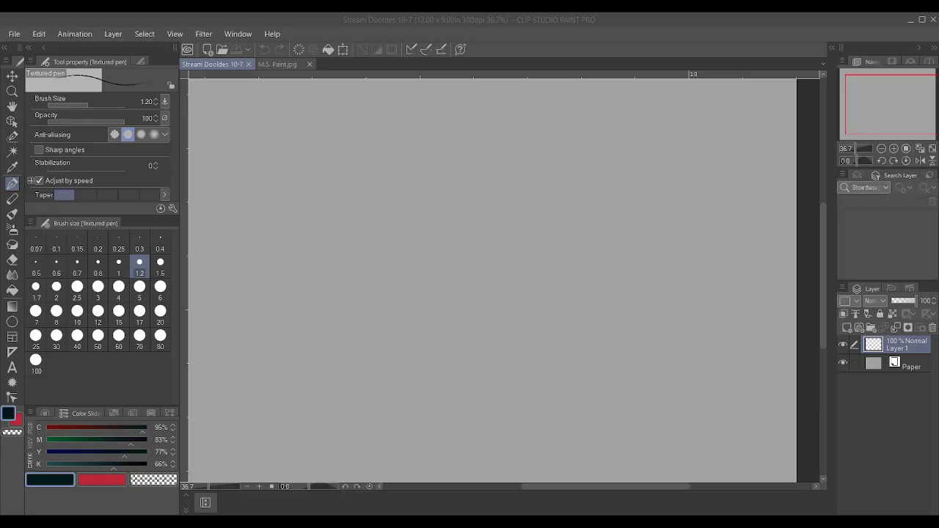
Draw a ghost's outline with a rounded head and scalloped hem using the Textured pen at brush size 1.5.
{"action": "key", "text": "alt+Tab"}
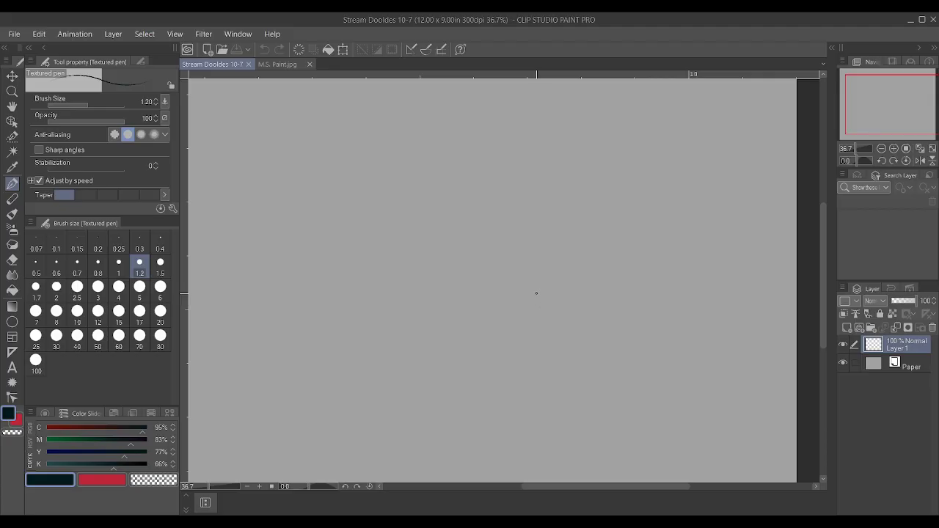
{"action": "key", "text": "p"}
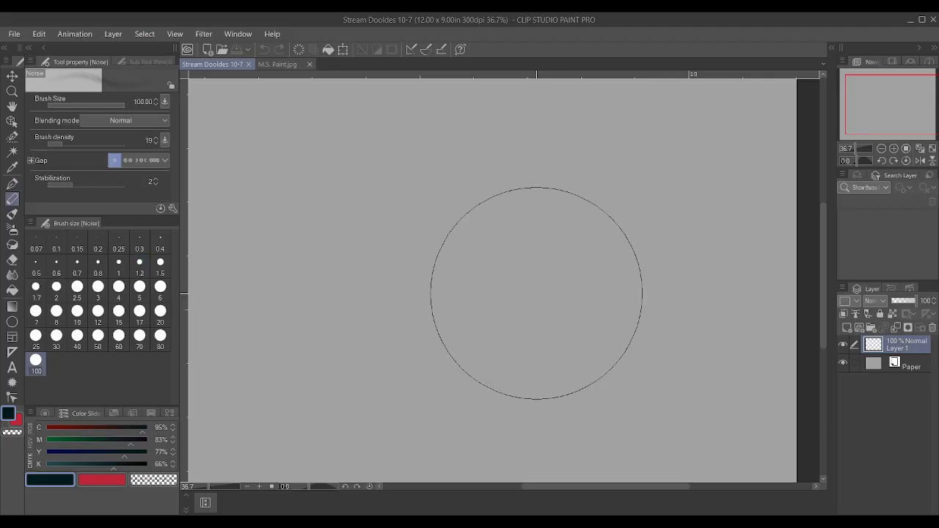
{"action": "key", "text": "p"}
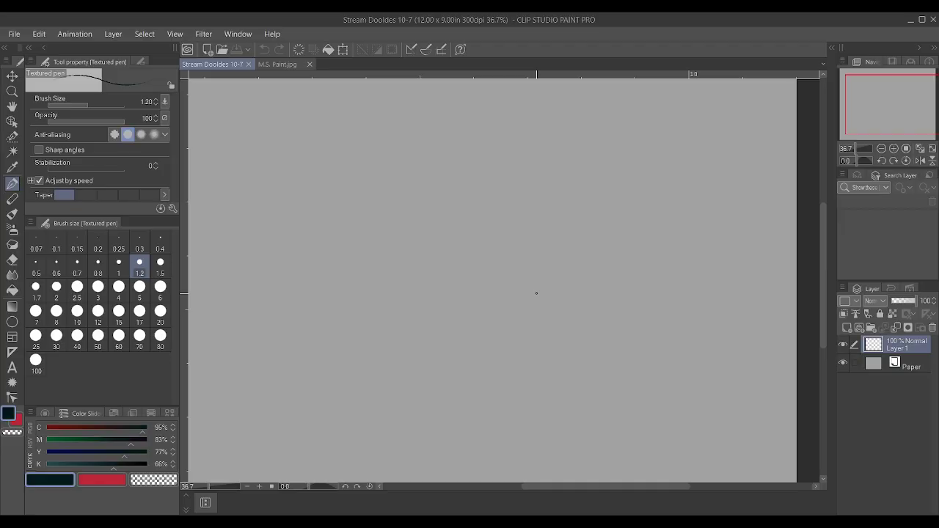
{"action": "key", "text": "bracketright"}
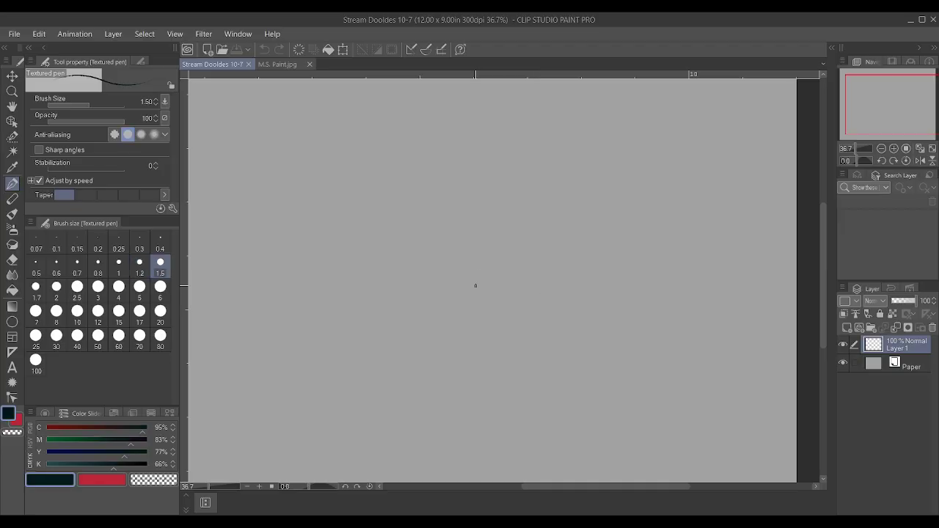
{"action": "mouse_move", "coordinate": [472, 295]}
{"action": "left_mouse_down"}
{"action": "mouse_move", "coordinate": [462, 204]}
{"action": "mouse_move", "coordinate": [425, 185]}
{"action": "mouse_move", "coordinate": [385, 196]}
{"action": "mouse_move", "coordinate": [357, 278]}
{"action": "mouse_move", "coordinate": [363, 371]}
{"action": "mouse_move", "coordinate": [383, 381]}
{"action": "mouse_move", "coordinate": [392, 362]}
{"action": "mouse_move", "coordinate": [403, 382]}
{"action": "mouse_move", "coordinate": [422, 375]}
{"action": "mouse_move", "coordinate": [429, 358]}
{"action": "mouse_move", "coordinate": [440, 377]}
{"action": "mouse_move", "coordinate": [463, 373]}
{"action": "left_mouse_up"}
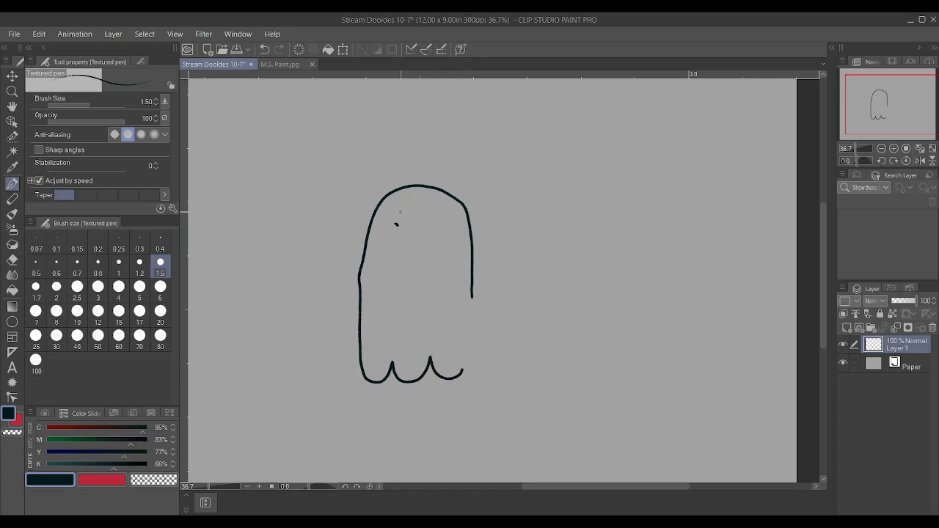
Enlarge the pen and draw two solid round eyes and a small mouth on the ghost's face.
{"action": "key", "text": "bracketright"}
{"action": "key", "text": "bracketright"}
{"action": "key", "text": "bracketright"}
{"action": "key", "text": "bracketright"}
{"action": "key", "text": "bracketright"}
{"action": "key", "text": "bracketright"}
{"action": "key", "text": "bracketright"}
{"action": "key", "text": "bracketright"}
{"action": "key", "text": "bracketright"}
{"action": "mouse_move", "coordinate": [393, 226]}
{"action": "left_mouse_down"}
{"action": "mouse_move", "coordinate": [444, 232]}
{"action": "mouse_move", "coordinate": [416, 251]}
{"action": "left_mouse_up"}
Reduce the brush size to 1.5 and draw a rounded two-cheeked backside between the ghost's open side and its hem.
{"action": "key", "text": "bracketleft"}
{"action": "key", "text": "bracketleft"}
{"action": "key", "text": "bracketleft"}
{"action": "key", "text": "bracketleft"}
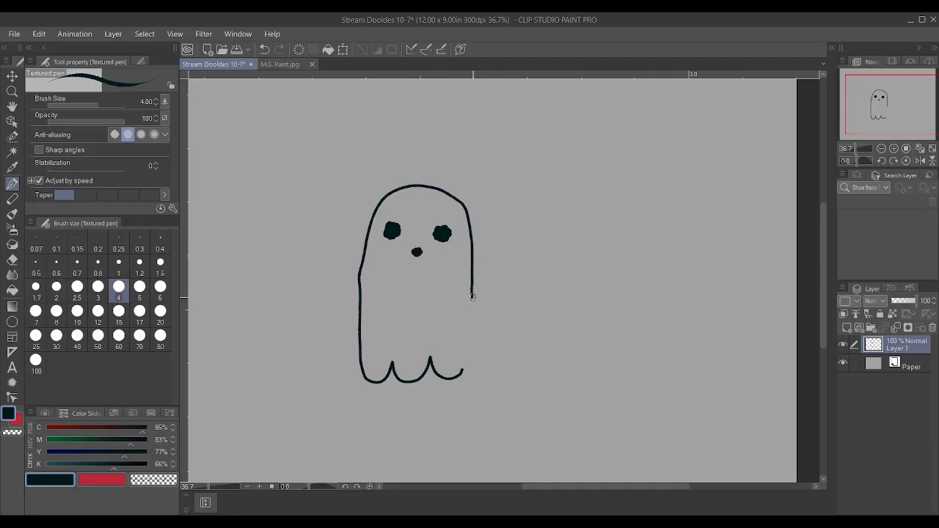
{"action": "key", "text": "bracketleft"}
{"action": "key", "text": "bracketleft"}
{"action": "key", "text": "bracketleft"}
{"action": "key", "text": "bracketleft"}
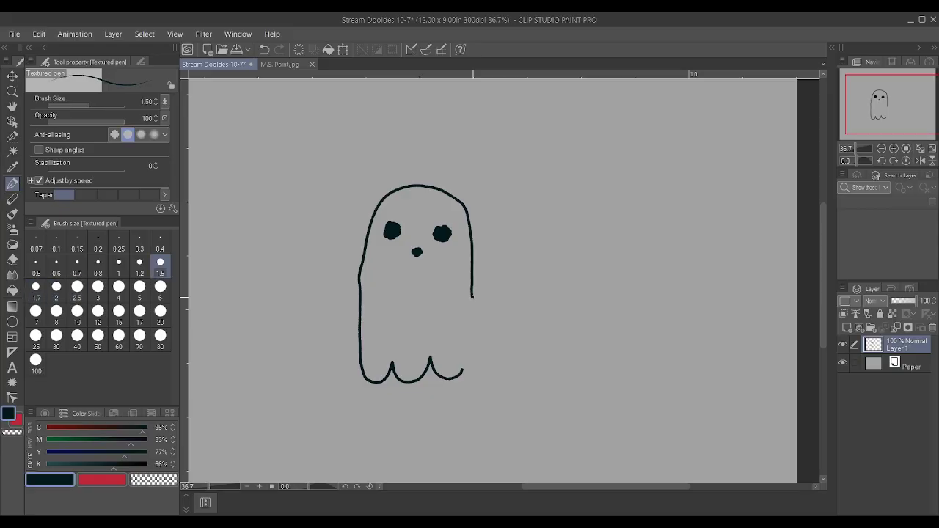
{"action": "mouse_move", "coordinate": [468, 296]}
{"action": "left_mouse_down"}
{"action": "mouse_move", "coordinate": [507, 312]}
{"action": "mouse_move", "coordinate": [503, 344]}
{"action": "mouse_move", "coordinate": [444, 355]}
{"action": "mouse_move", "coordinate": [474, 365]}
{"action": "mouse_move", "coordinate": [485, 353]}
{"action": "mouse_move", "coordinate": [470, 317]}
{"action": "left_mouse_up"}
{"action": "scroll", "coordinate": [471, 321], "scroll_direction": "up", "scroll_amount": 1}
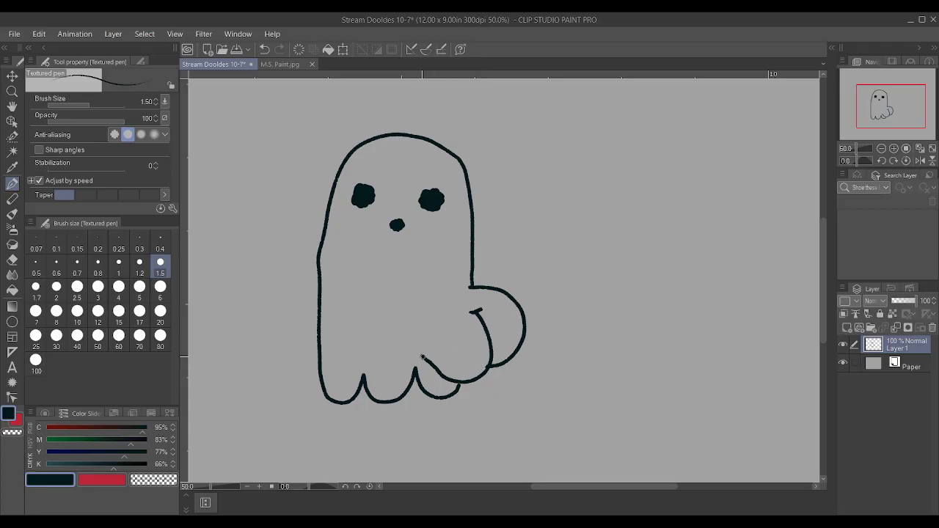
{"action": "left_click_drag", "start_coordinate": [433, 363], "coordinate": [423, 355]}
{"action": "scroll", "coordinate": [426, 309], "scroll_direction": "down", "scroll_amount": 1}
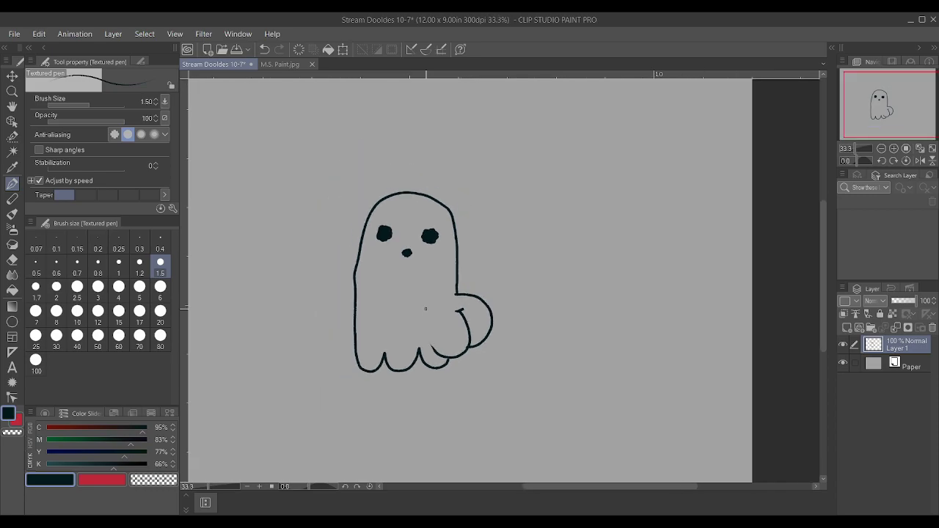
{"action": "scroll", "coordinate": [442, 300], "scroll_direction": "up", "scroll_amount": 1}
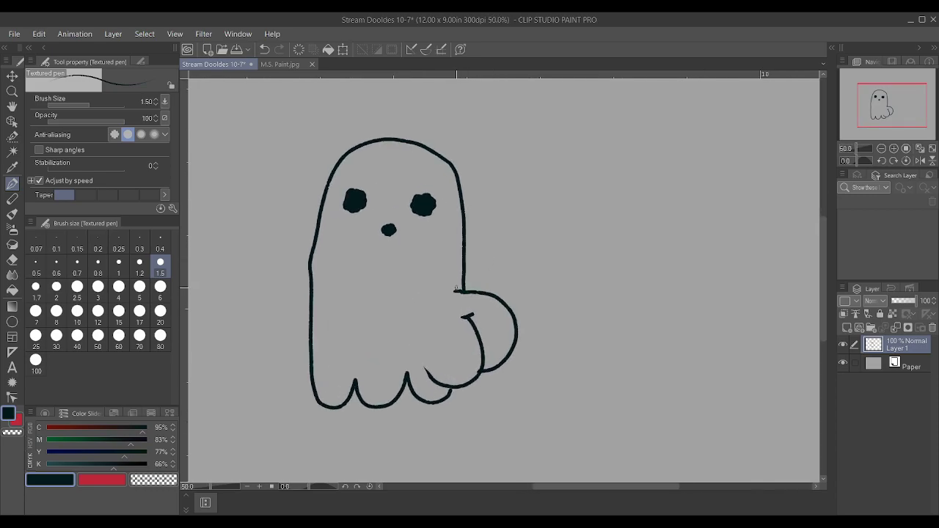
{"action": "left_click_drag", "start_coordinate": [452, 291], "coordinate": [465, 292]}
Handwrite "Boo-ty" beside the ghost's head and enclose it in a wavy speech bubble pointing at the ghost.
{"action": "mouse_move", "coordinate": [490, 165]}
{"action": "left_mouse_down"}
{"action": "mouse_move", "coordinate": [489, 193]}
{"action": "mouse_move", "coordinate": [506, 184]}
{"action": "mouse_move", "coordinate": [489, 192]}
{"action": "left_mouse_up"}
{"action": "mouse_move", "coordinate": [520, 180]}
{"action": "left_mouse_down"}
{"action": "mouse_move", "coordinate": [510, 192]}
{"action": "mouse_move", "coordinate": [522, 184]}
{"action": "left_mouse_up"}
{"action": "left_click_drag", "start_coordinate": [538, 182], "coordinate": [570, 199]}
{"action": "left_click_drag", "start_coordinate": [564, 188], "coordinate": [588, 197]}
{"action": "left_click_drag", "start_coordinate": [594, 183], "coordinate": [587, 203]}
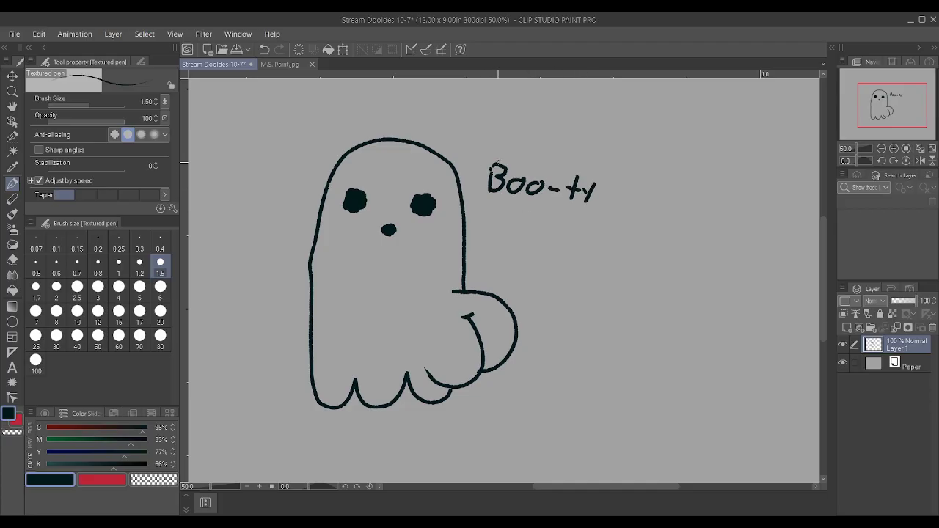
{"action": "mouse_move", "coordinate": [471, 229]}
{"action": "left_mouse_down"}
{"action": "mouse_move", "coordinate": [602, 209]}
{"action": "mouse_move", "coordinate": [607, 176]}
{"action": "mouse_move", "coordinate": [587, 154]}
{"action": "mouse_move", "coordinate": [483, 147]}
{"action": "mouse_move", "coordinate": [470, 177]}
{"action": "mouse_move", "coordinate": [474, 227]}
{"action": "left_mouse_up"}
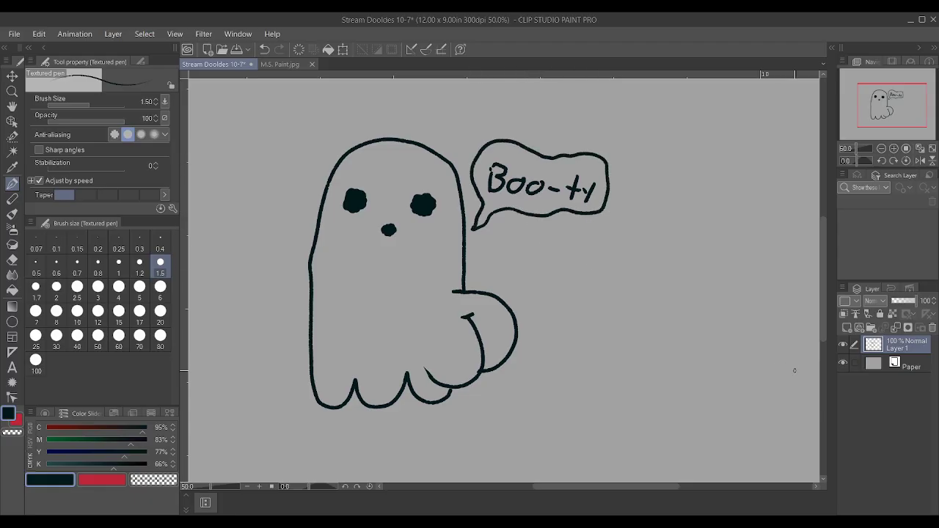
Select the ghost's body interior, fill it with white (CMYK all 0%), and clear the selection.
{"action": "left_click", "coordinate": [12, 152]}
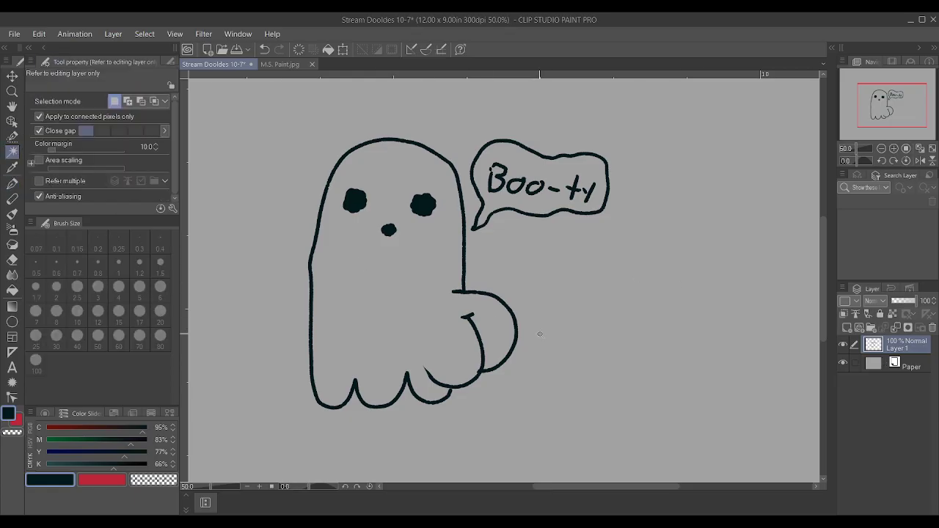
{"action": "left_click", "coordinate": [444, 327]}
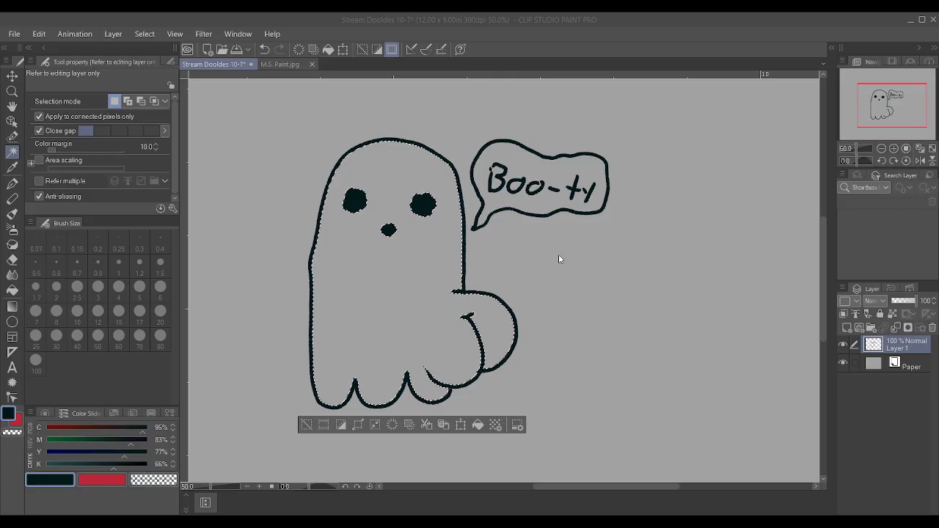
{"action": "mouse_move", "coordinate": [71, 464]}
{"action": "left_mouse_down"}
{"action": "mouse_move", "coordinate": [42, 465]}
{"action": "mouse_move", "coordinate": [43, 427]}
{"action": "left_mouse_up"}
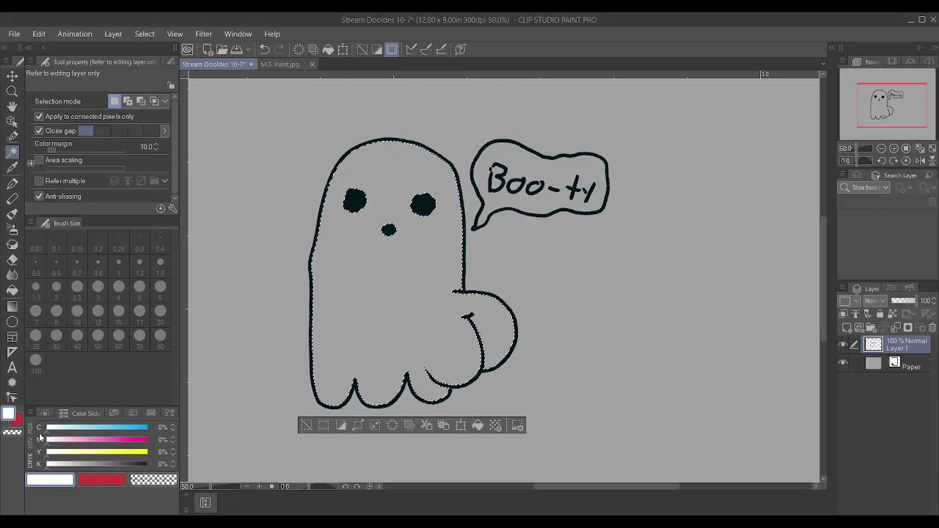
{"action": "left_click", "coordinate": [12, 290]}
{"action": "left_click", "coordinate": [330, 292]}
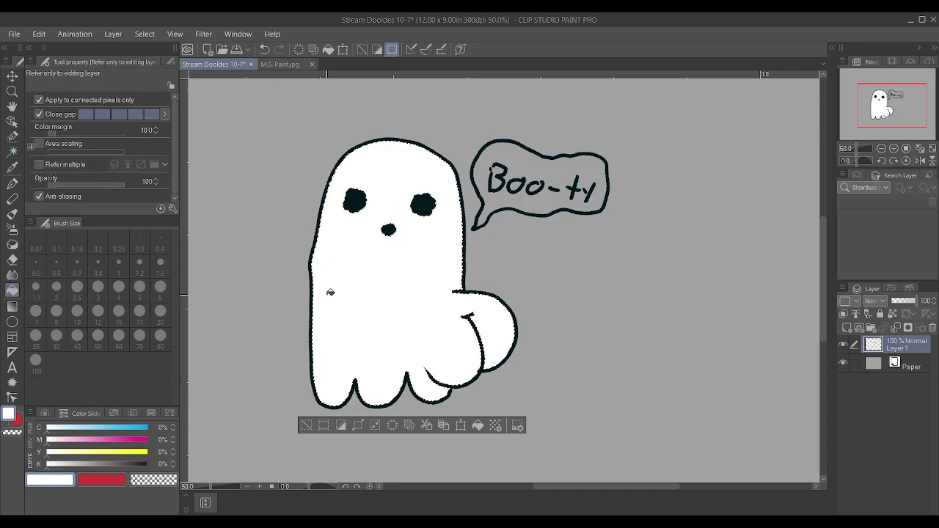
{"action": "key", "text": "ctrl+d"}
{"action": "scroll", "coordinate": [496, 309], "scroll_direction": "down", "scroll_amount": 1}
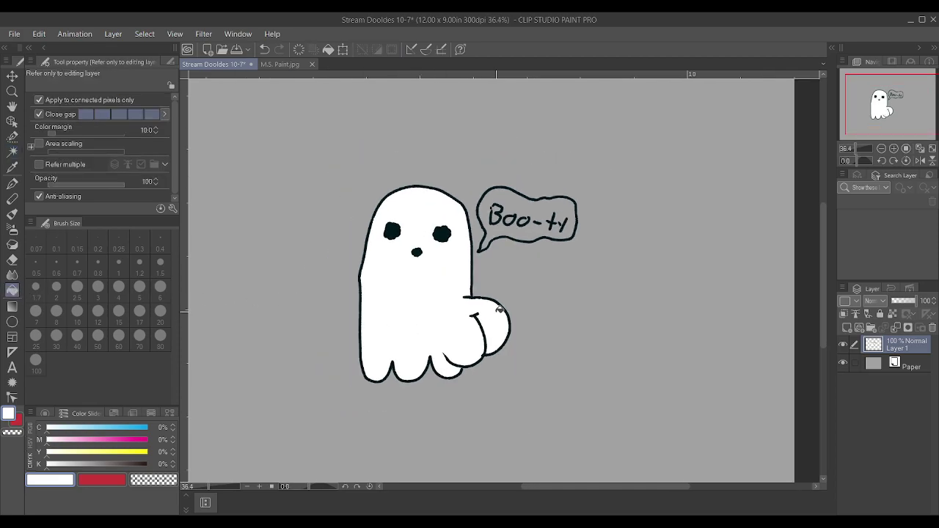
Hide the ghost drawing's layer and set the drawing colour to black with C, M, Y and K at 100%.
{"action": "left_click", "coordinate": [843, 344]}
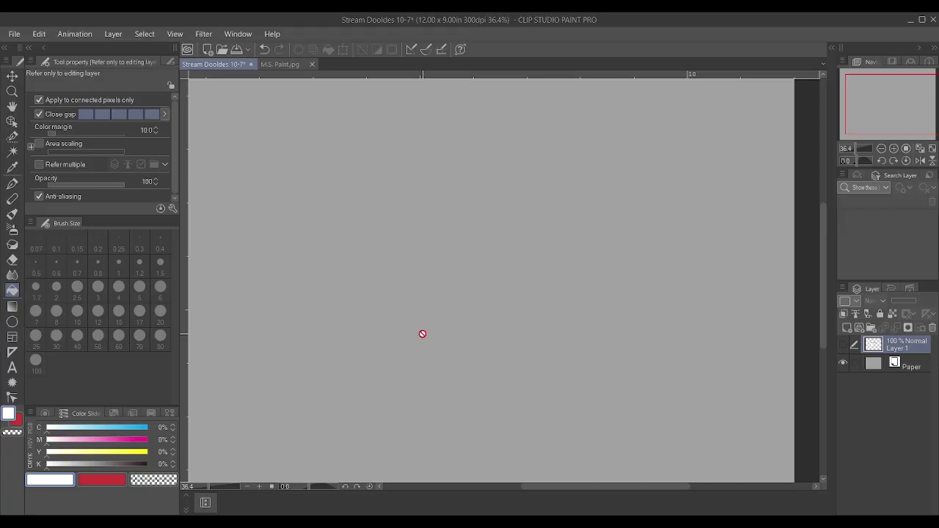
{"action": "left_click_drag", "start_coordinate": [132, 440], "coordinate": [159, 445]}
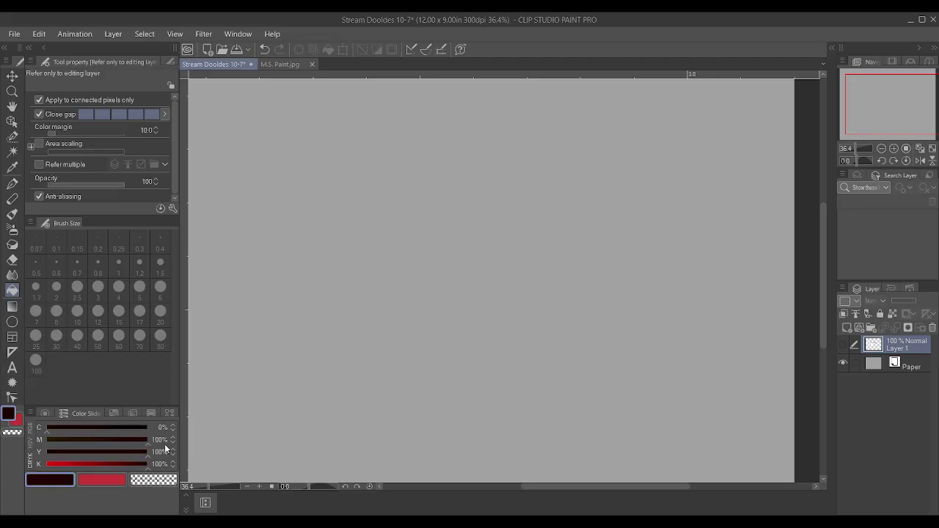
{"action": "left_click", "coordinate": [145, 428]}
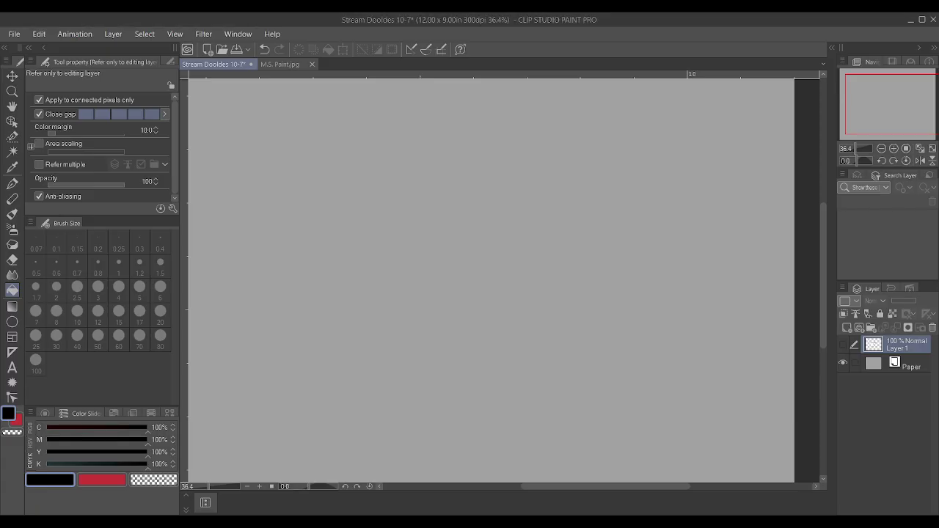
Add a new raster layer above the hidden ghost layer and activate the Textured pen.
{"action": "scroll", "coordinate": [419, 366], "scroll_direction": "down", "scroll_amount": 1}
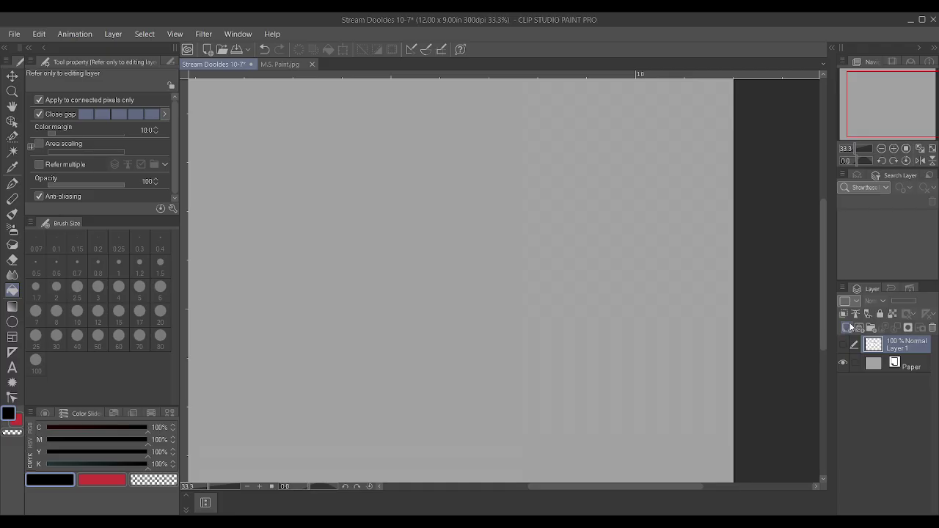
{"action": "left_click", "coordinate": [847, 328]}
{"action": "scroll", "coordinate": [559, 260], "scroll_direction": "down", "scroll_amount": 1}
{"action": "scroll", "coordinate": [559, 260], "scroll_direction": "up", "scroll_amount": 1}
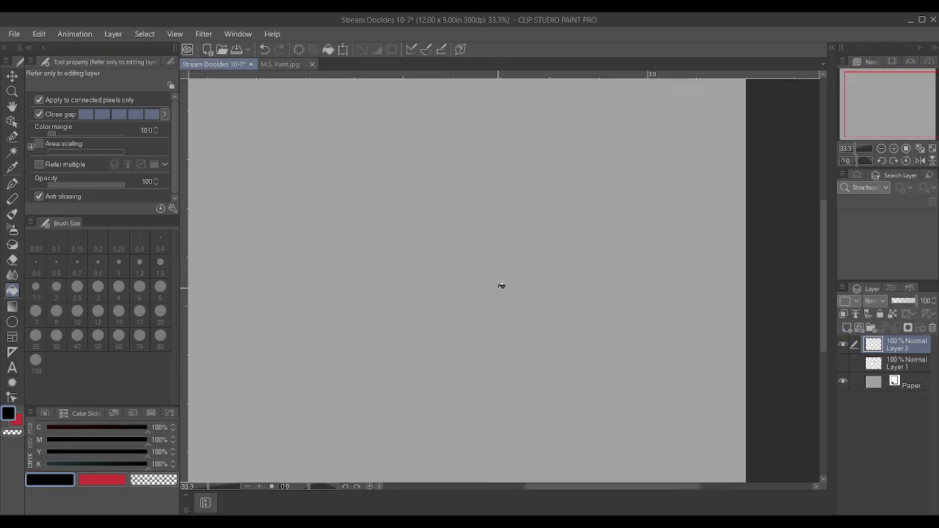
{"action": "key", "text": "p"}
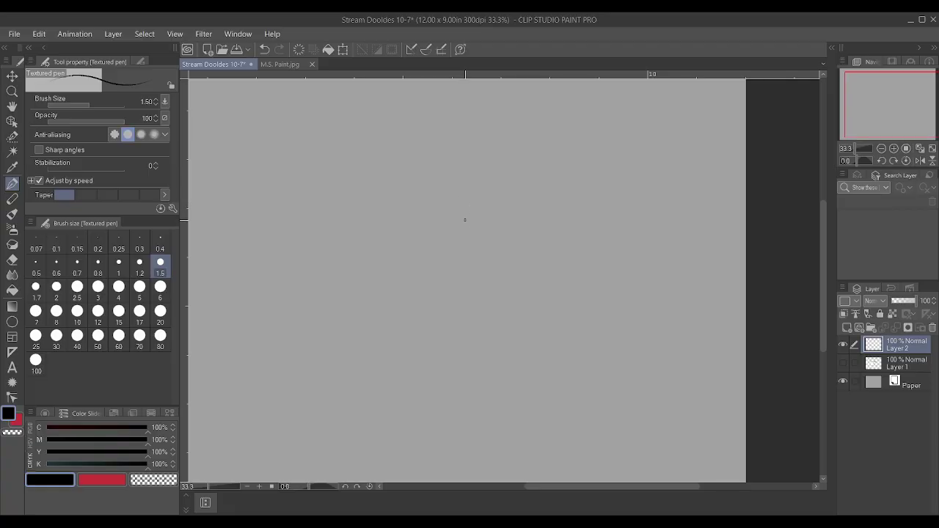
{"action": "left_click_drag", "start_coordinate": [468, 230], "coordinate": [467, 191]}
{"action": "left_click_drag", "start_coordinate": [467, 228], "coordinate": [402, 237]}
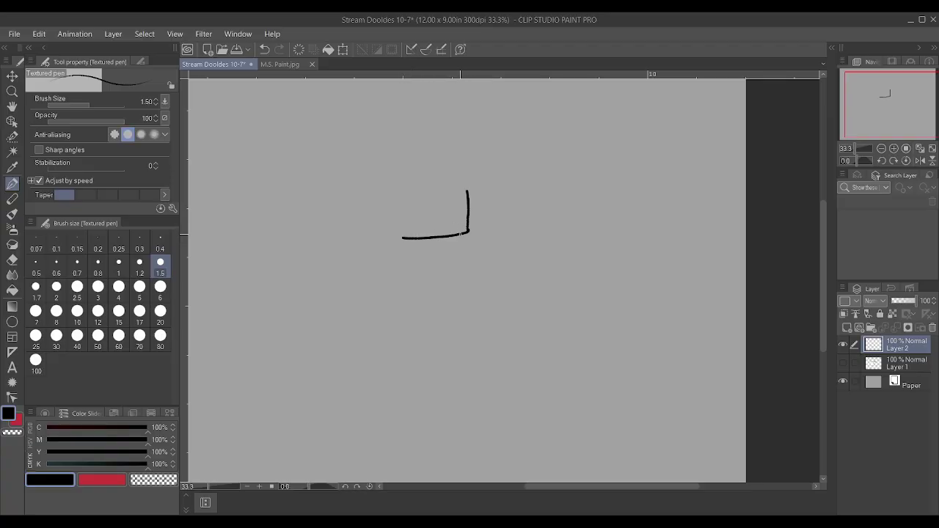
{"action": "mouse_move", "coordinate": [445, 237]}
{"action": "left_mouse_down"}
{"action": "mouse_move", "coordinate": [447, 251]}
{"action": "mouse_move", "coordinate": [469, 262]}
{"action": "mouse_move", "coordinate": [444, 275]}
{"action": "mouse_move", "coordinate": [429, 274]}
{"action": "mouse_move", "coordinate": [429, 243]}
{"action": "left_mouse_up"}
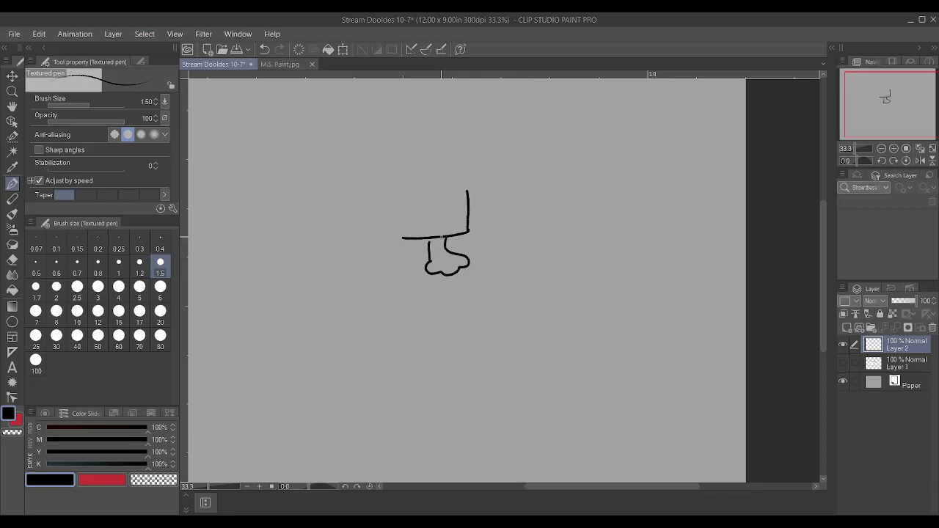
{"action": "mouse_move", "coordinate": [457, 236]}
{"action": "left_mouse_down"}
{"action": "mouse_move", "coordinate": [465, 249]}
{"action": "mouse_move", "coordinate": [446, 251]}
{"action": "left_mouse_up"}
{"action": "key", "text": "ctrl+z"}
{"action": "key", "text": "ctrl+z"}
{"action": "key", "text": "ctrl+z"}
{"action": "key", "text": "ctrl+z"}
{"action": "key", "text": "ctrl+z"}
{"action": "key", "text": "ctrl+z"}
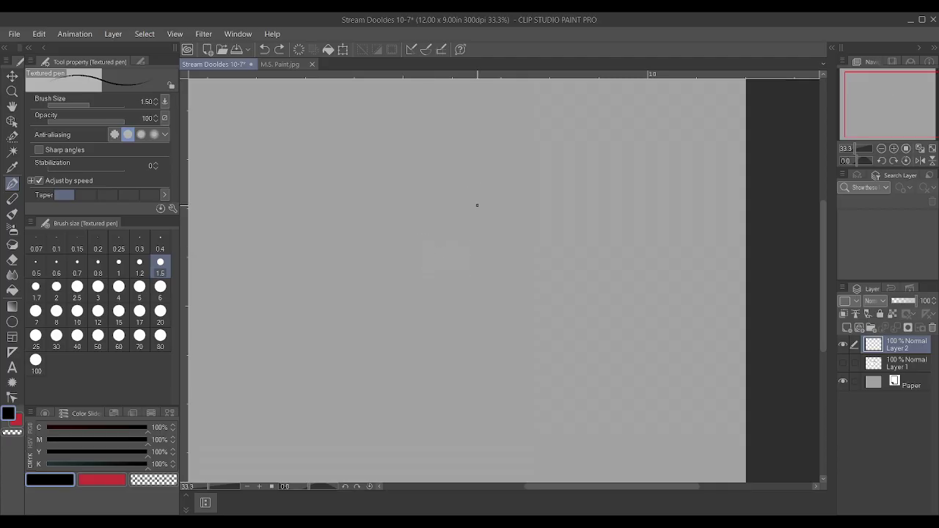
Sketch the upper part of a man's face with two head side lines, a flat brow, half-lidded eyes and a nose.
{"action": "left_click_drag", "start_coordinate": [468, 192], "coordinate": [467, 168]}
{"action": "mouse_move", "coordinate": [408, 192]}
{"action": "left_mouse_down"}
{"action": "mouse_move", "coordinate": [412, 167]}
{"action": "mouse_move", "coordinate": [429, 192]}
{"action": "mouse_move", "coordinate": [469, 191]}
{"action": "left_mouse_up"}
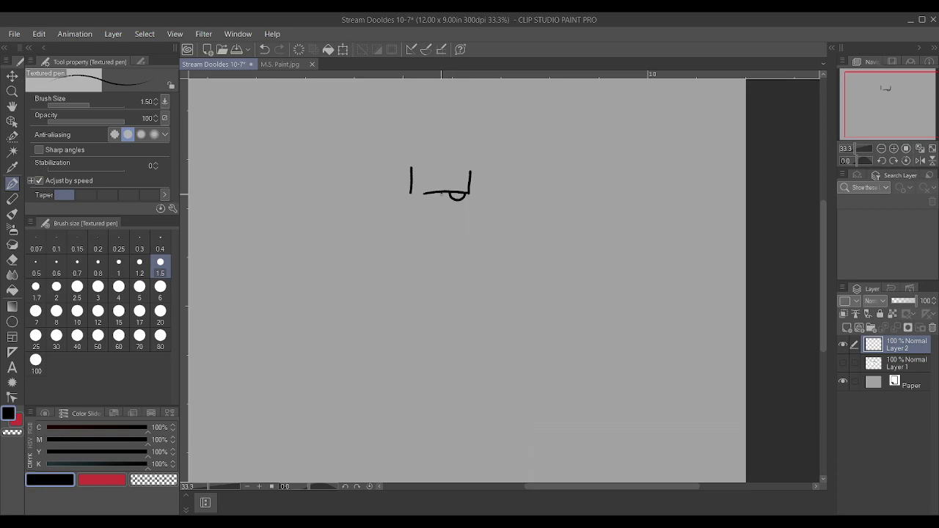
{"action": "left_click_drag", "start_coordinate": [443, 192], "coordinate": [426, 194]}
{"action": "left_click", "coordinate": [458, 194]}
{"action": "left_click_drag", "start_coordinate": [451, 207], "coordinate": [444, 214]}
{"action": "left_click_drag", "start_coordinate": [423, 227], "coordinate": [435, 224]}
{"action": "key", "text": "ctrl+z"}
{"action": "left_click_drag", "start_coordinate": [427, 238], "coordinate": [434, 233]}
{"action": "key", "text": "ctrl+z"}
Draw the man's ear, the back of the neck and a rounded jawline closing the face.
{"action": "mouse_move", "coordinate": [411, 191]}
{"action": "left_mouse_down"}
{"action": "mouse_move", "coordinate": [400, 205]}
{"action": "mouse_move", "coordinate": [408, 211]}
{"action": "left_mouse_up"}
{"action": "left_click_drag", "start_coordinate": [407, 211], "coordinate": [411, 253]}
{"action": "left_click_drag", "start_coordinate": [419, 215], "coordinate": [437, 247]}
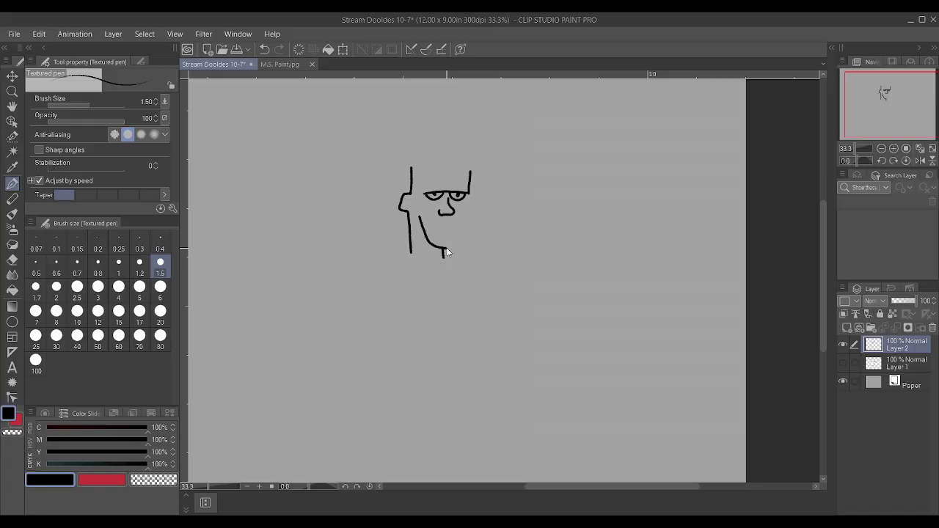
{"action": "mouse_move", "coordinate": [417, 213]}
{"action": "left_mouse_down"}
{"action": "mouse_move", "coordinate": [433, 246]}
{"action": "mouse_move", "coordinate": [455, 245]}
{"action": "mouse_move", "coordinate": [470, 196]}
{"action": "left_mouse_up"}
Add facial details: full lips beneath the nose, short hair strokes above both eyes and an inner curve in the ear.
{"action": "left_click_drag", "start_coordinate": [446, 229], "coordinate": [453, 228]}
{"action": "scroll", "coordinate": [454, 224], "scroll_direction": "up", "scroll_amount": 1}
{"action": "scroll", "coordinate": [454, 224], "scroll_direction": "up", "scroll_amount": 1}
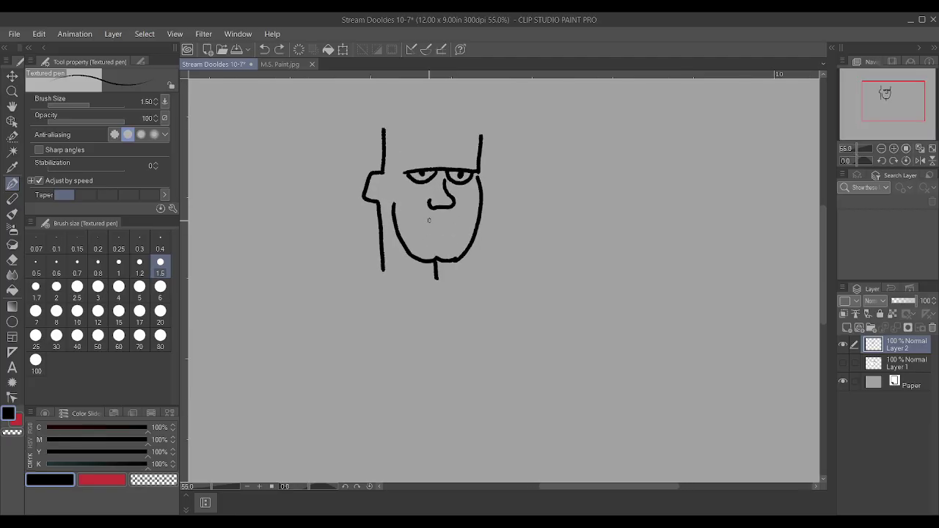
{"action": "mouse_move", "coordinate": [413, 226]}
{"action": "left_mouse_down"}
{"action": "mouse_move", "coordinate": [463, 232]}
{"action": "mouse_move", "coordinate": [426, 233]}
{"action": "mouse_move", "coordinate": [455, 235]}
{"action": "mouse_move", "coordinate": [425, 218]}
{"action": "mouse_move", "coordinate": [461, 229]}
{"action": "left_mouse_up"}
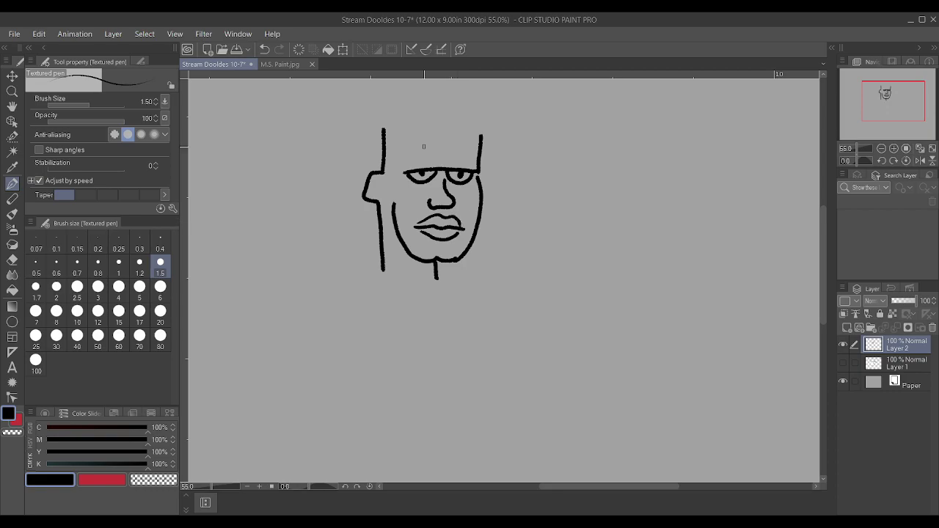
{"action": "mouse_move", "coordinate": [408, 170]}
{"action": "left_mouse_down"}
{"action": "mouse_move", "coordinate": [432, 168]}
{"action": "mouse_move", "coordinate": [431, 157]}
{"action": "mouse_move", "coordinate": [473, 162]}
{"action": "left_mouse_up"}
{"action": "left_click_drag", "start_coordinate": [377, 178], "coordinate": [370, 193]}
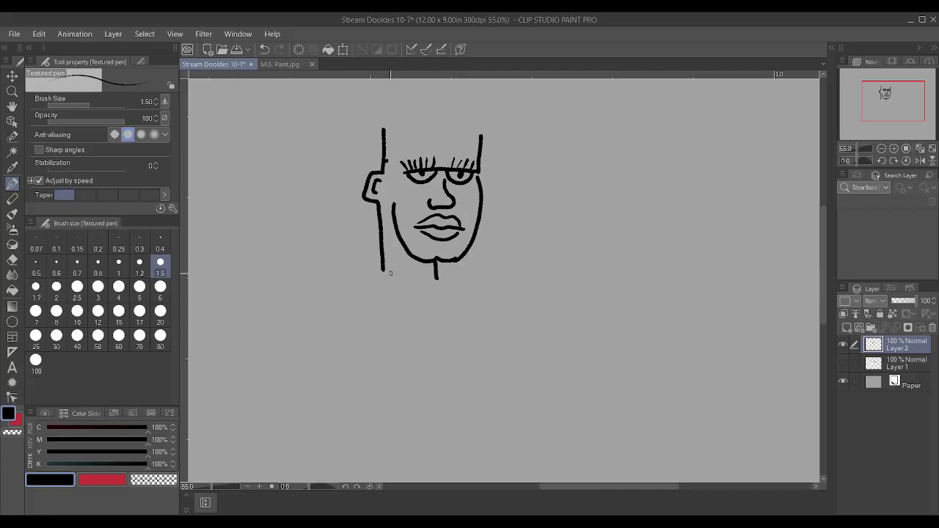
{"action": "mouse_move", "coordinate": [359, 284]}
{"action": "left_mouse_down"}
{"action": "mouse_move", "coordinate": [374, 268]}
{"action": "mouse_move", "coordinate": [414, 281]}
{"action": "mouse_move", "coordinate": [398, 305]}
{"action": "mouse_move", "coordinate": [446, 276]}
{"action": "mouse_move", "coordinate": [436, 298]}
{"action": "mouse_move", "coordinate": [447, 311]}
{"action": "mouse_move", "coordinate": [449, 279]}
{"action": "left_mouse_up"}
{"action": "key", "text": "ctrl+z"}
{"action": "key", "text": "ctrl+z"}
{"action": "key", "text": "ctrl+z"}
{"action": "left_click_drag", "start_coordinate": [382, 270], "coordinate": [358, 300]}
{"action": "left_click_drag", "start_coordinate": [437, 273], "coordinate": [455, 311]}
{"action": "mouse_move", "coordinate": [384, 271]}
{"action": "left_mouse_down"}
{"action": "mouse_move", "coordinate": [430, 294]}
{"action": "mouse_move", "coordinate": [436, 276]}
{"action": "mouse_move", "coordinate": [390, 317]}
{"action": "mouse_move", "coordinate": [368, 312]}
{"action": "mouse_move", "coordinate": [386, 321]}
{"action": "left_mouse_up"}
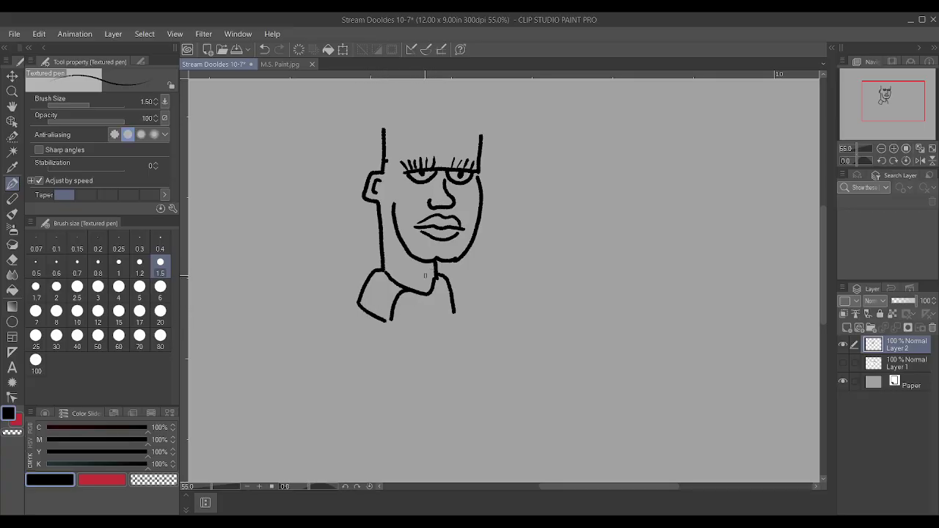
{"action": "key", "text": "ctrl+z"}
{"action": "key", "text": "ctrl+z"}
{"action": "key", "text": "ctrl+z"}
{"action": "key", "text": "ctrl+z"}
{"action": "key", "text": "ctrl+z"}
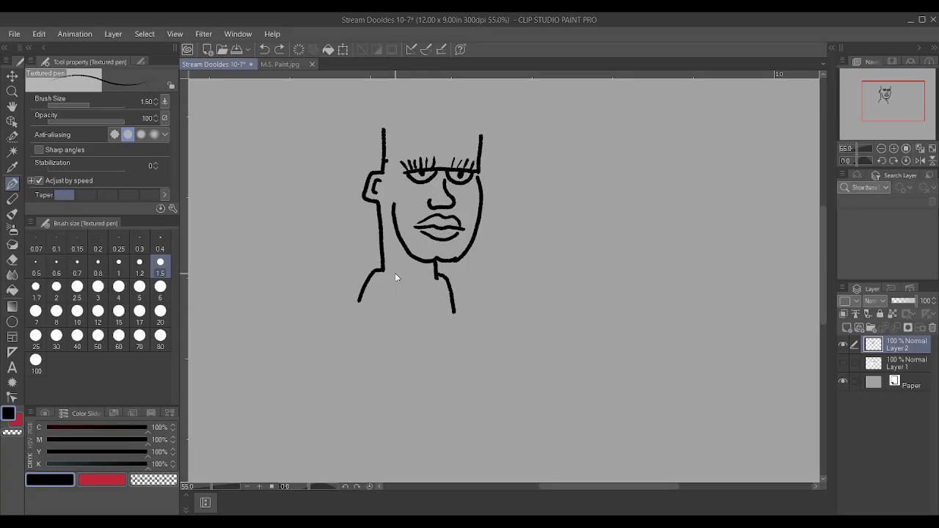
Draw long sloping shoulder lines outward from both sides of the man's neck.
{"action": "left_click", "coordinate": [381, 270]}
{"action": "left_click_drag", "start_coordinate": [381, 271], "coordinate": [319, 292]}
{"action": "left_click_drag", "start_coordinate": [436, 277], "coordinate": [496, 301]}
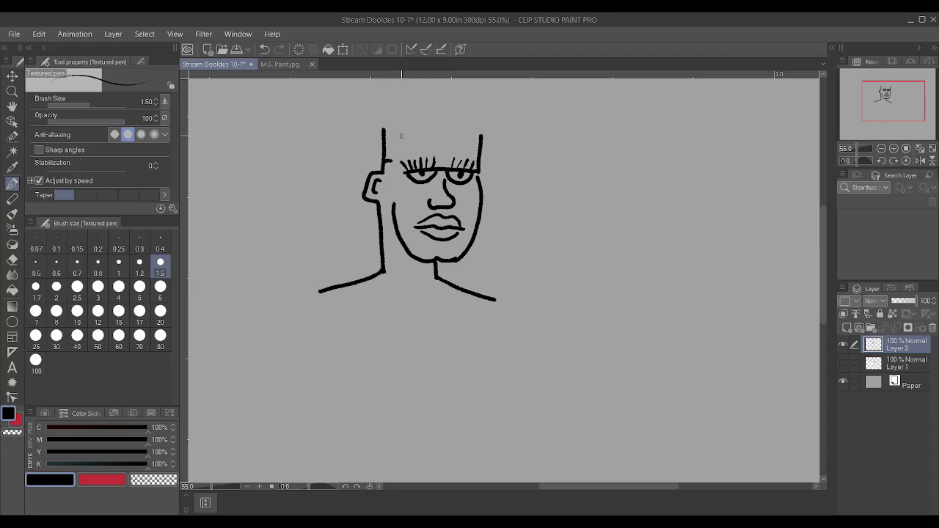
{"action": "scroll", "coordinate": [400, 136], "scroll_direction": "down", "scroll_amount": 2}
{"action": "scroll", "coordinate": [442, 153], "scroll_direction": "up", "scroll_amount": 3}
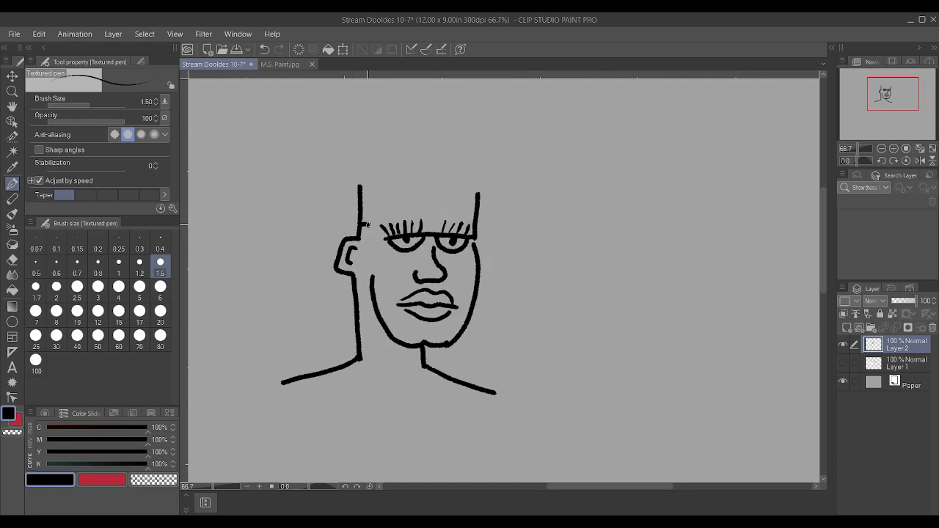
Outline a tall pompadour swept forward over the man's forehead, with its inner hairline running down to the sideburn.
{"action": "mouse_move", "coordinate": [368, 224]}
{"action": "left_mouse_down"}
{"action": "mouse_move", "coordinate": [390, 175]}
{"action": "mouse_move", "coordinate": [447, 191]}
{"action": "mouse_move", "coordinate": [489, 179]}
{"action": "mouse_move", "coordinate": [502, 158]}
{"action": "mouse_move", "coordinate": [504, 111]}
{"action": "mouse_move", "coordinate": [486, 97]}
{"action": "mouse_move", "coordinate": [454, 103]}
{"action": "mouse_move", "coordinate": [406, 145]}
{"action": "left_mouse_up"}
{"action": "mouse_move", "coordinate": [359, 185]}
{"action": "left_mouse_down"}
{"action": "mouse_move", "coordinate": [372, 151]}
{"action": "mouse_move", "coordinate": [411, 147]}
{"action": "left_mouse_up"}
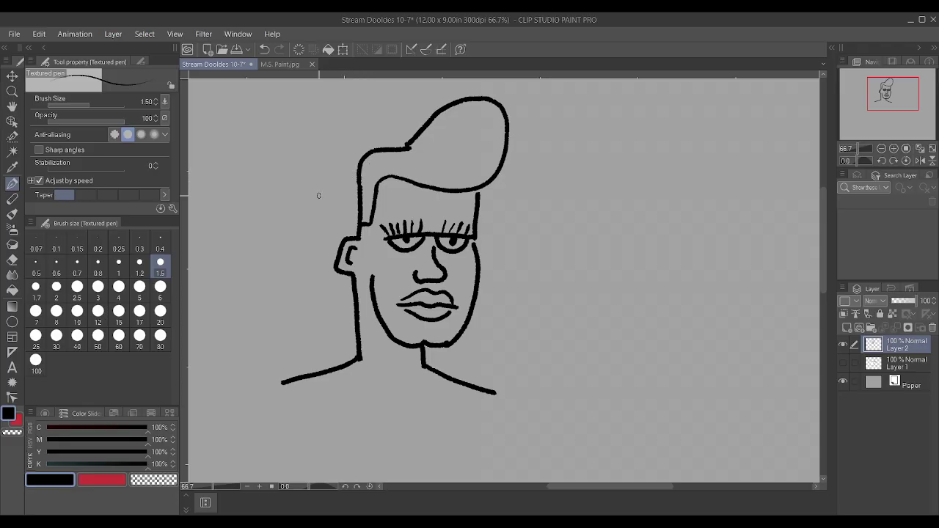
{"action": "scroll", "coordinate": [316, 197], "scroll_direction": "up", "scroll_amount": 1}
{"action": "left_click_drag", "start_coordinate": [360, 350], "coordinate": [341, 350]}
{"action": "key", "text": "ctrl+z"}
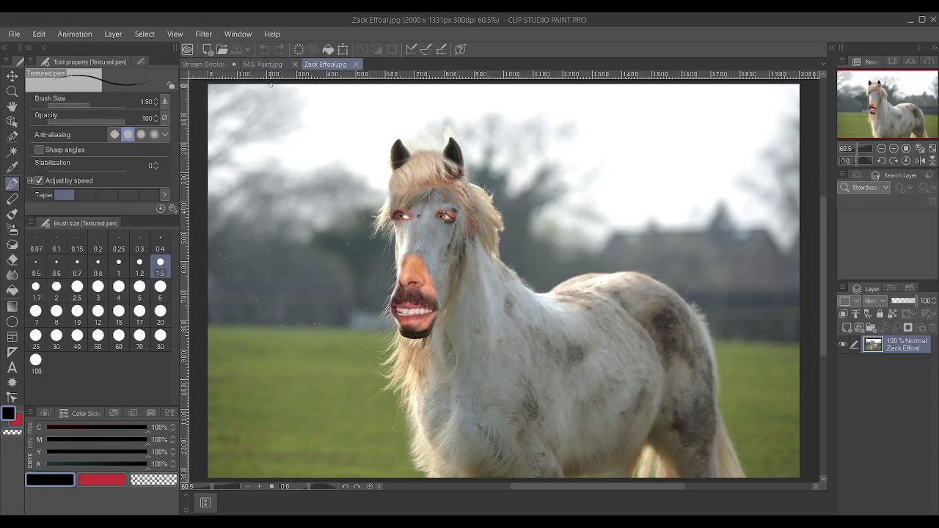
View the Zack Effoal.jpg horse image and return to the doodle canvas.
{"action": "left_click", "coordinate": [223, 63]}
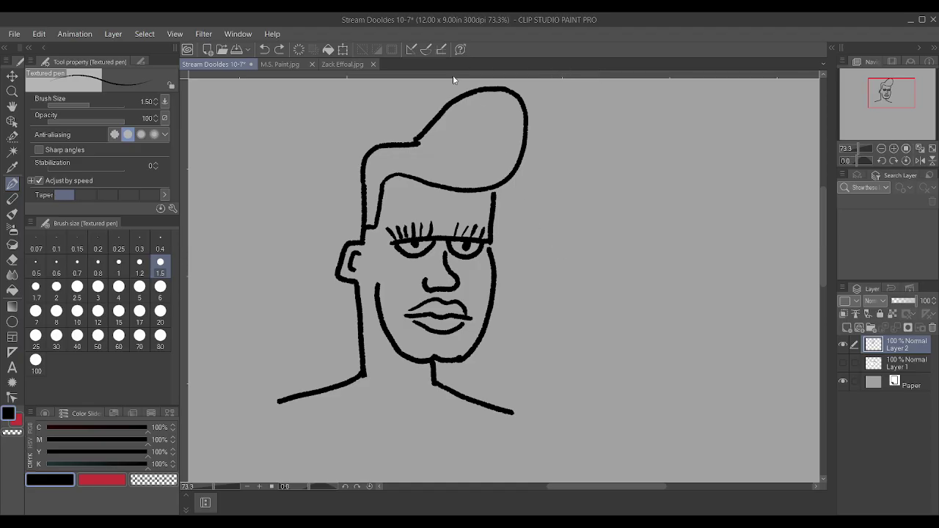
{"action": "left_click", "coordinate": [343, 63]}
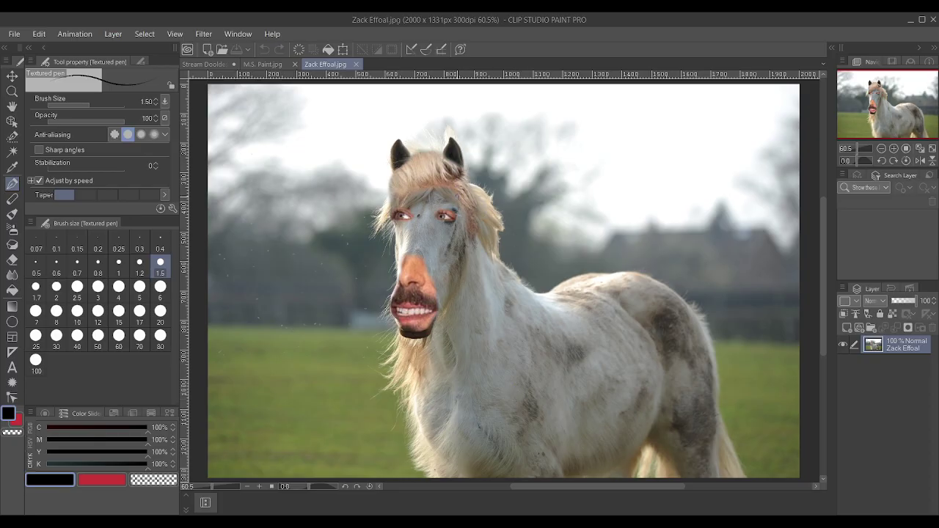
{"action": "left_click", "coordinate": [216, 66]}
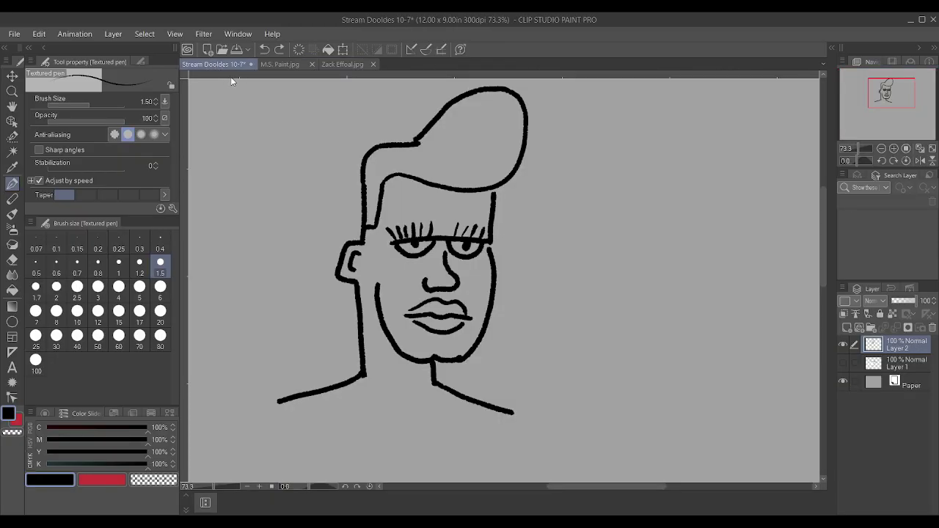
Draw a bolt sticking out of the back of the neck, with a short shaft and a rounded head.
{"action": "mouse_move", "coordinate": [332, 334]}
{"action": "left_mouse_down"}
{"action": "mouse_move", "coordinate": [360, 334]}
{"action": "mouse_move", "coordinate": [351, 349]}
{"action": "mouse_move", "coordinate": [361, 348]}
{"action": "mouse_move", "coordinate": [336, 339]}
{"action": "mouse_move", "coordinate": [326, 321]}
{"action": "left_mouse_up"}
{"action": "scroll", "coordinate": [319, 331], "scroll_direction": "up", "scroll_amount": 2}
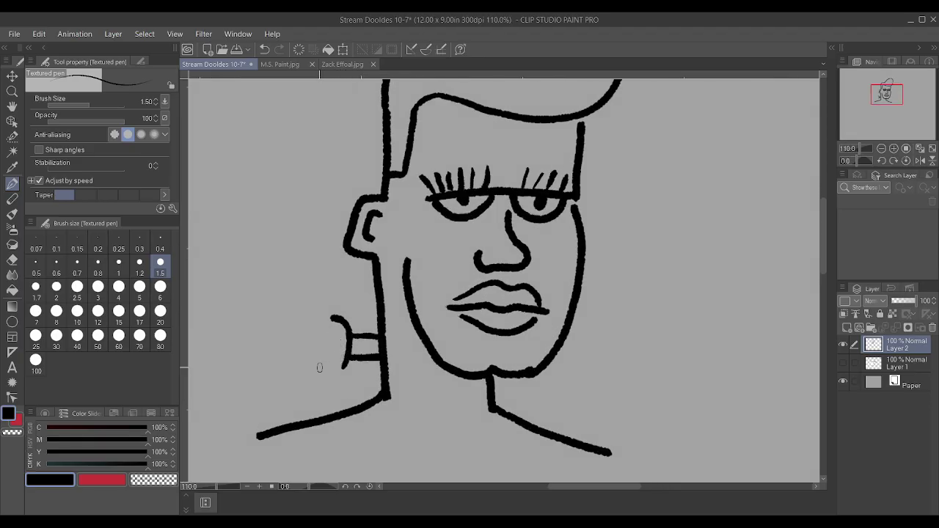
{"action": "mouse_move", "coordinate": [323, 368]}
{"action": "left_mouse_down"}
{"action": "mouse_move", "coordinate": [342, 367]}
{"action": "mouse_move", "coordinate": [314, 356]}
{"action": "mouse_move", "coordinate": [317, 320]}
{"action": "mouse_move", "coordinate": [332, 314]}
{"action": "mouse_move", "coordinate": [329, 371]}
{"action": "left_mouse_up"}
{"action": "left_click_drag", "start_coordinate": [333, 344], "coordinate": [327, 315]}
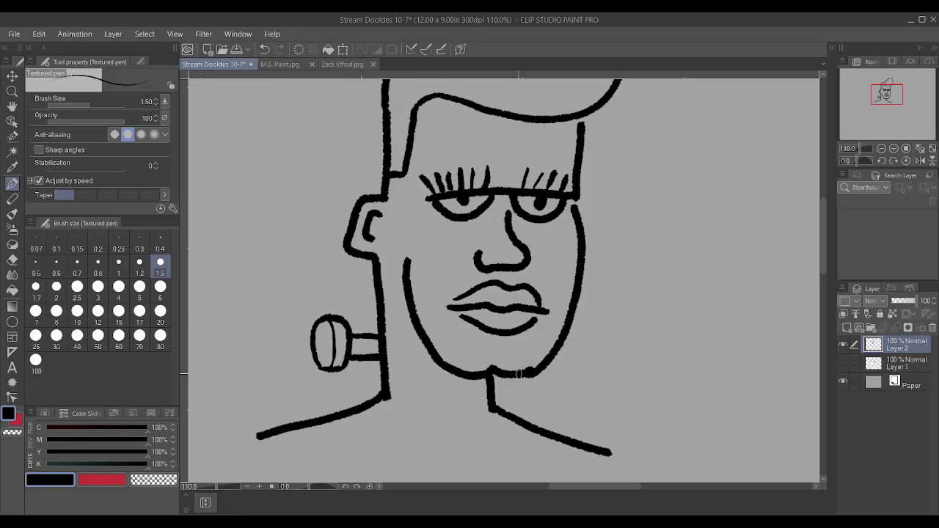
Reshape the far side of the face into a protruding cheekbone and a straighter jawline tapering to the chin.
{"action": "left_click_drag", "start_coordinate": [513, 374], "coordinate": [488, 375]}
{"action": "scroll", "coordinate": [490, 376], "scroll_direction": "down", "scroll_amount": 2}
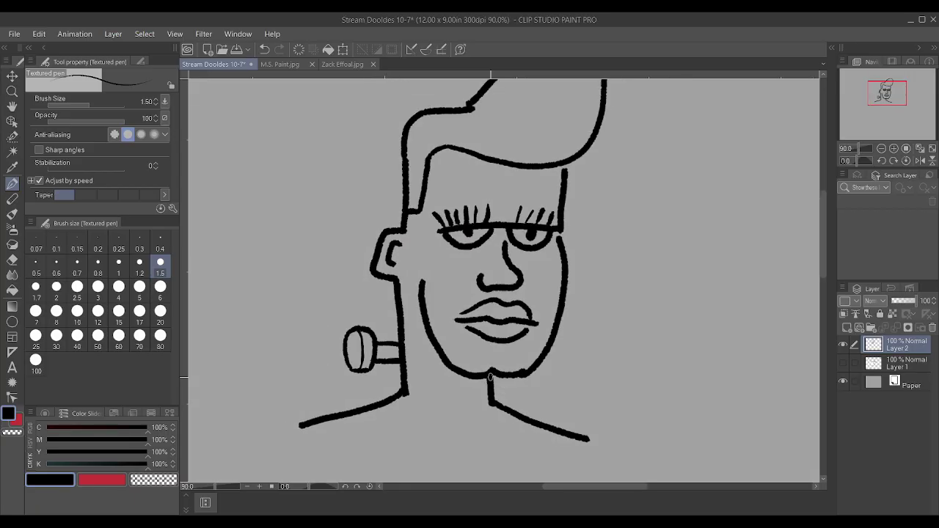
{"action": "scroll", "coordinate": [490, 376], "scroll_direction": "up", "scroll_amount": 1}
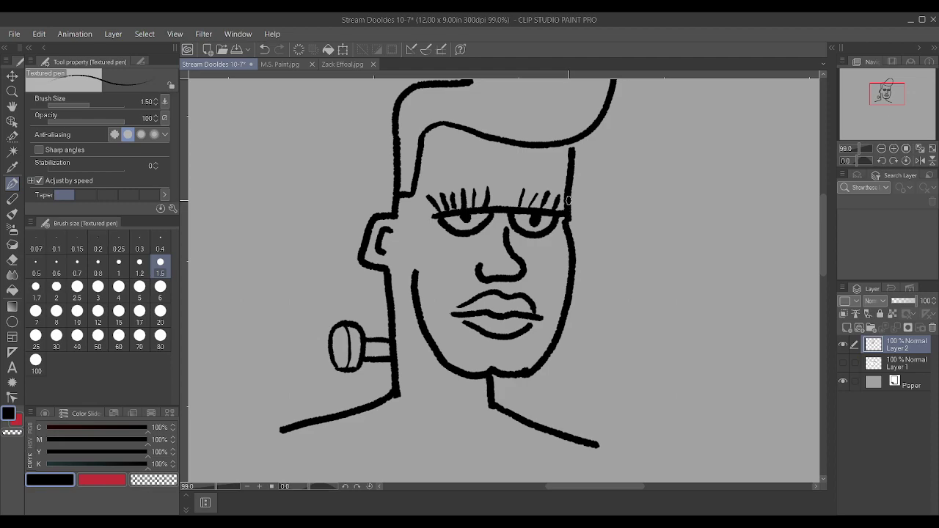
{"action": "mouse_move", "coordinate": [572, 270]}
{"action": "left_mouse_down"}
{"action": "mouse_move", "coordinate": [546, 370]}
{"action": "mouse_move", "coordinate": [530, 387]}
{"action": "mouse_move", "coordinate": [522, 375]}
{"action": "mouse_move", "coordinate": [559, 344]}
{"action": "left_mouse_up"}
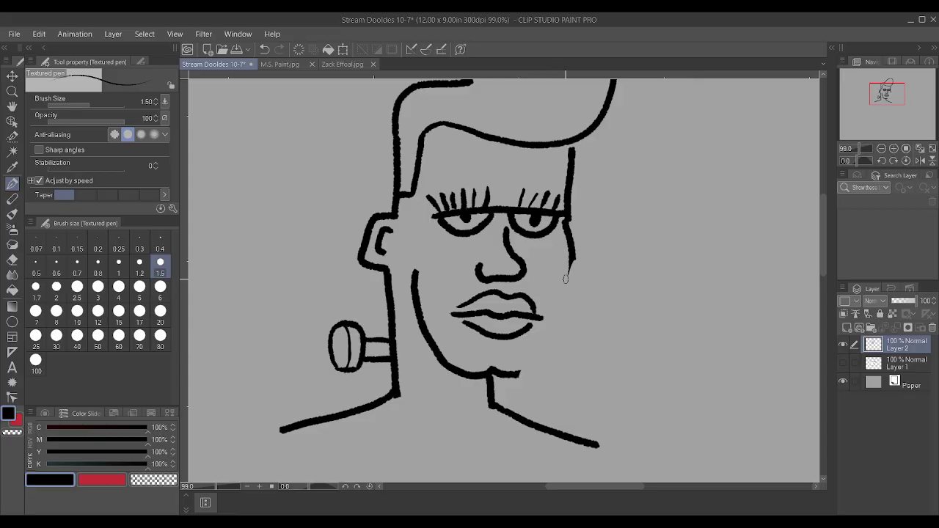
{"action": "left_click_drag", "start_coordinate": [561, 282], "coordinate": [575, 254]}
{"action": "mouse_move", "coordinate": [515, 376]}
{"action": "left_mouse_down"}
{"action": "mouse_move", "coordinate": [527, 372]}
{"action": "mouse_move", "coordinate": [565, 273]}
{"action": "left_mouse_up"}
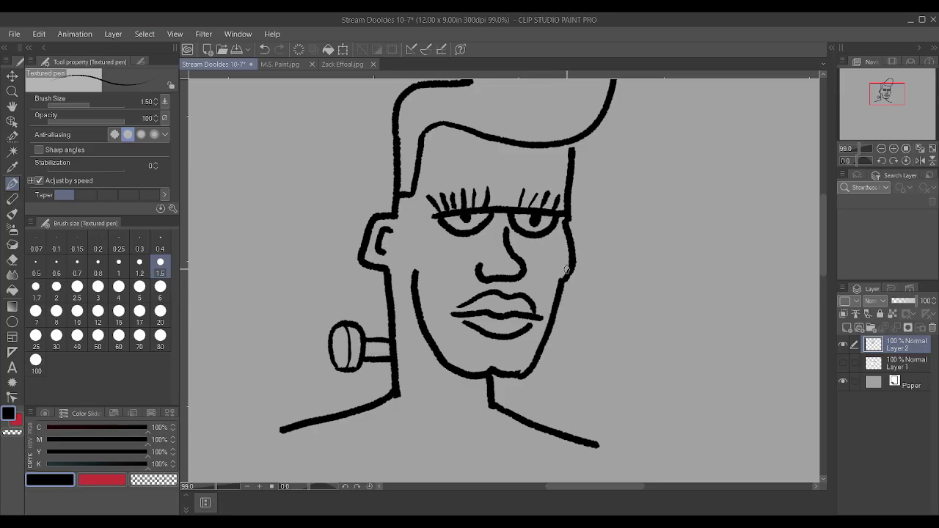
Draw a smaller matching bolt beside the far side of the jaw, with the brush size reduced to 1.2 for its head.
{"action": "mouse_move", "coordinate": [528, 374]}
{"action": "left_mouse_down"}
{"action": "mouse_move", "coordinate": [559, 341]}
{"action": "mouse_move", "coordinate": [570, 349]}
{"action": "mouse_move", "coordinate": [567, 368]}
{"action": "mouse_move", "coordinate": [546, 385]}
{"action": "mouse_move", "coordinate": [541, 367]}
{"action": "mouse_move", "coordinate": [545, 375]}
{"action": "mouse_move", "coordinate": [558, 352]}
{"action": "left_mouse_up"}
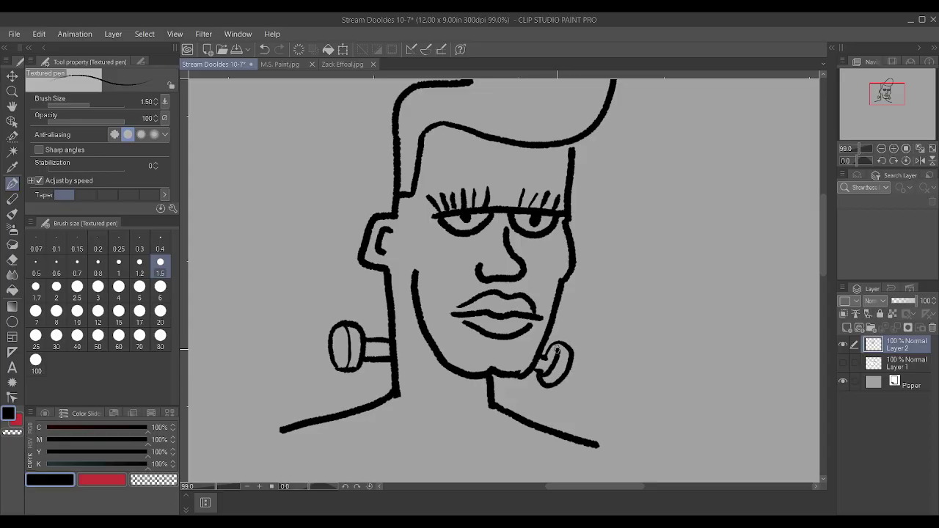
{"action": "key", "text": "ctrl+z"}
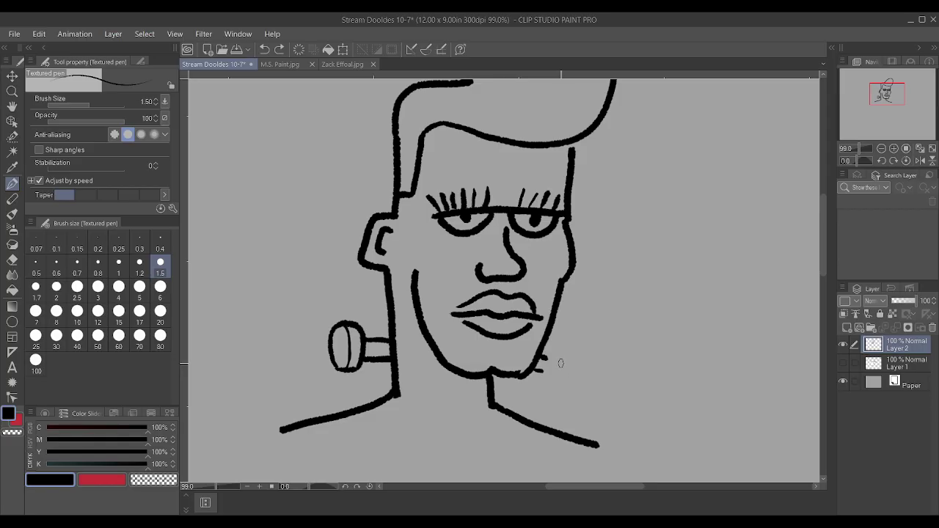
{"action": "left_click_drag", "start_coordinate": [545, 358], "coordinate": [547, 354]}
{"action": "key", "text": "bracketleft"}
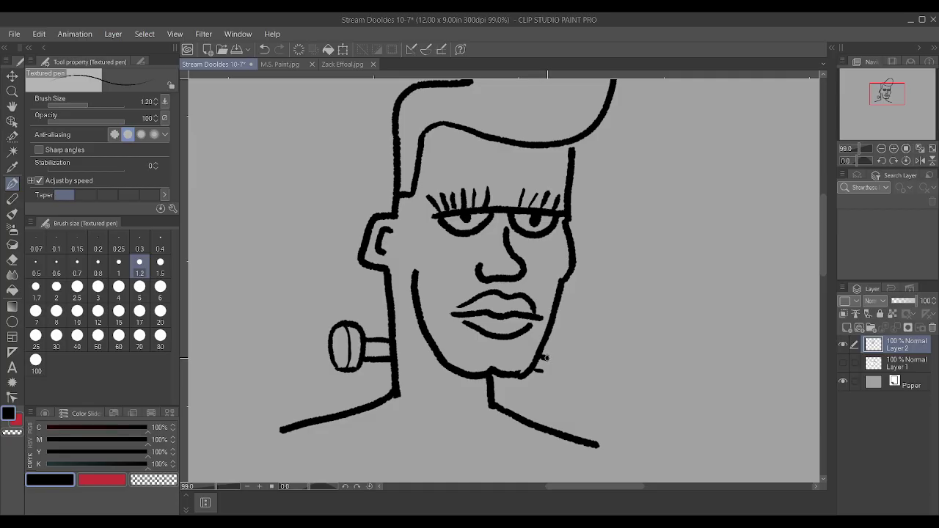
{"action": "mouse_move", "coordinate": [563, 349]}
{"action": "left_mouse_down"}
{"action": "mouse_move", "coordinate": [565, 365]}
{"action": "mouse_move", "coordinate": [552, 380]}
{"action": "mouse_move", "coordinate": [547, 369]}
{"action": "left_mouse_up"}
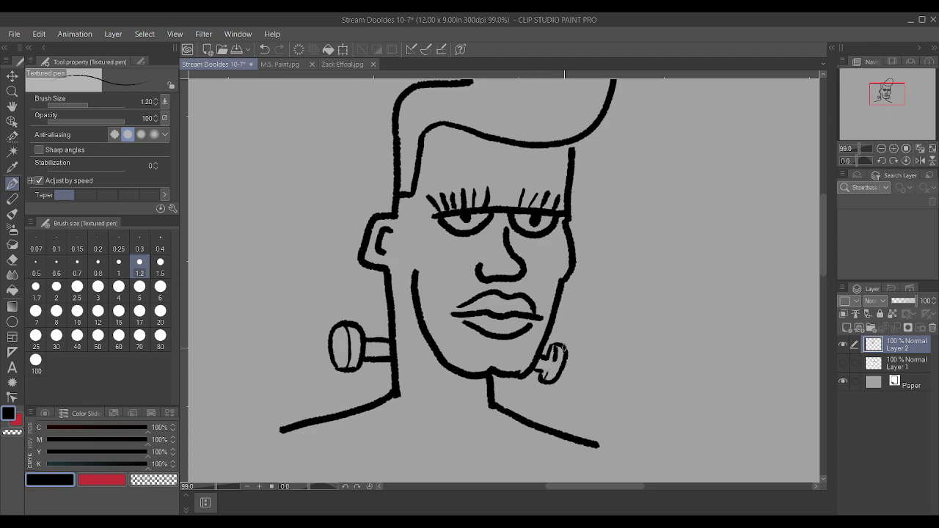
{"action": "key", "text": "ctrl+z"}
{"action": "left_click_drag", "start_coordinate": [543, 378], "coordinate": [557, 340]}
{"action": "scroll", "coordinate": [580, 329], "scroll_direction": "down", "scroll_amount": 3}
{"action": "scroll", "coordinate": [579, 328], "scroll_direction": "up", "scroll_amount": 2}
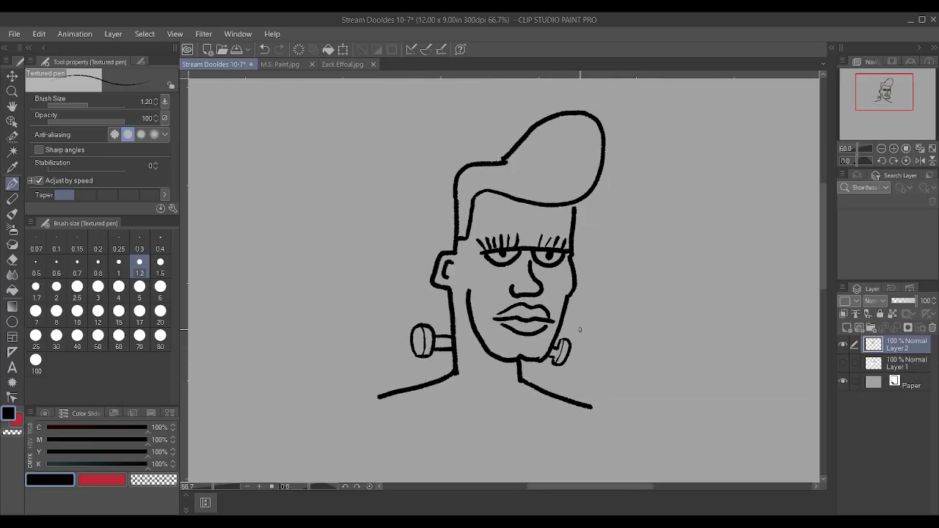
Draw a deep V-shaped neckline below the neck and a pointed open collar on both sides of it.
{"action": "scroll", "coordinate": [496, 145], "scroll_direction": "down", "scroll_amount": 3}
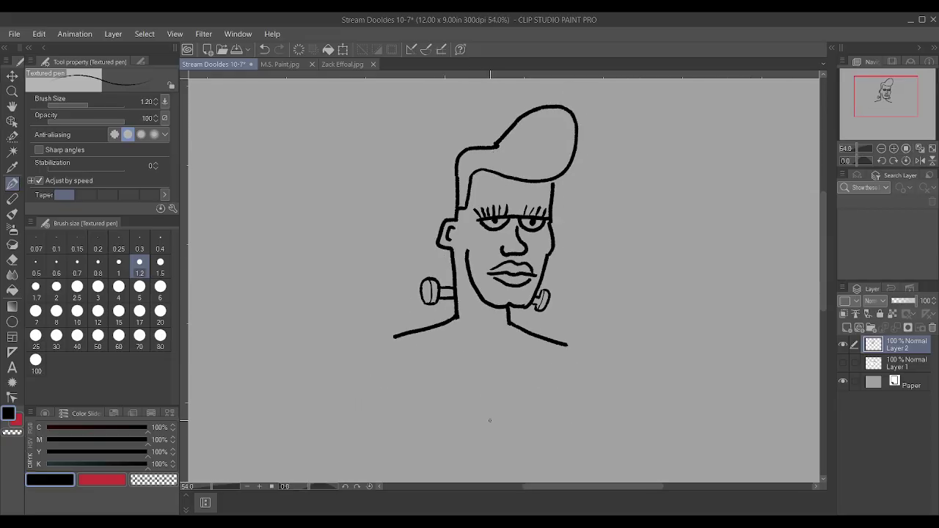
{"action": "left_click_drag", "start_coordinate": [486, 420], "coordinate": [459, 322]}
{"action": "left_click_drag", "start_coordinate": [486, 418], "coordinate": [510, 323]}
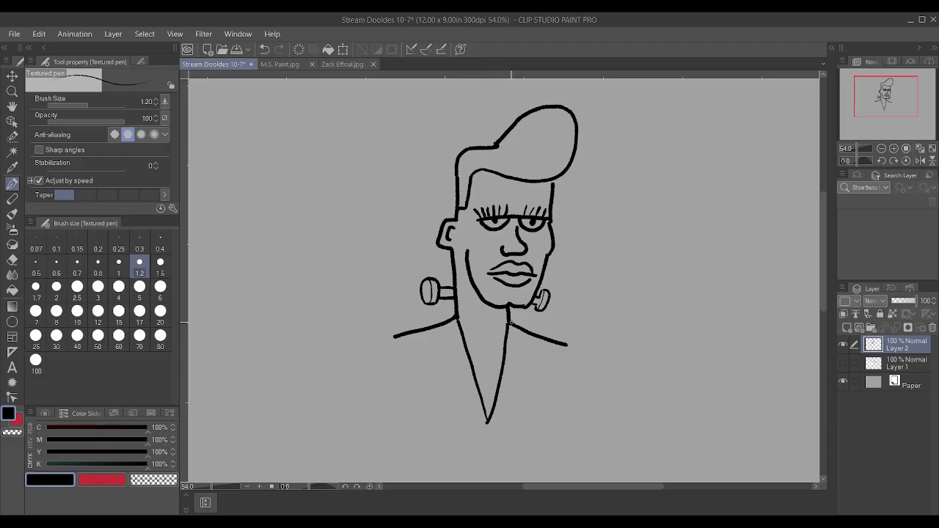
{"action": "left_click_drag", "start_coordinate": [504, 359], "coordinate": [553, 323]}
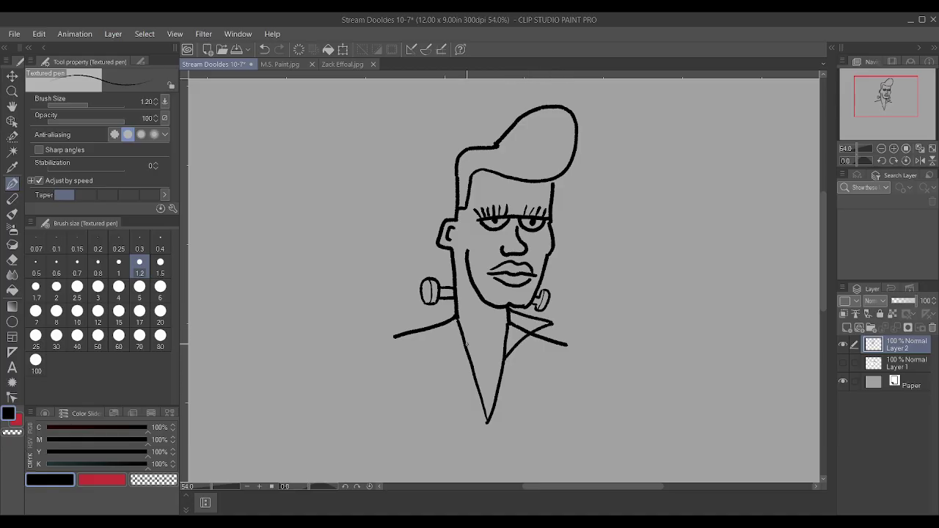
{"action": "left_click_drag", "start_coordinate": [469, 365], "coordinate": [441, 324]}
Draw a curved undershirt neckline across the open V between the collar sides.
{"action": "scroll", "coordinate": [486, 331], "scroll_direction": "up", "scroll_amount": 3}
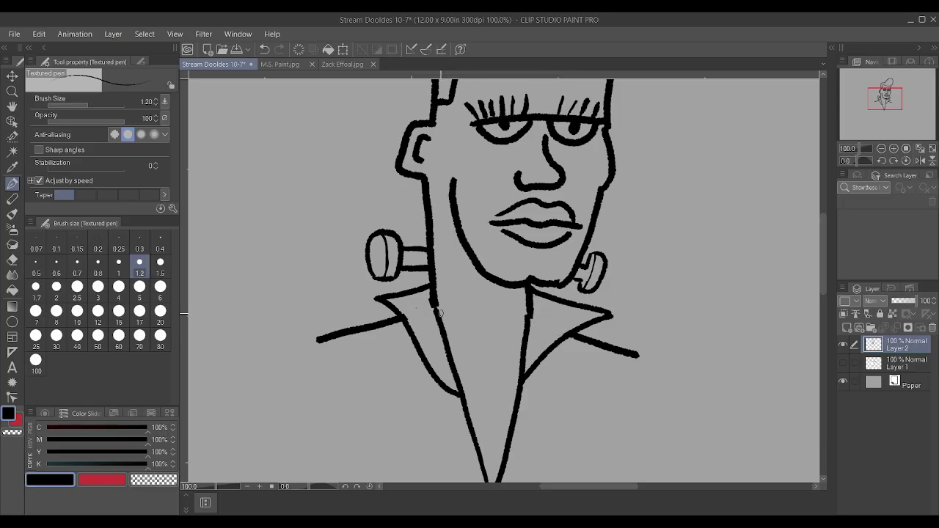
{"action": "left_click_drag", "start_coordinate": [436, 306], "coordinate": [472, 334]}
{"action": "scroll", "coordinate": [477, 341], "scroll_direction": "down", "scroll_amount": 2}
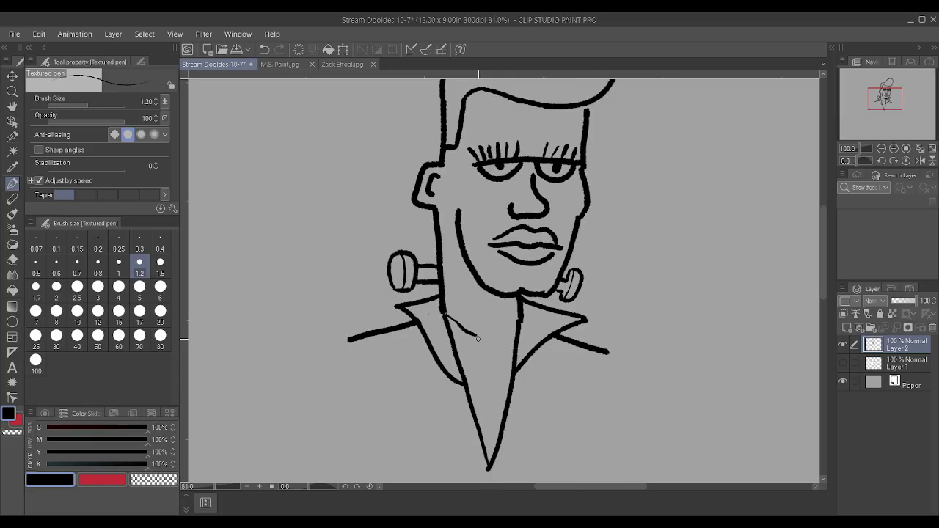
{"action": "key", "text": "ctrl+z"}
{"action": "scroll", "coordinate": [476, 341], "scroll_direction": "up", "scroll_amount": 2}
{"action": "mouse_move", "coordinate": [437, 307]}
{"action": "left_mouse_down"}
{"action": "mouse_move", "coordinate": [500, 358]}
{"action": "mouse_move", "coordinate": [532, 310]}
{"action": "left_mouse_up"}
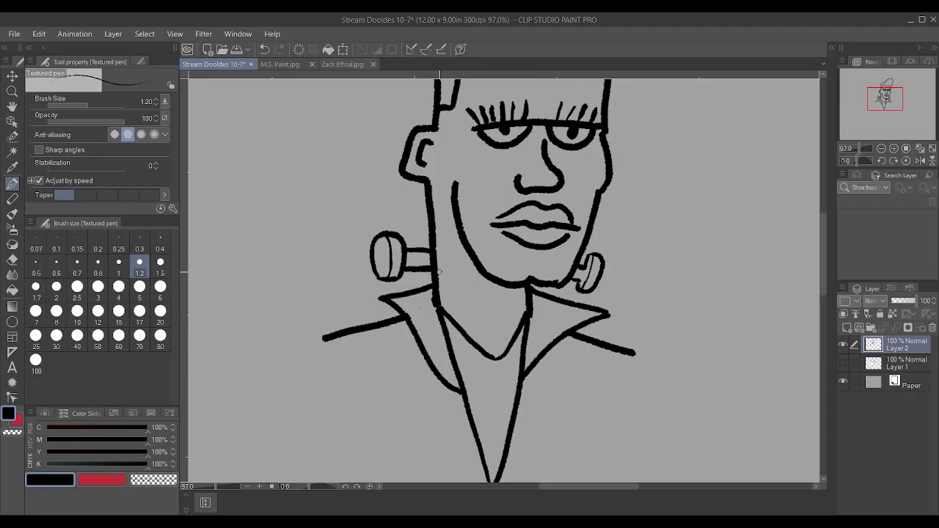
Scale the whole portrait down proportionally toward its top edge and apply the transformation.
{"action": "scroll", "coordinate": [435, 273], "scroll_direction": "down", "scroll_amount": 4}
{"action": "scroll", "coordinate": [438, 273], "scroll_direction": "down", "scroll_amount": 3}
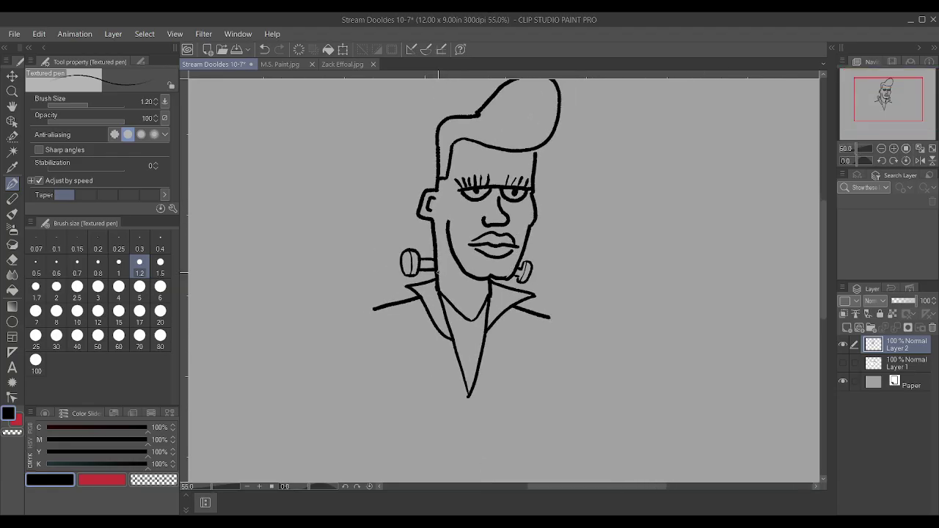
{"action": "key", "text": "ctrl+t"}
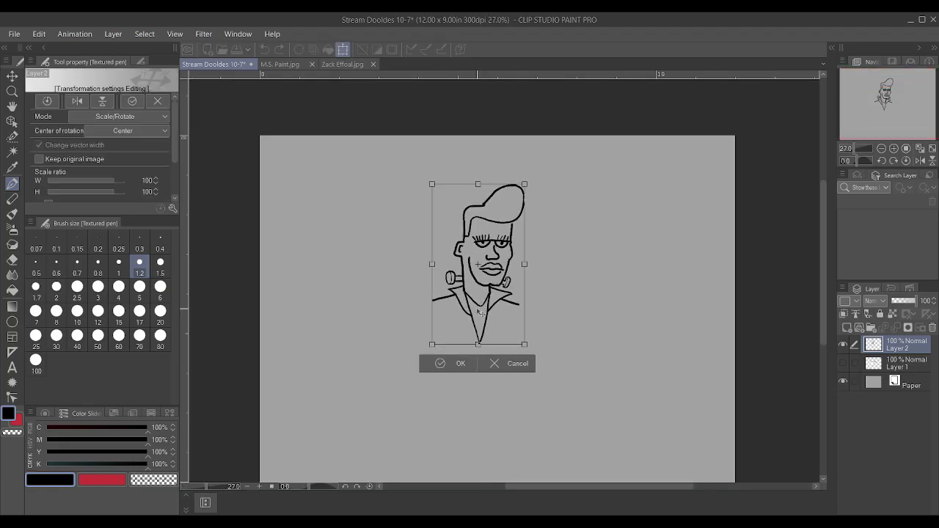
{"action": "left_click_drag", "start_coordinate": [477, 323], "coordinate": [477, 292]}
{"action": "left_click", "coordinate": [456, 312]}
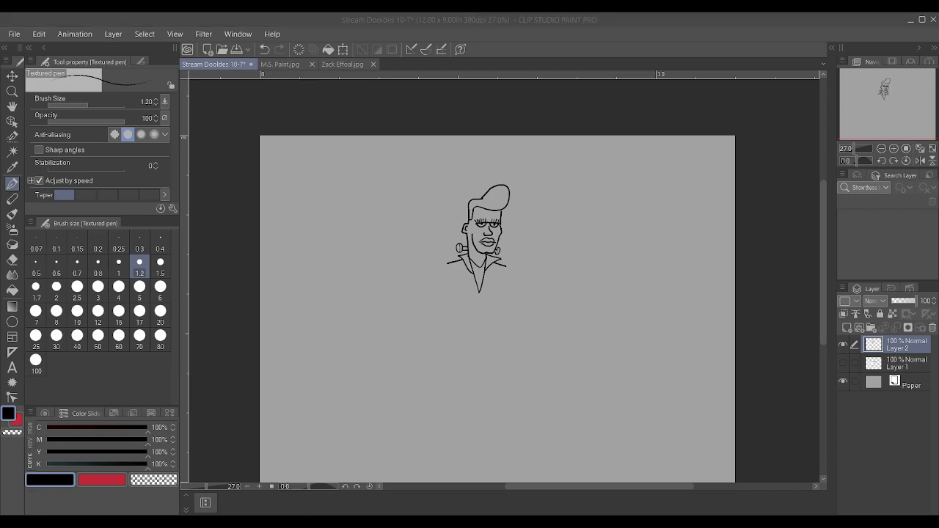
Add a short curved cheekbone line between the ear and nose, above a shortened inner jawline.
{"action": "scroll", "coordinate": [484, 220], "scroll_direction": "up", "scroll_amount": 5}
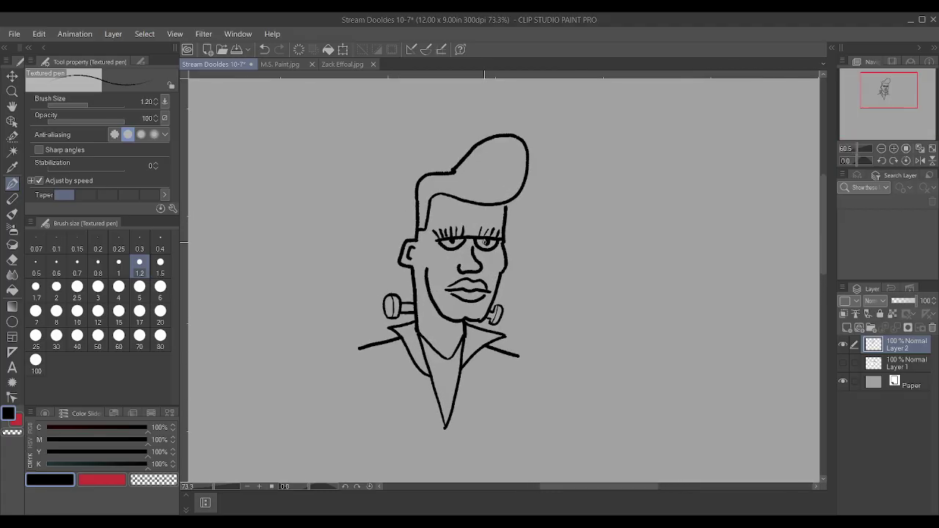
{"action": "scroll", "coordinate": [484, 242], "scroll_direction": "up", "scroll_amount": 3}
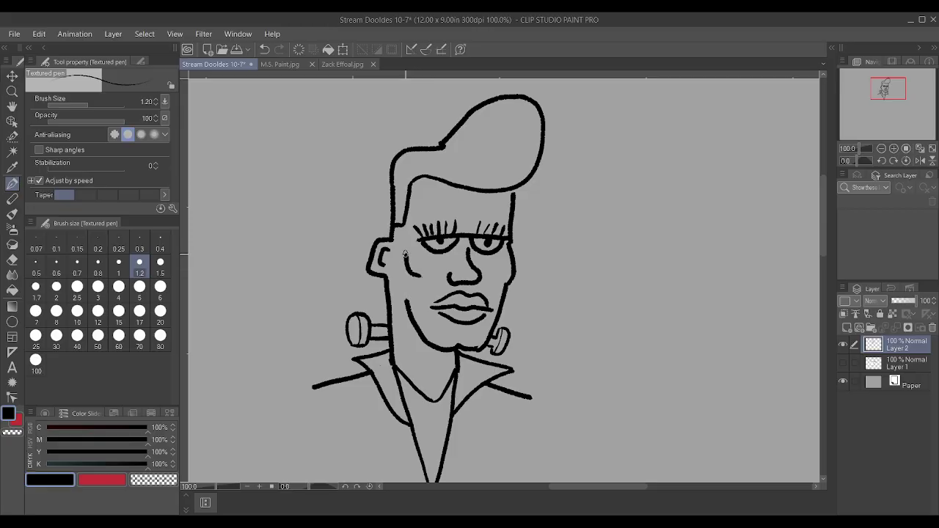
{"action": "scroll", "coordinate": [404, 253], "scroll_direction": "down", "scroll_amount": 3}
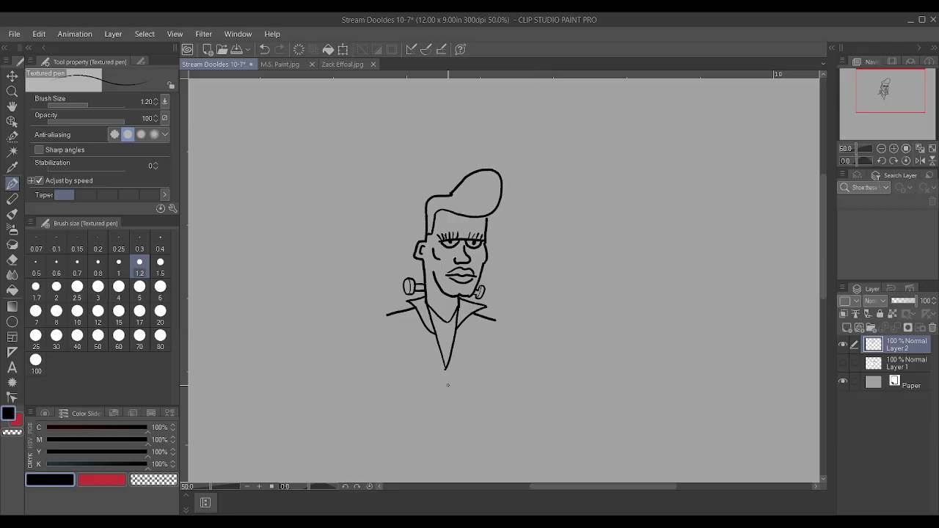
Draw a long vertical shirt closure line downward from the point of the V-neckline.
{"action": "scroll", "coordinate": [445, 425], "scroll_direction": "up", "scroll_amount": 2}
{"action": "mouse_move", "coordinate": [446, 444]}
{"action": "left_mouse_down"}
{"action": "mouse_move", "coordinate": [444, 333]}
{"action": "mouse_move", "coordinate": [441, 326]}
{"action": "mouse_move", "coordinate": [444, 347]}
{"action": "mouse_move", "coordinate": [418, 238]}
{"action": "left_mouse_up"}
{"action": "scroll", "coordinate": [444, 339], "scroll_direction": "down", "scroll_amount": 2}
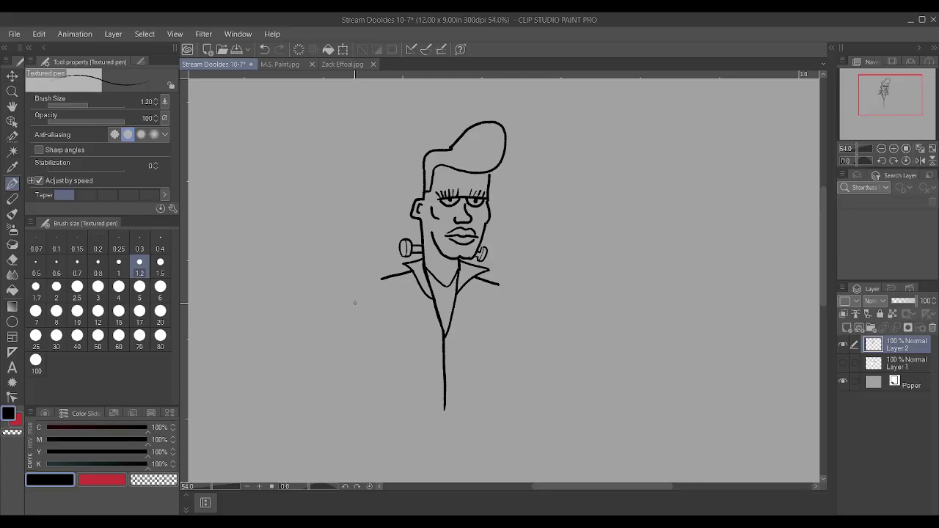
Scale the figure on Layer 2 to 78% in width and height.
{"action": "left_click", "coordinate": [11, 76]}
{"action": "scroll", "coordinate": [372, 275], "scroll_direction": "down", "scroll_amount": 5}
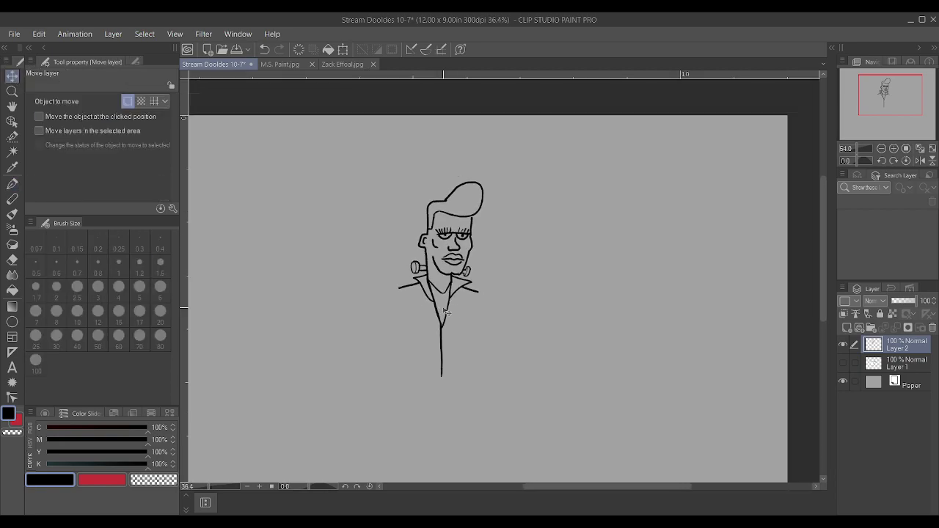
{"action": "scroll", "coordinate": [432, 338], "scroll_direction": "up", "scroll_amount": 2}
{"action": "key", "text": "ctrl+t"}
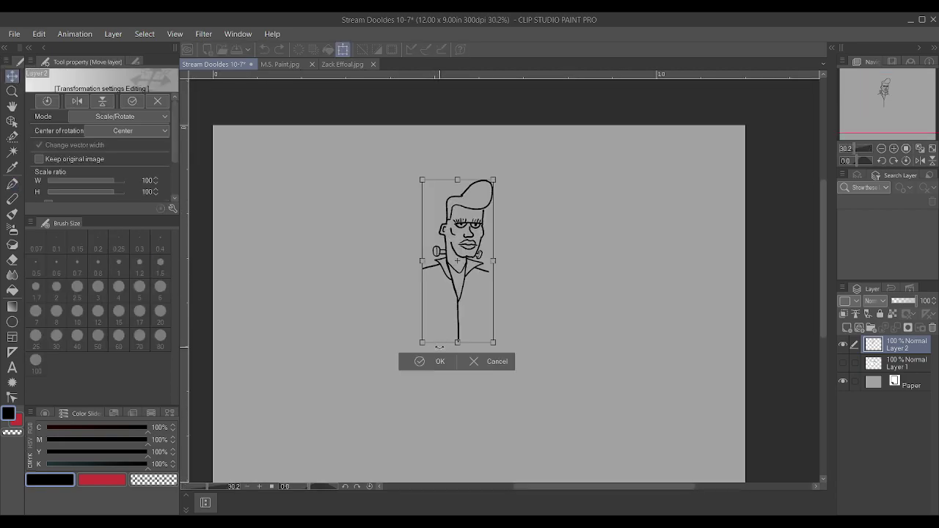
{"action": "left_click_drag", "start_coordinate": [457, 342], "coordinate": [458, 308]}
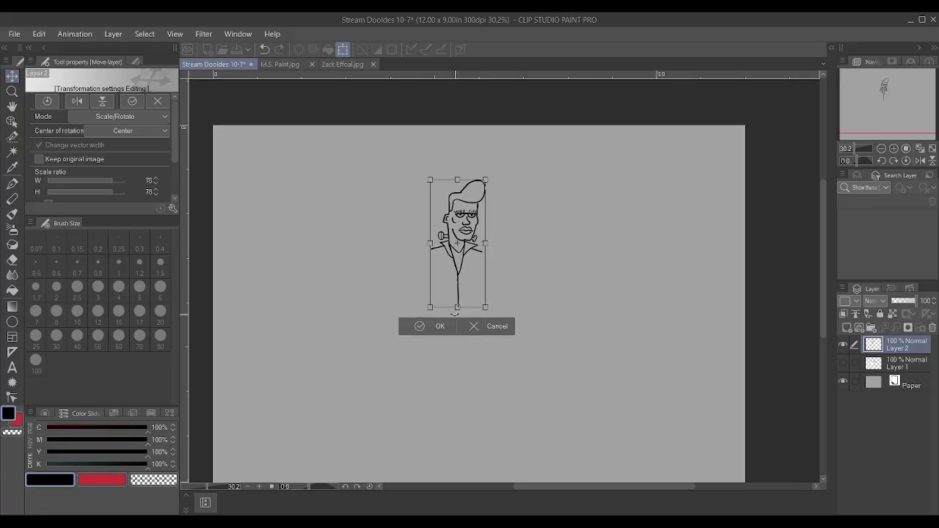
{"action": "left_click", "coordinate": [440, 326]}
Extend both shoulder lines outward with the Textured pen, curving the near shoulder's end downward.
{"action": "scroll", "coordinate": [438, 329], "scroll_direction": "up", "scroll_amount": 3}
{"action": "key", "text": "p"}
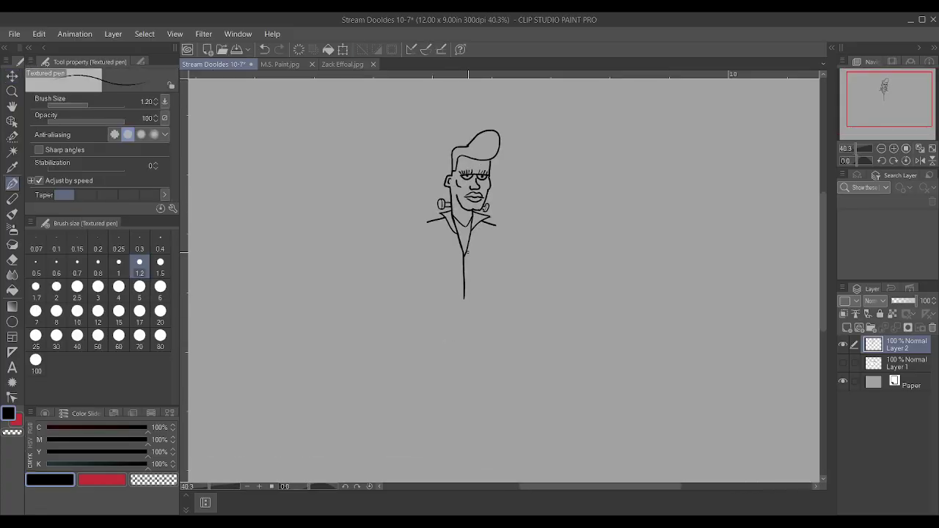
{"action": "scroll", "coordinate": [467, 251], "scroll_direction": "up", "scroll_amount": 2}
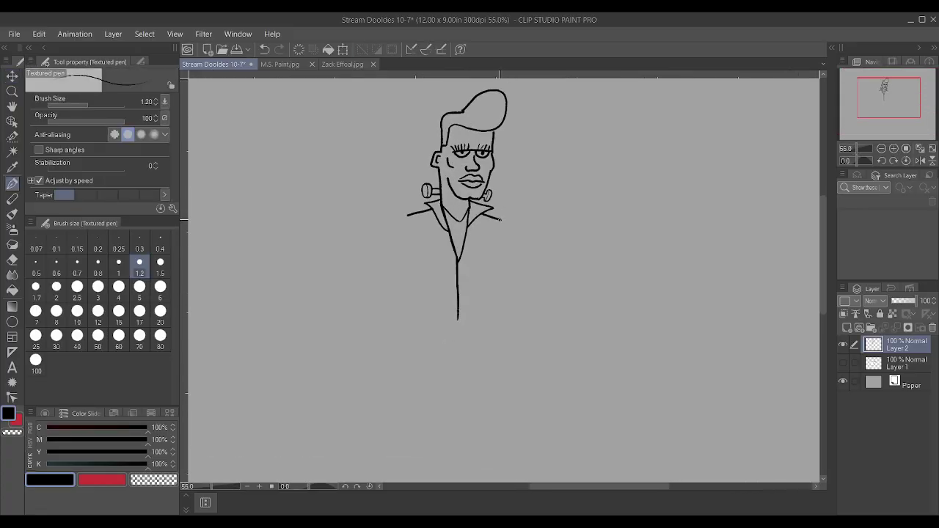
{"action": "left_click_drag", "start_coordinate": [501, 218], "coordinate": [511, 221]}
{"action": "scroll", "coordinate": [489, 217], "scroll_direction": "up", "scroll_amount": 4}
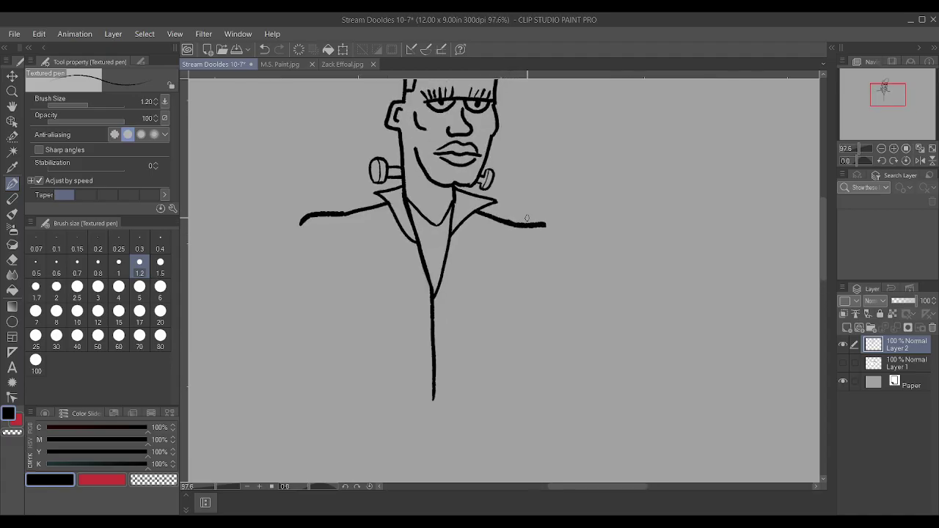
Draw the two torso side lines below the shoulders, both tapering inward toward the waist.
{"action": "scroll", "coordinate": [526, 218], "scroll_direction": "down", "scroll_amount": 2}
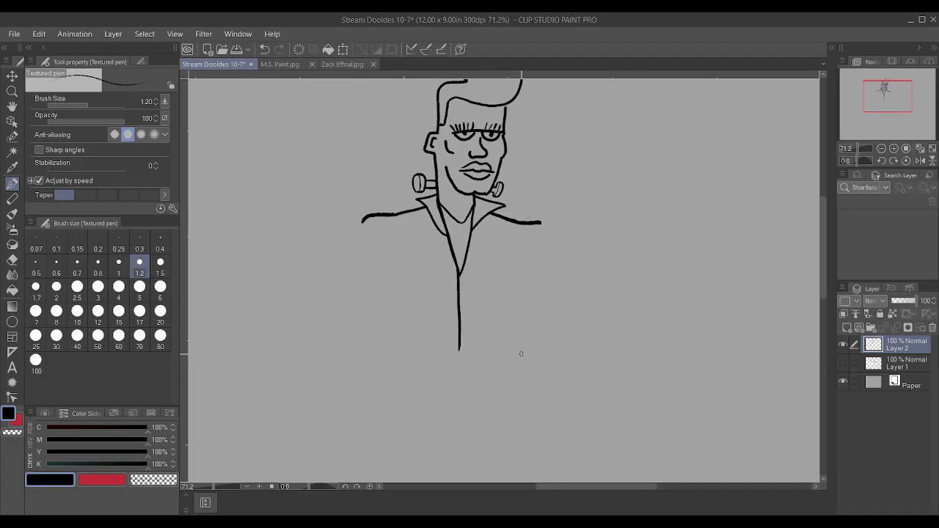
{"action": "left_click_drag", "start_coordinate": [519, 360], "coordinate": [534, 275]}
{"action": "left_click_drag", "start_coordinate": [397, 356], "coordinate": [378, 267]}
{"action": "scroll", "coordinate": [379, 266], "scroll_direction": "up", "scroll_amount": 1}
{"action": "scroll", "coordinate": [384, 261], "scroll_direction": "down", "scroll_amount": 1}
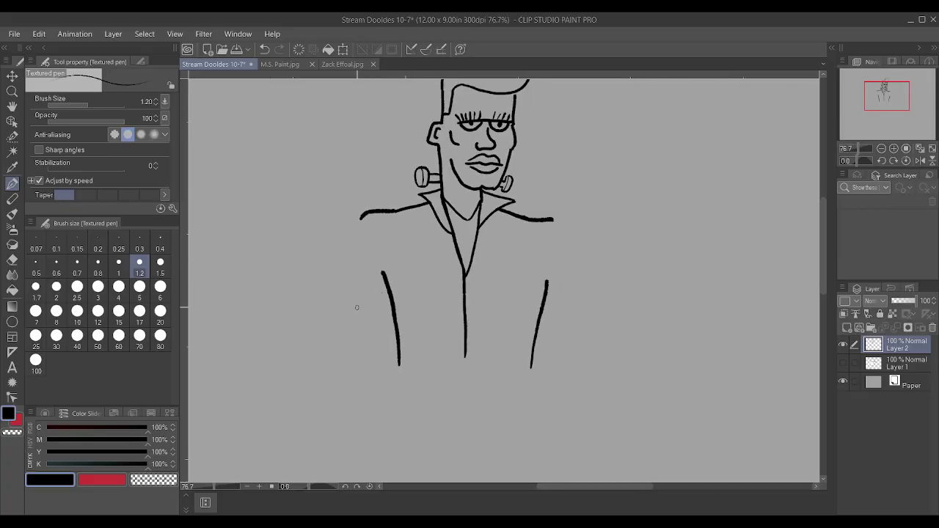
Draw the inner and outer upper-arm lines on both sides, angling outward from the shoulders and the torso sides.
{"action": "left_click_drag", "start_coordinate": [349, 321], "coordinate": [378, 270]}
{"action": "left_click_drag", "start_coordinate": [319, 303], "coordinate": [367, 211]}
{"action": "left_click_drag", "start_coordinate": [572, 334], "coordinate": [547, 283]}
{"action": "left_click_drag", "start_coordinate": [600, 317], "coordinate": [555, 217]}
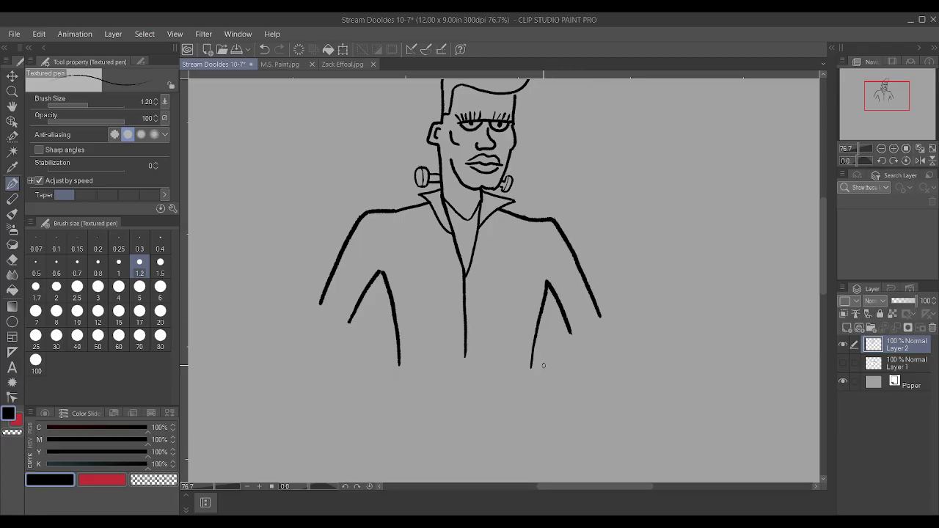
Extend both torso side lines further down to hip level.
{"action": "scroll", "coordinate": [568, 370], "scroll_direction": "down", "scroll_amount": 2}
{"action": "scroll", "coordinate": [559, 364], "scroll_direction": "down", "scroll_amount": 2}
{"action": "scroll", "coordinate": [542, 396], "scroll_direction": "up", "scroll_amount": 4}
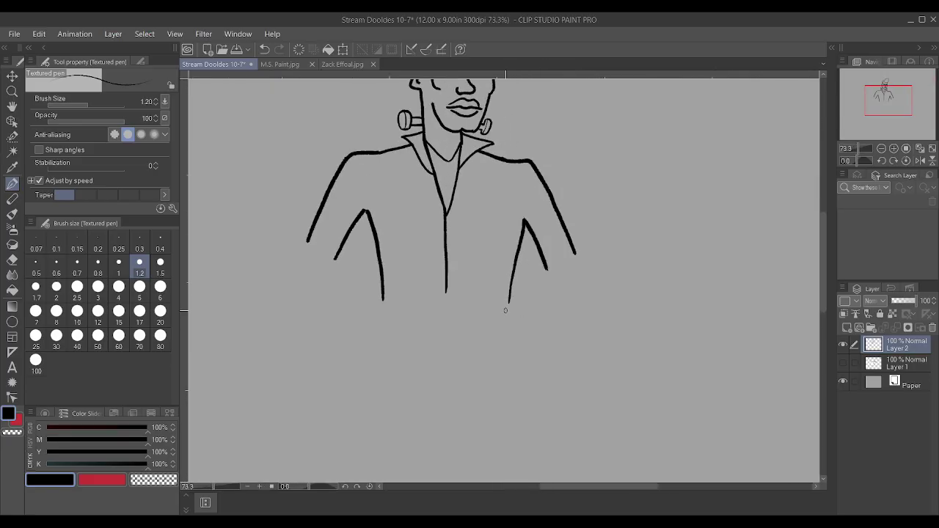
{"action": "left_click_drag", "start_coordinate": [509, 316], "coordinate": [526, 223]}
{"action": "left_click_drag", "start_coordinate": [380, 323], "coordinate": [382, 292]}
Start the viewer's-right hand with a small wrist curve and the first finger's top edge, removing the other finger strokes.
{"action": "mouse_move", "coordinate": [485, 329]}
{"action": "left_mouse_down"}
{"action": "mouse_move", "coordinate": [516, 310]}
{"action": "mouse_move", "coordinate": [489, 337]}
{"action": "mouse_move", "coordinate": [501, 329]}
{"action": "left_mouse_up"}
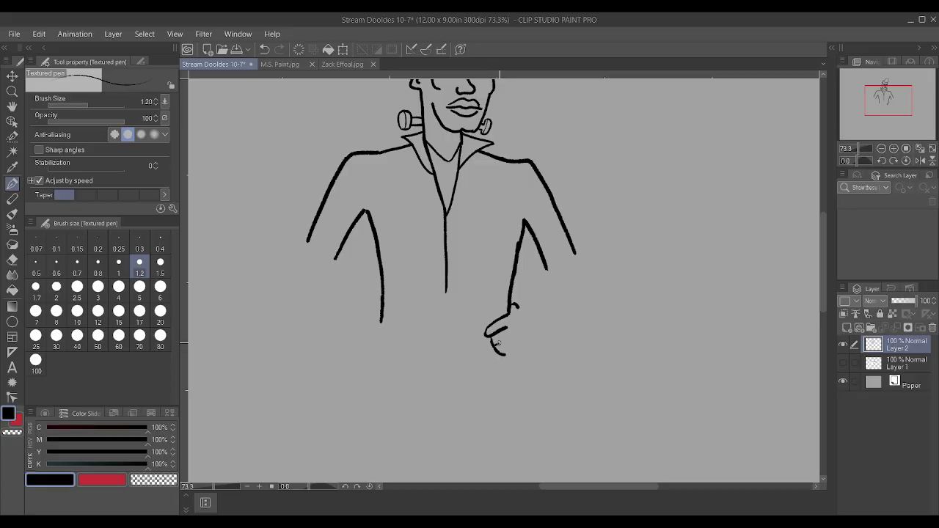
{"action": "scroll", "coordinate": [506, 333], "scroll_direction": "down", "scroll_amount": 3}
{"action": "scroll", "coordinate": [513, 337], "scroll_direction": "up", "scroll_amount": 2}
{"action": "key", "text": "ctrl+z"}
{"action": "scroll", "coordinate": [519, 334], "scroll_direction": "up", "scroll_amount": 3}
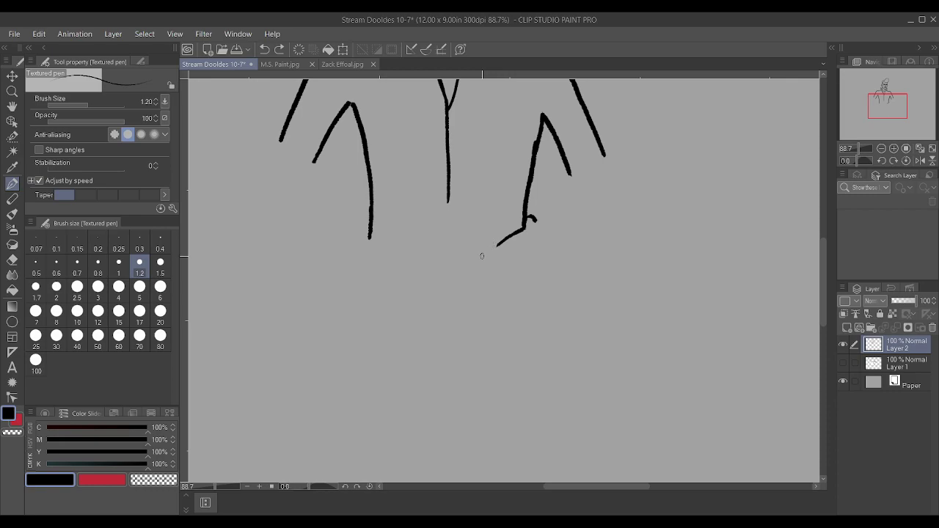
{"action": "left_click_drag", "start_coordinate": [482, 256], "coordinate": [493, 246]}
{"action": "mouse_move", "coordinate": [482, 257]}
{"action": "left_mouse_down"}
{"action": "mouse_move", "coordinate": [526, 247]}
{"action": "mouse_move", "coordinate": [494, 276]}
{"action": "mouse_move", "coordinate": [502, 288]}
{"action": "mouse_move", "coordinate": [533, 267]}
{"action": "left_mouse_up"}
{"action": "key", "text": "ctrl+z"}
{"action": "key", "text": "ctrl+z"}
Outline the viewer's-right hand on the hip with an extended first finger and the remaining fingers tapering downward together.
{"action": "mouse_move", "coordinate": [481, 258]}
{"action": "left_mouse_down"}
{"action": "mouse_move", "coordinate": [479, 268]}
{"action": "mouse_move", "coordinate": [519, 256]}
{"action": "mouse_move", "coordinate": [490, 284]}
{"action": "mouse_move", "coordinate": [507, 314]}
{"action": "mouse_move", "coordinate": [536, 280]}
{"action": "mouse_move", "coordinate": [539, 257]}
{"action": "left_mouse_up"}
{"action": "left_click_drag", "start_coordinate": [494, 292], "coordinate": [525, 278]}
{"action": "left_click_drag", "start_coordinate": [492, 284], "coordinate": [524, 269]}
{"action": "mouse_move", "coordinate": [501, 311]}
{"action": "left_mouse_down"}
{"action": "mouse_move", "coordinate": [536, 263]}
{"action": "mouse_move", "coordinate": [529, 249]}
{"action": "mouse_move", "coordinate": [522, 288]}
{"action": "mouse_move", "coordinate": [533, 270]}
{"action": "left_mouse_up"}
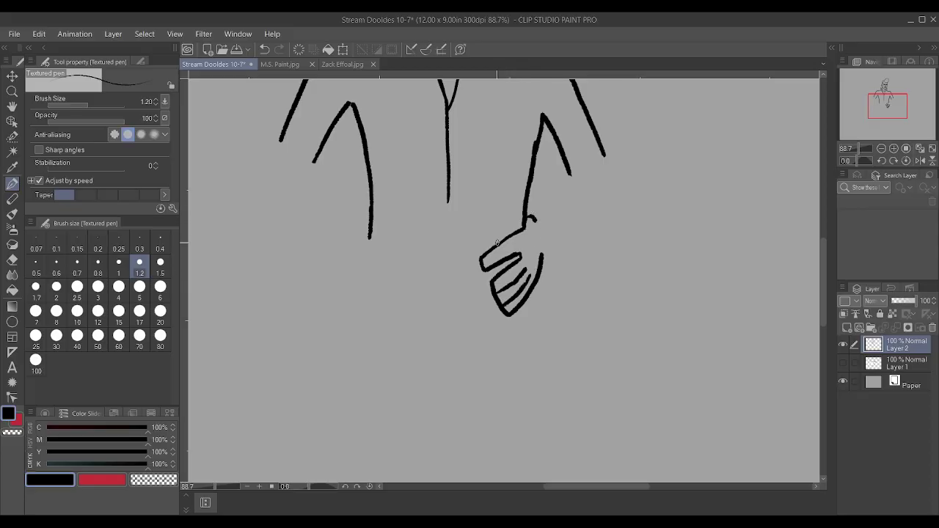
Draw the viewer's-right wrist and bent forearm, joining the upper-arm lines at the elbow and marking the sleeve edge.
{"action": "left_click_drag", "start_coordinate": [525, 213], "coordinate": [536, 220]}
{"action": "mouse_move", "coordinate": [541, 261]}
{"action": "left_mouse_down"}
{"action": "mouse_move", "coordinate": [533, 217]}
{"action": "mouse_move", "coordinate": [557, 205]}
{"action": "left_mouse_up"}
{"action": "mouse_move", "coordinate": [543, 258]}
{"action": "left_mouse_down"}
{"action": "mouse_move", "coordinate": [609, 205]}
{"action": "mouse_move", "coordinate": [602, 211]}
{"action": "mouse_move", "coordinate": [614, 193]}
{"action": "mouse_move", "coordinate": [605, 152]}
{"action": "left_mouse_up"}
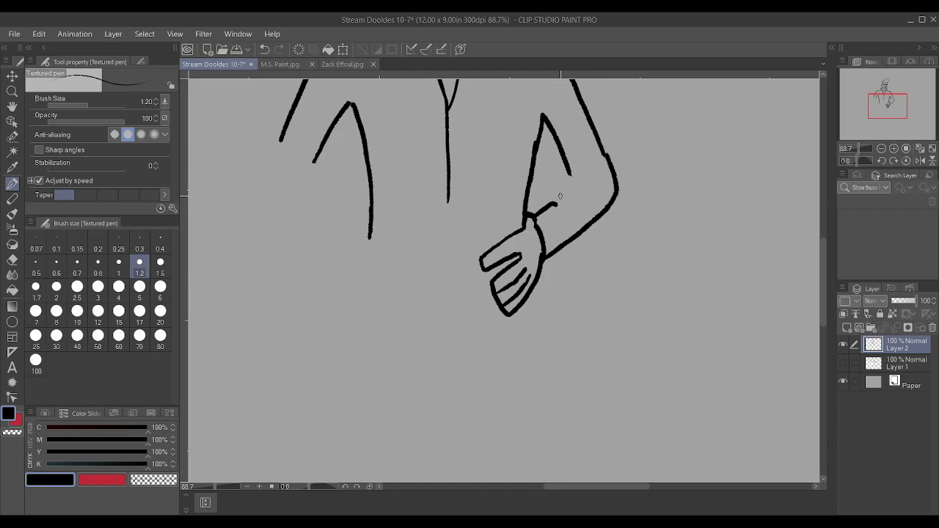
{"action": "left_click_drag", "start_coordinate": [556, 205], "coordinate": [573, 182]}
{"action": "left_click_drag", "start_coordinate": [566, 239], "coordinate": [566, 233]}
{"action": "scroll", "coordinate": [571, 223], "scroll_direction": "down", "scroll_amount": 3}
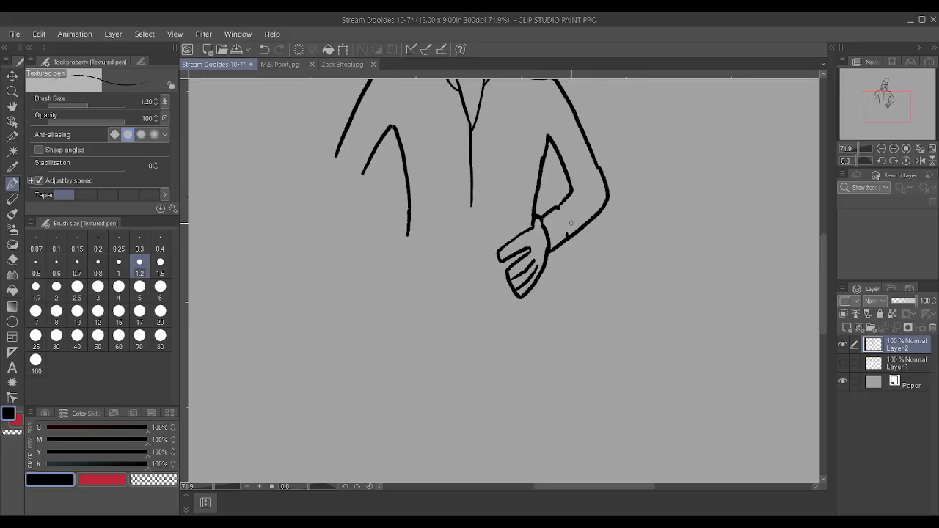
{"action": "scroll", "coordinate": [543, 220], "scroll_direction": "down", "scroll_amount": 1}
{"action": "scroll", "coordinate": [404, 233], "scroll_direction": "up", "scroll_amount": 3}
{"action": "scroll", "coordinate": [404, 234], "scroll_direction": "up", "scroll_amount": 1}
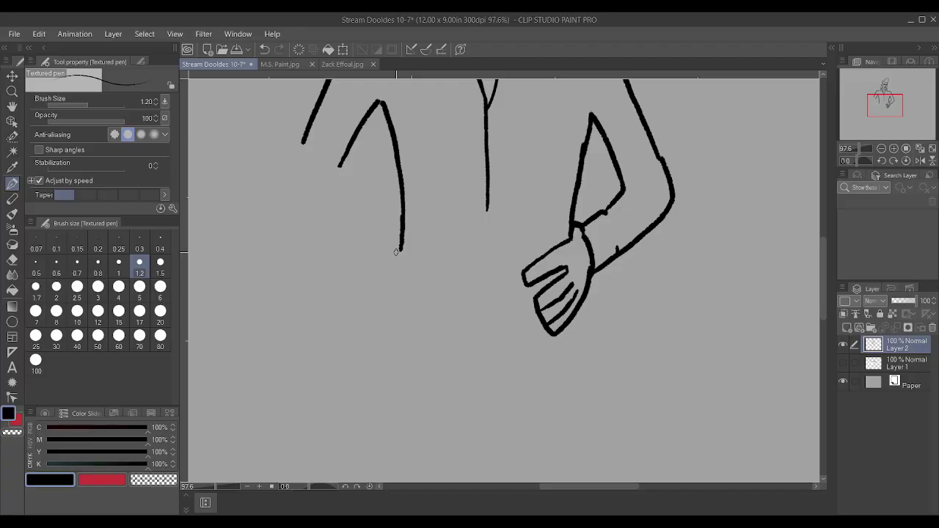
{"action": "left_click_drag", "start_coordinate": [399, 248], "coordinate": [431, 267]}
{"action": "scroll", "coordinate": [413, 249], "scroll_direction": "down", "scroll_amount": 1}
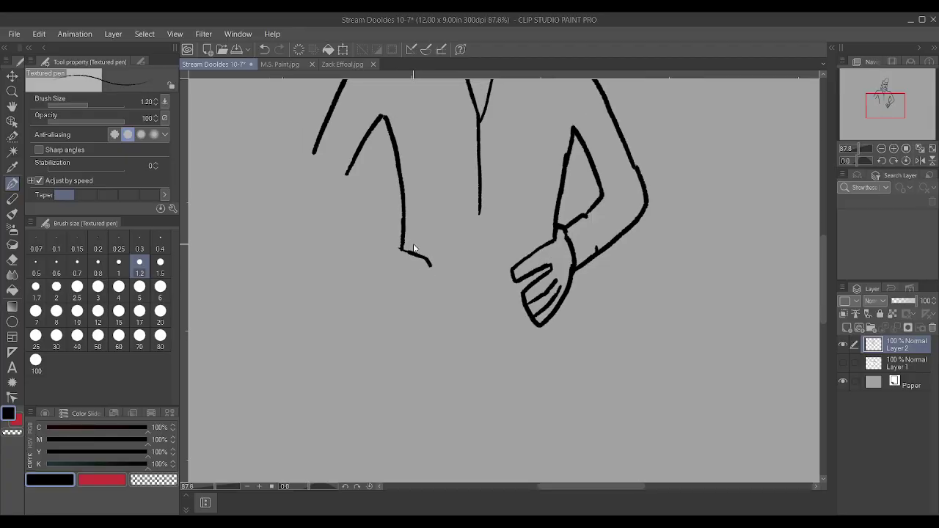
{"action": "scroll", "coordinate": [413, 244], "scroll_direction": "up", "scroll_amount": 3}
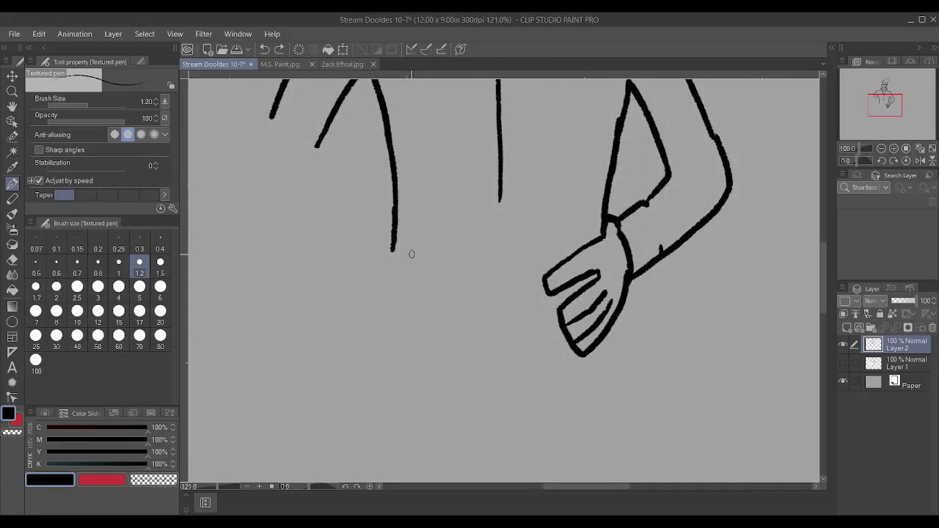
Set the Textured pen size to 1 and draw the viewer's-left hand on the hip with four fingers and a rounded palm.
{"action": "key", "text": "bracketleft"}
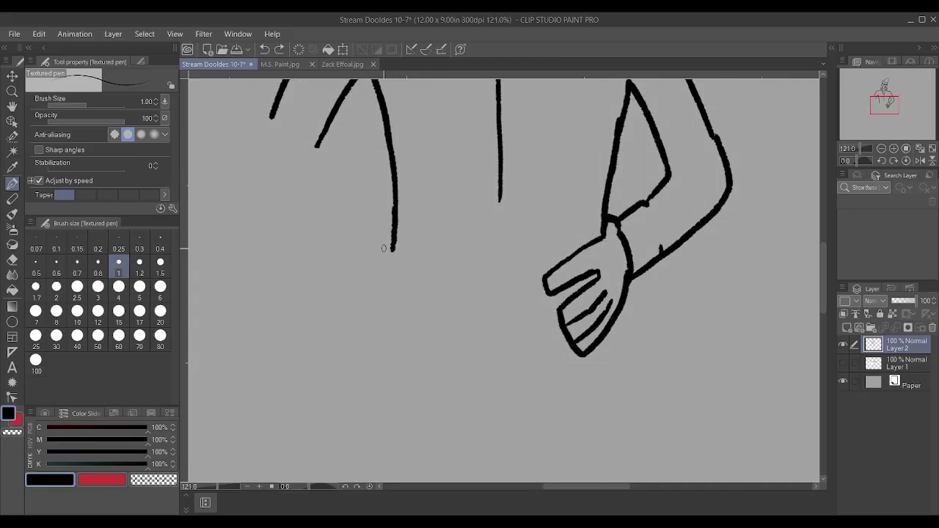
{"action": "mouse_move", "coordinate": [393, 248]}
{"action": "left_mouse_down"}
{"action": "mouse_move", "coordinate": [442, 271]}
{"action": "mouse_move", "coordinate": [409, 274]}
{"action": "mouse_move", "coordinate": [440, 271]}
{"action": "left_mouse_up"}
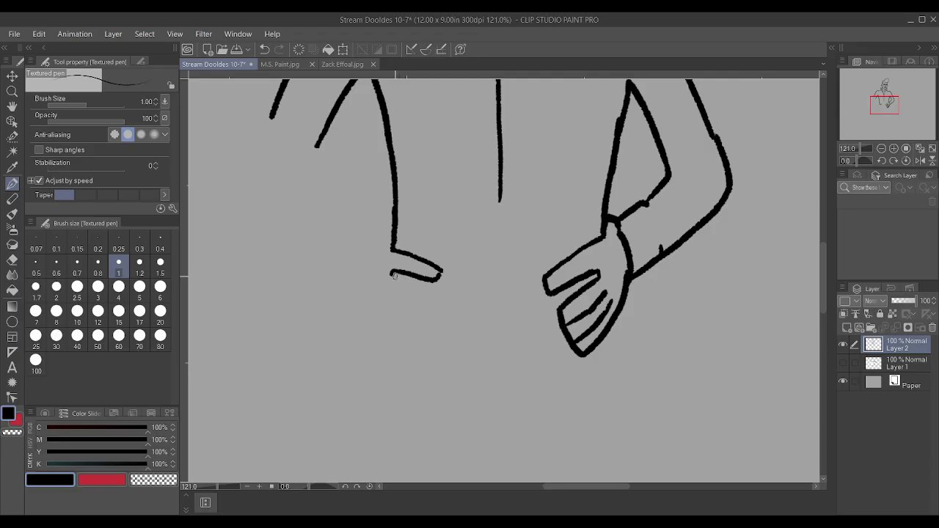
{"action": "mouse_move", "coordinate": [397, 275]}
{"action": "left_mouse_down"}
{"action": "mouse_move", "coordinate": [427, 301]}
{"action": "mouse_move", "coordinate": [390, 290]}
{"action": "mouse_move", "coordinate": [418, 304]}
{"action": "mouse_move", "coordinate": [402, 313]}
{"action": "mouse_move", "coordinate": [376, 305]}
{"action": "mouse_move", "coordinate": [390, 327]}
{"action": "mouse_move", "coordinate": [405, 329]}
{"action": "mouse_move", "coordinate": [356, 315]}
{"action": "mouse_move", "coordinate": [349, 288]}
{"action": "left_mouse_up"}
{"action": "left_click_drag", "start_coordinate": [369, 244], "coordinate": [393, 235]}
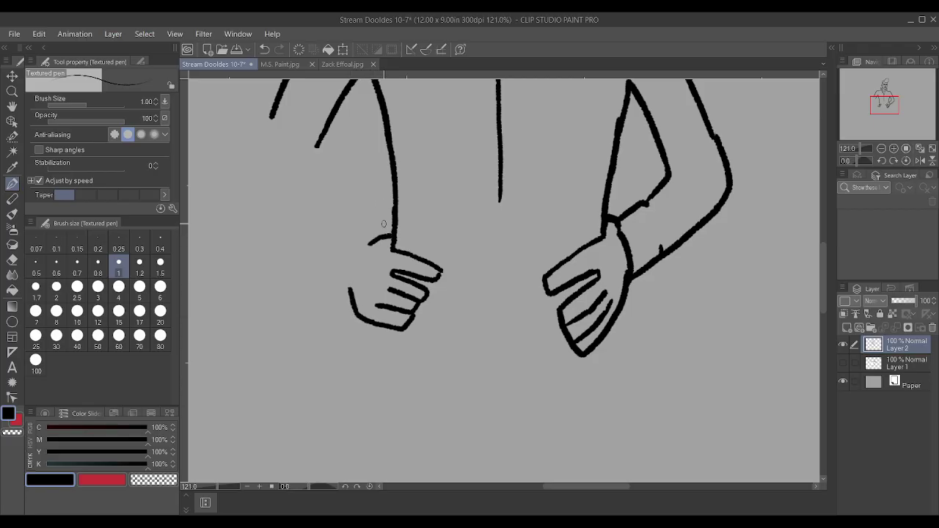
{"action": "mouse_move", "coordinate": [350, 289]}
{"action": "left_mouse_down"}
{"action": "mouse_move", "coordinate": [356, 255]}
{"action": "mouse_move", "coordinate": [373, 239]}
{"action": "left_mouse_up"}
{"action": "scroll", "coordinate": [362, 231], "scroll_direction": "down", "scroll_amount": 3}
{"action": "scroll", "coordinate": [427, 259], "scroll_direction": "up", "scroll_amount": 3}
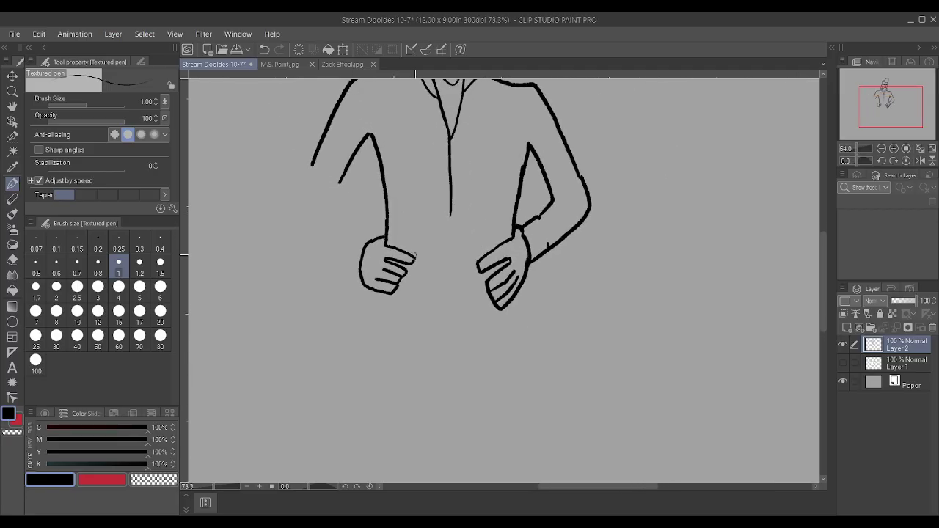
{"action": "scroll", "coordinate": [448, 274], "scroll_direction": "down", "scroll_amount": 5}
{"action": "scroll", "coordinate": [448, 275], "scroll_direction": "up", "scroll_amount": 4}
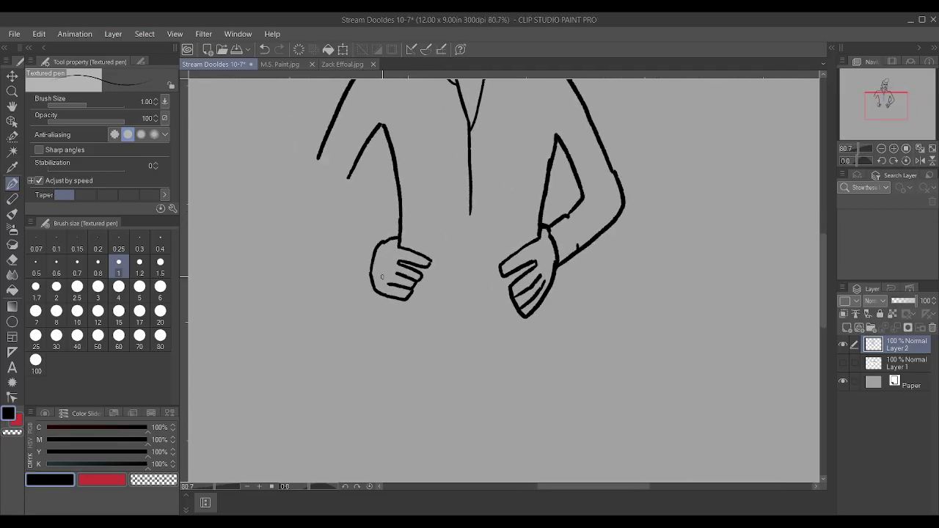
Undo the viewer's-left palm and fingertip outlines, and redraw the fingers longer with rounded tips.
{"action": "key", "text": "ctrl+z"}
{"action": "key", "text": "ctrl+z"}
{"action": "scroll", "coordinate": [382, 281], "scroll_direction": "up", "scroll_amount": 2}
{"action": "key", "text": "ctrl+z"}
{"action": "key", "text": "ctrl+z"}
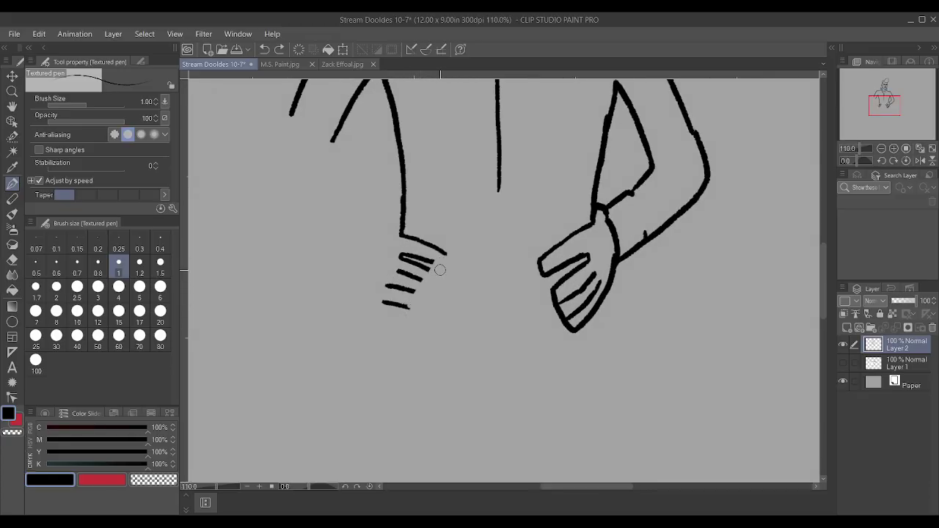
{"action": "mouse_move", "coordinate": [412, 256]}
{"action": "left_mouse_down"}
{"action": "mouse_move", "coordinate": [450, 267]}
{"action": "mouse_move", "coordinate": [456, 257]}
{"action": "mouse_move", "coordinate": [439, 250]}
{"action": "mouse_move", "coordinate": [440, 286]}
{"action": "mouse_move", "coordinate": [410, 288]}
{"action": "mouse_move", "coordinate": [437, 292]}
{"action": "mouse_move", "coordinate": [422, 311]}
{"action": "mouse_move", "coordinate": [438, 278]}
{"action": "left_mouse_up"}
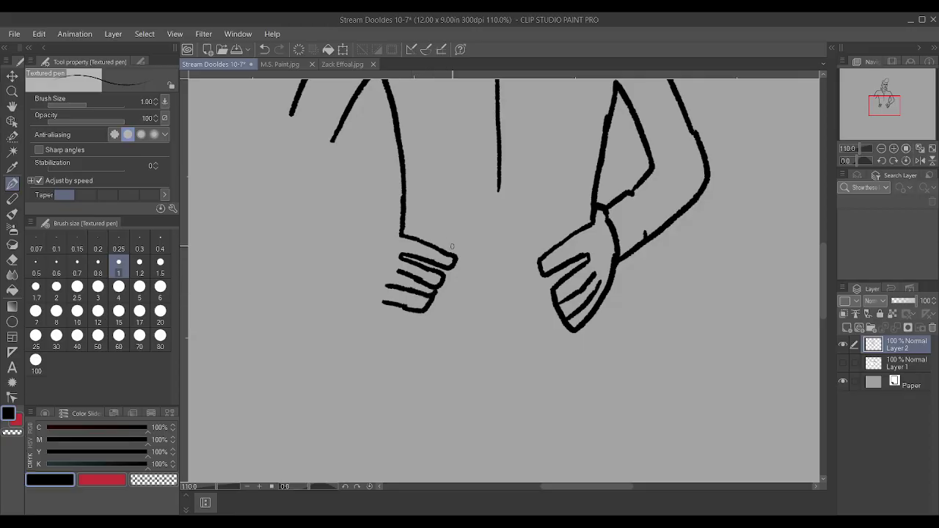
Replace the lowest fingers of the viewer's-left hand with slimmer ones tapering toward the bottom.
{"action": "key", "text": "ctrl+z"}
{"action": "key", "text": "ctrl+z"}
{"action": "mouse_move", "coordinate": [390, 284]}
{"action": "left_mouse_down"}
{"action": "mouse_move", "coordinate": [414, 292]}
{"action": "mouse_move", "coordinate": [404, 303]}
{"action": "left_mouse_up"}
{"action": "mouse_move", "coordinate": [389, 281]}
{"action": "left_mouse_down"}
{"action": "mouse_move", "coordinate": [422, 296]}
{"action": "mouse_move", "coordinate": [440, 286]}
{"action": "left_mouse_up"}
{"action": "mouse_move", "coordinate": [383, 295]}
{"action": "left_mouse_down"}
{"action": "mouse_move", "coordinate": [408, 307]}
{"action": "mouse_move", "coordinate": [432, 294]}
{"action": "left_mouse_up"}
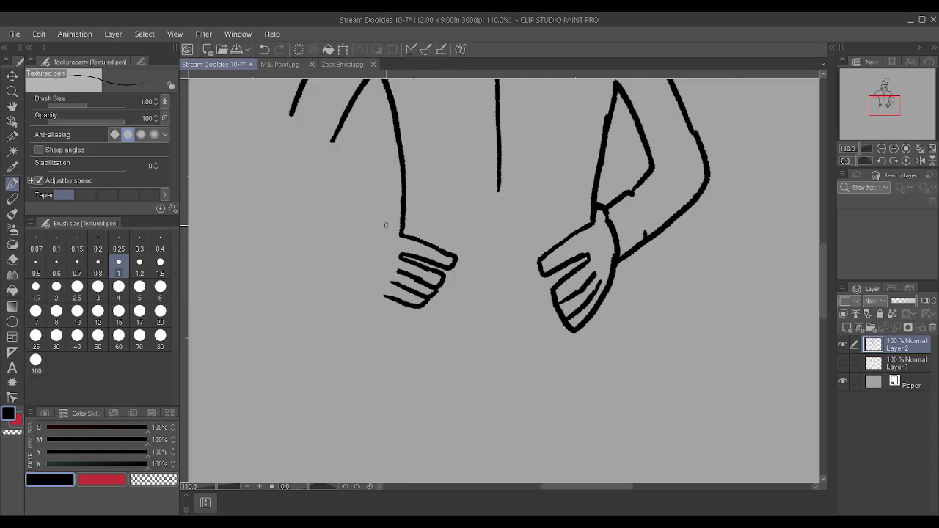
Close the viewer's-left hand with a wrist curve, a lower palm edge and a rounded back of the hand.
{"action": "left_click_drag", "start_coordinate": [380, 228], "coordinate": [401, 219]}
{"action": "left_click_drag", "start_coordinate": [358, 276], "coordinate": [389, 301]}
{"action": "left_click_drag", "start_coordinate": [360, 268], "coordinate": [378, 228]}
Reshape the viewer's-right forearm near the wrist so small notches mark the sleeve edge on both sides.
{"action": "scroll", "coordinate": [492, 220], "scroll_direction": "up", "scroll_amount": 2}
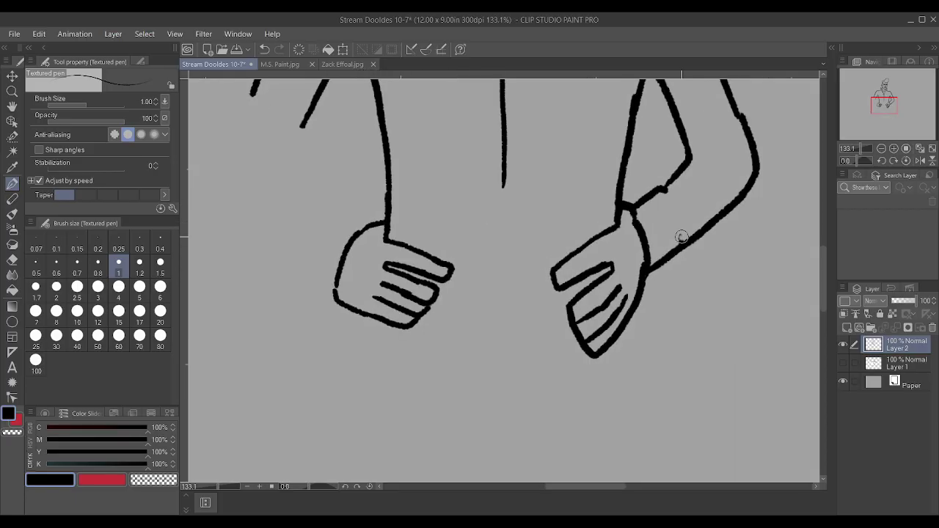
{"action": "mouse_move", "coordinate": [664, 259]}
{"action": "left_mouse_down"}
{"action": "mouse_move", "coordinate": [645, 276]}
{"action": "mouse_move", "coordinate": [689, 239]}
{"action": "left_mouse_up"}
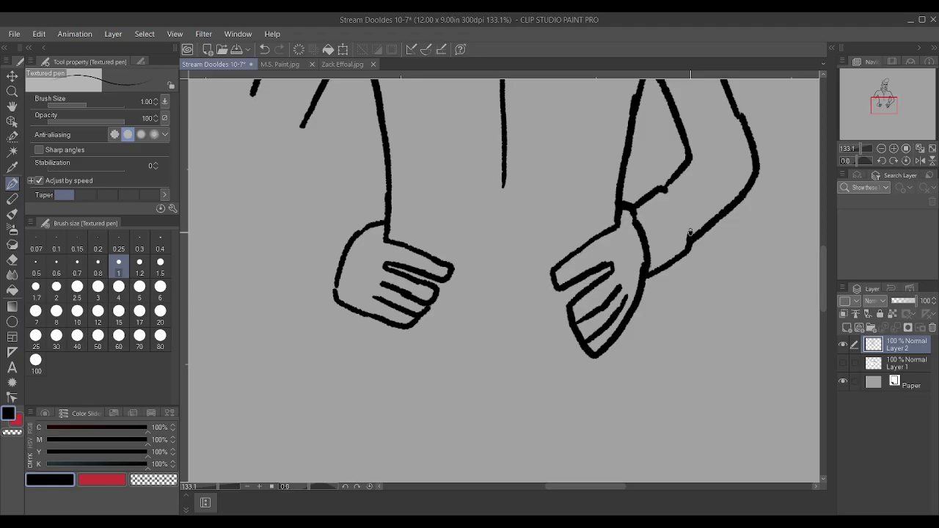
{"action": "scroll", "coordinate": [690, 235], "scroll_direction": "up", "scroll_amount": 2}
{"action": "left_click_drag", "start_coordinate": [637, 190], "coordinate": [651, 206]}
{"action": "scroll", "coordinate": [602, 226], "scroll_direction": "down", "scroll_amount": 3}
{"action": "scroll", "coordinate": [528, 264], "scroll_direction": "down", "scroll_amount": 2}
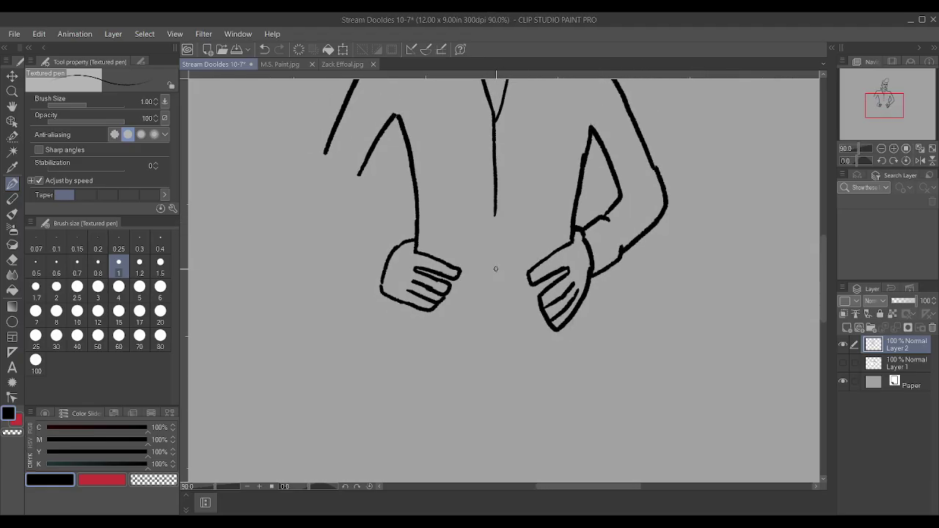
Extend the shirt closure line down to the hips and draw a split, pointed hem reaching out to both hands.
{"action": "scroll", "coordinate": [524, 270], "scroll_direction": "down", "scroll_amount": 1}
{"action": "scroll", "coordinate": [486, 250], "scroll_direction": "up", "scroll_amount": 3}
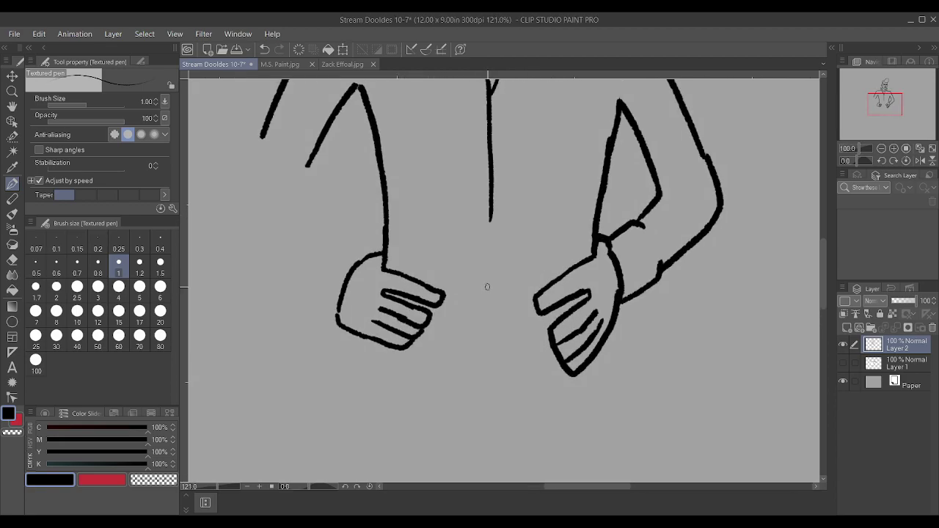
{"action": "left_click_drag", "start_coordinate": [487, 300], "coordinate": [490, 214]}
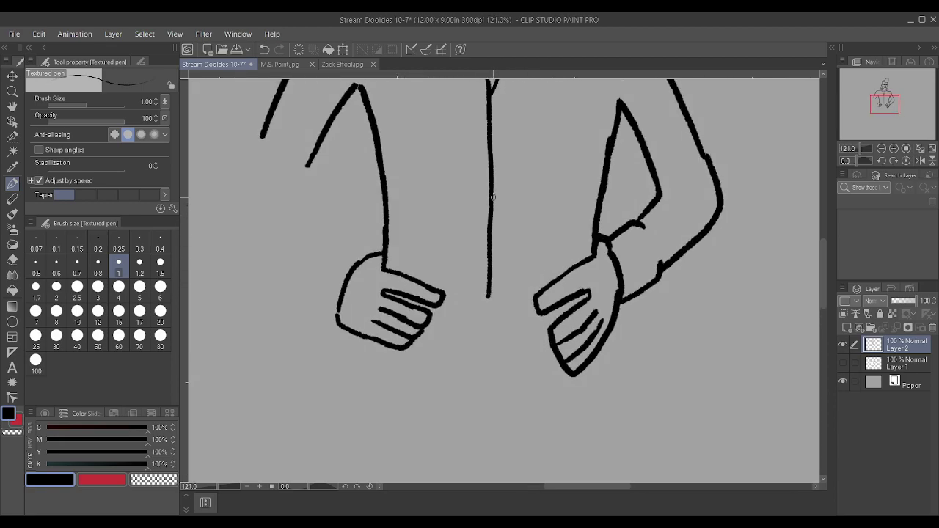
{"action": "scroll", "coordinate": [486, 301], "scroll_direction": "down", "scroll_amount": 2}
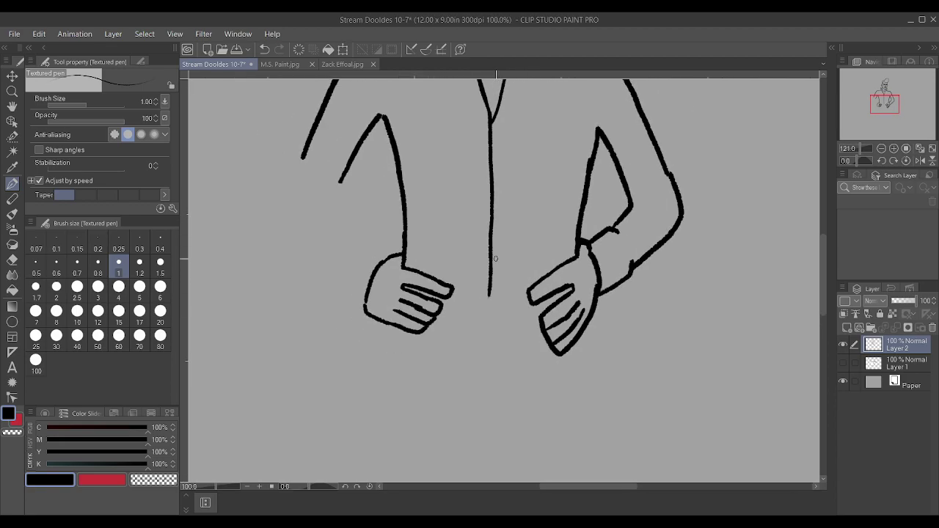
{"action": "mouse_move", "coordinate": [461, 351]}
{"action": "left_mouse_down"}
{"action": "mouse_move", "coordinate": [490, 302]}
{"action": "mouse_move", "coordinate": [506, 350]}
{"action": "mouse_move", "coordinate": [542, 337]}
{"action": "left_mouse_up"}
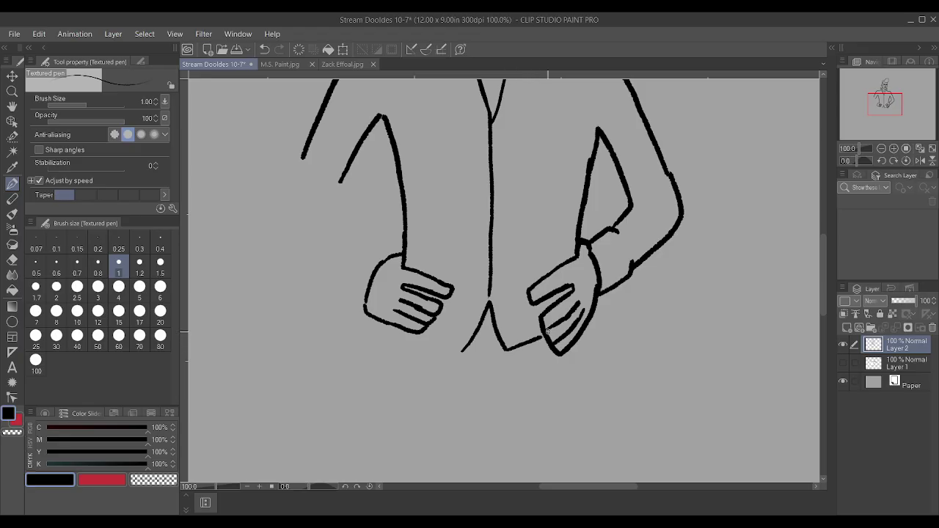
{"action": "scroll", "coordinate": [489, 297], "scroll_direction": "up", "scroll_amount": 2}
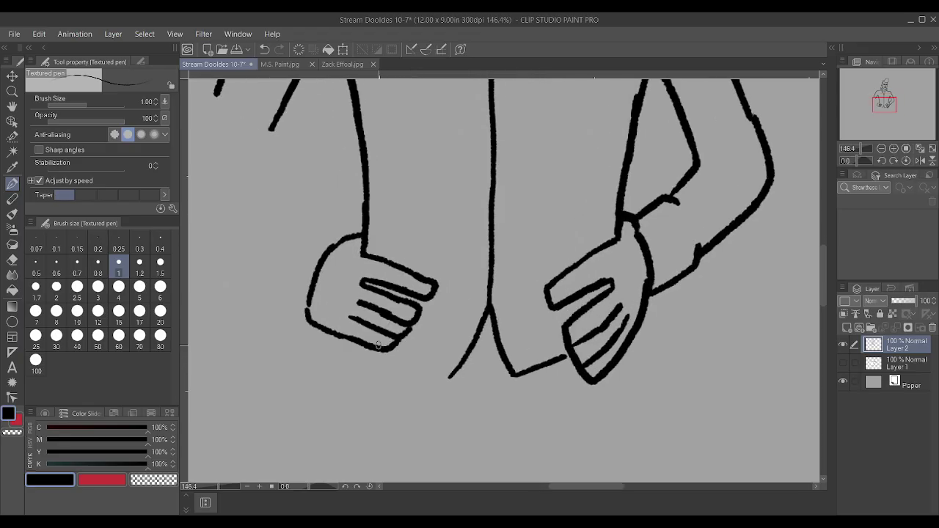
{"action": "left_click_drag", "start_coordinate": [378, 346], "coordinate": [450, 378]}
{"action": "scroll", "coordinate": [449, 377], "scroll_direction": "down", "scroll_amount": 3}
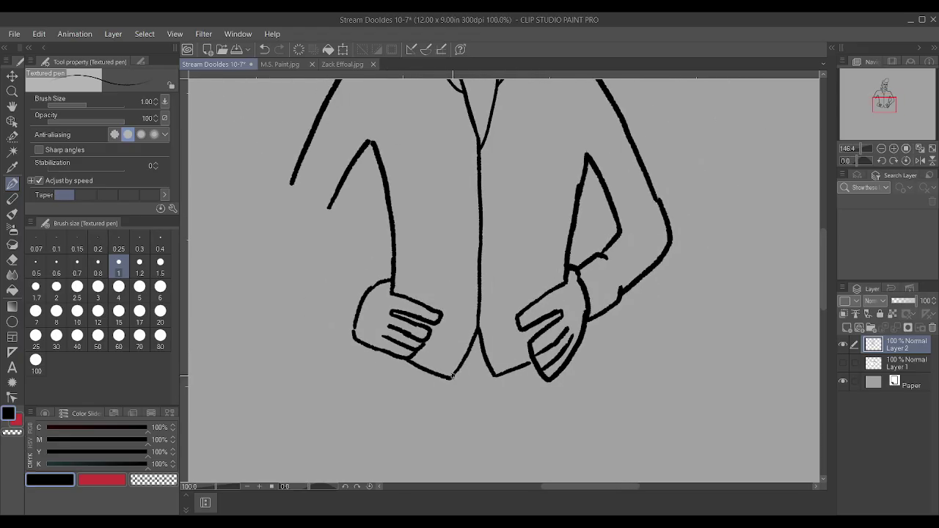
Draw two short wrist lines extending outward from the back of the viewer's-left hand.
{"action": "scroll", "coordinate": [387, 266], "scroll_direction": "up", "scroll_amount": 2}
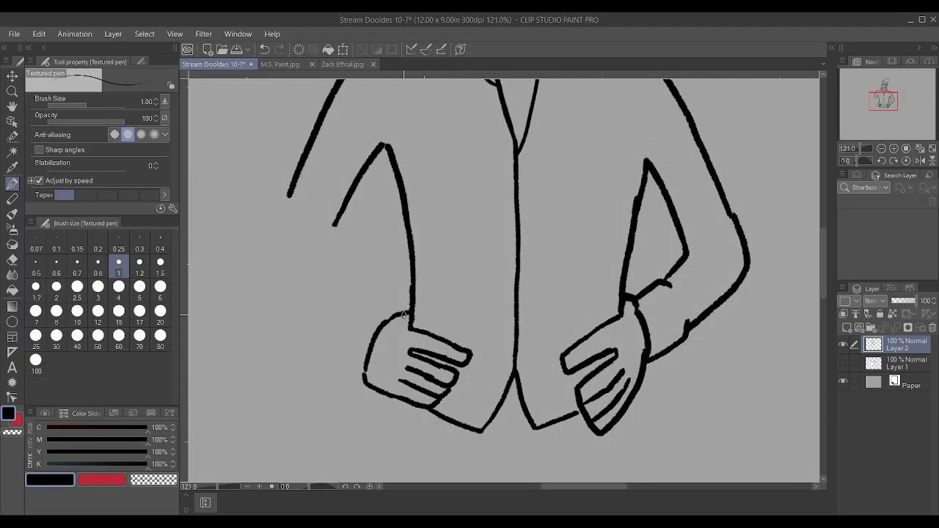
{"action": "left_click_drag", "start_coordinate": [363, 297], "coordinate": [396, 312]}
{"action": "left_click_drag", "start_coordinate": [339, 353], "coordinate": [363, 370]}
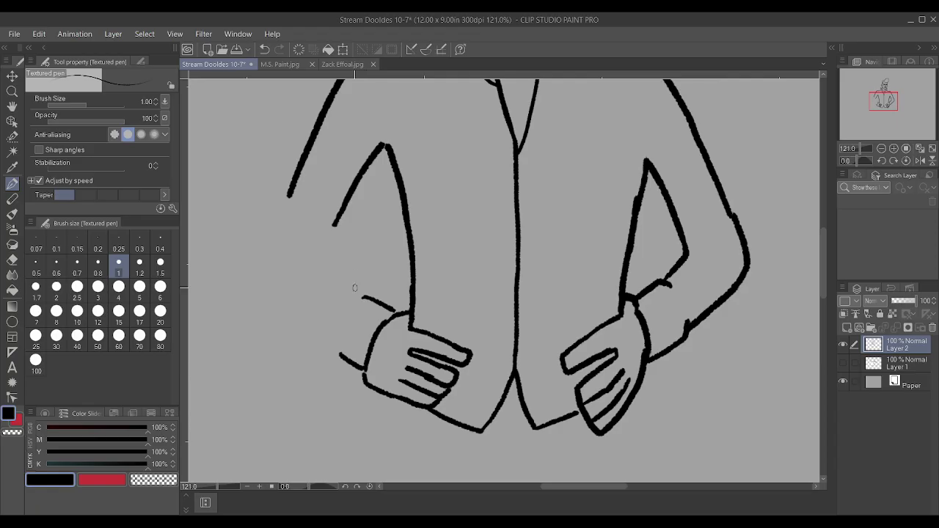
{"action": "left_click_drag", "start_coordinate": [362, 297], "coordinate": [332, 231]}
{"action": "left_click_drag", "start_coordinate": [336, 351], "coordinate": [286, 253]}
{"action": "key", "text": "ctrl+z"}
{"action": "key", "text": "ctrl+z"}
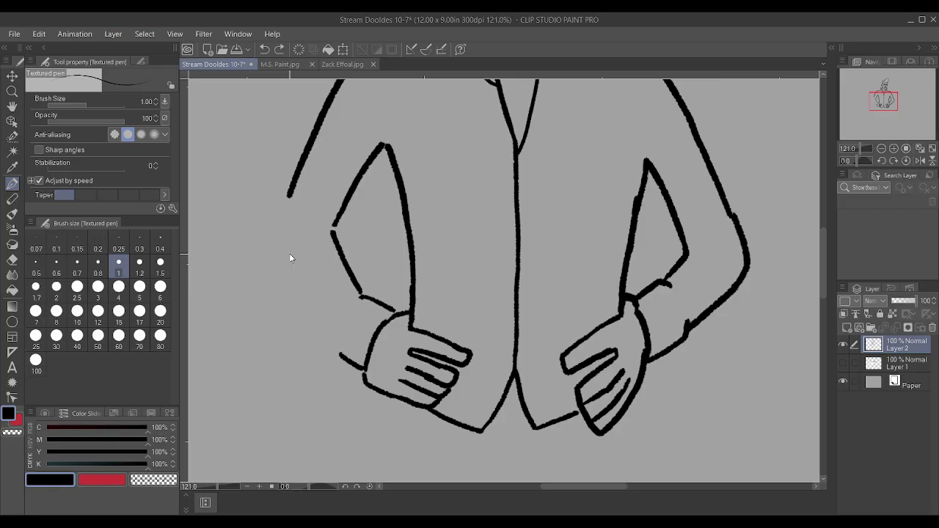
{"action": "key", "text": "ctrl+z"}
Draw the viewer's-left forearm from the wrist and connect its inner and outer lines to the upper arm at the bent elbow.
{"action": "left_click_drag", "start_coordinate": [359, 295], "coordinate": [325, 260]}
{"action": "left_click_drag", "start_coordinate": [341, 353], "coordinate": [272, 291]}
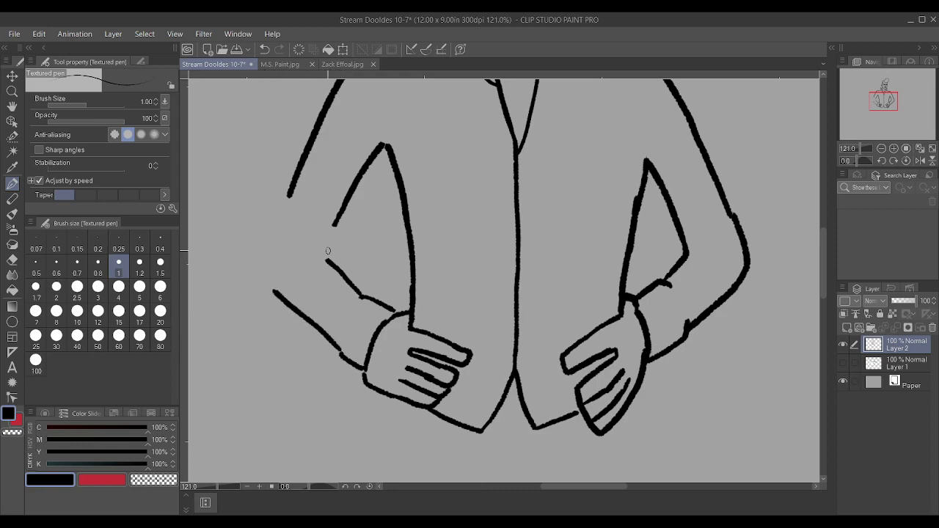
{"action": "left_click_drag", "start_coordinate": [326, 256], "coordinate": [336, 220]}
{"action": "mouse_move", "coordinate": [274, 291]}
{"action": "left_mouse_down"}
{"action": "mouse_move", "coordinate": [262, 258]}
{"action": "mouse_move", "coordinate": [290, 195]}
{"action": "left_mouse_up"}
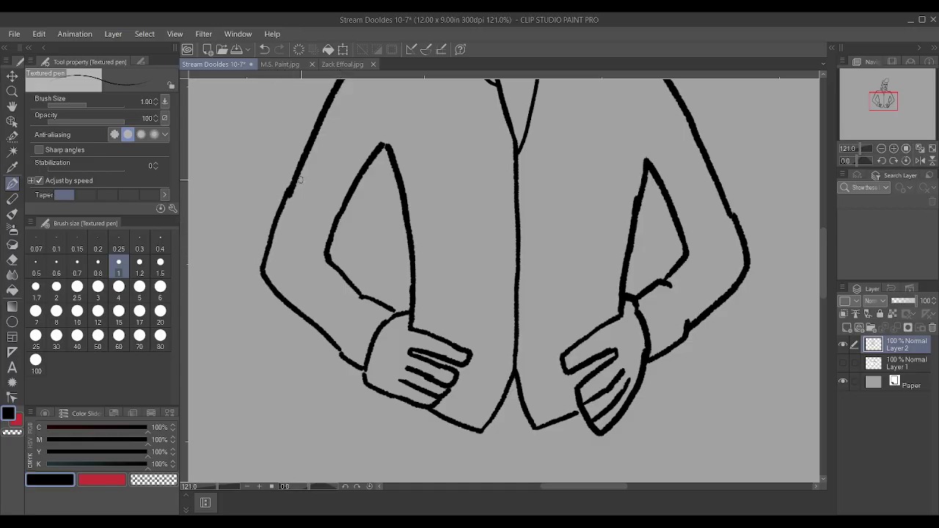
{"action": "scroll", "coordinate": [350, 190], "scroll_direction": "down", "scroll_amount": 6}
{"action": "scroll", "coordinate": [374, 194], "scroll_direction": "up", "scroll_amount": 2}
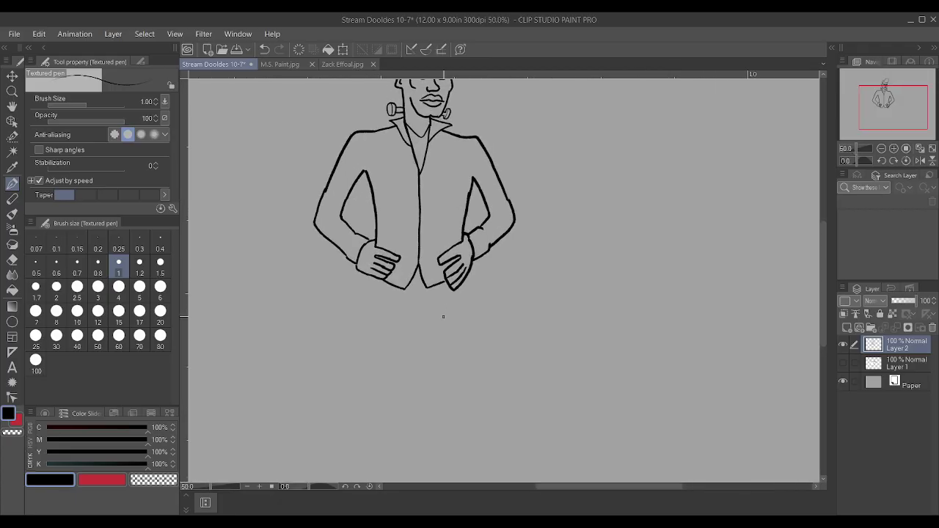
Draw the trouser thighs with an outer line down from each hand, an angled inner-thigh line at the crotch and a short second inner line.
{"action": "left_click_drag", "start_coordinate": [447, 364], "coordinate": [454, 288]}
{"action": "left_click_drag", "start_coordinate": [358, 355], "coordinate": [374, 276]}
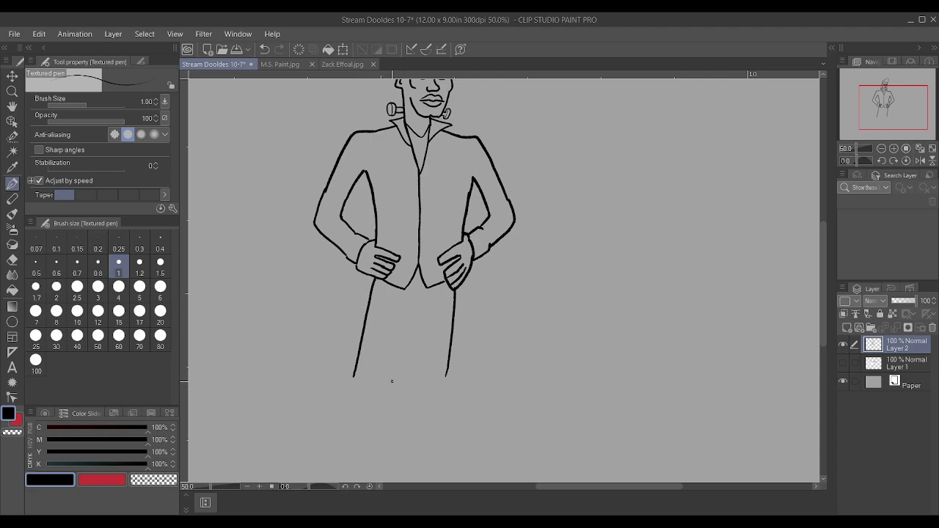
{"action": "left_click_drag", "start_coordinate": [400, 353], "coordinate": [408, 331]}
{"action": "left_click_drag", "start_coordinate": [413, 392], "coordinate": [415, 360]}
Open the Stream Doodles 9-17 drawing for a look and return to the Stream Dooldes 10-7 canvas.
{"action": "key", "text": "alt"}
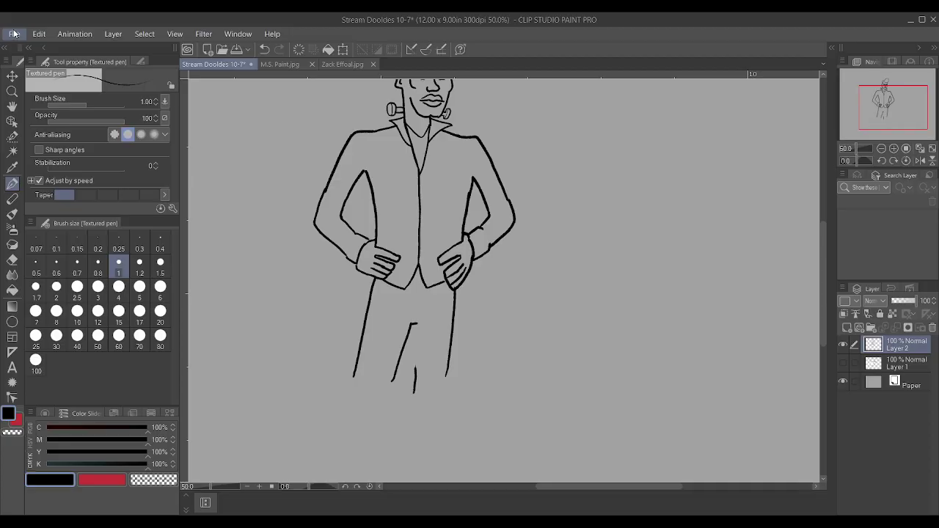
{"action": "key", "text": "alt+Tab"}
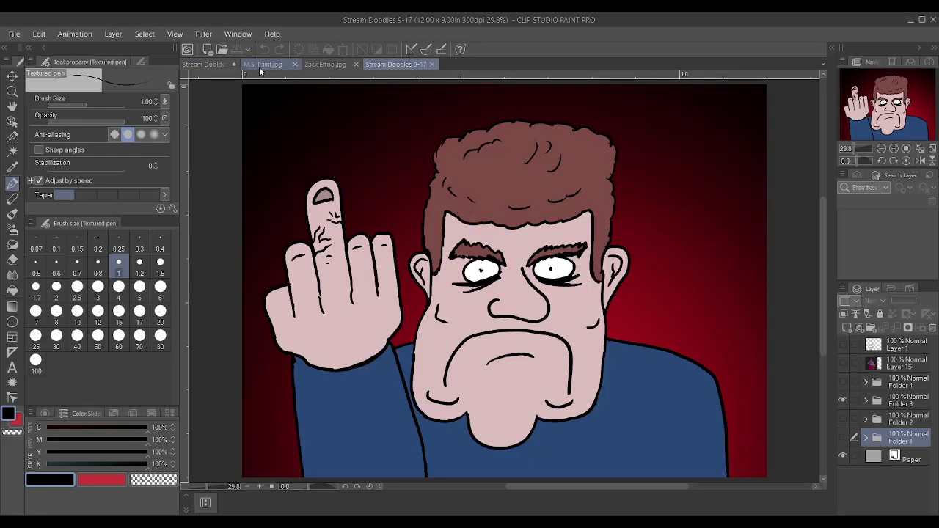
{"action": "left_click", "coordinate": [215, 65]}
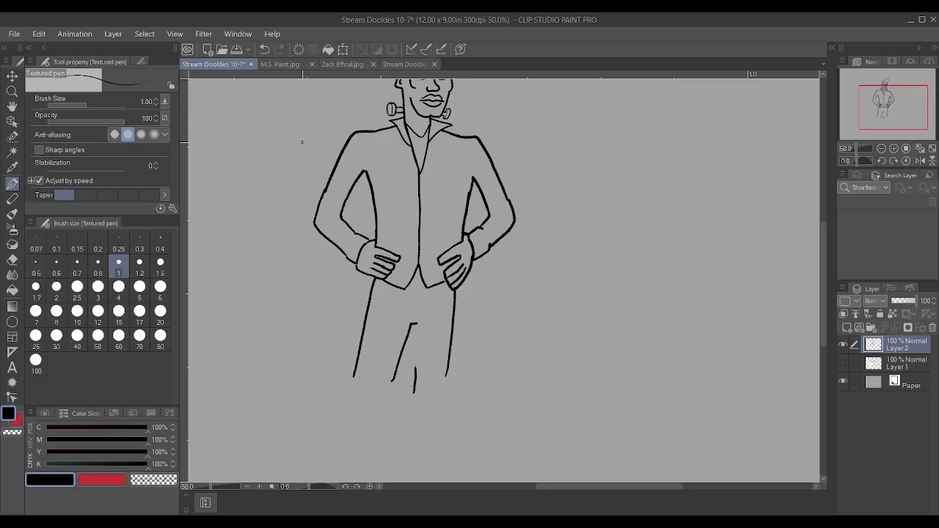
Redraw both inner-thigh lines so they spread downward from the crotch in a narrow inverted V.
{"action": "scroll", "coordinate": [335, 152], "scroll_direction": "up", "scroll_amount": 2}
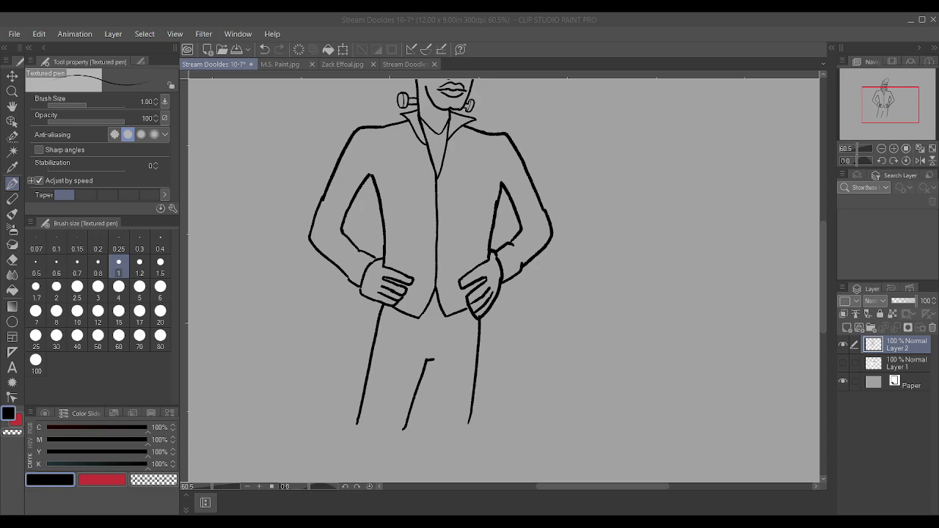
{"action": "scroll", "coordinate": [481, 318], "scroll_direction": "down", "scroll_amount": 2}
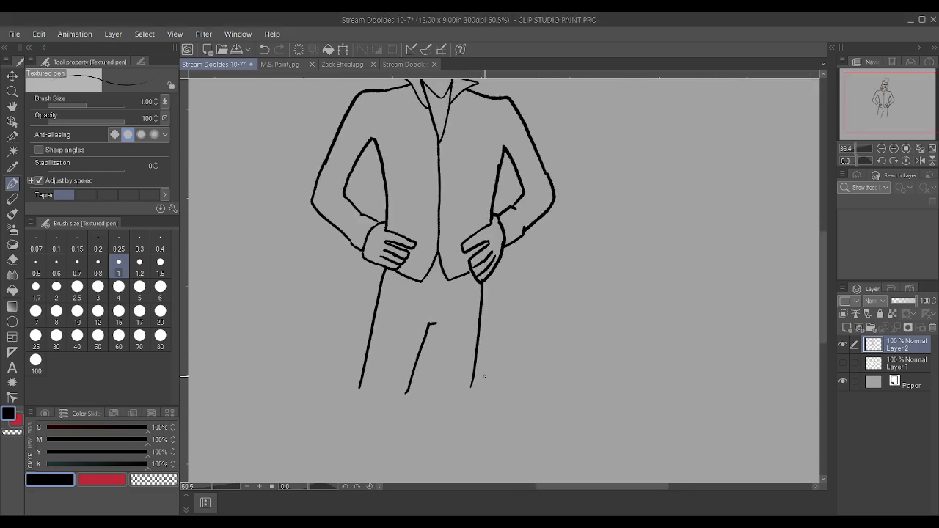
{"action": "scroll", "coordinate": [430, 371], "scroll_direction": "up", "scroll_amount": 2}
{"action": "left_click_drag", "start_coordinate": [420, 400], "coordinate": [414, 307]}
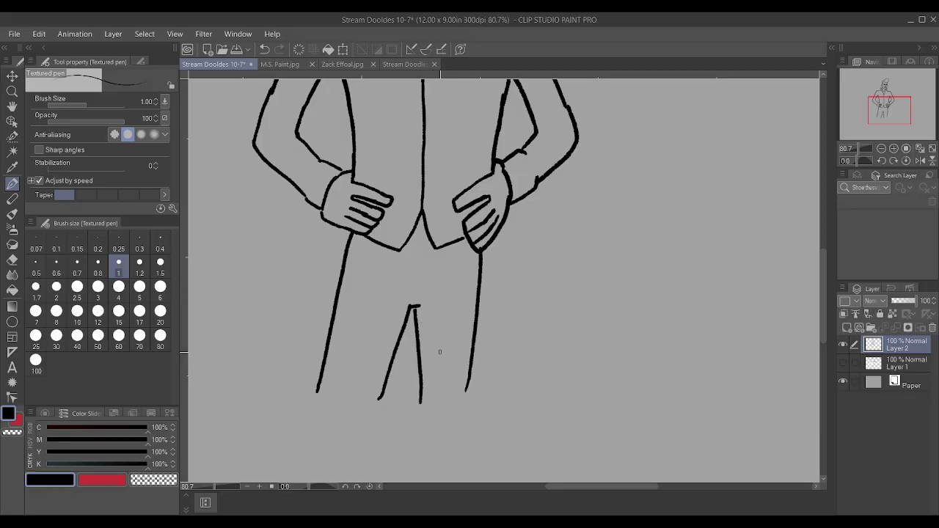
{"action": "key", "text": "ctrl+z"}
{"action": "left_click_drag", "start_coordinate": [366, 398], "coordinate": [413, 307]}
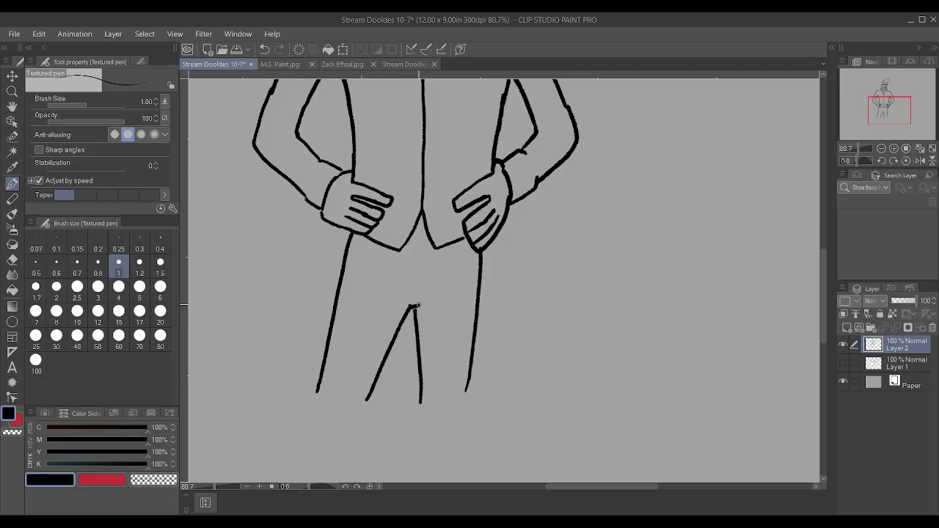
{"action": "scroll", "coordinate": [423, 300], "scroll_direction": "down", "scroll_amount": 4}
{"action": "scroll", "coordinate": [428, 359], "scroll_direction": "up", "scroll_amount": 2}
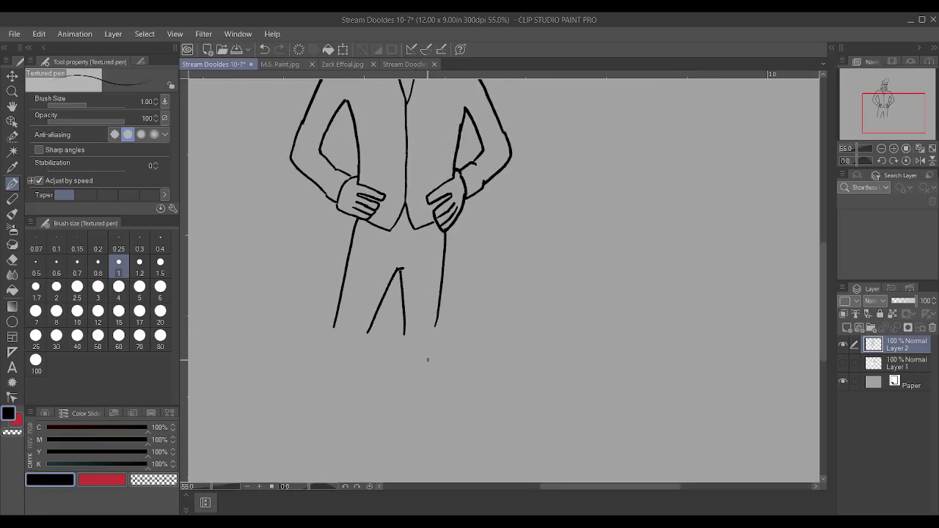
Extend the viewer's-right outer thigh line and the viewer's-left inner thigh line to the knees with slight inward bends.
{"action": "left_click_drag", "start_coordinate": [424, 358], "coordinate": [436, 322]}
{"action": "left_click_drag", "start_coordinate": [352, 357], "coordinate": [368, 328]}
{"action": "scroll", "coordinate": [370, 324], "scroll_direction": "down", "scroll_amount": 1}
{"action": "scroll", "coordinate": [373, 317], "scroll_direction": "down", "scroll_amount": 2}
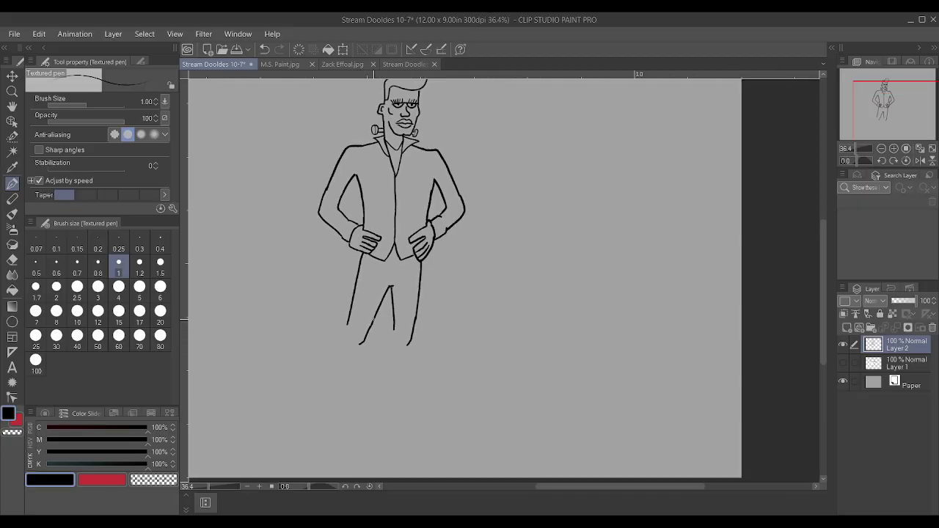
Draw the viewer's-right lower leg with a nearly straight outer line and an inner line flaring out toward the ankle.
{"action": "scroll", "coordinate": [405, 394], "scroll_direction": "up", "scroll_amount": 1}
{"action": "left_click_drag", "start_coordinate": [409, 432], "coordinate": [408, 390]}
{"action": "left_click_drag", "start_coordinate": [408, 349], "coordinate": [409, 323]}
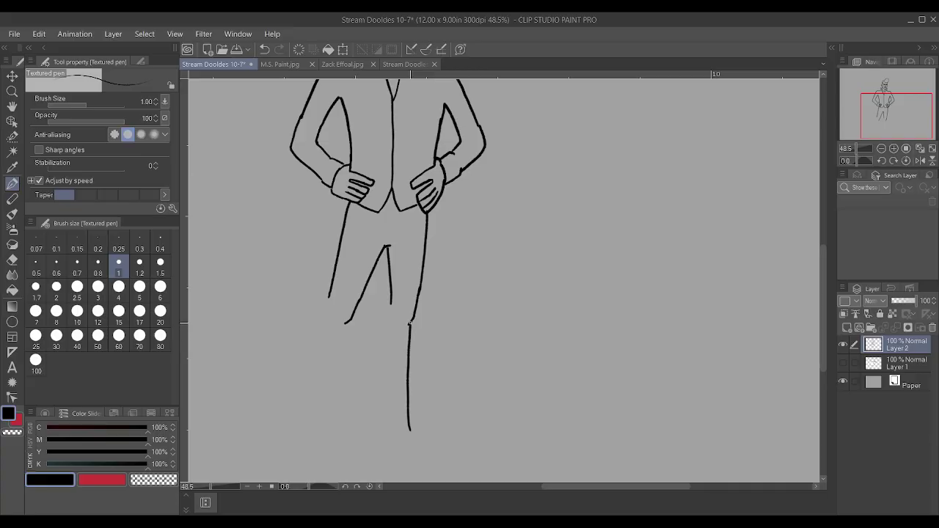
{"action": "left_click_drag", "start_coordinate": [369, 424], "coordinate": [388, 303]}
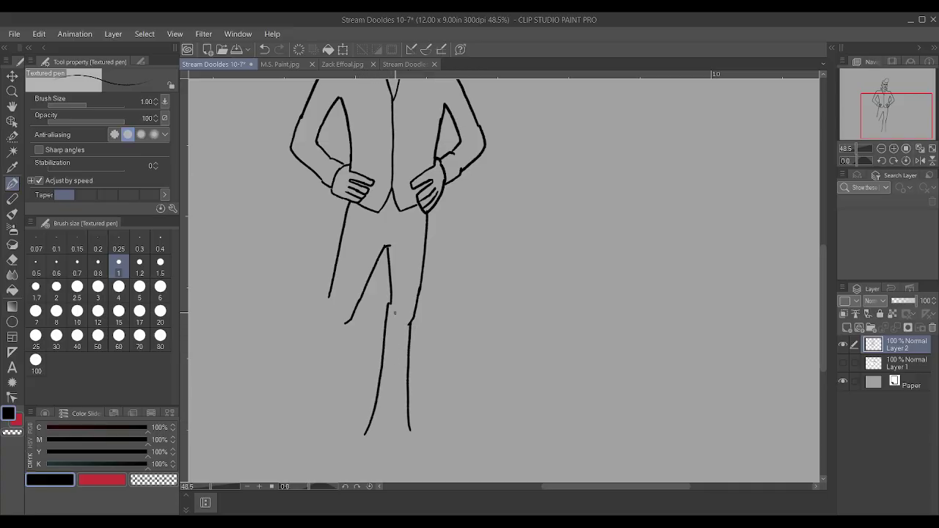
Close the viewer's-right trouser leg with a slanted hem and draw a low, square-toed shoe beneath it.
{"action": "left_click_drag", "start_coordinate": [362, 435], "coordinate": [411, 417]}
{"action": "left_click_drag", "start_coordinate": [407, 418], "coordinate": [450, 429]}
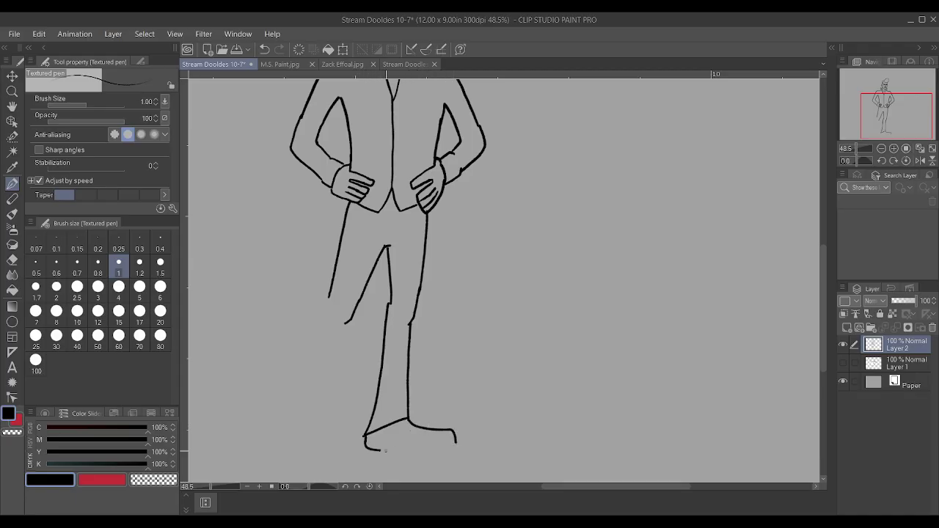
{"action": "left_click_drag", "start_coordinate": [400, 448], "coordinate": [414, 453]}
Draw the viewer's-left lower leg as two slanted lines from the knee and close it with a curved hem.
{"action": "left_click_drag", "start_coordinate": [325, 434], "coordinate": [349, 321]}
{"action": "left_click_drag", "start_coordinate": [289, 431], "coordinate": [327, 302]}
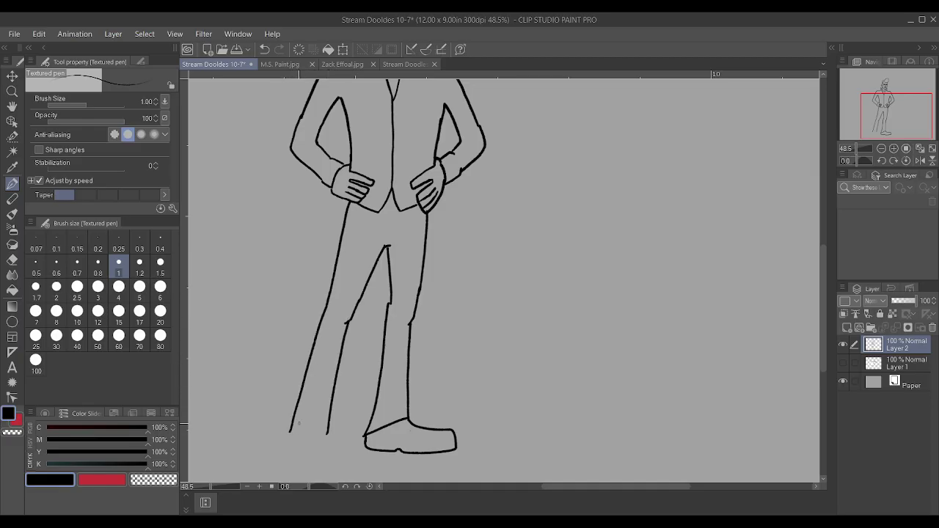
{"action": "mouse_move", "coordinate": [287, 437]}
{"action": "left_mouse_down"}
{"action": "mouse_move", "coordinate": [323, 431]}
{"action": "mouse_move", "coordinate": [389, 449]}
{"action": "mouse_move", "coordinate": [448, 449]}
{"action": "left_mouse_up"}
Redraw the sole of the viewer's-right shoe as a thick platform with a tall block heel.
{"action": "scroll", "coordinate": [438, 447], "scroll_direction": "down", "scroll_amount": 5}
{"action": "scroll", "coordinate": [452, 441], "scroll_direction": "up", "scroll_amount": 3}
{"action": "scroll", "coordinate": [452, 441], "scroll_direction": "up", "scroll_amount": 4}
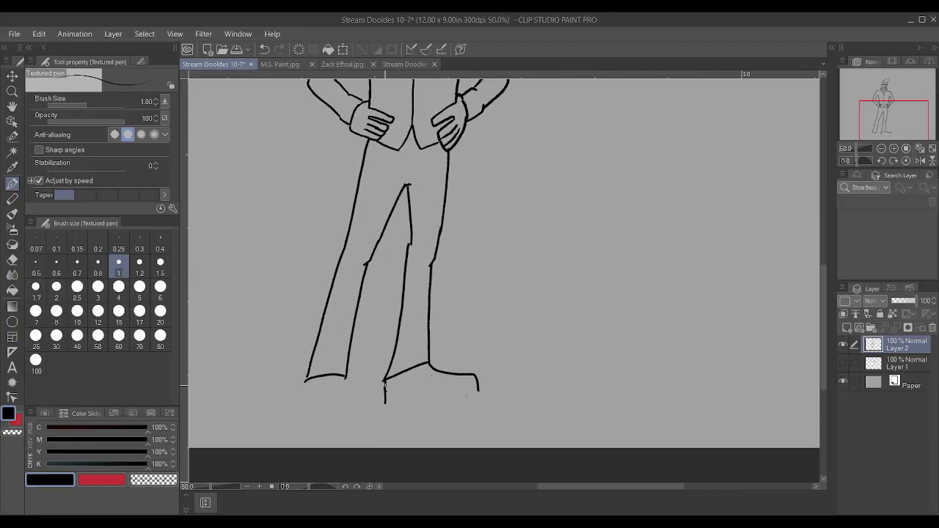
{"action": "mouse_move", "coordinate": [386, 402]}
{"action": "left_mouse_down"}
{"action": "mouse_move", "coordinate": [385, 411]}
{"action": "mouse_move", "coordinate": [402, 412]}
{"action": "mouse_move", "coordinate": [404, 394]}
{"action": "left_mouse_up"}
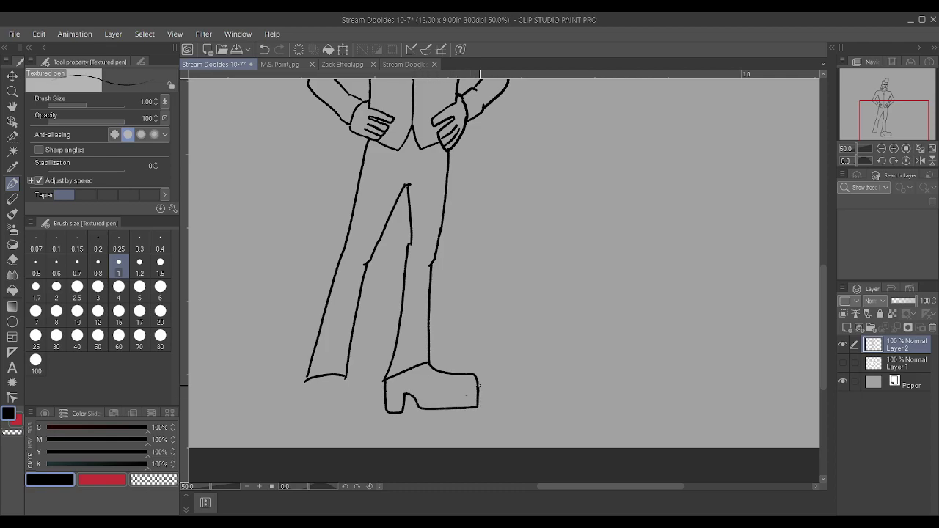
Draw a matching platform shoe with a block heel under the viewer's-left leg, its toe overlapping the other shoe's heel.
{"action": "left_click_drag", "start_coordinate": [344, 375], "coordinate": [389, 400]}
{"action": "mouse_move", "coordinate": [305, 415]}
{"action": "left_mouse_down"}
{"action": "mouse_move", "coordinate": [306, 380]}
{"action": "mouse_move", "coordinate": [305, 416]}
{"action": "mouse_move", "coordinate": [332, 415]}
{"action": "left_mouse_up"}
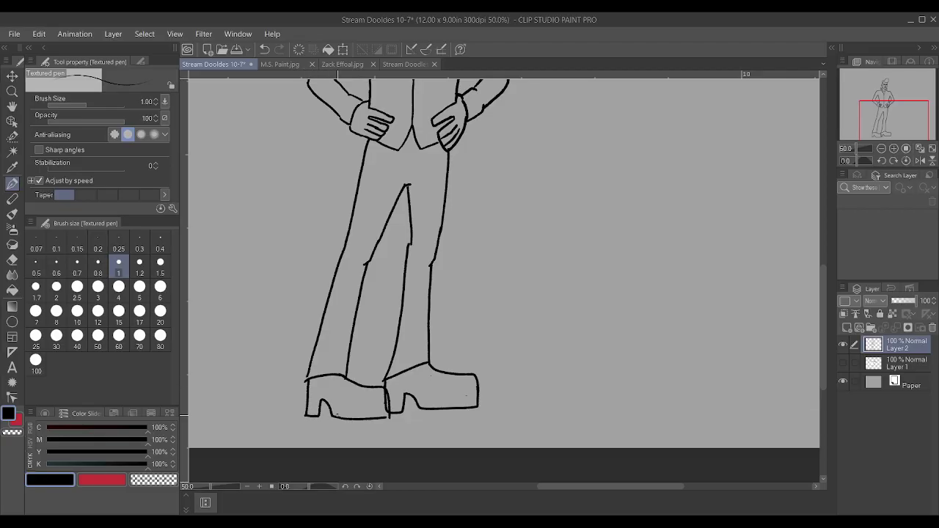
{"action": "scroll", "coordinate": [338, 415], "scroll_direction": "up", "scroll_amount": 1}
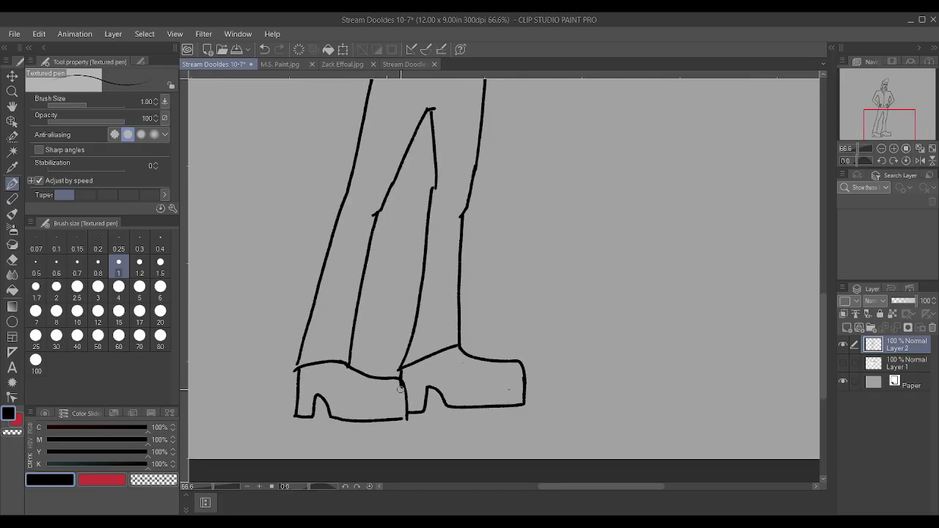
{"action": "scroll", "coordinate": [401, 414], "scroll_direction": "down", "scroll_amount": 3}
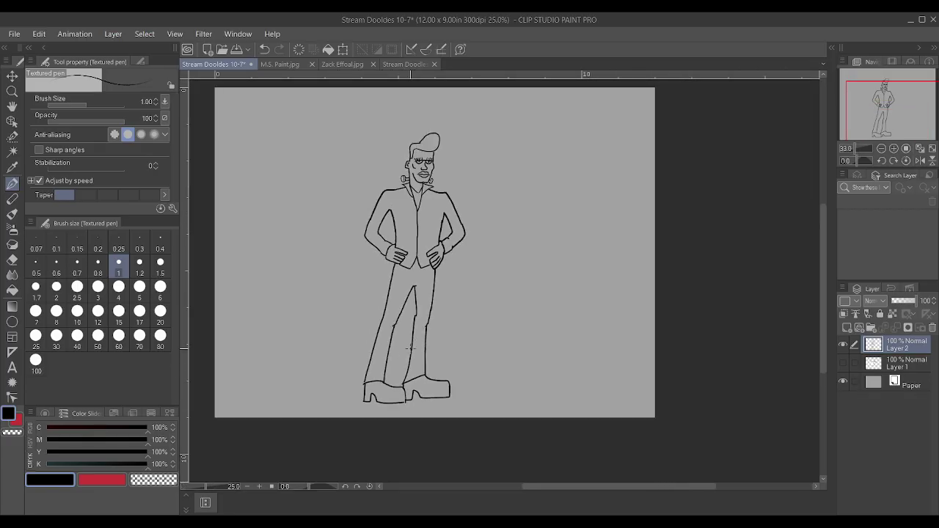
Skew the whole figure so its upper body shifts slightly toward the viewer's left, and apply the transformation.
{"action": "scroll", "coordinate": [415, 279], "scroll_direction": "up", "scroll_amount": 1}
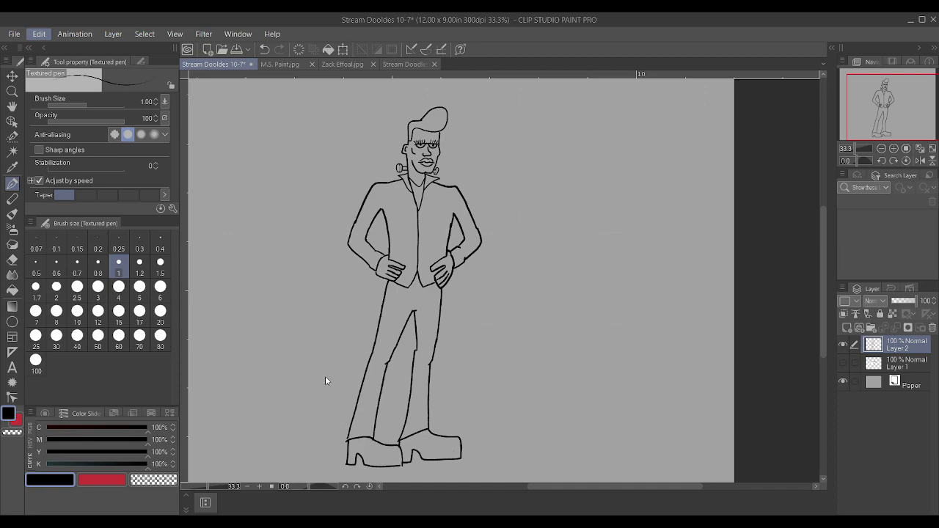
{"action": "key", "text": "ctrl+t"}
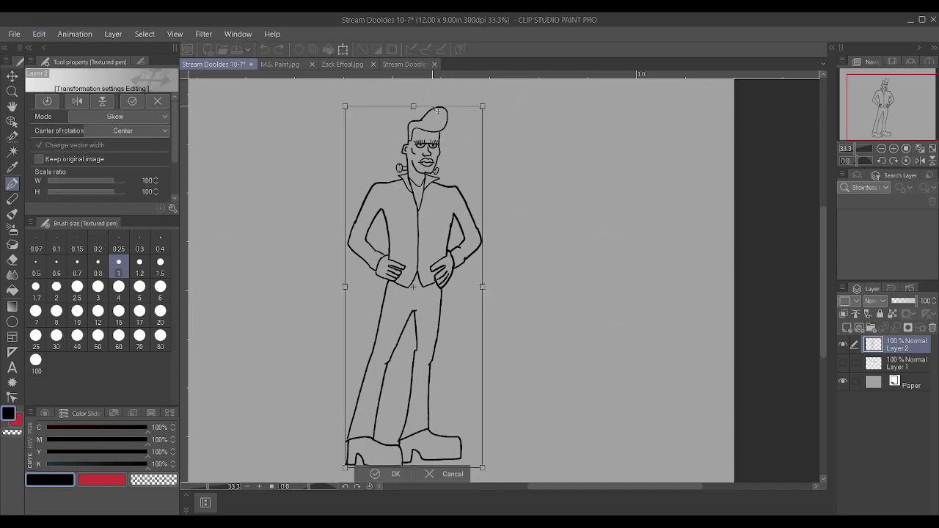
{"action": "left_click_drag", "start_coordinate": [415, 108], "coordinate": [407, 107]}
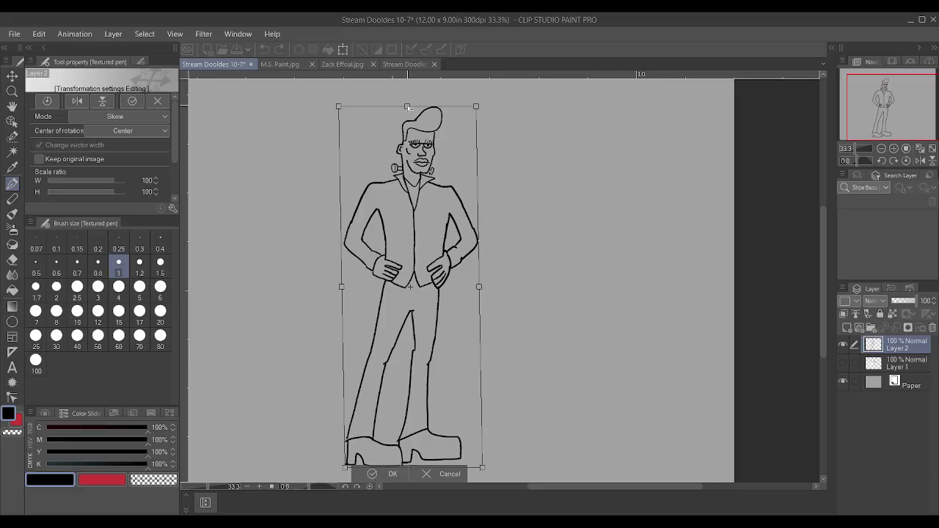
{"action": "left_click", "coordinate": [390, 473]}
Erase the shirt closure line and redraw it straight from the joined collar point down to the split hem.
{"action": "scroll", "coordinate": [461, 448], "scroll_direction": "down", "scroll_amount": 5}
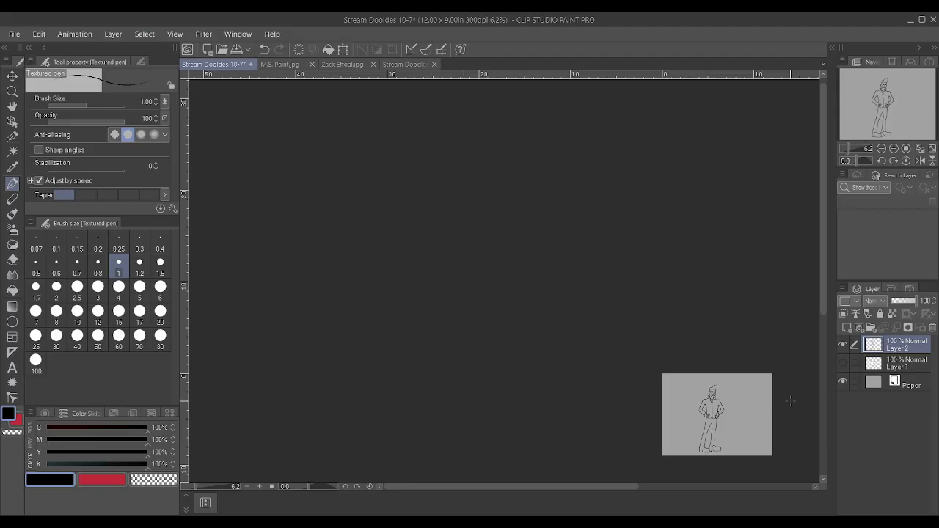
{"action": "scroll", "coordinate": [696, 374], "scroll_direction": "up", "scroll_amount": 6}
{"action": "scroll", "coordinate": [696, 373], "scroll_direction": "up", "scroll_amount": 4}
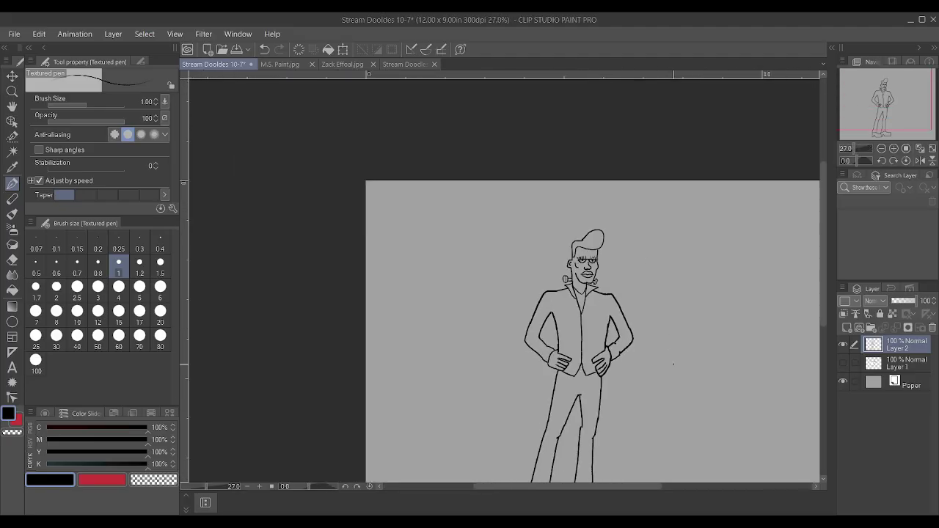
{"action": "left_click_drag", "start_coordinate": [449, 268], "coordinate": [450, 430]}
{"action": "left_click_drag", "start_coordinate": [448, 222], "coordinate": [456, 214]}
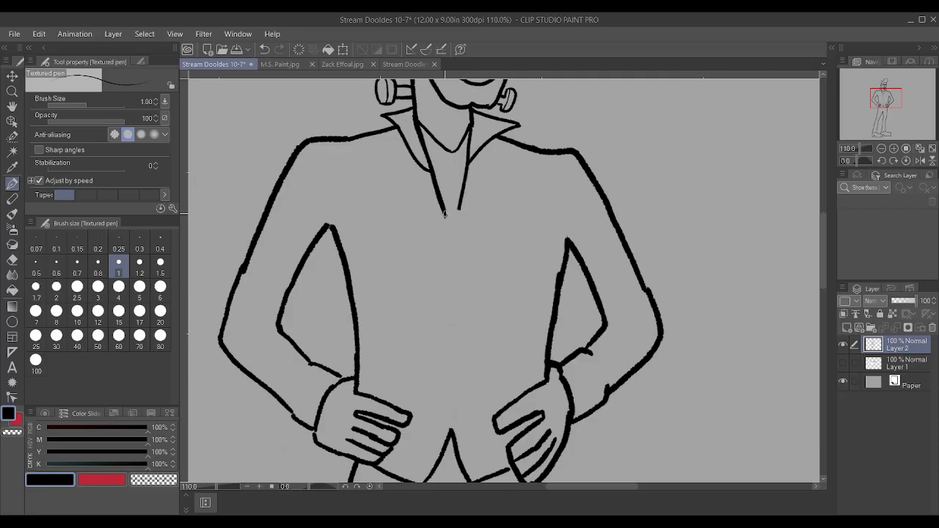
{"action": "left_click_drag", "start_coordinate": [459, 205], "coordinate": [450, 221]}
{"action": "left_click_drag", "start_coordinate": [451, 423], "coordinate": [451, 212]}
Add short crease lines at the inner bend of both elbows.
{"action": "scroll", "coordinate": [451, 207], "scroll_direction": "down", "scroll_amount": 3}
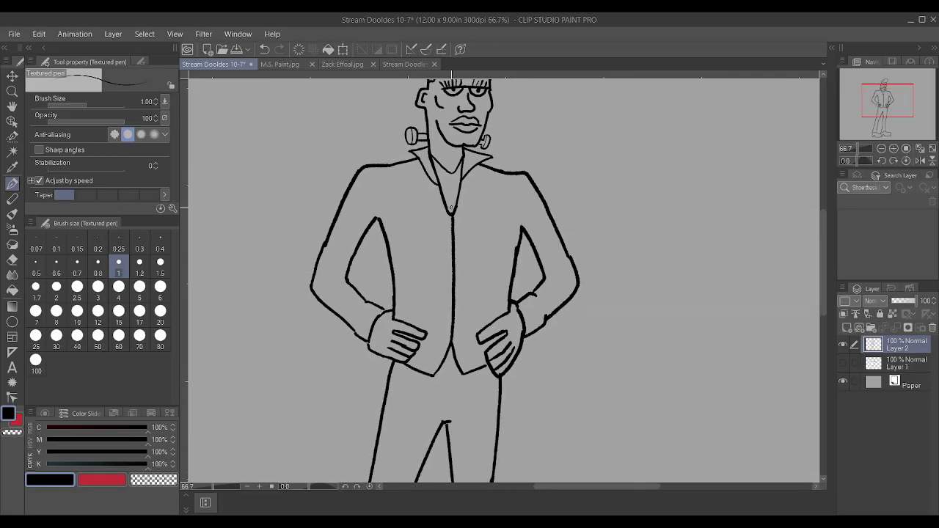
{"action": "scroll", "coordinate": [451, 207], "scroll_direction": "up", "scroll_amount": 1}
{"action": "left_click_drag", "start_coordinate": [320, 295], "coordinate": [301, 294]}
{"action": "left_click_drag", "start_coordinate": [569, 293], "coordinate": [585, 291]}
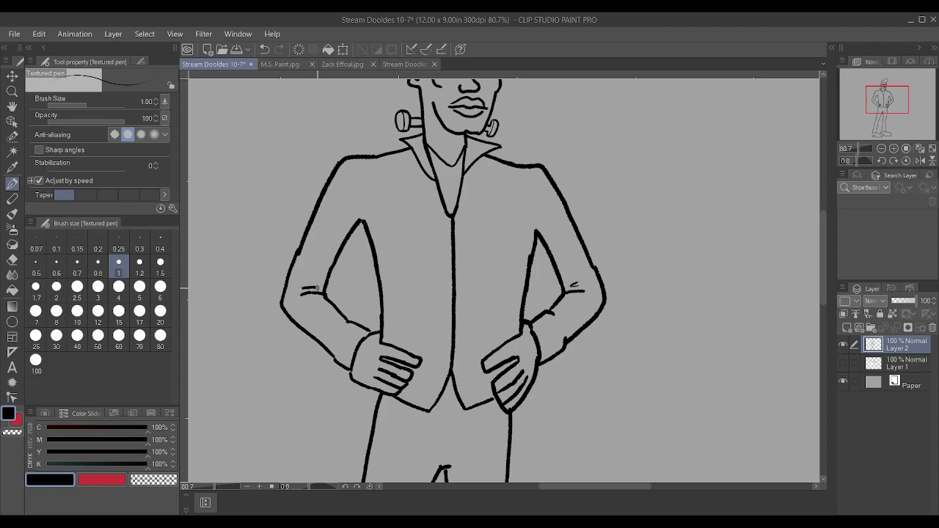
Rework the trouser cuffs by opening the viewer's-left hem and giving the viewer's-right leg a curved hem with a flared outer ankle.
{"action": "scroll", "coordinate": [311, 322], "scroll_direction": "down", "scroll_amount": 8}
{"action": "scroll", "coordinate": [313, 328], "scroll_direction": "up", "scroll_amount": 8}
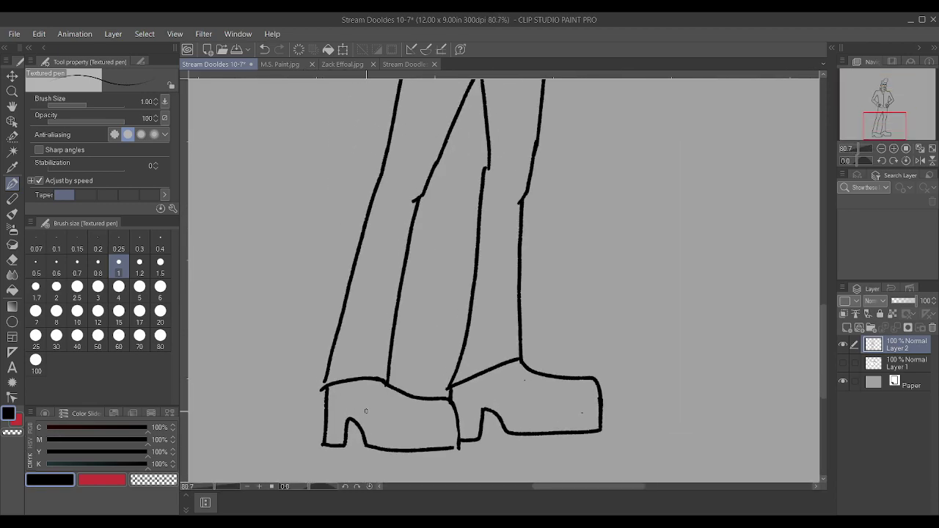
{"action": "scroll", "coordinate": [442, 449], "scroll_direction": "up", "scroll_amount": 1}
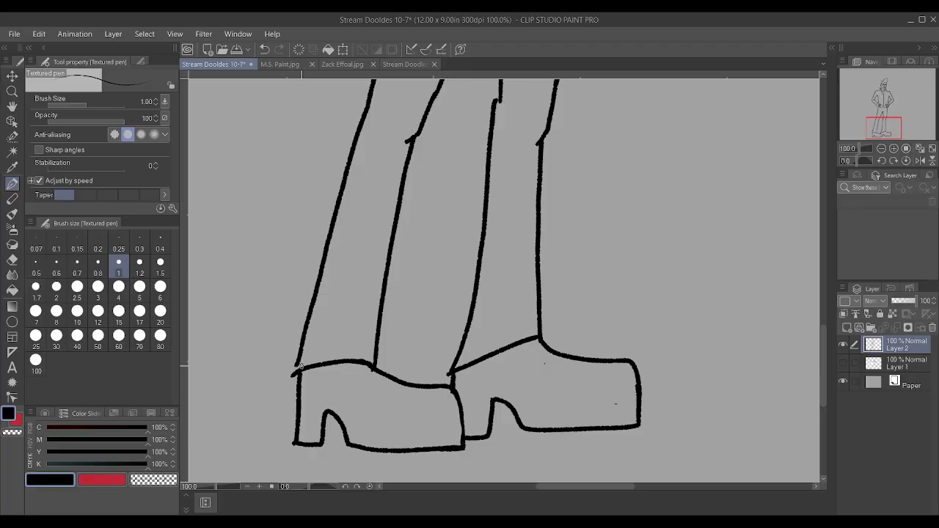
{"action": "mouse_move", "coordinate": [304, 363]}
{"action": "left_mouse_down"}
{"action": "mouse_move", "coordinate": [293, 375]}
{"action": "mouse_move", "coordinate": [374, 363]}
{"action": "mouse_move", "coordinate": [291, 373]}
{"action": "mouse_move", "coordinate": [295, 366]}
{"action": "left_mouse_up"}
{"action": "mouse_move", "coordinate": [449, 374]}
{"action": "left_mouse_down"}
{"action": "mouse_move", "coordinate": [522, 339]}
{"action": "mouse_move", "coordinate": [532, 342]}
{"action": "mouse_move", "coordinate": [473, 360]}
{"action": "mouse_move", "coordinate": [455, 384]}
{"action": "mouse_move", "coordinate": [533, 359]}
{"action": "mouse_move", "coordinate": [550, 339]}
{"action": "mouse_move", "coordinate": [537, 319]}
{"action": "left_mouse_up"}
{"action": "scroll", "coordinate": [537, 319], "scroll_direction": "up", "scroll_amount": 3}
{"action": "left_click_drag", "start_coordinate": [549, 357], "coordinate": [542, 306]}
{"action": "left_click_drag", "start_coordinate": [424, 401], "coordinate": [425, 388]}
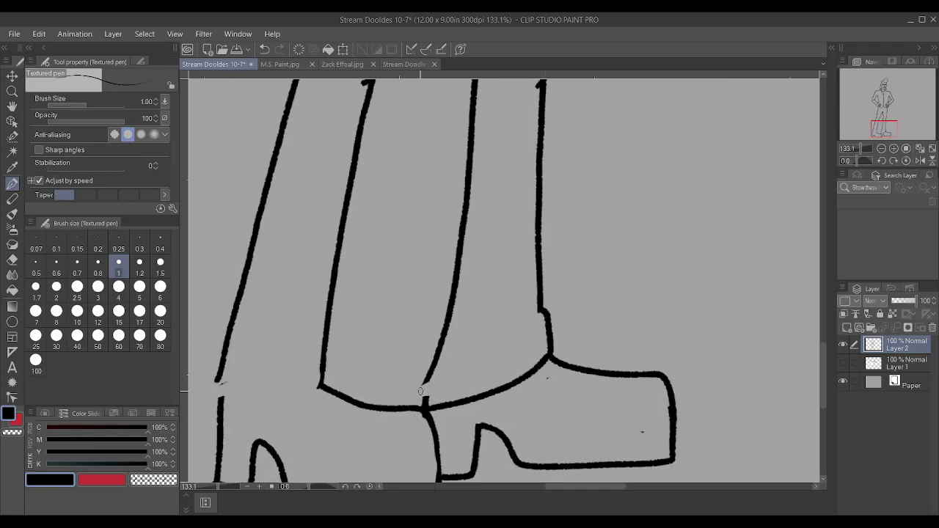
Erase the viewer's-right leg's inner line from the knee down to the shoe.
{"action": "scroll", "coordinate": [428, 387], "scroll_direction": "down", "scroll_amount": 5}
{"action": "key", "text": "ctrl+z"}
{"action": "key", "text": "ctrl+z"}
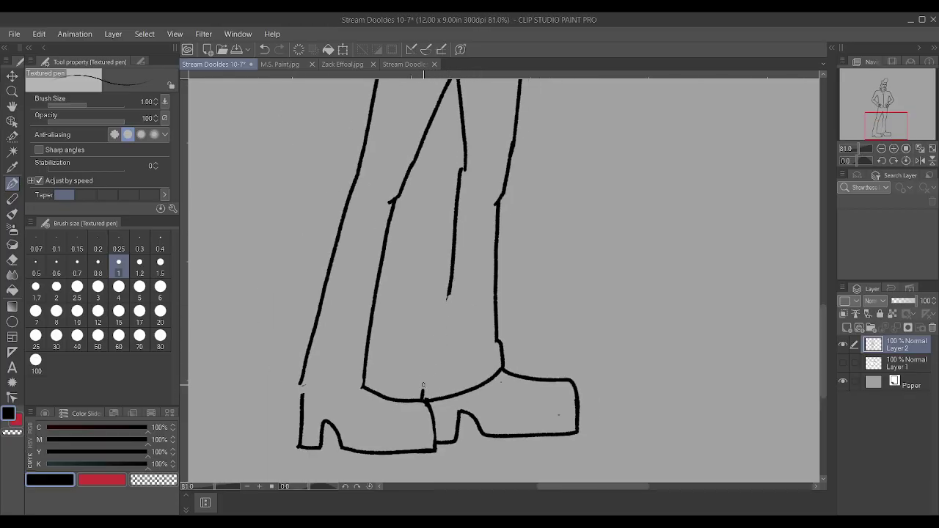
{"action": "left_click_drag", "start_coordinate": [462, 162], "coordinate": [446, 299]}
{"action": "mouse_move", "coordinate": [454, 166]}
{"action": "left_mouse_down"}
{"action": "mouse_move", "coordinate": [461, 190]}
{"action": "mouse_move", "coordinate": [444, 313]}
{"action": "left_mouse_up"}
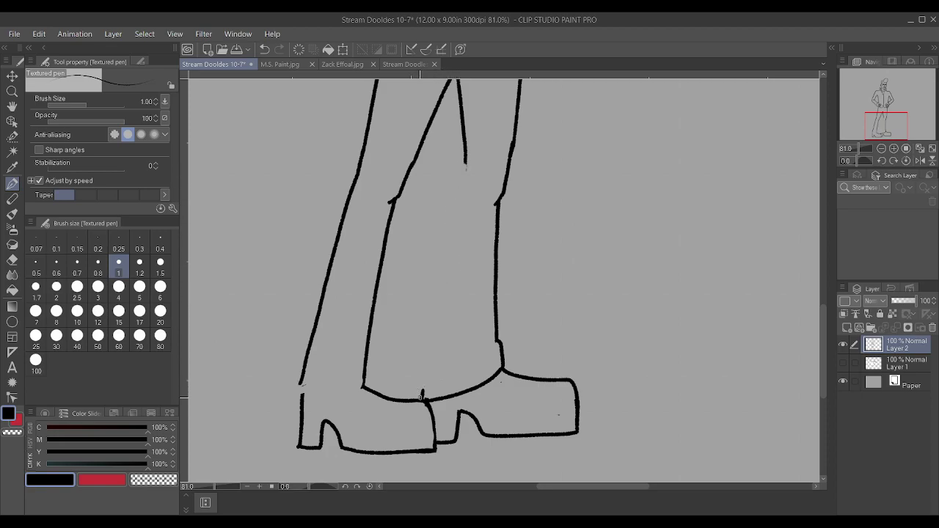
Try to redraw the viewer's-right leg's inner line between the hem and the knee, undoing each attempt.
{"action": "mouse_move", "coordinate": [422, 396]}
{"action": "left_mouse_down"}
{"action": "mouse_move", "coordinate": [444, 192]}
{"action": "mouse_move", "coordinate": [463, 159]}
{"action": "left_mouse_up"}
{"action": "scroll", "coordinate": [470, 160], "scroll_direction": "down", "scroll_amount": 1}
{"action": "scroll", "coordinate": [476, 160], "scroll_direction": "up", "scroll_amount": 1}
{"action": "scroll", "coordinate": [487, 160], "scroll_direction": "down", "scroll_amount": 1}
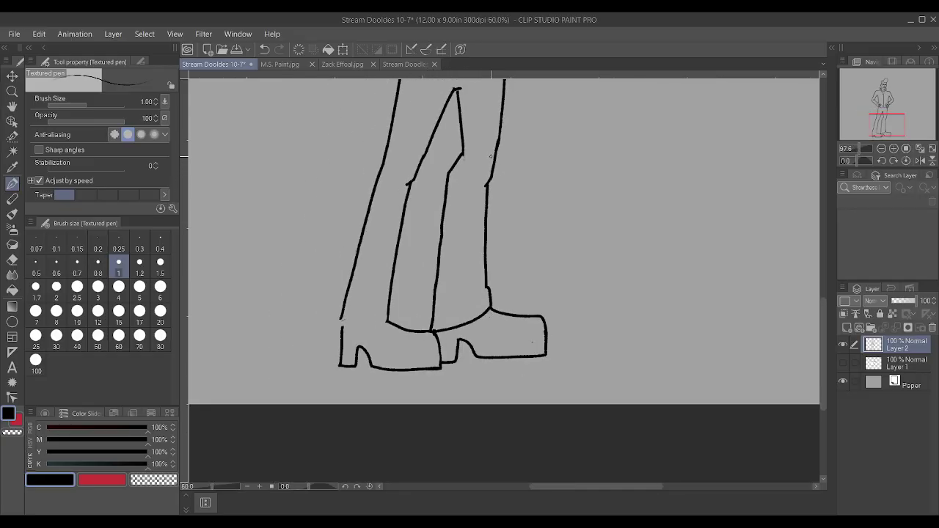
{"action": "key", "text": "ctrl+z"}
{"action": "key", "text": "ctrl+z"}
{"action": "scroll", "coordinate": [491, 158], "scroll_direction": "up", "scroll_amount": 2}
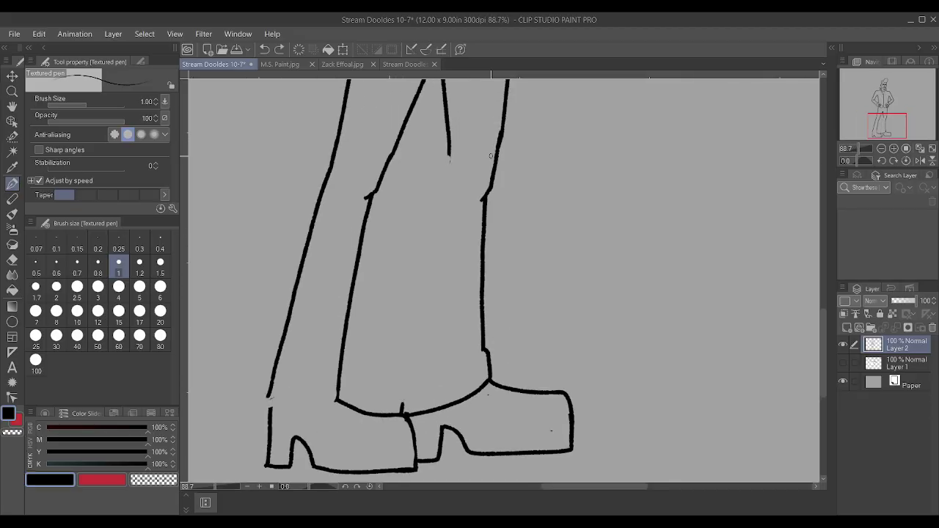
{"action": "left_click_drag", "start_coordinate": [402, 408], "coordinate": [420, 226]}
{"action": "scroll", "coordinate": [426, 229], "scroll_direction": "down", "scroll_amount": 2}
{"action": "key", "text": "ctrl+z"}
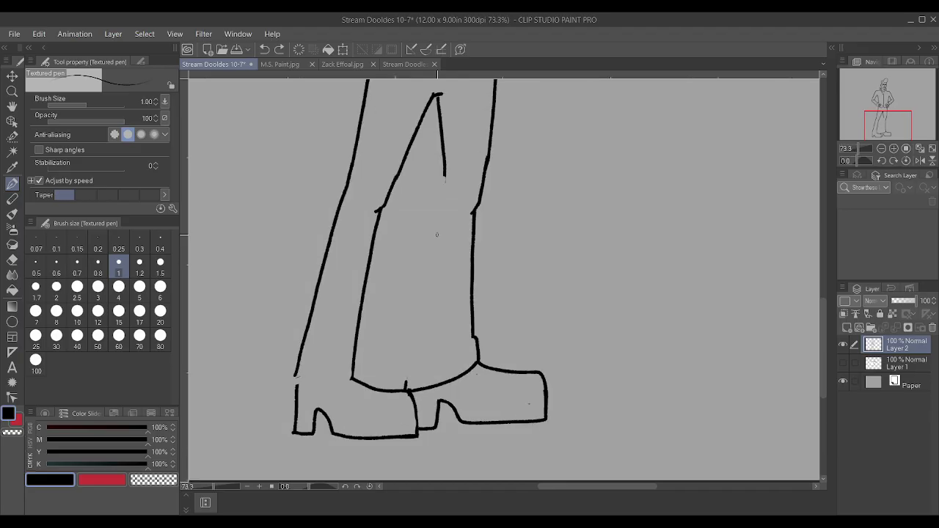
Draw the viewer's-right trouser leg's inner line from the knee down to the hem.
{"action": "left_click_drag", "start_coordinate": [419, 280], "coordinate": [445, 176]}
{"action": "scroll", "coordinate": [402, 381], "scroll_direction": "up", "scroll_amount": 2}
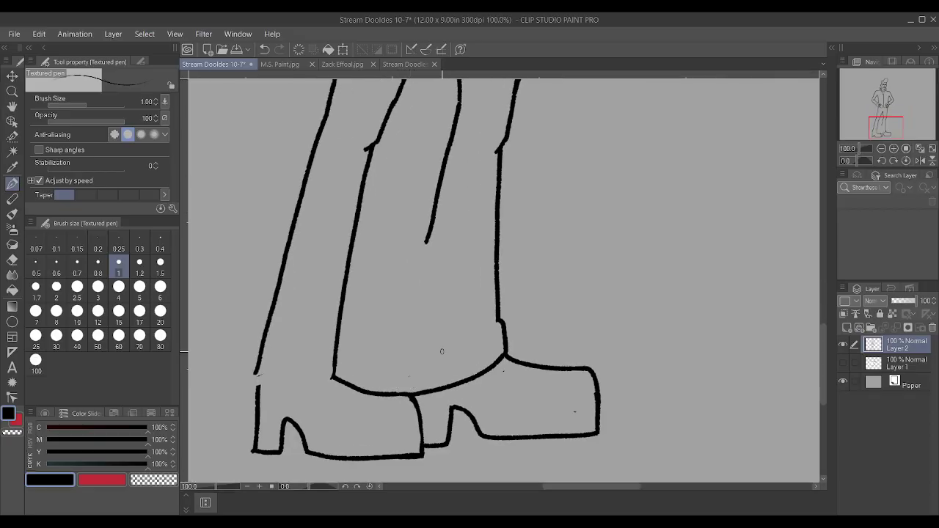
{"action": "left_click_drag", "start_coordinate": [398, 392], "coordinate": [421, 251]}
{"action": "scroll", "coordinate": [427, 208], "scroll_direction": "down", "scroll_amount": 3}
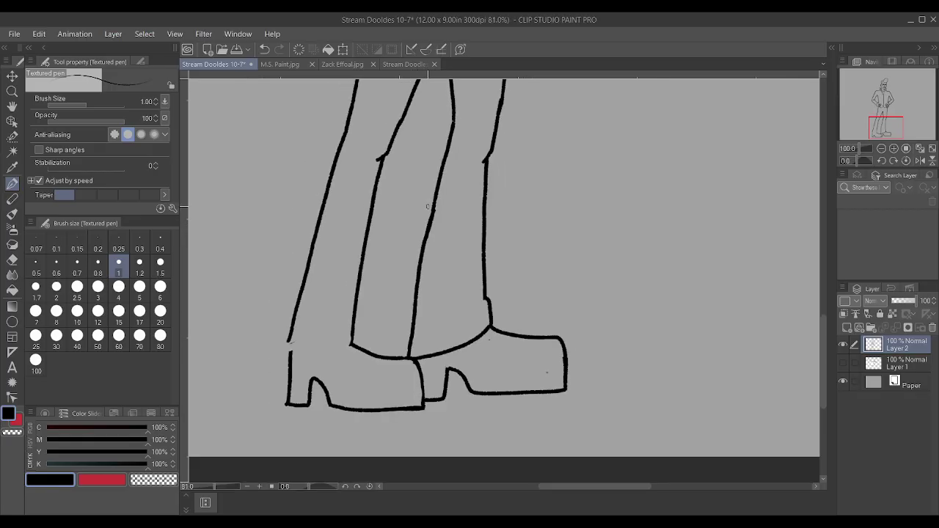
{"action": "scroll", "coordinate": [440, 192], "scroll_direction": "up", "scroll_amount": 3}
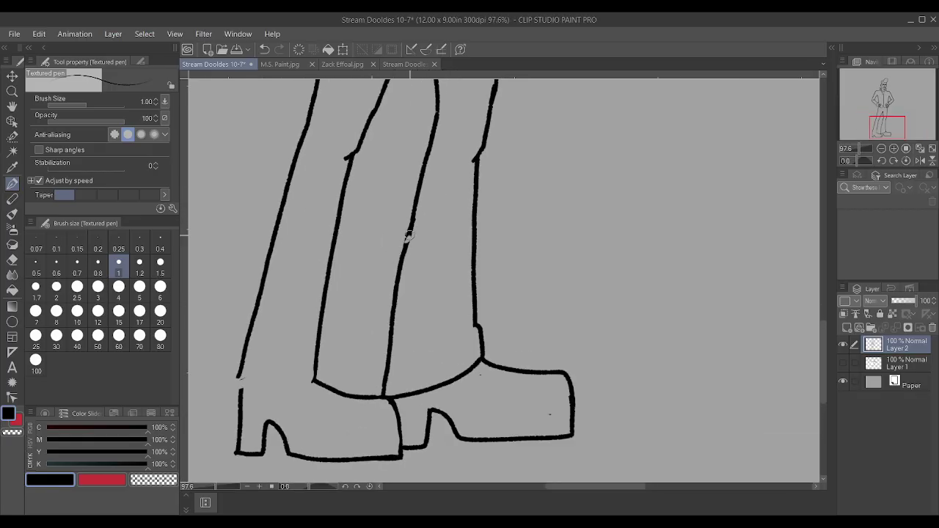
Smooth the viewer's-right leg's inner line by erasing its kinked mid-shin section and bridging the gap with a clean stroke.
{"action": "scroll", "coordinate": [404, 244], "scroll_direction": "up", "scroll_amount": 1}
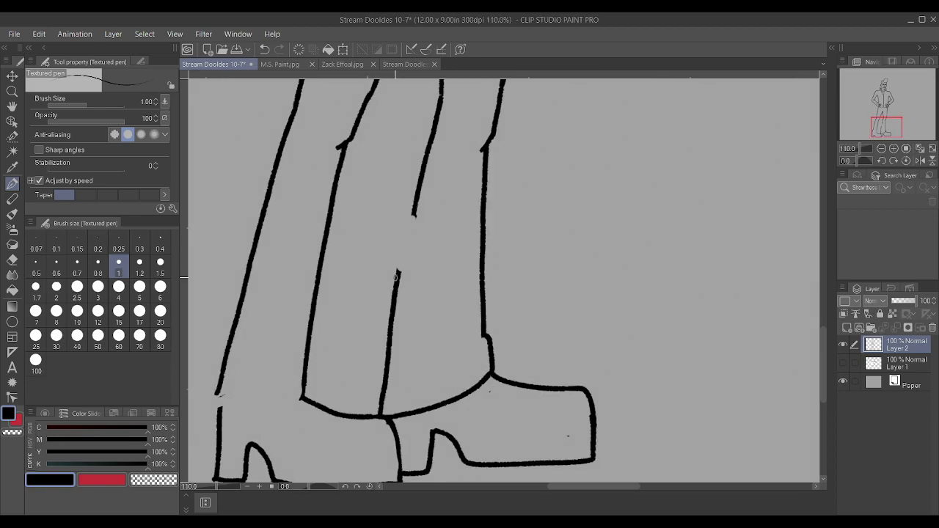
{"action": "left_click_drag", "start_coordinate": [397, 275], "coordinate": [421, 176]}
{"action": "scroll", "coordinate": [405, 190], "scroll_direction": "up", "scroll_amount": 2}
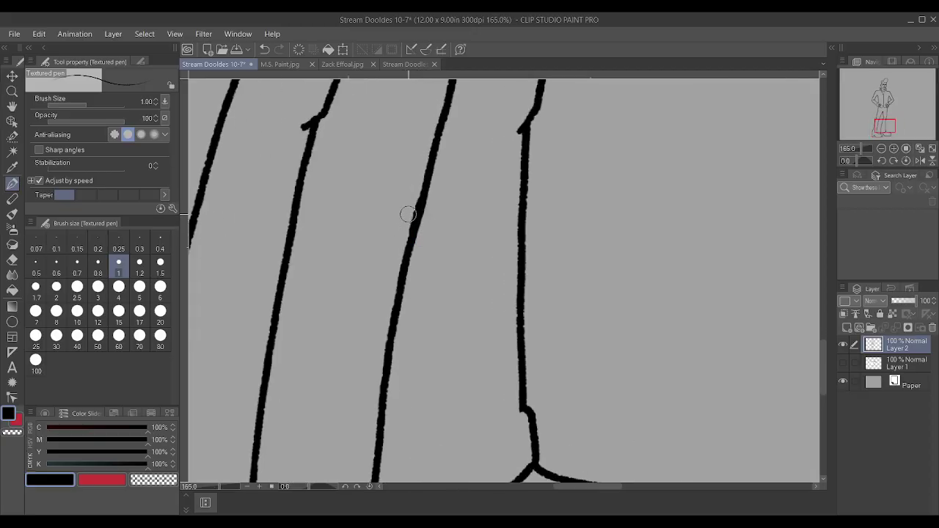
{"action": "scroll", "coordinate": [409, 213], "scroll_direction": "down", "scroll_amount": 4}
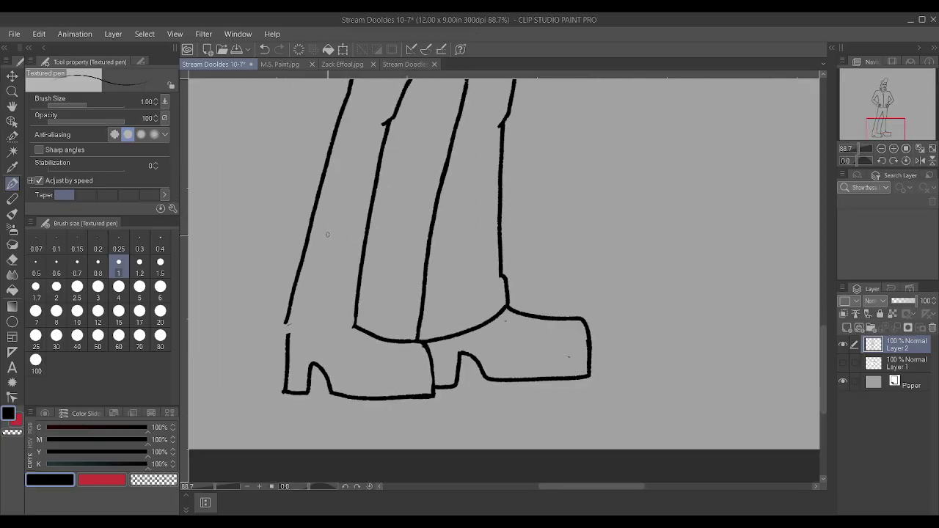
Give the viewer's-left trouser leg a curved hem over the shoe, a flared inner ankle and a closed outer corner.
{"action": "scroll", "coordinate": [327, 232], "scroll_direction": "up", "scroll_amount": 1}
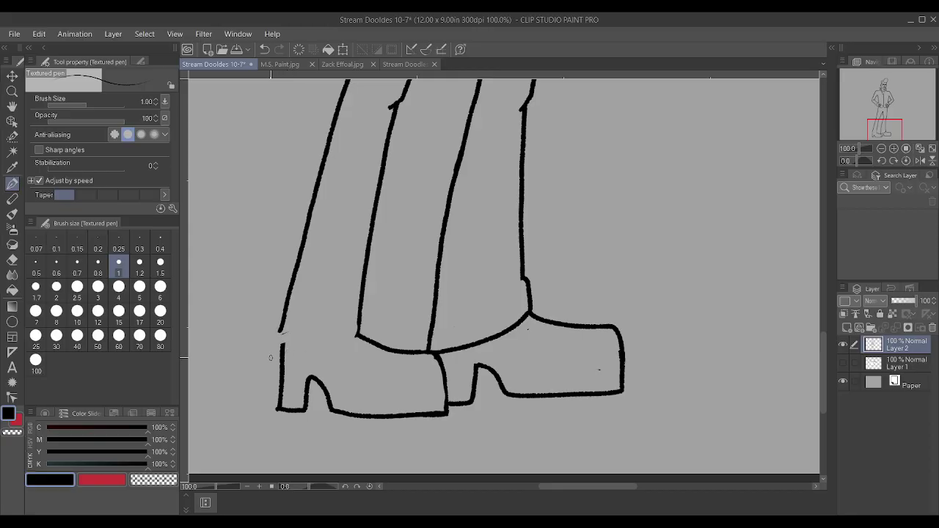
{"action": "left_click_drag", "start_coordinate": [291, 358], "coordinate": [365, 334]}
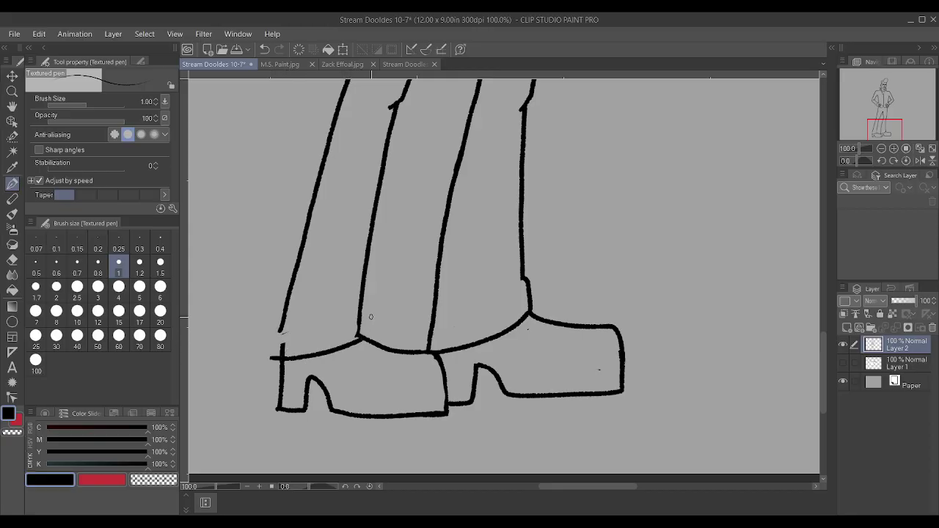
{"action": "key", "text": "ctrl+z"}
{"action": "key", "text": "ctrl+z"}
{"action": "key", "text": "ctrl+z"}
{"action": "left_click_drag", "start_coordinate": [359, 303], "coordinate": [363, 339]}
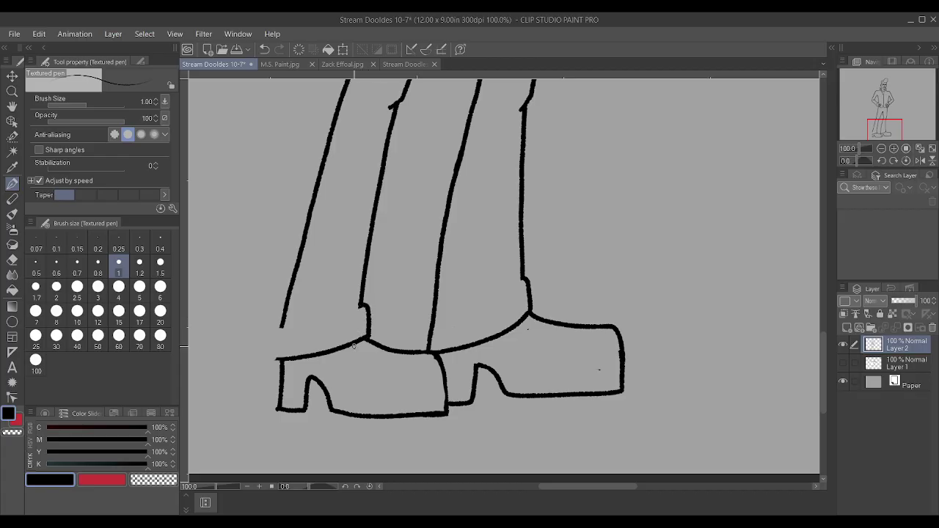
{"action": "mouse_move", "coordinate": [273, 356]}
{"action": "left_mouse_down"}
{"action": "mouse_move", "coordinate": [283, 322]}
{"action": "mouse_move", "coordinate": [273, 346]}
{"action": "left_mouse_up"}
{"action": "scroll", "coordinate": [273, 346], "scroll_direction": "down", "scroll_amount": 1}
{"action": "scroll", "coordinate": [304, 322], "scroll_direction": "down", "scroll_amount": 2}
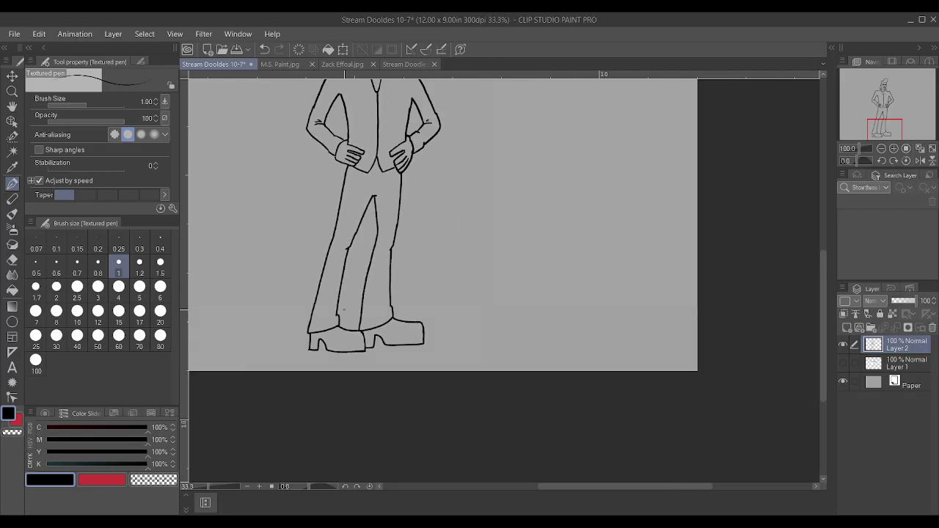
Review the figure from head to shoes and sample the line art's black as the drawing colour.
{"action": "scroll", "coordinate": [339, 305], "scroll_direction": "up", "scroll_amount": 1}
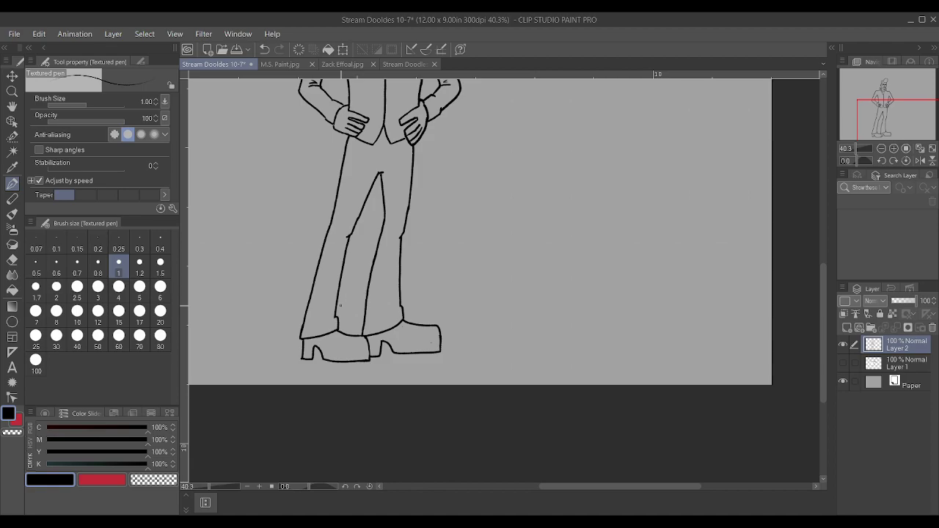
{"action": "left_click", "coordinate": [344, 302], "text": "alt"}
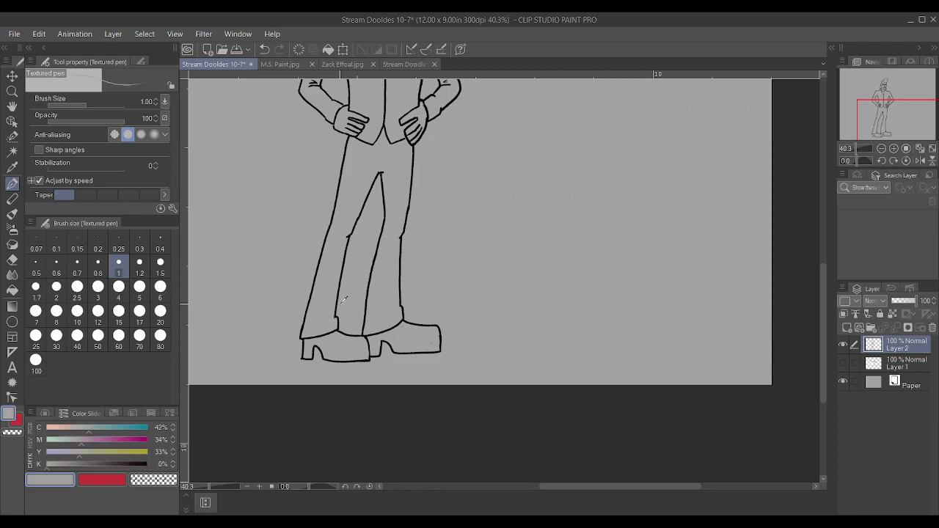
{"action": "scroll", "coordinate": [503, 278], "scroll_direction": "down", "scroll_amount": 1}
{"action": "scroll", "coordinate": [503, 279], "scroll_direction": "up", "scroll_amount": 1}
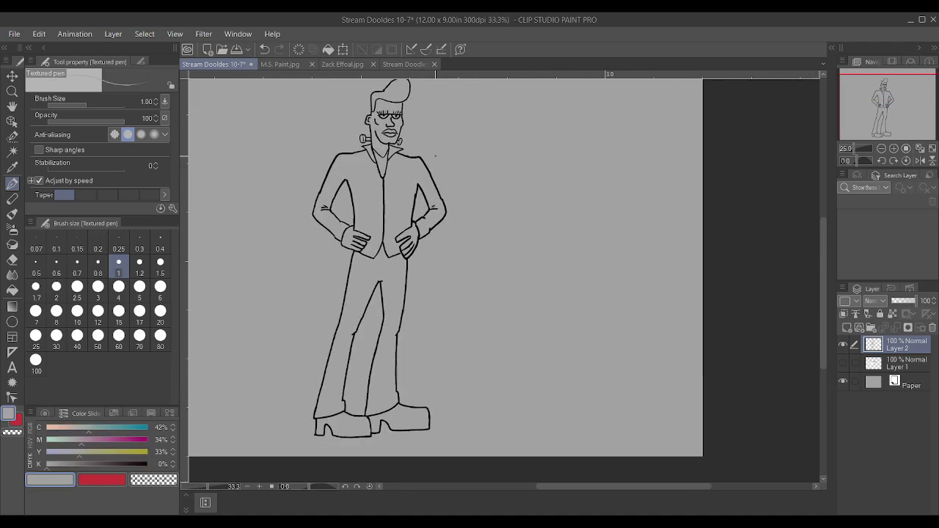
{"action": "scroll", "coordinate": [503, 278], "scroll_direction": "up", "scroll_amount": 1}
{"action": "scroll", "coordinate": [426, 382], "scroll_direction": "down", "scroll_amount": 4}
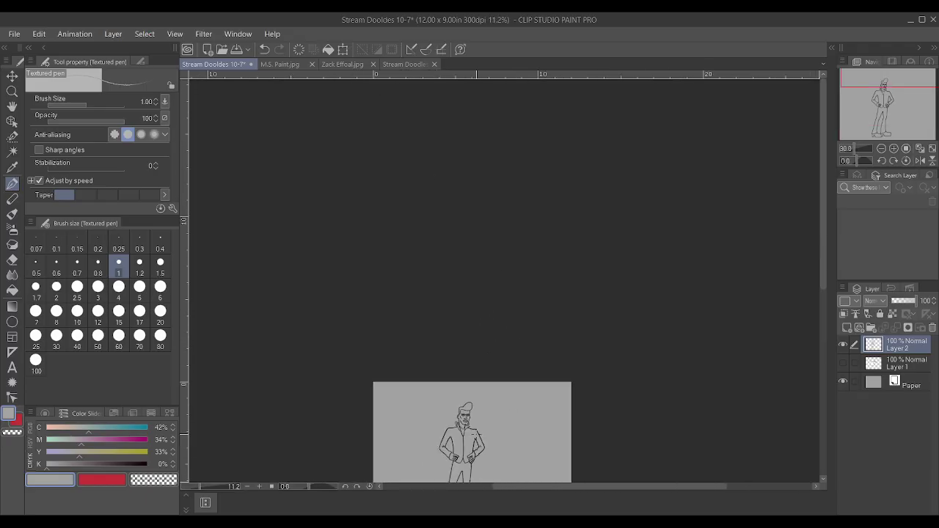
{"action": "scroll", "coordinate": [477, 416], "scroll_direction": "up", "scroll_amount": 2}
{"action": "scroll", "coordinate": [458, 421], "scroll_direction": "up", "scroll_amount": 10}
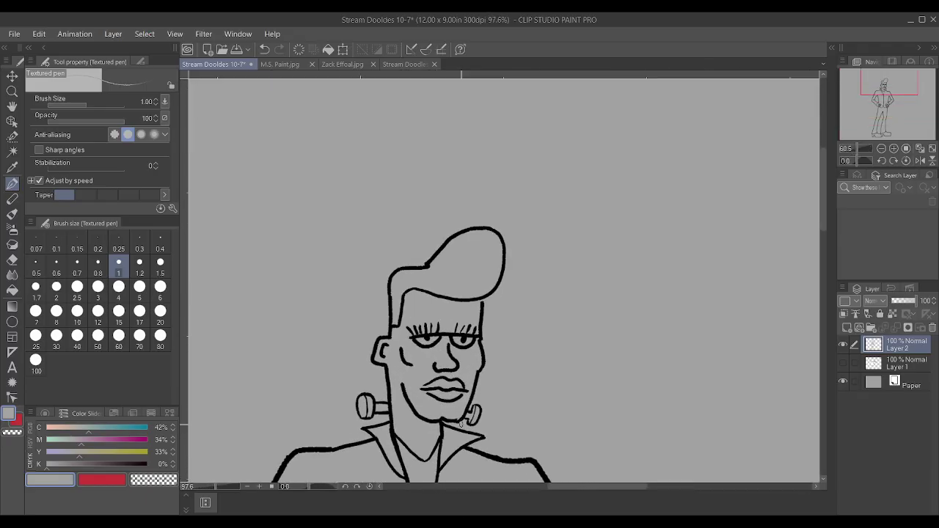
{"action": "left_click", "coordinate": [462, 423], "text": "alt"}
{"action": "scroll", "coordinate": [461, 422], "scroll_direction": "down", "scroll_amount": 10}
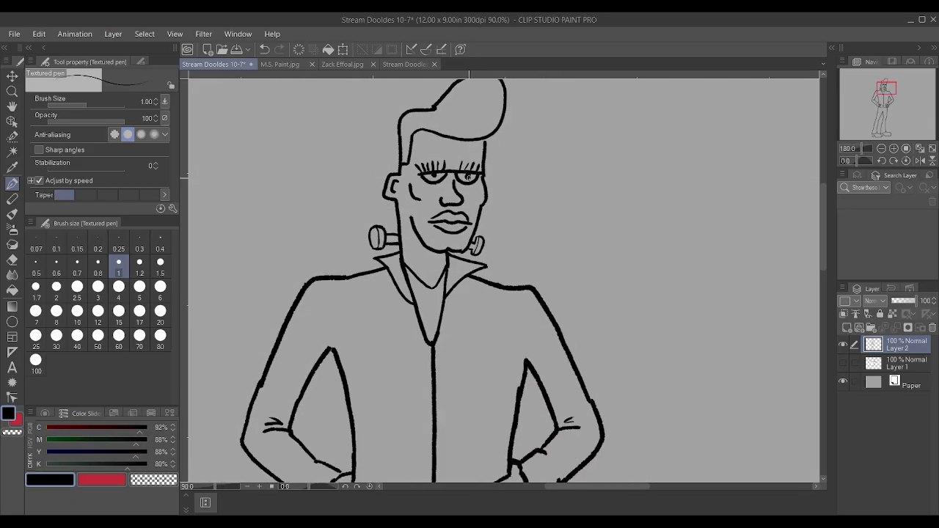
{"action": "scroll", "coordinate": [474, 272], "scroll_direction": "up", "scroll_amount": 5}
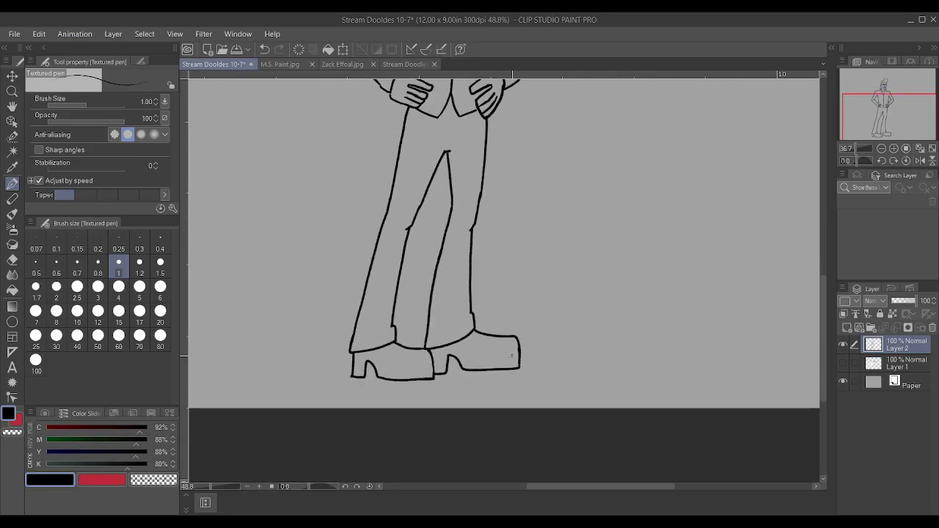
Auto-select the pompadour's interior and paint it solid black with the textured pen at brush size 50.
{"action": "left_click", "coordinate": [12, 152]}
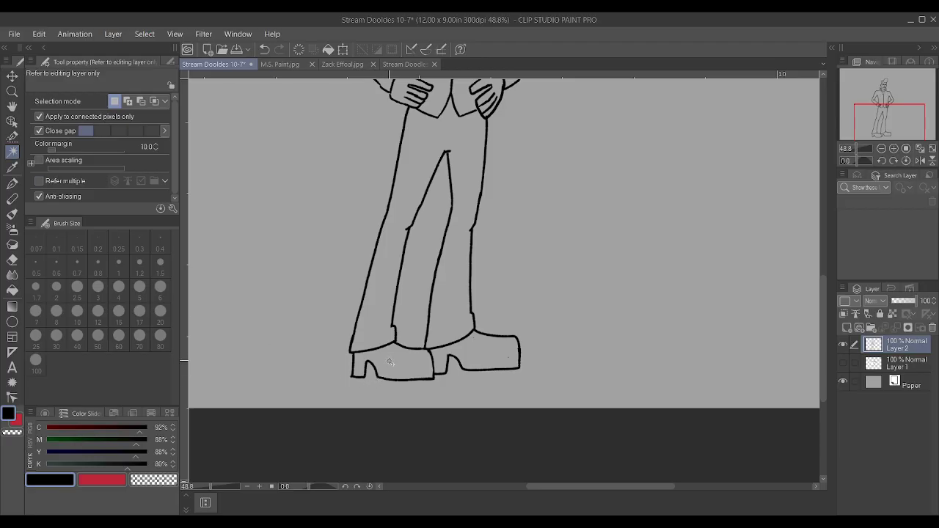
{"action": "scroll", "coordinate": [496, 289], "scroll_direction": "down", "scroll_amount": 4}
{"action": "scroll", "coordinate": [507, 116], "scroll_direction": "up", "scroll_amount": 3}
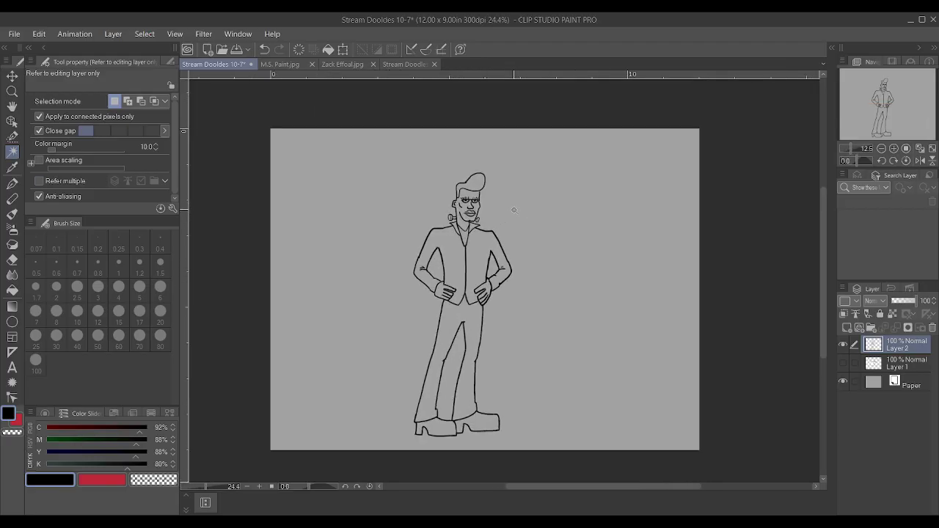
{"action": "left_click", "coordinate": [464, 176]}
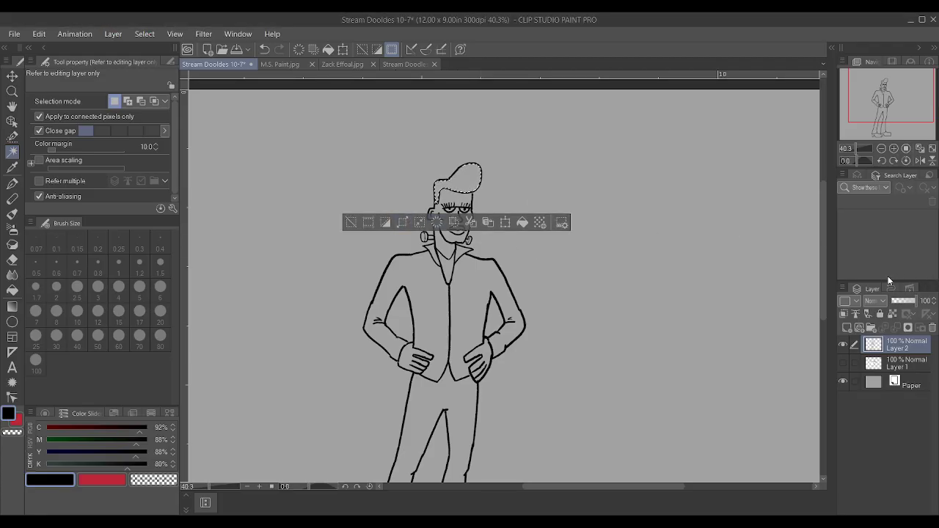
{"action": "key", "text": "p"}
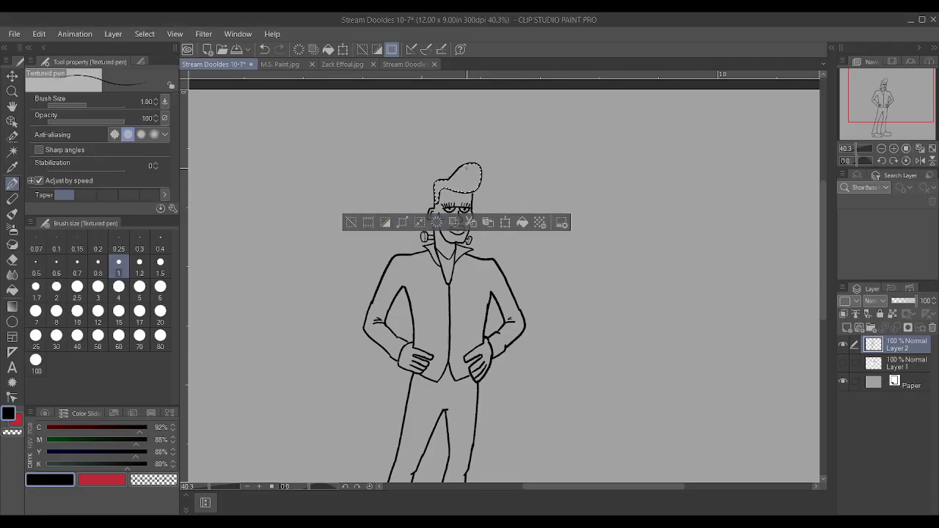
{"action": "key", "text": "bracketright"}
{"action": "key", "text": "bracketright"}
{"action": "key", "text": "bracketright"}
{"action": "key", "text": "bracketright"}
{"action": "key", "text": "bracketright"}
{"action": "key", "text": "bracketright"}
{"action": "key", "text": "bracketright"}
{"action": "key", "text": "bracketright"}
{"action": "key", "text": "bracketright"}
{"action": "key", "text": "bracketright"}
{"action": "key", "text": "bracketright"}
{"action": "key", "text": "bracketright"}
{"action": "key", "text": "bracketright"}
{"action": "key", "text": "bracketright"}
{"action": "key", "text": "bracketright"}
{"action": "key", "text": "bracketright"}
{"action": "key", "text": "bracketright"}
{"action": "key", "text": "bracketright"}
{"action": "key", "text": "bracketright"}
{"action": "key", "text": "bracketright"}
{"action": "left_click_drag", "start_coordinate": [473, 173], "coordinate": [440, 192]}
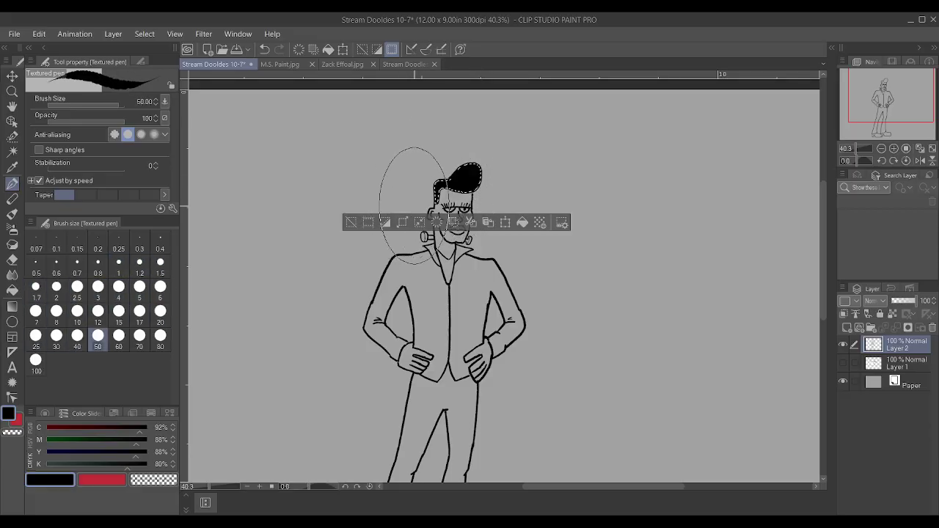
Cut a thin wavy highlight streak through the front of the black pompadour and clear the selection.
{"action": "scroll", "coordinate": [456, 209], "scroll_direction": "up", "scroll_amount": 5}
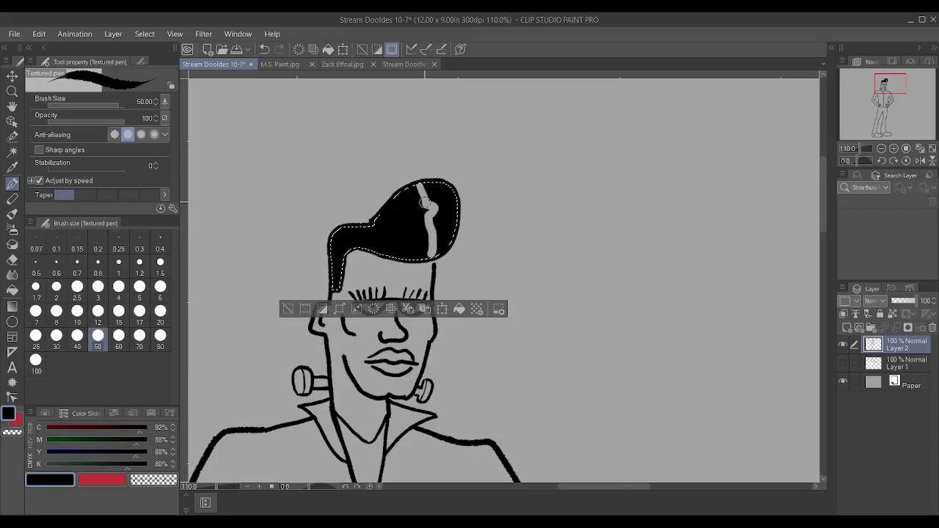
{"action": "scroll", "coordinate": [424, 203], "scroll_direction": "up", "scroll_amount": 3}
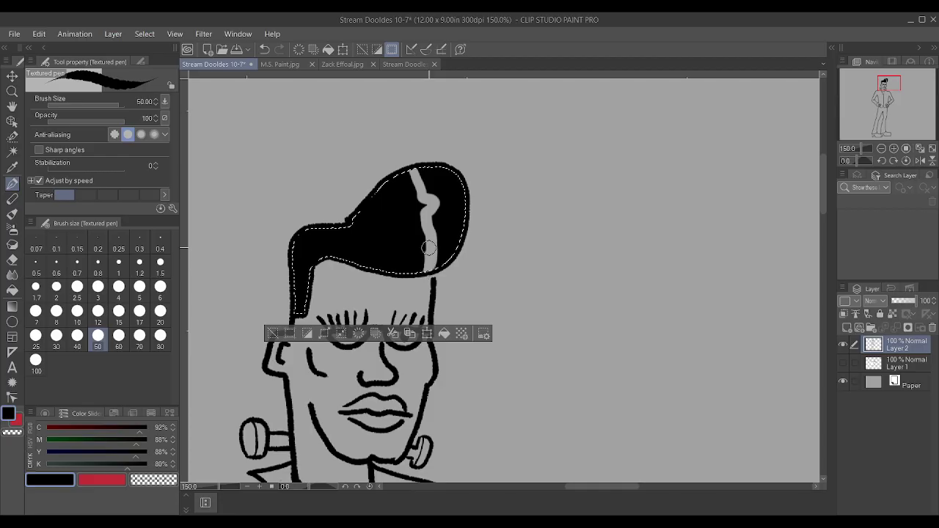
{"action": "scroll", "coordinate": [430, 271], "scroll_direction": "down", "scroll_amount": 5}
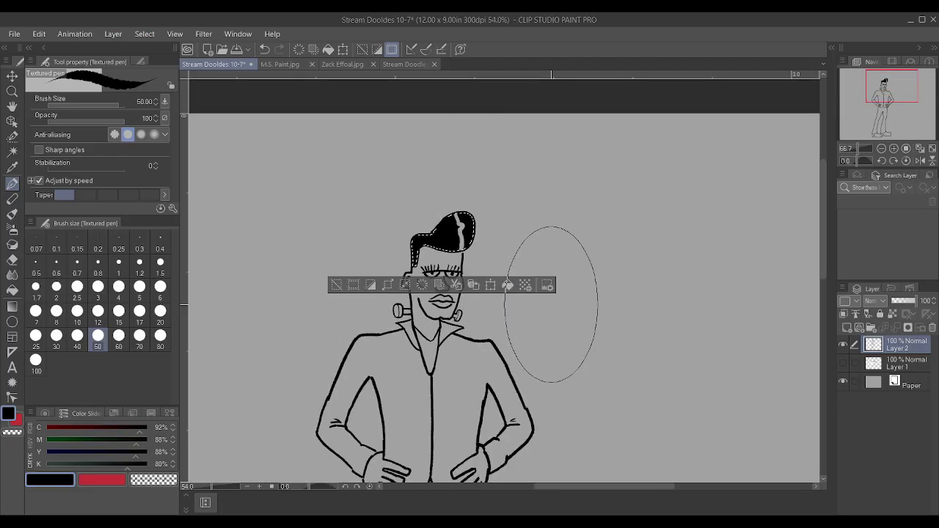
{"action": "key", "text": "ctrl+d"}
{"action": "left_click_drag", "start_coordinate": [550, 229], "coordinate": [548, 233]}
{"action": "scroll", "coordinate": [550, 308], "scroll_direction": "down", "scroll_amount": 2}
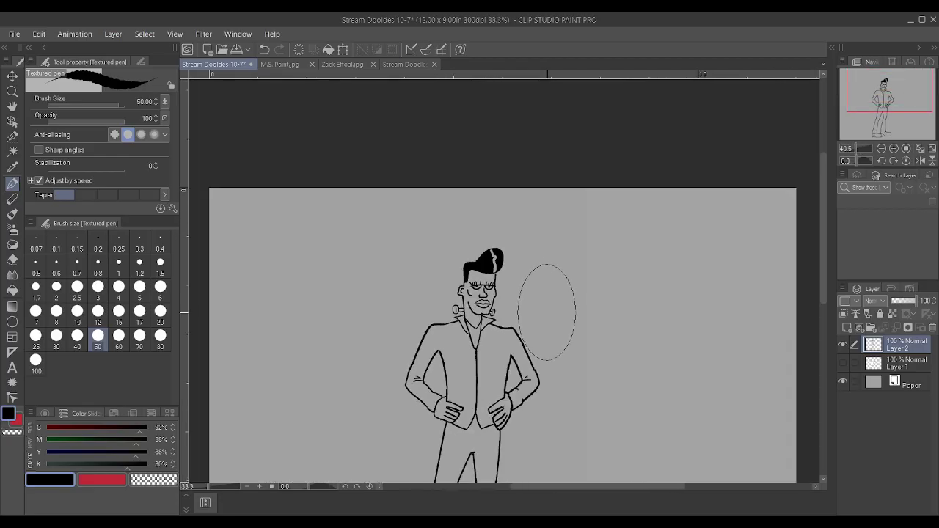
Reduce the textured pen to size 0.6 and draw a stitched seam across the neck just below the jaw.
{"action": "scroll", "coordinate": [506, 297], "scroll_direction": "up", "scroll_amount": 4}
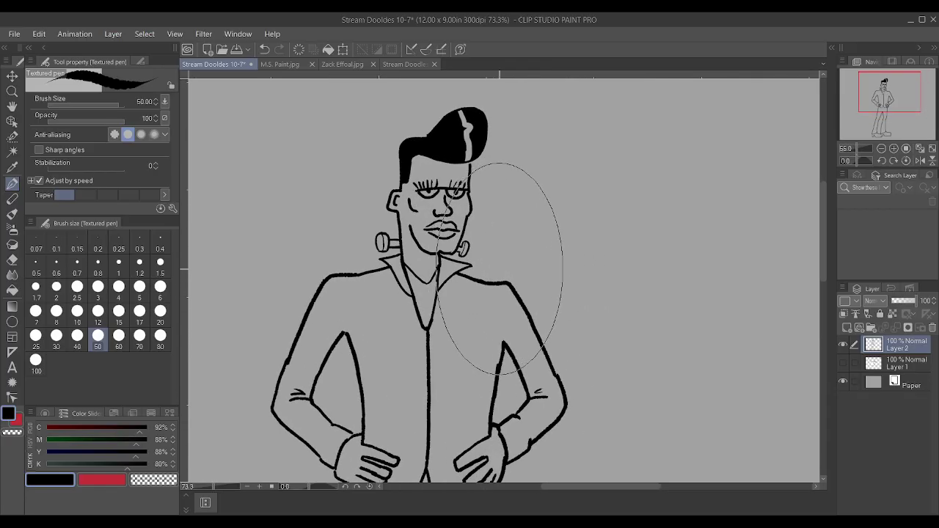
{"action": "scroll", "coordinate": [503, 184], "scroll_direction": "up", "scroll_amount": 2}
{"action": "scroll", "coordinate": [503, 184], "scroll_direction": "down", "scroll_amount": 1}
{"action": "scroll", "coordinate": [503, 183], "scroll_direction": "up", "scroll_amount": 4}
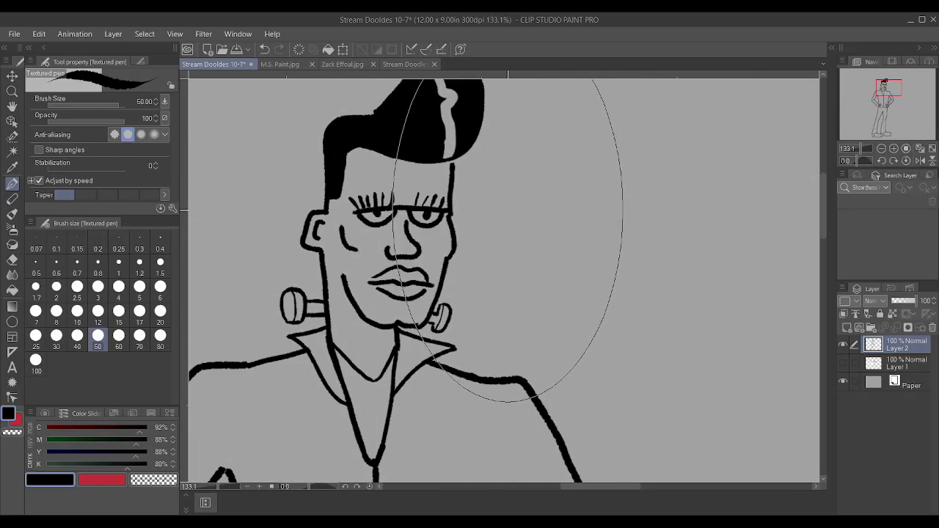
{"action": "key", "text": "bracketleft"}
{"action": "key", "text": "bracketleft"}
{"action": "key", "text": "bracketleft"}
{"action": "key", "text": "bracketleft"}
{"action": "key", "text": "bracketleft"}
{"action": "key", "text": "bracketleft"}
{"action": "key", "text": "bracketleft"}
{"action": "key", "text": "bracketleft"}
{"action": "key", "text": "bracketleft"}
{"action": "key", "text": "bracketleft"}
{"action": "key", "text": "bracketleft"}
{"action": "key", "text": "bracketleft"}
{"action": "key", "text": "bracketleft"}
{"action": "key", "text": "bracketleft"}
{"action": "key", "text": "bracketleft"}
{"action": "key", "text": "bracketleft"}
{"action": "key", "text": "bracketleft"}
{"action": "key", "text": "bracketleft"}
{"action": "key", "text": "bracketleft"}
{"action": "key", "text": "bracketleft"}
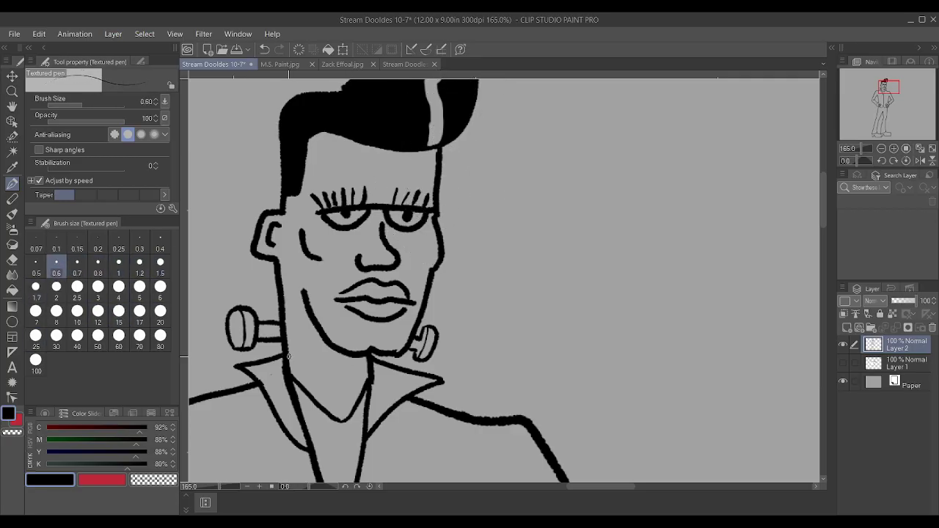
{"action": "mouse_move", "coordinate": [286, 355]}
{"action": "left_mouse_down"}
{"action": "mouse_move", "coordinate": [358, 358]}
{"action": "mouse_move", "coordinate": [306, 361]}
{"action": "mouse_move", "coordinate": [328, 361]}
{"action": "left_mouse_up"}
{"action": "left_click_drag", "start_coordinate": [335, 352], "coordinate": [346, 362]}
{"action": "left_click_drag", "start_coordinate": [354, 353], "coordinate": [355, 362]}
{"action": "scroll", "coordinate": [293, 273], "scroll_direction": "down", "scroll_amount": 8}
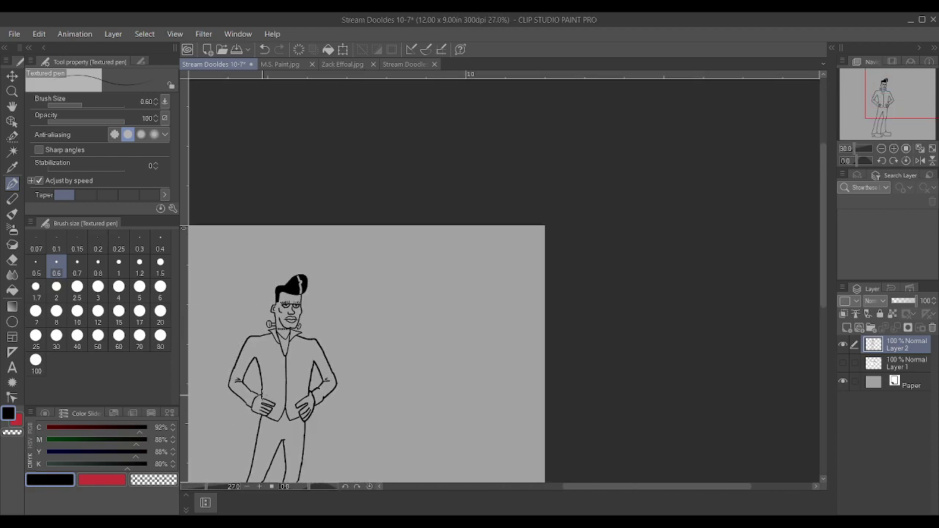
Draw curved pocket openings on both hips of the trousers, just below the jacket hem.
{"action": "scroll", "coordinate": [280, 394], "scroll_direction": "down", "scroll_amount": 3}
{"action": "scroll", "coordinate": [308, 367], "scroll_direction": "up", "scroll_amount": 3}
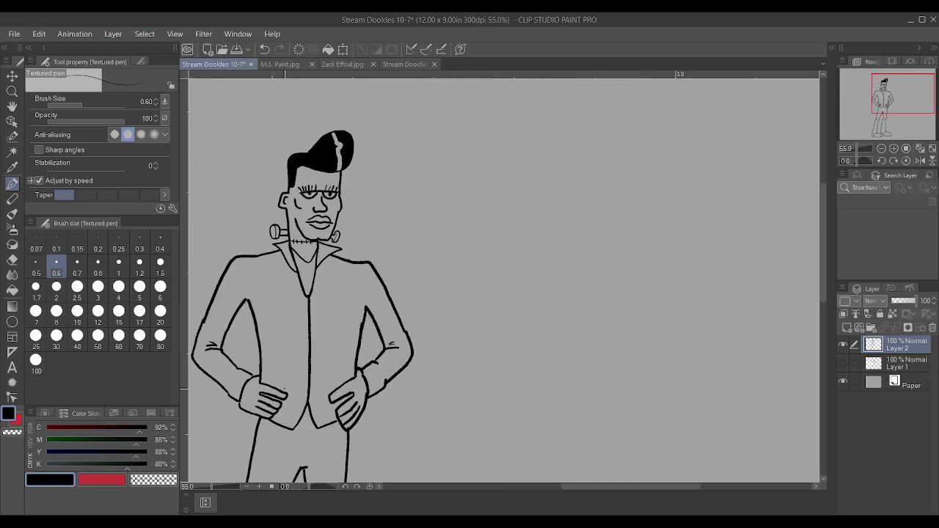
{"action": "scroll", "coordinate": [365, 350], "scroll_direction": "down", "scroll_amount": 3}
{"action": "scroll", "coordinate": [366, 350], "scroll_direction": "down", "scroll_amount": 1}
{"action": "scroll", "coordinate": [342, 446], "scroll_direction": "up", "scroll_amount": 4}
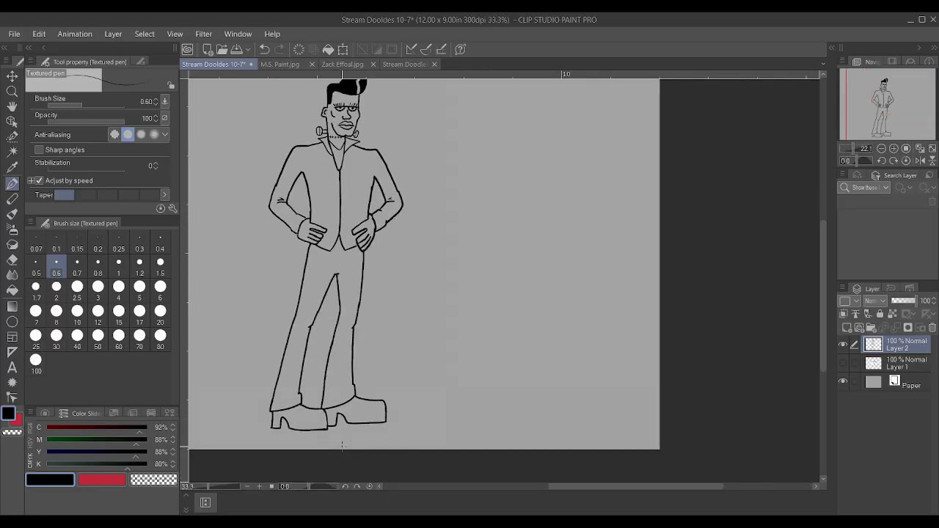
{"action": "scroll", "coordinate": [341, 445], "scroll_direction": "down", "scroll_amount": 1}
{"action": "scroll", "coordinate": [329, 263], "scroll_direction": "up", "scroll_amount": 3}
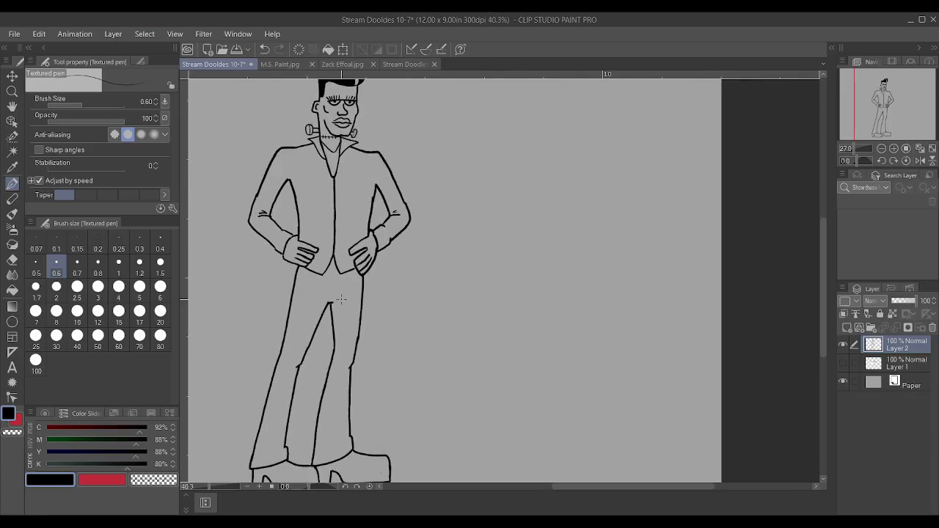
{"action": "scroll", "coordinate": [329, 264], "scroll_direction": "up", "scroll_amount": 1}
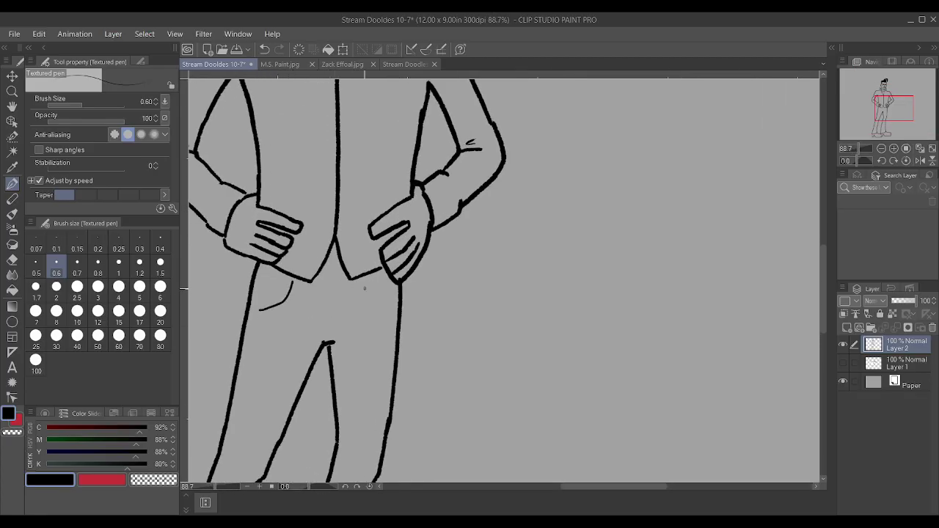
{"action": "left_click_drag", "start_coordinate": [366, 302], "coordinate": [389, 321]}
{"action": "scroll", "coordinate": [379, 265], "scroll_direction": "up", "scroll_amount": 2}
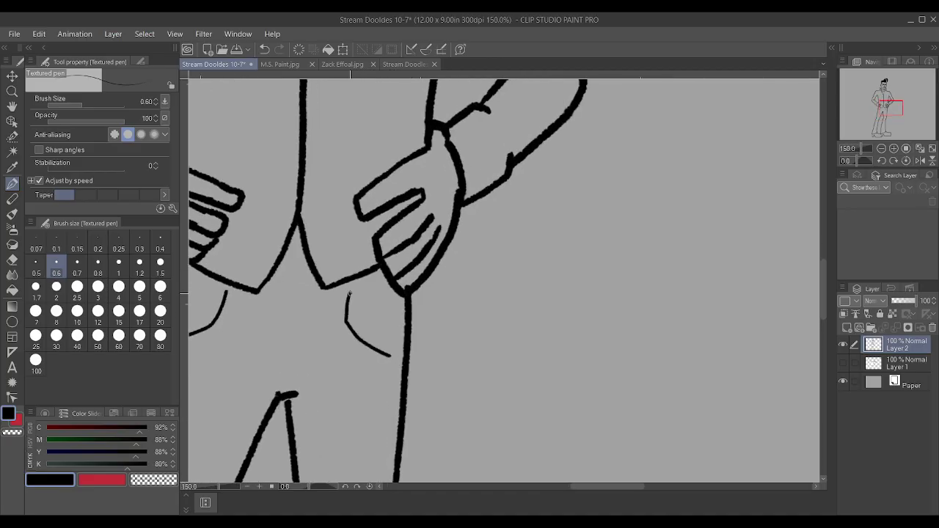
Extend both pocket curves so they meet the jacket hem above and the outer trouser outlines at the sides.
{"action": "left_click_drag", "start_coordinate": [349, 294], "coordinate": [355, 280]}
{"action": "scroll", "coordinate": [252, 354], "scroll_direction": "up", "scroll_amount": 3}
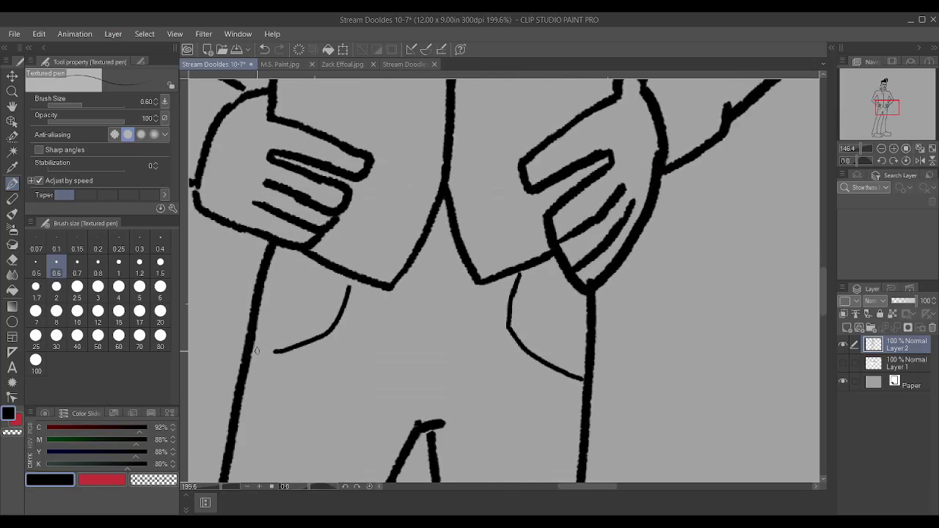
{"action": "left_click_drag", "start_coordinate": [251, 354], "coordinate": [277, 352]}
{"action": "left_click_drag", "start_coordinate": [349, 294], "coordinate": [355, 280]}
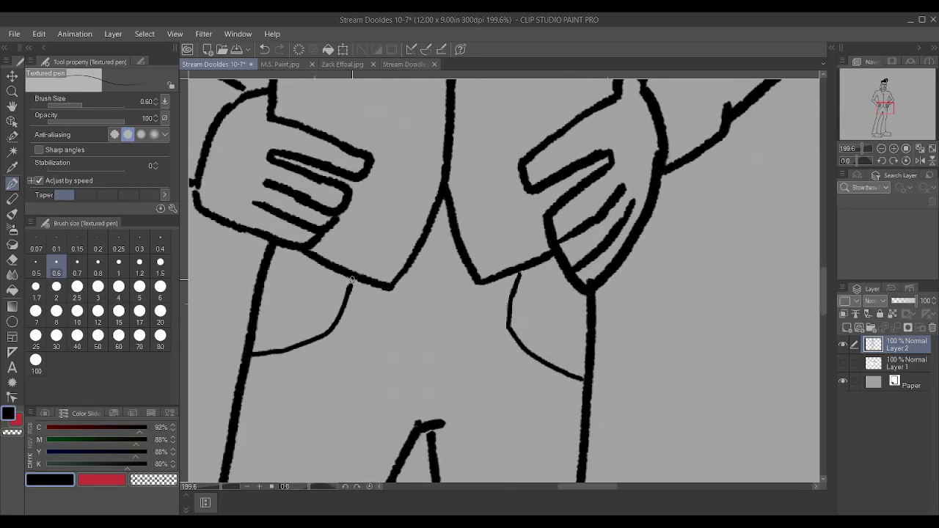
Draw a narrow fly on the trousers, running down from the jacket's centre opening towards the crotch.
{"action": "mouse_move", "coordinate": [420, 382]}
{"action": "left_mouse_down"}
{"action": "mouse_move", "coordinate": [443, 357]}
{"action": "mouse_move", "coordinate": [456, 244]}
{"action": "left_mouse_up"}
{"action": "left_click_drag", "start_coordinate": [418, 372], "coordinate": [433, 216]}
{"action": "scroll", "coordinate": [432, 215], "scroll_direction": "down", "scroll_amount": 4}
{"action": "scroll", "coordinate": [432, 216], "scroll_direction": "down", "scroll_amount": 4}
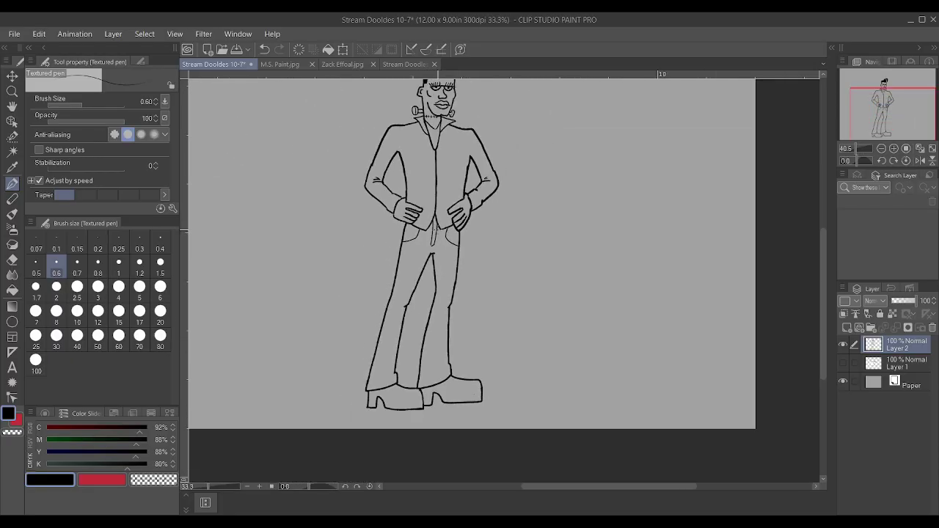
Add a short fold stroke just above the trouser hem on each leg.
{"action": "scroll", "coordinate": [453, 205], "scroll_direction": "up", "scroll_amount": 5}
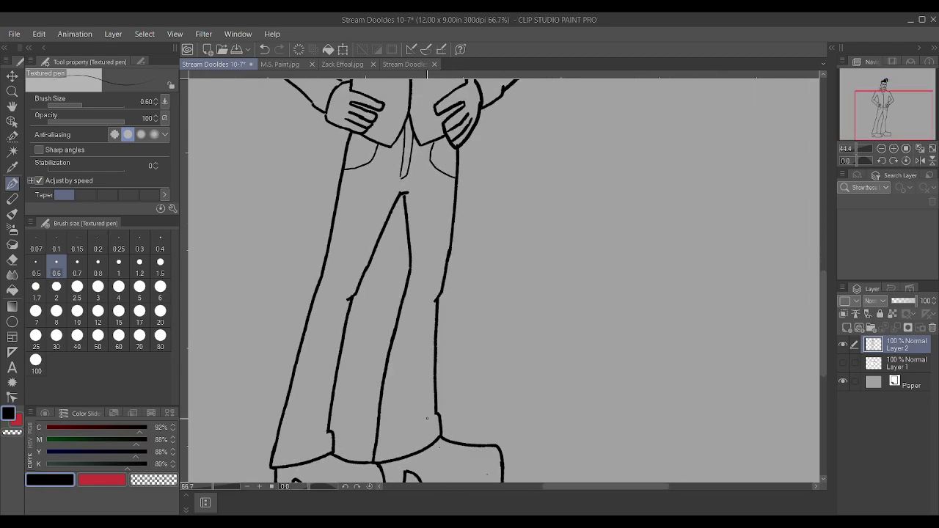
{"action": "left_click_drag", "start_coordinate": [415, 423], "coordinate": [426, 418]}
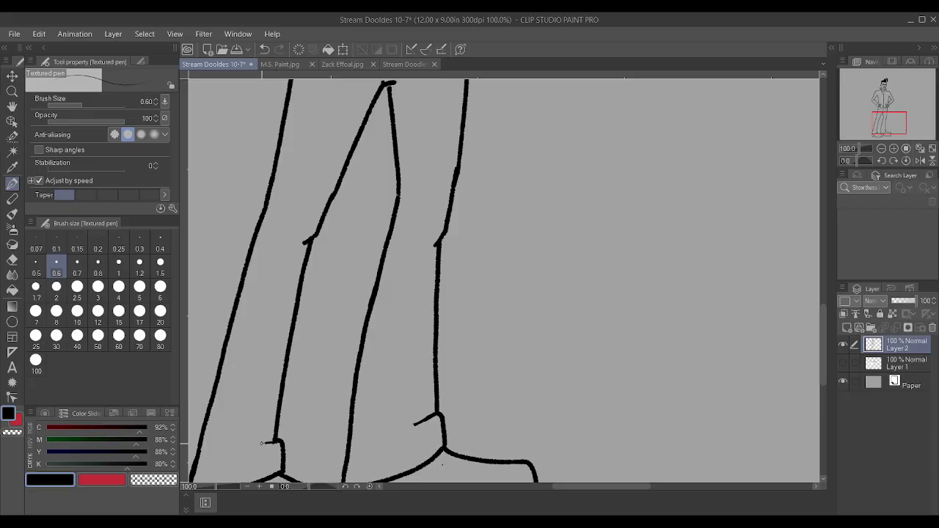
{"action": "scroll", "coordinate": [442, 463], "scroll_direction": "down", "scroll_amount": 4}
Erase the inner thigh line of the right-hand leg between crotch and knee, and set the textured pen's size to 0.8.
{"action": "scroll", "coordinate": [348, 230], "scroll_direction": "up", "scroll_amount": 4}
{"action": "scroll", "coordinate": [348, 230], "scroll_direction": "down", "scroll_amount": 1}
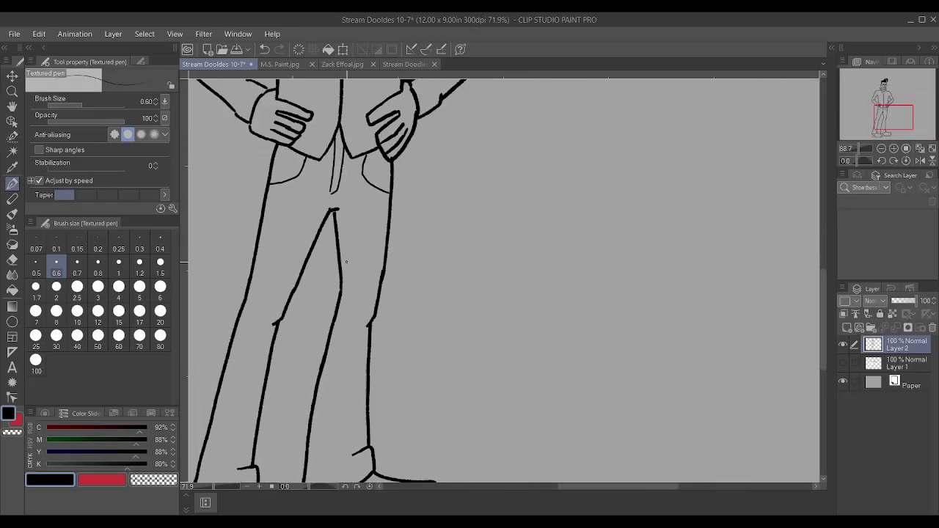
{"action": "scroll", "coordinate": [346, 262], "scroll_direction": "up", "scroll_amount": 2}
{"action": "mouse_move", "coordinate": [325, 342]}
{"action": "left_mouse_down"}
{"action": "mouse_move", "coordinate": [339, 270]}
{"action": "mouse_move", "coordinate": [331, 225]}
{"action": "left_mouse_up"}
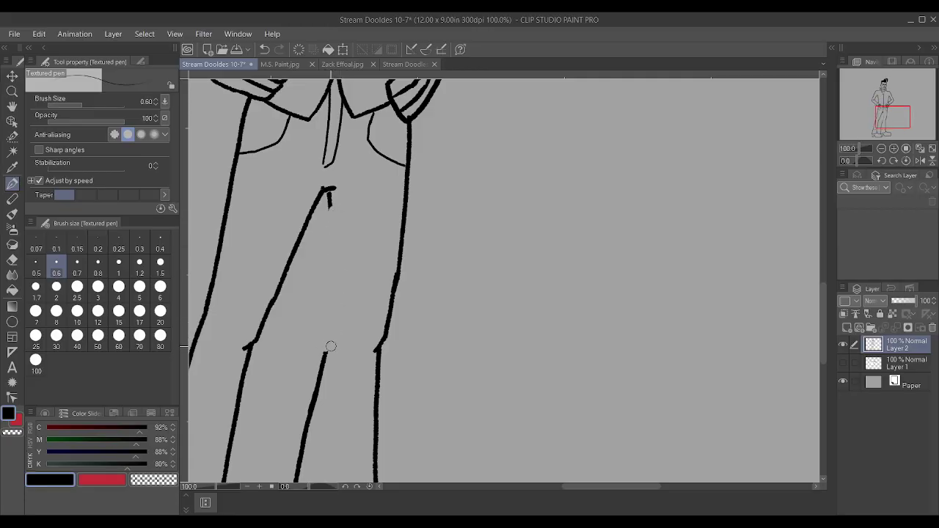
{"action": "left_click_drag", "start_coordinate": [327, 327], "coordinate": [333, 297]}
{"action": "key", "text": "ctrl+z"}
{"action": "key", "text": "bracketright"}
{"action": "key", "text": "bracketright"}
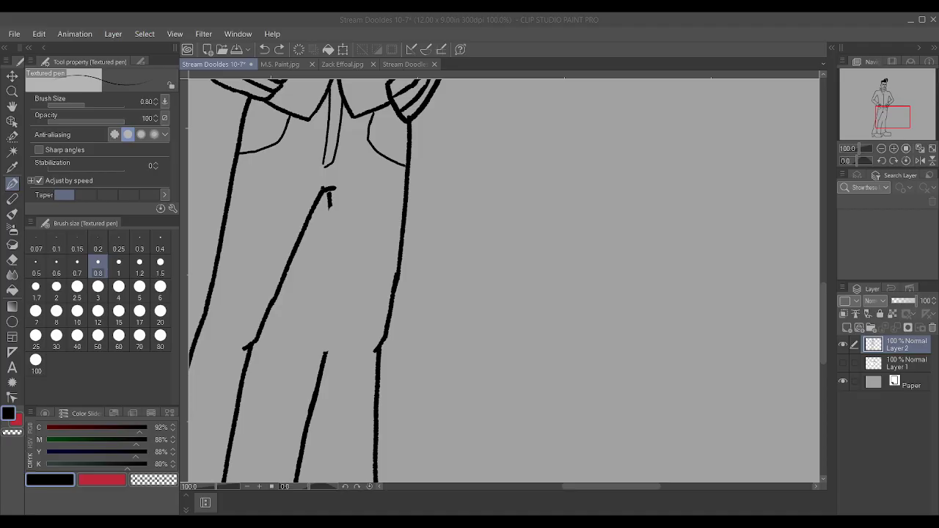
{"action": "key", "text": "alt+Tab"}
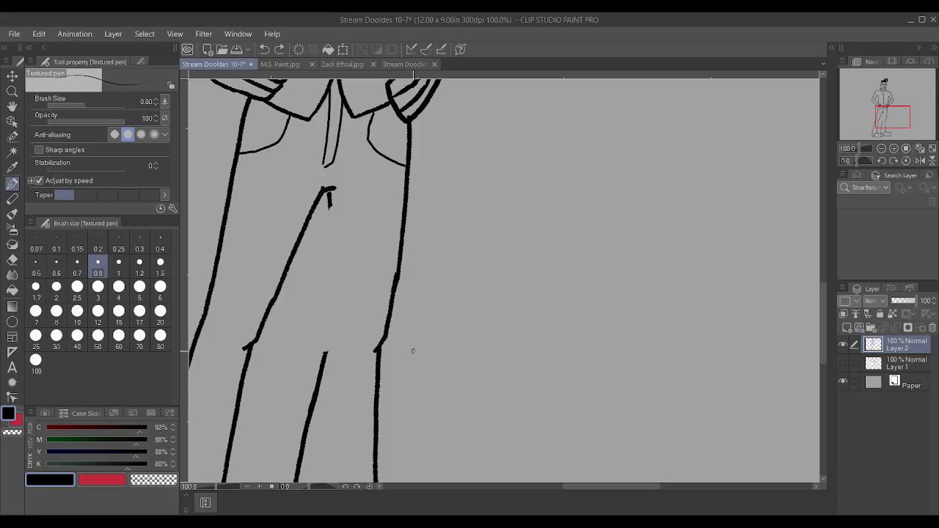
{"action": "scroll", "coordinate": [412, 351], "scroll_direction": "up", "scroll_amount": 4}
{"action": "mouse_move", "coordinate": [318, 382]}
{"action": "left_mouse_down"}
{"action": "mouse_move", "coordinate": [327, 273]}
{"action": "mouse_move", "coordinate": [321, 155]}
{"action": "left_mouse_up"}
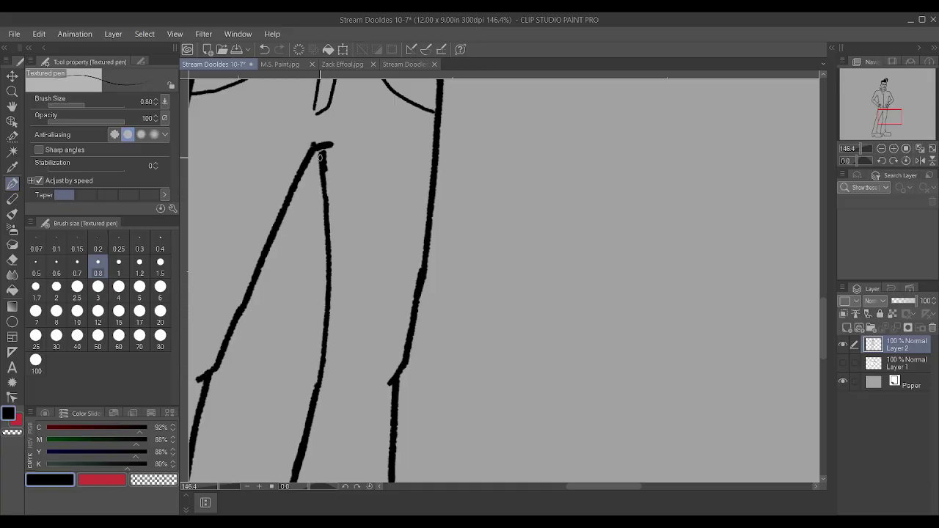
{"action": "key", "text": "ctrl+z"}
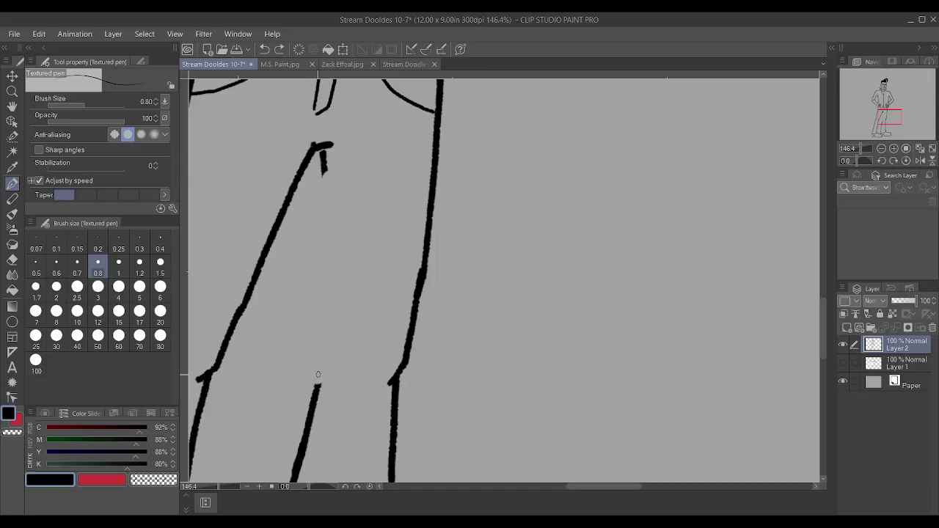
{"action": "key", "text": "ctrl+z"}
Redraw the crotch corner and a nearly straight inner thigh line down to the knee of the right-hand leg.
{"action": "left_click_drag", "start_coordinate": [314, 148], "coordinate": [332, 146]}
{"action": "left_click_drag", "start_coordinate": [318, 385], "coordinate": [322, 148]}
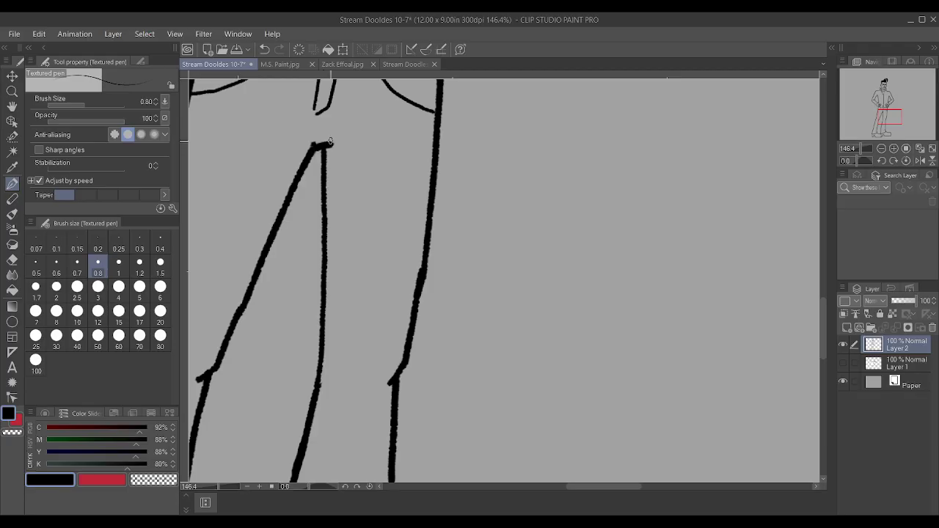
{"action": "scroll", "coordinate": [381, 205], "scroll_direction": "down", "scroll_amount": 4}
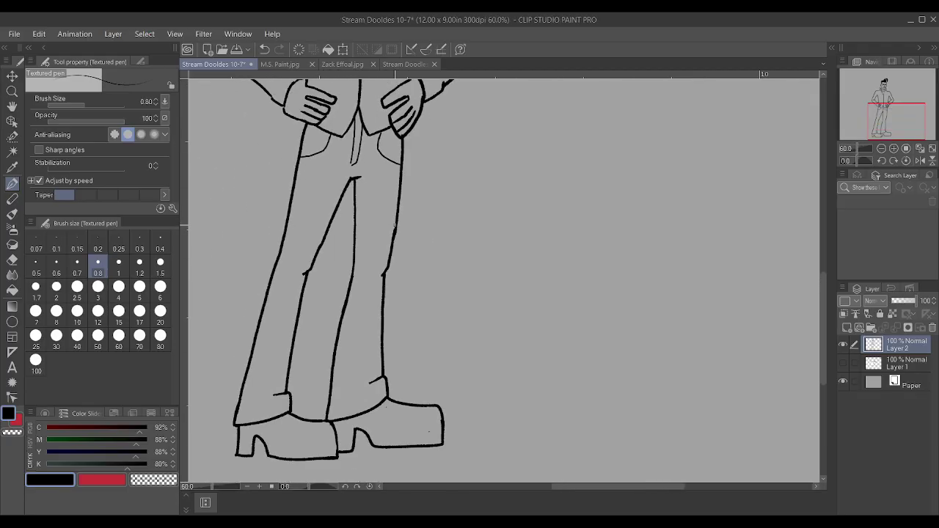
Draw a small slanted scar with cross-stitches on the forehead, just below the hairline.
{"action": "scroll", "coordinate": [382, 221], "scroll_direction": "down", "scroll_amount": 1}
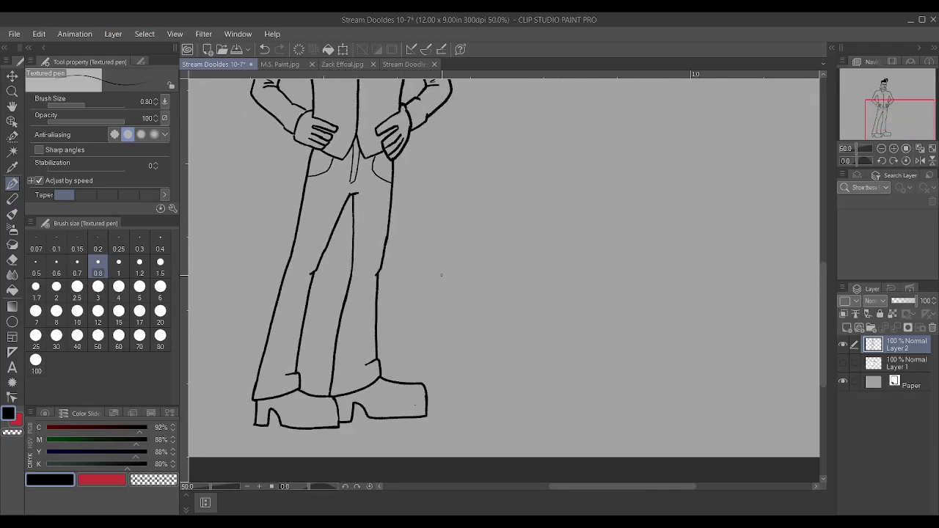
{"action": "scroll", "coordinate": [441, 275], "scroll_direction": "down", "scroll_amount": 2}
{"action": "scroll", "coordinate": [410, 277], "scroll_direction": "up", "scroll_amount": 2}
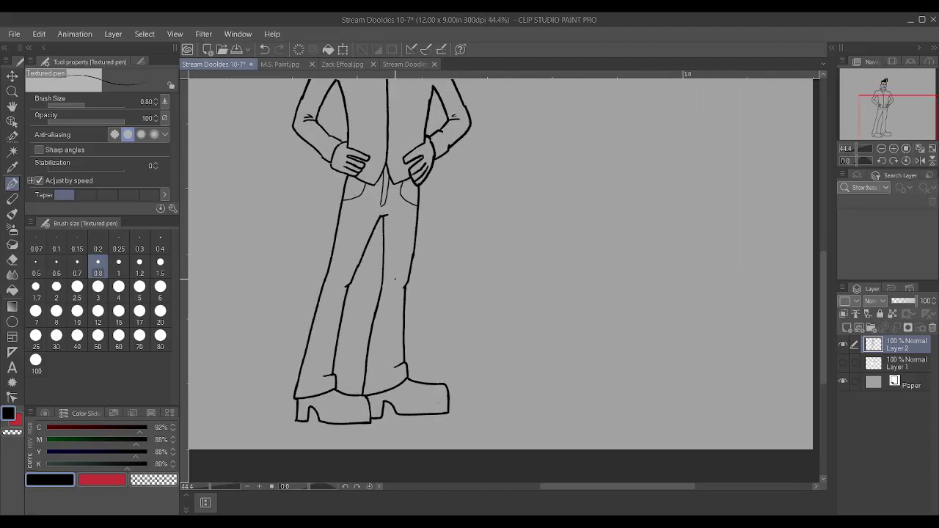
{"action": "scroll", "coordinate": [394, 279], "scroll_direction": "down", "scroll_amount": 2}
{"action": "scroll", "coordinate": [413, 167], "scroll_direction": "up", "scroll_amount": 3}
{"action": "scroll", "coordinate": [413, 166], "scroll_direction": "down", "scroll_amount": 2}
{"action": "scroll", "coordinate": [432, 150], "scroll_direction": "up", "scroll_amount": 5}
{"action": "scroll", "coordinate": [438, 144], "scroll_direction": "down", "scroll_amount": 3}
{"action": "scroll", "coordinate": [451, 165], "scroll_direction": "up", "scroll_amount": 4}
{"action": "scroll", "coordinate": [426, 164], "scroll_direction": "up", "scroll_amount": 3}
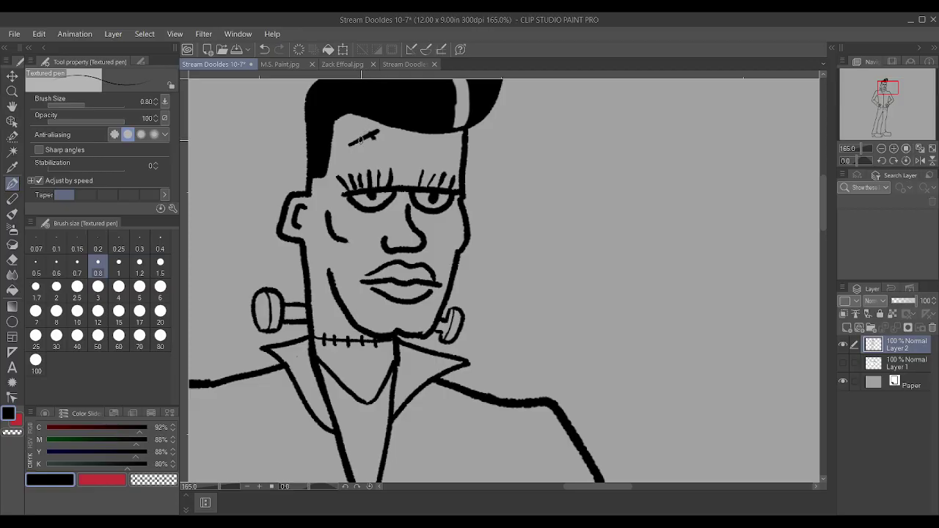
{"action": "scroll", "coordinate": [367, 134], "scroll_direction": "down", "scroll_amount": 3}
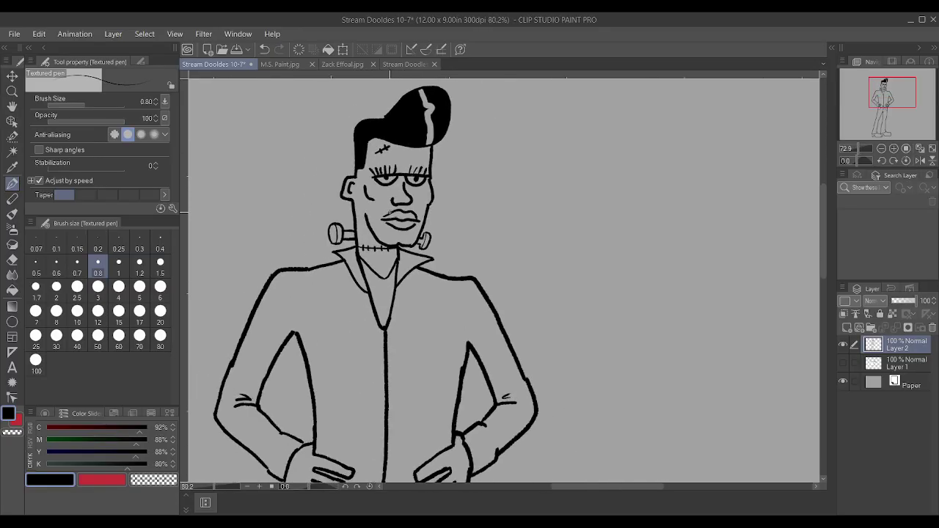
Draw a rounded end on the larger neck bolt's shaft, overlapping the neck outline.
{"action": "scroll", "coordinate": [374, 239], "scroll_direction": "up", "scroll_amount": 5}
{"action": "mouse_move", "coordinate": [293, 231]}
{"action": "left_mouse_down"}
{"action": "mouse_move", "coordinate": [301, 258]}
{"action": "mouse_move", "coordinate": [309, 237]}
{"action": "mouse_move", "coordinate": [308, 261]}
{"action": "mouse_move", "coordinate": [287, 261]}
{"action": "left_mouse_up"}
{"action": "scroll", "coordinate": [302, 232], "scroll_direction": "down", "scroll_amount": 1}
{"action": "scroll", "coordinate": [302, 233], "scroll_direction": "down", "scroll_amount": 4}
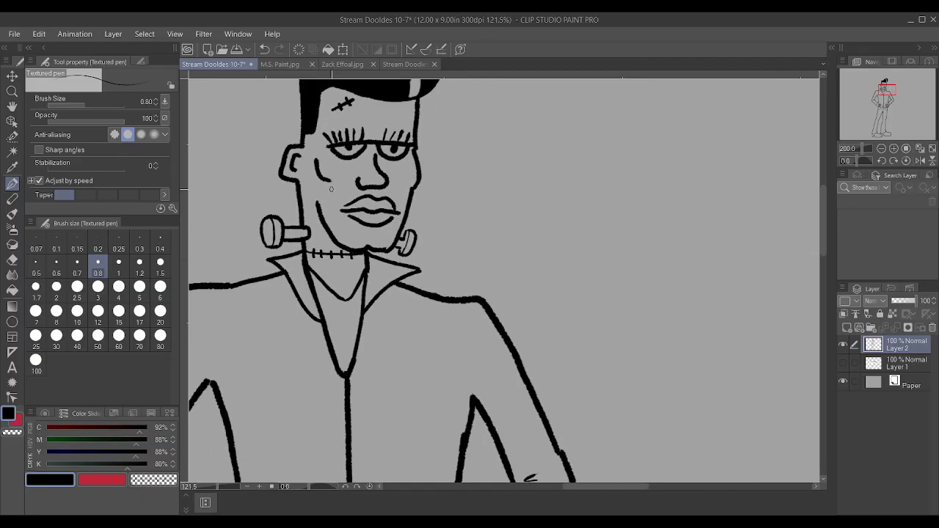
Clean up the smaller neck bolt beside the jaw and redraw the outline of its head.
{"action": "scroll", "coordinate": [352, 184], "scroll_direction": "up", "scroll_amount": 3}
{"action": "scroll", "coordinate": [378, 165], "scroll_direction": "up", "scroll_amount": 5}
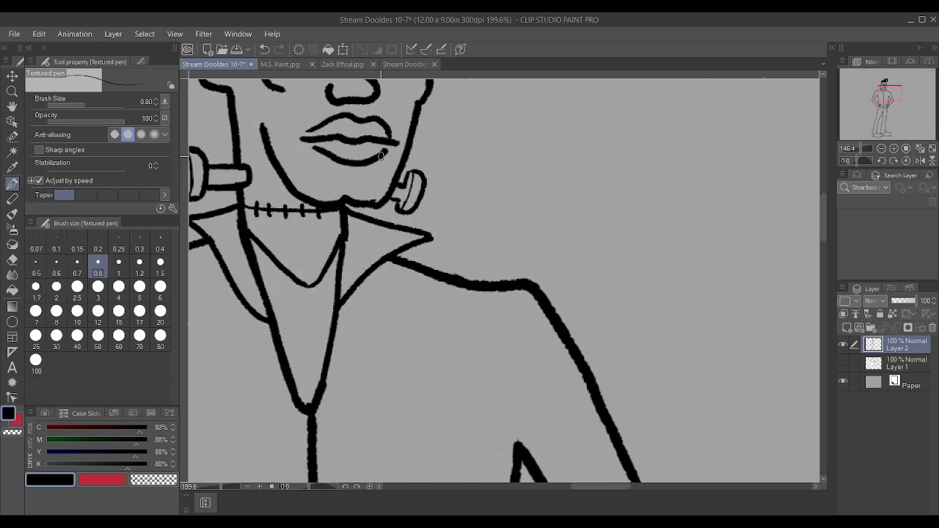
{"action": "left_click_drag", "start_coordinate": [428, 188], "coordinate": [433, 185]}
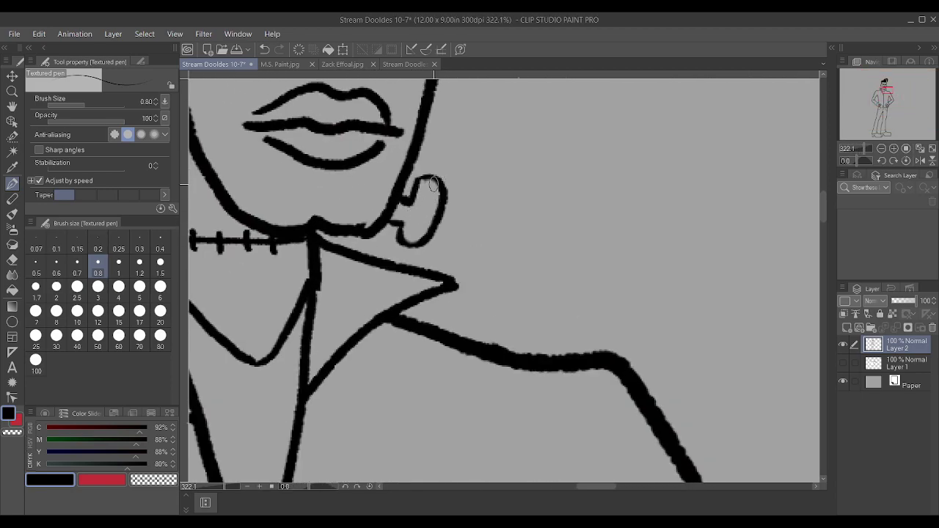
{"action": "mouse_move", "coordinate": [393, 218]}
{"action": "left_mouse_down"}
{"action": "mouse_move", "coordinate": [405, 243]}
{"action": "mouse_move", "coordinate": [430, 247]}
{"action": "left_mouse_up"}
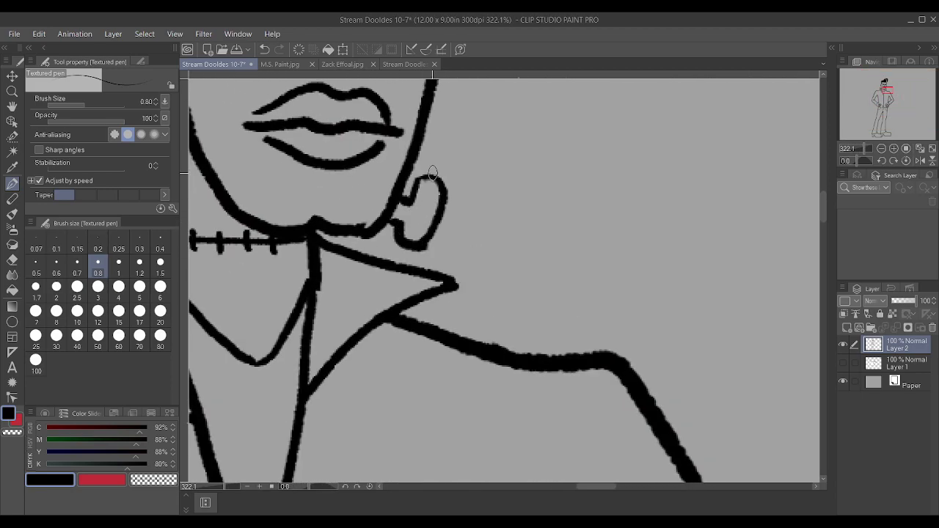
{"action": "scroll", "coordinate": [416, 185], "scroll_direction": "down", "scroll_amount": 10}
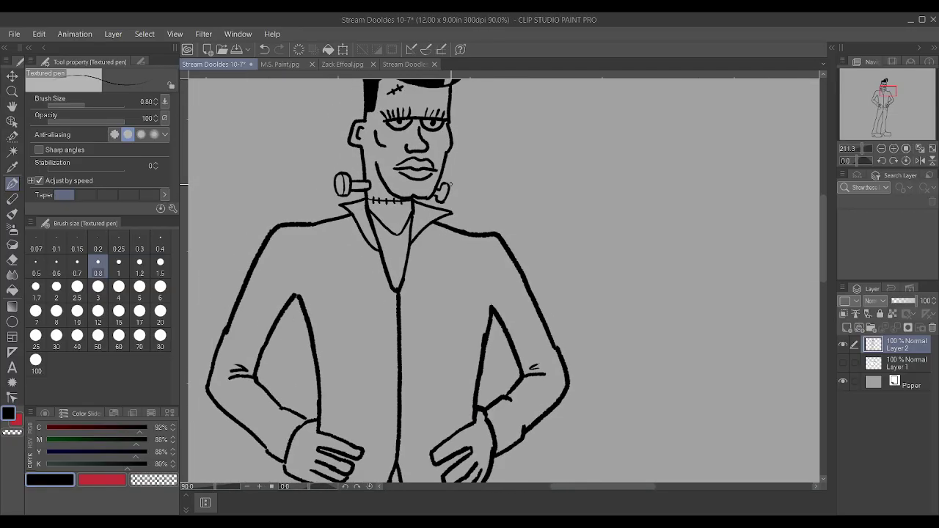
Draw a pair of pointed lapels on the jacket, running from the collar down to the centre front line.
{"action": "scroll", "coordinate": [317, 317], "scroll_direction": "up", "scroll_amount": 5}
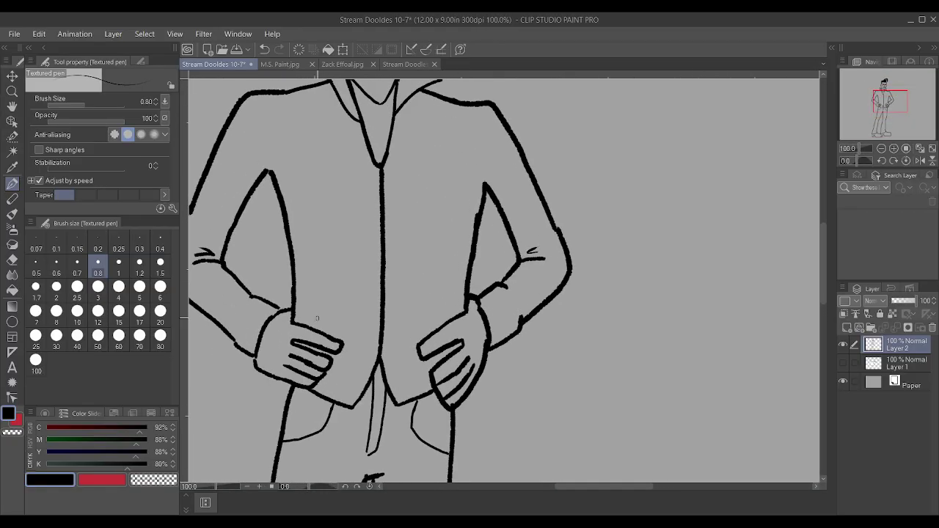
{"action": "scroll", "coordinate": [316, 314], "scroll_direction": "down", "scroll_amount": 2}
{"action": "scroll", "coordinate": [389, 147], "scroll_direction": "up", "scroll_amount": 2}
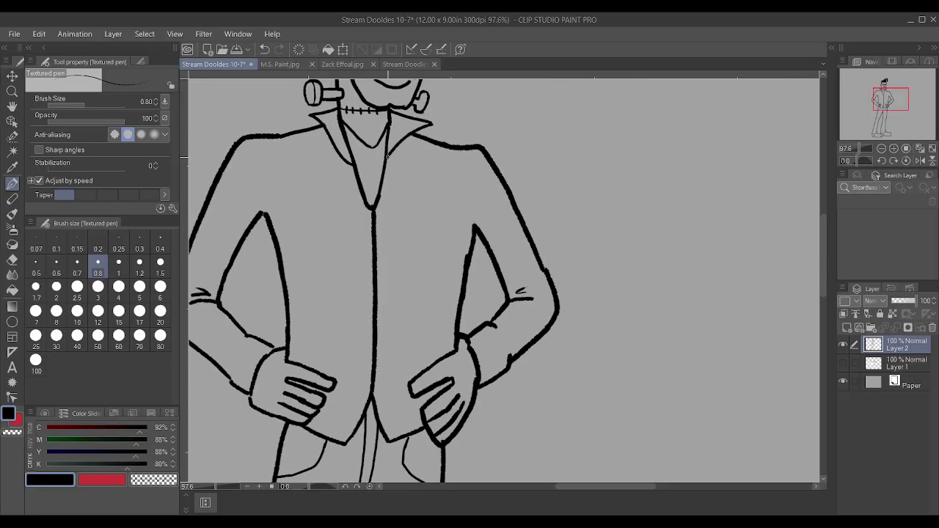
{"action": "mouse_move", "coordinate": [409, 166]}
{"action": "left_mouse_down"}
{"action": "mouse_move", "coordinate": [394, 242]}
{"action": "mouse_move", "coordinate": [383, 316]}
{"action": "mouse_move", "coordinate": [323, 199]}
{"action": "mouse_move", "coordinate": [338, 175]}
{"action": "left_mouse_up"}
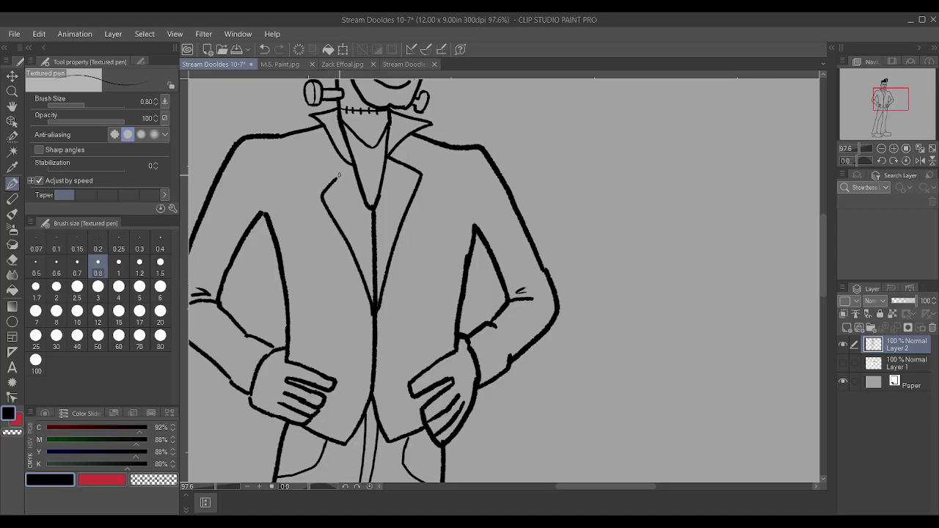
{"action": "scroll", "coordinate": [360, 167], "scroll_direction": "up", "scroll_amount": 2}
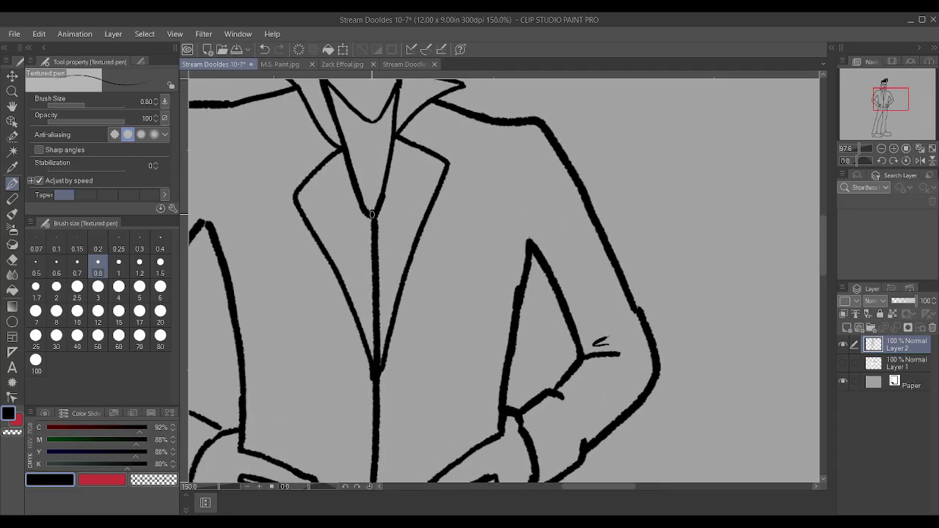
{"action": "left_click_drag", "start_coordinate": [374, 229], "coordinate": [385, 177]}
{"action": "scroll", "coordinate": [379, 169], "scroll_direction": "up", "scroll_amount": 1}
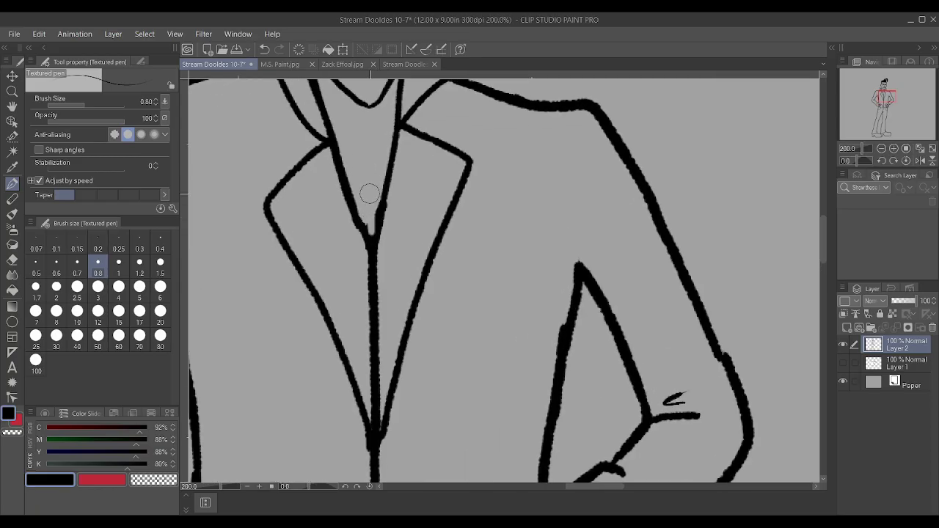
{"action": "key", "text": "ctrl+z"}
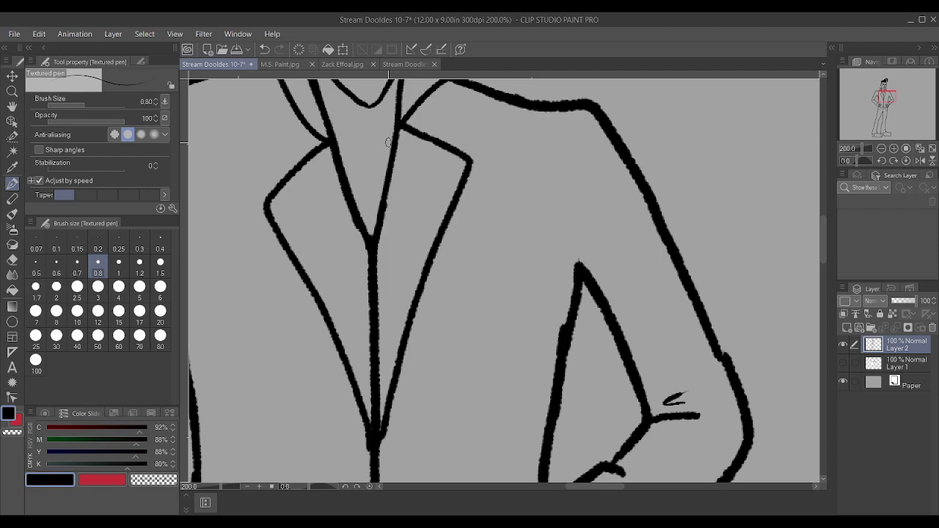
Draw a narrow slanted pocket welt above each hand on the front of the jacket.
{"action": "scroll", "coordinate": [388, 141], "scroll_direction": "down", "scroll_amount": 3}
{"action": "scroll", "coordinate": [346, 416], "scroll_direction": "up", "scroll_amount": 4}
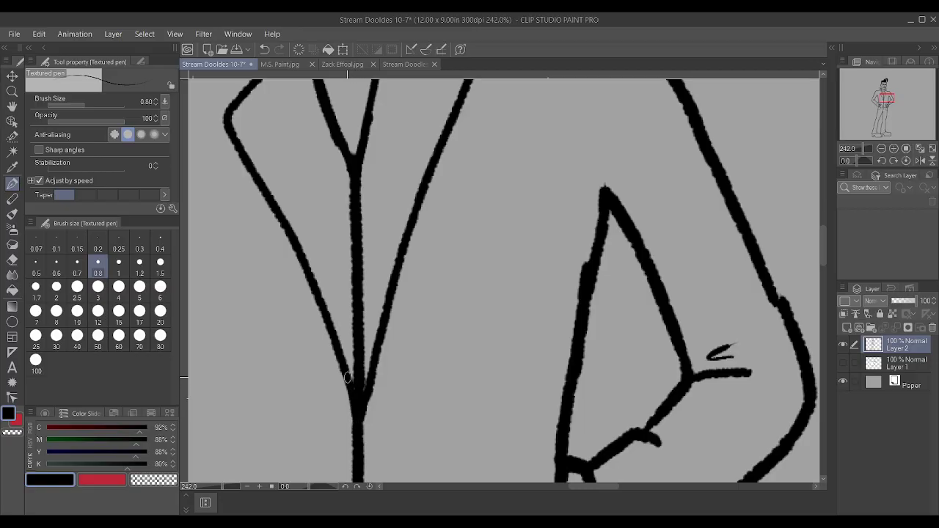
{"action": "scroll", "coordinate": [353, 400], "scroll_direction": "down", "scroll_amount": 5}
{"action": "scroll", "coordinate": [316, 353], "scroll_direction": "down", "scroll_amount": 1}
{"action": "scroll", "coordinate": [317, 352], "scroll_direction": "up", "scroll_amount": 5}
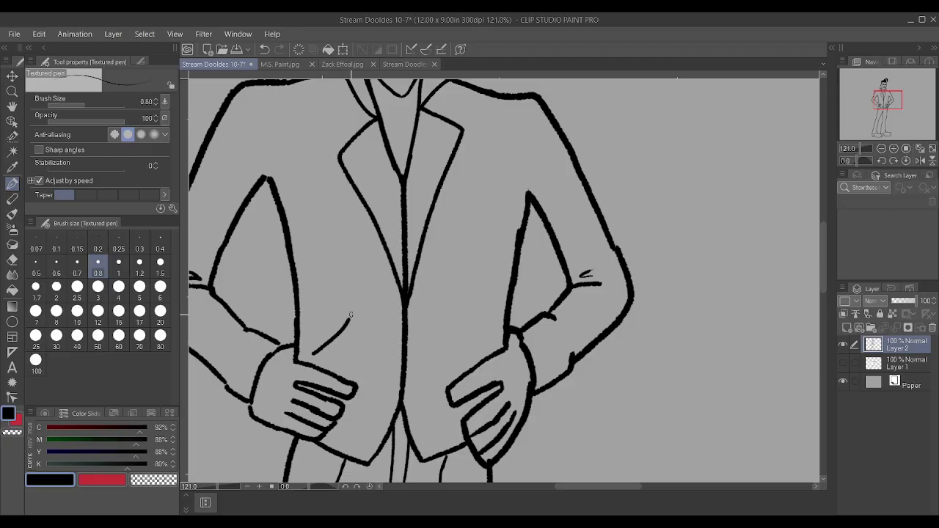
{"action": "left_click_drag", "start_coordinate": [321, 359], "coordinate": [359, 324]}
{"action": "mouse_move", "coordinate": [471, 317]}
{"action": "left_mouse_down"}
{"action": "mouse_move", "coordinate": [484, 349]}
{"action": "mouse_move", "coordinate": [475, 360]}
{"action": "left_mouse_up"}
{"action": "scroll", "coordinate": [477, 358], "scroll_direction": "down", "scroll_amount": 5}
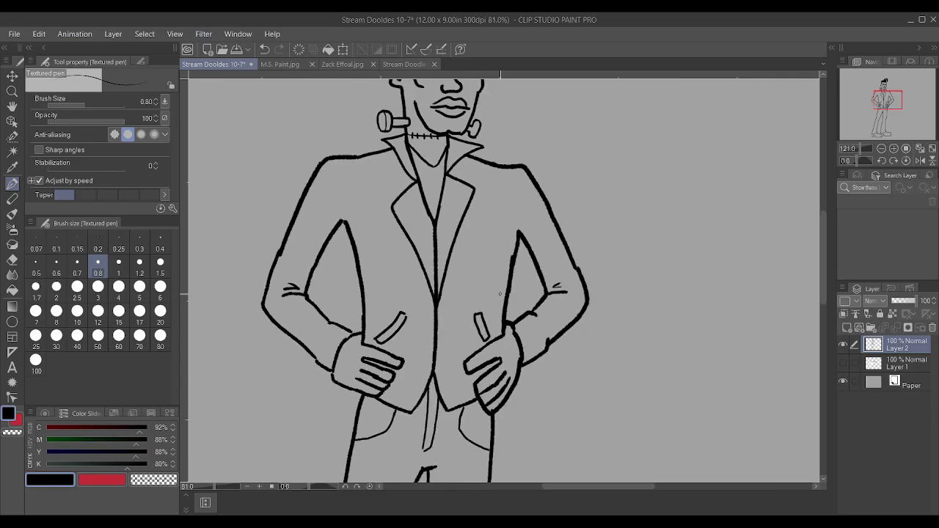
Lock the Layer 2 line art and create a new layer directly beneath it, with the Auto select tool active.
{"action": "scroll", "coordinate": [498, 292], "scroll_direction": "down", "scroll_amount": 5}
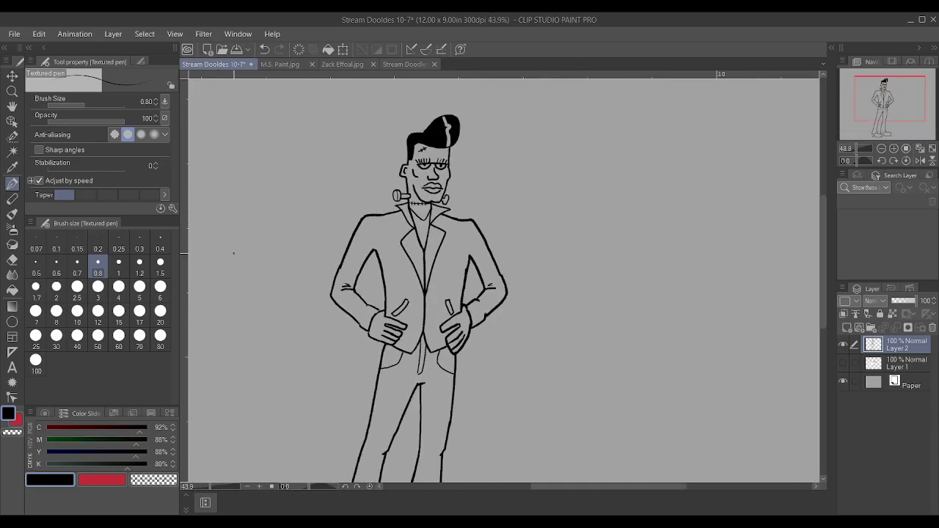
{"action": "scroll", "coordinate": [282, 272], "scroll_direction": "up", "scroll_amount": 1}
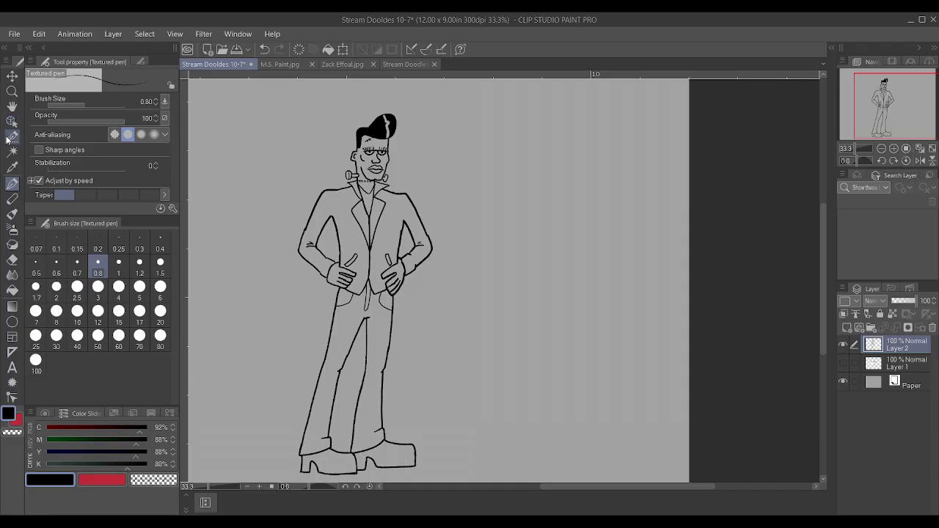
{"action": "left_click", "coordinate": [10, 152]}
{"action": "left_click", "coordinate": [879, 314]}
{"action": "left_click", "coordinate": [847, 328]}
{"action": "left_click_drag", "start_coordinate": [890, 347], "coordinate": [899, 373]}
{"action": "left_click", "coordinate": [393, 454]}
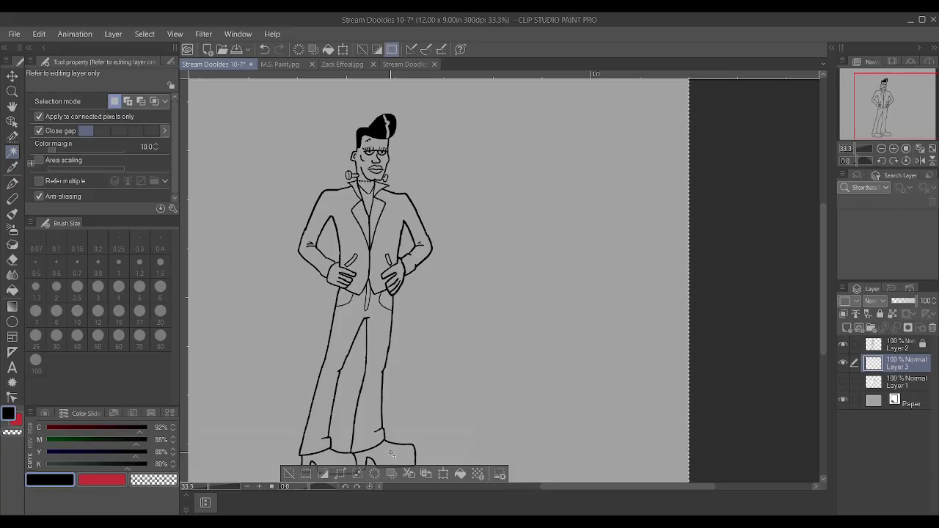
{"action": "key", "text": "ctrl+d"}
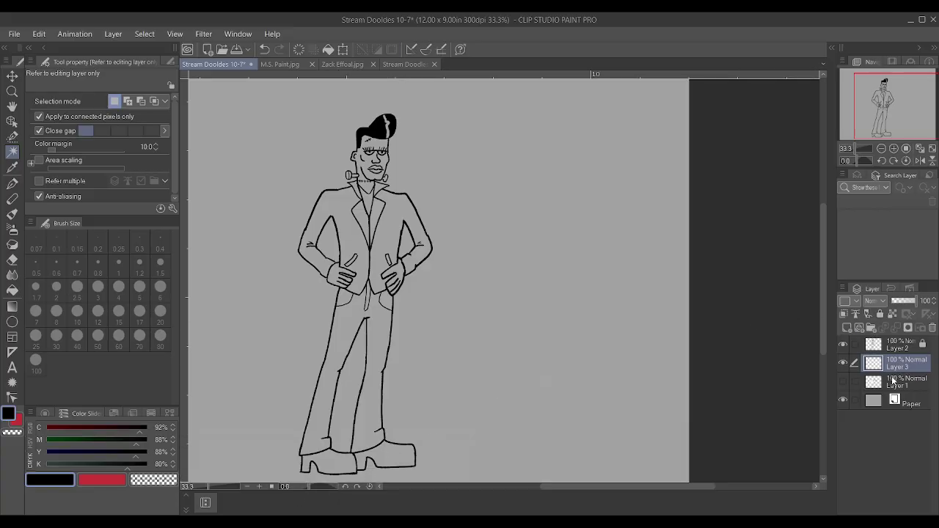
Select the insides of both shoes and both jacket halves with their sleeves from the Layer 2 line art.
{"action": "left_click", "coordinate": [884, 348]}
{"action": "left_click", "coordinate": [401, 456]}
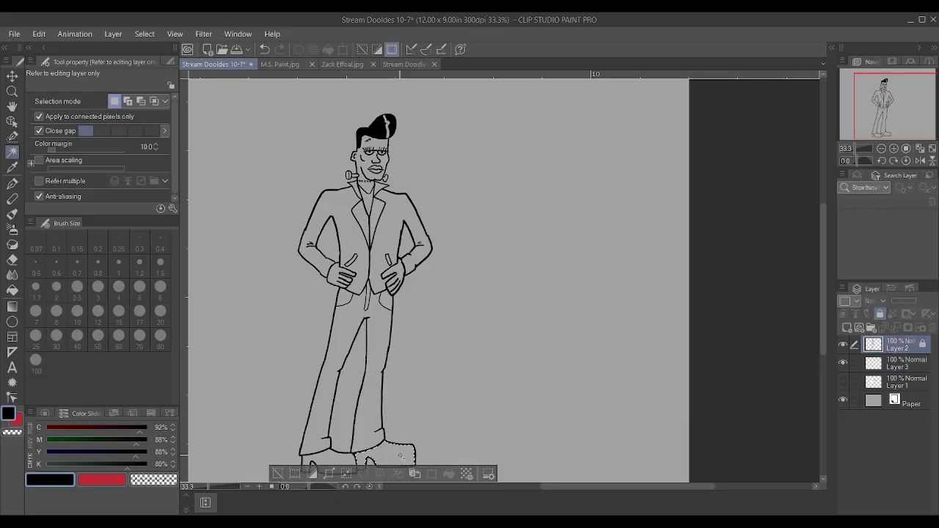
{"action": "left_click", "coordinate": [334, 457], "text": "shift"}
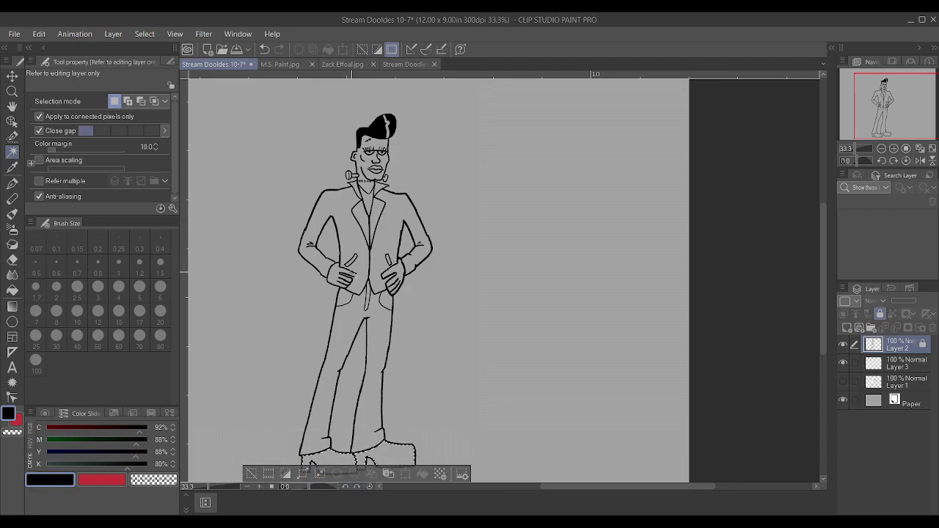
{"action": "left_click", "coordinate": [396, 224], "text": "shift"}
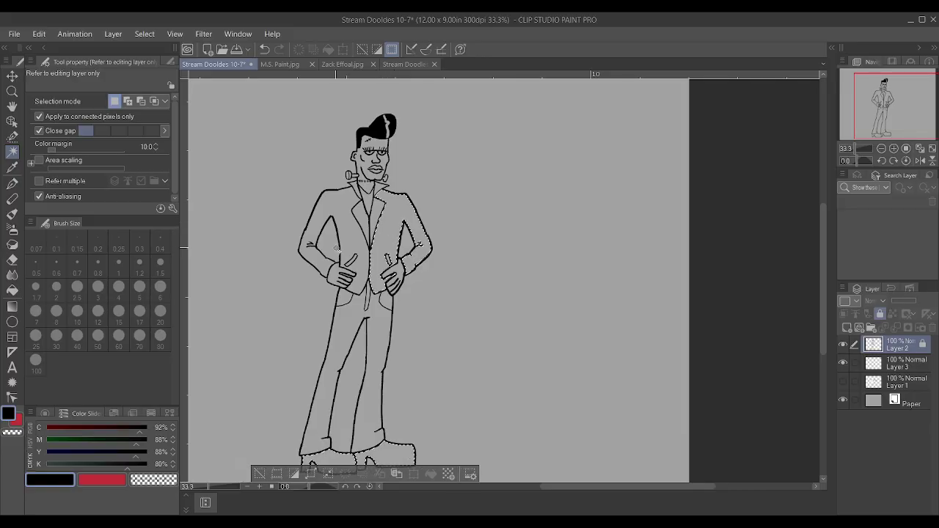
{"action": "left_click", "coordinate": [363, 215], "text": "shift"}
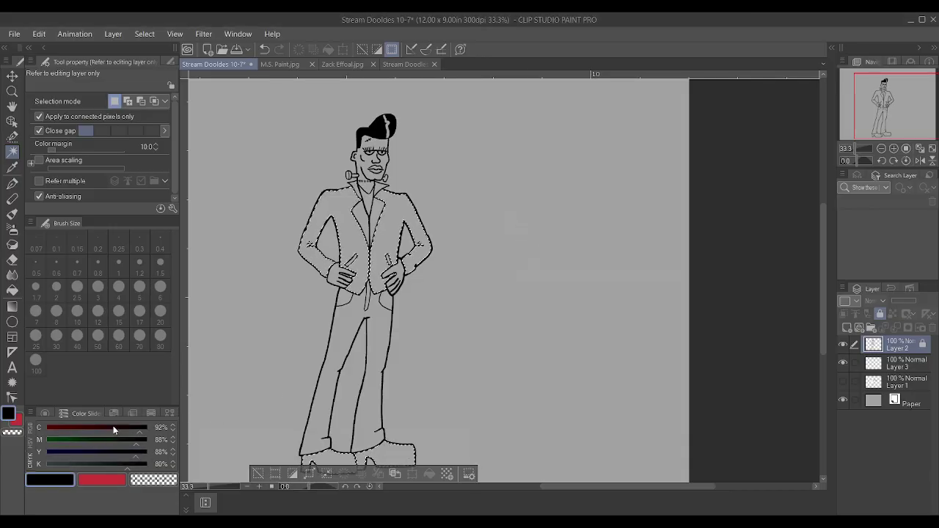
Mix a purple drawing colour of 80% cyan, 100% magenta, 7% yellow and 0% black.
{"action": "left_click_drag", "start_coordinate": [114, 439], "coordinate": [47, 439]}
{"action": "left_click_drag", "start_coordinate": [132, 464], "coordinate": [45, 464]}
{"action": "left_click_drag", "start_coordinate": [129, 428], "coordinate": [112, 452]}
{"action": "left_click_drag", "start_coordinate": [52, 454], "coordinate": [53, 454]}
{"action": "left_click_drag", "start_coordinate": [137, 439], "coordinate": [122, 428]}
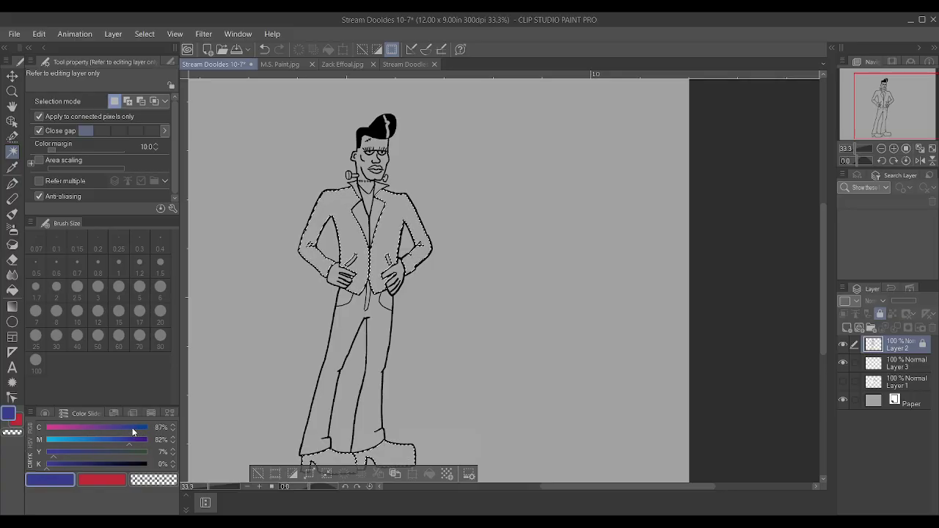
{"action": "mouse_move", "coordinate": [139, 439]}
{"action": "left_mouse_down"}
{"action": "mouse_move", "coordinate": [155, 443]}
{"action": "mouse_move", "coordinate": [126, 430]}
{"action": "left_mouse_up"}
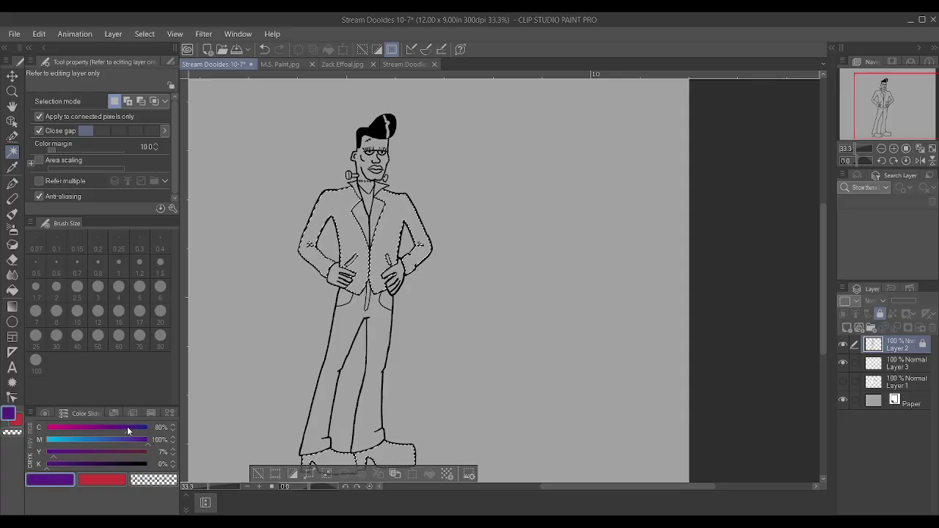
On Layer 3, paint the selected shoes purple with the Textured pen at size 80.
{"action": "left_click", "coordinate": [925, 369]}
{"action": "key", "text": "p"}
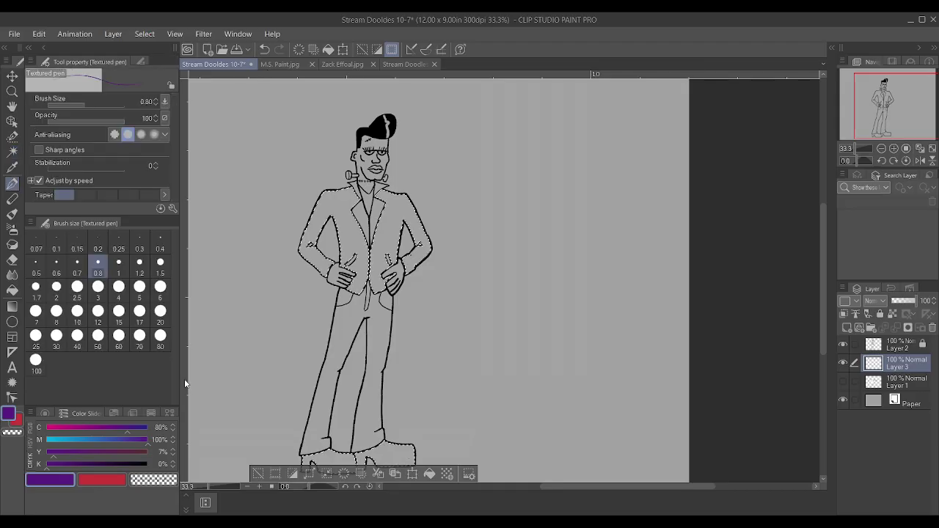
{"action": "key", "text": "bracketright"}
{"action": "key", "text": "bracketright"}
{"action": "key", "text": "bracketright"}
{"action": "key", "text": "bracketright"}
{"action": "key", "text": "bracketright"}
{"action": "key", "text": "bracketright"}
{"action": "key", "text": "bracketright"}
{"action": "key", "text": "bracketright"}
{"action": "key", "text": "bracketright"}
{"action": "key", "text": "bracketright"}
{"action": "key", "text": "bracketright"}
{"action": "key", "text": "bracketright"}
{"action": "key", "text": "bracketright"}
{"action": "key", "text": "bracketright"}
{"action": "key", "text": "bracketright"}
{"action": "key", "text": "bracketright"}
{"action": "key", "text": "bracketright"}
{"action": "key", "text": "bracketright"}
{"action": "key", "text": "bracketright"}
{"action": "key", "text": "bracketright"}
{"action": "left_click_drag", "start_coordinate": [315, 455], "coordinate": [411, 451]}
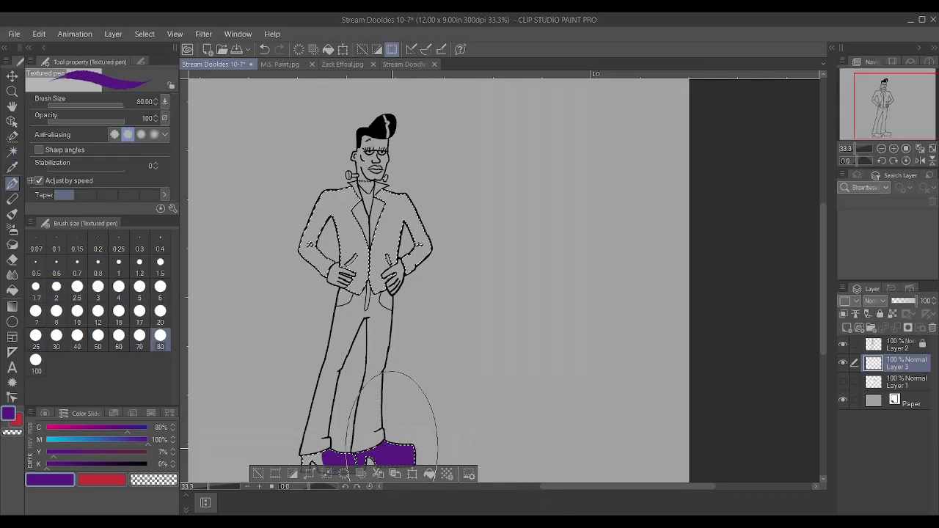
Darken the purple to 31% yellow and 28% black and paint the selected shoes and jacket with it.
{"action": "left_click", "coordinate": [75, 464]}
{"action": "left_click", "coordinate": [78, 451]}
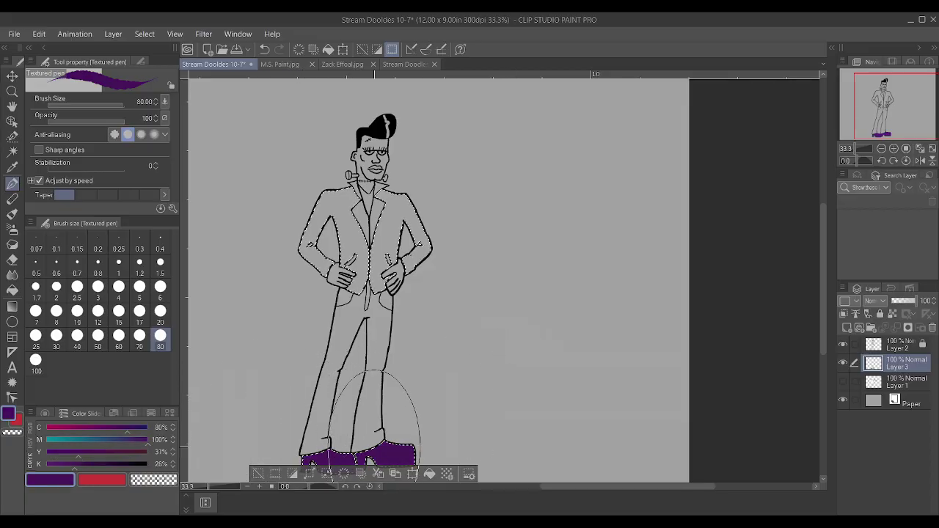
{"action": "mouse_move", "coordinate": [344, 323]}
{"action": "left_mouse_down"}
{"action": "mouse_move", "coordinate": [396, 293]}
{"action": "mouse_move", "coordinate": [258, 258]}
{"action": "left_mouse_up"}
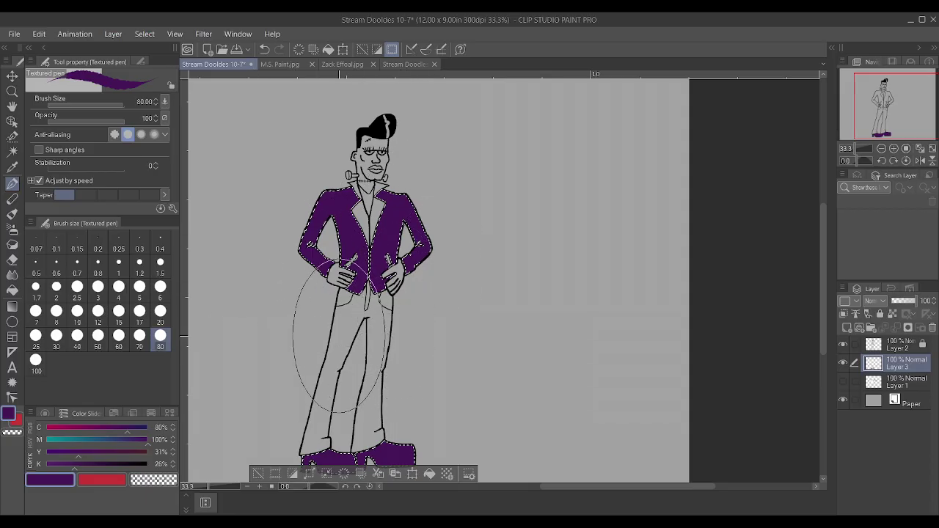
{"action": "key", "text": "ctrl+d"}
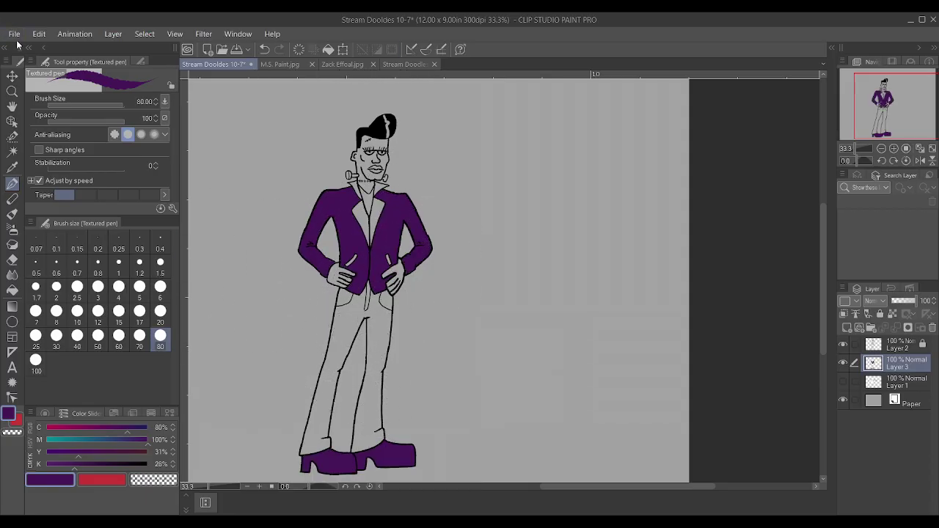
{"action": "left_click", "coordinate": [14, 154]}
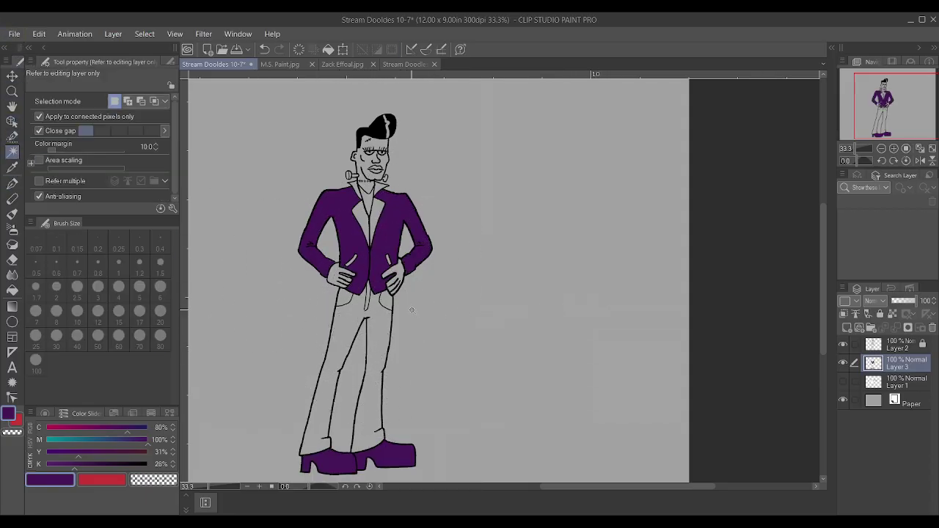
{"action": "key", "text": "ctrl+z"}
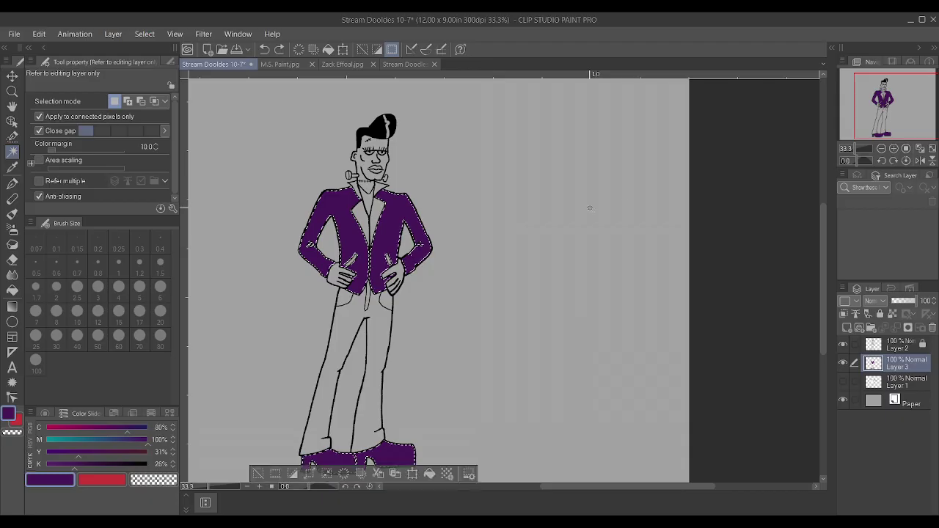
Lighten the purple to 15% black, repaint the selected jacket and shoes with the Textured pen, and clear the selection.
{"action": "left_click", "coordinate": [172, 468]}
{"action": "left_click", "coordinate": [172, 467]}
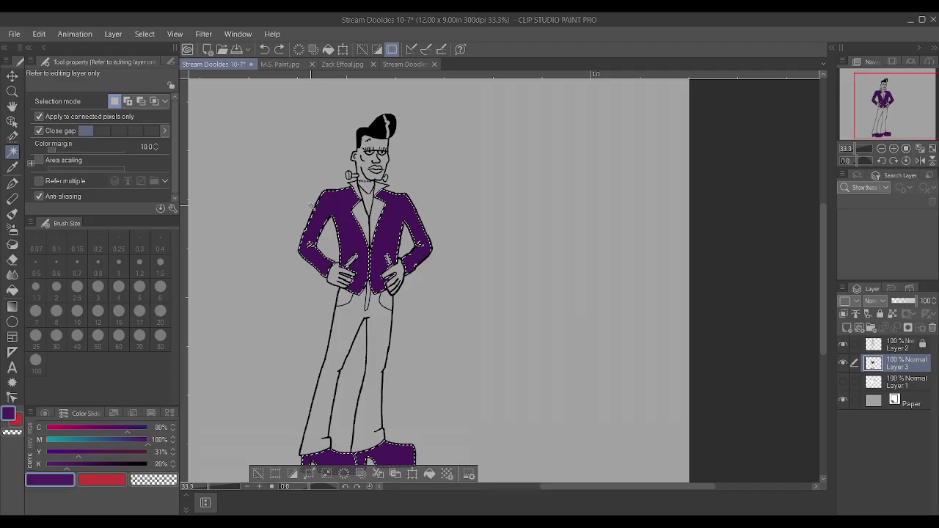
{"action": "key", "text": "p"}
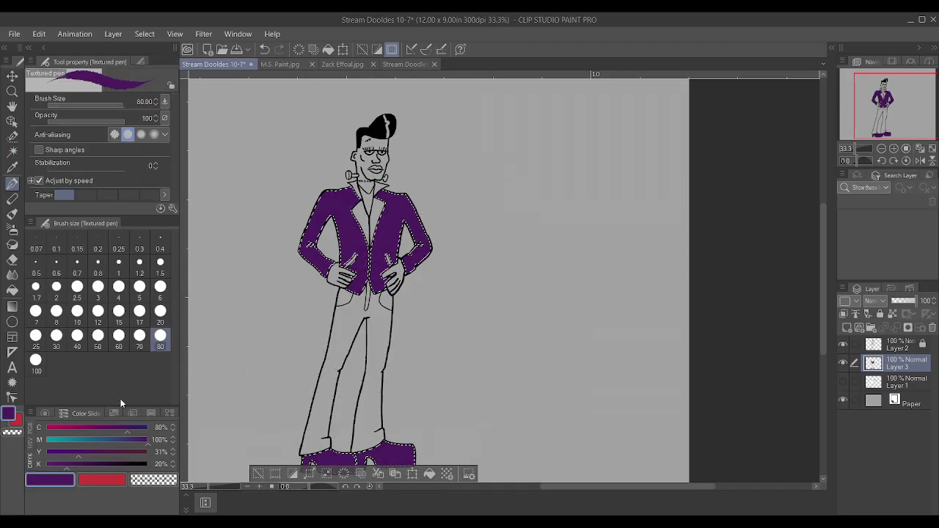
{"action": "left_click", "coordinate": [173, 467]}
{"action": "left_click", "coordinate": [173, 467]}
{"action": "left_click", "coordinate": [172, 467]}
{"action": "left_click", "coordinate": [172, 467]}
{"action": "left_click", "coordinate": [172, 467]}
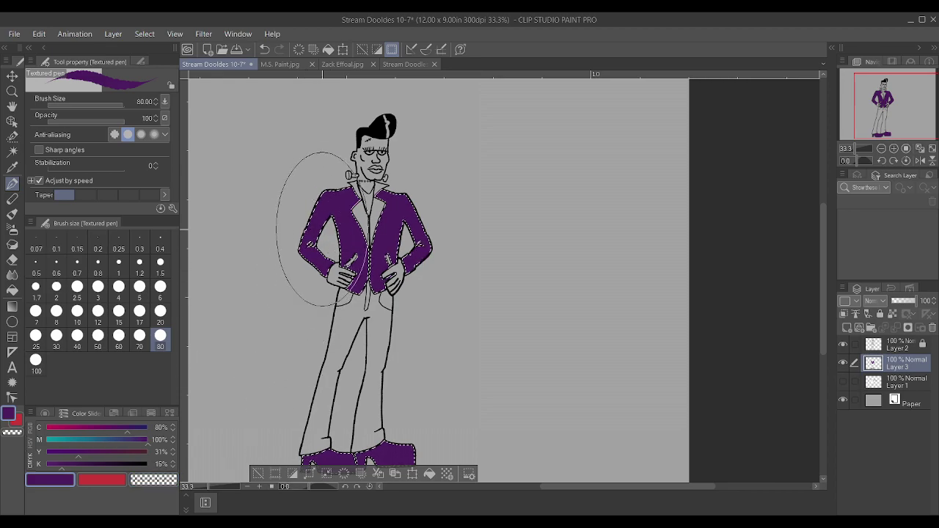
{"action": "left_click", "coordinate": [473, 468]}
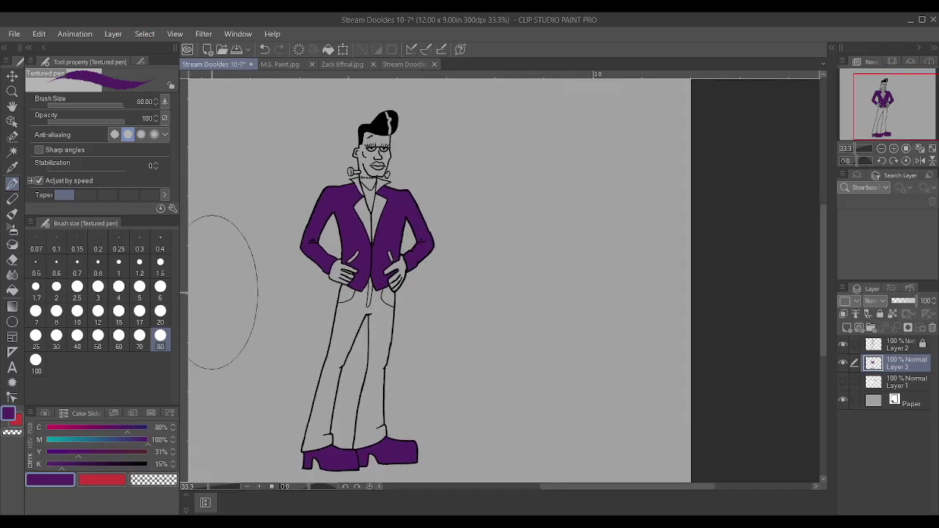
Reduce the Textured pen's brush size to 0.8.
{"action": "scroll", "coordinate": [376, 196], "scroll_direction": "up", "scroll_amount": 5}
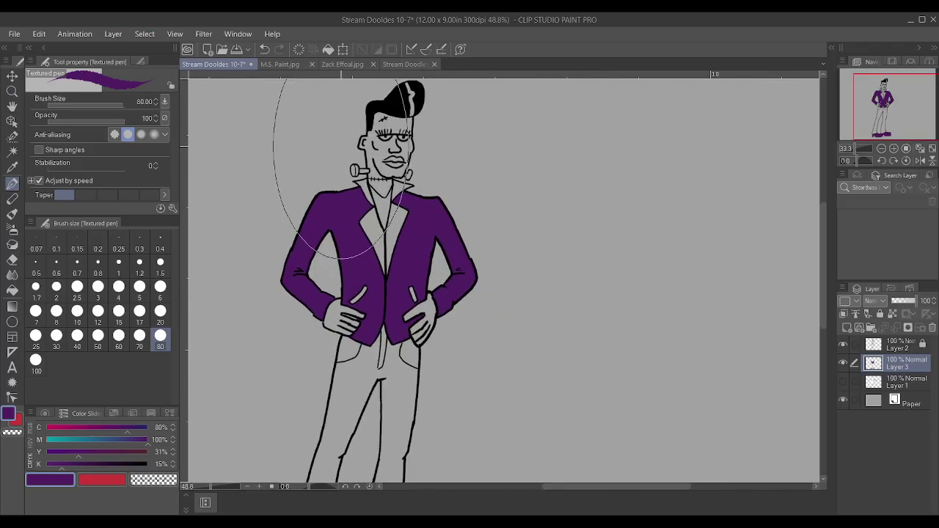
{"action": "key", "text": "bracketleft"}
{"action": "key", "text": "bracketleft"}
{"action": "key", "text": "bracketleft"}
{"action": "key", "text": "bracketleft"}
{"action": "key", "text": "bracketleft"}
{"action": "key", "text": "bracketleft"}
{"action": "key", "text": "bracketleft"}
{"action": "key", "text": "bracketleft"}
{"action": "key", "text": "bracketleft"}
{"action": "key", "text": "bracketleft"}
{"action": "key", "text": "bracketleft"}
{"action": "key", "text": "bracketleft"}
{"action": "key", "text": "bracketleft"}
{"action": "key", "text": "bracketleft"}
{"action": "key", "text": "bracketleft"}
{"action": "key", "text": "bracketleft"}
{"action": "key", "text": "bracketleft"}
{"action": "key", "text": "bracketleft"}
{"action": "key", "text": "bracketleft"}
{"action": "key", "text": "bracketleft"}
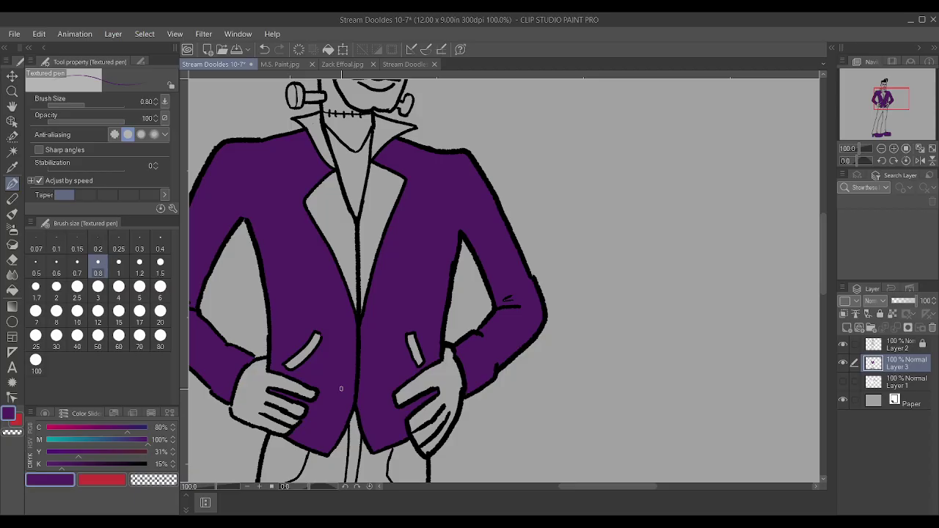
Select the insides of both hands, the neck and the face including the lips from the Layer 2 line art.
{"action": "left_click", "coordinate": [12, 152]}
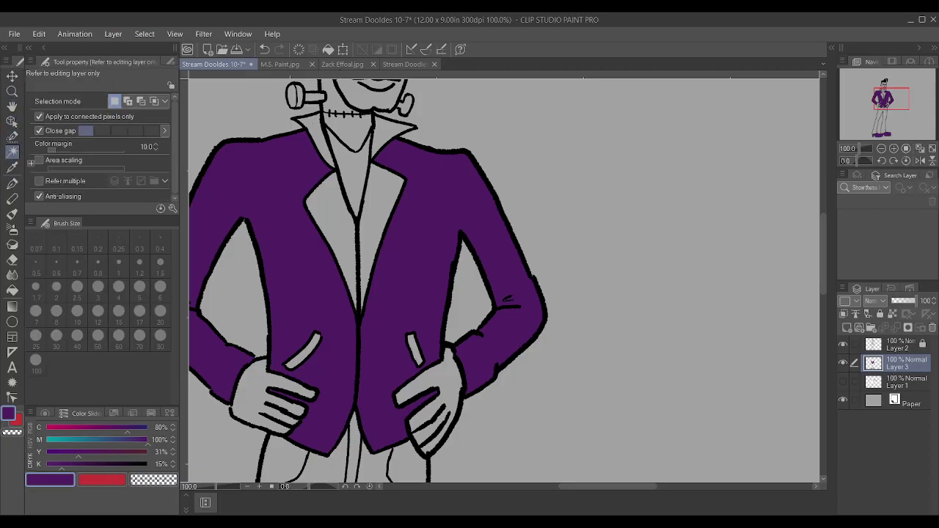
{"action": "left_click", "coordinate": [907, 345]}
{"action": "left_click", "coordinate": [431, 399]}
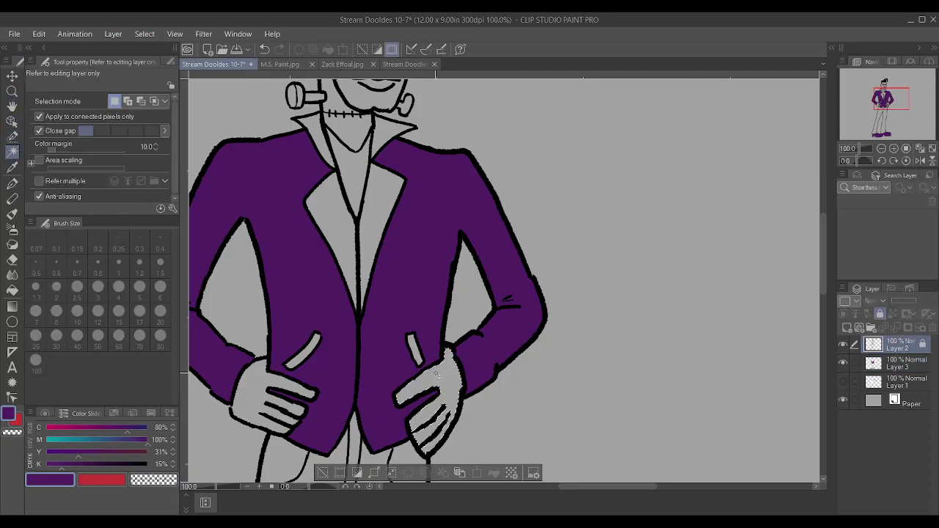
{"action": "left_click", "coordinate": [272, 399], "text": "shift"}
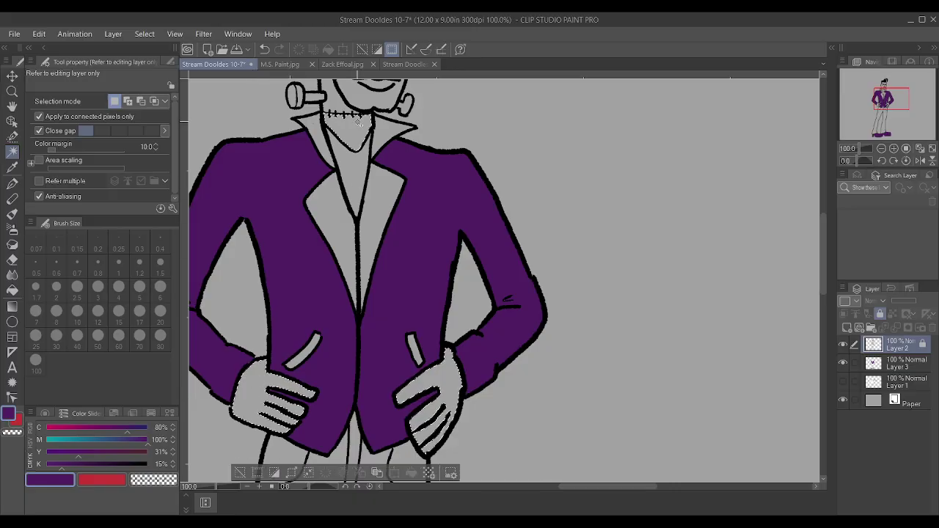
{"action": "scroll", "coordinate": [361, 98], "scroll_direction": "down", "scroll_amount": 5}
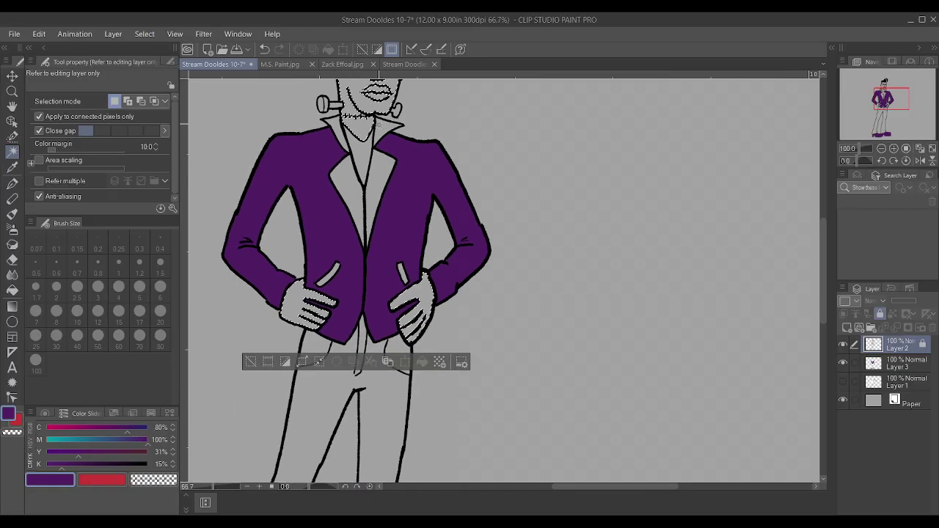
{"action": "scroll", "coordinate": [395, 230], "scroll_direction": "up", "scroll_amount": 1}
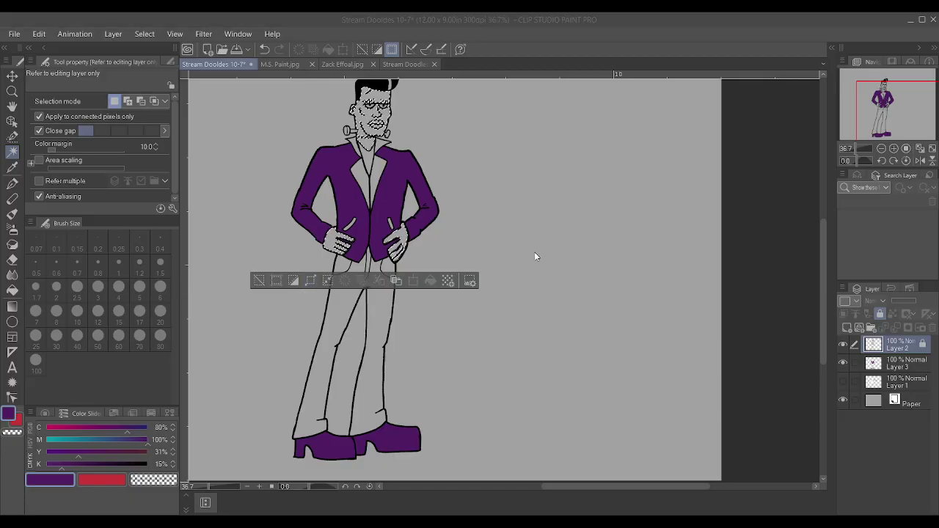
Make Layer 3 active and mix a green of 80% cyan, 11% magenta, 93% yellow and 21% black.
{"action": "left_click", "coordinate": [902, 364]}
{"action": "left_click", "coordinate": [45, 452]}
{"action": "left_click", "coordinate": [45, 463]}
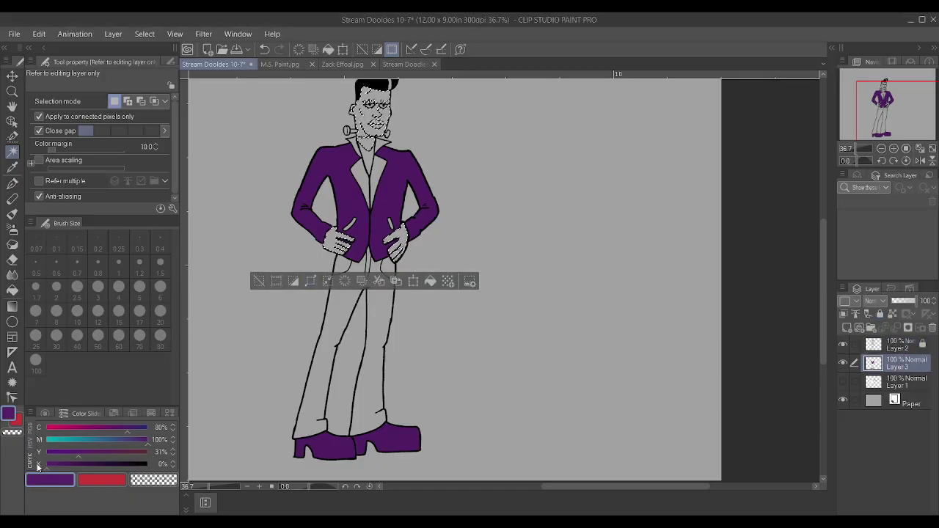
{"action": "left_click", "coordinate": [45, 439]}
{"action": "left_click", "coordinate": [126, 452]}
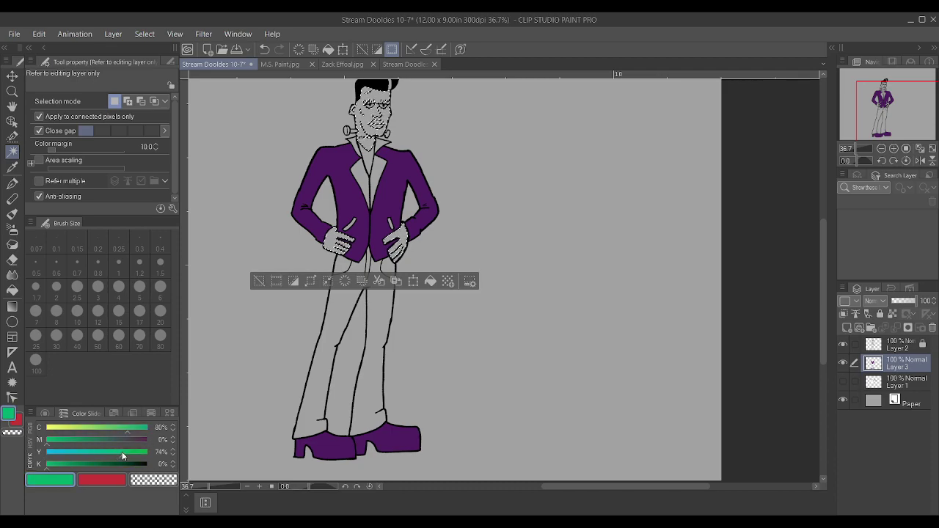
{"action": "left_click", "coordinate": [68, 463]}
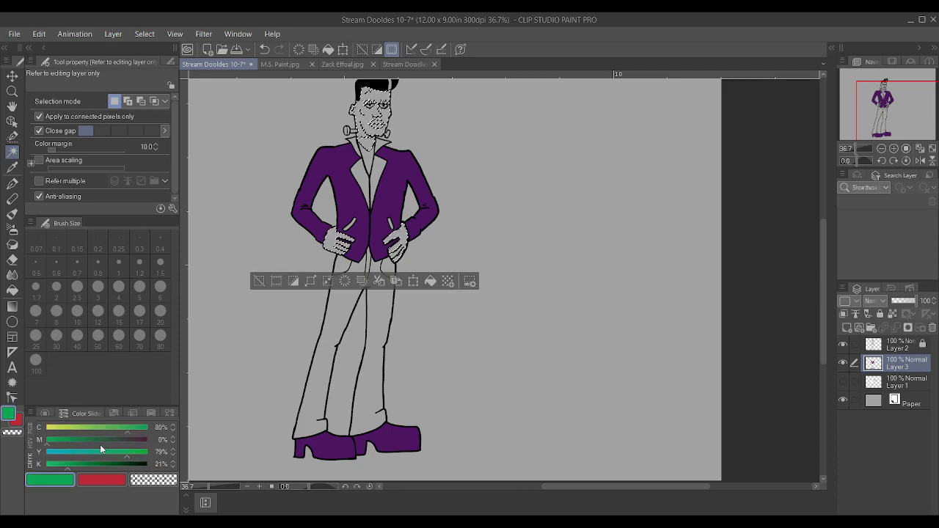
{"action": "left_click", "coordinate": [139, 452]}
{"action": "left_click", "coordinate": [62, 440]}
{"action": "left_click", "coordinate": [58, 439]}
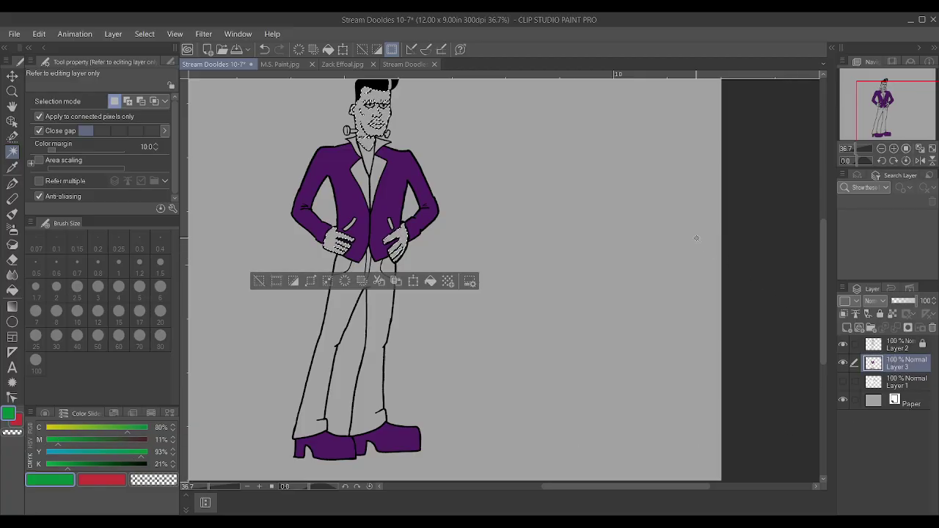
Paint the selected face, neck and both hands green with the Textured pen at size 50.
{"action": "key", "text": "p"}
{"action": "key", "text": "bracketright"}
{"action": "key", "text": "bracketright"}
{"action": "key", "text": "bracketright"}
{"action": "key", "text": "bracketright"}
{"action": "key", "text": "bracketright"}
{"action": "key", "text": "bracketright"}
{"action": "key", "text": "bracketright"}
{"action": "key", "text": "bracketright"}
{"action": "key", "text": "bracketright"}
{"action": "key", "text": "bracketright"}
{"action": "key", "text": "bracketright"}
{"action": "key", "text": "bracketright"}
{"action": "key", "text": "bracketright"}
{"action": "key", "text": "bracketright"}
{"action": "key", "text": "bracketright"}
{"action": "key", "text": "bracketright"}
{"action": "key", "text": "bracketright"}
{"action": "key", "text": "bracketright"}
{"action": "key", "text": "bracketright"}
{"action": "key", "text": "bracketright"}
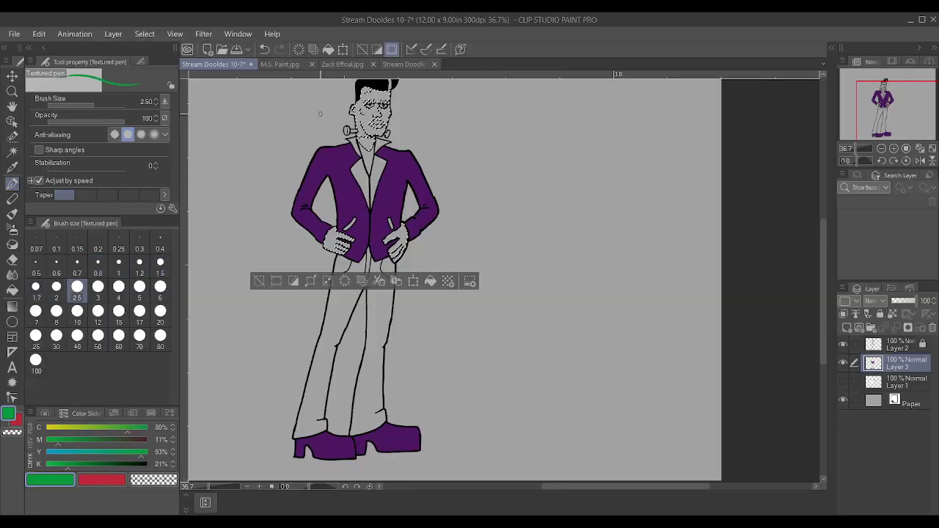
{"action": "left_click_drag", "start_coordinate": [345, 110], "coordinate": [381, 117]}
{"action": "left_click_drag", "start_coordinate": [334, 238], "coordinate": [400, 240]}
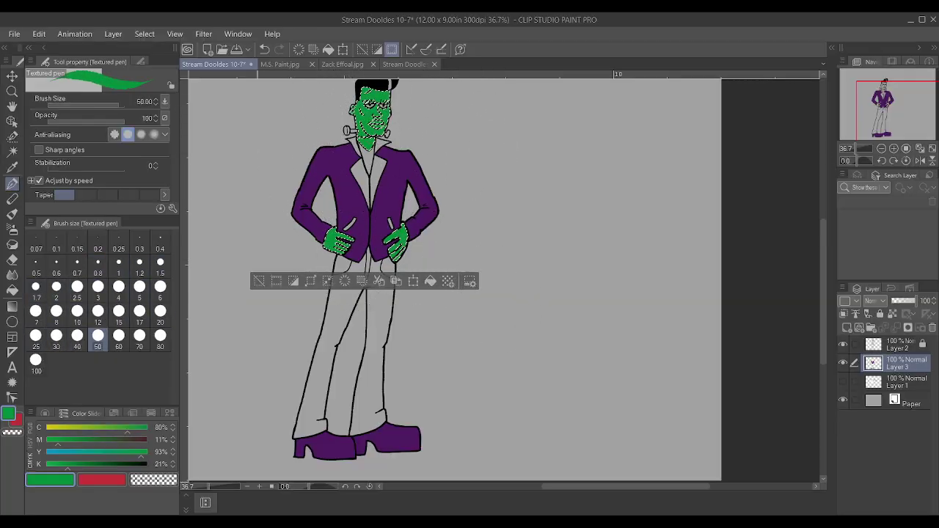
Darken the green drawing colour to 61% black.
{"action": "scroll", "coordinate": [301, 216], "scroll_direction": "down", "scroll_amount": 2}
{"action": "scroll", "coordinate": [302, 217], "scroll_direction": "up", "scroll_amount": 6}
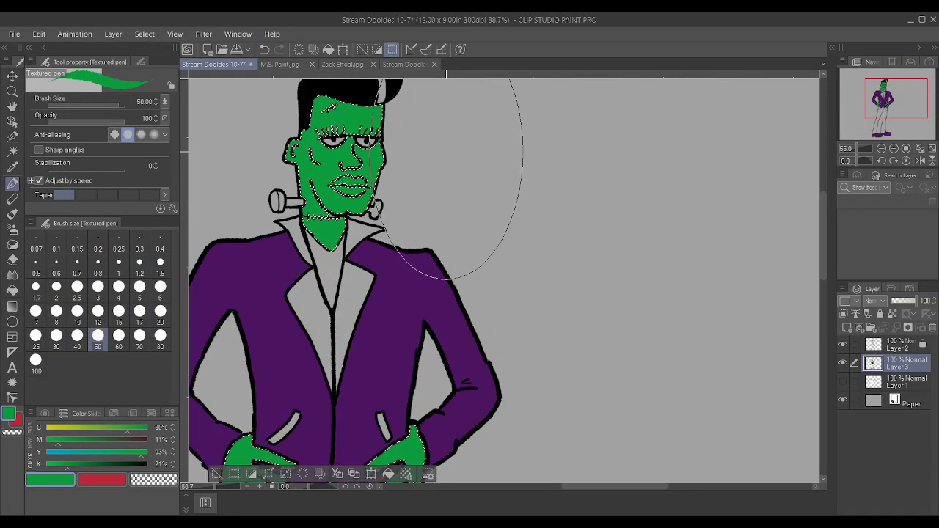
{"action": "left_click_drag", "start_coordinate": [67, 463], "coordinate": [109, 465]}
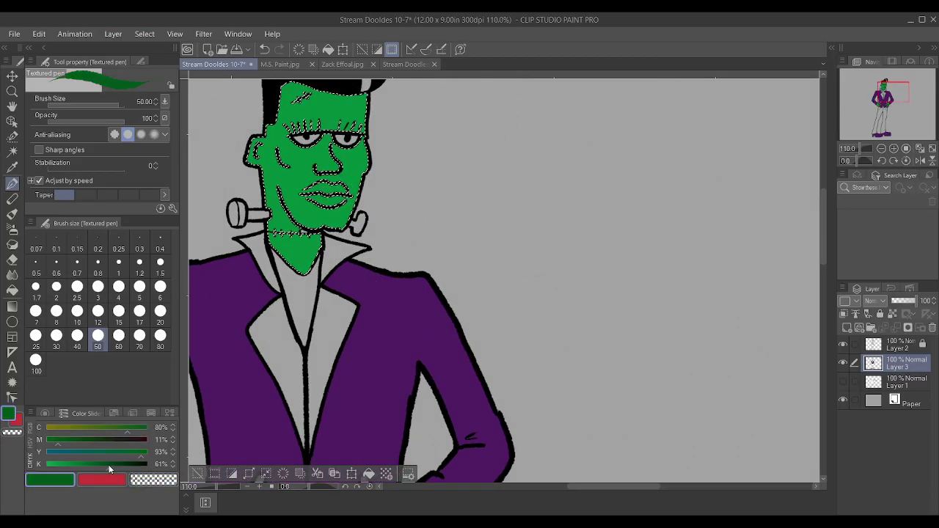
{"action": "scroll", "coordinate": [319, 257], "scroll_direction": "up", "scroll_amount": 2}
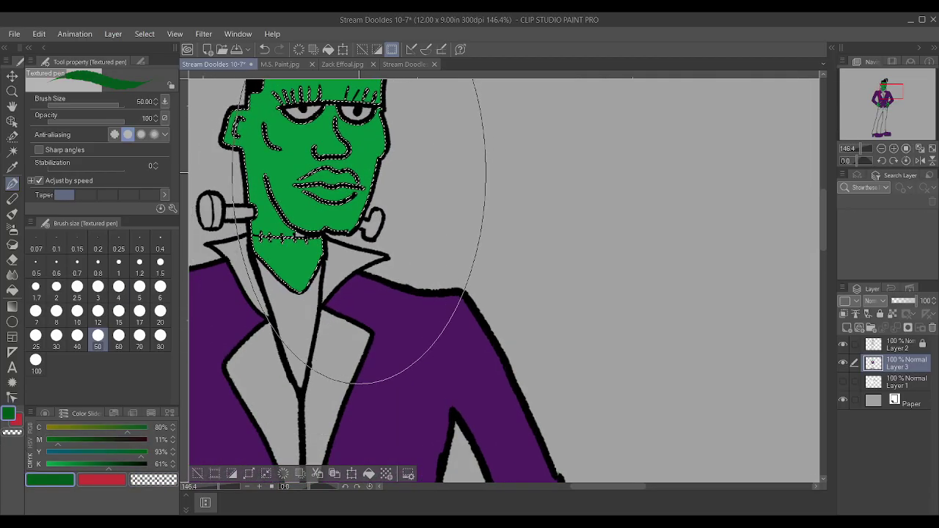
Mix a pink drawing colour of 63% magenta with cyan, yellow and black at 0%.
{"action": "key", "text": "bracketleft"}
{"action": "left_click_drag", "start_coordinate": [93, 462], "coordinate": [33, 463]}
{"action": "mouse_move", "coordinate": [140, 451]}
{"action": "left_mouse_down"}
{"action": "mouse_move", "coordinate": [33, 451]}
{"action": "mouse_move", "coordinate": [33, 439]}
{"action": "left_mouse_up"}
{"action": "mouse_move", "coordinate": [128, 427]}
{"action": "left_mouse_down"}
{"action": "mouse_move", "coordinate": [31, 435]}
{"action": "mouse_move", "coordinate": [110, 440]}
{"action": "left_mouse_up"}
Paint the lips pink with a much smaller Textured pen, then clear the selection.
{"action": "key", "text": "p"}
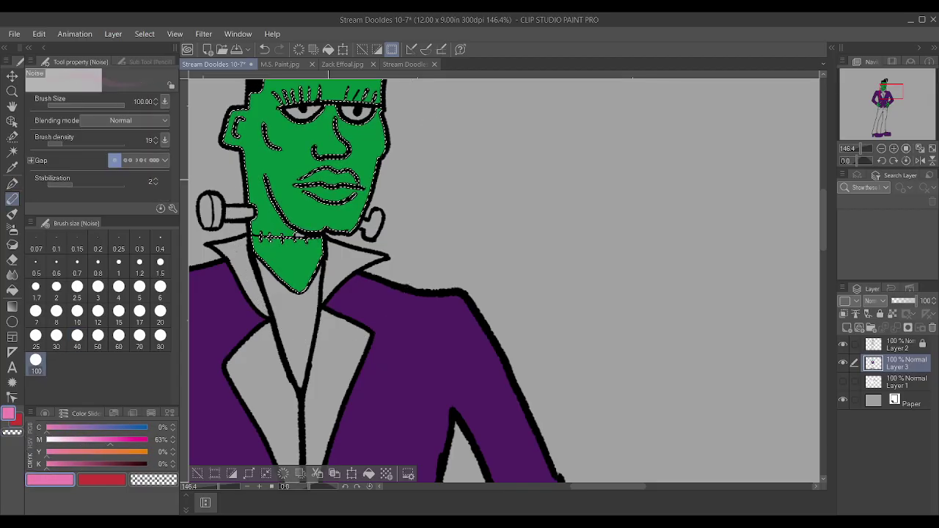
{"action": "key", "text": "p"}
{"action": "key", "text": "bracketleft"}
{"action": "key", "text": "bracketleft"}
{"action": "key", "text": "bracketleft"}
{"action": "key", "text": "bracketleft"}
{"action": "key", "text": "bracketleft"}
{"action": "key", "text": "bracketleft"}
{"action": "key", "text": "bracketleft"}
{"action": "key", "text": "bracketleft"}
{"action": "key", "text": "bracketleft"}
{"action": "key", "text": "bracketleft"}
{"action": "key", "text": "bracketleft"}
{"action": "key", "text": "bracketleft"}
{"action": "key", "text": "bracketleft"}
{"action": "key", "text": "bracketleft"}
{"action": "key", "text": "bracketleft"}
{"action": "key", "text": "bracketleft"}
{"action": "key", "text": "bracketleft"}
{"action": "key", "text": "bracketleft"}
{"action": "key", "text": "bracketleft"}
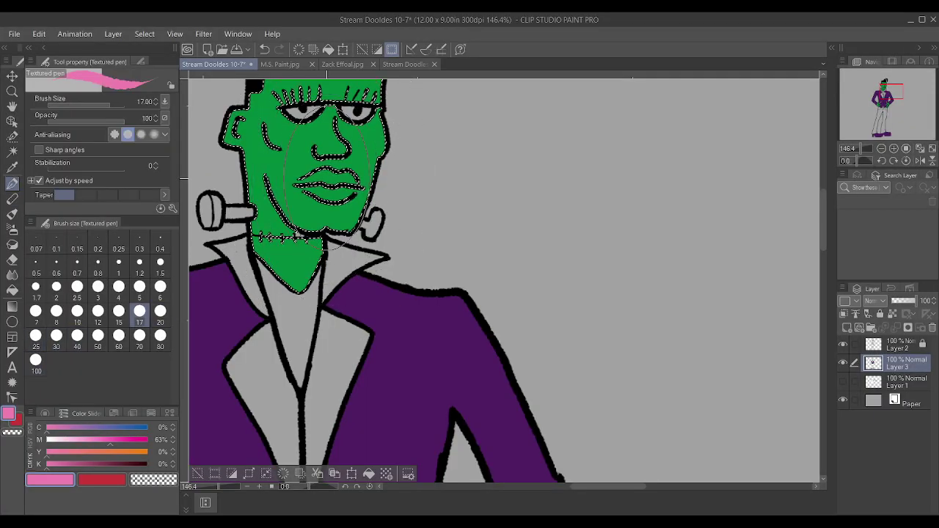
{"action": "left_click_drag", "start_coordinate": [312, 178], "coordinate": [341, 178]}
{"action": "key", "text": "bracketright"}
{"action": "key", "text": "bracketright"}
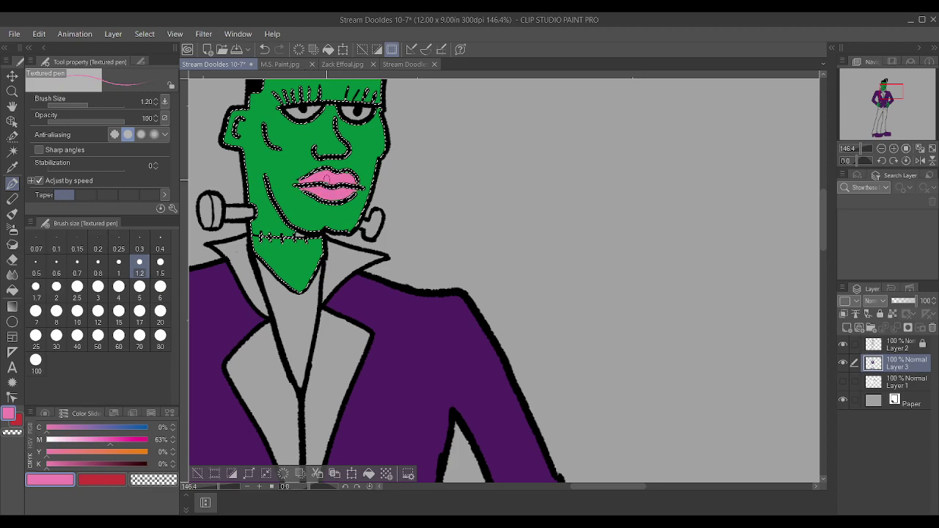
{"action": "key", "text": "ctrl+alt+0"}
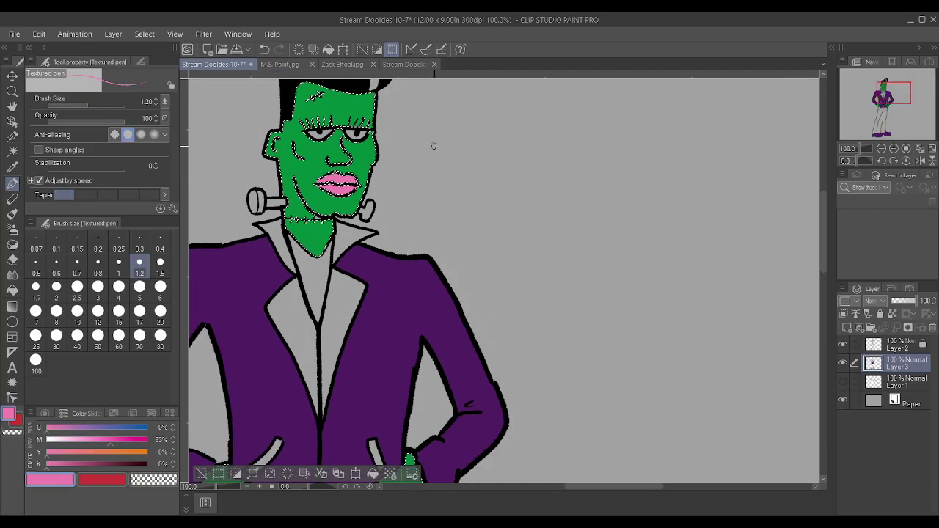
{"action": "key", "text": "ctrl+d"}
{"action": "scroll", "coordinate": [584, 171], "scroll_direction": "down", "scroll_amount": 2}
{"action": "scroll", "coordinate": [524, 151], "scroll_direction": "up", "scroll_amount": 5}
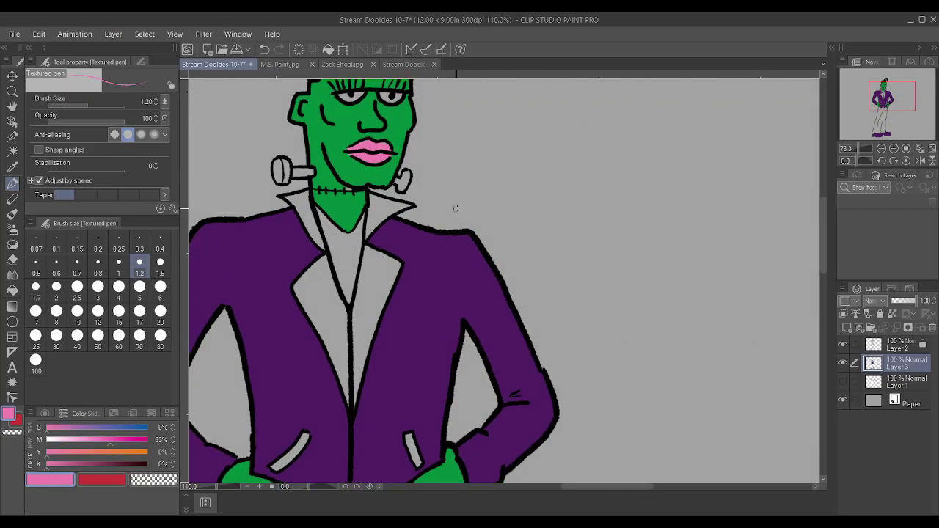
Sample the face's green as the drawing colour.
{"action": "scroll", "coordinate": [376, 146], "scroll_direction": "up", "scroll_amount": 1}
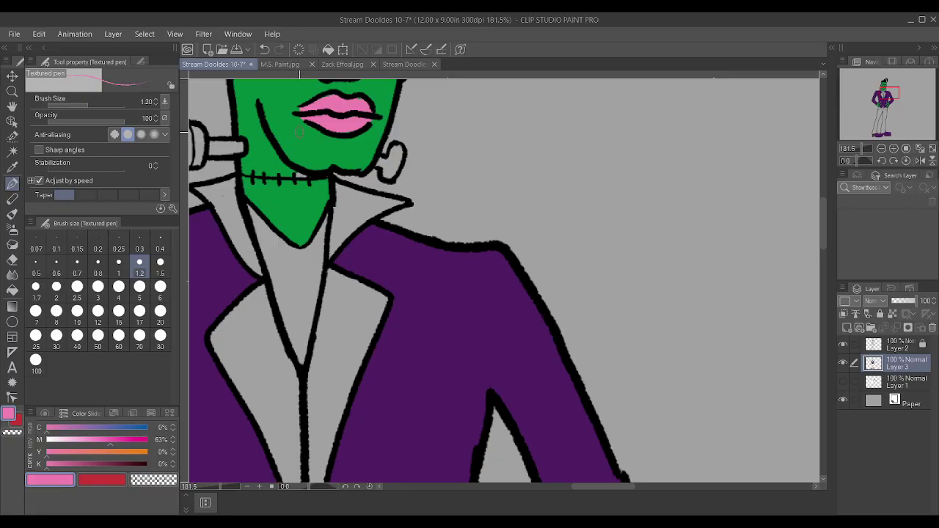
{"action": "left_click", "coordinate": [300, 145], "text": "alt"}
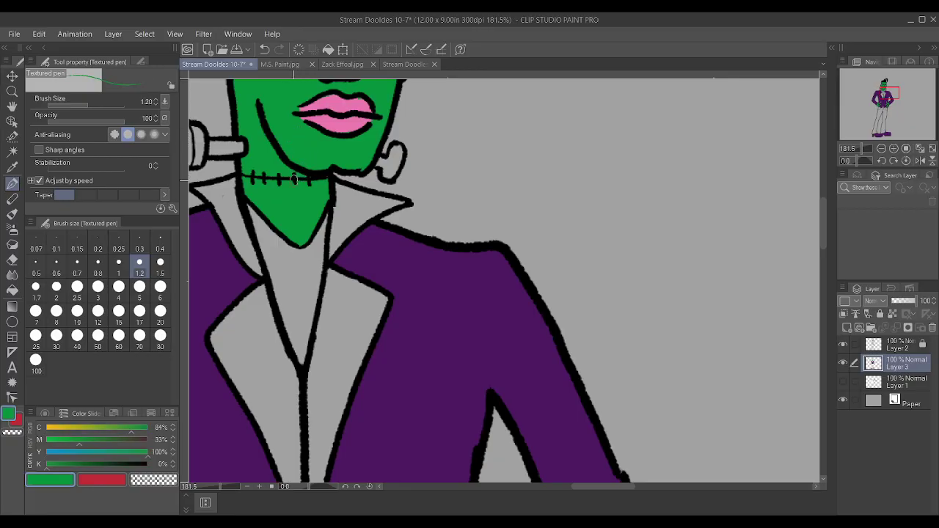
{"action": "scroll", "coordinate": [300, 176], "scroll_direction": "down", "scroll_amount": 8}
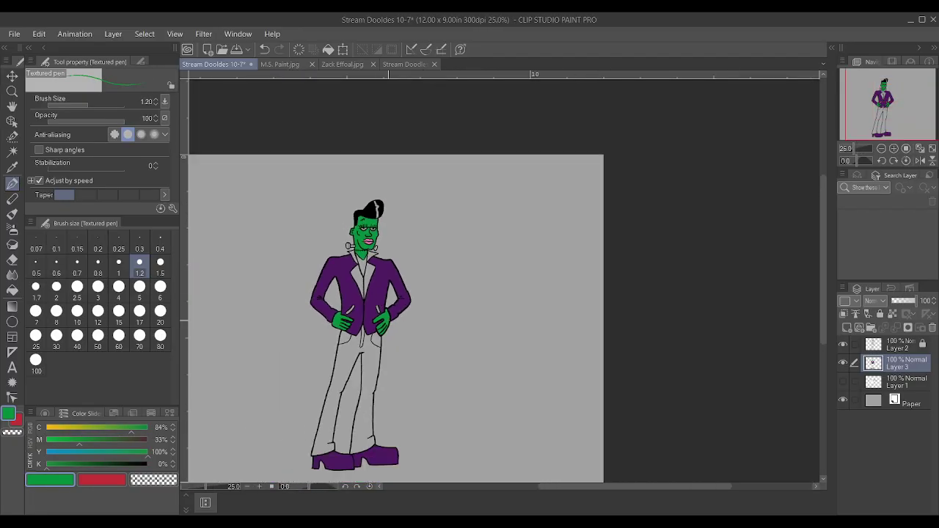
{"action": "scroll", "coordinate": [384, 363], "scroll_direction": "up", "scroll_amount": 2}
Auto-select the jacket's collar, lapels and both pocket slits from the line art on Layer 2.
{"action": "left_click", "coordinate": [12, 152]}
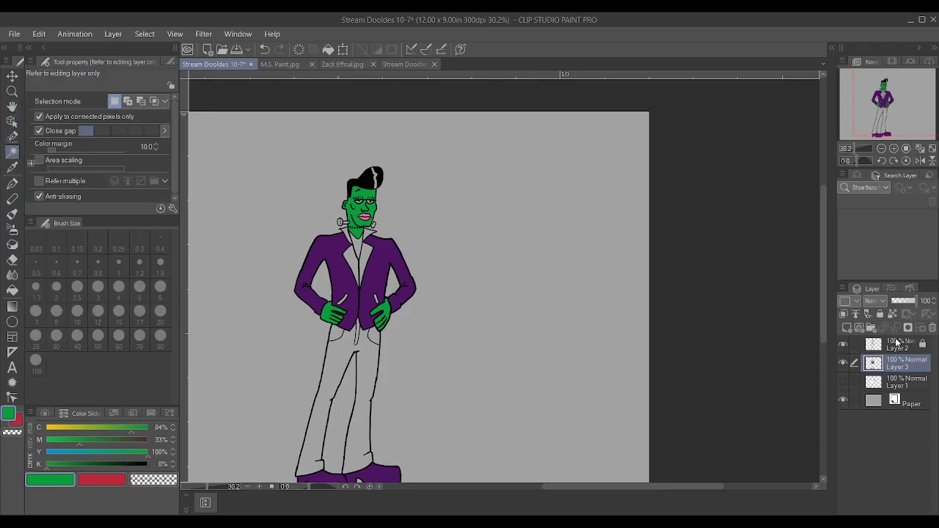
{"action": "left_click", "coordinate": [894, 348]}
{"action": "scroll", "coordinate": [374, 260], "scroll_direction": "up", "scroll_amount": 3}
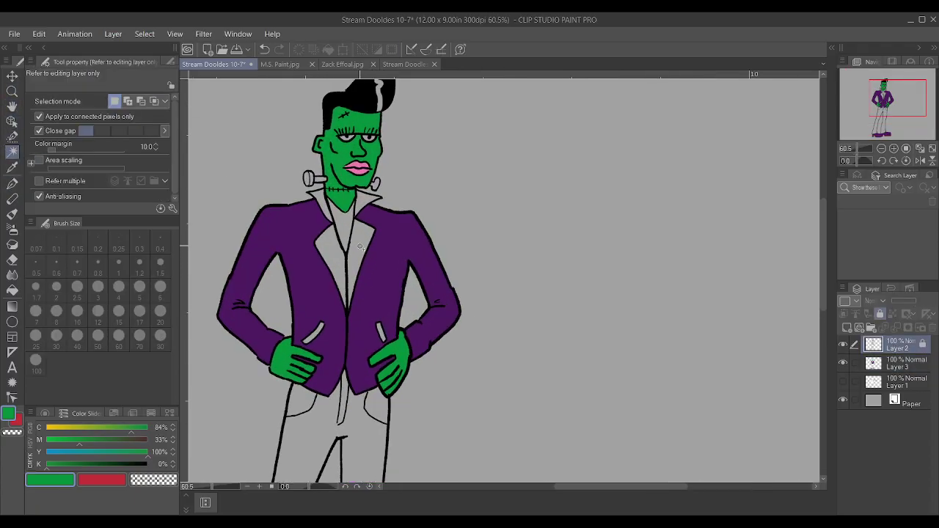
{"action": "left_click", "coordinate": [333, 254]}
{"action": "left_click", "coordinate": [333, 254], "text": "shift"}
{"action": "left_click", "coordinate": [370, 197], "text": "shift"}
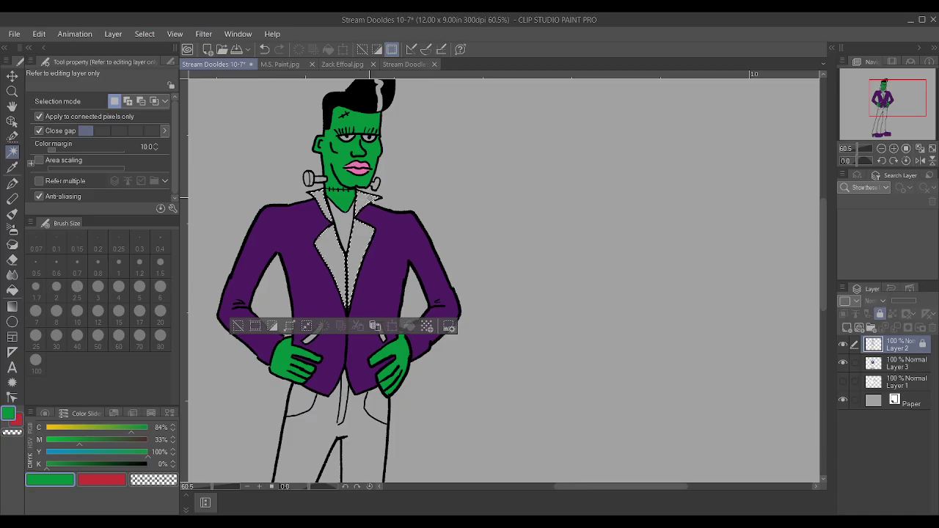
{"action": "left_click", "coordinate": [380, 334], "text": "shift"}
{"action": "left_click", "coordinate": [316, 335], "text": "shift"}
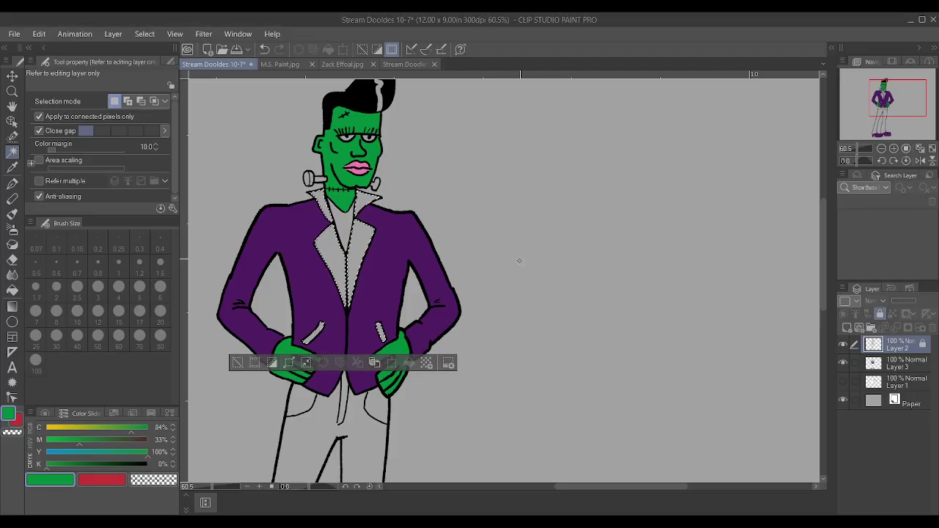
Sample the jacket's purple and adjust it to 71% cyan, 91% magenta, 44% yellow and 0% black.
{"action": "key", "text": "i"}
{"action": "left_click", "coordinate": [369, 240]}
{"action": "key", "text": "w"}
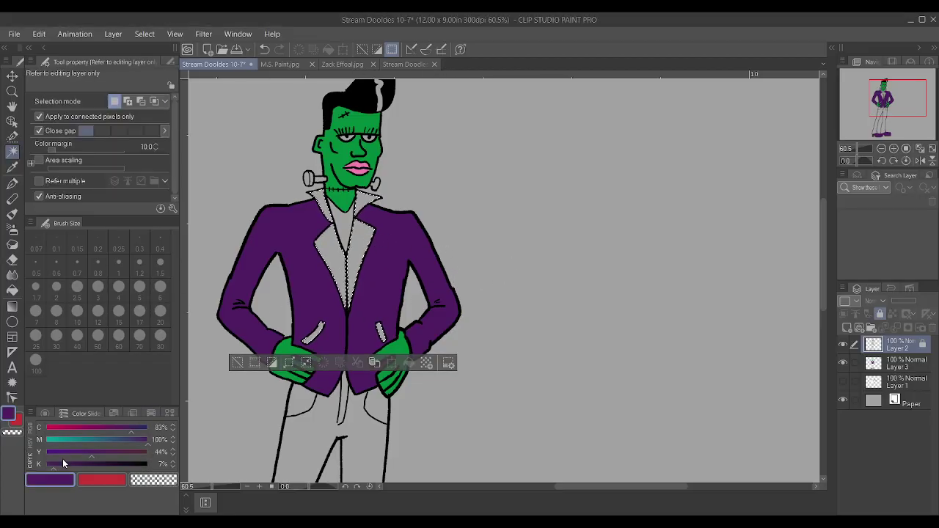
{"action": "left_click", "coordinate": [139, 440]}
{"action": "left_click_drag", "start_coordinate": [122, 429], "coordinate": [117, 428]}
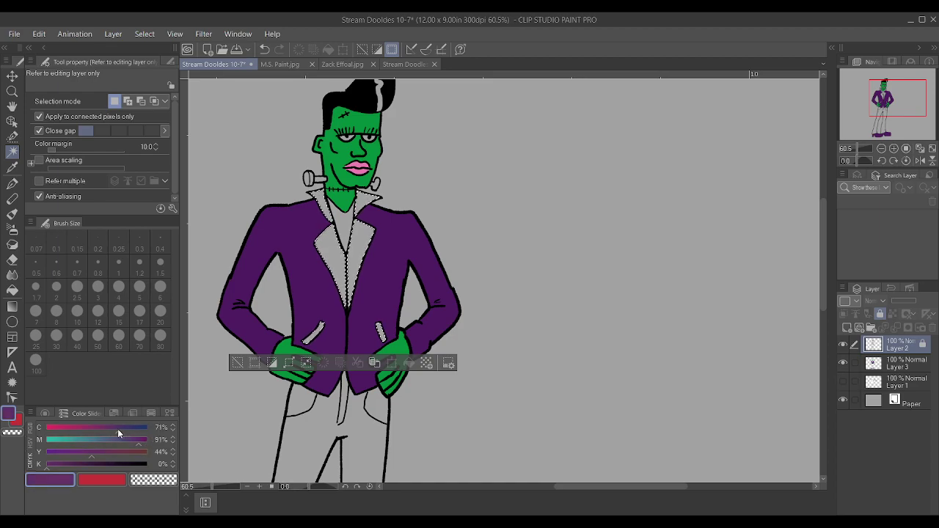
Paint the selected collar, lapels and pocket slits on Layer 3 with the Textured pen at size 100.
{"action": "left_click", "coordinate": [904, 369]}
{"action": "key", "text": "p"}
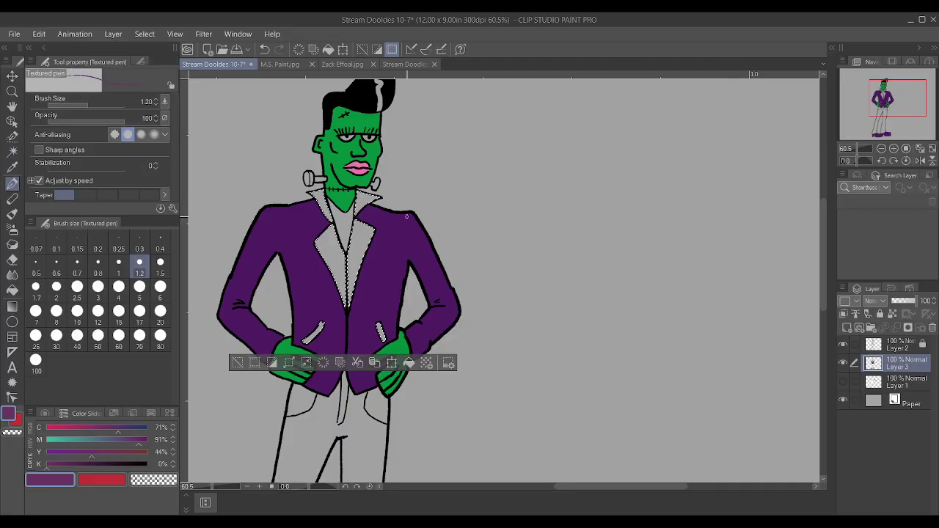
{"action": "left_click", "coordinate": [35, 359]}
{"action": "left_click_drag", "start_coordinate": [293, 247], "coordinate": [345, 249]}
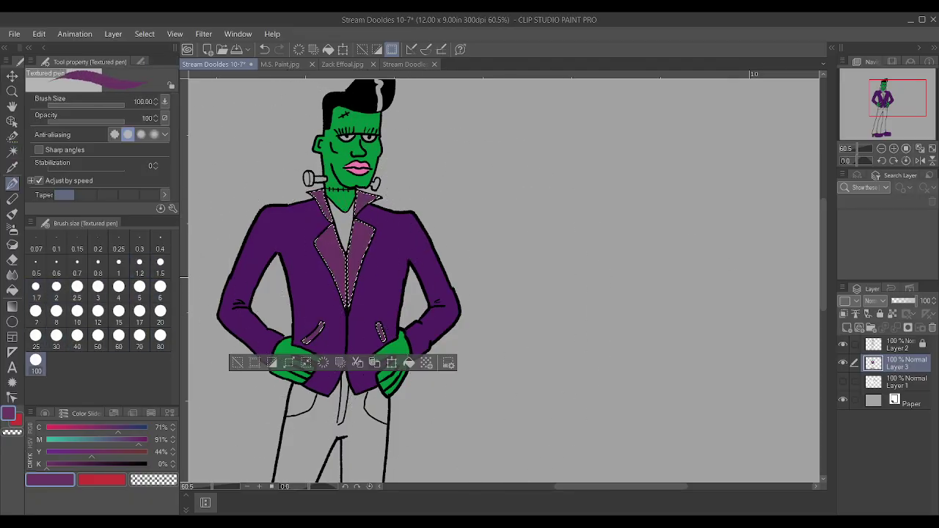
Reduce the drawing colour to 56% cyan, repaint the selected lapels, collar and pocket slits, and clear the selection.
{"action": "left_click", "coordinate": [103, 429]}
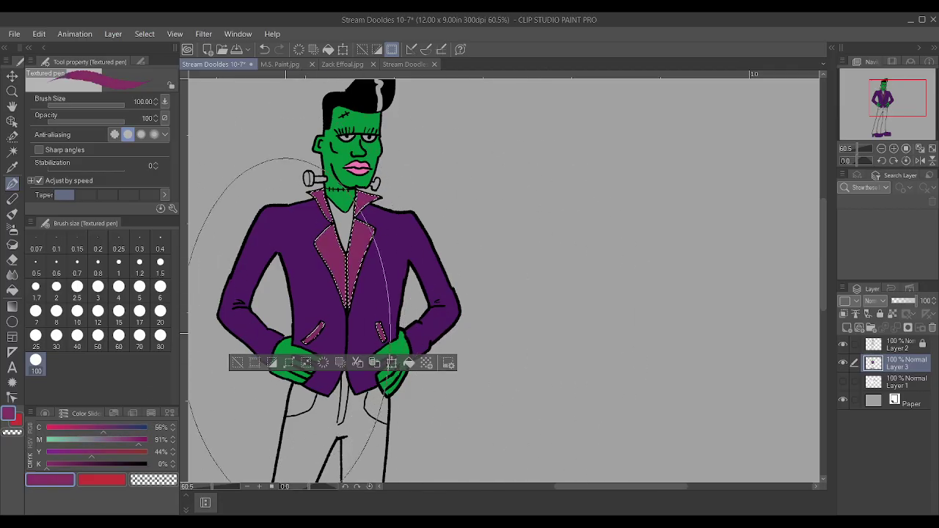
{"action": "key", "text": "ctrl+d"}
{"action": "scroll", "coordinate": [490, 233], "scroll_direction": "down", "scroll_amount": 2}
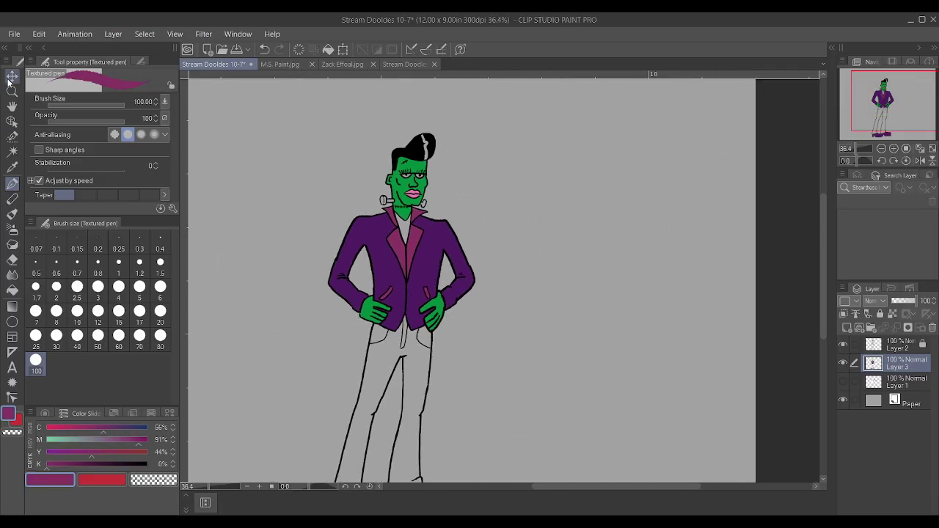
Auto-select the trousers and the shirt opening from the line art on Layer 2.
{"action": "left_click", "coordinate": [12, 151]}
{"action": "left_click", "coordinate": [908, 344]}
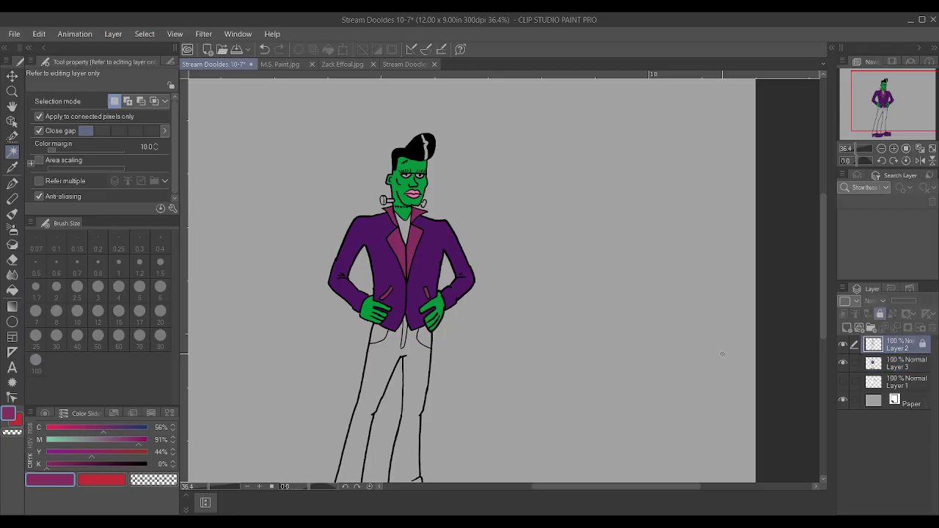
{"action": "left_click", "coordinate": [413, 359]}
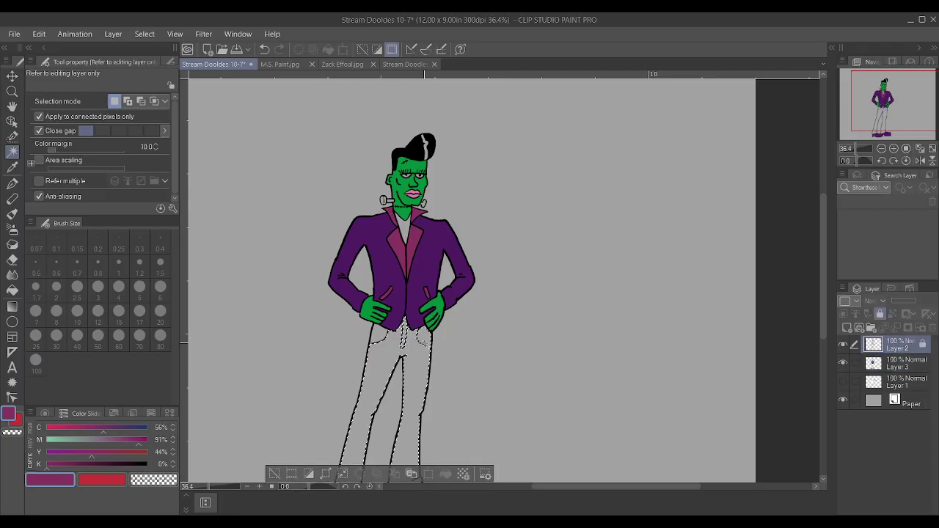
{"action": "scroll", "coordinate": [392, 321], "scroll_direction": "down", "scroll_amount": 4}
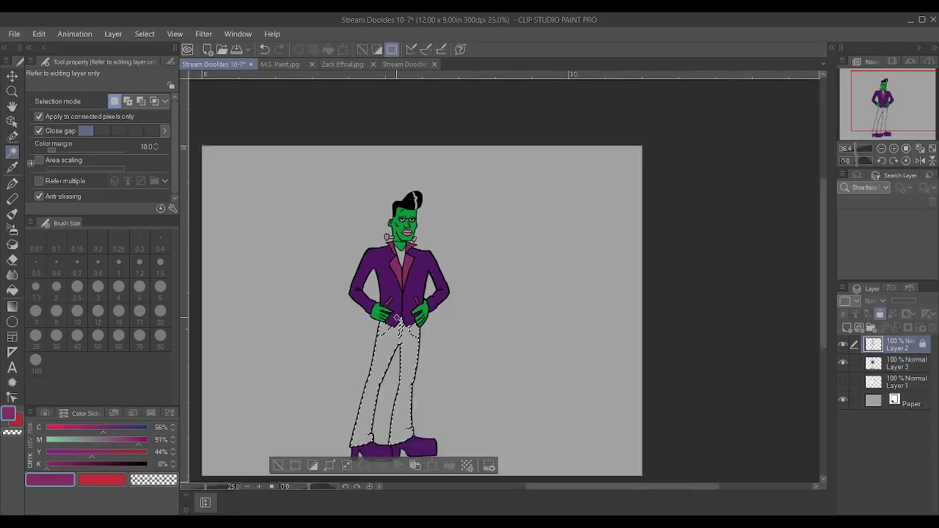
{"action": "scroll", "coordinate": [393, 198], "scroll_direction": "up", "scroll_amount": 4}
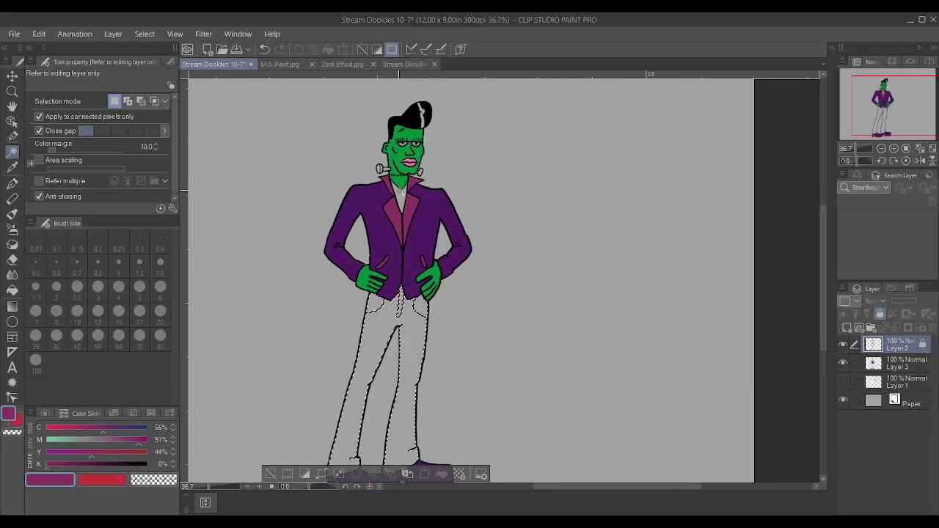
Paint the trousers and shirt on Layer 3 in 56% cyan, 31% magenta, 34% yellow and 0% black, then deselect.
{"action": "left_click", "coordinate": [77, 439]}
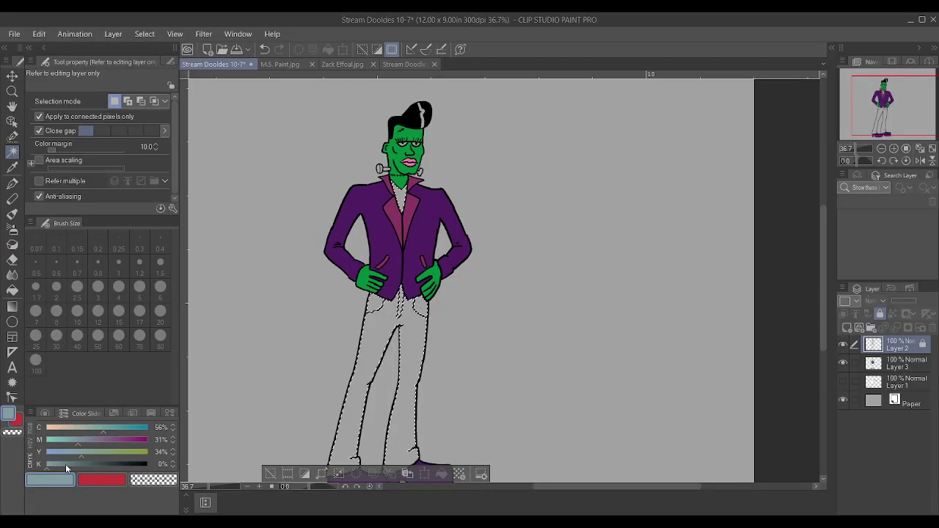
{"action": "left_click", "coordinate": [915, 367]}
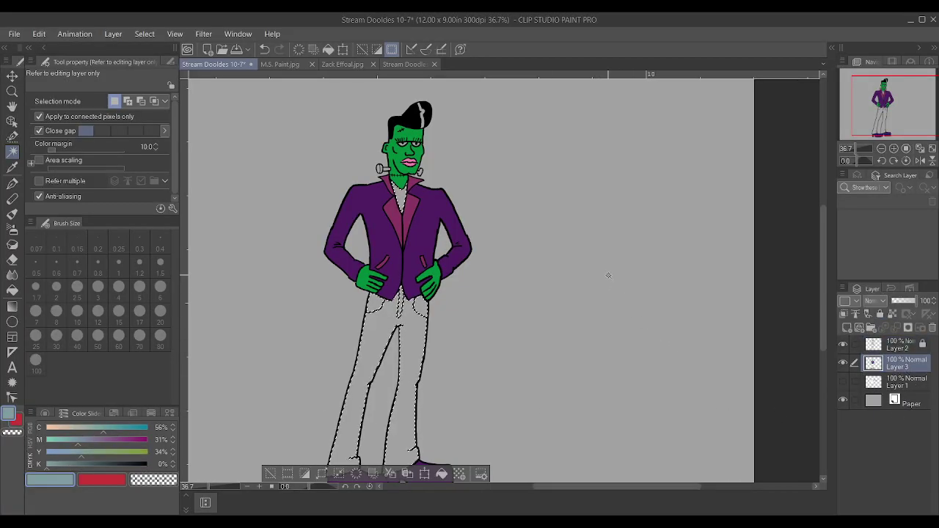
{"action": "key", "text": "p"}
{"action": "left_click_drag", "start_coordinate": [444, 294], "coordinate": [389, 396]}
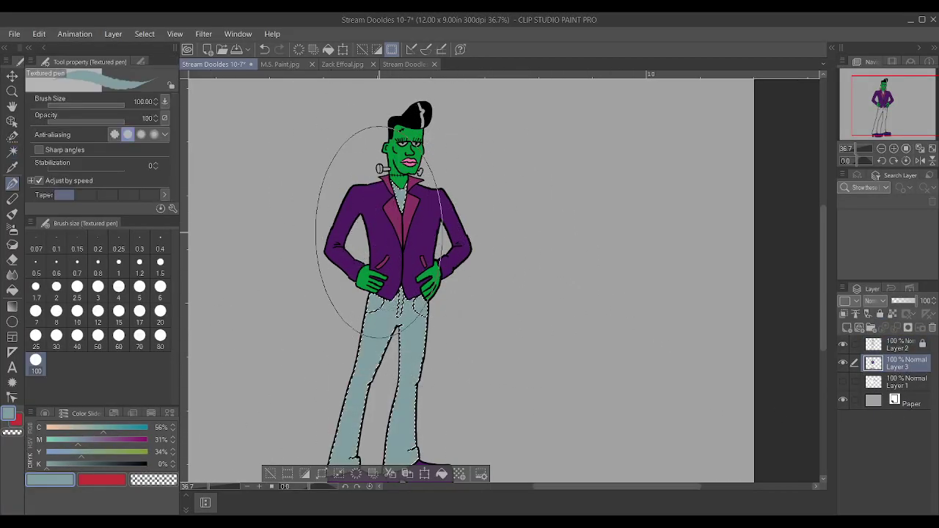
{"action": "key", "text": "ctrl+d"}
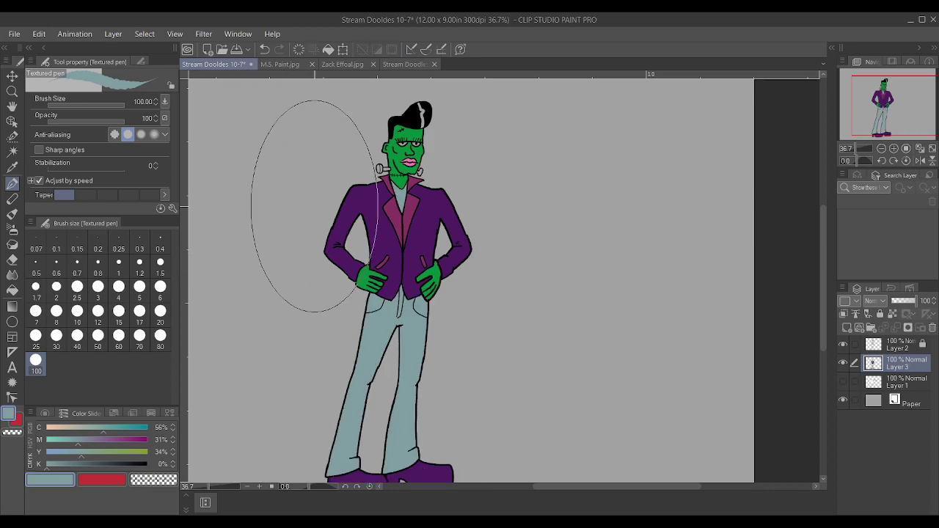
Restore the trousers and shirt selection, repaint it with 50% cyan and 21% magenta, and clear the selection.
{"action": "key", "text": "ctrl+z"}
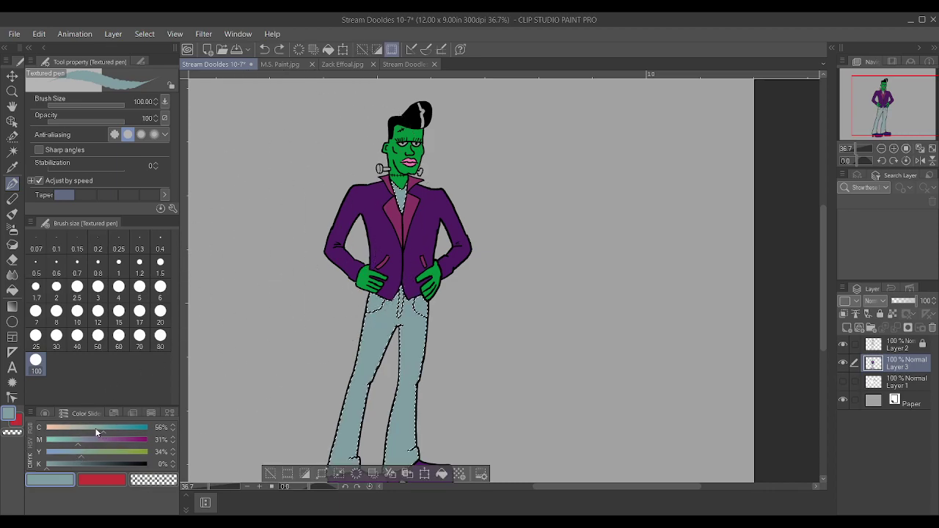
{"action": "left_click", "coordinate": [94, 427]}
{"action": "left_click", "coordinate": [68, 442]}
{"action": "left_click_drag", "start_coordinate": [465, 220], "coordinate": [367, 338]}
{"action": "key", "text": "ctrl+d"}
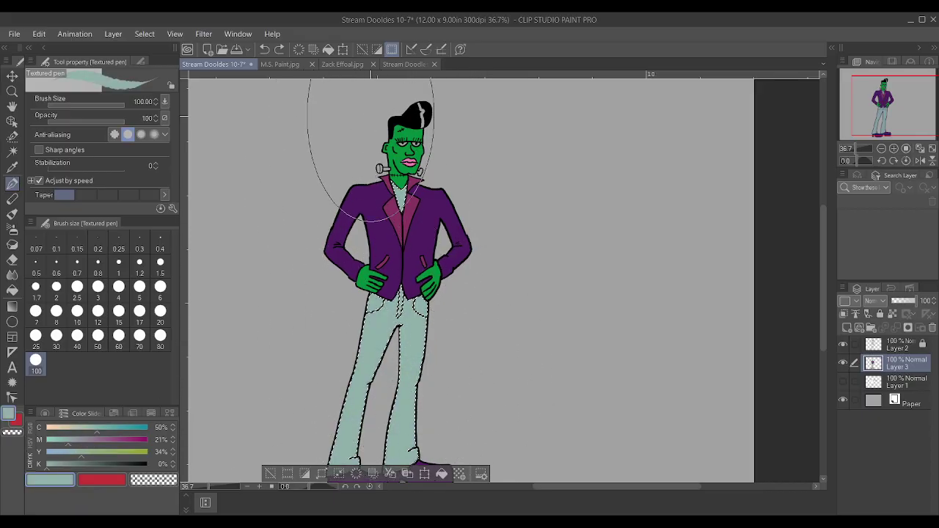
Auto-select both neck bolts from the line art on Layer 2.
{"action": "scroll", "coordinate": [545, 147], "scroll_direction": "up", "scroll_amount": 3}
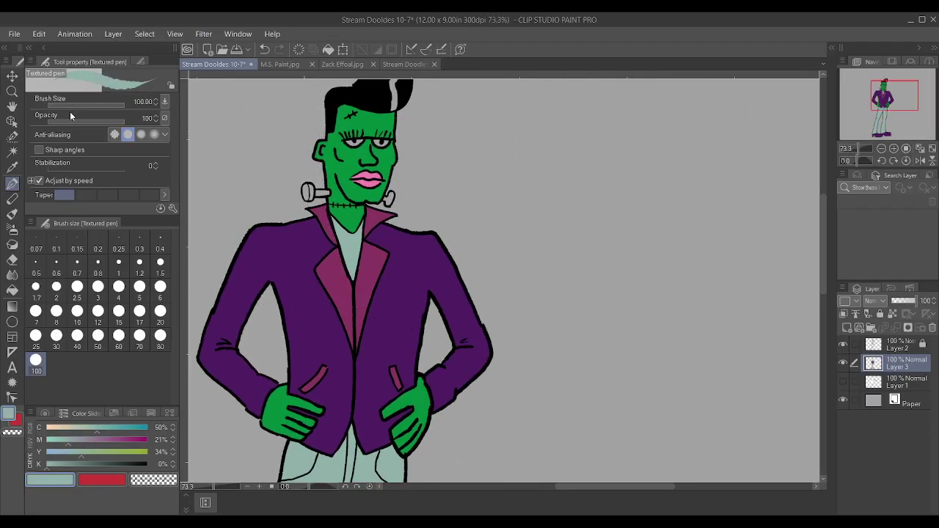
{"action": "left_click", "coordinate": [12, 152]}
{"action": "scroll", "coordinate": [436, 222], "scroll_direction": "up", "scroll_amount": 1}
{"action": "left_click", "coordinate": [907, 346]}
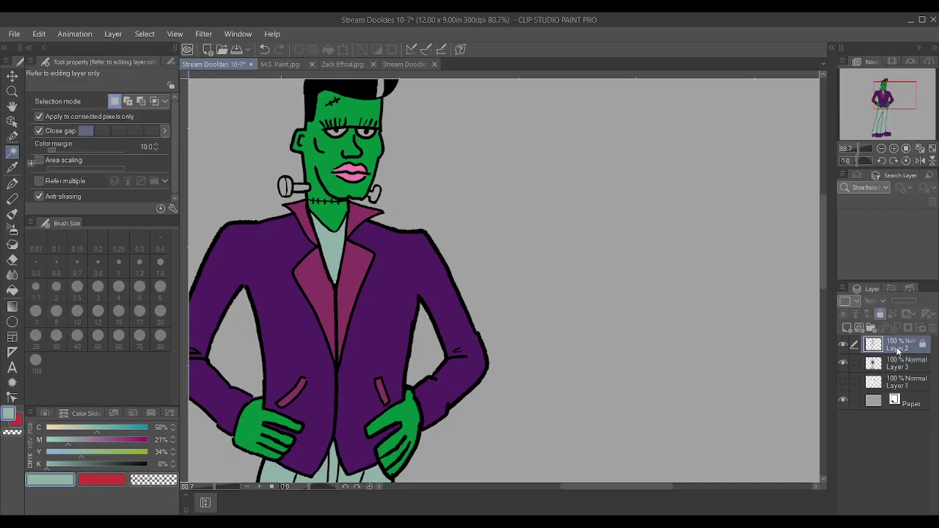
{"action": "left_click", "coordinate": [375, 195]}
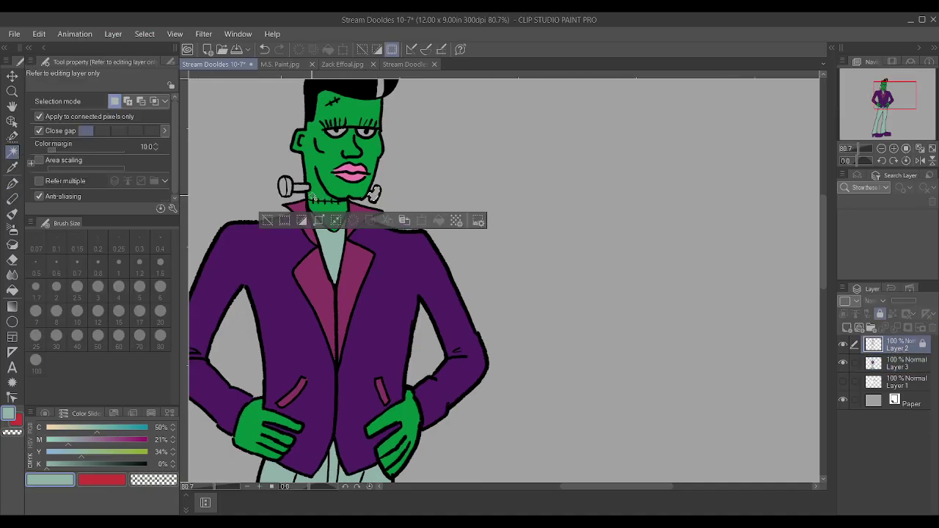
{"action": "left_click", "coordinate": [289, 190]}
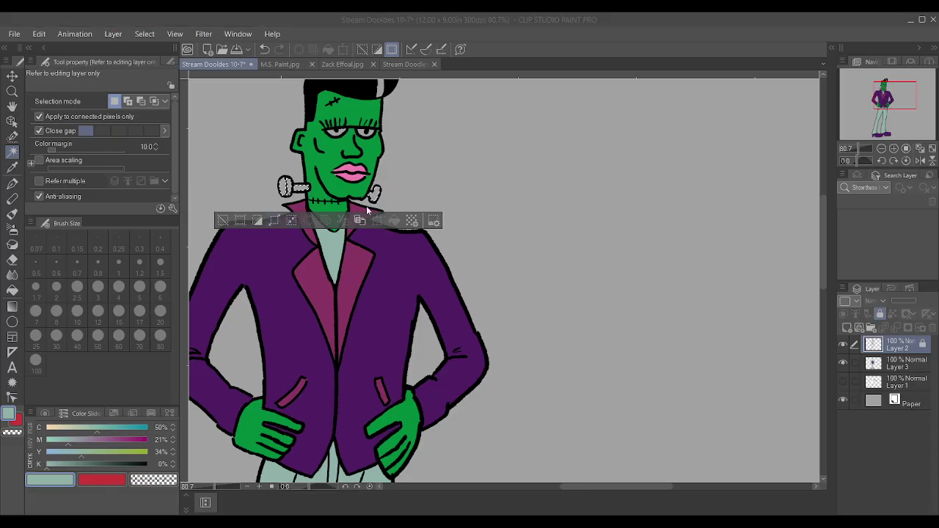
Paint the selected neck bolts on Layer 3 with the current pale grey-green, then clear the selection.
{"action": "left_click", "coordinate": [908, 364]}
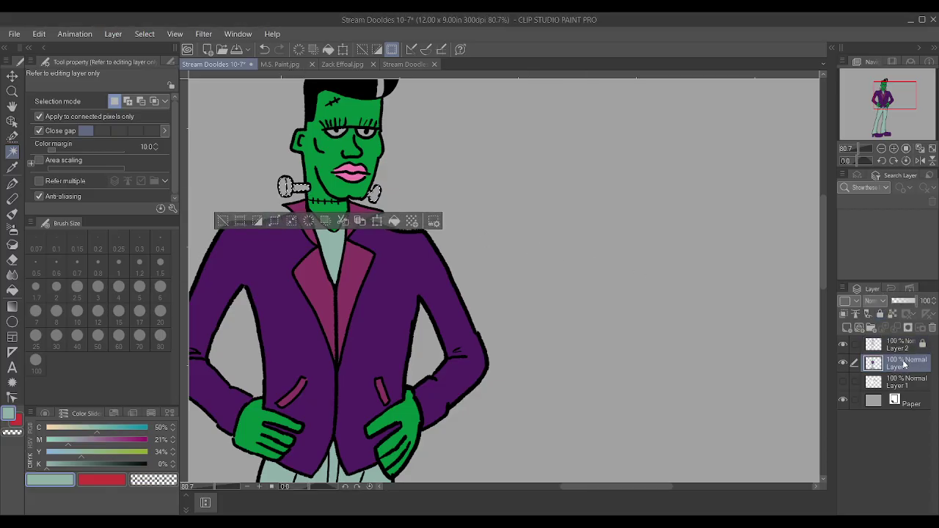
{"action": "key", "text": "p"}
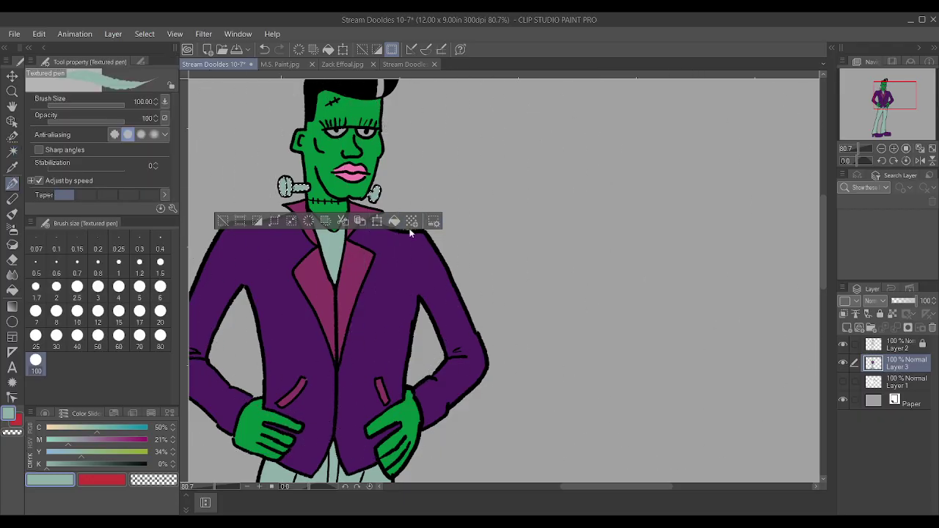
{"action": "key", "text": "ctrl+d"}
{"action": "scroll", "coordinate": [410, 267], "scroll_direction": "down", "scroll_amount": 1}
{"action": "scroll", "coordinate": [352, 242], "scroll_direction": "up", "scroll_amount": 2}
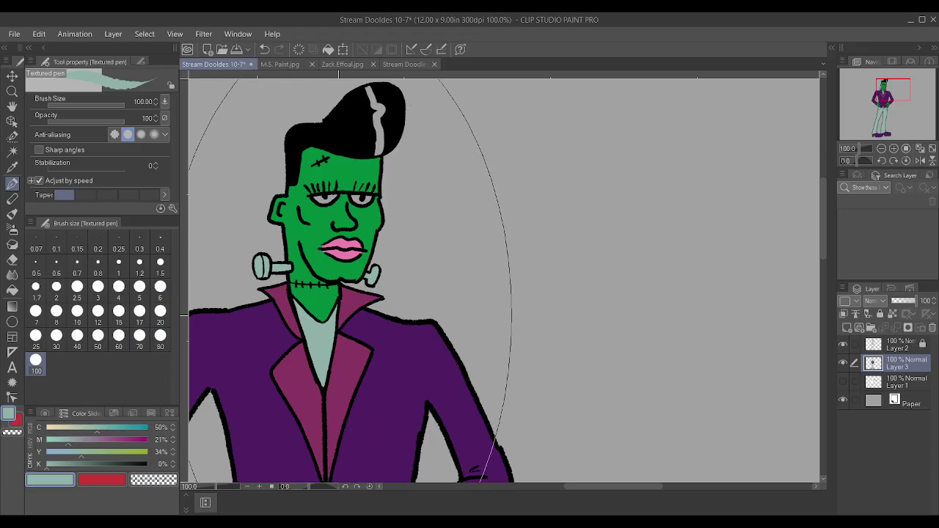
Sample the lips' pink and paint the man's eyes on Layer 3 with a size 0.6 textured pen, then save the drawing.
{"action": "scroll", "coordinate": [349, 279], "scroll_direction": "up", "scroll_amount": 2}
{"action": "key", "text": "i"}
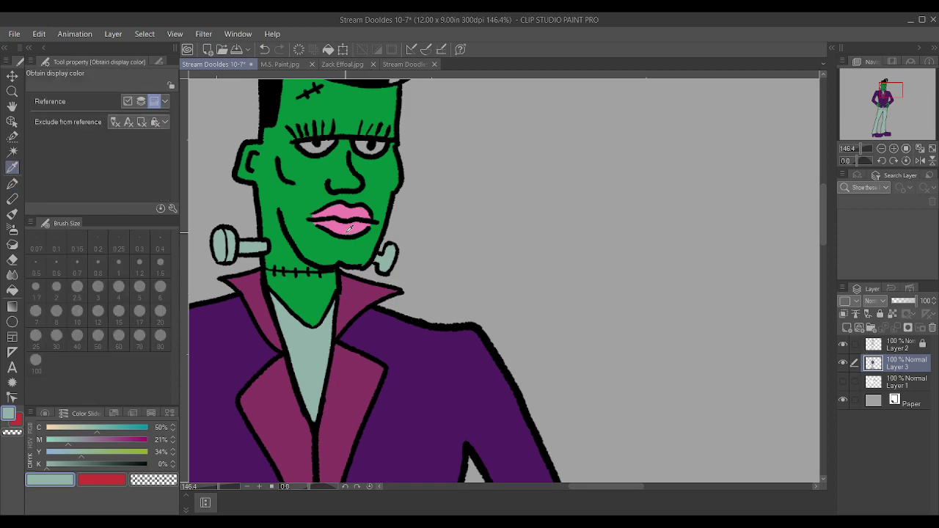
{"action": "left_click", "coordinate": [349, 229]}
{"action": "key", "text": "p"}
{"action": "scroll", "coordinate": [494, 266], "scroll_direction": "up", "scroll_amount": 1}
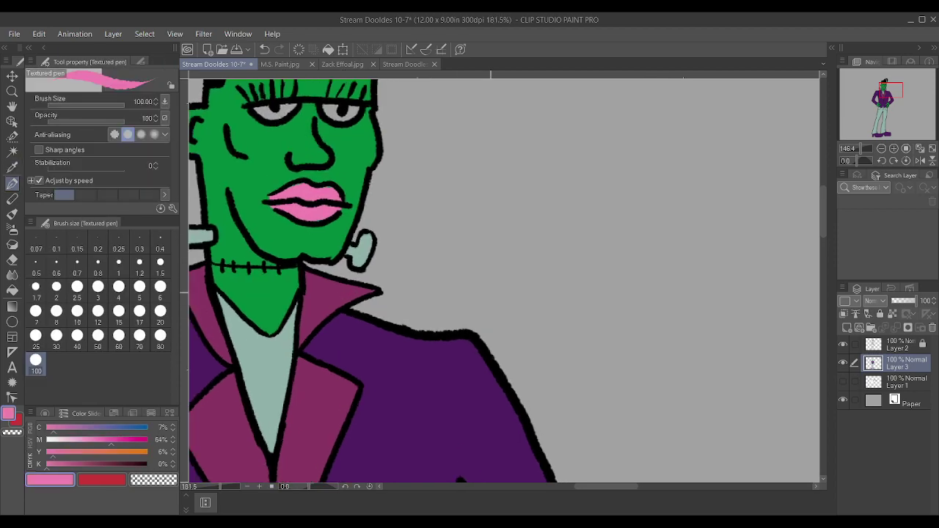
{"action": "scroll", "coordinate": [382, 211], "scroll_direction": "up", "scroll_amount": 1}
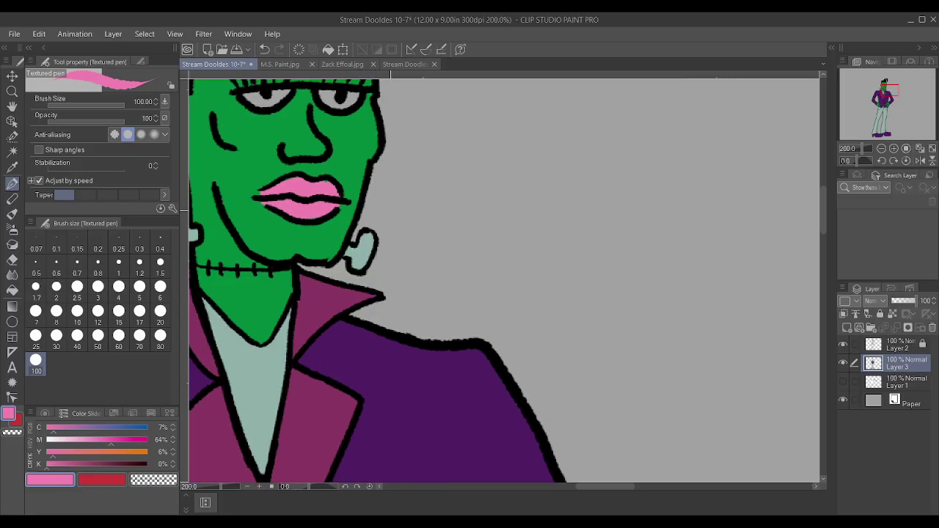
{"action": "key", "text": "bracketleft"}
{"action": "key", "text": "bracketleft"}
{"action": "key", "text": "bracketleft"}
{"action": "key", "text": "bracketleft"}
{"action": "key", "text": "bracketleft"}
{"action": "key", "text": "bracketleft"}
{"action": "key", "text": "bracketleft"}
{"action": "key", "text": "bracketleft"}
{"action": "key", "text": "bracketleft"}
{"action": "key", "text": "bracketleft"}
{"action": "key", "text": "bracketleft"}
{"action": "key", "text": "bracketleft"}
{"action": "key", "text": "bracketleft"}
{"action": "key", "text": "bracketleft"}
{"action": "key", "text": "bracketleft"}
{"action": "key", "text": "bracketleft"}
{"action": "key", "text": "bracketleft"}
{"action": "key", "text": "bracketleft"}
{"action": "key", "text": "bracketleft"}
{"action": "key", "text": "bracketleft"}
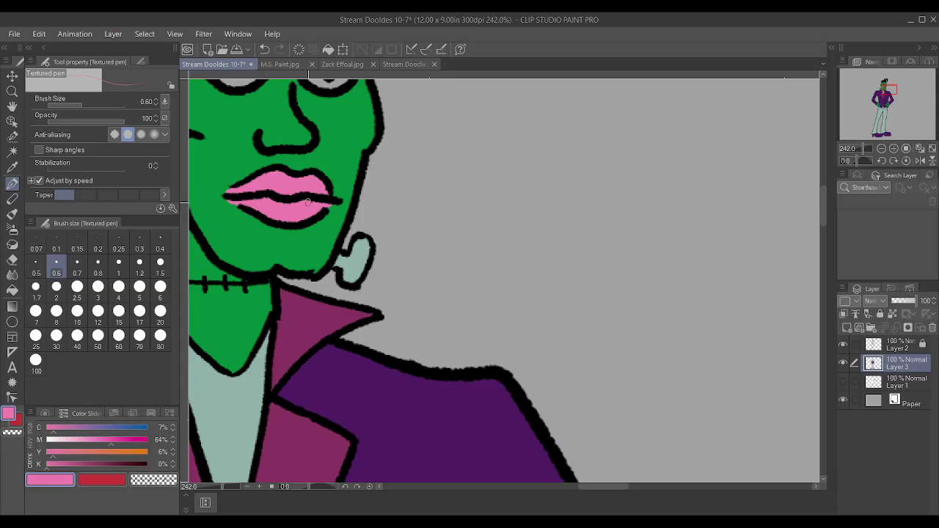
{"action": "scroll", "coordinate": [269, 185], "scroll_direction": "down", "scroll_amount": 2}
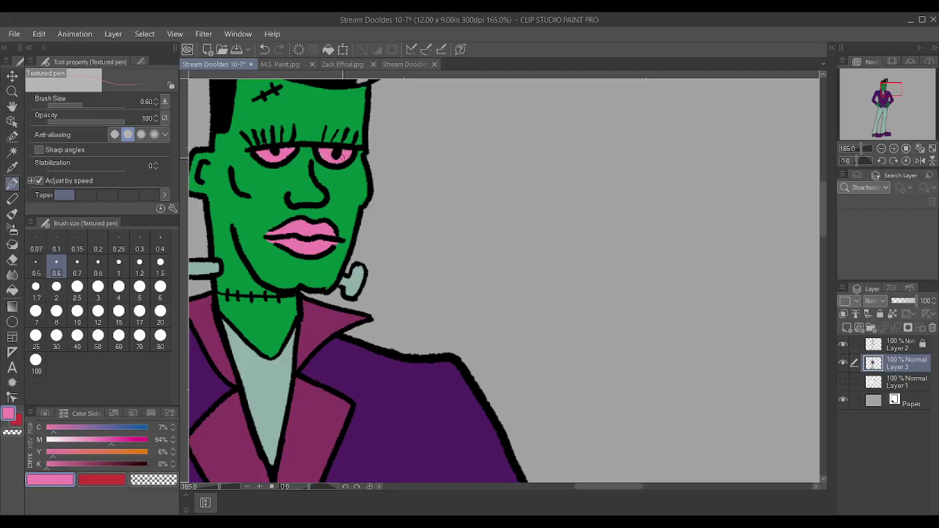
{"action": "scroll", "coordinate": [333, 158], "scroll_direction": "down", "scroll_amount": 8}
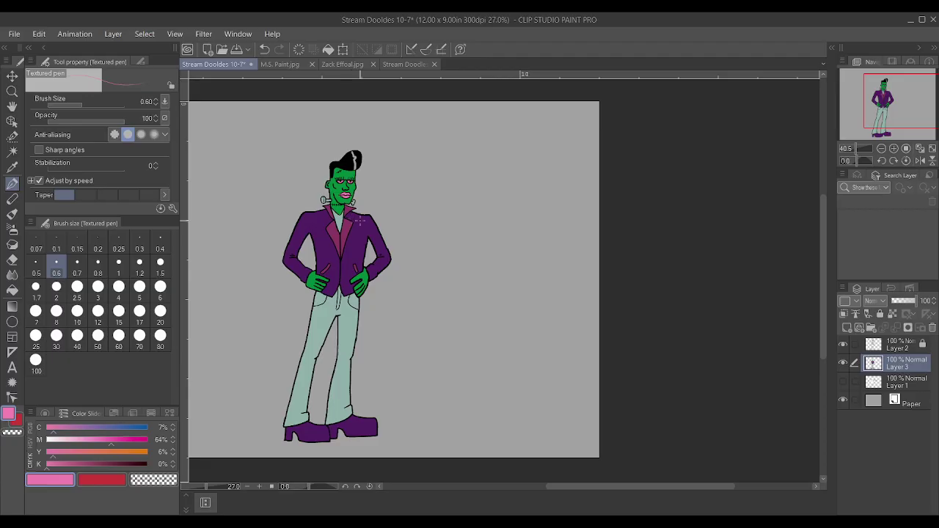
{"action": "scroll", "coordinate": [320, 174], "scroll_direction": "up", "scroll_amount": 2}
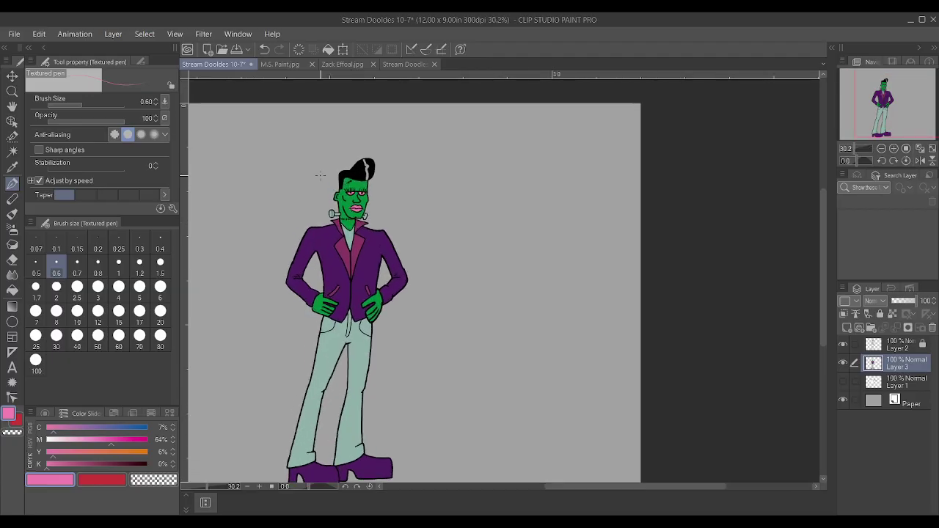
{"action": "key", "text": "ctrl+s"}
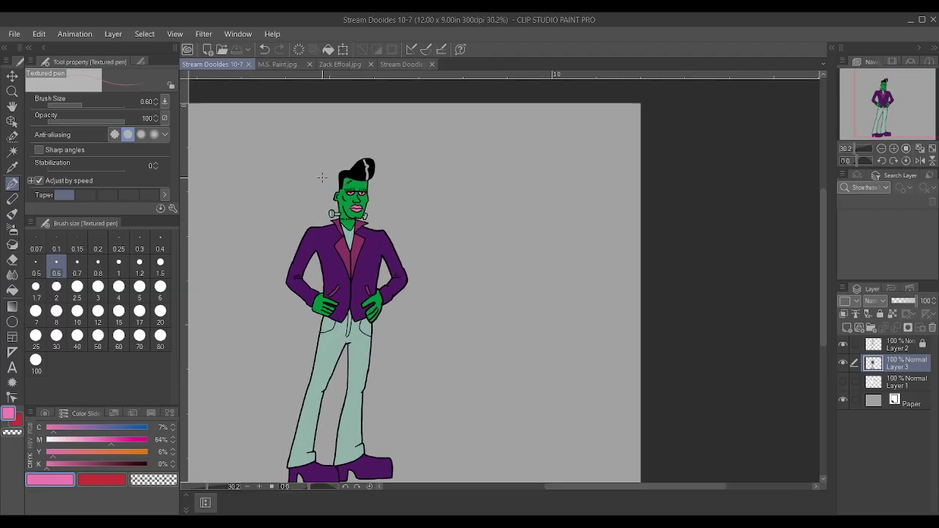
Sample the trousers' pale grey-green, paint the streak in the black pompadour using pen size 2, and save the drawing.
{"action": "scroll", "coordinate": [367, 151], "scroll_direction": "up", "scroll_amount": 2}
{"action": "scroll", "coordinate": [379, 218], "scroll_direction": "up", "scroll_amount": 1}
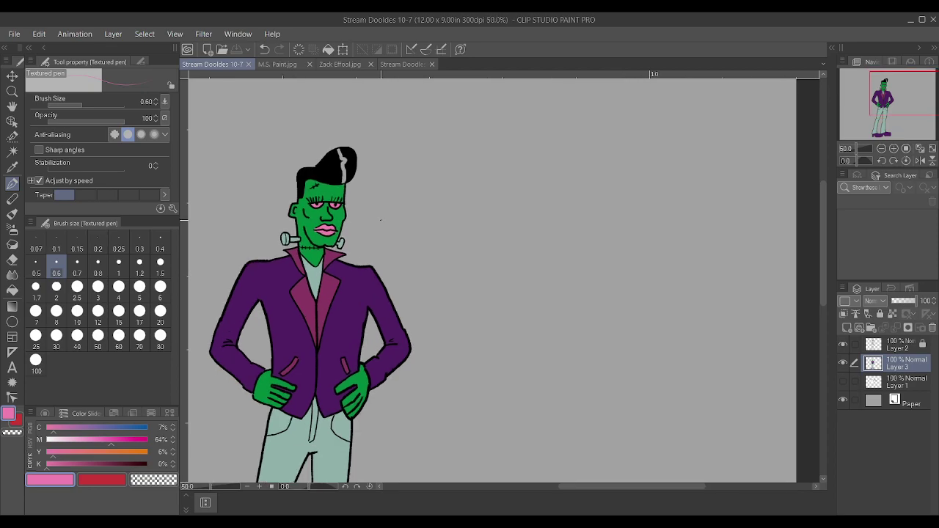
{"action": "left_click", "coordinate": [286, 432], "text": "alt"}
{"action": "scroll", "coordinate": [292, 441], "scroll_direction": "down", "scroll_amount": 2}
{"action": "scroll", "coordinate": [326, 247], "scroll_direction": "up", "scroll_amount": 6}
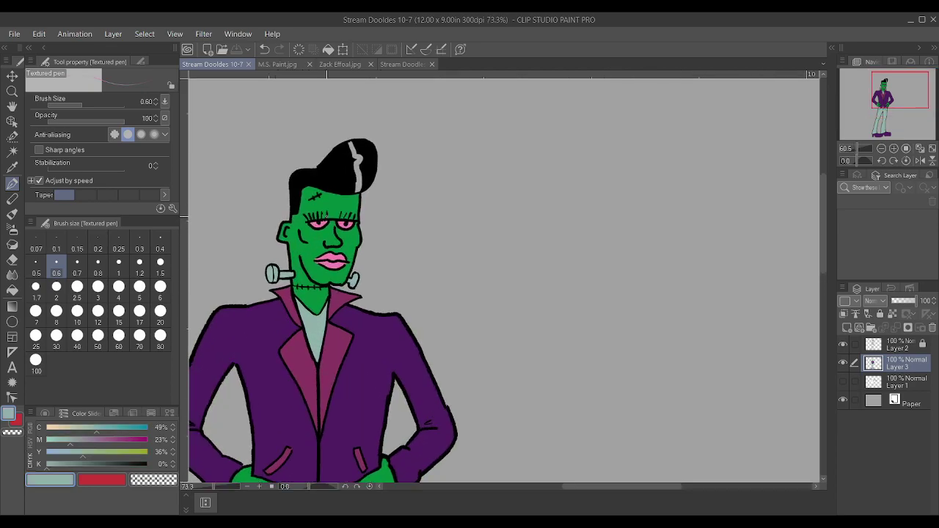
{"action": "left_click_drag", "start_coordinate": [354, 184], "coordinate": [355, 202]}
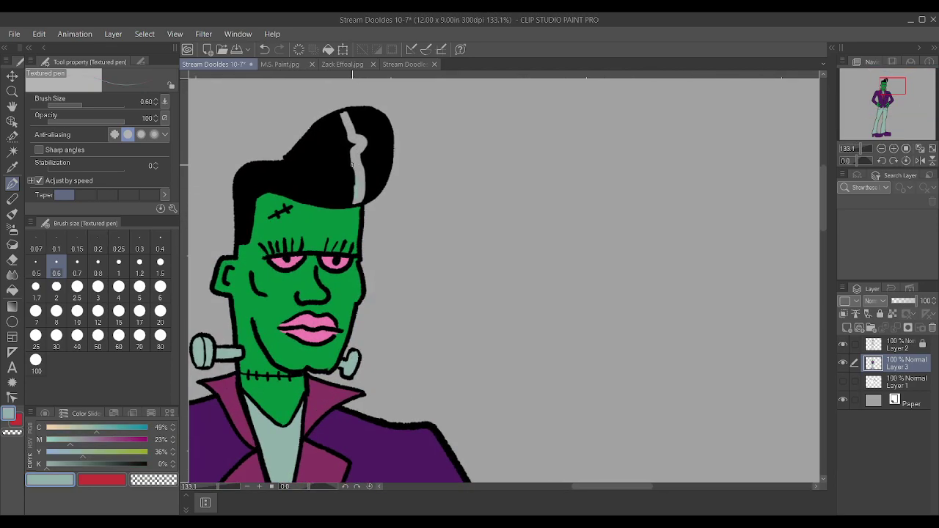
{"action": "key", "text": "bracketright"}
{"action": "key", "text": "bracketright"}
{"action": "key", "text": "bracketright"}
{"action": "key", "text": "bracketright"}
{"action": "key", "text": "bracketright"}
{"action": "key", "text": "bracketright"}
{"action": "key", "text": "bracketright"}
{"action": "mouse_move", "coordinate": [354, 140]}
{"action": "left_mouse_down"}
{"action": "mouse_move", "coordinate": [363, 141]}
{"action": "mouse_move", "coordinate": [364, 165]}
{"action": "mouse_move", "coordinate": [355, 204]}
{"action": "left_mouse_up"}
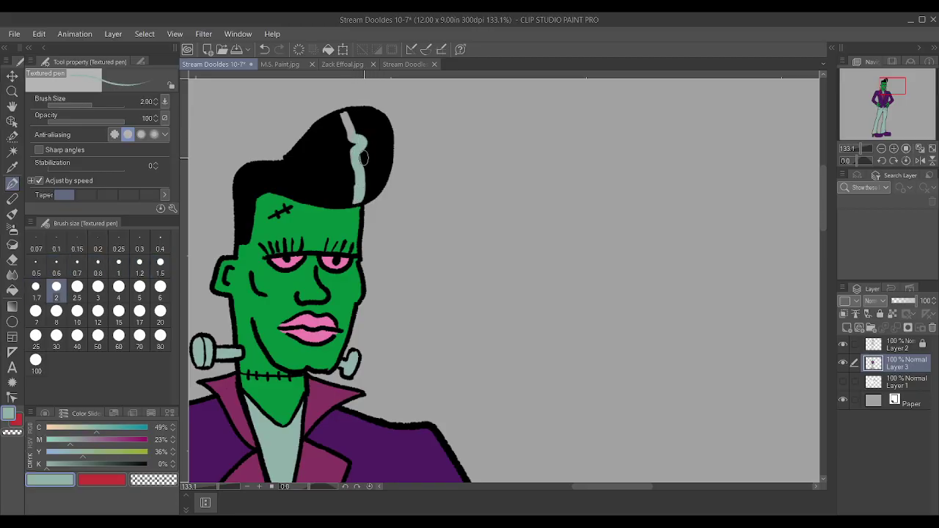
{"action": "left_click_drag", "start_coordinate": [345, 116], "coordinate": [357, 188]}
{"action": "key", "text": "ctrl+minus"}
{"action": "key", "text": "ctrl+minus"}
{"action": "scroll", "coordinate": [610, 161], "scroll_direction": "down", "scroll_amount": 5}
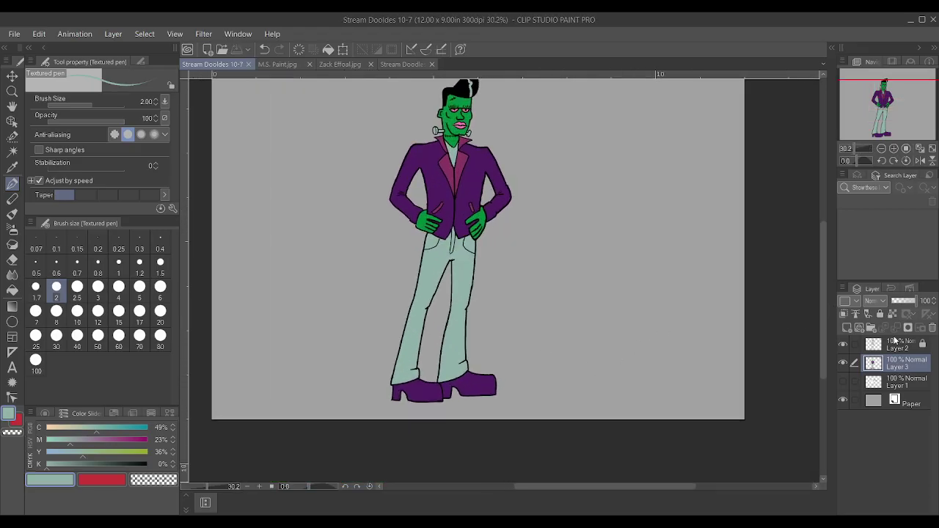
Group Layer 2 and Layer 3 together in a layer folder.
{"action": "left_click", "coordinate": [907, 346]}
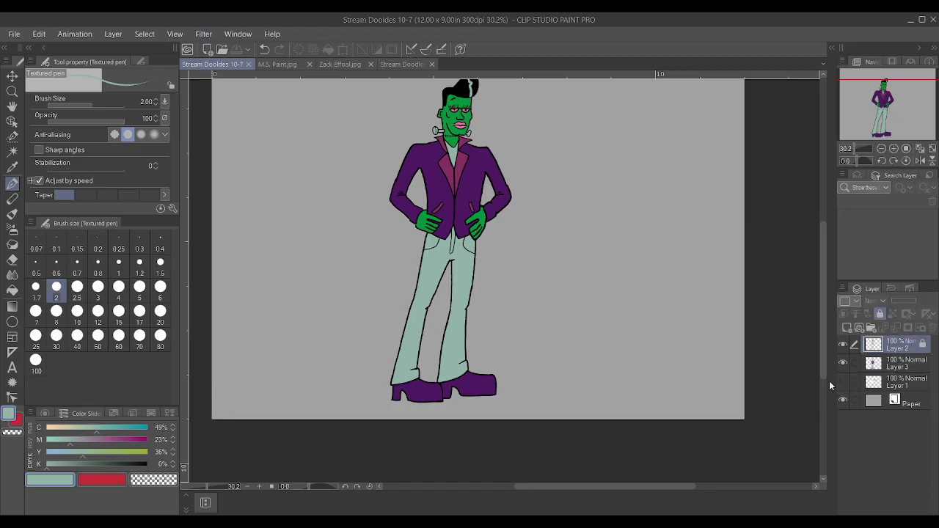
{"action": "left_click", "coordinate": [842, 381]}
{"action": "left_click", "coordinate": [842, 381]}
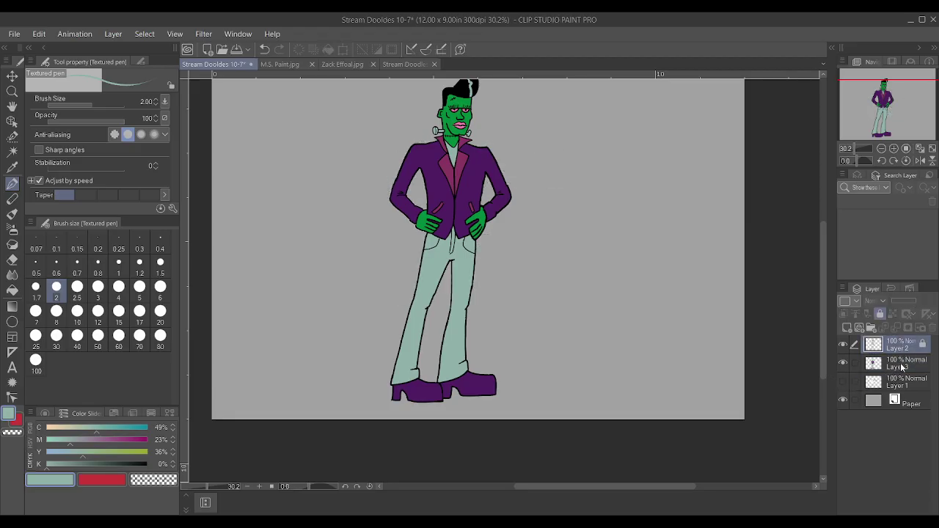
{"action": "left_click", "coordinate": [906, 362], "text": "ctrl"}
{"action": "key", "text": "ctrl+g"}
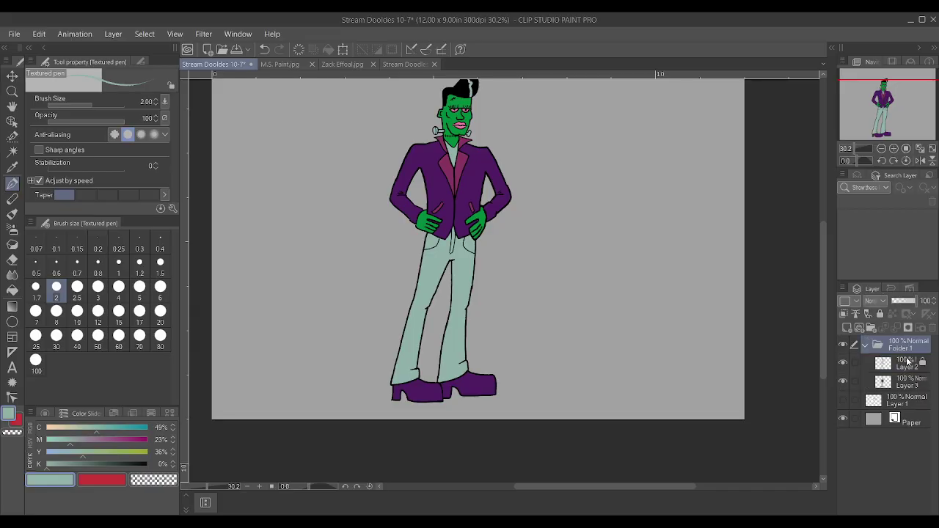
Unlock Layer 2 inside the folder, then collapse and hide Folder 1.
{"action": "left_click", "coordinate": [879, 314]}
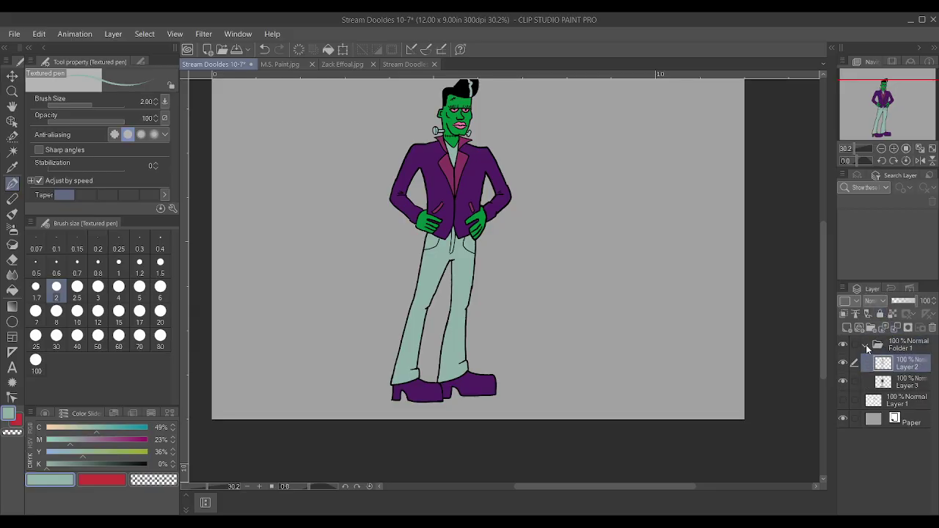
{"action": "left_click", "coordinate": [866, 347]}
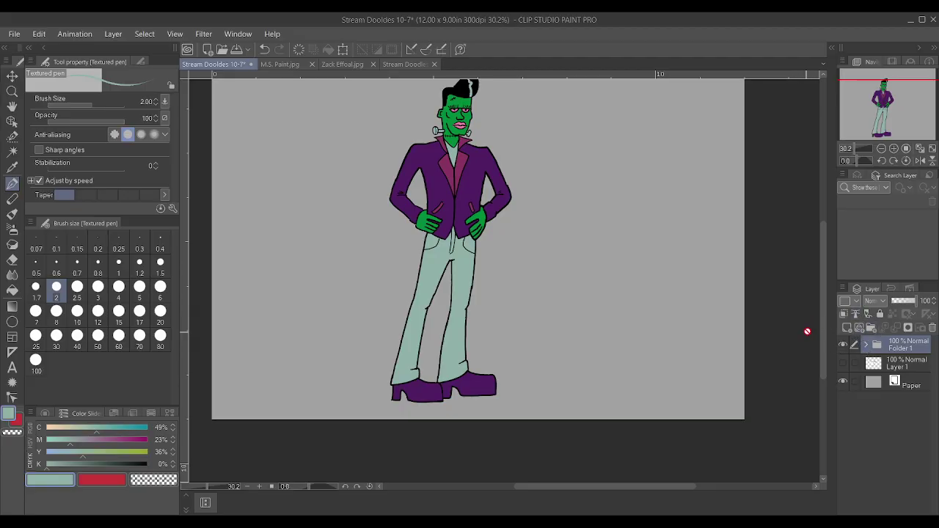
{"action": "left_click", "coordinate": [843, 345]}
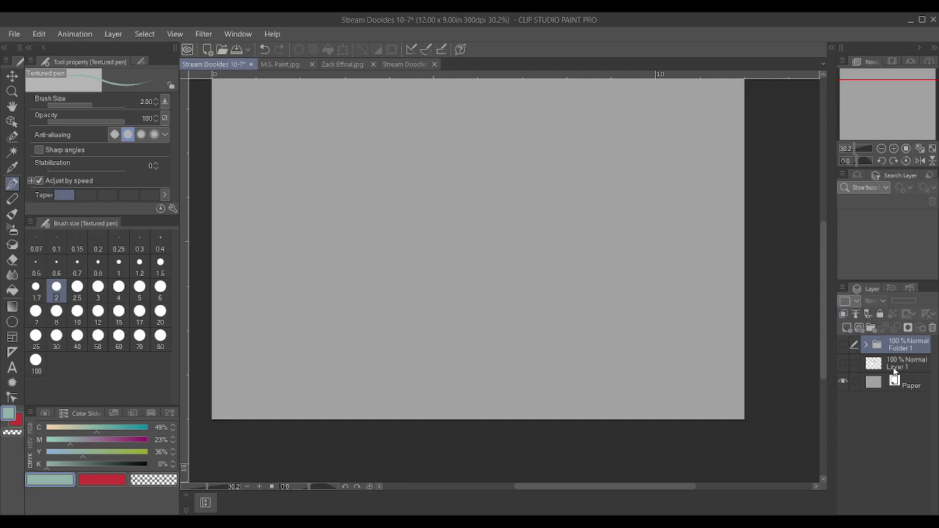
Add a raster layer above Folder 1 and fill it with 49% cyan, 67% magenta, 36% yellow and 77% black.
{"action": "left_click", "coordinate": [845, 328]}
{"action": "left_click", "coordinate": [123, 464]}
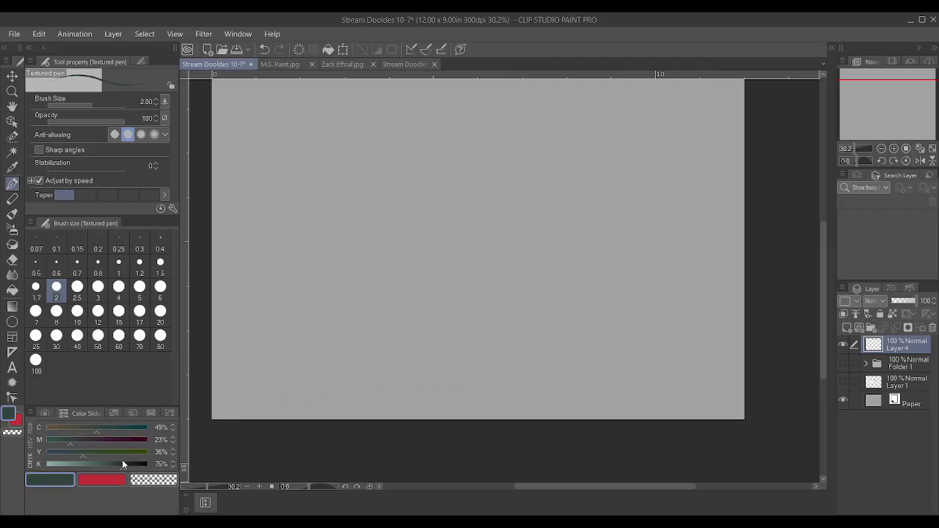
{"action": "left_click_drag", "start_coordinate": [81, 434], "coordinate": [113, 438]}
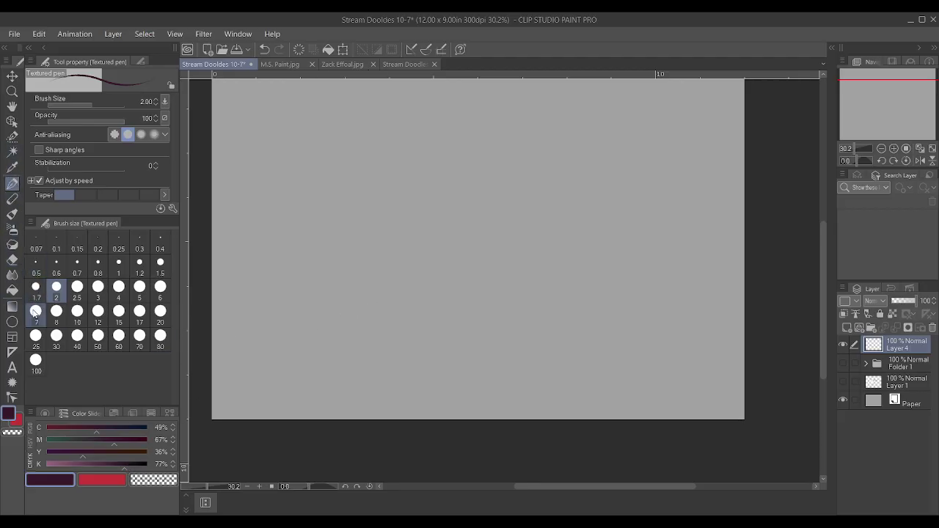
{"action": "left_click", "coordinate": [12, 289]}
{"action": "left_click", "coordinate": [427, 282]}
{"action": "scroll", "coordinate": [523, 299], "scroll_direction": "down", "scroll_amount": 2}
{"action": "scroll", "coordinate": [558, 254], "scroll_direction": "up", "scroll_amount": 3}
Refill the background on Layer 4 with a purple of 49% cyan, 58% magenta, 0% yellow and 65% black.
{"action": "left_click_drag", "start_coordinate": [101, 464], "coordinate": [96, 430]}
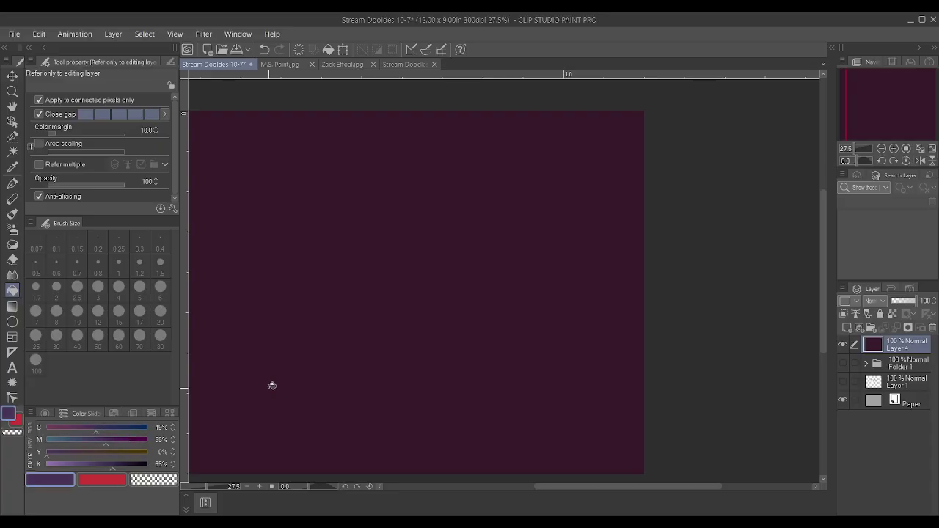
{"action": "left_click", "coordinate": [398, 356]}
{"action": "scroll", "coordinate": [389, 374], "scroll_direction": "down", "scroll_amount": 2}
{"action": "scroll", "coordinate": [388, 391], "scroll_direction": "up", "scroll_amount": 2}
{"action": "scroll", "coordinate": [335, 408], "scroll_direction": "down", "scroll_amount": 2}
{"action": "scroll", "coordinate": [293, 418], "scroll_direction": "up", "scroll_amount": 2}
Darken the drawing colour to 90% black and add a new raster layer above the purple background.
{"action": "left_click_drag", "start_coordinate": [123, 462], "coordinate": [135, 463]}
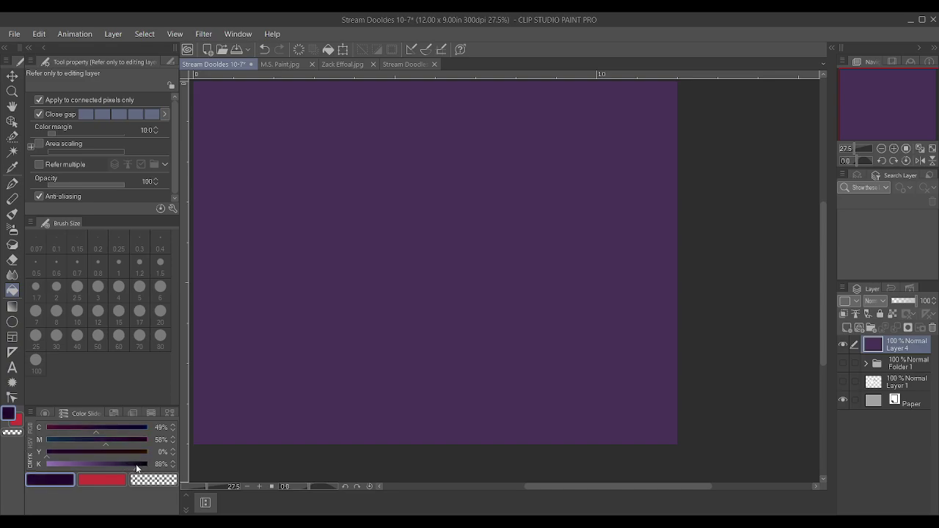
{"action": "left_click", "coordinate": [846, 327]}
{"action": "scroll", "coordinate": [379, 364], "scroll_direction": "down", "scroll_amount": 1}
{"action": "scroll", "coordinate": [335, 413], "scroll_direction": "up", "scroll_amount": 1}
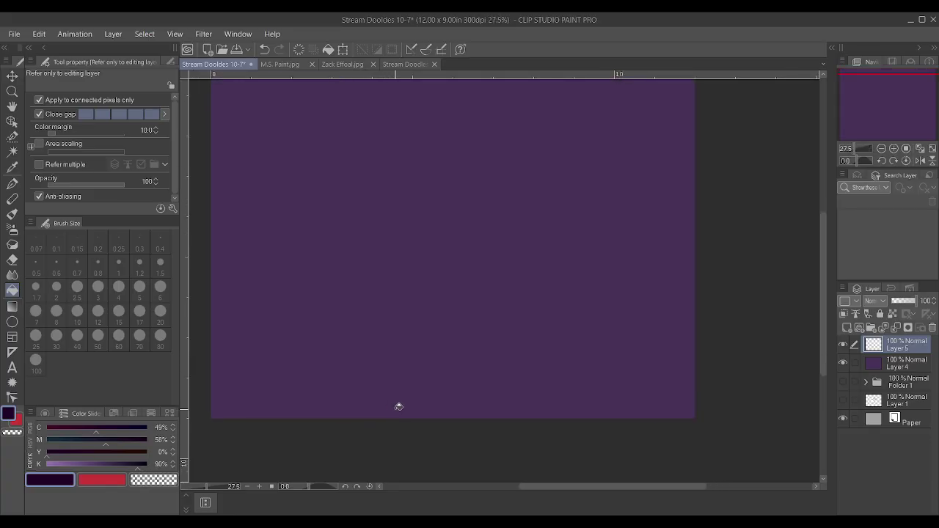
Draw a solid round head, a curved spine and two bent, striding legs on Layer 5 with a size 6 textured pen.
{"action": "key", "text": "p"}
{"action": "scroll", "coordinate": [477, 411], "scroll_direction": "down", "scroll_amount": 1}
{"action": "scroll", "coordinate": [548, 414], "scroll_direction": "up", "scroll_amount": 2}
{"action": "scroll", "coordinate": [548, 413], "scroll_direction": "down", "scroll_amount": 1}
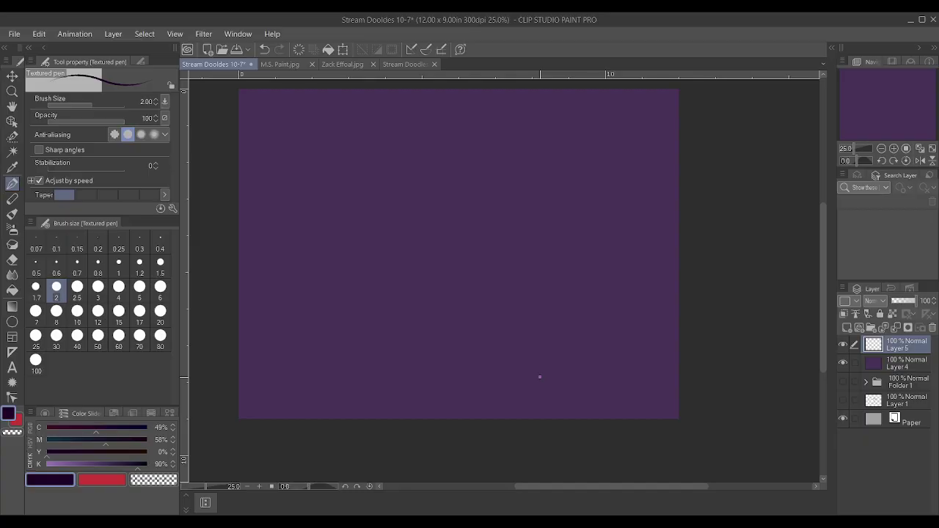
{"action": "key", "text": "bracketright"}
{"action": "key", "text": "bracketright"}
{"action": "key", "text": "bracketright"}
{"action": "key", "text": "bracketright"}
{"action": "key", "text": "bracketright"}
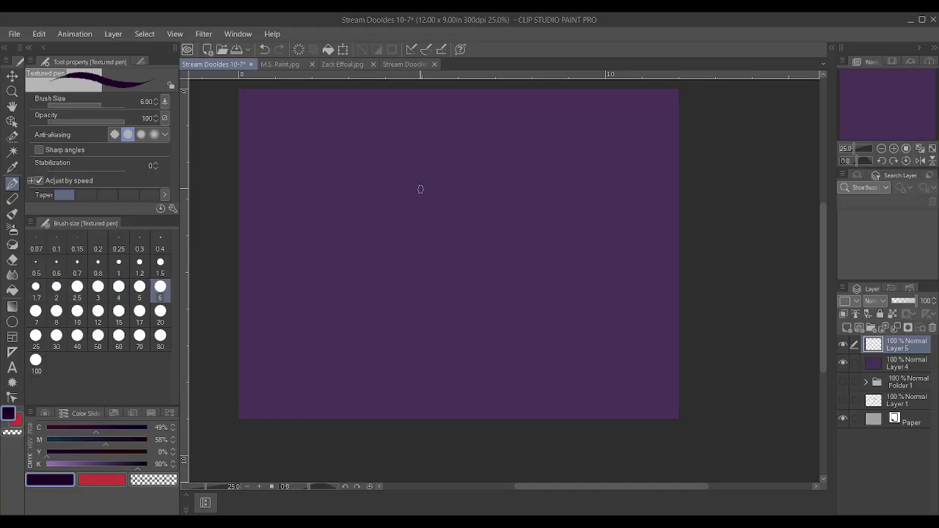
{"action": "mouse_move", "coordinate": [417, 190]}
{"action": "left_mouse_down"}
{"action": "mouse_move", "coordinate": [408, 152]}
{"action": "mouse_move", "coordinate": [385, 157]}
{"action": "mouse_move", "coordinate": [375, 175]}
{"action": "mouse_move", "coordinate": [402, 198]}
{"action": "mouse_move", "coordinate": [420, 186]}
{"action": "mouse_move", "coordinate": [417, 166]}
{"action": "mouse_move", "coordinate": [402, 161]}
{"action": "mouse_move", "coordinate": [383, 182]}
{"action": "mouse_move", "coordinate": [420, 171]}
{"action": "mouse_move", "coordinate": [404, 191]}
{"action": "mouse_move", "coordinate": [401, 174]}
{"action": "mouse_move", "coordinate": [383, 180]}
{"action": "mouse_move", "coordinate": [392, 162]}
{"action": "mouse_move", "coordinate": [385, 167]}
{"action": "mouse_move", "coordinate": [419, 156]}
{"action": "mouse_move", "coordinate": [409, 190]}
{"action": "mouse_move", "coordinate": [427, 148]}
{"action": "mouse_move", "coordinate": [415, 187]}
{"action": "mouse_move", "coordinate": [435, 180]}
{"action": "mouse_move", "coordinate": [478, 198]}
{"action": "mouse_move", "coordinate": [499, 248]}
{"action": "mouse_move", "coordinate": [483, 271]}
{"action": "mouse_move", "coordinate": [438, 287]}
{"action": "mouse_move", "coordinate": [390, 329]}
{"action": "mouse_move", "coordinate": [391, 374]}
{"action": "mouse_move", "coordinate": [367, 410]}
{"action": "left_mouse_up"}
{"action": "mouse_move", "coordinate": [477, 283]}
{"action": "left_mouse_down"}
{"action": "mouse_move", "coordinate": [516, 345]}
{"action": "mouse_move", "coordinate": [563, 402]}
{"action": "left_mouse_up"}
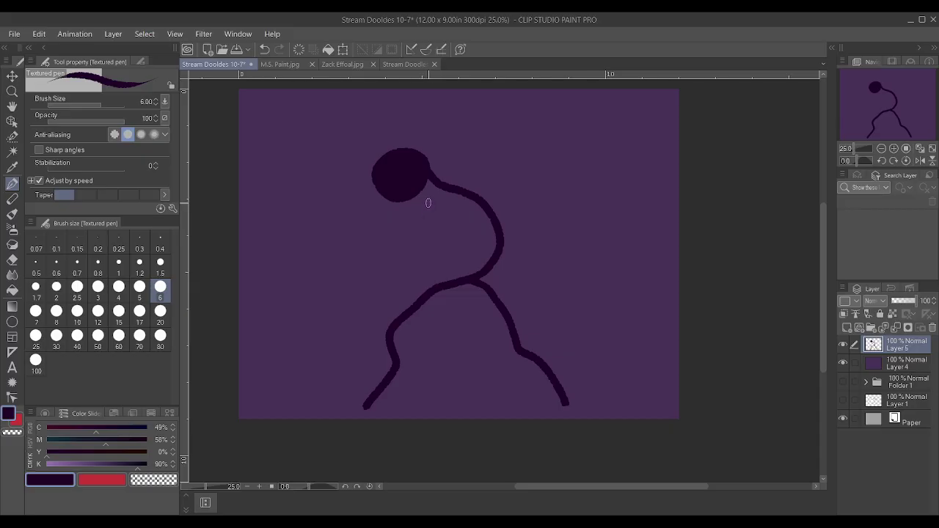
Draw two bent, raised arms from the figure's shoulders and a clawed foot on the front leg.
{"action": "mouse_move", "coordinate": [429, 200]}
{"action": "left_mouse_down"}
{"action": "mouse_move", "coordinate": [496, 178]}
{"action": "mouse_move", "coordinate": [424, 208]}
{"action": "left_mouse_up"}
{"action": "mouse_move", "coordinate": [327, 187]}
{"action": "left_mouse_down"}
{"action": "mouse_move", "coordinate": [366, 227]}
{"action": "mouse_move", "coordinate": [429, 208]}
{"action": "left_mouse_up"}
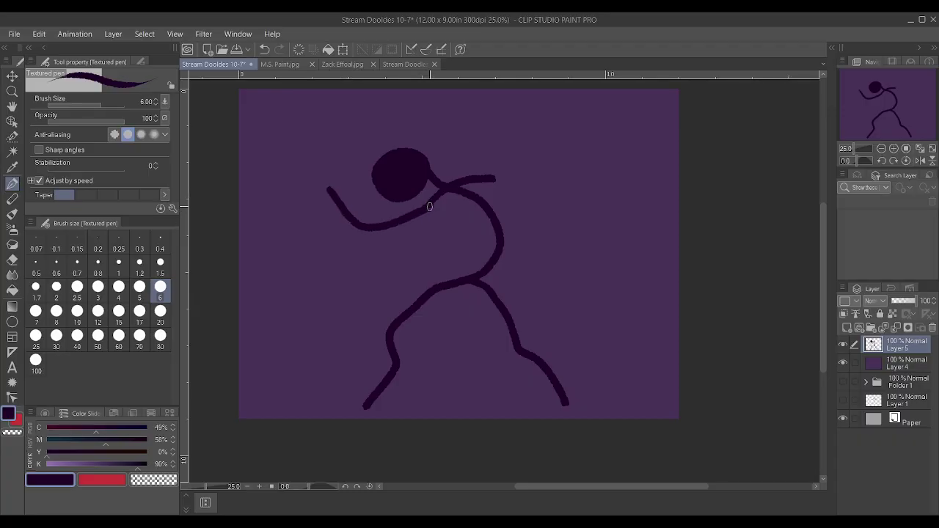
{"action": "mouse_move", "coordinate": [493, 178]}
{"action": "left_mouse_down"}
{"action": "mouse_move", "coordinate": [554, 221]}
{"action": "mouse_move", "coordinate": [588, 174]}
{"action": "left_mouse_up"}
{"action": "mouse_move", "coordinate": [364, 405]}
{"action": "left_mouse_down"}
{"action": "mouse_move", "coordinate": [341, 397]}
{"action": "mouse_move", "coordinate": [319, 410]}
{"action": "mouse_move", "coordinate": [375, 404]}
{"action": "mouse_move", "coordinate": [346, 397]}
{"action": "left_mouse_up"}
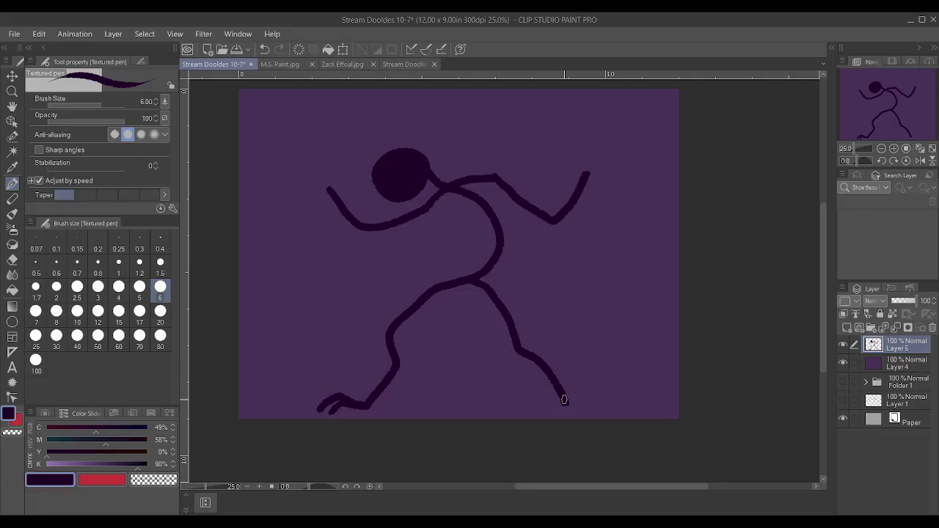
{"action": "left_click_drag", "start_coordinate": [562, 392], "coordinate": [589, 407]}
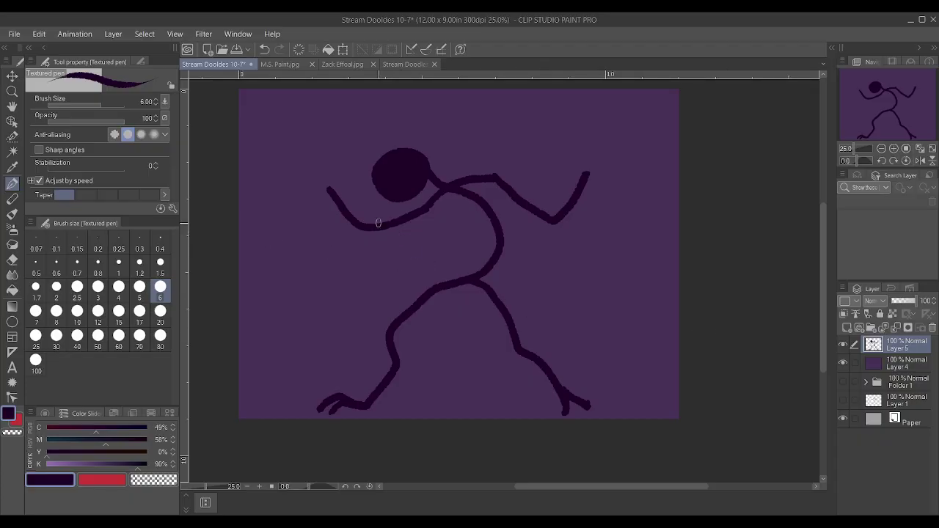
{"action": "left_click", "coordinate": [11, 75]}
{"action": "left_click_drag", "start_coordinate": [400, 205], "coordinate": [398, 181]}
{"action": "key", "text": "p"}
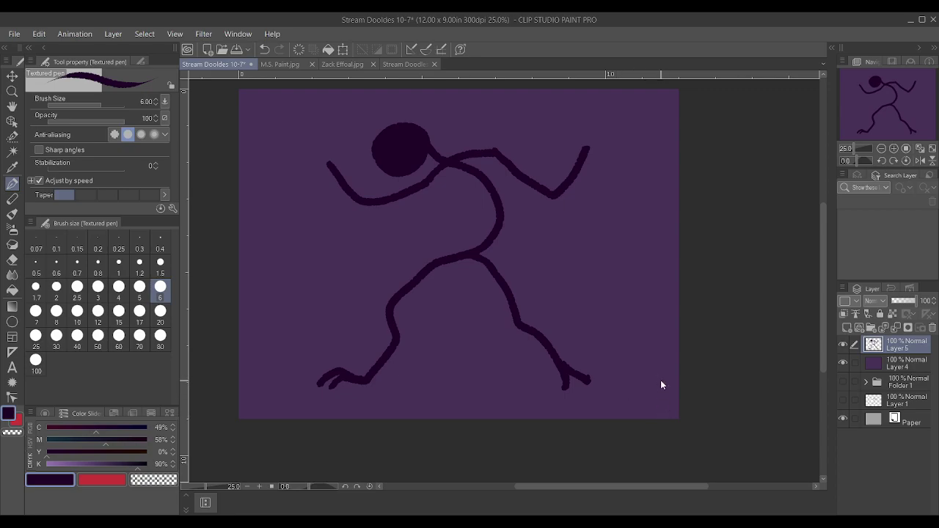
{"action": "key", "text": "ctrl+z"}
{"action": "key", "text": "ctrl+z"}
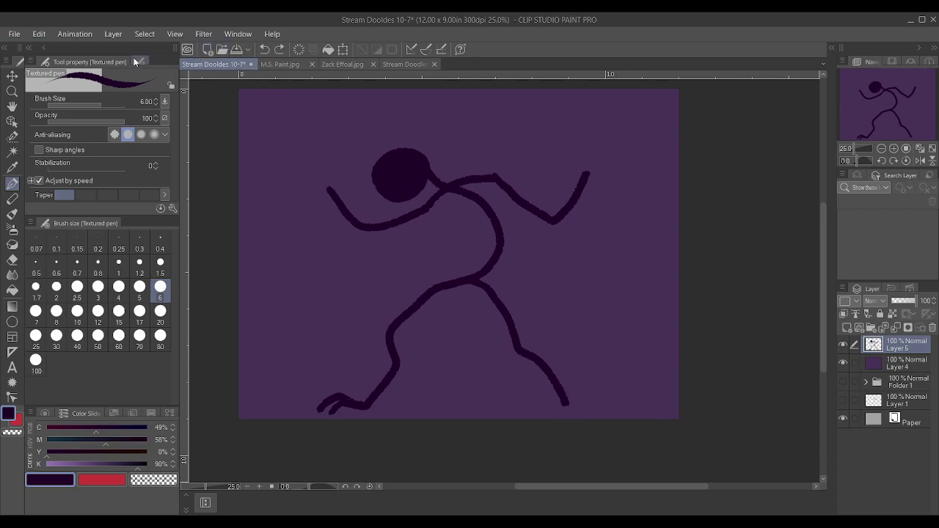
Move the stick figure on Layer 5 higher on the canvas to leave room beneath its feet.
{"action": "left_click", "coordinate": [12, 76]}
{"action": "left_click_drag", "start_coordinate": [366, 236], "coordinate": [399, 202]}
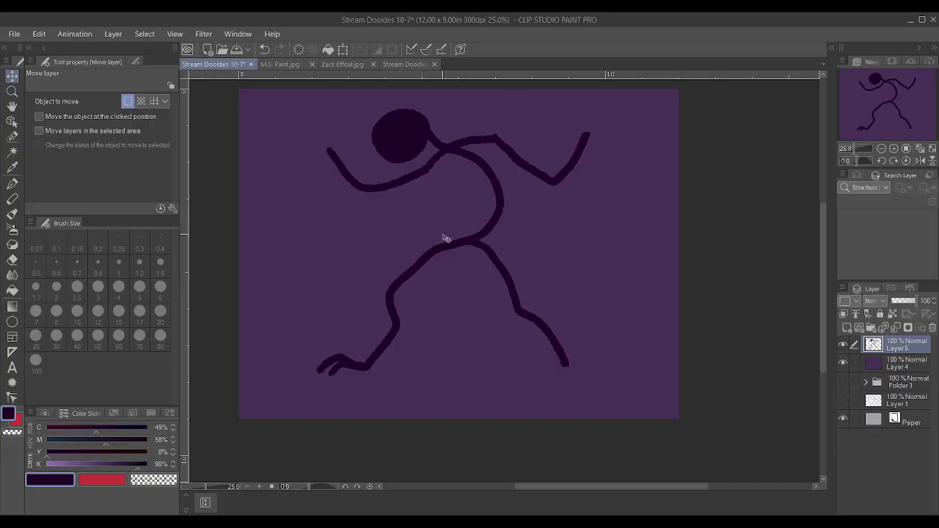
{"action": "key", "text": "p"}
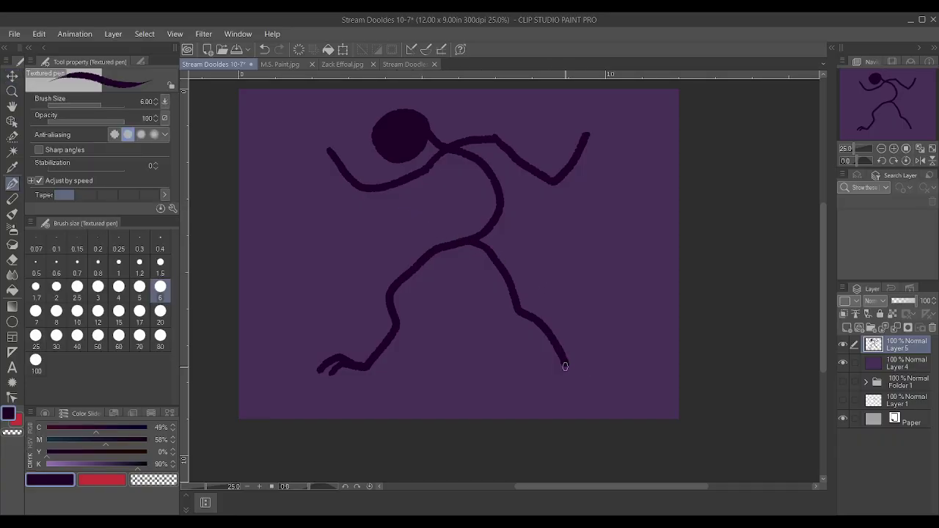
Draw a clawed foot on the rear leg, add toes to the front foot, and thicken the front leg.
{"action": "mouse_move", "coordinate": [565, 362]}
{"action": "left_mouse_down"}
{"action": "mouse_move", "coordinate": [605, 391]}
{"action": "mouse_move", "coordinate": [567, 369]}
{"action": "mouse_move", "coordinate": [585, 379]}
{"action": "mouse_move", "coordinate": [587, 393]}
{"action": "mouse_move", "coordinate": [572, 398]}
{"action": "left_mouse_up"}
{"action": "left_click_drag", "start_coordinate": [329, 351], "coordinate": [309, 371]}
{"action": "mouse_move", "coordinate": [367, 366]}
{"action": "left_mouse_down"}
{"action": "mouse_move", "coordinate": [402, 330]}
{"action": "mouse_move", "coordinate": [398, 305]}
{"action": "mouse_move", "coordinate": [431, 272]}
{"action": "mouse_move", "coordinate": [400, 297]}
{"action": "mouse_move", "coordinate": [458, 247]}
{"action": "mouse_move", "coordinate": [396, 297]}
{"action": "mouse_move", "coordinate": [475, 248]}
{"action": "left_mouse_up"}
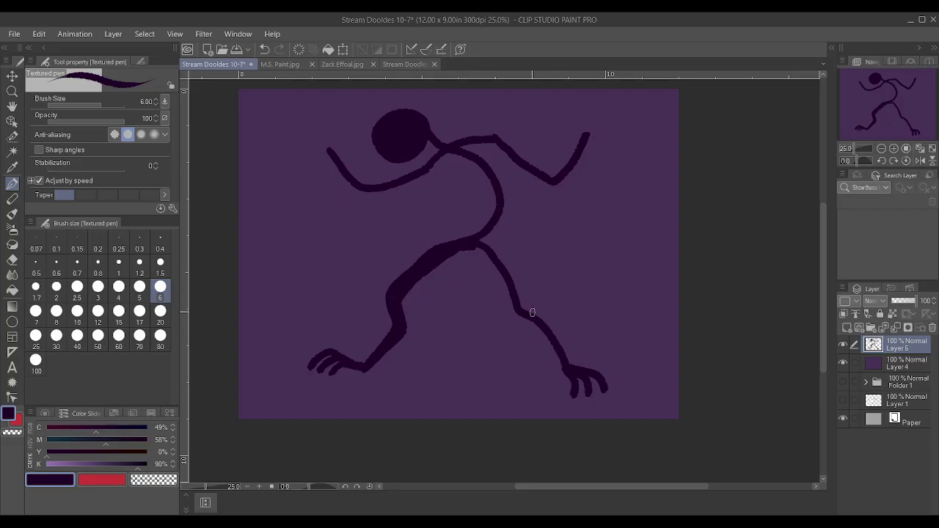
Thicken the rear leg with the textured pen and rotate the whole figure on Layer 5 slightly counterclockwise.
{"action": "mouse_move", "coordinate": [566, 369]}
{"action": "left_mouse_down"}
{"action": "mouse_move", "coordinate": [557, 345]}
{"action": "mouse_move", "coordinate": [519, 315]}
{"action": "mouse_move", "coordinate": [512, 296]}
{"action": "mouse_move", "coordinate": [523, 305]}
{"action": "mouse_move", "coordinate": [492, 253]}
{"action": "left_mouse_up"}
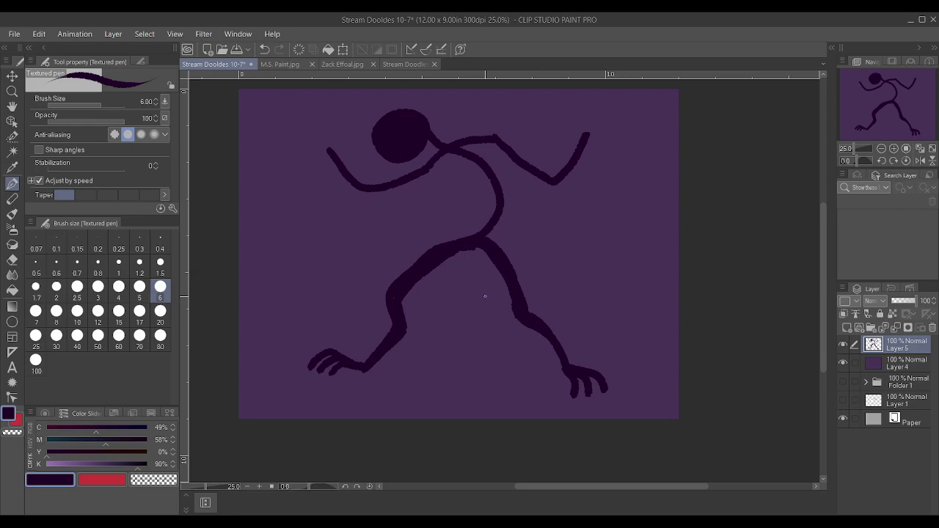
{"action": "key", "text": "ctrl+t"}
{"action": "mouse_move", "coordinate": [647, 119]}
{"action": "left_mouse_down"}
{"action": "mouse_move", "coordinate": [639, 96]}
{"action": "mouse_move", "coordinate": [642, 103]}
{"action": "left_mouse_up"}
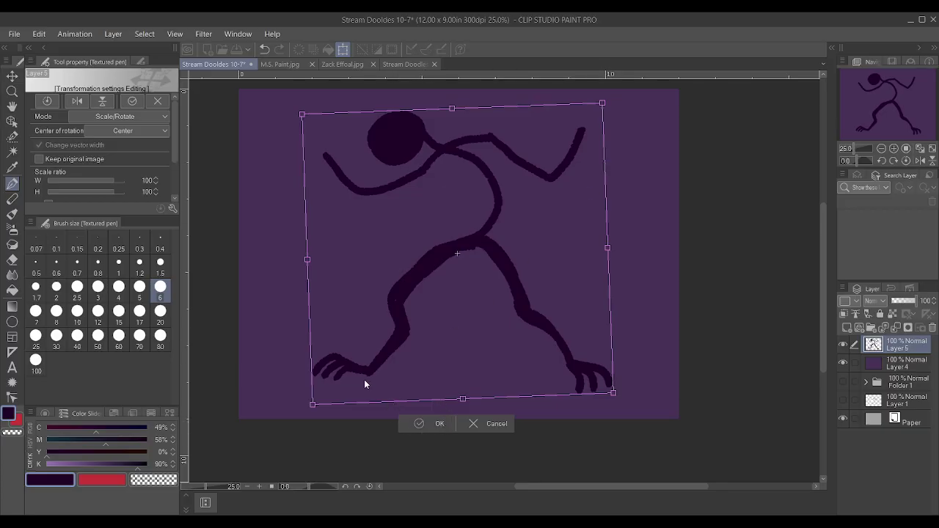
{"action": "key", "text": "Return"}
Smooth and thicken the front leg's shin and heel with the textured pen at size 2.5.
{"action": "scroll", "coordinate": [367, 378], "scroll_direction": "up", "scroll_amount": 2}
{"action": "key", "text": "bracketleft"}
{"action": "key", "text": "bracketleft"}
{"action": "key", "text": "bracketleft"}
{"action": "key", "text": "bracketleft"}
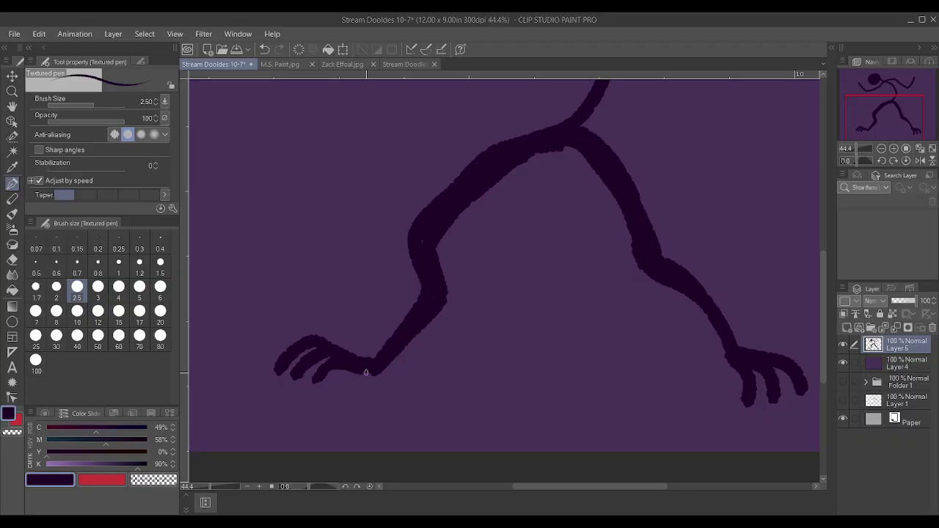
{"action": "mouse_move", "coordinate": [339, 369]}
{"action": "left_mouse_down"}
{"action": "mouse_move", "coordinate": [378, 372]}
{"action": "mouse_move", "coordinate": [442, 301]}
{"action": "left_mouse_up"}
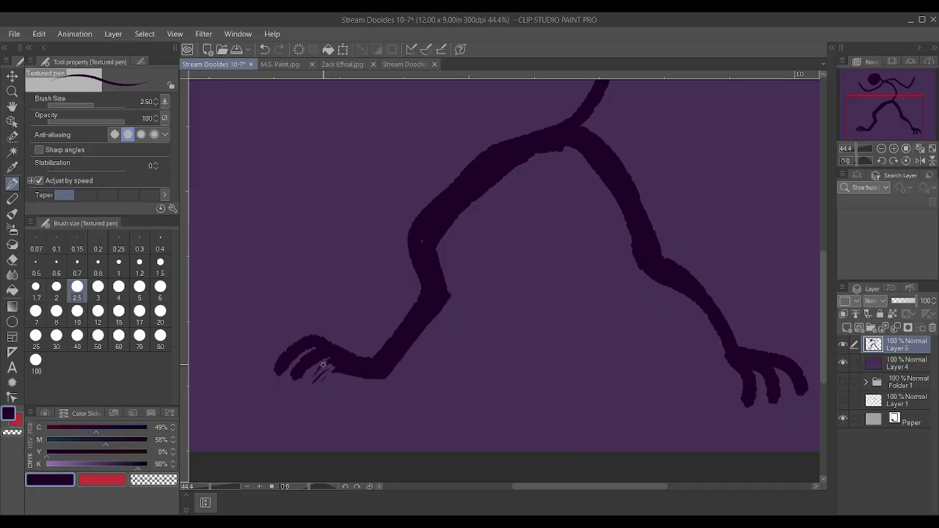
Erase the front foot's toes and redraw them as three thinner, longer claws with a size 3 pen.
{"action": "mouse_move", "coordinate": [317, 363]}
{"action": "left_mouse_down"}
{"action": "mouse_move", "coordinate": [290, 378]}
{"action": "mouse_move", "coordinate": [324, 376]}
{"action": "mouse_move", "coordinate": [320, 364]}
{"action": "mouse_move", "coordinate": [274, 359]}
{"action": "mouse_move", "coordinate": [321, 361]}
{"action": "mouse_move", "coordinate": [299, 334]}
{"action": "mouse_move", "coordinate": [285, 359]}
{"action": "left_mouse_up"}
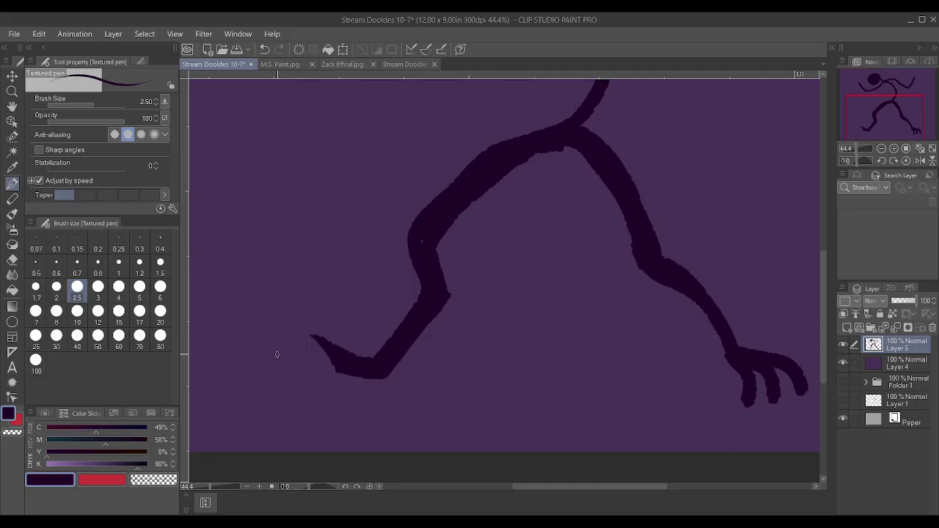
{"action": "key", "text": "bracketright"}
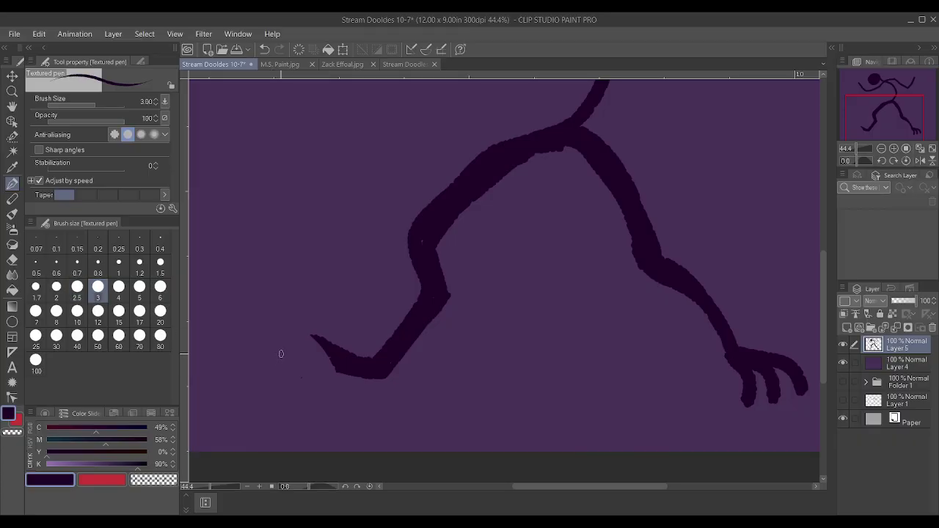
{"action": "mouse_move", "coordinate": [272, 352]}
{"action": "left_mouse_down"}
{"action": "mouse_move", "coordinate": [312, 338]}
{"action": "mouse_move", "coordinate": [329, 353]}
{"action": "mouse_move", "coordinate": [314, 349]}
{"action": "mouse_move", "coordinate": [281, 365]}
{"action": "mouse_move", "coordinate": [312, 367]}
{"action": "left_mouse_up"}
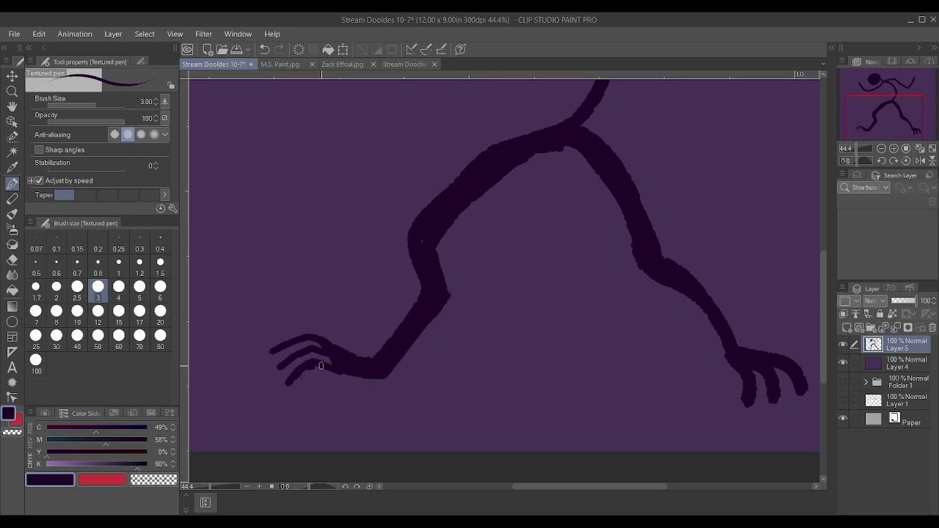
{"action": "scroll", "coordinate": [323, 363], "scroll_direction": "down", "scroll_amount": 2}
{"action": "scroll", "coordinate": [512, 306], "scroll_direction": "down", "scroll_amount": 2}
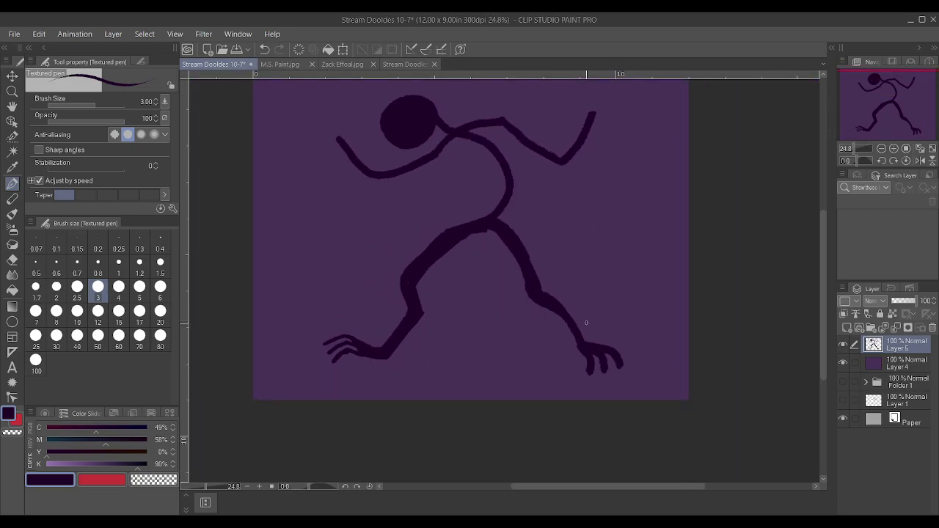
Erase both clawed feet and redraw the rear leg's shin as a curve tapering downward.
{"action": "mouse_move", "coordinate": [339, 331]}
{"action": "left_mouse_down"}
{"action": "mouse_move", "coordinate": [333, 341]}
{"action": "mouse_move", "coordinate": [356, 335]}
{"action": "mouse_move", "coordinate": [373, 345]}
{"action": "left_mouse_up"}
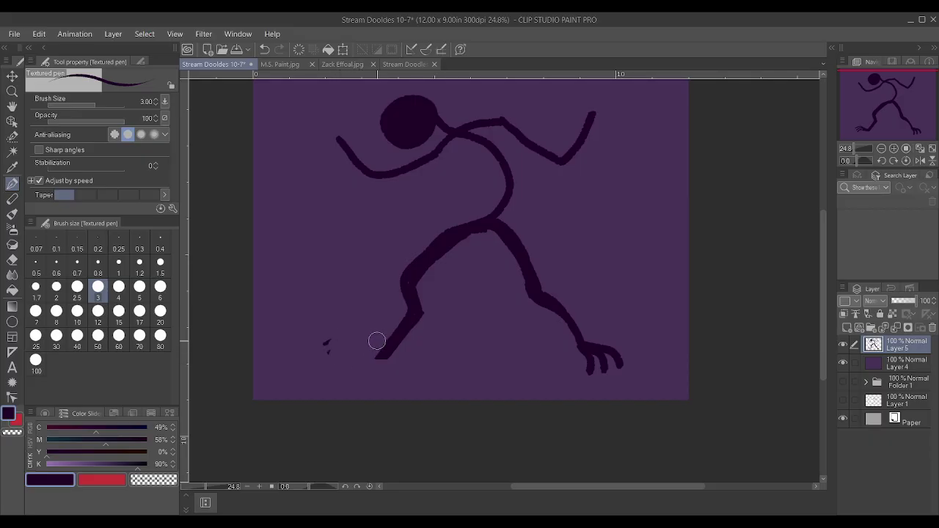
{"action": "mouse_move", "coordinate": [583, 359]}
{"action": "left_mouse_down"}
{"action": "mouse_move", "coordinate": [580, 330]}
{"action": "mouse_move", "coordinate": [611, 380]}
{"action": "mouse_move", "coordinate": [620, 349]}
{"action": "left_mouse_up"}
{"action": "scroll", "coordinate": [621, 349], "scroll_direction": "up", "scroll_amount": 3}
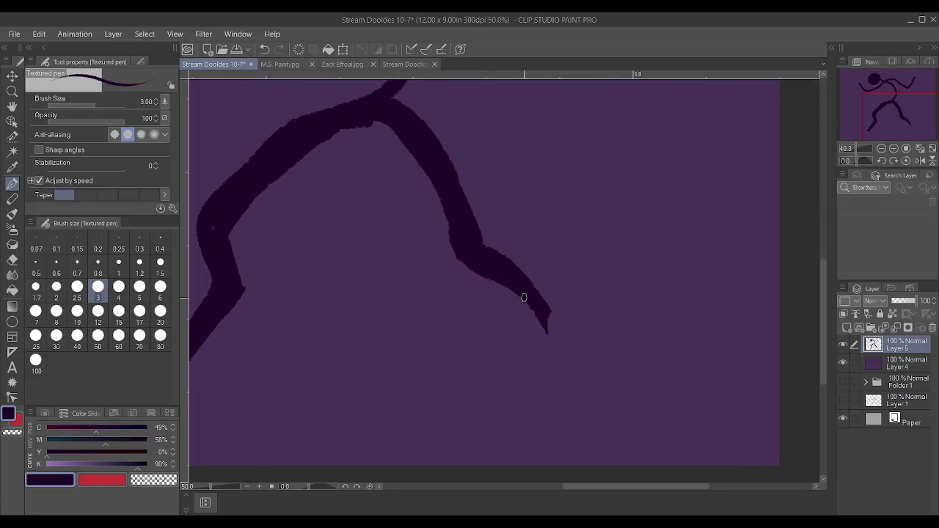
{"action": "left_click_drag", "start_coordinate": [569, 376], "coordinate": [572, 386]}
{"action": "left_click_drag", "start_coordinate": [559, 349], "coordinate": [574, 388]}
{"action": "mouse_move", "coordinate": [546, 324]}
{"action": "left_mouse_down"}
{"action": "mouse_move", "coordinate": [508, 283]}
{"action": "mouse_move", "coordinate": [537, 309]}
{"action": "mouse_move", "coordinate": [574, 379]}
{"action": "mouse_move", "coordinate": [530, 294]}
{"action": "left_mouse_up"}
{"action": "mouse_move", "coordinate": [572, 379]}
{"action": "left_mouse_down"}
{"action": "mouse_move", "coordinate": [521, 276]}
{"action": "mouse_move", "coordinate": [465, 234]}
{"action": "mouse_move", "coordinate": [481, 272]}
{"action": "mouse_move", "coordinate": [457, 256]}
{"action": "mouse_move", "coordinate": [379, 103]}
{"action": "left_mouse_up"}
Draw a curved torso outline on each side of the spine, joining the hips to the shoulders.
{"action": "scroll", "coordinate": [310, 90], "scroll_direction": "down", "scroll_amount": 6}
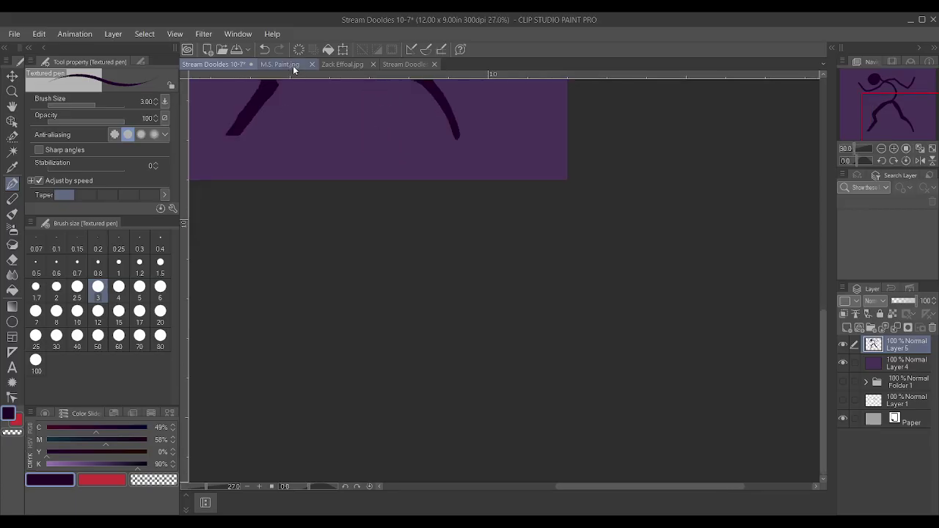
{"action": "scroll", "coordinate": [353, 112], "scroll_direction": "up", "scroll_amount": 5}
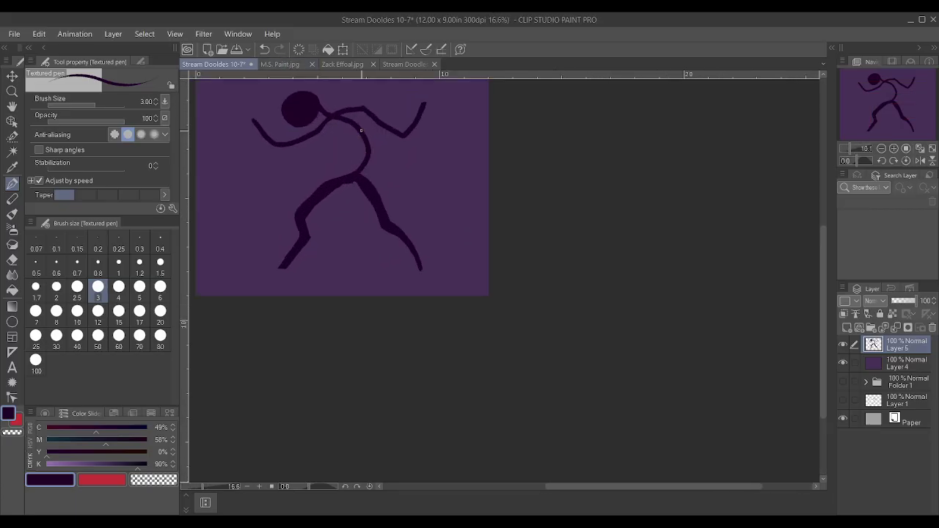
{"action": "mouse_move", "coordinate": [312, 224]}
{"action": "left_mouse_down"}
{"action": "mouse_move", "coordinate": [338, 199]}
{"action": "mouse_move", "coordinate": [383, 189]}
{"action": "mouse_move", "coordinate": [393, 167]}
{"action": "left_mouse_up"}
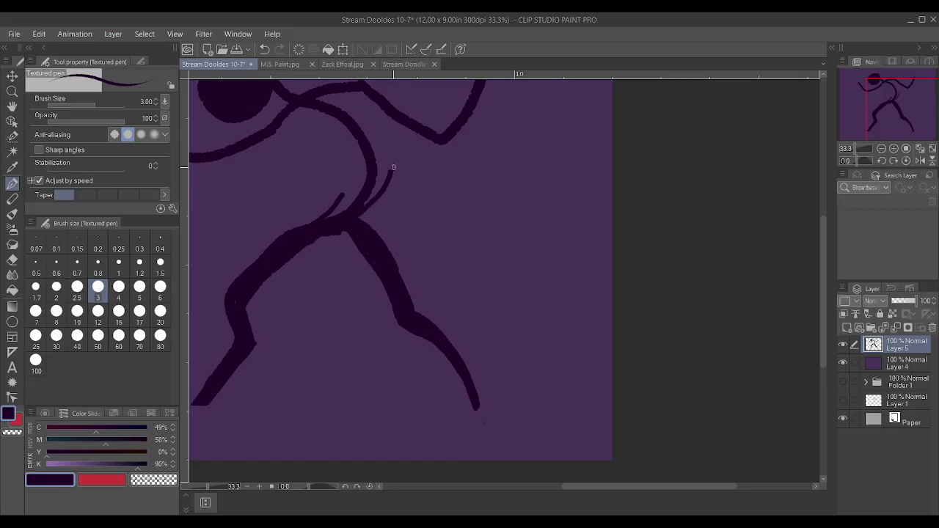
{"action": "mouse_move", "coordinate": [340, 218]}
{"action": "left_mouse_down"}
{"action": "mouse_move", "coordinate": [342, 196]}
{"action": "mouse_move", "coordinate": [342, 171]}
{"action": "mouse_move", "coordinate": [285, 121]}
{"action": "left_mouse_up"}
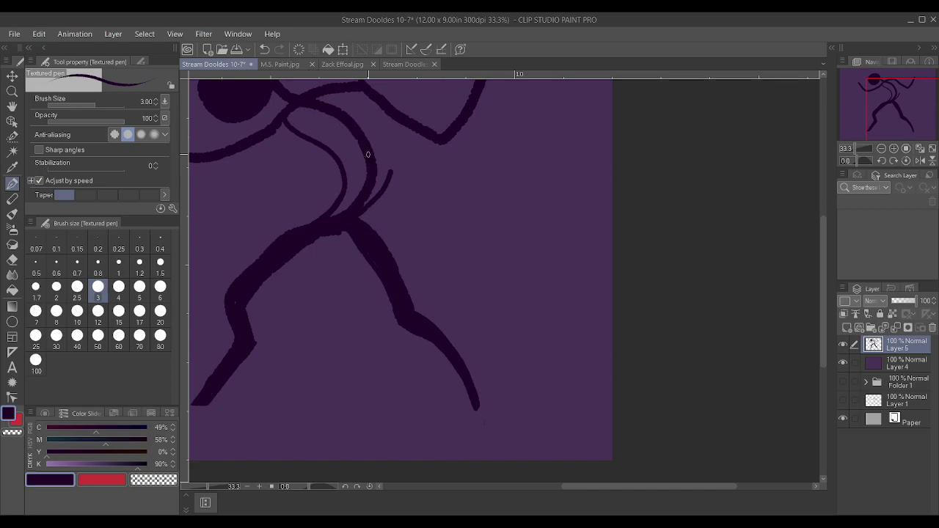
{"action": "left_click_drag", "start_coordinate": [388, 163], "coordinate": [377, 99]}
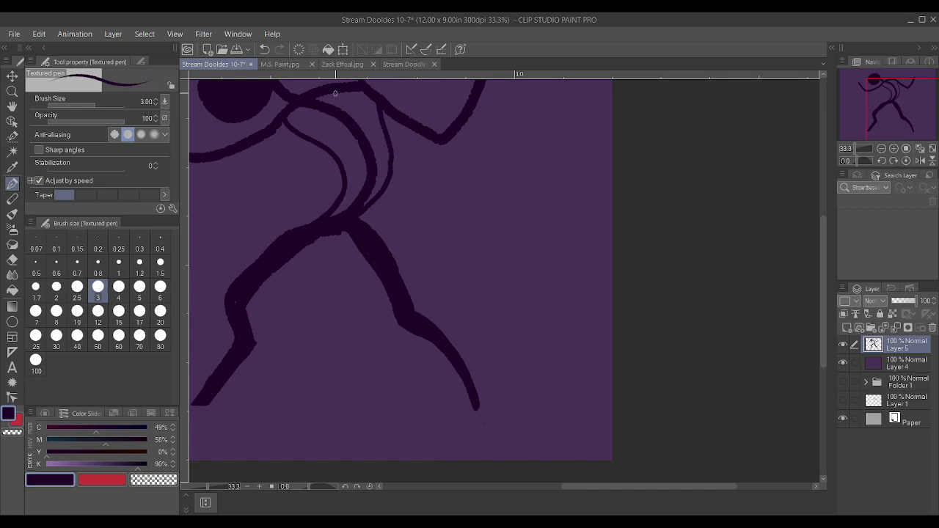
Widen the lower part of the rear leg's shin down to its end.
{"action": "mouse_move", "coordinate": [478, 392]}
{"action": "left_mouse_down"}
{"action": "mouse_move", "coordinate": [452, 350]}
{"action": "mouse_move", "coordinate": [483, 406]}
{"action": "mouse_move", "coordinate": [473, 408]}
{"action": "mouse_move", "coordinate": [432, 346]}
{"action": "left_mouse_up"}
{"action": "scroll", "coordinate": [409, 326], "scroll_direction": "down", "scroll_amount": 3}
{"action": "scroll", "coordinate": [408, 325], "scroll_direction": "up", "scroll_amount": 3}
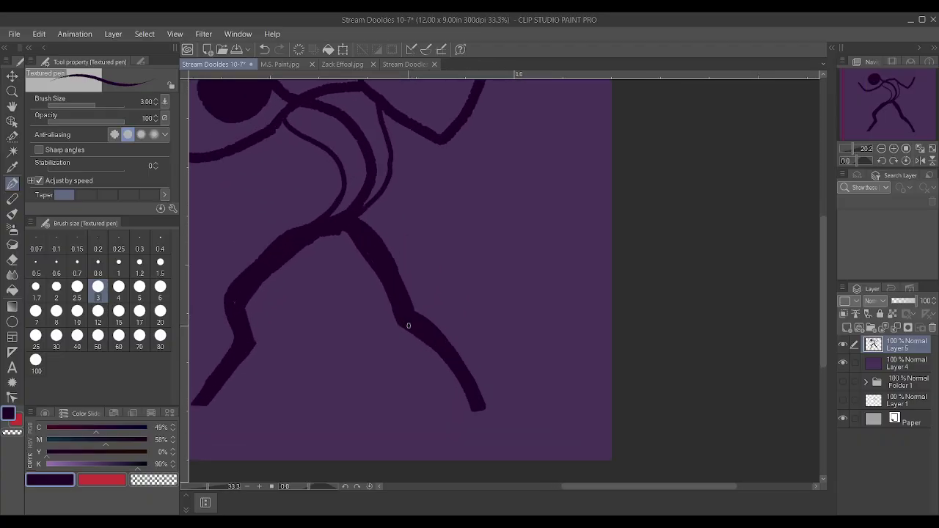
Erase the lower part of the rear leg's shin and thicken the remaining leg up to the hip.
{"action": "scroll", "coordinate": [413, 326], "scroll_direction": "up", "scroll_amount": 1}
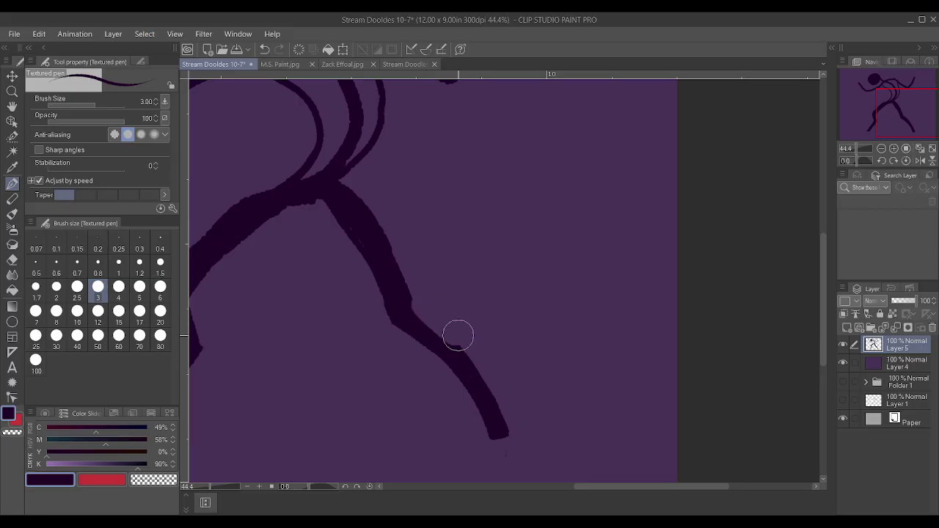
{"action": "mouse_move", "coordinate": [486, 389]}
{"action": "left_mouse_down"}
{"action": "mouse_move", "coordinate": [498, 437]}
{"action": "mouse_move", "coordinate": [484, 390]}
{"action": "mouse_move", "coordinate": [469, 395]}
{"action": "left_mouse_up"}
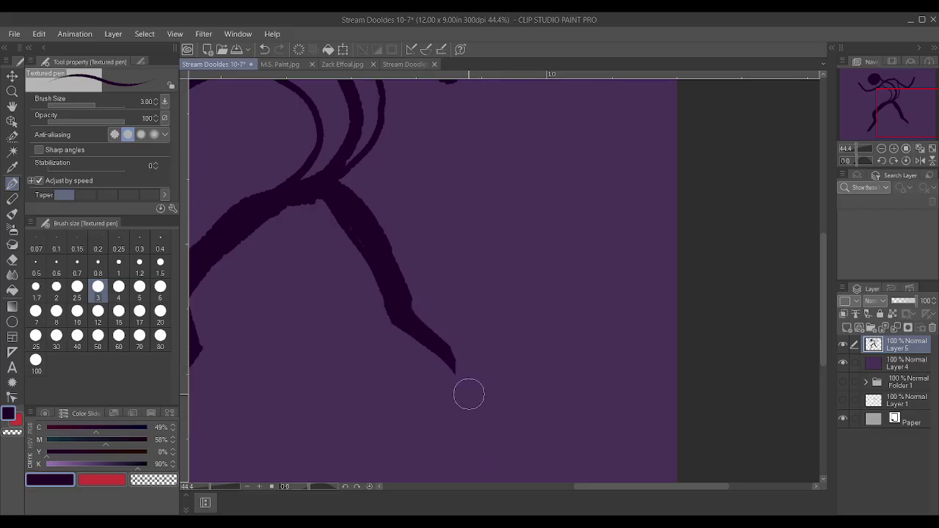
{"action": "mouse_move", "coordinate": [454, 357]}
{"action": "left_mouse_down"}
{"action": "mouse_move", "coordinate": [404, 300]}
{"action": "mouse_move", "coordinate": [403, 272]}
{"action": "mouse_move", "coordinate": [411, 314]}
{"action": "mouse_move", "coordinate": [392, 257]}
{"action": "left_mouse_up"}
{"action": "left_click_drag", "start_coordinate": [354, 199], "coordinate": [367, 226]}
{"action": "scroll", "coordinate": [452, 366], "scroll_direction": "down", "scroll_amount": 5}
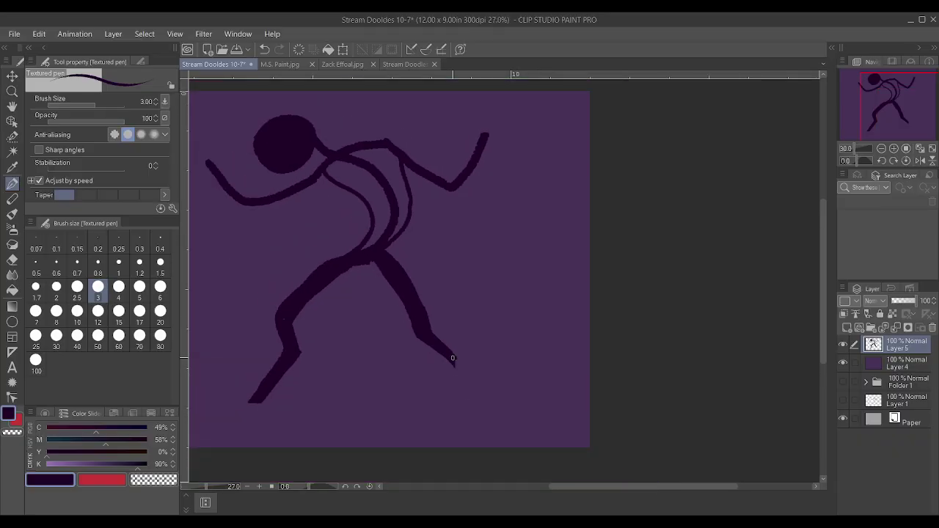
Draw a thick, nearly vertical lower section from the cut end of the rear leg.
{"action": "scroll", "coordinate": [461, 383], "scroll_direction": "up", "scroll_amount": 4}
{"action": "mouse_move", "coordinate": [473, 430]}
{"action": "left_mouse_down"}
{"action": "mouse_move", "coordinate": [461, 351]}
{"action": "mouse_move", "coordinate": [458, 436]}
{"action": "mouse_move", "coordinate": [468, 433]}
{"action": "mouse_move", "coordinate": [457, 350]}
{"action": "mouse_move", "coordinate": [459, 433]}
{"action": "mouse_move", "coordinate": [463, 377]}
{"action": "left_mouse_up"}
{"action": "mouse_move", "coordinate": [457, 435]}
{"action": "left_mouse_down"}
{"action": "mouse_move", "coordinate": [448, 347]}
{"action": "mouse_move", "coordinate": [455, 430]}
{"action": "left_mouse_up"}
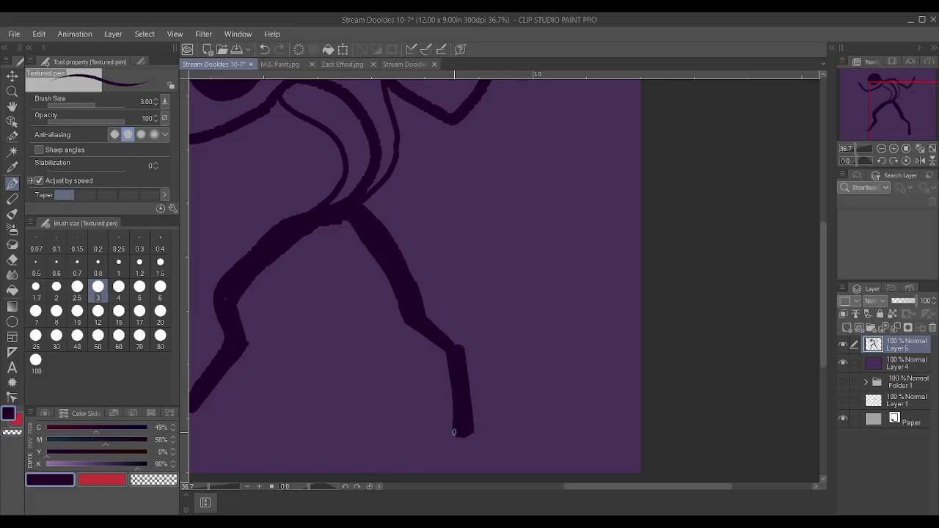
{"action": "scroll", "coordinate": [468, 423], "scroll_direction": "down", "scroll_amount": 2}
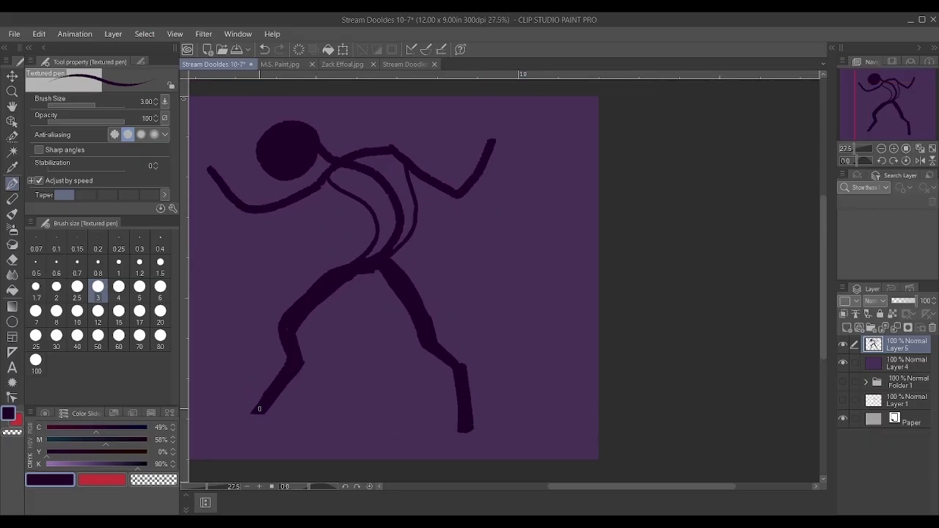
Round off the front leg's end and draw a new clawed foot with three curled toes on it.
{"action": "scroll", "coordinate": [253, 416], "scroll_direction": "up", "scroll_amount": 1}
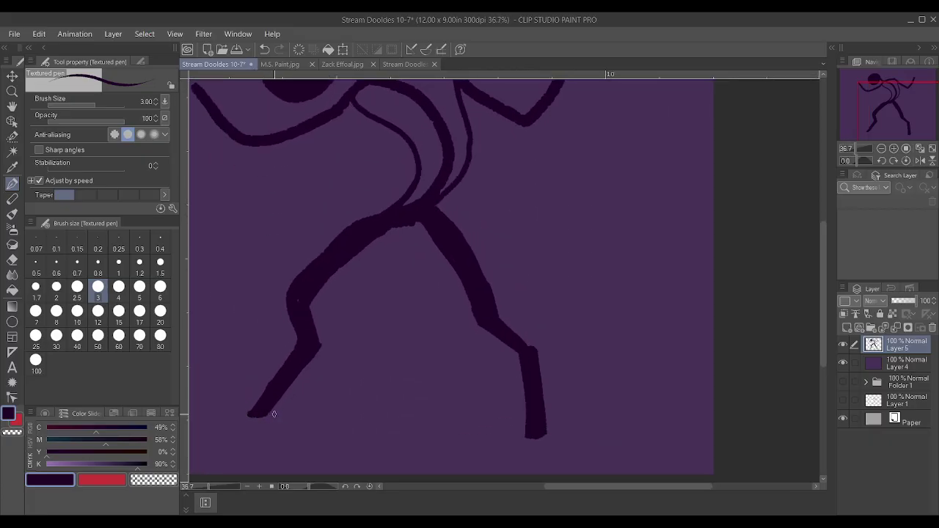
{"action": "scroll", "coordinate": [272, 414], "scroll_direction": "down", "scroll_amount": 2}
{"action": "scroll", "coordinate": [264, 407], "scroll_direction": "up", "scroll_amount": 2}
{"action": "scroll", "coordinate": [245, 396], "scroll_direction": "down", "scroll_amount": 2}
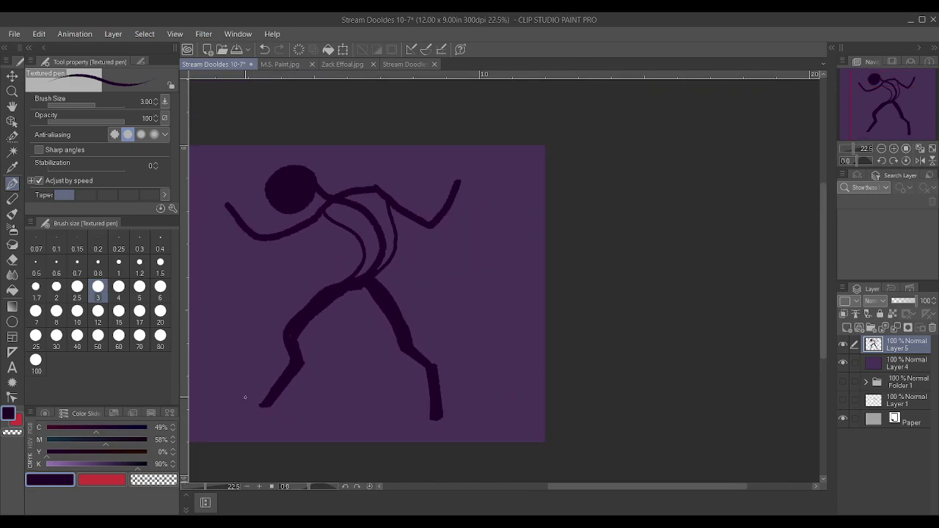
{"action": "scroll", "coordinate": [245, 397], "scroll_direction": "up", "scroll_amount": 3}
{"action": "mouse_move", "coordinate": [230, 412]}
{"action": "left_mouse_down"}
{"action": "mouse_move", "coordinate": [291, 404]}
{"action": "mouse_move", "coordinate": [284, 414]}
{"action": "mouse_move", "coordinate": [254, 412]}
{"action": "mouse_move", "coordinate": [299, 414]}
{"action": "mouse_move", "coordinate": [236, 396]}
{"action": "mouse_move", "coordinate": [273, 402]}
{"action": "left_mouse_up"}
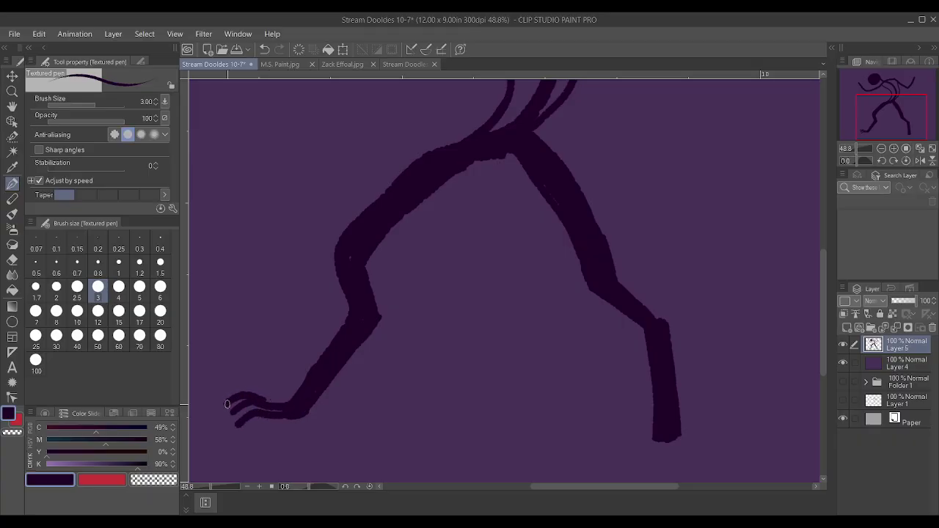
Rework the front foot by redrawing its lowest toe, filling the sole, and trimming the heel into the ankle.
{"action": "scroll", "coordinate": [225, 404], "scroll_direction": "down", "scroll_amount": 3}
{"action": "scroll", "coordinate": [252, 420], "scroll_direction": "up", "scroll_amount": 3}
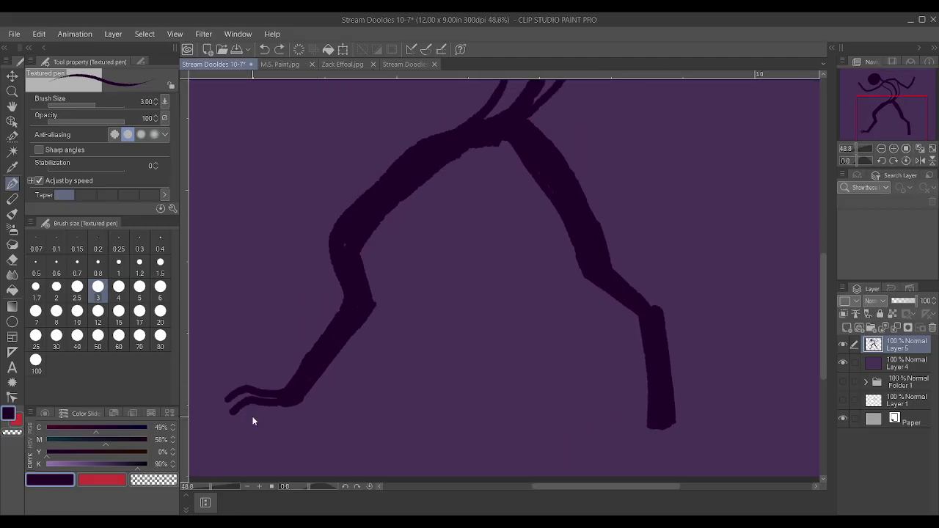
{"action": "scroll", "coordinate": [249, 416], "scroll_direction": "up", "scroll_amount": 2}
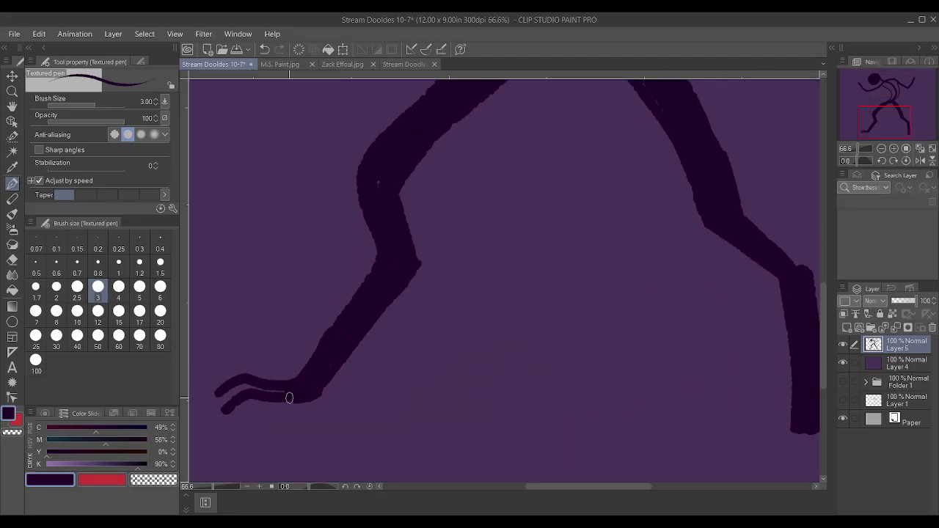
{"action": "left_click_drag", "start_coordinate": [297, 398], "coordinate": [235, 418]}
{"action": "mouse_move", "coordinate": [298, 402]}
{"action": "left_mouse_down"}
{"action": "mouse_move", "coordinate": [329, 360]}
{"action": "mouse_move", "coordinate": [325, 392]}
{"action": "mouse_move", "coordinate": [346, 338]}
{"action": "left_mouse_up"}
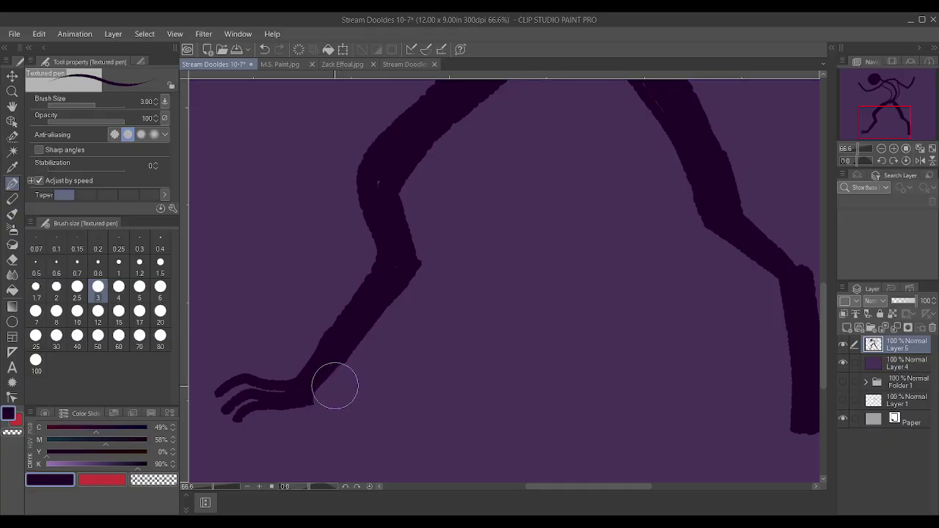
Smooth the edges of the figure's left shin and fill the gap at its knee with the size 3 Textured pen.
{"action": "mouse_move", "coordinate": [310, 390]}
{"action": "left_mouse_down"}
{"action": "mouse_move", "coordinate": [310, 399]}
{"action": "mouse_move", "coordinate": [355, 343]}
{"action": "left_mouse_up"}
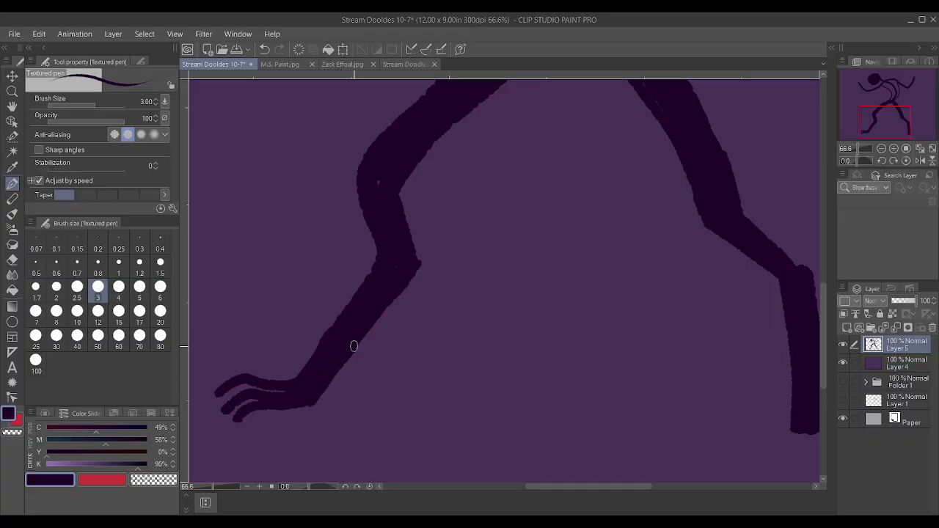
{"action": "mouse_move", "coordinate": [314, 397]}
{"action": "left_mouse_down"}
{"action": "mouse_move", "coordinate": [352, 329]}
{"action": "mouse_move", "coordinate": [308, 347]}
{"action": "mouse_move", "coordinate": [308, 335]}
{"action": "mouse_move", "coordinate": [308, 350]}
{"action": "mouse_move", "coordinate": [346, 271]}
{"action": "mouse_move", "coordinate": [331, 336]}
{"action": "mouse_move", "coordinate": [308, 369]}
{"action": "mouse_move", "coordinate": [370, 273]}
{"action": "mouse_move", "coordinate": [377, 242]}
{"action": "mouse_move", "coordinate": [363, 184]}
{"action": "mouse_move", "coordinate": [377, 176]}
{"action": "left_mouse_up"}
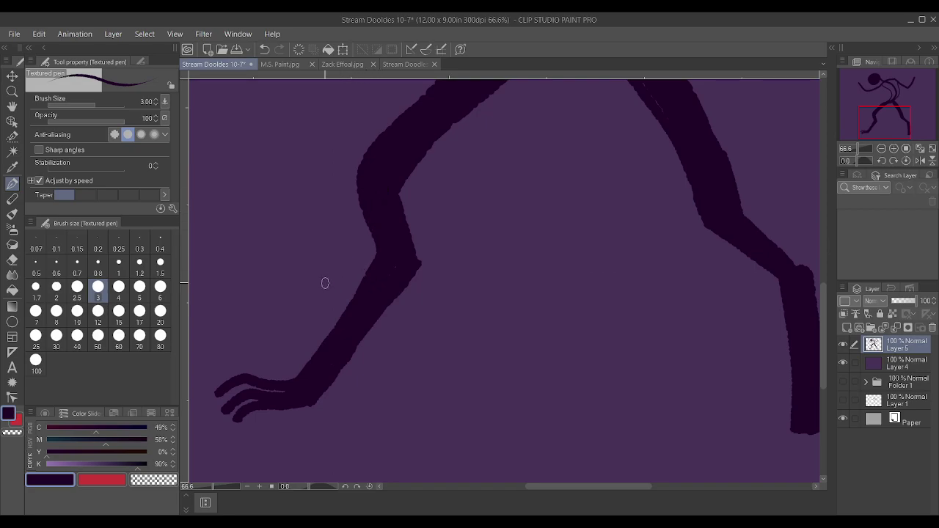
{"action": "scroll", "coordinate": [245, 384], "scroll_direction": "down", "scroll_amount": 3}
{"action": "scroll", "coordinate": [241, 387], "scroll_direction": "up", "scroll_amount": 2}
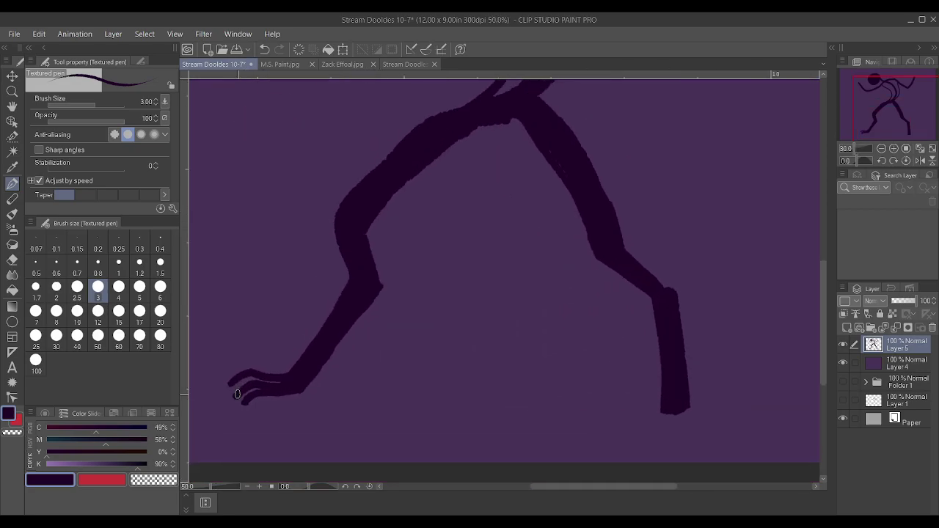
Undo the recent strokes back to before the left foot was drawn.
{"action": "scroll", "coordinate": [237, 394], "scroll_direction": "up", "scroll_amount": 1}
{"action": "key", "text": "ctrl+z"}
{"action": "key", "text": "ctrl+z"}
{"action": "key", "text": "ctrl+z"}
{"action": "key", "text": "ctrl+z"}
{"action": "key", "text": "ctrl+z"}
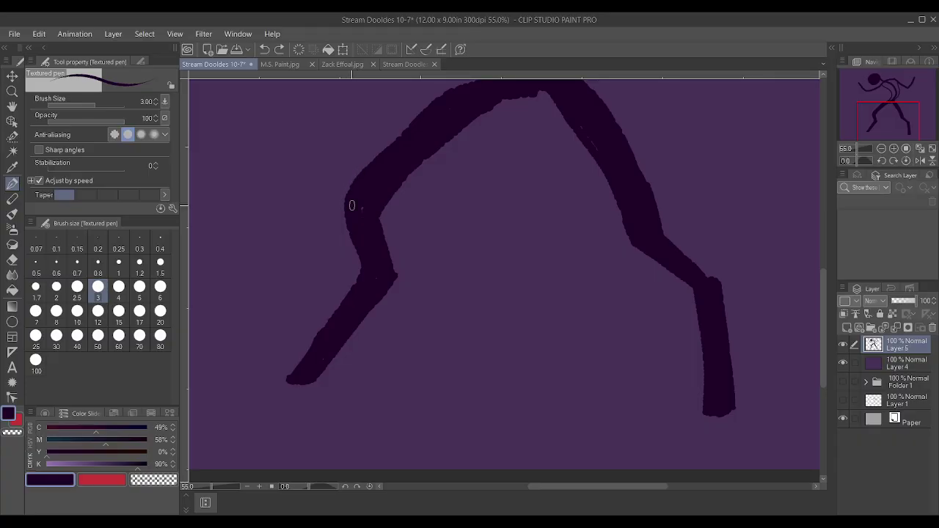
Reshape the left knee into a sharper bend and thicken both thighs with dark pen strokes.
{"action": "left_click_drag", "start_coordinate": [324, 184], "coordinate": [299, 121]}
{"action": "key", "text": "ctrl+z"}
{"action": "mouse_move", "coordinate": [352, 227]}
{"action": "left_mouse_down"}
{"action": "mouse_move", "coordinate": [344, 197]}
{"action": "mouse_move", "coordinate": [362, 172]}
{"action": "left_mouse_up"}
{"action": "mouse_move", "coordinate": [377, 207]}
{"action": "left_mouse_down"}
{"action": "mouse_move", "coordinate": [413, 164]}
{"action": "mouse_move", "coordinate": [494, 98]}
{"action": "mouse_move", "coordinate": [486, 95]}
{"action": "left_mouse_up"}
{"action": "scroll", "coordinate": [495, 154], "scroll_direction": "down", "scroll_amount": 2}
{"action": "scroll", "coordinate": [608, 157], "scroll_direction": "up", "scroll_amount": 2}
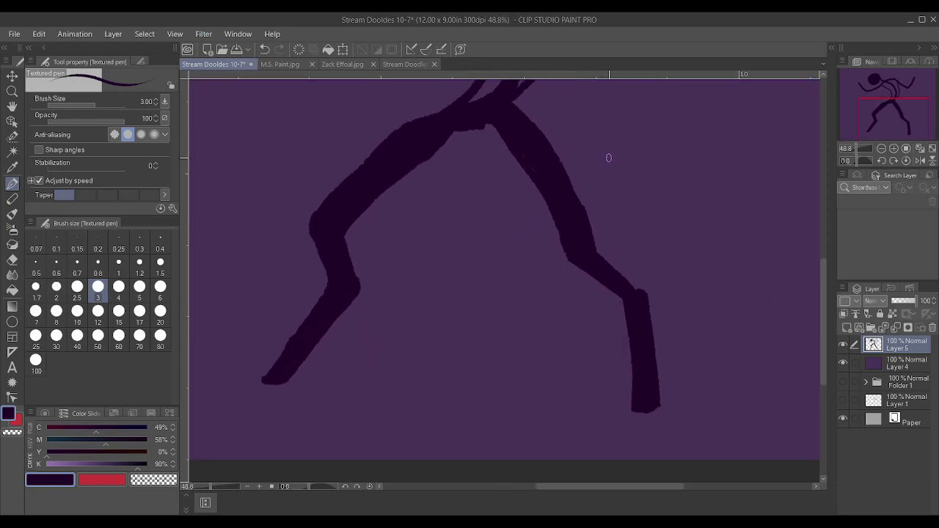
{"action": "left_click_drag", "start_coordinate": [527, 176], "coordinate": [501, 122]}
Erase the raised right forearm and redraw it stretching outward from the elbow at a shallow upward angle.
{"action": "scroll", "coordinate": [506, 121], "scroll_direction": "down", "scroll_amount": 3}
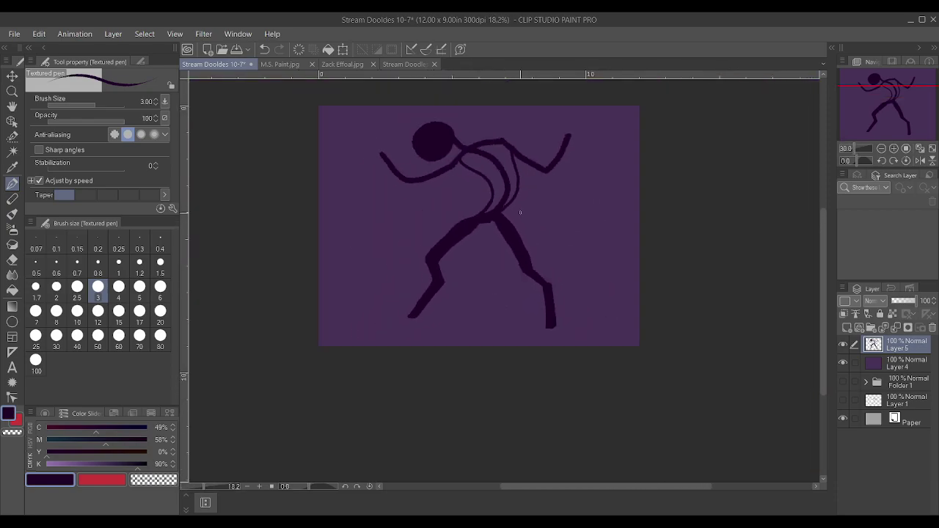
{"action": "scroll", "coordinate": [521, 118], "scroll_direction": "up", "scroll_amount": 2}
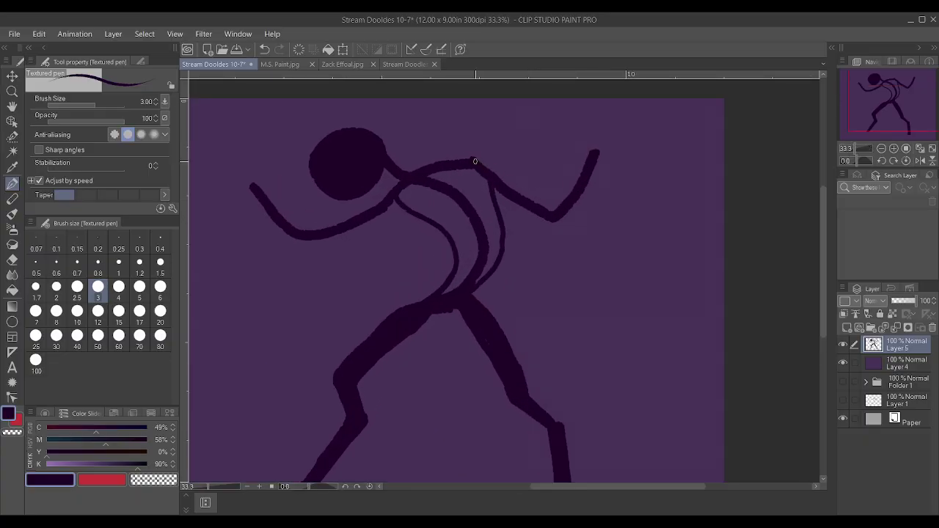
{"action": "left_click_drag", "start_coordinate": [482, 160], "coordinate": [552, 214]}
{"action": "key", "text": "ctrl+z"}
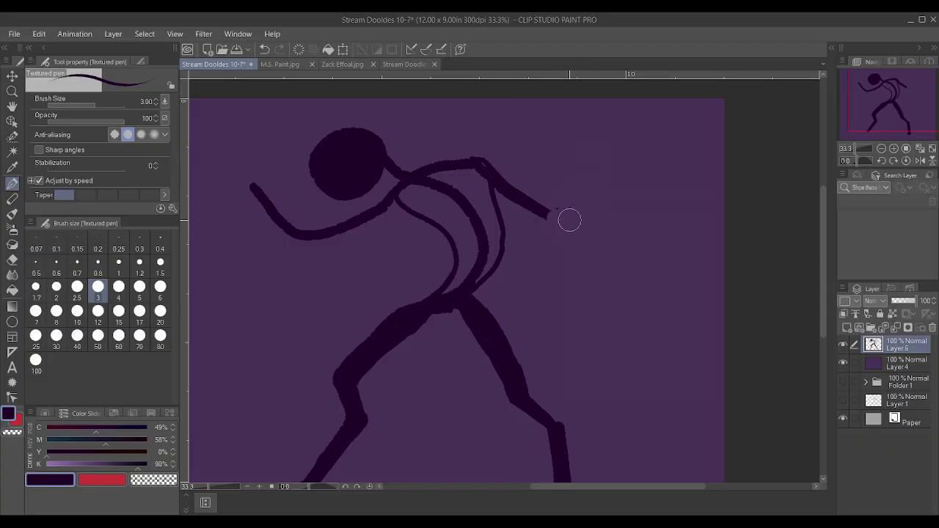
{"action": "mouse_move", "coordinate": [547, 214]}
{"action": "left_mouse_down"}
{"action": "mouse_move", "coordinate": [618, 182]}
{"action": "mouse_move", "coordinate": [546, 212]}
{"action": "mouse_move", "coordinate": [624, 182]}
{"action": "left_mouse_up"}
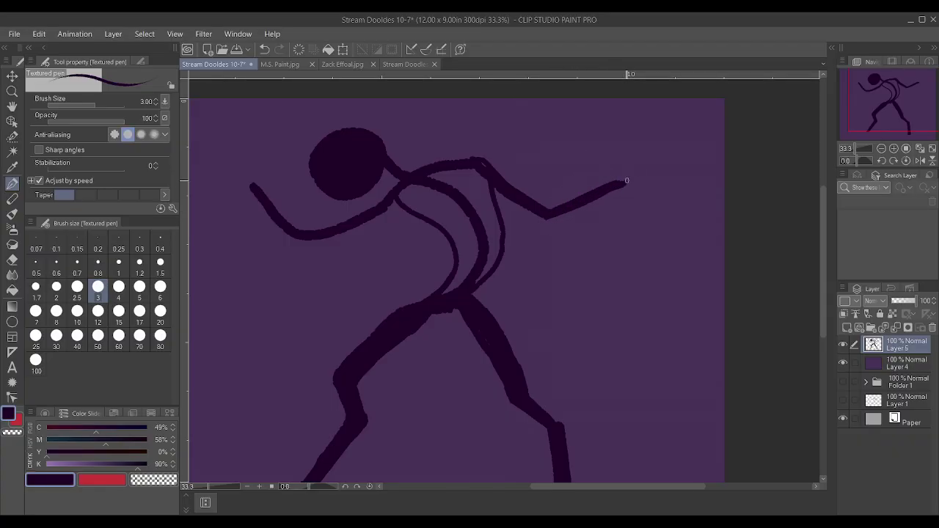
Draw a right hand with long splayed fingers and a short thumb at the end of the forearm.
{"action": "left_click_drag", "start_coordinate": [617, 180], "coordinate": [668, 162]}
{"action": "mouse_move", "coordinate": [620, 183]}
{"action": "left_mouse_down"}
{"action": "mouse_move", "coordinate": [674, 171]}
{"action": "mouse_move", "coordinate": [670, 180]}
{"action": "left_mouse_up"}
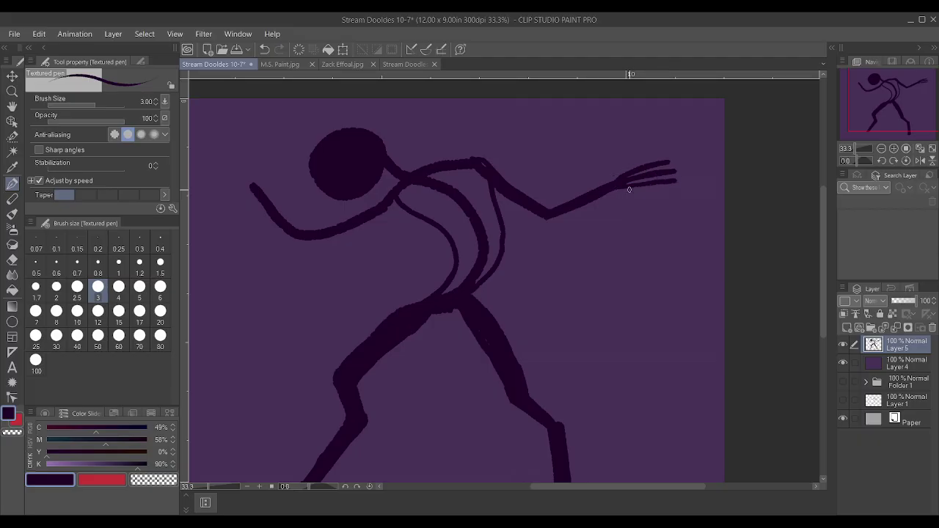
{"action": "left_click_drag", "start_coordinate": [620, 189], "coordinate": [650, 195]}
{"action": "scroll", "coordinate": [673, 180], "scroll_direction": "down", "scroll_amount": 3}
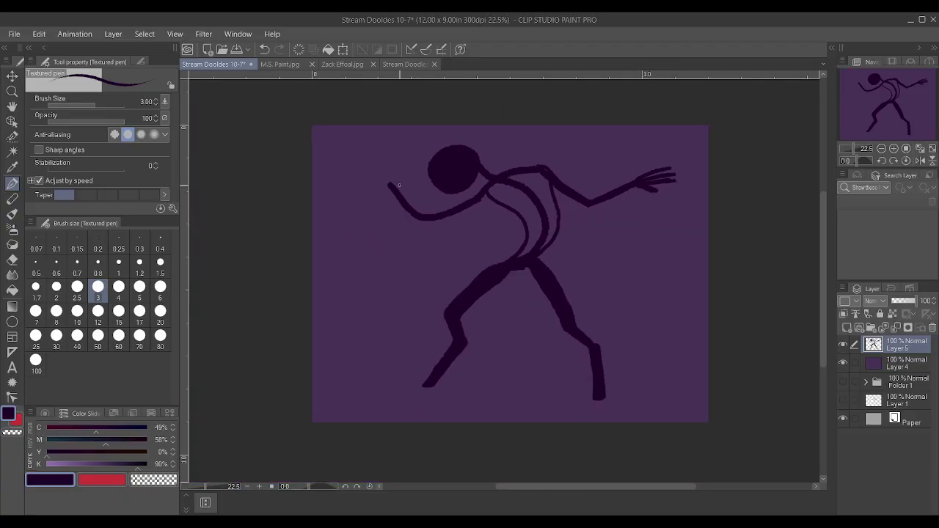
Draw a raised left hand with spread, curved fingers and a hooked thumb at the end of the left arm.
{"action": "scroll", "coordinate": [387, 182], "scroll_direction": "up", "scroll_amount": 3}
{"action": "mouse_move", "coordinate": [388, 174]}
{"action": "left_mouse_down"}
{"action": "mouse_move", "coordinate": [371, 142]}
{"action": "mouse_move", "coordinate": [379, 148]}
{"action": "left_mouse_up"}
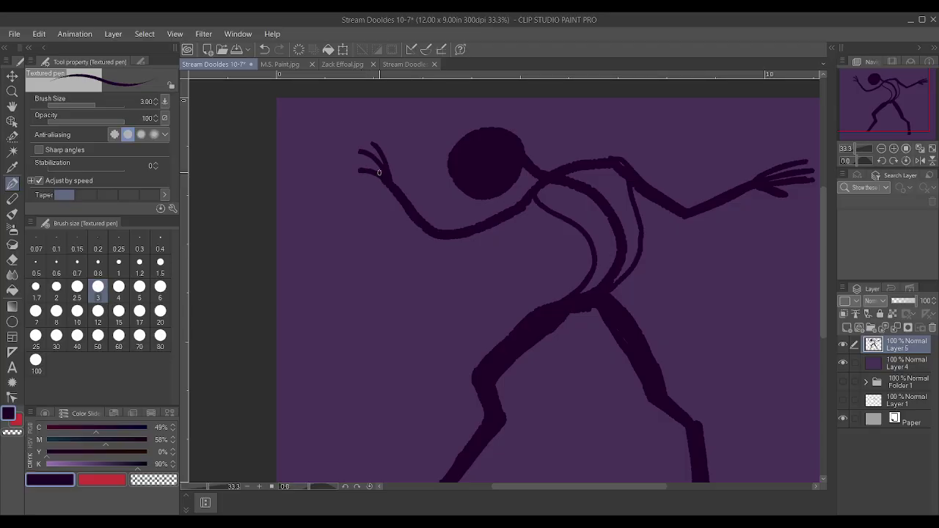
{"action": "key", "text": "ctrl+z"}
{"action": "scroll", "coordinate": [356, 138], "scroll_direction": "up", "scroll_amount": 1}
{"action": "left_click_drag", "start_coordinate": [400, 192], "coordinate": [394, 139]}
{"action": "left_click_drag", "start_coordinate": [386, 194], "coordinate": [370, 175]}
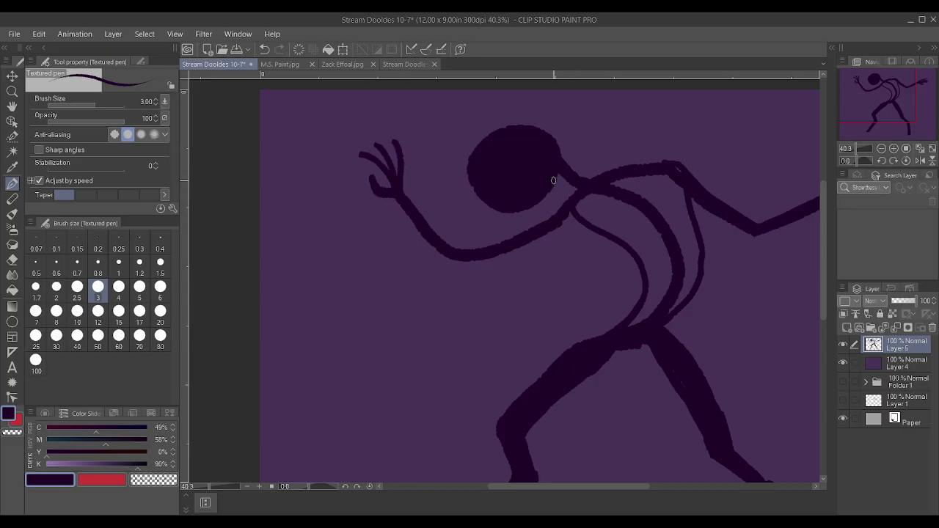
{"action": "scroll", "coordinate": [572, 169], "scroll_direction": "down", "scroll_amount": 3}
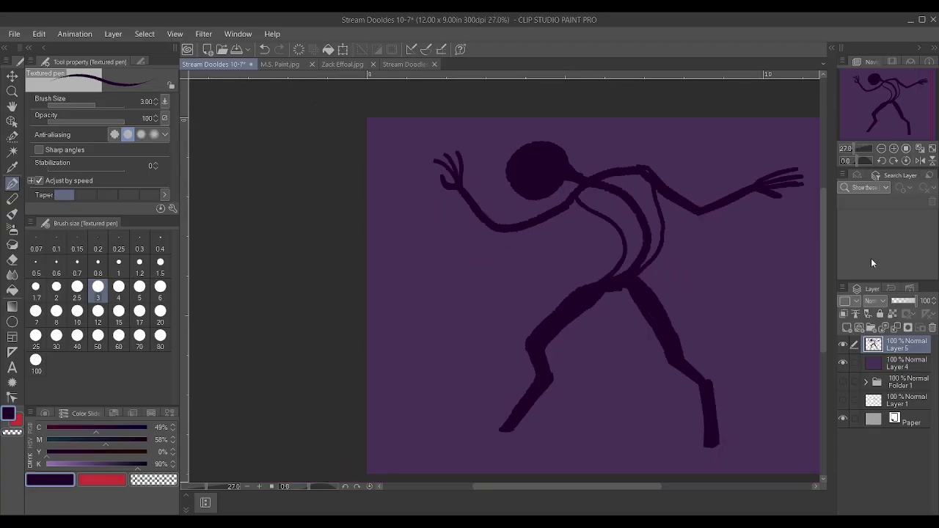
Enlarge the Textured pen to size 8 and fill the torso between the chest and back lines with solid dark colour.
{"action": "scroll", "coordinate": [638, 233], "scroll_direction": "up", "scroll_amount": 2}
{"action": "key", "text": "bracketright"}
{"action": "key", "text": "bracketright"}
{"action": "key", "text": "bracketright"}
{"action": "key", "text": "bracketright"}
{"action": "key", "text": "bracketright"}
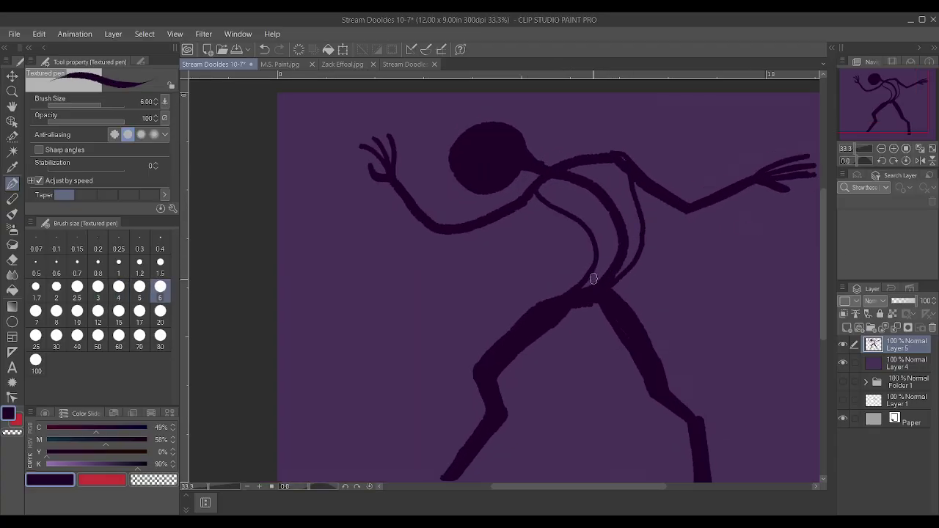
{"action": "mouse_move", "coordinate": [613, 270]}
{"action": "left_mouse_down"}
{"action": "mouse_move", "coordinate": [627, 250]}
{"action": "mouse_move", "coordinate": [602, 270]}
{"action": "mouse_move", "coordinate": [590, 225]}
{"action": "mouse_move", "coordinate": [558, 204]}
{"action": "mouse_move", "coordinate": [546, 178]}
{"action": "mouse_move", "coordinate": [536, 188]}
{"action": "mouse_move", "coordinate": [543, 174]}
{"action": "mouse_move", "coordinate": [563, 170]}
{"action": "mouse_move", "coordinate": [543, 169]}
{"action": "mouse_move", "coordinate": [633, 157]}
{"action": "left_mouse_up"}
{"action": "mouse_move", "coordinate": [621, 245]}
{"action": "left_mouse_down"}
{"action": "mouse_move", "coordinate": [589, 286]}
{"action": "mouse_move", "coordinate": [613, 298]}
{"action": "mouse_move", "coordinate": [615, 273]}
{"action": "mouse_move", "coordinate": [566, 303]}
{"action": "mouse_move", "coordinate": [589, 270]}
{"action": "mouse_move", "coordinate": [592, 236]}
{"action": "mouse_move", "coordinate": [611, 289]}
{"action": "mouse_move", "coordinate": [625, 258]}
{"action": "mouse_move", "coordinate": [610, 295]}
{"action": "mouse_move", "coordinate": [635, 250]}
{"action": "mouse_move", "coordinate": [635, 200]}
{"action": "mouse_move", "coordinate": [618, 173]}
{"action": "mouse_move", "coordinate": [599, 169]}
{"action": "mouse_move", "coordinate": [612, 227]}
{"action": "mouse_move", "coordinate": [594, 234]}
{"action": "mouse_move", "coordinate": [623, 231]}
{"action": "mouse_move", "coordinate": [629, 212]}
{"action": "mouse_move", "coordinate": [582, 178]}
{"action": "mouse_move", "coordinate": [555, 186]}
{"action": "mouse_move", "coordinate": [613, 160]}
{"action": "mouse_move", "coordinate": [558, 184]}
{"action": "mouse_move", "coordinate": [593, 175]}
{"action": "left_mouse_up"}
{"action": "scroll", "coordinate": [594, 174], "scroll_direction": "up", "scroll_amount": 1}
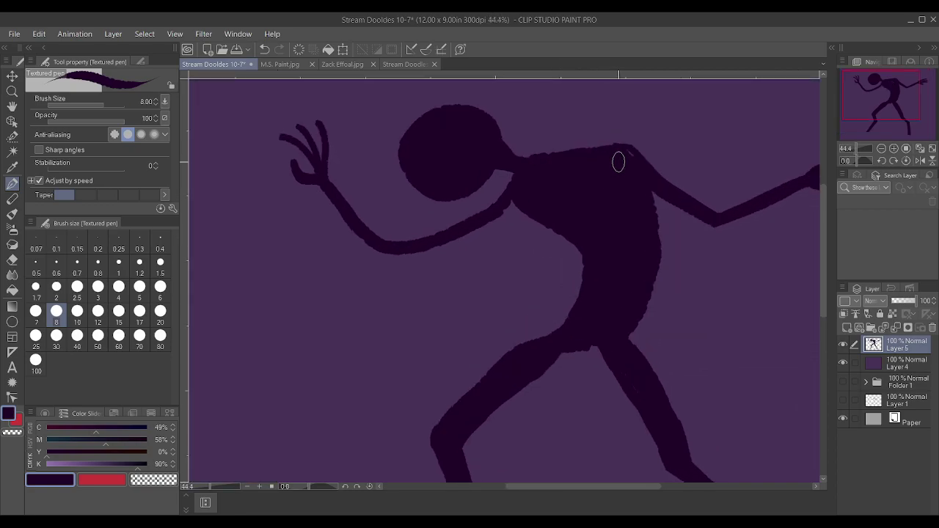
Reduce the pen to size 3 and round off the top of the right shoulder.
{"action": "key", "text": "bracketleft"}
{"action": "key", "text": "bracketleft"}
{"action": "key", "text": "bracketleft"}
{"action": "key", "text": "bracketleft"}
{"action": "key", "text": "bracketleft"}
{"action": "left_click_drag", "start_coordinate": [587, 150], "coordinate": [627, 147]}
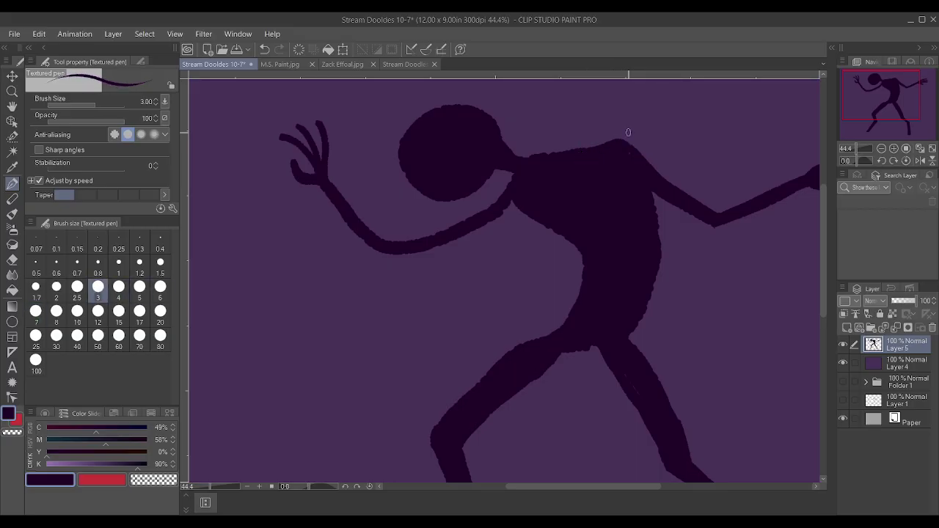
Thicken the left upper arm where it joins the chest and reshape the elbow and forearm into an angular bend.
{"action": "scroll", "coordinate": [511, 94], "scroll_direction": "down", "scroll_amount": 3}
{"action": "scroll", "coordinate": [444, 212], "scroll_direction": "up", "scroll_amount": 4}
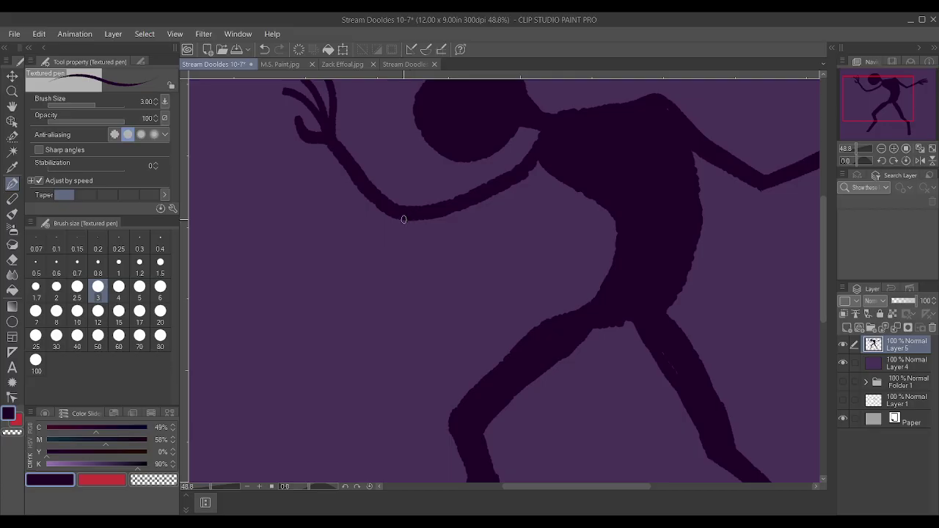
{"action": "left_click_drag", "start_coordinate": [462, 203], "coordinate": [543, 171]}
{"action": "mouse_move", "coordinate": [398, 191]}
{"action": "left_mouse_down"}
{"action": "mouse_move", "coordinate": [409, 209]}
{"action": "mouse_move", "coordinate": [367, 174]}
{"action": "mouse_move", "coordinate": [374, 181]}
{"action": "left_mouse_up"}
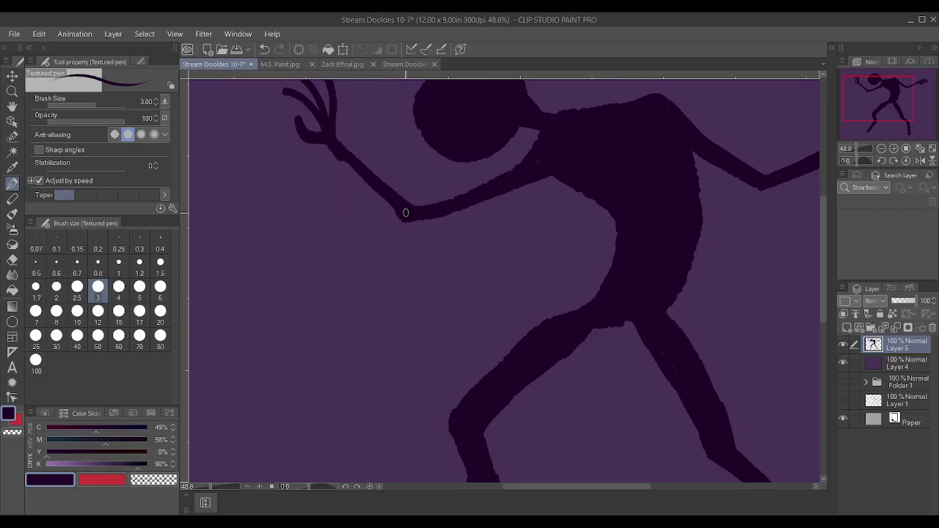
{"action": "scroll", "coordinate": [399, 210], "scroll_direction": "down", "scroll_amount": 2}
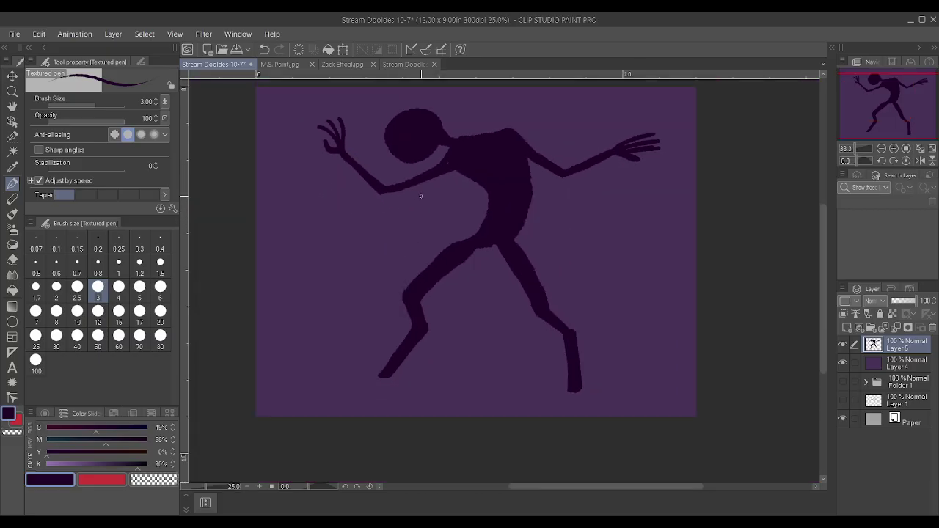
Draw a left foot with long, curved, claw-like toes at the end of the left leg.
{"action": "scroll", "coordinate": [370, 411], "scroll_direction": "up", "scroll_amount": 3}
{"action": "mouse_move", "coordinate": [367, 418]}
{"action": "left_mouse_down"}
{"action": "mouse_move", "coordinate": [327, 425]}
{"action": "mouse_move", "coordinate": [307, 436]}
{"action": "mouse_move", "coordinate": [322, 438]}
{"action": "mouse_move", "coordinate": [313, 448]}
{"action": "mouse_move", "coordinate": [366, 434]}
{"action": "left_mouse_up"}
{"action": "scroll", "coordinate": [425, 388], "scroll_direction": "down", "scroll_amount": 5}
{"action": "scroll", "coordinate": [477, 427], "scroll_direction": "up", "scroll_amount": 5}
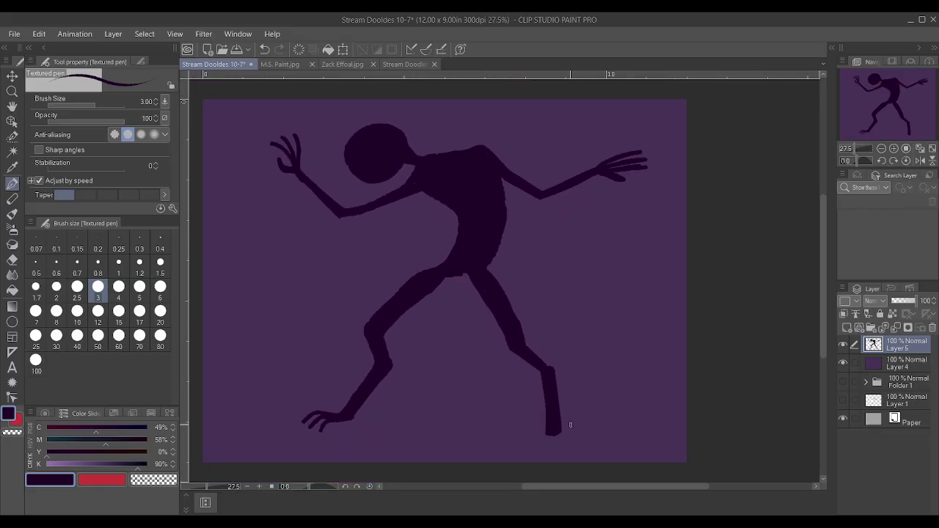
{"action": "scroll", "coordinate": [560, 421], "scroll_direction": "down", "scroll_amount": 2}
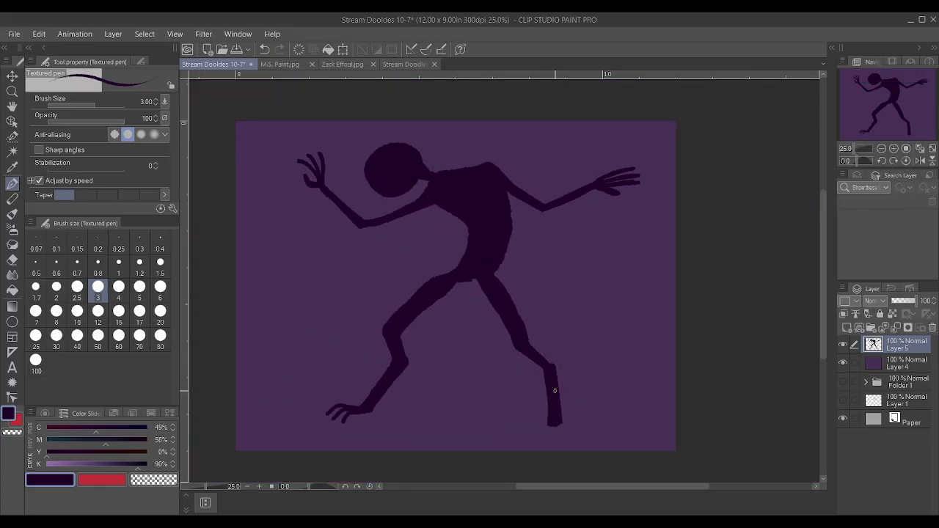
Draw a right foot with three splayed, claw-like toes at the bottom of the right leg.
{"action": "scroll", "coordinate": [551, 387], "scroll_direction": "up", "scroll_amount": 3}
{"action": "left_click_drag", "start_coordinate": [560, 423], "coordinate": [592, 466]}
{"action": "mouse_move", "coordinate": [543, 439]}
{"action": "left_mouse_down"}
{"action": "mouse_move", "coordinate": [529, 443]}
{"action": "mouse_move", "coordinate": [519, 469]}
{"action": "left_mouse_up"}
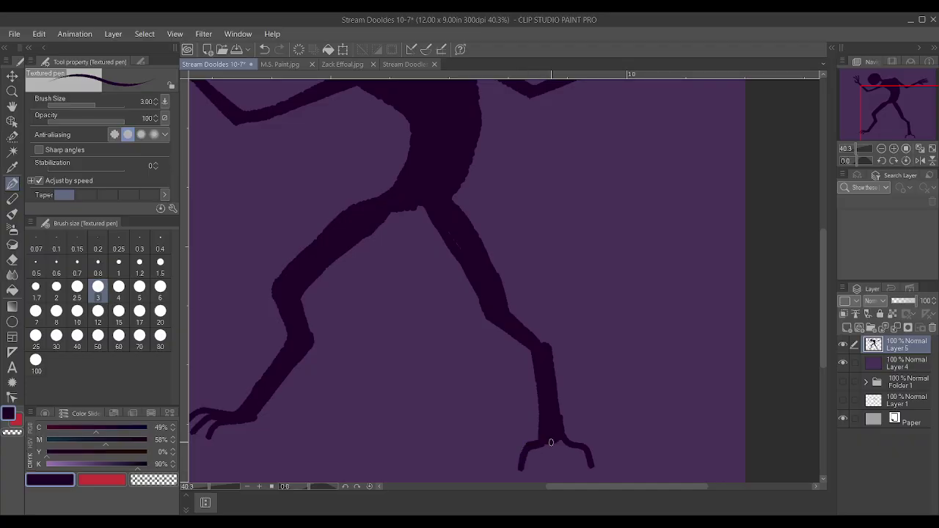
{"action": "mouse_move", "coordinate": [555, 444]}
{"action": "left_mouse_down"}
{"action": "mouse_move", "coordinate": [560, 471]}
{"action": "mouse_move", "coordinate": [549, 440]}
{"action": "mouse_move", "coordinate": [559, 472]}
{"action": "mouse_move", "coordinate": [547, 441]}
{"action": "left_mouse_up"}
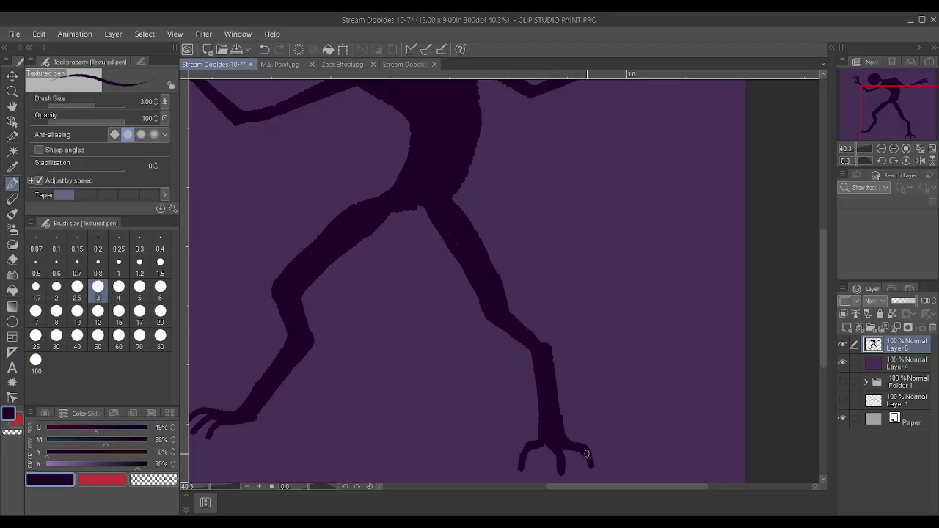
{"action": "scroll", "coordinate": [555, 421], "scroll_direction": "down", "scroll_amount": 1}
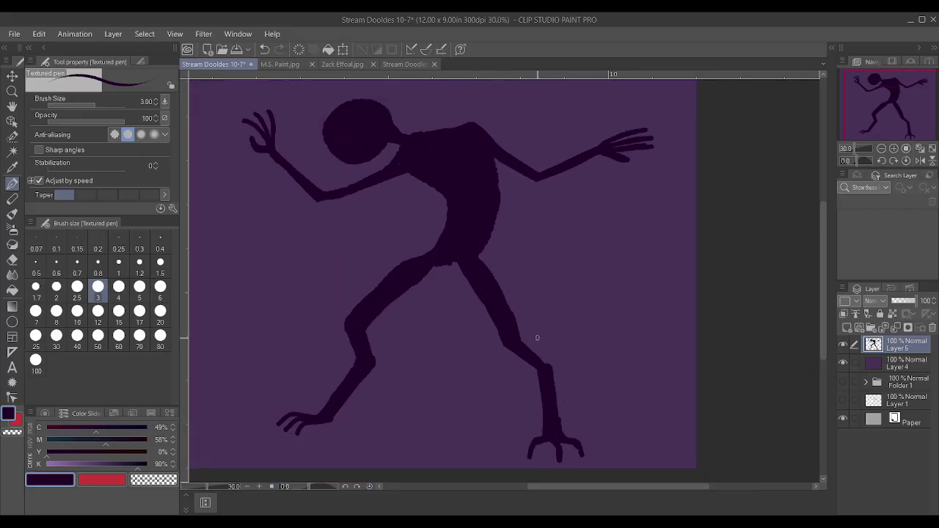
Smooth the right hip and both edges of the right thigh, and round the crotch into the left thigh.
{"action": "scroll", "coordinate": [537, 338], "scroll_direction": "up", "scroll_amount": 1}
{"action": "left_click_drag", "start_coordinate": [484, 267], "coordinate": [465, 225]}
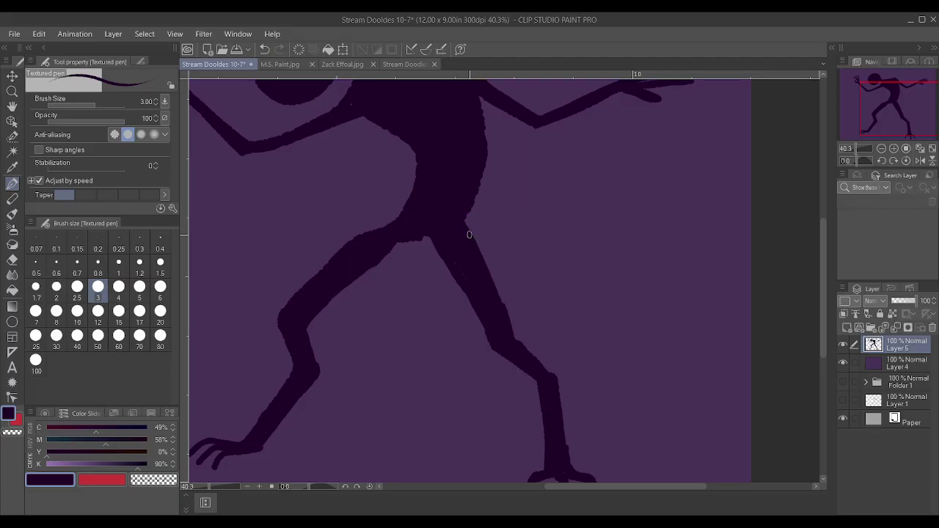
{"action": "left_click_drag", "start_coordinate": [501, 302], "coordinate": [479, 250]}
{"action": "left_click_drag", "start_coordinate": [490, 345], "coordinate": [433, 236]}
{"action": "mouse_move", "coordinate": [385, 255]}
{"action": "left_mouse_down"}
{"action": "mouse_move", "coordinate": [413, 232]}
{"action": "mouse_move", "coordinate": [394, 218]}
{"action": "mouse_move", "coordinate": [377, 227]}
{"action": "mouse_move", "coordinate": [402, 234]}
{"action": "left_mouse_up"}
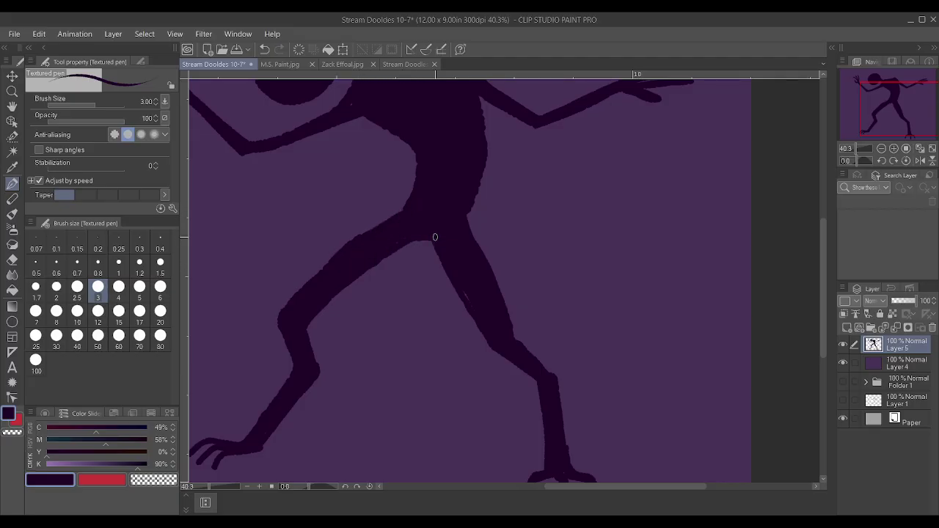
{"action": "scroll", "coordinate": [402, 233], "scroll_direction": "down", "scroll_amount": 2}
{"action": "scroll", "coordinate": [395, 277], "scroll_direction": "up", "scroll_amount": 3}
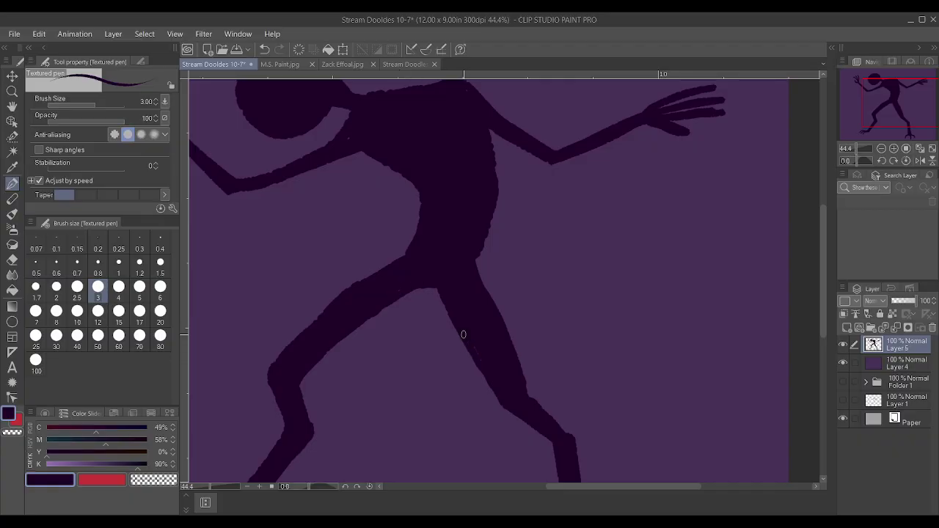
{"action": "scroll", "coordinate": [391, 295], "scroll_direction": "down", "scroll_amount": 2}
Thicken the neck and blend it smoothly into the back of the head, the shoulders and the left armpit.
{"action": "scroll", "coordinate": [437, 203], "scroll_direction": "up", "scroll_amount": 4}
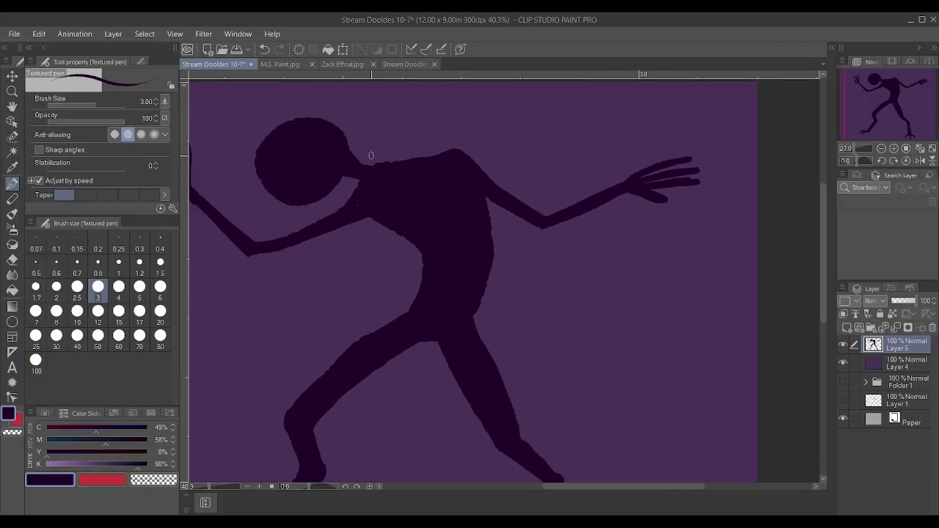
{"action": "mouse_move", "coordinate": [333, 143]}
{"action": "left_mouse_down"}
{"action": "mouse_move", "coordinate": [384, 166]}
{"action": "mouse_move", "coordinate": [356, 164]}
{"action": "left_mouse_up"}
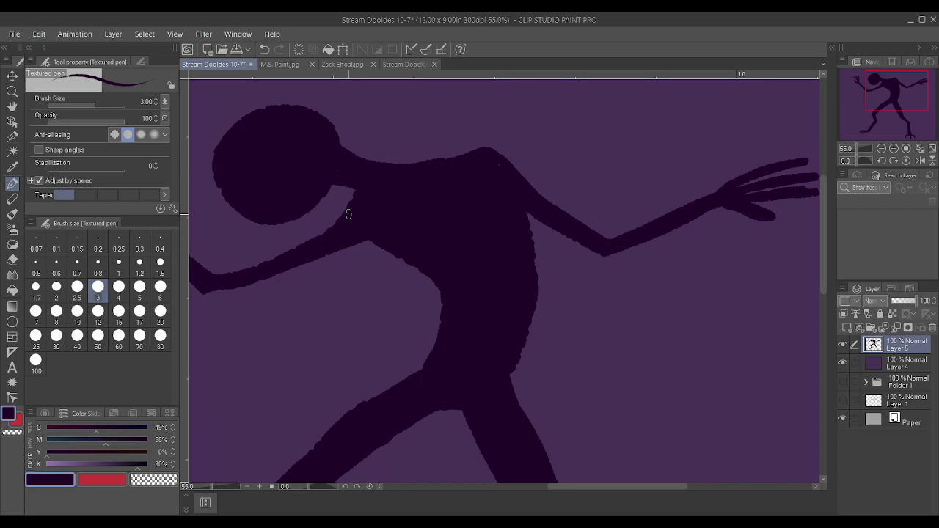
{"action": "scroll", "coordinate": [538, 273], "scroll_direction": "down", "scroll_amount": 1}
{"action": "scroll", "coordinate": [453, 254], "scroll_direction": "down", "scroll_amount": 1}
{"action": "scroll", "coordinate": [477, 272], "scroll_direction": "up", "scroll_amount": 1}
{"action": "scroll", "coordinate": [536, 290], "scroll_direction": "up", "scroll_amount": 1}
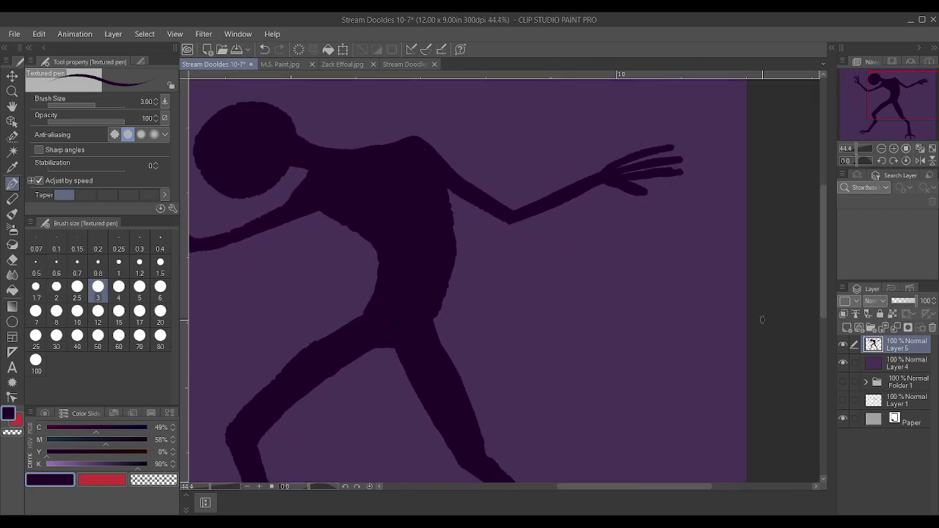
Add a new layer above the silhouette on Layer 5, group both in a folder, and select Layer 5.
{"action": "left_click", "coordinate": [848, 326]}
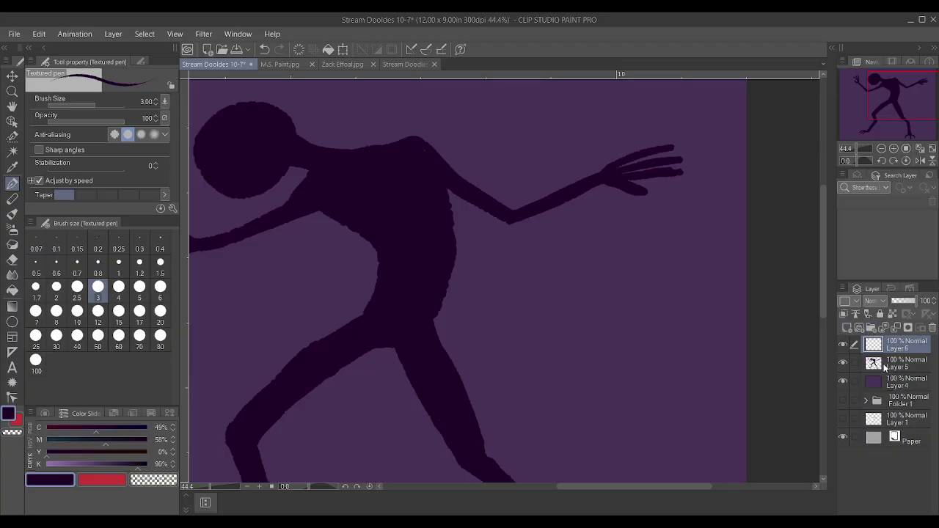
{"action": "left_click", "coordinate": [884, 367], "text": "ctrl"}
{"action": "key", "text": "ctrl+g"}
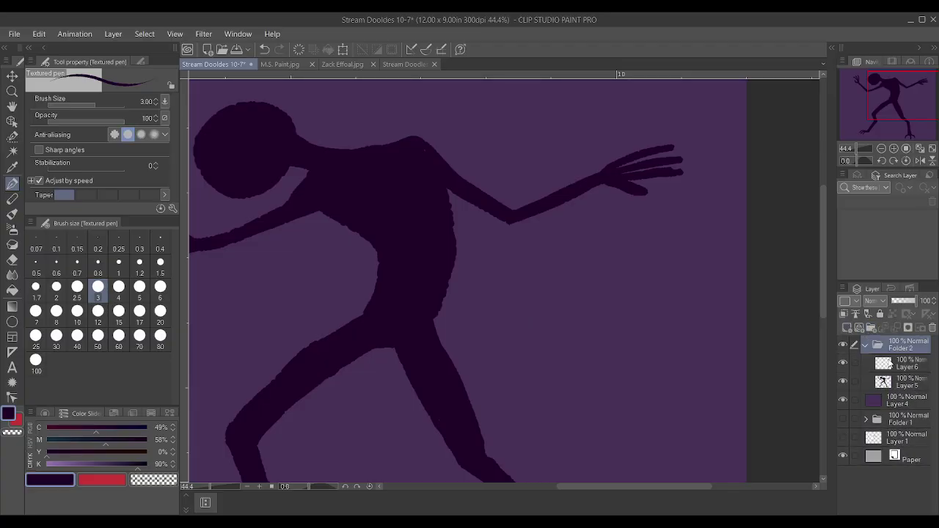
{"action": "left_click", "coordinate": [889, 364]}
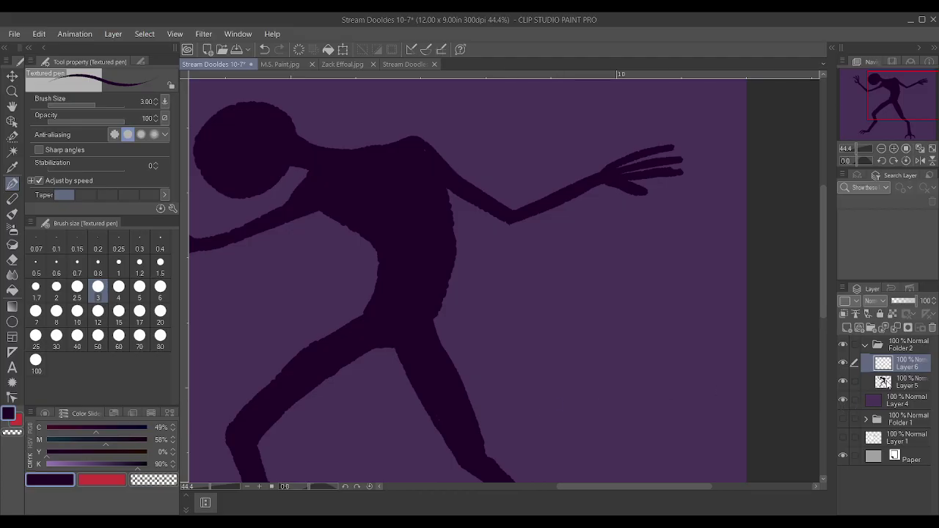
{"action": "left_click", "coordinate": [885, 382]}
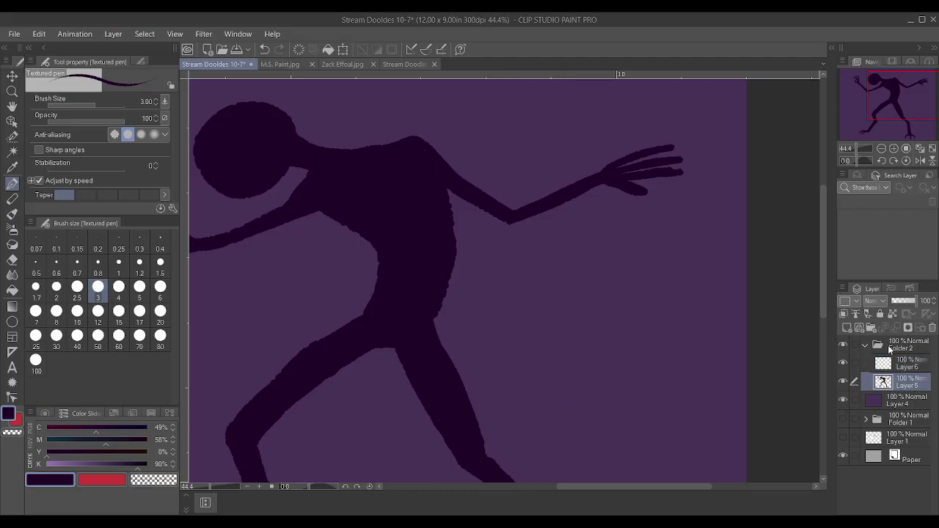
Lighten the drawing colour to a purple with K at 31% and clip Layer 6 to the silhouette on Layer 5.
{"action": "left_click", "coordinate": [887, 366]}
{"action": "left_click_drag", "start_coordinate": [451, 269], "coordinate": [489, 254]}
{"action": "key", "text": "ctrl+z"}
{"action": "left_click", "coordinate": [79, 463]}
{"action": "left_click_drag", "start_coordinate": [415, 286], "coordinate": [485, 262]}
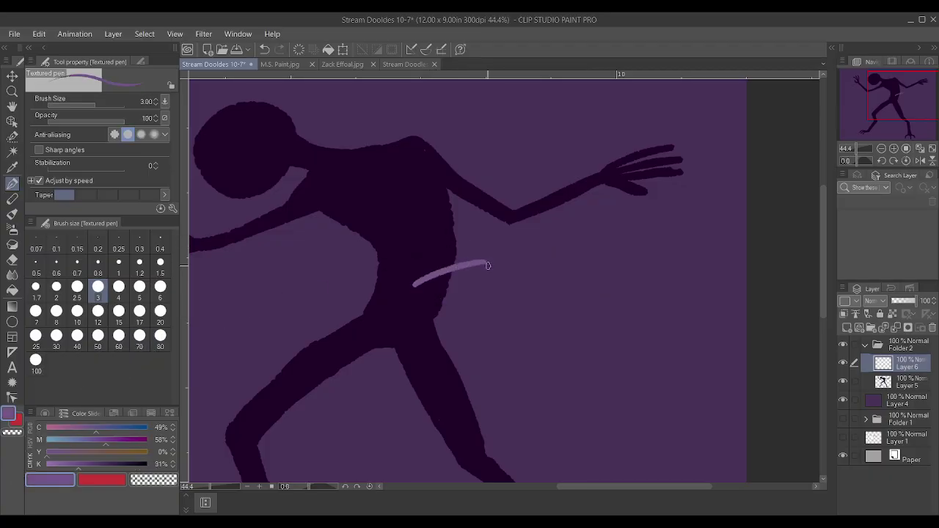
{"action": "key", "text": "ctrl+z"}
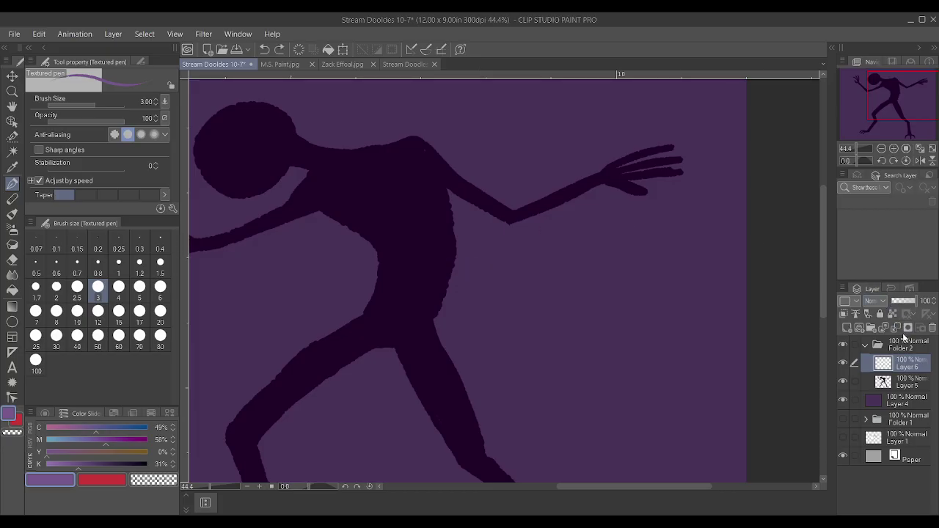
{"action": "left_click", "coordinate": [845, 314]}
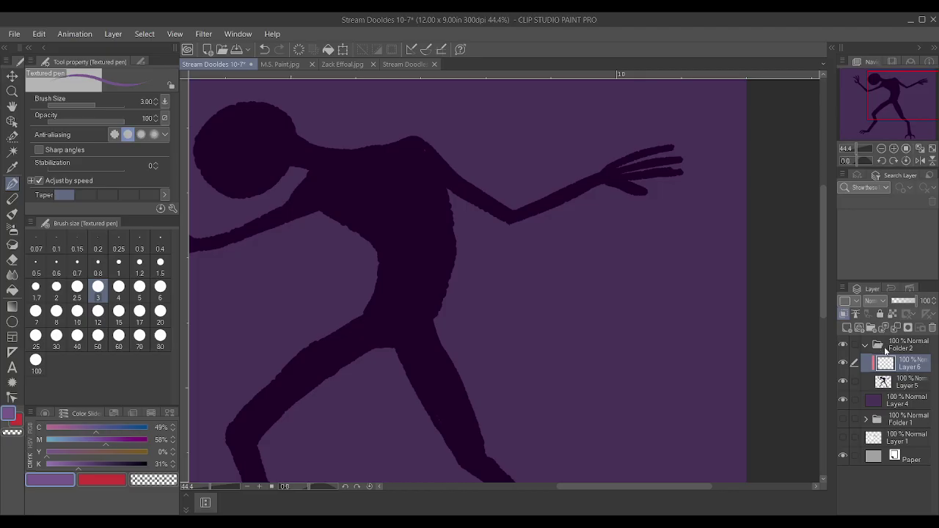
{"action": "left_click_drag", "start_coordinate": [416, 259], "coordinate": [513, 234]}
{"action": "key", "text": "ctrl+z"}
{"action": "scroll", "coordinate": [506, 230], "scroll_direction": "down", "scroll_amount": 3}
{"action": "scroll", "coordinate": [435, 199], "scroll_direction": "up", "scroll_amount": 1}
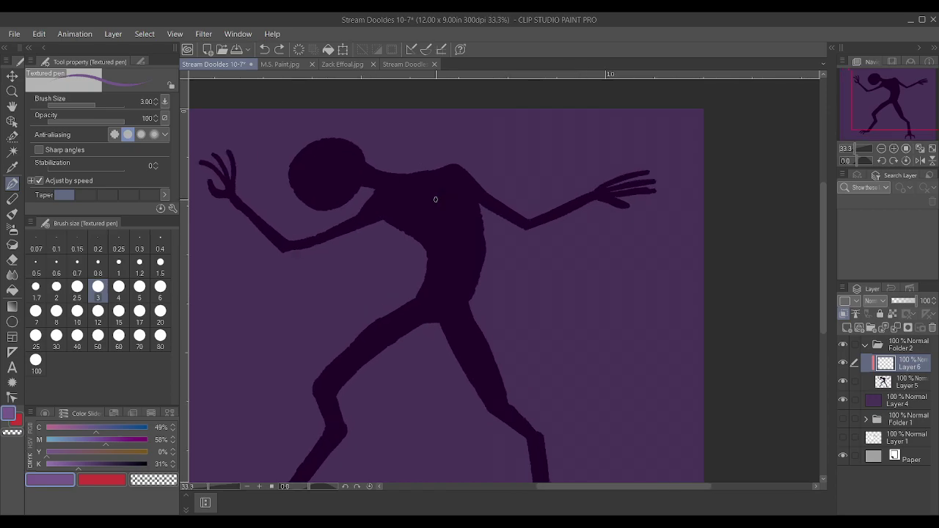
Sample the silhouette's dark colour as the secondary colour and thicken the right upper arm on Layer 5 with the pen at size 4.
{"action": "left_click", "coordinate": [108, 478]}
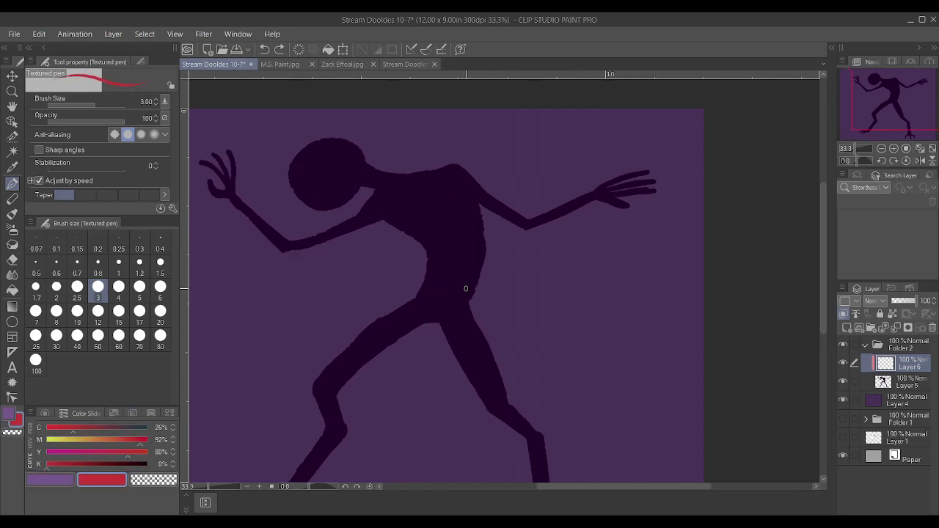
{"action": "left_click", "coordinate": [451, 242], "text": "alt"}
{"action": "scroll", "coordinate": [557, 227], "scroll_direction": "up", "scroll_amount": 1}
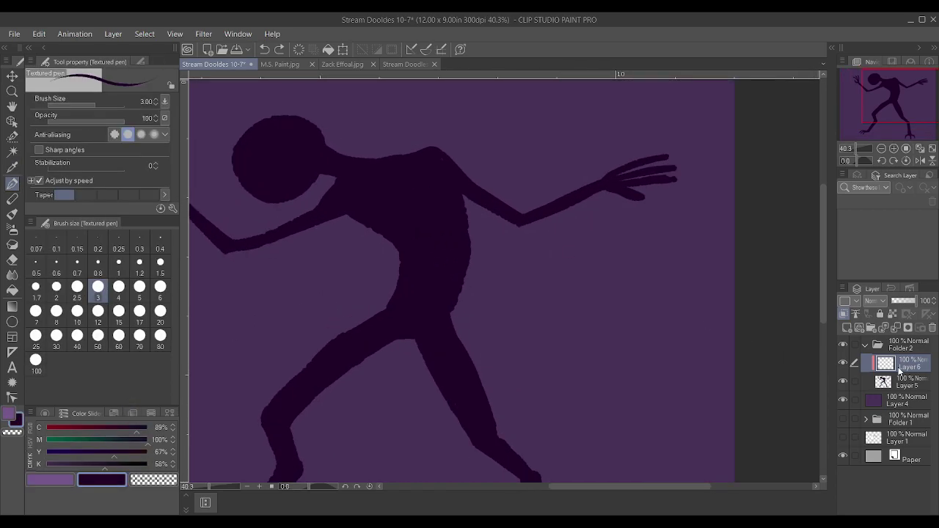
{"action": "left_click", "coordinate": [898, 382]}
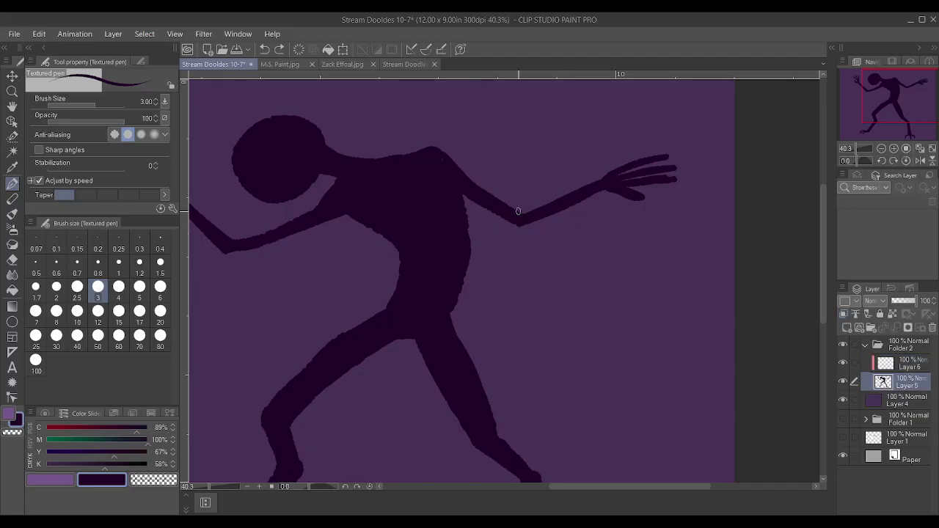
{"action": "key", "text": "bracketright"}
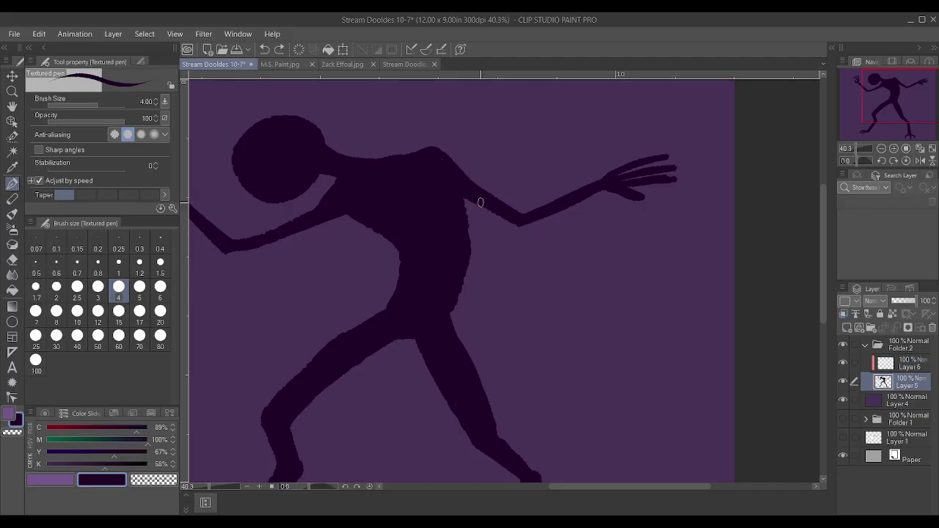
{"action": "left_click_drag", "start_coordinate": [453, 171], "coordinate": [523, 219]}
Draw and fill two pointed ears on top of the head and fill in the underside where head and neck meet.
{"action": "mouse_move", "coordinate": [230, 247]}
{"action": "left_mouse_down"}
{"action": "mouse_move", "coordinate": [335, 211]}
{"action": "mouse_move", "coordinate": [320, 192]}
{"action": "mouse_move", "coordinate": [356, 168]}
{"action": "mouse_move", "coordinate": [391, 108]}
{"action": "mouse_move", "coordinate": [358, 145]}
{"action": "left_mouse_up"}
{"action": "scroll", "coordinate": [357, 167], "scroll_direction": "down", "scroll_amount": 2}
{"action": "scroll", "coordinate": [375, 165], "scroll_direction": "up", "scroll_amount": 3}
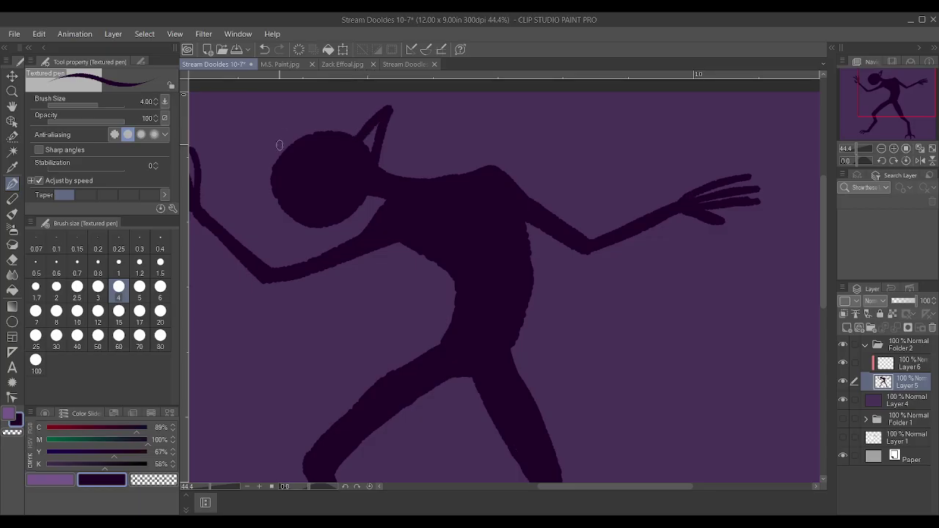
{"action": "mouse_move", "coordinate": [276, 165]}
{"action": "left_mouse_down"}
{"action": "mouse_move", "coordinate": [263, 125]}
{"action": "mouse_move", "coordinate": [286, 149]}
{"action": "left_mouse_up"}
{"action": "left_click_drag", "start_coordinate": [365, 134], "coordinate": [374, 143]}
{"action": "mouse_move", "coordinate": [352, 198]}
{"action": "left_mouse_down"}
{"action": "mouse_move", "coordinate": [348, 210]}
{"action": "mouse_move", "coordinate": [387, 197]}
{"action": "left_mouse_up"}
{"action": "left_click", "coordinate": [371, 149]}
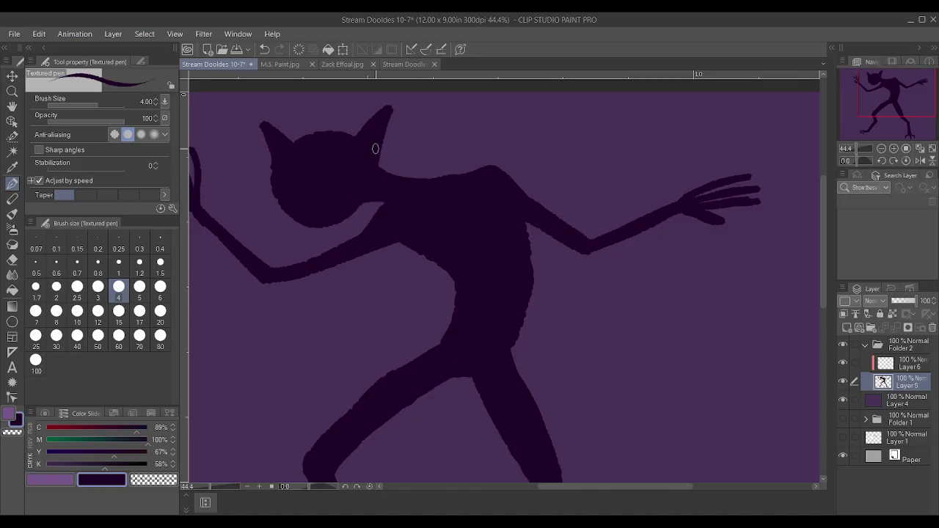
{"action": "scroll", "coordinate": [378, 139], "scroll_direction": "down", "scroll_amount": 2}
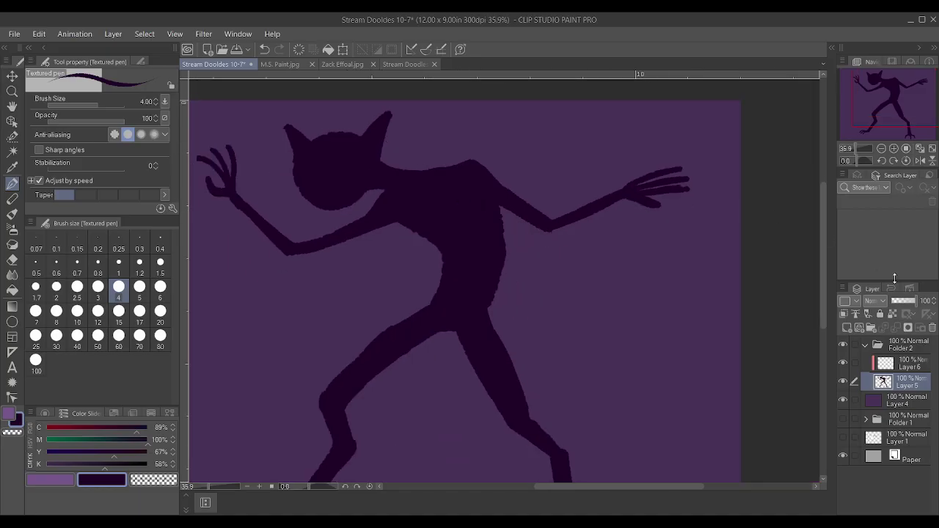
On Layer 6, draw light purple highlights under the neck and along the ribs with the pen at size 2.
{"action": "left_click", "coordinate": [909, 364]}
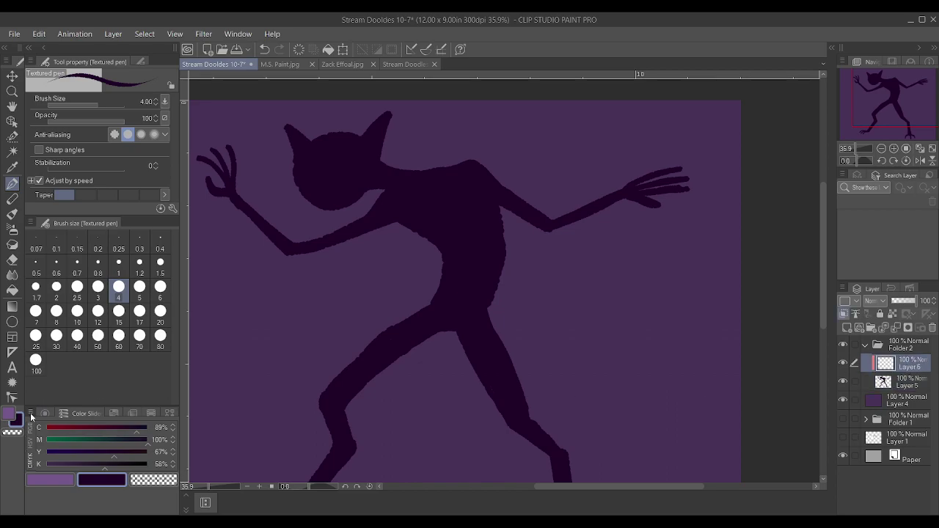
{"action": "left_click", "coordinate": [50, 480]}
{"action": "scroll", "coordinate": [385, 251], "scroll_direction": "up", "scroll_amount": 2}
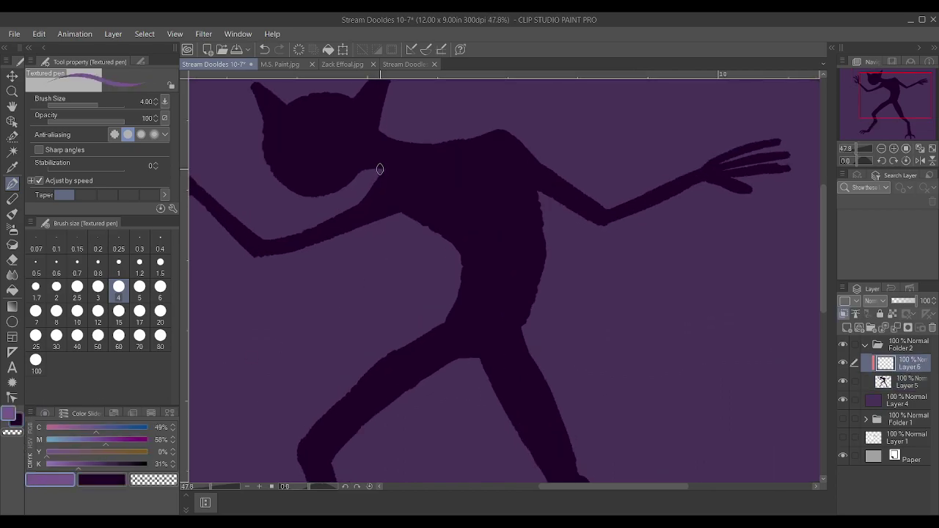
{"action": "key", "text": "bracketleft"}
{"action": "key", "text": "bracketleft"}
{"action": "key", "text": "bracketleft"}
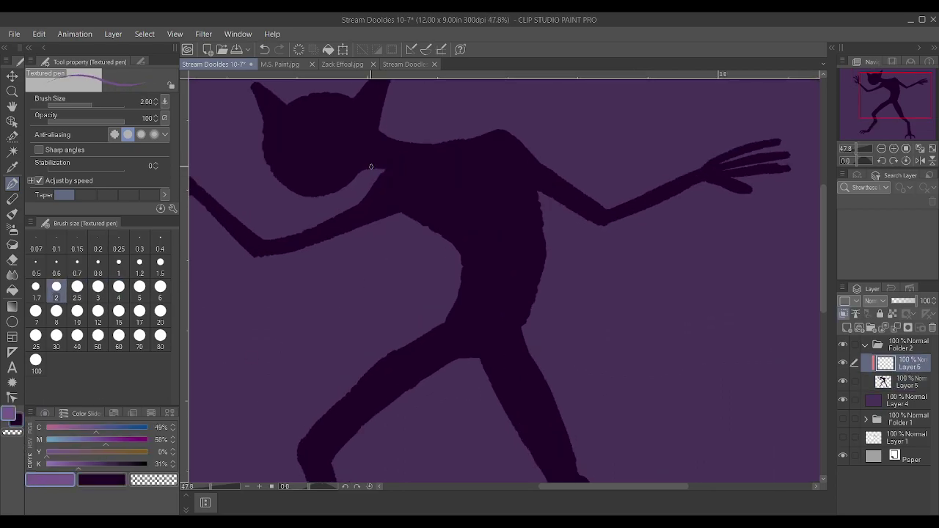
{"action": "left_click_drag", "start_coordinate": [376, 166], "coordinate": [405, 170]}
{"action": "mouse_move", "coordinate": [408, 215]}
{"action": "left_mouse_down"}
{"action": "mouse_move", "coordinate": [438, 231]}
{"action": "mouse_move", "coordinate": [467, 205]}
{"action": "left_mouse_up"}
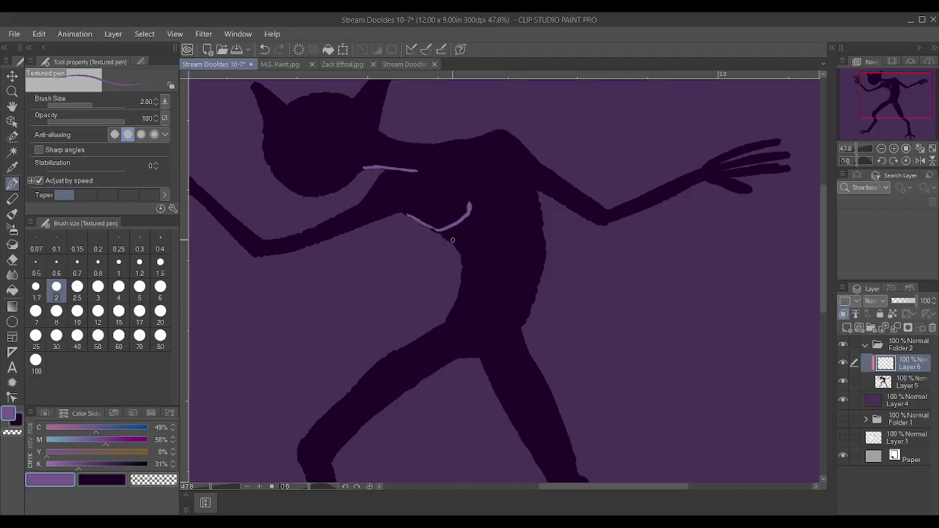
{"action": "left_click_drag", "start_coordinate": [460, 246], "coordinate": [480, 235]}
{"action": "left_click_drag", "start_coordinate": [489, 208], "coordinate": [533, 204]}
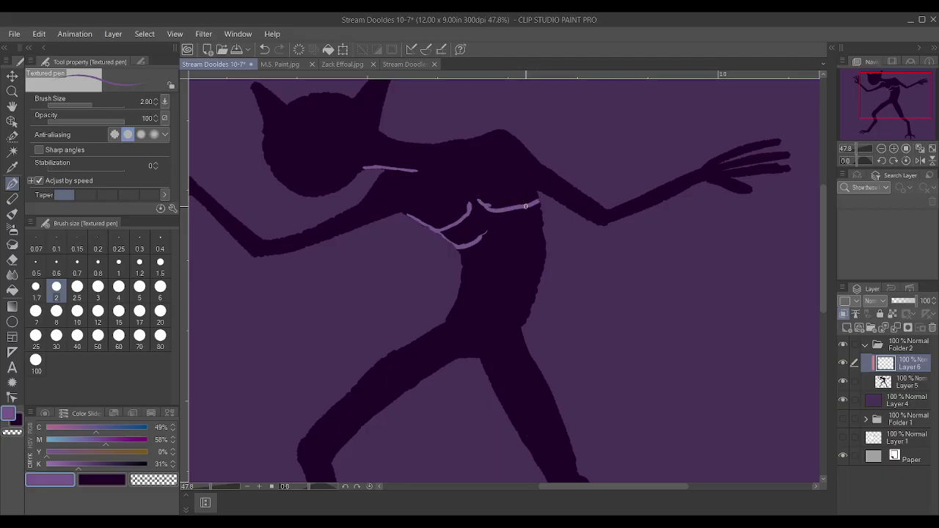
{"action": "mouse_move", "coordinate": [485, 226]}
{"action": "left_mouse_down"}
{"action": "mouse_move", "coordinate": [504, 236]}
{"action": "mouse_move", "coordinate": [542, 231]}
{"action": "left_mouse_up"}
Add light purple highlights to both shoulders and along the undersides of both arms.
{"action": "left_click_drag", "start_coordinate": [449, 157], "coordinate": [491, 133]}
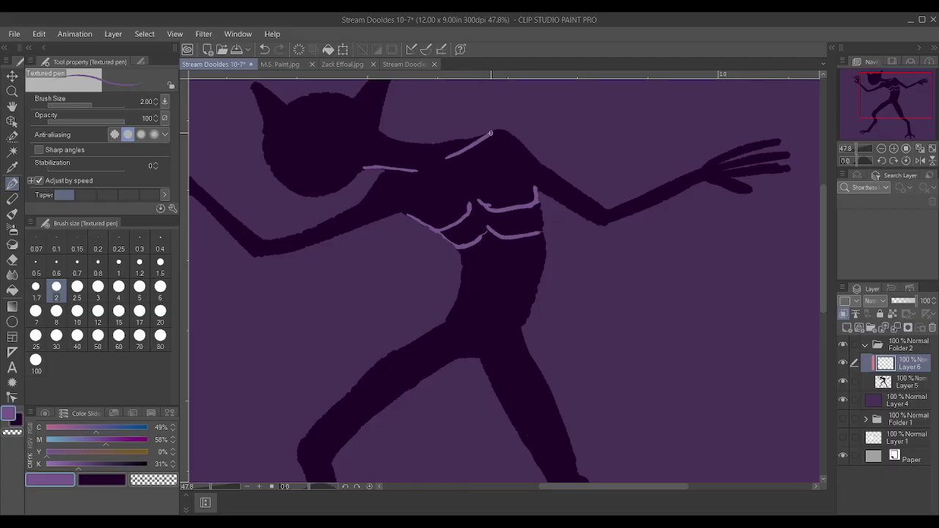
{"action": "mouse_move", "coordinate": [362, 203]}
{"action": "left_mouse_down"}
{"action": "mouse_move", "coordinate": [372, 188]}
{"action": "mouse_move", "coordinate": [421, 171]}
{"action": "left_mouse_up"}
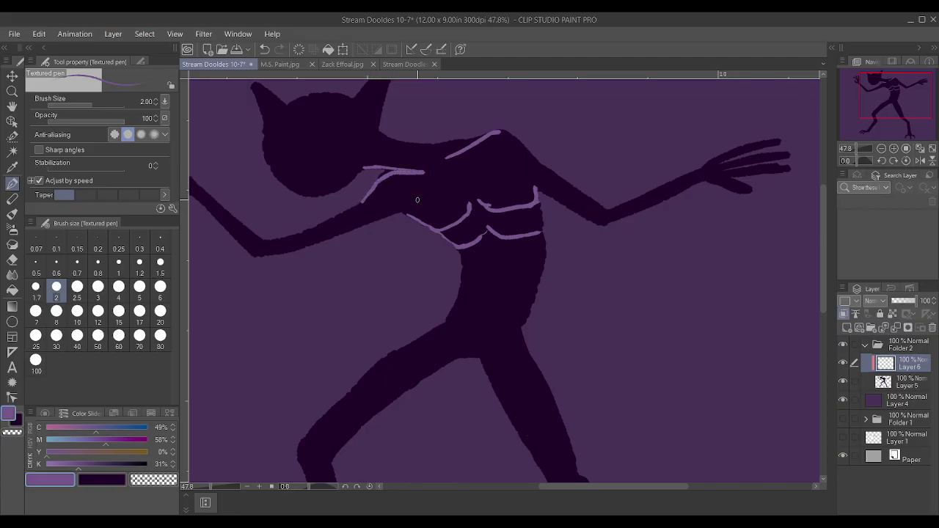
{"action": "left_click_drag", "start_coordinate": [255, 254], "coordinate": [399, 212]}
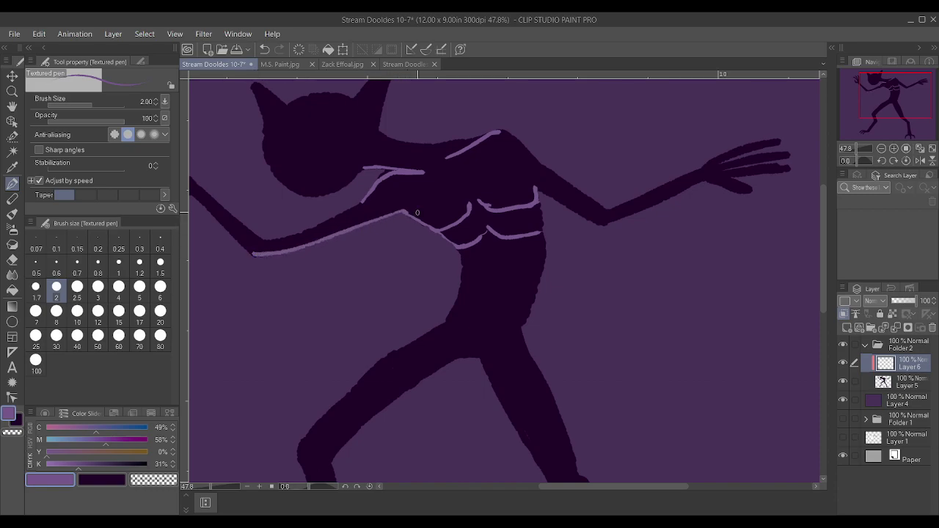
{"action": "mouse_move", "coordinate": [514, 174]}
{"action": "left_mouse_down"}
{"action": "mouse_move", "coordinate": [598, 222]}
{"action": "mouse_move", "coordinate": [625, 224]}
{"action": "mouse_move", "coordinate": [599, 223]}
{"action": "mouse_move", "coordinate": [708, 177]}
{"action": "left_mouse_up"}
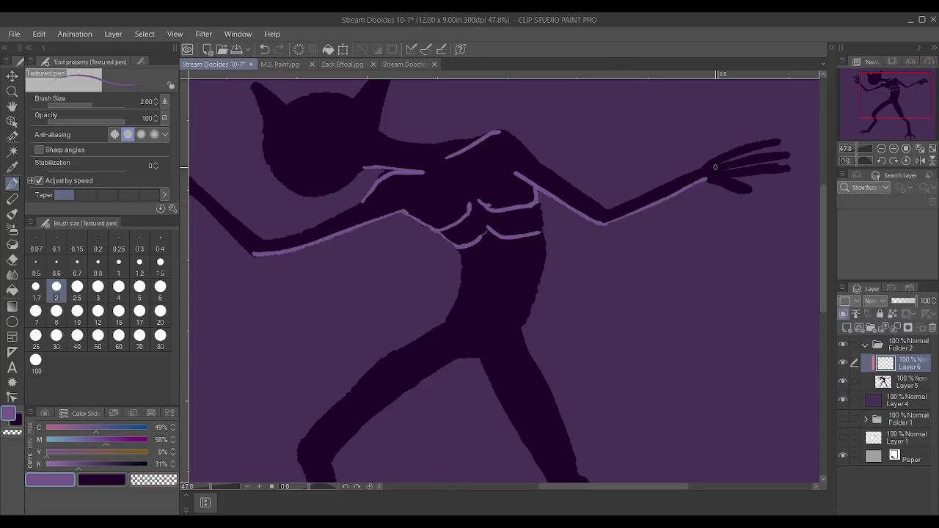
Draw light purple highlights down the inner edge of the left leg and the outer edge of the right leg to the ankle.
{"action": "scroll", "coordinate": [597, 136], "scroll_direction": "down", "scroll_amount": 3}
{"action": "scroll", "coordinate": [605, 235], "scroll_direction": "up", "scroll_amount": 5}
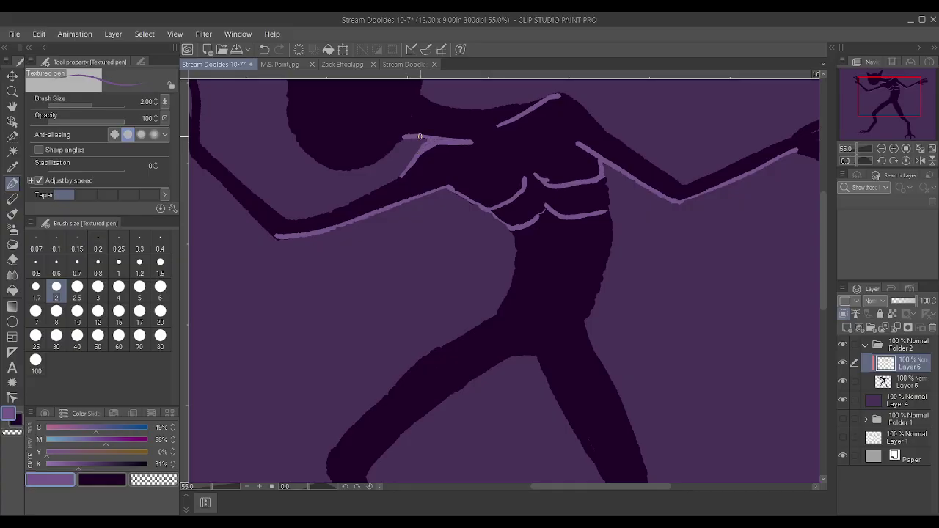
{"action": "scroll", "coordinate": [416, 136], "scroll_direction": "down", "scroll_amount": 4}
{"action": "scroll", "coordinate": [405, 375], "scroll_direction": "up", "scroll_amount": 3}
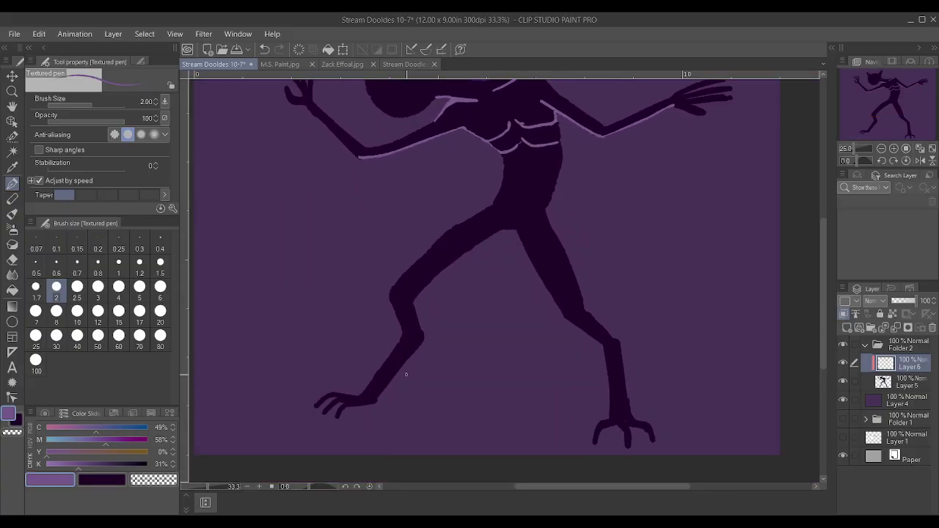
{"action": "scroll", "coordinate": [421, 340], "scroll_direction": "up", "scroll_amount": 1}
{"action": "mouse_move", "coordinate": [420, 331]}
{"action": "left_mouse_down"}
{"action": "mouse_move", "coordinate": [415, 283]}
{"action": "mouse_move", "coordinate": [433, 256]}
{"action": "mouse_move", "coordinate": [520, 190]}
{"action": "mouse_move", "coordinate": [429, 258]}
{"action": "left_mouse_up"}
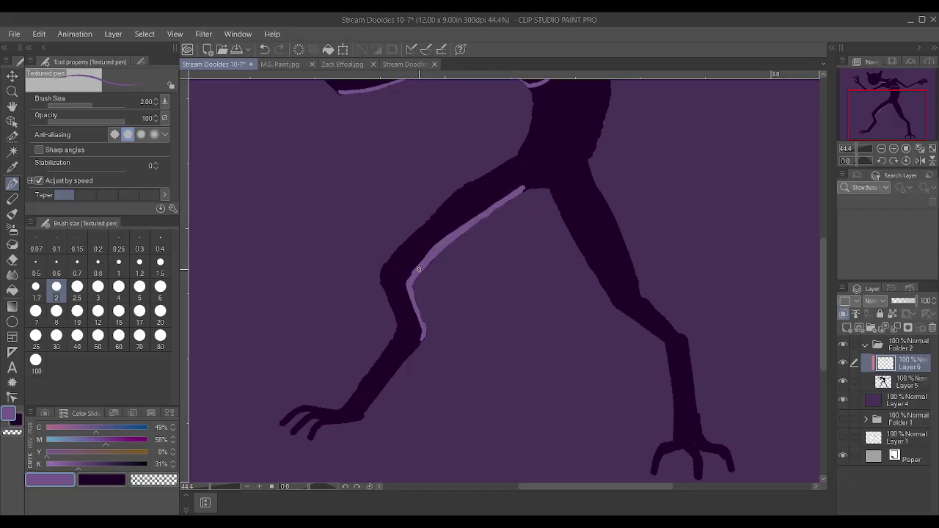
{"action": "left_click_drag", "start_coordinate": [519, 191], "coordinate": [534, 186]}
{"action": "mouse_move", "coordinate": [637, 288]}
{"action": "left_mouse_down"}
{"action": "mouse_move", "coordinate": [587, 170]}
{"action": "mouse_move", "coordinate": [632, 284]}
{"action": "mouse_move", "coordinate": [687, 343]}
{"action": "mouse_move", "coordinate": [699, 431]}
{"action": "left_mouse_up"}
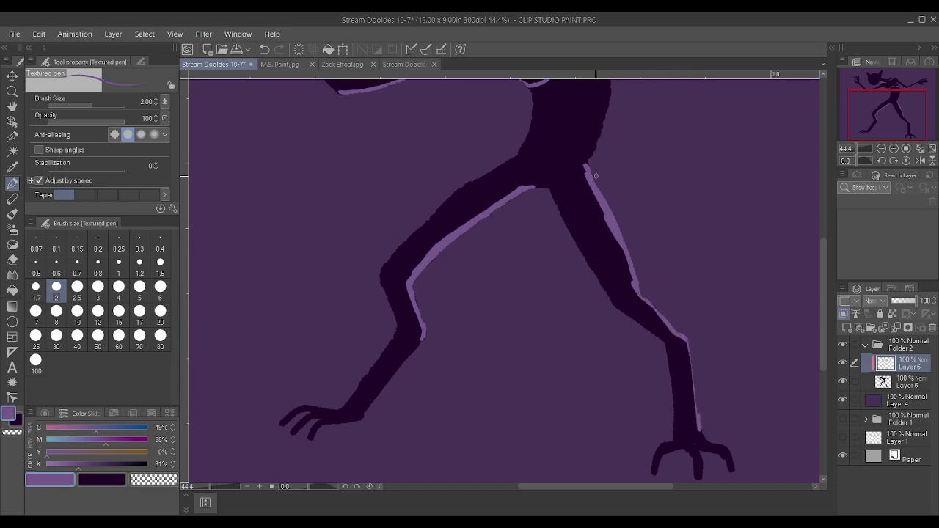
Highlight the right edge of the torso from hip to armpit and add light purple lines on the waist and abdomen.
{"action": "scroll", "coordinate": [595, 175], "scroll_direction": "down", "scroll_amount": 4}
{"action": "scroll", "coordinate": [591, 220], "scroll_direction": "up", "scroll_amount": 4}
{"action": "mouse_move", "coordinate": [586, 248]}
{"action": "left_mouse_down"}
{"action": "mouse_move", "coordinate": [604, 192]}
{"action": "mouse_move", "coordinate": [601, 163]}
{"action": "left_mouse_up"}
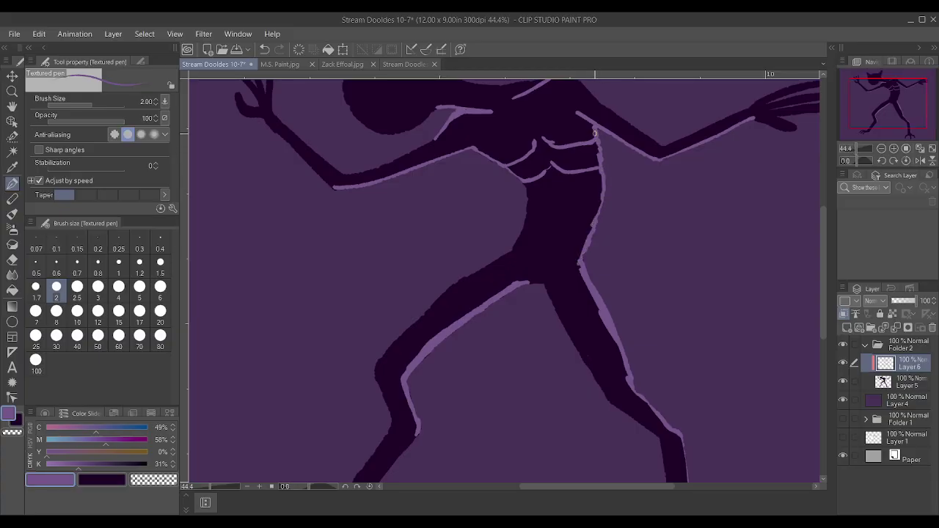
{"action": "mouse_move", "coordinate": [527, 223]}
{"action": "left_mouse_down"}
{"action": "mouse_move", "coordinate": [523, 181]}
{"action": "mouse_move", "coordinate": [550, 227]}
{"action": "left_mouse_up"}
{"action": "scroll", "coordinate": [550, 227], "scroll_direction": "down", "scroll_amount": 4}
{"action": "scroll", "coordinate": [510, 143], "scroll_direction": "up", "scroll_amount": 3}
{"action": "scroll", "coordinate": [510, 143], "scroll_direction": "down", "scroll_amount": 3}
{"action": "scroll", "coordinate": [510, 143], "scroll_direction": "up", "scroll_amount": 2}
{"action": "scroll", "coordinate": [509, 143], "scroll_direction": "down", "scroll_amount": 2}
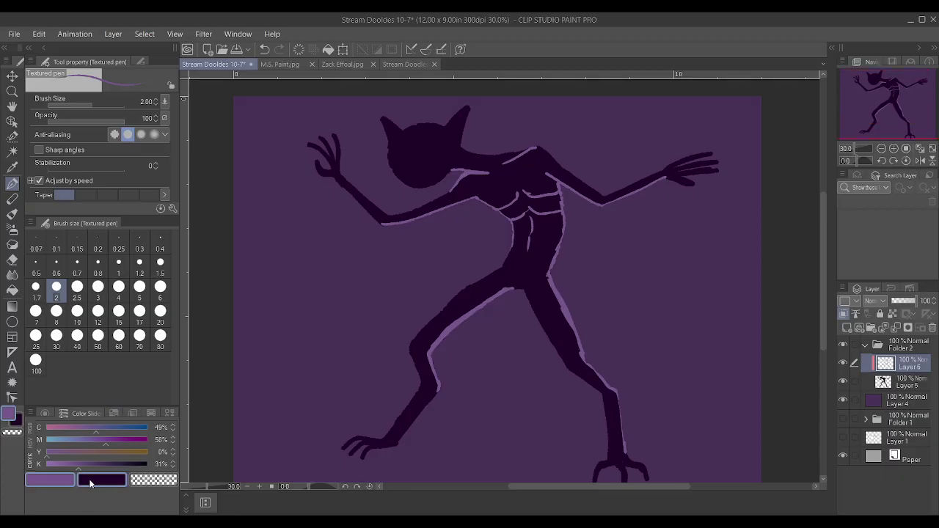
Select the head on Layer 5 with the Selection pen at size 10, tilt it counterclockwise, shift it slightly up and right, and deselect.
{"action": "left_click", "coordinate": [89, 483]}
{"action": "left_click", "coordinate": [883, 382]}
{"action": "scroll", "coordinate": [499, 98], "scroll_direction": "up", "scroll_amount": 3}
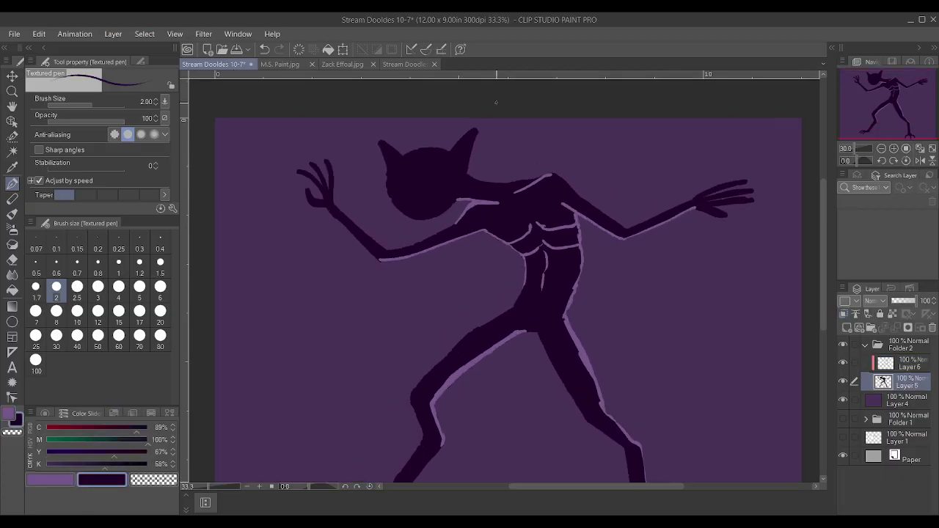
{"action": "left_click", "coordinate": [12, 136]}
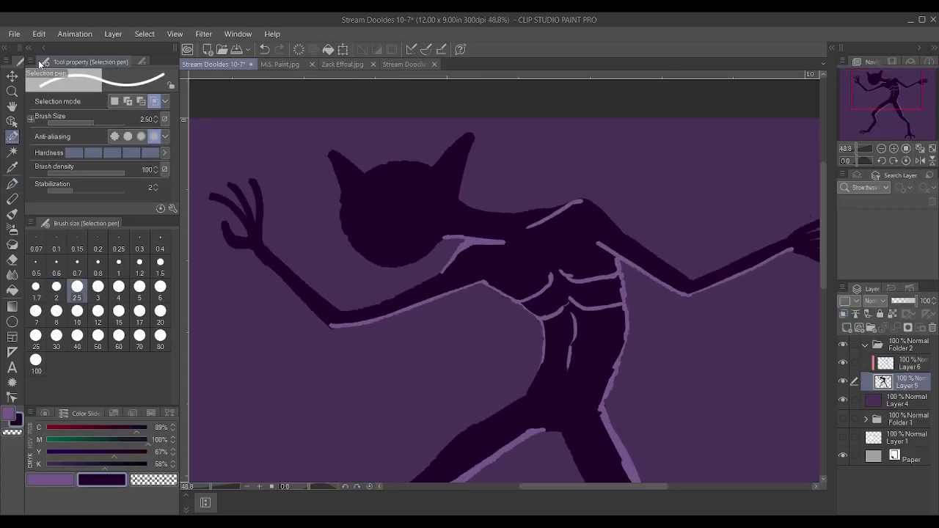
{"action": "left_click", "coordinate": [141, 61]}
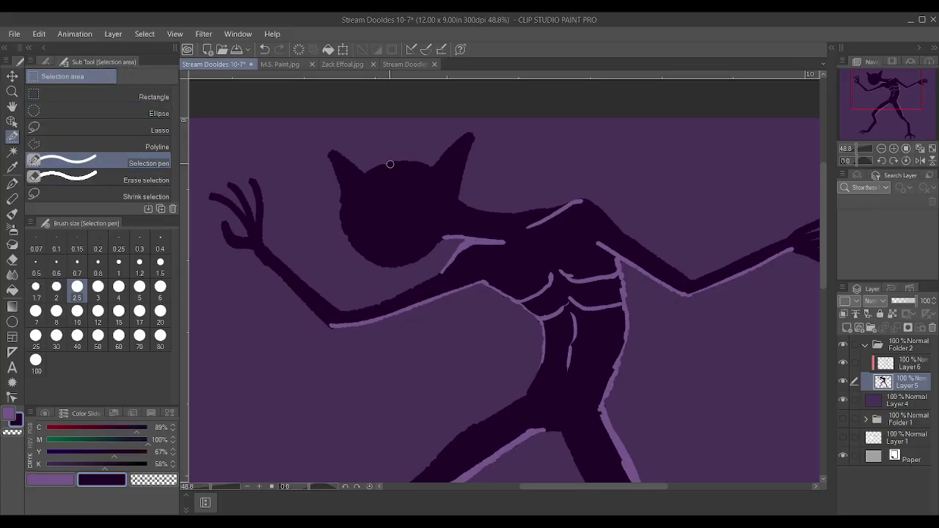
{"action": "key", "text": "bracketright"}
{"action": "key", "text": "bracketright"}
{"action": "key", "text": "bracketright"}
{"action": "key", "text": "bracketright"}
{"action": "key", "text": "bracketright"}
{"action": "key", "text": "bracketright"}
{"action": "key", "text": "bracketright"}
{"action": "mouse_move", "coordinate": [461, 134]}
{"action": "left_mouse_down"}
{"action": "mouse_move", "coordinate": [352, 146]}
{"action": "mouse_move", "coordinate": [339, 253]}
{"action": "mouse_move", "coordinate": [411, 258]}
{"action": "mouse_move", "coordinate": [444, 214]}
{"action": "mouse_move", "coordinate": [464, 120]}
{"action": "mouse_move", "coordinate": [396, 205]}
{"action": "mouse_move", "coordinate": [330, 220]}
{"action": "mouse_move", "coordinate": [319, 233]}
{"action": "left_mouse_up"}
{"action": "key", "text": "ctrl+t"}
{"action": "left_click_drag", "start_coordinate": [495, 111], "coordinate": [488, 88]}
{"action": "left_click_drag", "start_coordinate": [425, 170], "coordinate": [436, 157]}
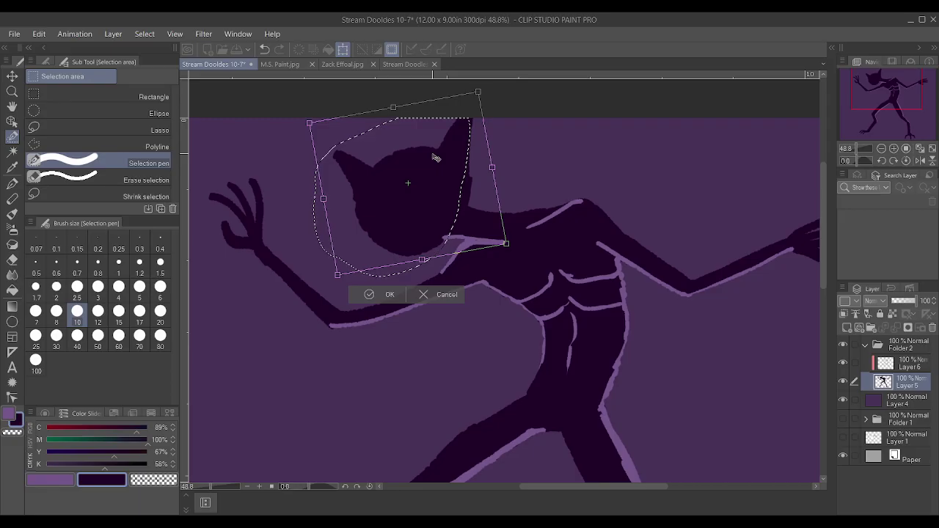
{"action": "left_click", "coordinate": [389, 294]}
{"action": "key", "text": "ctrl+d"}
{"action": "key", "text": "minus"}
{"action": "key", "text": "asciicircum"}
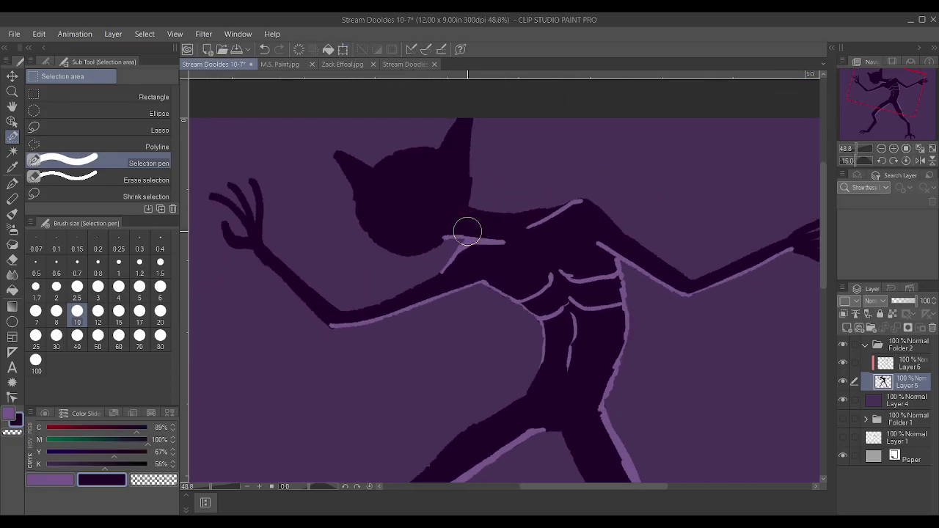
Transform the whole figure in Folder 2: rotate it slightly counterclockwise, reduce its height a little, and reposition it inside the canvas.
{"action": "scroll", "coordinate": [382, 222], "scroll_direction": "down", "scroll_amount": 4}
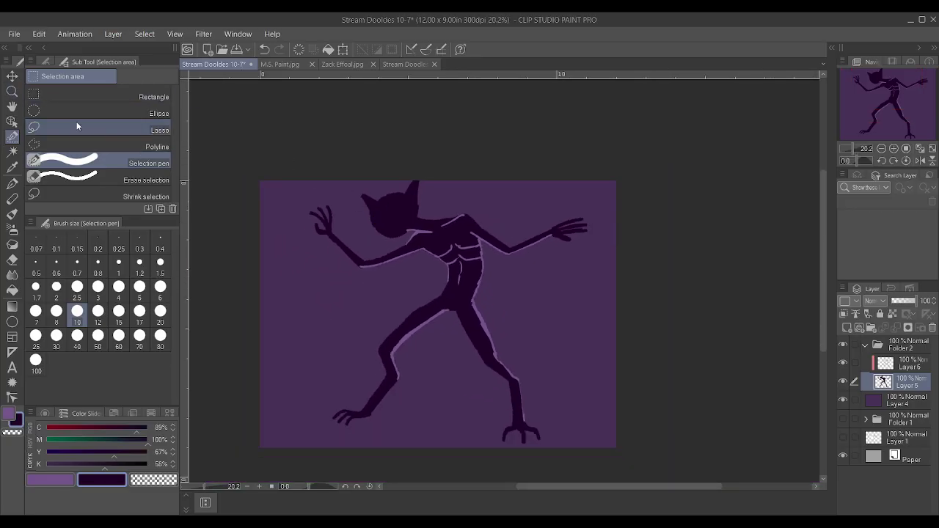
{"action": "key", "text": "k"}
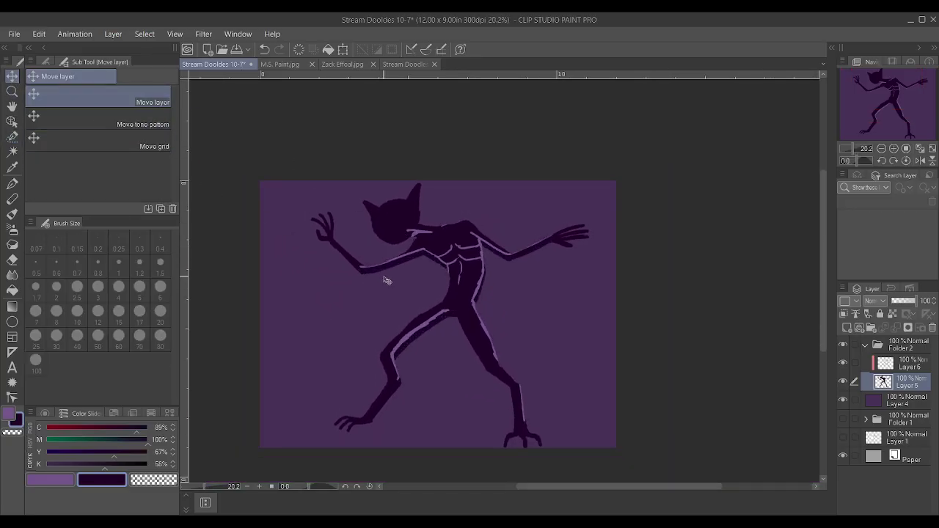
{"action": "left_click", "coordinate": [908, 350]}
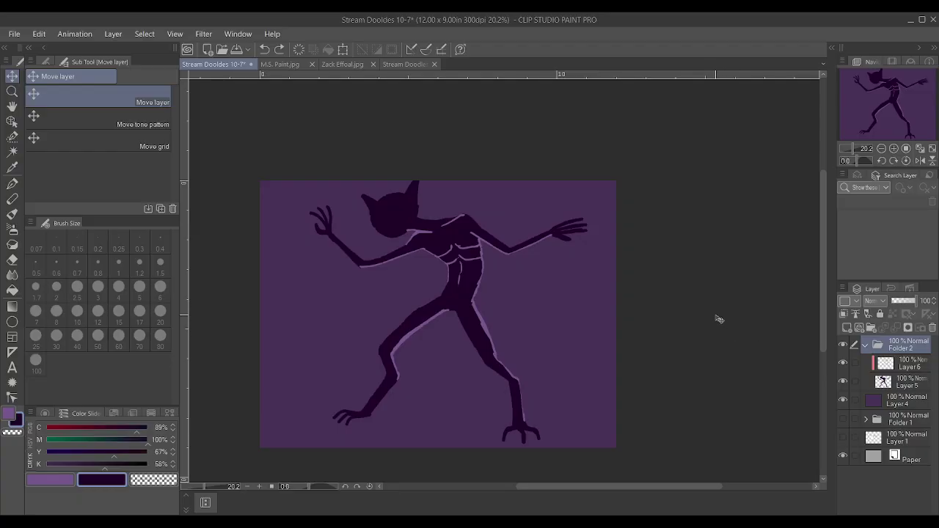
{"action": "left_click_drag", "start_coordinate": [433, 282], "coordinate": [435, 289]}
{"action": "key", "text": "ctrl+t"}
{"action": "left_click_drag", "start_coordinate": [614, 201], "coordinate": [608, 190]}
{"action": "left_click_drag", "start_coordinate": [446, 306], "coordinate": [447, 303]}
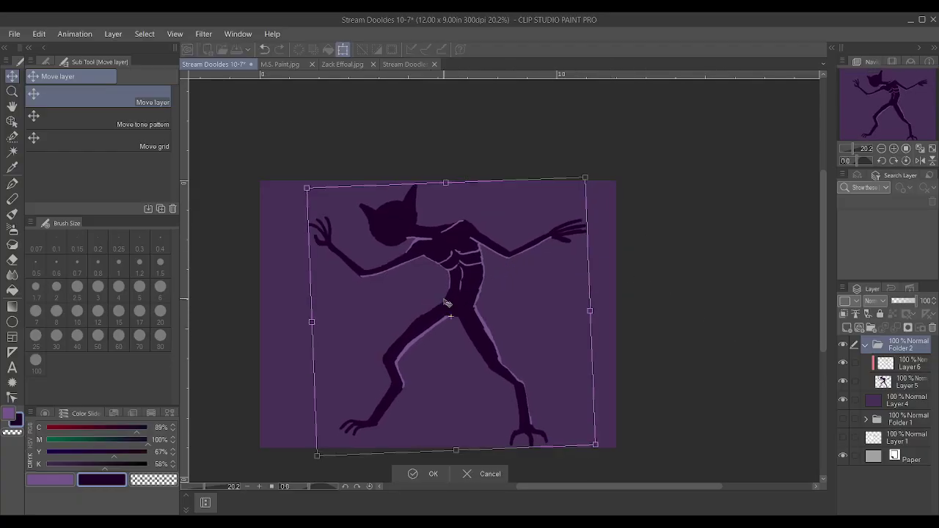
{"action": "left_click_drag", "start_coordinate": [454, 450], "coordinate": [456, 443]}
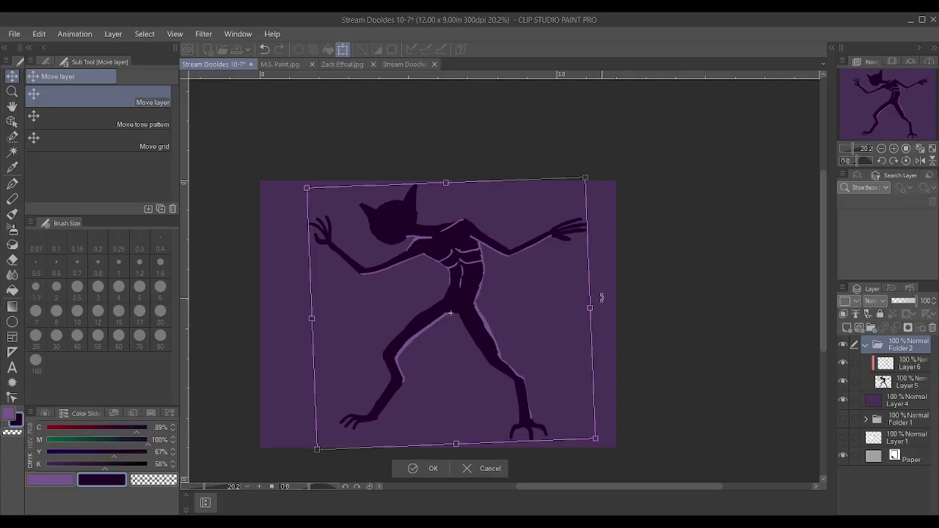
{"action": "left_click_drag", "start_coordinate": [608, 184], "coordinate": [607, 176]}
{"action": "left_click_drag", "start_coordinate": [497, 263], "coordinate": [497, 269]}
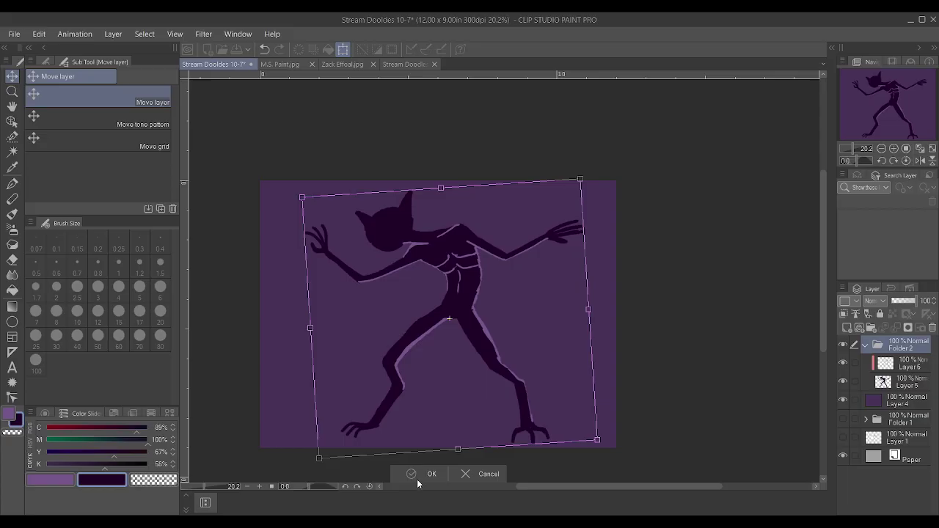
On Layer 5, round off the left foot's heel and reshape its toes with the dark Textured pen at size 2.
{"action": "left_click", "coordinate": [893, 383]}
{"action": "scroll", "coordinate": [357, 396], "scroll_direction": "up", "scroll_amount": 3}
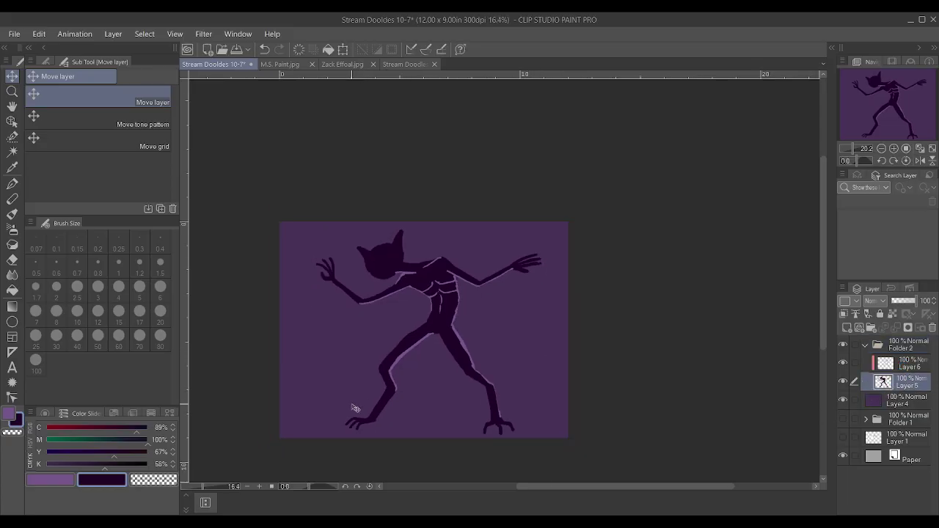
{"action": "scroll", "coordinate": [350, 462], "scroll_direction": "up", "scroll_amount": 3}
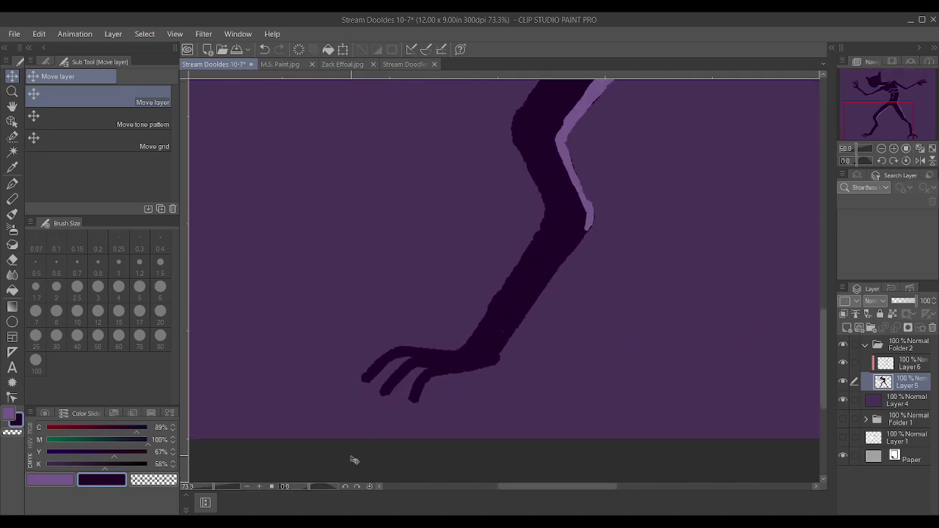
{"action": "key", "text": "p"}
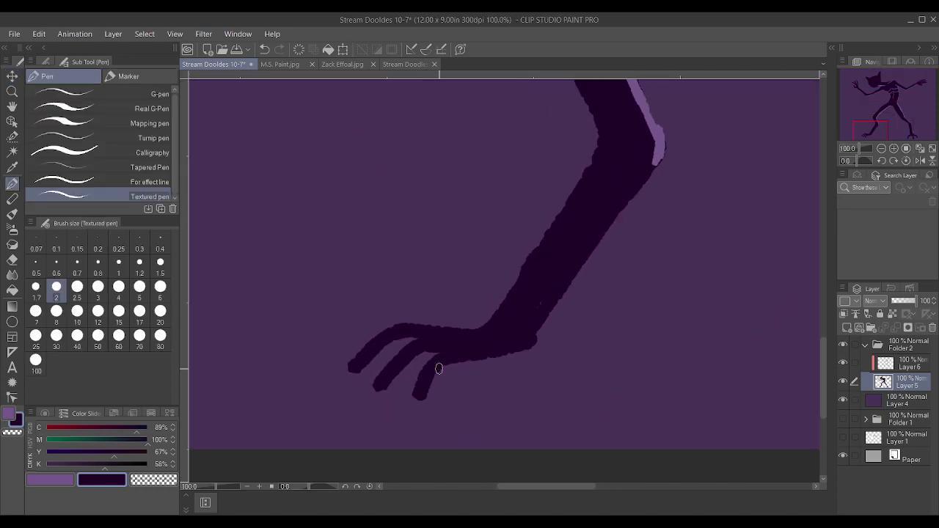
{"action": "mouse_move", "coordinate": [418, 390]}
{"action": "left_mouse_down"}
{"action": "mouse_move", "coordinate": [501, 323]}
{"action": "mouse_move", "coordinate": [446, 363]}
{"action": "mouse_move", "coordinate": [524, 350]}
{"action": "mouse_move", "coordinate": [550, 294]}
{"action": "mouse_move", "coordinate": [534, 341]}
{"action": "mouse_move", "coordinate": [586, 256]}
{"action": "mouse_move", "coordinate": [542, 294]}
{"action": "left_mouse_up"}
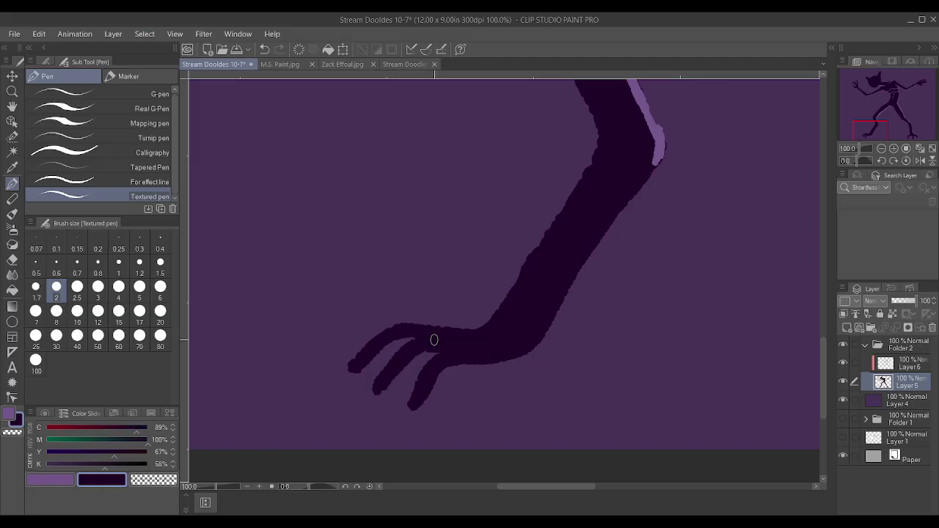
On Layer 6, extend the light purple highlight at the left leg's lower joint and highlight the left foot's toes.
{"action": "scroll", "coordinate": [473, 330], "scroll_direction": "down", "scroll_amount": 3}
{"action": "left_click", "coordinate": [45, 484]}
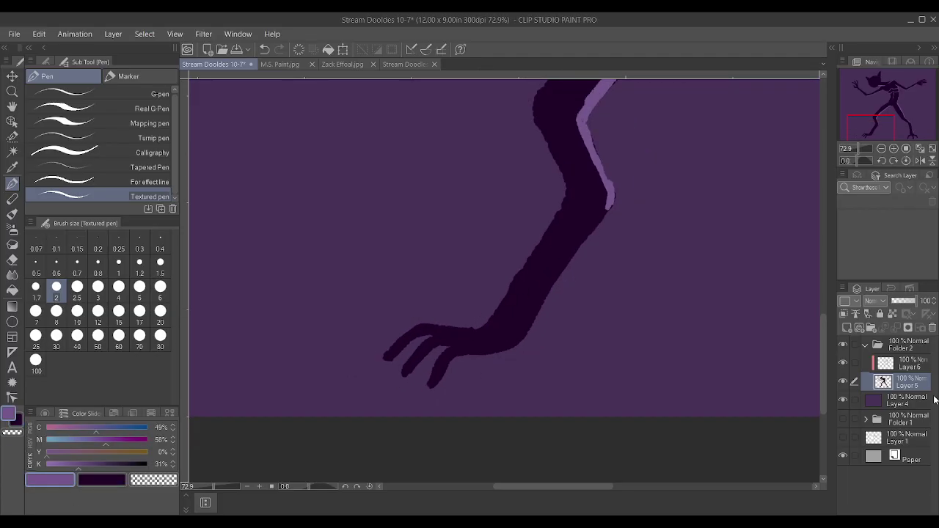
{"action": "left_click", "coordinate": [905, 363]}
{"action": "left_click_drag", "start_coordinate": [602, 212], "coordinate": [613, 200]}
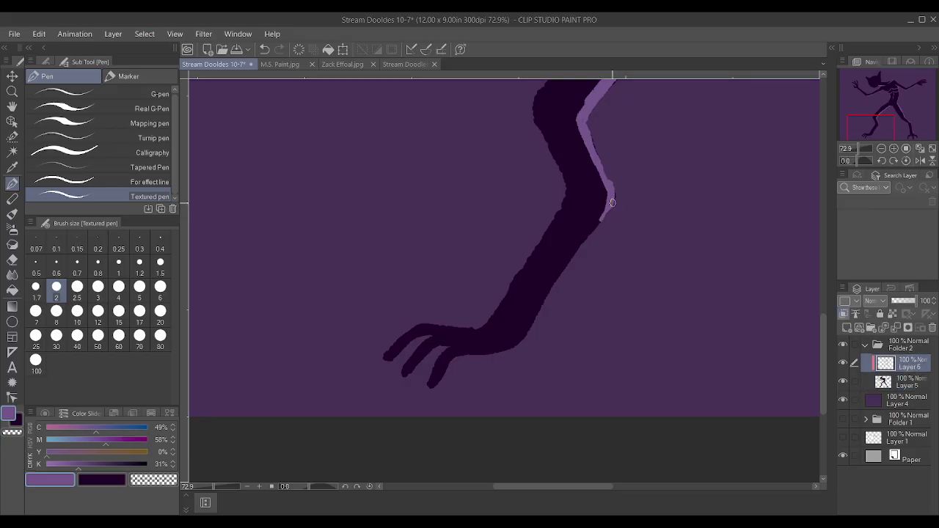
{"action": "mouse_move", "coordinate": [411, 331]}
{"action": "left_mouse_down"}
{"action": "mouse_move", "coordinate": [476, 331]}
{"action": "mouse_move", "coordinate": [432, 336]}
{"action": "mouse_move", "coordinate": [473, 343]}
{"action": "left_mouse_up"}
{"action": "left_click_drag", "start_coordinate": [426, 380], "coordinate": [450, 345]}
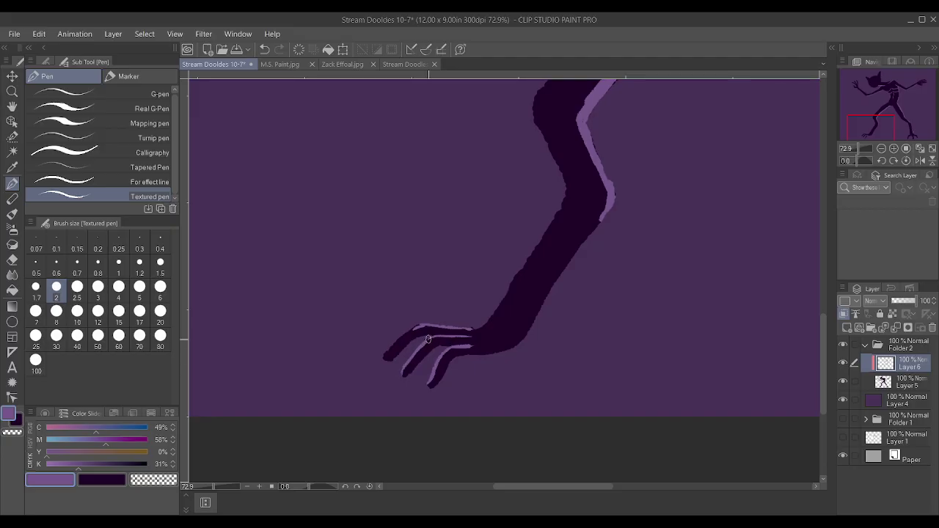
Add light purple highlights to the right ankle and along the toes of the right foot.
{"action": "scroll", "coordinate": [411, 334], "scroll_direction": "down", "scroll_amount": 5}
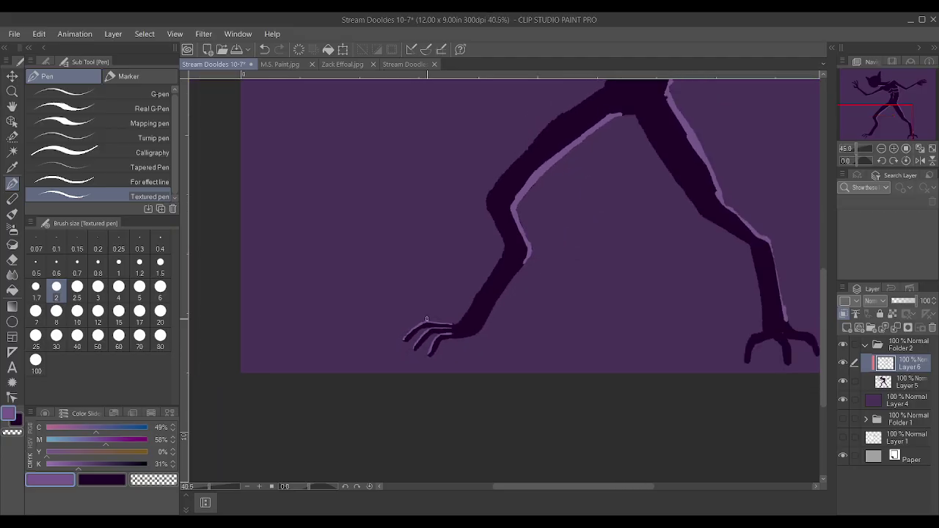
{"action": "scroll", "coordinate": [683, 328], "scroll_direction": "up", "scroll_amount": 2}
{"action": "scroll", "coordinate": [683, 328], "scroll_direction": "up", "scroll_amount": 3}
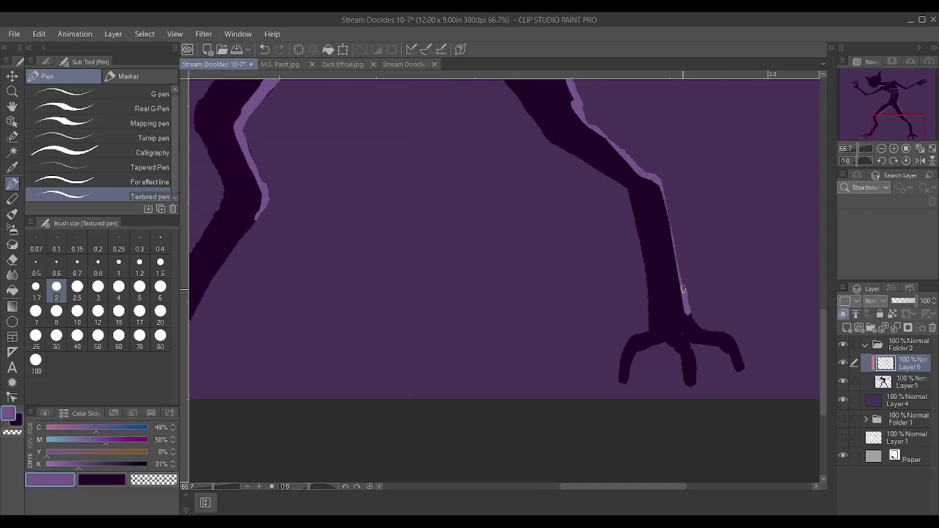
{"action": "scroll", "coordinate": [682, 294], "scroll_direction": "down", "scroll_amount": 2}
{"action": "scroll", "coordinate": [681, 256], "scroll_direction": "up", "scroll_amount": 2}
{"action": "mouse_move", "coordinate": [693, 317]}
{"action": "left_mouse_down"}
{"action": "mouse_move", "coordinate": [722, 325]}
{"action": "mouse_move", "coordinate": [734, 341]}
{"action": "mouse_move", "coordinate": [687, 331]}
{"action": "mouse_move", "coordinate": [677, 308]}
{"action": "left_mouse_up"}
{"action": "mouse_move", "coordinate": [628, 363]}
{"action": "left_mouse_down"}
{"action": "mouse_move", "coordinate": [634, 343]}
{"action": "mouse_move", "coordinate": [654, 330]}
{"action": "left_mouse_up"}
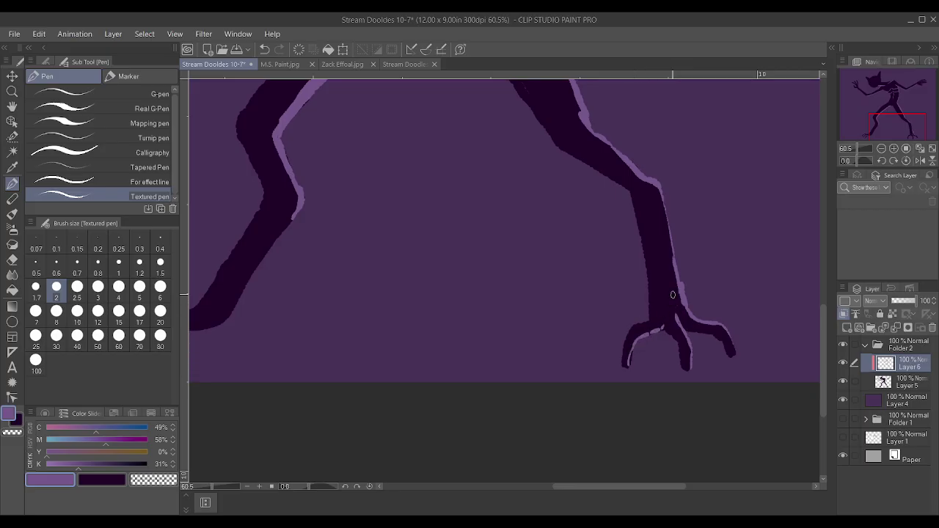
On Layer 5, erase the right hand and draw a dark wrist and one long upper finger in its place.
{"action": "scroll", "coordinate": [672, 294], "scroll_direction": "down", "scroll_amount": 5}
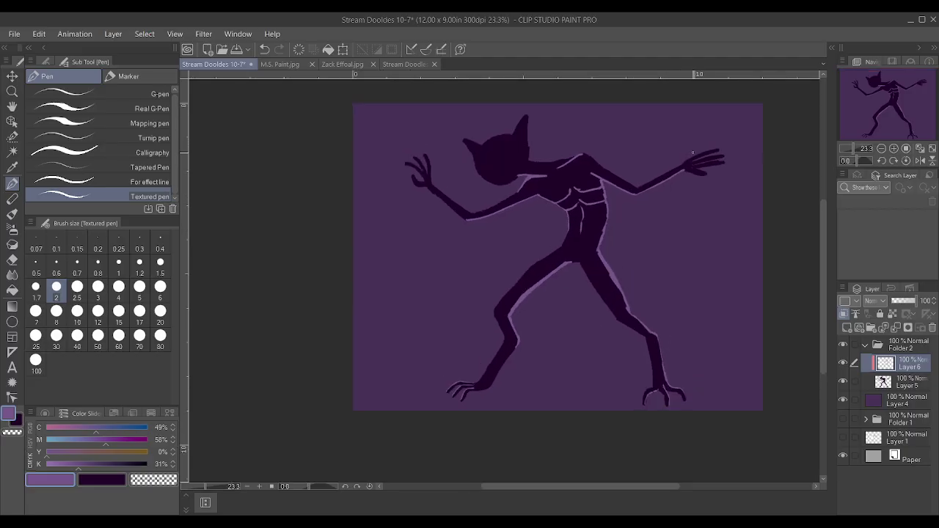
{"action": "scroll", "coordinate": [688, 152], "scroll_direction": "up", "scroll_amount": 3}
{"action": "left_click", "coordinate": [908, 379]}
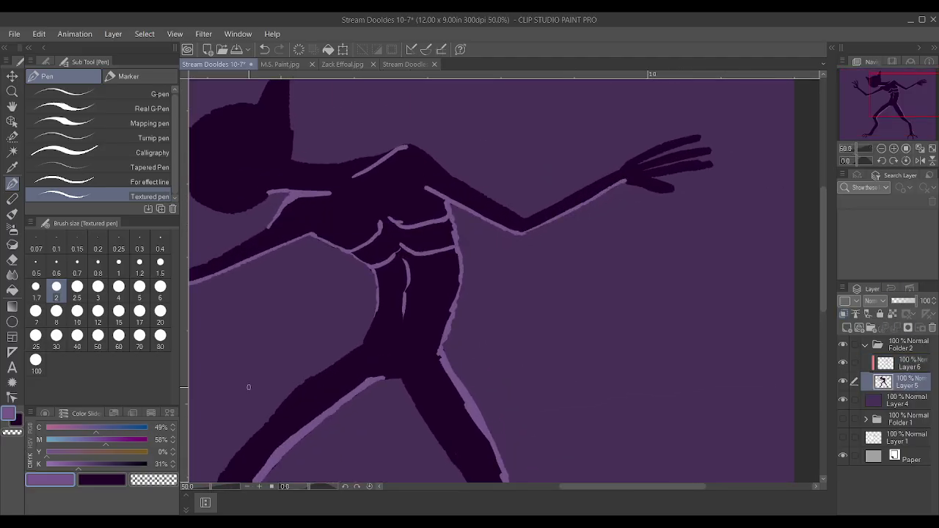
{"action": "left_click", "coordinate": [108, 481]}
{"action": "mouse_move", "coordinate": [648, 157]}
{"action": "left_mouse_down"}
{"action": "mouse_move", "coordinate": [689, 174]}
{"action": "mouse_move", "coordinate": [689, 151]}
{"action": "left_mouse_up"}
{"action": "key", "text": "ctrl+z"}
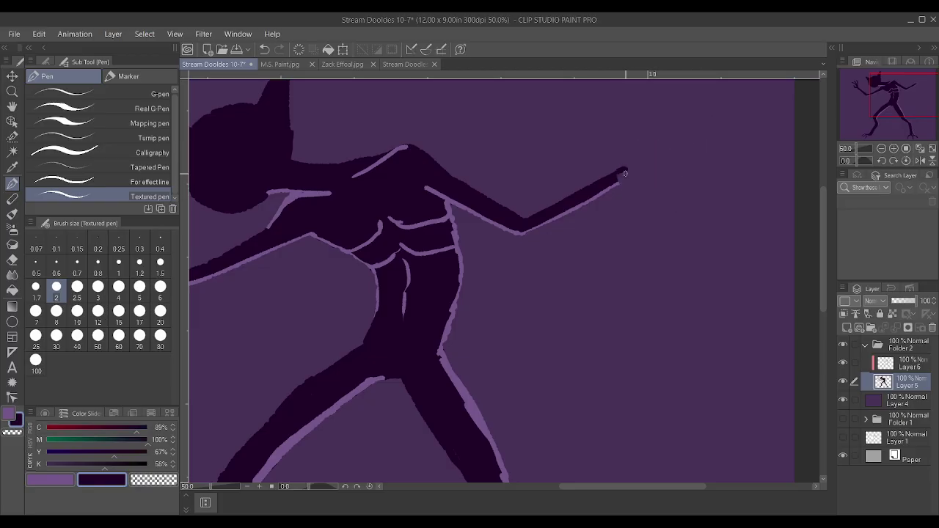
{"action": "left_click_drag", "start_coordinate": [628, 173], "coordinate": [611, 176]}
{"action": "left_click_drag", "start_coordinate": [648, 145], "coordinate": [698, 128]}
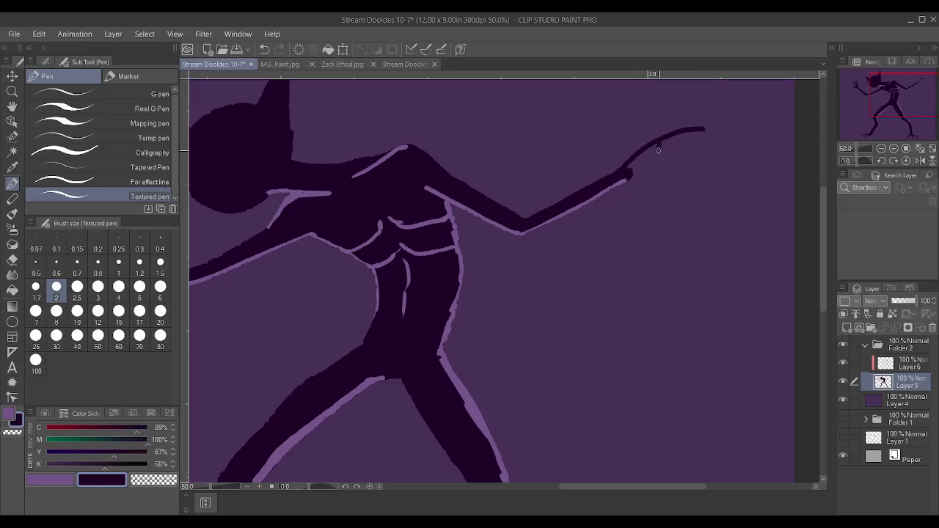
Outline the right palm, lengthen the upper finger, add two more fingers, and fill the palm with dark purple.
{"action": "left_click_drag", "start_coordinate": [654, 175], "coordinate": [629, 181]}
{"action": "left_click_drag", "start_coordinate": [699, 129], "coordinate": [718, 129]}
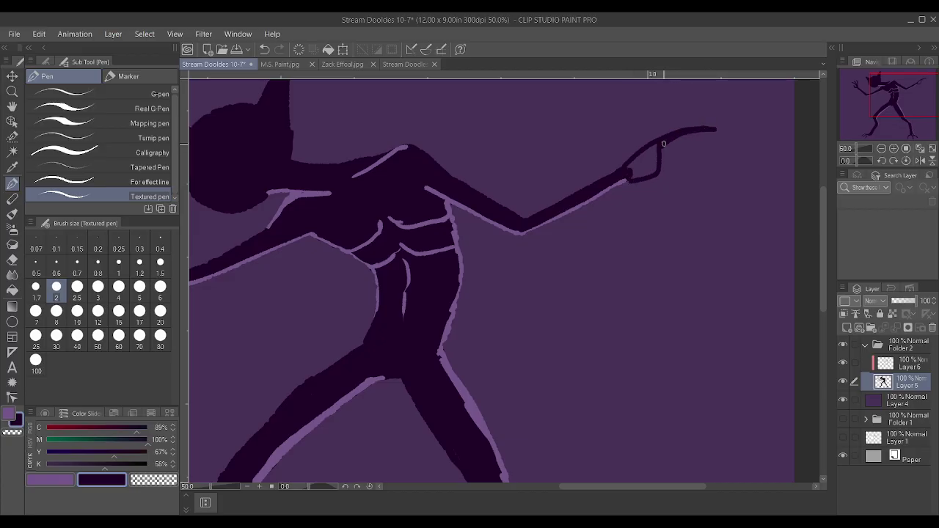
{"action": "mouse_move", "coordinate": [664, 147]}
{"action": "left_mouse_down"}
{"action": "mouse_move", "coordinate": [712, 140]}
{"action": "mouse_move", "coordinate": [659, 156]}
{"action": "mouse_move", "coordinate": [729, 155]}
{"action": "mouse_move", "coordinate": [660, 164]}
{"action": "left_mouse_up"}
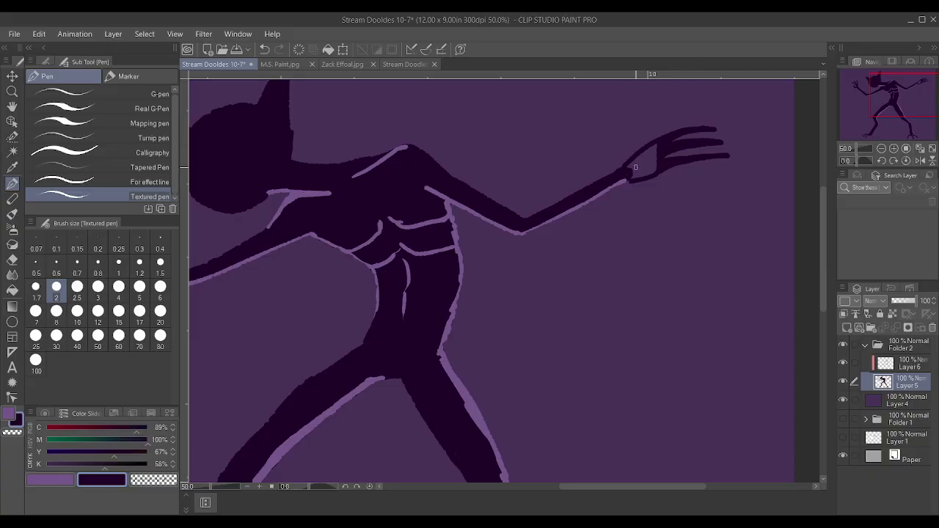
{"action": "left_click_drag", "start_coordinate": [639, 176], "coordinate": [625, 165]}
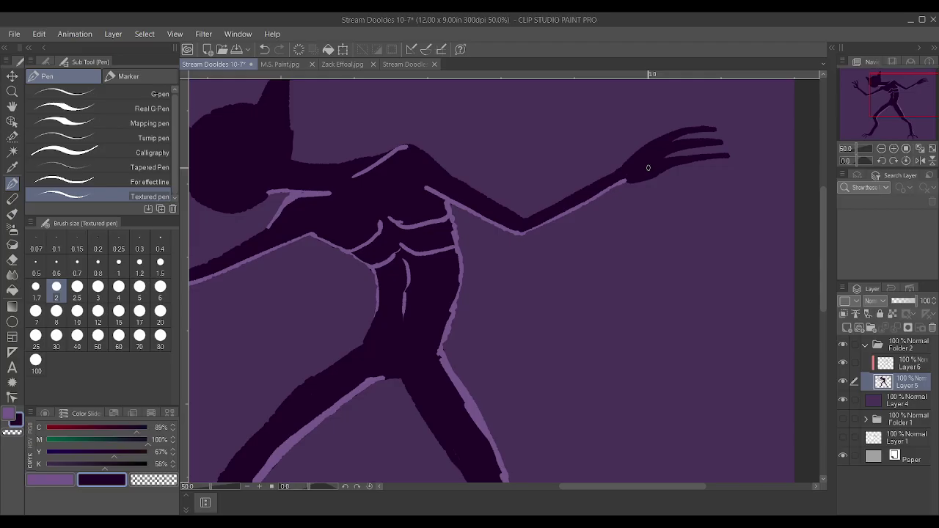
Thicken the base of the right palm and draw a dark thumb beneath it.
{"action": "left_click_drag", "start_coordinate": [623, 179], "coordinate": [661, 171]}
{"action": "mouse_move", "coordinate": [638, 182]}
{"action": "left_mouse_down"}
{"action": "mouse_move", "coordinate": [675, 187]}
{"action": "mouse_move", "coordinate": [659, 173]}
{"action": "left_mouse_up"}
{"action": "scroll", "coordinate": [654, 181], "scroll_direction": "down", "scroll_amount": 3}
{"action": "scroll", "coordinate": [651, 184], "scroll_direction": "up", "scroll_amount": 3}
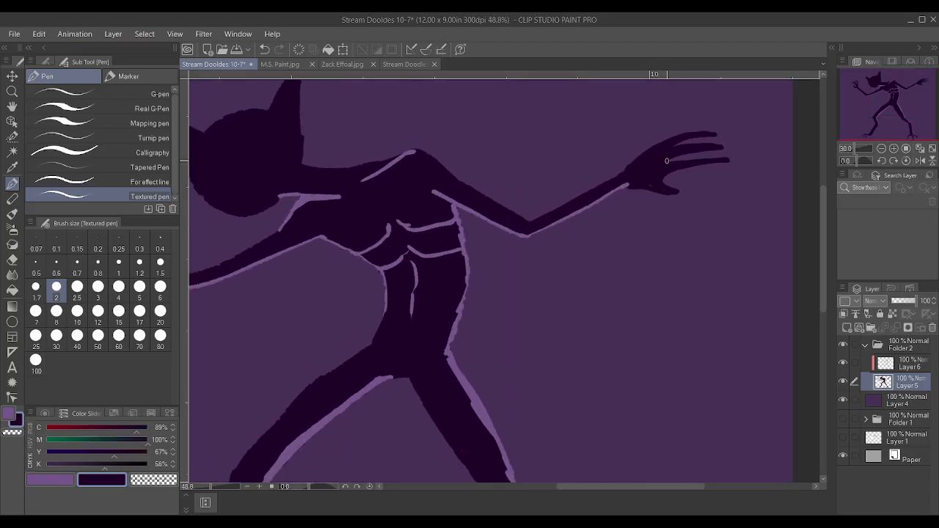
Lengthen and curve the three upper fingers of the left hand in dark purple on Layer 5.
{"action": "scroll", "coordinate": [686, 189], "scroll_direction": "down", "scroll_amount": 3}
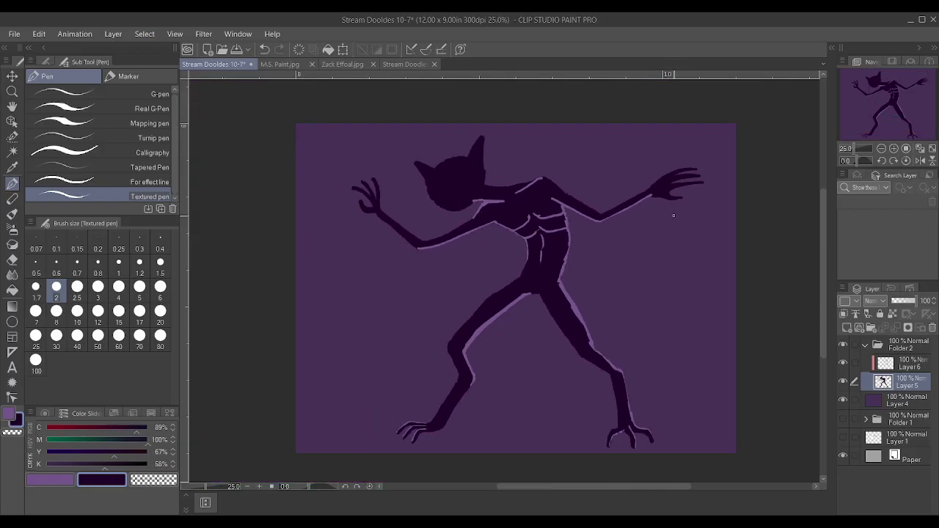
{"action": "scroll", "coordinate": [669, 223], "scroll_direction": "up", "scroll_amount": 5}
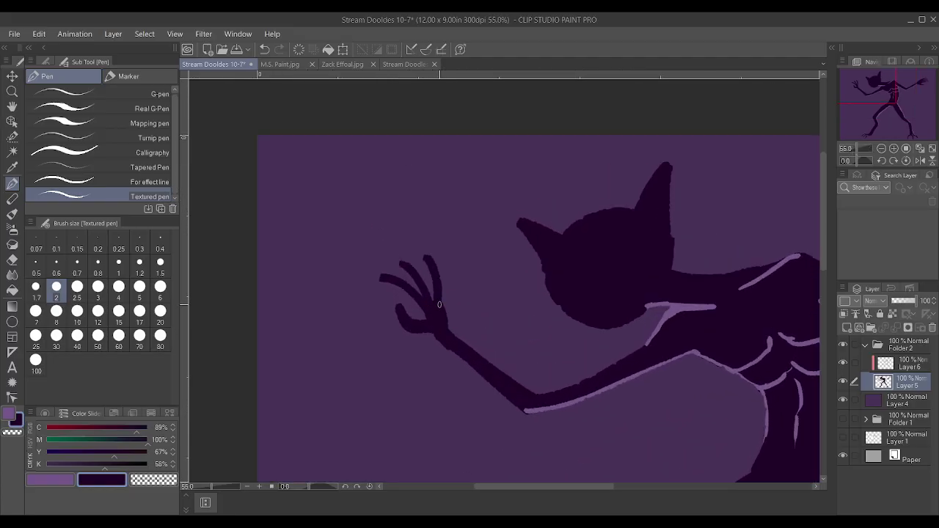
{"action": "left_click_drag", "start_coordinate": [429, 259], "coordinate": [418, 247]}
{"action": "left_click_drag", "start_coordinate": [432, 302], "coordinate": [406, 261]}
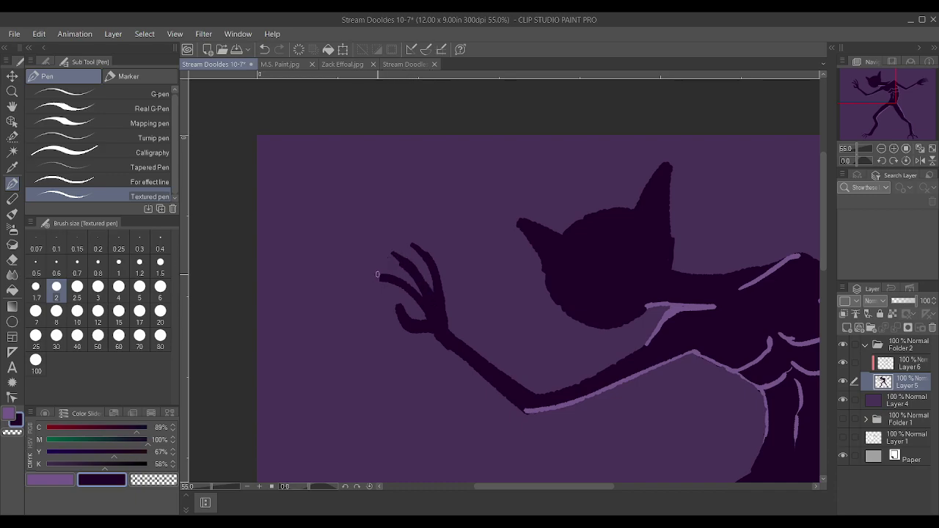
{"action": "left_click_drag", "start_coordinate": [369, 279], "coordinate": [392, 276]}
On Layer 6, draw light purple highlights along the left forearm and the upper edges of the left hand's three fingers.
{"action": "left_click", "coordinate": [31, 482]}
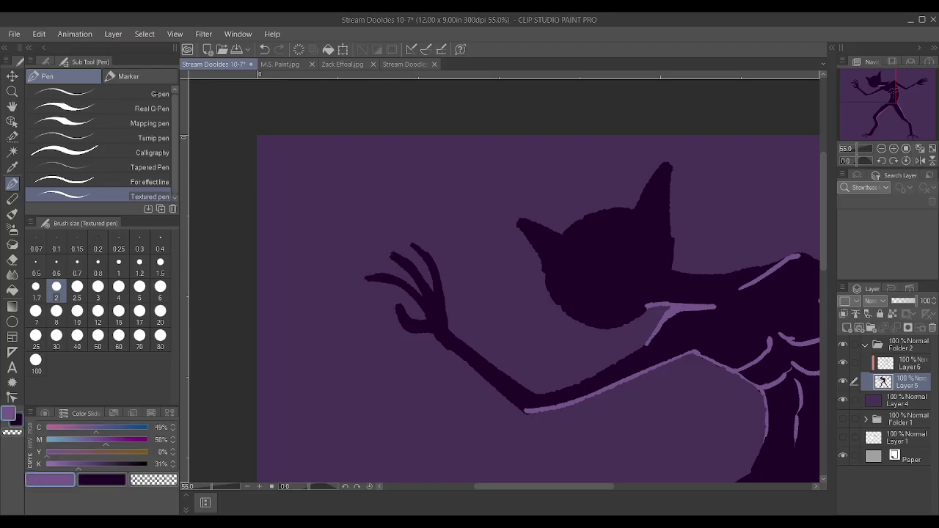
{"action": "left_click", "coordinate": [916, 363]}
{"action": "mouse_move", "coordinate": [532, 394]}
{"action": "left_mouse_down"}
{"action": "mouse_move", "coordinate": [499, 357]}
{"action": "mouse_move", "coordinate": [522, 385]}
{"action": "mouse_move", "coordinate": [446, 330]}
{"action": "mouse_move", "coordinate": [414, 242]}
{"action": "left_mouse_up"}
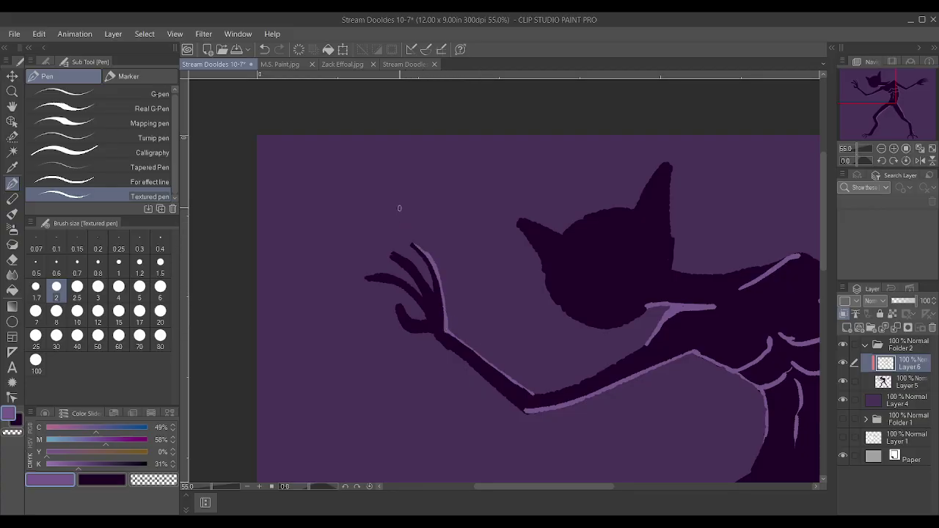
{"action": "scroll", "coordinate": [399, 208], "scroll_direction": "up", "scroll_amount": 1}
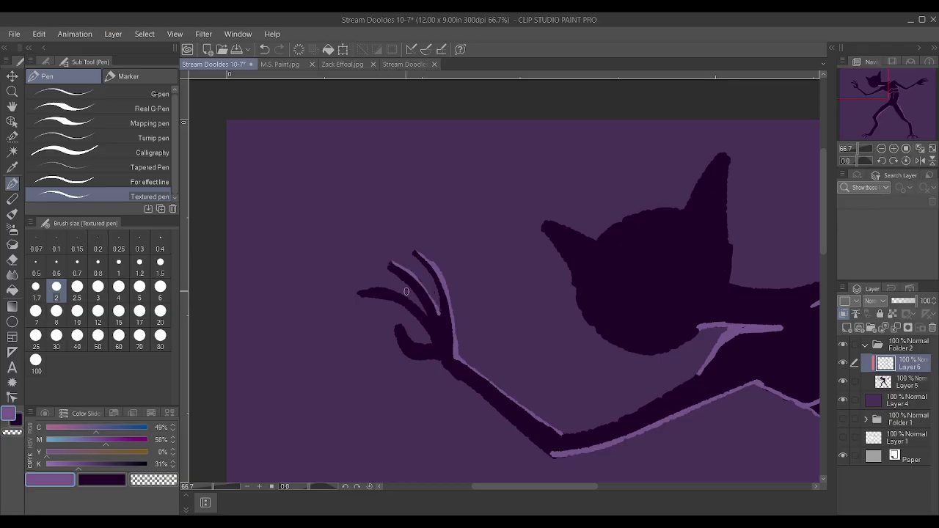
{"action": "left_click_drag", "start_coordinate": [392, 287], "coordinate": [436, 320]}
On Layer 5, extend the left hand's fingertips into longer dark tips.
{"action": "left_click", "coordinate": [908, 379]}
{"action": "scroll", "coordinate": [613, 262], "scroll_direction": "up", "scroll_amount": 2}
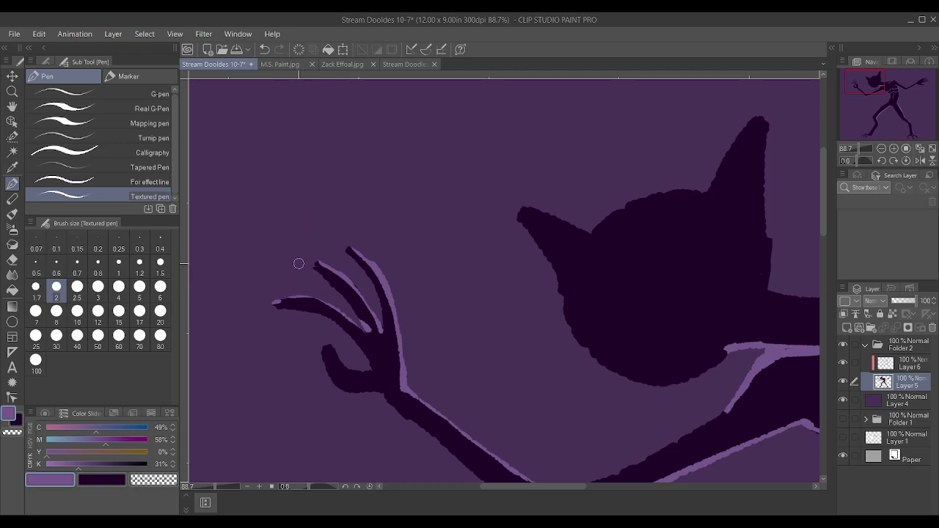
{"action": "scroll", "coordinate": [293, 270], "scroll_direction": "up", "scroll_amount": 1}
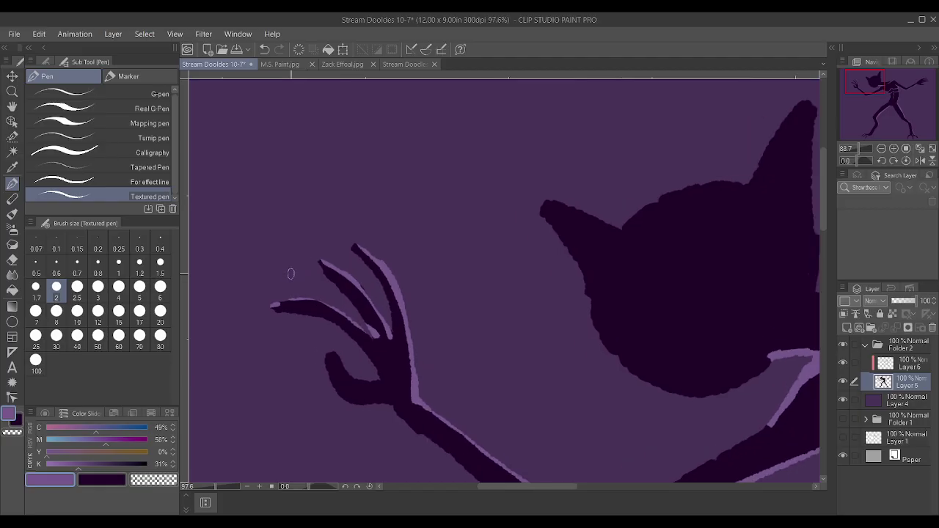
{"action": "scroll", "coordinate": [290, 273], "scroll_direction": "up", "scroll_amount": 1}
{"action": "left_click", "coordinate": [91, 479]}
{"action": "mouse_move", "coordinate": [326, 258]}
{"action": "left_mouse_down"}
{"action": "mouse_move", "coordinate": [303, 251]}
{"action": "mouse_move", "coordinate": [316, 264]}
{"action": "mouse_move", "coordinate": [304, 254]}
{"action": "mouse_move", "coordinate": [349, 243]}
{"action": "left_mouse_up"}
{"action": "mouse_move", "coordinate": [277, 306]}
{"action": "left_mouse_down"}
{"action": "mouse_move", "coordinate": [262, 310]}
{"action": "mouse_move", "coordinate": [292, 308]}
{"action": "left_mouse_up"}
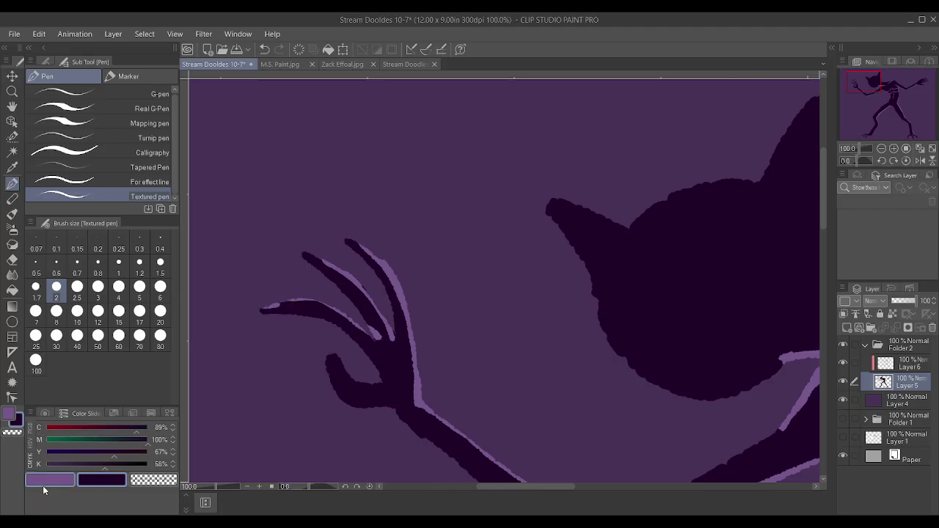
On Layer 6, extend the light purple highlights over the left fingertips and add one along the thumb's inner edge.
{"action": "left_click", "coordinate": [45, 481]}
{"action": "left_click", "coordinate": [911, 367]}
{"action": "mouse_move", "coordinate": [292, 301]}
{"action": "left_mouse_down"}
{"action": "mouse_move", "coordinate": [272, 303]}
{"action": "mouse_move", "coordinate": [297, 297]}
{"action": "left_mouse_up"}
{"action": "left_click_drag", "start_coordinate": [306, 248], "coordinate": [359, 284]}
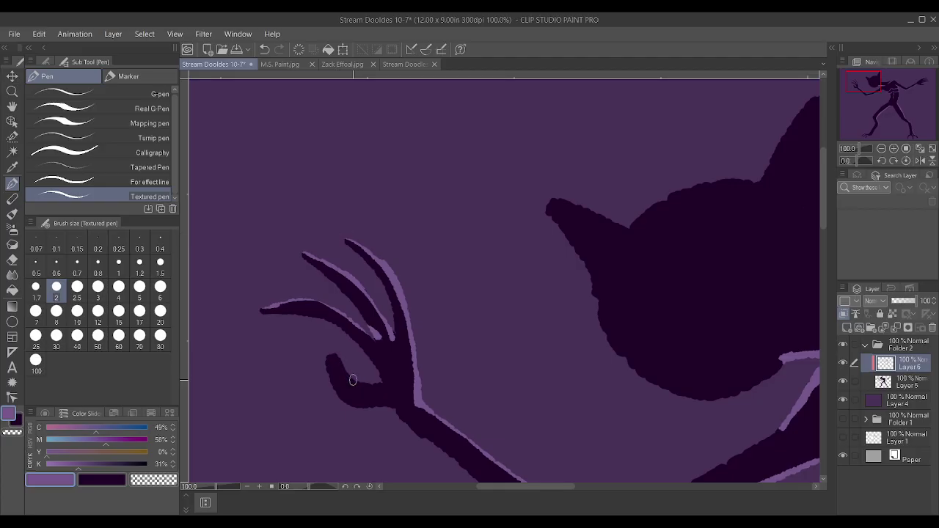
{"action": "mouse_move", "coordinate": [332, 353]}
{"action": "left_mouse_down"}
{"action": "mouse_move", "coordinate": [351, 380]}
{"action": "mouse_move", "coordinate": [389, 378]}
{"action": "left_mouse_up"}
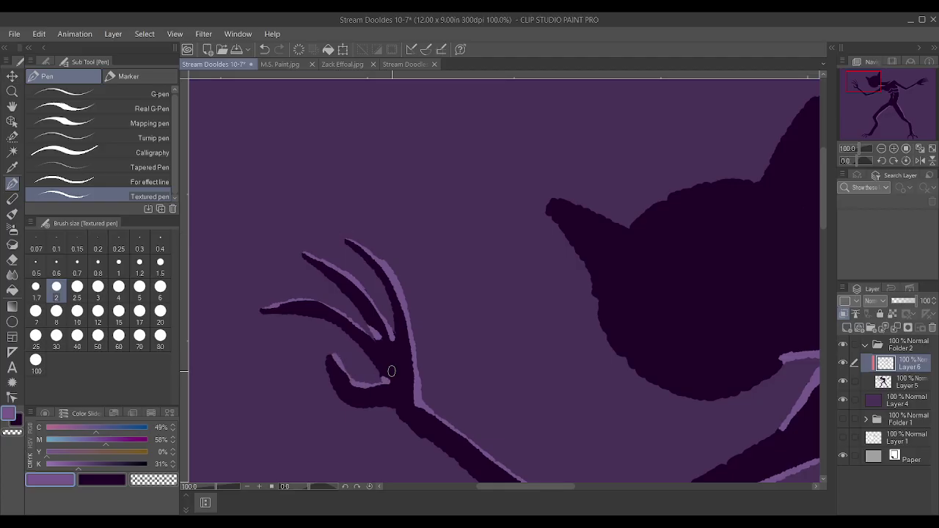
On Layer 6, draw a light purple highlight down the right edge of the head, from the ear's base to the neck.
{"action": "scroll", "coordinate": [336, 337], "scroll_direction": "down", "scroll_amount": 2}
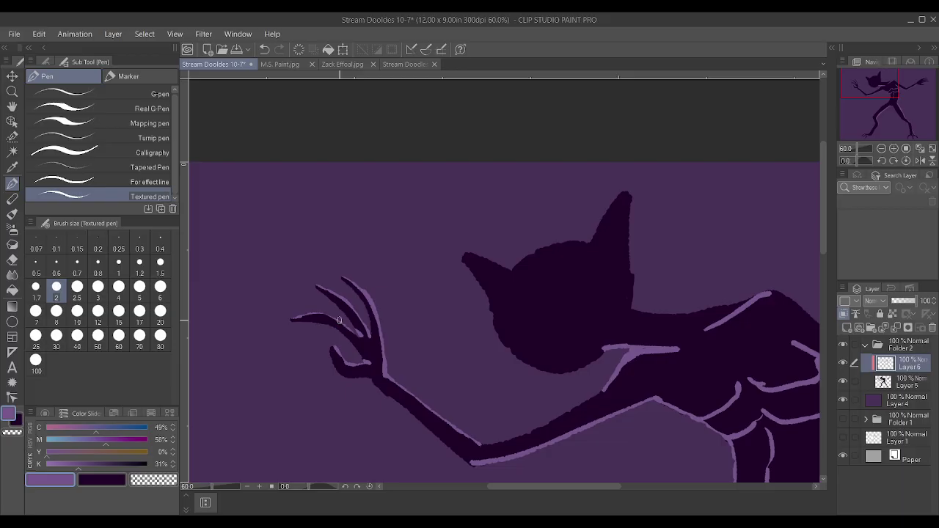
{"action": "scroll", "coordinate": [338, 320], "scroll_direction": "up", "scroll_amount": 5}
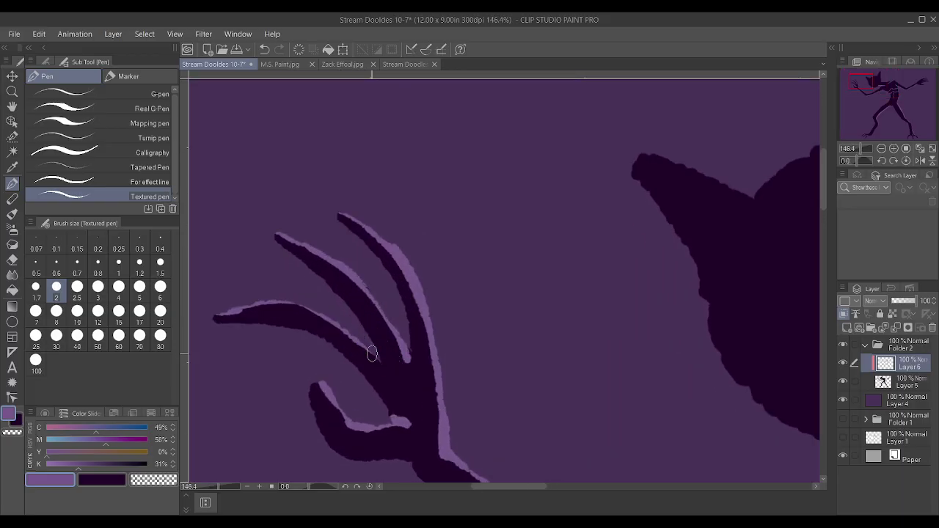
{"action": "scroll", "coordinate": [357, 308], "scroll_direction": "down", "scroll_amount": 1}
{"action": "scroll", "coordinate": [367, 293], "scroll_direction": "down", "scroll_amount": 3}
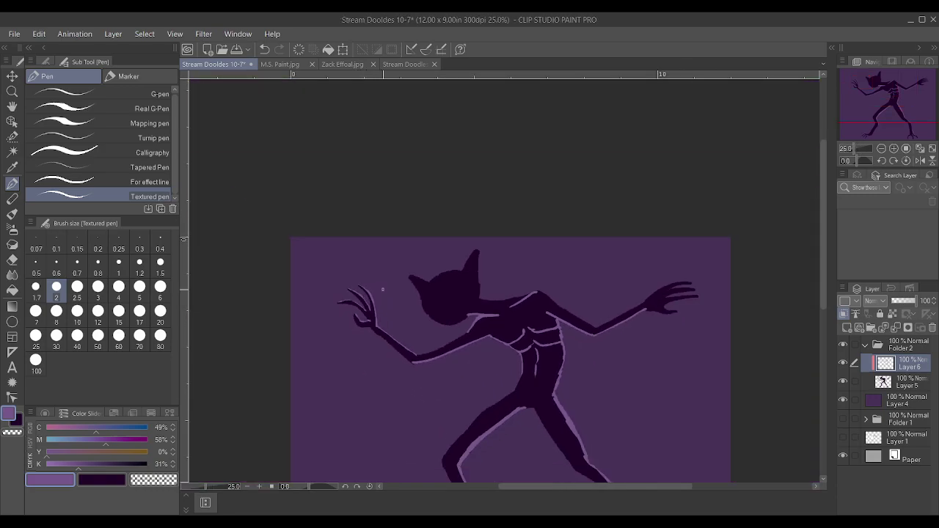
{"action": "scroll", "coordinate": [473, 281], "scroll_direction": "up", "scroll_amount": 2}
{"action": "scroll", "coordinate": [473, 281], "scroll_direction": "up", "scroll_amount": 1}
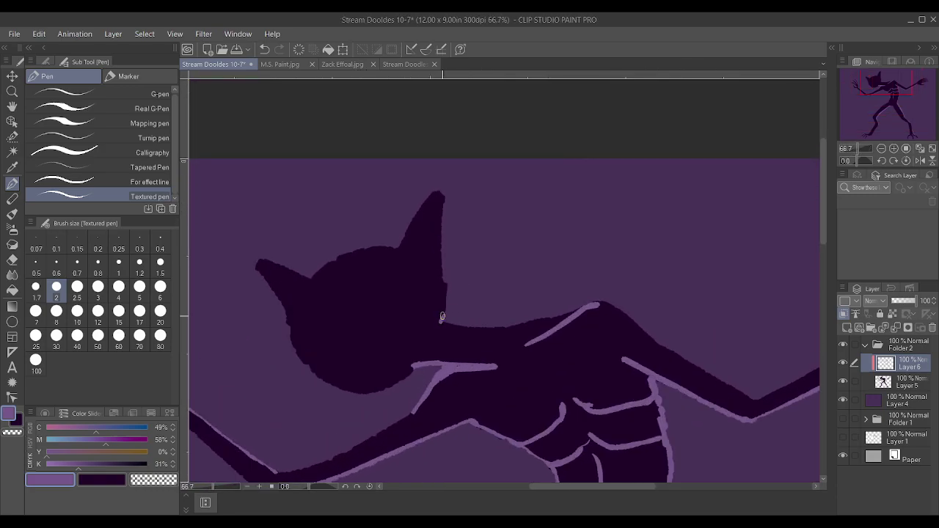
{"action": "mouse_move", "coordinate": [441, 306]}
{"action": "left_mouse_down"}
{"action": "mouse_move", "coordinate": [440, 264]}
{"action": "mouse_move", "coordinate": [442, 284]}
{"action": "left_mouse_up"}
Add a new unclipped layer above Layer 6 in Folder 2, and set the pen color's K to 76%.
{"action": "left_click_drag", "start_coordinate": [105, 465], "coordinate": [121, 462]}
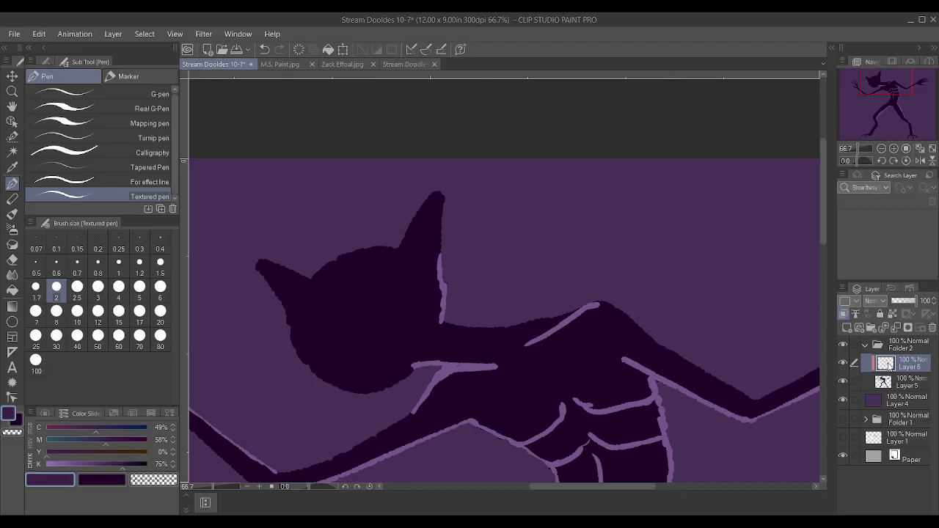
{"action": "left_click", "coordinate": [903, 383]}
{"action": "left_click", "coordinate": [846, 328]}
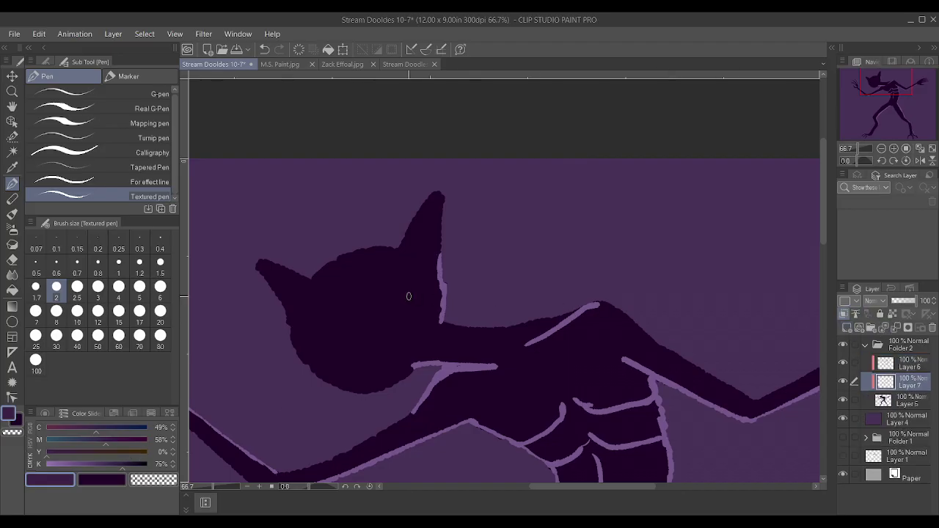
{"action": "scroll", "coordinate": [409, 297], "scroll_direction": "down", "scroll_amount": 2}
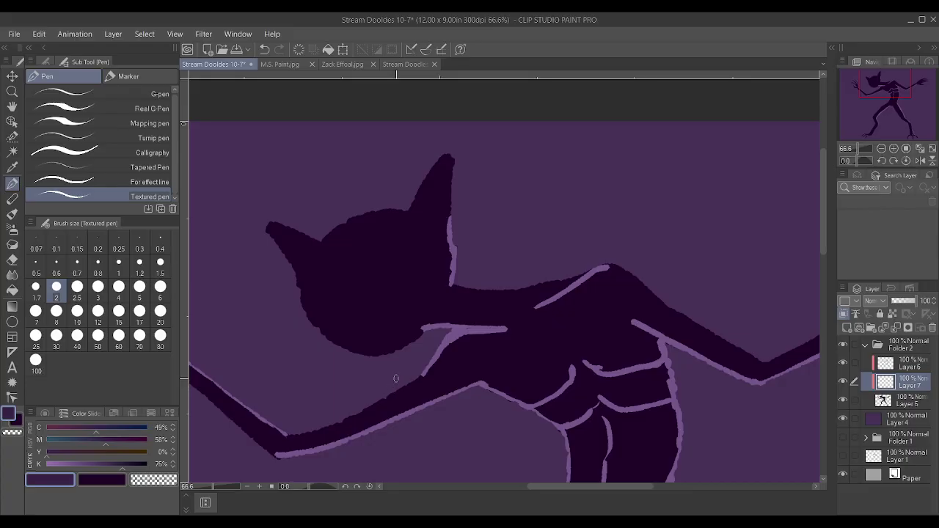
{"action": "left_click_drag", "start_coordinate": [906, 402], "coordinate": [898, 355]}
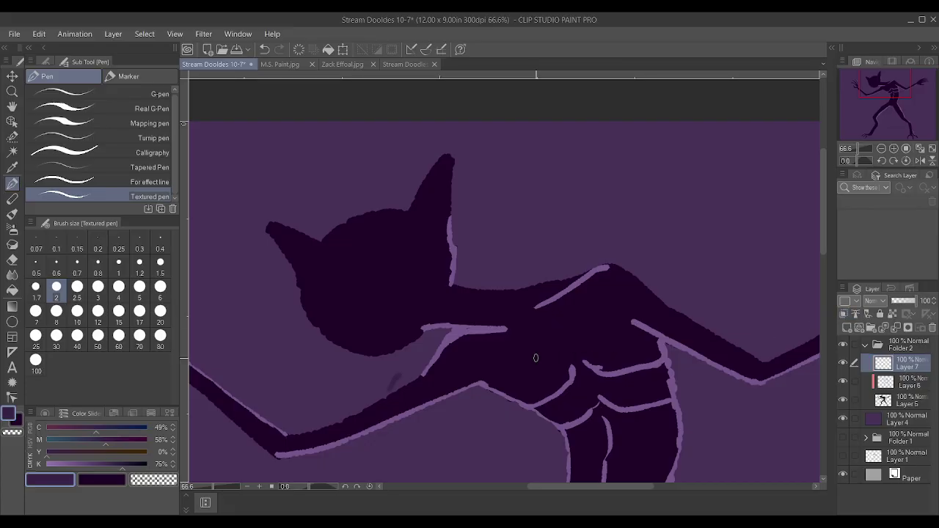
{"action": "mouse_move", "coordinate": [391, 386]}
{"action": "left_mouse_down"}
{"action": "mouse_move", "coordinate": [421, 338]}
{"action": "mouse_move", "coordinate": [384, 355]}
{"action": "mouse_move", "coordinate": [360, 351]}
{"action": "mouse_move", "coordinate": [314, 317]}
{"action": "mouse_move", "coordinate": [353, 390]}
{"action": "mouse_move", "coordinate": [379, 399]}
{"action": "mouse_move", "coordinate": [397, 377]}
{"action": "mouse_move", "coordinate": [376, 400]}
{"action": "mouse_move", "coordinate": [343, 353]}
{"action": "mouse_move", "coordinate": [380, 371]}
{"action": "left_mouse_up"}
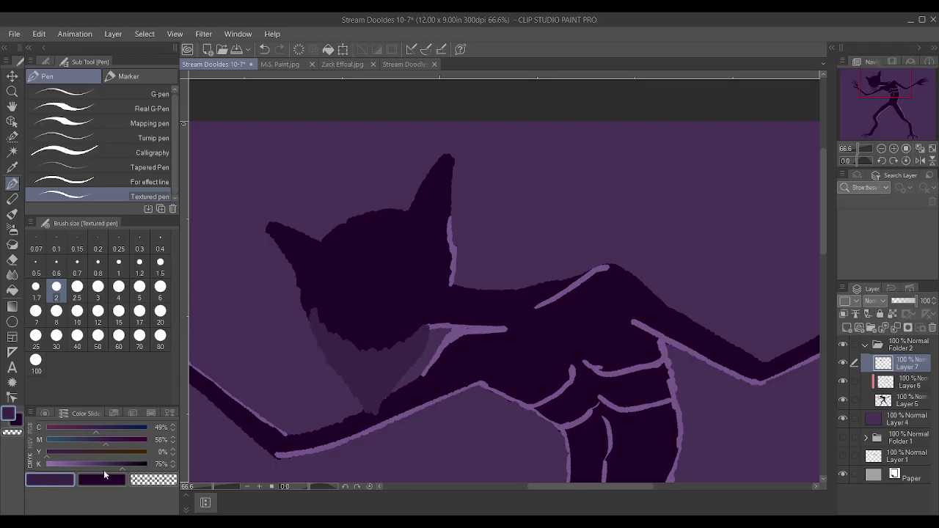
{"action": "left_click", "coordinate": [123, 464]}
{"action": "left_click", "coordinate": [101, 465]}
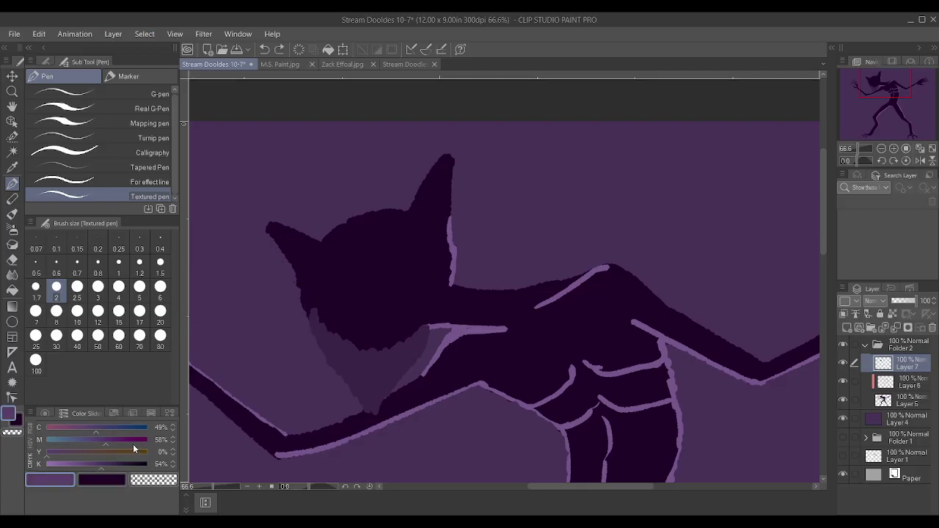
{"action": "left_click_drag", "start_coordinate": [365, 409], "coordinate": [322, 353]}
{"action": "key", "text": "ctrl+z"}
{"action": "key", "text": "ctrl+z"}
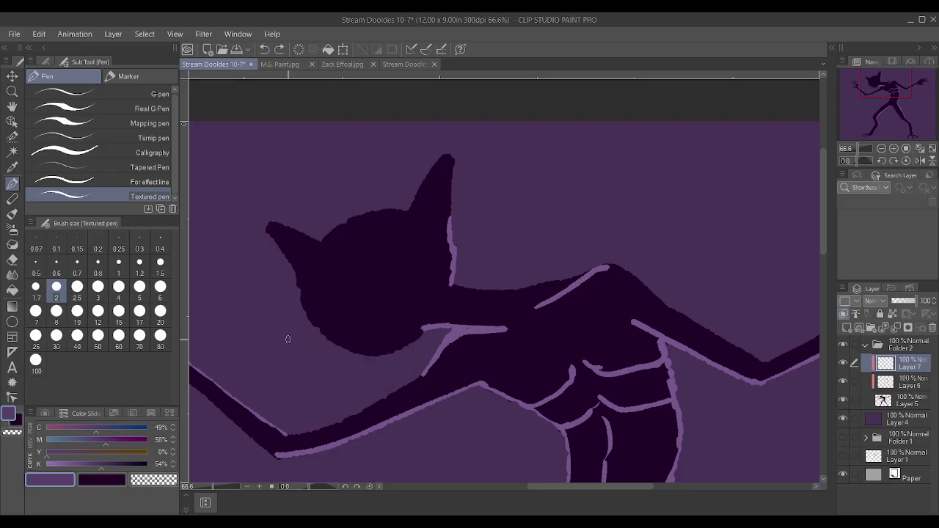
{"action": "mouse_move", "coordinate": [399, 372]}
{"action": "left_mouse_down"}
{"action": "mouse_move", "coordinate": [390, 389]}
{"action": "mouse_move", "coordinate": [419, 339]}
{"action": "left_mouse_up"}
On Layer 7, outline and fill a pointed bandana shape below the head in light purple with K 35%.
{"action": "left_click", "coordinate": [82, 464]}
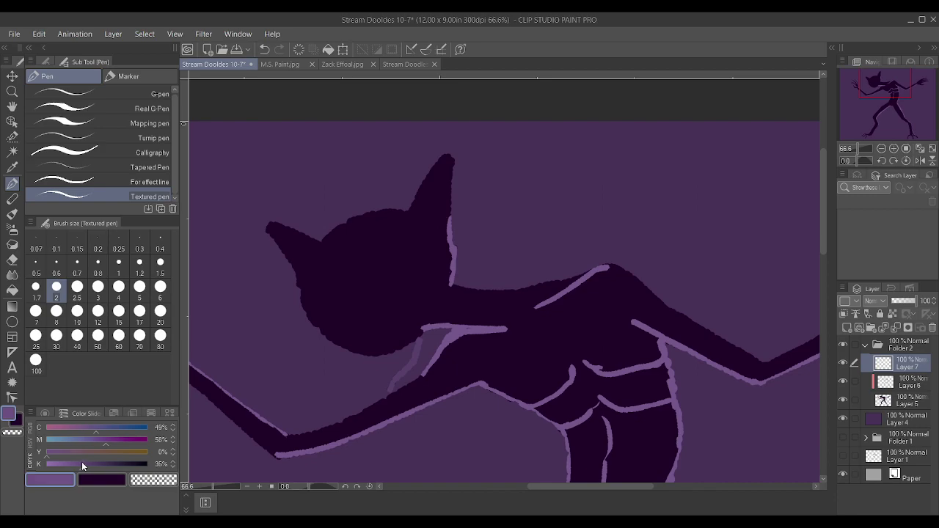
{"action": "left_click_drag", "start_coordinate": [390, 391], "coordinate": [420, 337]}
{"action": "mouse_move", "coordinate": [309, 322]}
{"action": "left_mouse_down"}
{"action": "mouse_move", "coordinate": [364, 408]}
{"action": "mouse_move", "coordinate": [414, 341]}
{"action": "mouse_move", "coordinate": [371, 396]}
{"action": "mouse_move", "coordinate": [387, 367]}
{"action": "mouse_move", "coordinate": [366, 389]}
{"action": "mouse_move", "coordinate": [349, 350]}
{"action": "mouse_move", "coordinate": [373, 371]}
{"action": "mouse_move", "coordinate": [396, 344]}
{"action": "mouse_move", "coordinate": [346, 355]}
{"action": "mouse_move", "coordinate": [353, 388]}
{"action": "mouse_move", "coordinate": [305, 316]}
{"action": "mouse_move", "coordinate": [376, 361]}
{"action": "mouse_move", "coordinate": [410, 345]}
{"action": "mouse_move", "coordinate": [391, 356]}
{"action": "mouse_move", "coordinate": [404, 369]}
{"action": "mouse_move", "coordinate": [421, 331]}
{"action": "left_mouse_up"}
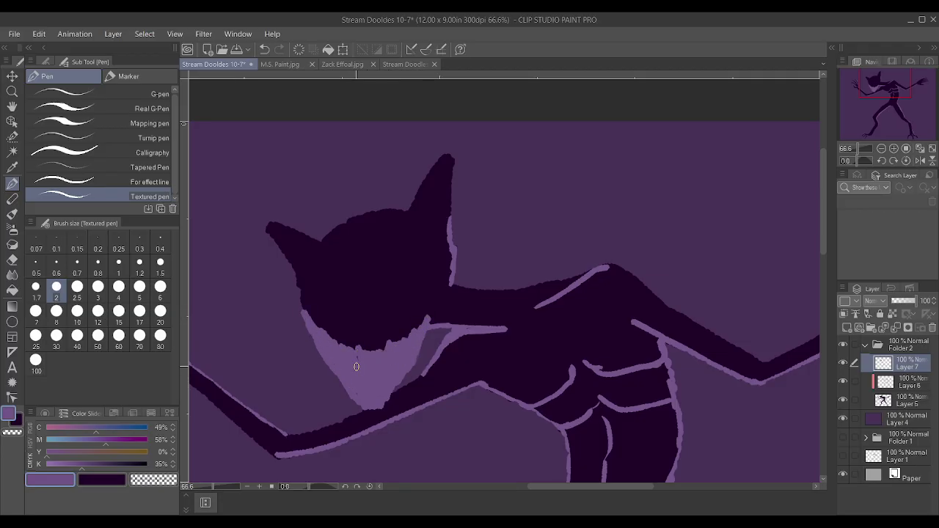
Repaint the bandana's interior in a darker purple with K 49%, leaving the lighter outline along its sides.
{"action": "left_click_drag", "start_coordinate": [92, 462], "coordinate": [95, 462]}
{"action": "left_click_drag", "start_coordinate": [390, 377], "coordinate": [408, 340]}
{"action": "mouse_move", "coordinate": [380, 392]}
{"action": "left_mouse_down"}
{"action": "mouse_move", "coordinate": [308, 315]}
{"action": "mouse_move", "coordinate": [351, 349]}
{"action": "mouse_move", "coordinate": [366, 351]}
{"action": "mouse_move", "coordinate": [375, 332]}
{"action": "mouse_move", "coordinate": [376, 354]}
{"action": "mouse_move", "coordinate": [417, 327]}
{"action": "mouse_move", "coordinate": [400, 354]}
{"action": "mouse_move", "coordinate": [396, 341]}
{"action": "mouse_move", "coordinate": [358, 352]}
{"action": "mouse_move", "coordinate": [332, 345]}
{"action": "mouse_move", "coordinate": [372, 350]}
{"action": "left_mouse_up"}
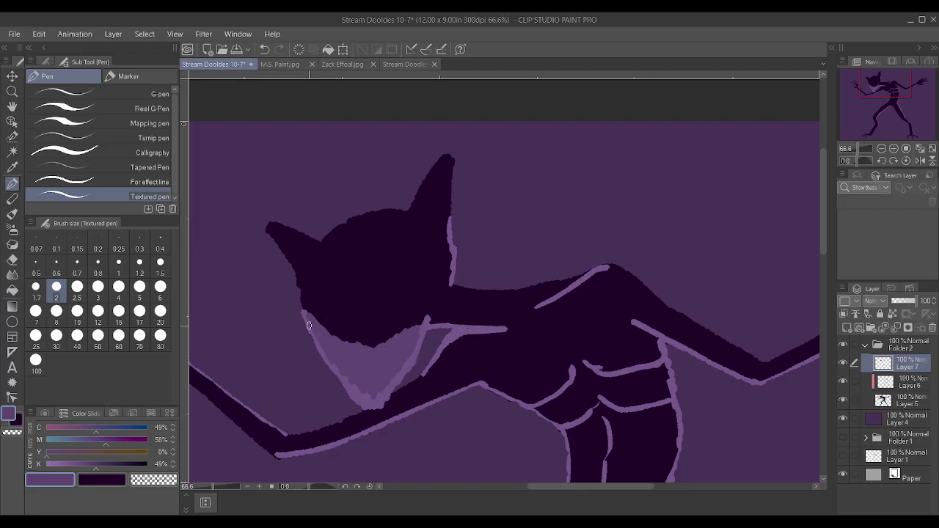
Add short dark purple fold strokes with K 63% across the bandana and along its upper edge.
{"action": "left_click_drag", "start_coordinate": [87, 468], "coordinate": [109, 464]}
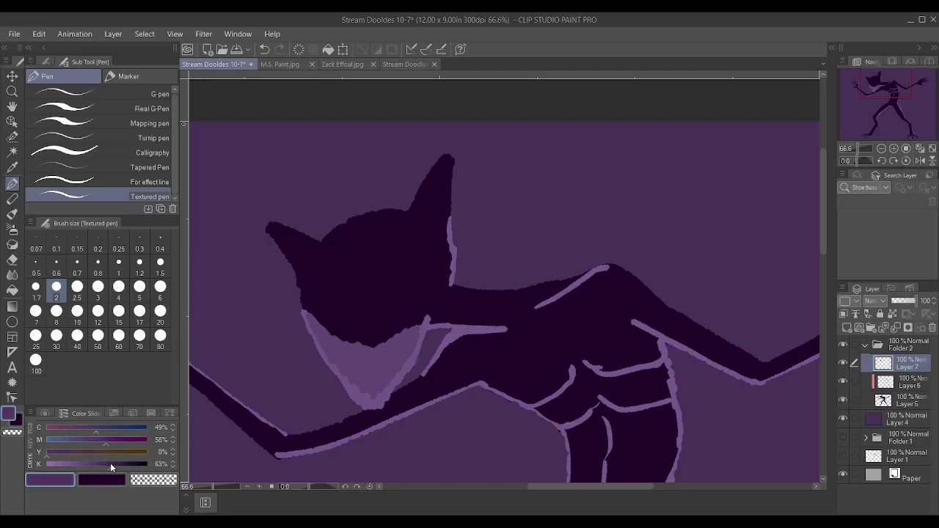
{"action": "left_click_drag", "start_coordinate": [381, 374], "coordinate": [401, 340]}
{"action": "mouse_move", "coordinate": [327, 339]}
{"action": "left_mouse_down"}
{"action": "mouse_move", "coordinate": [362, 373]}
{"action": "mouse_move", "coordinate": [364, 360]}
{"action": "left_mouse_up"}
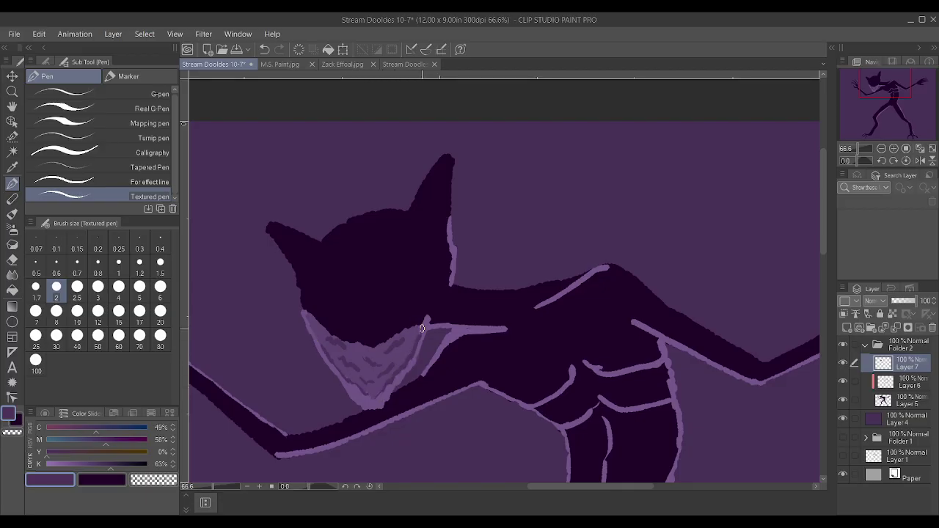
{"action": "mouse_move", "coordinate": [311, 318]}
{"action": "left_mouse_down"}
{"action": "mouse_move", "coordinate": [366, 346]}
{"action": "mouse_move", "coordinate": [437, 321]}
{"action": "mouse_move", "coordinate": [432, 314]}
{"action": "left_mouse_up"}
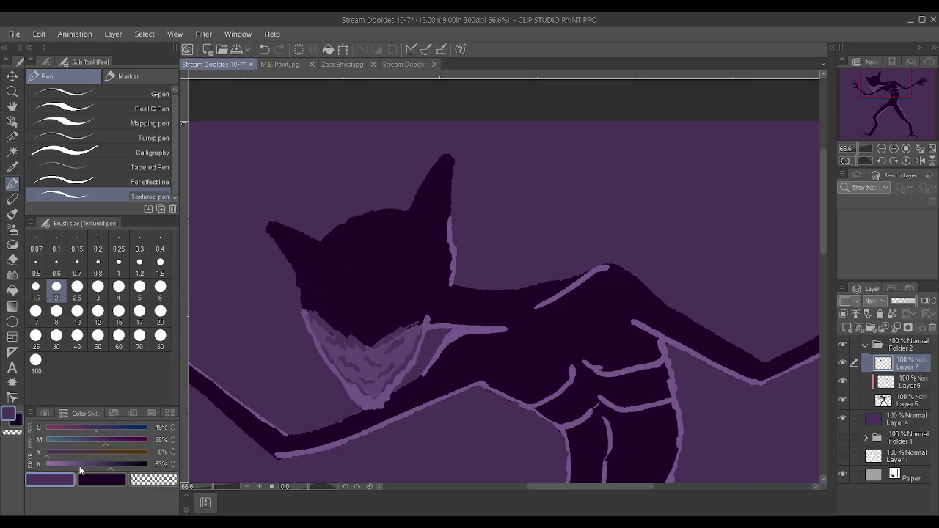
Mix a pale purple pen color with C 30%, M 36%, Y 0% and K 17%.
{"action": "left_click_drag", "start_coordinate": [79, 465], "coordinate": [45, 455]}
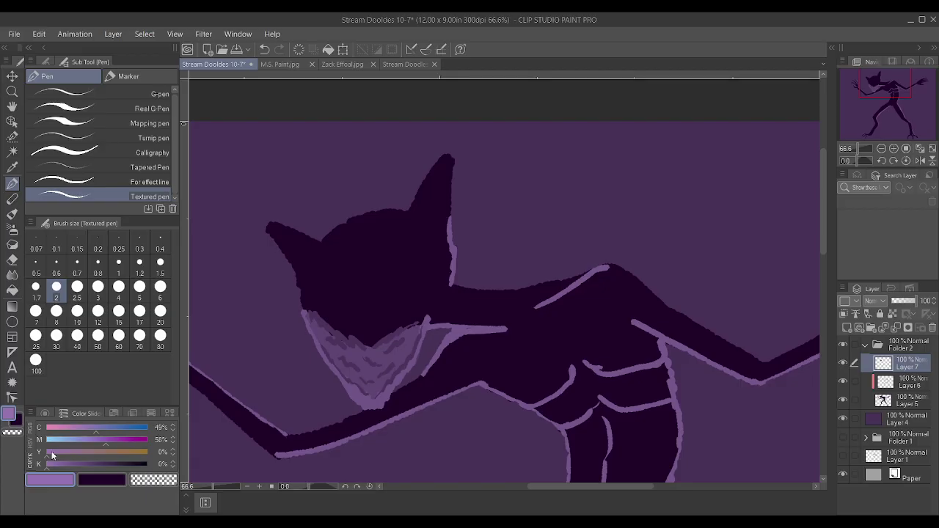
{"action": "left_click_drag", "start_coordinate": [82, 425], "coordinate": [76, 423]}
{"action": "left_click", "coordinate": [72, 441]}
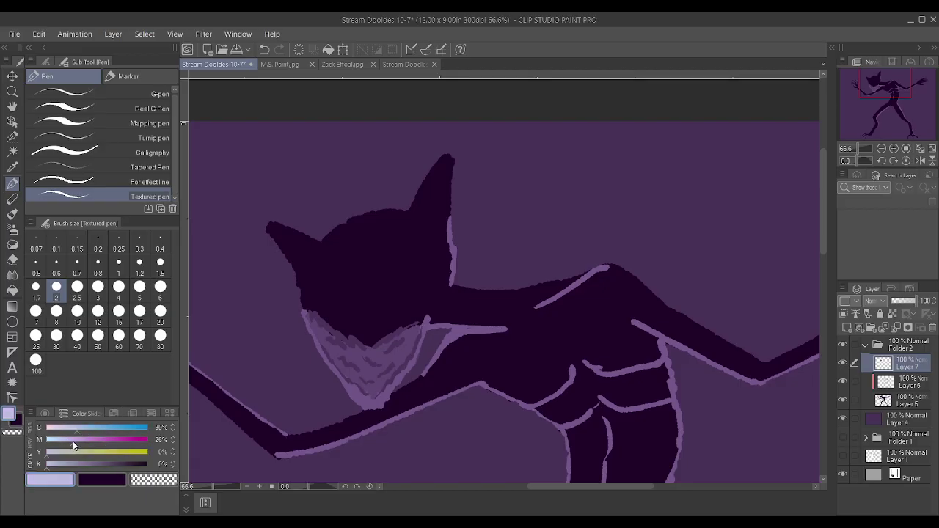
{"action": "left_click", "coordinate": [63, 464]}
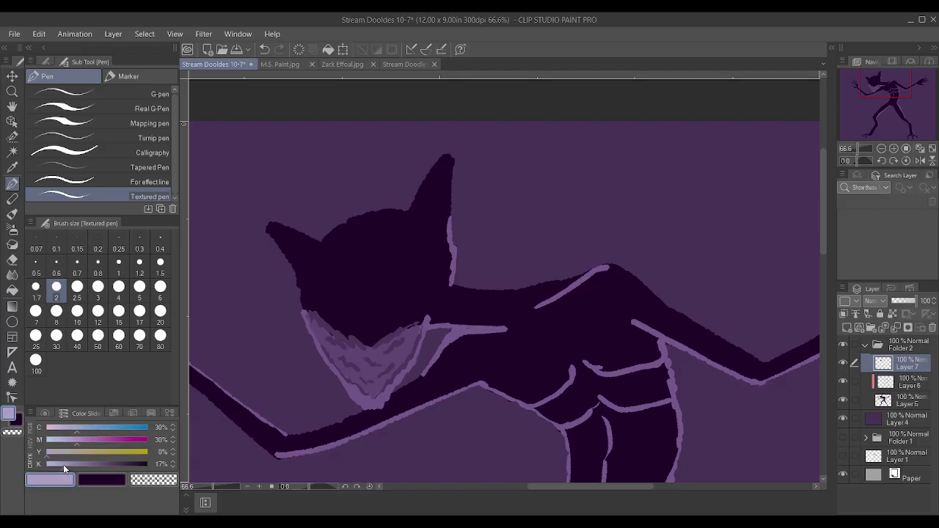
{"action": "left_click", "coordinate": [83, 439]}
Try a pale purple face outline on the head, undo it, and darken the pen color to K 40%.
{"action": "mouse_move", "coordinate": [341, 301]}
{"action": "left_mouse_down"}
{"action": "mouse_move", "coordinate": [358, 328]}
{"action": "mouse_move", "coordinate": [394, 308]}
{"action": "mouse_move", "coordinate": [393, 296]}
{"action": "mouse_move", "coordinate": [417, 269]}
{"action": "mouse_move", "coordinate": [397, 249]}
{"action": "left_mouse_up"}
{"action": "mouse_move", "coordinate": [341, 301]}
{"action": "left_mouse_down"}
{"action": "mouse_move", "coordinate": [320, 273]}
{"action": "mouse_move", "coordinate": [332, 255]}
{"action": "mouse_move", "coordinate": [349, 252]}
{"action": "left_mouse_up"}
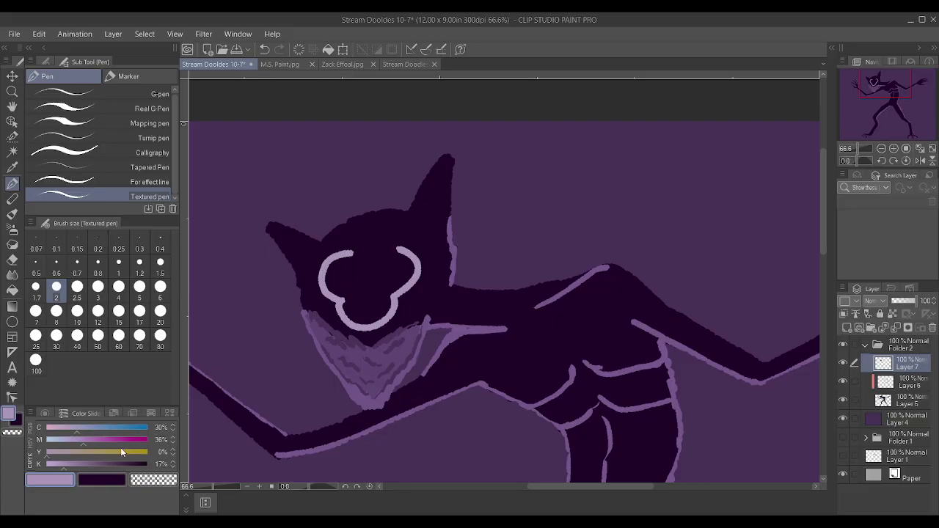
{"action": "left_click_drag", "start_coordinate": [101, 462], "coordinate": [86, 464]}
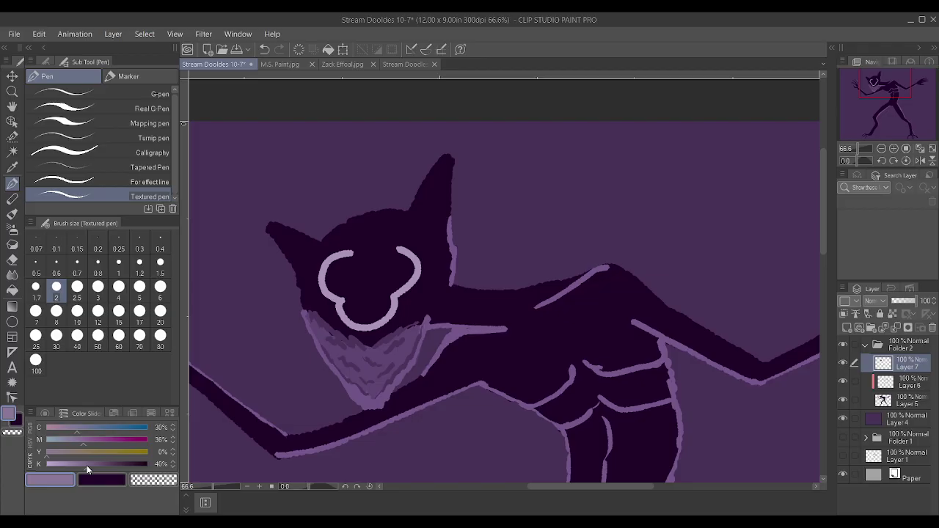
{"action": "key", "text": "ctrl+z"}
{"action": "key", "text": "ctrl+z"}
Draw a three-lobed face patch on the head in muted purple and fill it using brush size 4.
{"action": "mouse_move", "coordinate": [337, 301]}
{"action": "left_mouse_down"}
{"action": "mouse_move", "coordinate": [355, 323]}
{"action": "mouse_move", "coordinate": [388, 312]}
{"action": "mouse_move", "coordinate": [409, 279]}
{"action": "mouse_move", "coordinate": [396, 248]}
{"action": "left_mouse_up"}
{"action": "mouse_move", "coordinate": [319, 287]}
{"action": "left_mouse_down"}
{"action": "mouse_move", "coordinate": [335, 255]}
{"action": "mouse_move", "coordinate": [393, 248]}
{"action": "mouse_move", "coordinate": [352, 251]}
{"action": "mouse_move", "coordinate": [378, 247]}
{"action": "left_mouse_up"}
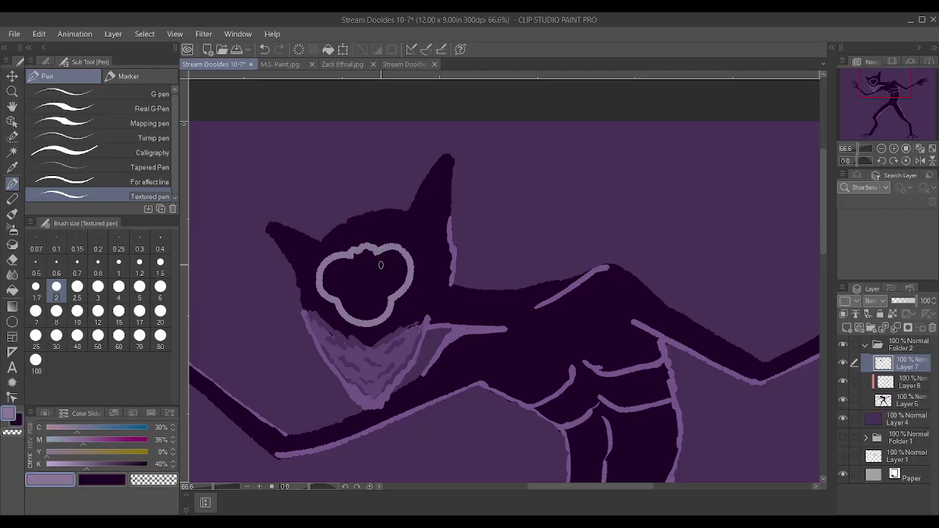
{"action": "key", "text": "bracketright"}
{"action": "key", "text": "bracketright"}
{"action": "mouse_move", "coordinate": [353, 257]}
{"action": "left_mouse_down"}
{"action": "mouse_move", "coordinate": [396, 257]}
{"action": "mouse_move", "coordinate": [401, 276]}
{"action": "mouse_move", "coordinate": [357, 305]}
{"action": "mouse_move", "coordinate": [383, 301]}
{"action": "mouse_move", "coordinate": [345, 308]}
{"action": "mouse_move", "coordinate": [376, 295]}
{"action": "mouse_move", "coordinate": [359, 280]}
{"action": "mouse_move", "coordinate": [331, 285]}
{"action": "mouse_move", "coordinate": [327, 274]}
{"action": "mouse_move", "coordinate": [345, 259]}
{"action": "left_mouse_up"}
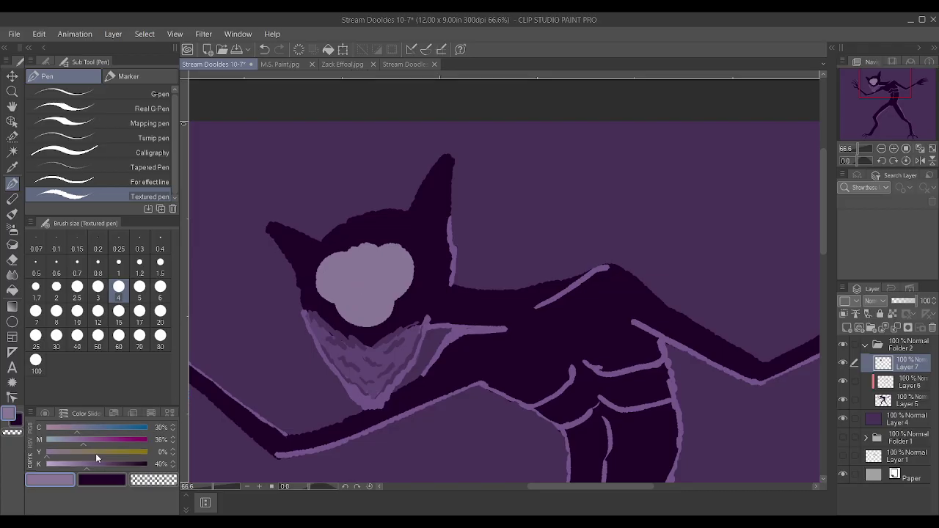
Paint two half-closed eyes on the face in red (C 0%, M 83%, Y 42%, K 40%), reducing the brush to size 1.7.
{"action": "left_click_drag", "start_coordinate": [89, 439], "coordinate": [35, 431]}
{"action": "mouse_move", "coordinate": [125, 440]}
{"action": "left_mouse_down"}
{"action": "mouse_move", "coordinate": [144, 439]}
{"action": "mouse_move", "coordinate": [116, 454]}
{"action": "mouse_move", "coordinate": [89, 453]}
{"action": "mouse_move", "coordinate": [129, 441]}
{"action": "left_mouse_up"}
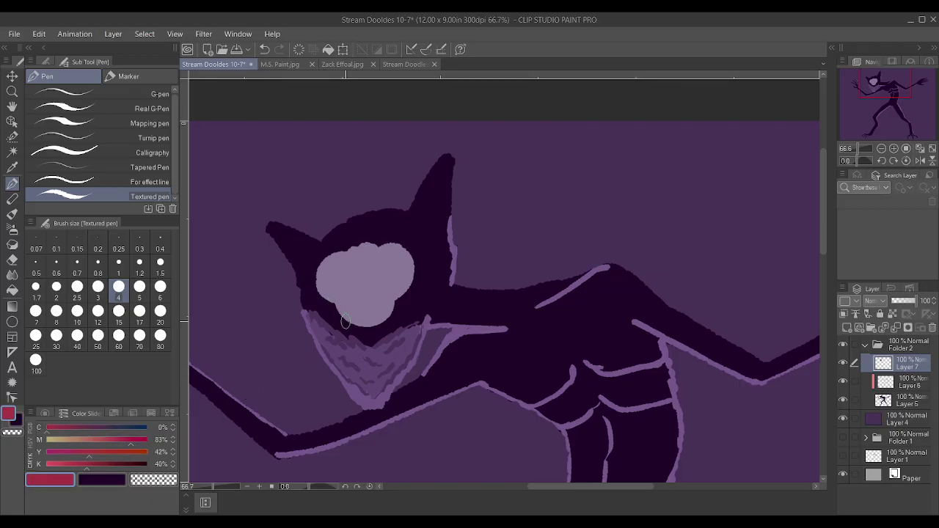
{"action": "key", "text": "bracketleft"}
{"action": "key", "text": "bracketleft"}
{"action": "key", "text": "bracketleft"}
{"action": "key", "text": "bracketleft"}
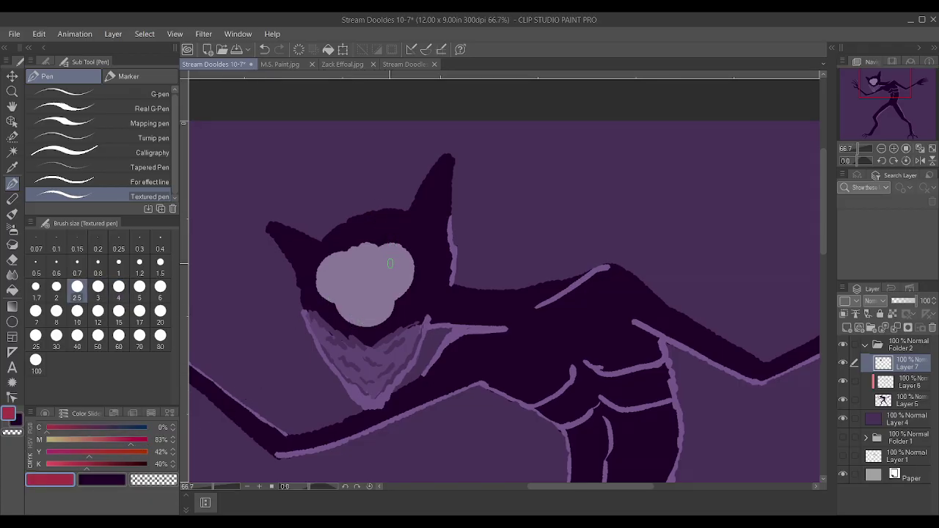
{"action": "mouse_move", "coordinate": [379, 270]}
{"action": "left_mouse_down"}
{"action": "mouse_move", "coordinate": [396, 266]}
{"action": "mouse_move", "coordinate": [376, 270]}
{"action": "mouse_move", "coordinate": [382, 277]}
{"action": "mouse_move", "coordinate": [391, 268]}
{"action": "mouse_move", "coordinate": [334, 277]}
{"action": "mouse_move", "coordinate": [331, 286]}
{"action": "mouse_move", "coordinate": [355, 279]}
{"action": "mouse_move", "coordinate": [346, 282]}
{"action": "left_mouse_up"}
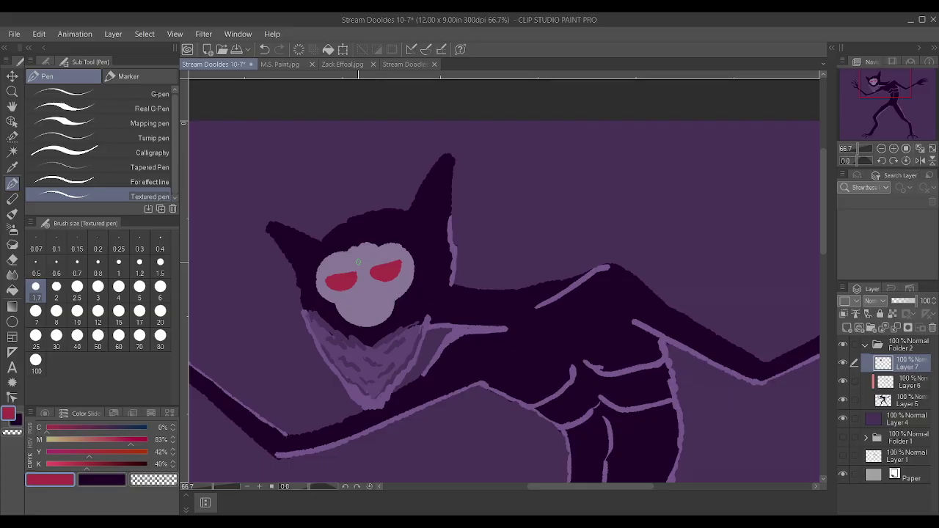
{"action": "left_click", "coordinate": [319, 331], "text": "alt"}
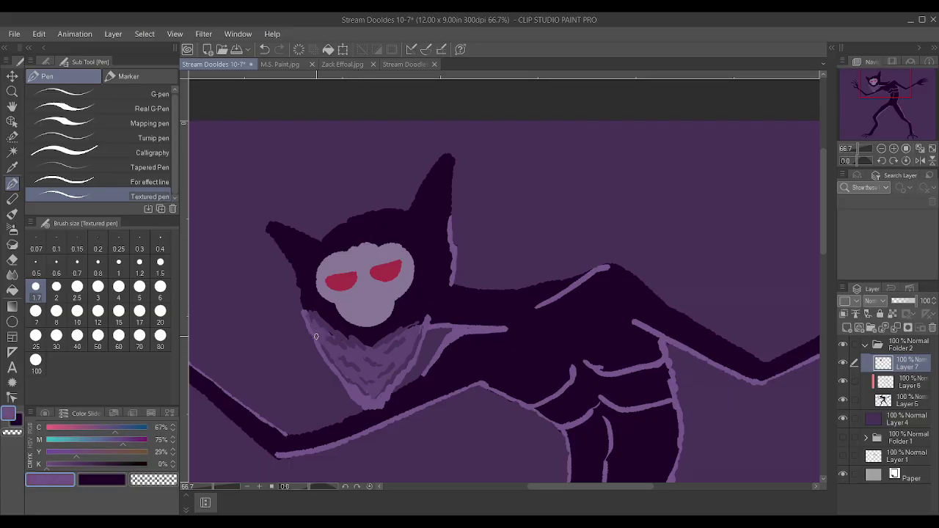
{"action": "scroll", "coordinate": [334, 275], "scroll_direction": "up", "scroll_amount": 1}
{"action": "mouse_move", "coordinate": [325, 269]}
{"action": "left_mouse_down"}
{"action": "mouse_move", "coordinate": [324, 278]}
{"action": "mouse_move", "coordinate": [356, 264]}
{"action": "left_mouse_up"}
{"action": "key", "text": "ctrl+z"}
{"action": "key", "text": "ctrl+z"}
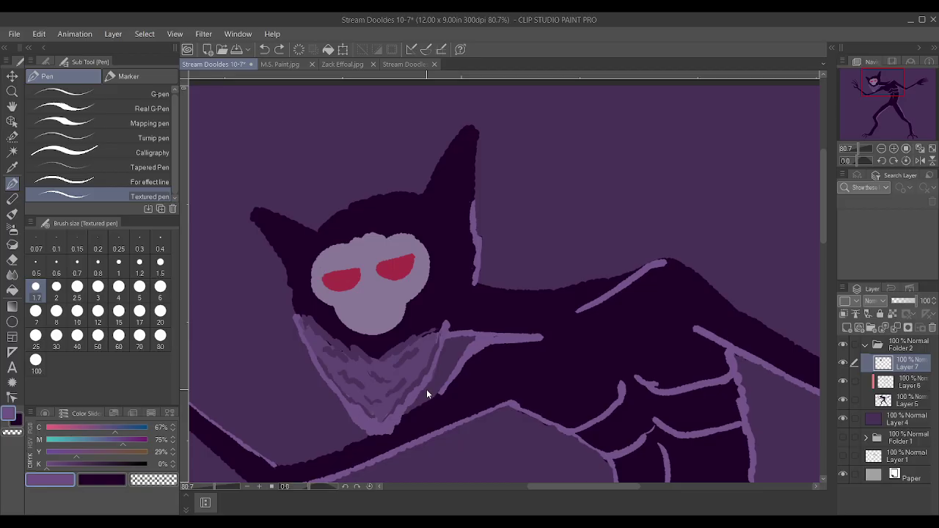
Sample the bandana's inner purple and draw eyelid lines above both red eyes with brush size 1.
{"action": "key", "text": "i"}
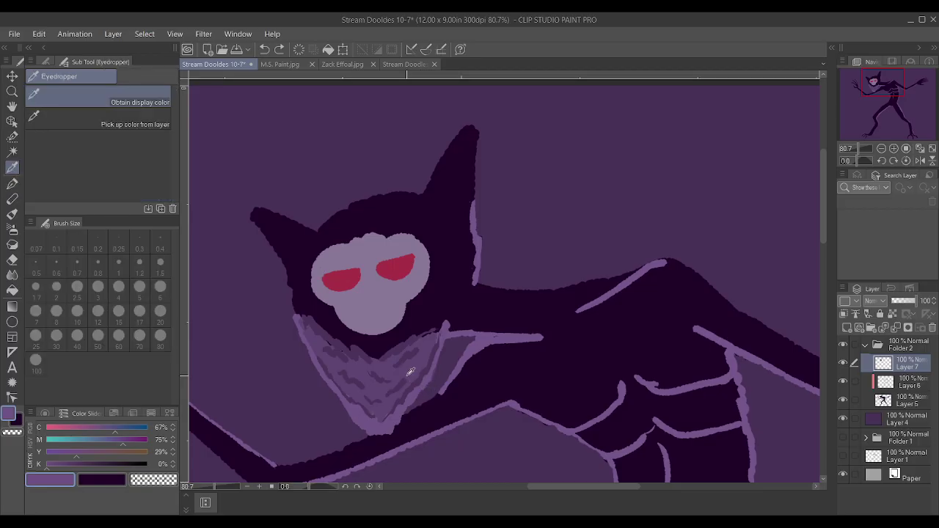
{"action": "left_click", "coordinate": [410, 372]}
{"action": "key", "text": "p"}
{"action": "key", "text": "bracketleft"}
{"action": "key", "text": "bracketleft"}
{"action": "key", "text": "bracketleft"}
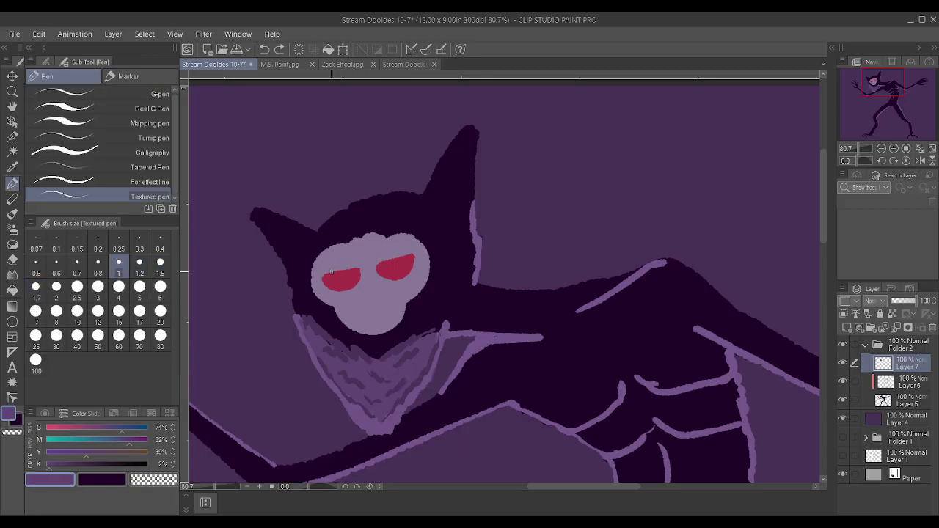
{"action": "mouse_move", "coordinate": [324, 275]}
{"action": "left_mouse_down"}
{"action": "mouse_move", "coordinate": [412, 256]}
{"action": "mouse_move", "coordinate": [382, 245]}
{"action": "left_mouse_up"}
{"action": "left_click_drag", "start_coordinate": [323, 274], "coordinate": [325, 261]}
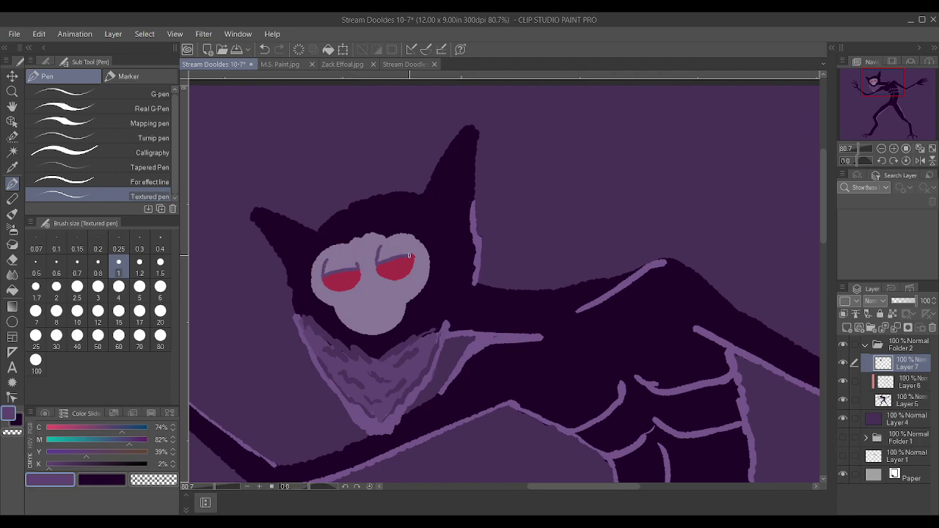
Undo the stray stroke between the eyes and enlarge the bump at the top of the face in its own pale purple.
{"action": "left_click_drag", "start_coordinate": [367, 253], "coordinate": [369, 238]}
{"action": "key", "text": "ctrl+z"}
{"action": "left_click", "coordinate": [381, 216], "text": "alt"}
{"action": "left_click", "coordinate": [372, 253], "text": "alt"}
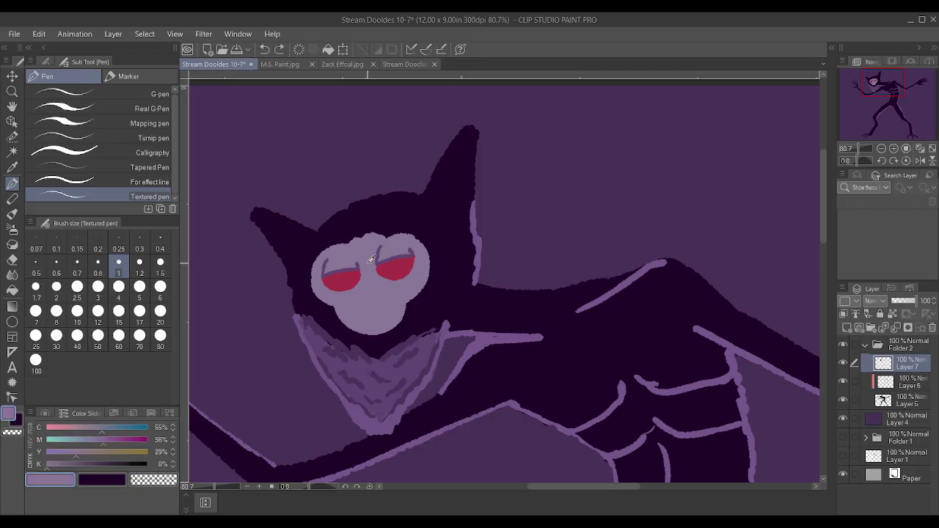
{"action": "mouse_move", "coordinate": [352, 241]}
{"action": "left_mouse_down"}
{"action": "mouse_move", "coordinate": [380, 232]}
{"action": "mouse_move", "coordinate": [355, 237]}
{"action": "mouse_move", "coordinate": [371, 233]}
{"action": "left_mouse_up"}
Sample the bandana's dark shading purple and paint over its upper corner beside the neck.
{"action": "scroll", "coordinate": [311, 324], "scroll_direction": "up", "scroll_amount": 1}
{"action": "left_click", "coordinate": [352, 266], "text": "alt"}
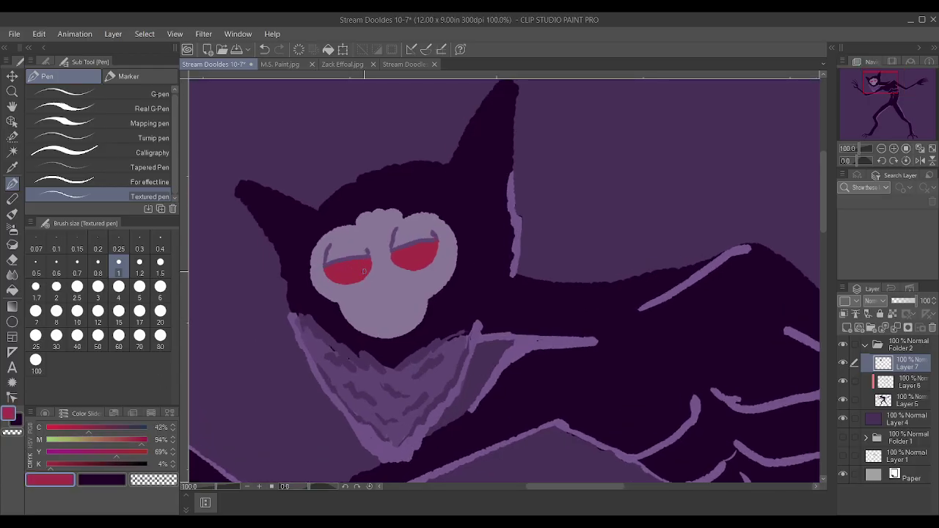
{"action": "left_click", "coordinate": [461, 334], "text": "alt"}
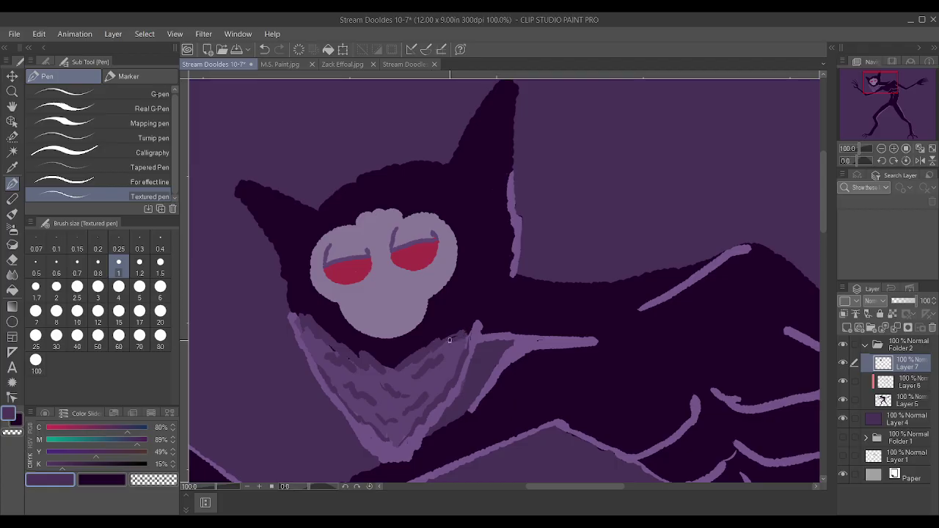
{"action": "mouse_move", "coordinate": [467, 332]}
{"action": "left_mouse_down"}
{"action": "mouse_move", "coordinate": [450, 341]}
{"action": "mouse_move", "coordinate": [473, 326]}
{"action": "left_mouse_up"}
Try short nose strokes between and below the eyes in pale yellow and in pink (C 0%, M 47%, Y 21%, K 0%).
{"action": "left_click", "coordinate": [323, 300], "text": "alt"}
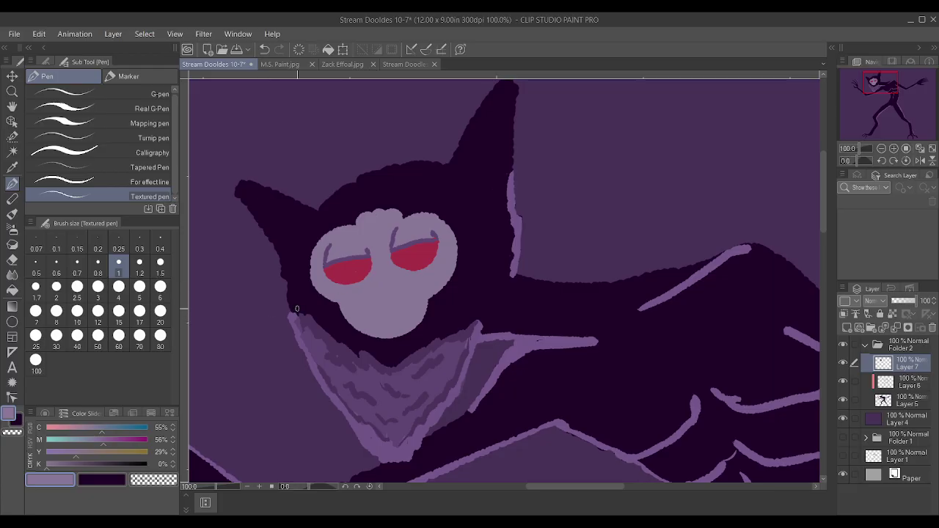
{"action": "left_click_drag", "start_coordinate": [110, 441], "coordinate": [55, 440]}
{"action": "mouse_move", "coordinate": [113, 451]}
{"action": "left_mouse_down"}
{"action": "mouse_move", "coordinate": [46, 452]}
{"action": "mouse_move", "coordinate": [46, 438]}
{"action": "mouse_move", "coordinate": [60, 452]}
{"action": "mouse_move", "coordinate": [86, 455]}
{"action": "left_mouse_up"}
{"action": "left_click", "coordinate": [46, 427]}
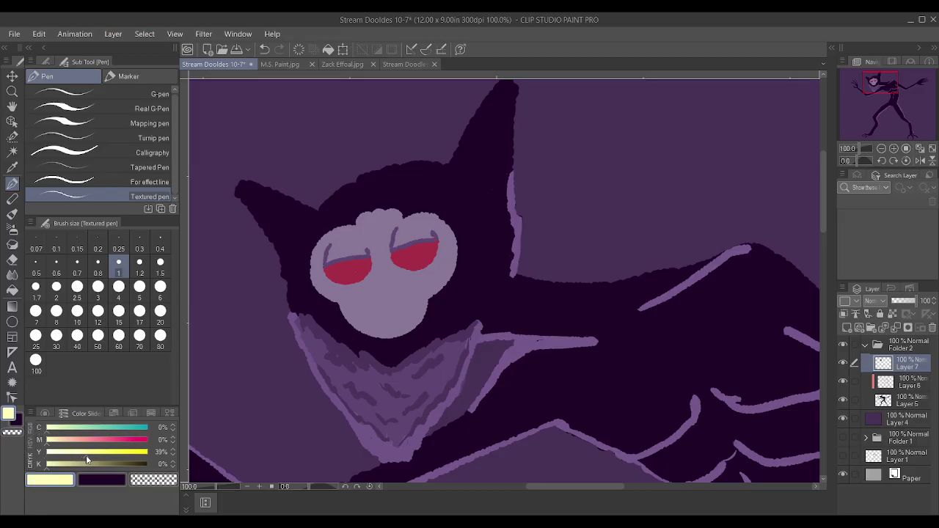
{"action": "left_click_drag", "start_coordinate": [363, 299], "coordinate": [373, 285]}
{"action": "left_click_drag", "start_coordinate": [102, 443], "coordinate": [66, 453]}
{"action": "key", "text": "ctrl+z"}
{"action": "left_click_drag", "start_coordinate": [370, 299], "coordinate": [383, 276]}
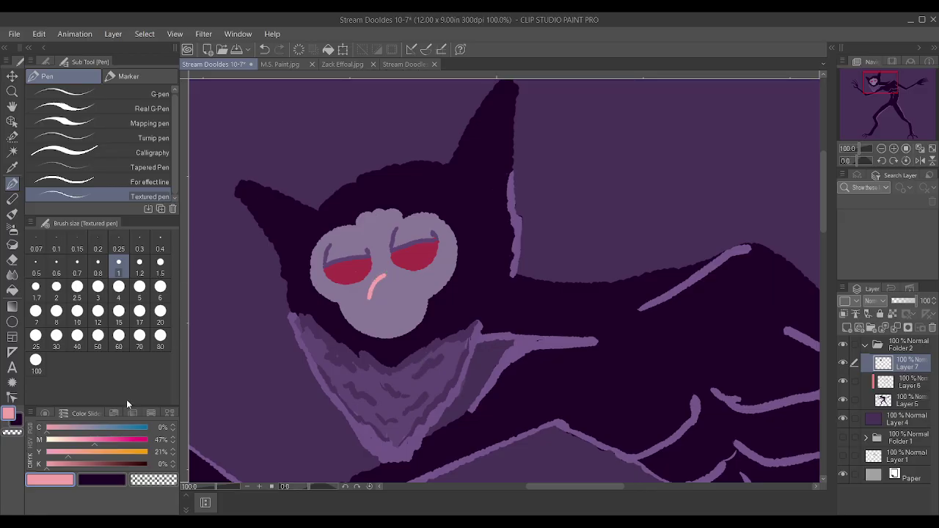
Undo the trial nose strokes and paint a filled, rounded nose below the eyes in muted mauve (C 29%, M 47%, Y 21%, K 43%).
{"action": "left_click", "coordinate": [69, 463]}
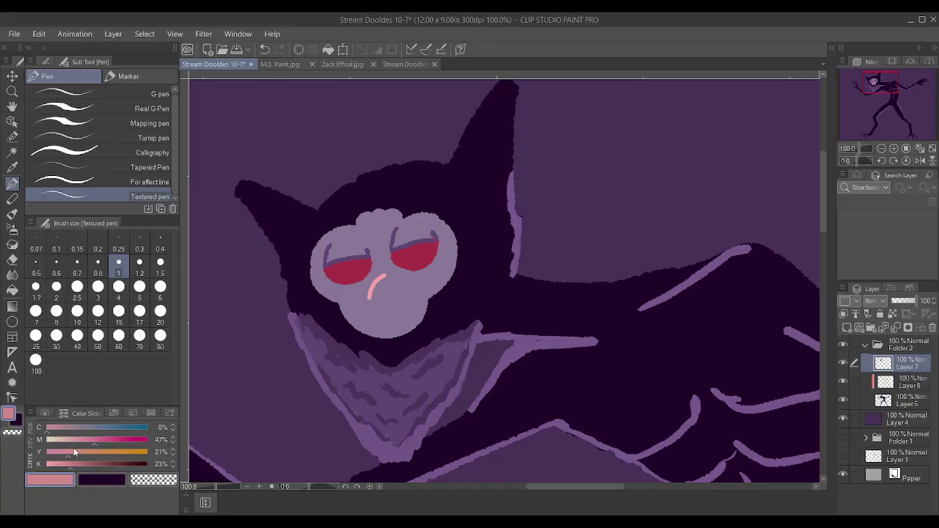
{"action": "left_click_drag", "start_coordinate": [82, 427], "coordinate": [75, 426]}
{"action": "key", "text": "ctrl+z"}
{"action": "left_click_drag", "start_coordinate": [364, 300], "coordinate": [364, 293]}
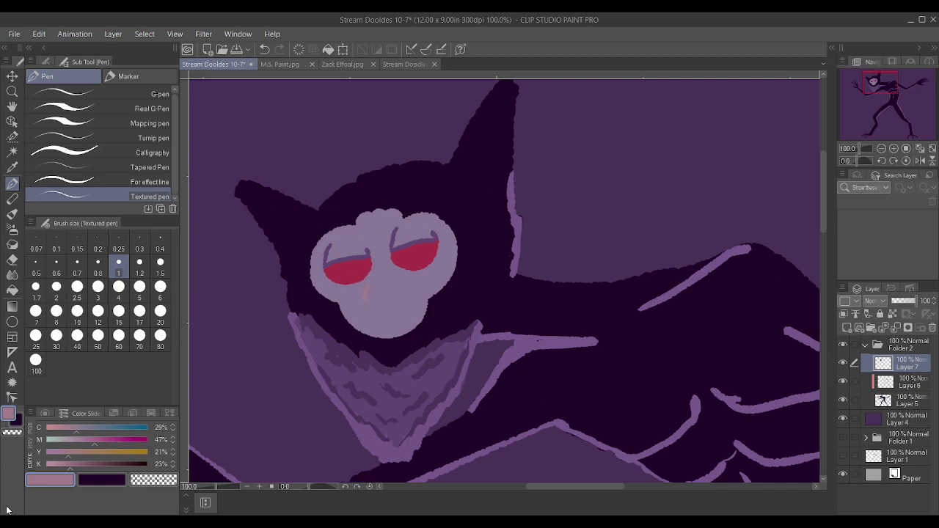
{"action": "left_click", "coordinate": [89, 463]}
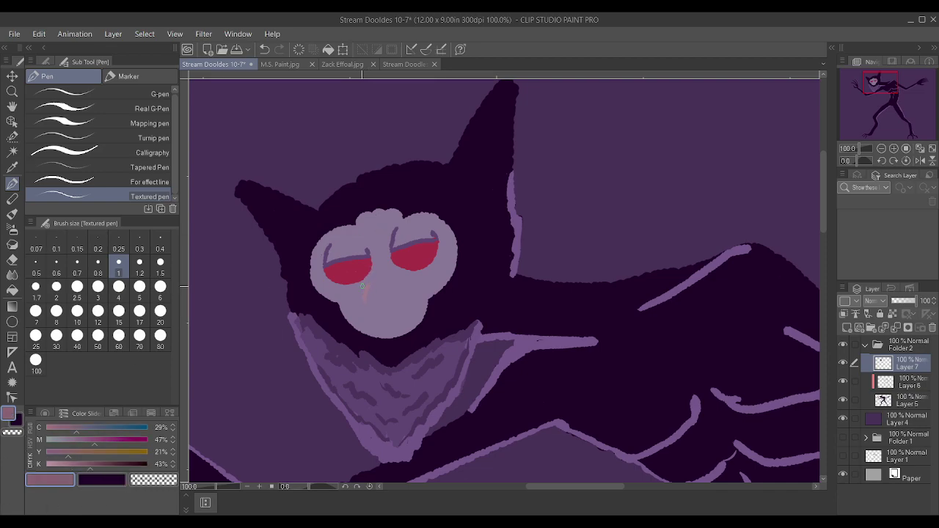
{"action": "mouse_move", "coordinate": [364, 290]}
{"action": "left_mouse_down"}
{"action": "mouse_move", "coordinate": [379, 274]}
{"action": "mouse_move", "coordinate": [401, 292]}
{"action": "mouse_move", "coordinate": [378, 292]}
{"action": "mouse_move", "coordinate": [389, 280]}
{"action": "left_mouse_up"}
{"action": "key", "text": "ctrl+z"}
{"action": "key", "text": "ctrl+z"}
{"action": "left_click_drag", "start_coordinate": [371, 296], "coordinate": [374, 281]}
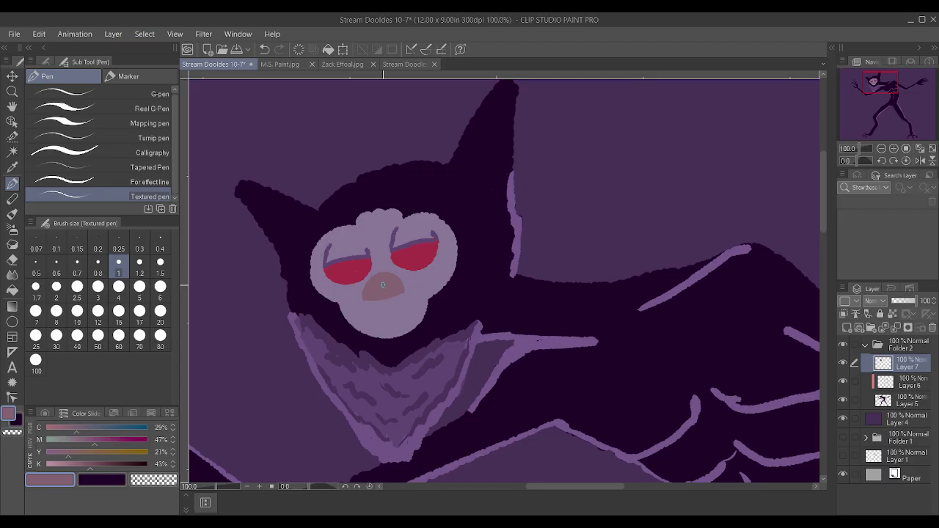
Repaint the nose in dark purple sampled from the bandana's back fold, adding a near-black mouth line and a rounded lower jaw.
{"action": "left_click", "coordinate": [470, 377], "text": "alt"}
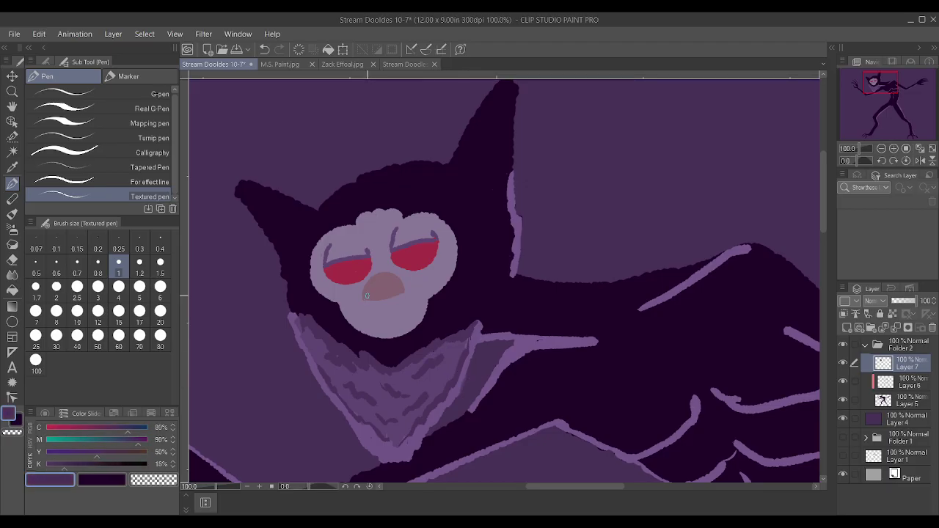
{"action": "mouse_move", "coordinate": [363, 297]}
{"action": "left_mouse_down"}
{"action": "mouse_move", "coordinate": [402, 286]}
{"action": "mouse_move", "coordinate": [379, 275]}
{"action": "mouse_move", "coordinate": [363, 296]}
{"action": "mouse_move", "coordinate": [376, 278]}
{"action": "mouse_move", "coordinate": [402, 288]}
{"action": "mouse_move", "coordinate": [368, 296]}
{"action": "mouse_move", "coordinate": [402, 287]}
{"action": "mouse_move", "coordinate": [377, 280]}
{"action": "mouse_move", "coordinate": [366, 287]}
{"action": "mouse_move", "coordinate": [403, 288]}
{"action": "left_mouse_up"}
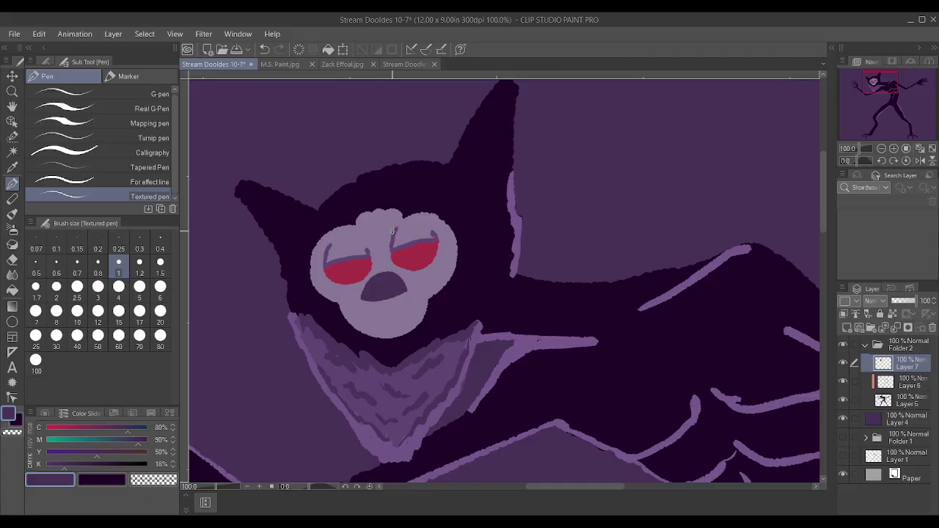
{"action": "left_click", "coordinate": [101, 480]}
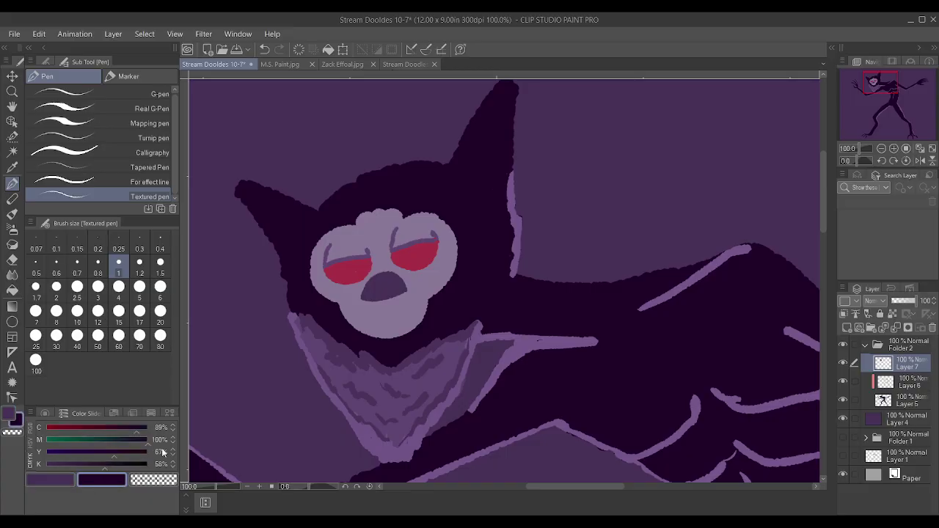
{"action": "mouse_move", "coordinate": [363, 299]}
{"action": "left_mouse_down"}
{"action": "mouse_move", "coordinate": [403, 296]}
{"action": "mouse_move", "coordinate": [360, 305]}
{"action": "mouse_move", "coordinate": [381, 320]}
{"action": "mouse_move", "coordinate": [402, 303]}
{"action": "mouse_move", "coordinate": [364, 303]}
{"action": "mouse_move", "coordinate": [383, 318]}
{"action": "mouse_move", "coordinate": [367, 306]}
{"action": "mouse_move", "coordinate": [384, 316]}
{"action": "mouse_move", "coordinate": [382, 308]}
{"action": "left_mouse_up"}
{"action": "left_click", "coordinate": [56, 480]}
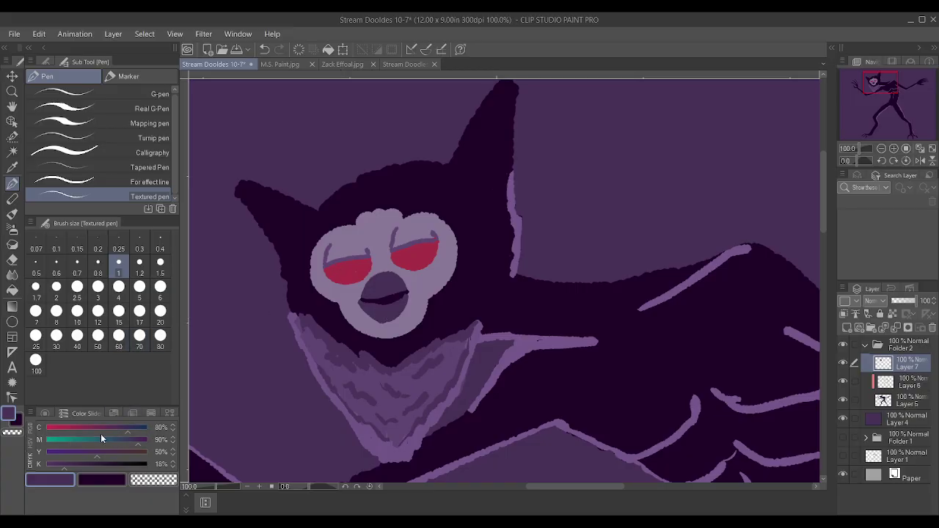
Paint a darker red iris in each eye, using the sampled eye red with K raised to 33%.
{"action": "left_click", "coordinate": [418, 253], "text": "alt"}
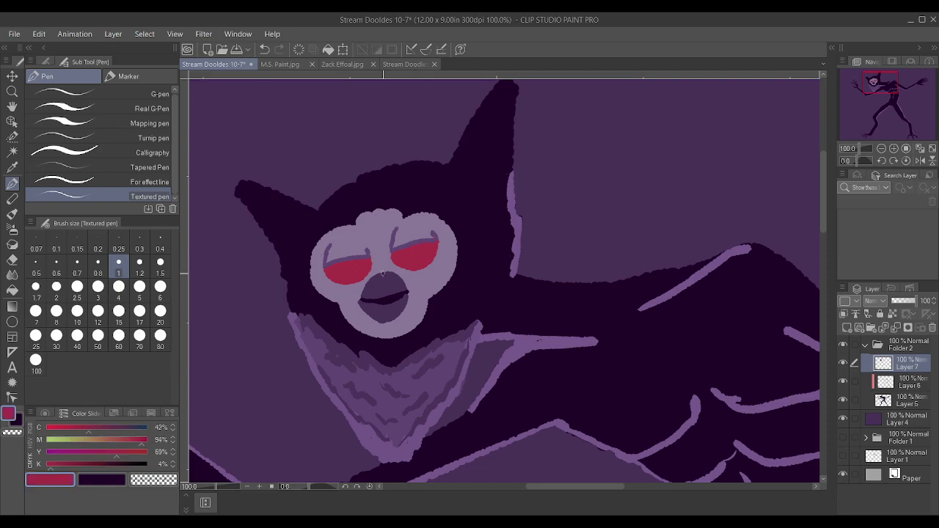
{"action": "left_click", "coordinate": [66, 463]}
{"action": "mouse_move", "coordinate": [403, 255]}
{"action": "left_mouse_down"}
{"action": "mouse_move", "coordinate": [420, 244]}
{"action": "mouse_move", "coordinate": [412, 258]}
{"action": "left_mouse_up"}
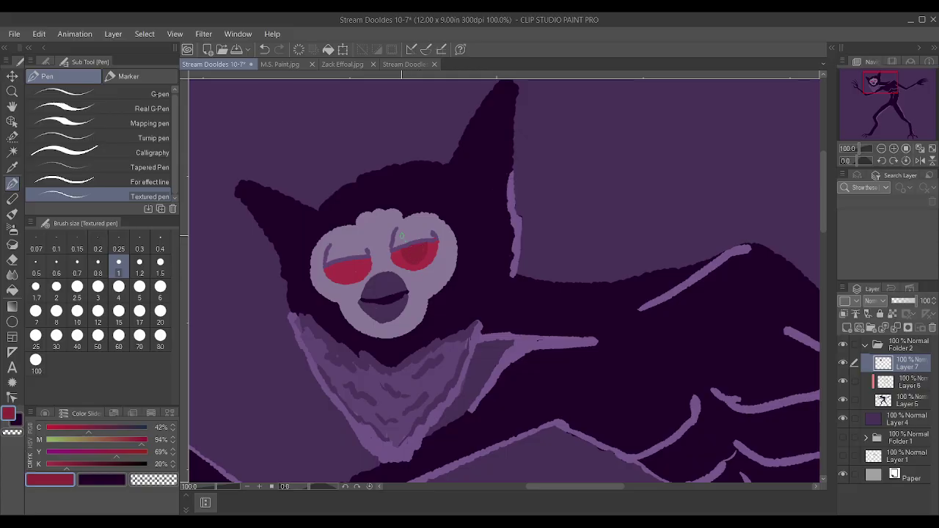
{"action": "left_click", "coordinate": [79, 463]}
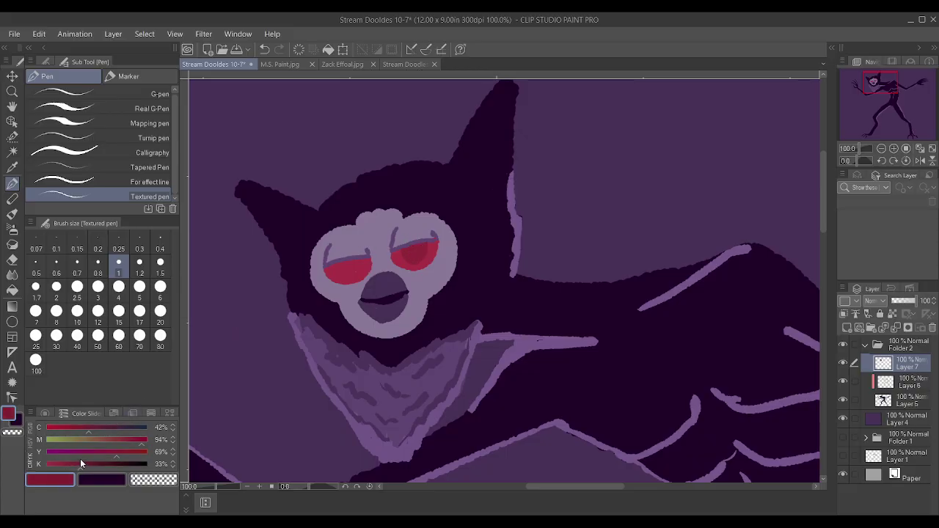
{"action": "mouse_move", "coordinate": [405, 249]}
{"action": "left_mouse_down"}
{"action": "mouse_move", "coordinate": [426, 248]}
{"action": "mouse_move", "coordinate": [399, 253]}
{"action": "mouse_move", "coordinate": [404, 260]}
{"action": "mouse_move", "coordinate": [424, 256]}
{"action": "left_mouse_up"}
{"action": "mouse_move", "coordinate": [334, 266]}
{"action": "left_mouse_down"}
{"action": "mouse_move", "coordinate": [360, 266]}
{"action": "mouse_move", "coordinate": [343, 277]}
{"action": "mouse_move", "coordinate": [332, 264]}
{"action": "mouse_move", "coordinate": [349, 267]}
{"action": "mouse_move", "coordinate": [342, 272]}
{"action": "mouse_move", "coordinate": [350, 266]}
{"action": "left_mouse_up"}
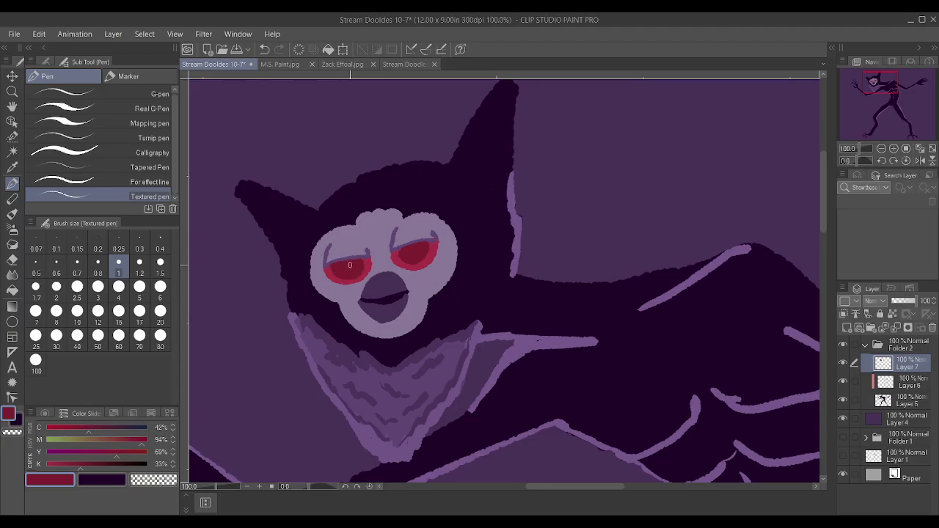
Raise K to 81% and paint a small dark pupil in both irises.
{"action": "scroll", "coordinate": [420, 261], "scroll_direction": "down", "scroll_amount": 3}
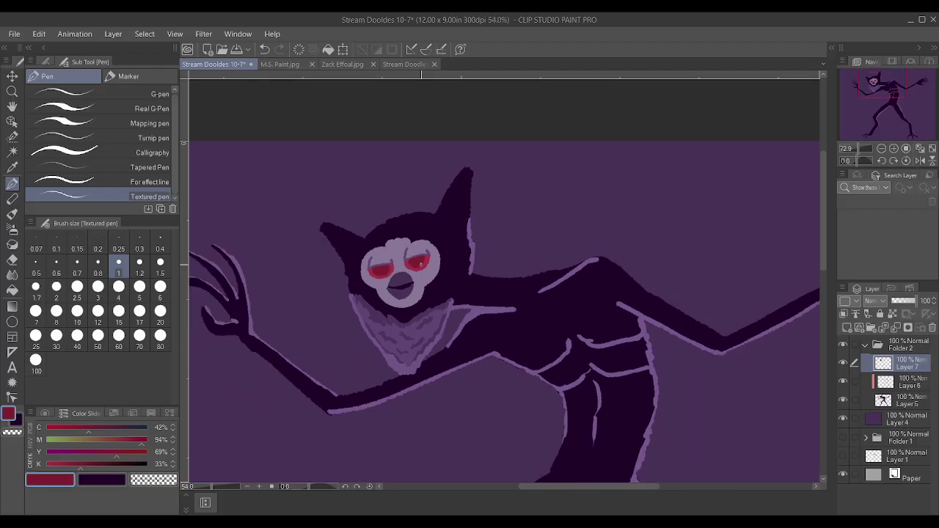
{"action": "scroll", "coordinate": [420, 260], "scroll_direction": "down", "scroll_amount": 4}
{"action": "scroll", "coordinate": [417, 299], "scroll_direction": "up", "scroll_amount": 4}
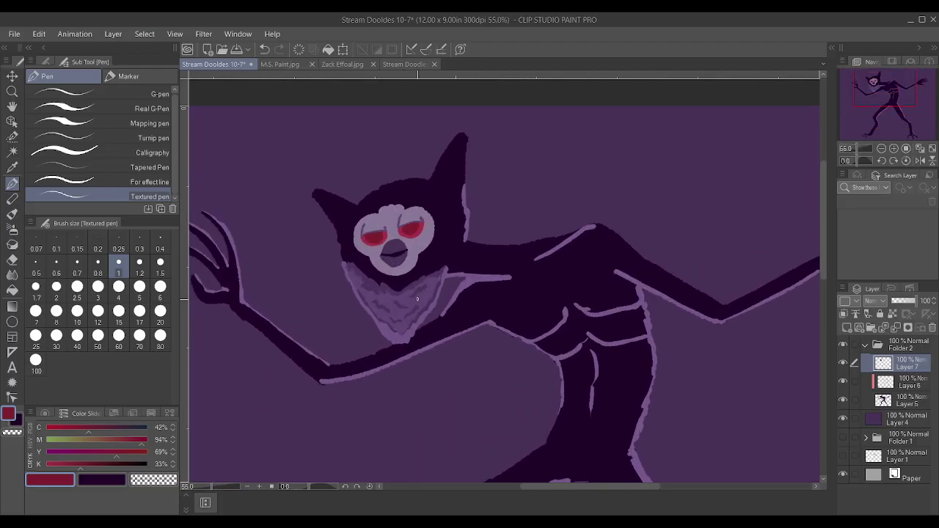
{"action": "left_click_drag", "start_coordinate": [93, 460], "coordinate": [128, 463]}
{"action": "scroll", "coordinate": [397, 192], "scroll_direction": "up", "scroll_amount": 5}
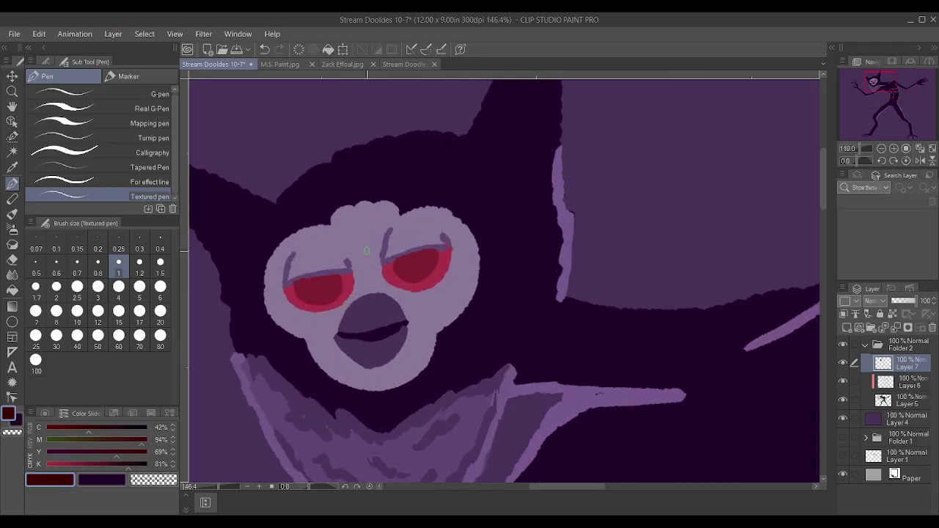
{"action": "mouse_move", "coordinate": [426, 258]}
{"action": "left_mouse_down"}
{"action": "mouse_move", "coordinate": [424, 266]}
{"action": "mouse_move", "coordinate": [416, 256]}
{"action": "left_mouse_up"}
{"action": "left_click_drag", "start_coordinate": [304, 287], "coordinate": [298, 290]}
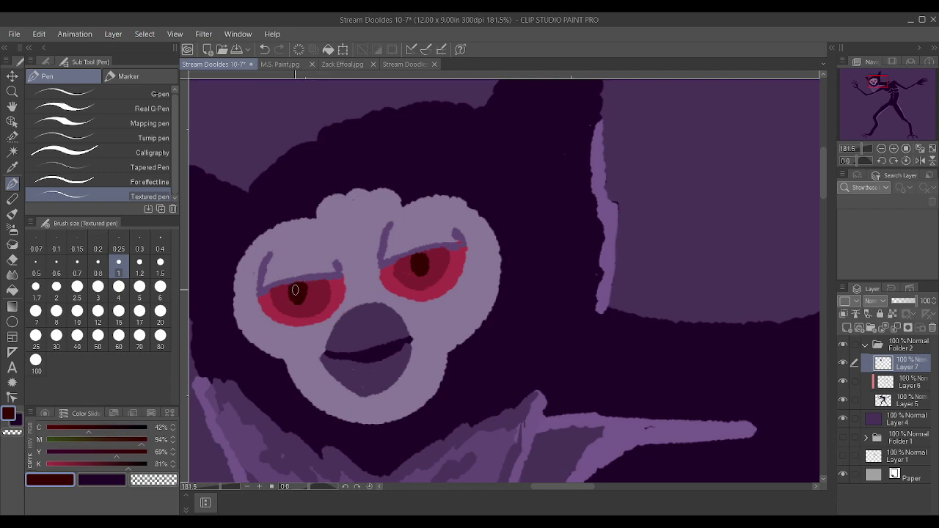
Thicken both eyelid lines in their own purple and paint a near-black, heart-shaped patch inside the bump at the top of the face.
{"action": "left_click", "coordinate": [419, 252], "text": "alt"}
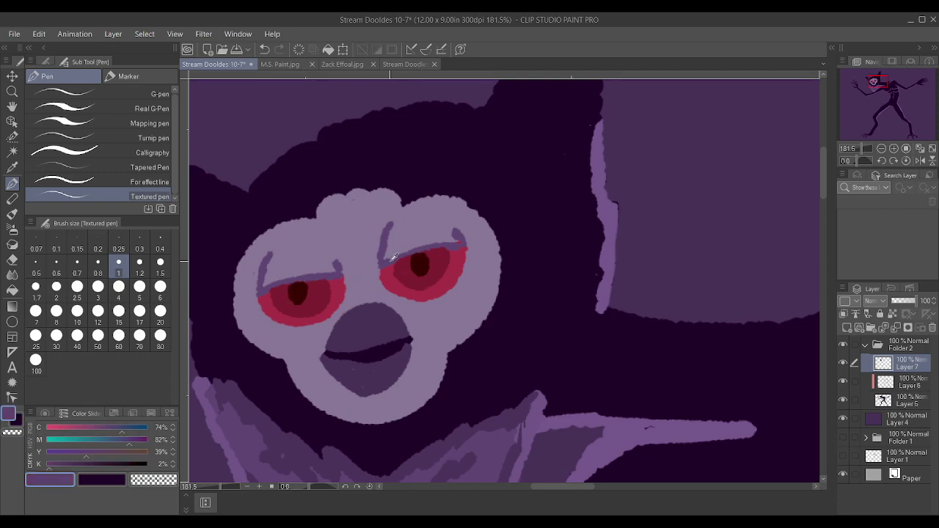
{"action": "left_click_drag", "start_coordinate": [403, 256], "coordinate": [463, 242]}
{"action": "mouse_move", "coordinate": [260, 292]}
{"action": "left_mouse_down"}
{"action": "mouse_move", "coordinate": [353, 256]}
{"action": "mouse_move", "coordinate": [363, 220]}
{"action": "mouse_move", "coordinate": [337, 220]}
{"action": "mouse_move", "coordinate": [320, 232]}
{"action": "mouse_move", "coordinate": [348, 253]}
{"action": "mouse_move", "coordinate": [353, 239]}
{"action": "mouse_move", "coordinate": [348, 247]}
{"action": "mouse_move", "coordinate": [318, 233]}
{"action": "mouse_move", "coordinate": [353, 257]}
{"action": "mouse_move", "coordinate": [372, 211]}
{"action": "mouse_move", "coordinate": [350, 259]}
{"action": "mouse_move", "coordinate": [363, 216]}
{"action": "mouse_move", "coordinate": [355, 238]}
{"action": "left_mouse_up"}
{"action": "left_click", "coordinate": [389, 168], "text": "alt"}
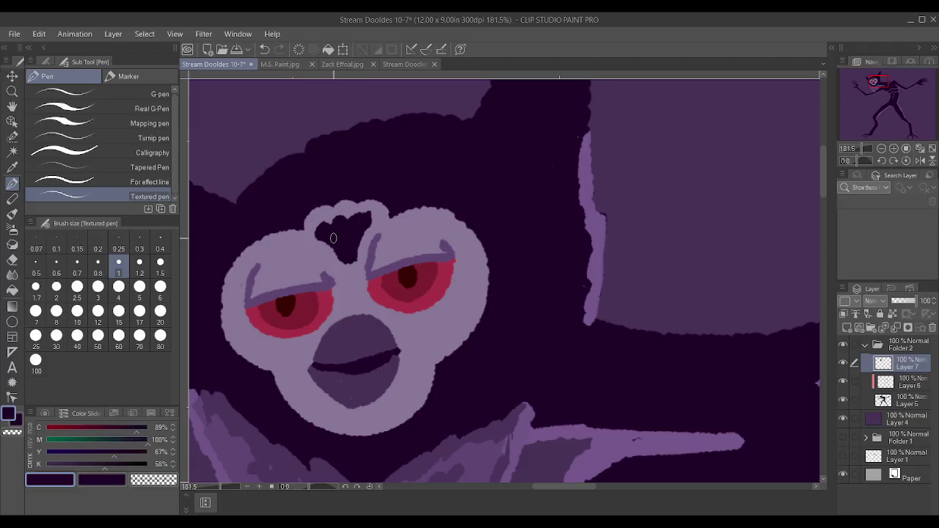
{"action": "scroll", "coordinate": [326, 238], "scroll_direction": "down", "scroll_amount": 6}
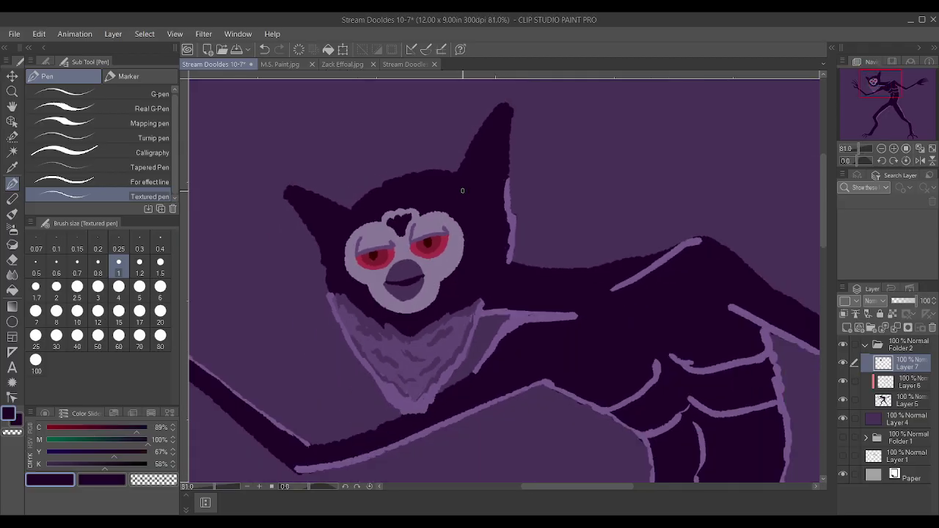
Reshape the bandana's upper corner into a pointed tip with its sampled inner purple and shade its edge in the darker bandana purple.
{"action": "scroll", "coordinate": [484, 297], "scroll_direction": "up", "scroll_amount": 5}
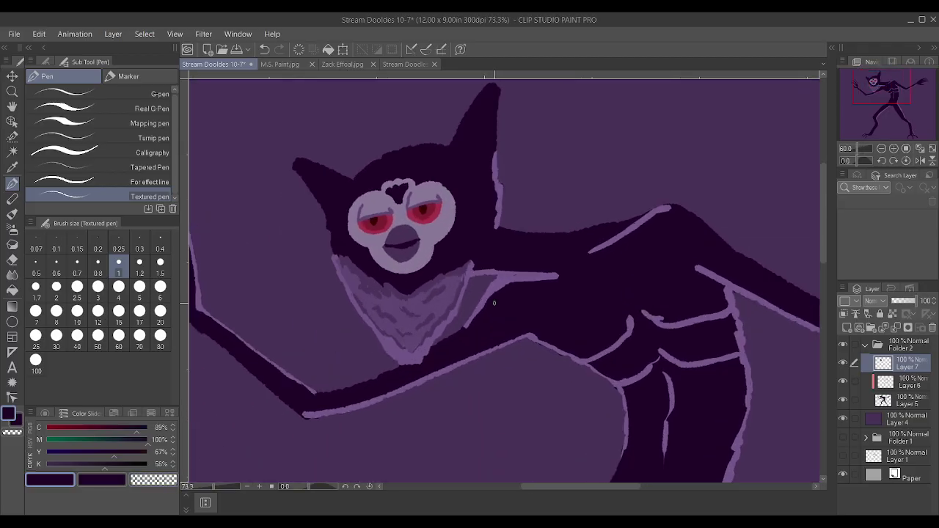
{"action": "left_click", "coordinate": [422, 279], "text": "alt"}
{"action": "mouse_move", "coordinate": [449, 242]}
{"action": "left_mouse_down"}
{"action": "mouse_move", "coordinate": [460, 214]}
{"action": "mouse_move", "coordinate": [413, 260]}
{"action": "left_mouse_up"}
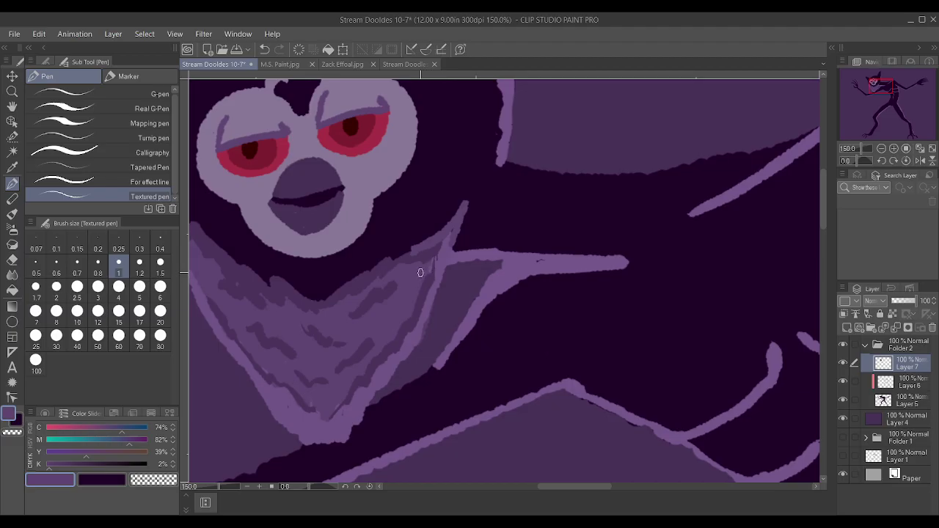
{"action": "mouse_move", "coordinate": [441, 254]}
{"action": "left_mouse_down"}
{"action": "mouse_move", "coordinate": [407, 250]}
{"action": "mouse_move", "coordinate": [391, 266]}
{"action": "mouse_move", "coordinate": [403, 262]}
{"action": "left_mouse_up"}
{"action": "left_click", "coordinate": [403, 262], "text": "alt"}
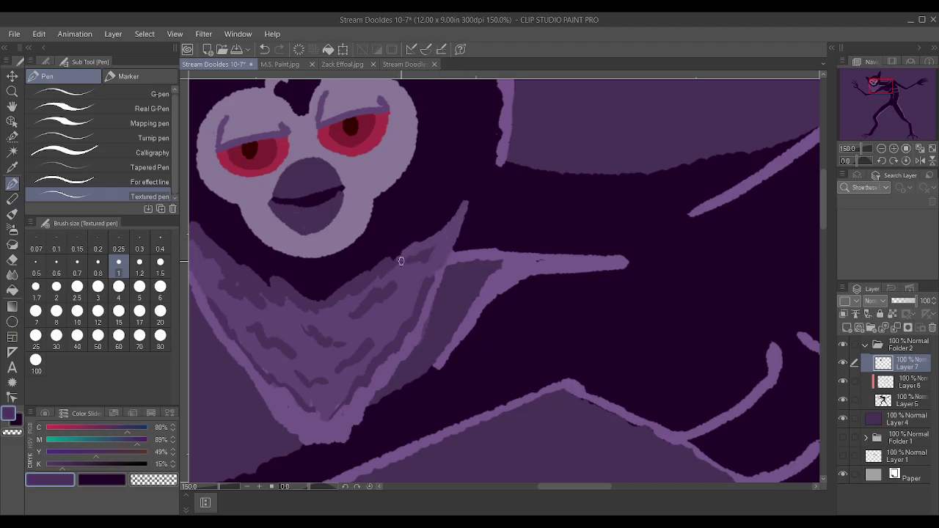
{"action": "mouse_move", "coordinate": [439, 234]}
{"action": "left_mouse_down"}
{"action": "mouse_move", "coordinate": [464, 204]}
{"action": "mouse_move", "coordinate": [412, 256]}
{"action": "mouse_move", "coordinate": [426, 280]}
{"action": "mouse_move", "coordinate": [451, 250]}
{"action": "mouse_move", "coordinate": [463, 198]}
{"action": "left_mouse_up"}
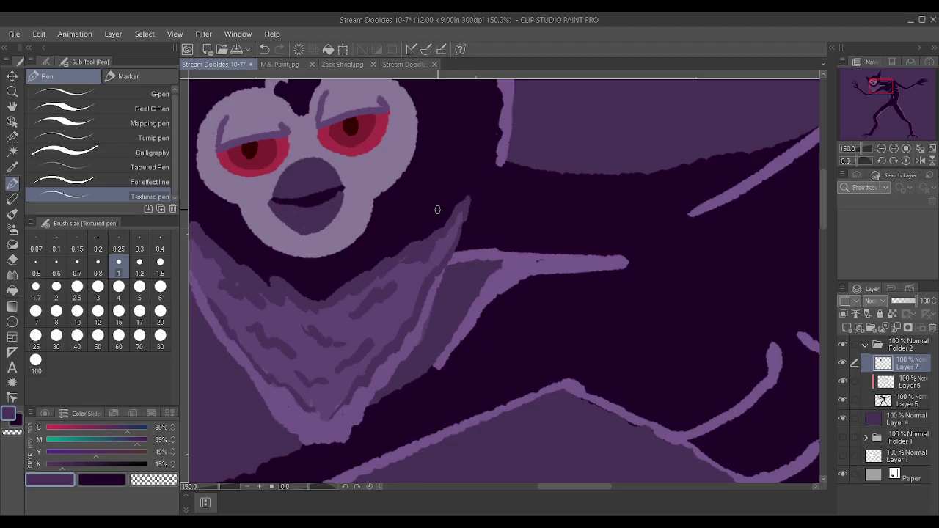
On Layer 6, draw a highlight along the back of the neck to the shoulder in the sampled light purple, enlarging the brush to size 2.
{"action": "scroll", "coordinate": [437, 209], "scroll_direction": "down", "scroll_amount": 2}
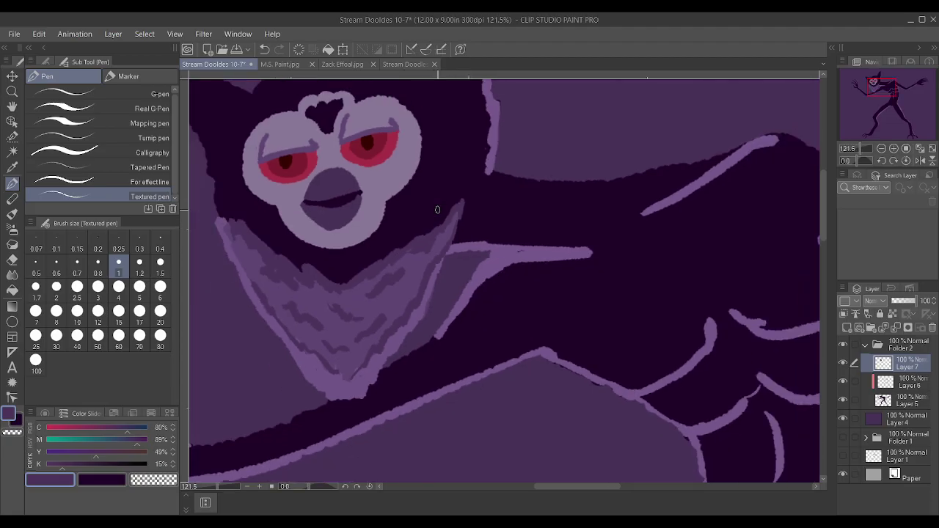
{"action": "scroll", "coordinate": [430, 213], "scroll_direction": "down", "scroll_amount": 5}
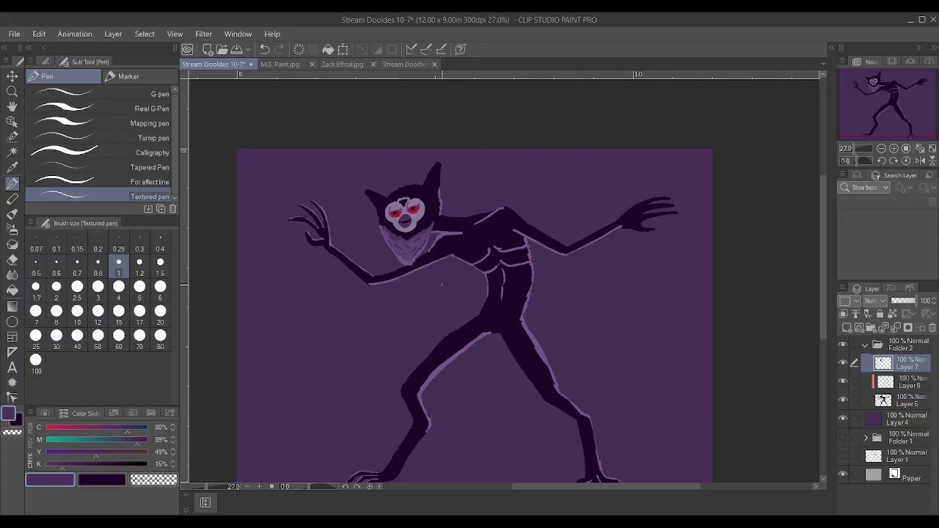
{"action": "scroll", "coordinate": [440, 291], "scroll_direction": "down", "scroll_amount": 2}
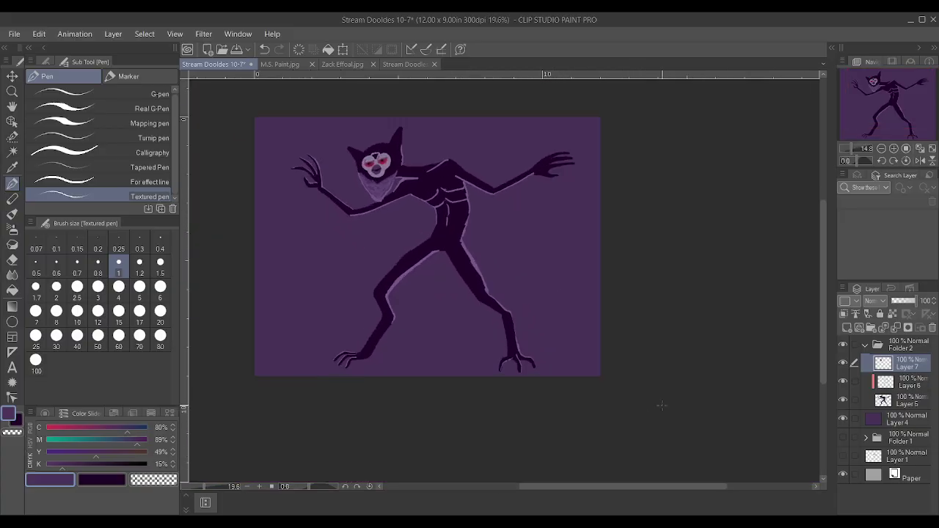
{"action": "scroll", "coordinate": [393, 146], "scroll_direction": "up", "scroll_amount": 4}
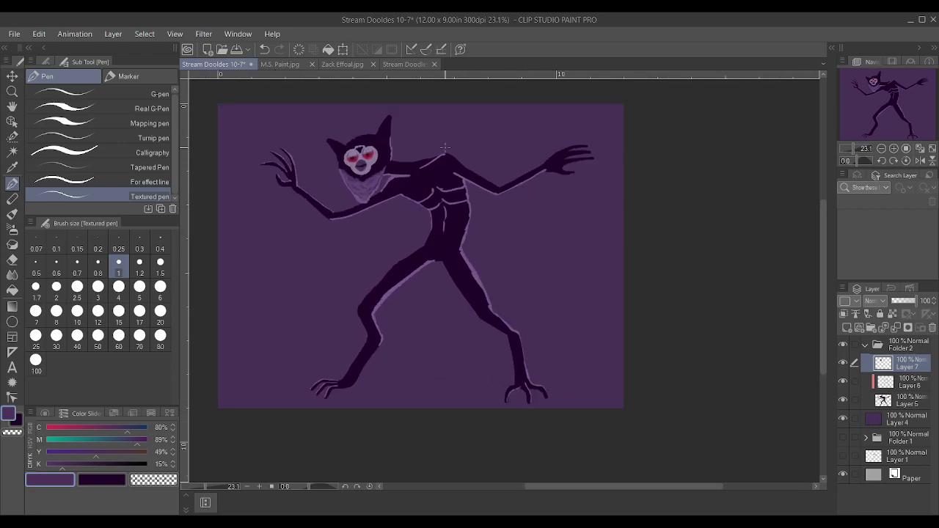
{"action": "scroll", "coordinate": [510, 411], "scroll_direction": "up", "scroll_amount": 3}
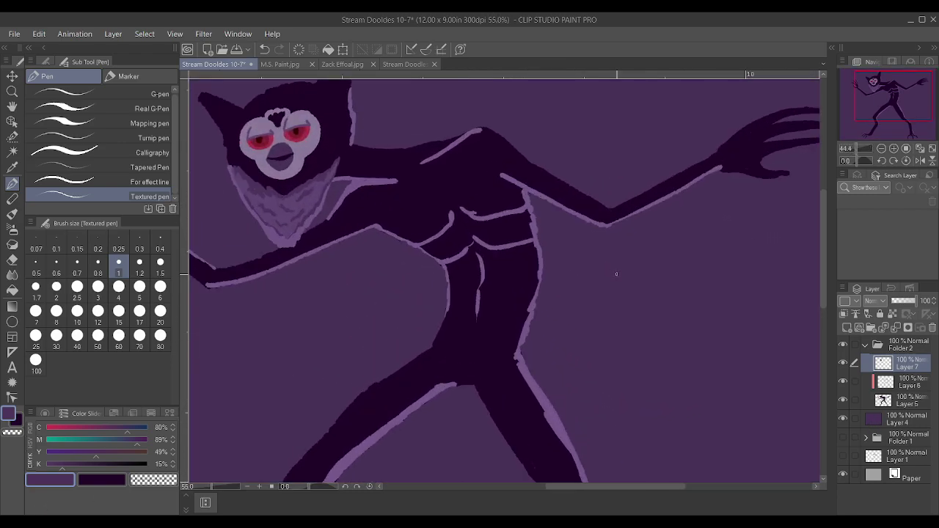
{"action": "left_click", "coordinate": [524, 410], "text": "alt"}
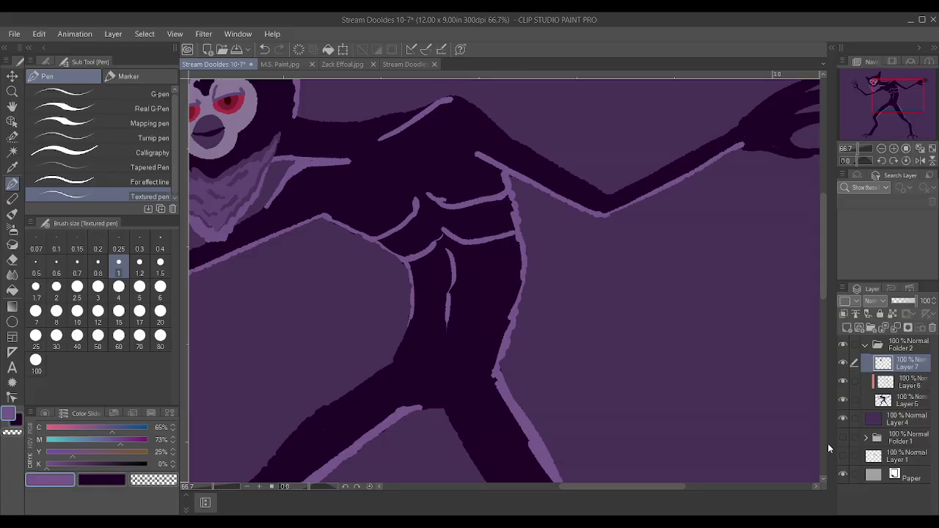
{"action": "left_click", "coordinate": [909, 382]}
{"action": "mouse_move", "coordinate": [291, 116]}
{"action": "left_mouse_down"}
{"action": "mouse_move", "coordinate": [355, 124]}
{"action": "mouse_move", "coordinate": [293, 114]}
{"action": "mouse_move", "coordinate": [368, 121]}
{"action": "mouse_move", "coordinate": [452, 96]}
{"action": "left_mouse_up"}
{"action": "key", "text": "bracketright"}
{"action": "key", "text": "bracketright"}
{"action": "key", "text": "bracketright"}
{"action": "left_click_drag", "start_coordinate": [364, 116], "coordinate": [402, 115]}
{"action": "scroll", "coordinate": [373, 173], "scroll_direction": "down", "scroll_amount": 2}
{"action": "scroll", "coordinate": [373, 171], "scroll_direction": "up", "scroll_amount": 2}
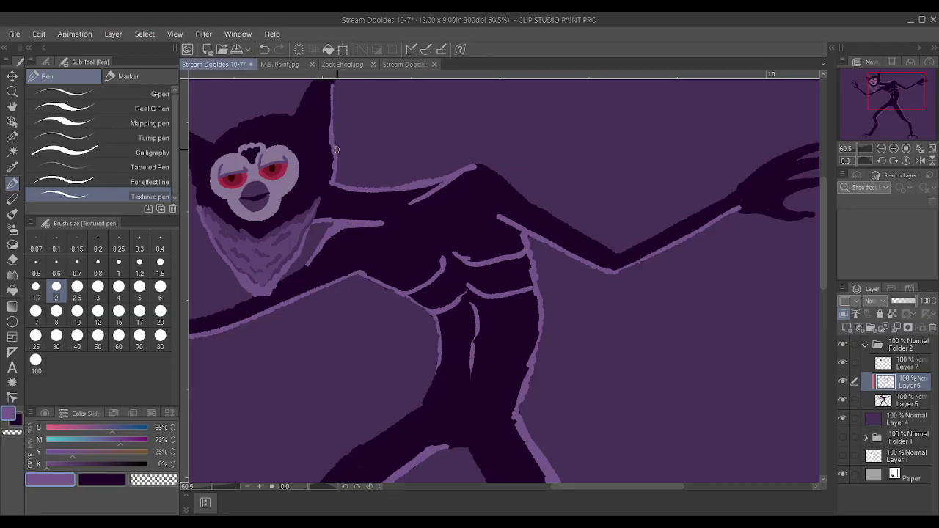
Draw a light purple highlight along the outer edge of the head below the creature's smaller left-hand ear.
{"action": "scroll", "coordinate": [335, 150], "scroll_direction": "down", "scroll_amount": 3}
{"action": "scroll", "coordinate": [246, 196], "scroll_direction": "up", "scroll_amount": 4}
{"action": "left_click_drag", "start_coordinate": [245, 196], "coordinate": [239, 164]}
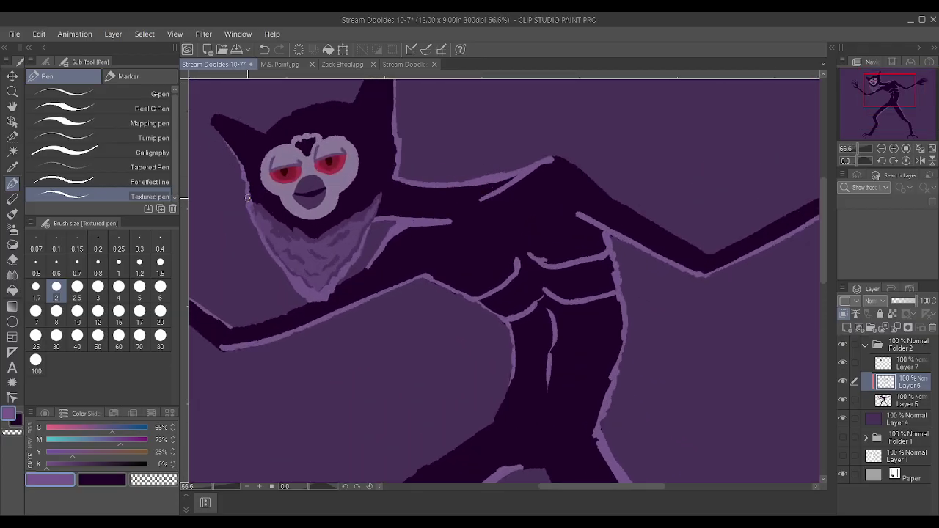
Add light purple highlights along the left leg's shin and outer thigh and the inner edge of the right leg.
{"action": "scroll", "coordinate": [251, 208], "scroll_direction": "down", "scroll_amount": 5}
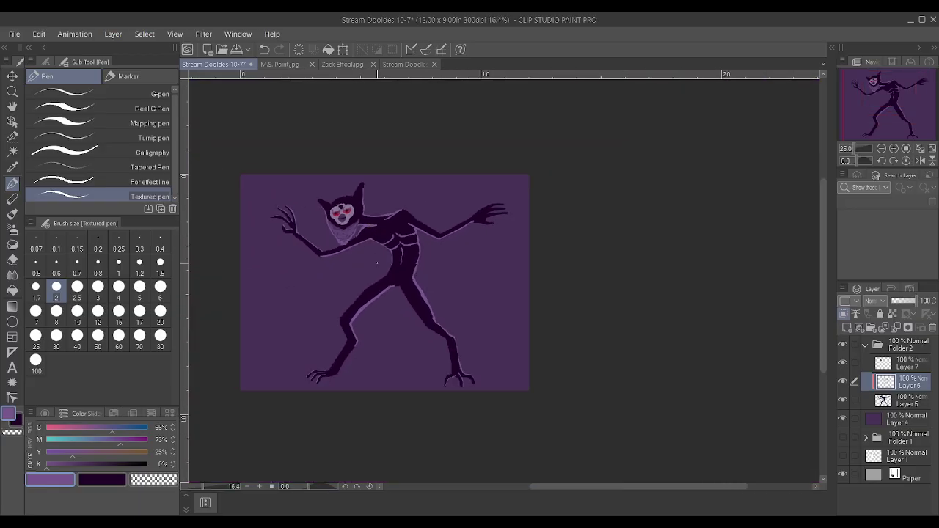
{"action": "scroll", "coordinate": [339, 329], "scroll_direction": "up", "scroll_amount": 3}
{"action": "left_click_drag", "start_coordinate": [281, 406], "coordinate": [343, 313]}
{"action": "mouse_move", "coordinate": [302, 261]}
{"action": "left_mouse_down"}
{"action": "mouse_move", "coordinate": [308, 228]}
{"action": "mouse_move", "coordinate": [391, 139]}
{"action": "mouse_move", "coordinate": [344, 183]}
{"action": "mouse_move", "coordinate": [381, 152]}
{"action": "mouse_move", "coordinate": [352, 172]}
{"action": "mouse_move", "coordinate": [338, 191]}
{"action": "mouse_move", "coordinate": [401, 125]}
{"action": "mouse_move", "coordinate": [385, 145]}
{"action": "mouse_move", "coordinate": [431, 111]}
{"action": "left_mouse_up"}
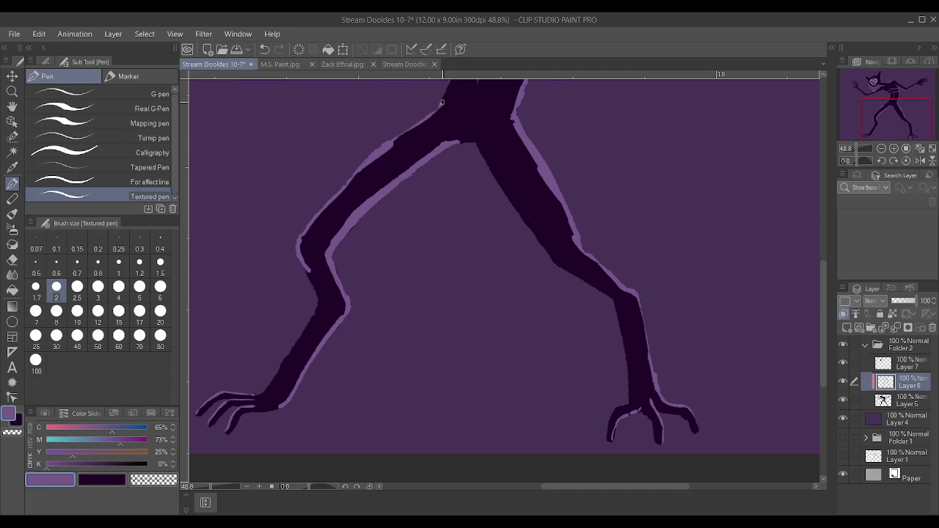
{"action": "scroll", "coordinate": [467, 171], "scroll_direction": "down", "scroll_amount": 5}
{"action": "scroll", "coordinate": [467, 171], "scroll_direction": "up", "scroll_amount": 3}
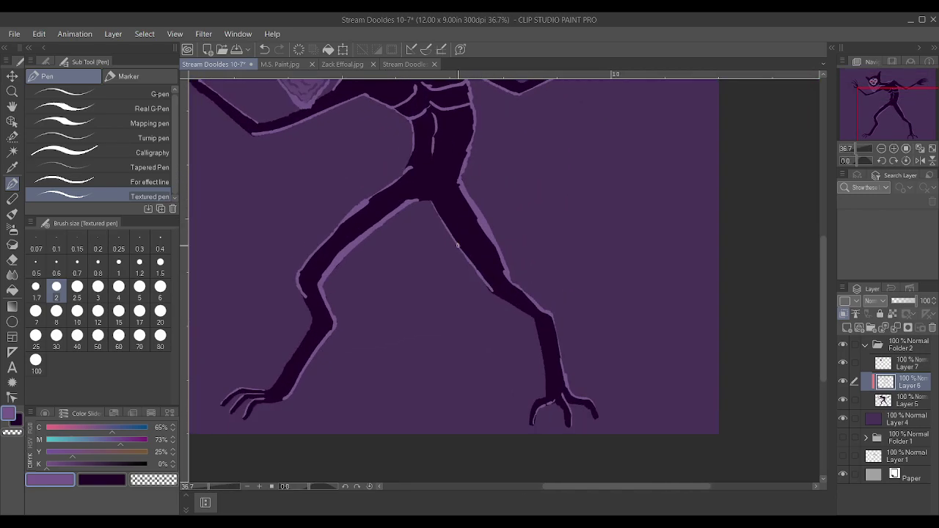
{"action": "mouse_move", "coordinate": [548, 390]}
{"action": "left_mouse_down"}
{"action": "mouse_move", "coordinate": [529, 316]}
{"action": "mouse_move", "coordinate": [487, 287]}
{"action": "left_mouse_up"}
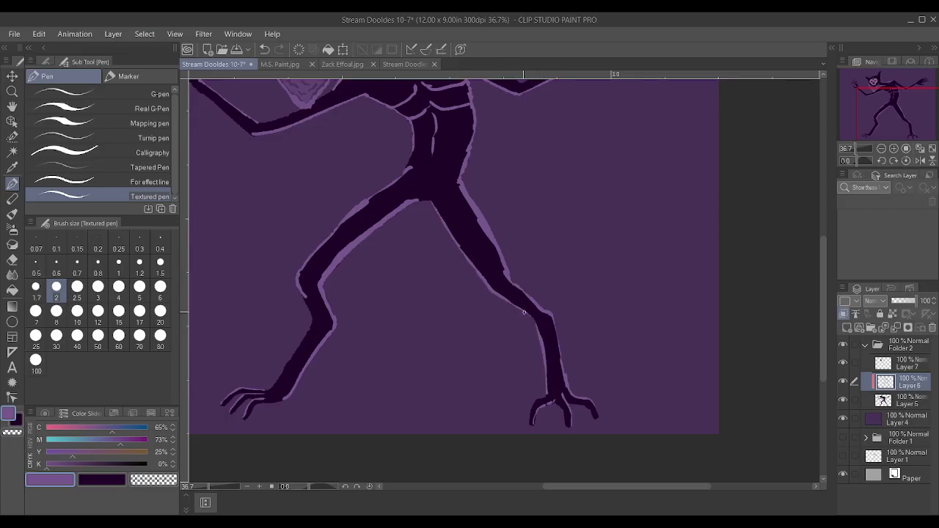
{"action": "scroll", "coordinate": [523, 311], "scroll_direction": "down", "scroll_amount": 3}
{"action": "scroll", "coordinate": [522, 241], "scroll_direction": "up", "scroll_amount": 2}
{"action": "scroll", "coordinate": [379, 191], "scroll_direction": "down", "scroll_amount": 2}
Add a new layer above Layer 4 and mix a dark red as sub color: C 60%, M 82%, Y 57%, K 40%.
{"action": "left_click", "coordinate": [881, 423]}
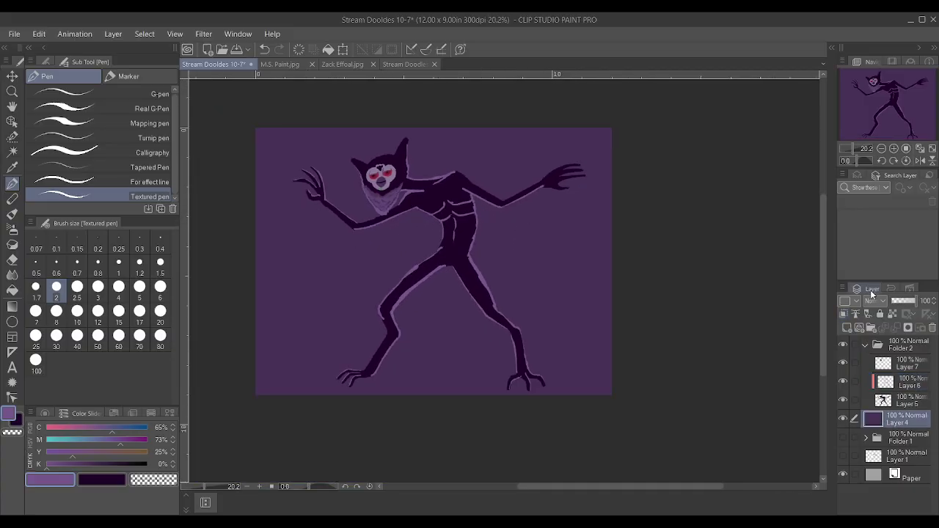
{"action": "left_click", "coordinate": [847, 327]}
{"action": "left_click", "coordinate": [102, 480]}
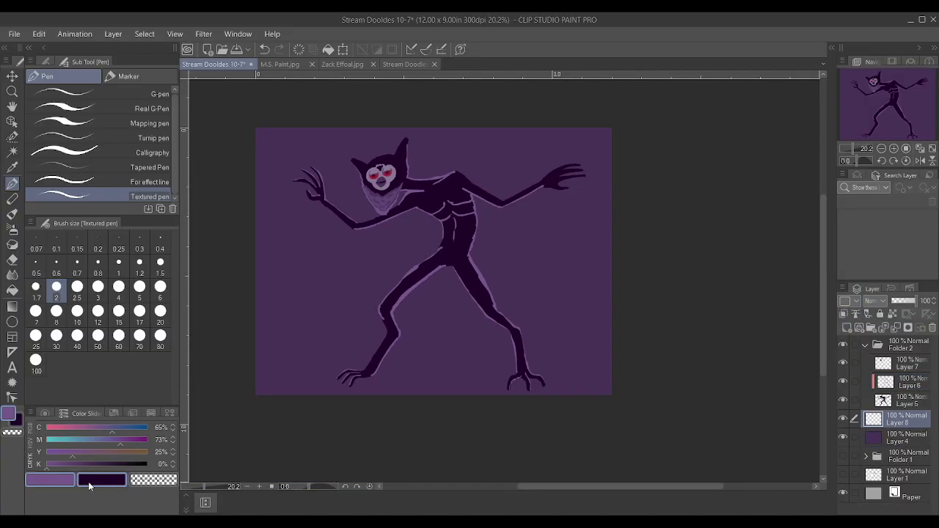
{"action": "left_click", "coordinate": [91, 426]}
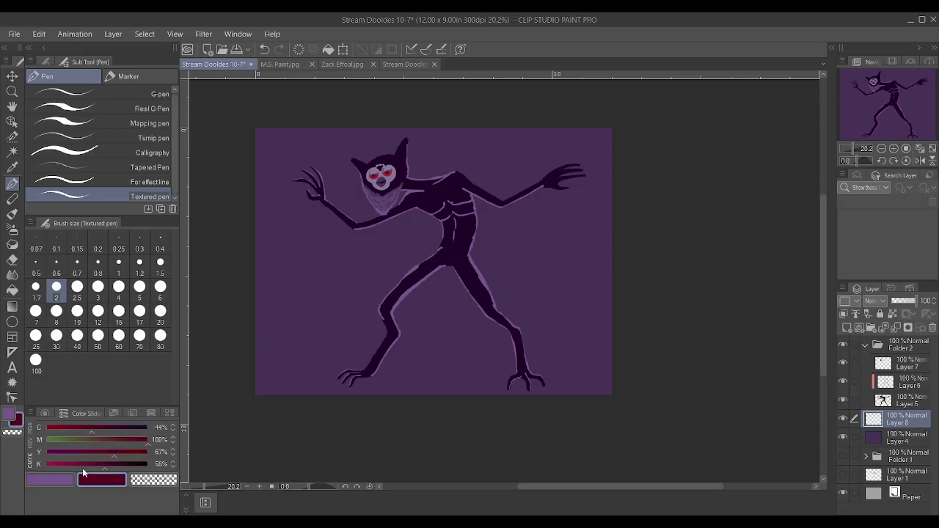
{"action": "left_click", "coordinate": [72, 461]}
{"action": "left_click", "coordinate": [97, 440]}
{"action": "left_click", "coordinate": [112, 440]}
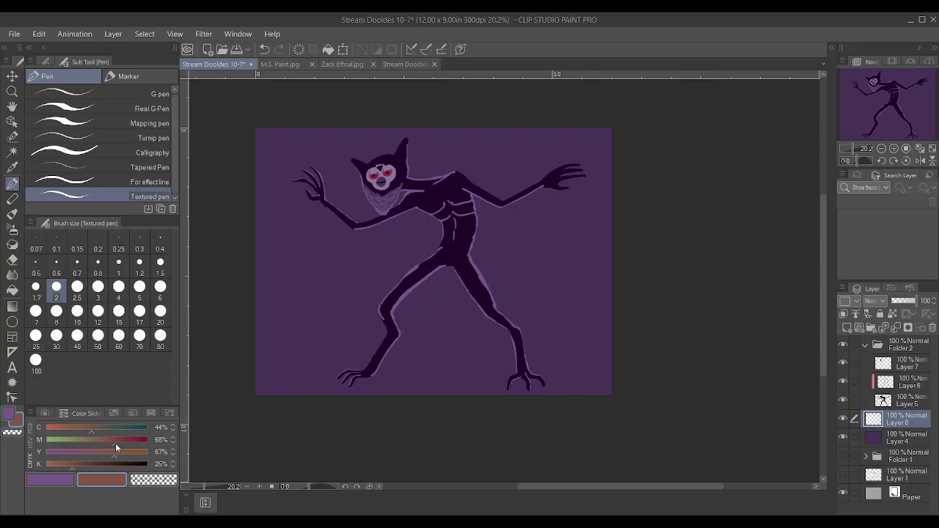
{"action": "left_click", "coordinate": [87, 461]}
{"action": "left_click", "coordinate": [121, 440]}
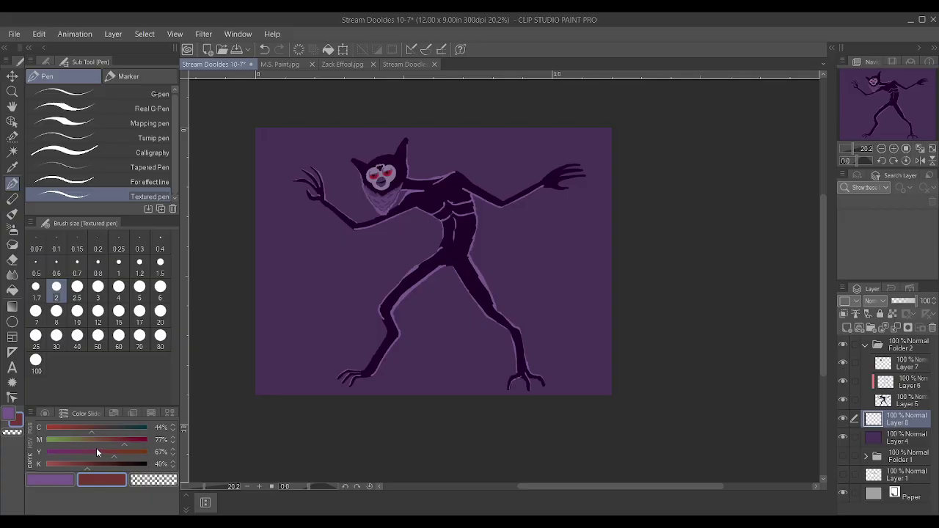
{"action": "left_click", "coordinate": [128, 440]}
{"action": "left_click", "coordinate": [106, 451]}
{"action": "left_click", "coordinate": [102, 427]}
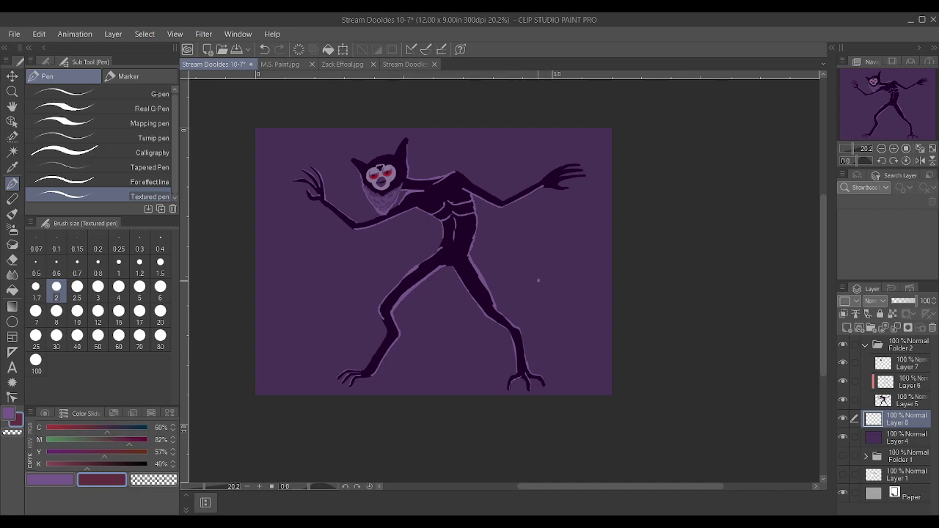
With brush size 5, draw a straight slanted line from the right foot past the right hand, then thicken its lower half with M 92%.
{"action": "key", "text": "bracketright"}
{"action": "key", "text": "bracketright"}
{"action": "key", "text": "bracketright"}
{"action": "key", "text": "bracketright"}
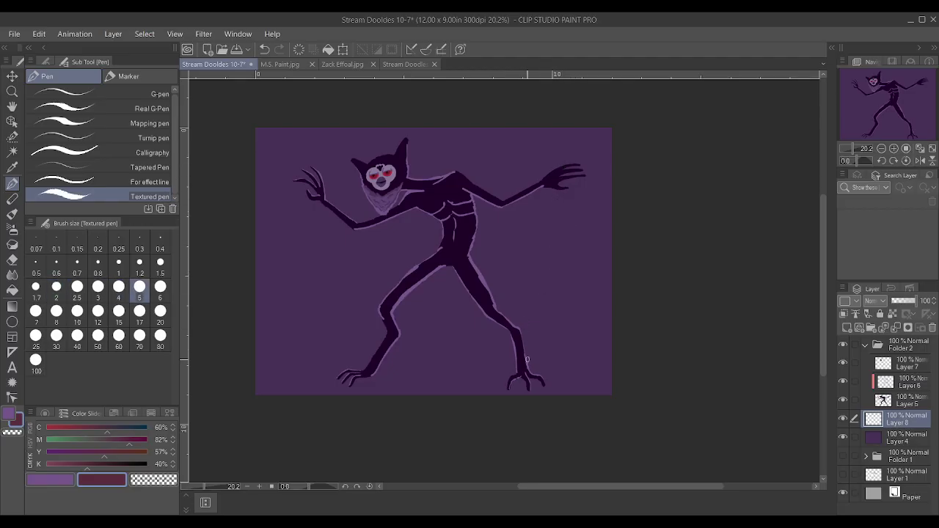
{"action": "left_click", "coordinate": [576, 144], "text": "shift"}
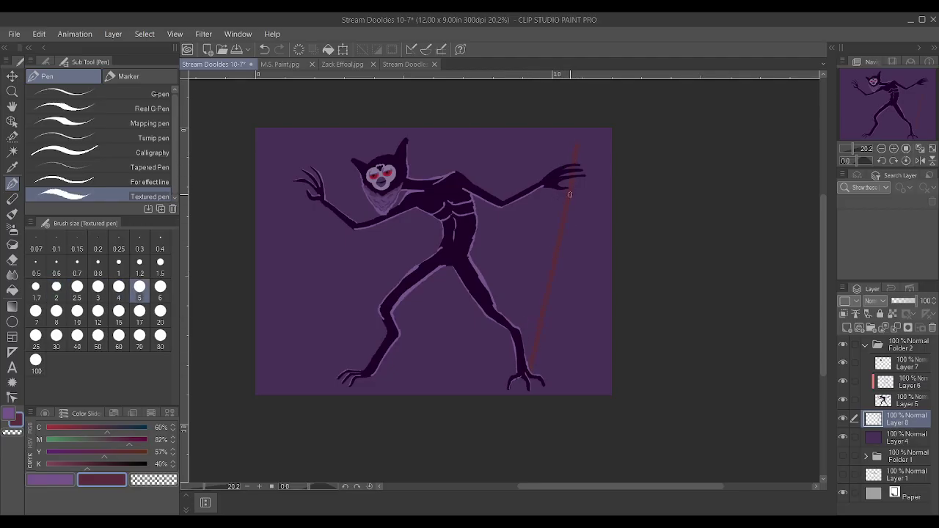
{"action": "left_click", "coordinate": [140, 444]}
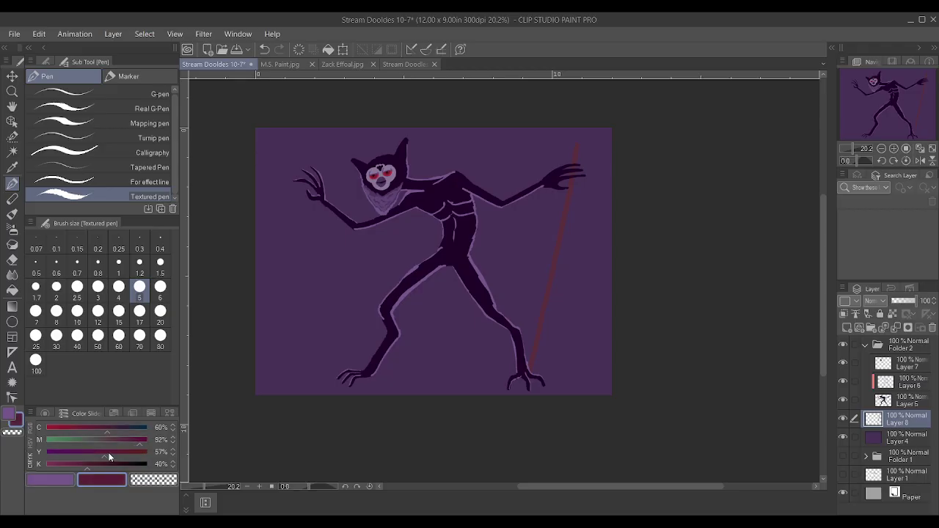
{"action": "left_click_drag", "start_coordinate": [532, 366], "coordinate": [561, 252]}
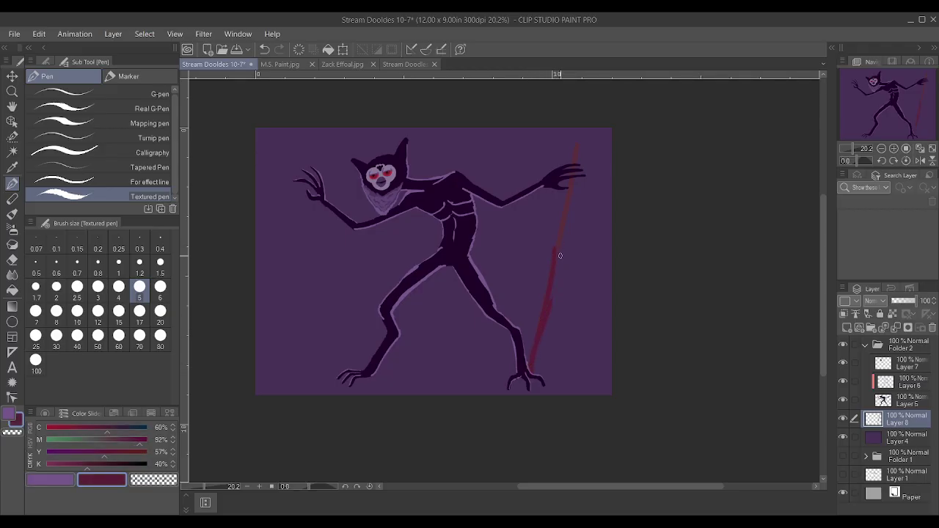
Raise K to 53%, enlarge the brush to size 12 and paint a thick tree trunk over the slanted line.
{"action": "left_click", "coordinate": [101, 470]}
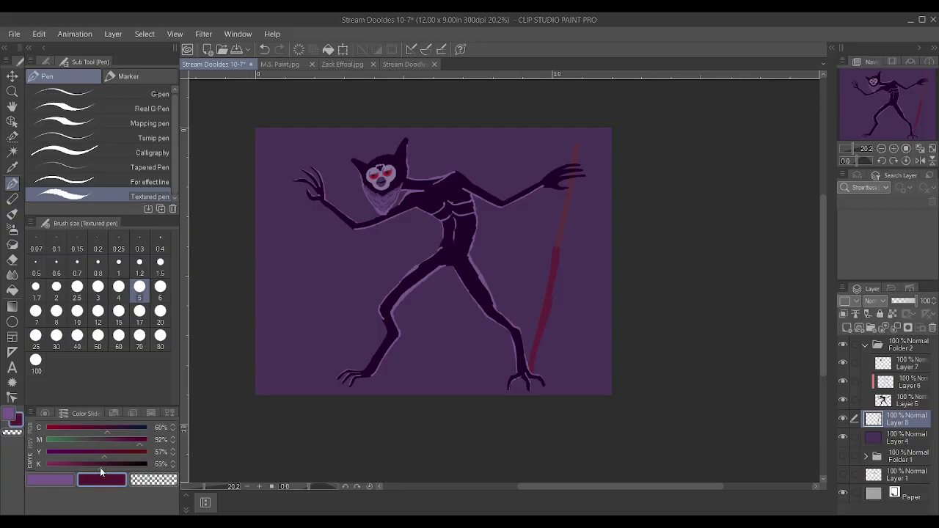
{"action": "key", "text": "bracketright"}
{"action": "key", "text": "bracketright"}
{"action": "key", "text": "bracketright"}
{"action": "key", "text": "bracketright"}
{"action": "key", "text": "bracketright"}
{"action": "left_click_drag", "start_coordinate": [531, 374], "coordinate": [578, 140]}
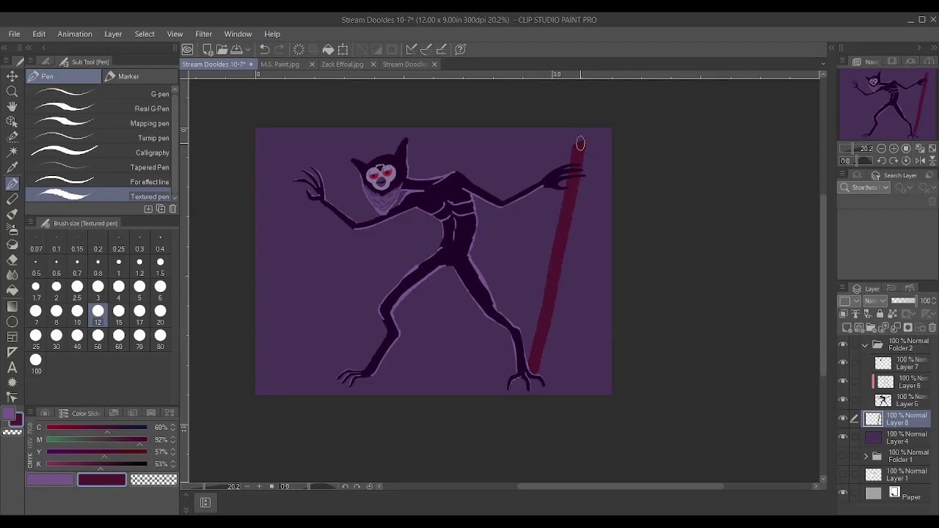
Darken the red to C 70% and K 65% and repaint the trunk, extending it to the canvas's upper edge.
{"action": "left_click", "coordinate": [118, 431]}
{"action": "left_click", "coordinate": [112, 465]}
{"action": "mouse_move", "coordinate": [545, 328]}
{"action": "left_mouse_down"}
{"action": "mouse_move", "coordinate": [531, 370]}
{"action": "mouse_move", "coordinate": [583, 131]}
{"action": "mouse_move", "coordinate": [546, 349]}
{"action": "left_mouse_up"}
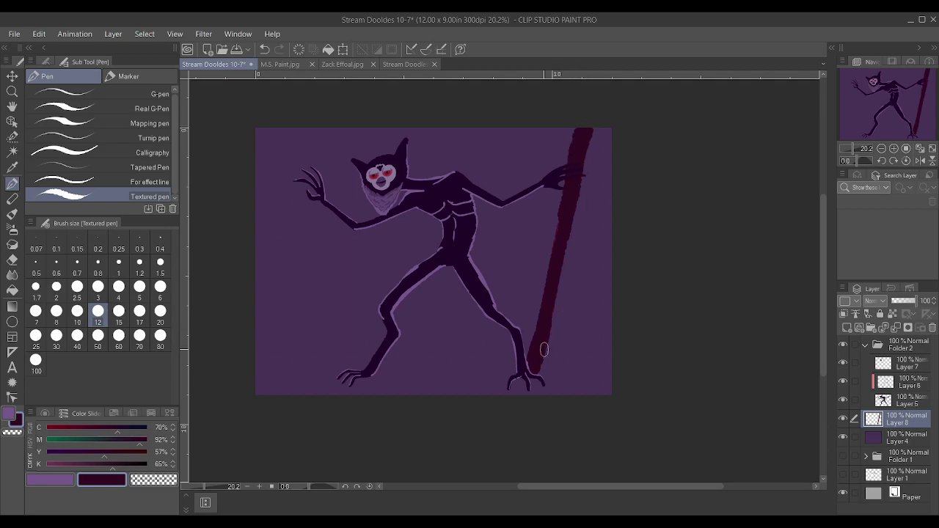
With brush size 6, add roots on both sides of the trunk and paint a second rooted trunk along the canvas's right edge.
{"action": "key", "text": "bracketleft"}
{"action": "key", "text": "bracketleft"}
{"action": "key", "text": "bracketleft"}
{"action": "key", "text": "bracketleft"}
{"action": "left_click_drag", "start_coordinate": [550, 374], "coordinate": [584, 379]}
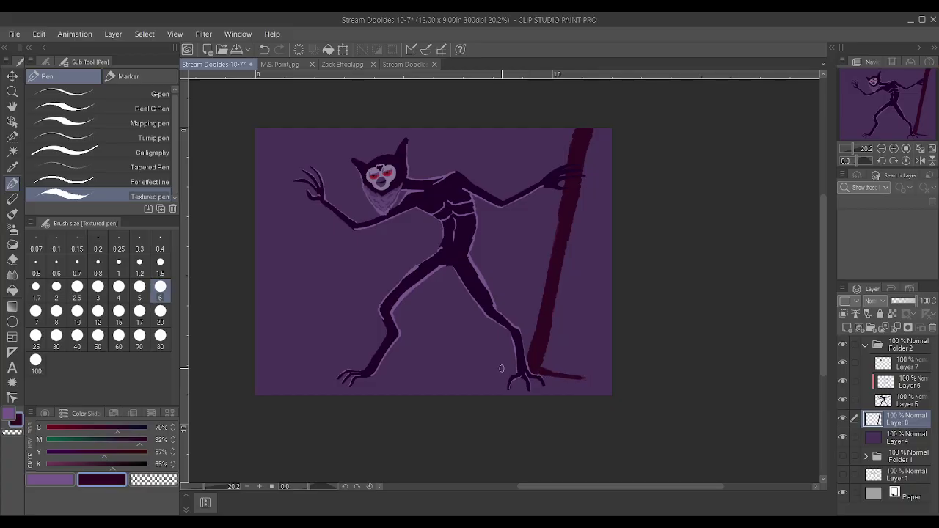
{"action": "left_click_drag", "start_coordinate": [516, 373], "coordinate": [476, 371]}
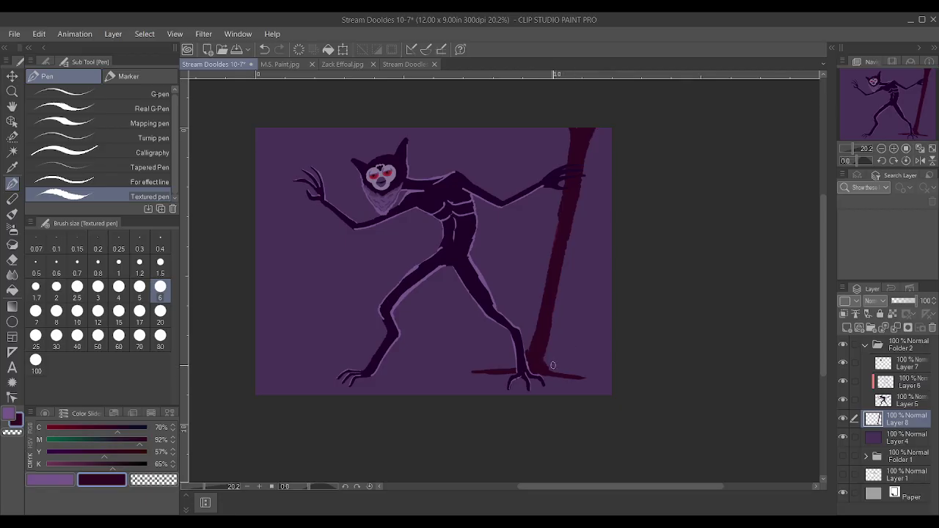
{"action": "mouse_move", "coordinate": [555, 366]}
{"action": "left_mouse_down"}
{"action": "mouse_move", "coordinate": [585, 361]}
{"action": "mouse_move", "coordinate": [592, 338]}
{"action": "mouse_move", "coordinate": [611, 176]}
{"action": "mouse_move", "coordinate": [609, 333]}
{"action": "mouse_move", "coordinate": [608, 242]}
{"action": "mouse_move", "coordinate": [596, 328]}
{"action": "mouse_move", "coordinate": [604, 318]}
{"action": "mouse_move", "coordinate": [609, 333]}
{"action": "mouse_move", "coordinate": [583, 359]}
{"action": "mouse_move", "coordinate": [558, 363]}
{"action": "mouse_move", "coordinate": [618, 367]}
{"action": "mouse_move", "coordinate": [547, 365]}
{"action": "mouse_move", "coordinate": [584, 362]}
{"action": "left_mouse_up"}
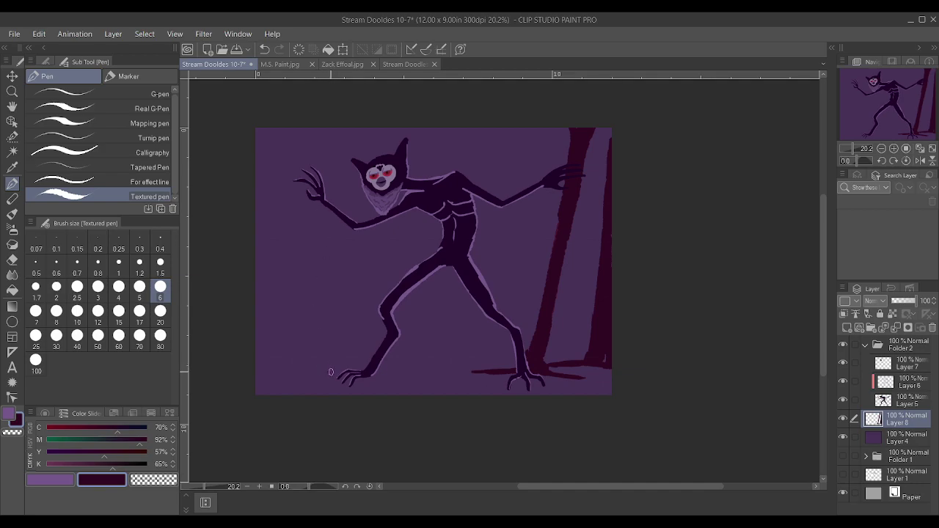
{"action": "left_click_drag", "start_coordinate": [325, 377], "coordinate": [312, 210]}
{"action": "key", "text": "ctrl+z"}
{"action": "left_click_drag", "start_coordinate": [365, 372], "coordinate": [413, 375]}
{"action": "left_click_drag", "start_coordinate": [382, 347], "coordinate": [350, 140]}
{"action": "left_click_drag", "start_coordinate": [387, 355], "coordinate": [357, 170]}
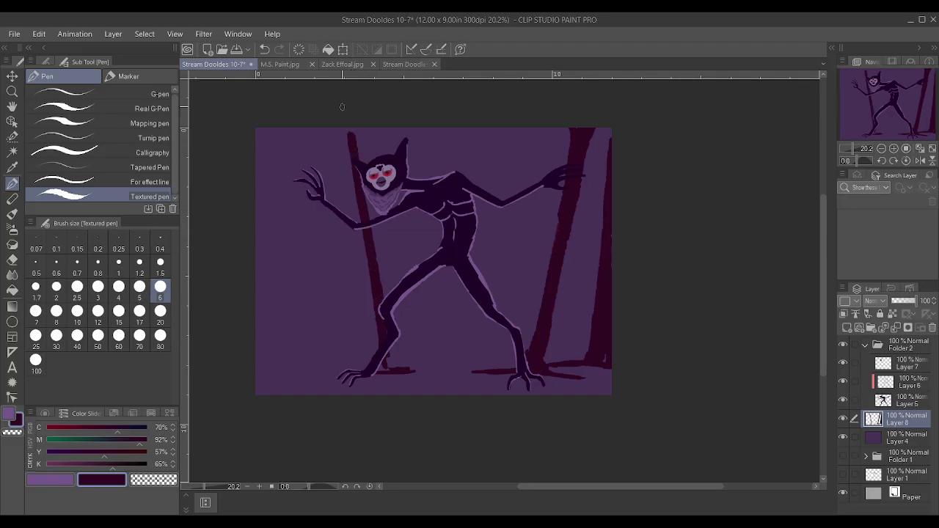
{"action": "key", "text": "ctrl+z"}
{"action": "key", "text": "ctrl+z"}
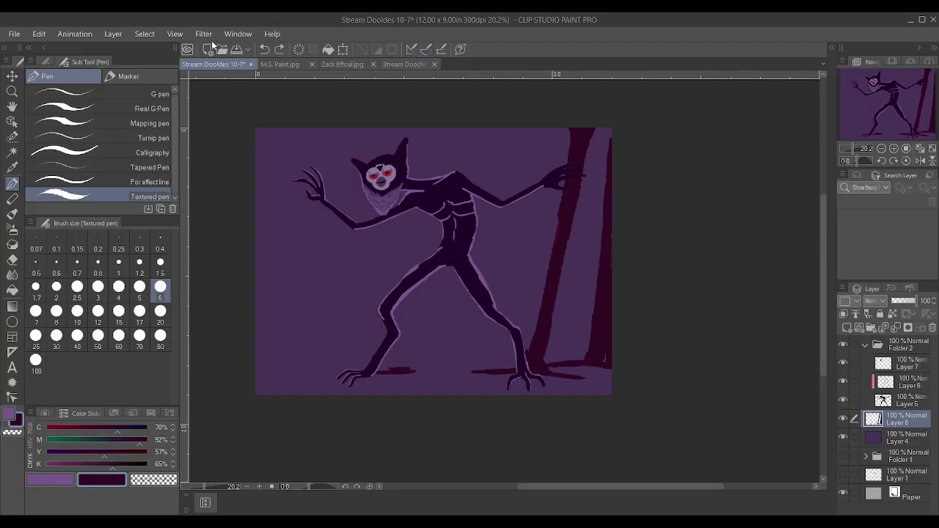
{"action": "key", "text": "ctrl+z"}
Paint a slanted trunk behind the creature's left arm up to the canvas's upper edge, with roots spreading both ways by the left foot.
{"action": "mouse_move", "coordinate": [338, 374]}
{"action": "left_mouse_down"}
{"action": "mouse_move", "coordinate": [381, 367]}
{"action": "mouse_move", "coordinate": [362, 355]}
{"action": "mouse_move", "coordinate": [336, 121]}
{"action": "left_mouse_up"}
{"action": "mouse_move", "coordinate": [360, 356]}
{"action": "left_mouse_down"}
{"action": "mouse_move", "coordinate": [328, 129]}
{"action": "mouse_move", "coordinate": [338, 163]}
{"action": "left_mouse_up"}
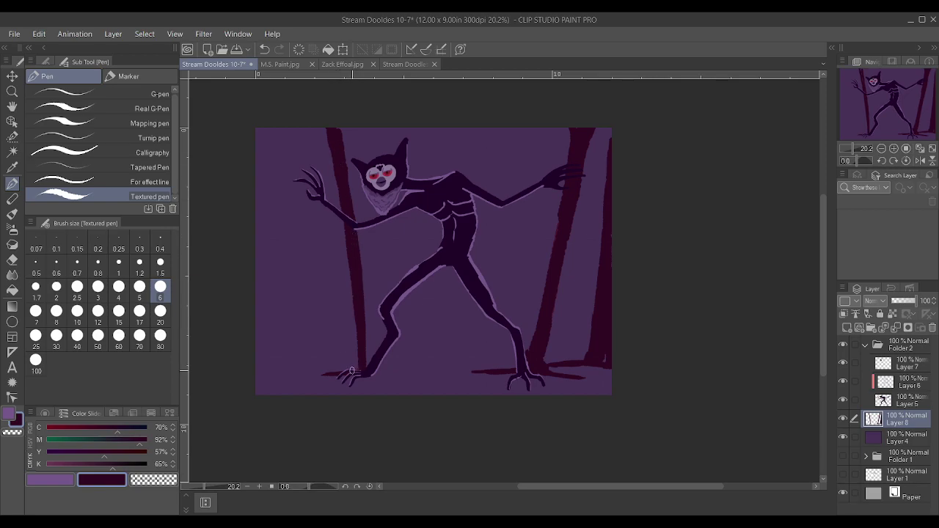
{"action": "left_click_drag", "start_coordinate": [331, 374], "coordinate": [303, 374]}
{"action": "left_click_drag", "start_coordinate": [366, 371], "coordinate": [393, 375]}
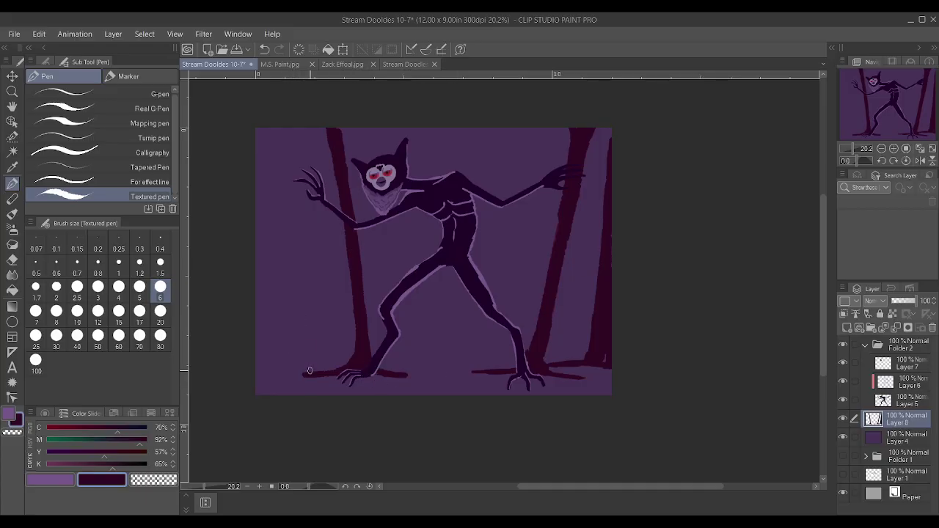
Outline the inner edge of another trunk near the canvas's left border and draw its roots along the ground.
{"action": "left_click_drag", "start_coordinate": [280, 337], "coordinate": [286, 299]}
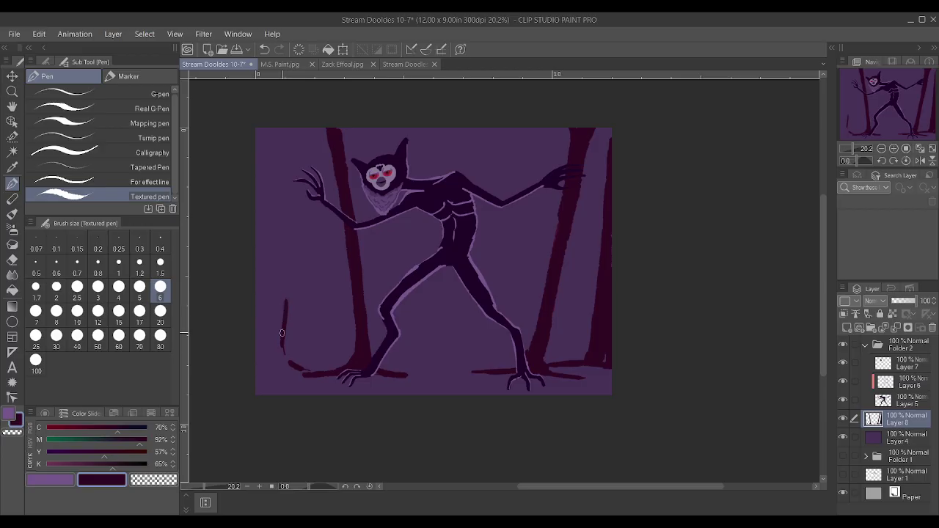
{"action": "left_click_drag", "start_coordinate": [279, 349], "coordinate": [297, 136]}
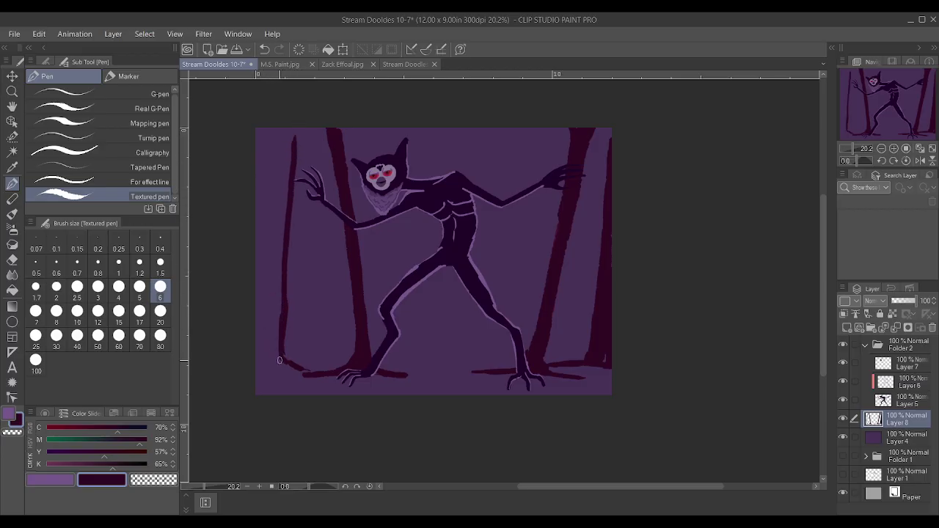
{"action": "mouse_move", "coordinate": [297, 368]}
{"action": "left_mouse_down"}
{"action": "mouse_move", "coordinate": [260, 376]}
{"action": "mouse_move", "coordinate": [287, 362]}
{"action": "left_mouse_up"}
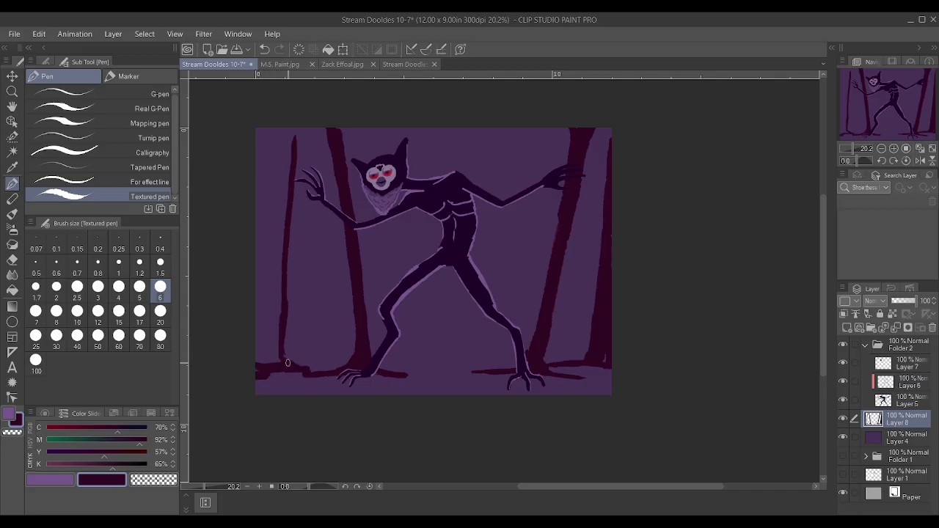
{"action": "left_click_drag", "start_coordinate": [297, 148], "coordinate": [299, 129]}
Fill in the wide leftmost trunk with the Textured pen at size 8 and thicken its root toward the neighbouring tree.
{"action": "key", "text": "p"}
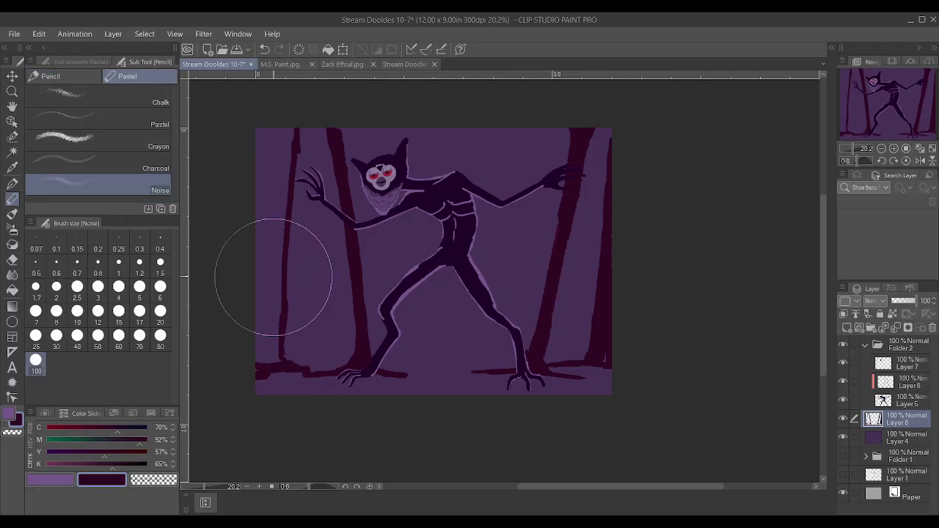
{"action": "key", "text": "p"}
{"action": "key", "text": "bracketright"}
{"action": "key", "text": "bracketright"}
{"action": "left_click_drag", "start_coordinate": [275, 363], "coordinate": [294, 129]}
{"action": "mouse_move", "coordinate": [258, 356]}
{"action": "left_mouse_down"}
{"action": "mouse_move", "coordinate": [276, 288]}
{"action": "mouse_move", "coordinate": [282, 132]}
{"action": "mouse_move", "coordinate": [288, 150]}
{"action": "mouse_move", "coordinate": [296, 130]}
{"action": "mouse_move", "coordinate": [278, 183]}
{"action": "mouse_move", "coordinate": [285, 139]}
{"action": "mouse_move", "coordinate": [297, 139]}
{"action": "mouse_move", "coordinate": [286, 213]}
{"action": "left_mouse_up"}
{"action": "mouse_move", "coordinate": [258, 370]}
{"action": "left_mouse_down"}
{"action": "mouse_move", "coordinate": [282, 126]}
{"action": "mouse_move", "coordinate": [273, 169]}
{"action": "left_mouse_up"}
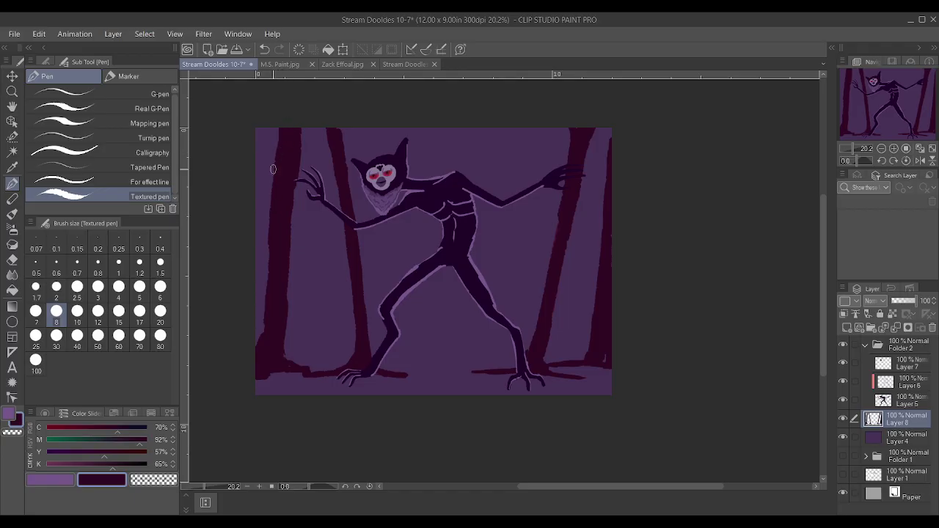
{"action": "left_click_drag", "start_coordinate": [297, 364], "coordinate": [321, 370]}
Group the tree layer with a new layer above it in a folder and reselect the tree layer.
{"action": "left_click", "coordinate": [847, 328]}
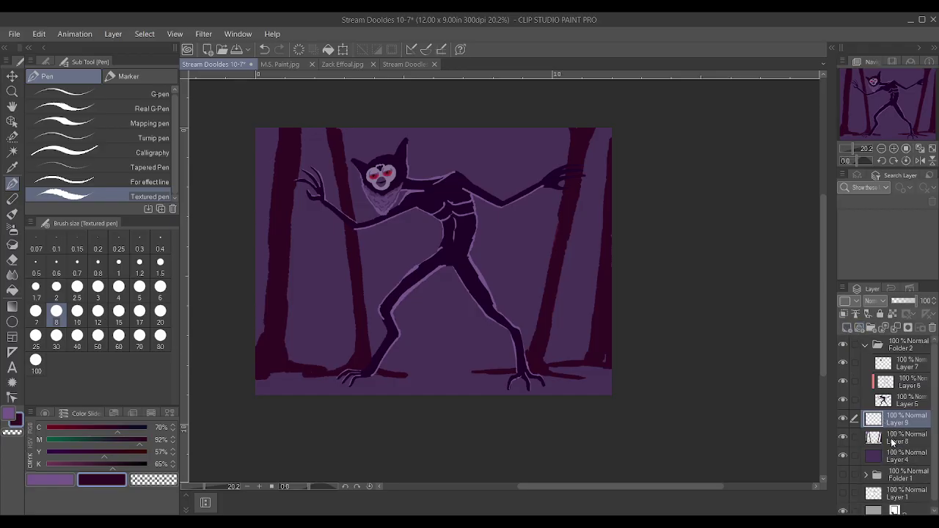
{"action": "left_click", "coordinate": [891, 440], "text": "ctrl"}
{"action": "key", "text": "ctrl+g"}
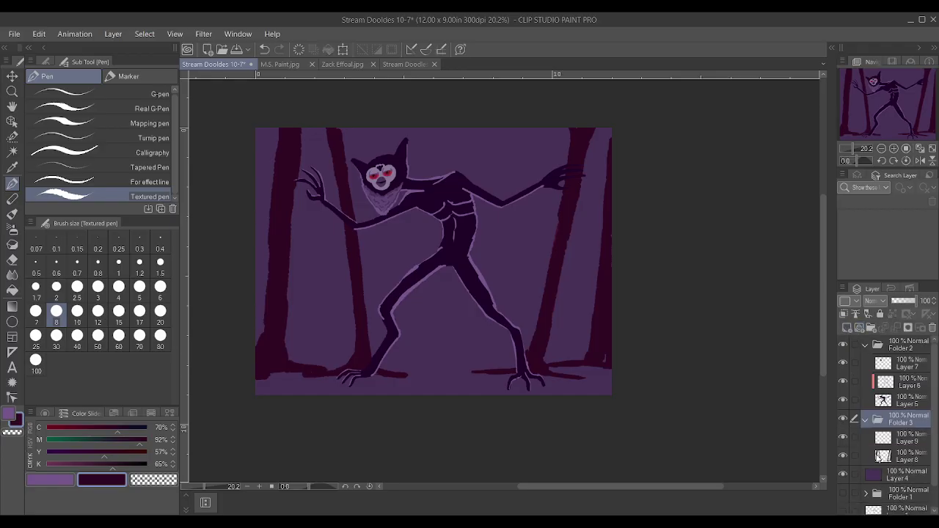
{"action": "left_click", "coordinate": [894, 456]}
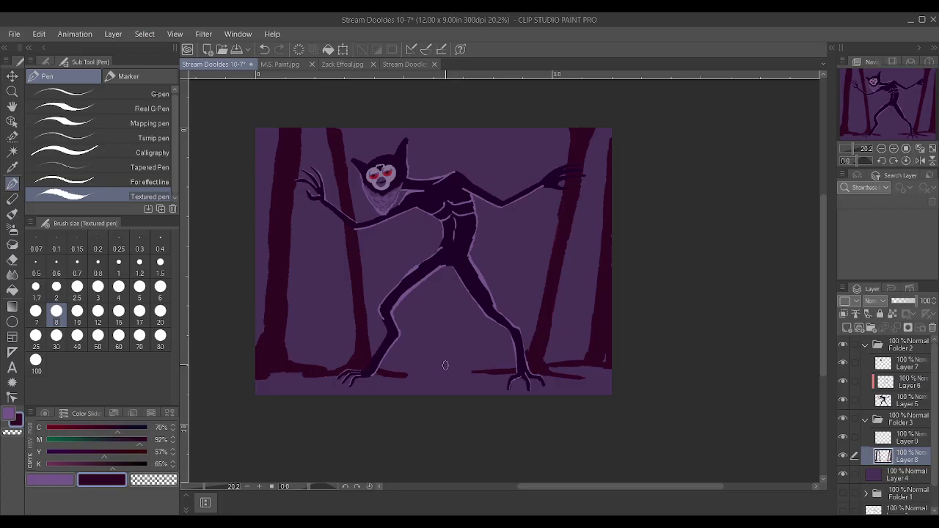
{"action": "mouse_move", "coordinate": [428, 365]}
{"action": "left_mouse_down"}
{"action": "mouse_move", "coordinate": [444, 364]}
{"action": "mouse_move", "coordinate": [461, 272]}
{"action": "left_mouse_up"}
{"action": "mouse_move", "coordinate": [446, 363]}
{"action": "left_mouse_down"}
{"action": "mouse_move", "coordinate": [465, 371]}
{"action": "mouse_move", "coordinate": [426, 368]}
{"action": "mouse_move", "coordinate": [462, 371]}
{"action": "left_mouse_up"}
{"action": "mouse_move", "coordinate": [456, 328]}
{"action": "left_mouse_down"}
{"action": "mouse_move", "coordinate": [480, 177]}
{"action": "mouse_move", "coordinate": [471, 227]}
{"action": "mouse_move", "coordinate": [492, 148]}
{"action": "left_mouse_up"}
{"action": "key", "text": "ctrl+z"}
{"action": "key", "text": "ctrl+z"}
{"action": "key", "text": "ctrl+z"}
{"action": "key", "text": "ctrl+z"}
{"action": "key", "text": "ctrl+z"}
{"action": "key", "text": "ctrl+z"}
{"action": "key", "text": "ctrl+z"}
Paint a tree trunk behind the creature's torso up to the canvas's upper edge, with filled roots spreading between its legs.
{"action": "left_click_drag", "start_coordinate": [433, 373], "coordinate": [468, 356]}
{"action": "left_click_drag", "start_coordinate": [477, 353], "coordinate": [485, 173]}
{"action": "mouse_move", "coordinate": [485, 223]}
{"action": "left_mouse_down"}
{"action": "mouse_move", "coordinate": [498, 129]}
{"action": "mouse_move", "coordinate": [487, 129]}
{"action": "left_mouse_up"}
{"action": "left_click_drag", "start_coordinate": [473, 343], "coordinate": [491, 159]}
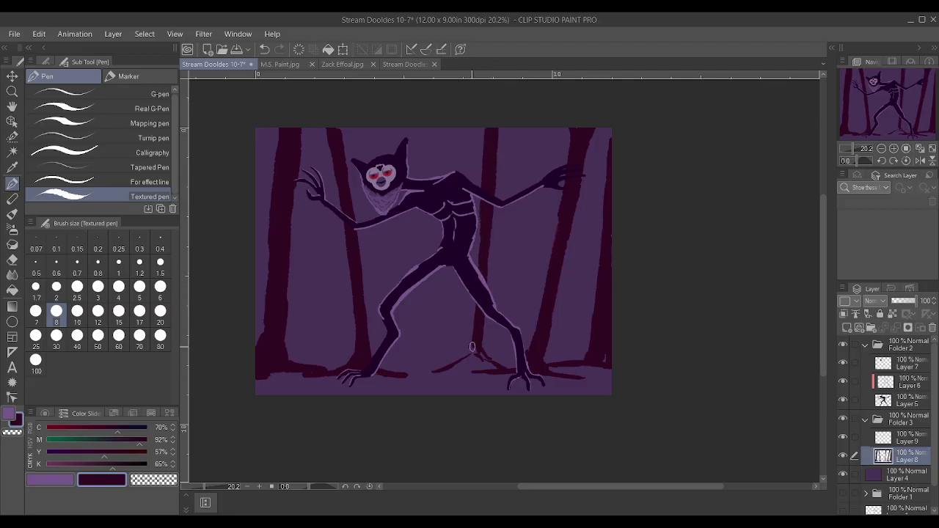
{"action": "mouse_move", "coordinate": [452, 364]}
{"action": "left_mouse_down"}
{"action": "mouse_move", "coordinate": [443, 368]}
{"action": "mouse_move", "coordinate": [489, 362]}
{"action": "mouse_move", "coordinate": [449, 367]}
{"action": "mouse_move", "coordinate": [476, 372]}
{"action": "mouse_move", "coordinate": [471, 355]}
{"action": "left_mouse_up"}
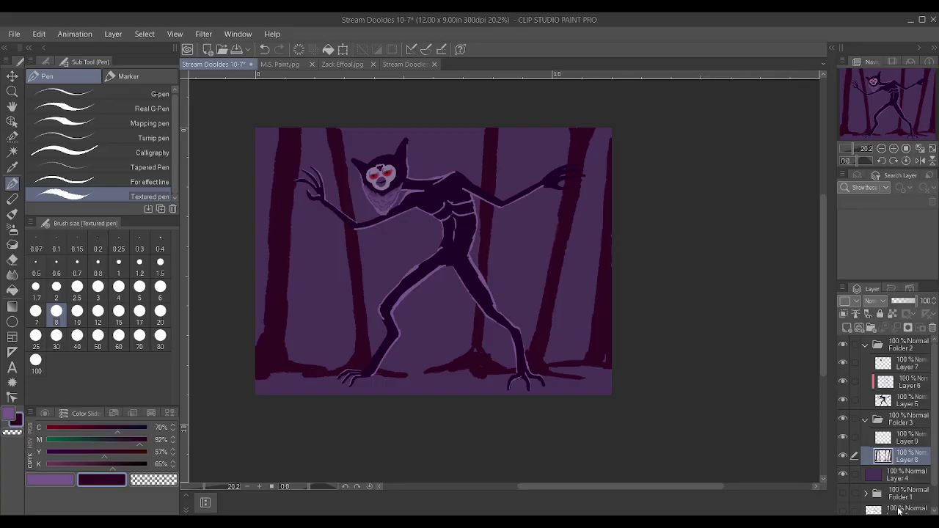
On the purple background layer, paint a dark red ground patch under the creature's feet with the Textured pen at size 25 and black at 77%.
{"action": "left_click", "coordinate": [908, 477]}
{"action": "left_click", "coordinate": [124, 463]}
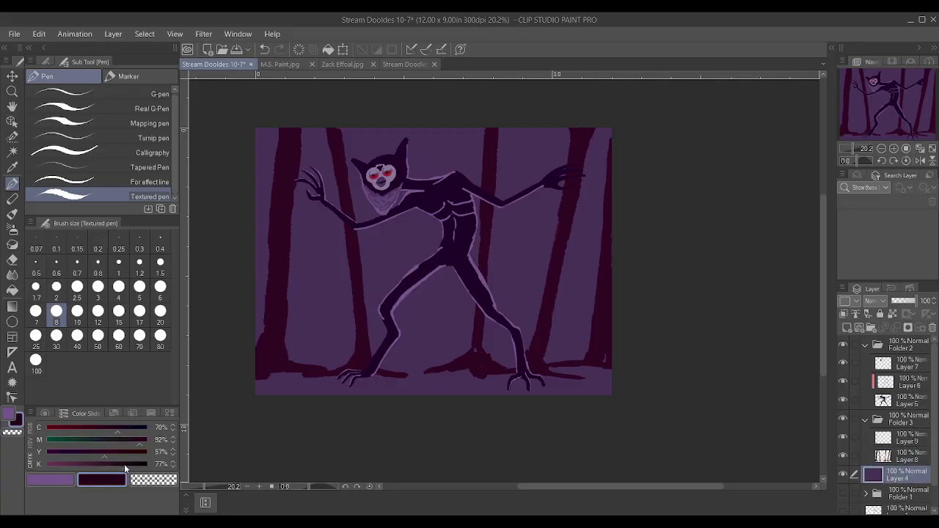
{"action": "key", "text": "bracketright"}
{"action": "key", "text": "bracketright"}
{"action": "key", "text": "bracketright"}
{"action": "key", "text": "bracketright"}
{"action": "key", "text": "bracketright"}
{"action": "key", "text": "bracketright"}
{"action": "left_click_drag", "start_coordinate": [332, 385], "coordinate": [448, 385]}
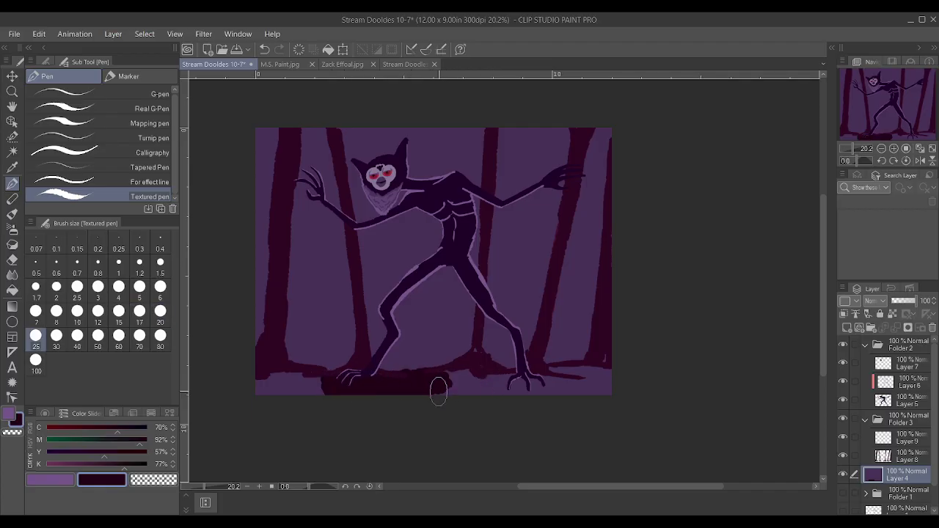
Set the colour to 79% cyan and 60% black and paint a dark purple ground strip across the canvas's lower edge.
{"action": "left_click_drag", "start_coordinate": [115, 463], "coordinate": [106, 466]}
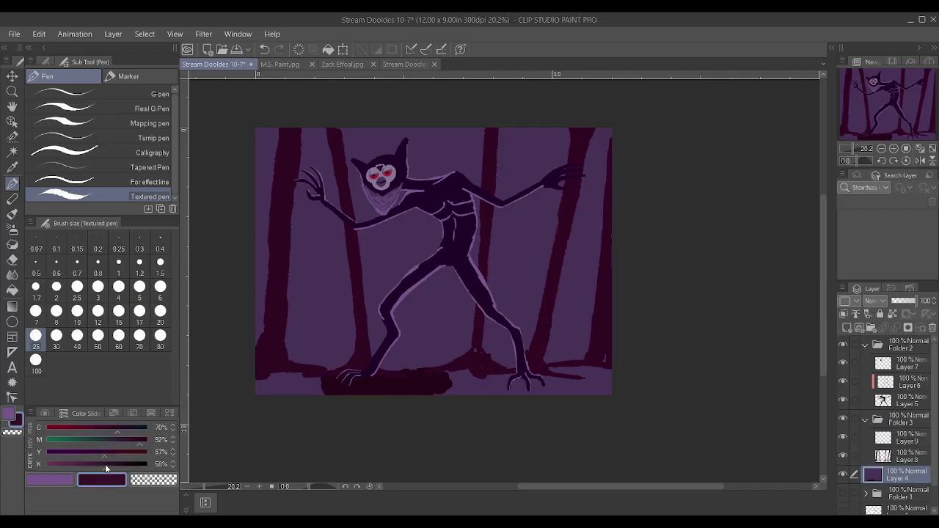
{"action": "left_click_drag", "start_coordinate": [117, 427], "coordinate": [127, 427]}
{"action": "mouse_move", "coordinate": [408, 389]}
{"action": "left_mouse_down"}
{"action": "mouse_move", "coordinate": [436, 391]}
{"action": "mouse_move", "coordinate": [288, 385]}
{"action": "mouse_move", "coordinate": [486, 379]}
{"action": "mouse_move", "coordinate": [436, 388]}
{"action": "mouse_move", "coordinate": [542, 390]}
{"action": "mouse_move", "coordinate": [426, 385]}
{"action": "mouse_move", "coordinate": [570, 372]}
{"action": "mouse_move", "coordinate": [437, 394]}
{"action": "mouse_move", "coordinate": [257, 385]}
{"action": "mouse_move", "coordinate": [559, 371]}
{"action": "mouse_move", "coordinate": [242, 381]}
{"action": "mouse_move", "coordinate": [437, 373]}
{"action": "mouse_move", "coordinate": [264, 366]}
{"action": "mouse_move", "coordinate": [497, 366]}
{"action": "left_mouse_up"}
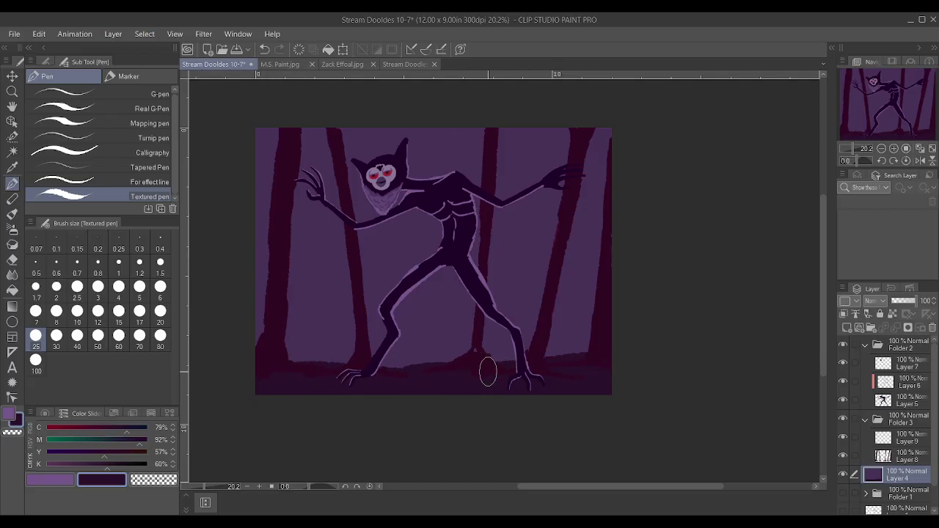
On the tree layer, fill the gaps at the base of the trunk between the creature's legs in dark red with the Textured pen at size 12.
{"action": "scroll", "coordinate": [492, 354], "scroll_direction": "up", "scroll_amount": 2}
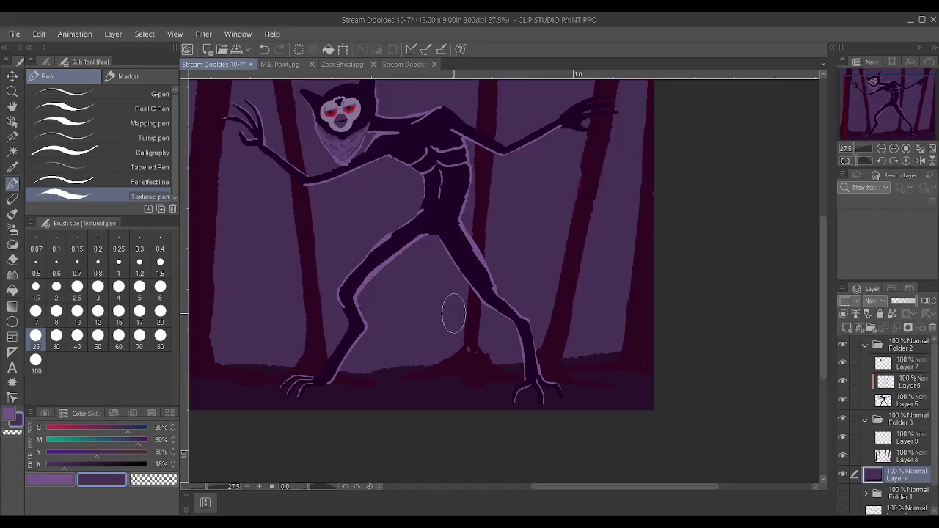
{"action": "scroll", "coordinate": [476, 321], "scroll_direction": "up", "scroll_amount": 1}
{"action": "scroll", "coordinate": [477, 322], "scroll_direction": "up", "scroll_amount": 1}
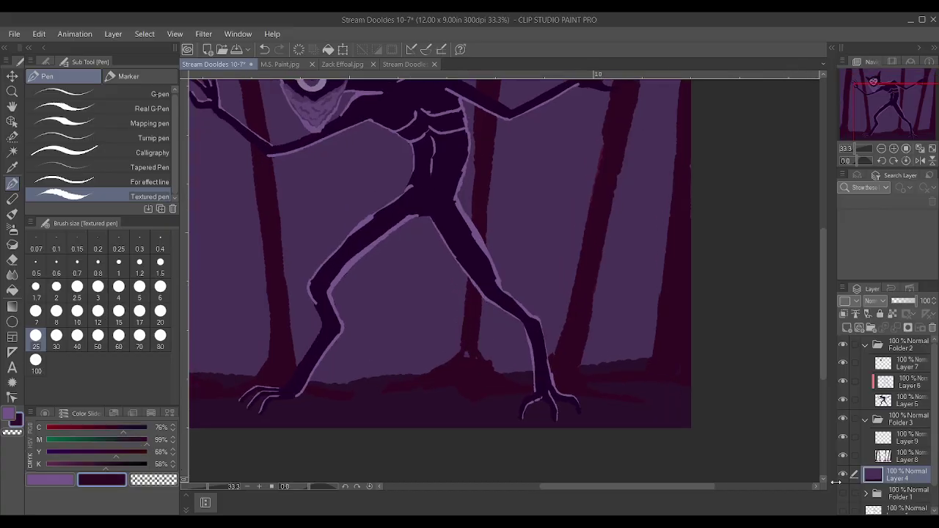
{"action": "left_click", "coordinate": [914, 463]}
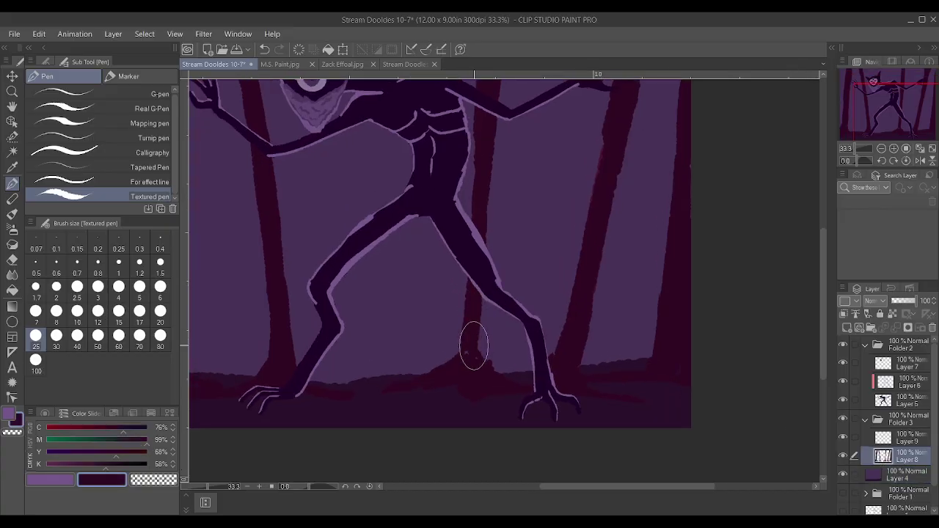
{"action": "key", "text": "bracketleft"}
{"action": "key", "text": "bracketleft"}
{"action": "key", "text": "bracketleft"}
{"action": "key", "text": "bracketleft"}
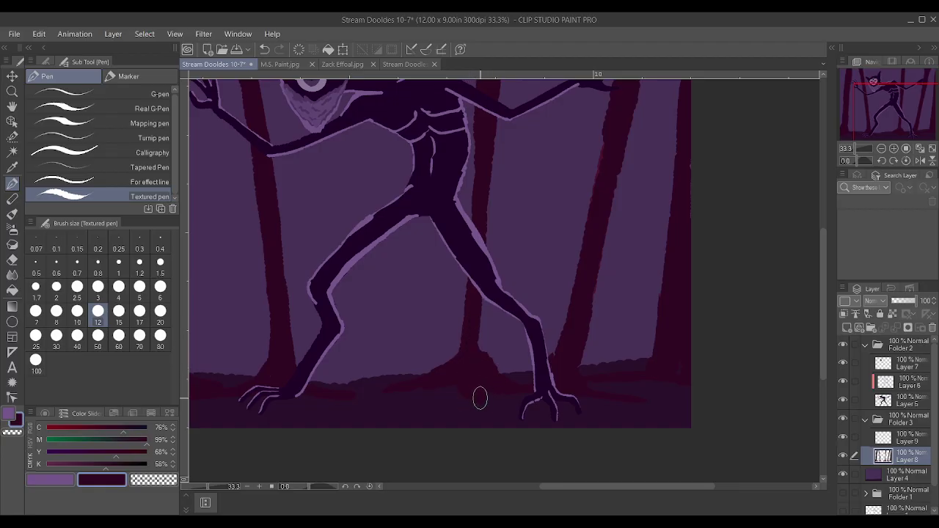
Extend that trunk's front root downward and try a shading stroke on it with black at 87% and pen size 5.
{"action": "left_click", "coordinate": [117, 465]}
{"action": "left_click", "coordinate": [134, 467]}
{"action": "key", "text": "bracketleft"}
{"action": "key", "text": "bracketleft"}
{"action": "key", "text": "bracketleft"}
{"action": "key", "text": "bracketleft"}
{"action": "key", "text": "bracketleft"}
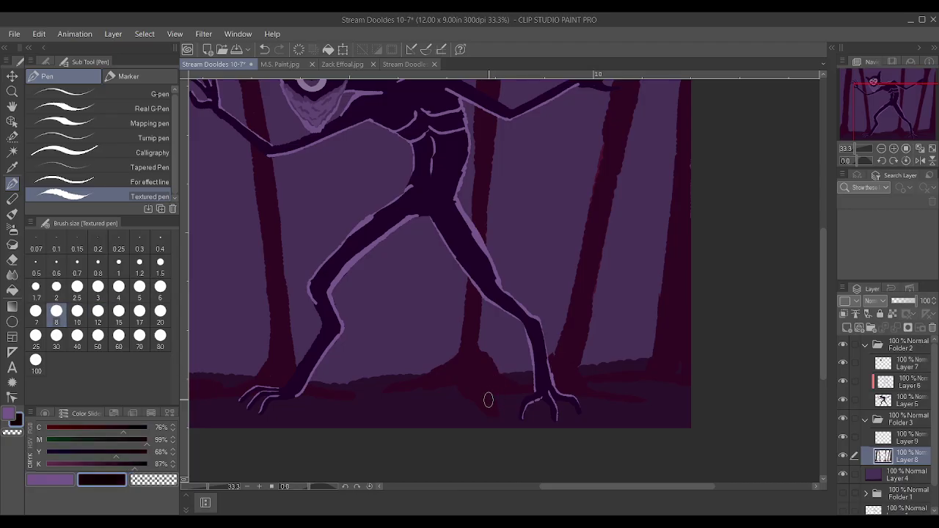
{"action": "left_click_drag", "start_coordinate": [497, 411], "coordinate": [491, 396]}
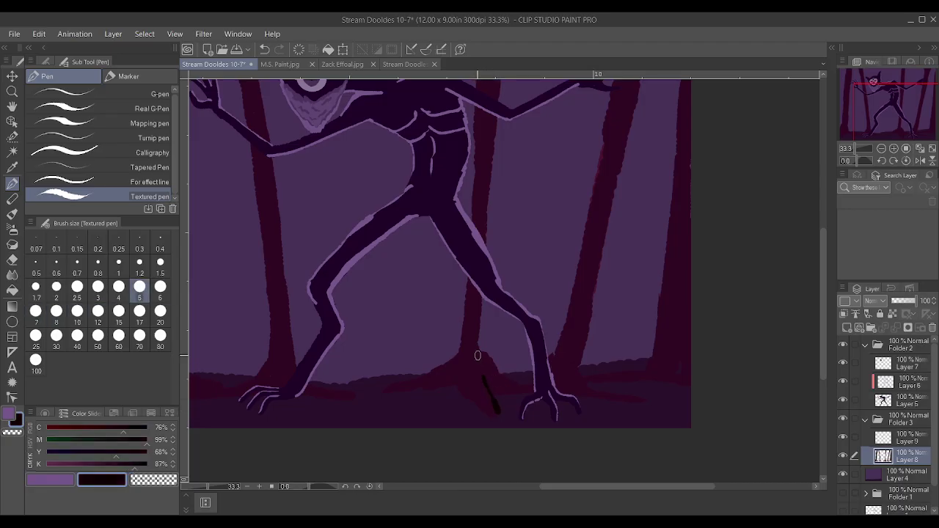
Undo the near-black stroke and shade the roots between the creature's legs with black at 77%.
{"action": "mouse_move", "coordinate": [144, 464]}
{"action": "left_mouse_down"}
{"action": "mouse_move", "coordinate": [134, 455]}
{"action": "mouse_move", "coordinate": [126, 467]}
{"action": "left_mouse_up"}
{"action": "key", "text": "ctrl+z"}
{"action": "left_click_drag", "start_coordinate": [495, 408], "coordinate": [477, 379]}
{"action": "scroll", "coordinate": [482, 377], "scroll_direction": "down", "scroll_amount": 2}
{"action": "scroll", "coordinate": [470, 390], "scroll_direction": "up", "scroll_amount": 3}
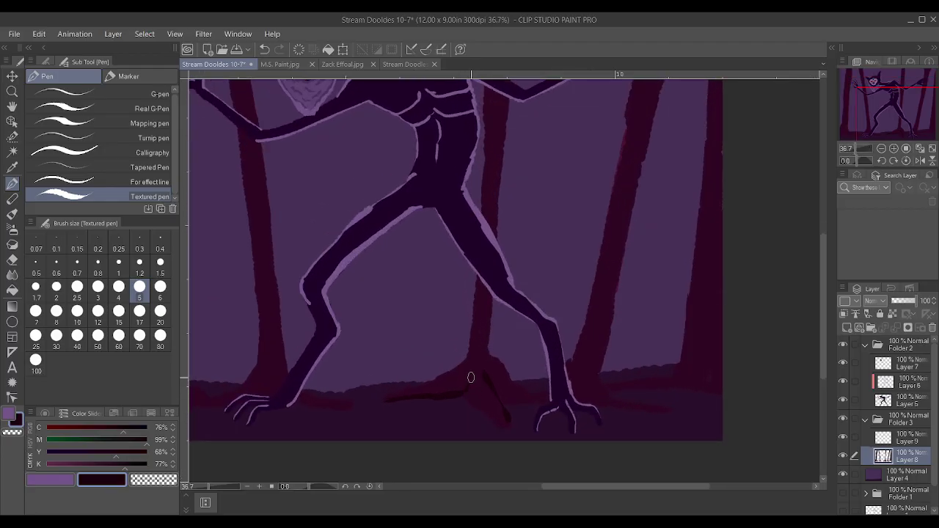
{"action": "scroll", "coordinate": [482, 323], "scroll_direction": "down", "scroll_amount": 2}
{"action": "scroll", "coordinate": [470, 352], "scroll_direction": "up", "scroll_amount": 4}
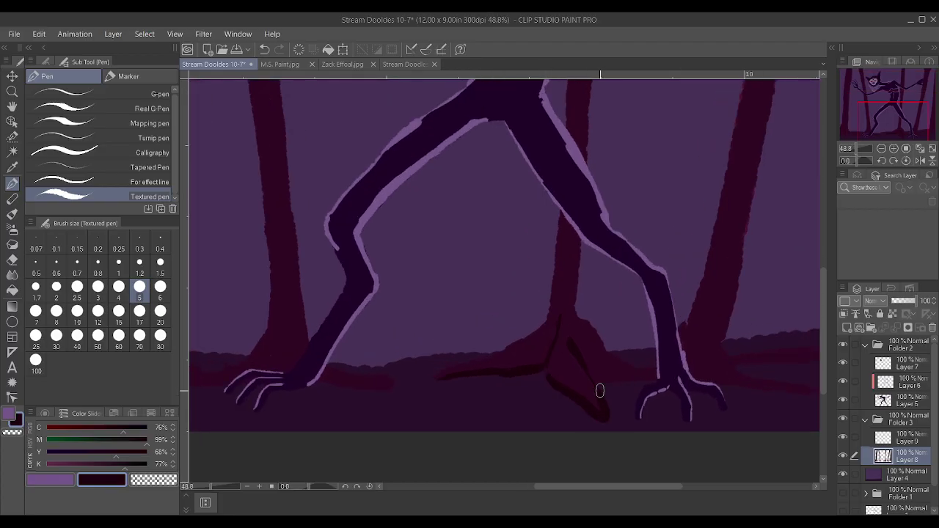
Outline the roots and lower edges of the wide leftmost trunk and its neighbouring tree in the same dark shade.
{"action": "scroll", "coordinate": [602, 394], "scroll_direction": "down", "scroll_amount": 3}
{"action": "scroll", "coordinate": [382, 389], "scroll_direction": "up", "scroll_amount": 2}
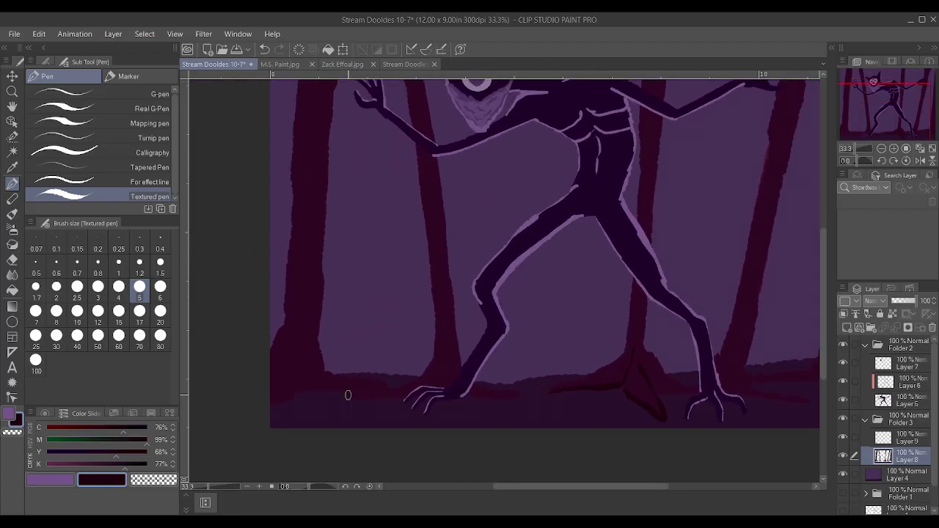
{"action": "mouse_move", "coordinate": [388, 389]}
{"action": "left_mouse_down"}
{"action": "mouse_move", "coordinate": [428, 366]}
{"action": "mouse_move", "coordinate": [461, 323]}
{"action": "mouse_move", "coordinate": [461, 368]}
{"action": "mouse_move", "coordinate": [522, 390]}
{"action": "left_mouse_up"}
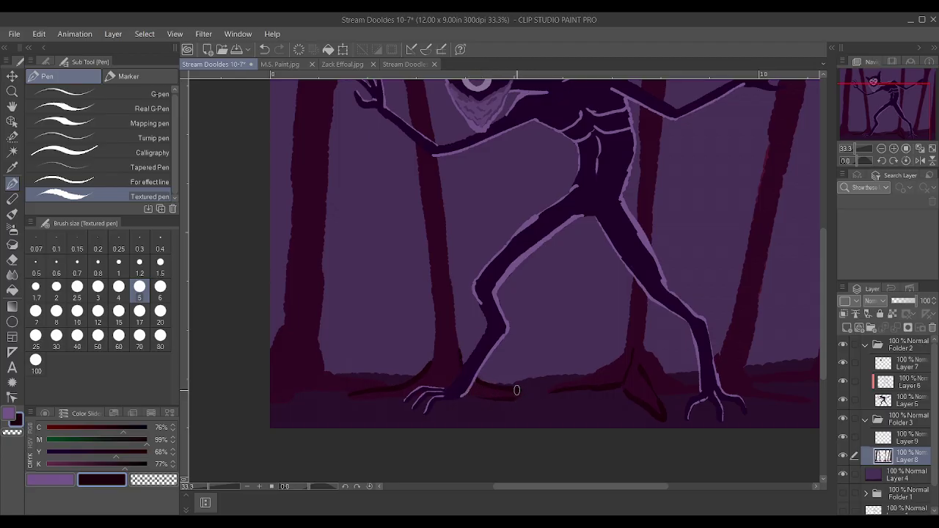
{"action": "left_click_drag", "start_coordinate": [374, 397], "coordinate": [409, 396]}
{"action": "left_click_drag", "start_coordinate": [327, 368], "coordinate": [406, 384]}
{"action": "mouse_move", "coordinate": [327, 368]}
{"action": "left_mouse_down"}
{"action": "mouse_move", "coordinate": [319, 341]}
{"action": "mouse_move", "coordinate": [326, 372]}
{"action": "left_mouse_up"}
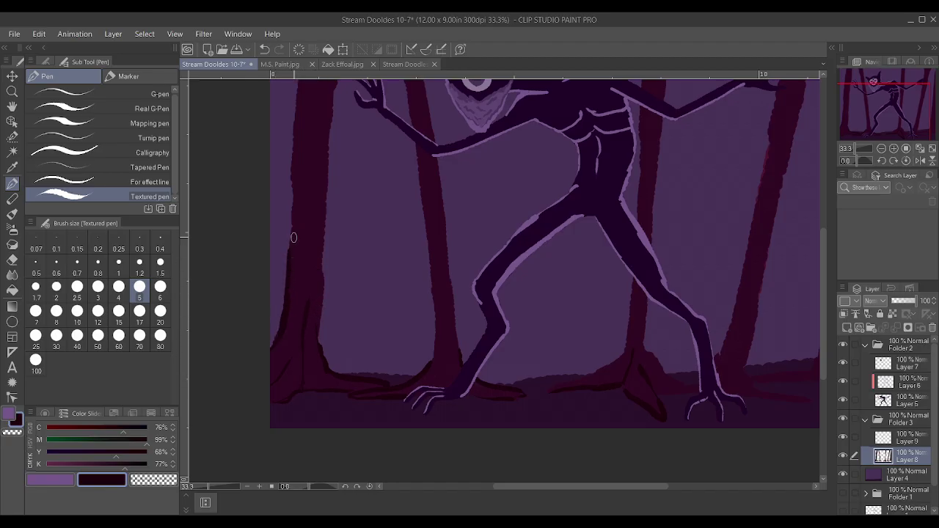
Outline the roots and lower trunk edges of the tree behind the creature's foot, second from the canvas's right border.
{"action": "scroll", "coordinate": [604, 308], "scroll_direction": "up", "scroll_amount": 3}
{"action": "scroll", "coordinate": [604, 308], "scroll_direction": "down", "scroll_amount": 3}
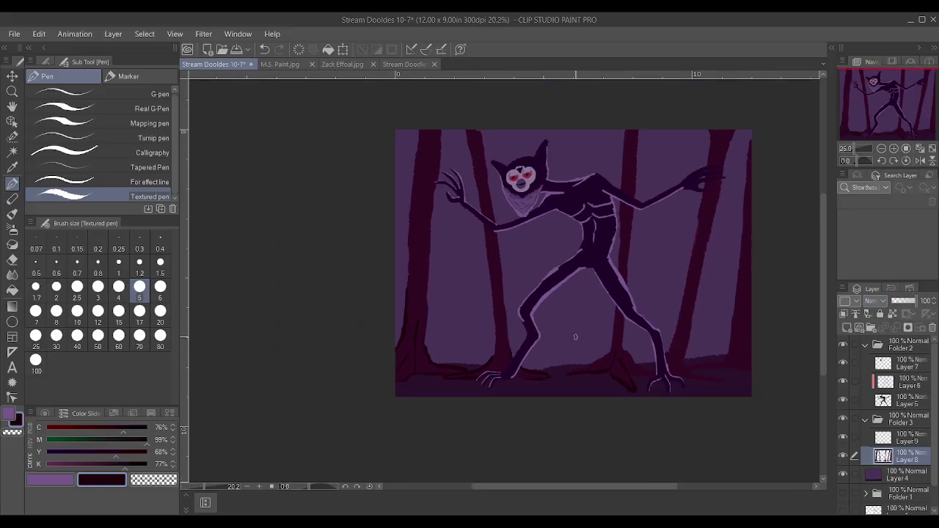
{"action": "scroll", "coordinate": [691, 337], "scroll_direction": "up", "scroll_amount": 2}
{"action": "scroll", "coordinate": [580, 404], "scroll_direction": "up", "scroll_amount": 2}
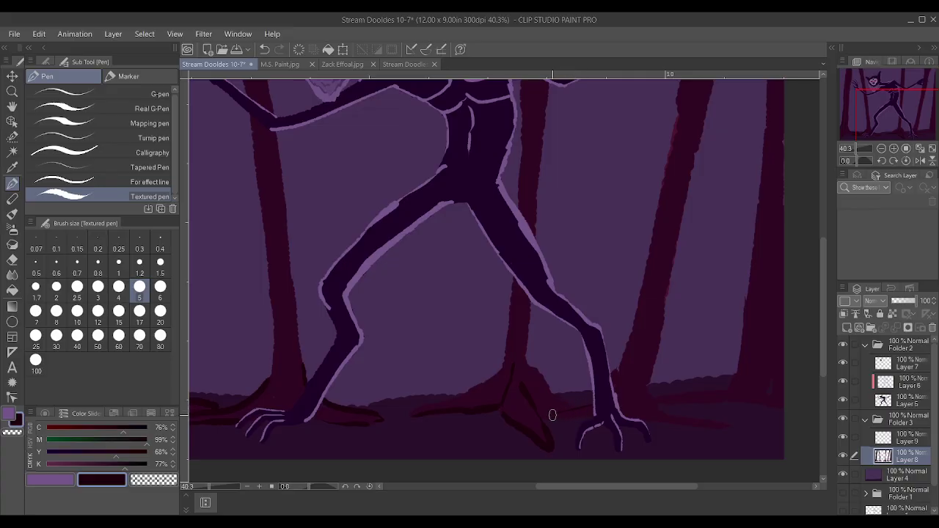
{"action": "left_click_drag", "start_coordinate": [652, 402], "coordinate": [729, 424]}
{"action": "left_click_drag", "start_coordinate": [646, 422], "coordinate": [726, 427]}
{"action": "mouse_move", "coordinate": [619, 365]}
{"action": "left_mouse_down"}
{"action": "mouse_move", "coordinate": [613, 374]}
{"action": "mouse_move", "coordinate": [635, 319]}
{"action": "left_mouse_up"}
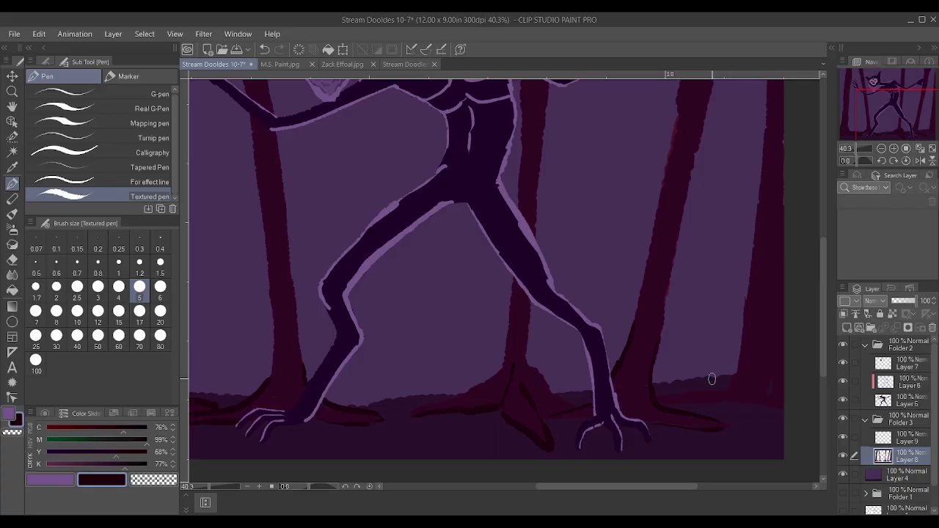
Outline the rightmost tree's roots and its inner trunk edge up to the canvas's upper edge, sampling the tree colours as needed.
{"action": "mouse_move", "coordinate": [658, 399]}
{"action": "left_mouse_down"}
{"action": "mouse_move", "coordinate": [731, 382]}
{"action": "mouse_move", "coordinate": [744, 316]}
{"action": "left_mouse_up"}
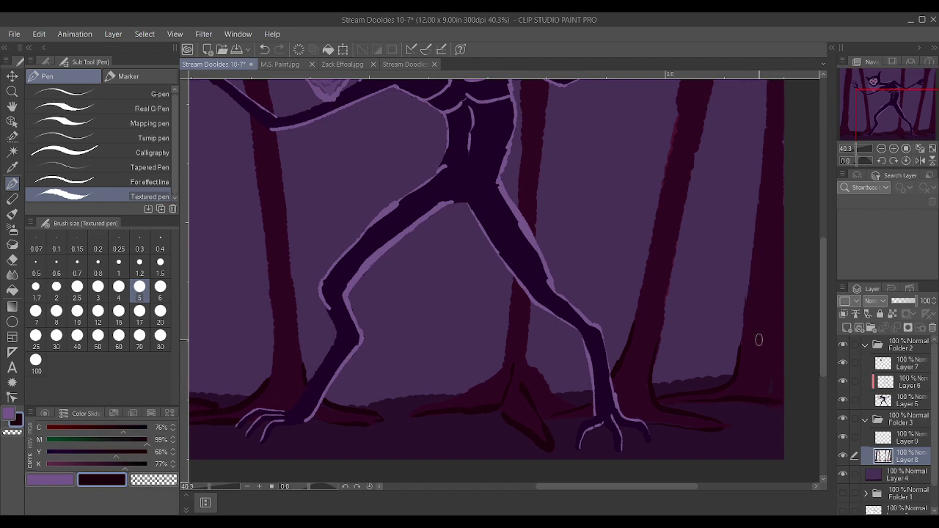
{"action": "left_click_drag", "start_coordinate": [761, 401], "coordinate": [781, 405]}
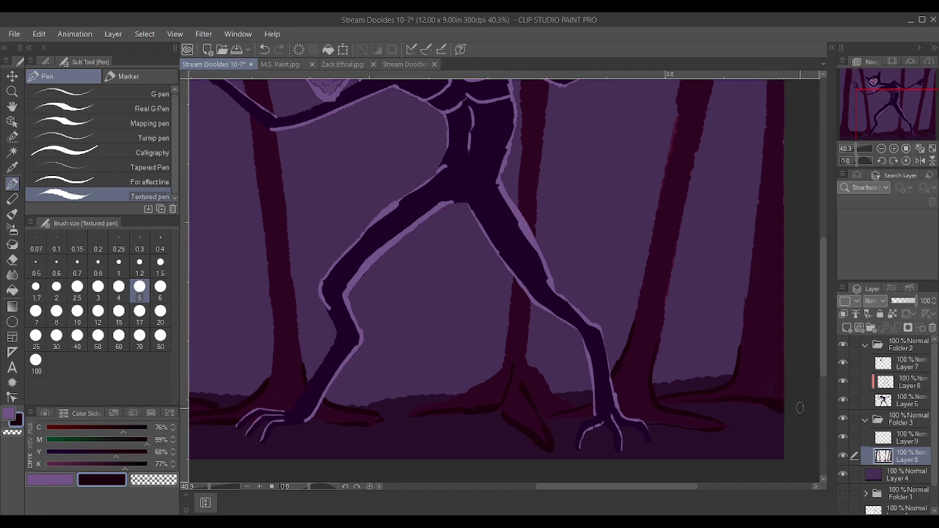
{"action": "left_click_drag", "start_coordinate": [738, 350], "coordinate": [769, 149]}
{"action": "left_click", "coordinate": [770, 291], "text": "alt"}
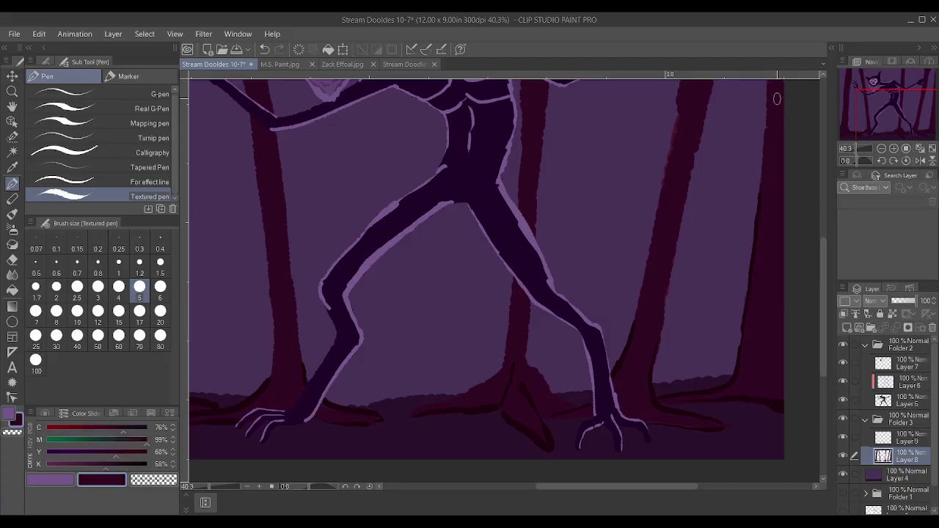
{"action": "scroll", "coordinate": [736, 311], "scroll_direction": "up", "scroll_amount": 1}
{"action": "left_click", "coordinate": [788, 421], "text": "alt"}
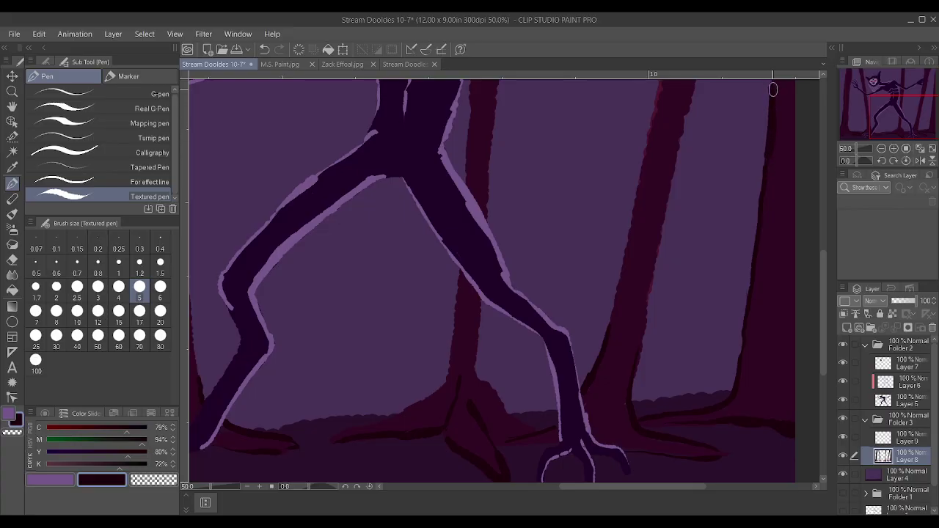
{"action": "scroll", "coordinate": [772, 96], "scroll_direction": "down", "scroll_amount": 9}
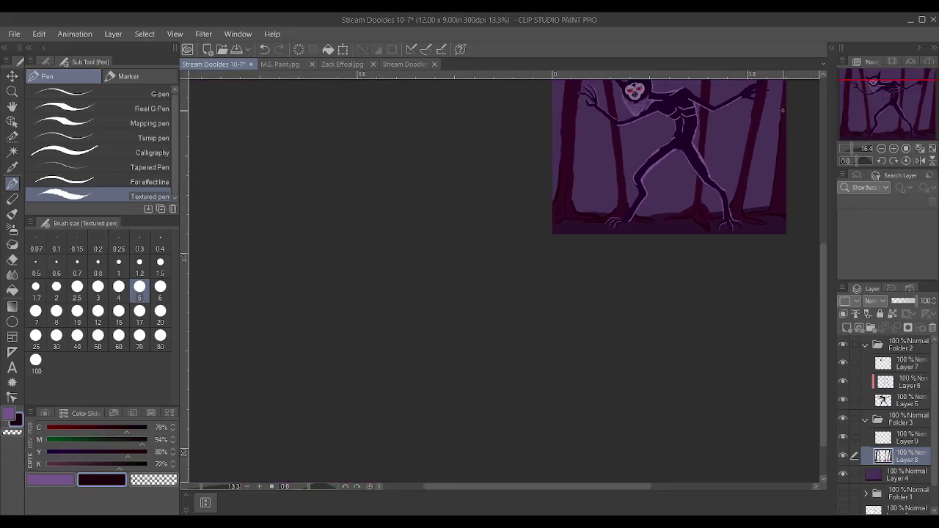
{"action": "scroll", "coordinate": [788, 94], "scroll_direction": "up", "scroll_amount": 9}
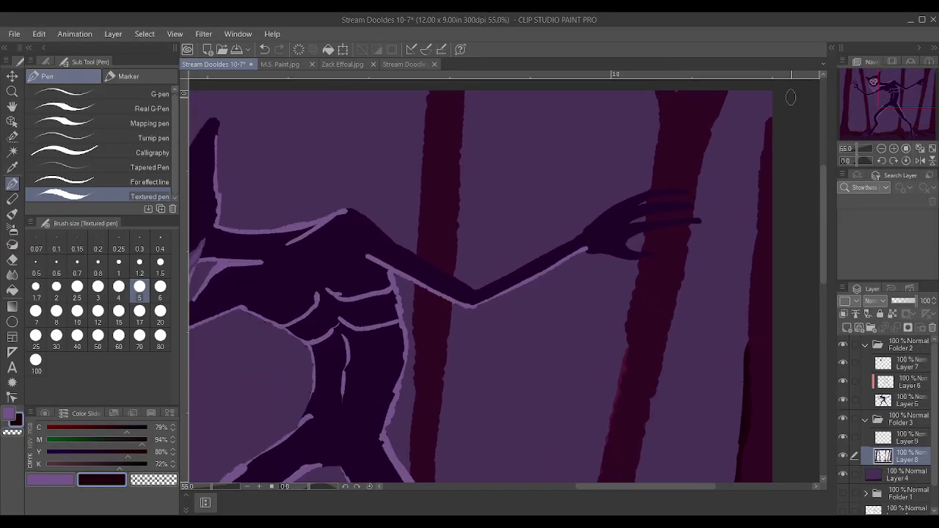
{"action": "left_click_drag", "start_coordinate": [744, 349], "coordinate": [770, 85]}
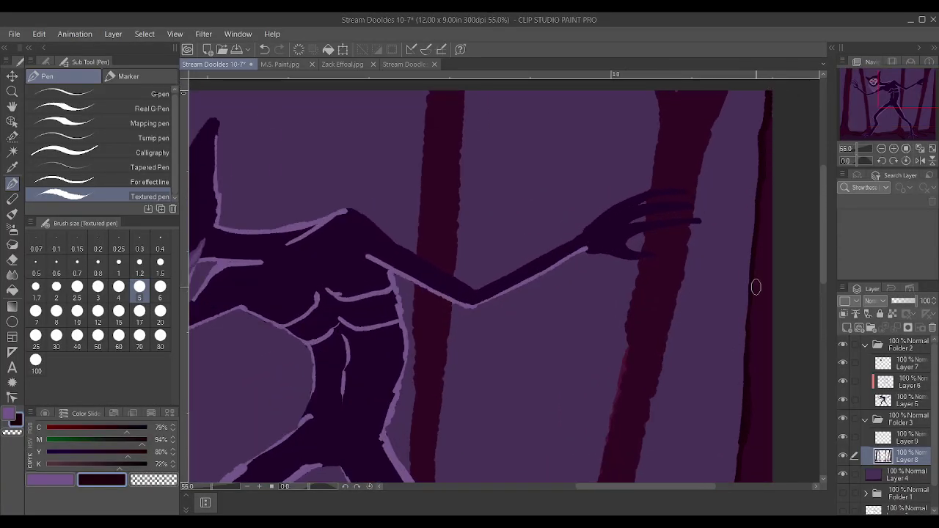
Outline the flared base and side roots of the trunk between the creature's legs, finishing with the Textured pen at size 1.2.
{"action": "scroll", "coordinate": [616, 376], "scroll_direction": "down", "scroll_amount": 2}
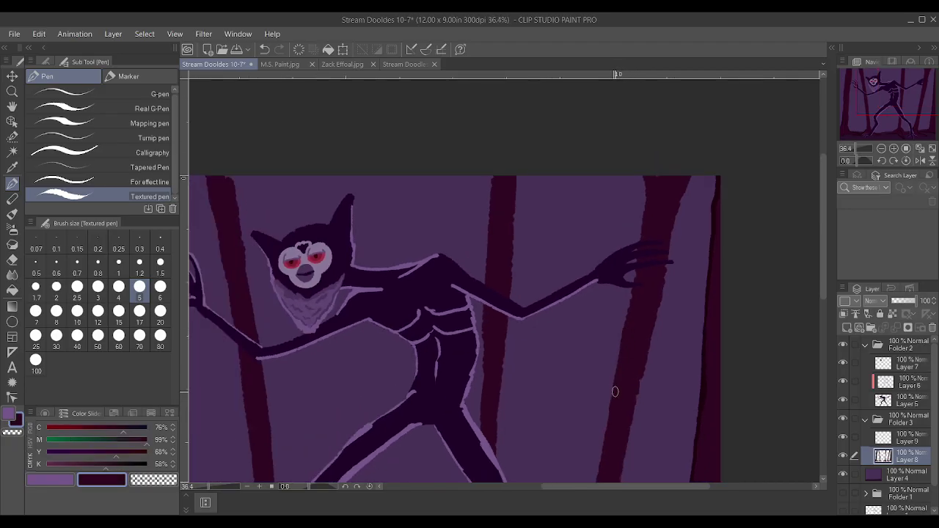
{"action": "scroll", "coordinate": [656, 318], "scroll_direction": "down", "scroll_amount": 3}
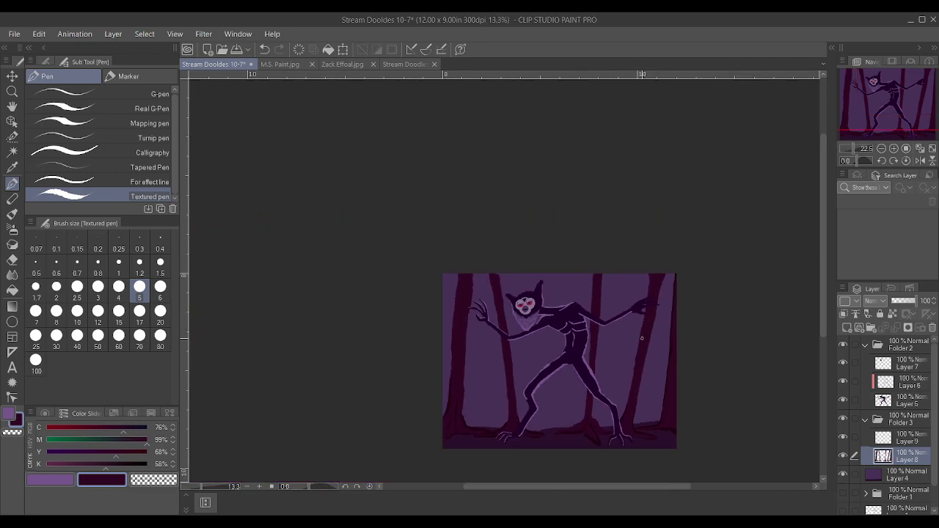
{"action": "scroll", "coordinate": [623, 379], "scroll_direction": "up", "scroll_amount": 3}
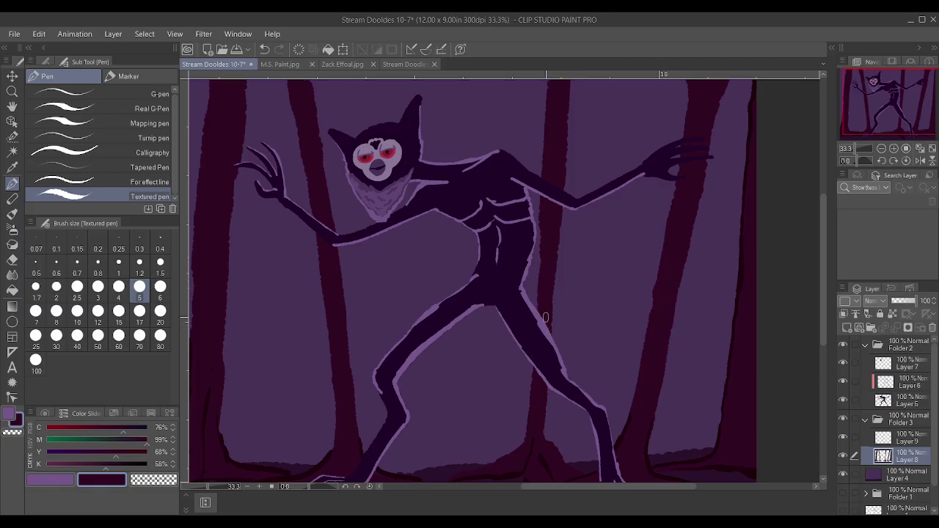
{"action": "scroll", "coordinate": [550, 303], "scroll_direction": "down", "scroll_amount": 3}
{"action": "scroll", "coordinate": [568, 271], "scroll_direction": "up", "scroll_amount": 4}
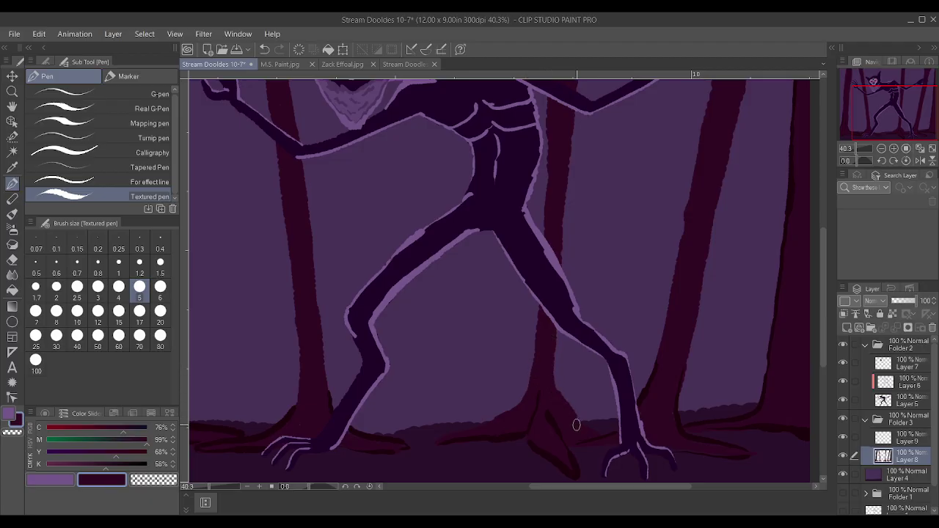
{"action": "scroll", "coordinate": [587, 418], "scroll_direction": "up", "scroll_amount": 2}
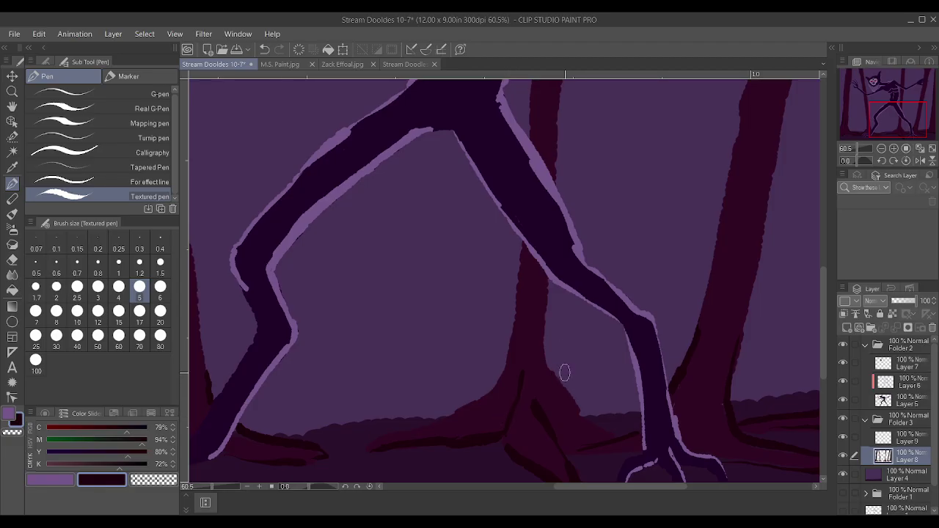
{"action": "left_click_drag", "start_coordinate": [558, 375], "coordinate": [548, 369]}
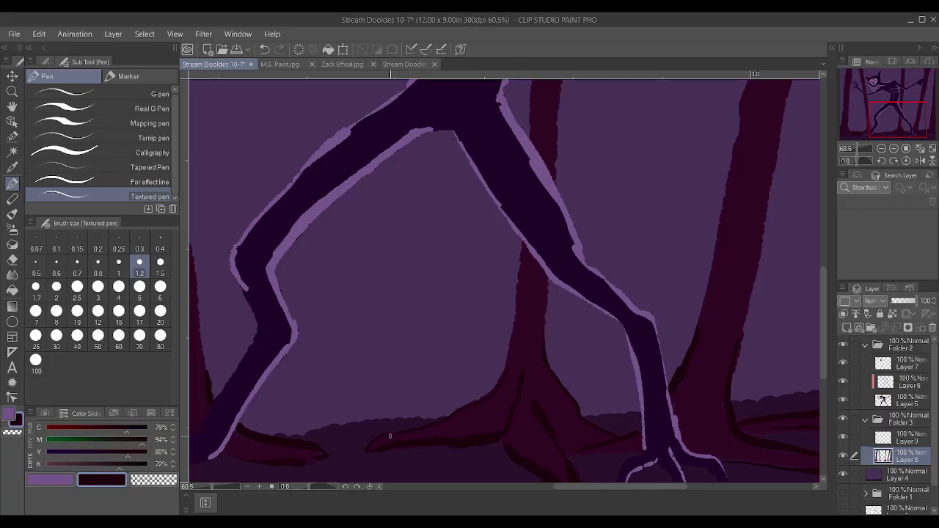
Add thin dark bark lines to the trunk between the creature's legs and the lower rightmost trunk.
{"action": "scroll", "coordinate": [392, 434], "scroll_direction": "down", "scroll_amount": 4}
{"action": "scroll", "coordinate": [474, 359], "scroll_direction": "up", "scroll_amount": 2}
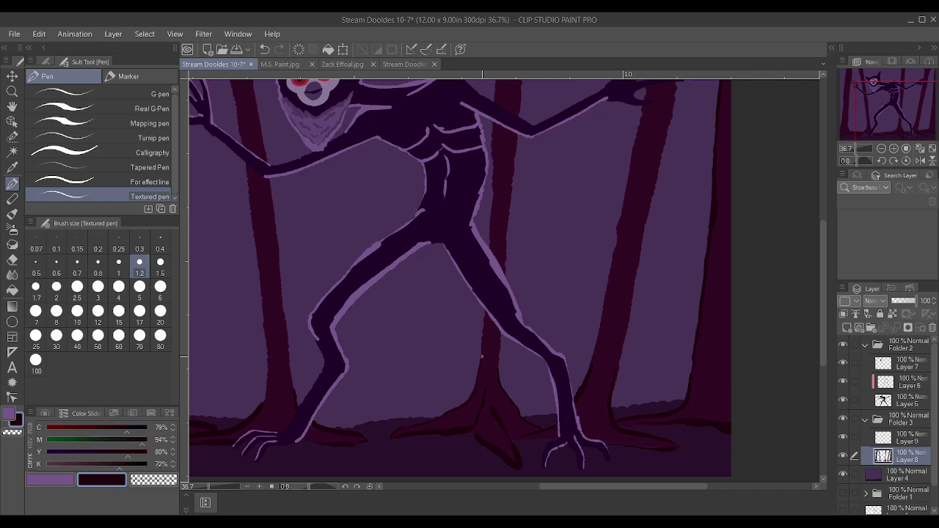
{"action": "left_click_drag", "start_coordinate": [480, 361], "coordinate": [481, 321]}
{"action": "scroll", "coordinate": [527, 327], "scroll_direction": "down", "scroll_amount": 2}
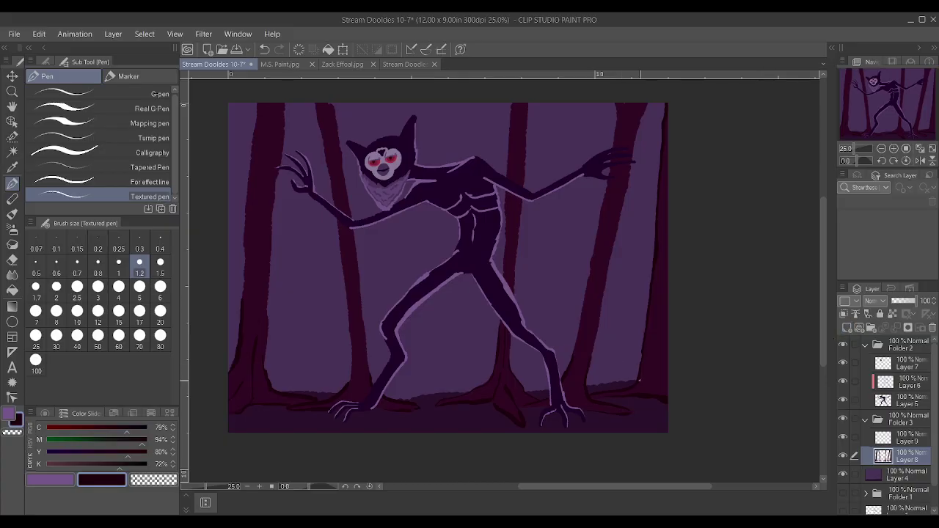
{"action": "scroll", "coordinate": [640, 380], "scroll_direction": "up", "scroll_amount": 1}
{"action": "scroll", "coordinate": [649, 385], "scroll_direction": "up", "scroll_amount": 1}
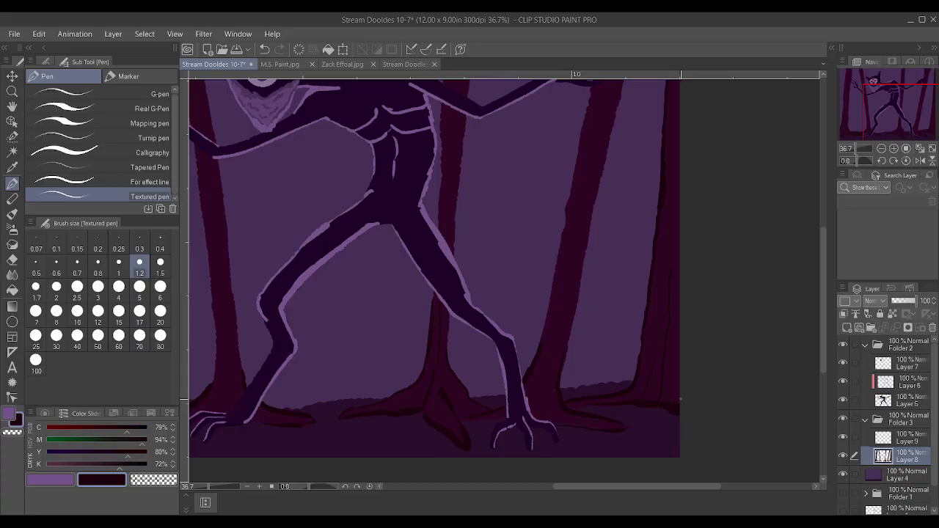
Draw dark bark lines along the upper fork of the tree second from the canvas's right border.
{"action": "scroll", "coordinate": [679, 401], "scroll_direction": "down", "scroll_amount": 5}
{"action": "scroll", "coordinate": [672, 149], "scroll_direction": "up", "scroll_amount": 5}
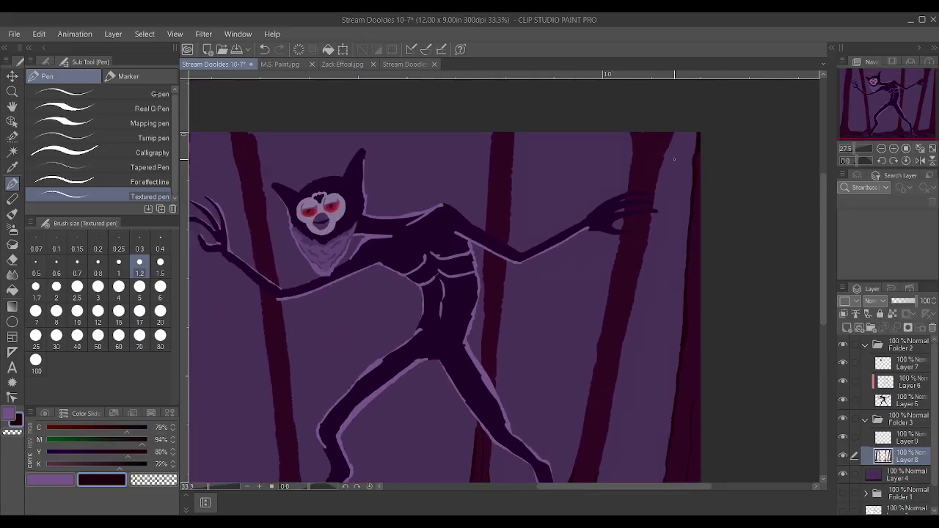
{"action": "scroll", "coordinate": [673, 148], "scroll_direction": "up", "scroll_amount": 2}
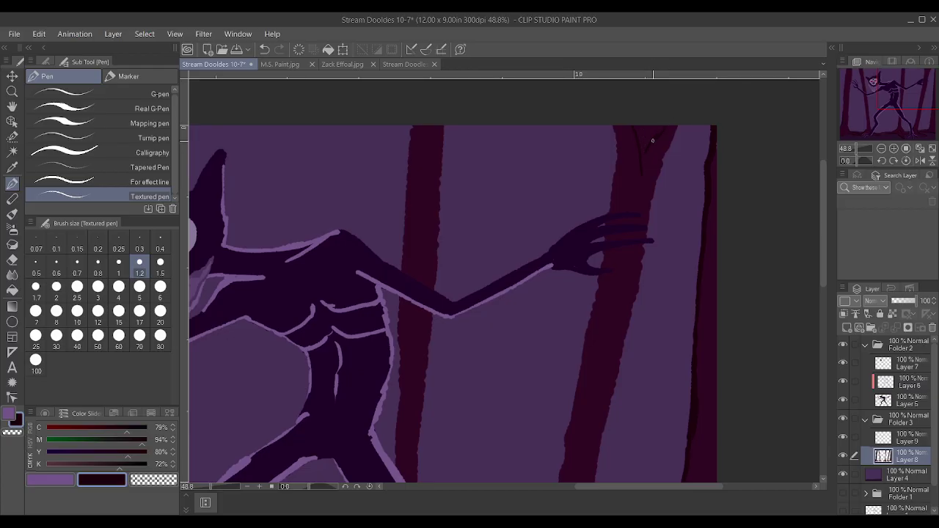
{"action": "scroll", "coordinate": [671, 127], "scroll_direction": "down", "scroll_amount": 4}
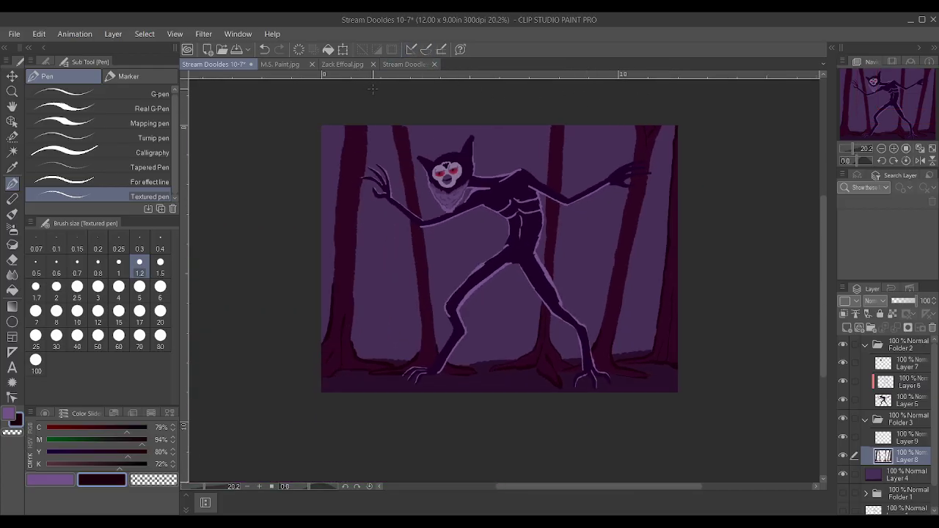
Draw thin dark bark lines down the length of the leftmost trunk.
{"action": "scroll", "coordinate": [319, 140], "scroll_direction": "up", "scroll_amount": 2}
{"action": "scroll", "coordinate": [320, 141], "scroll_direction": "up", "scroll_amount": 1}
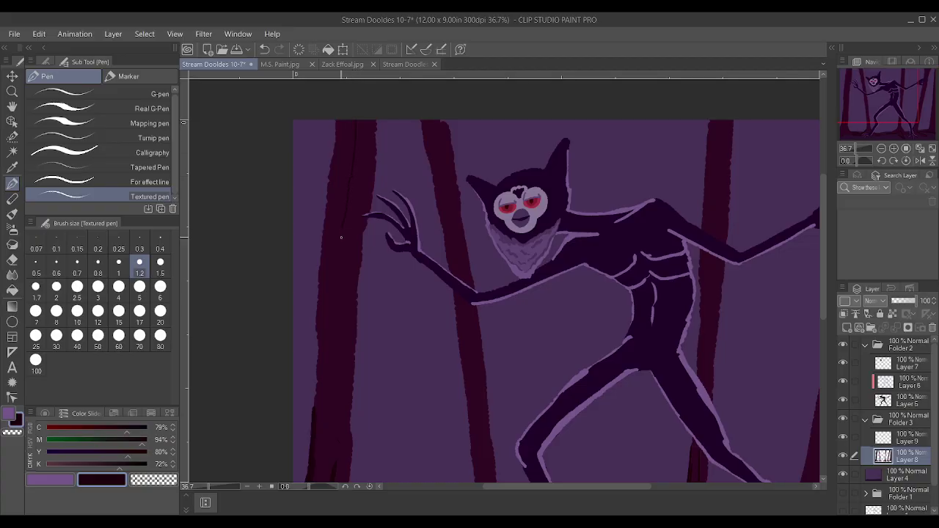
{"action": "scroll", "coordinate": [343, 200], "scroll_direction": "down", "scroll_amount": 1}
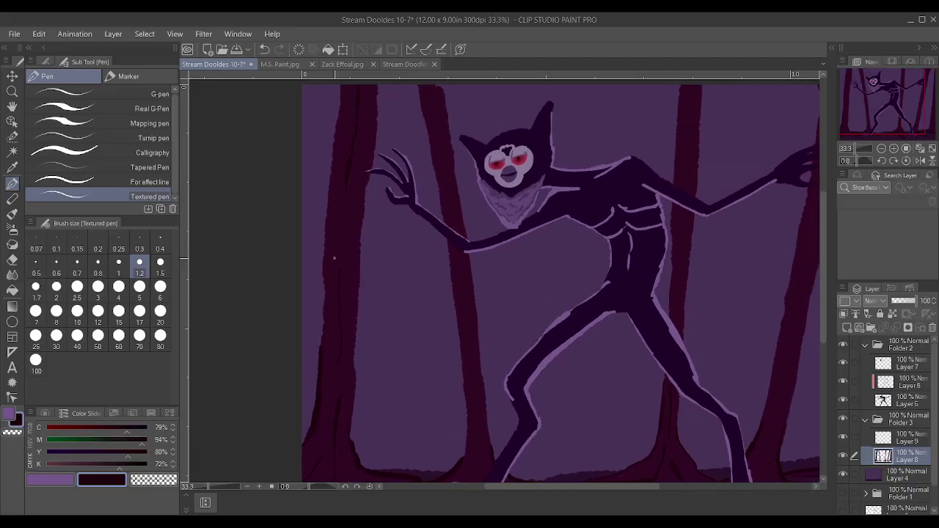
{"action": "scroll", "coordinate": [443, 224], "scroll_direction": "down", "scroll_amount": 3}
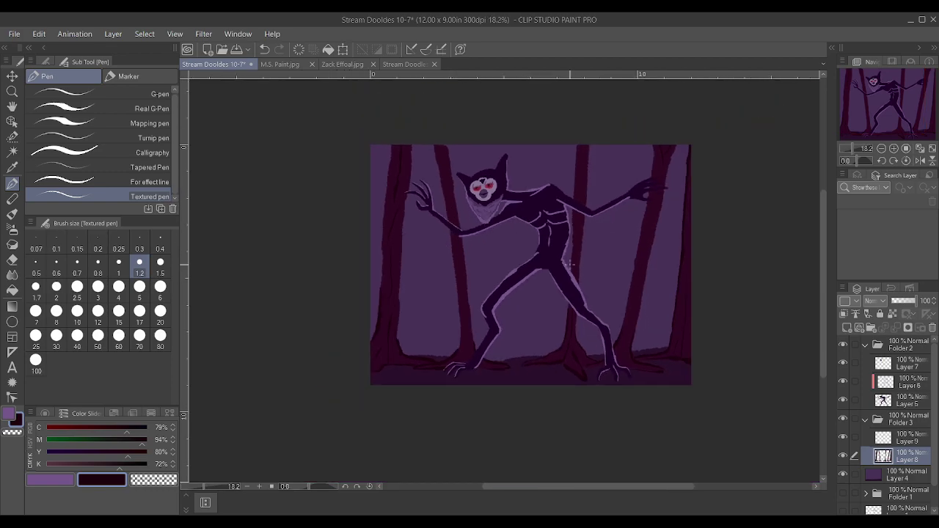
Add dark bark lines to the tree second from the canvas's right border, below the creature's hand.
{"action": "scroll", "coordinate": [668, 247], "scroll_direction": "up", "scroll_amount": 3}
{"action": "scroll", "coordinate": [667, 248], "scroll_direction": "down", "scroll_amount": 2}
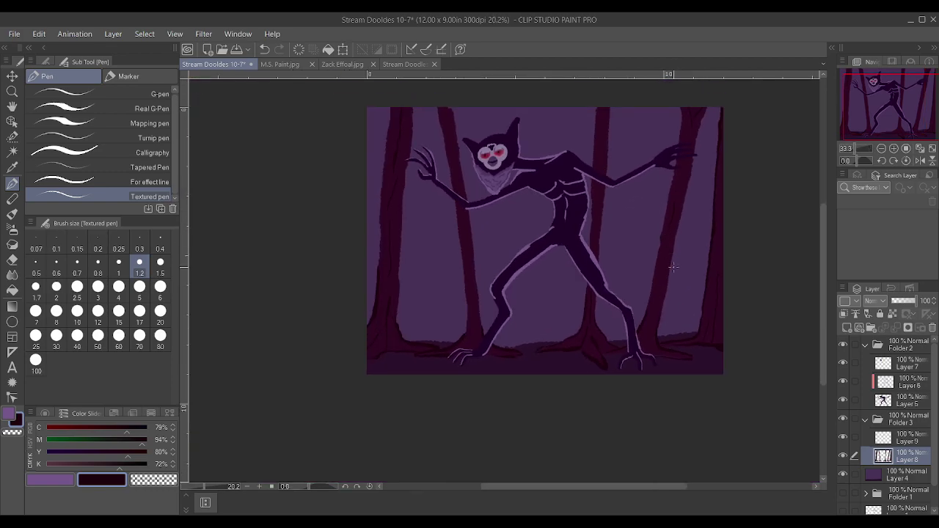
{"action": "scroll", "coordinate": [625, 296], "scroll_direction": "up", "scroll_amount": 3}
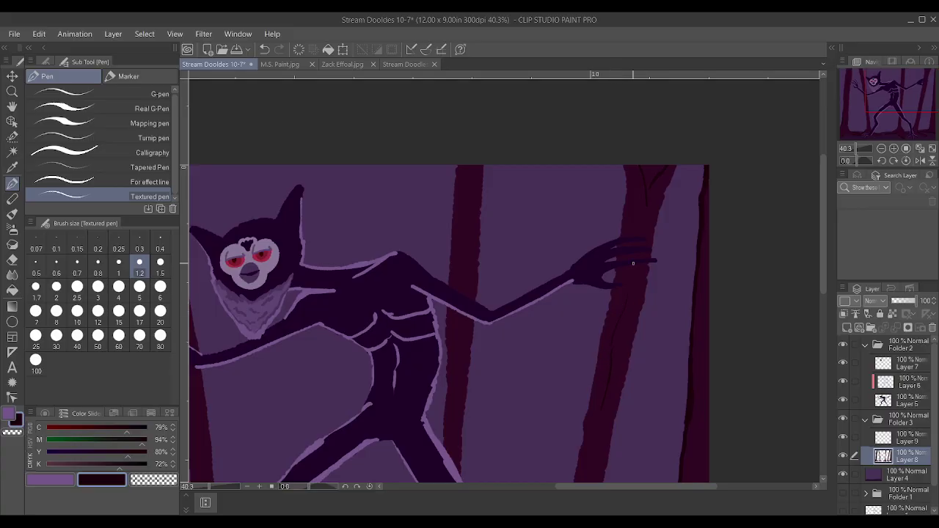
{"action": "scroll", "coordinate": [632, 263], "scroll_direction": "down", "scroll_amount": 3}
{"action": "scroll", "coordinate": [616, 333], "scroll_direction": "up", "scroll_amount": 2}
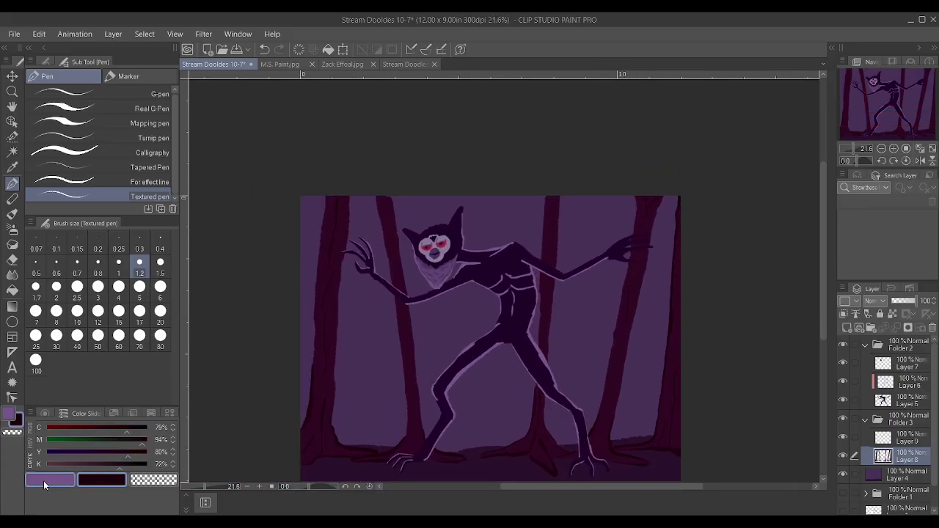
Outline the fingers of the creature's hand near the canvas's right border in light purple on Layer 6.
{"action": "left_click", "coordinate": [44, 481]}
{"action": "left_click", "coordinate": [900, 389]}
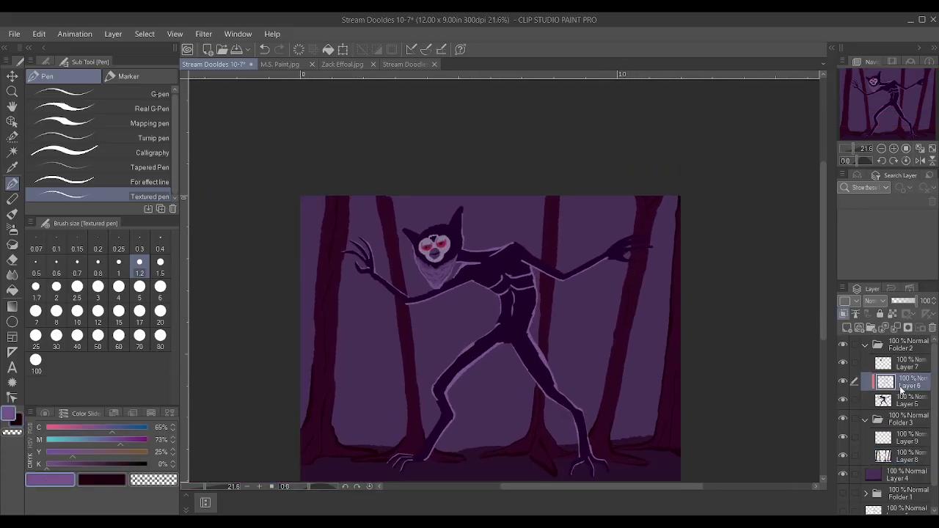
{"action": "scroll", "coordinate": [620, 251], "scroll_direction": "up", "scroll_amount": 5}
{"action": "mouse_move", "coordinate": [554, 267]}
{"action": "left_mouse_down"}
{"action": "mouse_move", "coordinate": [614, 272]}
{"action": "mouse_move", "coordinate": [609, 237]}
{"action": "left_mouse_up"}
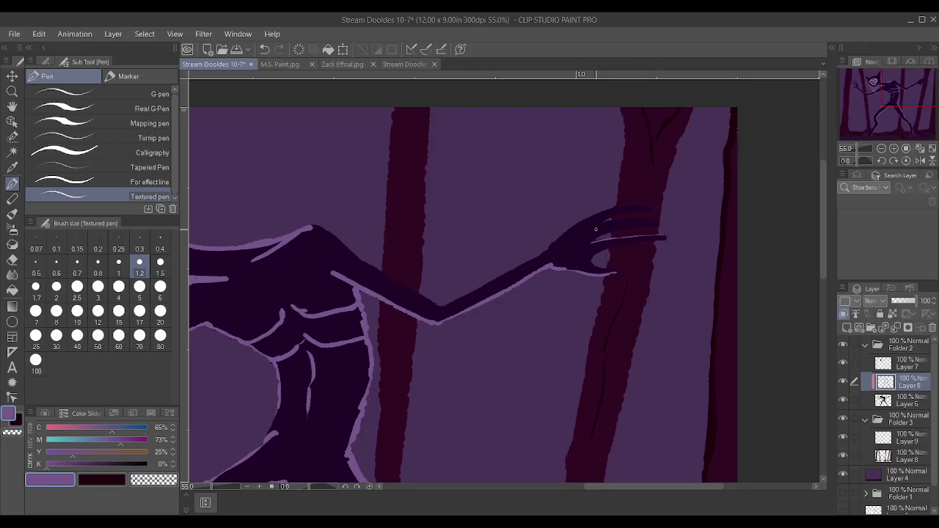
{"action": "left_click_drag", "start_coordinate": [620, 219], "coordinate": [658, 218]}
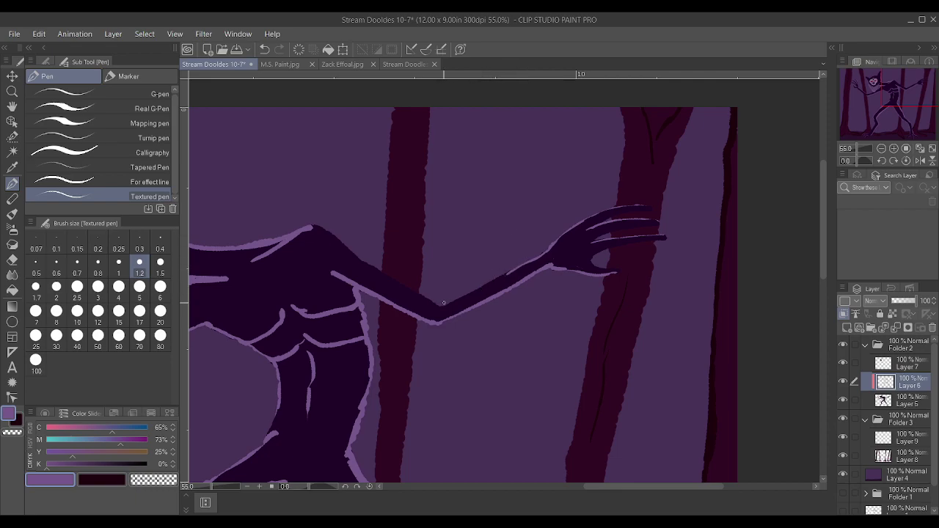
Outline the upper edge of the same arm along the forearm and shoulder in light purple.
{"action": "left_click_drag", "start_coordinate": [440, 307], "coordinate": [550, 266]}
{"action": "scroll", "coordinate": [354, 251], "scroll_direction": "up", "scroll_amount": 1}
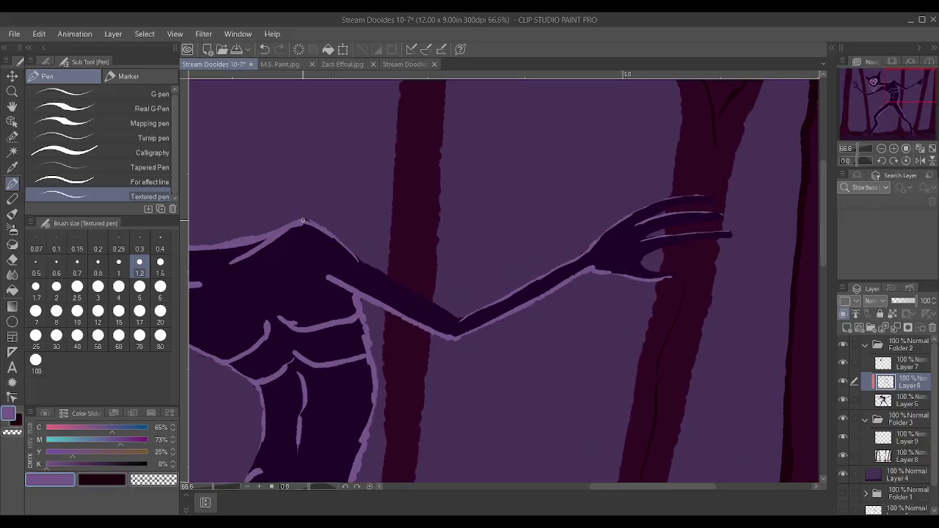
{"action": "left_click_drag", "start_coordinate": [332, 236], "coordinate": [358, 260]}
Add light purple rib lines across the creature's upper chest below the shoulders.
{"action": "scroll", "coordinate": [308, 275], "scroll_direction": "down", "scroll_amount": 4}
{"action": "scroll", "coordinate": [260, 307], "scroll_direction": "up", "scroll_amount": 3}
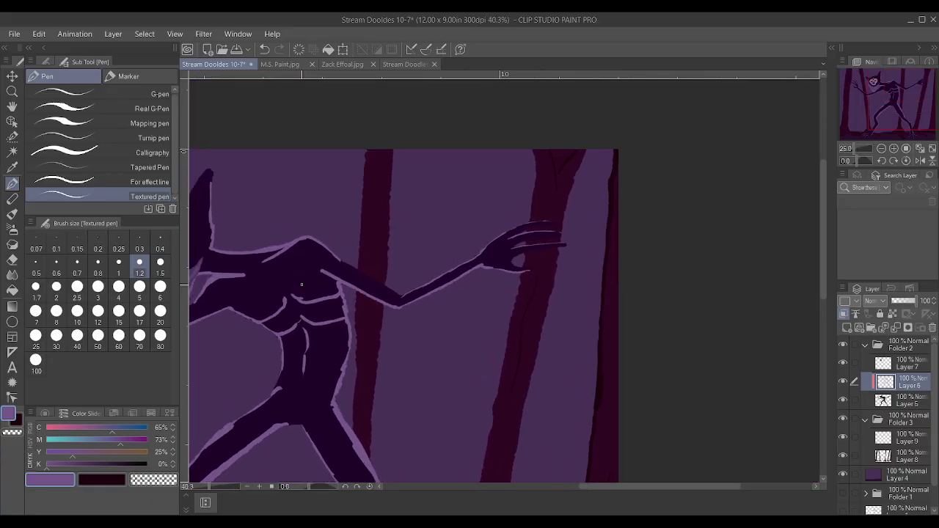
{"action": "mouse_move", "coordinate": [201, 321]}
{"action": "left_mouse_down"}
{"action": "mouse_move", "coordinate": [254, 293]}
{"action": "mouse_move", "coordinate": [355, 275]}
{"action": "left_mouse_up"}
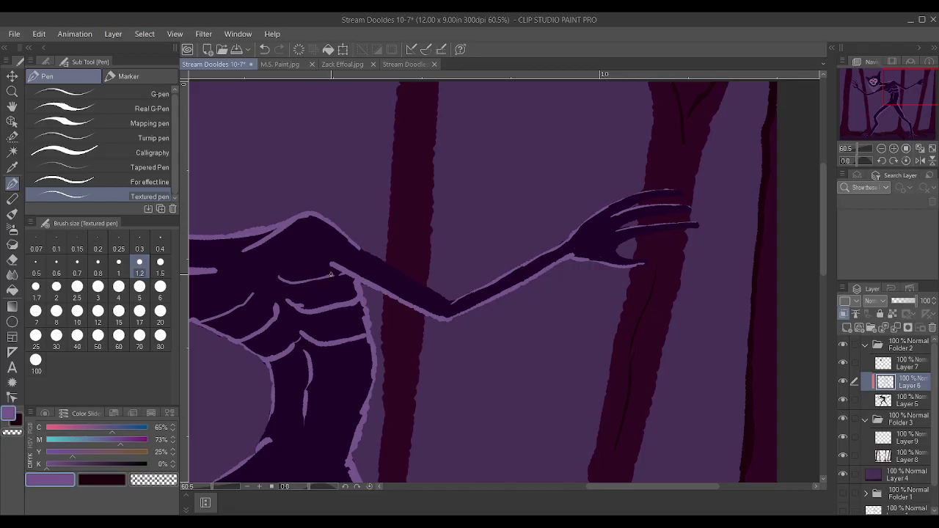
Close the light purple outline between the creature's thighs at the crotch.
{"action": "scroll", "coordinate": [328, 276], "scroll_direction": "down", "scroll_amount": 5}
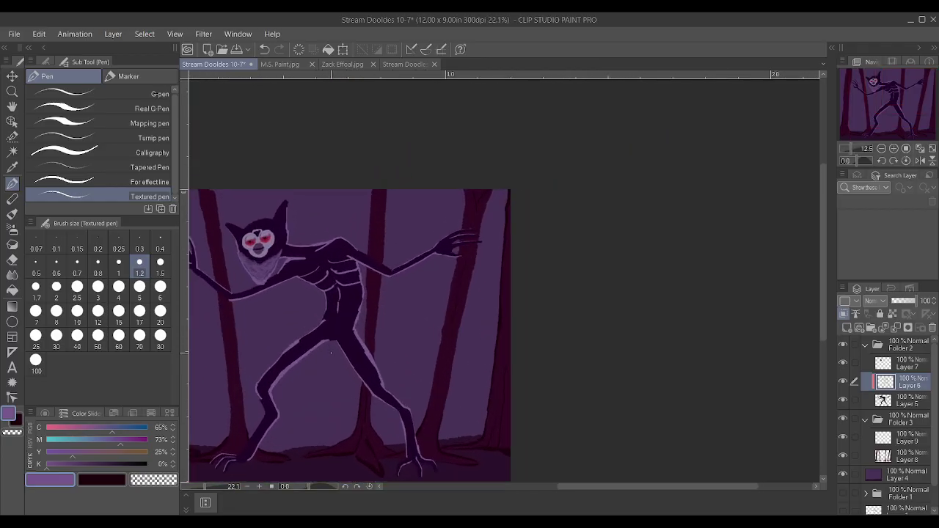
{"action": "scroll", "coordinate": [327, 352], "scroll_direction": "up", "scroll_amount": 5}
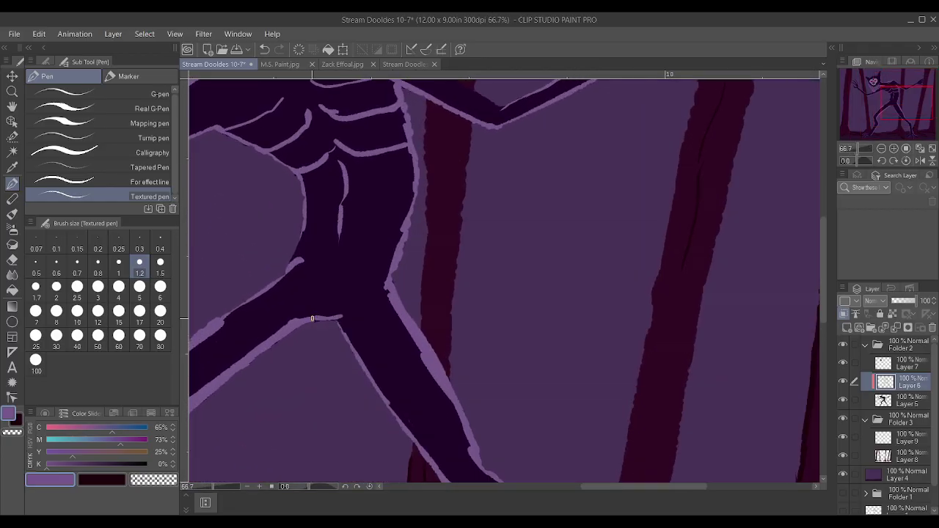
{"action": "scroll", "coordinate": [408, 199], "scroll_direction": "down", "scroll_amount": 2}
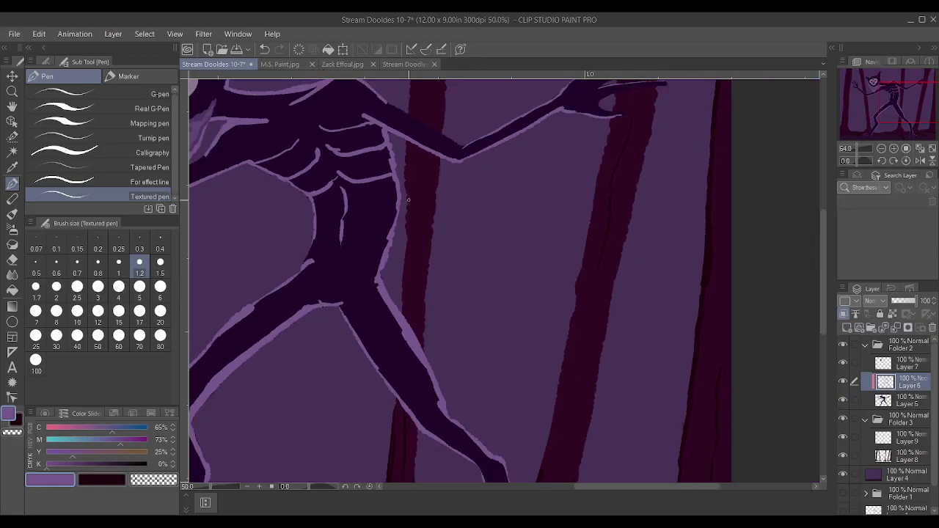
{"action": "scroll", "coordinate": [405, 199], "scroll_direction": "down", "scroll_amount": 2}
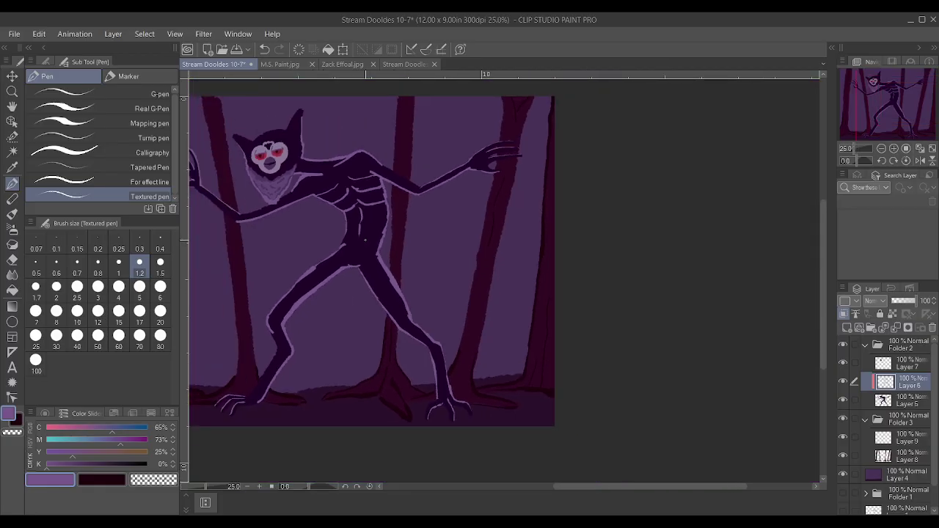
{"action": "scroll", "coordinate": [413, 281], "scroll_direction": "down", "scroll_amount": 1}
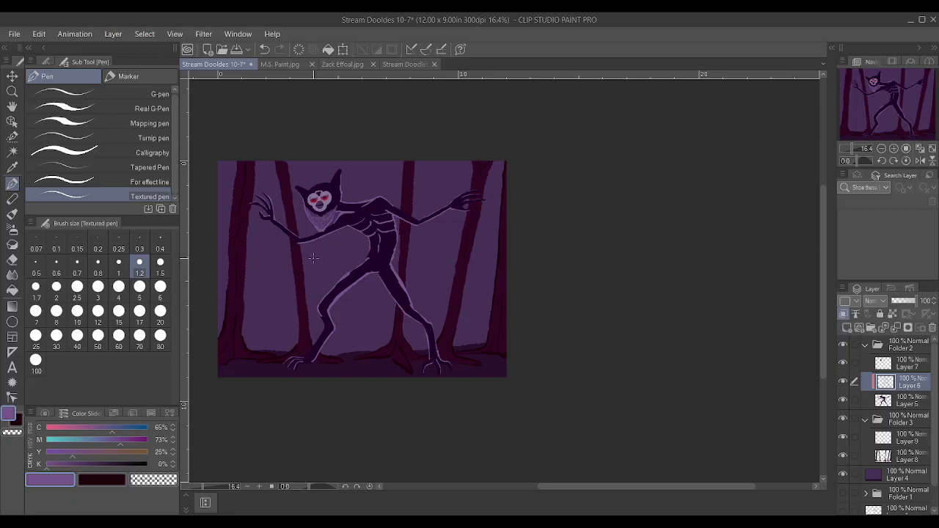
{"action": "scroll", "coordinate": [325, 150], "scroll_direction": "up", "scroll_amount": 3}
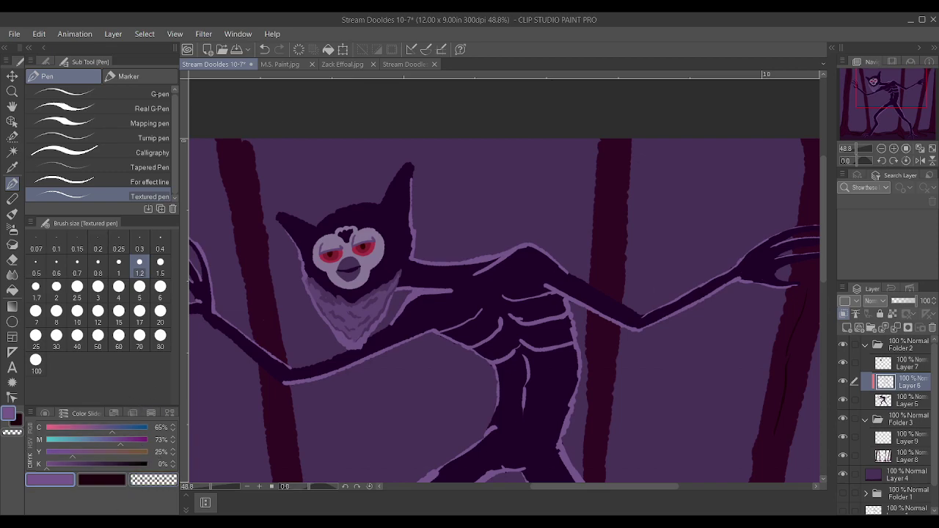
Sample the purple around the creature's neck fur and darken it to 50% black, checking Layers 6 and 7.
{"action": "scroll", "coordinate": [367, 314], "scroll_direction": "up", "scroll_amount": 3}
{"action": "left_click", "coordinate": [387, 305], "text": "alt"}
{"action": "left_click", "coordinate": [377, 277], "text": "alt"}
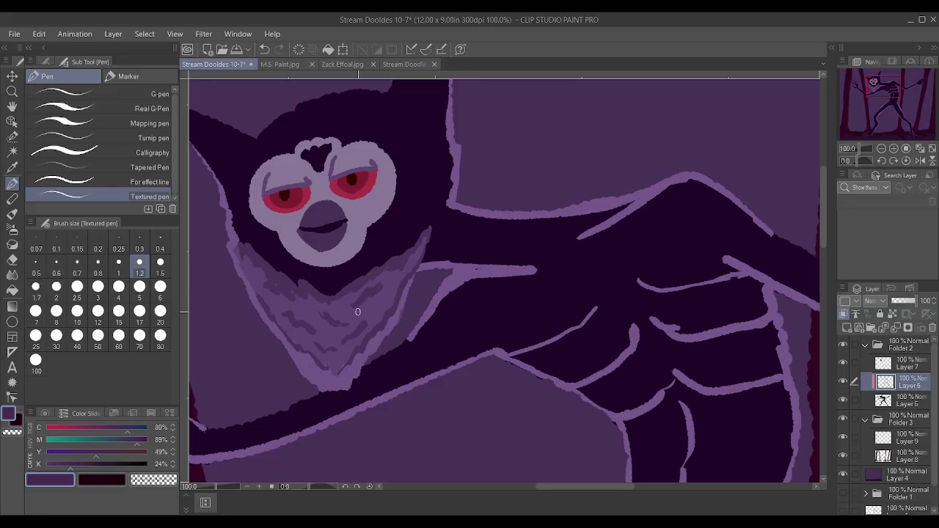
{"action": "left_click", "coordinate": [84, 464]}
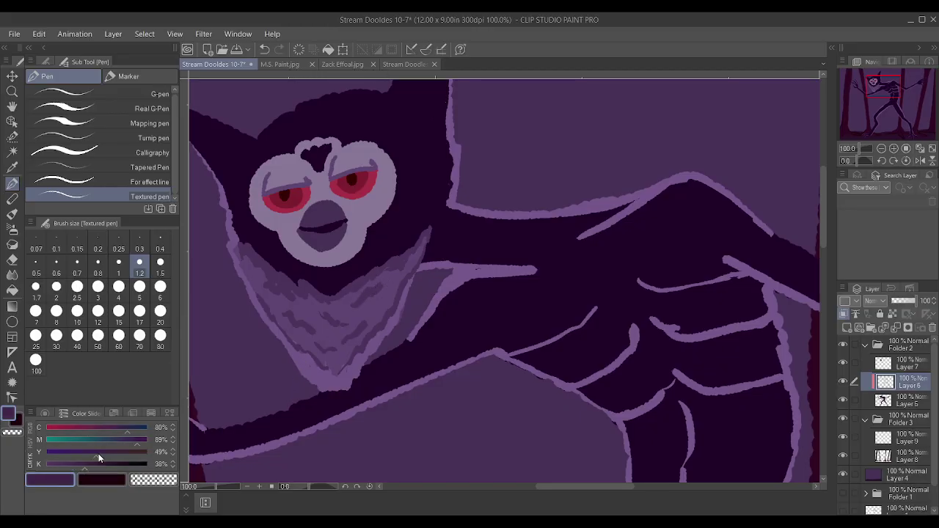
{"action": "left_click", "coordinate": [844, 383]}
{"action": "left_click", "coordinate": [844, 382]}
{"action": "left_click", "coordinate": [842, 364]}
{"action": "left_click", "coordinate": [842, 364]}
{"action": "left_click_drag", "start_coordinate": [85, 469], "coordinate": [95, 465]}
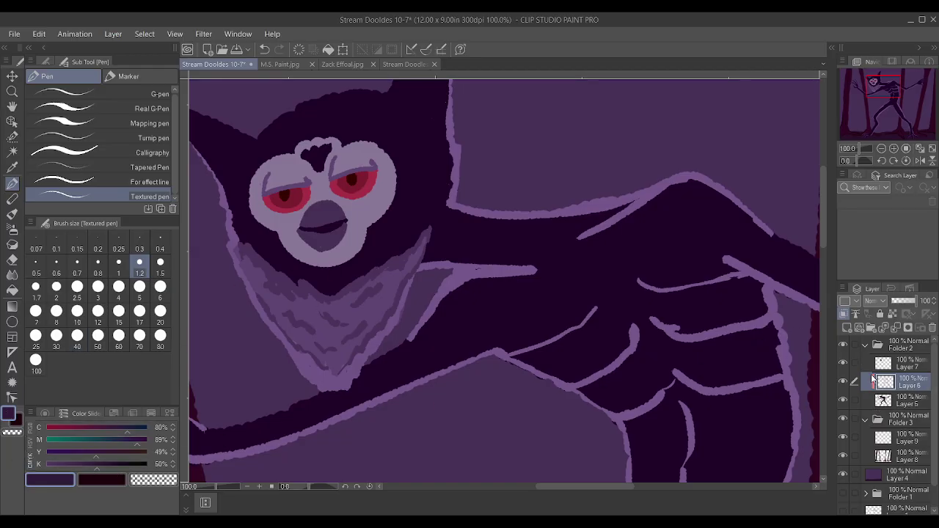
Toggle the visibility of Layers 6 and 7 to locate the neck fur, and make Layer 7 active.
{"action": "left_click", "coordinate": [842, 381]}
{"action": "left_click", "coordinate": [842, 382]}
{"action": "left_click", "coordinate": [842, 363]}
{"action": "left_click", "coordinate": [842, 363]}
{"action": "left_click", "coordinate": [842, 363]}
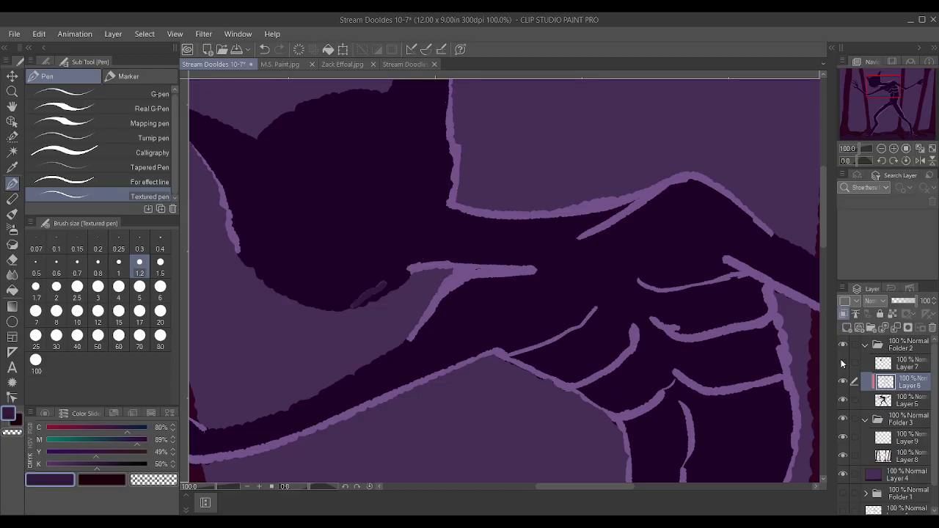
{"action": "left_click", "coordinate": [842, 363]}
{"action": "left_click", "coordinate": [841, 363]}
{"action": "left_click", "coordinate": [902, 366]}
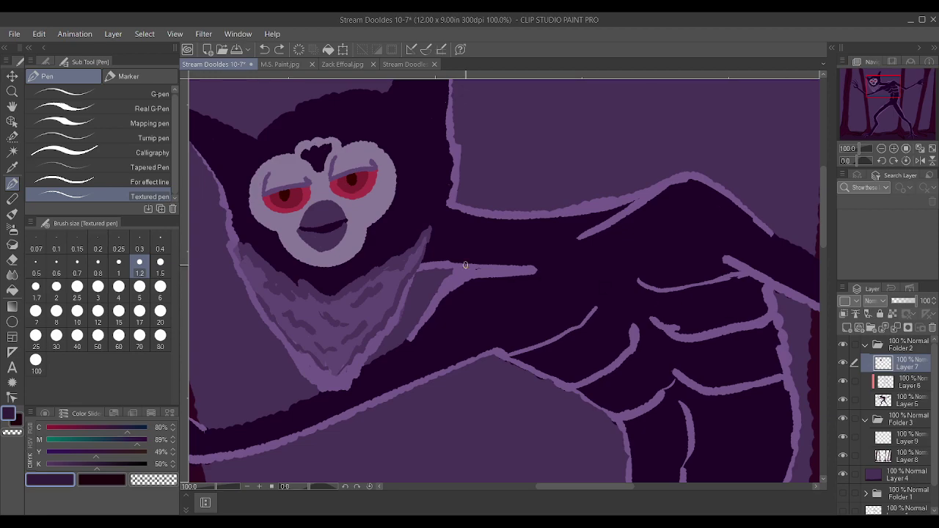
Redraw the fur strokes and upper edge shading of the neck ruff in dark purple at 43% black.
{"action": "left_click_drag", "start_coordinate": [344, 341], "coordinate": [371, 314]}
{"action": "key", "text": "ctrl+z"}
{"action": "left_click_drag", "start_coordinate": [344, 339], "coordinate": [371, 318]}
{"action": "mouse_move", "coordinate": [355, 357]}
{"action": "left_mouse_down"}
{"action": "mouse_move", "coordinate": [396, 307]}
{"action": "mouse_move", "coordinate": [377, 265]}
{"action": "mouse_move", "coordinate": [355, 308]}
{"action": "mouse_move", "coordinate": [384, 274]}
{"action": "mouse_move", "coordinate": [344, 294]}
{"action": "mouse_move", "coordinate": [367, 279]}
{"action": "left_mouse_up"}
{"action": "left_click_drag", "start_coordinate": [364, 287], "coordinate": [411, 252]}
{"action": "mouse_move", "coordinate": [244, 255]}
{"action": "left_mouse_down"}
{"action": "mouse_move", "coordinate": [274, 289]}
{"action": "mouse_move", "coordinate": [332, 302]}
{"action": "mouse_move", "coordinate": [317, 295]}
{"action": "mouse_move", "coordinate": [346, 314]}
{"action": "left_mouse_up"}
{"action": "left_click_drag", "start_coordinate": [289, 317], "coordinate": [319, 347]}
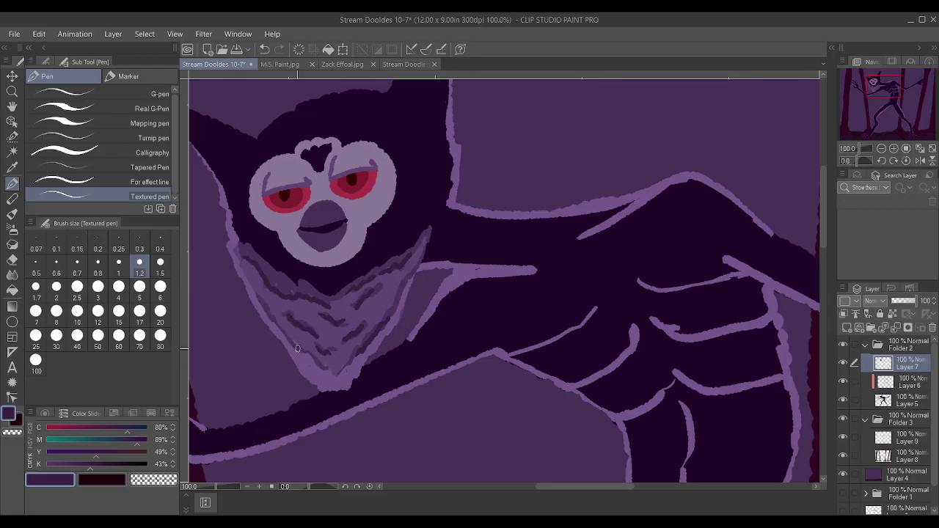
Line the inner side edges and lower tip of the neck ruff with the same dark purple.
{"action": "left_click_drag", "start_coordinate": [275, 323], "coordinate": [335, 374]}
{"action": "left_click_drag", "start_coordinate": [337, 372], "coordinate": [346, 362]}
{"action": "left_click_drag", "start_coordinate": [386, 320], "coordinate": [392, 310]}
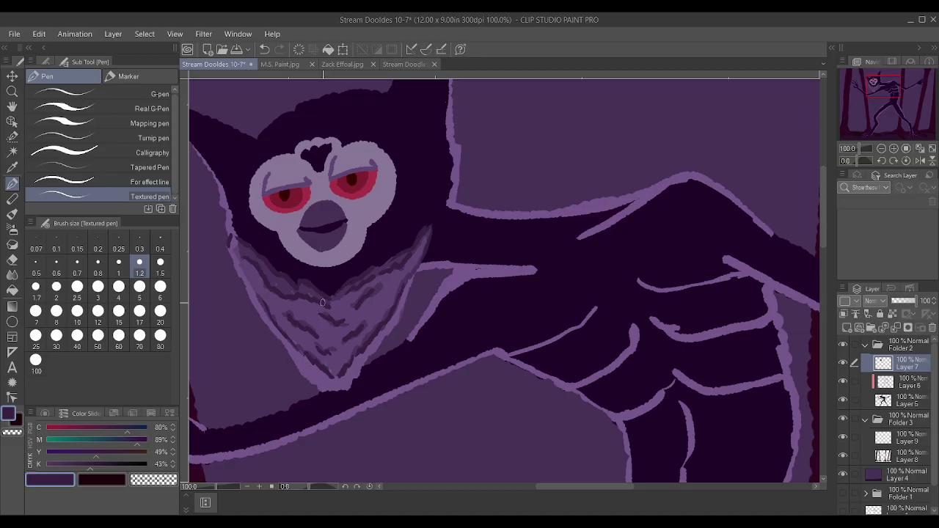
{"action": "scroll", "coordinate": [405, 273], "scroll_direction": "down", "scroll_amount": 2}
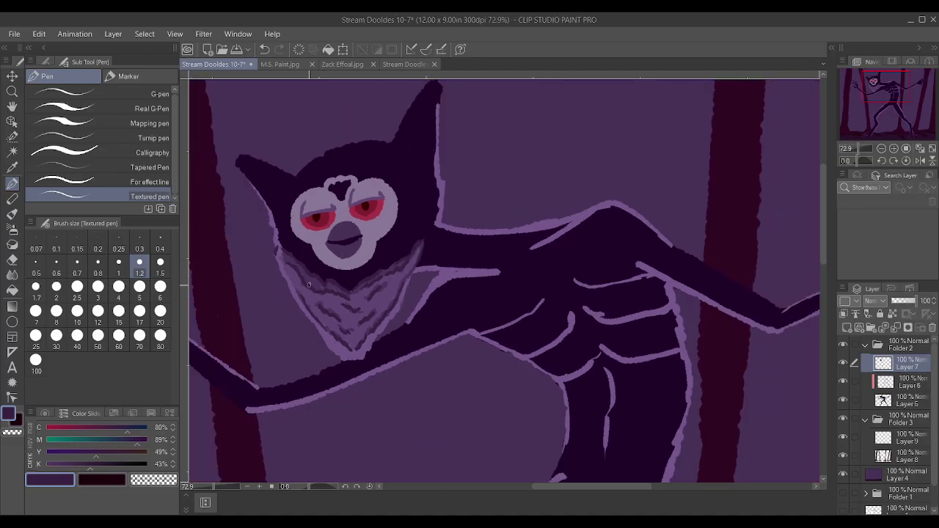
Sample the light outline purple, touch up the neck ruff's outer edges, and pick up the ruff's mid purple.
{"action": "scroll", "coordinate": [306, 288], "scroll_direction": "up", "scroll_amount": 4}
{"action": "left_click", "coordinate": [285, 220], "text": "alt"}
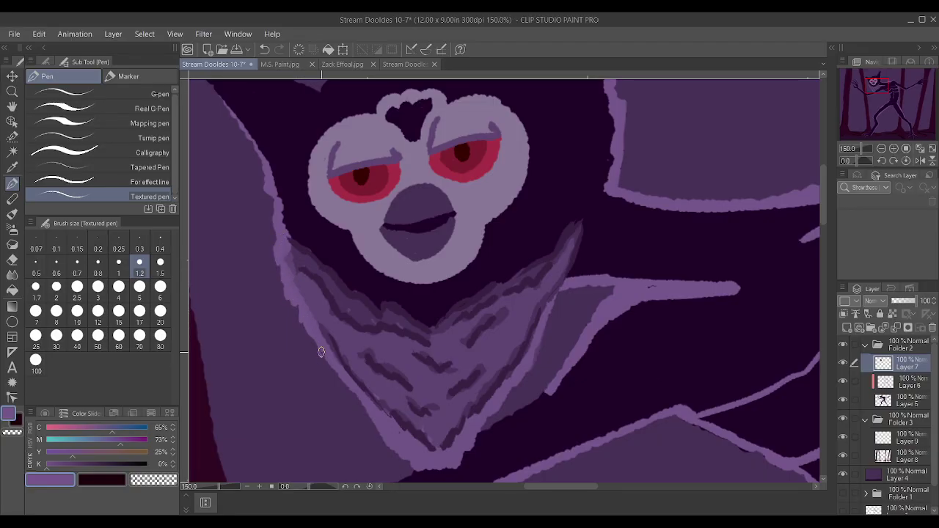
{"action": "scroll", "coordinate": [324, 334], "scroll_direction": "down", "scroll_amount": 2}
{"action": "scroll", "coordinate": [325, 334], "scroll_direction": "down", "scroll_amount": 3}
{"action": "scroll", "coordinate": [419, 374], "scroll_direction": "up", "scroll_amount": 2}
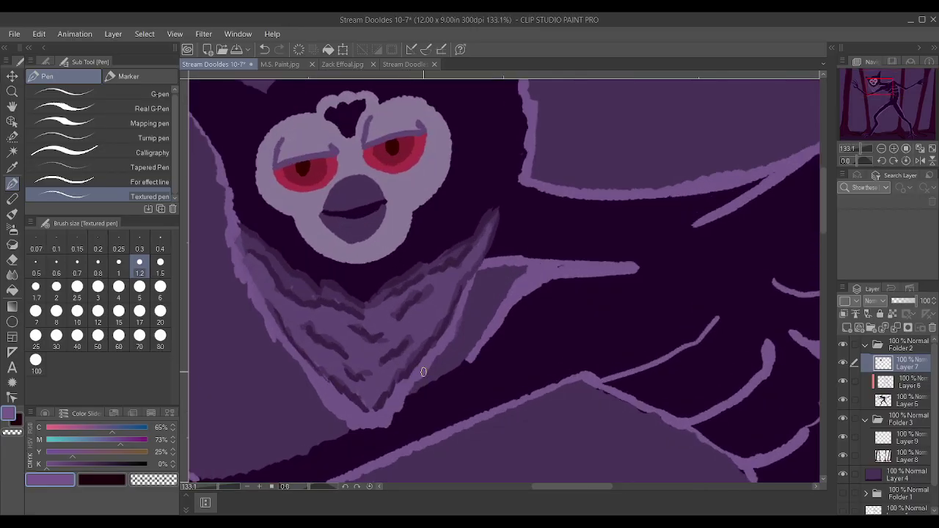
{"action": "scroll", "coordinate": [432, 381], "scroll_direction": "down", "scroll_amount": 1}
{"action": "scroll", "coordinate": [410, 352], "scroll_direction": "up", "scroll_amount": 1}
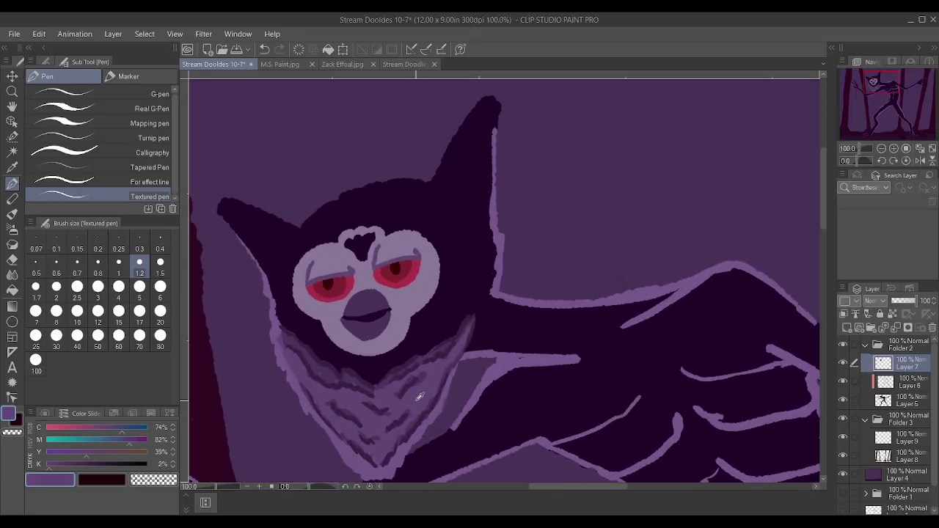
Block in a pointed hair tuft on top of the head between the ears with the ruff's mid purple.
{"action": "scroll", "coordinate": [379, 327], "scroll_direction": "down", "scroll_amount": 1}
{"action": "scroll", "coordinate": [364, 283], "scroll_direction": "up", "scroll_amount": 1}
{"action": "mouse_move", "coordinate": [334, 258]}
{"action": "left_mouse_down"}
{"action": "mouse_move", "coordinate": [334, 227]}
{"action": "mouse_move", "coordinate": [337, 244]}
{"action": "mouse_move", "coordinate": [361, 187]}
{"action": "mouse_move", "coordinate": [376, 190]}
{"action": "mouse_move", "coordinate": [389, 230]}
{"action": "mouse_move", "coordinate": [419, 245]}
{"action": "mouse_move", "coordinate": [345, 270]}
{"action": "left_mouse_up"}
{"action": "mouse_move", "coordinate": [343, 224]}
{"action": "left_mouse_down"}
{"action": "mouse_move", "coordinate": [349, 261]}
{"action": "mouse_move", "coordinate": [356, 223]}
{"action": "mouse_move", "coordinate": [379, 249]}
{"action": "mouse_move", "coordinate": [388, 239]}
{"action": "left_mouse_up"}
{"action": "key", "text": "bracketleft"}
{"action": "key", "text": "bracketleft"}
{"action": "key", "text": "bracketleft"}
{"action": "key", "text": "bracketleft"}
{"action": "key", "text": "bracketleft"}
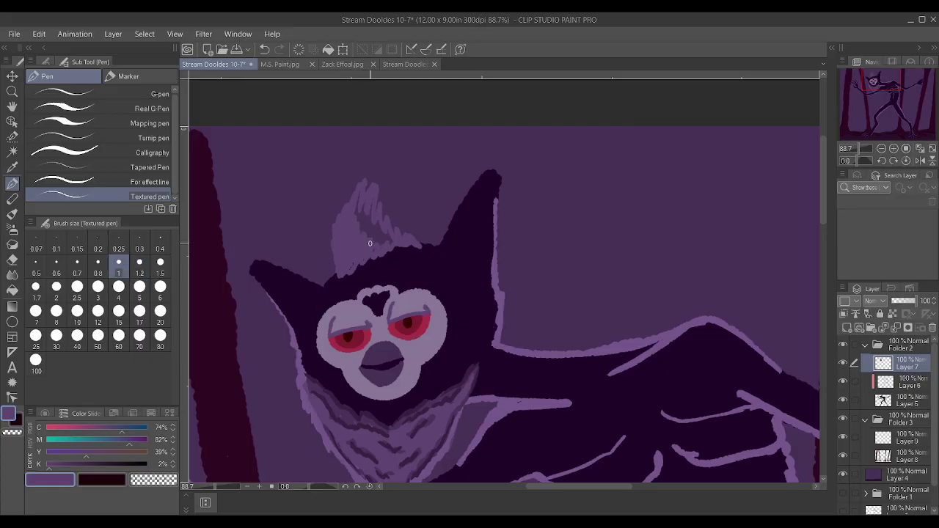
Fill the gaps in the hair tuft at brush size 1.7 and outline its outer edges with the sampled light purple.
{"action": "key", "text": "bracketright"}
{"action": "key", "text": "bracketright"}
{"action": "key", "text": "bracketright"}
{"action": "key", "text": "bracketright"}
{"action": "key", "text": "bracketright"}
{"action": "key", "text": "bracketright"}
{"action": "key", "text": "bracketright"}
{"action": "key", "text": "bracketright"}
{"action": "mouse_move", "coordinate": [379, 236]}
{"action": "left_mouse_down"}
{"action": "mouse_move", "coordinate": [358, 229]}
{"action": "mouse_move", "coordinate": [377, 227]}
{"action": "mouse_move", "coordinate": [363, 219]}
{"action": "mouse_move", "coordinate": [367, 189]}
{"action": "left_mouse_up"}
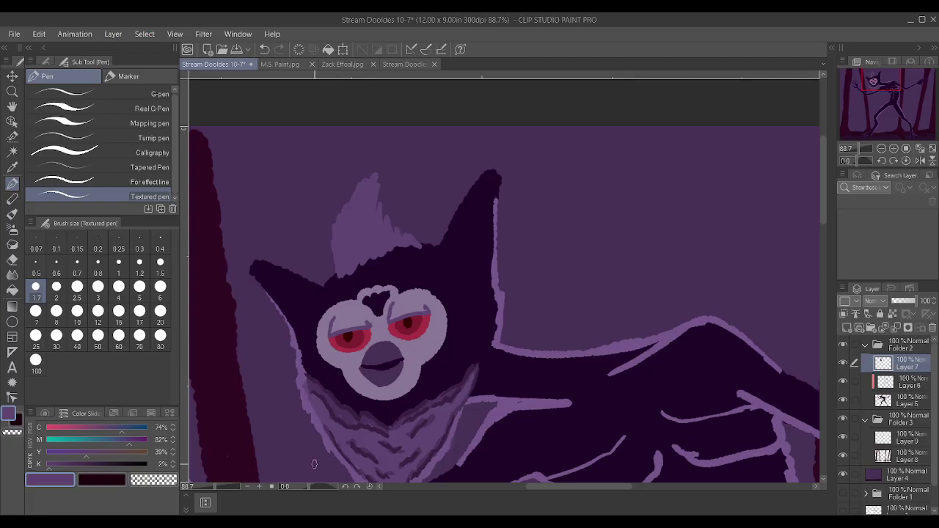
{"action": "left_click", "coordinate": [308, 397], "text": "alt"}
{"action": "mouse_move", "coordinate": [336, 278]}
{"action": "left_mouse_down"}
{"action": "mouse_move", "coordinate": [333, 232]}
{"action": "mouse_move", "coordinate": [358, 178]}
{"action": "mouse_move", "coordinate": [376, 167]}
{"action": "mouse_move", "coordinate": [387, 224]}
{"action": "mouse_move", "coordinate": [422, 245]}
{"action": "left_mouse_up"}
{"action": "left_click", "coordinate": [371, 416], "text": "alt"}
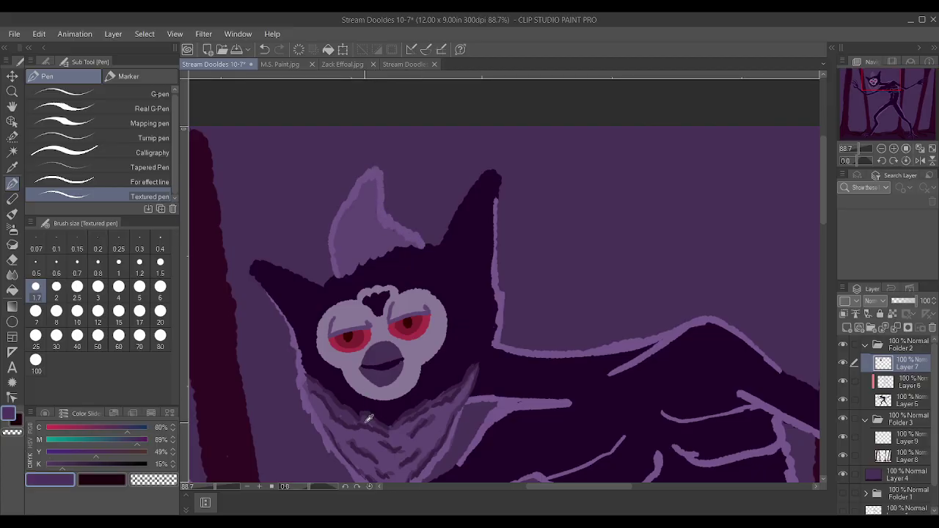
{"action": "left_click", "coordinate": [368, 419], "text": "alt"}
{"action": "left_click_drag", "start_coordinate": [340, 274], "coordinate": [350, 272]}
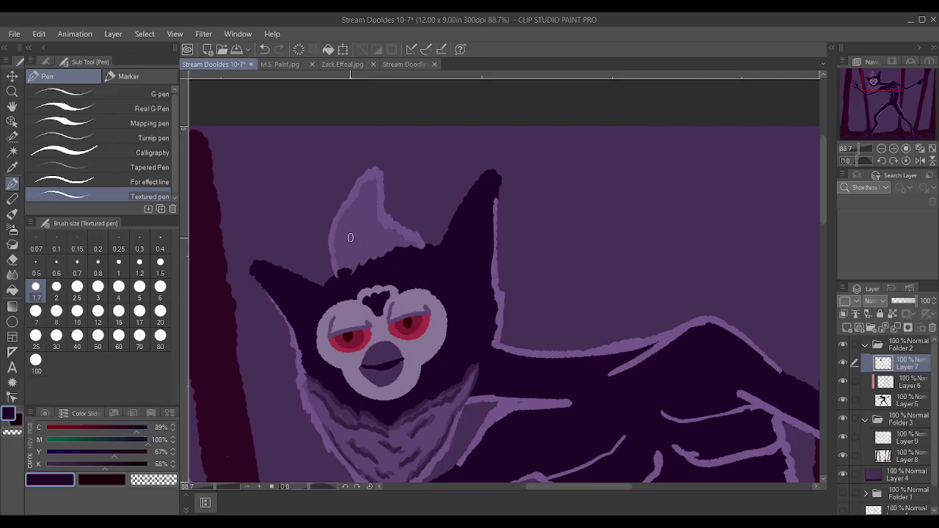
{"action": "key", "text": "ctrl+z"}
Sample the neck ruff's darker purple and paint fur shading along the hair tuft's base and strands up its middle.
{"action": "key", "text": "alt"}
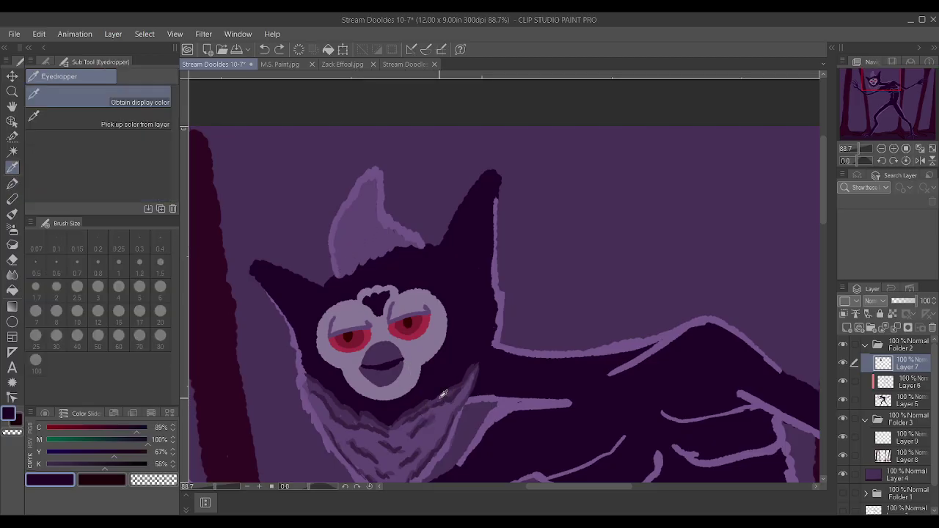
{"action": "left_click", "coordinate": [441, 396], "text": "alt"}
{"action": "mouse_move", "coordinate": [339, 270]}
{"action": "left_mouse_down"}
{"action": "mouse_move", "coordinate": [387, 252]}
{"action": "mouse_move", "coordinate": [425, 252]}
{"action": "left_mouse_up"}
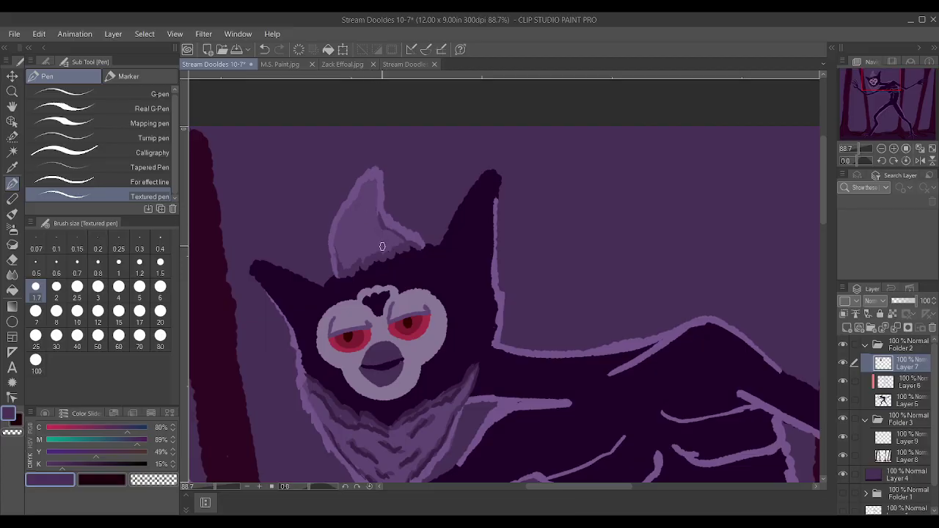
{"action": "left_click_drag", "start_coordinate": [377, 242], "coordinate": [368, 210]}
{"action": "mouse_move", "coordinate": [340, 254]}
{"action": "left_mouse_down"}
{"action": "mouse_move", "coordinate": [357, 208]}
{"action": "mouse_move", "coordinate": [363, 234]}
{"action": "mouse_move", "coordinate": [373, 208]}
{"action": "mouse_move", "coordinate": [366, 184]}
{"action": "left_mouse_up"}
Sample the darkest purple from the neck ruff's tip and deepen the shading along the hair tuft's base.
{"action": "scroll", "coordinate": [460, 373], "scroll_direction": "up", "scroll_amount": 4}
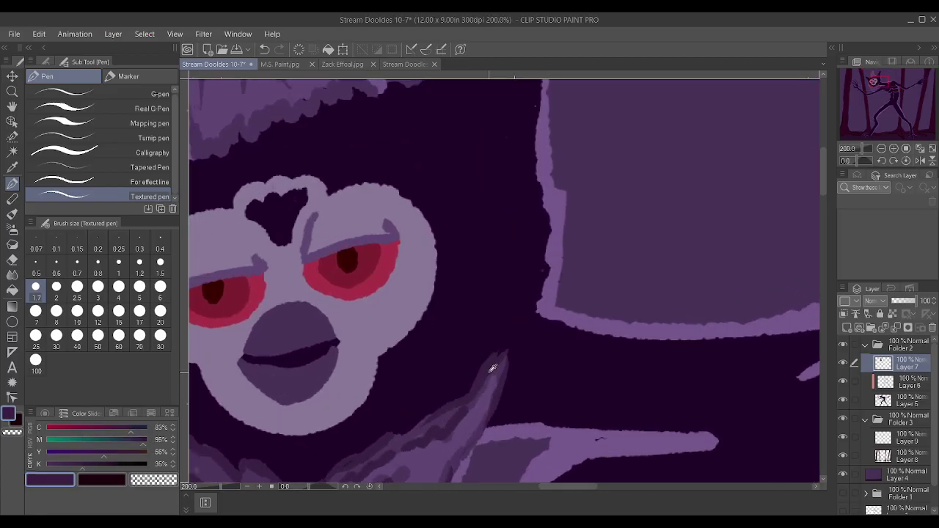
{"action": "scroll", "coordinate": [492, 367], "scroll_direction": "down", "scroll_amount": 4}
{"action": "scroll", "coordinate": [455, 274], "scroll_direction": "up", "scroll_amount": 1}
{"action": "scroll", "coordinate": [455, 273], "scroll_direction": "up", "scroll_amount": 1}
{"action": "mouse_move", "coordinate": [342, 264]}
{"action": "left_mouse_down"}
{"action": "mouse_move", "coordinate": [380, 240]}
{"action": "mouse_move", "coordinate": [352, 230]}
{"action": "mouse_move", "coordinate": [358, 237]}
{"action": "mouse_move", "coordinate": [362, 213]}
{"action": "mouse_move", "coordinate": [382, 231]}
{"action": "mouse_move", "coordinate": [375, 218]}
{"action": "mouse_move", "coordinate": [359, 213]}
{"action": "mouse_move", "coordinate": [341, 239]}
{"action": "mouse_move", "coordinate": [339, 228]}
{"action": "mouse_move", "coordinate": [368, 180]}
{"action": "mouse_move", "coordinate": [374, 195]}
{"action": "mouse_move", "coordinate": [374, 168]}
{"action": "mouse_move", "coordinate": [381, 197]}
{"action": "mouse_move", "coordinate": [410, 225]}
{"action": "mouse_move", "coordinate": [388, 248]}
{"action": "mouse_move", "coordinate": [418, 226]}
{"action": "mouse_move", "coordinate": [331, 249]}
{"action": "mouse_move", "coordinate": [336, 261]}
{"action": "mouse_move", "coordinate": [330, 239]}
{"action": "left_mouse_up"}
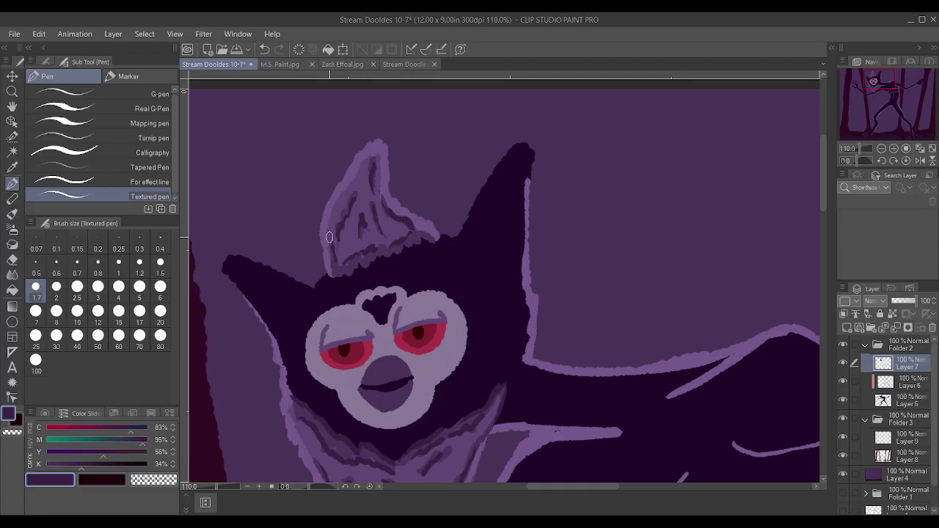
Add a new layer directly above the background Layer 4.
{"action": "scroll", "coordinate": [366, 165], "scroll_direction": "down", "scroll_amount": 2}
{"action": "scroll", "coordinate": [391, 176], "scroll_direction": "down", "scroll_amount": 4}
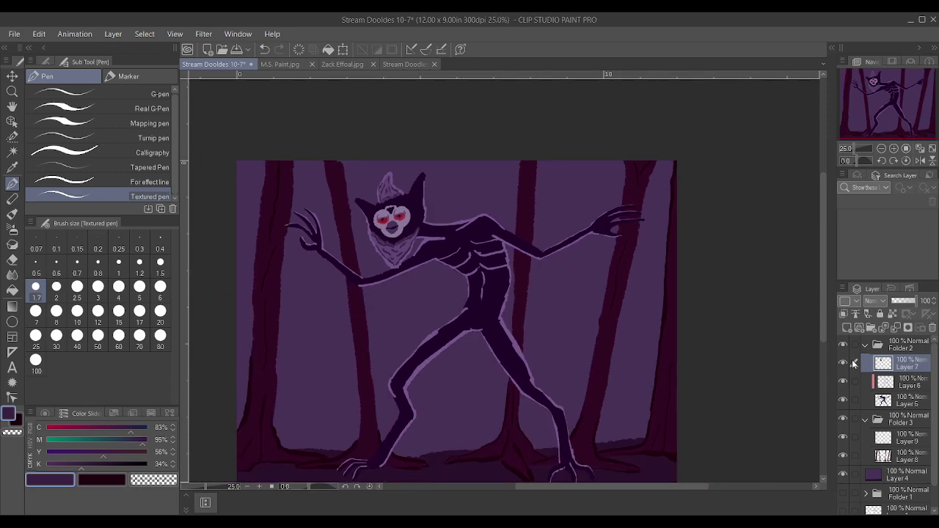
{"action": "left_click", "coordinate": [888, 476]}
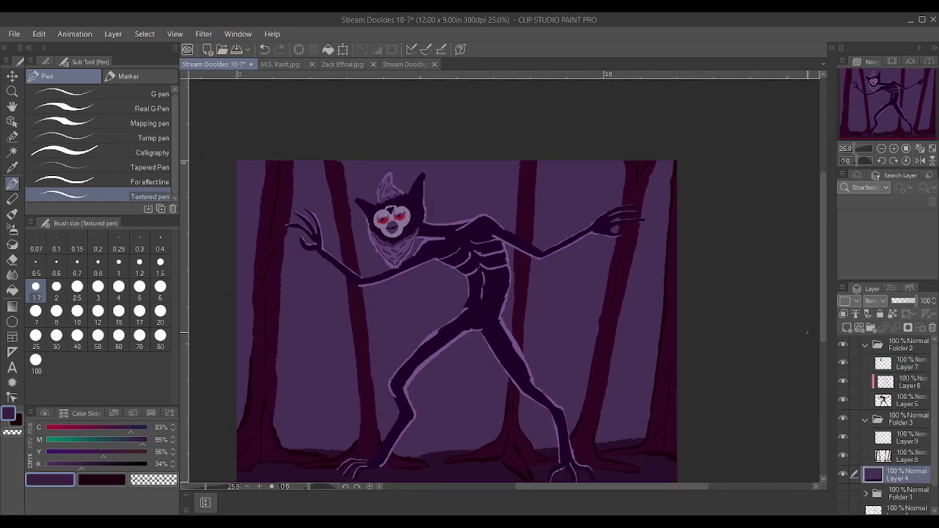
{"action": "left_click", "coordinate": [847, 327]}
Mix a lighter background purple of 63% cyan, 72% magenta, 31% yellow and 0% black.
{"action": "left_click_drag", "start_coordinate": [102, 463], "coordinate": [47, 463]}
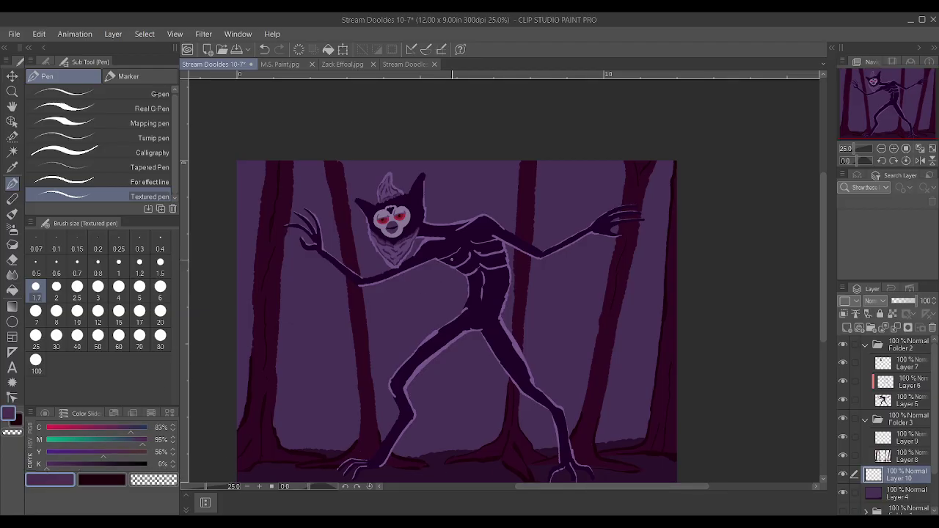
{"action": "left_click", "coordinate": [418, 303], "text": "alt"}
{"action": "left_click_drag", "start_coordinate": [64, 464], "coordinate": [46, 464]}
{"action": "left_click", "coordinate": [125, 427]}
{"action": "left_click", "coordinate": [89, 451]}
{"action": "left_click", "coordinate": [132, 440]}
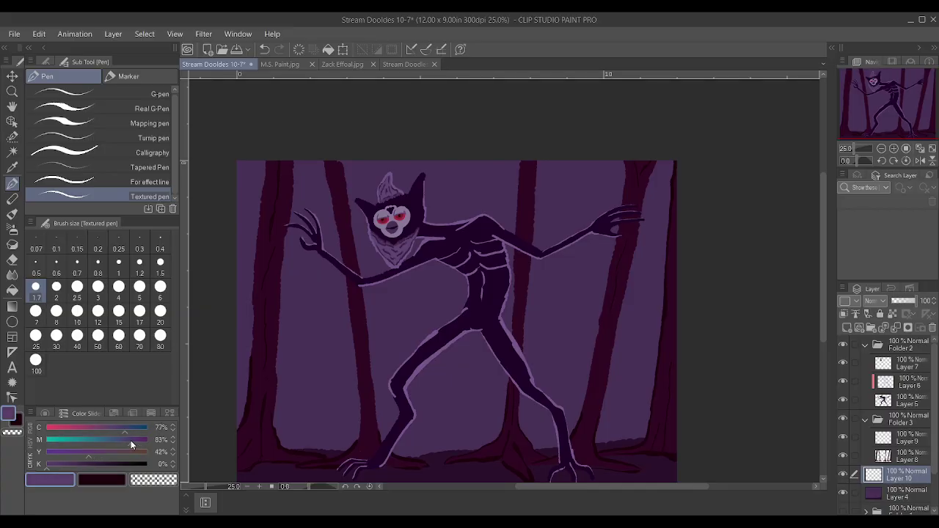
{"action": "left_click_drag", "start_coordinate": [124, 441], "coordinate": [131, 439]}
{"action": "left_click", "coordinate": [124, 431]}
{"action": "left_click", "coordinate": [114, 432]}
{"action": "left_click", "coordinate": [126, 440]}
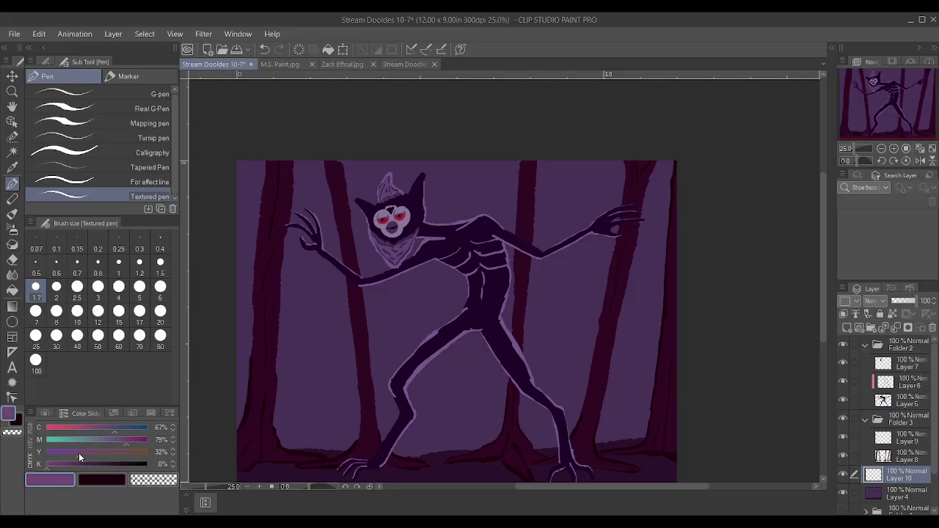
{"action": "left_click", "coordinate": [113, 430]}
{"action": "left_click", "coordinate": [120, 441]}
{"action": "left_click", "coordinate": [121, 440]}
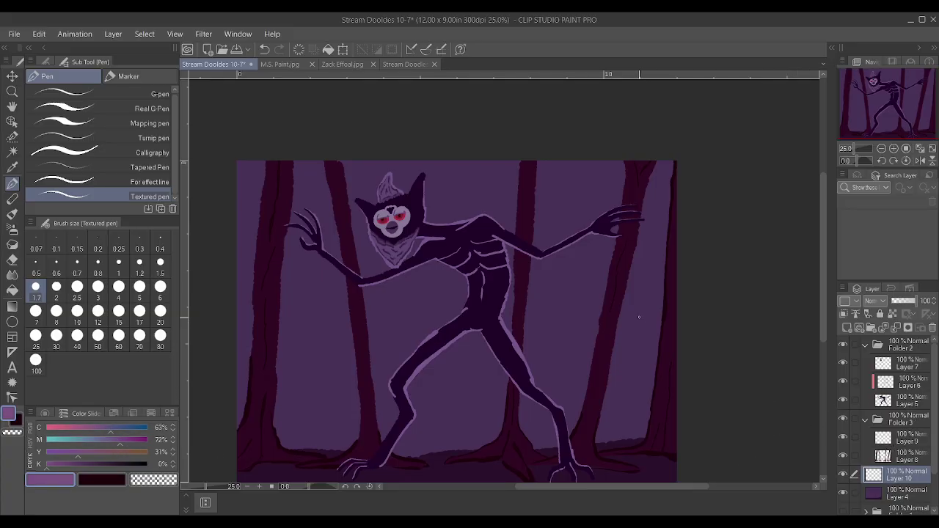
Airbrush a soft purple haze across the upper background with the Soft airbrush at size 100.
{"action": "key", "text": "b"}
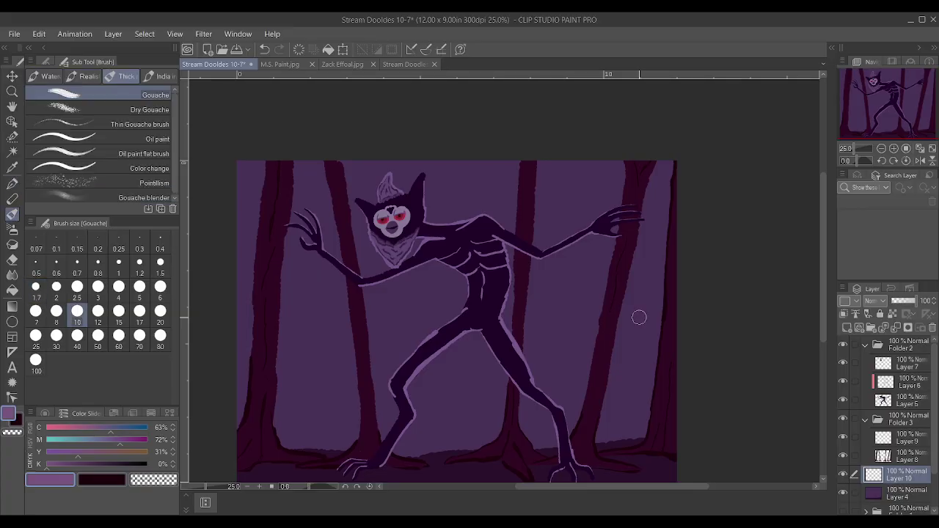
{"action": "key", "text": "b"}
{"action": "key", "text": "bracketright"}
{"action": "key", "text": "bracketright"}
{"action": "key", "text": "bracketright"}
{"action": "key", "text": "bracketright"}
{"action": "key", "text": "bracketright"}
{"action": "key", "text": "bracketright"}
{"action": "key", "text": "bracketright"}
{"action": "key", "text": "bracketright"}
{"action": "mouse_move", "coordinate": [407, 177]}
{"action": "left_mouse_down"}
{"action": "mouse_move", "coordinate": [322, 174]}
{"action": "mouse_move", "coordinate": [409, 192]}
{"action": "mouse_move", "coordinate": [575, 188]}
{"action": "mouse_move", "coordinate": [556, 204]}
{"action": "mouse_move", "coordinate": [379, 174]}
{"action": "mouse_move", "coordinate": [313, 175]}
{"action": "mouse_move", "coordinate": [297, 229]}
{"action": "mouse_move", "coordinate": [474, 277]}
{"action": "mouse_move", "coordinate": [549, 311]}
{"action": "mouse_move", "coordinate": [657, 295]}
{"action": "mouse_move", "coordinate": [677, 272]}
{"action": "left_mouse_up"}
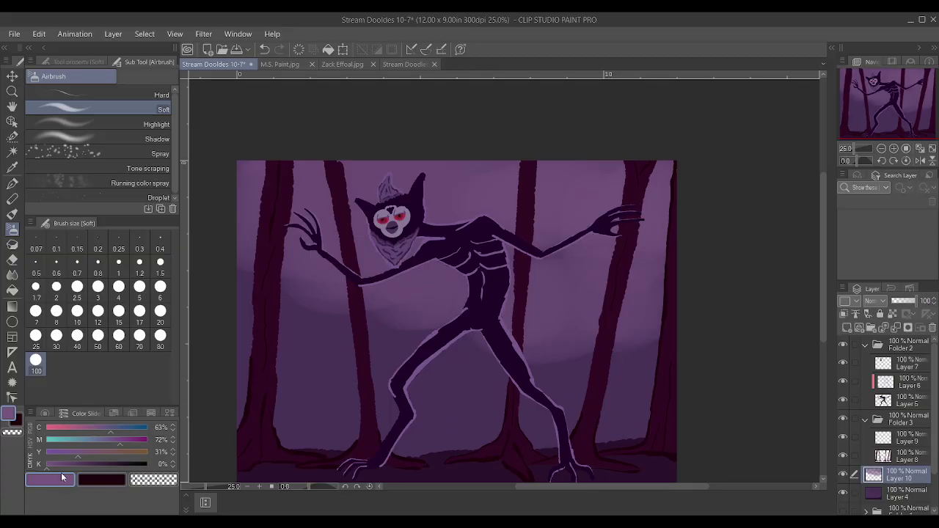
Lighten the color to 59% cyan, 62% magenta and 28% yellow, and airbrush paler mist across the middle of the background.
{"action": "left_click_drag", "start_coordinate": [77, 452], "coordinate": [74, 451]}
{"action": "left_click", "coordinate": [108, 440]}
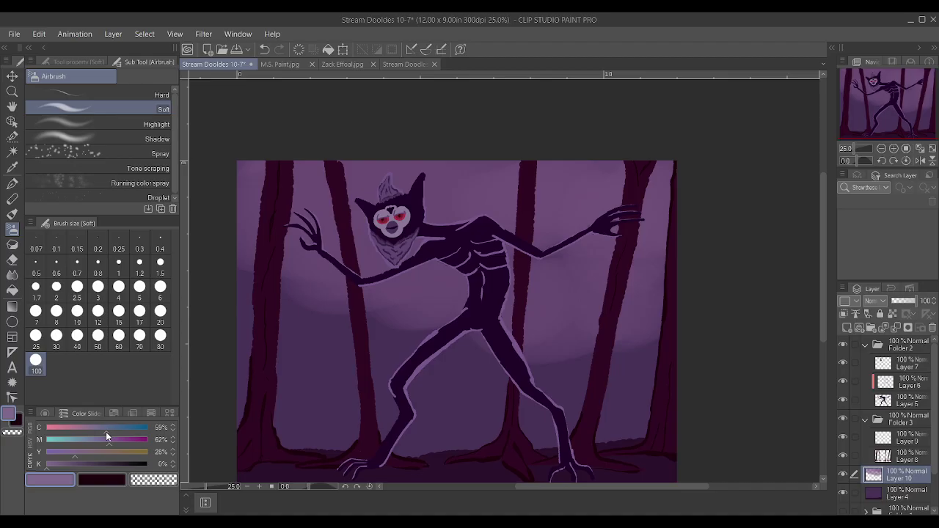
{"action": "mouse_move", "coordinate": [378, 293]}
{"action": "left_mouse_down"}
{"action": "mouse_move", "coordinate": [450, 335]}
{"action": "mouse_move", "coordinate": [534, 360]}
{"action": "mouse_move", "coordinate": [645, 325]}
{"action": "mouse_move", "coordinate": [688, 298]}
{"action": "left_mouse_up"}
Airbrush smaller pale cloud streaks in the sky, reducing the brush size to 20 and then 10.
{"action": "key", "text": "bracketleft"}
{"action": "key", "text": "bracketleft"}
{"action": "key", "text": "bracketleft"}
{"action": "key", "text": "bracketleft"}
{"action": "key", "text": "bracketleft"}
{"action": "key", "text": "bracketleft"}
{"action": "key", "text": "bracketleft"}
{"action": "key", "text": "bracketleft"}
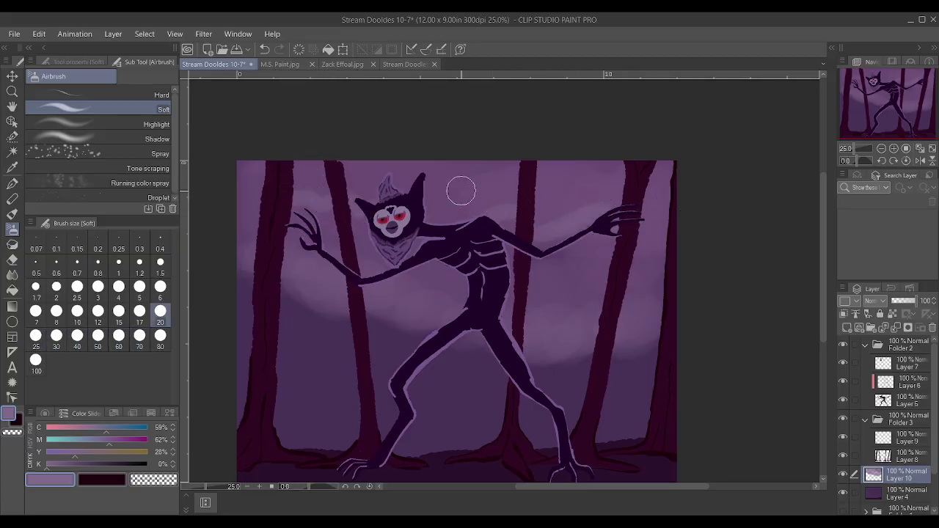
{"action": "key", "text": "bracketleft"}
{"action": "key", "text": "bracketleft"}
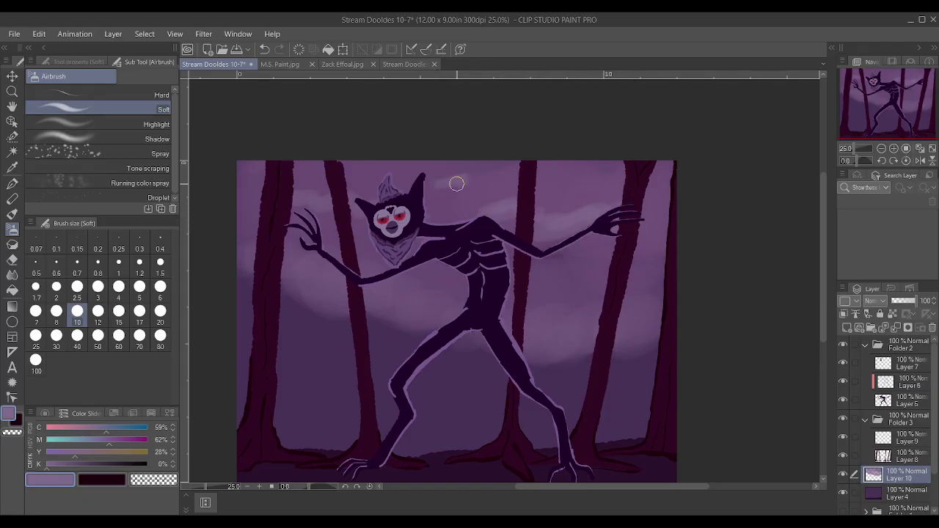
Add a new layer between Layer 10 and Layer 4, and darken the color to 70% black.
{"action": "scroll", "coordinate": [637, 196], "scroll_direction": "down", "scroll_amount": 2}
{"action": "scroll", "coordinate": [660, 223], "scroll_direction": "down", "scroll_amount": 1}
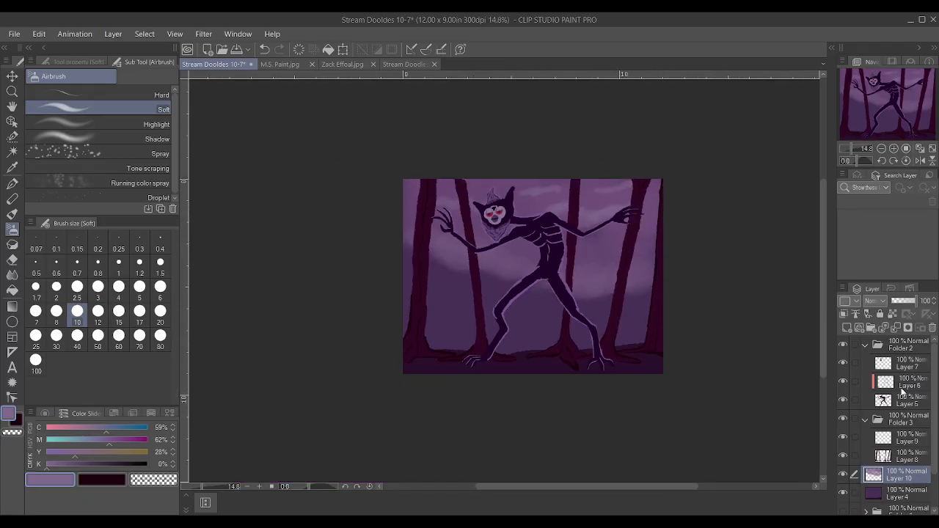
{"action": "left_click", "coordinate": [846, 328]}
{"action": "left_click_drag", "start_coordinate": [920, 486], "coordinate": [910, 480]}
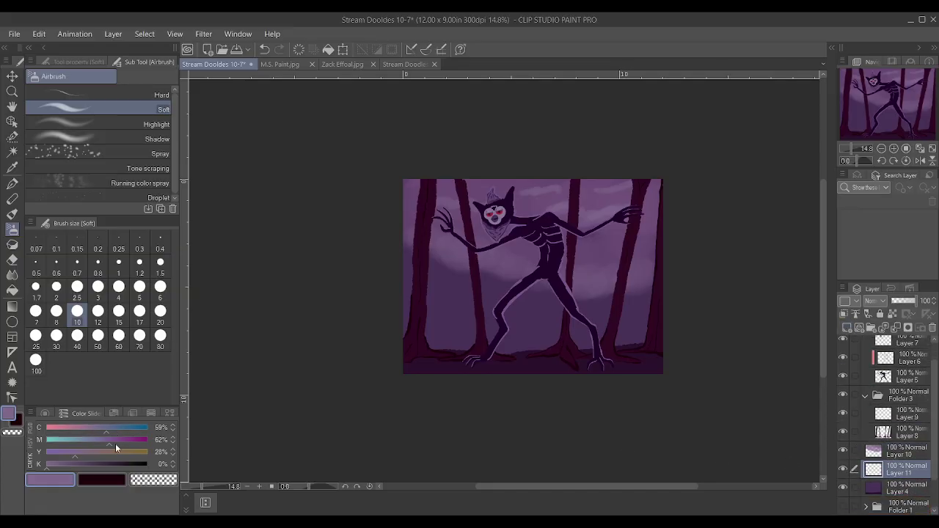
{"action": "left_click_drag", "start_coordinate": [101, 464], "coordinate": [117, 463]}
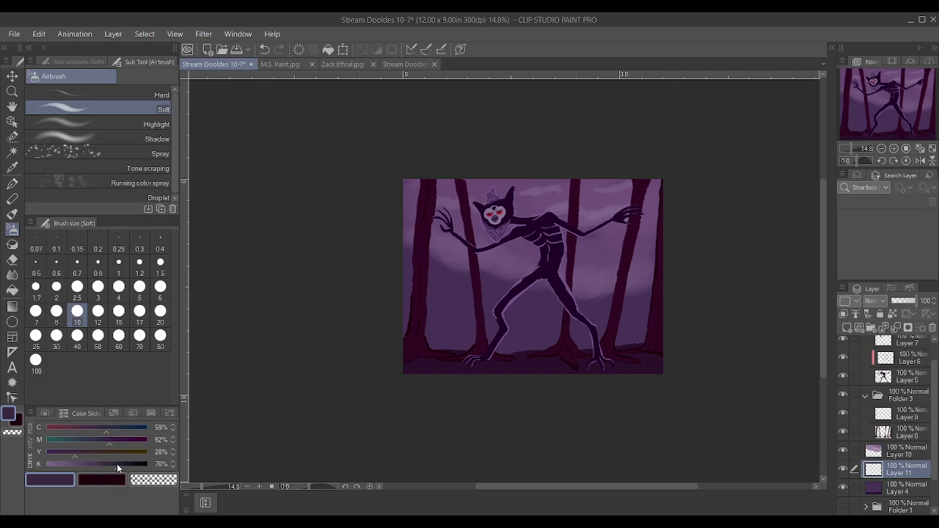
Airbrush soft dark shading over the lower background at size 100, and raise the color's magenta to 73%.
{"action": "key", "text": "b"}
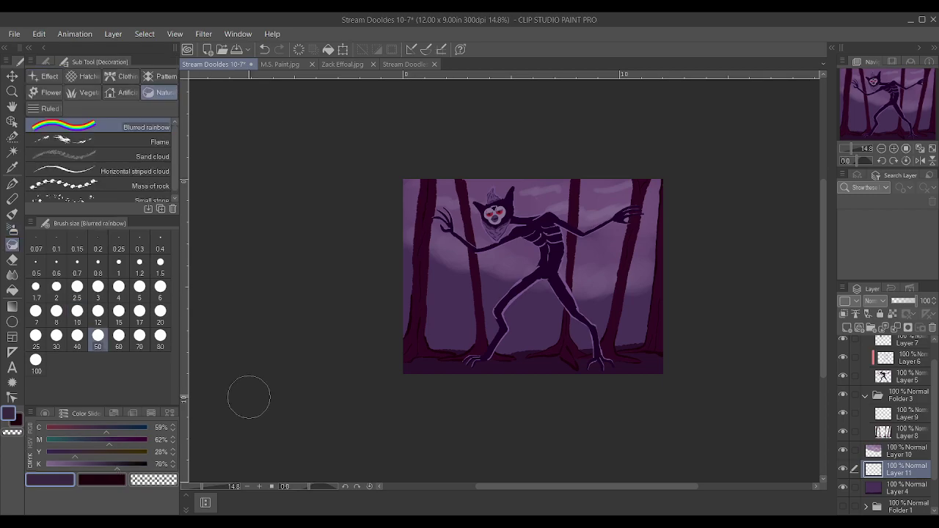
{"action": "key", "text": "b"}
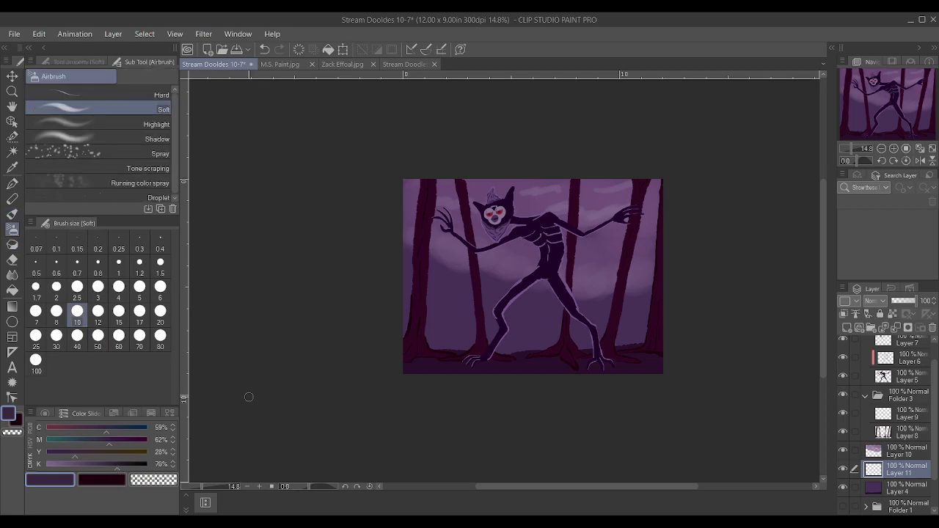
{"action": "key", "text": "bracketright"}
{"action": "key", "text": "bracketright"}
{"action": "key", "text": "bracketright"}
{"action": "key", "text": "bracketright"}
{"action": "key", "text": "bracketright"}
{"action": "key", "text": "bracketright"}
{"action": "key", "text": "bracketright"}
{"action": "key", "text": "bracketright"}
{"action": "key", "text": "bracketright"}
{"action": "key", "text": "bracketright"}
{"action": "key", "text": "bracketright"}
{"action": "key", "text": "bracketright"}
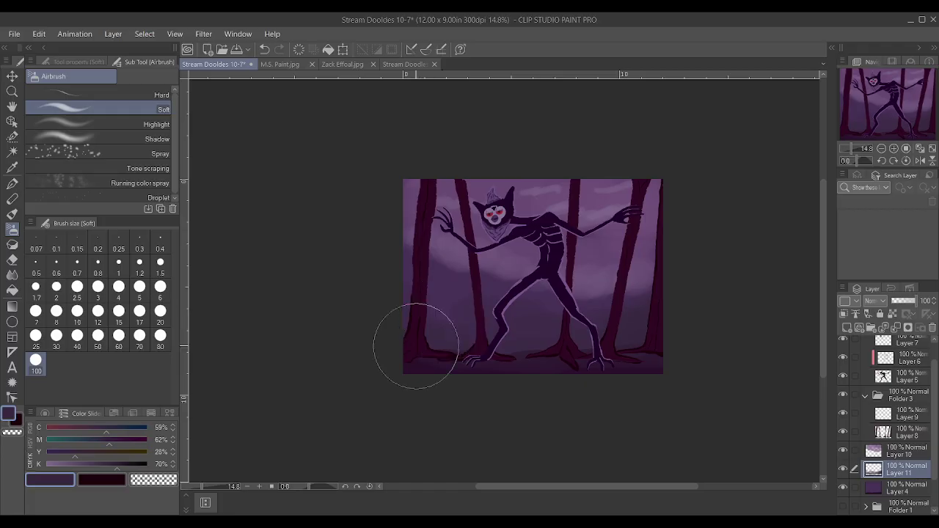
{"action": "left_click", "coordinate": [120, 442]}
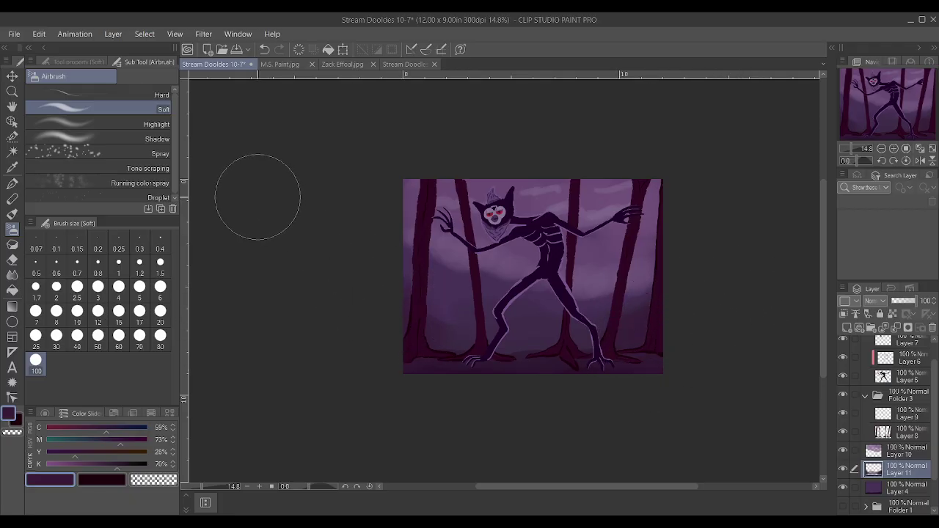
Mix a blue-violet of 60% cyan, 59% magenta, 0% yellow and 0% black, and make Layer 6 active.
{"action": "scroll", "coordinate": [624, 172], "scroll_direction": "up", "scroll_amount": 3}
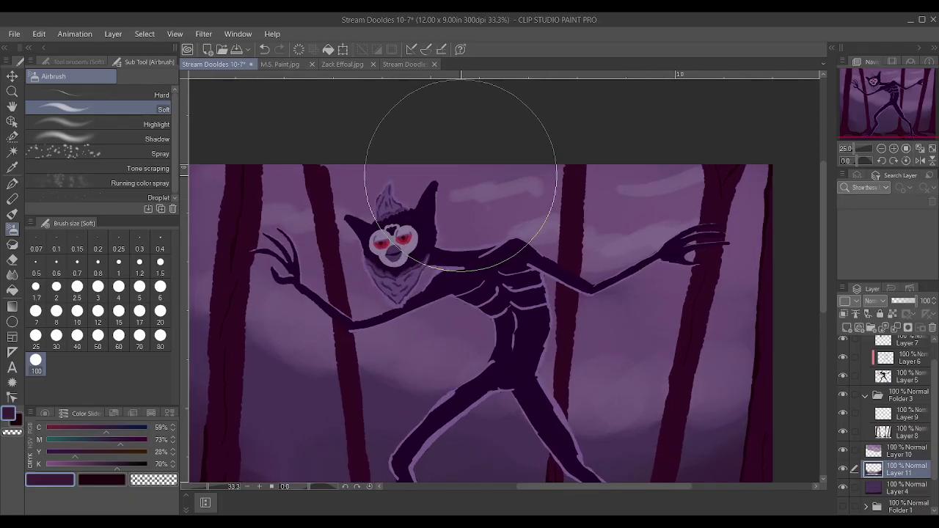
{"action": "scroll", "coordinate": [460, 176], "scroll_direction": "up", "scroll_amount": 3}
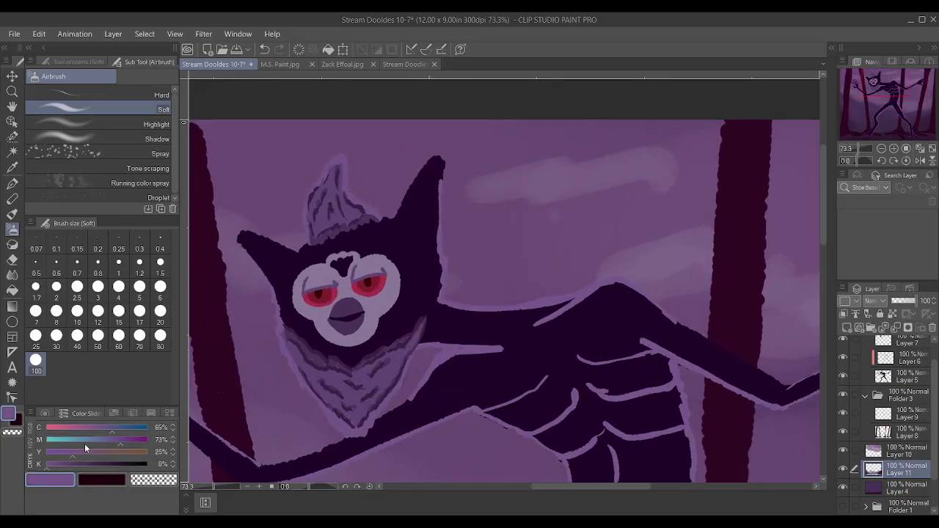
{"action": "left_click", "coordinate": [113, 441]}
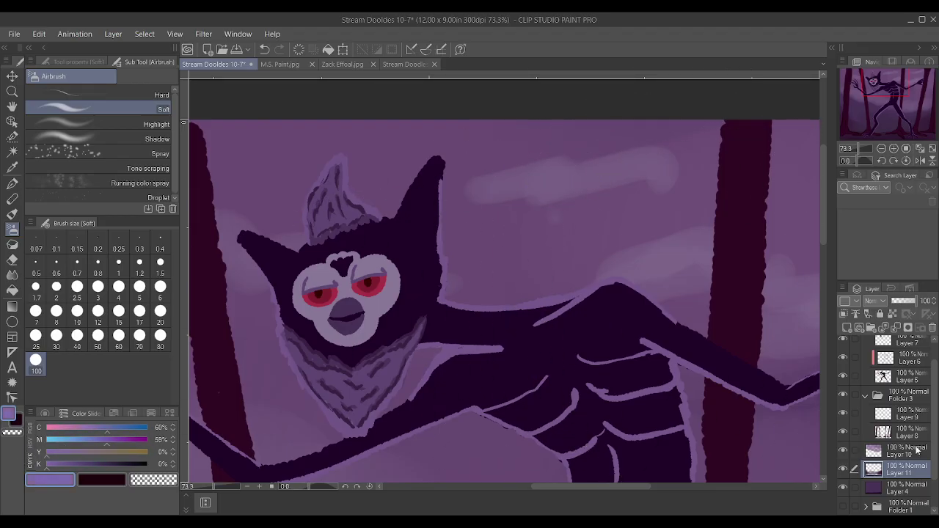
{"action": "left_click", "coordinate": [903, 357]}
Trace the outer edge and tip of the taller ear in blue-violet with the Soft airbrush at size 1.5.
{"action": "key", "text": "bracketleft"}
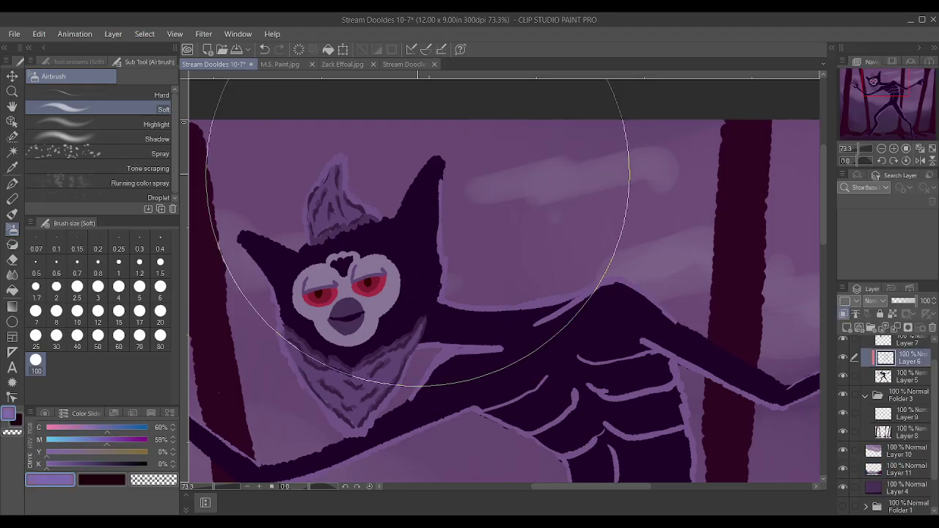
{"action": "key", "text": "bracketleft"}
{"action": "key", "text": "bracketleft"}
{"action": "key", "text": "bracketleft"}
{"action": "key", "text": "bracketleft"}
{"action": "key", "text": "bracketleft"}
{"action": "key", "text": "bracketleft"}
{"action": "key", "text": "bracketleft"}
{"action": "key", "text": "bracketleft"}
{"action": "key", "text": "bracketleft"}
{"action": "key", "text": "bracketleft"}
{"action": "key", "text": "bracketleft"}
{"action": "key", "text": "bracketleft"}
{"action": "key", "text": "bracketleft"}
{"action": "key", "text": "bracketleft"}
{"action": "key", "text": "bracketleft"}
{"action": "key", "text": "bracketleft"}
{"action": "key", "text": "bracketleft"}
{"action": "key", "text": "bracketleft"}
{"action": "key", "text": "bracketleft"}
{"action": "key", "text": "bracketleft"}
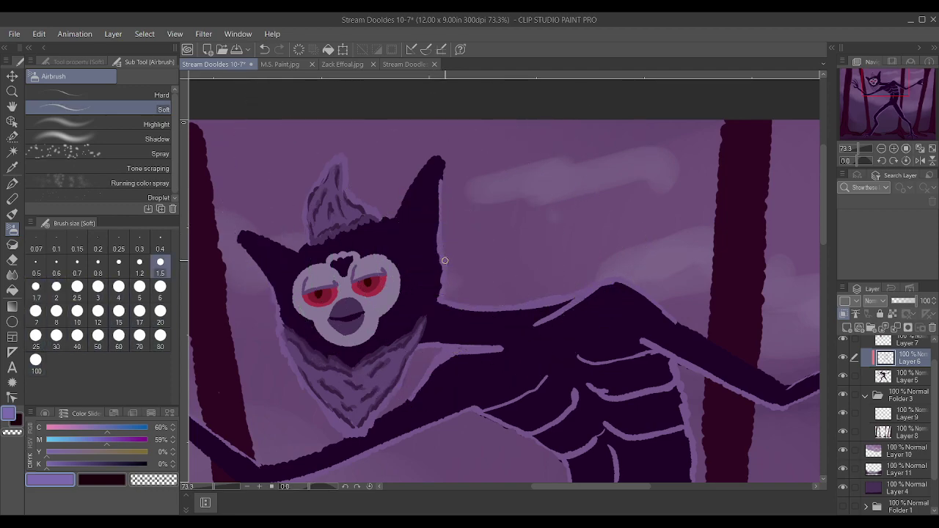
{"action": "mouse_move", "coordinate": [437, 202]}
{"action": "left_mouse_down"}
{"action": "mouse_move", "coordinate": [443, 160]}
{"action": "mouse_move", "coordinate": [437, 190]}
{"action": "left_mouse_up"}
{"action": "mouse_move", "coordinate": [439, 161]}
{"action": "left_mouse_down"}
{"action": "mouse_move", "coordinate": [425, 169]}
{"action": "mouse_move", "coordinate": [429, 152]}
{"action": "left_mouse_up"}
Outline both ears, the top and side of the head and the neck-to-shoulder line in blue-violet with the Textured pen at size 1.7.
{"action": "key", "text": "p"}
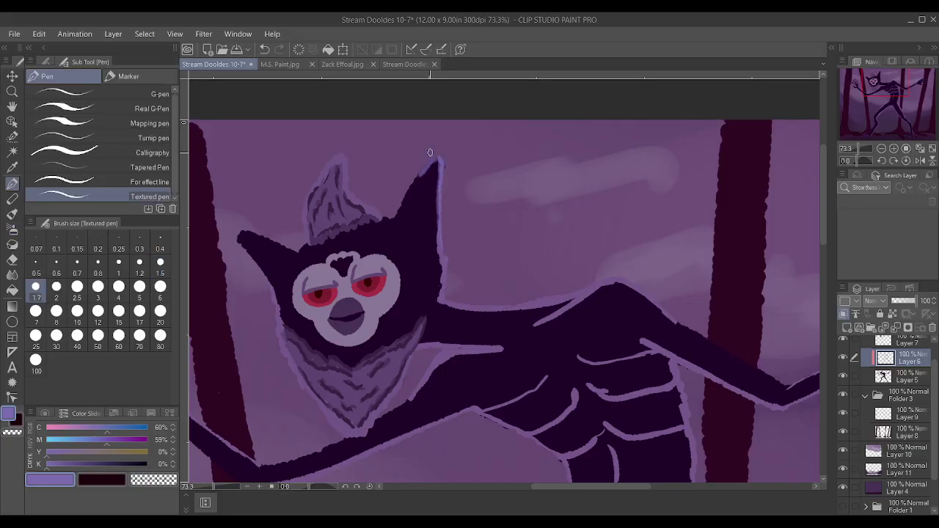
{"action": "mouse_move", "coordinate": [416, 176]}
{"action": "left_mouse_down"}
{"action": "mouse_move", "coordinate": [440, 159]}
{"action": "mouse_move", "coordinate": [454, 289]}
{"action": "mouse_move", "coordinate": [451, 300]}
{"action": "mouse_move", "coordinate": [440, 295]}
{"action": "mouse_move", "coordinate": [499, 307]}
{"action": "mouse_move", "coordinate": [545, 301]}
{"action": "mouse_move", "coordinate": [518, 303]}
{"action": "mouse_move", "coordinate": [627, 257]}
{"action": "left_mouse_up"}
{"action": "mouse_move", "coordinate": [380, 218]}
{"action": "left_mouse_down"}
{"action": "mouse_move", "coordinate": [396, 212]}
{"action": "mouse_move", "coordinate": [415, 176]}
{"action": "left_mouse_up"}
{"action": "mouse_move", "coordinate": [254, 235]}
{"action": "left_mouse_down"}
{"action": "mouse_move", "coordinate": [291, 254]}
{"action": "mouse_move", "coordinate": [312, 239]}
{"action": "left_mouse_up"}
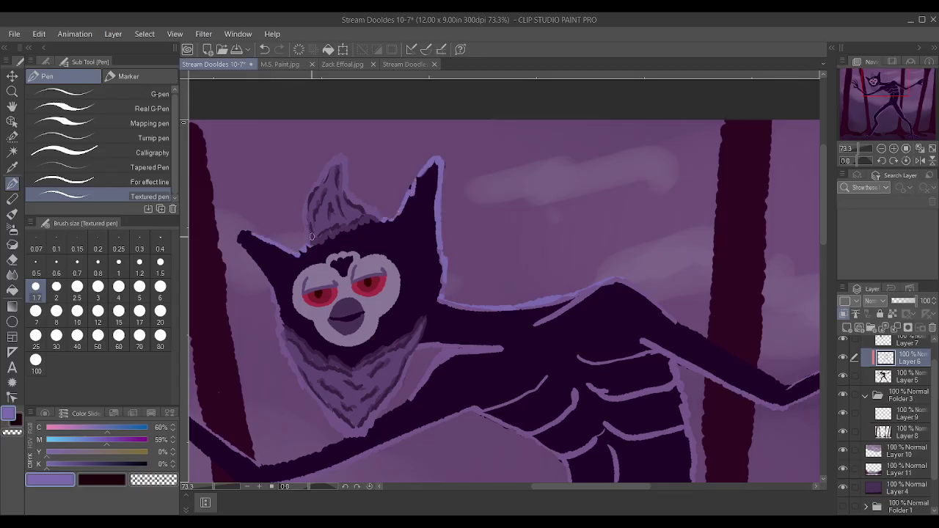
{"action": "left_click_drag", "start_coordinate": [262, 271], "coordinate": [241, 228]}
{"action": "left_click_drag", "start_coordinate": [268, 284], "coordinate": [271, 301]}
Retrace the rim lines of the shoulder, collarbone and upper arm down to the elbow in the same blue-violet.
{"action": "scroll", "coordinate": [409, 266], "scroll_direction": "down", "scroll_amount": 3}
{"action": "mouse_move", "coordinate": [409, 315]}
{"action": "left_mouse_down"}
{"action": "mouse_move", "coordinate": [409, 266]}
{"action": "mouse_move", "coordinate": [431, 262]}
{"action": "mouse_move", "coordinate": [468, 288]}
{"action": "left_mouse_up"}
{"action": "left_click_drag", "start_coordinate": [371, 291], "coordinate": [415, 264]}
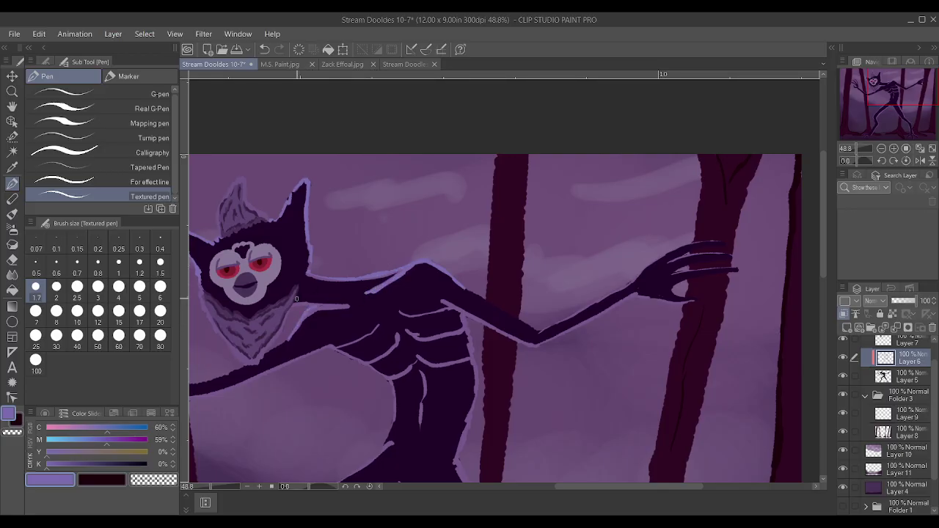
{"action": "left_click_drag", "start_coordinate": [288, 303], "coordinate": [349, 307]}
{"action": "mouse_move", "coordinate": [475, 295]}
{"action": "left_mouse_down"}
{"action": "mouse_move", "coordinate": [497, 308]}
{"action": "mouse_move", "coordinate": [479, 317]}
{"action": "mouse_move", "coordinate": [486, 324]}
{"action": "mouse_move", "coordinate": [531, 344]}
{"action": "mouse_move", "coordinate": [561, 322]}
{"action": "left_mouse_up"}
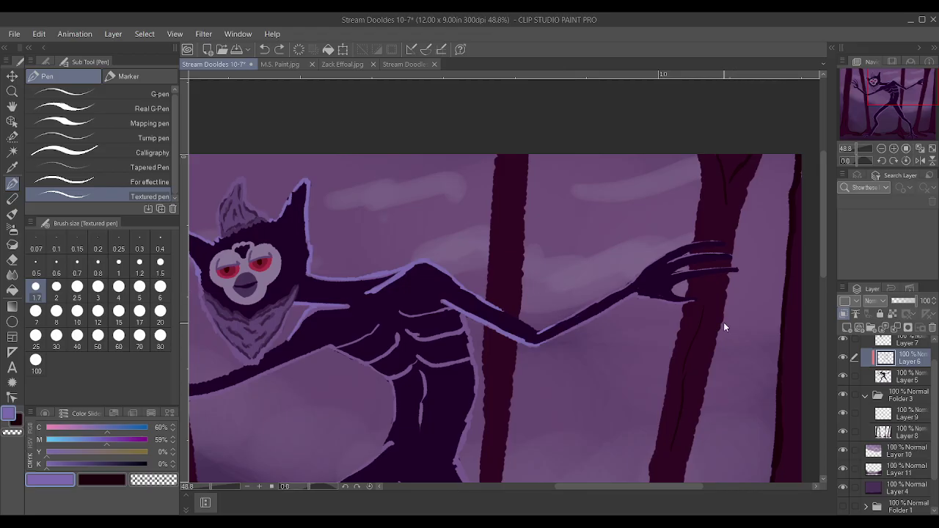
Retrace the forearm, palm and finger edges of the arm reaching toward the tree in blue-violet.
{"action": "scroll", "coordinate": [723, 322], "scroll_direction": "up", "scroll_amount": 1}
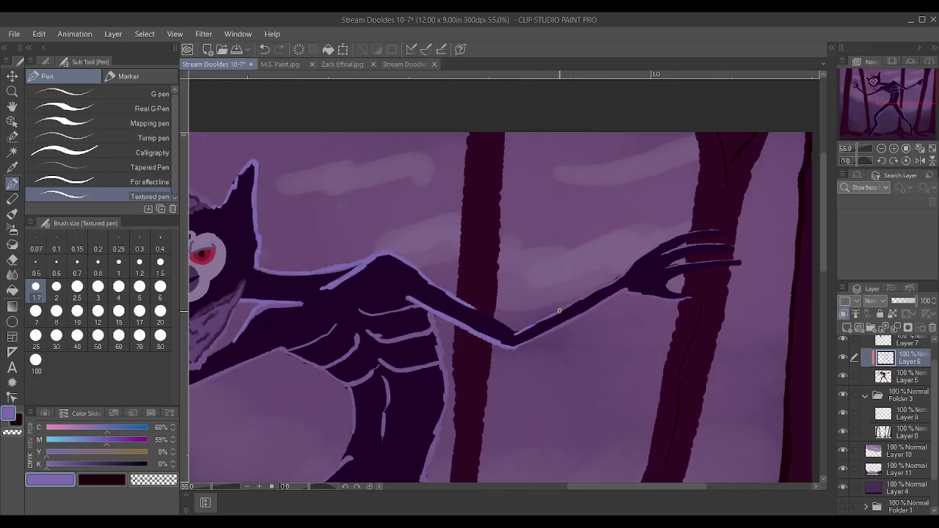
{"action": "left_click_drag", "start_coordinate": [589, 294], "coordinate": [636, 258]}
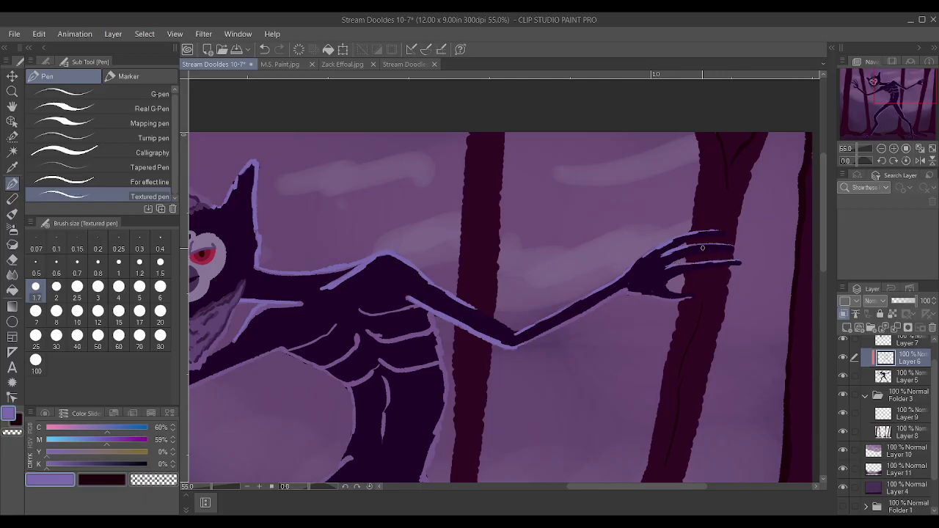
{"action": "left_click_drag", "start_coordinate": [624, 290], "coordinate": [693, 297]}
{"action": "scroll", "coordinate": [632, 268], "scroll_direction": "down", "scroll_amount": 2}
{"action": "scroll", "coordinate": [642, 261], "scroll_direction": "down", "scroll_amount": 2}
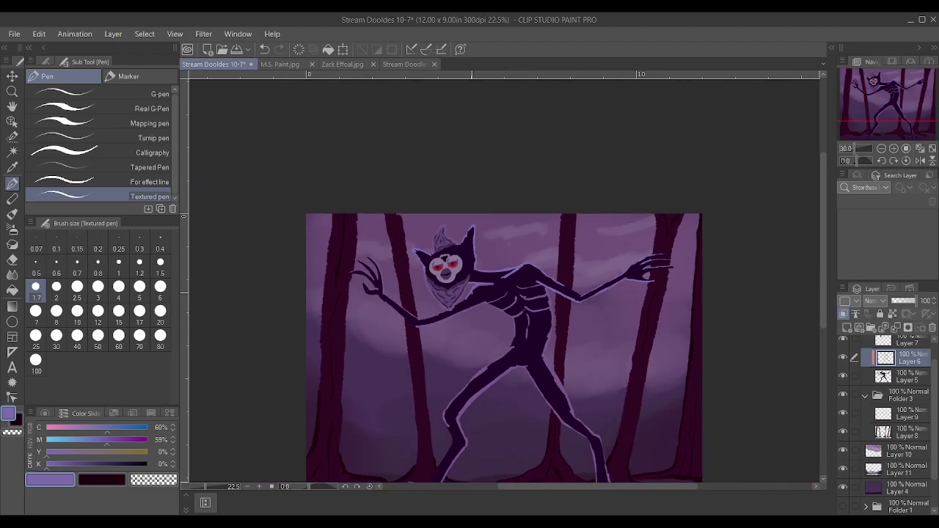
Retrace the raised arm's forearm, hand edge and long underside through to the lower chest line in blue-violet.
{"action": "scroll", "coordinate": [350, 331], "scroll_direction": "up", "scroll_amount": 5}
{"action": "mouse_move", "coordinate": [376, 353]}
{"action": "left_mouse_down"}
{"action": "mouse_move", "coordinate": [280, 279]}
{"action": "mouse_move", "coordinate": [284, 286]}
{"action": "mouse_move", "coordinate": [302, 301]}
{"action": "mouse_move", "coordinate": [252, 245]}
{"action": "left_mouse_up"}
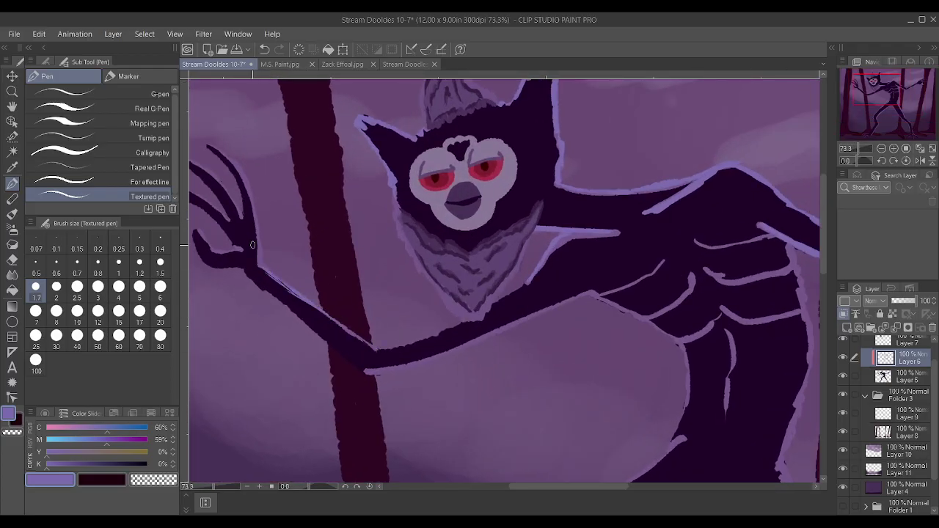
{"action": "mouse_move", "coordinate": [363, 373]}
{"action": "left_mouse_down"}
{"action": "mouse_move", "coordinate": [544, 324]}
{"action": "mouse_move", "coordinate": [638, 283]}
{"action": "mouse_move", "coordinate": [618, 307]}
{"action": "mouse_move", "coordinate": [676, 337]}
{"action": "left_mouse_up"}
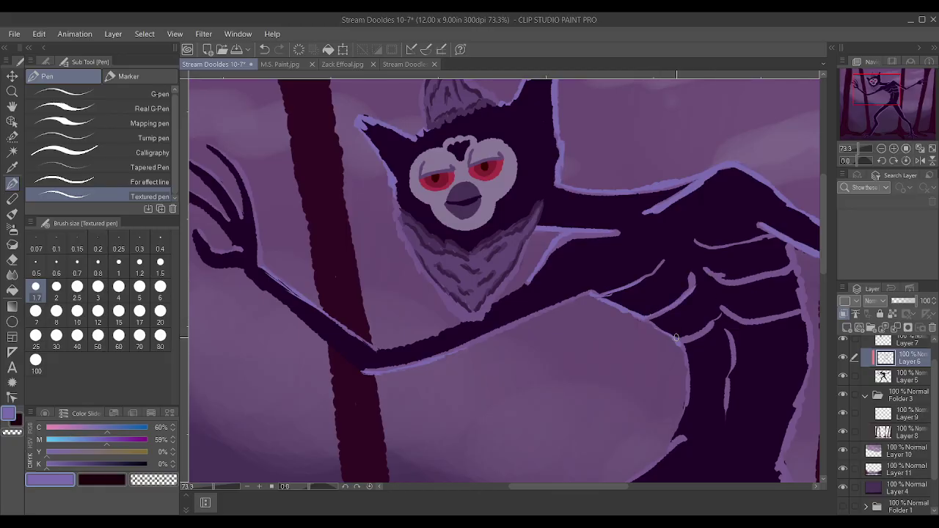
Retrace the waist curve and the upper thigh edge of the bent leg in blue-violet.
{"action": "scroll", "coordinate": [678, 339], "scroll_direction": "down", "scroll_amount": 4}
{"action": "scroll", "coordinate": [693, 391], "scroll_direction": "up", "scroll_amount": 3}
{"action": "left_click_drag", "start_coordinate": [693, 391], "coordinate": [617, 442]}
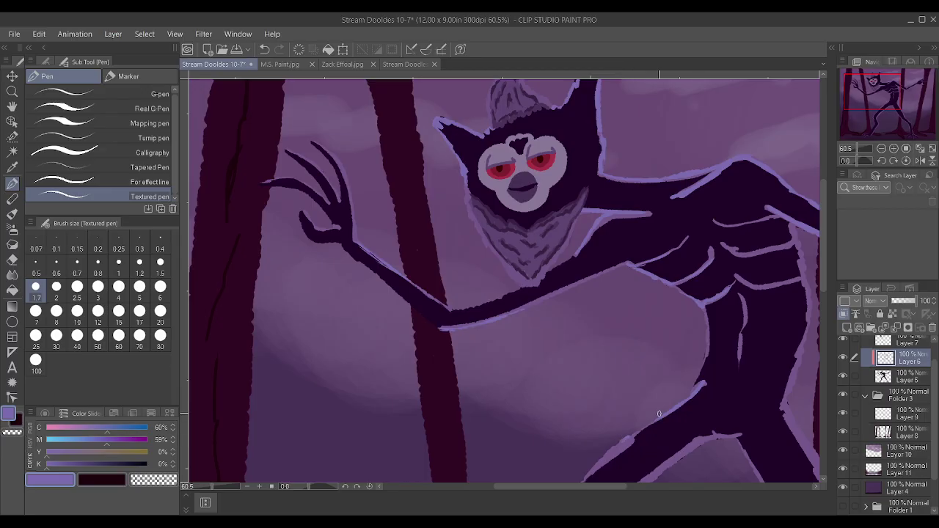
{"action": "left_click_drag", "start_coordinate": [694, 382], "coordinate": [708, 315]}
Retrace the bent leg's inner edge from the crotch down past the knee in the same blue-violet.
{"action": "scroll", "coordinate": [696, 305], "scroll_direction": "down", "scroll_amount": 3}
{"action": "scroll", "coordinate": [641, 323], "scroll_direction": "up", "scroll_amount": 2}
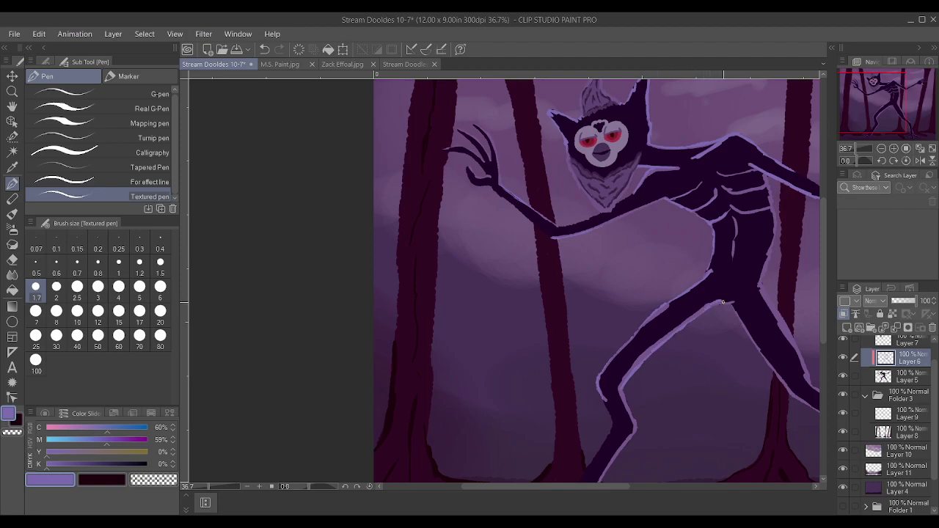
{"action": "scroll", "coordinate": [708, 306], "scroll_direction": "down", "scroll_amount": 3}
{"action": "scroll", "coordinate": [611, 457], "scroll_direction": "up", "scroll_amount": 2}
{"action": "scroll", "coordinate": [610, 457], "scroll_direction": "down", "scroll_amount": 2}
{"action": "scroll", "coordinate": [611, 455], "scroll_direction": "up", "scroll_amount": 3}
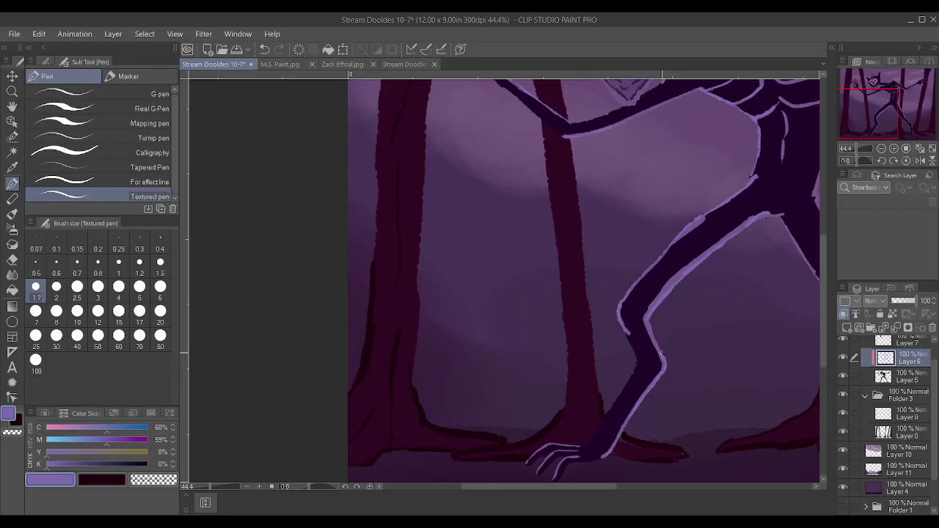
Retrace the outer edge of the other leg from the hip down to the knee in blue-violet.
{"action": "scroll", "coordinate": [650, 319], "scroll_direction": "down", "scroll_amount": 5}
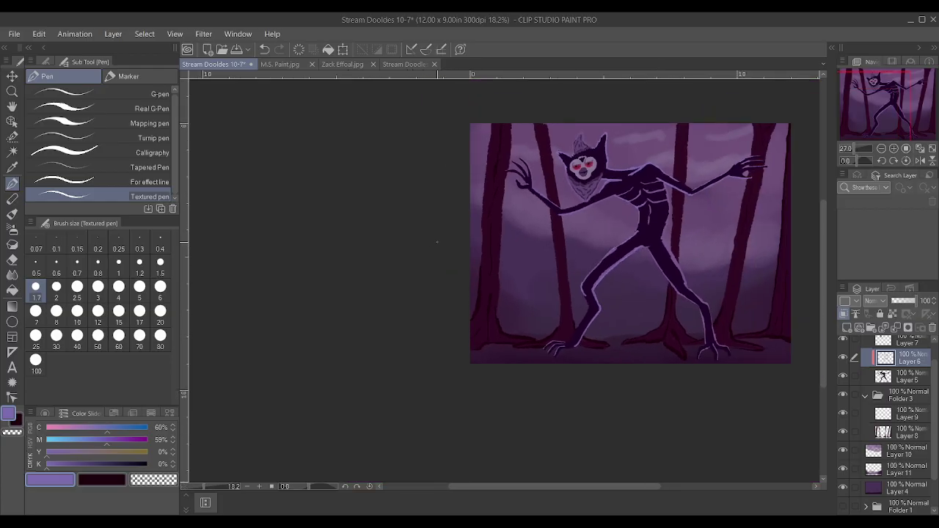
{"action": "scroll", "coordinate": [716, 274], "scroll_direction": "up", "scroll_amount": 4}
{"action": "scroll", "coordinate": [717, 274], "scroll_direction": "up", "scroll_amount": 3}
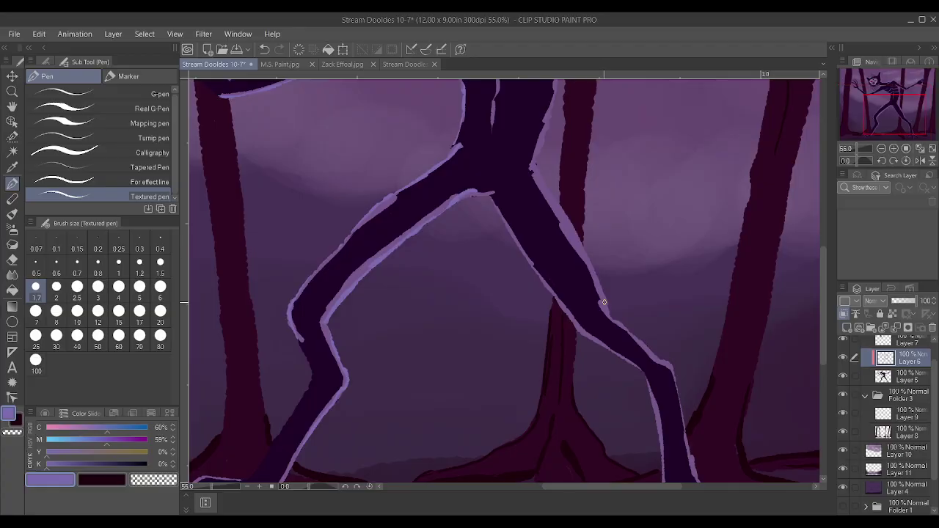
{"action": "left_click_drag", "start_coordinate": [604, 291], "coordinate": [532, 156]}
{"action": "left_click_drag", "start_coordinate": [636, 336], "coordinate": [671, 368]}
Retrace the outer side of the torso from the armpit down to the hip in blue-violet.
{"action": "scroll", "coordinate": [614, 193], "scroll_direction": "down", "scroll_amount": 3}
{"action": "scroll", "coordinate": [613, 193], "scroll_direction": "up", "scroll_amount": 3}
{"action": "mouse_move", "coordinate": [587, 294]}
{"action": "left_mouse_down"}
{"action": "mouse_move", "coordinate": [611, 191]}
{"action": "mouse_move", "coordinate": [597, 119]}
{"action": "left_mouse_up"}
{"action": "mouse_move", "coordinate": [606, 162]}
{"action": "left_mouse_down"}
{"action": "mouse_move", "coordinate": [609, 218]}
{"action": "mouse_move", "coordinate": [588, 277]}
{"action": "left_mouse_up"}
{"action": "scroll", "coordinate": [588, 278], "scroll_direction": "down", "scroll_amount": 5}
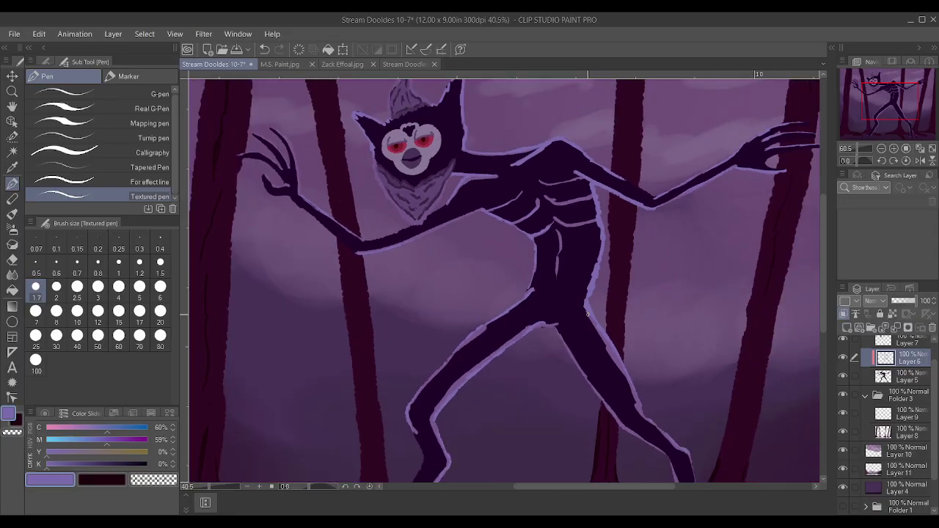
Mix a pale lavender of 29% cyan, 27% magenta, 0% yellow and 0% black.
{"action": "scroll", "coordinate": [593, 292], "scroll_direction": "up", "scroll_amount": 2}
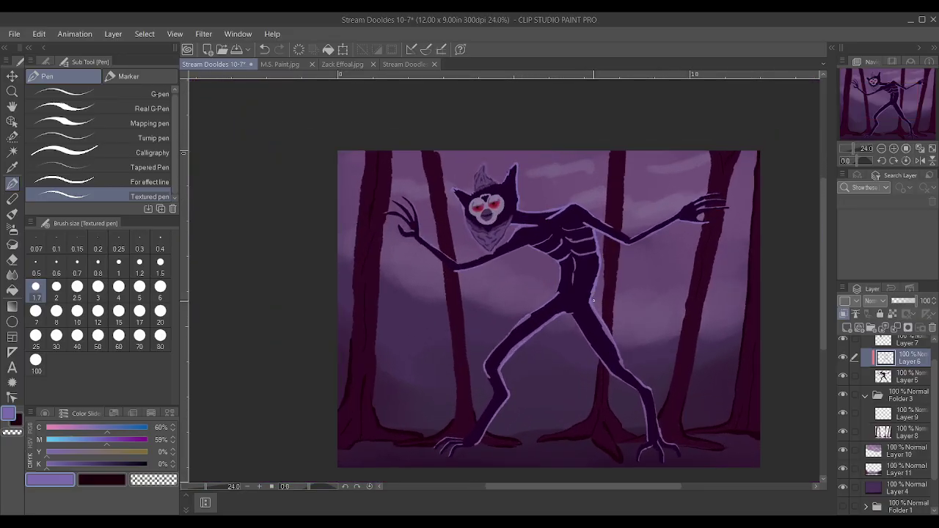
{"action": "left_click", "coordinate": [92, 429]}
{"action": "left_click", "coordinate": [73, 441]}
{"action": "left_click", "coordinate": [76, 428]}
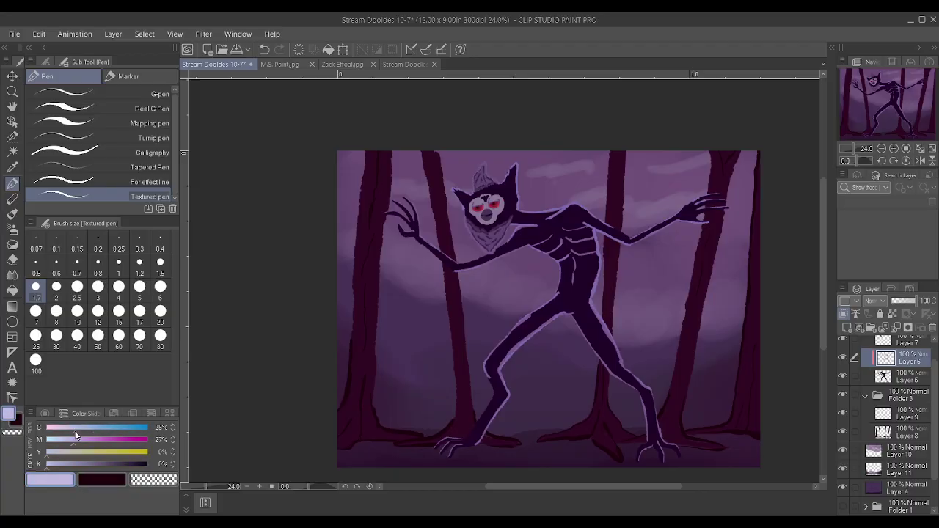
Add thin pale lavender highlights along the neck, shoulder top, side of the head and taller ear on Layer 6.
{"action": "scroll", "coordinate": [554, 195], "scroll_direction": "up", "scroll_amount": 4}
{"action": "left_click_drag", "start_coordinate": [554, 196], "coordinate": [571, 199]}
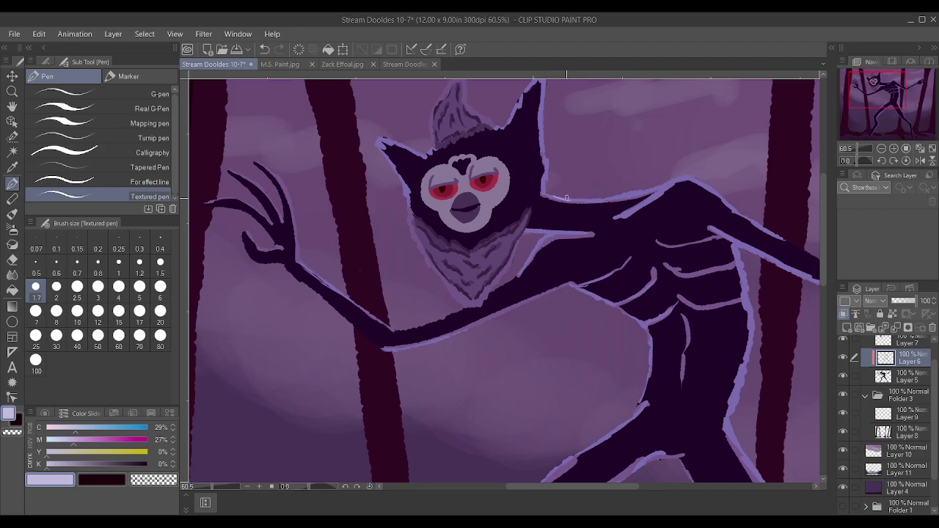
{"action": "left_click_drag", "start_coordinate": [640, 207], "coordinate": [692, 175]}
{"action": "left_click_drag", "start_coordinate": [545, 189], "coordinate": [528, 81]}
{"action": "scroll", "coordinate": [542, 110], "scroll_direction": "down", "scroll_amount": 10}
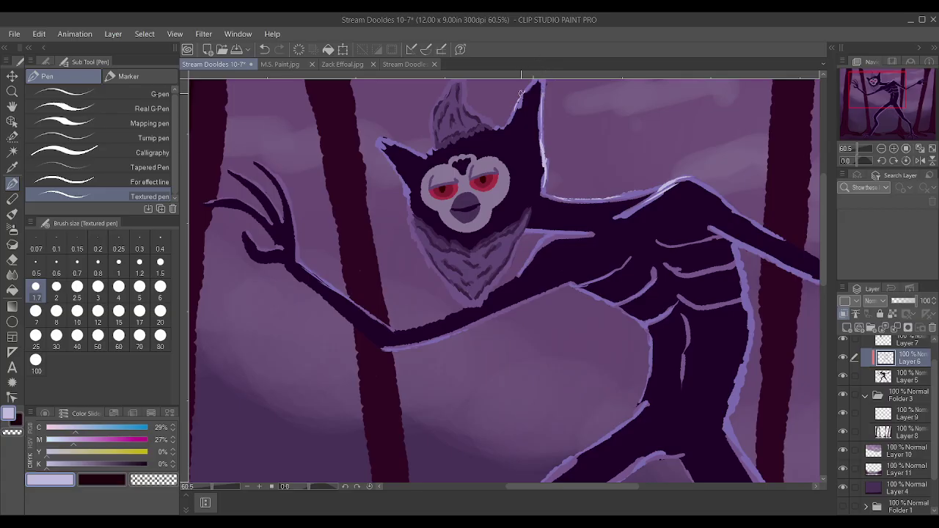
Make Layer 7 active and highlight the edges of the neck fur, the taller ear and the hair tuft in pale lavender.
{"action": "scroll", "coordinate": [568, 167], "scroll_direction": "up", "scroll_amount": 6}
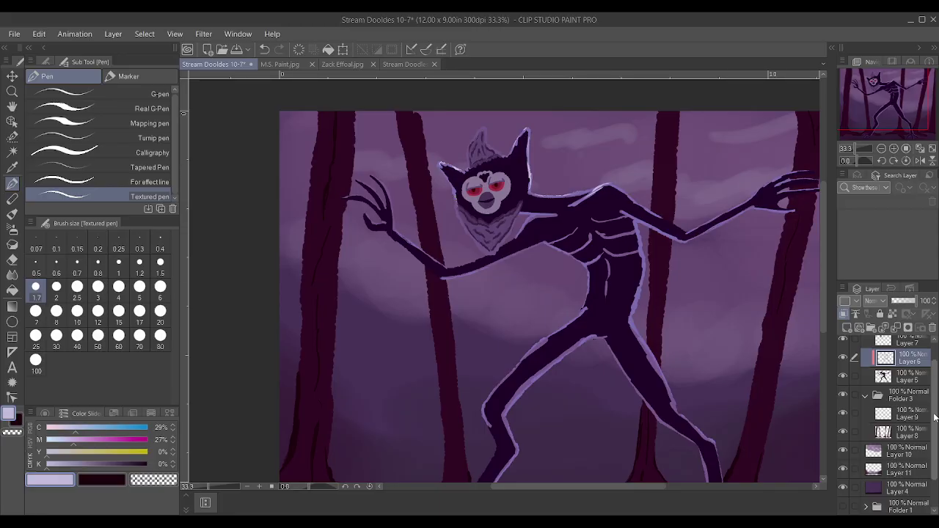
{"action": "scroll", "coordinate": [902, 344], "scroll_direction": "up", "scroll_amount": 1}
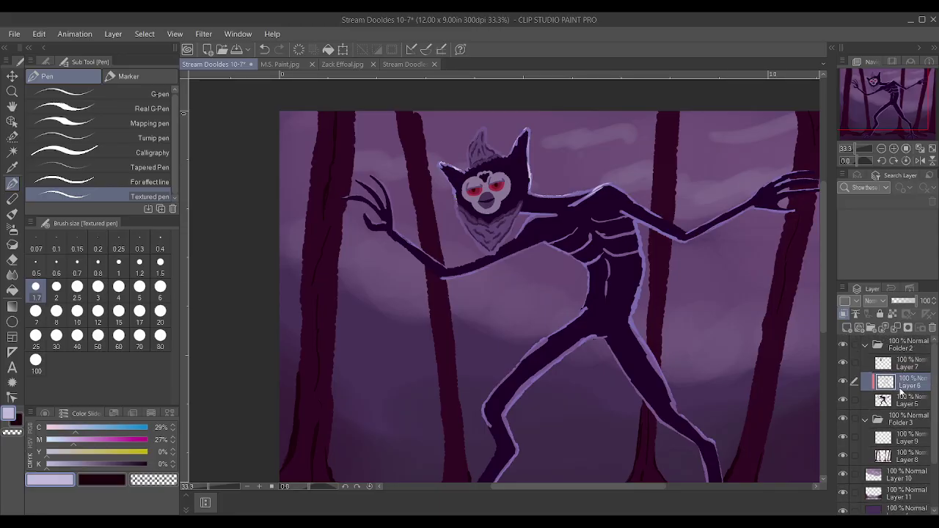
{"action": "left_click", "coordinate": [907, 364]}
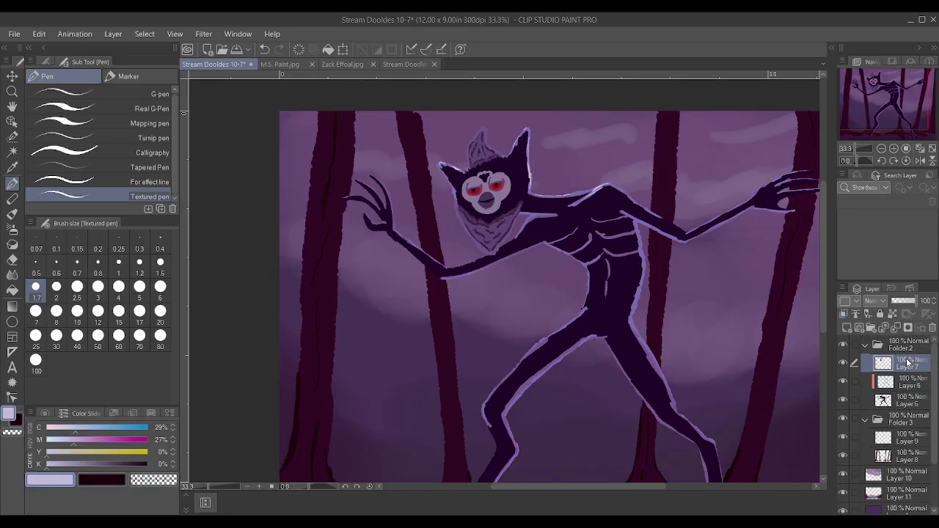
{"action": "scroll", "coordinate": [461, 217], "scroll_direction": "up", "scroll_amount": 1}
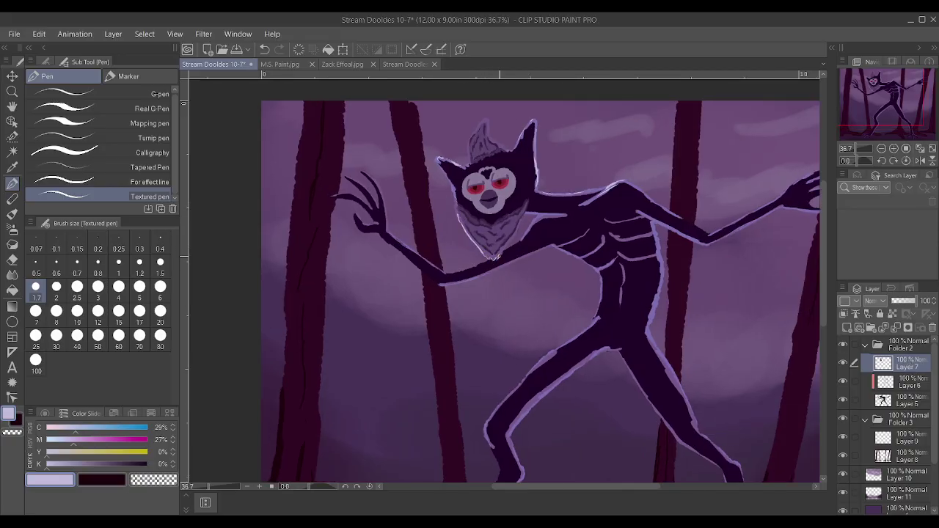
{"action": "left_click_drag", "start_coordinate": [511, 242], "coordinate": [519, 224]}
{"action": "left_click_drag", "start_coordinate": [523, 150], "coordinate": [528, 134]}
{"action": "left_click_drag", "start_coordinate": [469, 138], "coordinate": [486, 121]}
Highlight the raised forearm's upper edge, the back of its hand and the outermost finger in pale lavender.
{"action": "scroll", "coordinate": [515, 207], "scroll_direction": "up", "scroll_amount": 2}
{"action": "mouse_move", "coordinate": [433, 277]}
{"action": "left_mouse_down"}
{"action": "mouse_move", "coordinate": [383, 242]}
{"action": "mouse_move", "coordinate": [370, 209]}
{"action": "left_mouse_up"}
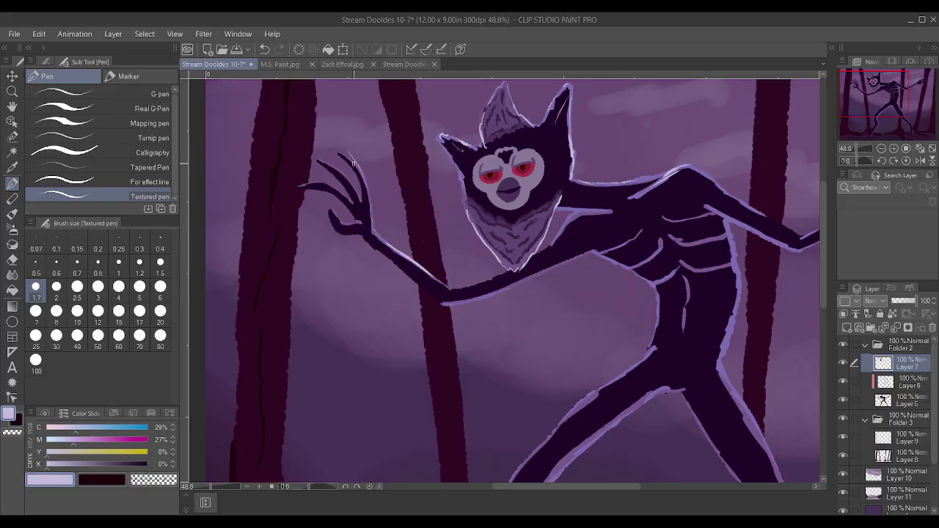
{"action": "scroll", "coordinate": [329, 139], "scroll_direction": "up", "scroll_amount": 1}
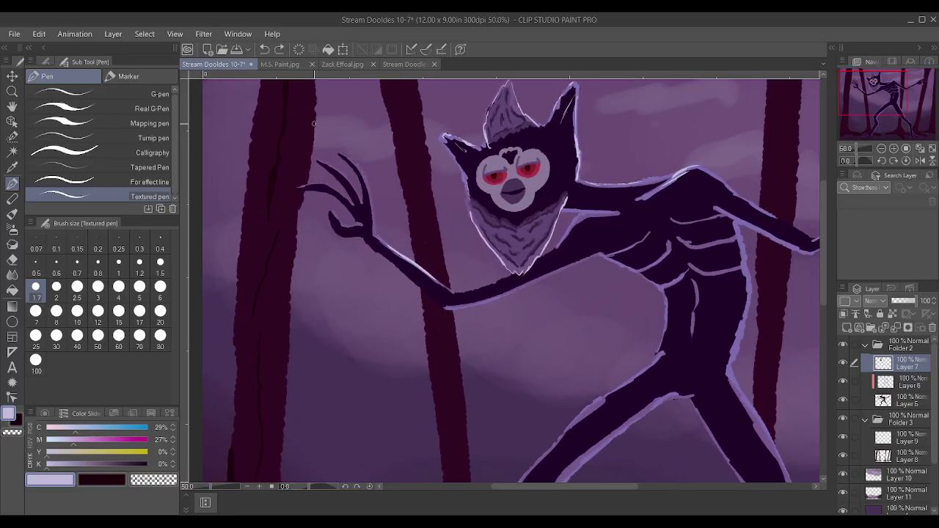
{"action": "scroll", "coordinate": [313, 123], "scroll_direction": "up", "scroll_amount": 2}
{"action": "mouse_move", "coordinate": [419, 302]}
{"action": "left_mouse_down"}
{"action": "mouse_move", "coordinate": [408, 229]}
{"action": "mouse_move", "coordinate": [356, 172]}
{"action": "left_mouse_up"}
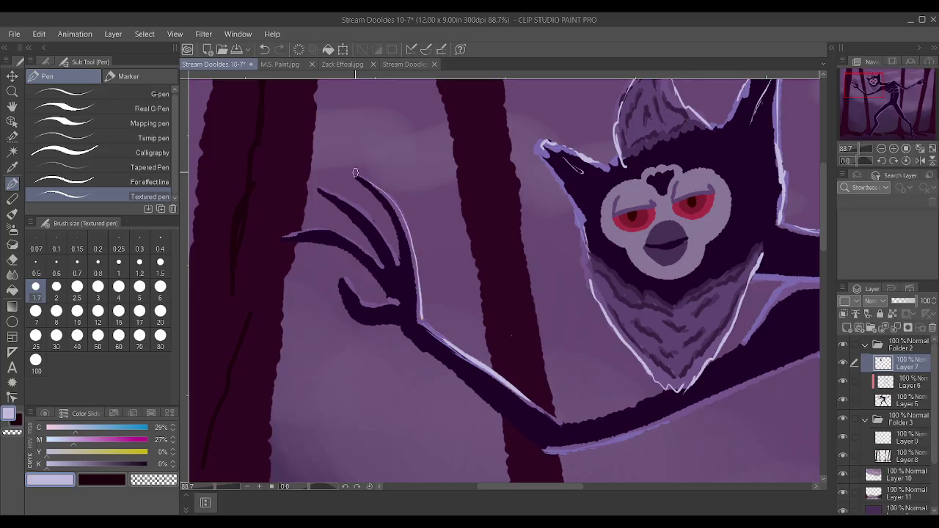
Highlight the remaining fingers and the curled thumb of the raised hand in pale lavender.
{"action": "mouse_move", "coordinate": [396, 262]}
{"action": "left_mouse_down"}
{"action": "mouse_move", "coordinate": [365, 213]}
{"action": "mouse_move", "coordinate": [330, 191]}
{"action": "left_mouse_up"}
{"action": "mouse_move", "coordinate": [281, 236]}
{"action": "left_mouse_down"}
{"action": "mouse_move", "coordinate": [320, 227]}
{"action": "mouse_move", "coordinate": [381, 264]}
{"action": "left_mouse_up"}
{"action": "left_click_drag", "start_coordinate": [396, 303], "coordinate": [366, 303]}
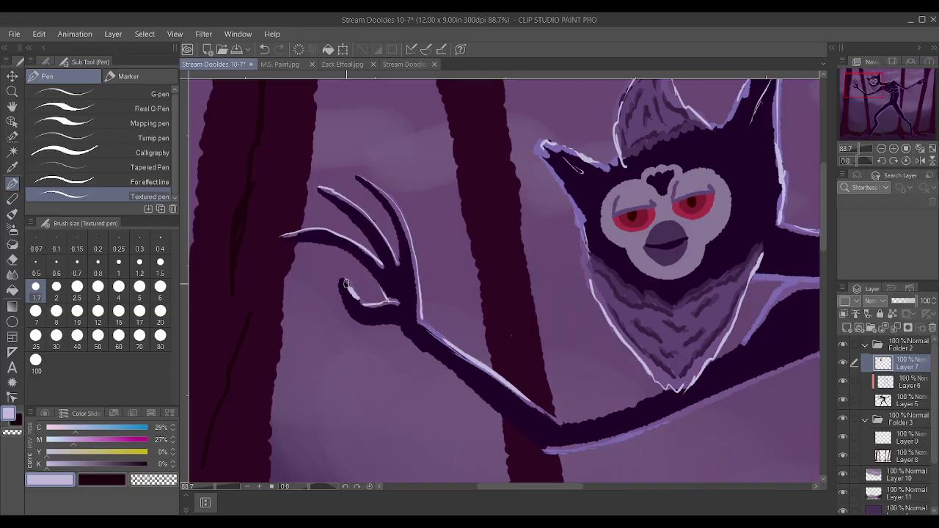
{"action": "scroll", "coordinate": [343, 266], "scroll_direction": "down", "scroll_amount": 1}
{"action": "scroll", "coordinate": [343, 266], "scroll_direction": "down", "scroll_amount": 4}
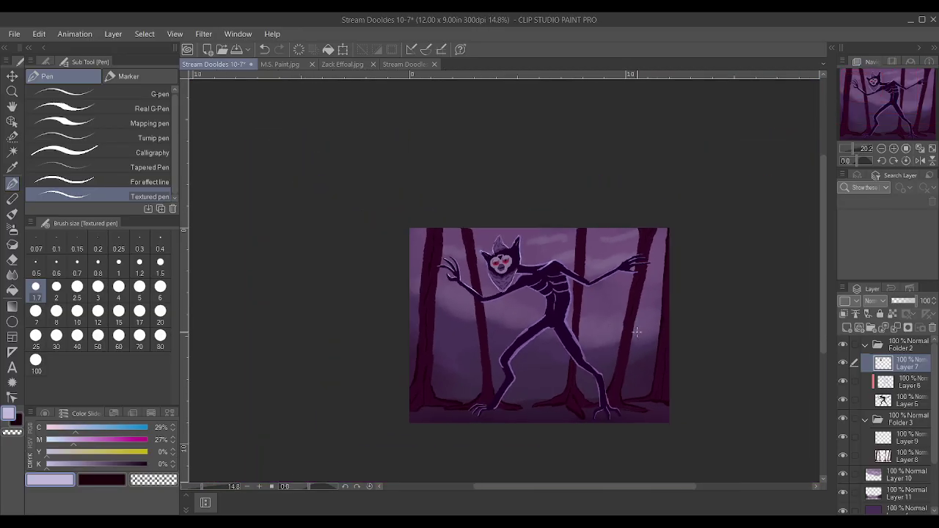
Highlight the straight leg's outer thigh and the outer side of the torso in pale lavender.
{"action": "scroll", "coordinate": [616, 341], "scroll_direction": "up", "scroll_amount": 1}
{"action": "scroll", "coordinate": [616, 341], "scroll_direction": "up", "scroll_amount": 1}
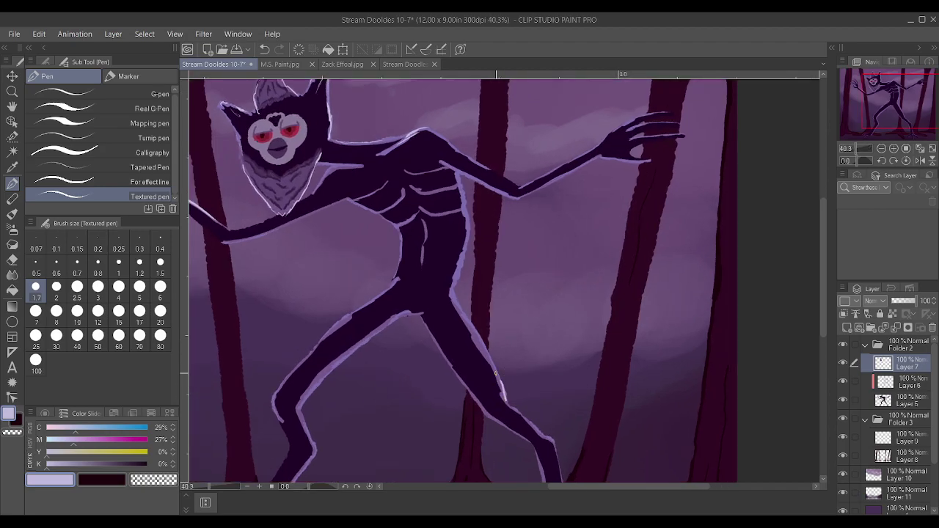
{"action": "left_click_drag", "start_coordinate": [459, 305], "coordinate": [461, 188]}
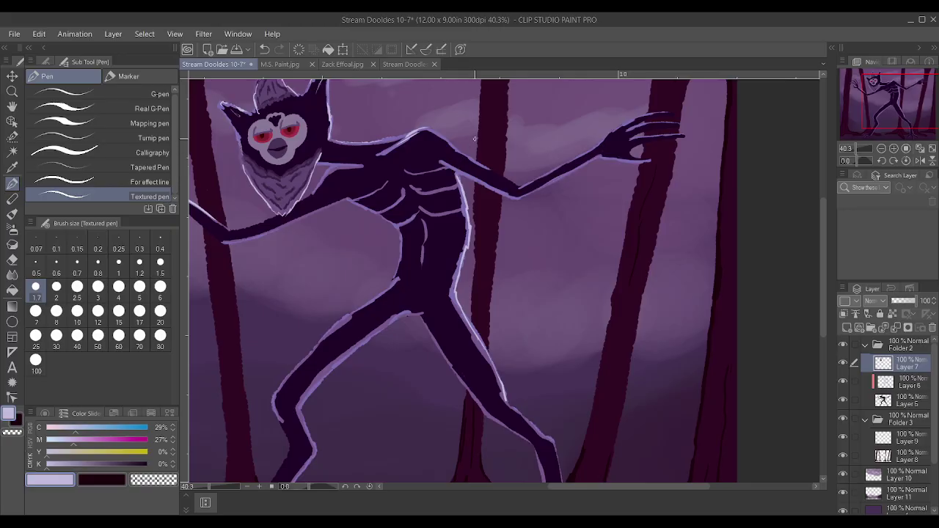
Highlight the outstretched forearm's underside and the lower edge and fingers of its hand in pale lavender.
{"action": "left_click_drag", "start_coordinate": [532, 190], "coordinate": [586, 165]}
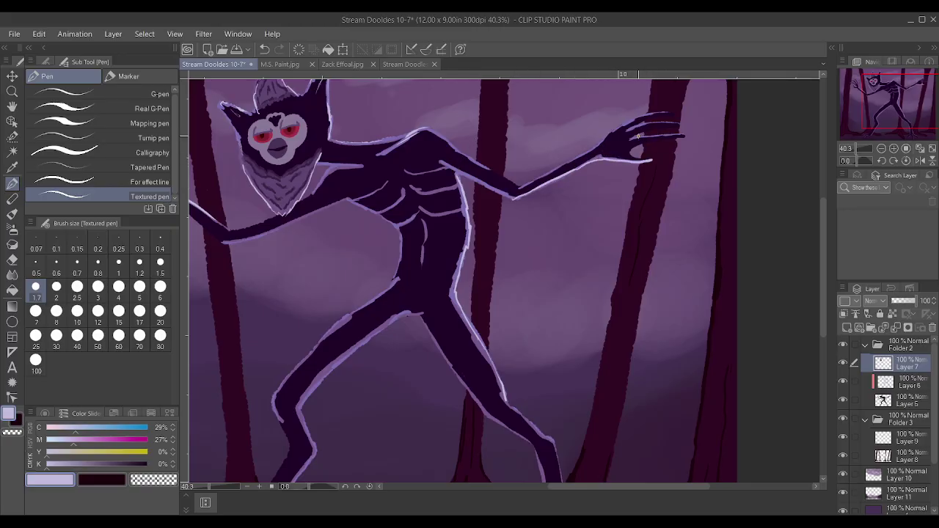
{"action": "left_click_drag", "start_coordinate": [631, 138], "coordinate": [676, 132]}
{"action": "scroll", "coordinate": [677, 133], "scroll_direction": "down", "scroll_amount": 3}
{"action": "scroll", "coordinate": [782, 214], "scroll_direction": "up", "scroll_amount": 4}
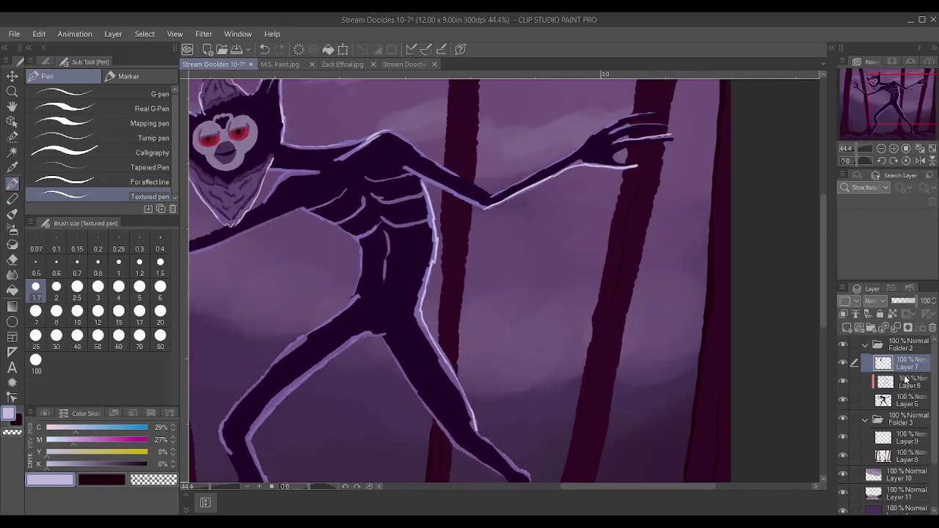
{"action": "left_click", "coordinate": [844, 314]}
{"action": "left_click", "coordinate": [844, 314]}
{"action": "scroll", "coordinate": [666, 179], "scroll_direction": "down", "scroll_amount": 3}
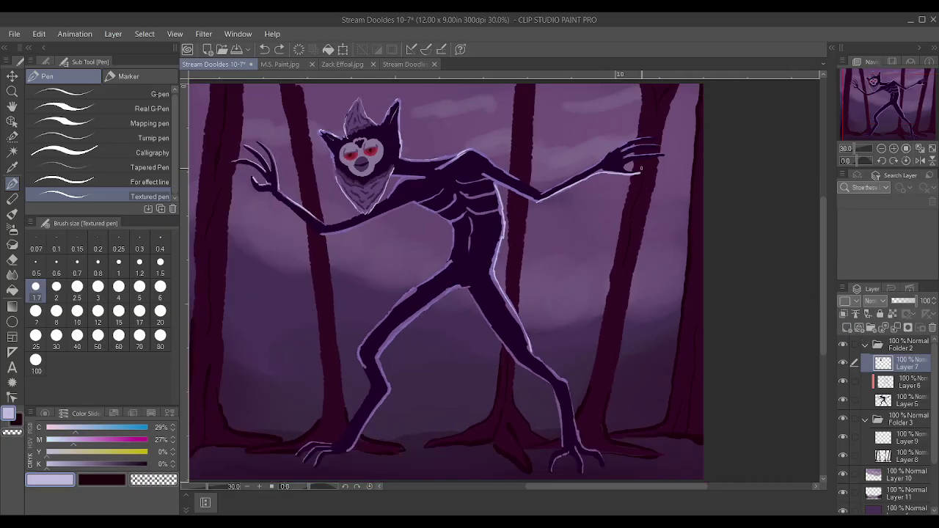
Highlight the top finger, back of the hand and wrist of the outstretched arm in pale lavender.
{"action": "scroll", "coordinate": [648, 132], "scroll_direction": "up", "scroll_amount": 5}
{"action": "scroll", "coordinate": [648, 132], "scroll_direction": "up", "scroll_amount": 3}
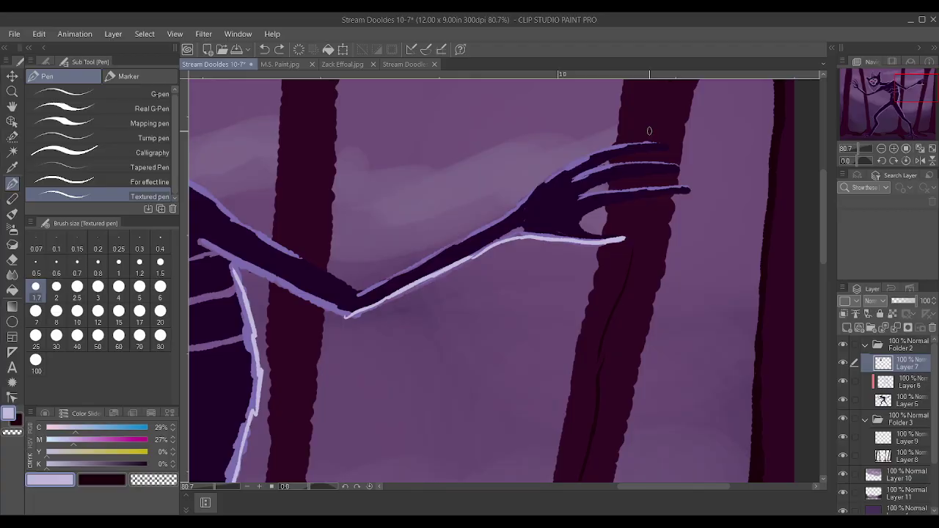
{"action": "mouse_move", "coordinate": [527, 193]}
{"action": "left_mouse_down"}
{"action": "mouse_move", "coordinate": [603, 149]}
{"action": "mouse_move", "coordinate": [673, 145]}
{"action": "left_mouse_up"}
{"action": "left_click_drag", "start_coordinate": [494, 220], "coordinate": [543, 180]}
{"action": "mouse_move", "coordinate": [490, 220]}
{"action": "left_mouse_down"}
{"action": "mouse_move", "coordinate": [514, 196]}
{"action": "mouse_move", "coordinate": [489, 225]}
{"action": "left_mouse_up"}
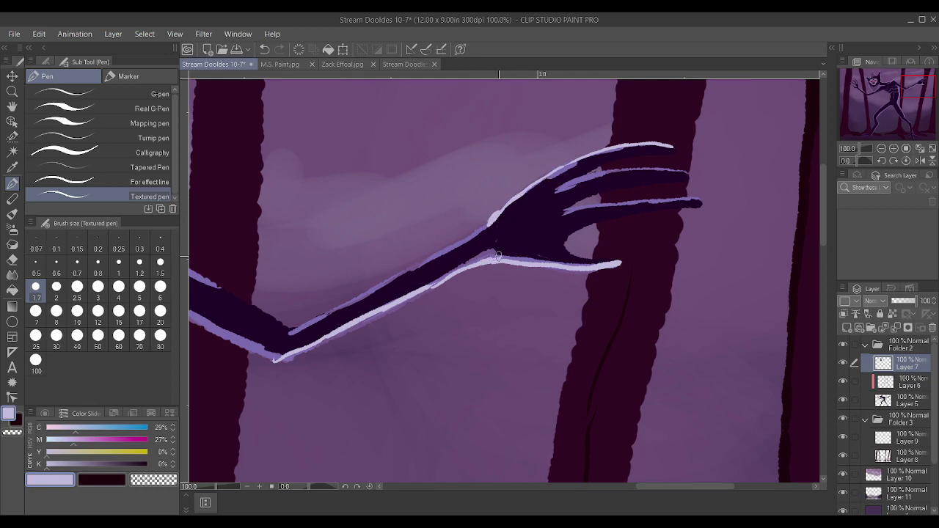
Save the drawing and make the dark purple background Layer 4 active.
{"action": "scroll", "coordinate": [484, 261], "scroll_direction": "down", "scroll_amount": 10}
{"action": "scroll", "coordinate": [421, 300], "scroll_direction": "up", "scroll_amount": 1}
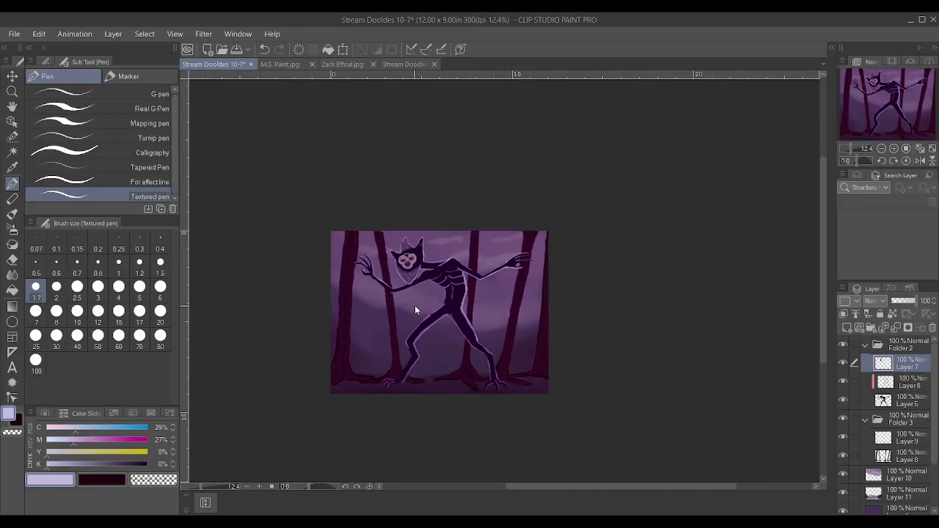
{"action": "scroll", "coordinate": [460, 279], "scroll_direction": "up", "scroll_amount": 1}
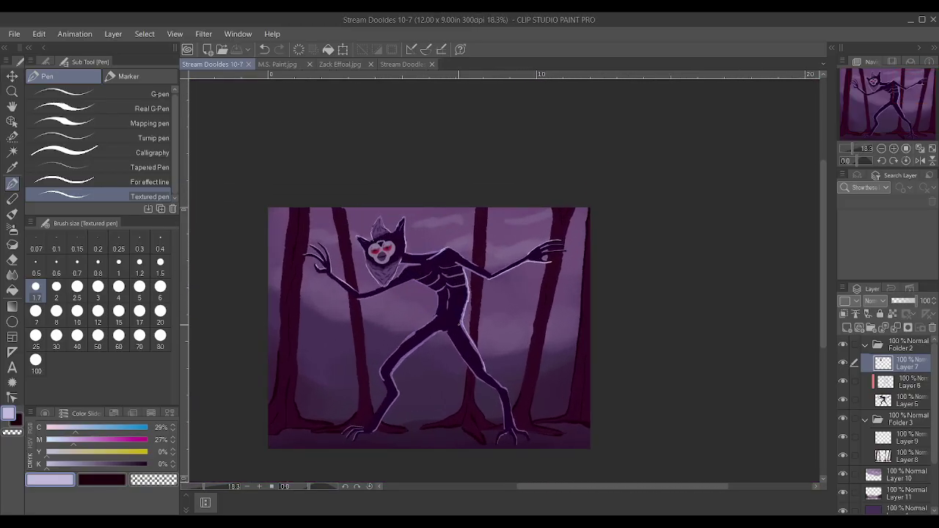
{"action": "scroll", "coordinate": [928, 412], "scroll_direction": "down", "scroll_amount": 1}
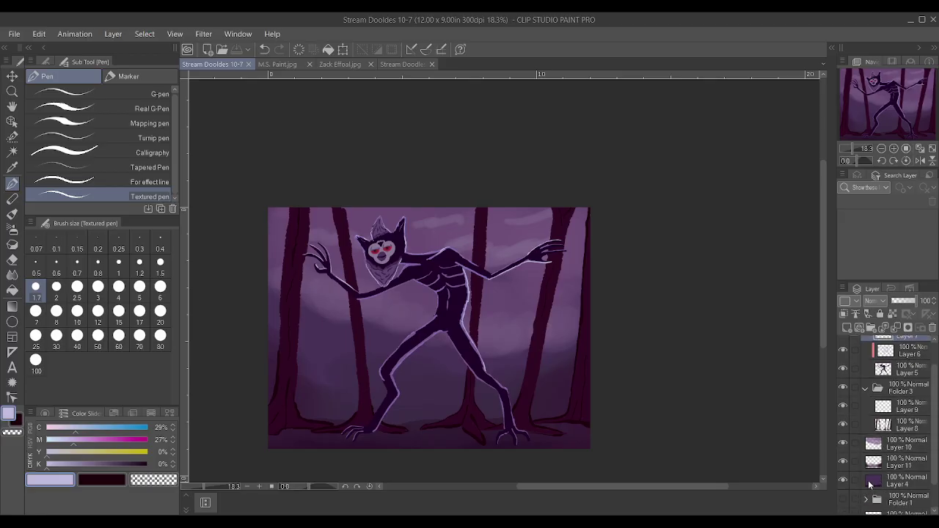
{"action": "left_click", "coordinate": [871, 484]}
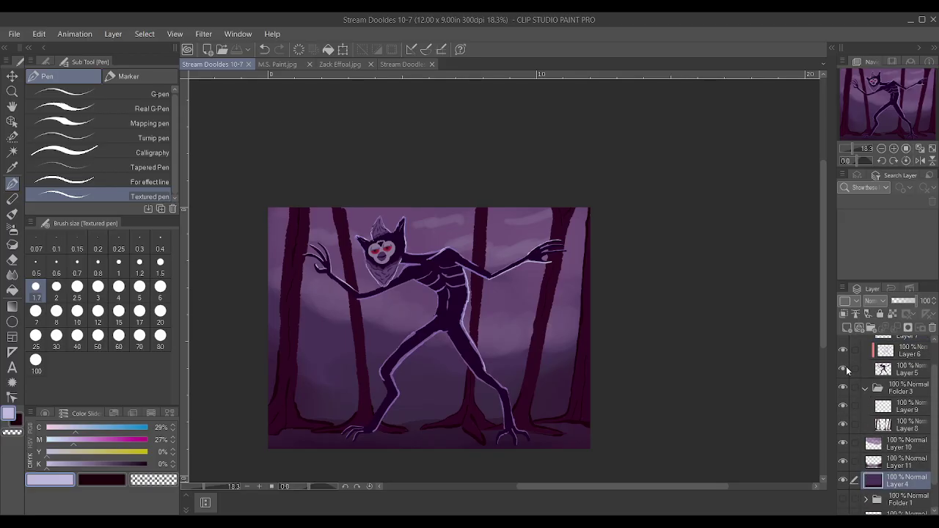
Shade the ground on Layer 11 with dark maroon, using the Soft airbrush at size 30 and 43% black in the colour mix.
{"action": "left_click", "coordinate": [889, 460]}
{"action": "left_click", "coordinate": [104, 481]}
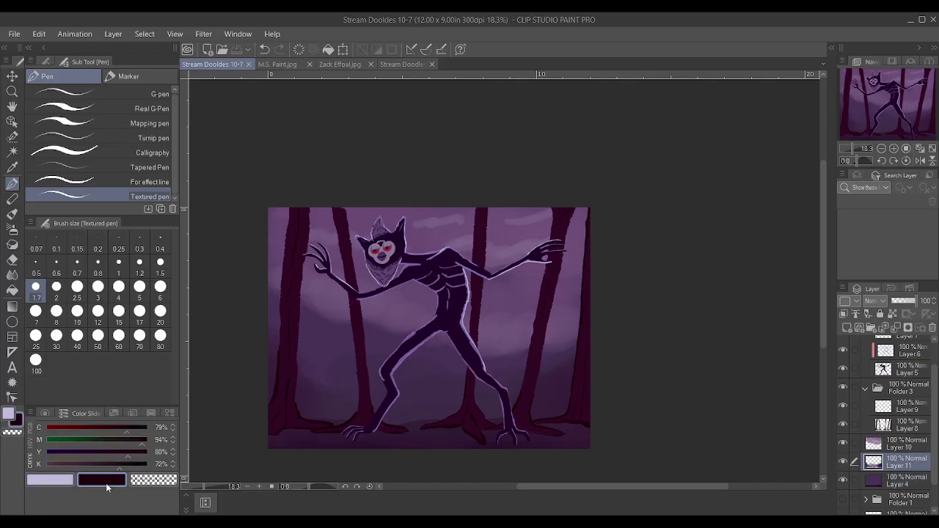
{"action": "left_click", "coordinate": [81, 461]}
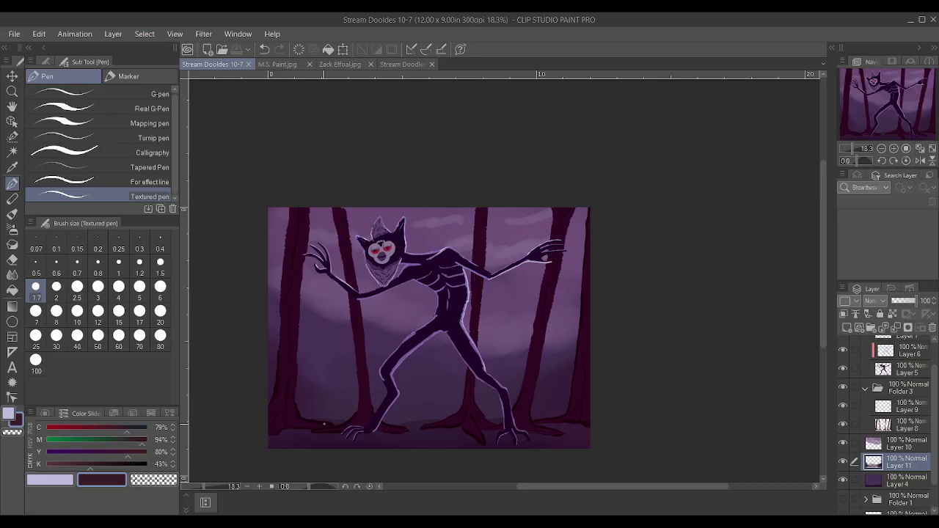
{"action": "key", "text": "b"}
{"action": "key", "text": "b"}
{"action": "key", "text": "bracketright"}
{"action": "key", "text": "bracketright"}
{"action": "key", "text": "bracketright"}
{"action": "key", "text": "bracketright"}
{"action": "key", "text": "bracketright"}
{"action": "key", "text": "bracketright"}
{"action": "key", "text": "bracketright"}
{"action": "key", "text": "bracketright"}
{"action": "key", "text": "bracketright"}
{"action": "key", "text": "bracketright"}
{"action": "key", "text": "bracketright"}
{"action": "key", "text": "bracketright"}
{"action": "key", "text": "bracketright"}
{"action": "key", "text": "bracketright"}
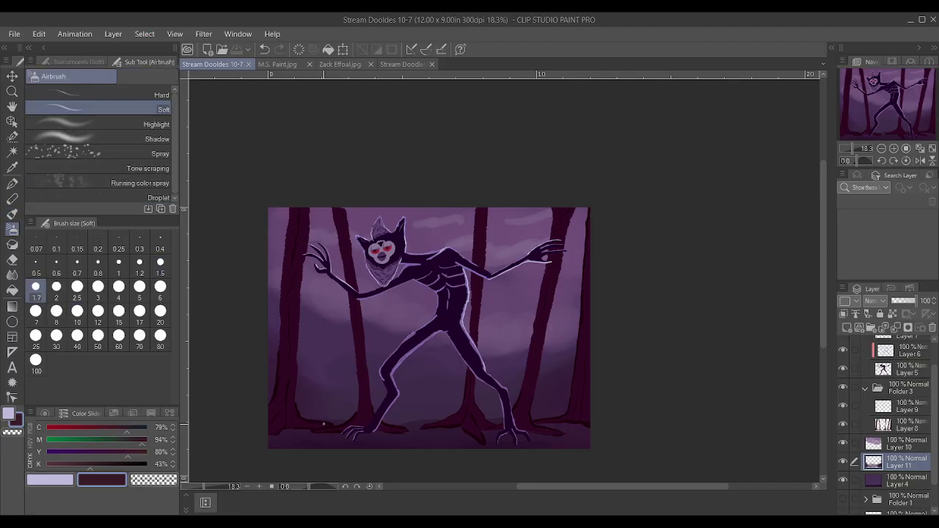
{"action": "key", "text": "bracketright"}
{"action": "key", "text": "bracketright"}
{"action": "left_click_drag", "start_coordinate": [318, 444], "coordinate": [352, 445]}
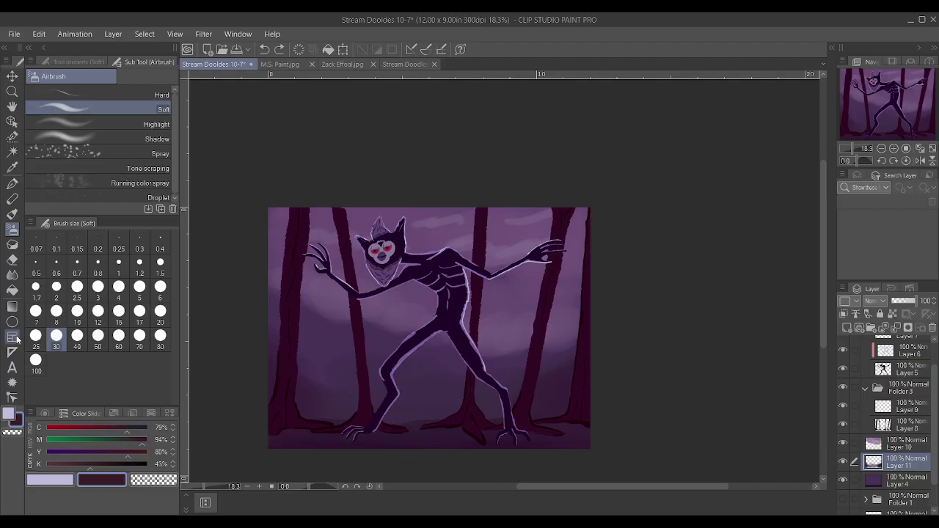
Darken the painting colour to 68% yellow and 68% black for the ground shading, and save the drawing.
{"action": "left_click_drag", "start_coordinate": [95, 465], "coordinate": [115, 464]}
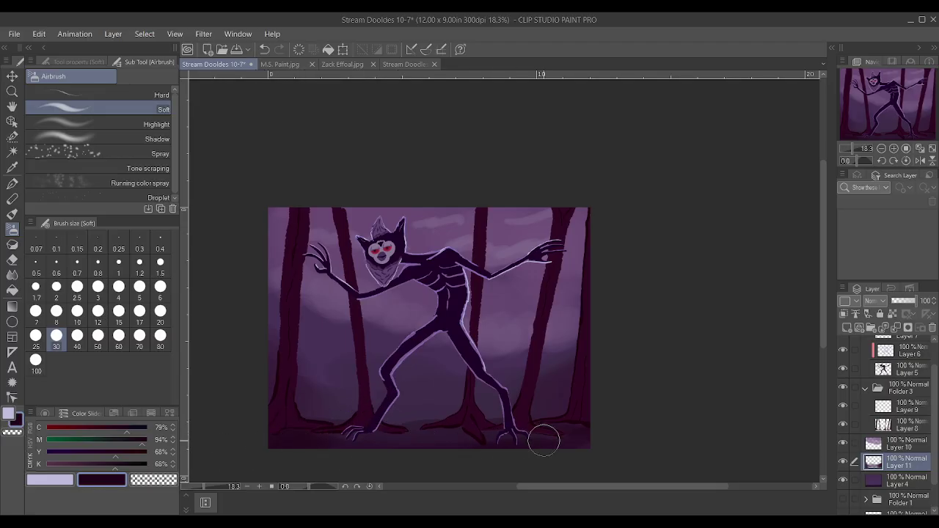
{"action": "scroll", "coordinate": [616, 427], "scroll_direction": "down", "scroll_amount": 2}
{"action": "scroll", "coordinate": [584, 310], "scroll_direction": "up", "scroll_amount": 1}
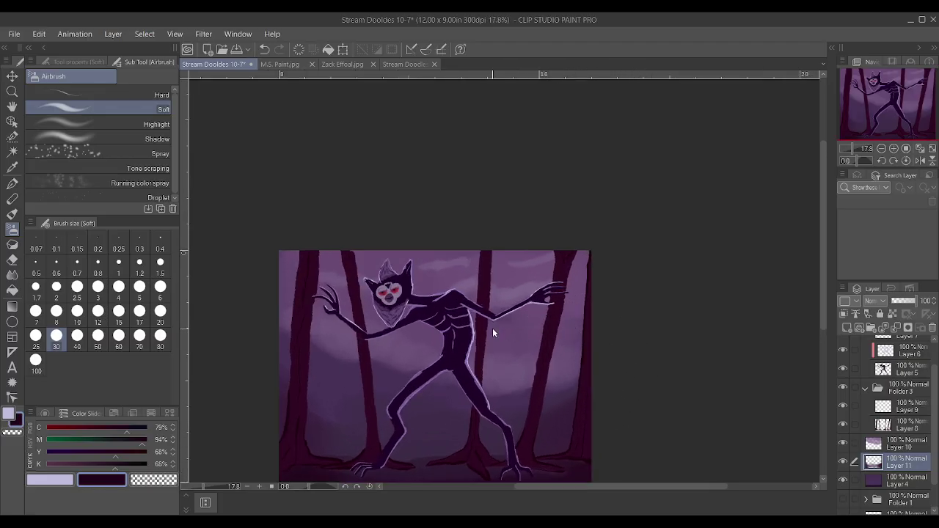
{"action": "key", "text": "ctrl+s"}
{"action": "scroll", "coordinate": [398, 312], "scroll_direction": "up", "scroll_amount": 1}
{"action": "scroll", "coordinate": [405, 323], "scroll_direction": "down", "scroll_amount": 1}
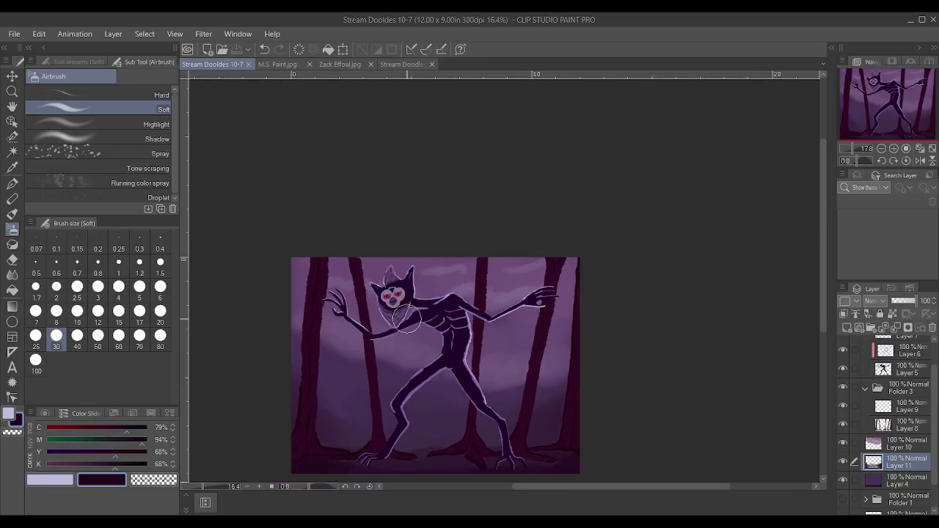
Group Folder 2, Folder 3, Layer 10 and Layer 11 into one new folder and collapse Folder 2.
{"action": "scroll", "coordinate": [460, 376], "scroll_direction": "down", "scroll_amount": 2}
{"action": "scroll", "coordinate": [461, 376], "scroll_direction": "up", "scroll_amount": 3}
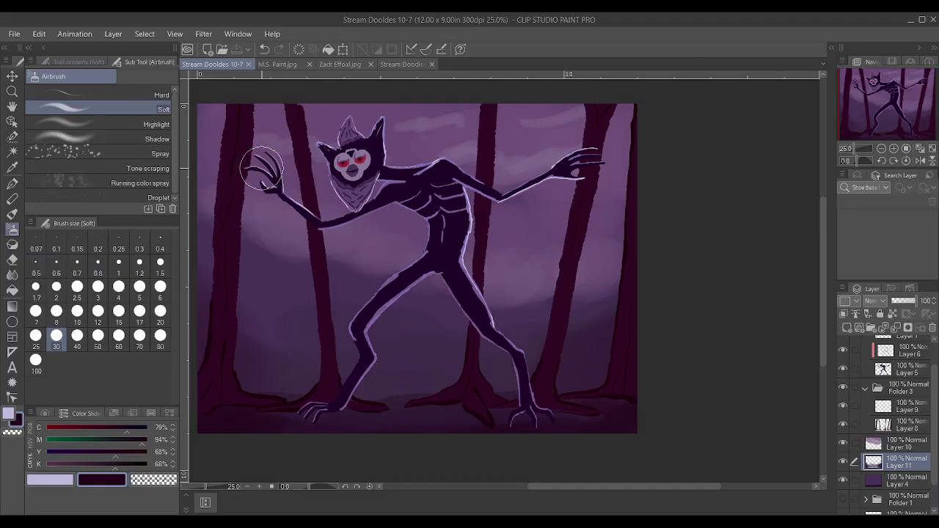
{"action": "scroll", "coordinate": [915, 391], "scroll_direction": "up", "scroll_amount": 1}
{"action": "left_click", "coordinate": [900, 347], "text": "shift"}
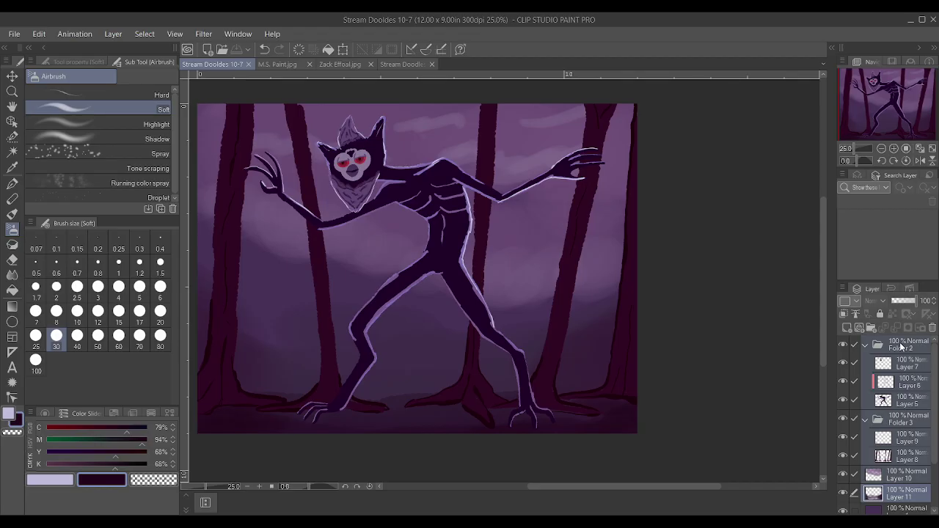
{"action": "key", "text": "ctrl+g"}
{"action": "left_click", "coordinate": [875, 366]}
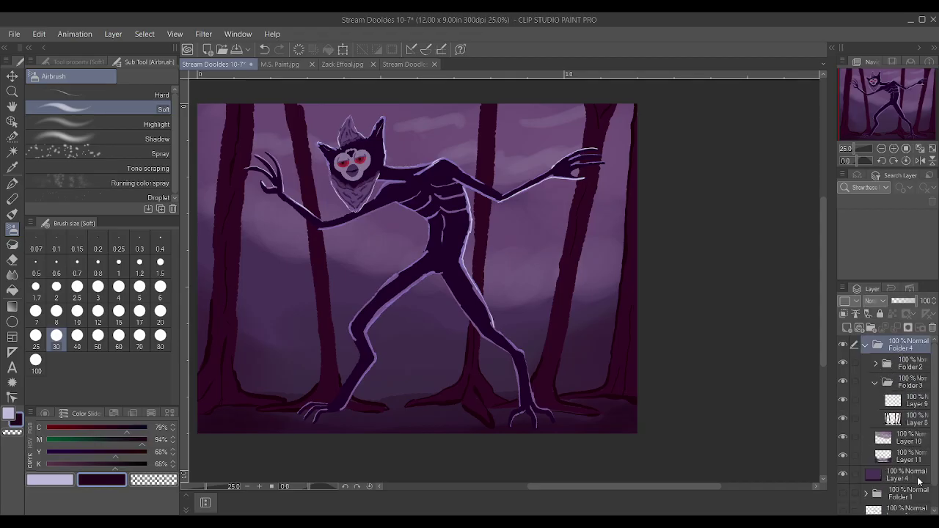
Group Layer 10, Layer 11 and Layer 4 into a folder inside Folder 4, and collapse the folders.
{"action": "left_click", "coordinate": [908, 443]}
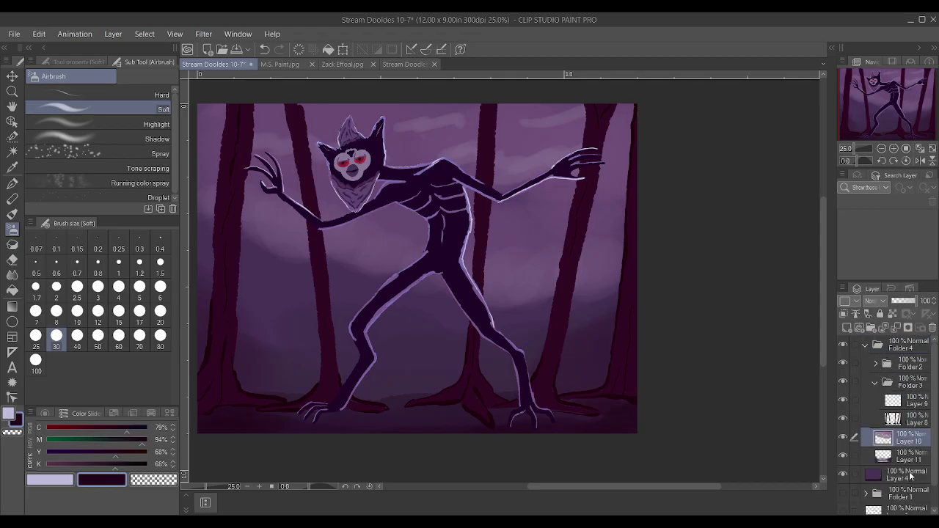
{"action": "left_click", "coordinate": [910, 472], "text": "shift"}
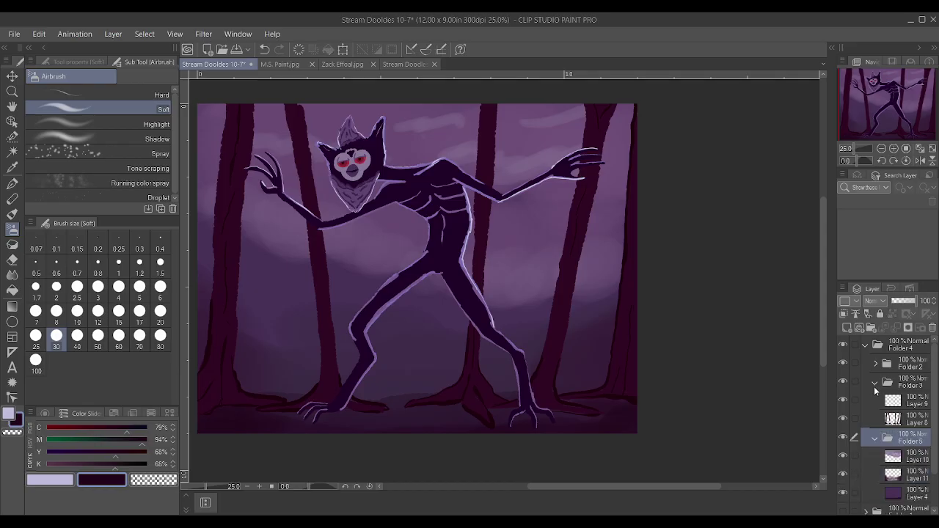
{"action": "key", "text": "ctrl+g"}
{"action": "left_click", "coordinate": [876, 400]}
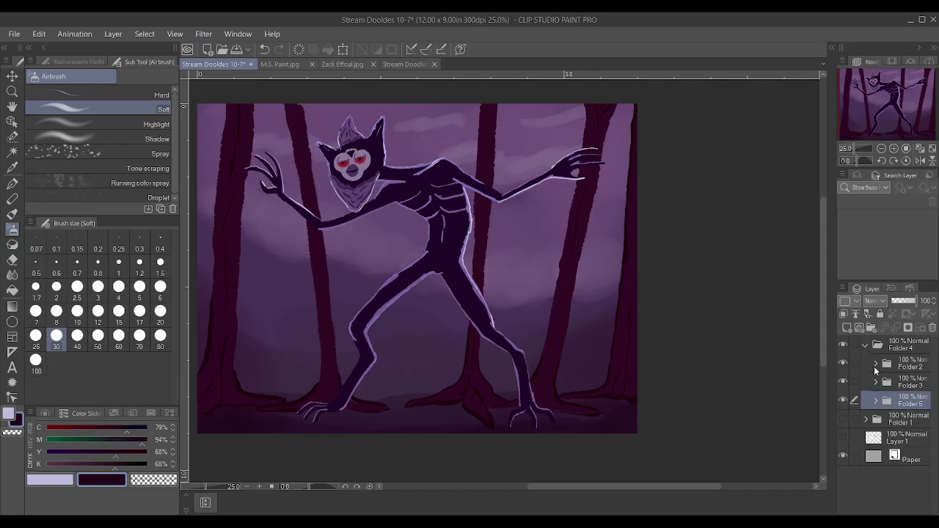
{"action": "left_click", "coordinate": [842, 344]}
{"action": "left_click", "coordinate": [842, 344]}
{"action": "left_click", "coordinate": [863, 345]}
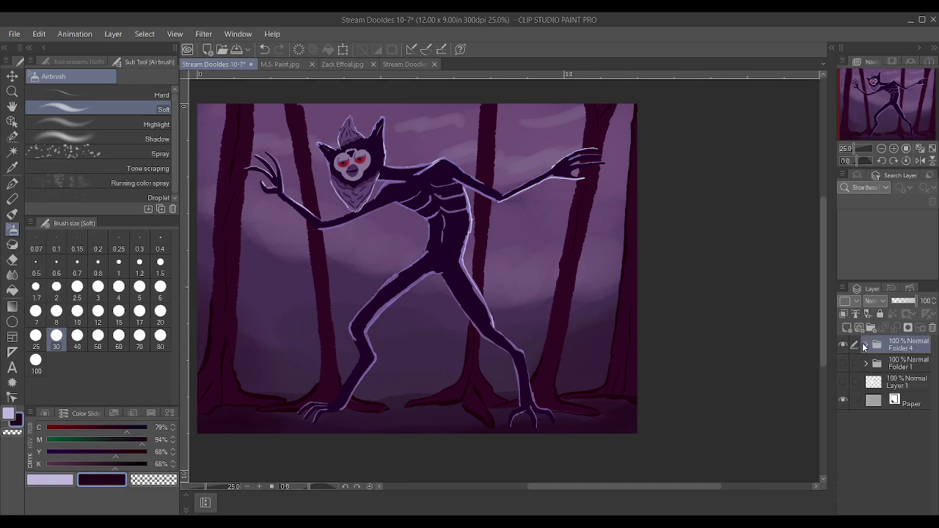
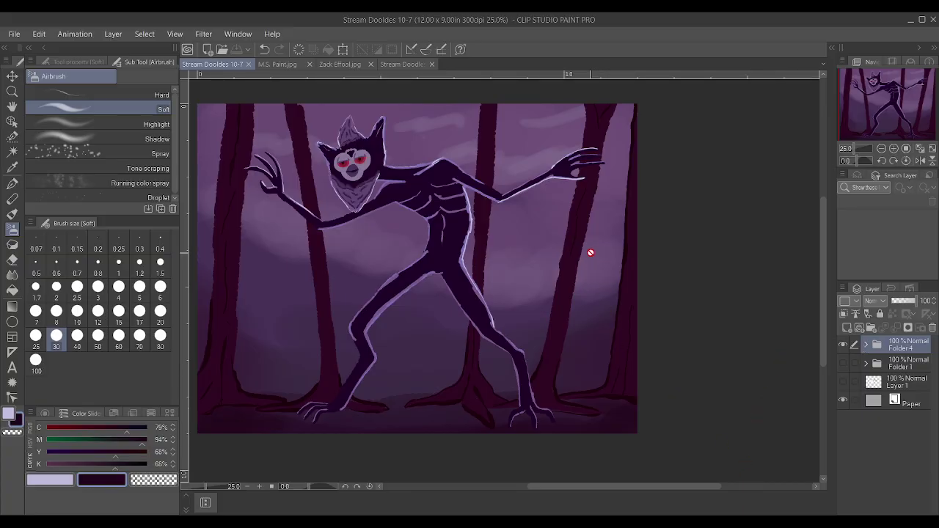
Hide the finished artwork in Folder 4 and add a new blank raster layer above it.
{"action": "scroll", "coordinate": [561, 256], "scroll_direction": "down", "scroll_amount": 2}
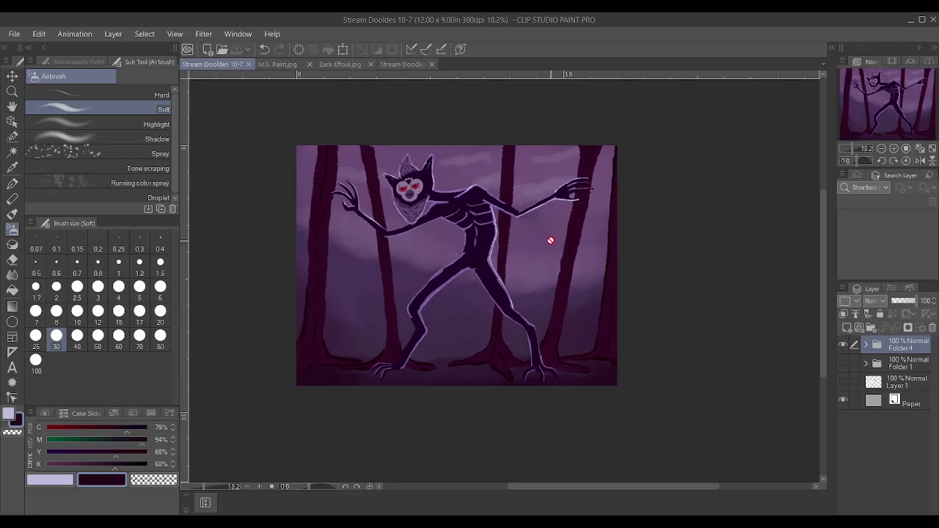
{"action": "scroll", "coordinate": [555, 396], "scroll_direction": "up", "scroll_amount": 1}
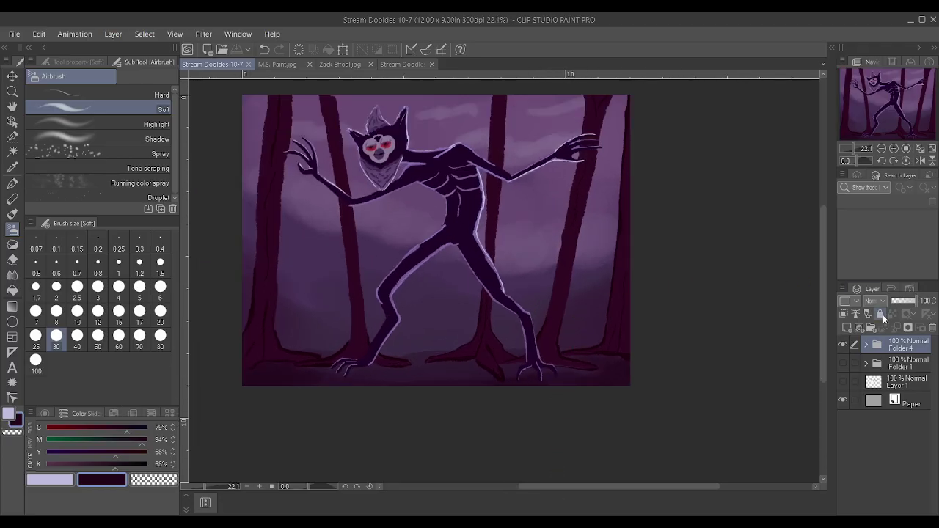
{"action": "left_click", "coordinate": [843, 344]}
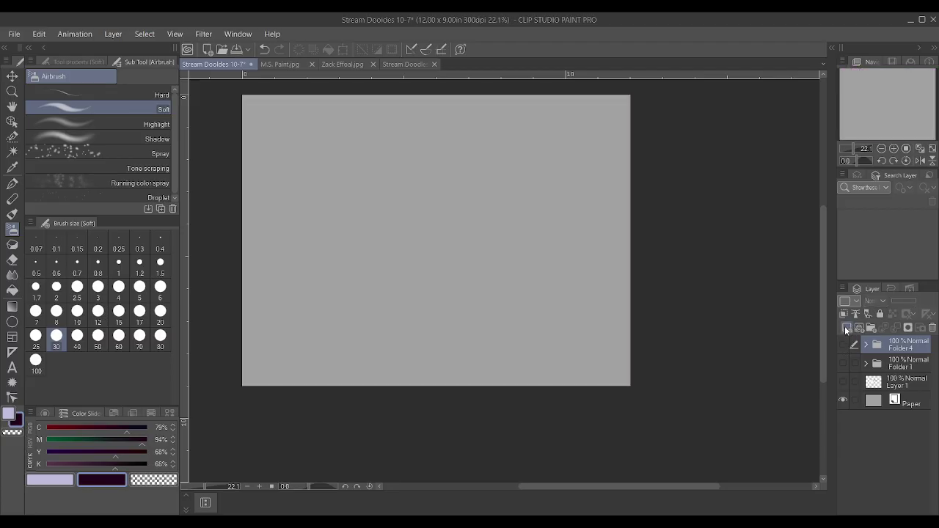
{"action": "left_click", "coordinate": [847, 328]}
Try a short stroke on the blank layer with the Soft airbrush at size 1.7, and undo it.
{"action": "scroll", "coordinate": [553, 345], "scroll_direction": "up", "scroll_amount": 1}
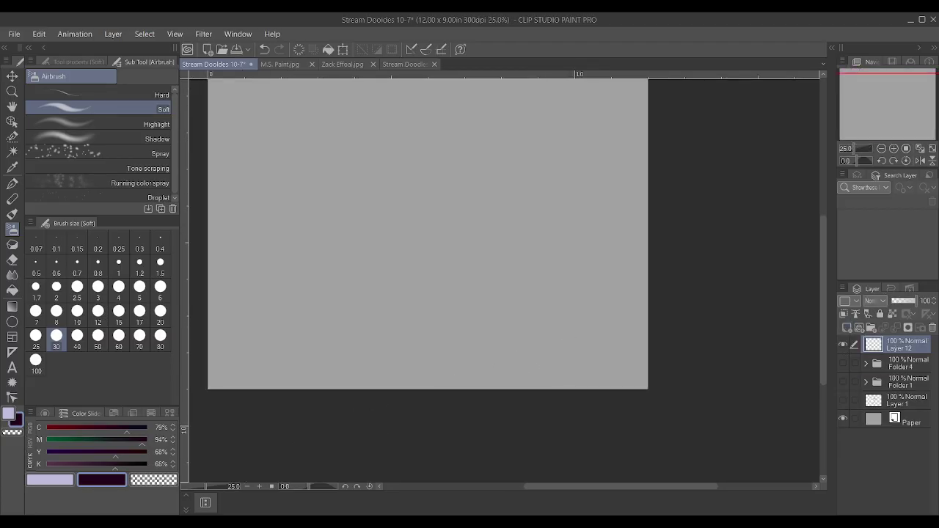
{"action": "left_click_drag", "start_coordinate": [241, 477], "coordinate": [392, 507]}
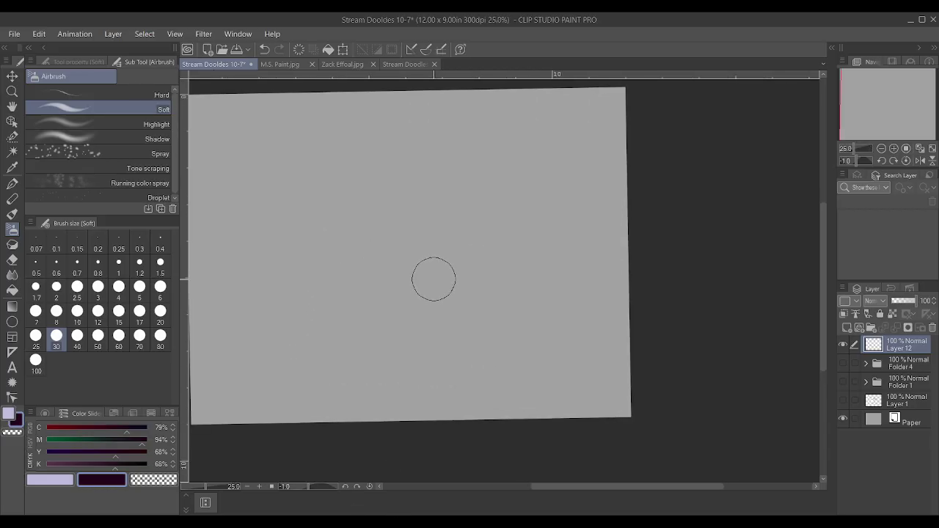
{"action": "mouse_move", "coordinate": [446, 279]}
{"action": "left_mouse_down"}
{"action": "mouse_move", "coordinate": [662, 372]}
{"action": "mouse_move", "coordinate": [655, 386]}
{"action": "mouse_move", "coordinate": [662, 372]}
{"action": "left_mouse_up"}
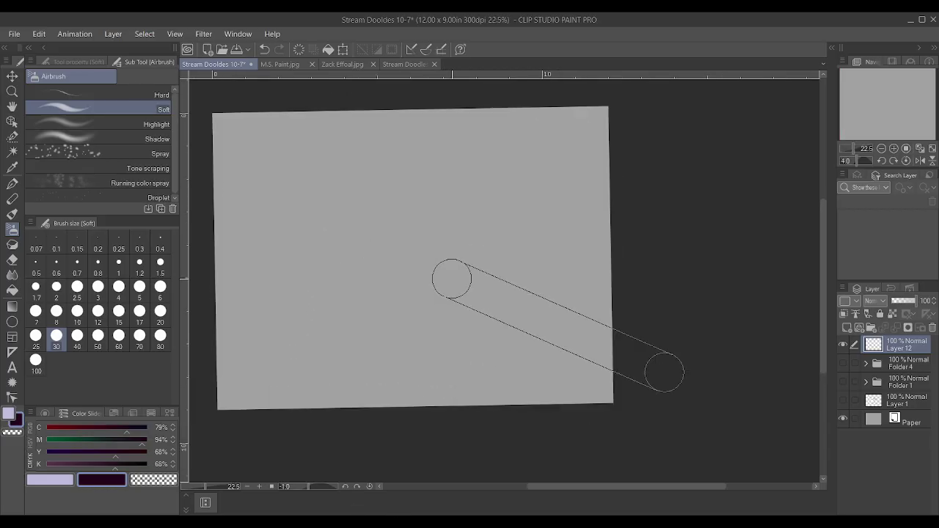
{"action": "left_click", "coordinate": [359, 486]}
{"action": "scroll", "coordinate": [299, 449], "scroll_direction": "up", "scroll_amount": 2}
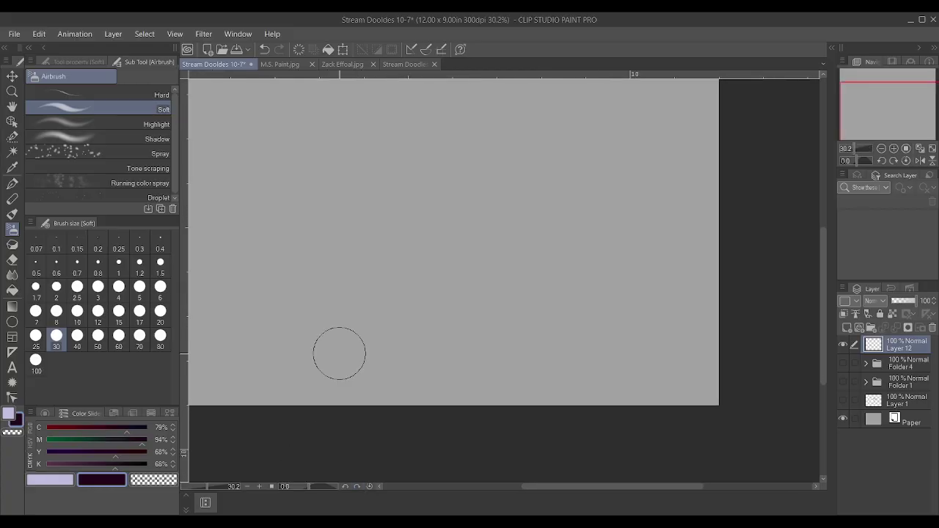
{"action": "key", "text": "bracketleft"}
{"action": "key", "text": "bracketleft"}
{"action": "key", "text": "bracketleft"}
{"action": "key", "text": "bracketleft"}
{"action": "key", "text": "bracketleft"}
{"action": "key", "text": "bracketleft"}
{"action": "key", "text": "bracketleft"}
{"action": "key", "text": "bracketleft"}
{"action": "key", "text": "bracketleft"}
{"action": "key", "text": "bracketleft"}
{"action": "key", "text": "bracketleft"}
{"action": "key", "text": "bracketleft"}
{"action": "key", "text": "bracketleft"}
{"action": "key", "text": "bracketleft"}
{"action": "key", "text": "bracketleft"}
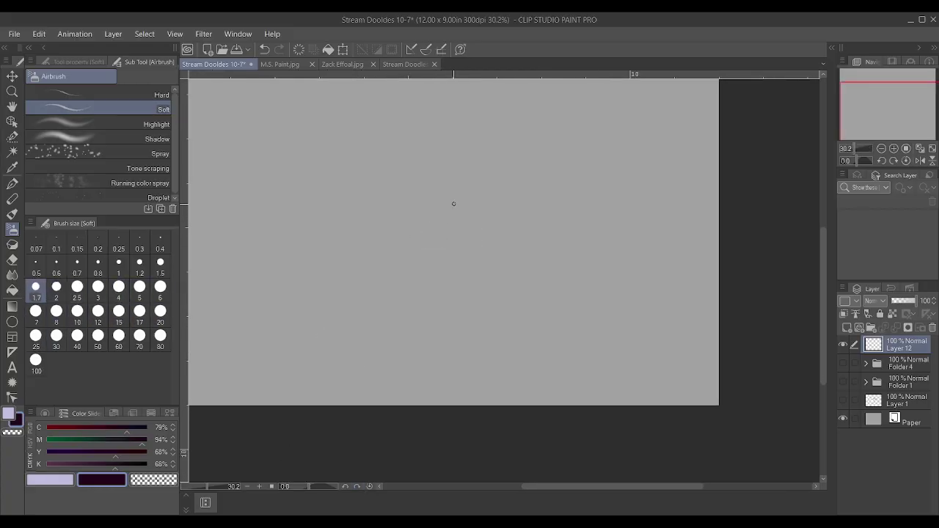
{"action": "mouse_move", "coordinate": [454, 208]}
{"action": "left_mouse_down"}
{"action": "mouse_move", "coordinate": [449, 221]}
{"action": "mouse_move", "coordinate": [433, 222]}
{"action": "left_mouse_up"}
{"action": "key", "text": "ctrl+z"}
Set the drawing colour to black with 100% cyan, yellow and black, and choose the Textured pen at size 1.5.
{"action": "left_click_drag", "start_coordinate": [115, 464], "coordinate": [147, 452]}
{"action": "left_click", "coordinate": [148, 427]}
{"action": "key", "text": "p"}
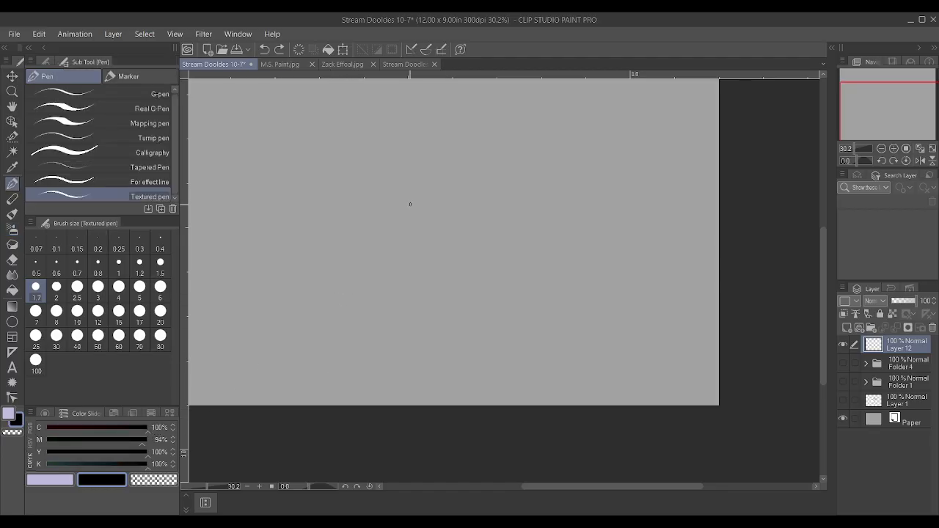
{"action": "key", "text": "bracketright"}
{"action": "key", "text": "bracketleft"}
{"action": "key", "text": "bracketleft"}
{"action": "key", "text": "bracketleft"}
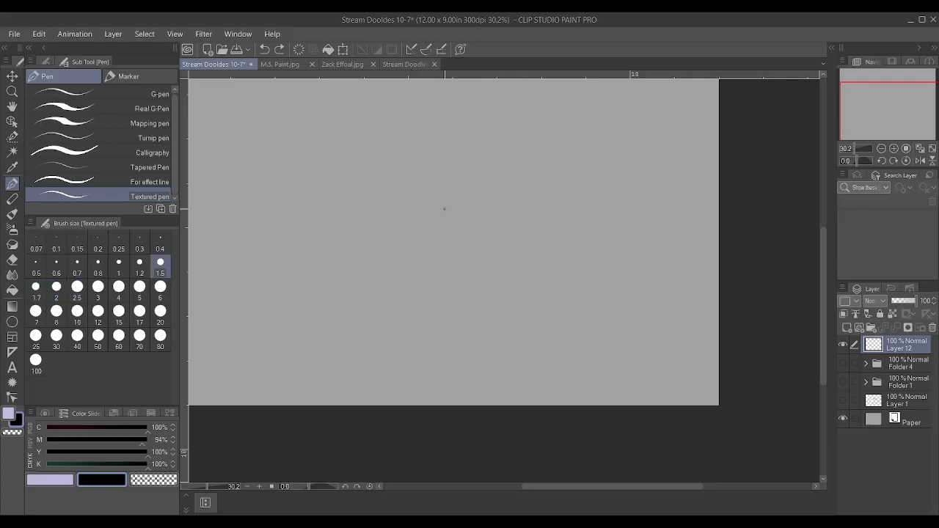
Try two short stacked curves near the middle of the blank canvas, and undo both strokes.
{"action": "scroll", "coordinate": [442, 208], "scroll_direction": "down", "scroll_amount": 1}
{"action": "scroll", "coordinate": [446, 278], "scroll_direction": "up", "scroll_amount": 1}
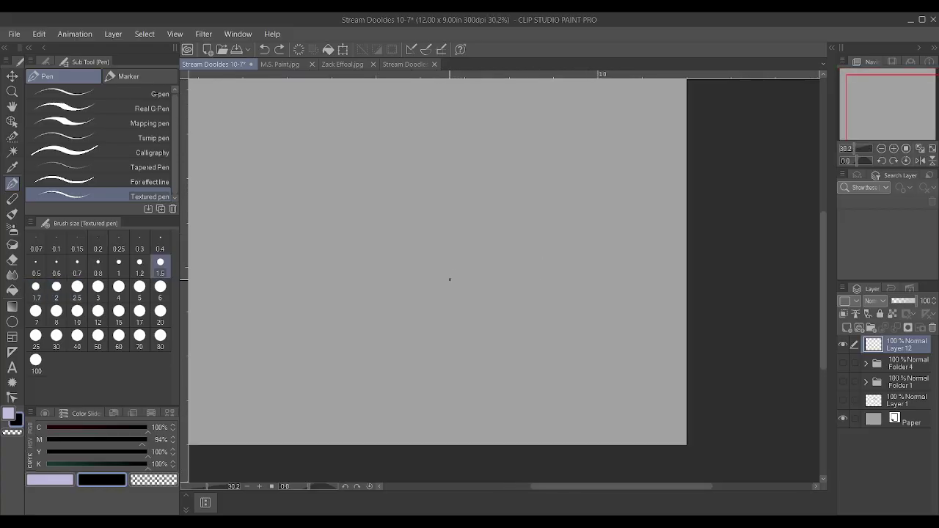
{"action": "scroll", "coordinate": [440, 239], "scroll_direction": "down", "scroll_amount": 1}
{"action": "scroll", "coordinate": [423, 198], "scroll_direction": "up", "scroll_amount": 1}
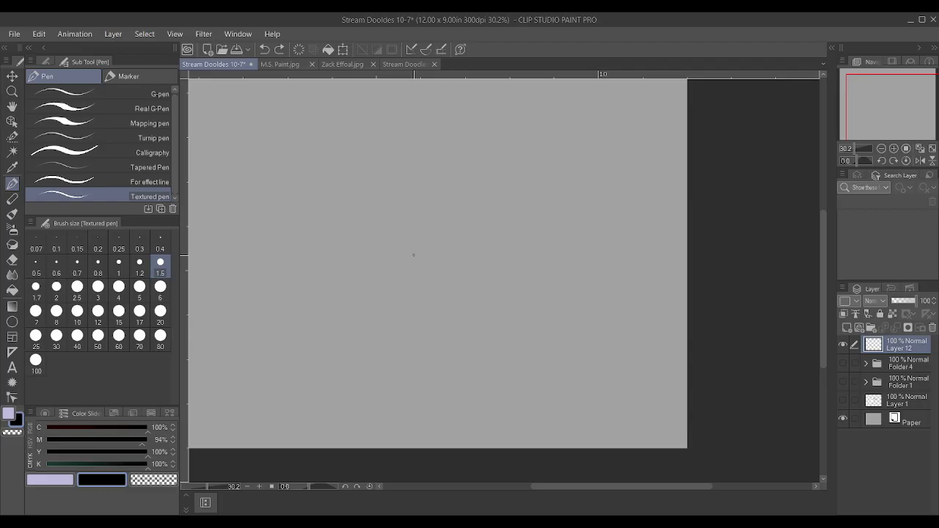
{"action": "scroll", "coordinate": [414, 255], "scroll_direction": "down", "scroll_amount": 1}
{"action": "scroll", "coordinate": [440, 245], "scroll_direction": "up", "scroll_amount": 1}
{"action": "mouse_move", "coordinate": [436, 233]}
{"action": "left_mouse_down"}
{"action": "mouse_move", "coordinate": [430, 256]}
{"action": "mouse_move", "coordinate": [405, 262]}
{"action": "mouse_move", "coordinate": [424, 269]}
{"action": "mouse_move", "coordinate": [414, 287]}
{"action": "mouse_move", "coordinate": [398, 289]}
{"action": "left_mouse_up"}
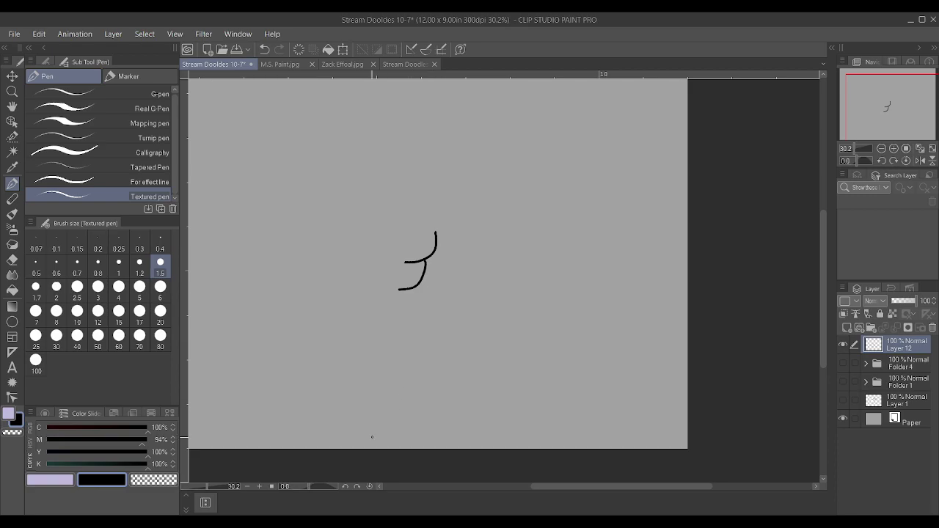
{"action": "key", "text": "ctrl+z"}
{"action": "key", "text": "ctrl+z"}
Draw two separate curves flaring outward at the base in the lower half of the canvas with the Textured pen.
{"action": "scroll", "coordinate": [444, 383], "scroll_direction": "down", "scroll_amount": 2}
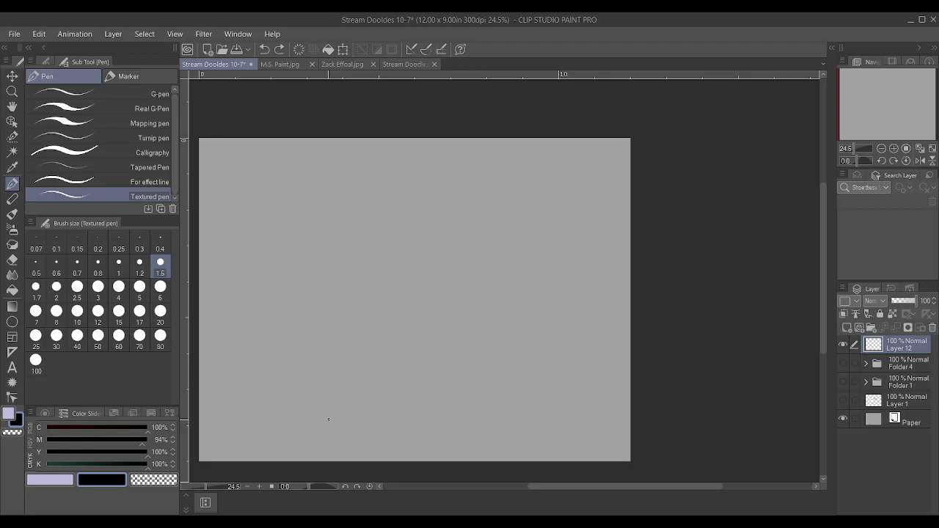
{"action": "mouse_move", "coordinate": [353, 407]}
{"action": "left_mouse_down"}
{"action": "mouse_move", "coordinate": [369, 387]}
{"action": "mouse_move", "coordinate": [374, 328]}
{"action": "left_mouse_up"}
{"action": "mouse_move", "coordinate": [454, 322]}
{"action": "left_mouse_down"}
{"action": "mouse_move", "coordinate": [462, 366]}
{"action": "mouse_move", "coordinate": [494, 393]}
{"action": "mouse_move", "coordinate": [524, 399]}
{"action": "left_mouse_up"}
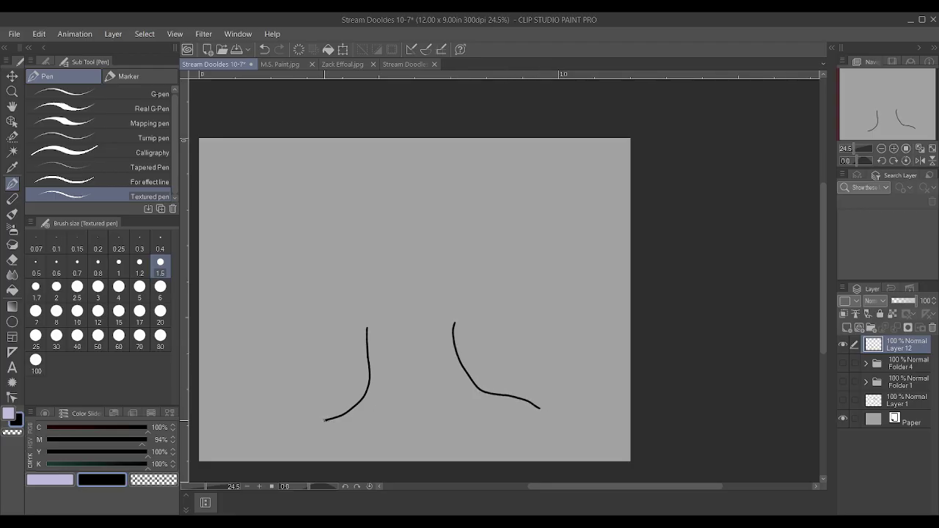
Try a jagged, root-like base contour beneath the two flared curves, and undo the contour strokes.
{"action": "mouse_move", "coordinate": [308, 430]}
{"action": "left_mouse_down"}
{"action": "mouse_move", "coordinate": [369, 425]}
{"action": "mouse_move", "coordinate": [347, 446]}
{"action": "mouse_move", "coordinate": [431, 424]}
{"action": "mouse_move", "coordinate": [454, 438]}
{"action": "mouse_move", "coordinate": [492, 437]}
{"action": "left_mouse_up"}
{"action": "mouse_move", "coordinate": [455, 410]}
{"action": "left_mouse_down"}
{"action": "mouse_move", "coordinate": [505, 442]}
{"action": "mouse_move", "coordinate": [445, 437]}
{"action": "mouse_move", "coordinate": [465, 403]}
{"action": "mouse_move", "coordinate": [502, 415]}
{"action": "mouse_move", "coordinate": [542, 412]}
{"action": "left_mouse_up"}
{"action": "scroll", "coordinate": [542, 412], "scroll_direction": "down", "scroll_amount": 1}
{"action": "key", "text": "ctrl+z"}
{"action": "key", "text": "ctrl+z"}
{"action": "key", "text": "ctrl+z"}
{"action": "key", "text": "ctrl+z"}
{"action": "key", "text": "ctrl+y"}
{"action": "key", "text": "ctrl+y"}
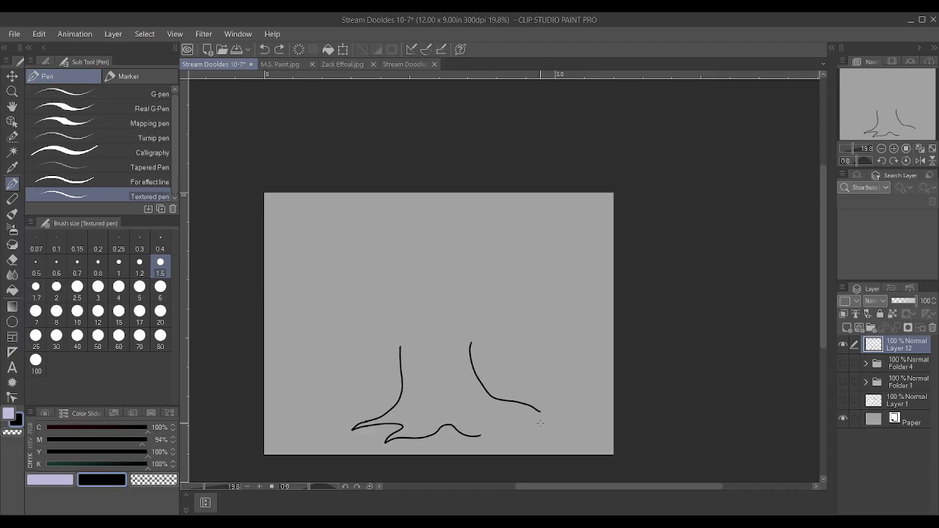
{"action": "key", "text": "ctrl+z"}
{"action": "key", "text": "ctrl+z"}
{"action": "scroll", "coordinate": [521, 440], "scroll_direction": "up", "scroll_amount": 1}
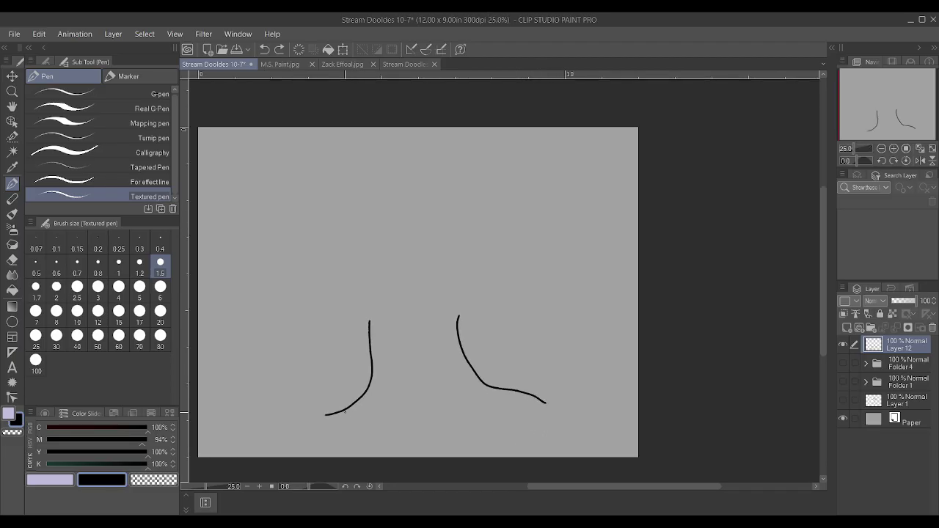
{"action": "scroll", "coordinate": [324, 417], "scroll_direction": "up", "scroll_amount": 1}
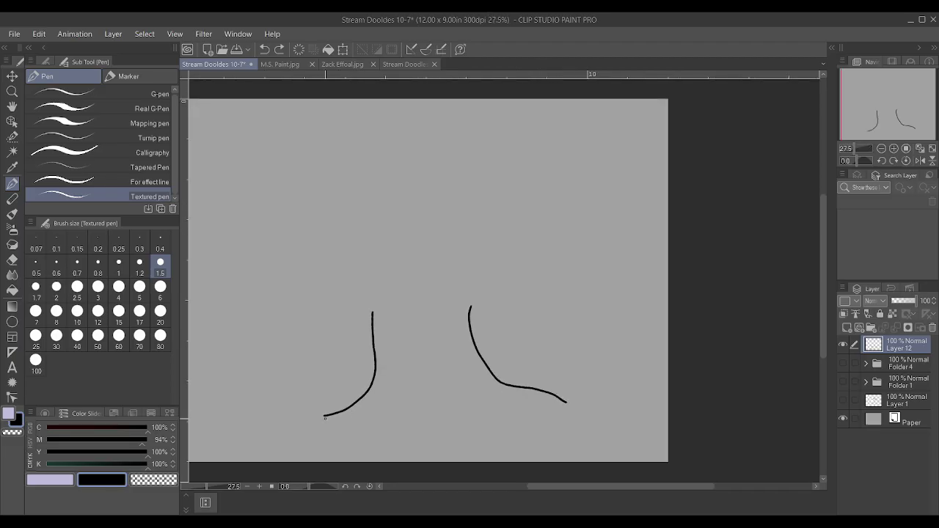
Try repositioning the two flared curves with the Move layer tool, and undo the sketch back to a blank layer.
{"action": "left_click", "coordinate": [11, 75]}
{"action": "mouse_move", "coordinate": [428, 373]}
{"action": "left_mouse_down"}
{"action": "mouse_move", "coordinate": [404, 362]}
{"action": "mouse_move", "coordinate": [414, 358]}
{"action": "left_mouse_up"}
{"action": "scroll", "coordinate": [404, 363], "scroll_direction": "down", "scroll_amount": 2}
{"action": "key", "text": "ctrl+z"}
{"action": "key", "text": "ctrl+z"}
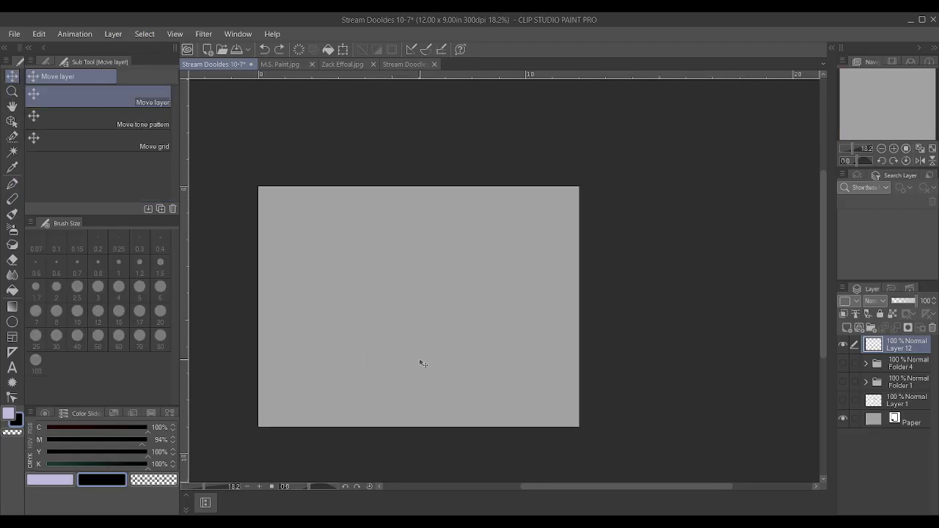
{"action": "scroll", "coordinate": [414, 359], "scroll_direction": "up", "scroll_amount": 2}
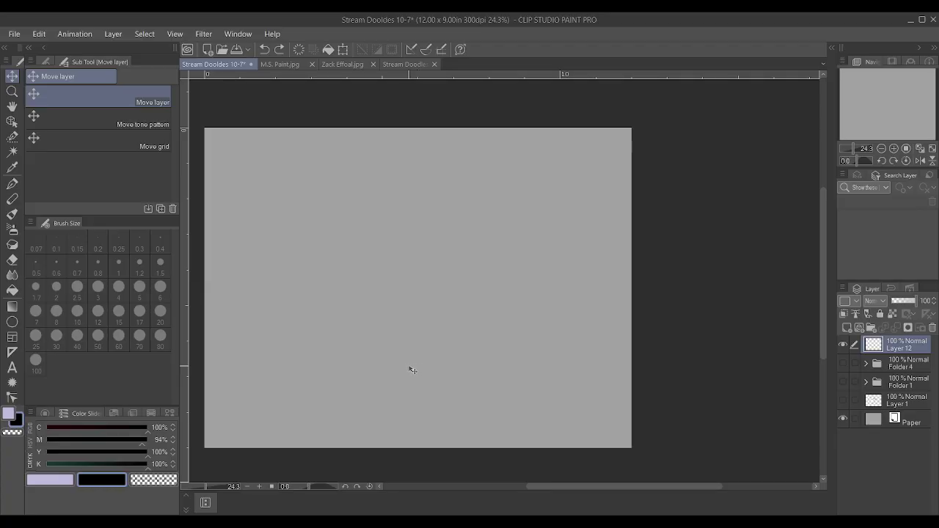
Draw a flared body base with a wavy, tentacle-like lower edge across the lower part of the canvas with the Textured pen.
{"action": "key", "text": "p"}
{"action": "key", "text": "e"}
{"action": "key", "text": "p"}
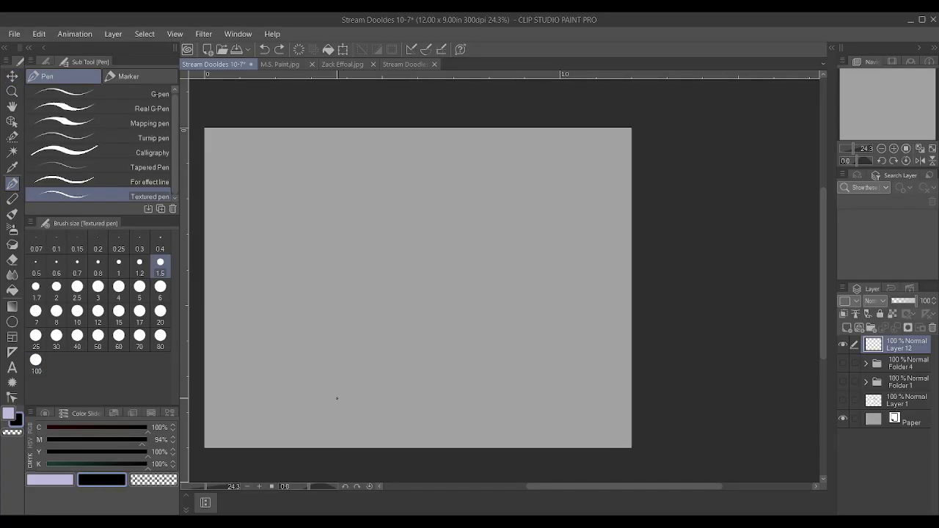
{"action": "left_click_drag", "start_coordinate": [336, 410], "coordinate": [361, 403]}
{"action": "key", "text": "ctrl+z"}
{"action": "mouse_move", "coordinate": [310, 399]}
{"action": "left_mouse_down"}
{"action": "mouse_move", "coordinate": [360, 420]}
{"action": "mouse_move", "coordinate": [366, 431]}
{"action": "mouse_move", "coordinate": [401, 436]}
{"action": "mouse_move", "coordinate": [379, 423]}
{"action": "mouse_move", "coordinate": [394, 419]}
{"action": "mouse_move", "coordinate": [433, 435]}
{"action": "mouse_move", "coordinate": [447, 423]}
{"action": "mouse_move", "coordinate": [425, 415]}
{"action": "mouse_move", "coordinate": [504, 419]}
{"action": "mouse_move", "coordinate": [467, 404]}
{"action": "mouse_move", "coordinate": [516, 397]}
{"action": "mouse_move", "coordinate": [510, 381]}
{"action": "mouse_move", "coordinate": [495, 394]}
{"action": "mouse_move", "coordinate": [447, 363]}
{"action": "left_mouse_up"}
{"action": "mouse_move", "coordinate": [314, 401]}
{"action": "left_mouse_down"}
{"action": "mouse_move", "coordinate": [336, 405]}
{"action": "mouse_move", "coordinate": [366, 389]}
{"action": "mouse_move", "coordinate": [373, 368]}
{"action": "left_mouse_up"}
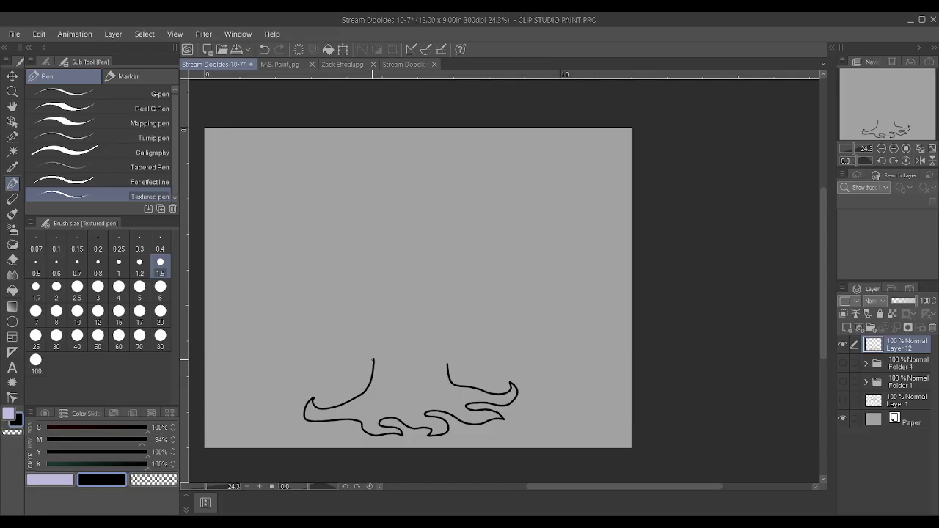
{"action": "left_click_drag", "start_coordinate": [352, 423], "coordinate": [323, 434]}
Extend both upright body lines above the flared base straight upward.
{"action": "scroll", "coordinate": [325, 420], "scroll_direction": "down", "scroll_amount": 1}
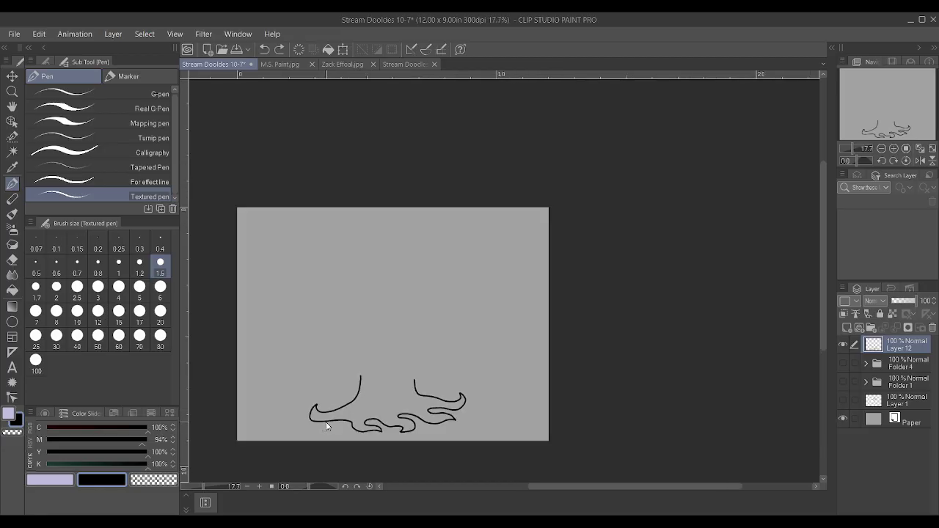
{"action": "scroll", "coordinate": [330, 426], "scroll_direction": "up", "scroll_amount": 2}
{"action": "scroll", "coordinate": [366, 419], "scroll_direction": "up", "scroll_amount": 1}
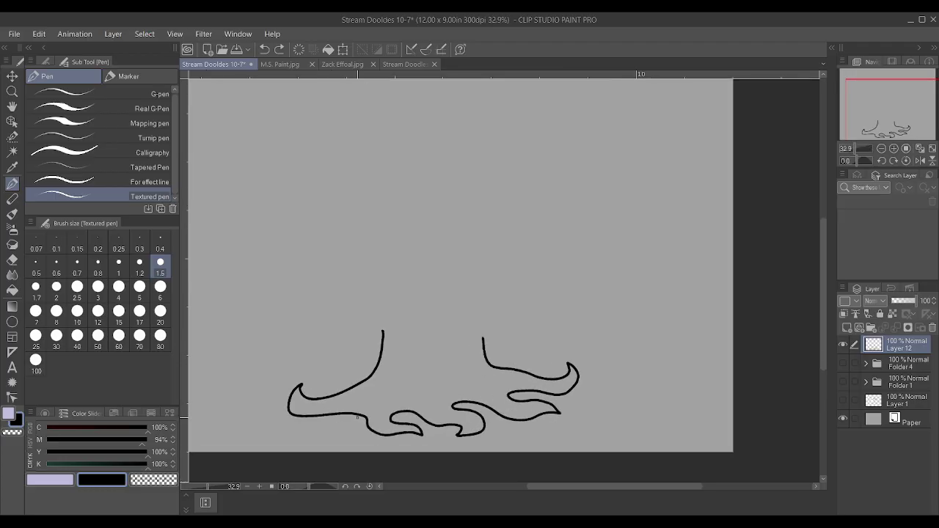
{"action": "scroll", "coordinate": [481, 333], "scroll_direction": "up", "scroll_amount": 1}
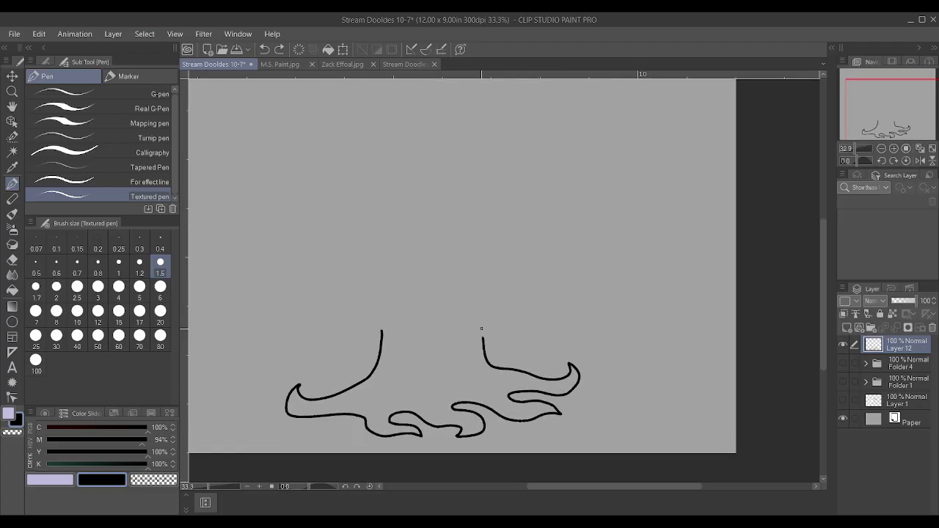
{"action": "left_click_drag", "start_coordinate": [483, 312], "coordinate": [482, 293]}
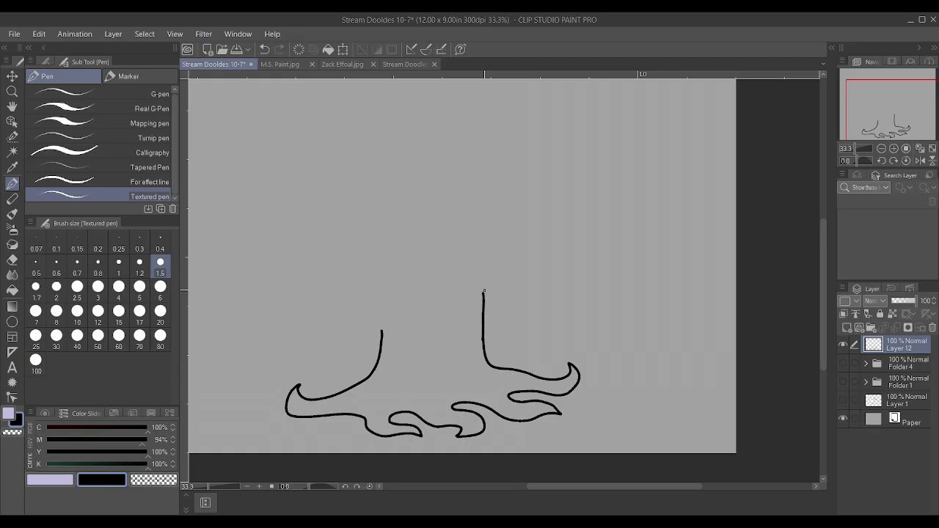
{"action": "left_click_drag", "start_coordinate": [379, 303], "coordinate": [379, 290]}
{"action": "scroll", "coordinate": [396, 256], "scroll_direction": "down", "scroll_amount": 2}
{"action": "scroll", "coordinate": [429, 212], "scroll_direction": "up", "scroll_amount": 1}
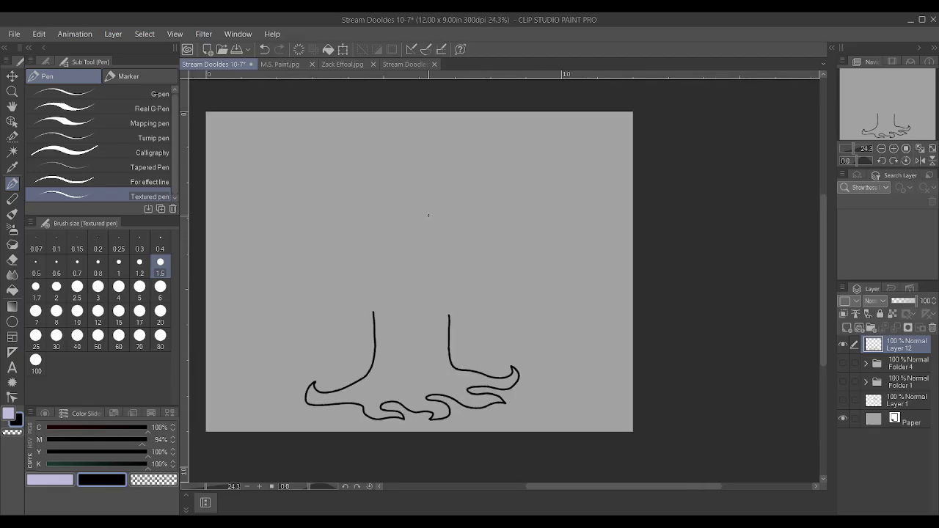
Draw a bulging hip curve above the right body line, a lower belly arc, and a parallel inner curve rising from the arc's right end.
{"action": "scroll", "coordinate": [428, 215], "scroll_direction": "up", "scroll_amount": 1}
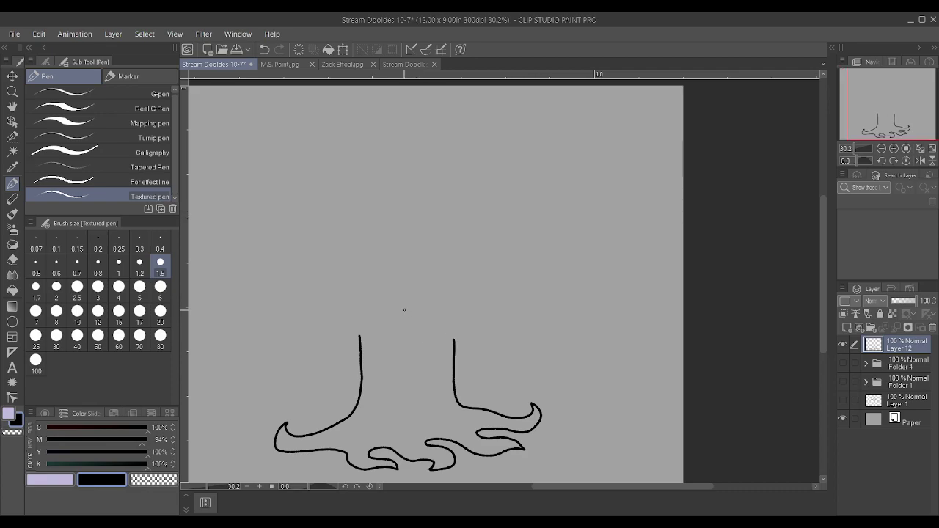
{"action": "mouse_move", "coordinate": [451, 339]}
{"action": "left_mouse_down"}
{"action": "mouse_move", "coordinate": [457, 321]}
{"action": "mouse_move", "coordinate": [426, 272]}
{"action": "left_mouse_up"}
{"action": "left_click_drag", "start_coordinate": [408, 351], "coordinate": [440, 344]}
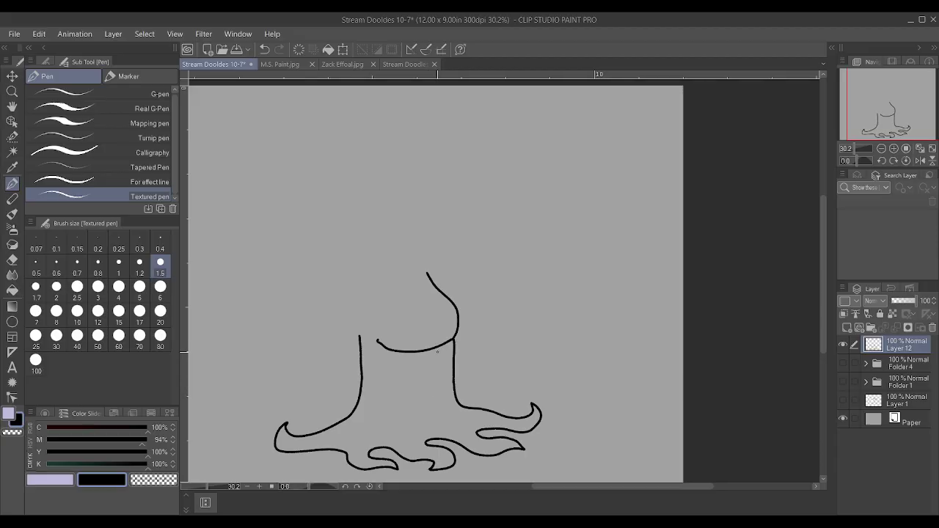
{"action": "mouse_move", "coordinate": [434, 348]}
{"action": "left_mouse_down"}
{"action": "mouse_move", "coordinate": [438, 307]}
{"action": "mouse_move", "coordinate": [417, 280]}
{"action": "left_mouse_up"}
{"action": "mouse_move", "coordinate": [387, 346]}
{"action": "left_mouse_down"}
{"action": "mouse_move", "coordinate": [394, 323]}
{"action": "mouse_move", "coordinate": [382, 267]}
{"action": "left_mouse_up"}
{"action": "key", "text": "ctrl+z"}
{"action": "scroll", "coordinate": [456, 337], "scroll_direction": "up", "scroll_amount": 2}
{"action": "mouse_move", "coordinate": [429, 345]}
{"action": "left_mouse_down"}
{"action": "mouse_move", "coordinate": [447, 337]}
{"action": "mouse_move", "coordinate": [420, 355]}
{"action": "left_mouse_up"}
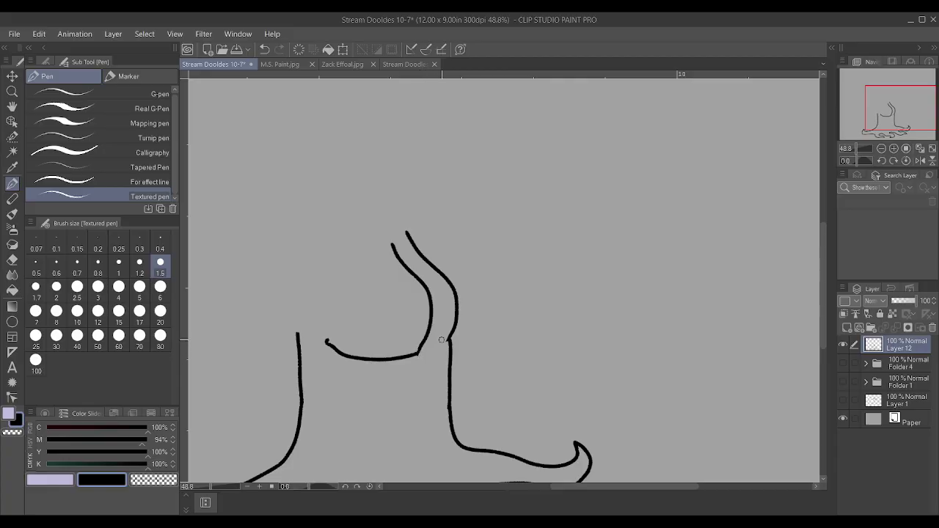
Try an inner side line rising from the left part of the belly arc, trimming the arc's protruding end.
{"action": "scroll", "coordinate": [411, 330], "scroll_direction": "down", "scroll_amount": 1}
{"action": "scroll", "coordinate": [386, 316], "scroll_direction": "up", "scroll_amount": 1}
{"action": "scroll", "coordinate": [386, 316], "scroll_direction": "up", "scroll_amount": 1}
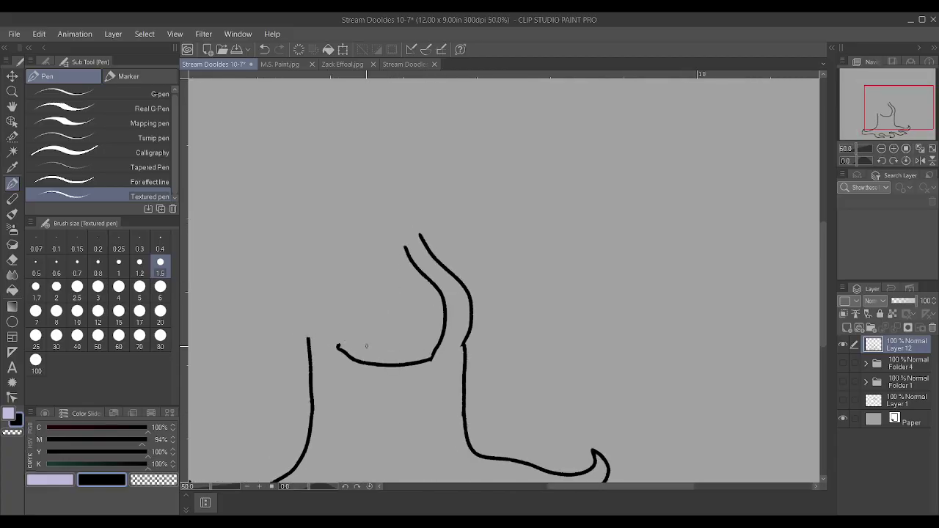
{"action": "mouse_move", "coordinate": [350, 357]}
{"action": "left_mouse_down"}
{"action": "mouse_move", "coordinate": [357, 327]}
{"action": "mouse_move", "coordinate": [346, 267]}
{"action": "mouse_move", "coordinate": [356, 240]}
{"action": "left_mouse_up"}
{"action": "left_click_drag", "start_coordinate": [338, 348], "coordinate": [346, 359]}
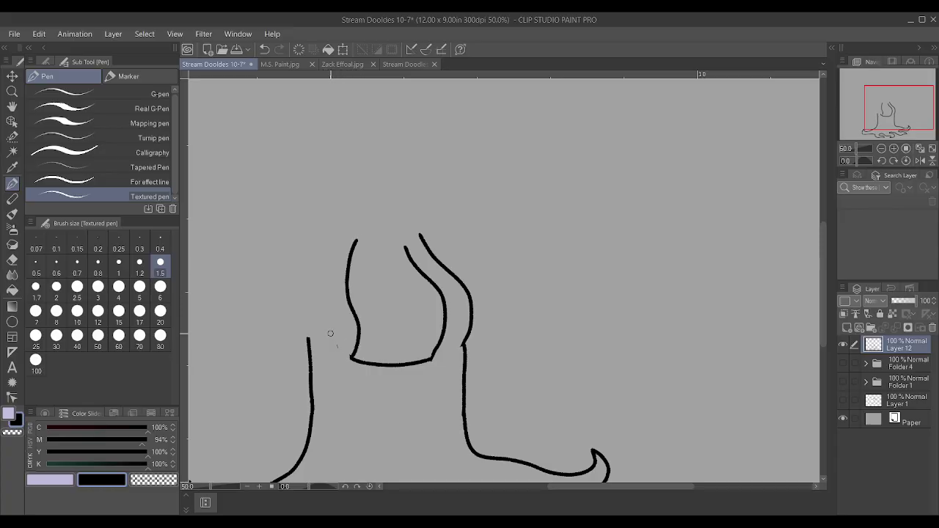
Draw a curved line across the middle of the belly shape and place a small dot beneath it.
{"action": "scroll", "coordinate": [332, 332], "scroll_direction": "down", "scroll_amount": 3}
{"action": "scroll", "coordinate": [340, 342], "scroll_direction": "up", "scroll_amount": 1}
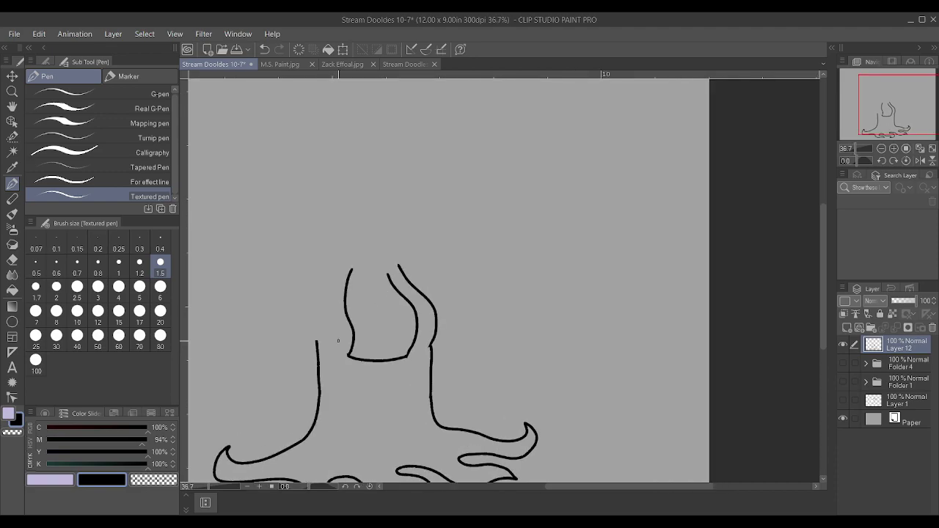
{"action": "left_click_drag", "start_coordinate": [351, 324], "coordinate": [416, 323]}
{"action": "left_click", "coordinate": [383, 336]}
Replace the left inner side line with a wider curve joining the belly arc, and extend the curved crossing line to meet it.
{"action": "scroll", "coordinate": [379, 321], "scroll_direction": "up", "scroll_amount": 1}
{"action": "left_click_drag", "start_coordinate": [344, 353], "coordinate": [341, 264]}
{"action": "left_click_drag", "start_coordinate": [342, 355], "coordinate": [341, 361]}
{"action": "left_click_drag", "start_coordinate": [345, 263], "coordinate": [346, 256]}
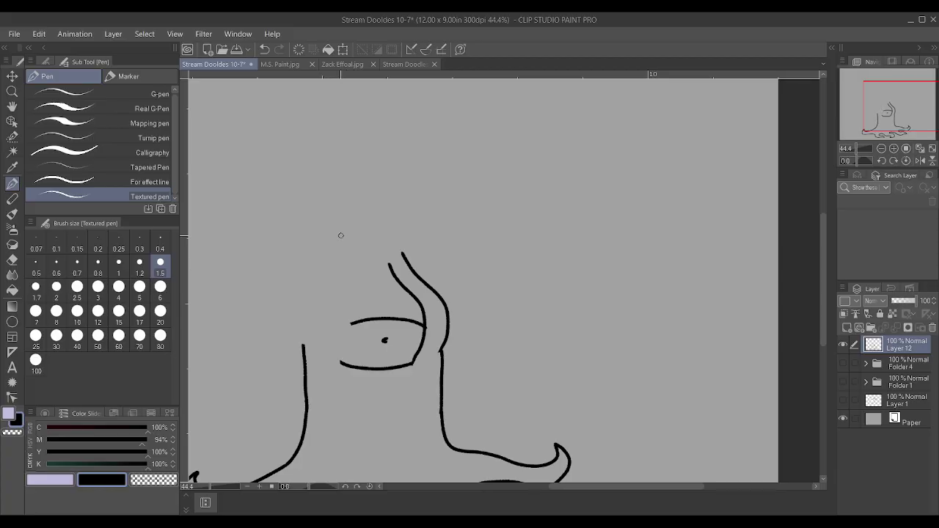
{"action": "mouse_move", "coordinate": [339, 363]}
{"action": "left_mouse_down"}
{"action": "mouse_move", "coordinate": [320, 315]}
{"action": "mouse_move", "coordinate": [338, 258]}
{"action": "left_mouse_up"}
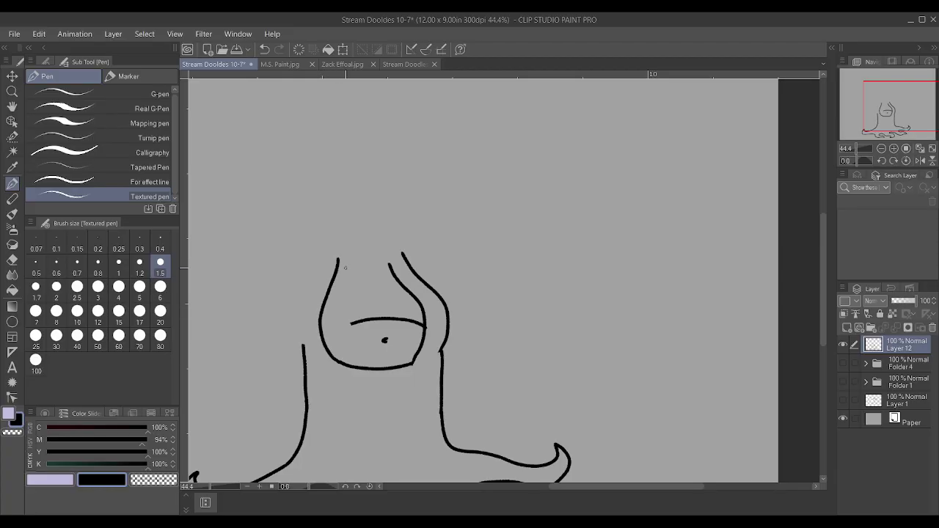
{"action": "scroll", "coordinate": [328, 332], "scroll_direction": "up", "scroll_amount": 1}
{"action": "left_click_drag", "start_coordinate": [321, 335], "coordinate": [358, 321]}
{"action": "scroll", "coordinate": [360, 316], "scroll_direction": "down", "scroll_amount": 1}
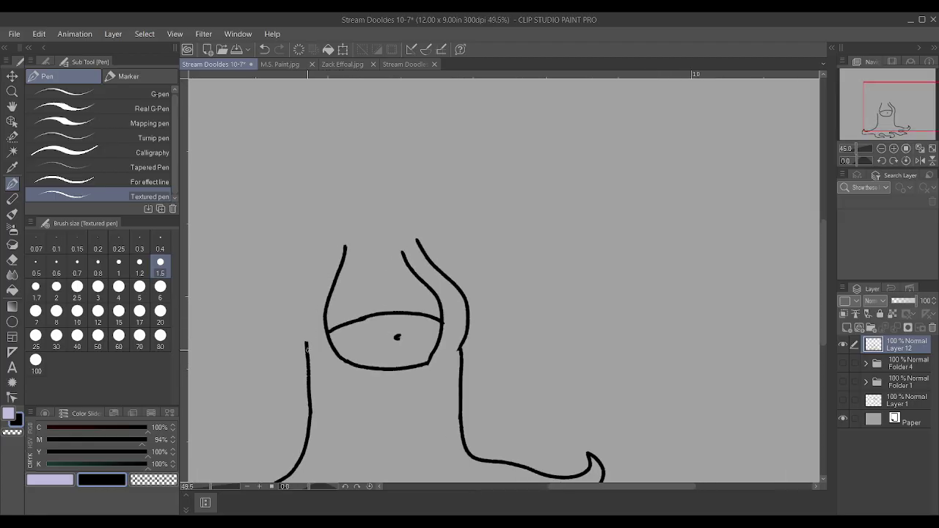
Reshape the top of the left outer body line into an outward-bulging curve, and add a crease arc beneath the belly shape.
{"action": "key", "text": "ctrl+z"}
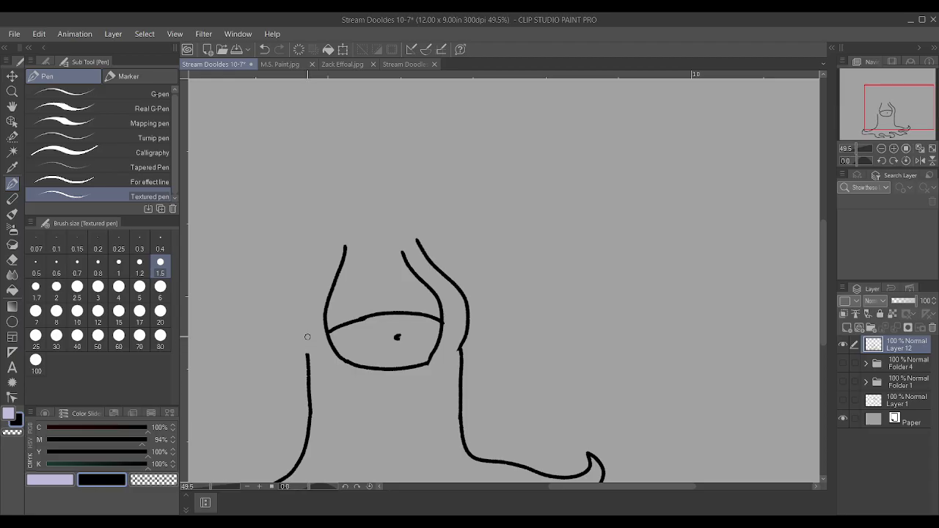
{"action": "left_click_drag", "start_coordinate": [307, 355], "coordinate": [300, 335]}
{"action": "left_click_drag", "start_coordinate": [427, 362], "coordinate": [436, 350]}
{"action": "mouse_move", "coordinate": [347, 380]}
{"action": "left_mouse_down"}
{"action": "mouse_move", "coordinate": [403, 385]}
{"action": "mouse_move", "coordinate": [443, 362]}
{"action": "left_mouse_up"}
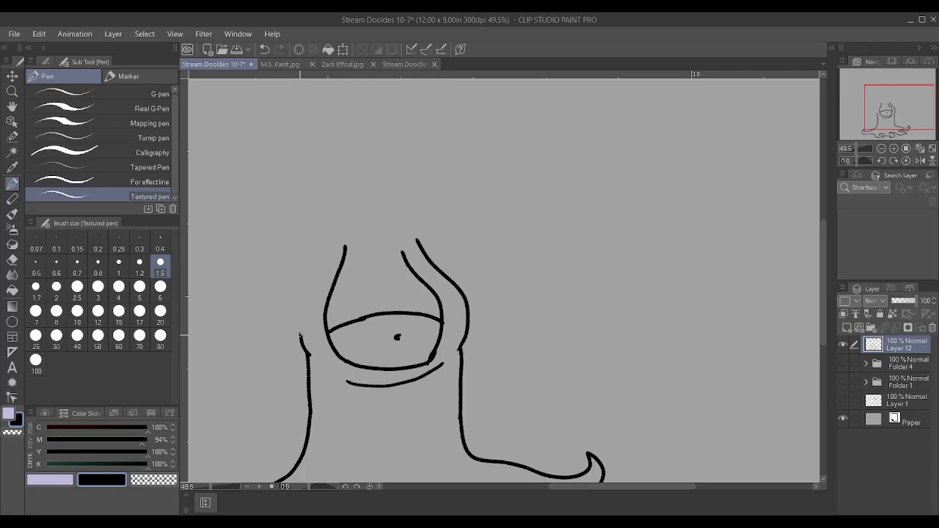
{"action": "left_click_drag", "start_coordinate": [299, 296], "coordinate": [304, 273]}
Draw a bent arm over the right side lines, with a slanted rectangular forearm and an upper-arm line, clearing the lines it overlaps.
{"action": "left_click_drag", "start_coordinate": [397, 276], "coordinate": [471, 268]}
{"action": "mouse_move", "coordinate": [406, 300]}
{"action": "left_mouse_down"}
{"action": "mouse_move", "coordinate": [476, 289]}
{"action": "mouse_move", "coordinate": [468, 270]}
{"action": "left_mouse_up"}
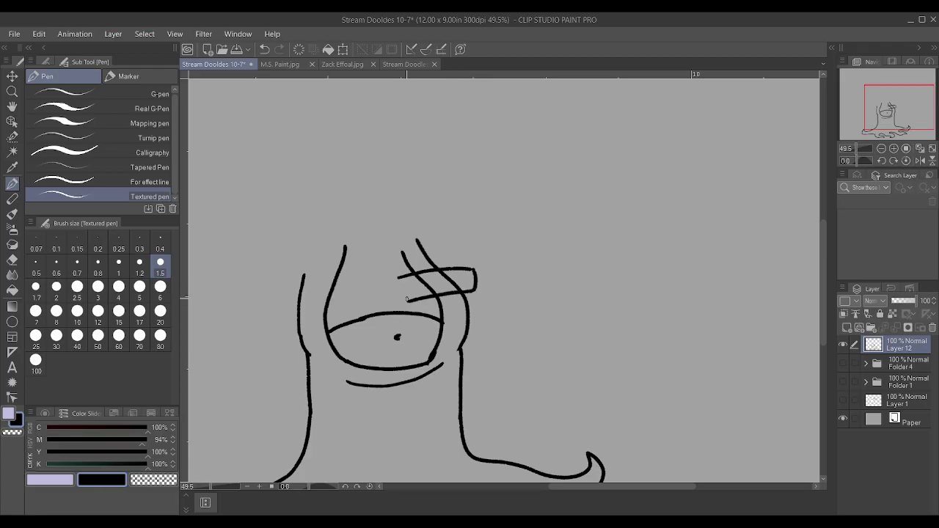
{"action": "left_click_drag", "start_coordinate": [405, 299], "coordinate": [396, 279]}
{"action": "scroll", "coordinate": [404, 276], "scroll_direction": "up", "scroll_amount": 3}
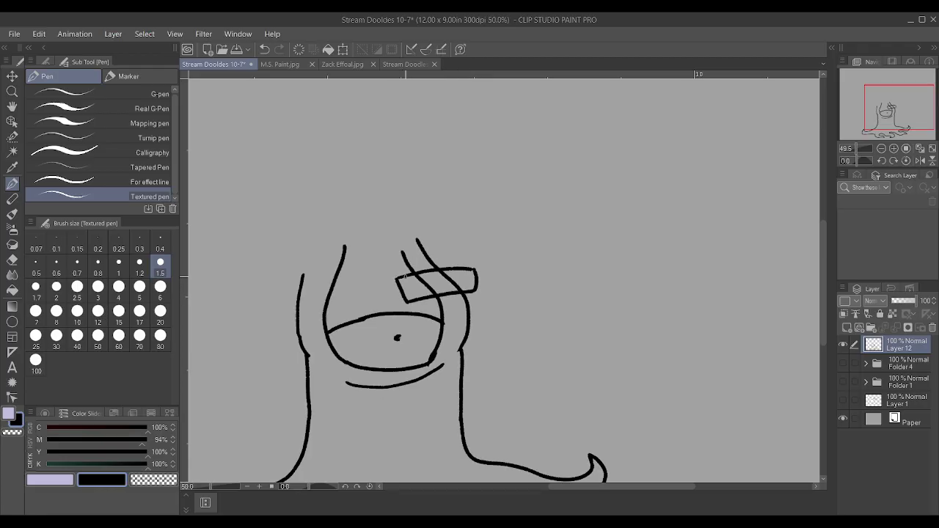
{"action": "mouse_move", "coordinate": [441, 292]}
{"action": "left_mouse_down"}
{"action": "mouse_move", "coordinate": [414, 275]}
{"action": "mouse_move", "coordinate": [449, 273]}
{"action": "mouse_move", "coordinate": [468, 285]}
{"action": "mouse_move", "coordinate": [431, 288]}
{"action": "mouse_move", "coordinate": [446, 279]}
{"action": "mouse_move", "coordinate": [454, 282]}
{"action": "mouse_move", "coordinate": [425, 288]}
{"action": "mouse_move", "coordinate": [412, 278]}
{"action": "mouse_move", "coordinate": [480, 270]}
{"action": "mouse_move", "coordinate": [461, 273]}
{"action": "mouse_move", "coordinate": [479, 255]}
{"action": "mouse_move", "coordinate": [448, 209]}
{"action": "left_mouse_up"}
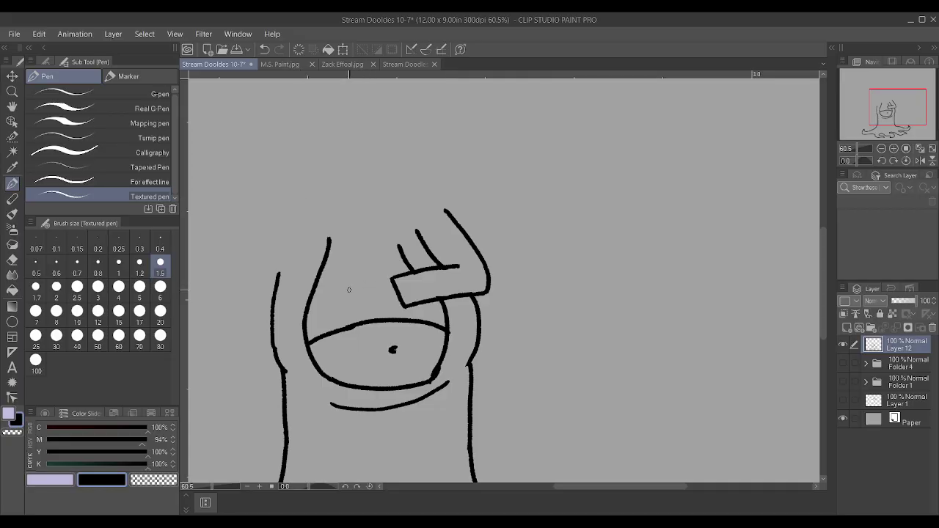
{"action": "scroll", "coordinate": [545, 309], "scroll_direction": "down", "scroll_amount": 1}
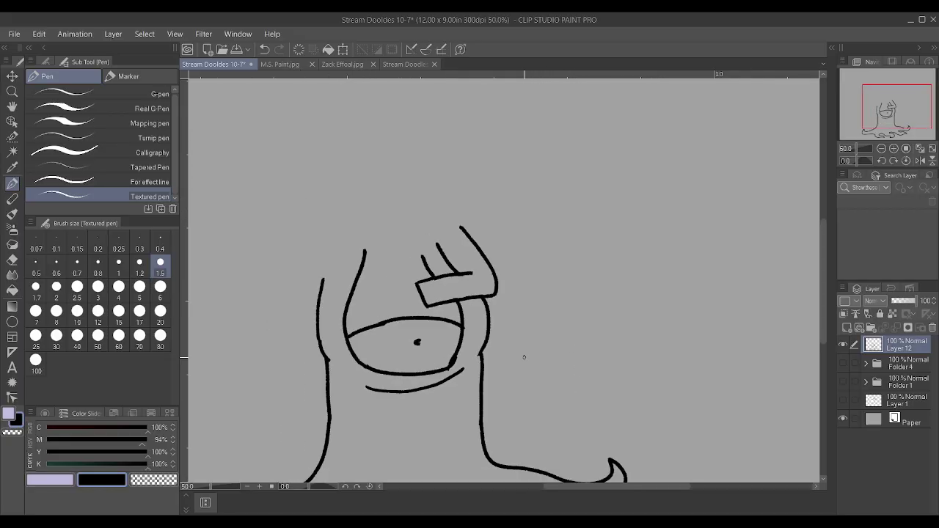
Try an extra crease line between the belly shape and the arc beneath it, and undo the stroke.
{"action": "scroll", "coordinate": [524, 357], "scroll_direction": "up", "scroll_amount": 1}
{"action": "left_click_drag", "start_coordinate": [324, 382], "coordinate": [402, 396]}
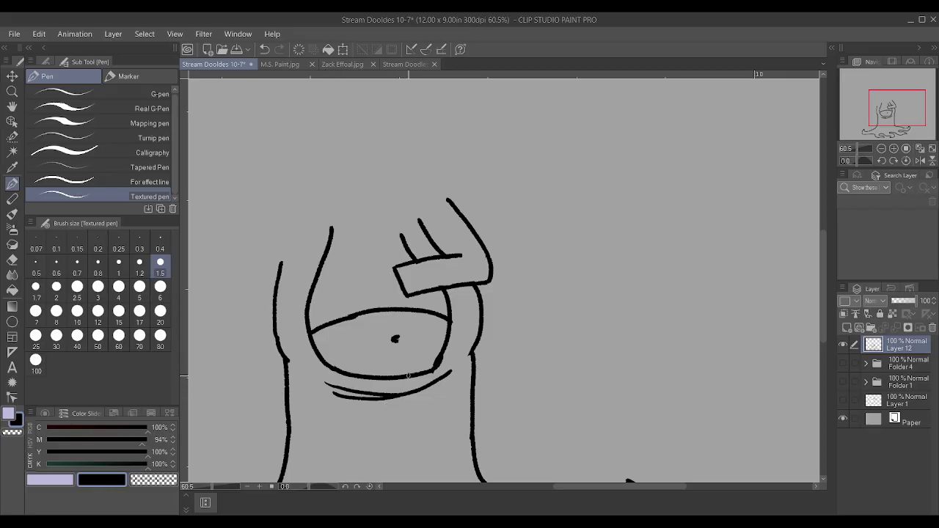
{"action": "scroll", "coordinate": [413, 358], "scroll_direction": "down", "scroll_amount": 2}
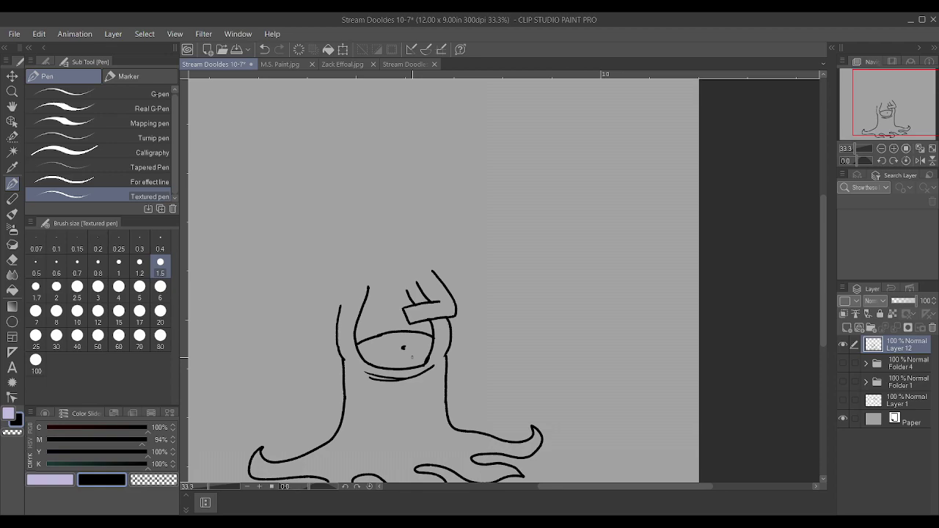
{"action": "scroll", "coordinate": [413, 359], "scroll_direction": "up", "scroll_amount": 3}
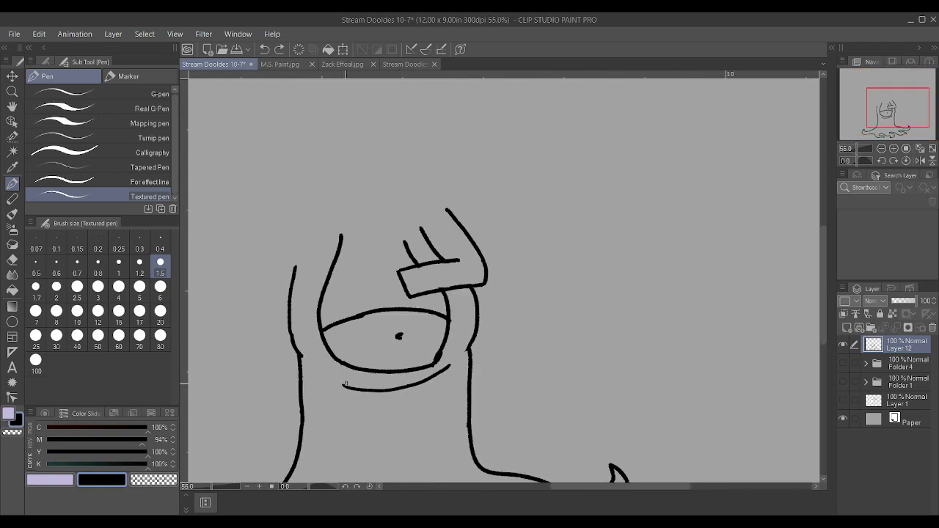
{"action": "mouse_move", "coordinate": [330, 374]}
{"action": "left_mouse_down"}
{"action": "mouse_move", "coordinate": [371, 386]}
{"action": "mouse_move", "coordinate": [402, 375]}
{"action": "left_mouse_up"}
{"action": "key", "text": "ctrl+z"}
Extend the crease arc beneath the belly further left and add short crease strokes just above it.
{"action": "mouse_move", "coordinate": [346, 381]}
{"action": "left_mouse_down"}
{"action": "mouse_move", "coordinate": [378, 388]}
{"action": "mouse_move", "coordinate": [340, 385]}
{"action": "mouse_move", "coordinate": [382, 390]}
{"action": "left_mouse_up"}
{"action": "scroll", "coordinate": [380, 389], "scroll_direction": "up", "scroll_amount": 1}
{"action": "left_click_drag", "start_coordinate": [311, 384], "coordinate": [379, 391]}
{"action": "left_click_drag", "start_coordinate": [323, 374], "coordinate": [393, 383]}
{"action": "scroll", "coordinate": [389, 383], "scroll_direction": "down", "scroll_amount": 3}
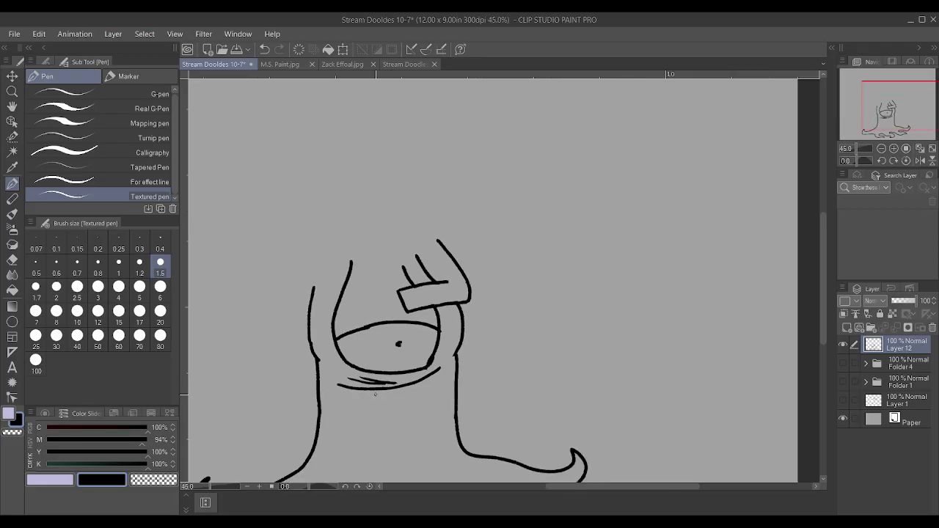
Clean up the thick line at the lower right corner of the belly shape.
{"action": "scroll", "coordinate": [375, 394], "scroll_direction": "up", "scroll_amount": 3}
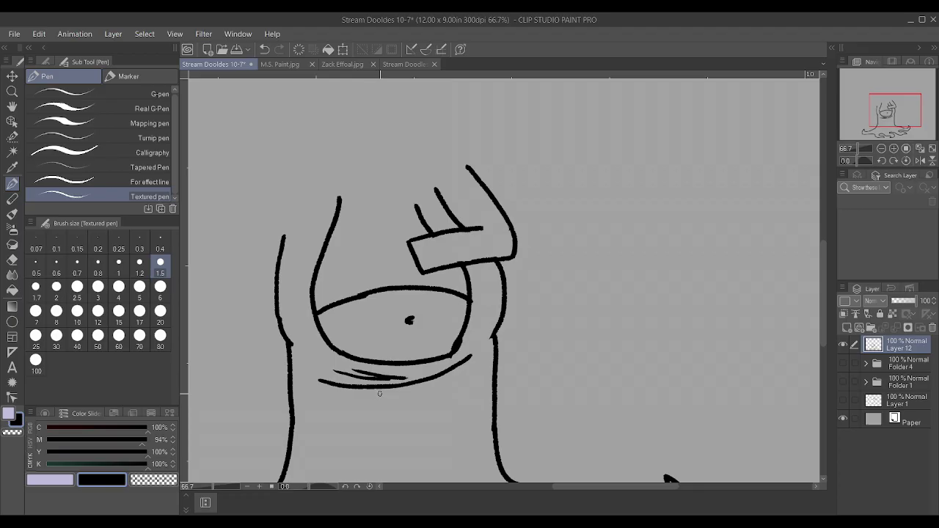
{"action": "scroll", "coordinate": [378, 391], "scroll_direction": "up", "scroll_amount": 3}
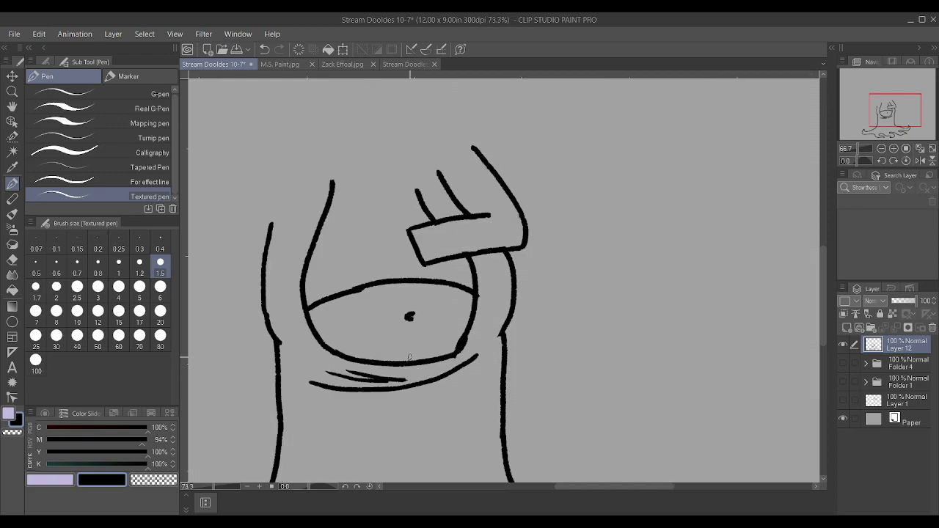
{"action": "mouse_move", "coordinate": [465, 342]}
{"action": "left_mouse_down"}
{"action": "mouse_move", "coordinate": [475, 322]}
{"action": "mouse_move", "coordinate": [469, 344]}
{"action": "left_mouse_up"}
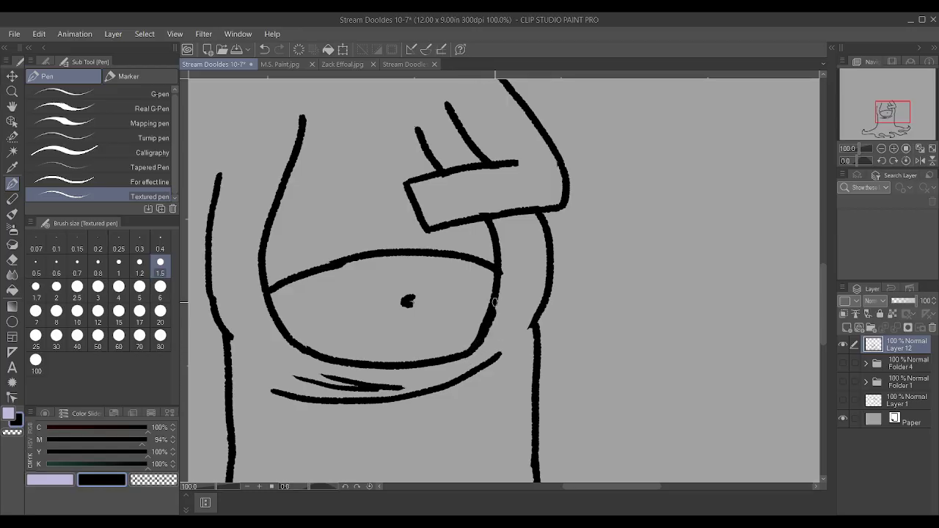
{"action": "scroll", "coordinate": [502, 237], "scroll_direction": "down", "scroll_amount": 3}
{"action": "scroll", "coordinate": [453, 160], "scroll_direction": "up", "scroll_amount": 2}
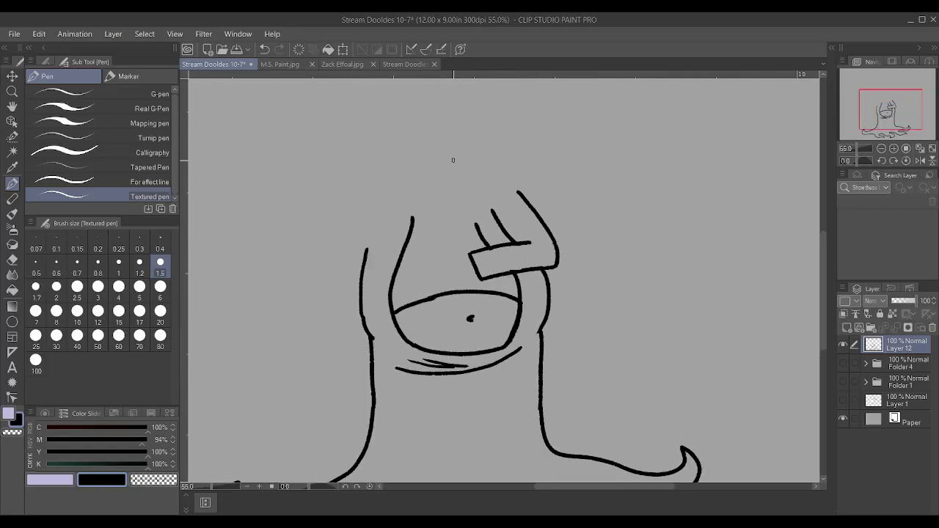
Extend both inner torso lines upward into flaring, hooked ends, and add a short shoulder line on each side.
{"action": "left_click_drag", "start_coordinate": [472, 197], "coordinate": [497, 140]}
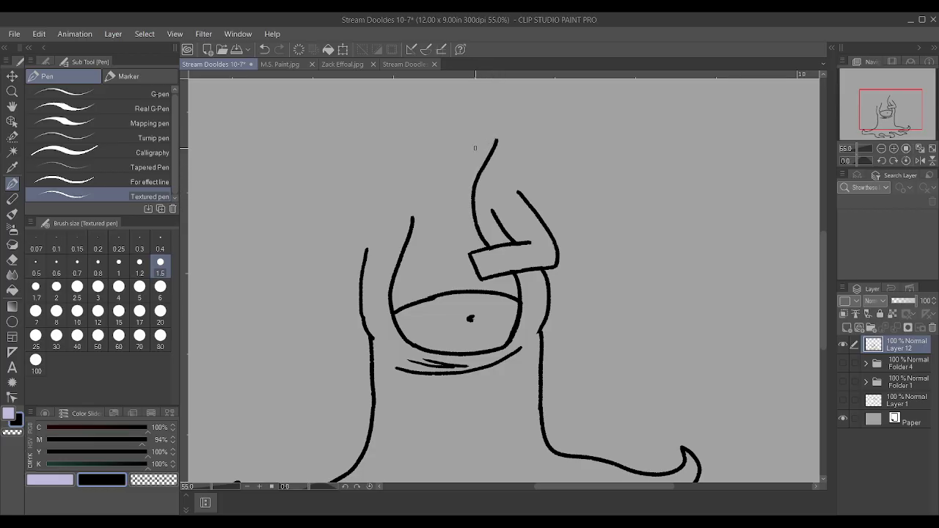
{"action": "mouse_move", "coordinate": [411, 213]}
{"action": "left_mouse_down"}
{"action": "mouse_move", "coordinate": [404, 180]}
{"action": "mouse_move", "coordinate": [366, 135]}
{"action": "mouse_move", "coordinate": [382, 135]}
{"action": "left_mouse_up"}
{"action": "left_click_drag", "start_coordinate": [498, 133], "coordinate": [482, 137]}
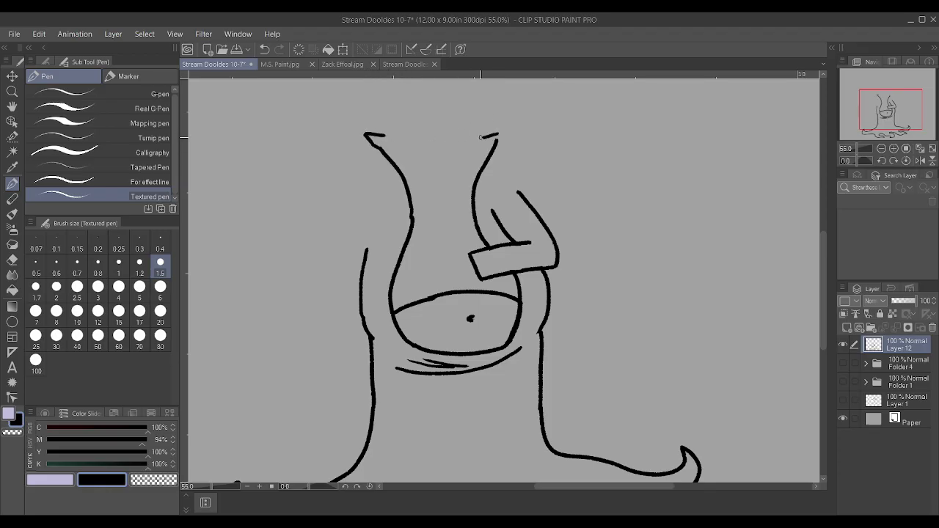
{"action": "mouse_move", "coordinate": [476, 178]}
{"action": "left_mouse_down"}
{"action": "mouse_move", "coordinate": [508, 179]}
{"action": "mouse_move", "coordinate": [516, 194]}
{"action": "left_mouse_up"}
{"action": "left_click_drag", "start_coordinate": [402, 182], "coordinate": [350, 204]}
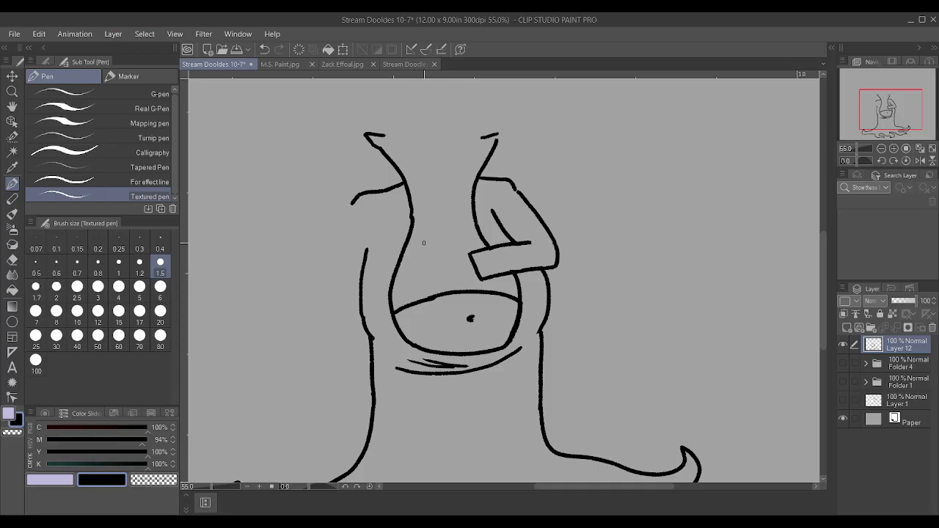
Draw a line across the torso above the belly with a short upright tick near its middle, undoing rejected strokes.
{"action": "mouse_move", "coordinate": [401, 253]}
{"action": "left_mouse_down"}
{"action": "mouse_move", "coordinate": [447, 240]}
{"action": "mouse_move", "coordinate": [446, 225]}
{"action": "mouse_move", "coordinate": [448, 239]}
{"action": "mouse_move", "coordinate": [483, 242]}
{"action": "mouse_move", "coordinate": [483, 258]}
{"action": "mouse_move", "coordinate": [440, 256]}
{"action": "mouse_move", "coordinate": [424, 273]}
{"action": "mouse_move", "coordinate": [446, 263]}
{"action": "mouse_move", "coordinate": [431, 280]}
{"action": "mouse_move", "coordinate": [450, 266]}
{"action": "mouse_move", "coordinate": [439, 284]}
{"action": "mouse_move", "coordinate": [479, 269]}
{"action": "left_mouse_up"}
{"action": "key", "text": "ctrl+z"}
{"action": "key", "text": "ctrl+z"}
{"action": "key", "text": "ctrl+z"}
{"action": "key", "text": "ctrl+z"}
{"action": "key", "text": "ctrl+z"}
{"action": "key", "text": "ctrl+z"}
{"action": "key", "text": "ctrl+z"}
{"action": "key", "text": "ctrl+z"}
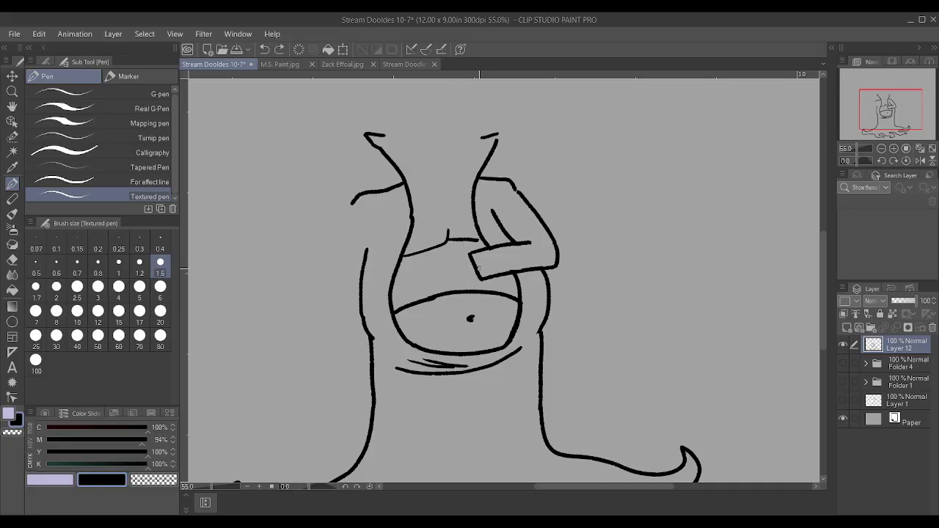
Reduce the Textured pen's brush size to 1.
{"action": "key", "text": "bracketleft"}
{"action": "key", "text": "bracketleft"}
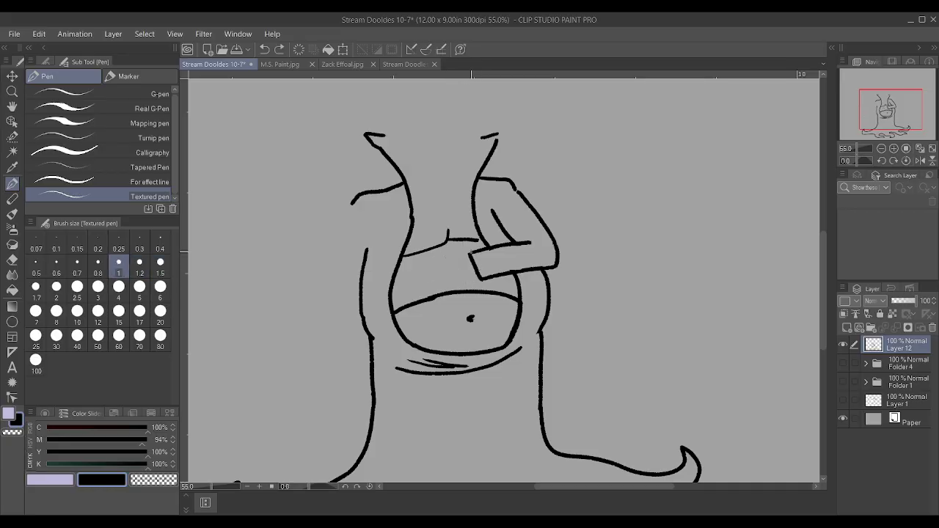
Try a small clawed hand at the bent arm's cuff, undoing it together with the line across the torso above the belly.
{"action": "mouse_move", "coordinate": [470, 257]}
{"action": "left_mouse_down"}
{"action": "mouse_move", "coordinate": [438, 261]}
{"action": "mouse_move", "coordinate": [429, 284]}
{"action": "left_mouse_up"}
{"action": "left_click_drag", "start_coordinate": [450, 274], "coordinate": [433, 284]}
{"action": "mouse_move", "coordinate": [437, 280]}
{"action": "left_mouse_down"}
{"action": "mouse_move", "coordinate": [430, 291]}
{"action": "mouse_move", "coordinate": [478, 279]}
{"action": "left_mouse_up"}
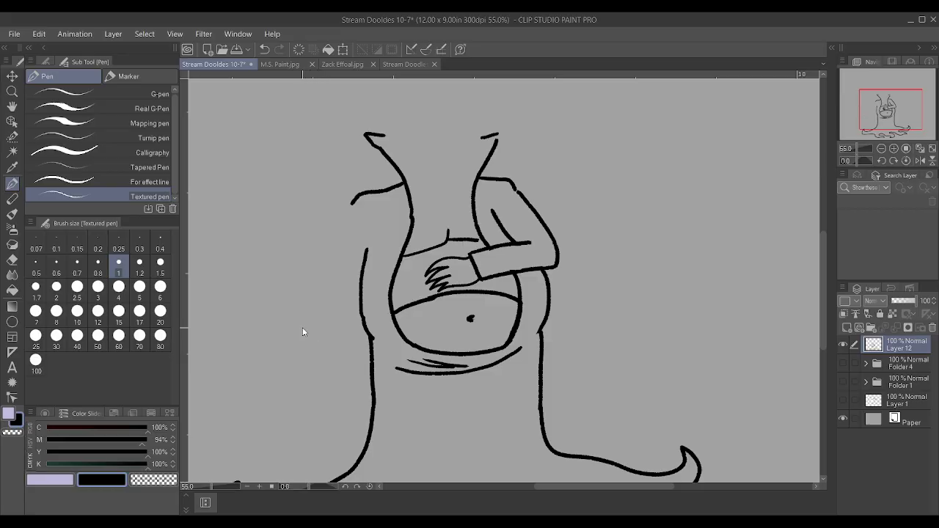
{"action": "key", "text": "ctrl+z"}
{"action": "key", "text": "ctrl+z"}
{"action": "key", "text": "ctrl+z"}
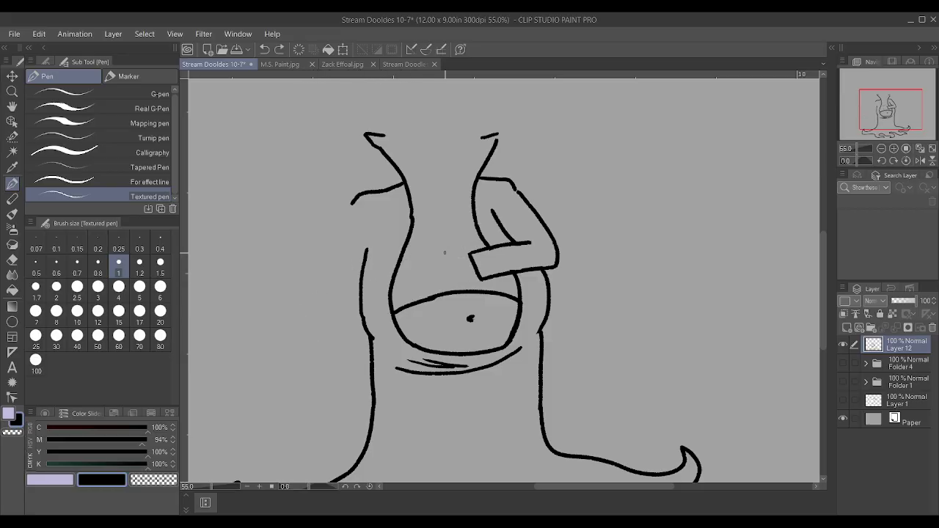
Draw a hand with four pointed fingers reaching from the bent arm's cuff across the torso above the belly.
{"action": "scroll", "coordinate": [444, 253], "scroll_direction": "up", "scroll_amount": 2}
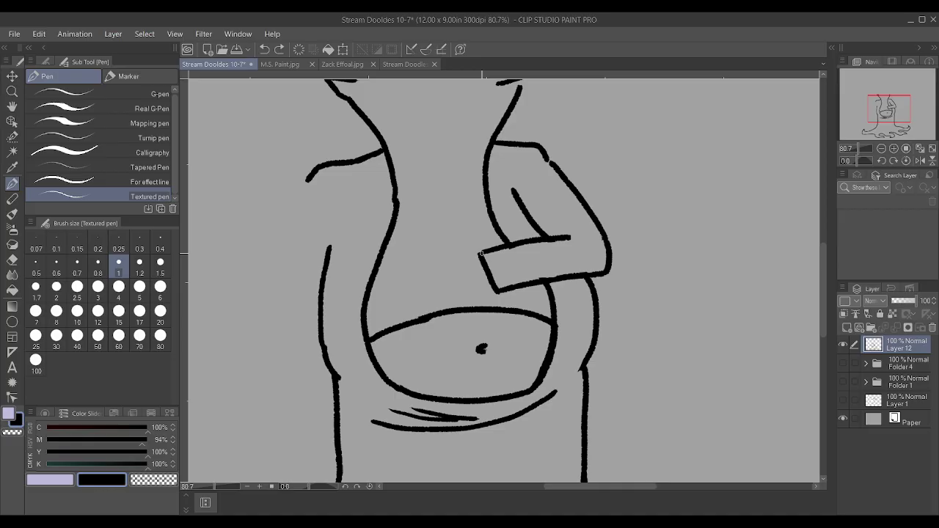
{"action": "mouse_move", "coordinate": [481, 259]}
{"action": "left_mouse_down"}
{"action": "mouse_move", "coordinate": [445, 250]}
{"action": "mouse_move", "coordinate": [403, 268]}
{"action": "mouse_move", "coordinate": [446, 260]}
{"action": "mouse_move", "coordinate": [414, 274]}
{"action": "mouse_move", "coordinate": [447, 271]}
{"action": "mouse_move", "coordinate": [411, 290]}
{"action": "mouse_move", "coordinate": [442, 284]}
{"action": "mouse_move", "coordinate": [420, 300]}
{"action": "mouse_move", "coordinate": [495, 285]}
{"action": "left_mouse_up"}
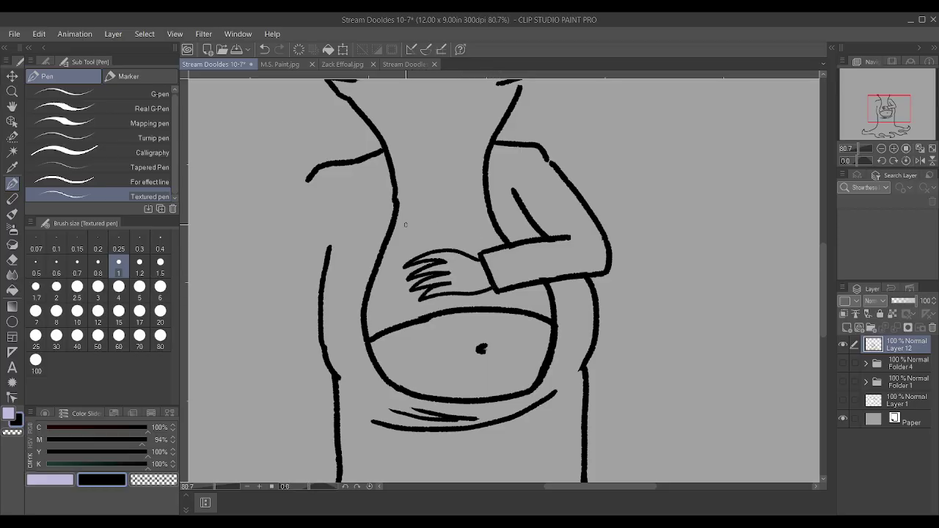
{"action": "scroll", "coordinate": [405, 224], "scroll_direction": "down", "scroll_amount": 2}
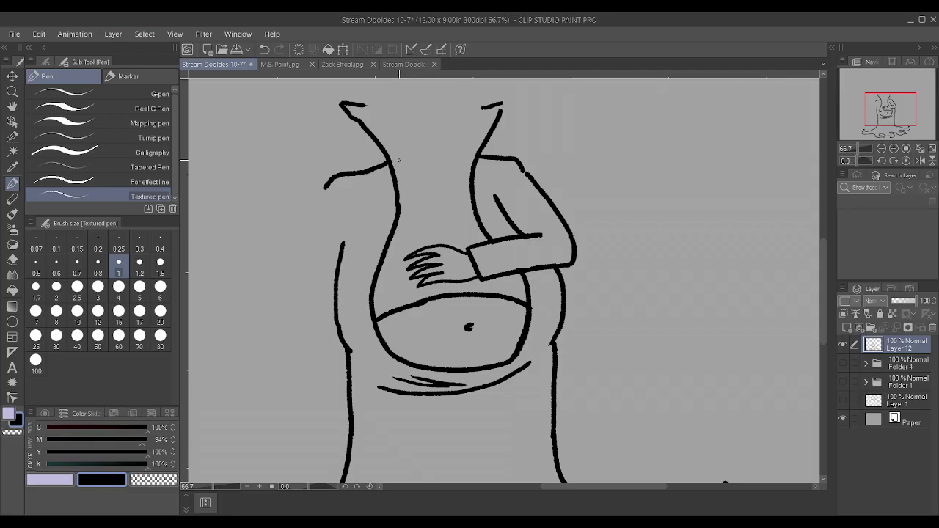
Add a short collarbone stroke extending each shoulder line inward across the neckline.
{"action": "left_click_drag", "start_coordinate": [390, 161], "coordinate": [409, 154]}
{"action": "left_click_drag", "start_coordinate": [506, 102], "coordinate": [499, 114]}
{"action": "scroll", "coordinate": [493, 103], "scroll_direction": "down", "scroll_amount": 1}
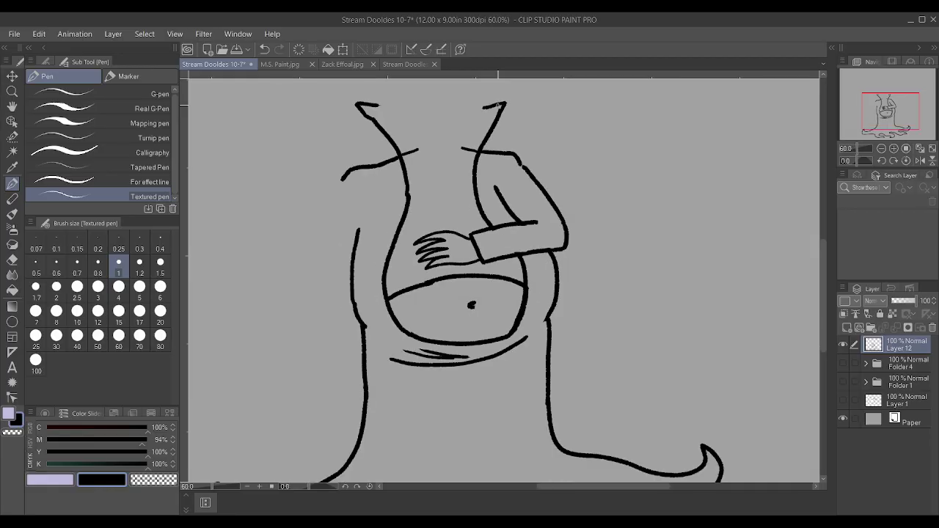
Draw a flared hanging sleeve below the open shoulder, using brush size 1.2 for the curved hem and 1.5 for the outer edge.
{"action": "key", "text": "bracketright"}
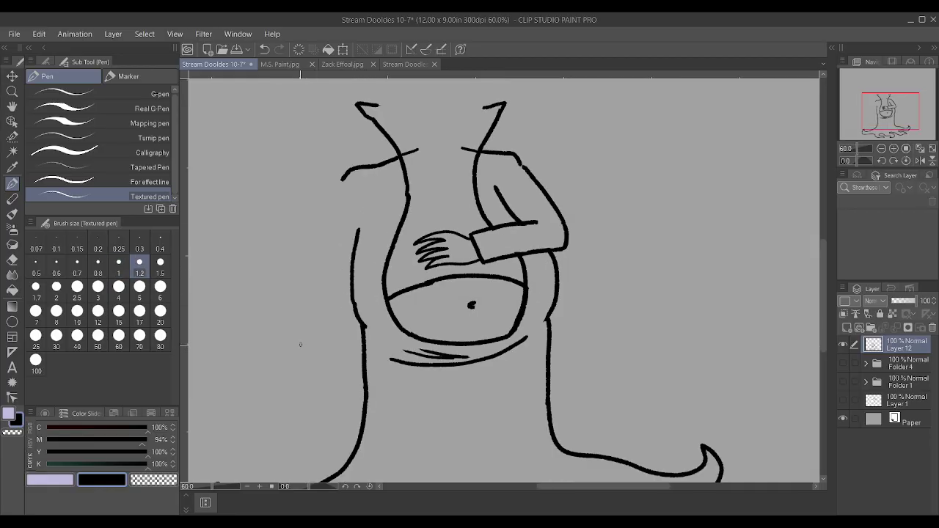
{"action": "mouse_move", "coordinate": [295, 343]}
{"action": "left_mouse_down"}
{"action": "mouse_move", "coordinate": [336, 351]}
{"action": "mouse_move", "coordinate": [361, 342]}
{"action": "left_mouse_up"}
{"action": "left_click_drag", "start_coordinate": [295, 342], "coordinate": [344, 172]}
{"action": "scroll", "coordinate": [301, 164], "scroll_direction": "up", "scroll_amount": 1}
{"action": "key", "text": "ctrl+z"}
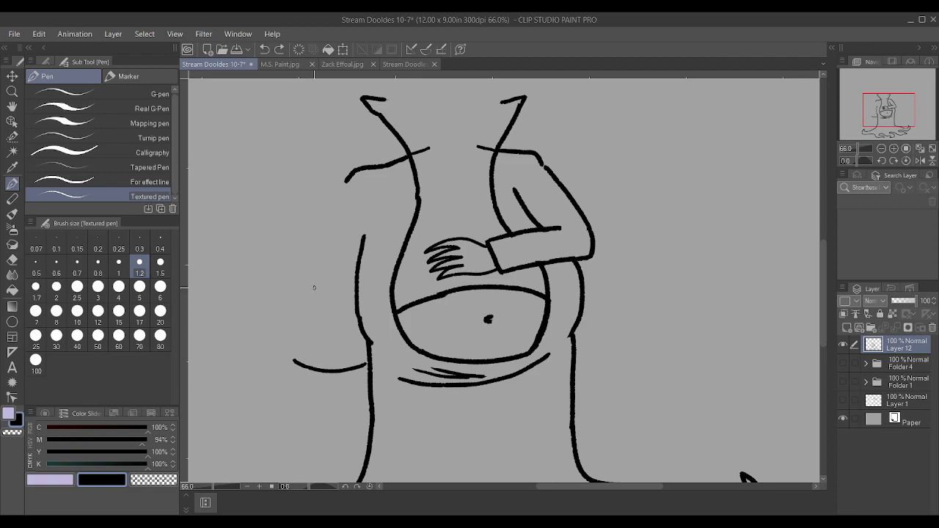
{"action": "key", "text": "bracketright"}
{"action": "mouse_move", "coordinate": [293, 360]}
{"action": "left_mouse_down"}
{"action": "mouse_move", "coordinate": [315, 317]}
{"action": "mouse_move", "coordinate": [353, 170]}
{"action": "left_mouse_up"}
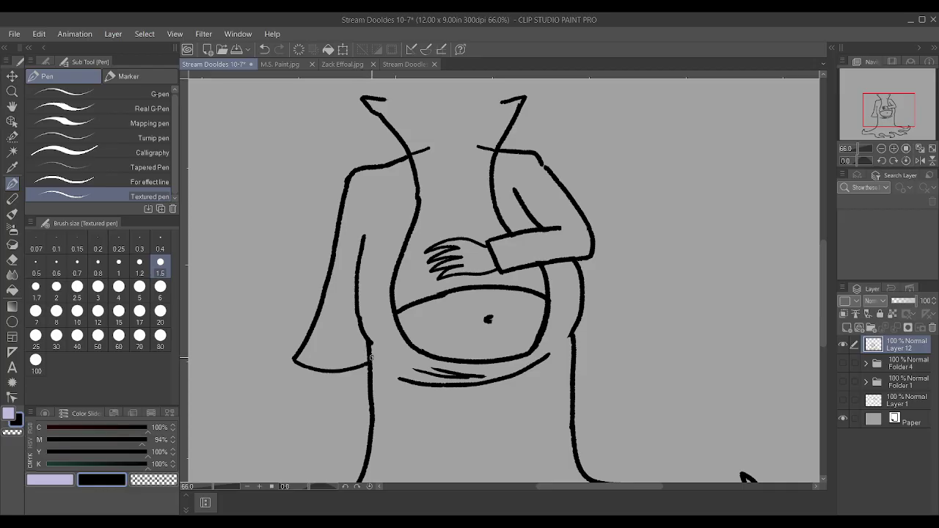
Set the brush size to 1 and draw a hanging hand with pointed fingers and a thumb below the flared sleeve's hem.
{"action": "key", "text": "bracketleft"}
{"action": "key", "text": "bracketleft"}
{"action": "scroll", "coordinate": [220, 480], "scroll_direction": "up", "scroll_amount": 3}
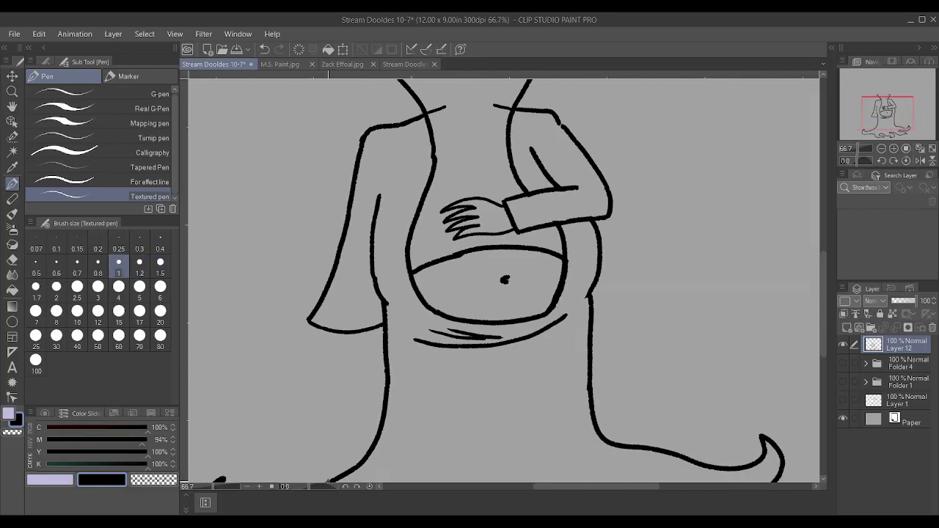
{"action": "mouse_move", "coordinate": [373, 325]}
{"action": "left_mouse_down"}
{"action": "mouse_move", "coordinate": [345, 374]}
{"action": "mouse_move", "coordinate": [338, 379]}
{"action": "mouse_move", "coordinate": [355, 338]}
{"action": "mouse_move", "coordinate": [324, 375]}
{"action": "mouse_move", "coordinate": [341, 340]}
{"action": "mouse_move", "coordinate": [315, 376]}
{"action": "mouse_move", "coordinate": [324, 341]}
{"action": "mouse_move", "coordinate": [309, 373]}
{"action": "mouse_move", "coordinate": [314, 312]}
{"action": "left_mouse_up"}
{"action": "mouse_move", "coordinate": [372, 338]}
{"action": "left_mouse_down"}
{"action": "mouse_move", "coordinate": [378, 358]}
{"action": "mouse_move", "coordinate": [379, 318]}
{"action": "left_mouse_up"}
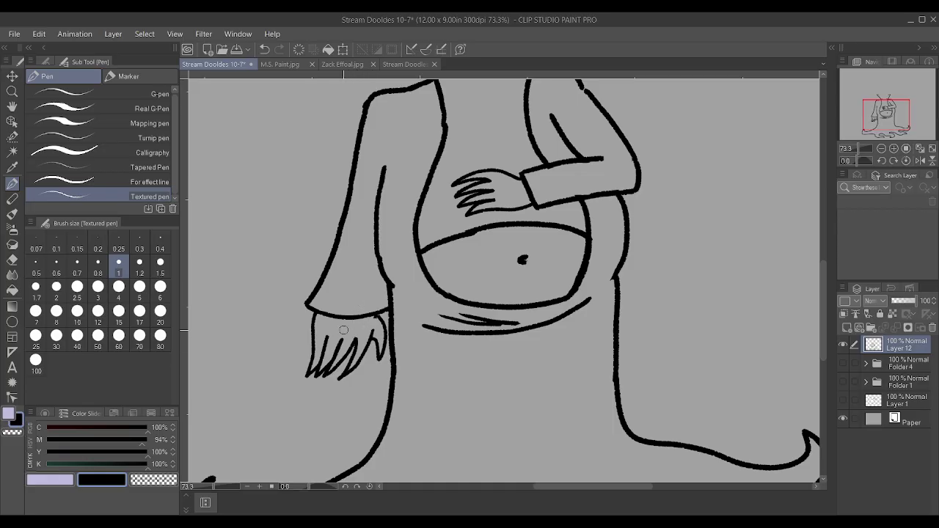
{"action": "mouse_move", "coordinate": [332, 343]}
{"action": "left_mouse_down"}
{"action": "mouse_move", "coordinate": [339, 377]}
{"action": "mouse_move", "coordinate": [307, 373]}
{"action": "mouse_move", "coordinate": [330, 339]}
{"action": "mouse_move", "coordinate": [310, 334]}
{"action": "mouse_move", "coordinate": [338, 355]}
{"action": "left_mouse_up"}
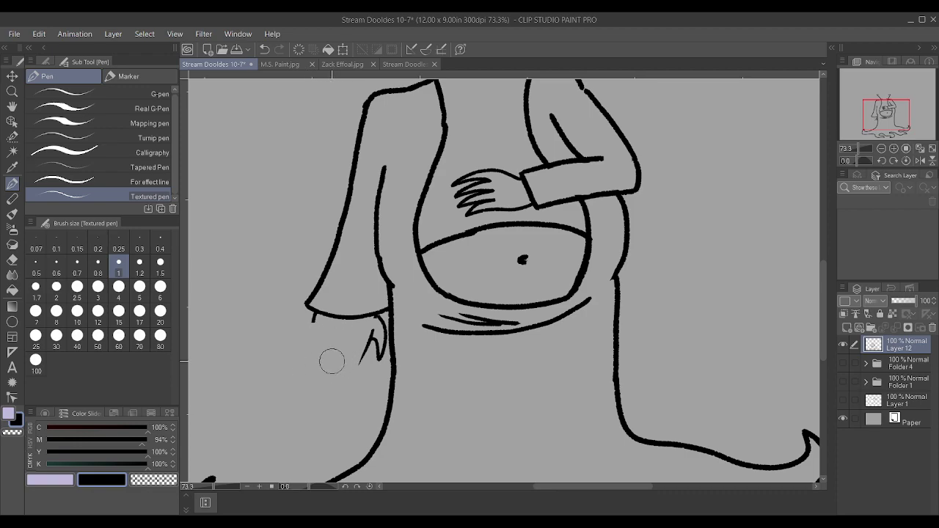
{"action": "left_click_drag", "start_coordinate": [335, 401], "coordinate": [363, 349]}
{"action": "key", "text": "ctrl+z"}
{"action": "mouse_move", "coordinate": [344, 383]}
{"action": "left_mouse_down"}
{"action": "mouse_move", "coordinate": [363, 351]}
{"action": "mouse_move", "coordinate": [346, 380]}
{"action": "mouse_move", "coordinate": [352, 345]}
{"action": "mouse_move", "coordinate": [331, 383]}
{"action": "mouse_move", "coordinate": [337, 348]}
{"action": "mouse_move", "coordinate": [323, 383]}
{"action": "mouse_move", "coordinate": [326, 350]}
{"action": "mouse_move", "coordinate": [316, 382]}
{"action": "mouse_move", "coordinate": [324, 309]}
{"action": "left_mouse_up"}
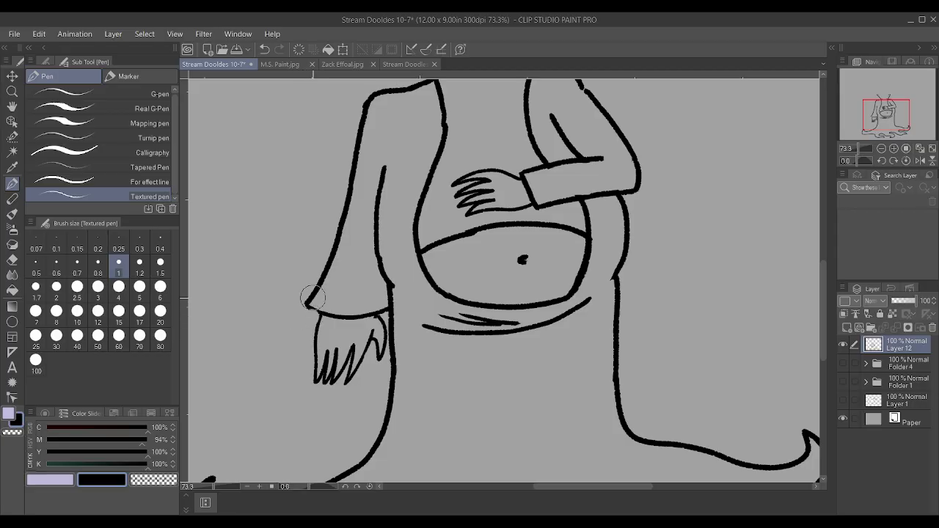
{"action": "scroll", "coordinate": [310, 298], "scroll_direction": "down", "scroll_amount": 1}
{"action": "key", "text": "ctrl+z"}
{"action": "key", "text": "ctrl+z"}
{"action": "key", "text": "ctrl+y"}
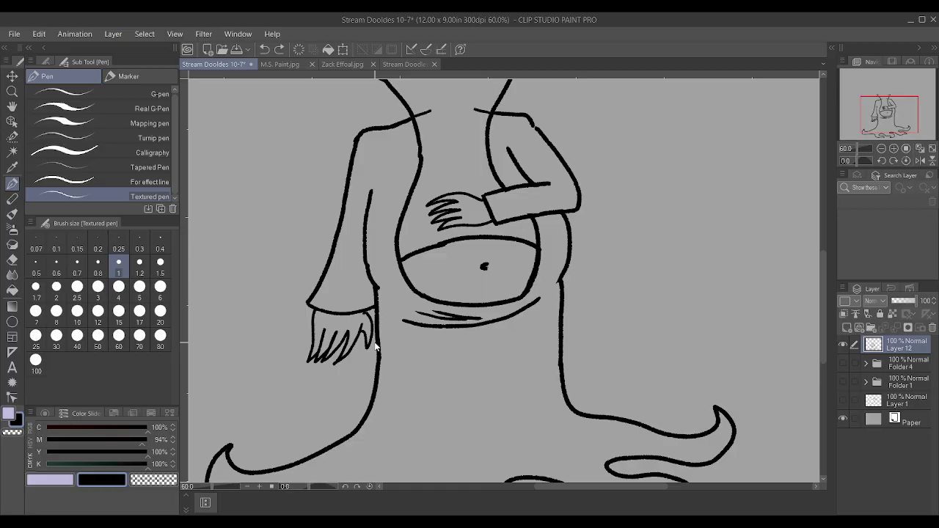
Undo the hanging hand's thumb and redraw it as a narrower pointed shape beside the fingers.
{"action": "scroll", "coordinate": [375, 345], "scroll_direction": "down", "scroll_amount": 1}
{"action": "key", "text": "ctrl+z"}
{"action": "scroll", "coordinate": [375, 341], "scroll_direction": "down", "scroll_amount": 1}
{"action": "scroll", "coordinate": [375, 341], "scroll_direction": "up", "scroll_amount": 5}
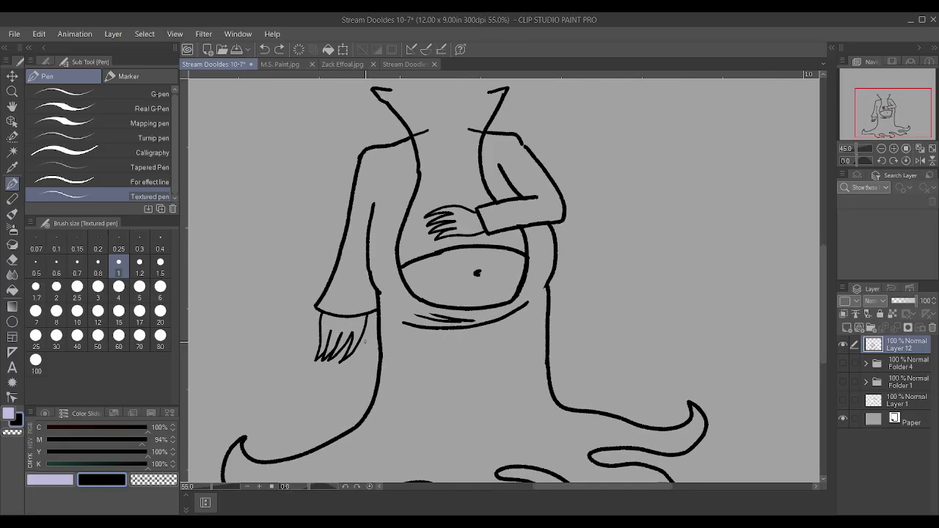
{"action": "mouse_move", "coordinate": [365, 333]}
{"action": "left_mouse_down"}
{"action": "mouse_move", "coordinate": [379, 329]}
{"action": "mouse_move", "coordinate": [371, 300]}
{"action": "left_mouse_up"}
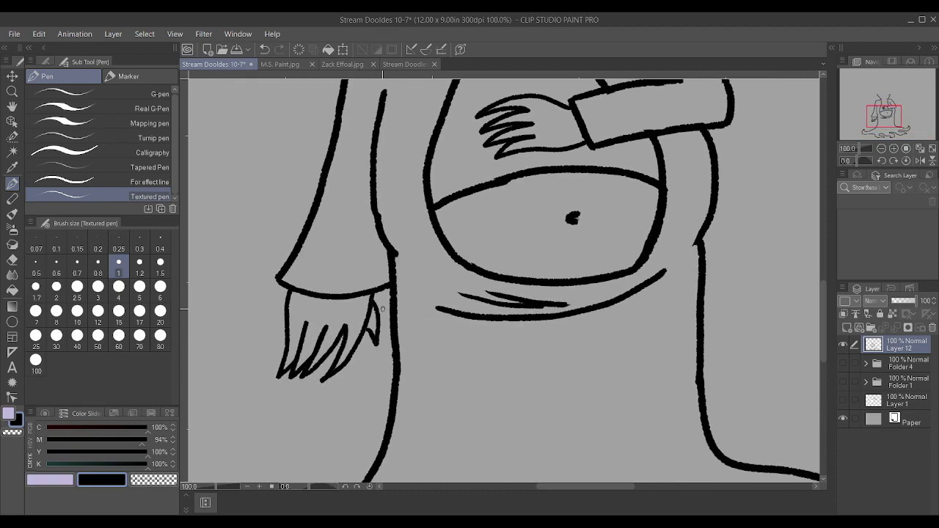
{"action": "scroll", "coordinate": [380, 309], "scroll_direction": "up", "scroll_amount": 2}
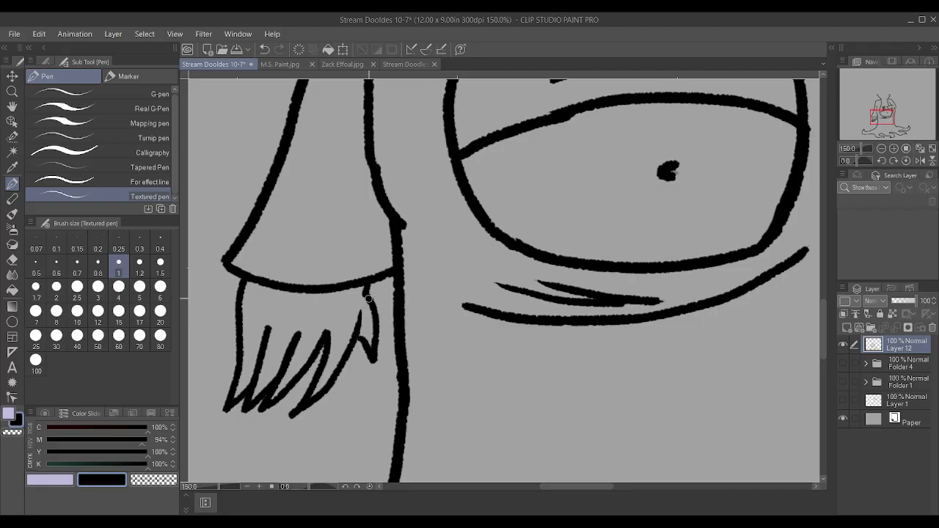
Refine the hanging hand's finger lines into tapered strokes and fill the fingertips with black.
{"action": "scroll", "coordinate": [294, 352], "scroll_direction": "up", "scroll_amount": 2}
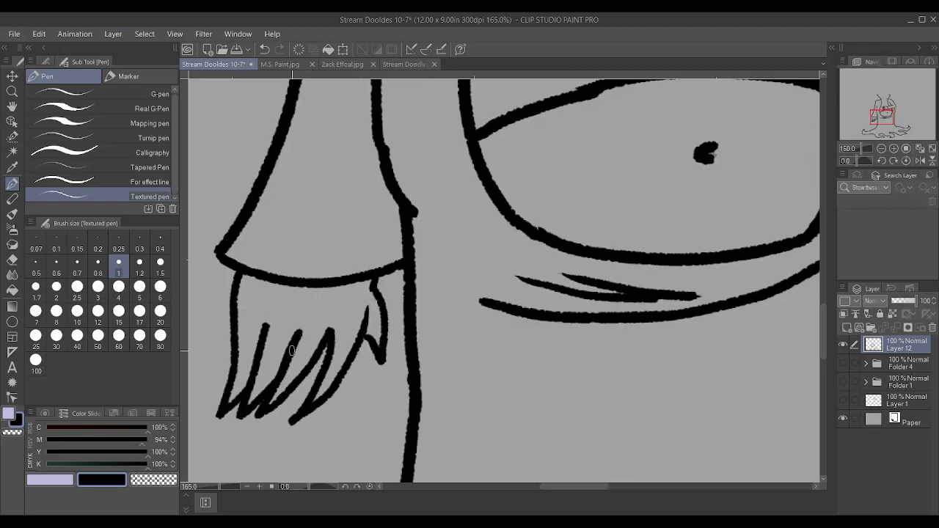
{"action": "mouse_move", "coordinate": [230, 386]}
{"action": "left_mouse_down"}
{"action": "mouse_move", "coordinate": [253, 327]}
{"action": "mouse_move", "coordinate": [242, 389]}
{"action": "mouse_move", "coordinate": [227, 399]}
{"action": "mouse_move", "coordinate": [247, 385]}
{"action": "mouse_move", "coordinate": [266, 328]}
{"action": "left_mouse_up"}
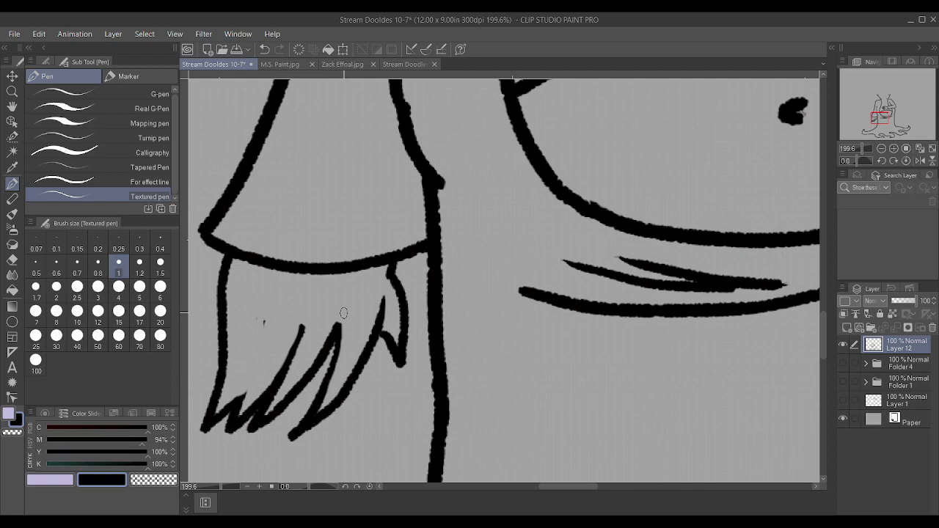
{"action": "mouse_move", "coordinate": [323, 407]}
{"action": "left_mouse_down"}
{"action": "mouse_move", "coordinate": [297, 429]}
{"action": "mouse_move", "coordinate": [334, 400]}
{"action": "mouse_move", "coordinate": [323, 403]}
{"action": "left_mouse_up"}
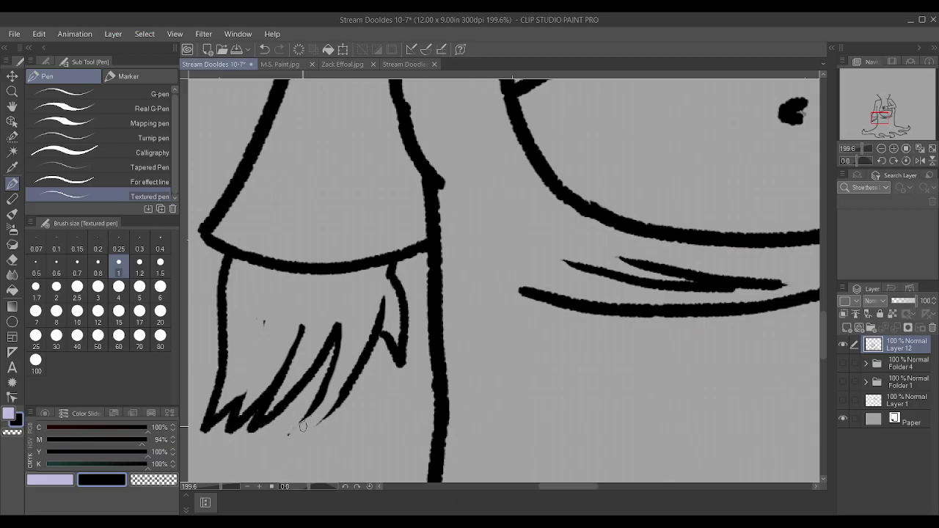
{"action": "left_click_drag", "start_coordinate": [290, 434], "coordinate": [349, 385]}
{"action": "mouse_move", "coordinate": [229, 402]}
{"action": "left_mouse_down"}
{"action": "mouse_move", "coordinate": [253, 365]}
{"action": "mouse_move", "coordinate": [266, 307]}
{"action": "mouse_move", "coordinate": [306, 316]}
{"action": "left_mouse_up"}
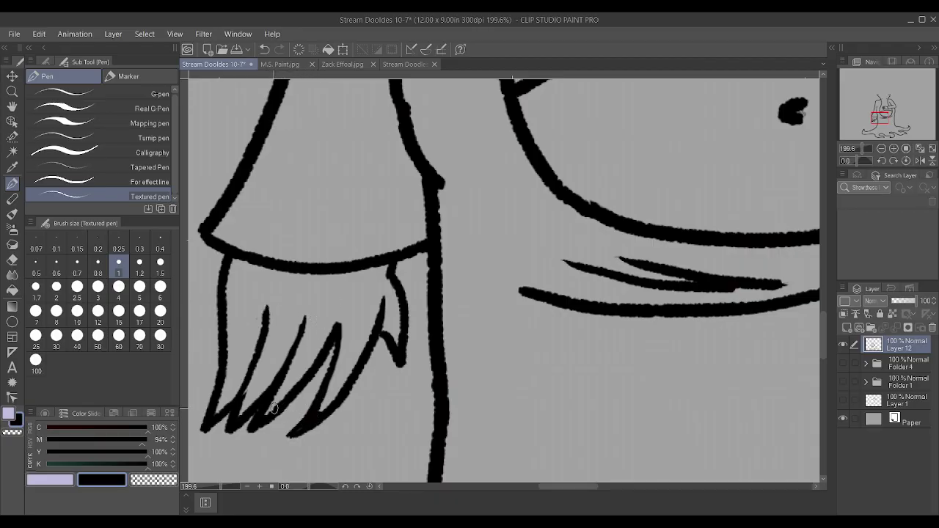
{"action": "mouse_move", "coordinate": [258, 397]}
{"action": "left_mouse_down"}
{"action": "mouse_move", "coordinate": [233, 424]}
{"action": "mouse_move", "coordinate": [221, 422]}
{"action": "mouse_move", "coordinate": [219, 405]}
{"action": "mouse_move", "coordinate": [211, 415]}
{"action": "mouse_move", "coordinate": [221, 409]}
{"action": "left_mouse_up"}
{"action": "scroll", "coordinate": [236, 389], "scroll_direction": "down", "scroll_amount": 1}
{"action": "scroll", "coordinate": [237, 382], "scroll_direction": "down", "scroll_amount": 2}
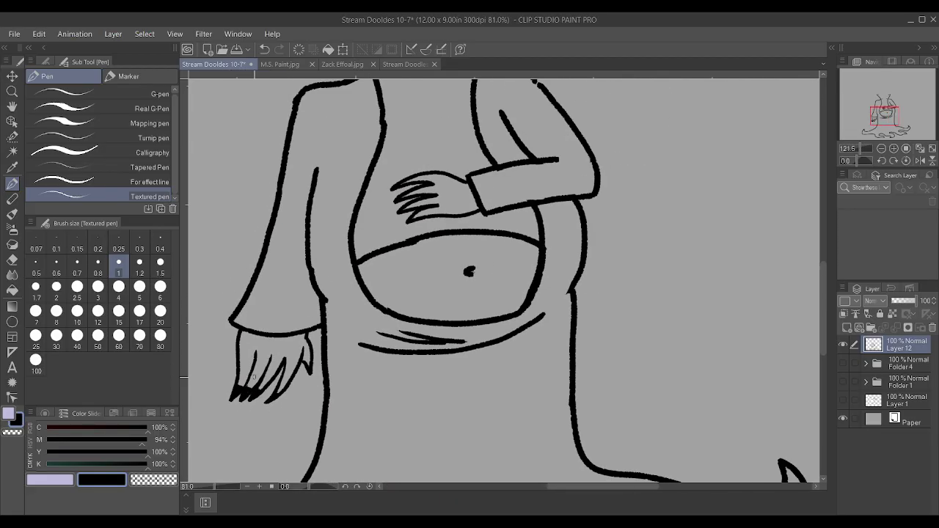
Darken the fingertips of the hand resting above the belly and draw a curved, pointed thumb over it, redoing the rejected stroke.
{"action": "scroll", "coordinate": [377, 216], "scroll_direction": "up", "scroll_amount": 3}
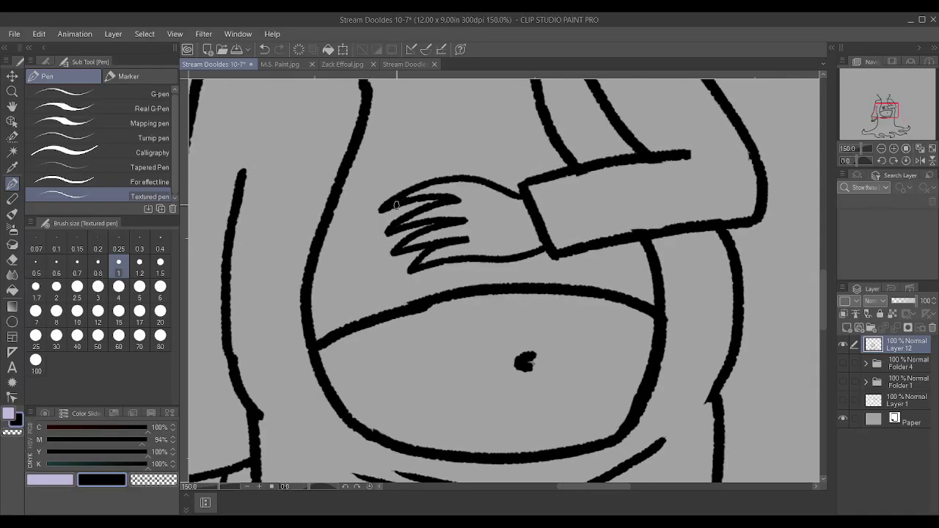
{"action": "mouse_move", "coordinate": [402, 224]}
{"action": "left_mouse_down"}
{"action": "mouse_move", "coordinate": [381, 236]}
{"action": "mouse_move", "coordinate": [403, 223]}
{"action": "mouse_move", "coordinate": [420, 243]}
{"action": "mouse_move", "coordinate": [390, 255]}
{"action": "mouse_move", "coordinate": [420, 268]}
{"action": "left_mouse_up"}
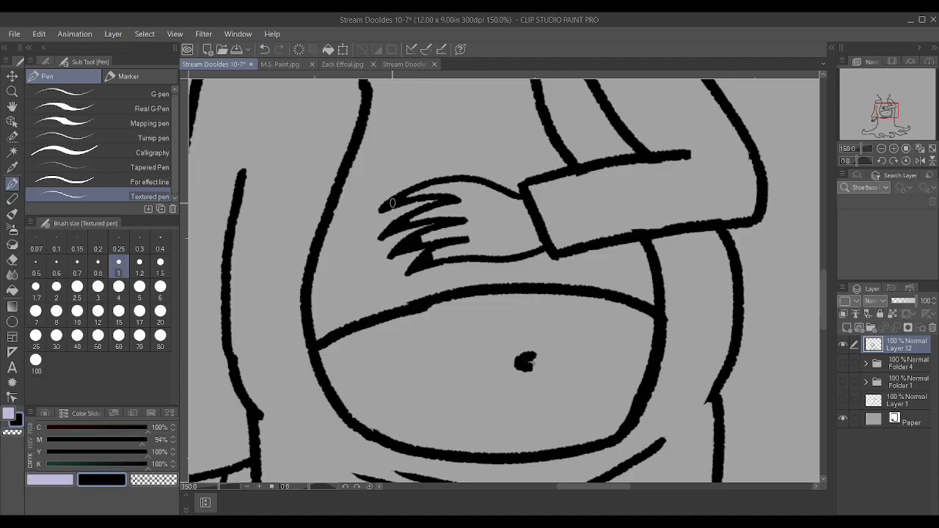
{"action": "mouse_move", "coordinate": [457, 175]}
{"action": "left_mouse_down"}
{"action": "mouse_move", "coordinate": [428, 161]}
{"action": "mouse_move", "coordinate": [484, 167]}
{"action": "mouse_move", "coordinate": [507, 192]}
{"action": "left_mouse_up"}
{"action": "left_click_drag", "start_coordinate": [449, 169], "coordinate": [507, 186]}
{"action": "scroll", "coordinate": [507, 185], "scroll_direction": "up", "scroll_amount": 1}
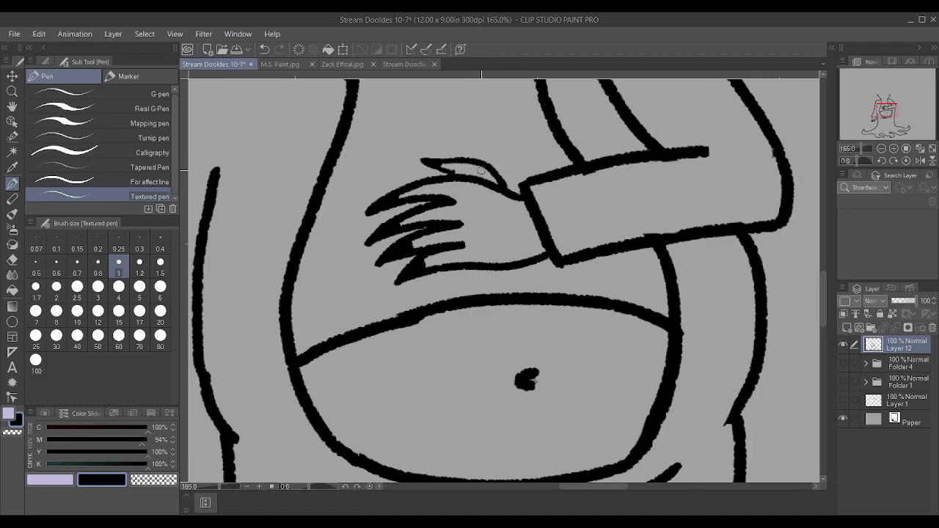
{"action": "key", "text": "ctrl+z"}
{"action": "left_click_drag", "start_coordinate": [458, 170], "coordinate": [505, 191]}
{"action": "scroll", "coordinate": [492, 176], "scroll_direction": "down", "scroll_amount": 4}
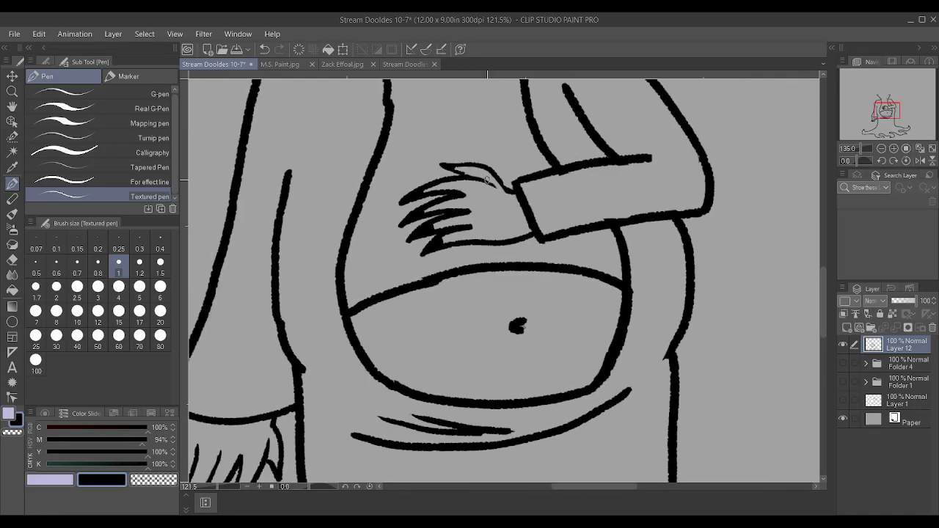
Fill in and sharpen the tip of the hanging hand's thumb.
{"action": "scroll", "coordinate": [408, 308], "scroll_direction": "up", "scroll_amount": 5}
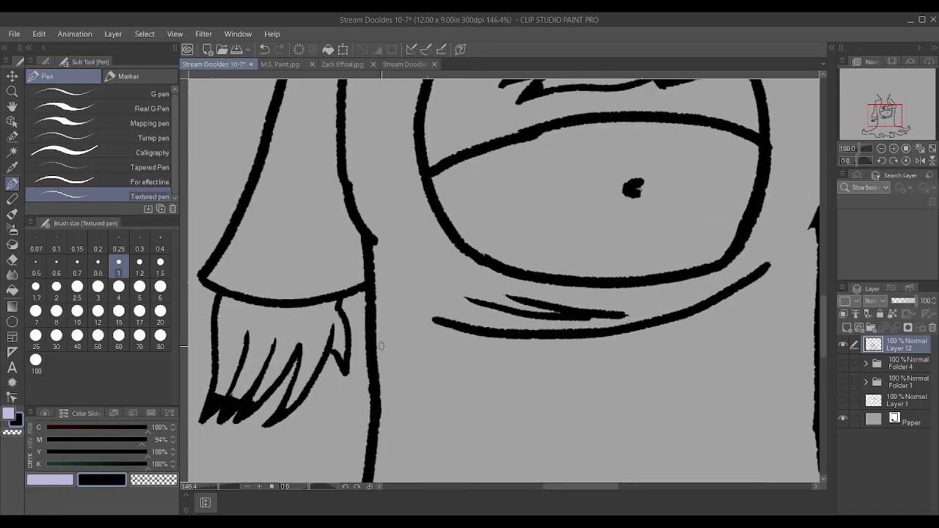
{"action": "left_click_drag", "start_coordinate": [323, 381], "coordinate": [332, 397]}
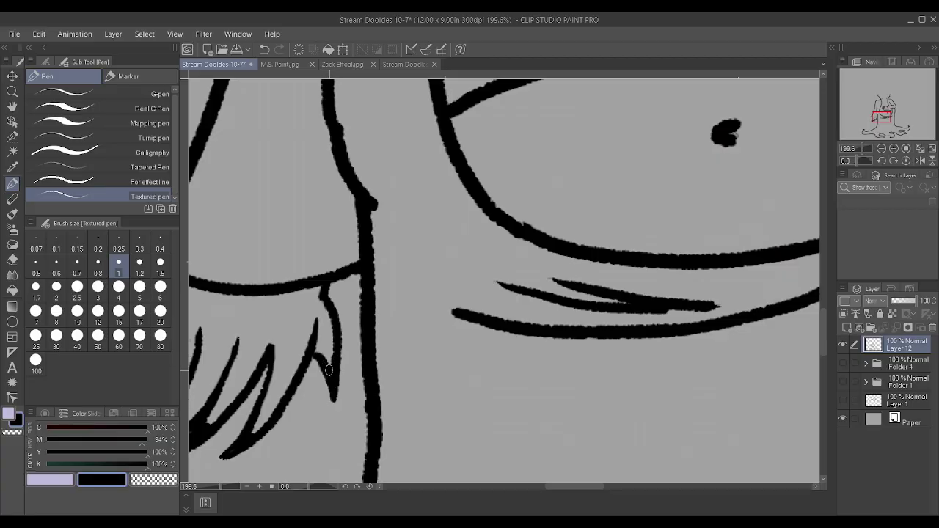
{"action": "mouse_move", "coordinate": [324, 368]}
{"action": "left_mouse_down"}
{"action": "mouse_move", "coordinate": [334, 403]}
{"action": "mouse_move", "coordinate": [335, 338]}
{"action": "left_mouse_up"}
{"action": "scroll", "coordinate": [321, 281], "scroll_direction": "down", "scroll_amount": 2}
{"action": "scroll", "coordinate": [321, 281], "scroll_direction": "down", "scroll_amount": 3}
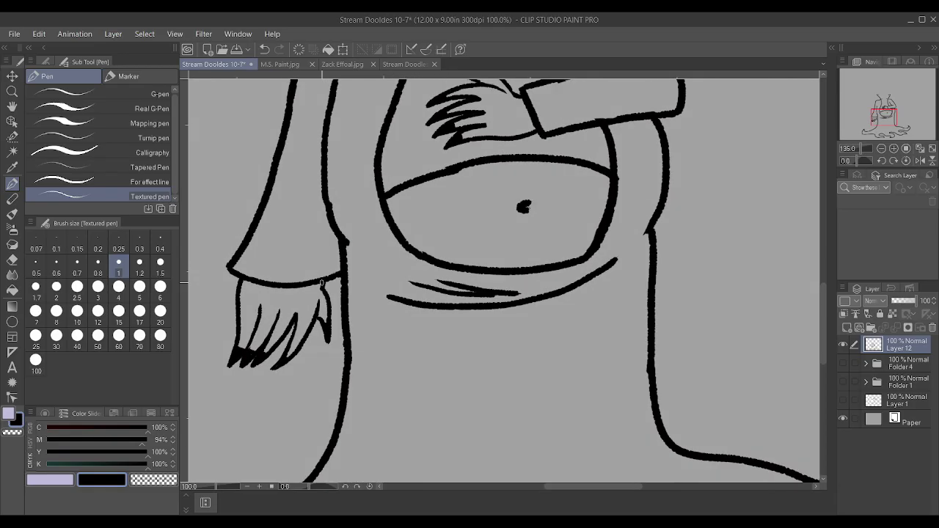
Remove the hanging hand's outer edge and redraw it as a clean line from the sleeve hem to the fingertips.
{"action": "scroll", "coordinate": [224, 307], "scroll_direction": "up", "scroll_amount": 4}
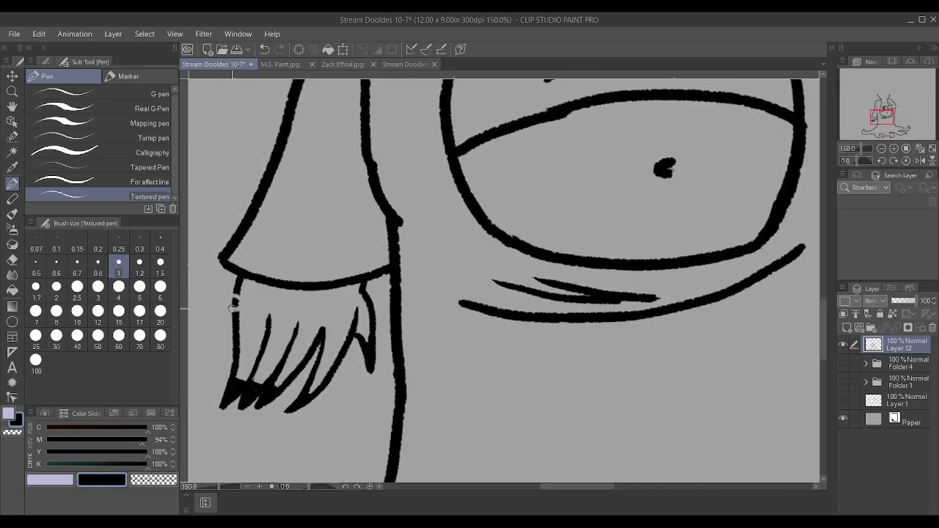
{"action": "left_click", "coordinate": [234, 288]}
{"action": "left_click_drag", "start_coordinate": [236, 305], "coordinate": [235, 371]}
{"action": "key", "text": "ctrl+z"}
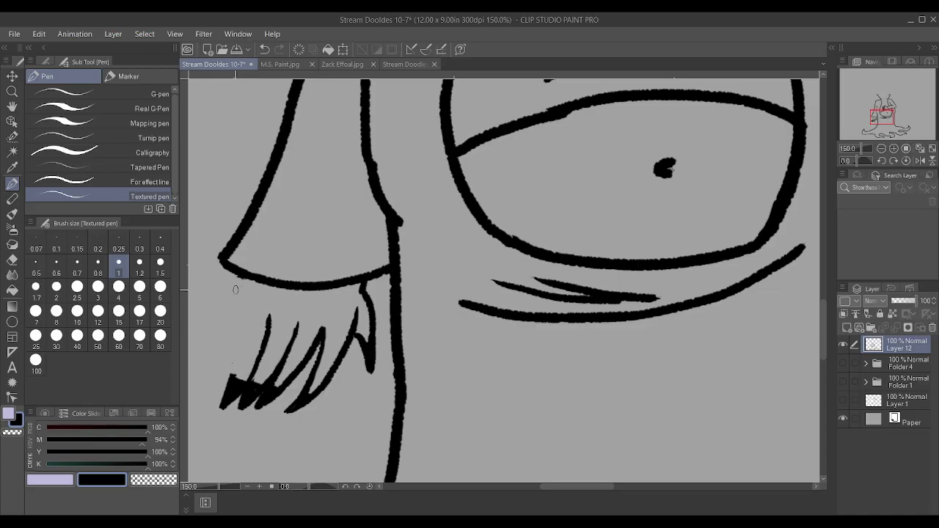
{"action": "left_click_drag", "start_coordinate": [228, 377], "coordinate": [244, 274]}
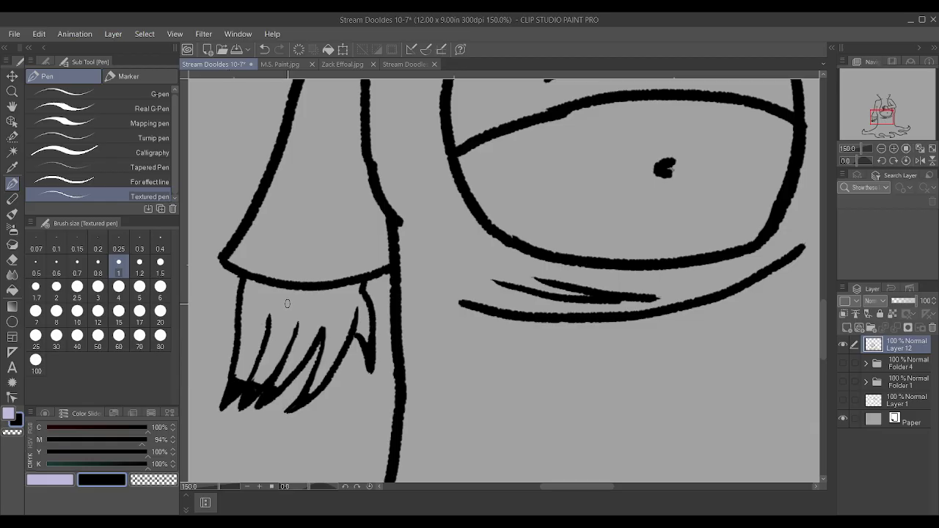
{"action": "scroll", "coordinate": [287, 303], "scroll_direction": "up", "scroll_amount": 2}
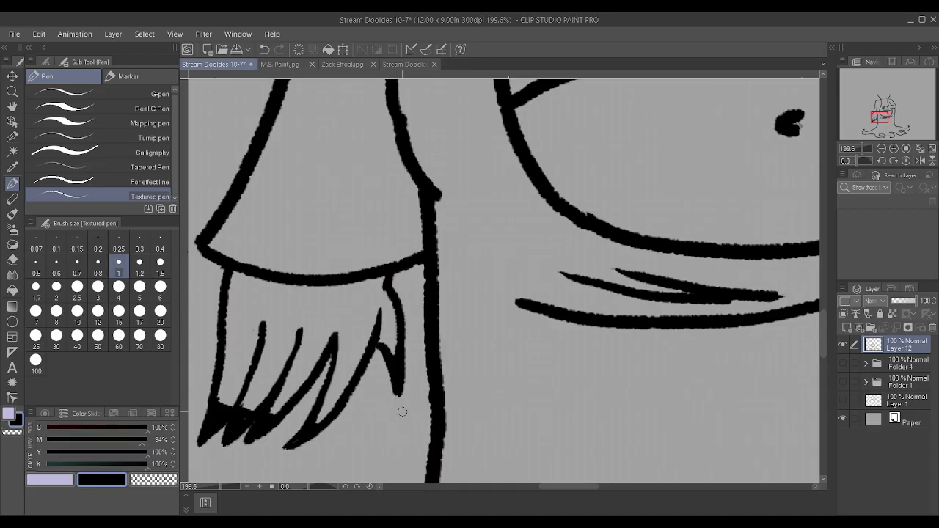
{"action": "scroll", "coordinate": [402, 408], "scroll_direction": "down", "scroll_amount": 5}
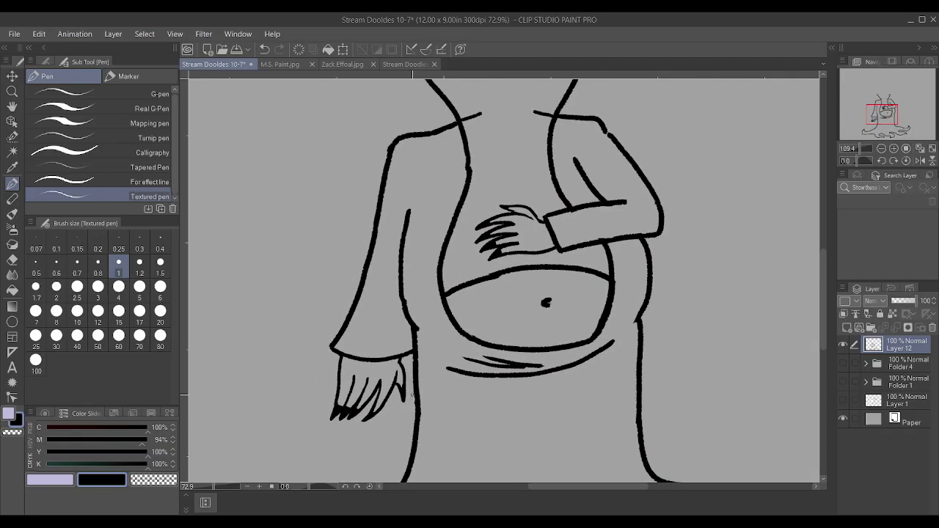
{"action": "scroll", "coordinate": [451, 261], "scroll_direction": "up", "scroll_amount": 4}
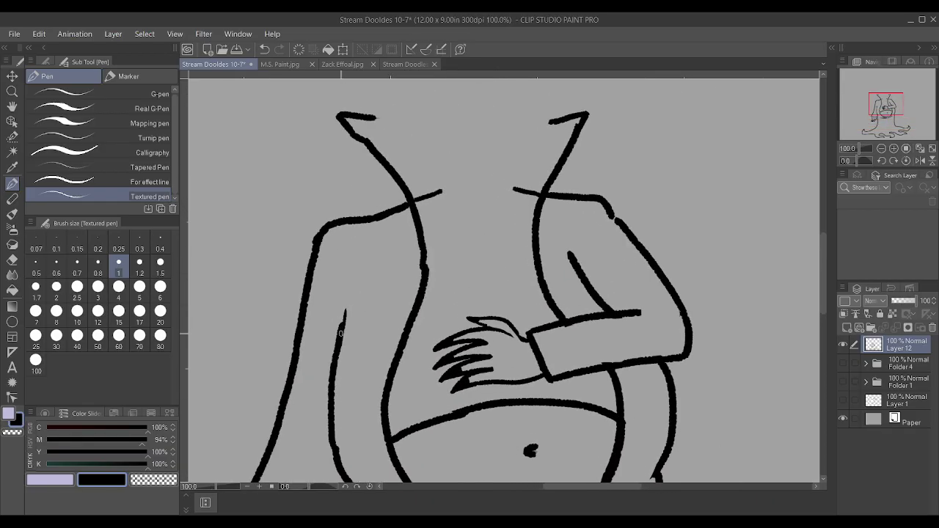
Extend the hanging sleeve's inner line upward and draw a V-neckline from the shoulder line ends to the hand, with a short seam below it.
{"action": "left_click_drag", "start_coordinate": [342, 323], "coordinate": [358, 281]}
{"action": "scroll", "coordinate": [413, 183], "scroll_direction": "down", "scroll_amount": 3}
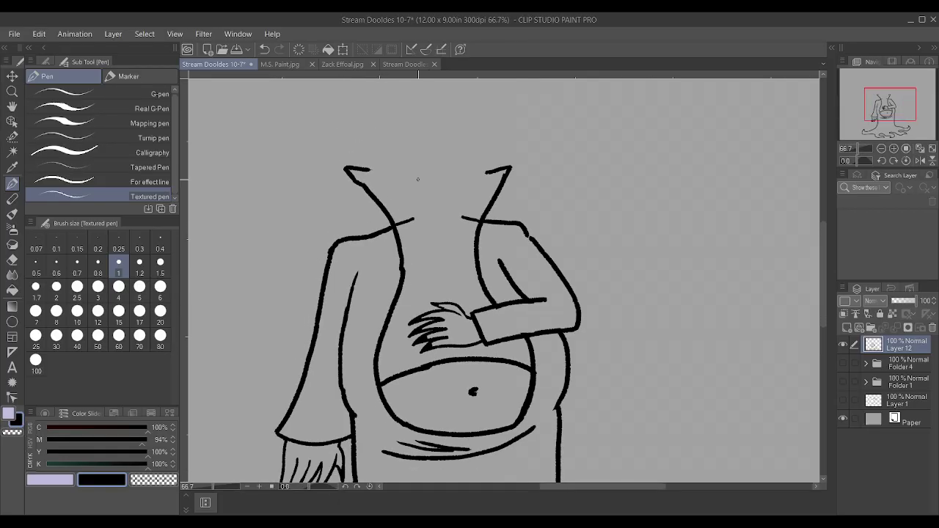
{"action": "scroll", "coordinate": [415, 178], "scroll_direction": "up", "scroll_amount": 2}
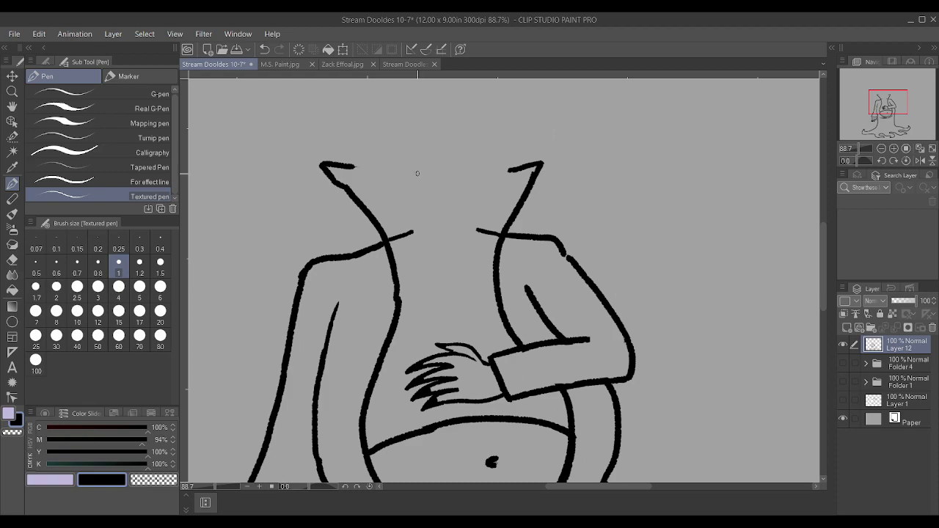
{"action": "scroll", "coordinate": [420, 182], "scroll_direction": "up", "scroll_amount": 1}
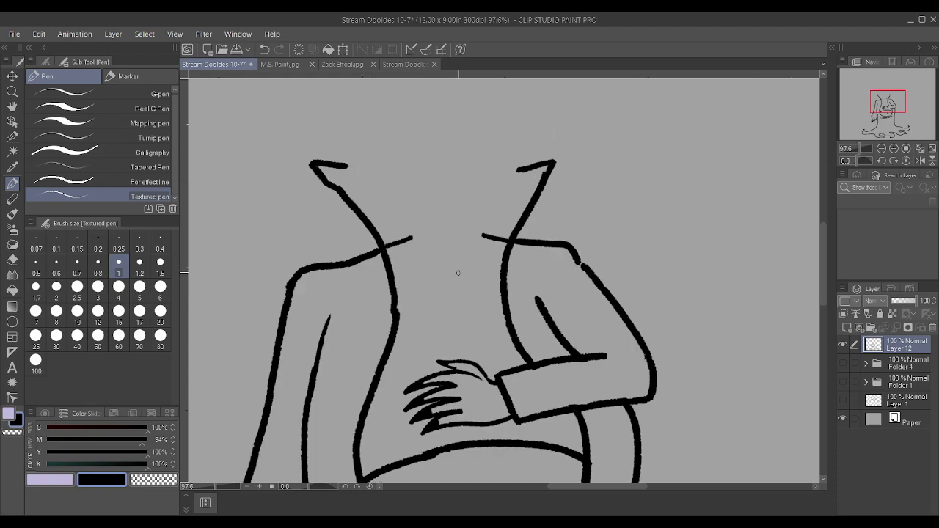
{"action": "left_click_drag", "start_coordinate": [468, 442], "coordinate": [460, 422]}
{"action": "mouse_move", "coordinate": [454, 361]}
{"action": "left_mouse_down"}
{"action": "mouse_move", "coordinate": [457, 304]}
{"action": "mouse_move", "coordinate": [481, 235]}
{"action": "left_mouse_up"}
{"action": "mouse_move", "coordinate": [451, 352]}
{"action": "left_mouse_down"}
{"action": "mouse_move", "coordinate": [445, 307]}
{"action": "mouse_move", "coordinate": [411, 238]}
{"action": "left_mouse_up"}
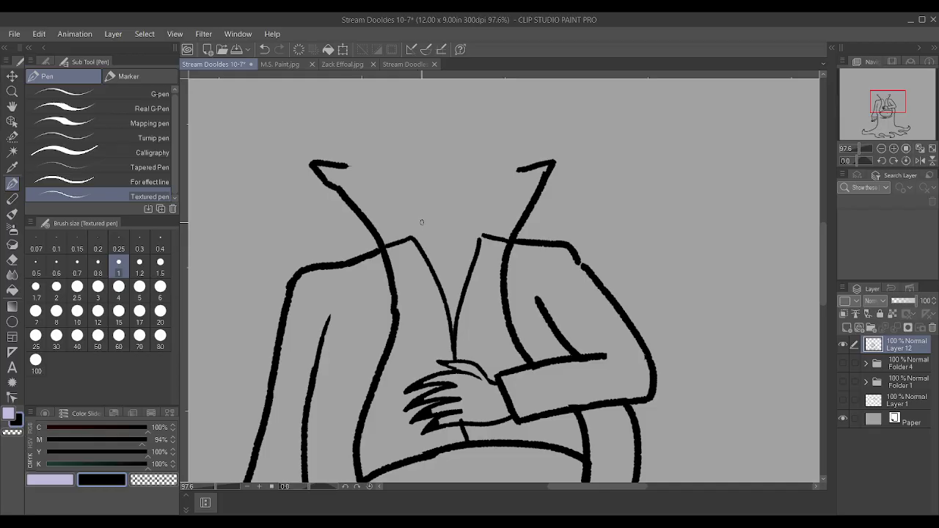
Examine the whole figure, from the collar and new neckline to the tentacle base.
{"action": "scroll", "coordinate": [481, 240], "scroll_direction": "down", "scroll_amount": 3}
{"action": "scroll", "coordinate": [519, 311], "scroll_direction": "up", "scroll_amount": 3}
{"action": "scroll", "coordinate": [519, 311], "scroll_direction": "up", "scroll_amount": 2}
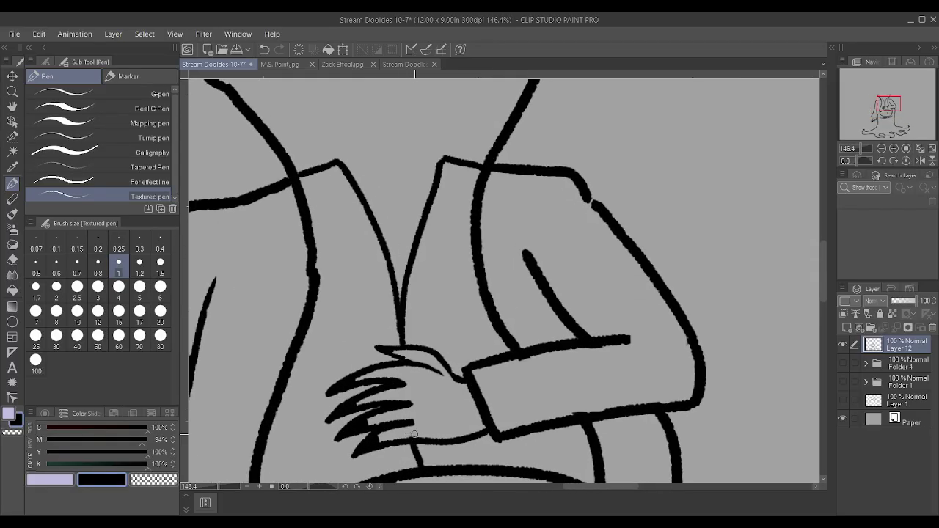
{"action": "scroll", "coordinate": [425, 427], "scroll_direction": "down", "scroll_amount": 6}
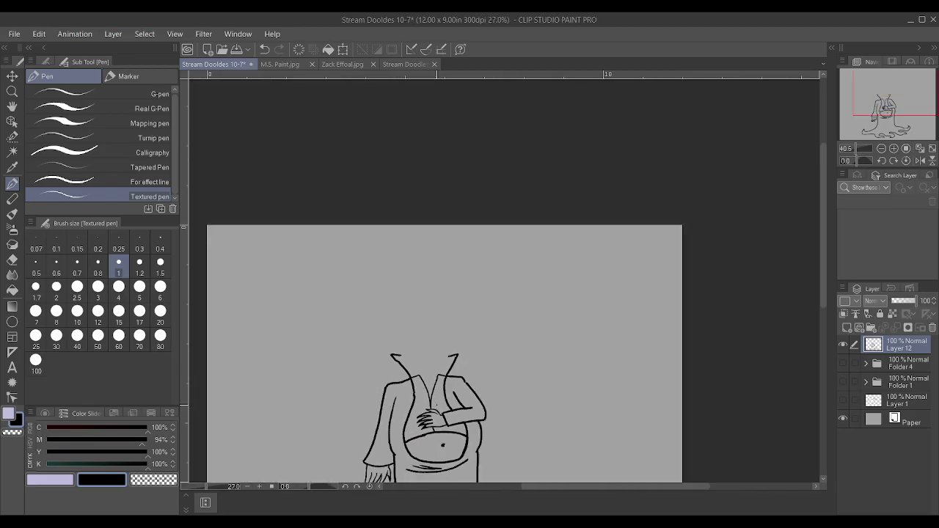
{"action": "scroll", "coordinate": [450, 449], "scroll_direction": "down", "scroll_amount": 3}
{"action": "scroll", "coordinate": [451, 449], "scroll_direction": "up", "scroll_amount": 3}
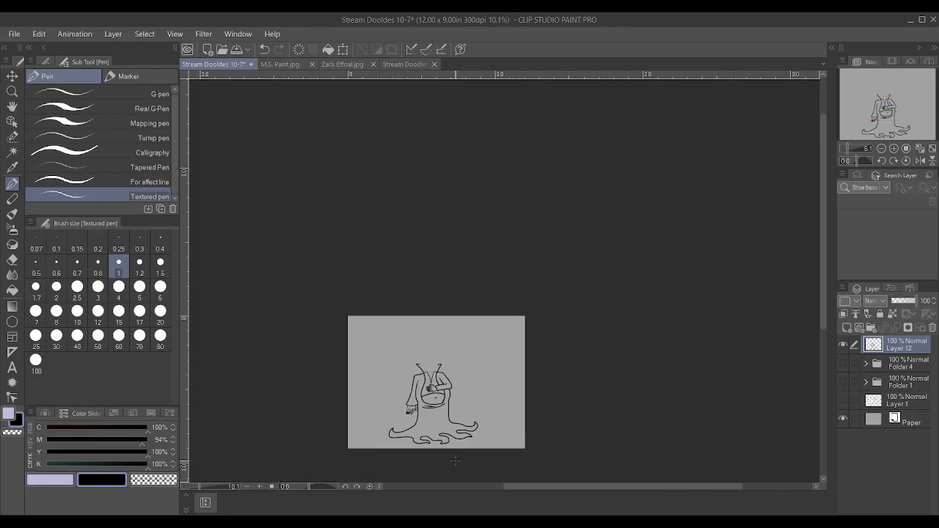
{"action": "scroll", "coordinate": [450, 449], "scroll_direction": "up", "scroll_amount": 4}
{"action": "scroll", "coordinate": [346, 282], "scroll_direction": "down", "scroll_amount": 1}
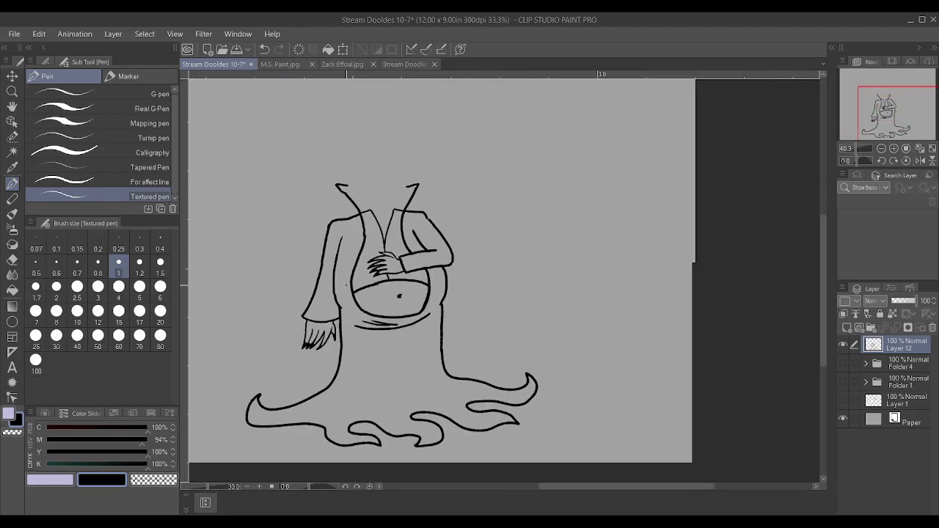
{"action": "scroll", "coordinate": [346, 282], "scroll_direction": "up", "scroll_amount": 2}
{"action": "scroll", "coordinate": [400, 176], "scroll_direction": "up", "scroll_amount": 2}
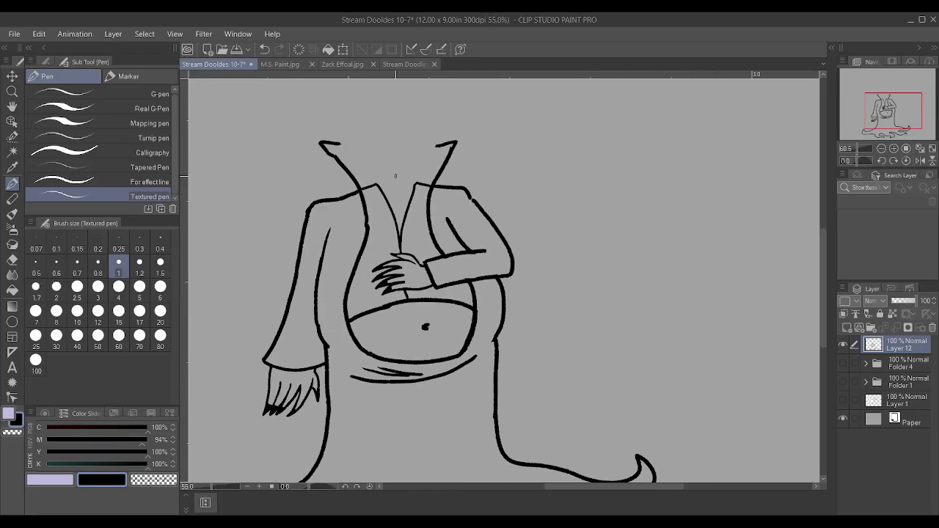
Draw the neck sides rising from the neckline, the jaw contours and the wavy chin line between the collar points.
{"action": "scroll", "coordinate": [396, 150], "scroll_direction": "up", "scroll_amount": 3}
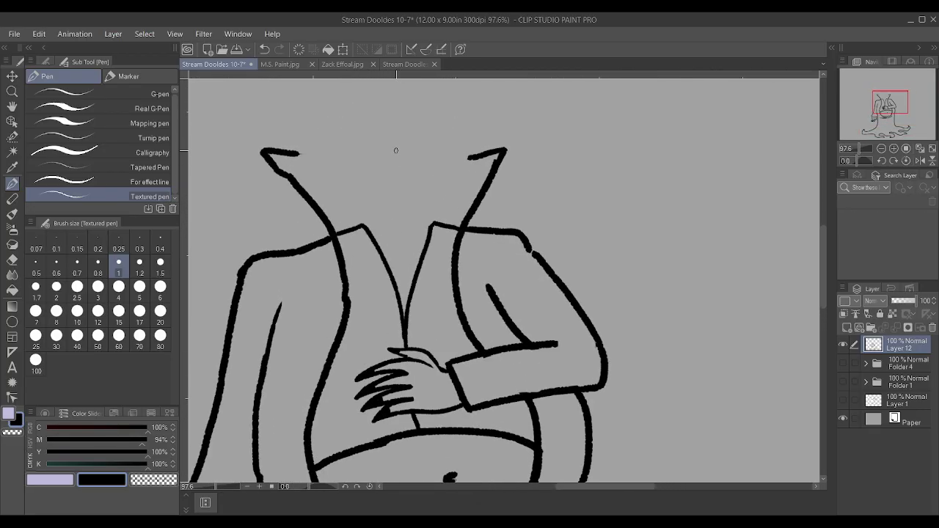
{"action": "left_click_drag", "start_coordinate": [434, 223], "coordinate": [436, 204]}
{"action": "left_click_drag", "start_coordinate": [360, 224], "coordinate": [355, 209]}
{"action": "left_click_drag", "start_coordinate": [439, 189], "coordinate": [440, 198]}
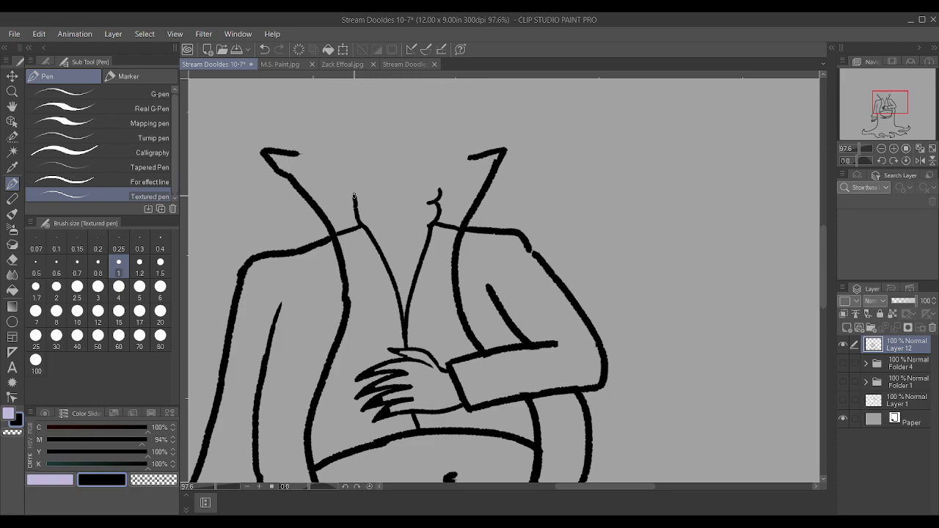
{"action": "left_click_drag", "start_coordinate": [339, 190], "coordinate": [343, 166]}
{"action": "mouse_move", "coordinate": [386, 191]}
{"action": "left_mouse_down"}
{"action": "mouse_move", "coordinate": [400, 197]}
{"action": "mouse_move", "coordinate": [437, 180]}
{"action": "left_mouse_up"}
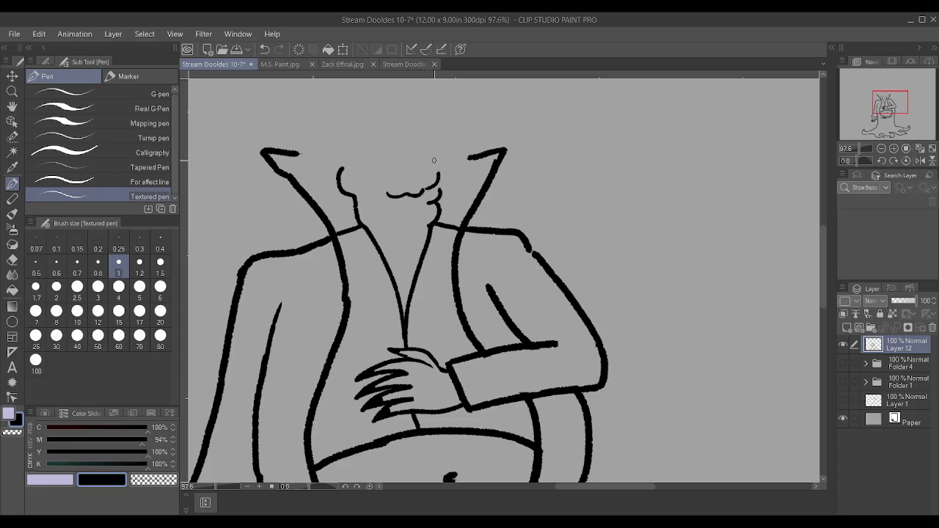
{"action": "left_click_drag", "start_coordinate": [380, 193], "coordinate": [363, 172]}
{"action": "mouse_move", "coordinate": [366, 206]}
{"action": "left_mouse_down"}
{"action": "mouse_move", "coordinate": [414, 207]}
{"action": "mouse_move", "coordinate": [407, 228]}
{"action": "mouse_move", "coordinate": [428, 224]}
{"action": "left_mouse_up"}
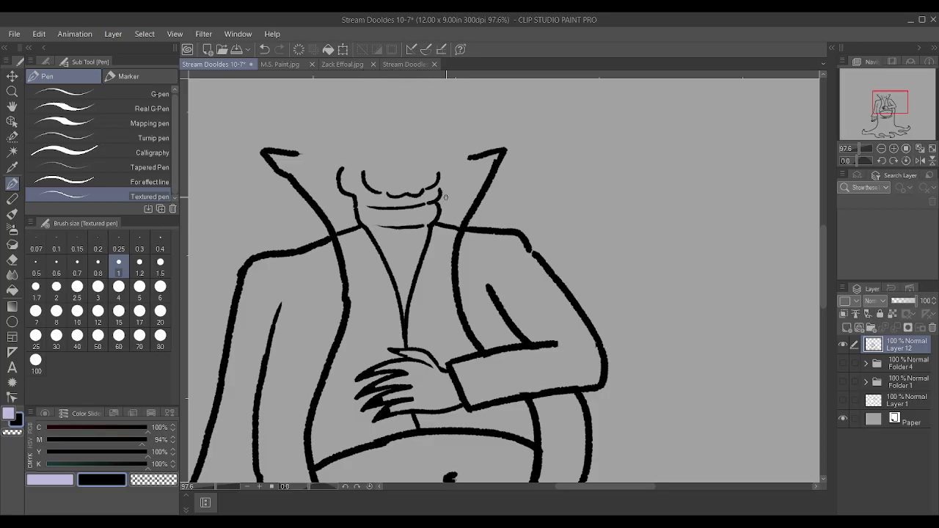
{"action": "key", "text": "ctrl+z"}
{"action": "key", "text": "ctrl+z"}
{"action": "key", "text": "ctrl+z"}
{"action": "key", "text": "ctrl+z"}
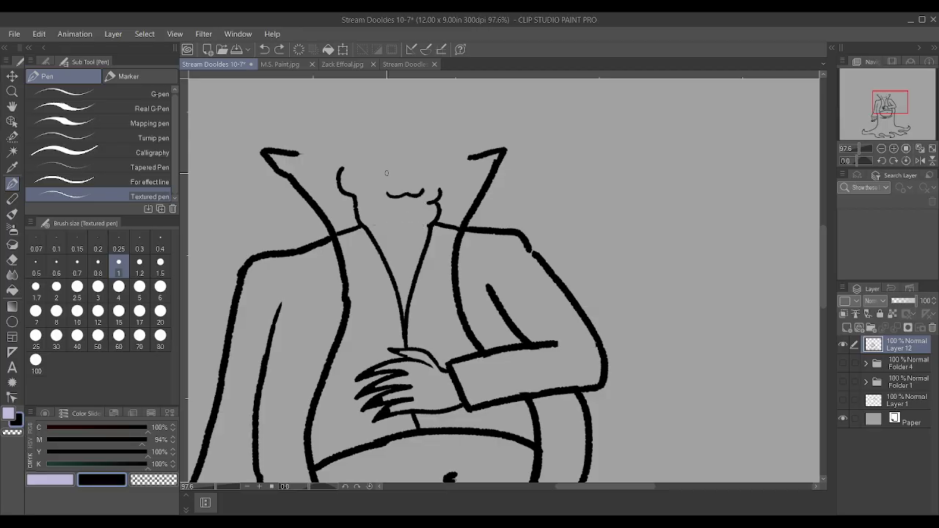
Draw both sides of the face up to collar height and add two curved folds under the chin.
{"action": "mouse_move", "coordinate": [439, 196]}
{"action": "left_mouse_down"}
{"action": "mouse_move", "coordinate": [441, 161]}
{"action": "mouse_move", "coordinate": [430, 149]}
{"action": "left_mouse_up"}
{"action": "left_click_drag", "start_coordinate": [381, 208], "coordinate": [427, 202]}
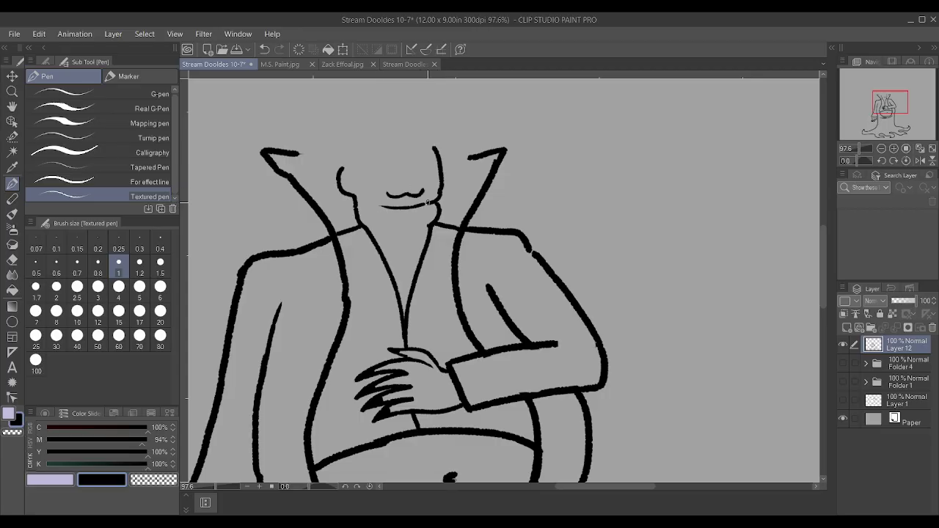
{"action": "left_click_drag", "start_coordinate": [377, 223], "coordinate": [431, 221]}
{"action": "left_click_drag", "start_coordinate": [344, 165], "coordinate": [343, 149]}
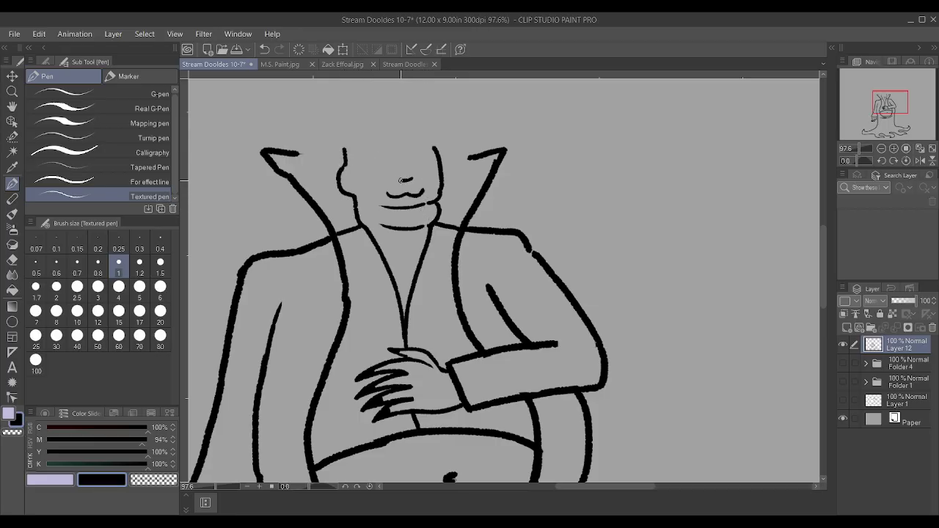
Draw an arched open mouth with two fangs above the chin and fill its inside with black, redoing the rejected stroke.
{"action": "left_click_drag", "start_coordinate": [391, 179], "coordinate": [409, 179]}
{"action": "key", "text": "ctrl+z"}
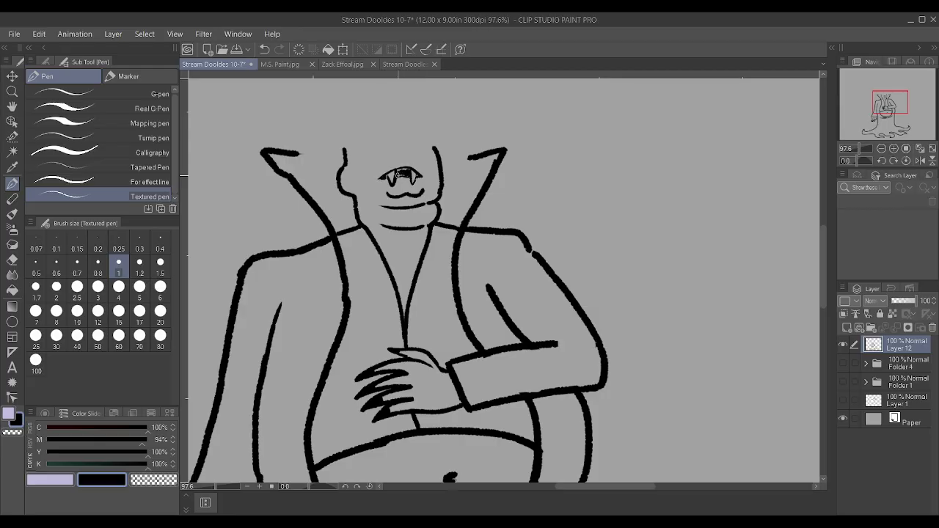
{"action": "scroll", "coordinate": [397, 175], "scroll_direction": "down", "scroll_amount": 3}
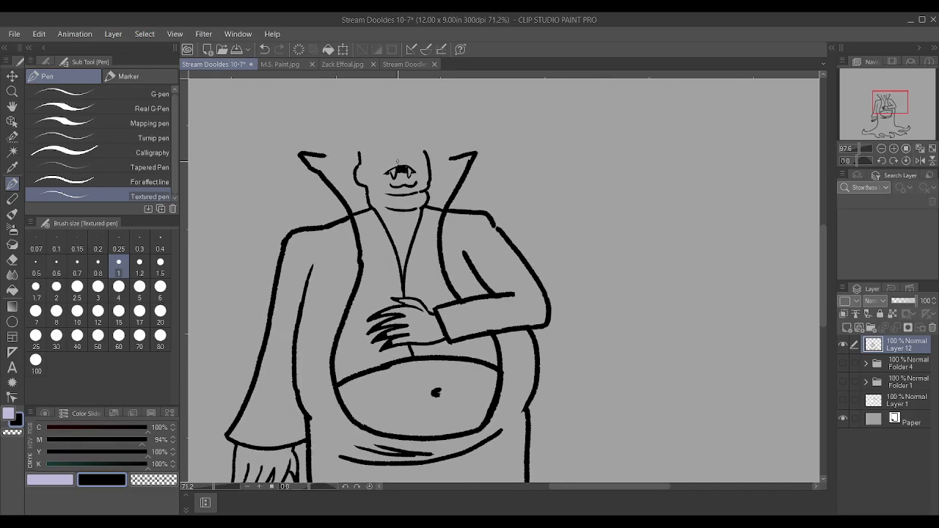
Try a small nose and glasses with two rounded lenses above the fanged mouth.
{"action": "mouse_move", "coordinate": [382, 151]}
{"action": "left_mouse_down"}
{"action": "mouse_move", "coordinate": [403, 158]}
{"action": "mouse_move", "coordinate": [412, 151]}
{"action": "left_mouse_up"}
{"action": "key", "text": "ctrl+z"}
{"action": "scroll", "coordinate": [365, 142], "scroll_direction": "up", "scroll_amount": 1}
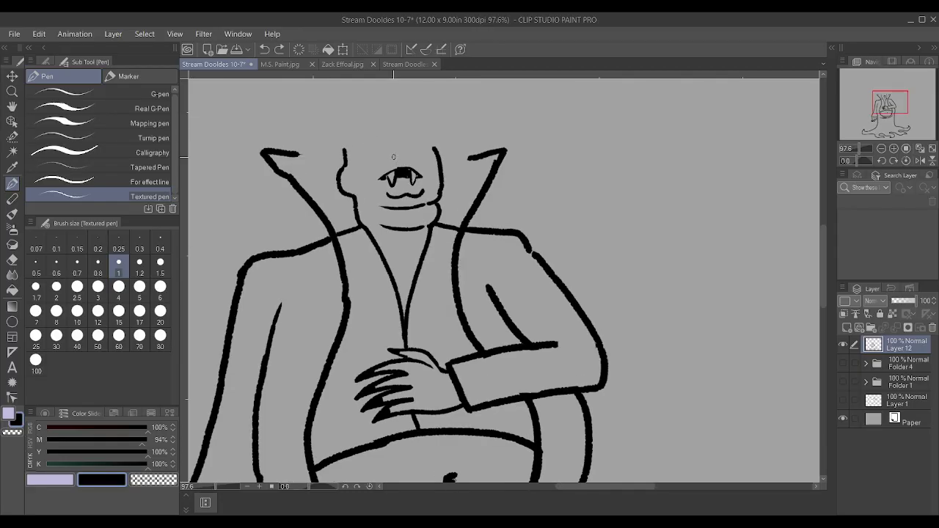
{"action": "mouse_move", "coordinate": [391, 154]}
{"action": "left_mouse_down"}
{"action": "mouse_move", "coordinate": [409, 160]}
{"action": "mouse_move", "coordinate": [417, 150]}
{"action": "mouse_move", "coordinate": [374, 161]}
{"action": "mouse_move", "coordinate": [360, 156]}
{"action": "mouse_move", "coordinate": [360, 136]}
{"action": "mouse_move", "coordinate": [377, 132]}
{"action": "mouse_move", "coordinate": [430, 153]}
{"action": "mouse_move", "coordinate": [413, 147]}
{"action": "mouse_move", "coordinate": [415, 130]}
{"action": "mouse_move", "coordinate": [434, 134]}
{"action": "mouse_move", "coordinate": [436, 150]}
{"action": "mouse_move", "coordinate": [414, 132]}
{"action": "left_mouse_up"}
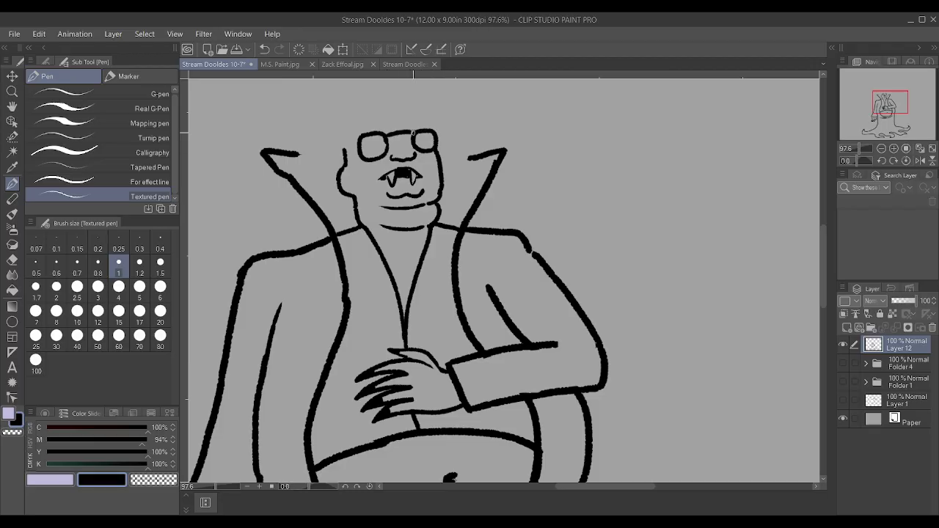
Undo the glasses and remove the nose above the fanged mouth.
{"action": "scroll", "coordinate": [407, 147], "scroll_direction": "up", "scroll_amount": 1}
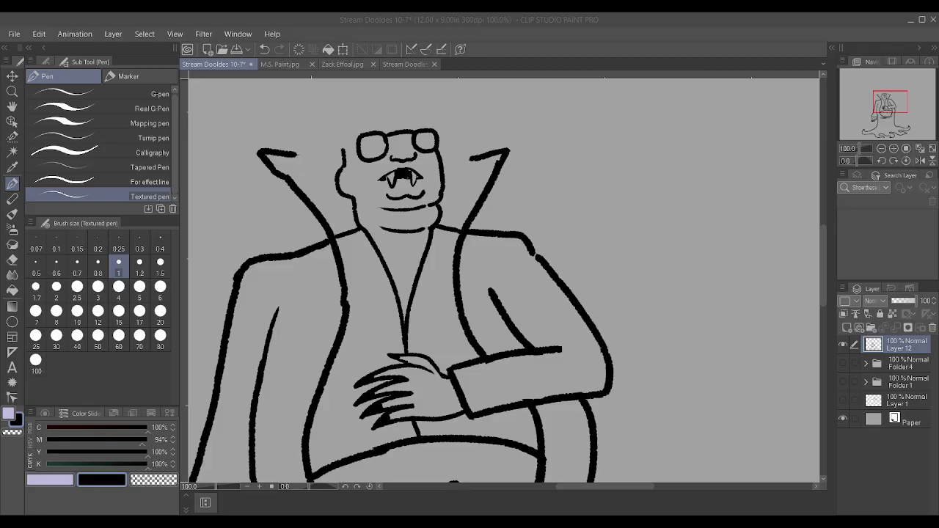
{"action": "key", "text": "ctrl+plus"}
{"action": "key", "text": "ctrl+z"}
{"action": "key", "text": "ctrl+z"}
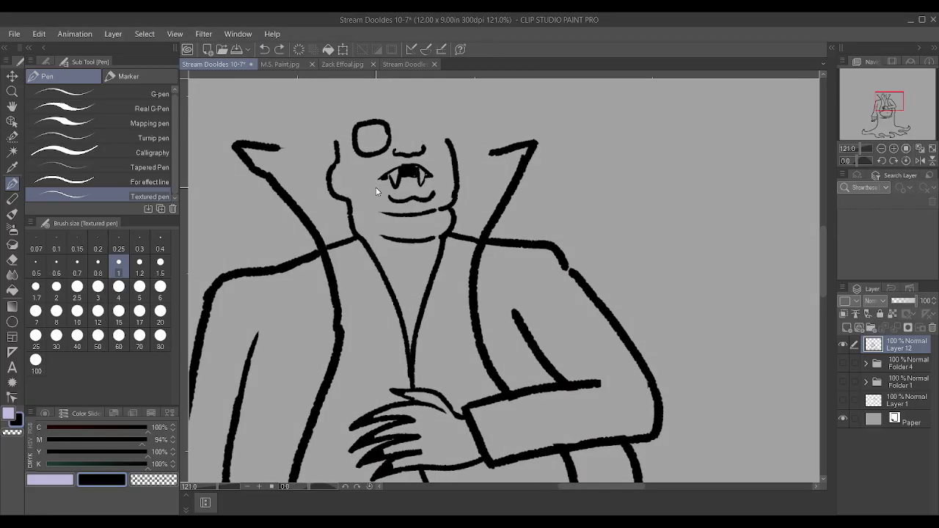
{"action": "key", "text": "ctrl+z"}
{"action": "scroll", "coordinate": [384, 118], "scroll_direction": "up", "scroll_amount": 2}
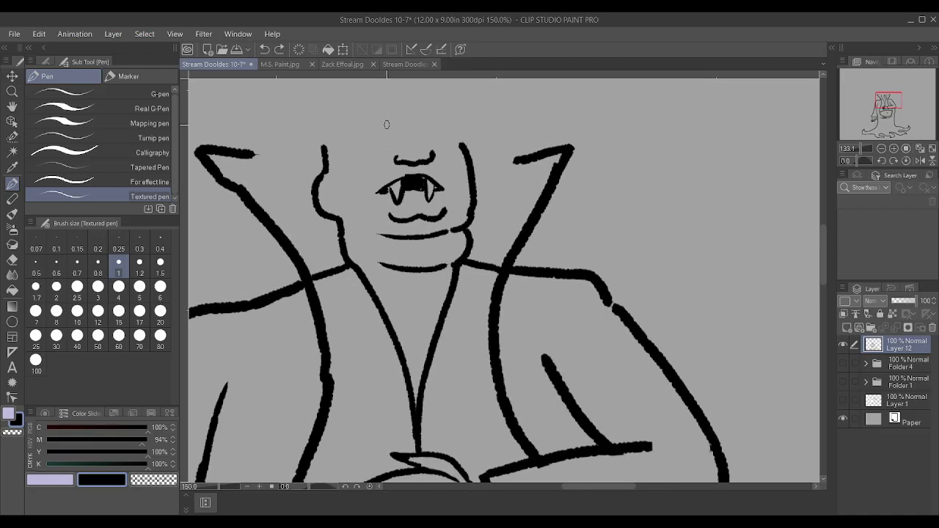
{"action": "key", "text": "ctrl+z"}
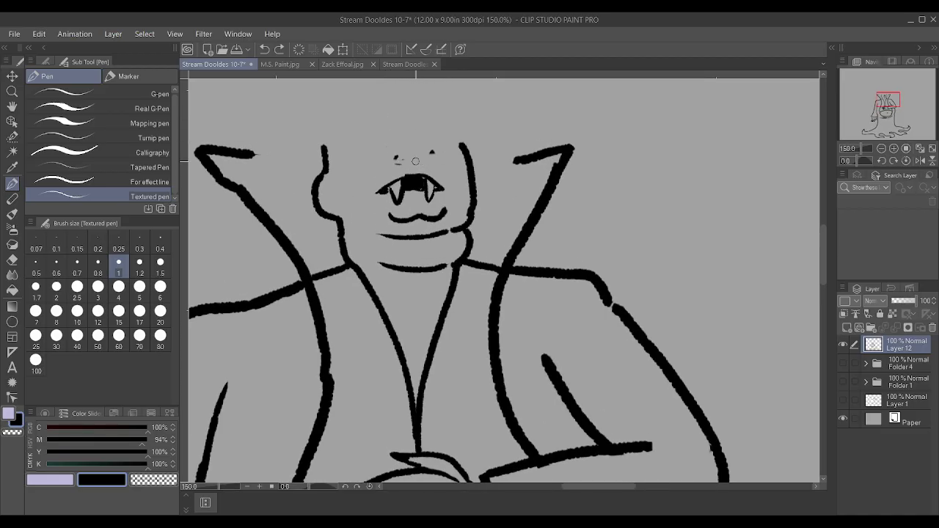
Try a new curved lens outline at the upper end of the face's side line and undo it.
{"action": "left_click_drag", "start_coordinate": [390, 166], "coordinate": [405, 141]}
{"action": "mouse_move", "coordinate": [415, 123]}
{"action": "left_mouse_down"}
{"action": "mouse_move", "coordinate": [433, 151]}
{"action": "mouse_move", "coordinate": [462, 142]}
{"action": "left_mouse_up"}
{"action": "mouse_move", "coordinate": [416, 121]}
{"action": "left_mouse_down"}
{"action": "mouse_move", "coordinate": [443, 116]}
{"action": "mouse_move", "coordinate": [465, 135]}
{"action": "left_mouse_up"}
{"action": "key", "text": "ctrl+z"}
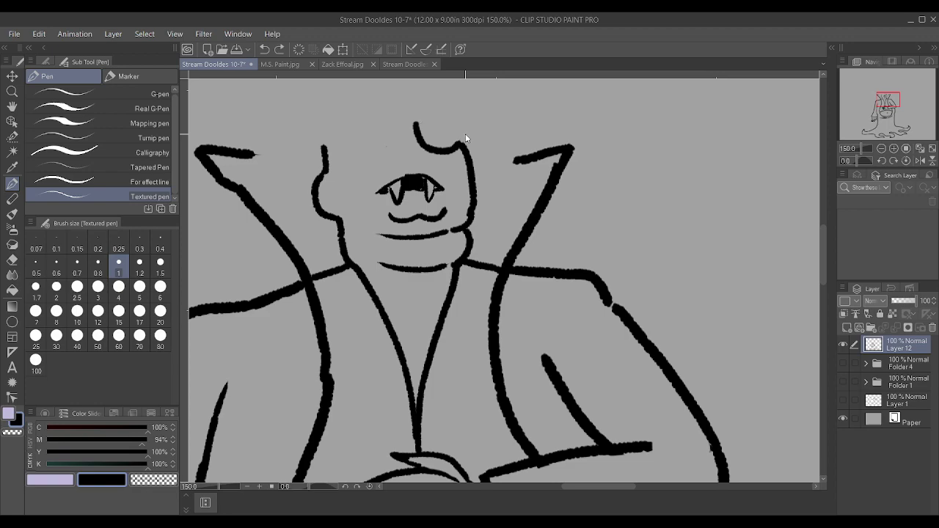
{"action": "key", "text": "ctrl+z"}
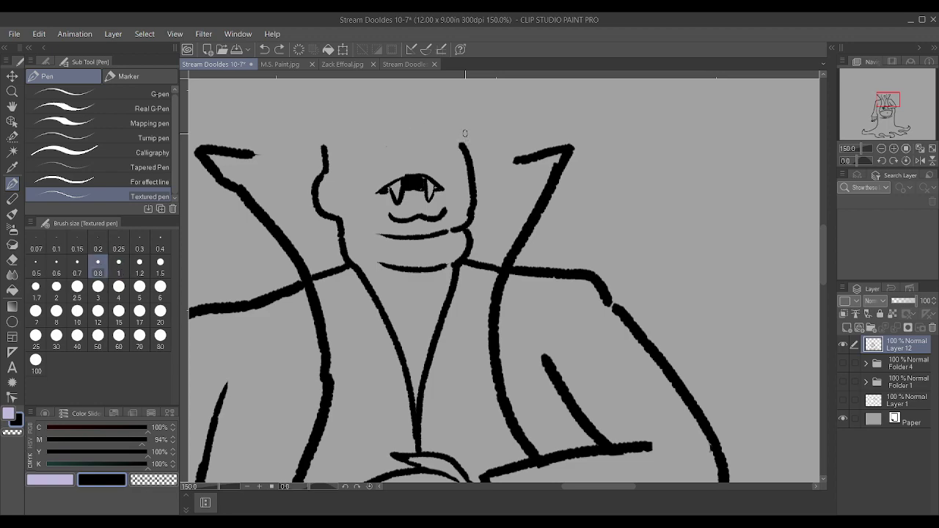
With brush size 0.8, draw the nose and two rounded glasses lenses, and join the far lens to the side of the head.
{"action": "mouse_move", "coordinate": [418, 175]}
{"action": "left_mouse_down"}
{"action": "mouse_move", "coordinate": [419, 189]}
{"action": "mouse_move", "coordinate": [410, 189]}
{"action": "mouse_move", "coordinate": [436, 187]}
{"action": "left_mouse_up"}
{"action": "mouse_move", "coordinate": [460, 140]}
{"action": "left_mouse_down"}
{"action": "mouse_move", "coordinate": [449, 160]}
{"action": "mouse_move", "coordinate": [424, 161]}
{"action": "mouse_move", "coordinate": [412, 138]}
{"action": "mouse_move", "coordinate": [424, 122]}
{"action": "mouse_move", "coordinate": [455, 128]}
{"action": "left_mouse_up"}
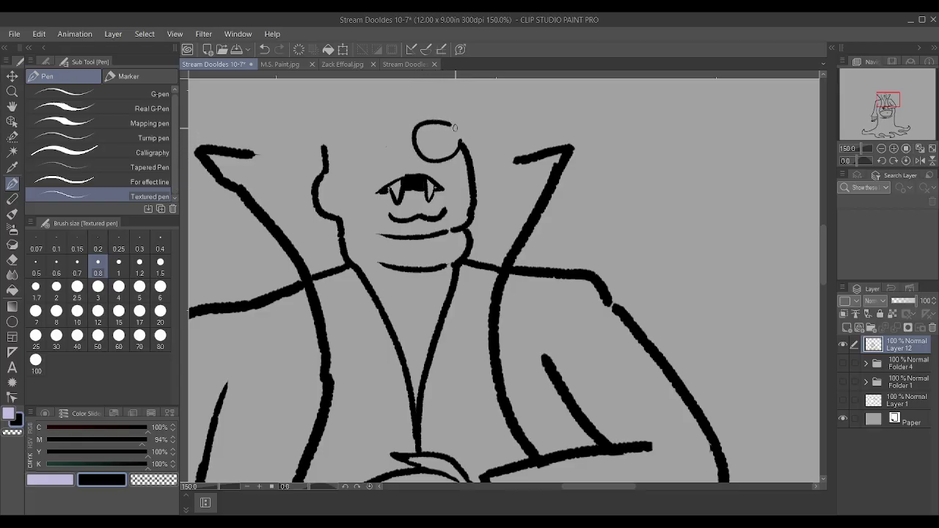
{"action": "key", "text": "ctrl+z"}
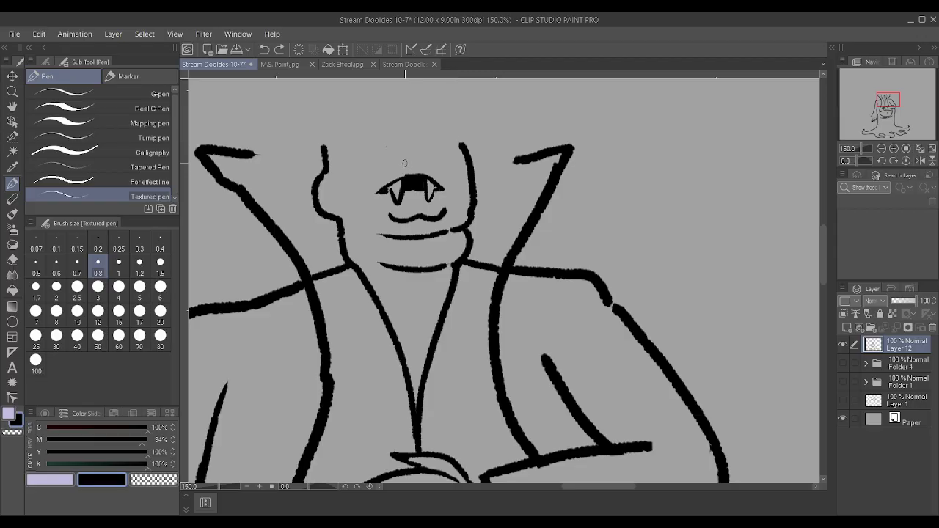
{"action": "mouse_move", "coordinate": [405, 164]}
{"action": "left_mouse_down"}
{"action": "mouse_move", "coordinate": [454, 146]}
{"action": "mouse_move", "coordinate": [429, 144]}
{"action": "mouse_move", "coordinate": [418, 125]}
{"action": "mouse_move", "coordinate": [466, 129]}
{"action": "mouse_move", "coordinate": [458, 111]}
{"action": "mouse_move", "coordinate": [420, 112]}
{"action": "mouse_move", "coordinate": [422, 128]}
{"action": "mouse_move", "coordinate": [393, 135]}
{"action": "mouse_move", "coordinate": [377, 159]}
{"action": "mouse_move", "coordinate": [365, 157]}
{"action": "mouse_move", "coordinate": [353, 132]}
{"action": "mouse_move", "coordinate": [390, 116]}
{"action": "left_mouse_up"}
{"action": "mouse_move", "coordinate": [324, 168]}
{"action": "left_mouse_down"}
{"action": "mouse_move", "coordinate": [350, 135]}
{"action": "mouse_move", "coordinate": [384, 118]}
{"action": "mouse_move", "coordinate": [394, 150]}
{"action": "mouse_move", "coordinate": [372, 159]}
{"action": "mouse_move", "coordinate": [351, 137]}
{"action": "mouse_move", "coordinate": [383, 155]}
{"action": "left_mouse_up"}
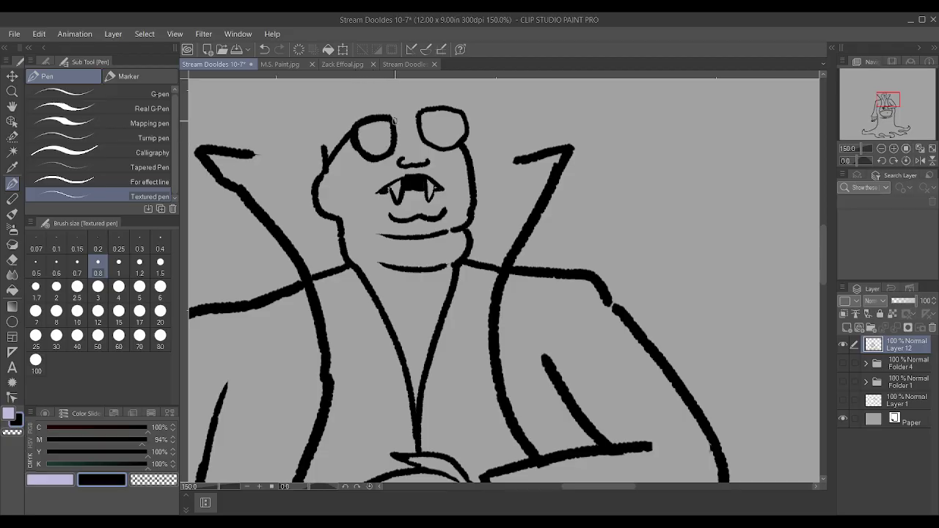
Connect the two lenses with a double bridge and sample the black of the existing line art.
{"action": "left_click_drag", "start_coordinate": [394, 118], "coordinate": [407, 112]}
{"action": "left_click", "coordinate": [443, 107], "text": "alt"}
{"action": "scroll", "coordinate": [391, 157], "scroll_direction": "up", "scroll_amount": 1}
{"action": "scroll", "coordinate": [391, 156], "scroll_direction": "up", "scroll_amount": 1}
{"action": "left_click", "coordinate": [427, 186], "text": "alt"}
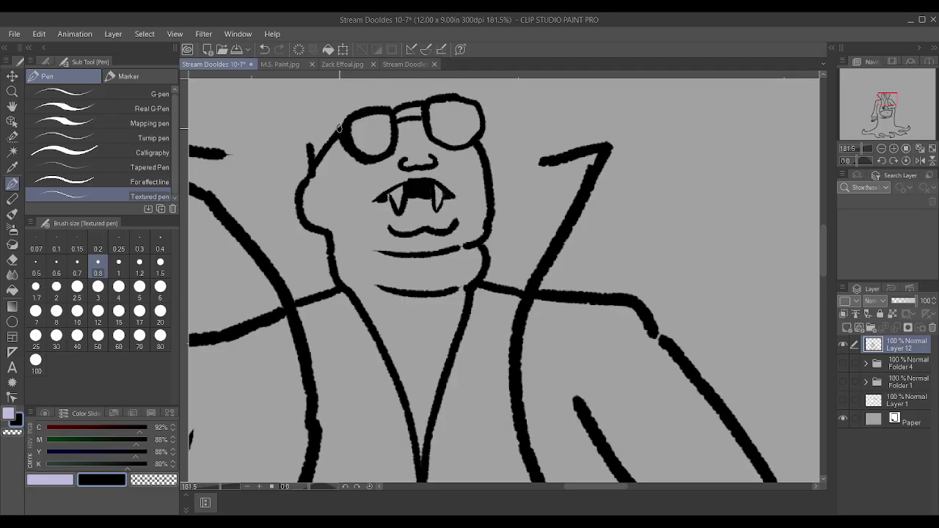
Thicken the rims of both lenses and strengthen the lower line of the glasses' bridge.
{"action": "mouse_move", "coordinate": [339, 125]}
{"action": "left_mouse_down"}
{"action": "mouse_move", "coordinate": [392, 114]}
{"action": "mouse_move", "coordinate": [394, 133]}
{"action": "mouse_move", "coordinate": [371, 160]}
{"action": "left_mouse_up"}
{"action": "mouse_move", "coordinate": [427, 110]}
{"action": "left_mouse_down"}
{"action": "mouse_move", "coordinate": [449, 147]}
{"action": "mouse_move", "coordinate": [476, 116]}
{"action": "mouse_move", "coordinate": [476, 133]}
{"action": "mouse_move", "coordinate": [430, 96]}
{"action": "mouse_move", "coordinate": [418, 107]}
{"action": "left_mouse_up"}
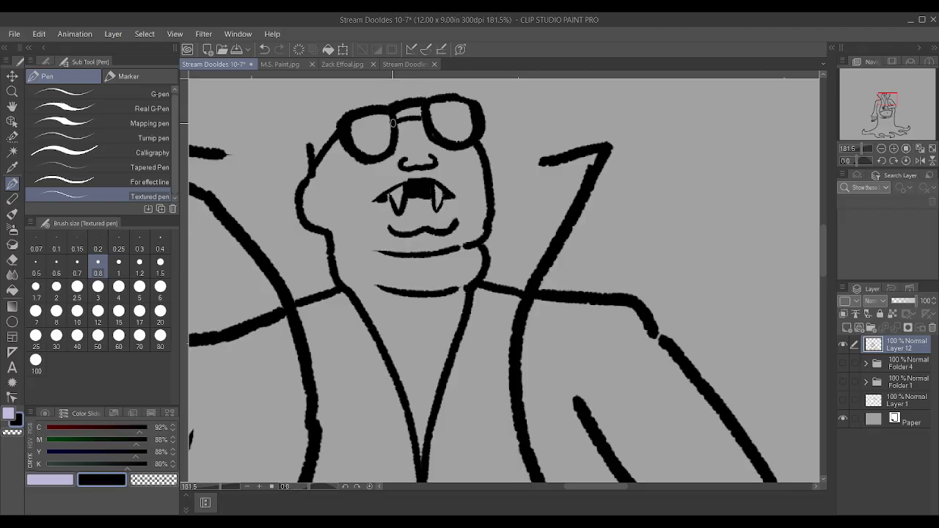
{"action": "key", "text": "ctrl+z"}
{"action": "key", "text": "bracketright"}
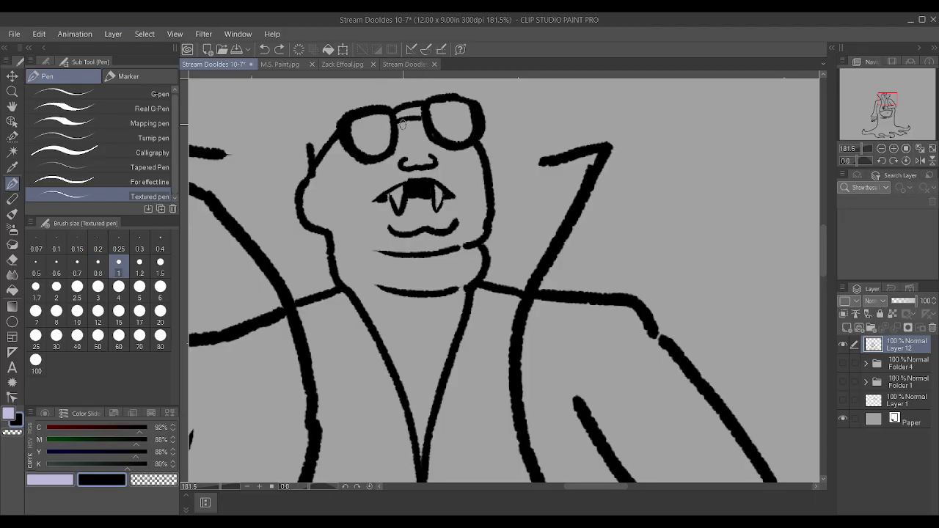
{"action": "key", "text": "bracketleft"}
{"action": "key", "text": "bracketleft"}
{"action": "mouse_move", "coordinate": [418, 121]}
{"action": "left_mouse_down"}
{"action": "mouse_move", "coordinate": [405, 123]}
{"action": "mouse_move", "coordinate": [456, 99]}
{"action": "mouse_move", "coordinate": [433, 107]}
{"action": "mouse_move", "coordinate": [455, 136]}
{"action": "mouse_move", "coordinate": [473, 121]}
{"action": "mouse_move", "coordinate": [443, 121]}
{"action": "mouse_move", "coordinate": [463, 112]}
{"action": "mouse_move", "coordinate": [453, 110]}
{"action": "left_mouse_up"}
Fill both lenses with solid black using brush size 1.2, and tidy their edges with brush sizes 1 and 0.8.
{"action": "key", "text": "bracketright"}
{"action": "key", "text": "bracketright"}
{"action": "key", "text": "bracketright"}
{"action": "mouse_move", "coordinate": [379, 131]}
{"action": "left_mouse_down"}
{"action": "mouse_move", "coordinate": [382, 154]}
{"action": "mouse_move", "coordinate": [387, 106]}
{"action": "mouse_move", "coordinate": [349, 128]}
{"action": "mouse_move", "coordinate": [381, 134]}
{"action": "mouse_move", "coordinate": [363, 147]}
{"action": "mouse_move", "coordinate": [360, 122]}
{"action": "mouse_move", "coordinate": [368, 141]}
{"action": "left_mouse_up"}
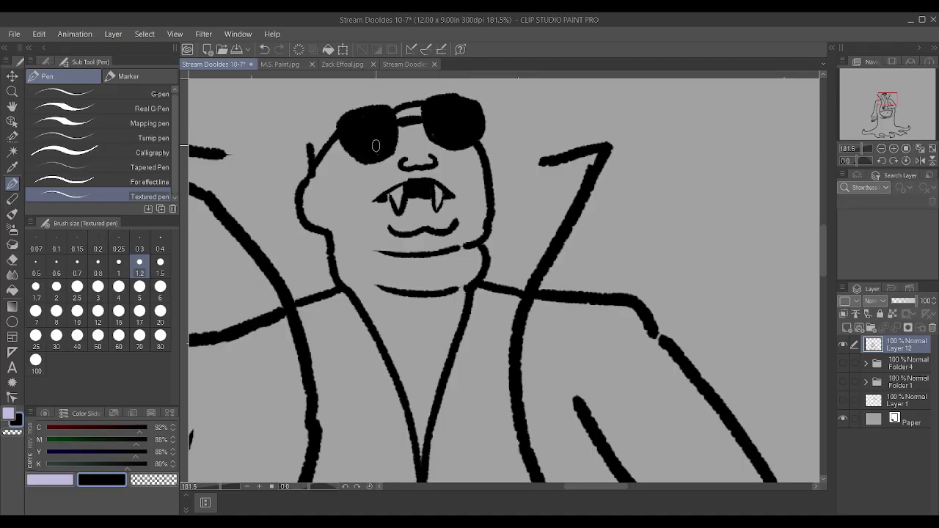
{"action": "key", "text": "bracketleft"}
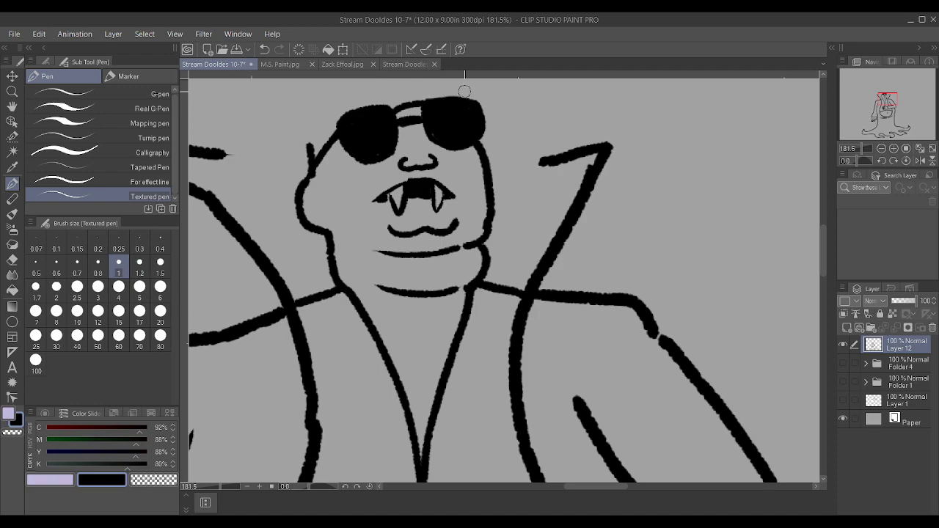
{"action": "key", "text": "bracketleft"}
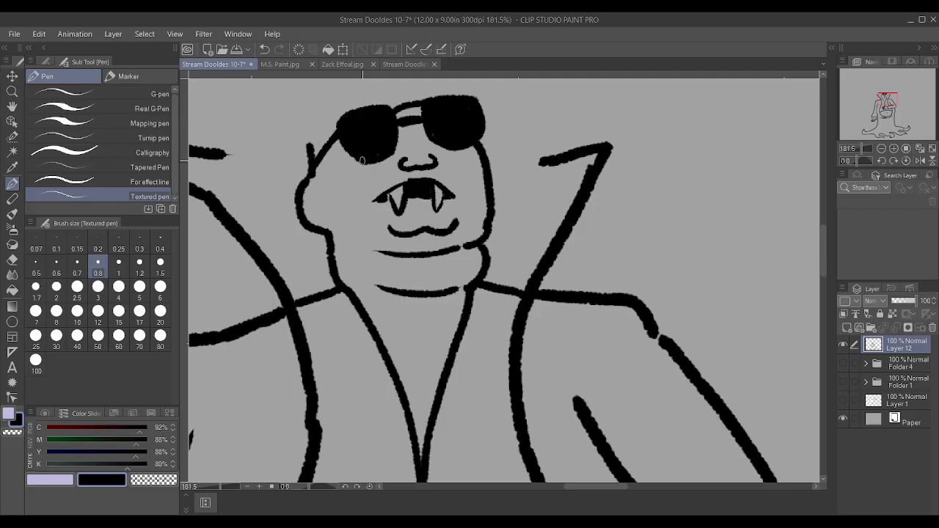
Square off the left sunglasses lens's outer corner and cut two slanted reflection streaks into each black lens.
{"action": "mouse_move", "coordinate": [333, 130]}
{"action": "left_mouse_down"}
{"action": "mouse_move", "coordinate": [340, 114]}
{"action": "mouse_move", "coordinate": [367, 107]}
{"action": "mouse_move", "coordinate": [374, 121]}
{"action": "left_mouse_up"}
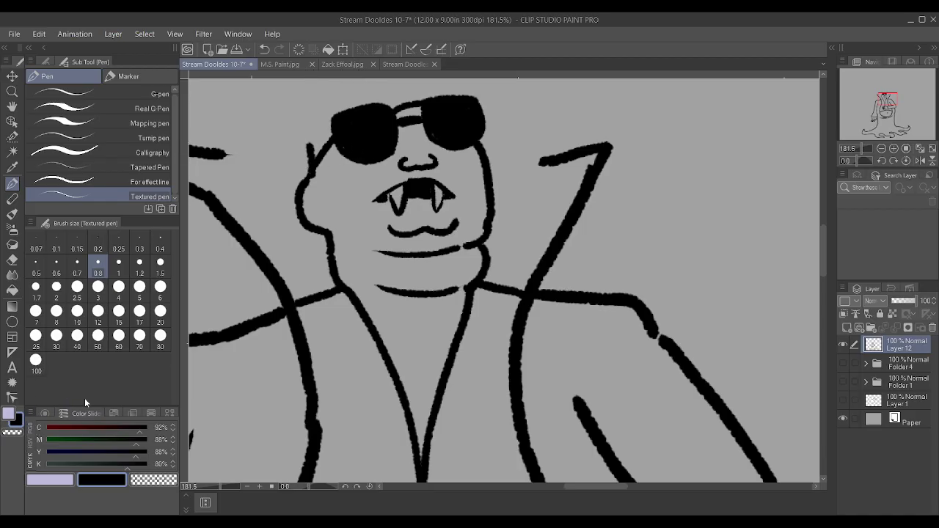
{"action": "left_click_drag", "start_coordinate": [364, 155], "coordinate": [381, 110]}
{"action": "left_click_drag", "start_coordinate": [354, 146], "coordinate": [379, 103]}
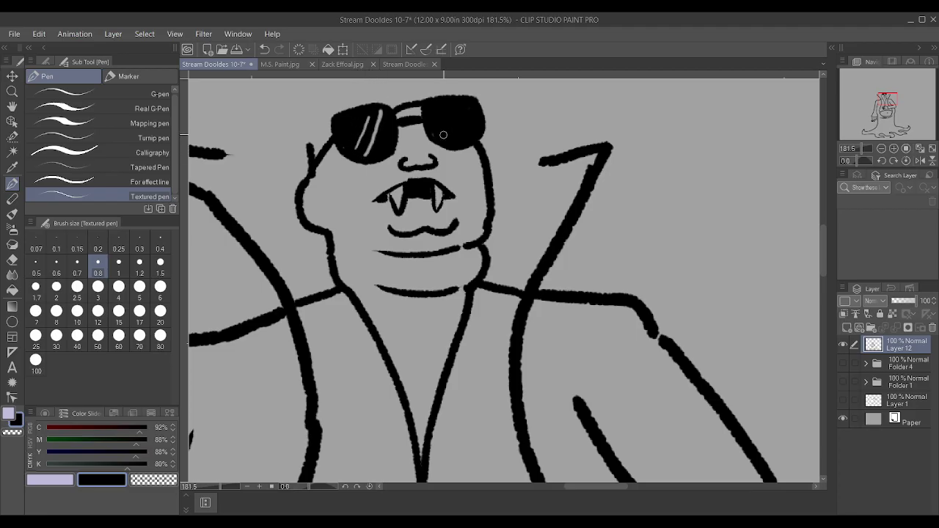
{"action": "left_click_drag", "start_coordinate": [441, 140], "coordinate": [452, 100]}
{"action": "left_click_drag", "start_coordinate": [457, 142], "coordinate": [468, 96]}
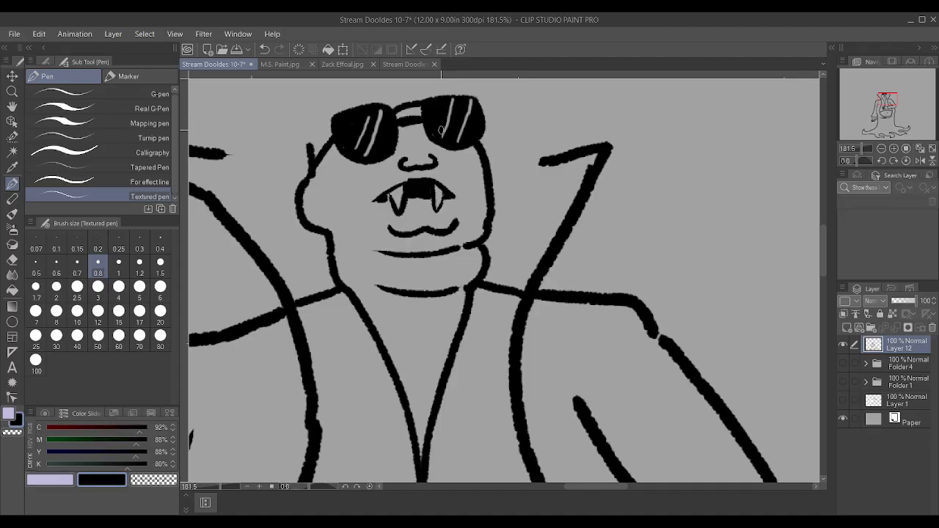
Draw the inner ear curve, sideburn, wavy hairline and rounded hair outline around the head with brush size 0.8.
{"action": "mouse_move", "coordinate": [310, 176]}
{"action": "left_mouse_down"}
{"action": "mouse_move", "coordinate": [328, 179]}
{"action": "mouse_move", "coordinate": [309, 200]}
{"action": "mouse_move", "coordinate": [316, 183]}
{"action": "mouse_move", "coordinate": [324, 194]}
{"action": "mouse_move", "coordinate": [282, 153]}
{"action": "left_mouse_up"}
{"action": "scroll", "coordinate": [324, 195], "scroll_direction": "down", "scroll_amount": 4}
{"action": "scroll", "coordinate": [308, 191], "scroll_direction": "up", "scroll_amount": 3}
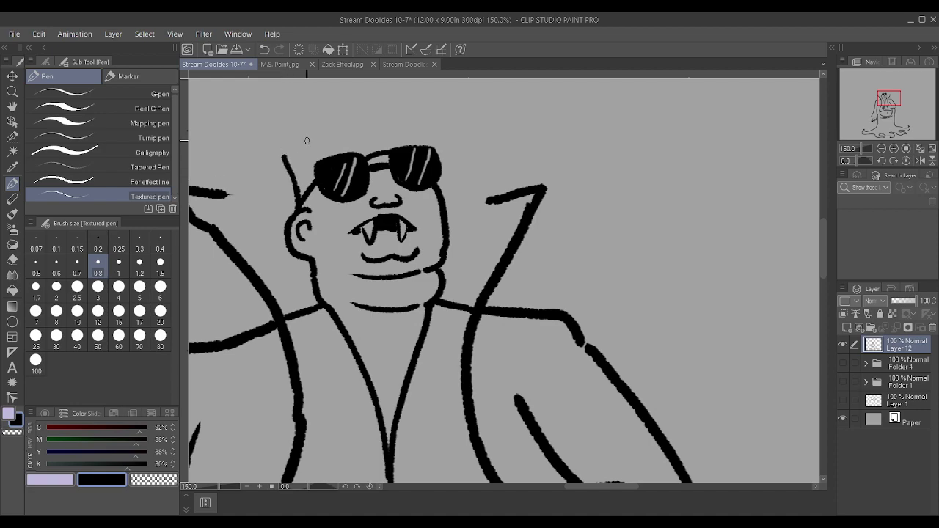
{"action": "left_click_drag", "start_coordinate": [423, 145], "coordinate": [421, 133]}
{"action": "mouse_move", "coordinate": [334, 133]}
{"action": "left_mouse_down"}
{"action": "mouse_move", "coordinate": [385, 135]}
{"action": "mouse_move", "coordinate": [408, 124]}
{"action": "mouse_move", "coordinate": [422, 134]}
{"action": "left_mouse_up"}
{"action": "mouse_move", "coordinate": [328, 131]}
{"action": "left_mouse_down"}
{"action": "mouse_move", "coordinate": [301, 153]}
{"action": "mouse_move", "coordinate": [312, 196]}
{"action": "left_mouse_up"}
{"action": "mouse_move", "coordinate": [283, 155]}
{"action": "left_mouse_down"}
{"action": "mouse_move", "coordinate": [325, 104]}
{"action": "mouse_move", "coordinate": [382, 99]}
{"action": "mouse_move", "coordinate": [429, 120]}
{"action": "mouse_move", "coordinate": [431, 150]}
{"action": "left_mouse_up"}
Extend the upper edges of both tall collar points inward to meet the sides of the head.
{"action": "scroll", "coordinate": [430, 116], "scroll_direction": "down", "scroll_amount": 2}
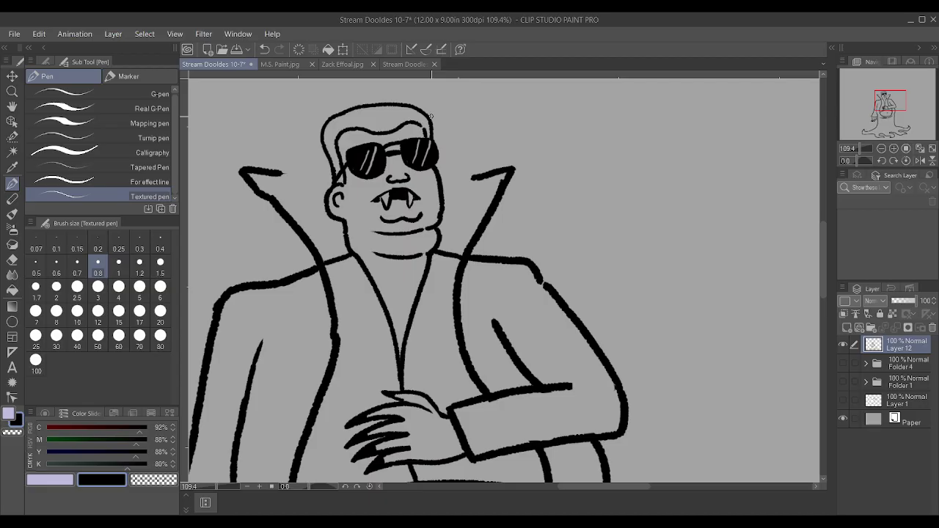
{"action": "scroll", "coordinate": [430, 116], "scroll_direction": "up", "scroll_amount": 2}
{"action": "scroll", "coordinate": [430, 115], "scroll_direction": "down", "scroll_amount": 3}
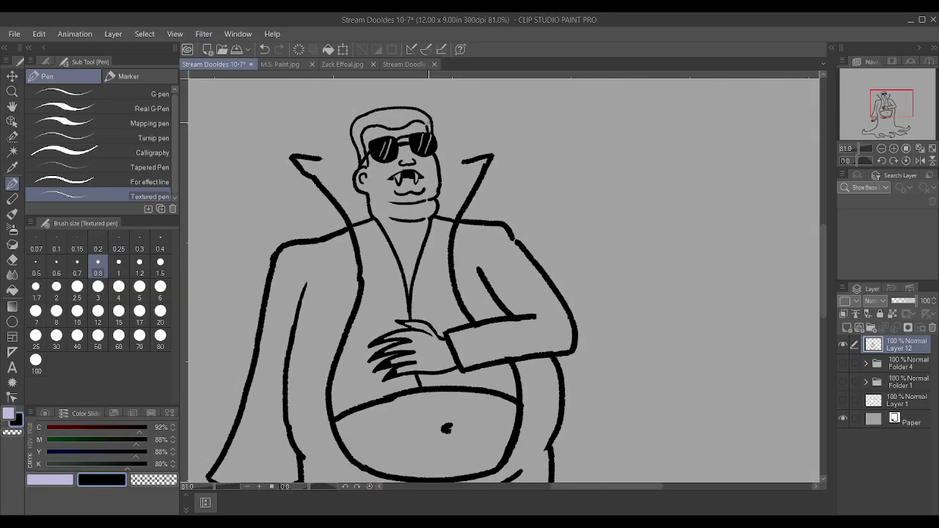
{"action": "scroll", "coordinate": [429, 121], "scroll_direction": "up", "scroll_amount": 1}
{"action": "scroll", "coordinate": [441, 176], "scroll_direction": "up", "scroll_amount": 1}
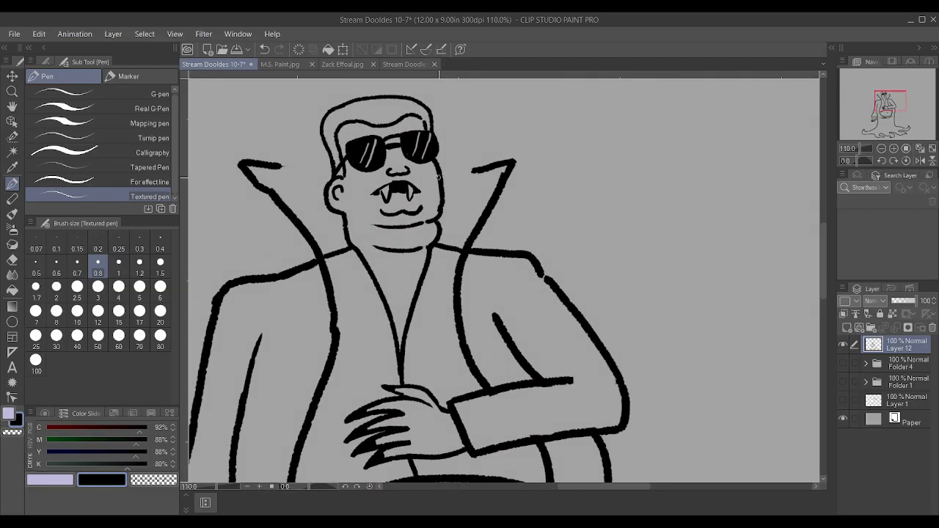
{"action": "left_click_drag", "start_coordinate": [440, 177], "coordinate": [467, 172]}
{"action": "left_click_drag", "start_coordinate": [279, 165], "coordinate": [331, 179]}
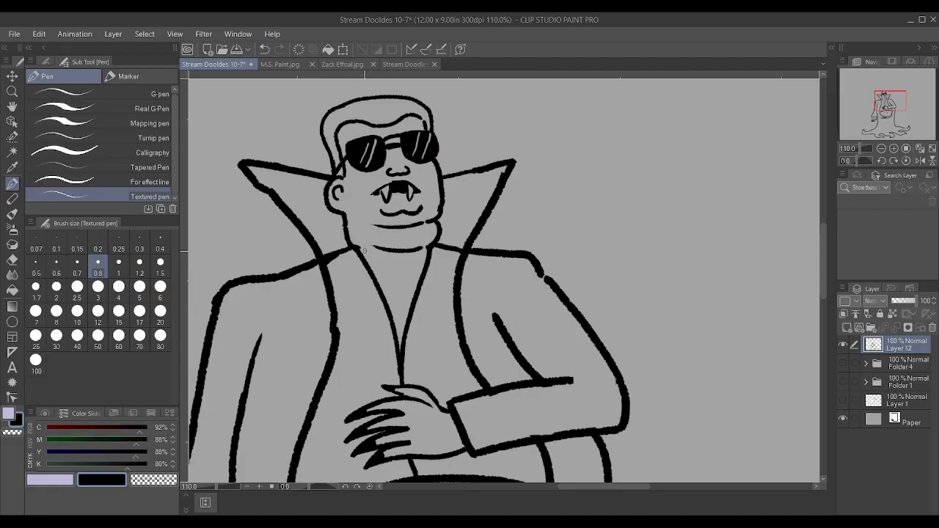
Move the whole creature drawing up and to the right so it sits fully on the canvas.
{"action": "scroll", "coordinate": [356, 247], "scroll_direction": "down", "scroll_amount": 5}
{"action": "scroll", "coordinate": [376, 319], "scroll_direction": "up", "scroll_amount": 2}
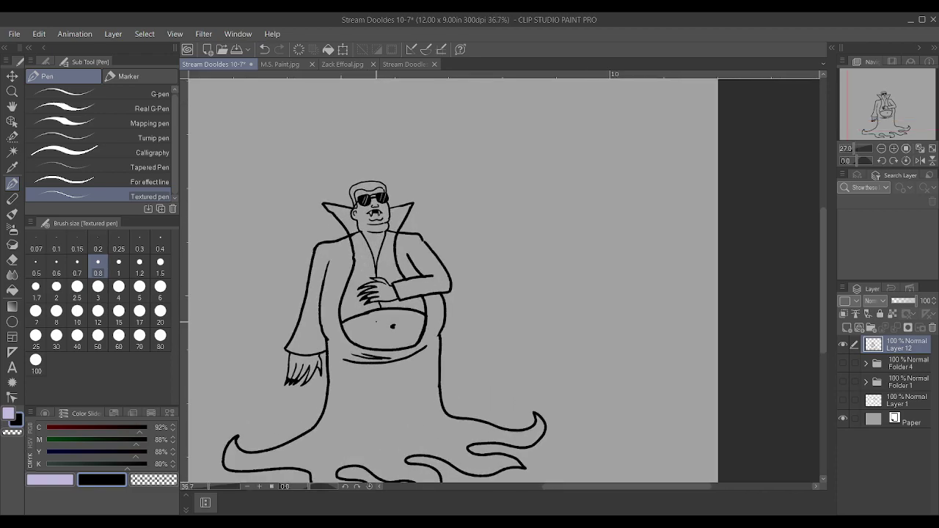
{"action": "left_click", "coordinate": [12, 75]}
{"action": "left_click_drag", "start_coordinate": [237, 247], "coordinate": [278, 196]}
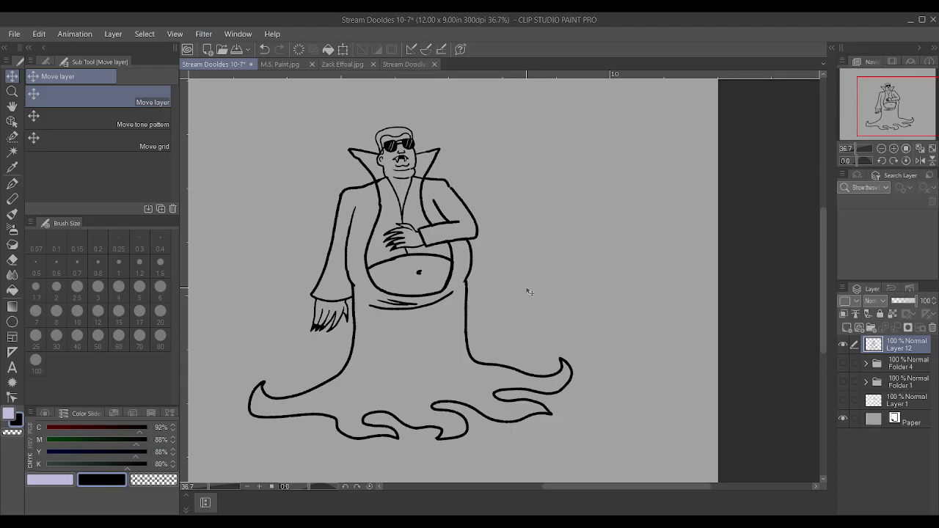
Add a new layer directly below the line-art layer and lock the line-art layer.
{"action": "left_click", "coordinate": [846, 327]}
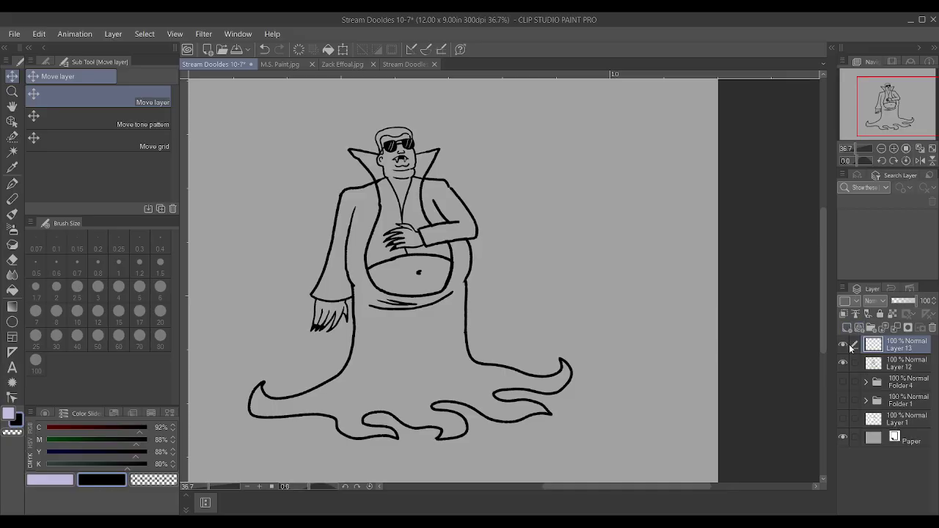
{"action": "left_click_drag", "start_coordinate": [884, 365], "coordinate": [882, 369]}
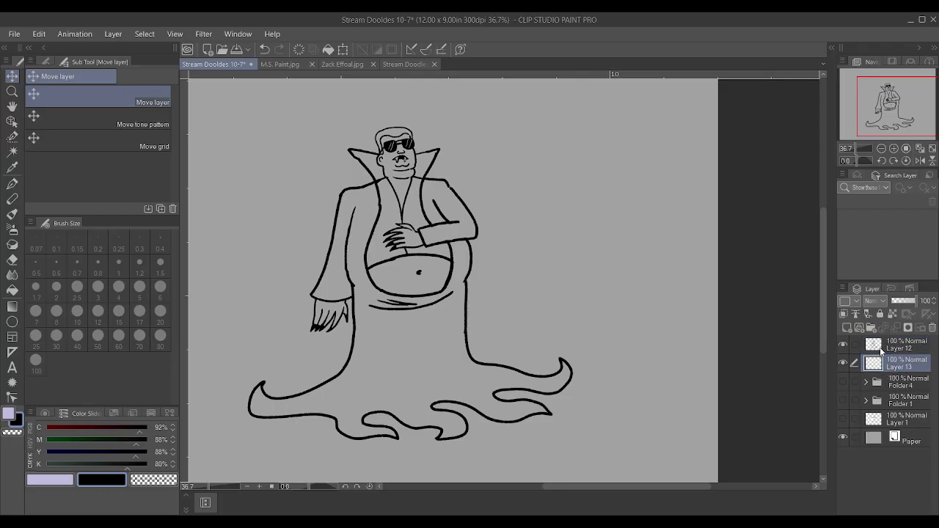
{"action": "left_click", "coordinate": [880, 313]}
Try auto-selecting areas of the creature on the line-art layer, and clear the selection.
{"action": "left_click", "coordinate": [12, 152]}
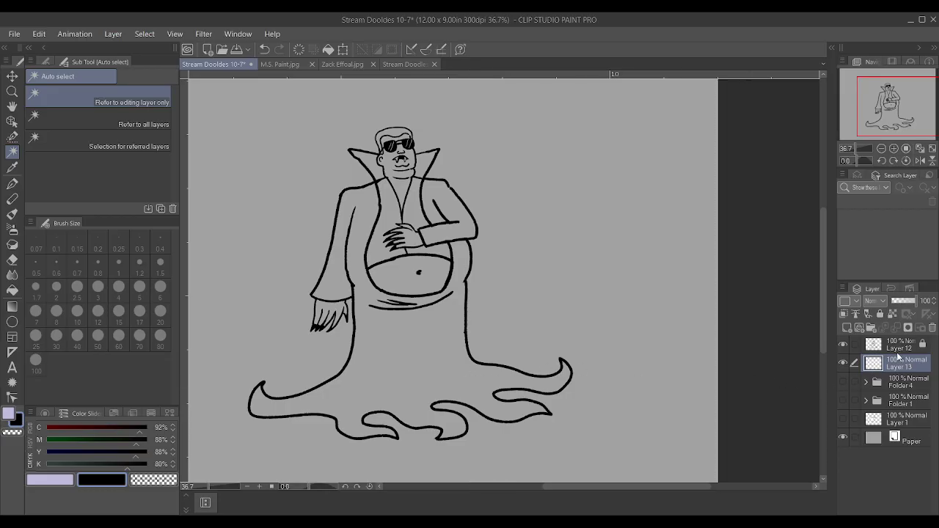
{"action": "left_click", "coordinate": [898, 349]}
{"action": "left_click", "coordinate": [383, 376]}
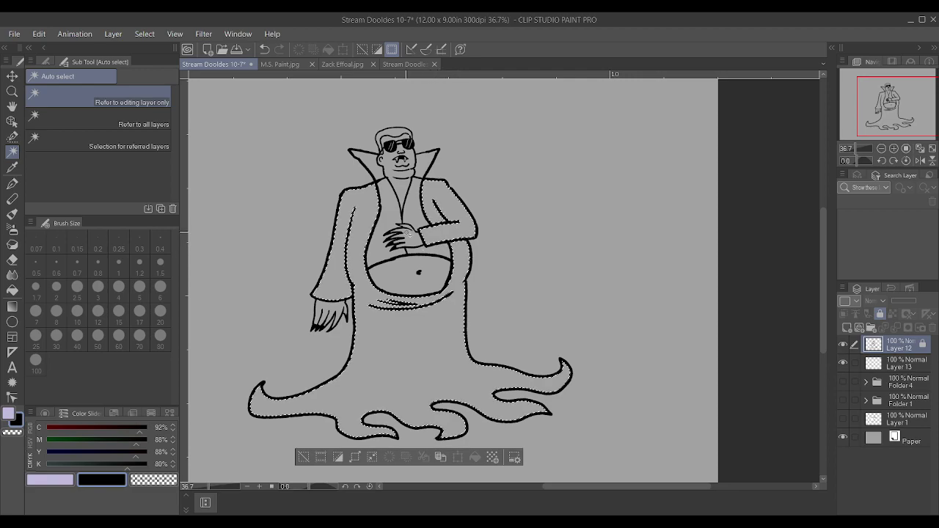
{"action": "left_click", "coordinate": [415, 143]}
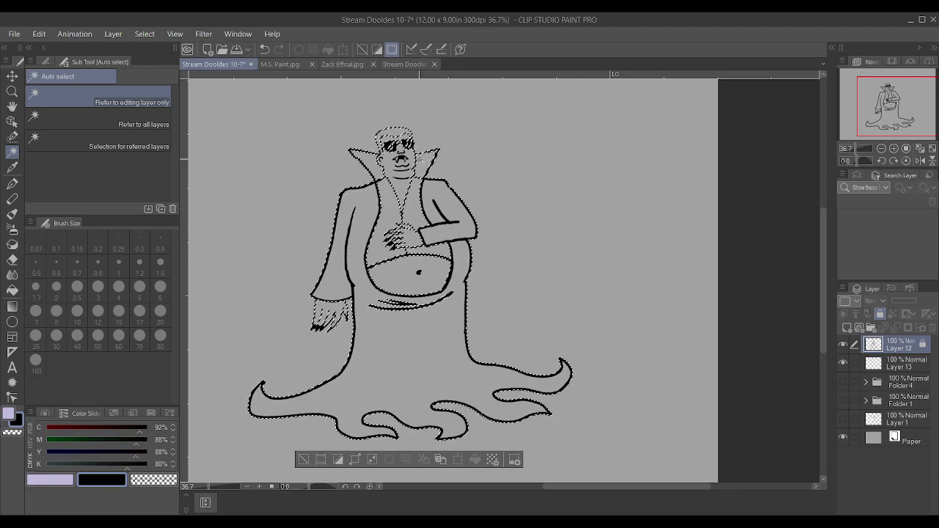
{"action": "key", "text": "ctrl+d"}
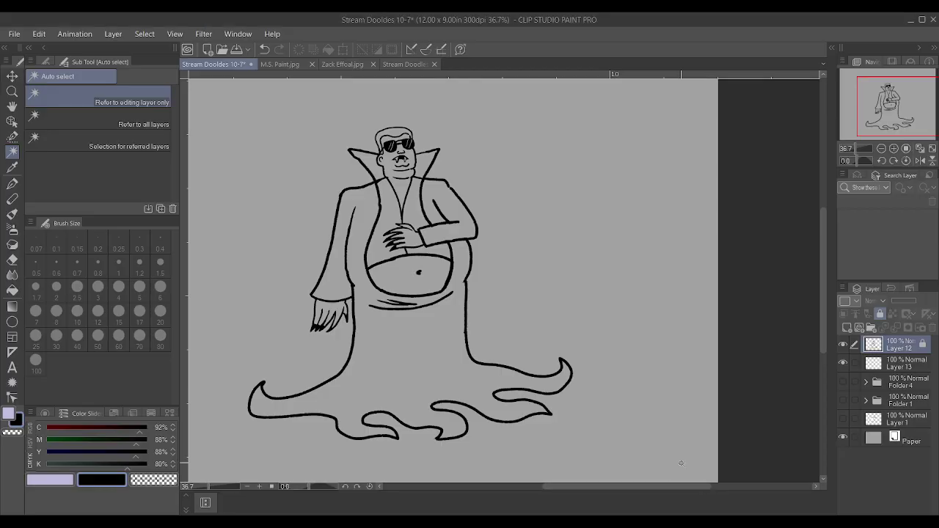
Unlock the line-art layer and close the gap in the right shoulder's outline using the Textured pen at size 0.8.
{"action": "scroll", "coordinate": [498, 255], "scroll_direction": "up", "scroll_amount": 1}
{"action": "scroll", "coordinate": [423, 270], "scroll_direction": "up", "scroll_amount": 1}
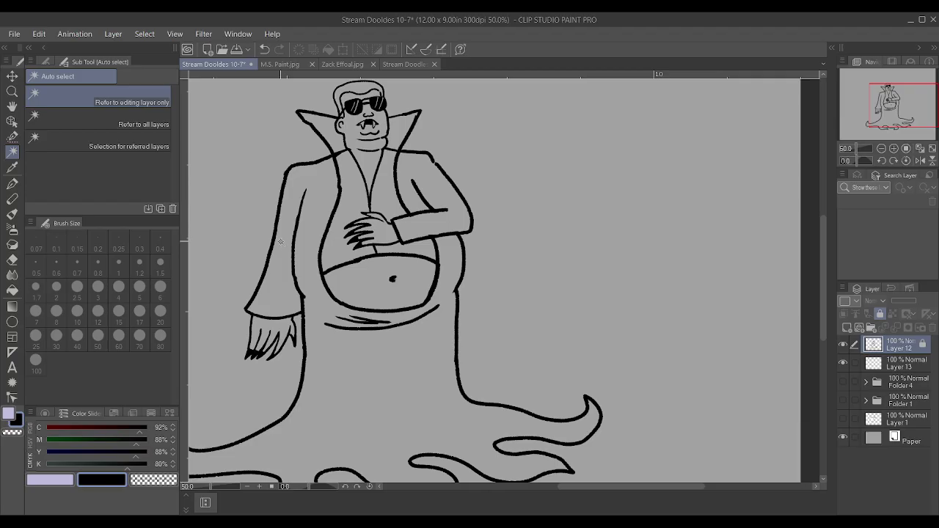
{"action": "scroll", "coordinate": [279, 241], "scroll_direction": "down", "scroll_amount": 1}
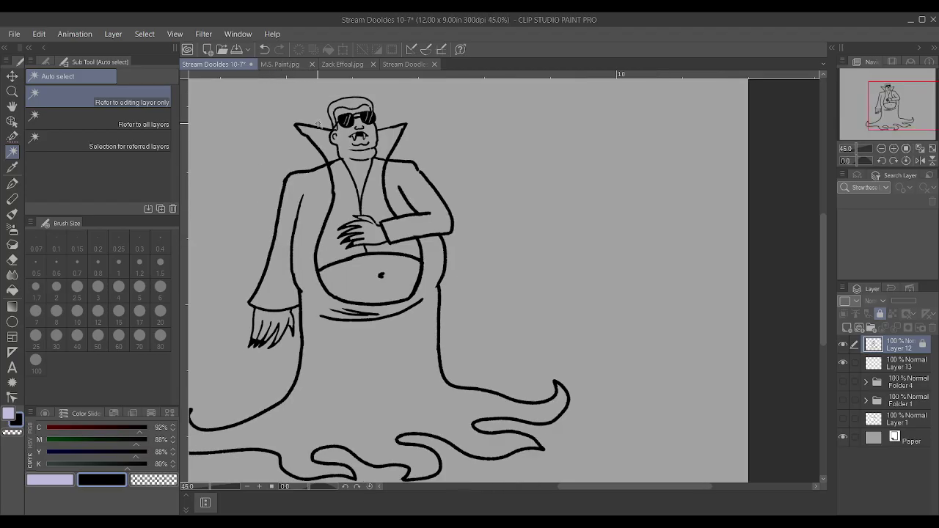
{"action": "scroll", "coordinate": [314, 138], "scroll_direction": "up", "scroll_amount": 6}
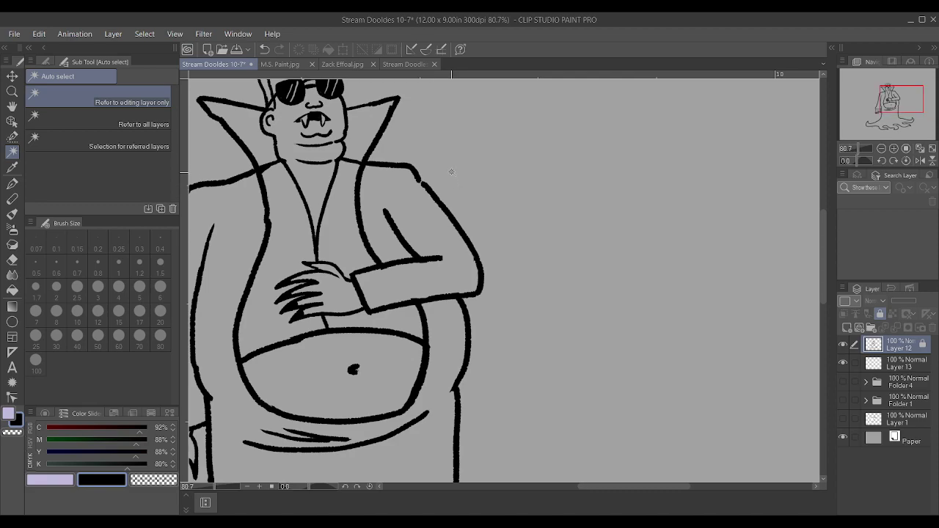
{"action": "scroll", "coordinate": [405, 92], "scroll_direction": "up", "scroll_amount": 1}
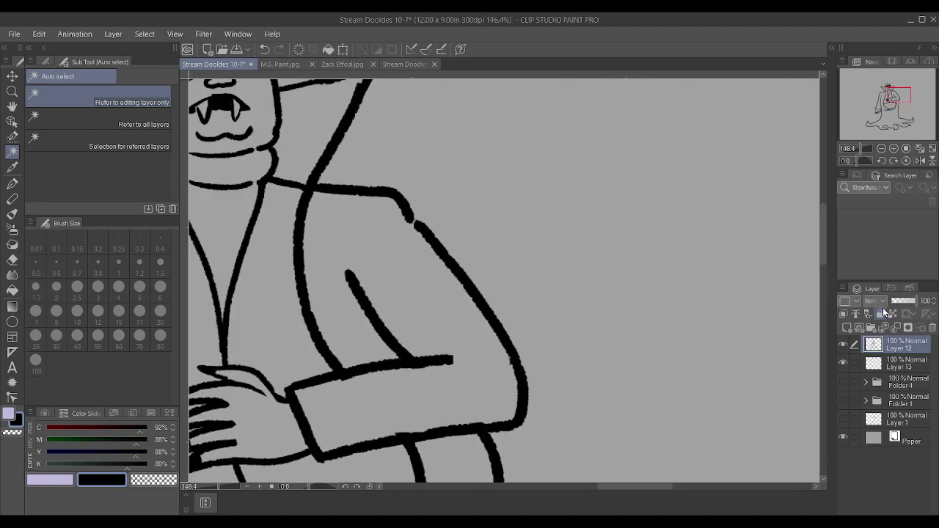
{"action": "scroll", "coordinate": [581, 204], "scroll_direction": "up", "scroll_amount": 1}
{"action": "left_click", "coordinate": [391, 212]}
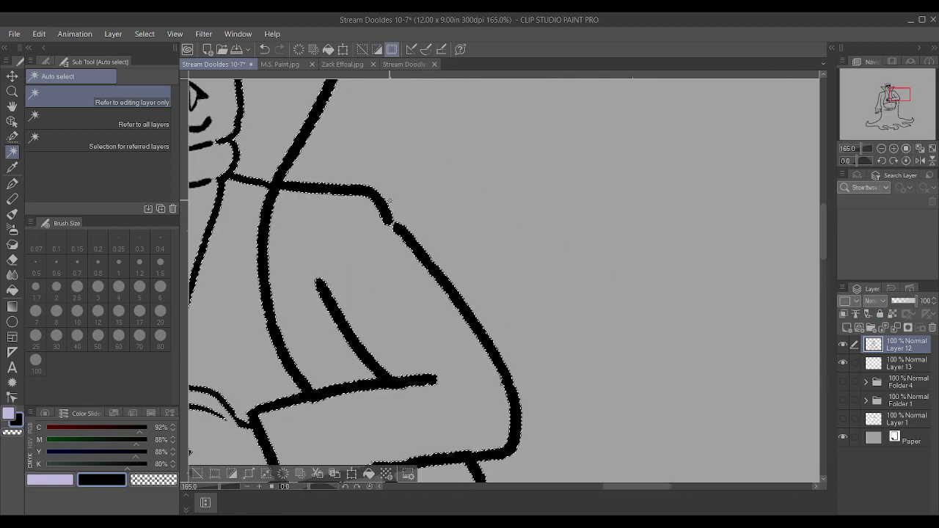
{"action": "key", "text": "ctrl+z"}
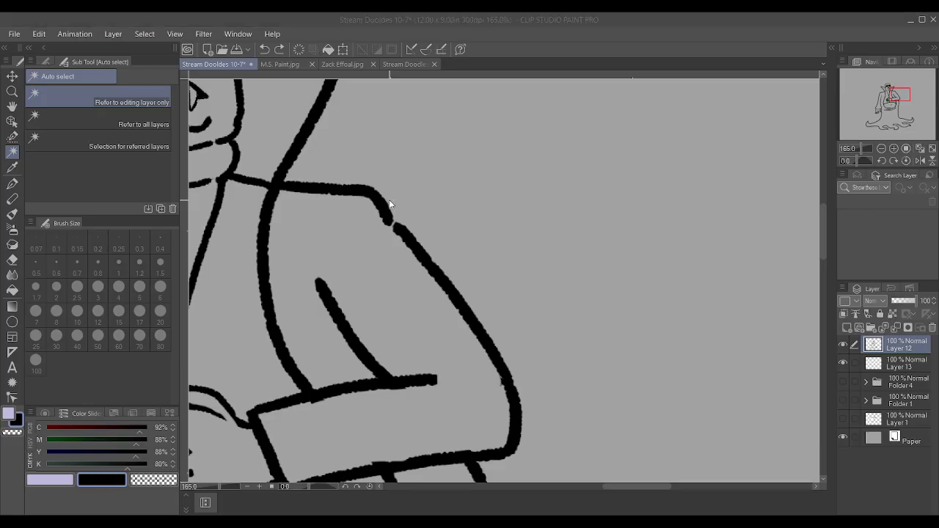
{"action": "left_click", "coordinate": [506, 211]}
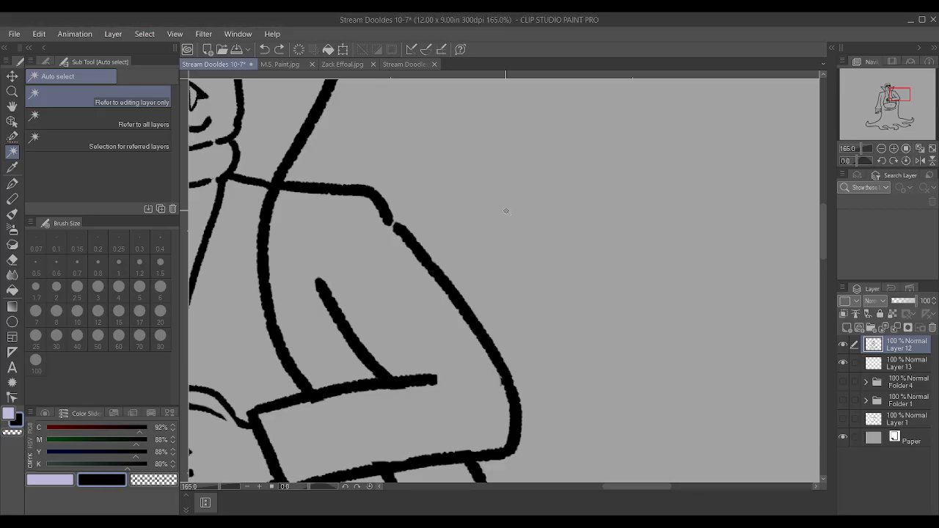
{"action": "key", "text": "p"}
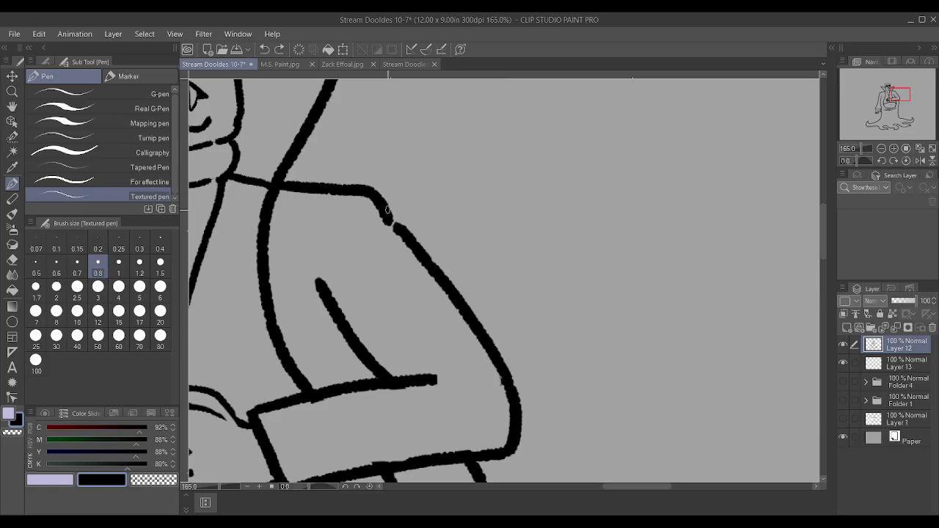
{"action": "left_click_drag", "start_coordinate": [390, 234], "coordinate": [387, 206]}
{"action": "scroll", "coordinate": [388, 203], "scroll_direction": "down", "scroll_amount": 5}
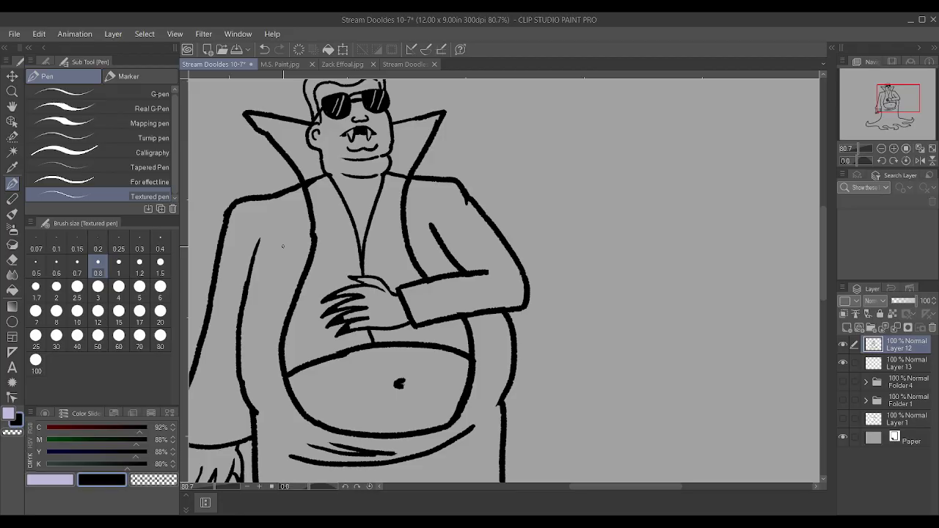
Draw a small folded shirt-collar flap between the right side of the neck and the tall outer collar.
{"action": "scroll", "coordinate": [282, 247], "scroll_direction": "up", "scroll_amount": 2}
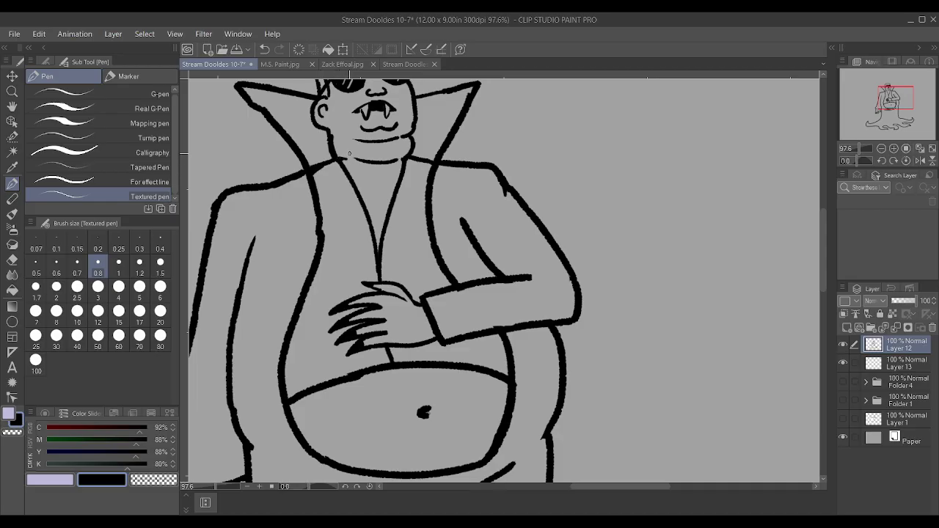
{"action": "scroll", "coordinate": [349, 152], "scroll_direction": "down", "scroll_amount": 3}
{"action": "scroll", "coordinate": [349, 152], "scroll_direction": "up", "scroll_amount": 3}
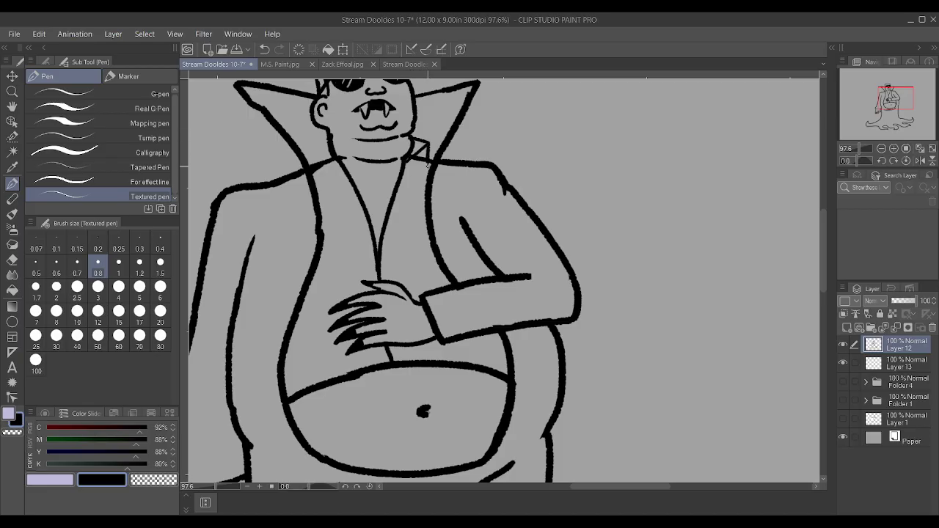
{"action": "scroll", "coordinate": [434, 163], "scroll_direction": "up", "scroll_amount": 2}
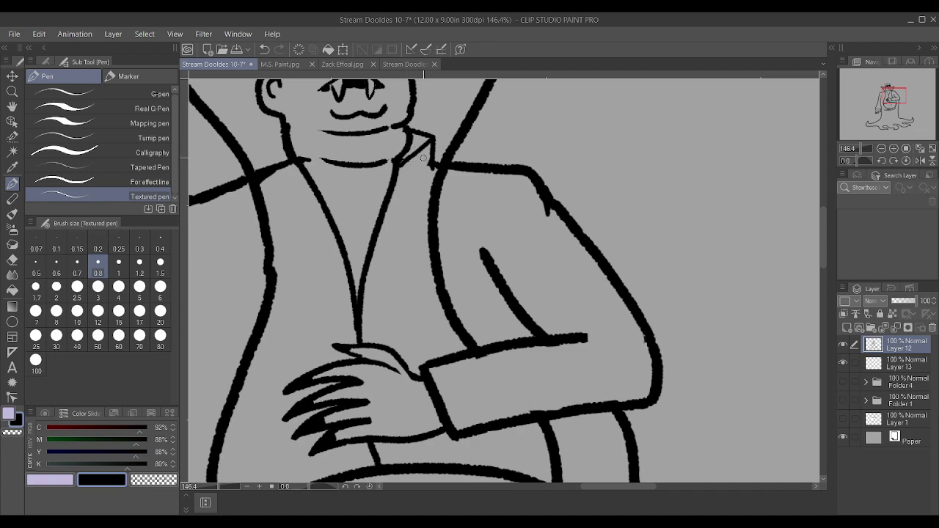
{"action": "left_click_drag", "start_coordinate": [408, 163], "coordinate": [432, 169]}
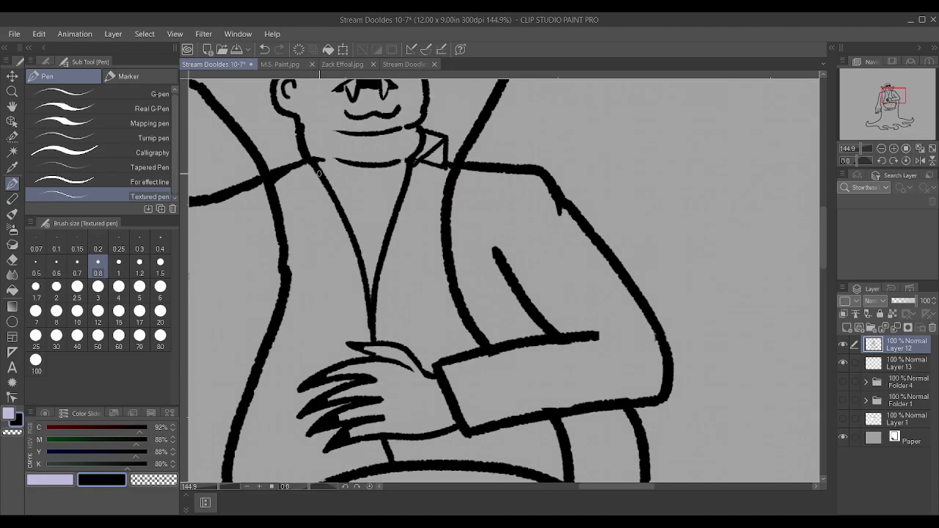
Try drawing a matching shirt-collar flap on the left side of the neck, and undo its strokes.
{"action": "mouse_move", "coordinate": [304, 158]}
{"action": "left_mouse_down"}
{"action": "mouse_move", "coordinate": [293, 139]}
{"action": "mouse_move", "coordinate": [283, 166]}
{"action": "mouse_move", "coordinate": [301, 159]}
{"action": "left_mouse_up"}
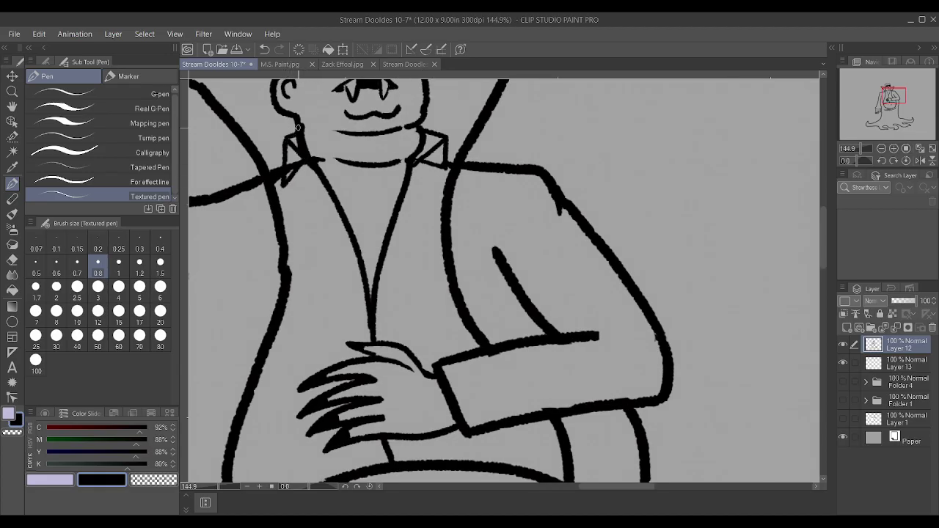
{"action": "scroll", "coordinate": [298, 128], "scroll_direction": "up", "scroll_amount": 2}
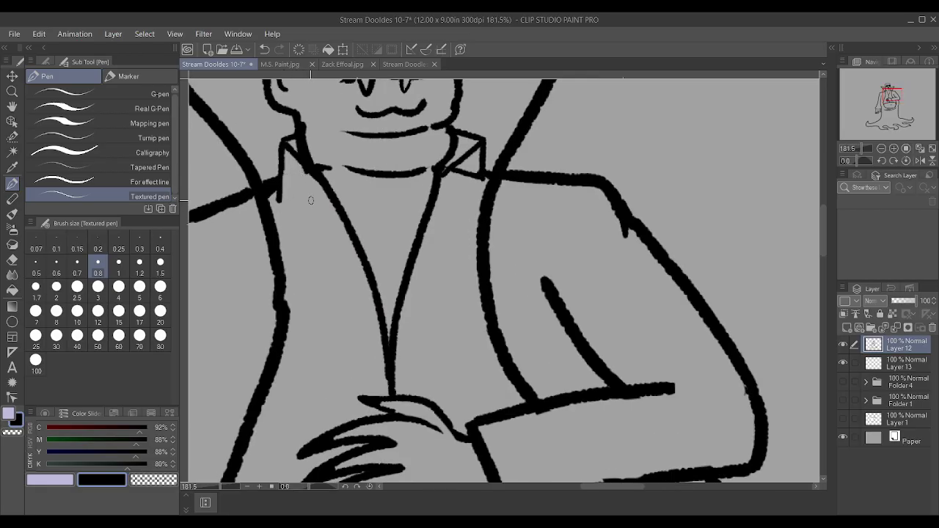
{"action": "left_click_drag", "start_coordinate": [279, 198], "coordinate": [316, 167]}
{"action": "key", "text": "ctrl+z"}
{"action": "key", "text": "ctrl+y"}
{"action": "key", "text": "ctrl+z"}
{"action": "key", "text": "ctrl+z"}
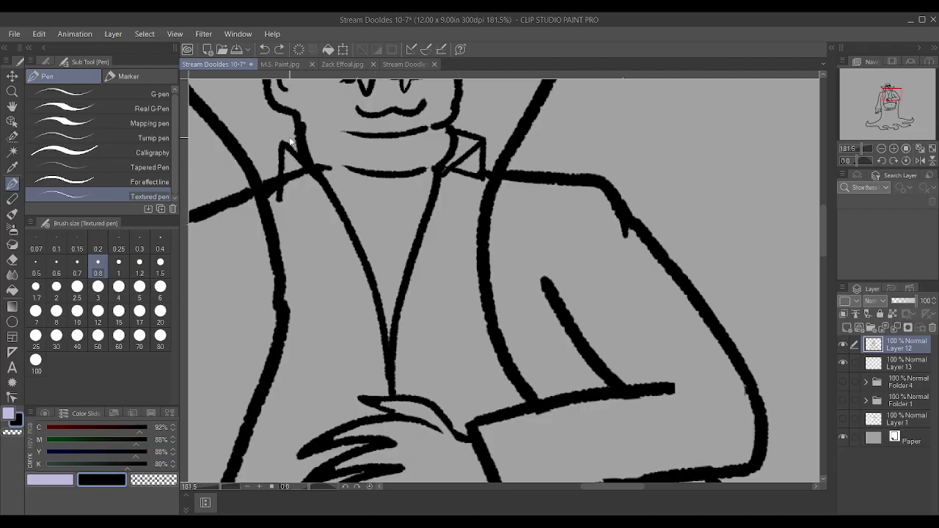
{"action": "key", "text": "ctrl+z"}
Draw a small folded shirt-collar flap between the left side of the neck and the tall outer collar.
{"action": "mouse_move", "coordinate": [317, 181]}
{"action": "left_mouse_down"}
{"action": "mouse_move", "coordinate": [283, 157]}
{"action": "mouse_move", "coordinate": [296, 141]}
{"action": "mouse_move", "coordinate": [287, 195]}
{"action": "mouse_move", "coordinate": [308, 171]}
{"action": "left_mouse_up"}
{"action": "scroll", "coordinate": [316, 159], "scroll_direction": "up", "scroll_amount": 1}
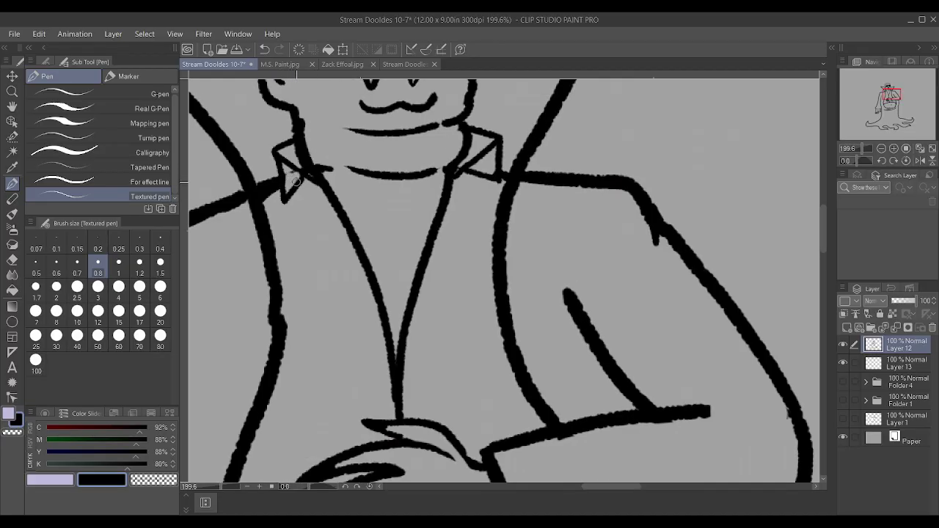
{"action": "scroll", "coordinate": [293, 180], "scroll_direction": "up", "scroll_amount": 2}
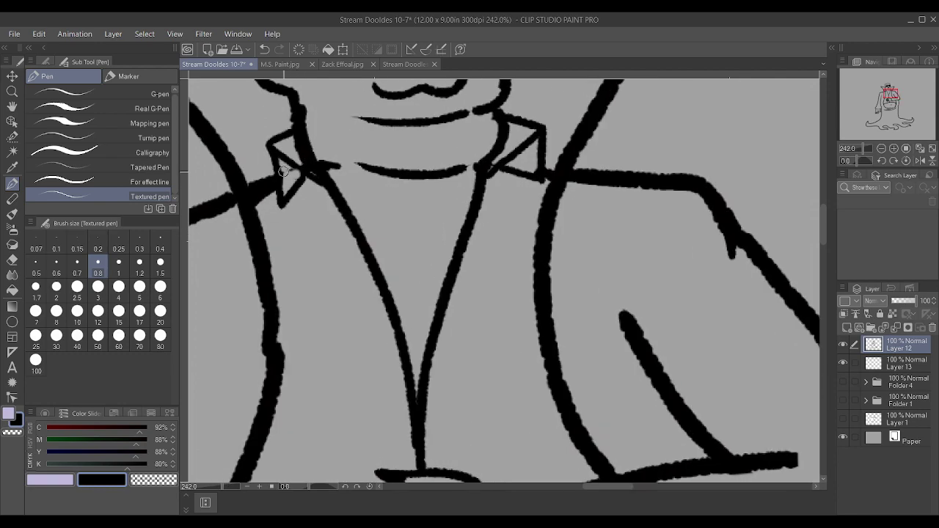
{"action": "scroll", "coordinate": [292, 180], "scroll_direction": "up", "scroll_amount": 1}
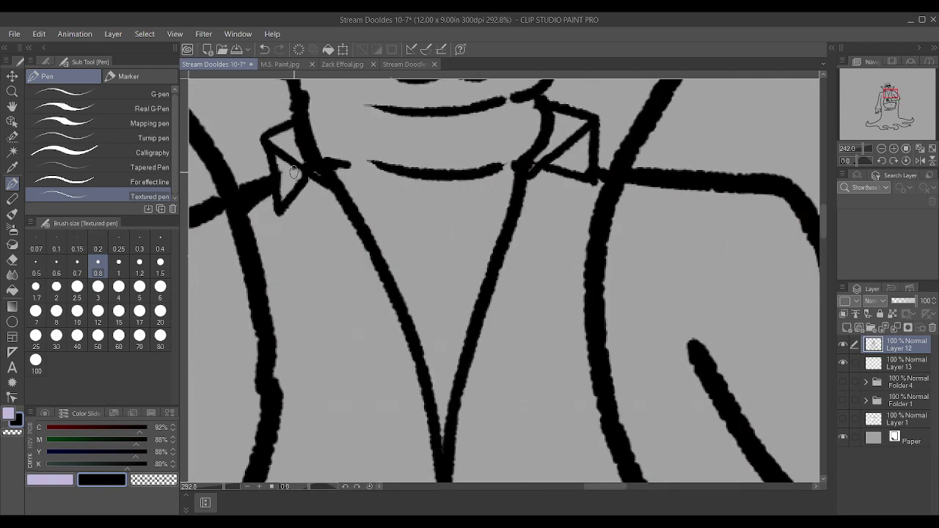
{"action": "left_click_drag", "start_coordinate": [275, 157], "coordinate": [284, 161]}
{"action": "mouse_move", "coordinate": [288, 203]}
{"action": "left_mouse_down"}
{"action": "mouse_move", "coordinate": [275, 219]}
{"action": "mouse_move", "coordinate": [312, 170]}
{"action": "left_mouse_up"}
{"action": "left_click_drag", "start_coordinate": [273, 223], "coordinate": [268, 163]}
{"action": "scroll", "coordinate": [268, 163], "scroll_direction": "down", "scroll_amount": 1}
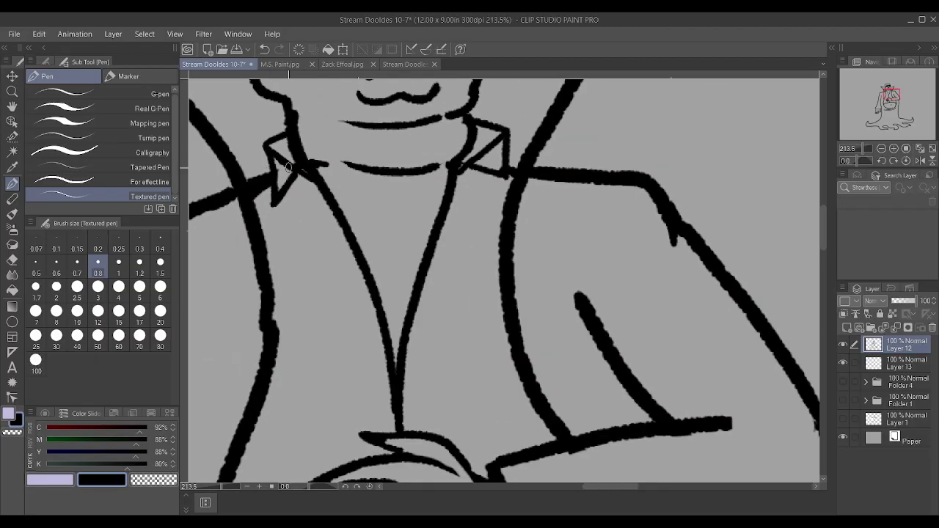
Touch up the lower corner of the right shirt-collar flap where it meets the tall outer collar.
{"action": "scroll", "coordinate": [268, 163], "scroll_direction": "up", "scroll_amount": 1}
{"action": "left_click_drag", "start_coordinate": [579, 183], "coordinate": [591, 181]}
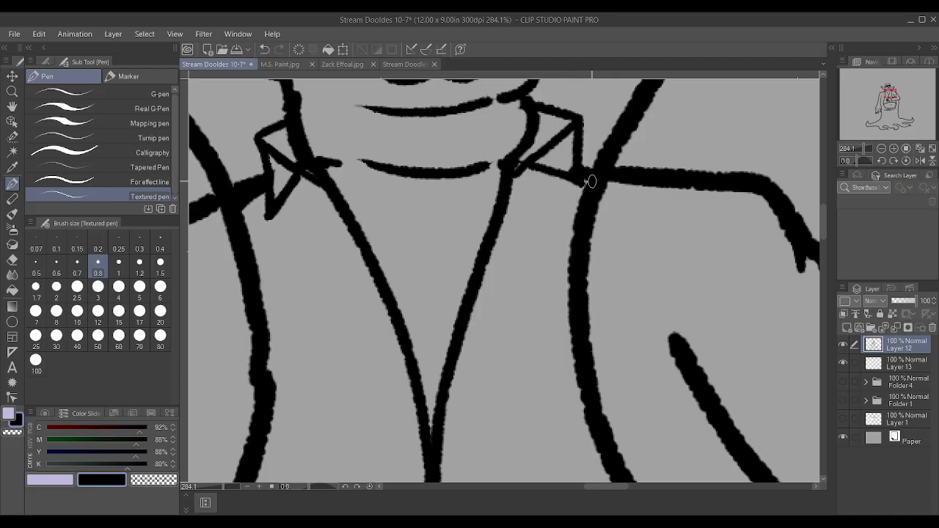
{"action": "scroll", "coordinate": [587, 184], "scroll_direction": "up", "scroll_amount": 2}
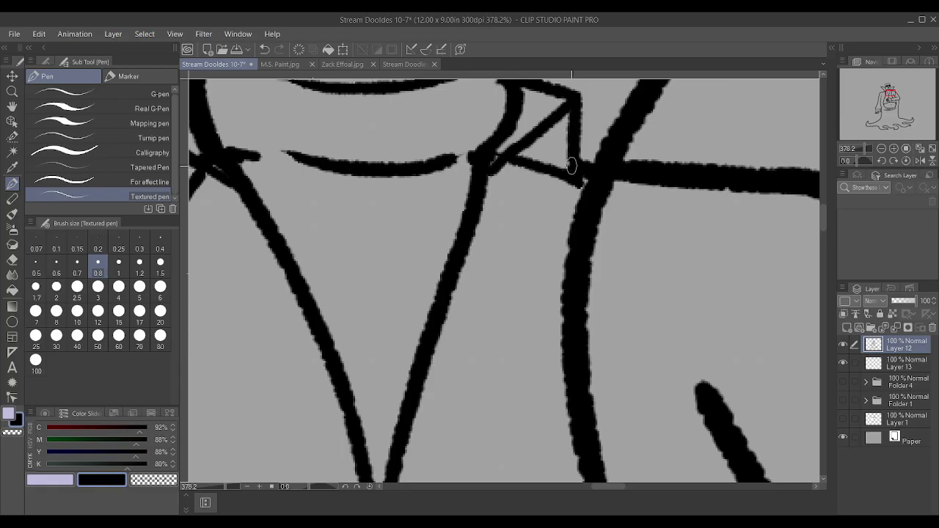
{"action": "scroll", "coordinate": [565, 150], "scroll_direction": "down", "scroll_amount": 3}
{"action": "scroll", "coordinate": [573, 143], "scroll_direction": "up", "scroll_amount": 2}
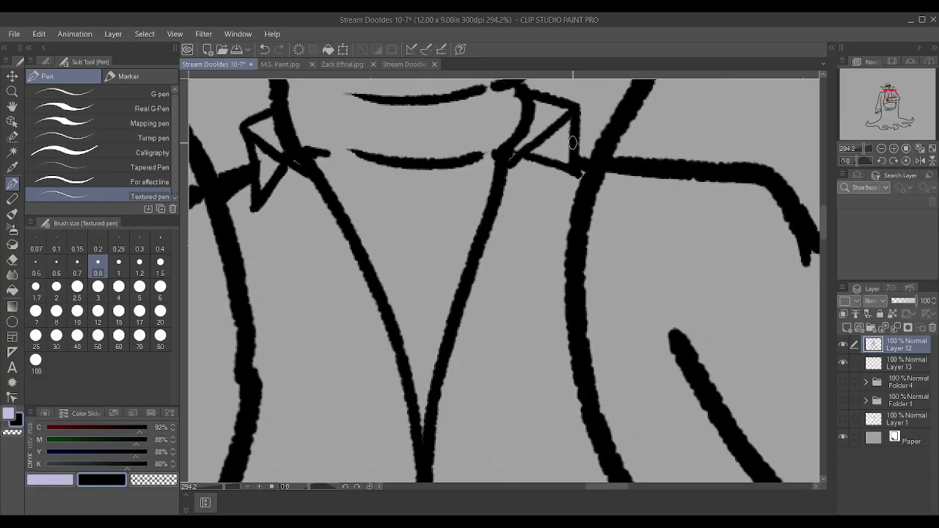
{"action": "scroll", "coordinate": [523, 146], "scroll_direction": "up", "scroll_amount": 1}
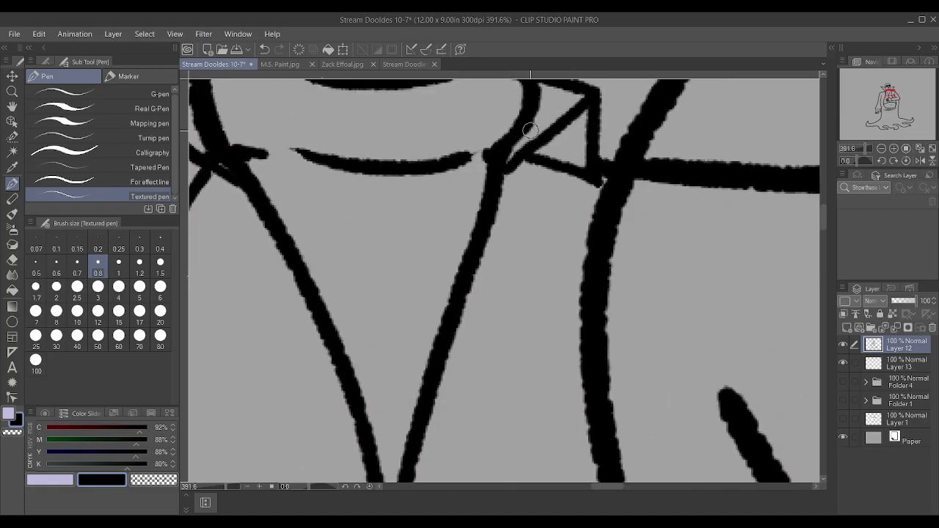
{"action": "scroll", "coordinate": [506, 118], "scroll_direction": "down", "scroll_amount": 1}
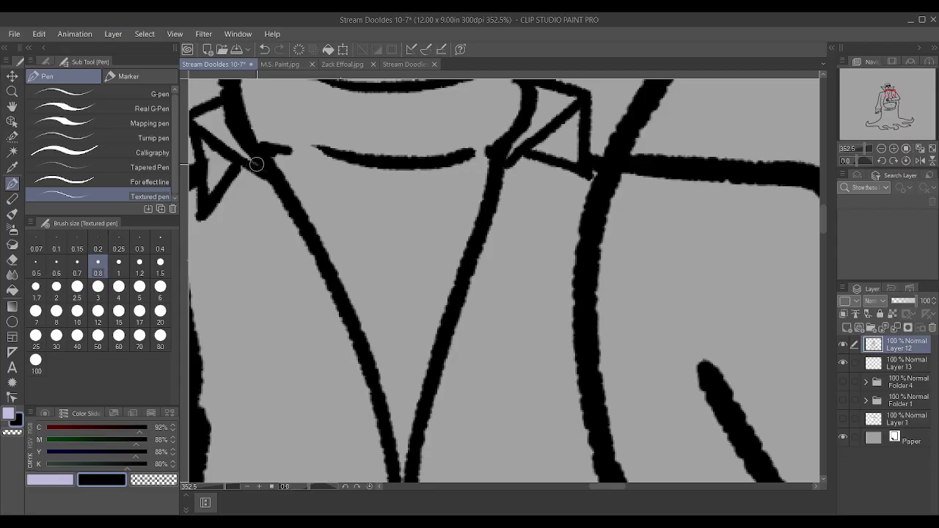
{"action": "scroll", "coordinate": [223, 123], "scroll_direction": "down", "scroll_amount": 2}
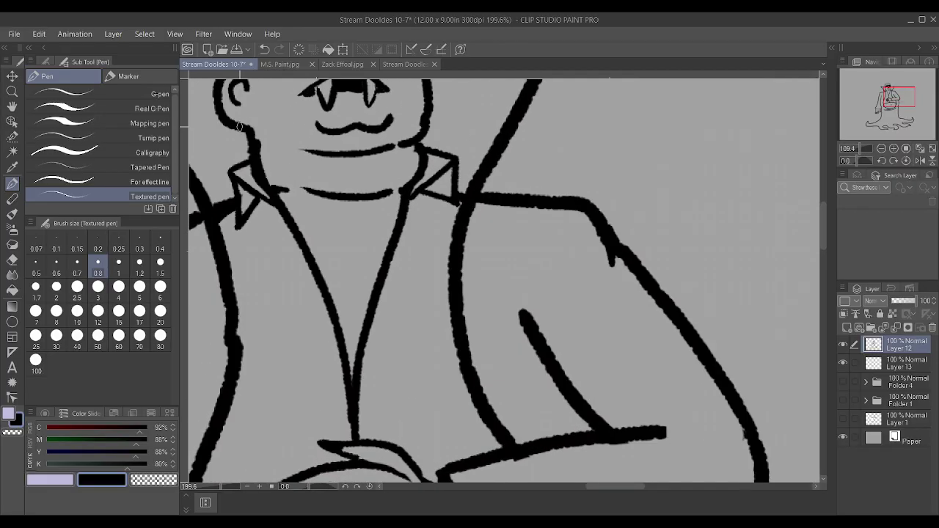
Redraw the left neck outline as a smooth line from below the ear down to the shirt-collar flap.
{"action": "scroll", "coordinate": [270, 194], "scroll_direction": "up", "scroll_amount": 2}
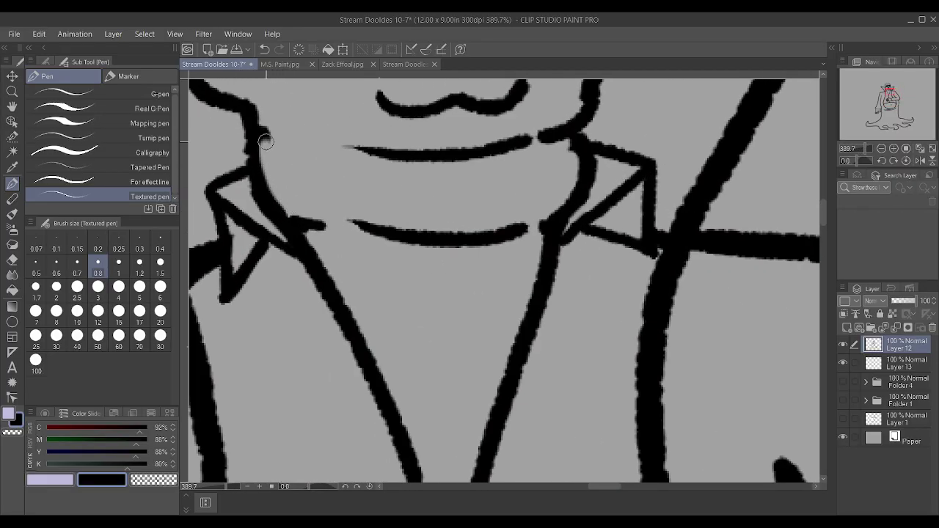
{"action": "left_click_drag", "start_coordinate": [258, 117], "coordinate": [248, 151]}
{"action": "key", "text": "ctrl+z"}
{"action": "scroll", "coordinate": [284, 92], "scroll_direction": "down", "scroll_amount": 4}
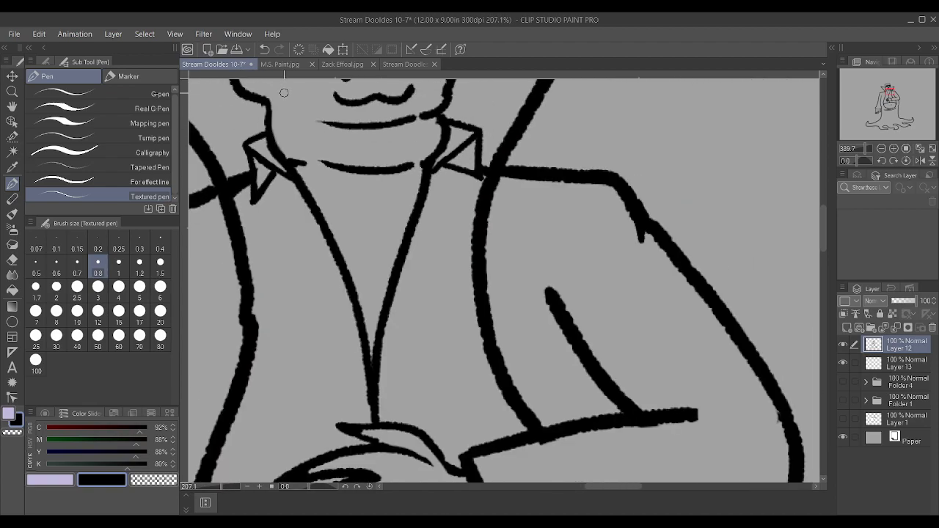
{"action": "scroll", "coordinate": [278, 174], "scroll_direction": "up", "scroll_amount": 3}
{"action": "left_click_drag", "start_coordinate": [278, 179], "coordinate": [288, 129]}
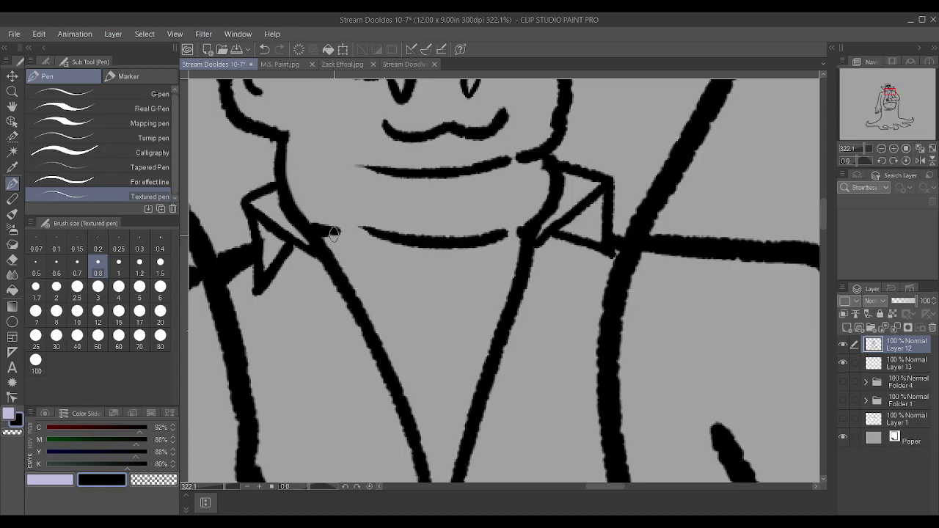
Erase the lower edges of both shirt-collar flaps and redraw them with longer points reaching further down.
{"action": "scroll", "coordinate": [355, 232], "scroll_direction": "down", "scroll_amount": 2}
{"action": "scroll", "coordinate": [355, 232], "scroll_direction": "down", "scroll_amount": 2}
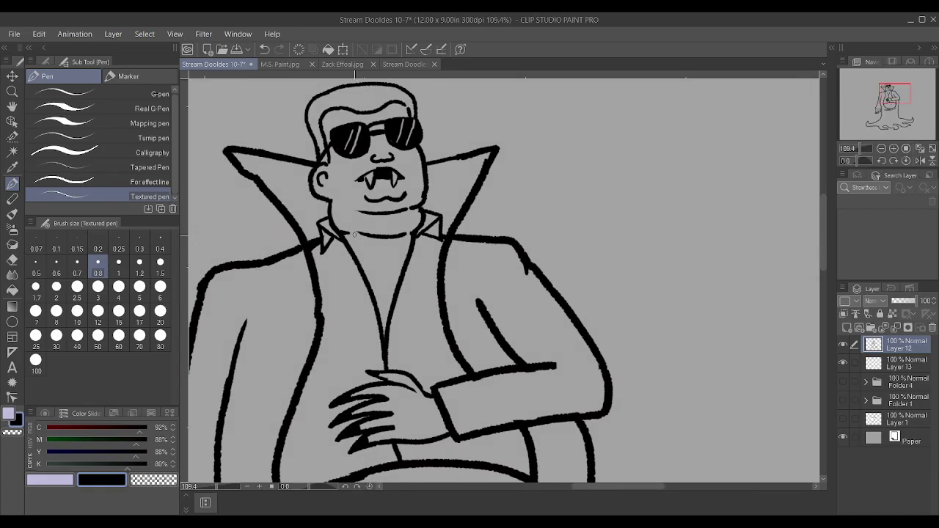
{"action": "scroll", "coordinate": [354, 233], "scroll_direction": "up", "scroll_amount": 3}
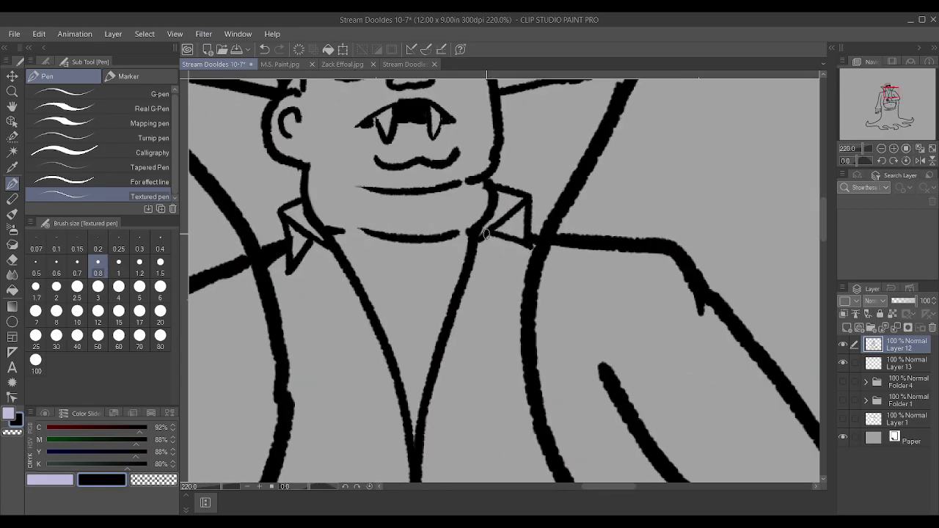
{"action": "mouse_move", "coordinate": [506, 234]}
{"action": "left_mouse_down"}
{"action": "mouse_move", "coordinate": [518, 242]}
{"action": "mouse_move", "coordinate": [494, 234]}
{"action": "left_mouse_up"}
{"action": "mouse_move", "coordinate": [291, 261]}
{"action": "left_mouse_down"}
{"action": "mouse_move", "coordinate": [307, 242]}
{"action": "mouse_move", "coordinate": [299, 244]}
{"action": "left_mouse_up"}
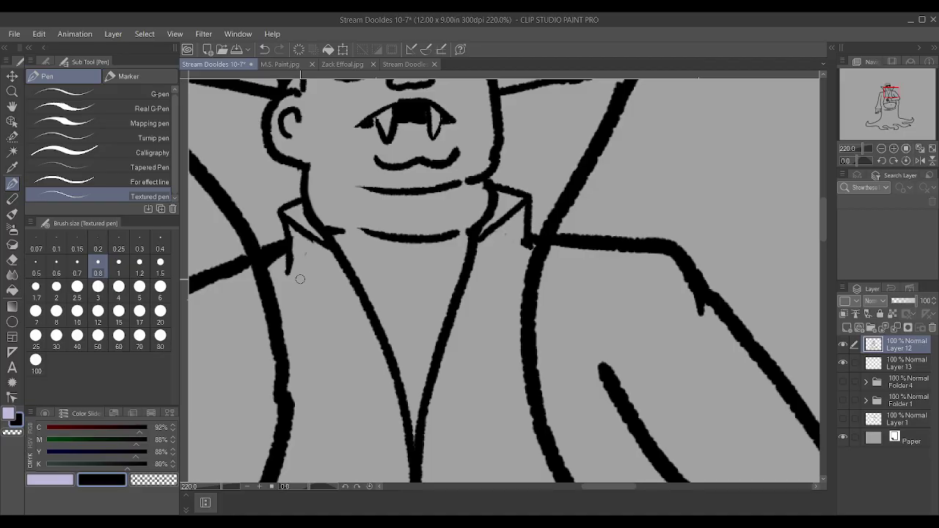
{"action": "left_click_drag", "start_coordinate": [287, 273], "coordinate": [339, 252]}
{"action": "mouse_move", "coordinate": [477, 234]}
{"action": "left_mouse_down"}
{"action": "mouse_move", "coordinate": [523, 263]}
{"action": "mouse_move", "coordinate": [527, 220]}
{"action": "left_mouse_up"}
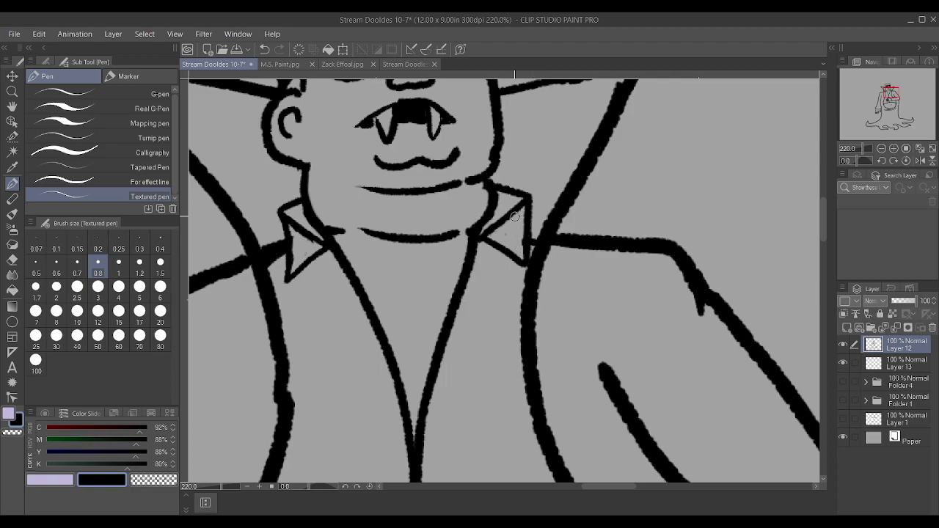
Draw five small curls of chest hair below the neck, inside the V-shaped neckline.
{"action": "scroll", "coordinate": [514, 217], "scroll_direction": "down", "scroll_amount": 3}
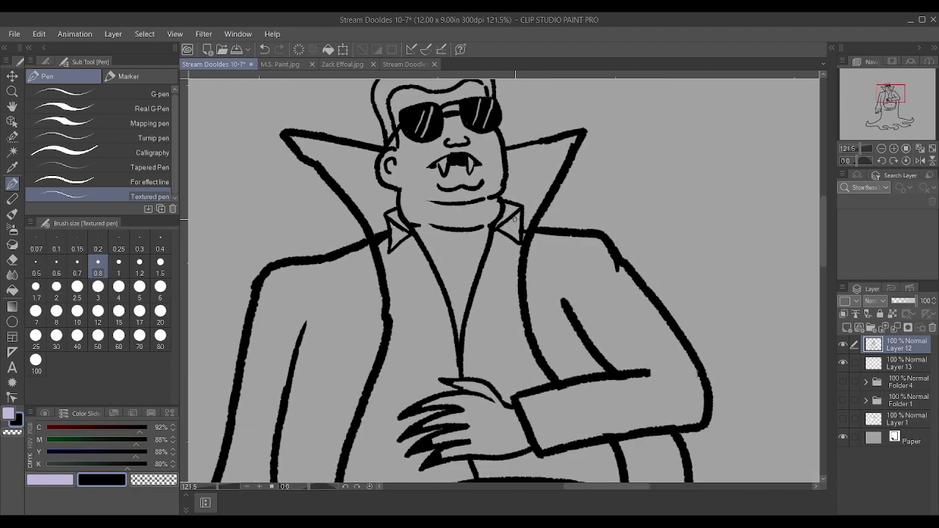
{"action": "scroll", "coordinate": [515, 217], "scroll_direction": "up", "scroll_amount": 2}
{"action": "left_click_drag", "start_coordinate": [448, 257], "coordinate": [440, 277]}
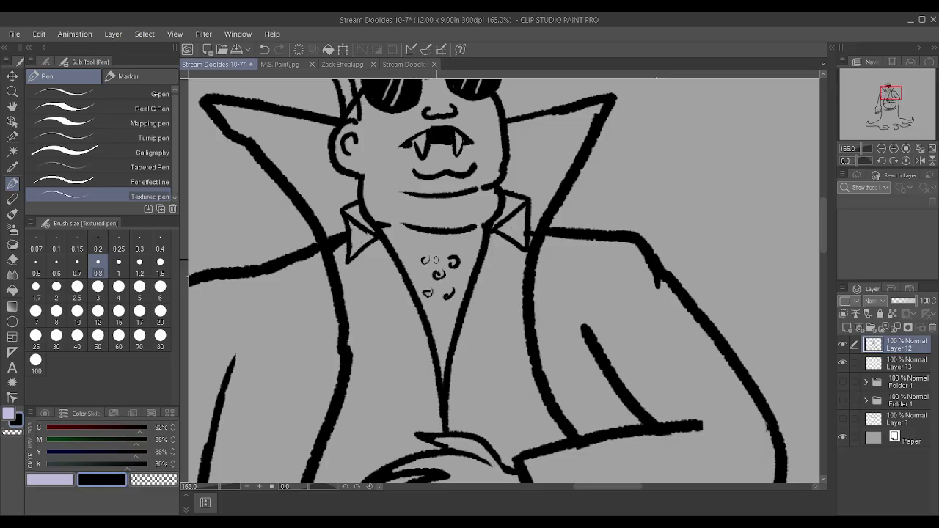
Fill the creature's hair, including the sideburn, with solid black using the Textured pen at size 1.7.
{"action": "scroll", "coordinate": [429, 240], "scroll_direction": "down", "scroll_amount": 4}
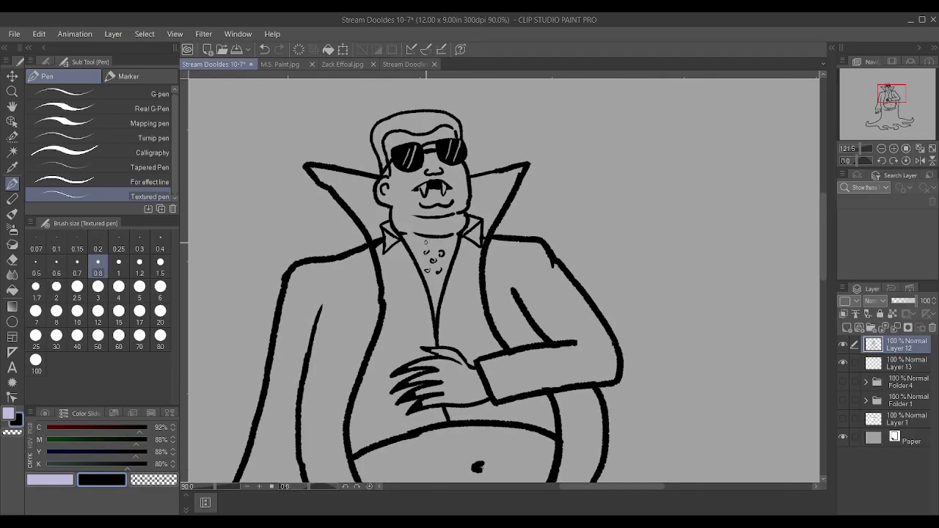
{"action": "scroll", "coordinate": [425, 235], "scroll_direction": "up", "scroll_amount": 3}
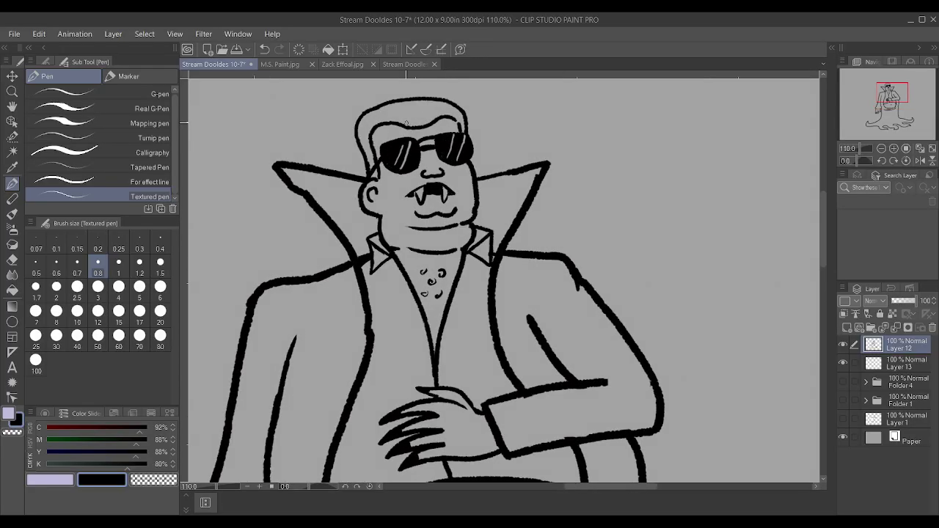
{"action": "key", "text": "]"}
{"action": "key", "text": "]"}
{"action": "key", "text": "]"}
{"action": "key", "text": "]"}
{"action": "mouse_move", "coordinate": [406, 125]}
{"action": "left_mouse_down"}
{"action": "mouse_move", "coordinate": [439, 110]}
{"action": "mouse_move", "coordinate": [383, 109]}
{"action": "mouse_move", "coordinate": [368, 119]}
{"action": "mouse_move", "coordinate": [381, 118]}
{"action": "left_mouse_up"}
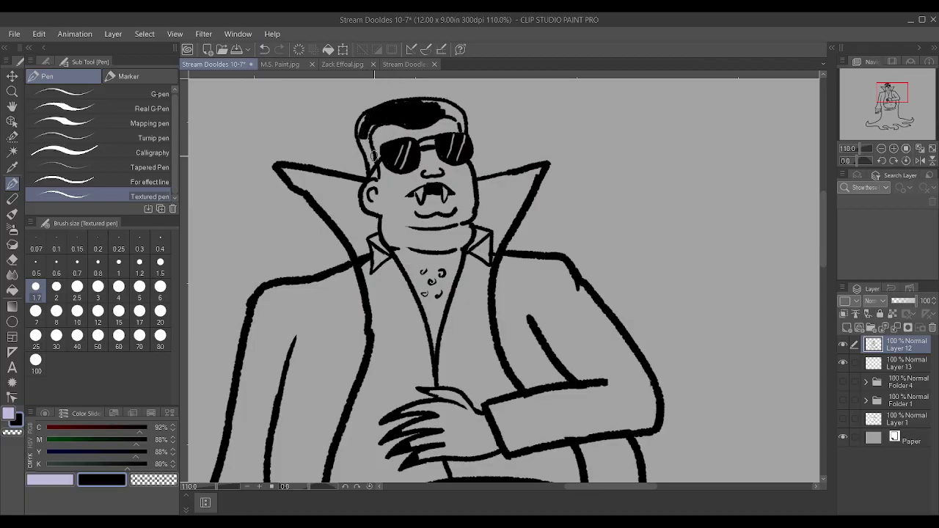
{"action": "scroll", "coordinate": [371, 150], "scroll_direction": "up", "scroll_amount": 2}
{"action": "mouse_move", "coordinate": [371, 152]}
{"action": "left_mouse_down"}
{"action": "mouse_move", "coordinate": [361, 110]}
{"action": "mouse_move", "coordinate": [375, 115]}
{"action": "left_mouse_up"}
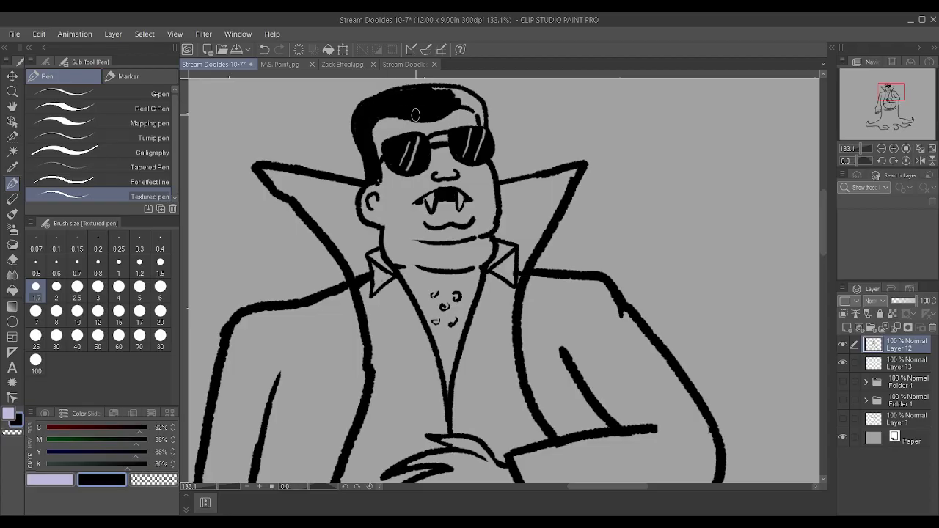
{"action": "mouse_move", "coordinate": [460, 101]}
{"action": "left_mouse_down"}
{"action": "mouse_move", "coordinate": [476, 110]}
{"action": "mouse_move", "coordinate": [431, 90]}
{"action": "mouse_move", "coordinate": [462, 92]}
{"action": "mouse_move", "coordinate": [482, 118]}
{"action": "left_mouse_up"}
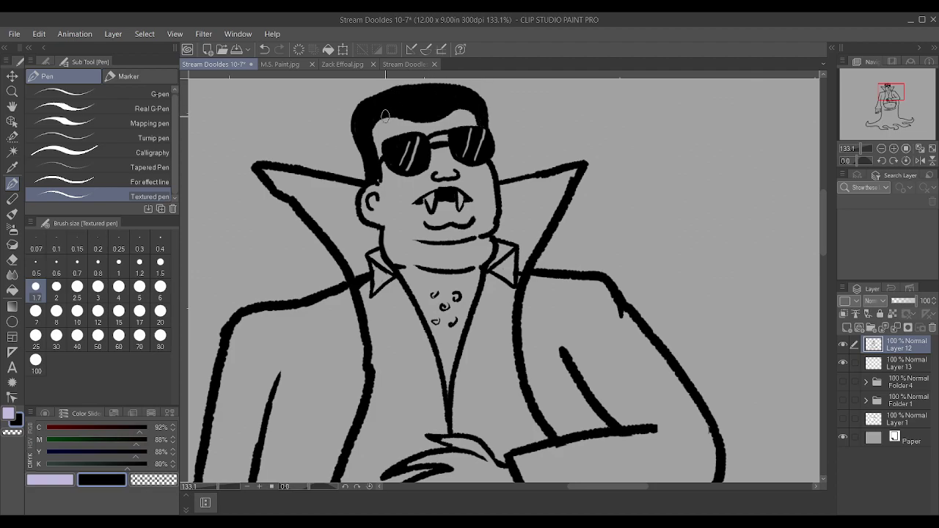
Erase the lower edge of the bent arm's sleeve and redraw it lower so the cuff flares wider at the wrist.
{"action": "scroll", "coordinate": [374, 179], "scroll_direction": "down", "scroll_amount": 5}
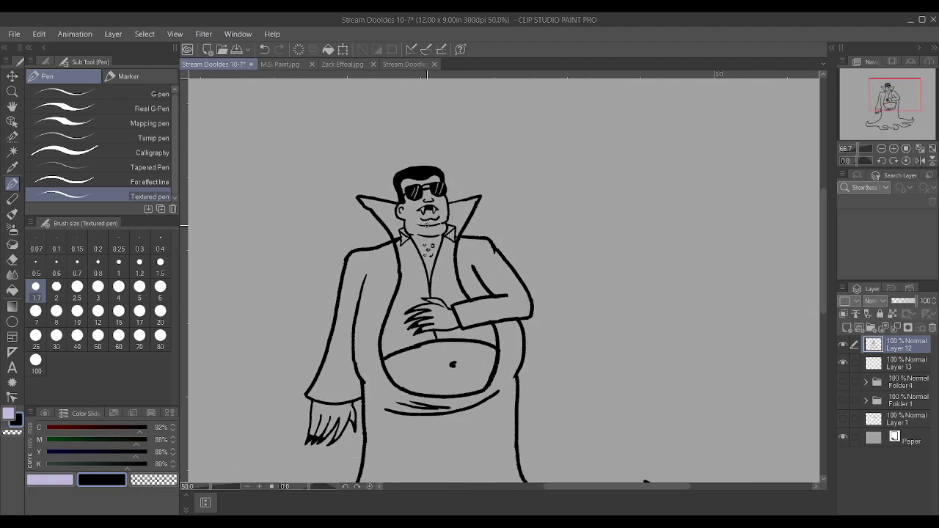
{"action": "scroll", "coordinate": [430, 228], "scroll_direction": "down", "scroll_amount": 1}
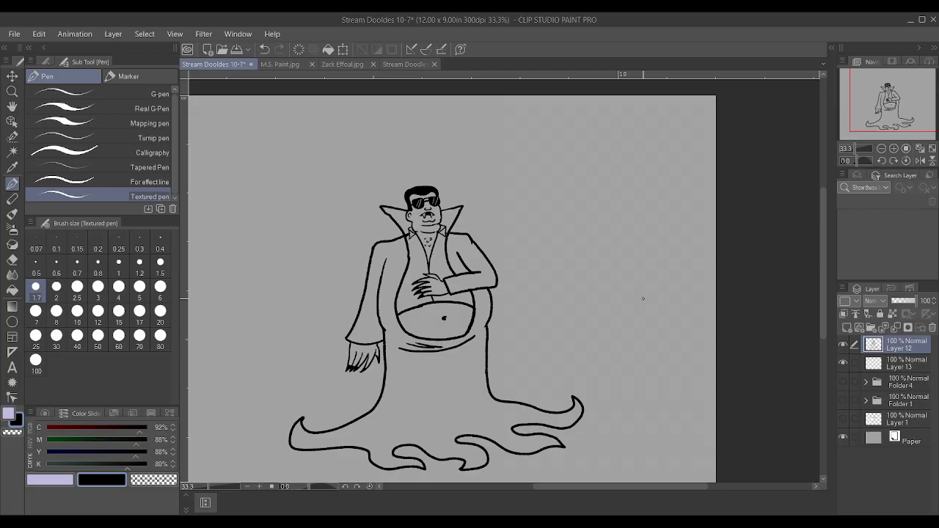
{"action": "scroll", "coordinate": [575, 248], "scroll_direction": "up", "scroll_amount": 5}
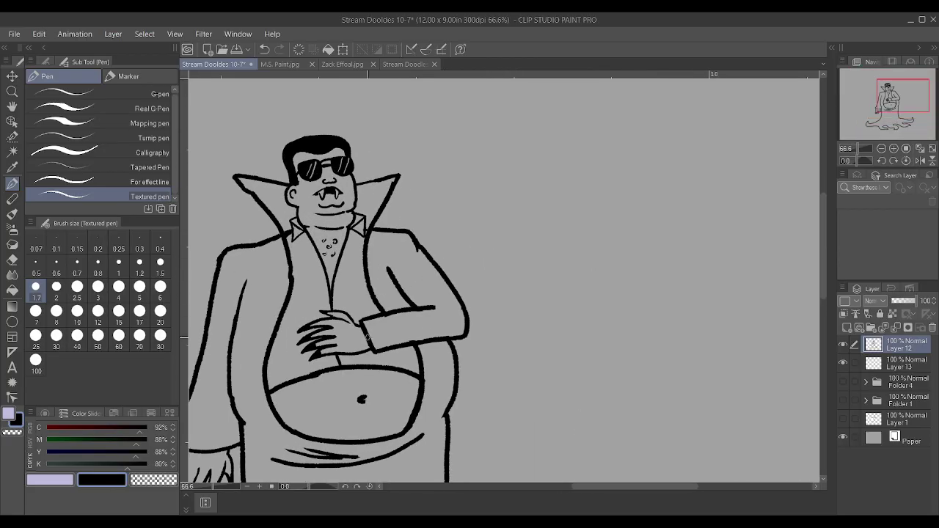
{"action": "scroll", "coordinate": [367, 378], "scroll_direction": "up", "scroll_amount": 1}
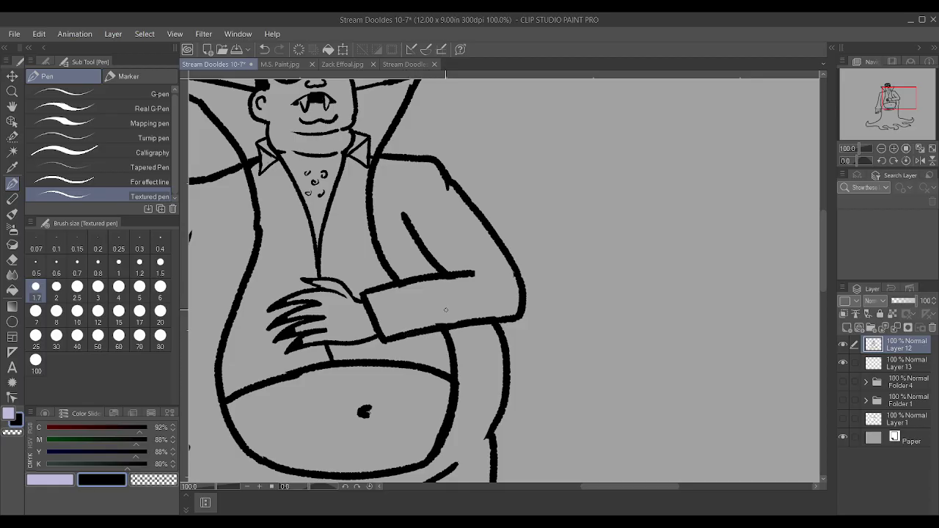
{"action": "mouse_move", "coordinate": [415, 329]}
{"action": "left_mouse_down"}
{"action": "mouse_move", "coordinate": [396, 334]}
{"action": "mouse_move", "coordinate": [496, 319]}
{"action": "mouse_move", "coordinate": [416, 339]}
{"action": "mouse_move", "coordinate": [392, 335]}
{"action": "left_mouse_up"}
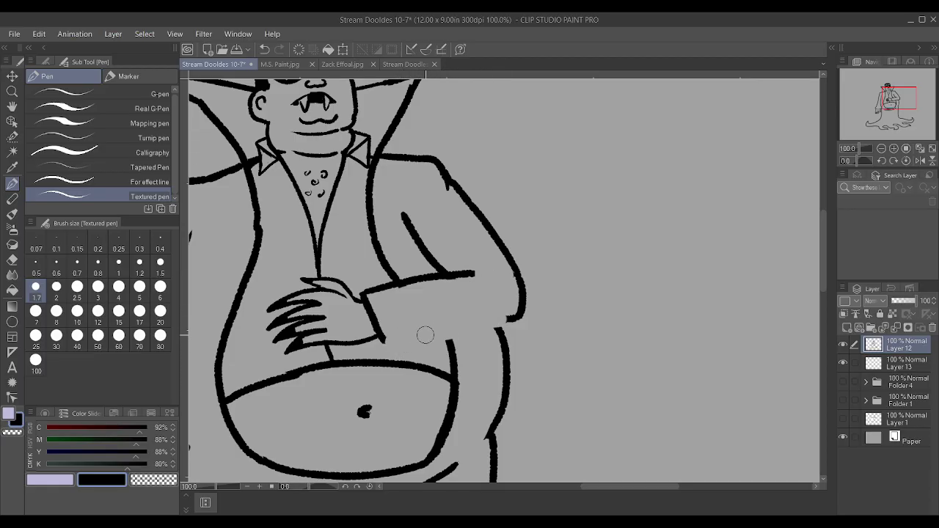
{"action": "mouse_move", "coordinate": [375, 321]}
{"action": "left_mouse_down"}
{"action": "mouse_move", "coordinate": [416, 348]}
{"action": "mouse_move", "coordinate": [513, 320]}
{"action": "mouse_move", "coordinate": [528, 302]}
{"action": "left_mouse_up"}
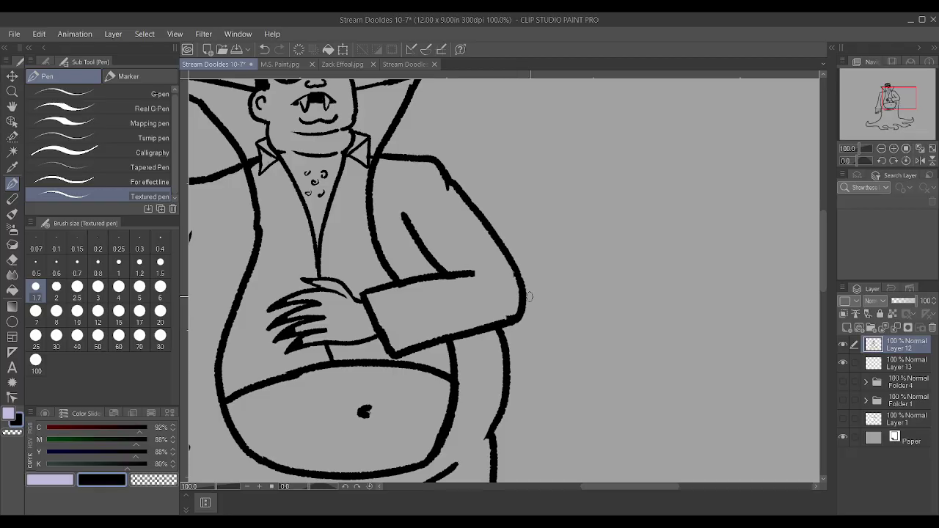
Redraw the inner edge of the hanging sleeve from the cuff's corner up to the body outline.
{"action": "scroll", "coordinate": [528, 297], "scroll_direction": "down", "scroll_amount": 3}
{"action": "scroll", "coordinate": [343, 406], "scroll_direction": "up", "scroll_amount": 3}
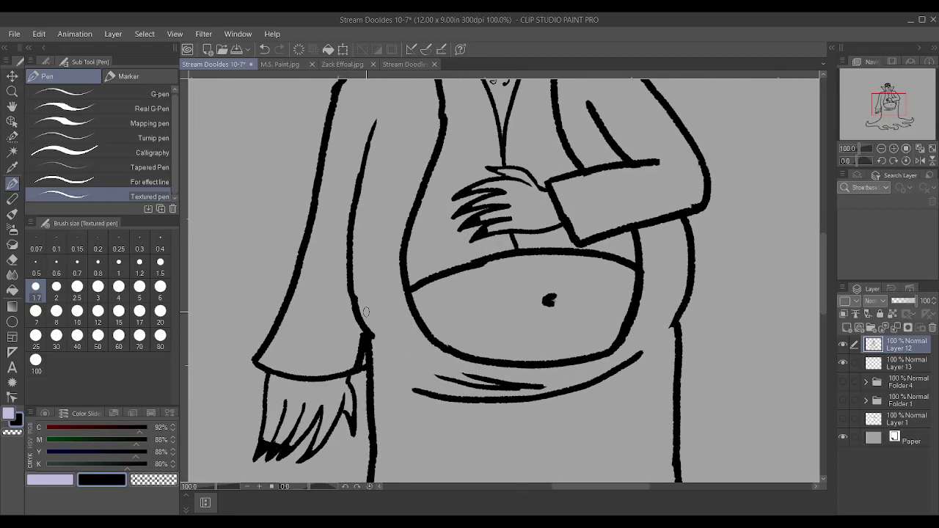
{"action": "scroll", "coordinate": [361, 345], "scroll_direction": "up", "scroll_amount": 3}
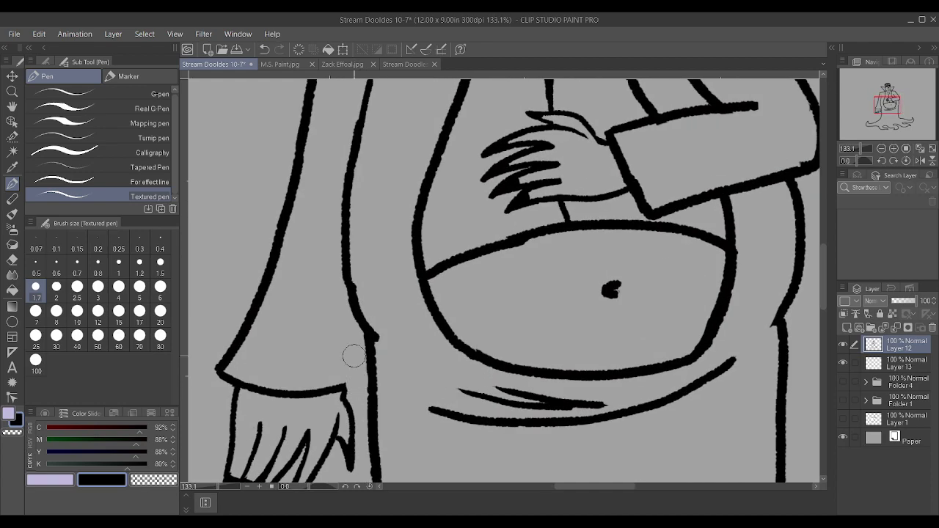
{"action": "left_click_drag", "start_coordinate": [348, 386], "coordinate": [361, 319]}
{"action": "scroll", "coordinate": [351, 371], "scroll_direction": "down", "scroll_amount": 8}
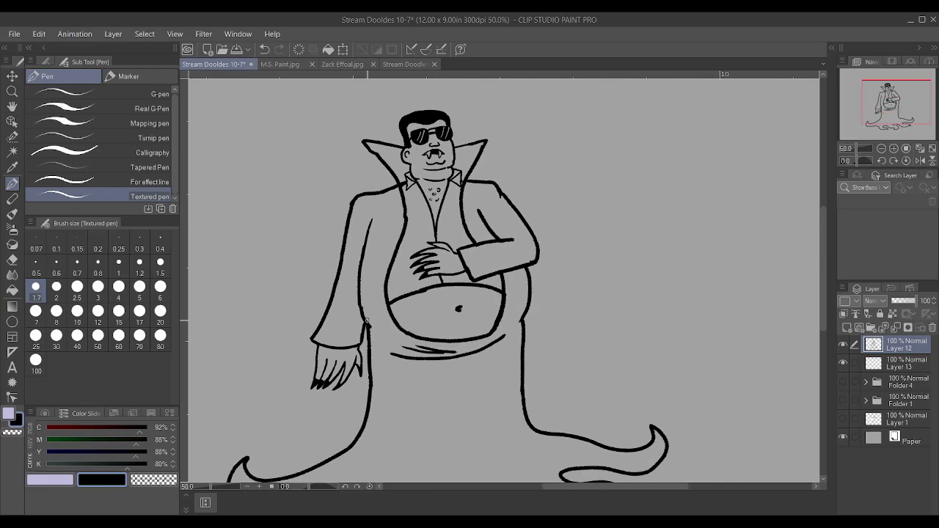
{"action": "scroll", "coordinate": [369, 337], "scroll_direction": "up", "scroll_amount": 2}
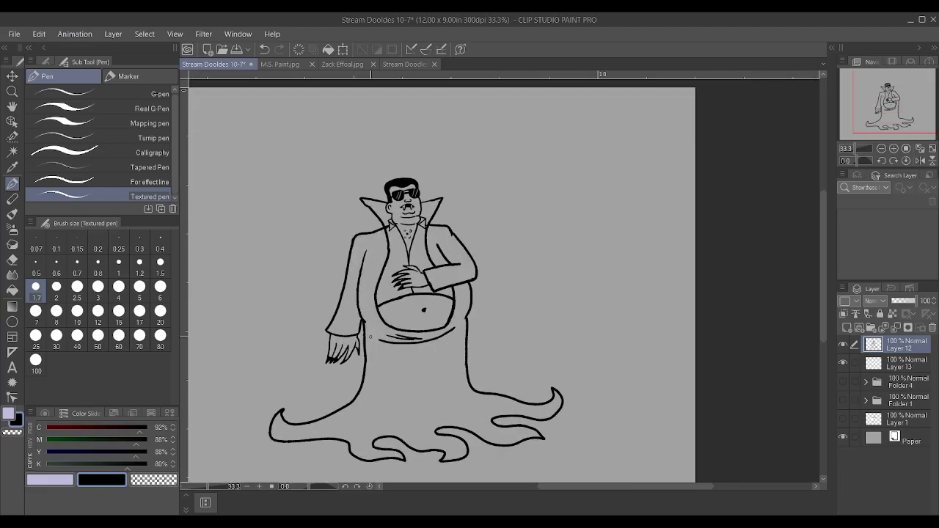
{"action": "scroll", "coordinate": [369, 338], "scroll_direction": "up", "scroll_amount": 2}
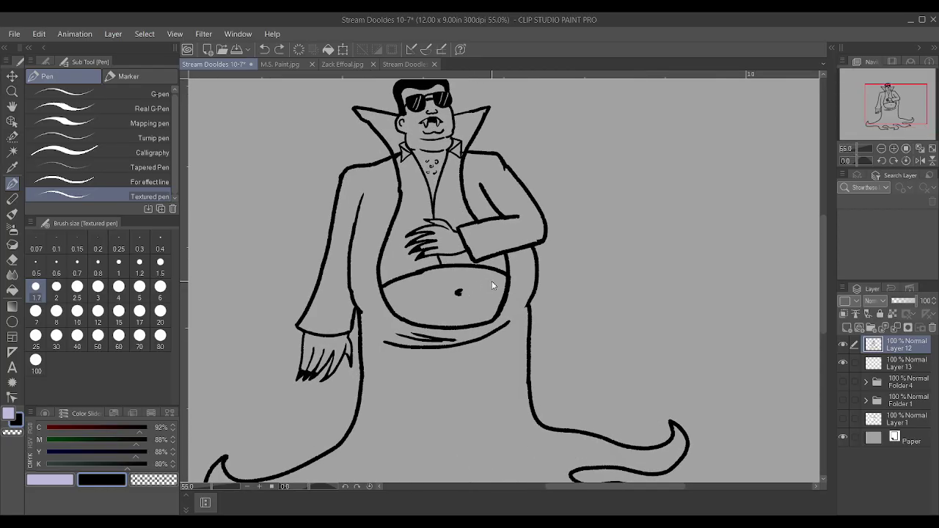
Write "Shit Man" beside the creature's head with a short dash towards the face, redrawing the final letter.
{"action": "scroll", "coordinate": [469, 191], "scroll_direction": "up", "scroll_amount": 1}
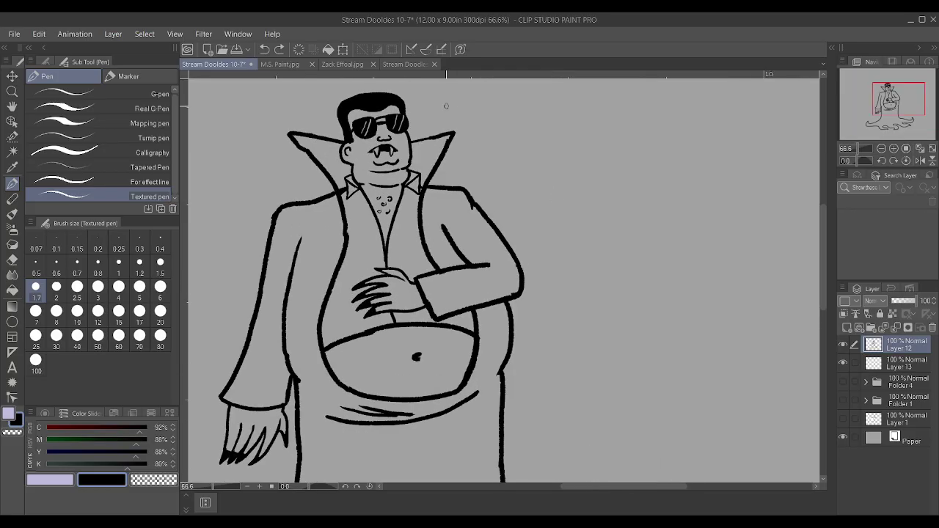
{"action": "mouse_move", "coordinate": [448, 92]}
{"action": "left_mouse_down"}
{"action": "mouse_move", "coordinate": [477, 100]}
{"action": "mouse_move", "coordinate": [491, 86]}
{"action": "mouse_move", "coordinate": [455, 121]}
{"action": "mouse_move", "coordinate": [476, 130]}
{"action": "mouse_move", "coordinate": [494, 117]}
{"action": "mouse_move", "coordinate": [506, 147]}
{"action": "left_mouse_up"}
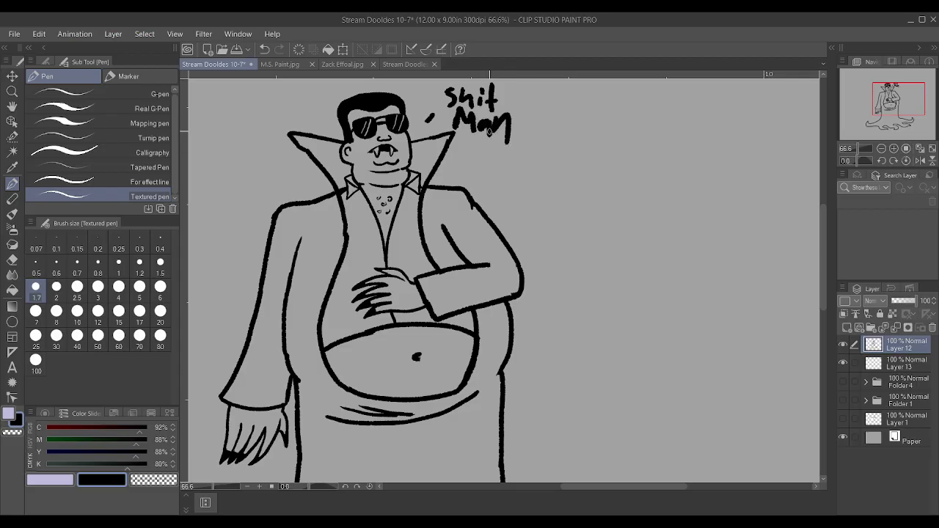
{"action": "key", "text": "ctrl+z"}
{"action": "key", "text": "ctrl+z"}
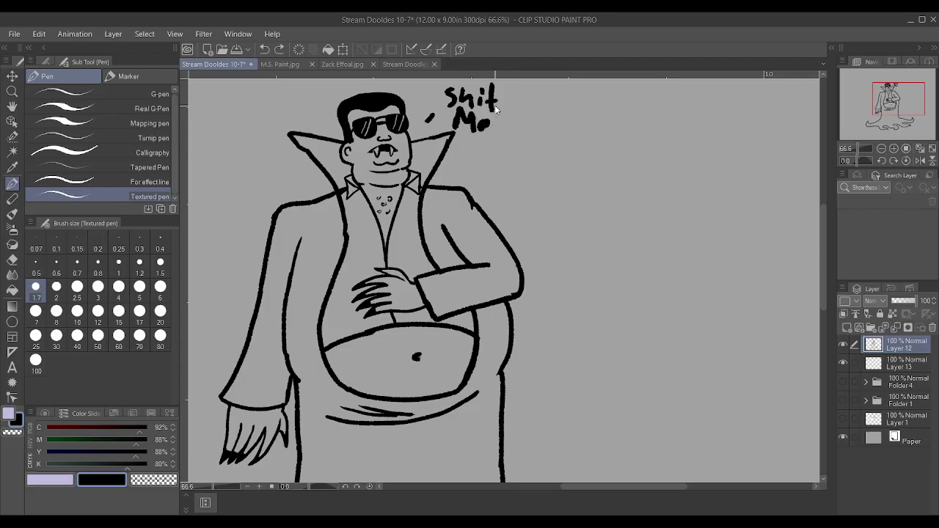
{"action": "left_click_drag", "start_coordinate": [491, 121], "coordinate": [512, 139]}
{"action": "scroll", "coordinate": [510, 141], "scroll_direction": "down", "scroll_amount": 4}
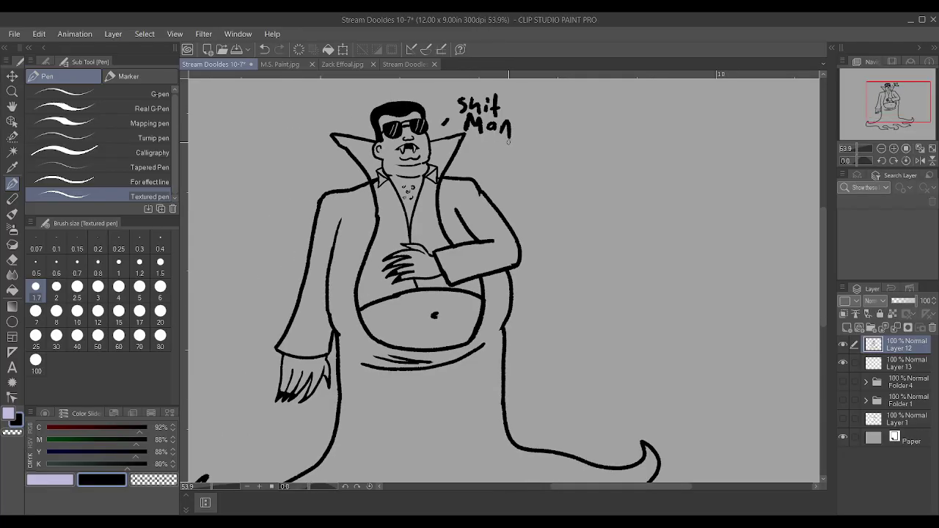
{"action": "scroll", "coordinate": [504, 147], "scroll_direction": "down", "scroll_amount": 1}
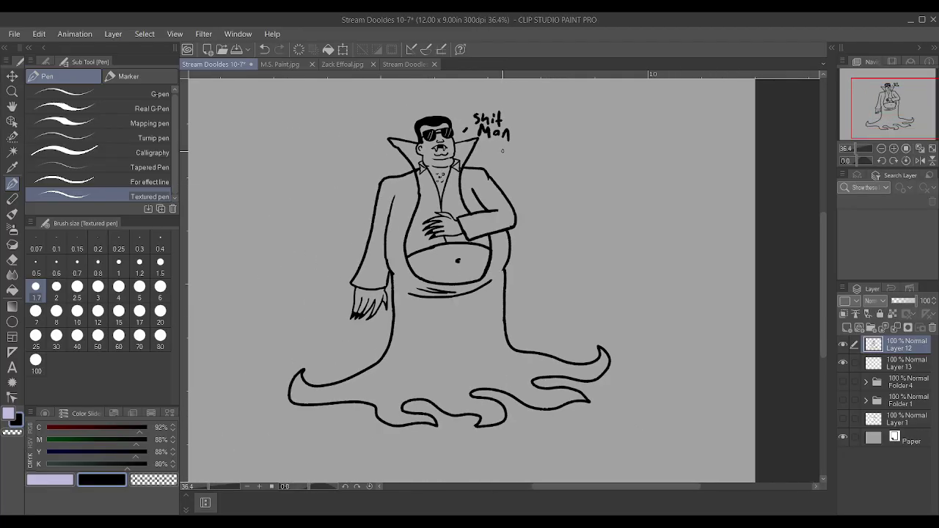
Set Layer 12 as the reference layer and auto-select the coat's body and both sleeves.
{"action": "left_click", "coordinate": [12, 152]}
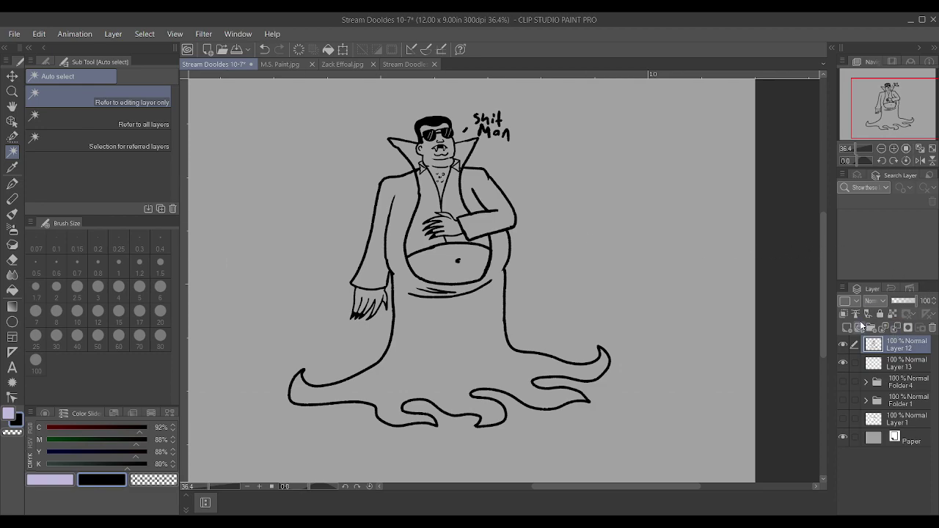
{"action": "left_click", "coordinate": [872, 313]}
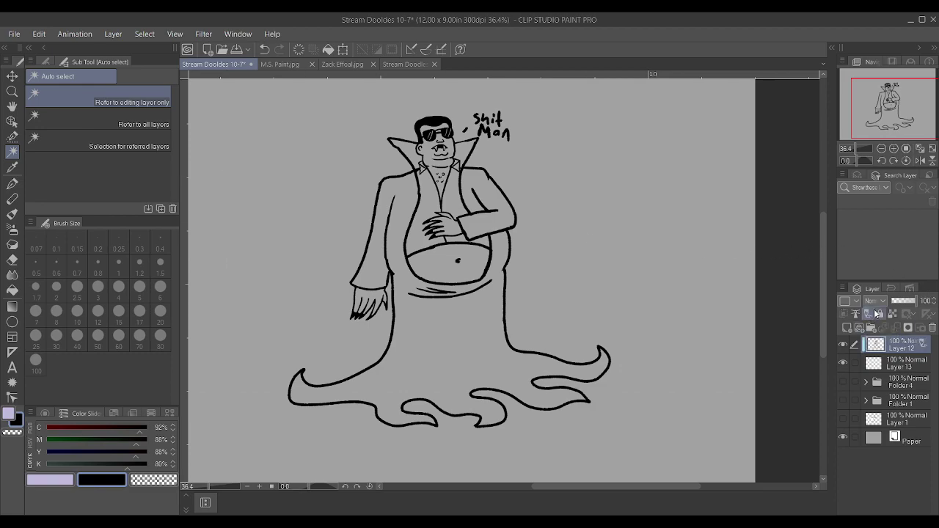
{"action": "left_click", "coordinate": [440, 311]}
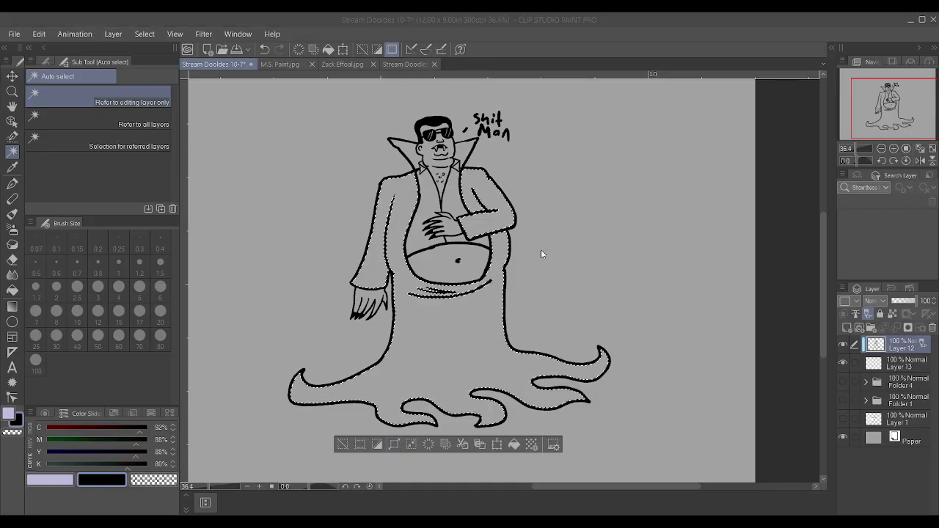
Mix a dark maroon of C 73%, M 88%, Y 88%, K 60% and fill the selected coat and bent sleeve on Layer 13.
{"action": "left_click", "coordinate": [118, 465]}
{"action": "left_click_drag", "start_coordinate": [118, 467], "coordinate": [108, 467]}
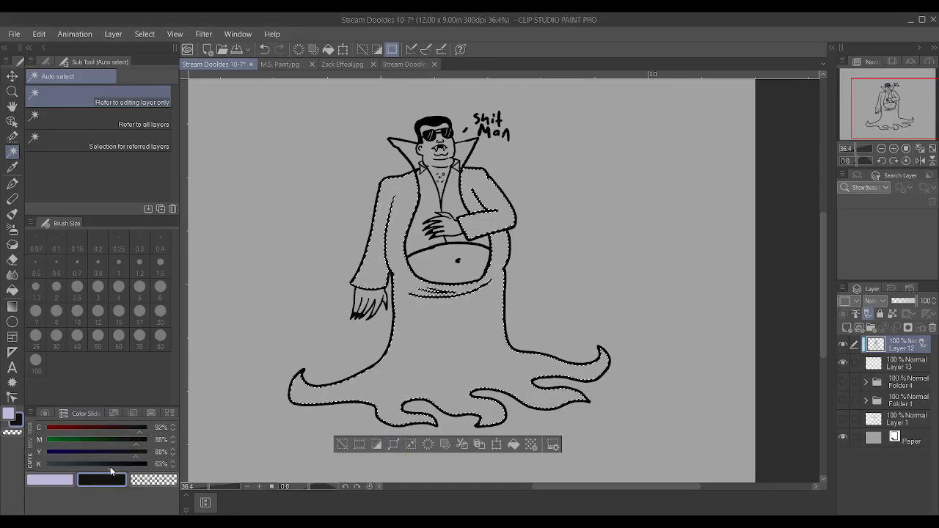
{"action": "left_click", "coordinate": [120, 428]}
{"action": "left_click", "coordinate": [896, 364]}
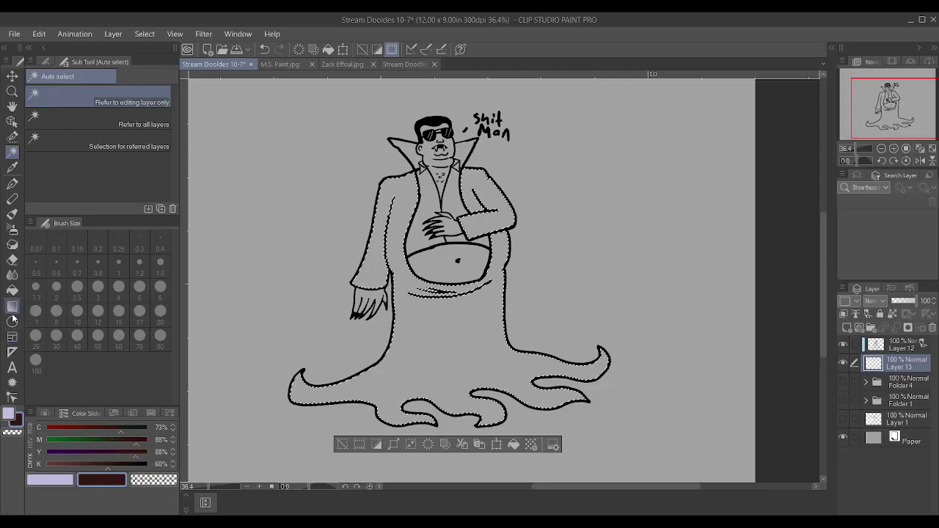
{"action": "left_click", "coordinate": [11, 290]}
{"action": "left_click", "coordinate": [448, 374]}
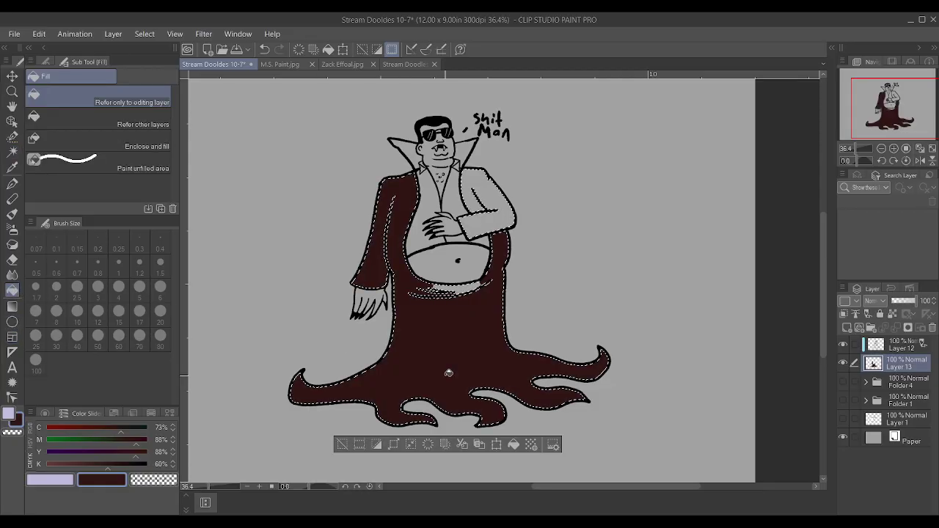
{"action": "left_click", "coordinate": [469, 217]}
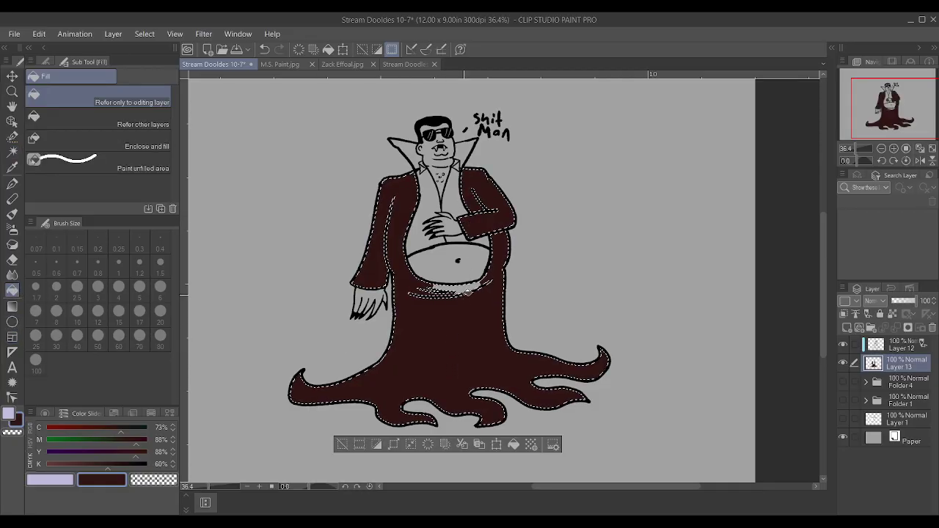
Lighten the maroon to K 53%, repaint the selected coat with the Textured pen at size 100, and deselect.
{"action": "left_click_drag", "start_coordinate": [106, 464], "coordinate": [98, 464]}
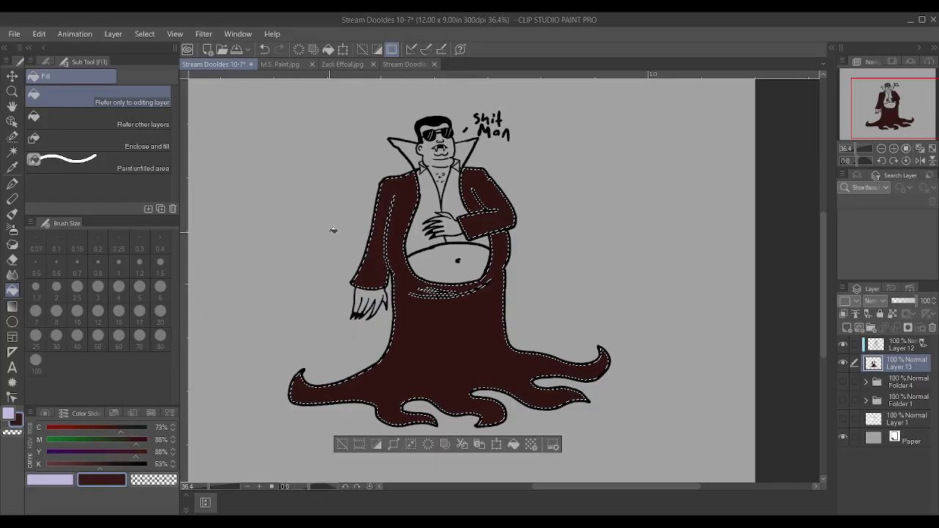
{"action": "key", "text": "p"}
{"action": "key", "text": "bracketright"}
{"action": "key", "text": "bracketright"}
{"action": "key", "text": "bracketright"}
{"action": "key", "text": "bracketright"}
{"action": "key", "text": "bracketright"}
{"action": "key", "text": "bracketright"}
{"action": "key", "text": "bracketright"}
{"action": "key", "text": "bracketright"}
{"action": "key", "text": "bracketright"}
{"action": "key", "text": "bracketright"}
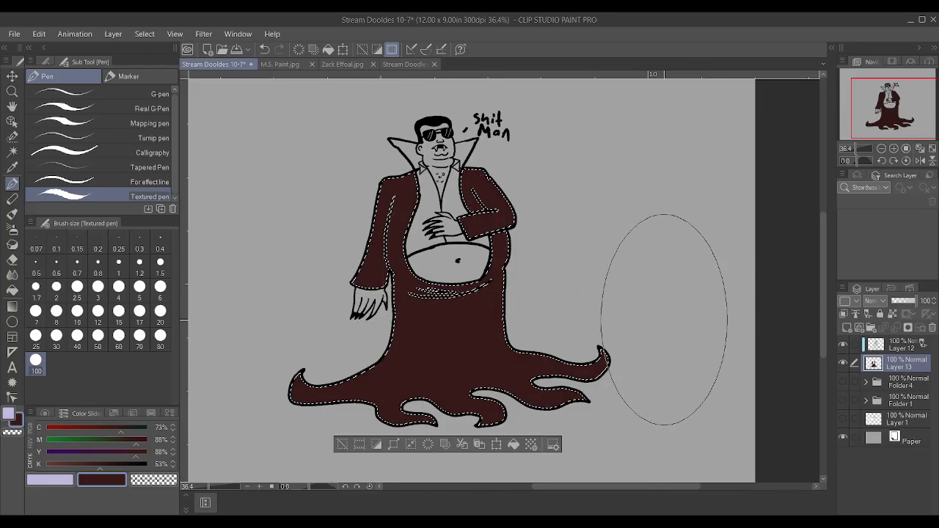
{"action": "key", "text": "ctrl+d"}
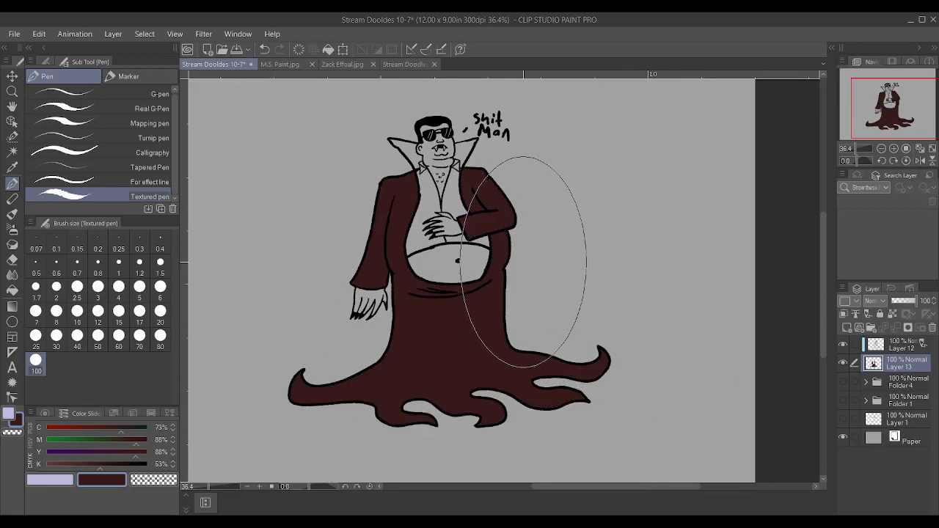
Auto-select the shirt's two front panels and the small shirt collar flaps on Layer 12.
{"action": "scroll", "coordinate": [675, 162], "scroll_direction": "up", "scroll_amount": 1}
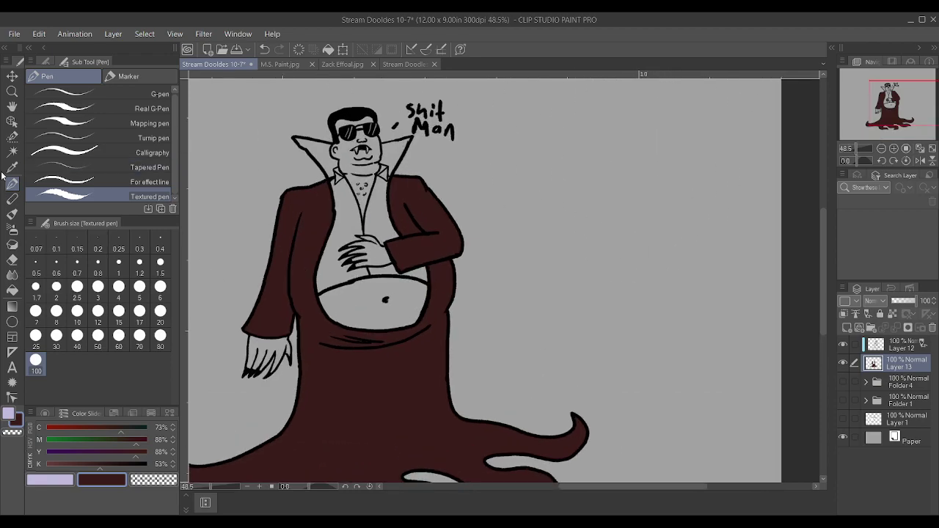
{"action": "left_click", "coordinate": [11, 152]}
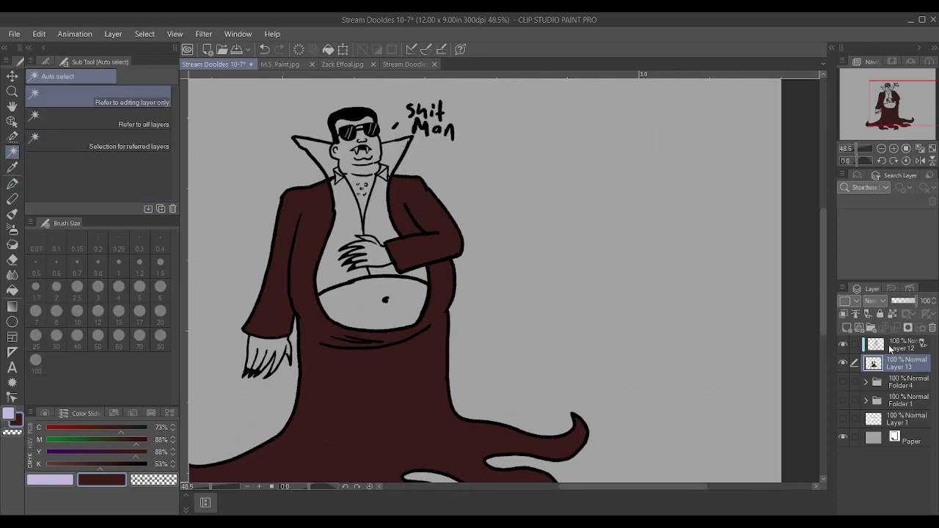
{"action": "left_click", "coordinate": [890, 349]}
{"action": "left_click", "coordinate": [374, 226]}
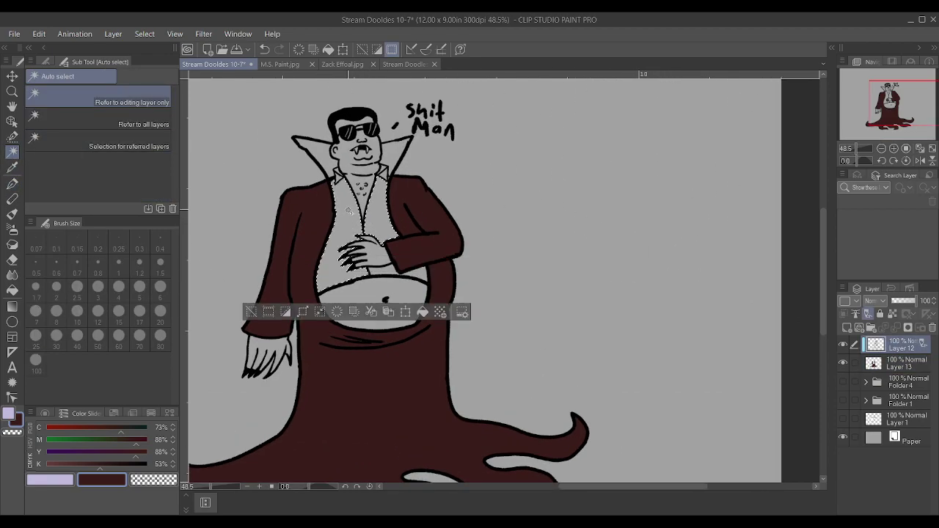
{"action": "scroll", "coordinate": [336, 174], "scroll_direction": "up", "scroll_amount": 4}
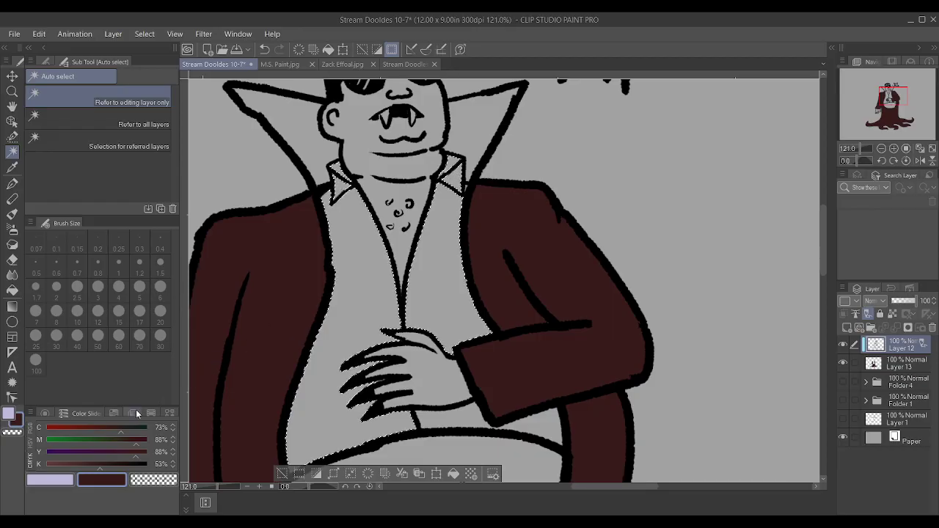
Mix a dark red of C 14%, M 92%, Y 88%, K 48% and paint the selected shirt areas on Layer 13.
{"action": "left_click_drag", "start_coordinate": [114, 431], "coordinate": [60, 425]}
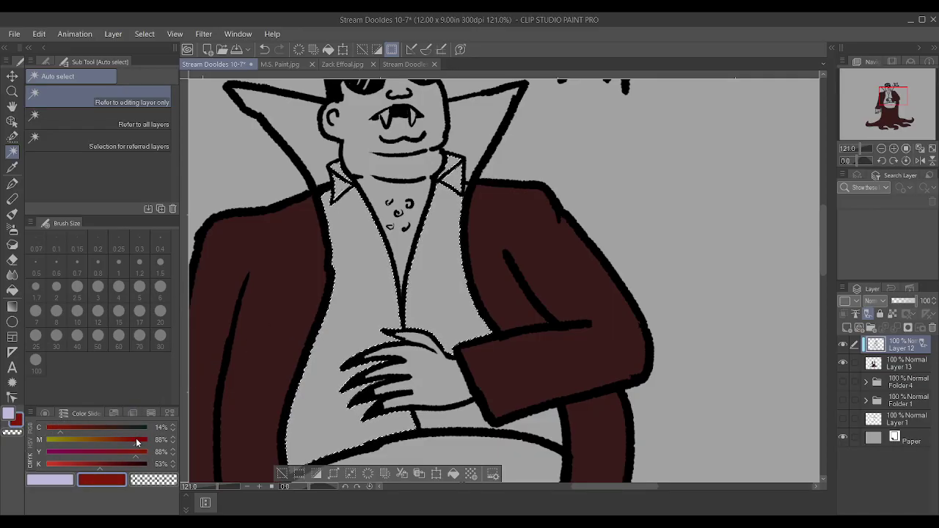
{"action": "left_click_drag", "start_coordinate": [92, 463], "coordinate": [140, 443]}
{"action": "left_click", "coordinate": [93, 463]}
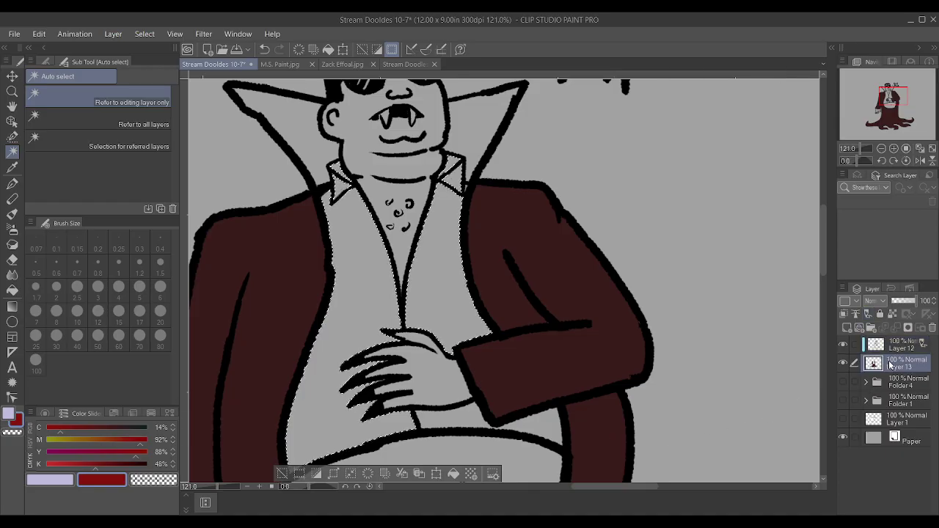
{"action": "left_click", "coordinate": [889, 364]}
{"action": "scroll", "coordinate": [620, 308], "scroll_direction": "down", "scroll_amount": 2}
{"action": "key", "text": "p"}
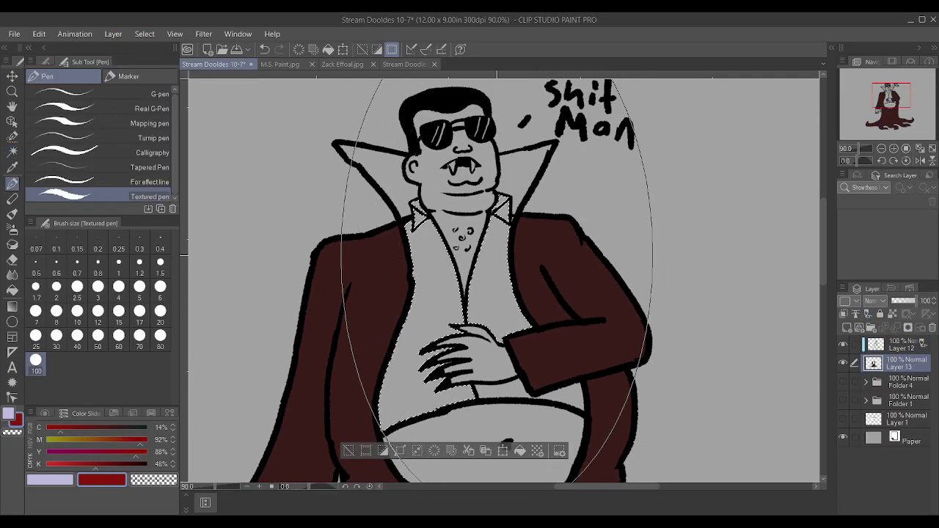
{"action": "left_click", "coordinate": [497, 281]}
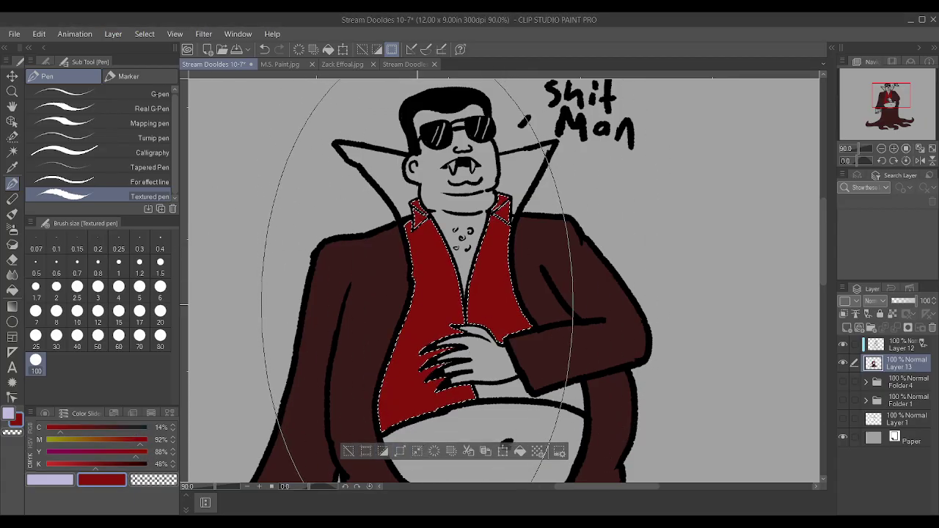
Auto-select the uncoloured shirt pieces below the bent arm, paint them the same dark red on Layer 13, and deselect.
{"action": "left_click", "coordinate": [12, 151]}
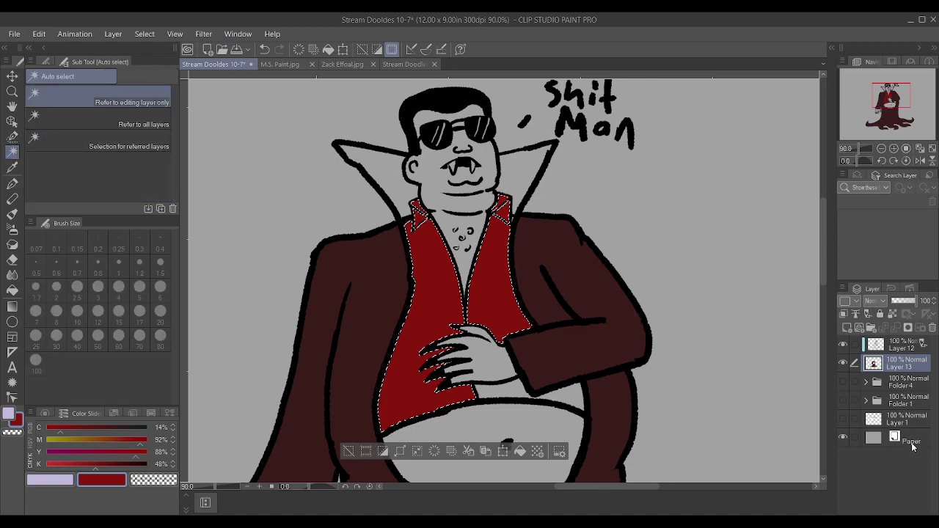
{"action": "left_click", "coordinate": [902, 345]}
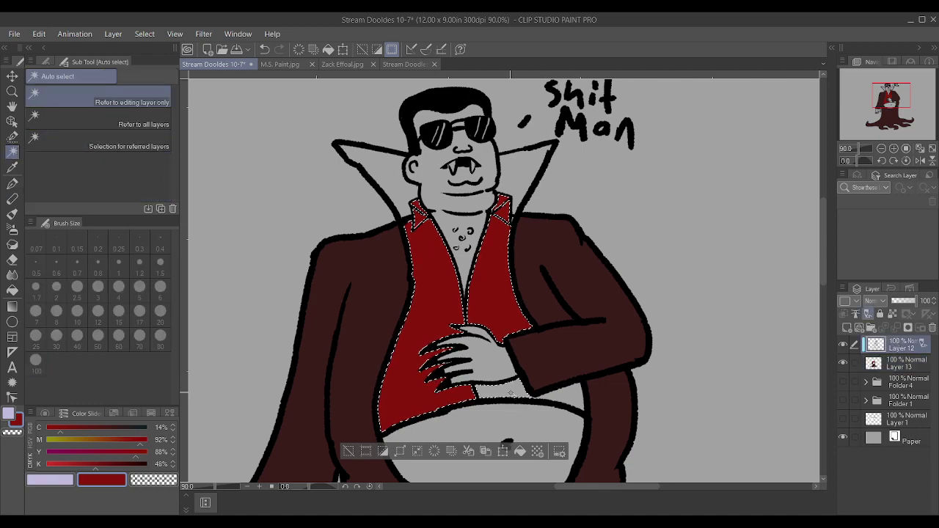
{"action": "left_click", "coordinate": [551, 396]}
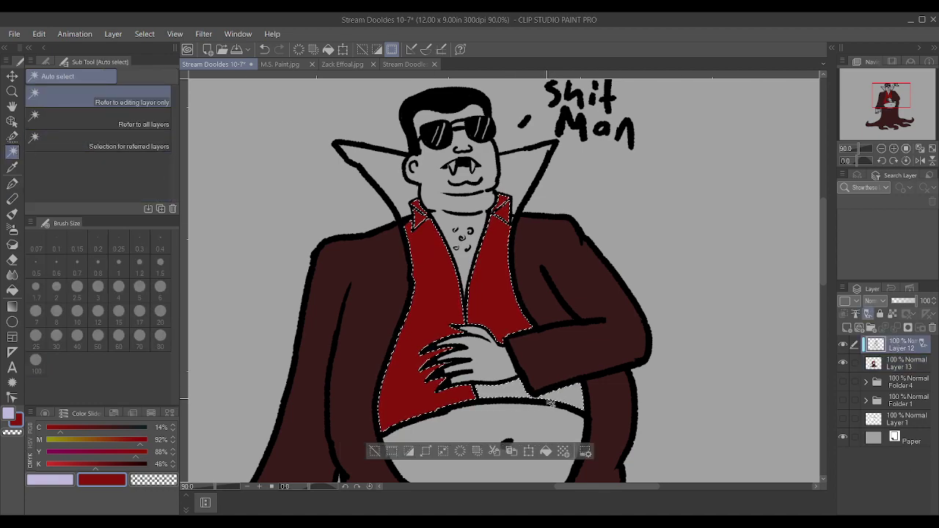
{"action": "key", "text": "ctrl+d"}
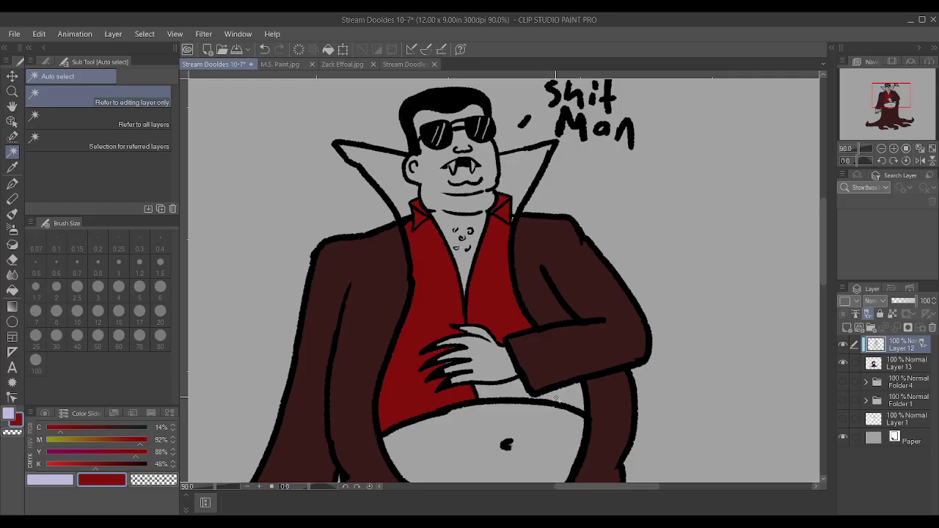
{"action": "left_click", "coordinate": [555, 398]}
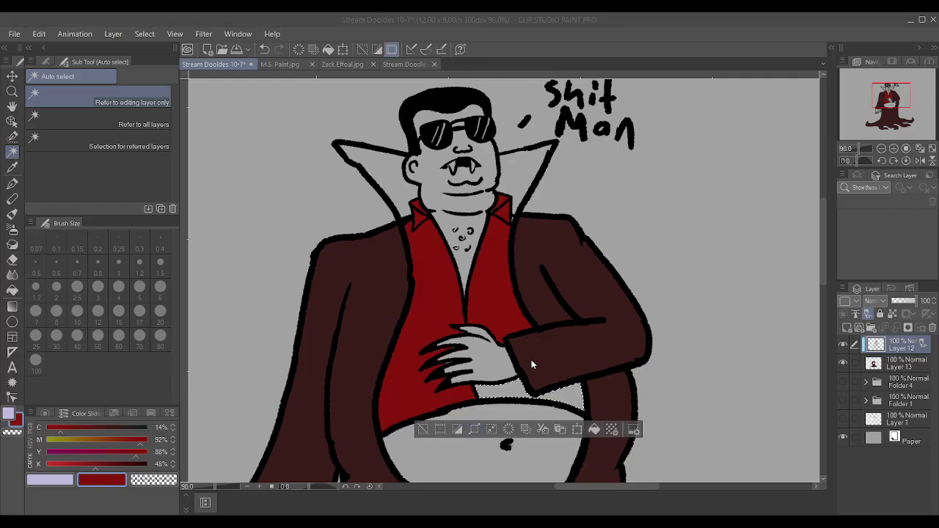
{"action": "left_click", "coordinate": [901, 366]}
{"action": "key", "text": "p"}
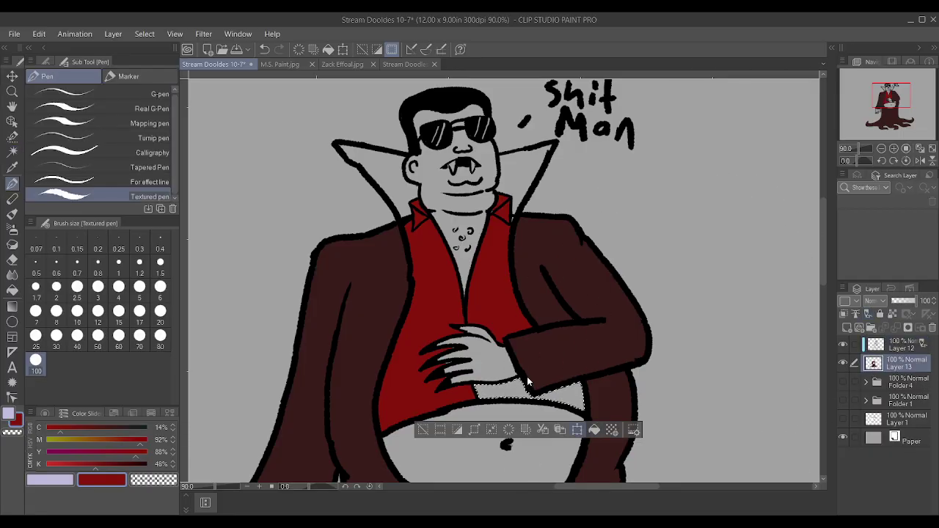
{"action": "key", "text": "ctrl+d"}
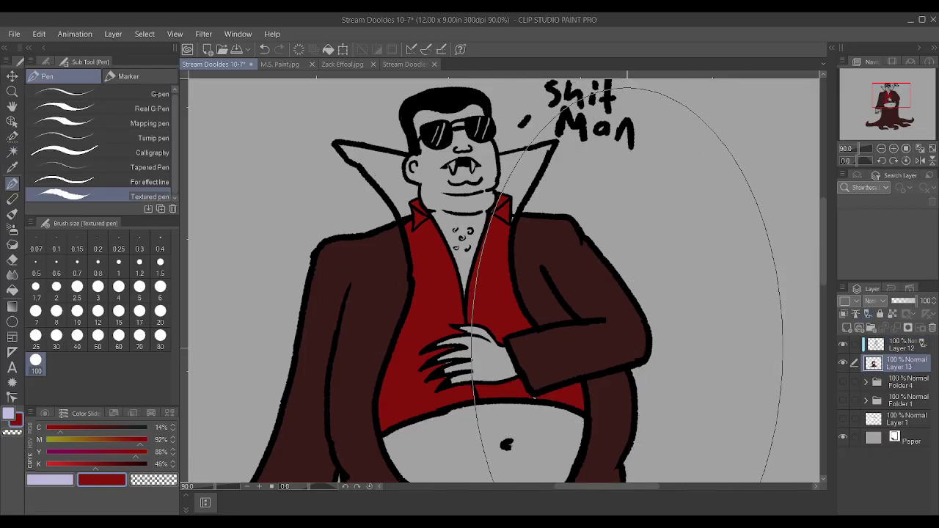
Reduce the Textured pen to size 0.8 and touch up the unpainted shirt gap at the bent cuff's lower corner.
{"action": "scroll", "coordinate": [601, 382], "scroll_direction": "up", "scroll_amount": 3}
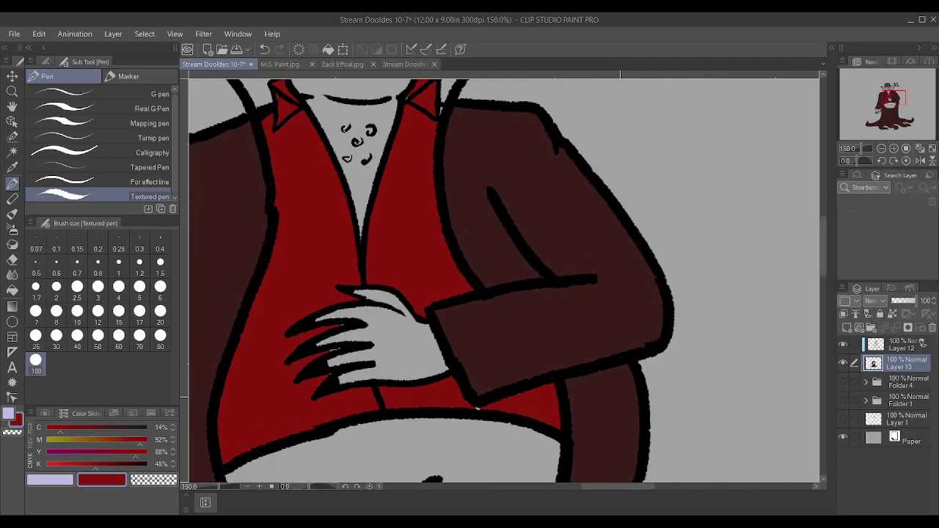
{"action": "key", "text": "bracketleft"}
{"action": "key", "text": "bracketleft"}
{"action": "key", "text": "bracketleft"}
{"action": "key", "text": "bracketleft"}
{"action": "key", "text": "bracketleft"}
{"action": "key", "text": "bracketleft"}
{"action": "key", "text": "bracketleft"}
{"action": "key", "text": "bracketleft"}
{"action": "key", "text": "bracketleft"}
{"action": "key", "text": "bracketleft"}
{"action": "key", "text": "bracketleft"}
{"action": "key", "text": "bracketleft"}
{"action": "key", "text": "bracketleft"}
{"action": "key", "text": "bracketleft"}
{"action": "key", "text": "bracketleft"}
{"action": "key", "text": "bracketleft"}
{"action": "key", "text": "bracketleft"}
{"action": "key", "text": "bracketleft"}
{"action": "key", "text": "bracketleft"}
{"action": "key", "text": "bracketleft"}
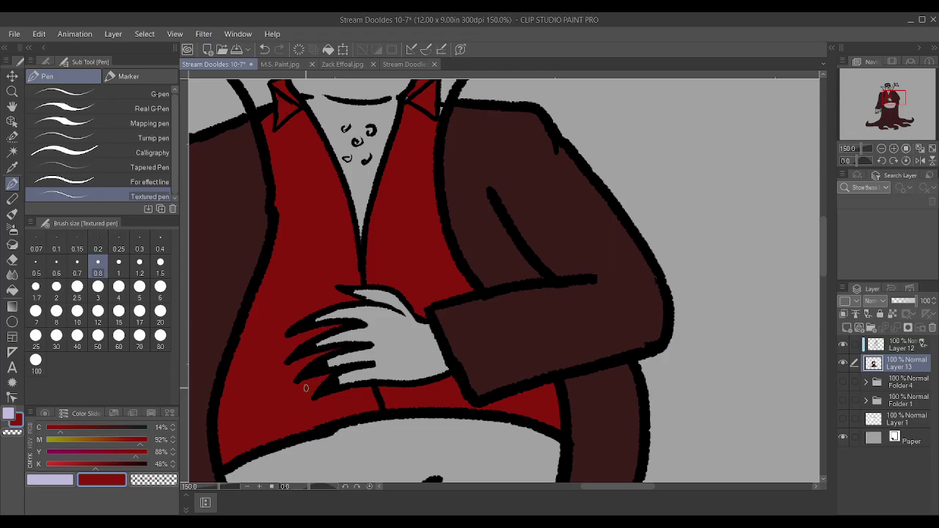
Auto-select both sides of the coat's raised pointed collar on Layer 12.
{"action": "scroll", "coordinate": [306, 388], "scroll_direction": "down", "scroll_amount": 5}
{"action": "key", "text": "w"}
{"action": "left_click", "coordinate": [928, 346]}
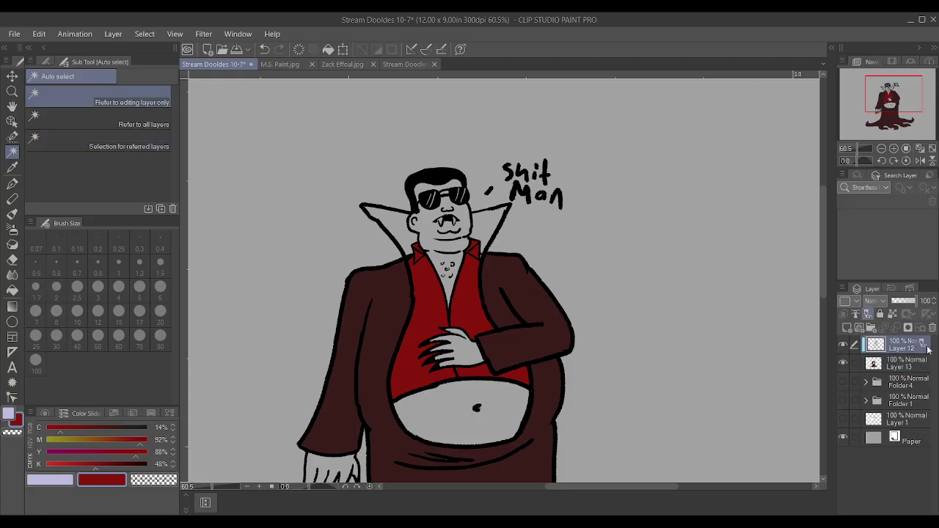
{"action": "left_click", "coordinate": [475, 224]}
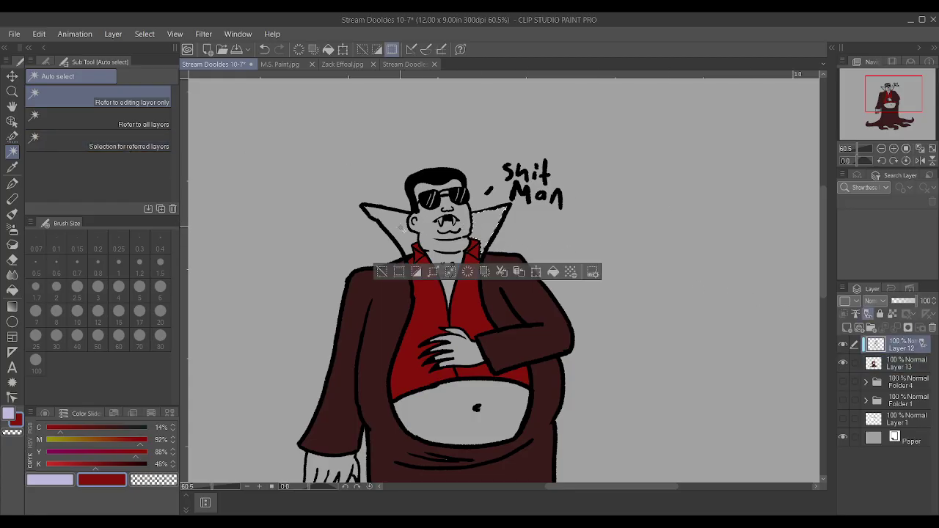
{"action": "left_click", "coordinate": [389, 215], "text": "shift"}
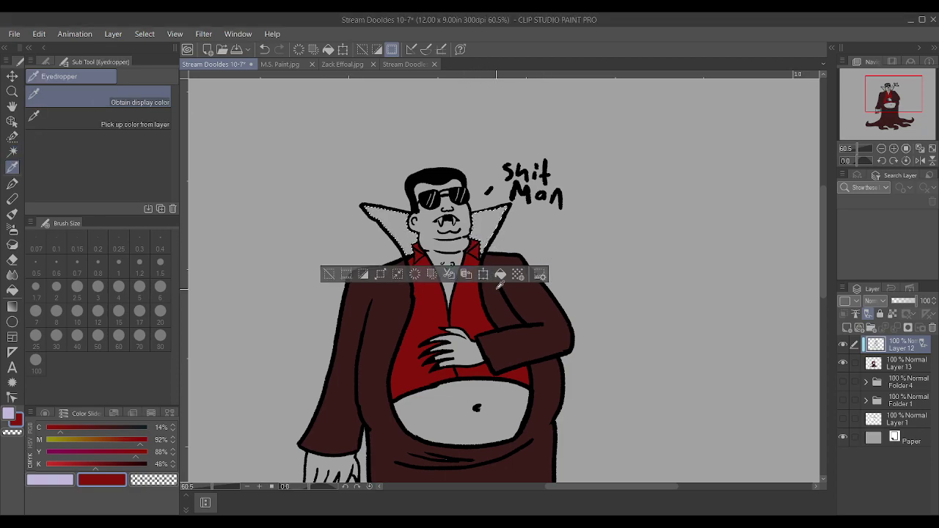
Paint the selected pointed collar areas with the coat's dark brown on Layer 13 using the Textured pen at size 100, and deselect.
{"action": "key", "text": "p"}
{"action": "left_click", "coordinate": [907, 363]}
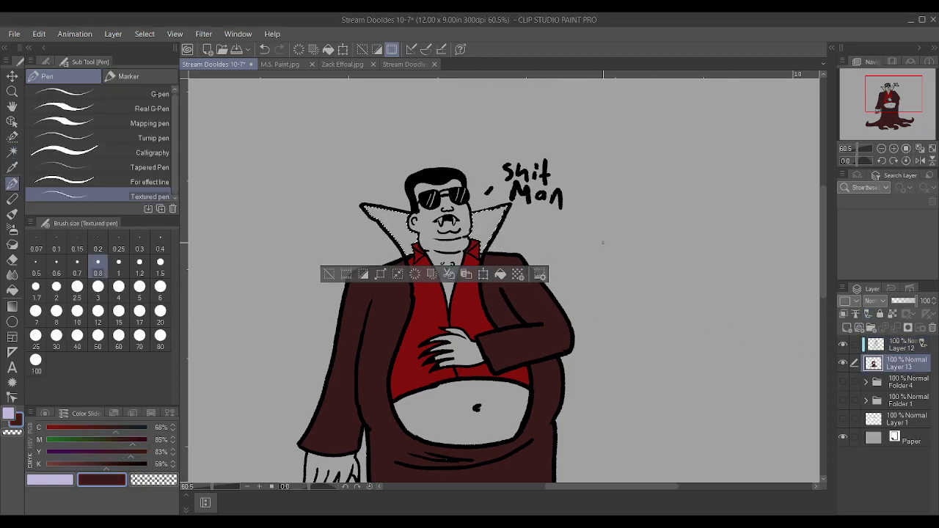
{"action": "key", "text": "bracketright"}
{"action": "key", "text": "bracketright"}
{"action": "key", "text": "bracketright"}
{"action": "key", "text": "bracketright"}
{"action": "key", "text": "bracketright"}
{"action": "key", "text": "bracketright"}
{"action": "key", "text": "bracketright"}
{"action": "key", "text": "bracketright"}
{"action": "key", "text": "bracketright"}
{"action": "key", "text": "bracketright"}
{"action": "key", "text": "bracketright"}
{"action": "key", "text": "bracketright"}
{"action": "key", "text": "bracketright"}
{"action": "key", "text": "bracketright"}
{"action": "key", "text": "bracketright"}
{"action": "key", "text": "bracketright"}
{"action": "key", "text": "bracketright"}
{"action": "key", "text": "bracketright"}
{"action": "key", "text": "bracketright"}
{"action": "key", "text": "bracketright"}
{"action": "key", "text": "bracketright"}
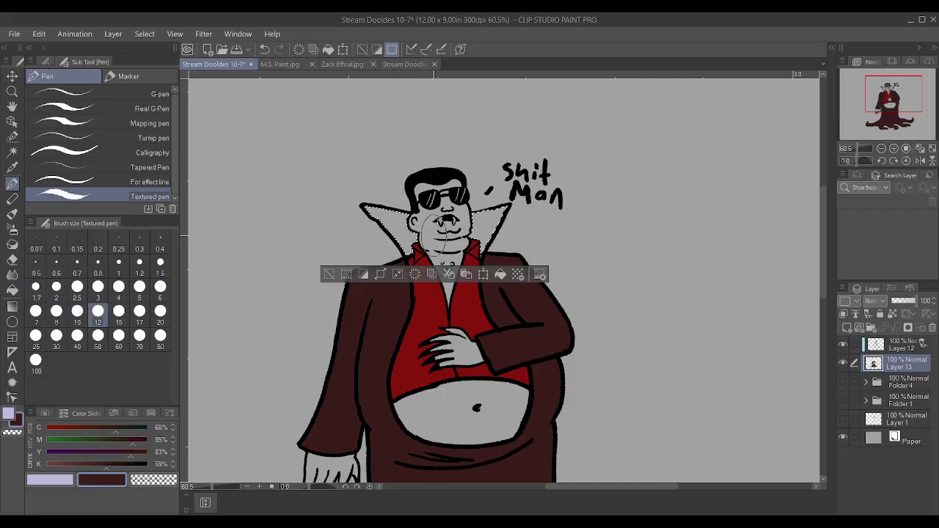
{"action": "left_click", "coordinate": [462, 272]}
{"action": "key", "text": "ctrl+d"}
Reduce the Textured pen to size 1.2, pick up the shirt's red, and touch up the small gap at the shirt collar's outer corner.
{"action": "scroll", "coordinate": [492, 298], "scroll_direction": "up", "scroll_amount": 5}
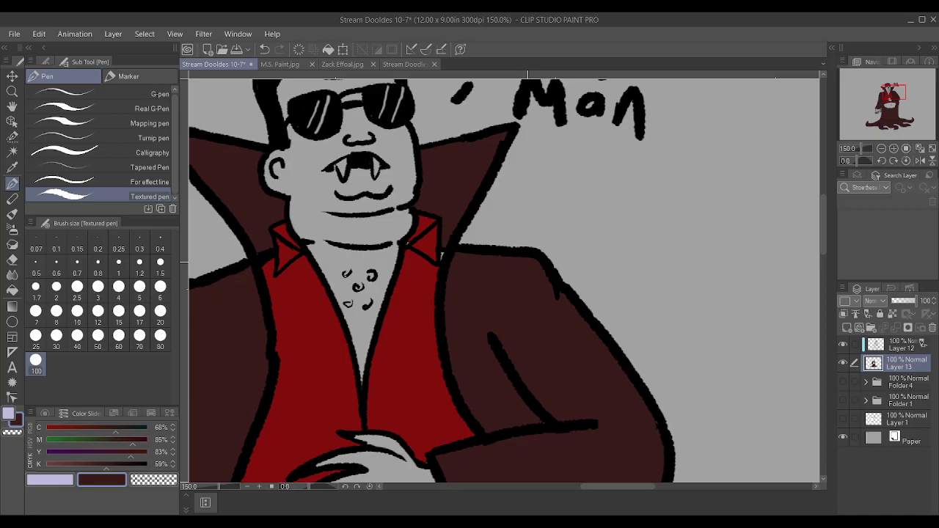
{"action": "key", "text": "bracketleft"}
{"action": "key", "text": "bracketleft"}
{"action": "key", "text": "bracketleft"}
{"action": "key", "text": "bracketleft"}
{"action": "key", "text": "bracketleft"}
{"action": "key", "text": "bracketleft"}
{"action": "key", "text": "bracketleft"}
{"action": "key", "text": "bracketleft"}
{"action": "key", "text": "bracketleft"}
{"action": "key", "text": "bracketleft"}
{"action": "key", "text": "bracketleft"}
{"action": "key", "text": "bracketleft"}
{"action": "key", "text": "bracketleft"}
{"action": "key", "text": "bracketleft"}
{"action": "key", "text": "bracketleft"}
{"action": "key", "text": "bracketleft"}
{"action": "key", "text": "bracketleft"}
{"action": "key", "text": "bracketleft"}
{"action": "key", "text": "bracketleft"}
{"action": "key", "text": "bracketleft"}
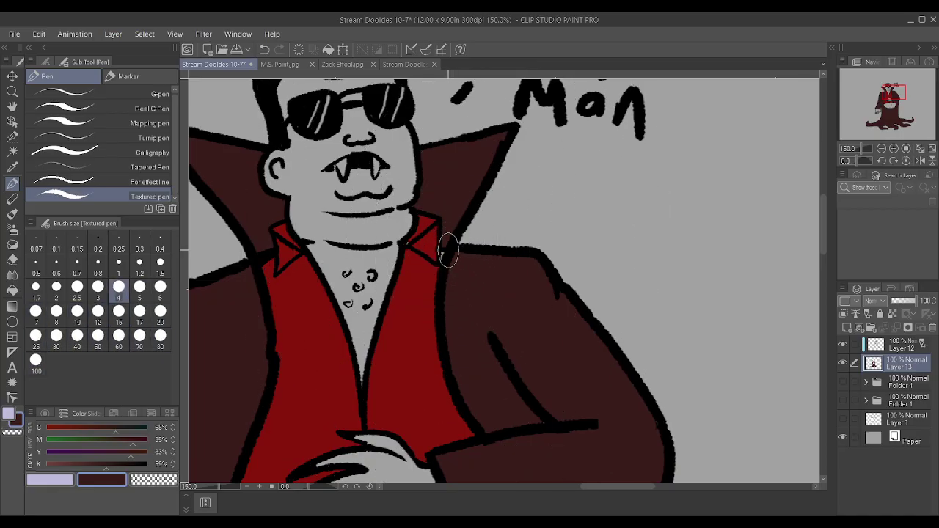
{"action": "left_click", "coordinate": [409, 303], "text": "alt"}
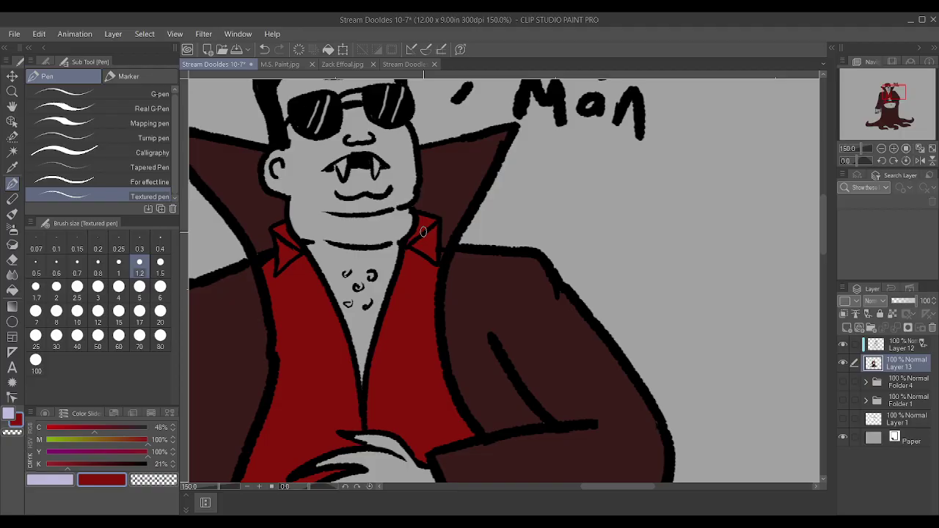
{"action": "scroll", "coordinate": [423, 232], "scroll_direction": "down", "scroll_amount": 4}
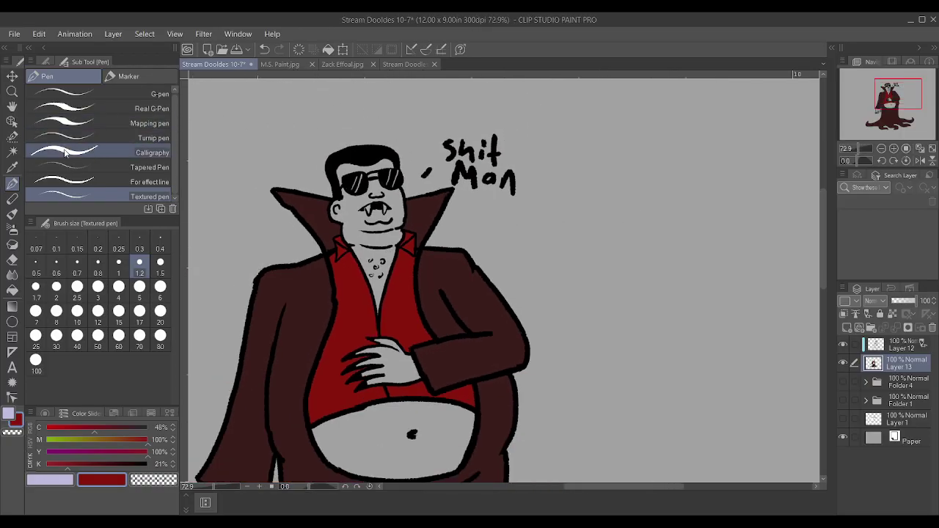
Auto-select the uncoloured skin areas on Layer 12: belly, both hands, face and chest.
{"action": "left_click", "coordinate": [12, 151]}
{"action": "scroll", "coordinate": [388, 199], "scroll_direction": "down", "scroll_amount": 3}
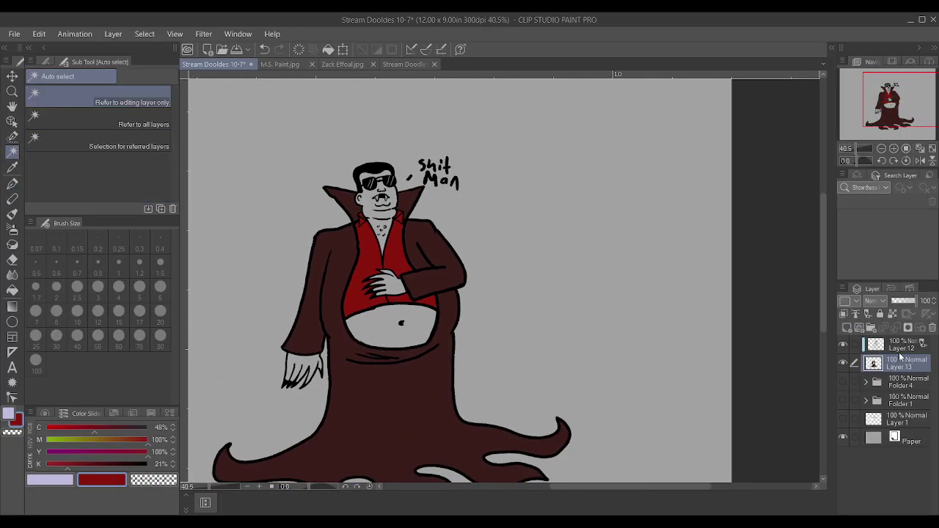
{"action": "left_click", "coordinate": [900, 345]}
{"action": "left_click", "coordinate": [361, 327]}
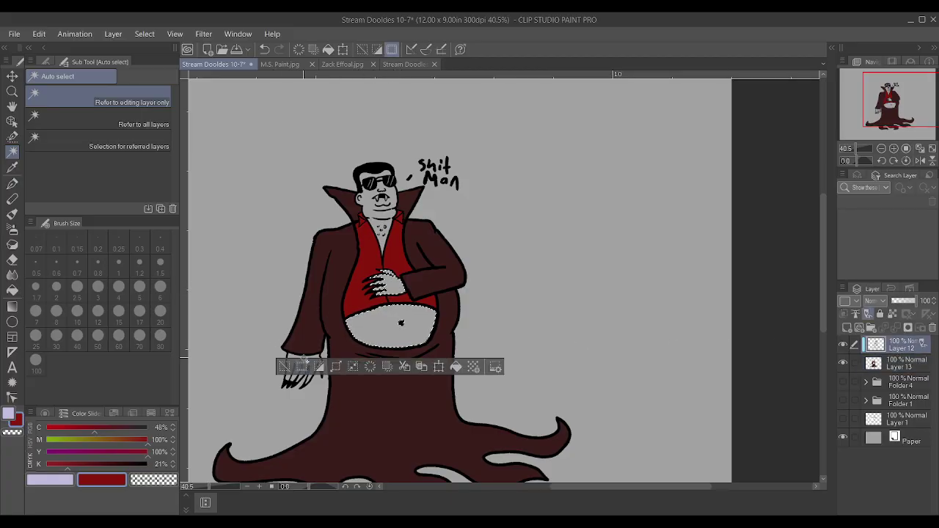
{"action": "left_click", "coordinate": [295, 371], "text": "shift"}
{"action": "scroll", "coordinate": [377, 193], "scroll_direction": "up", "scroll_amount": 2}
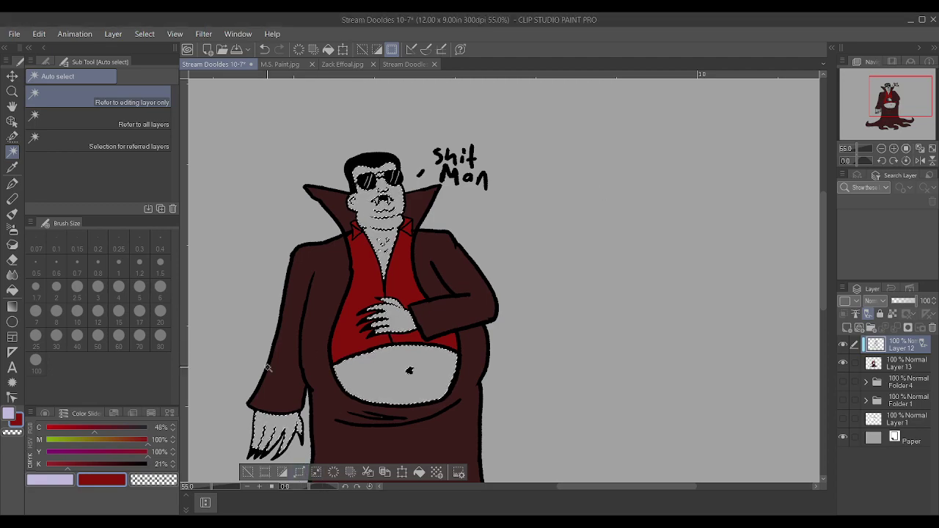
Mix a pale blue of C 32%, M 11%, Y 0%, K 6%, paint the selected skin areas on Layer 13 at size 100, and deselect.
{"action": "left_click", "coordinate": [58, 478]}
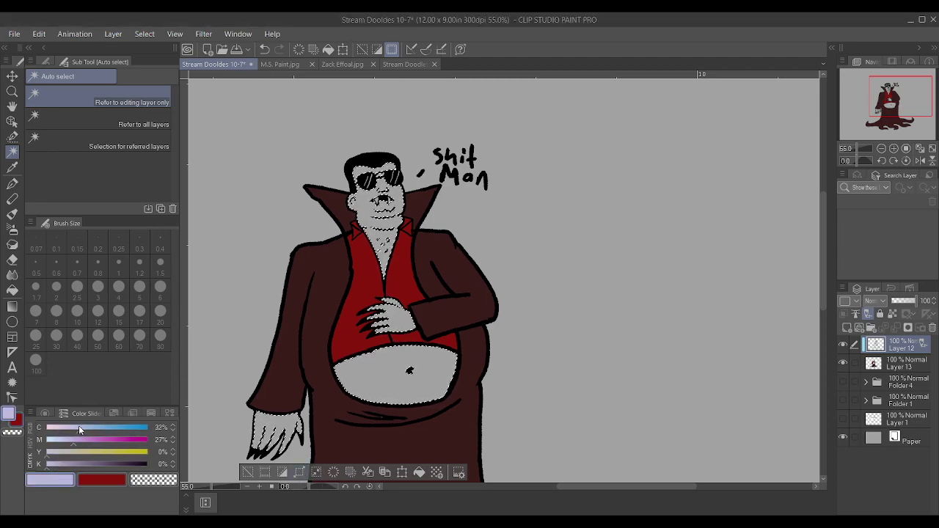
{"action": "left_click_drag", "start_coordinate": [67, 438], "coordinate": [52, 471]}
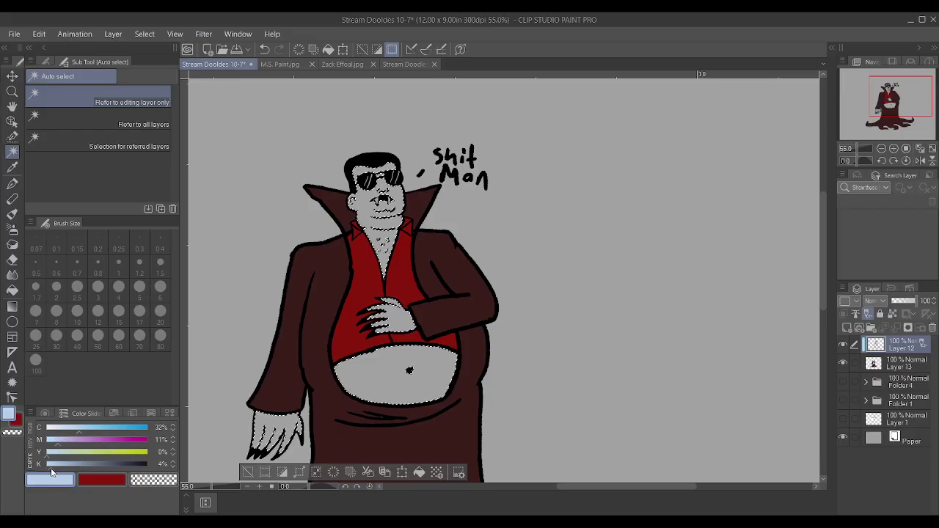
{"action": "key", "text": "alt+bracketleft"}
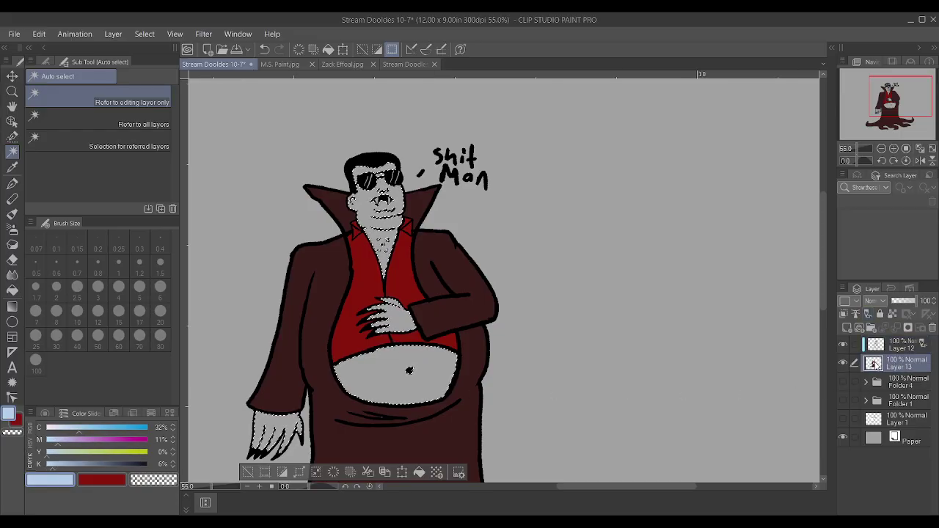
{"action": "key", "text": "p"}
{"action": "scroll", "coordinate": [435, 256], "scroll_direction": "down", "scroll_amount": 4}
{"action": "key", "text": "bracketright"}
{"action": "key", "text": "bracketright"}
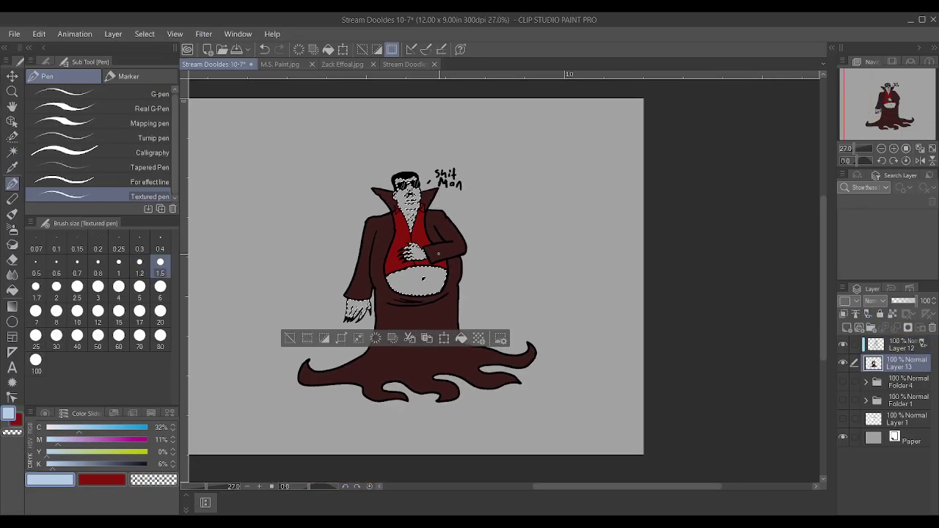
{"action": "key", "text": "bracketright"}
{"action": "key", "text": "bracketright"}
{"action": "key", "text": "bracketright"}
{"action": "key", "text": "bracketright"}
{"action": "key", "text": "bracketright"}
{"action": "key", "text": "bracketright"}
{"action": "key", "text": "bracketright"}
{"action": "key", "text": "bracketright"}
{"action": "key", "text": "bracketright"}
{"action": "key", "text": "bracketright"}
{"action": "key", "text": "bracketright"}
{"action": "key", "text": "bracketright"}
{"action": "key", "text": "bracketright"}
{"action": "key", "text": "bracketright"}
{"action": "key", "text": "bracketright"}
{"action": "key", "text": "bracketright"}
{"action": "key", "text": "bracketright"}
{"action": "key", "text": "bracketright"}
{"action": "key", "text": "bracketright"}
{"action": "mouse_move", "coordinate": [396, 345]}
{"action": "left_mouse_down"}
{"action": "mouse_move", "coordinate": [345, 359]}
{"action": "mouse_move", "coordinate": [306, 178]}
{"action": "mouse_move", "coordinate": [385, 279]}
{"action": "left_mouse_up"}
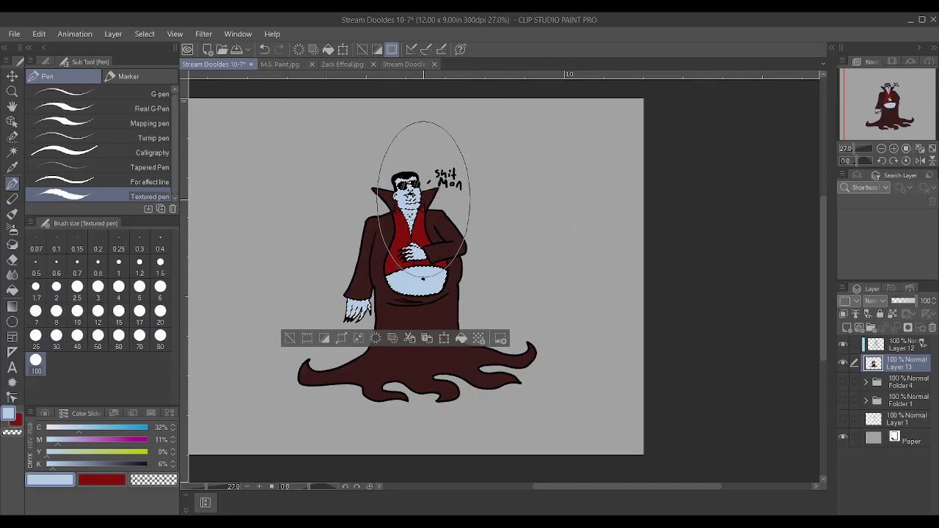
{"action": "key", "text": "ctrl+d"}
Set the drawing colour to pure white and paint the fangs and sunglasses reflections on Layer 13 with the Textured pen at size 0.8.
{"action": "scroll", "coordinate": [423, 202], "scroll_direction": "up", "scroll_amount": 4}
{"action": "mouse_move", "coordinate": [78, 428]}
{"action": "left_mouse_down"}
{"action": "mouse_move", "coordinate": [46, 428]}
{"action": "mouse_move", "coordinate": [45, 465]}
{"action": "left_mouse_up"}
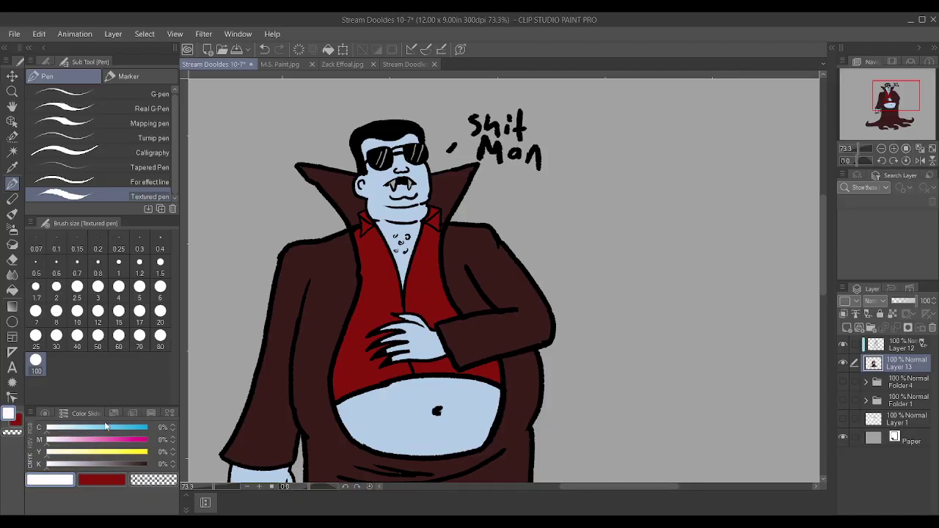
{"action": "scroll", "coordinate": [542, 169], "scroll_direction": "up", "scroll_amount": 1}
{"action": "scroll", "coordinate": [440, 125], "scroll_direction": "up", "scroll_amount": 2}
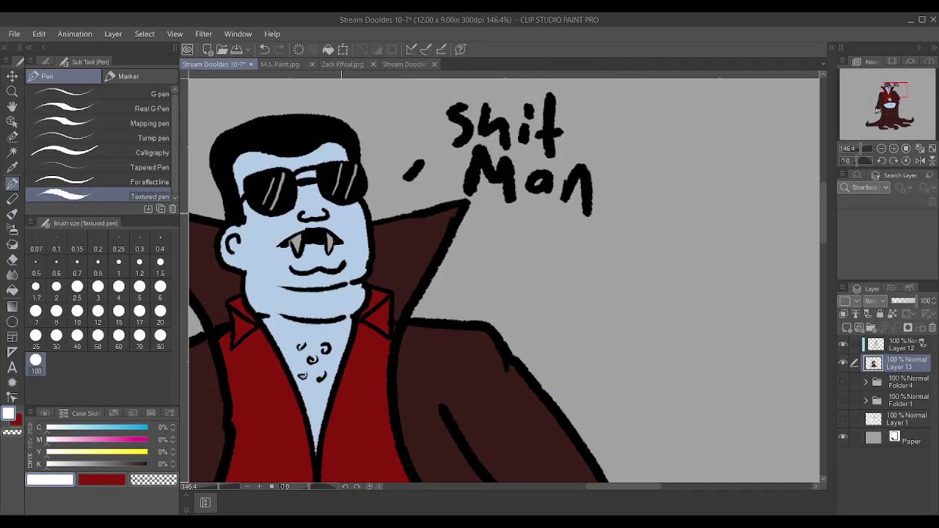
{"action": "left_click", "coordinate": [97, 261]}
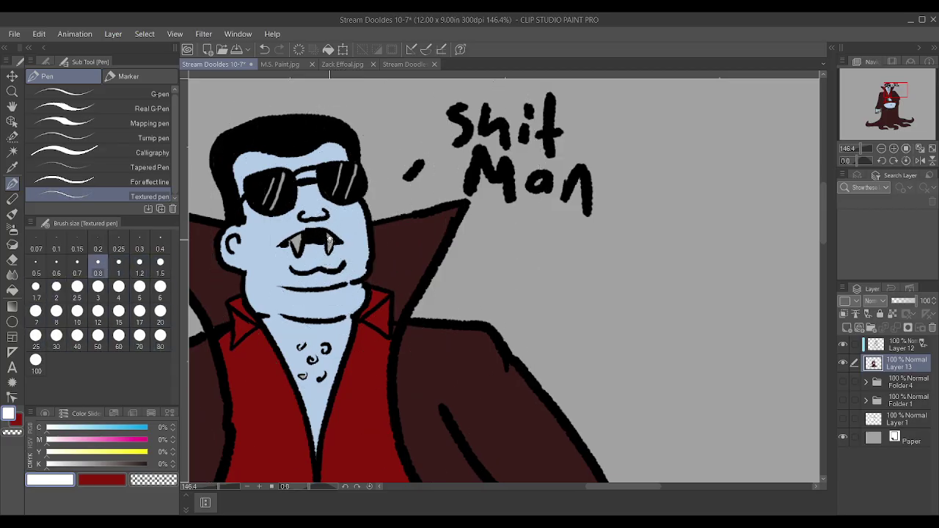
{"action": "left_click_drag", "start_coordinate": [297, 233], "coordinate": [294, 254]}
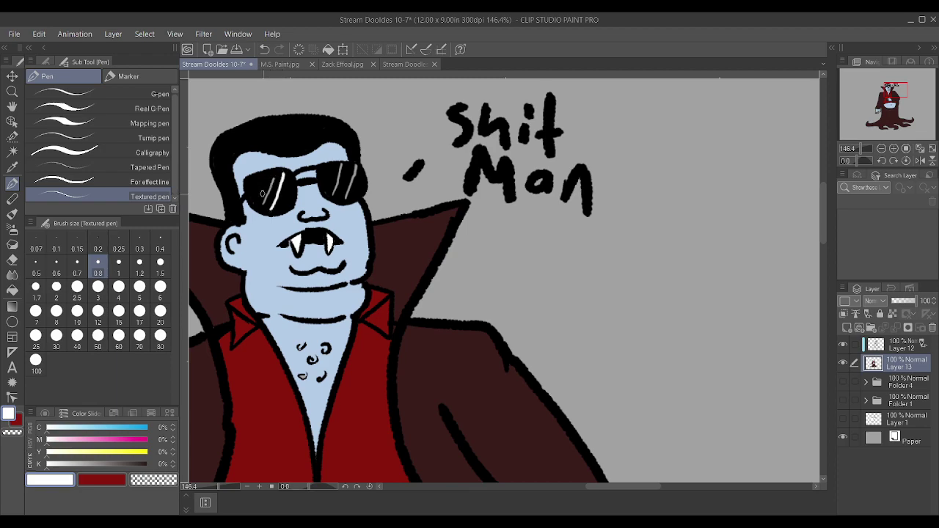
{"action": "mouse_move", "coordinate": [333, 194]}
{"action": "left_mouse_down"}
{"action": "mouse_move", "coordinate": [341, 164]}
{"action": "mouse_move", "coordinate": [356, 165]}
{"action": "left_mouse_up"}
{"action": "scroll", "coordinate": [389, 185], "scroll_direction": "down", "scroll_amount": 10}
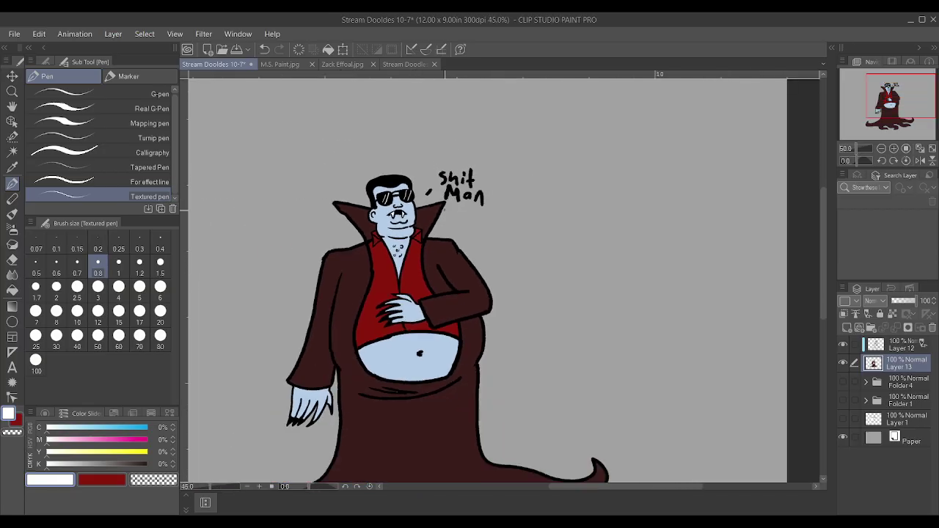
{"action": "scroll", "coordinate": [342, 335], "scroll_direction": "up", "scroll_amount": 3}
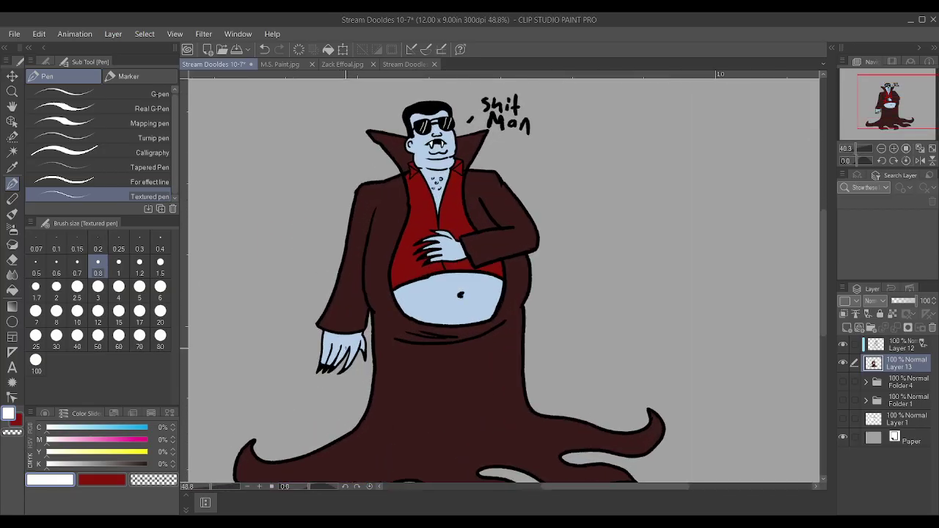
{"action": "scroll", "coordinate": [565, 256], "scroll_direction": "up", "scroll_amount": 1}
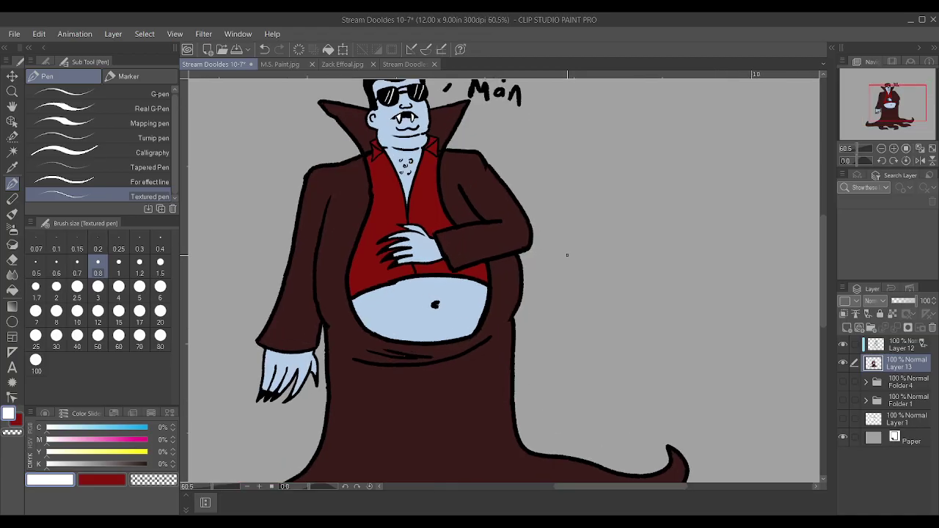
{"action": "scroll", "coordinate": [566, 254], "scroll_direction": "down", "scroll_amount": 1}
{"action": "scroll", "coordinate": [561, 153], "scroll_direction": "down", "scroll_amount": 1}
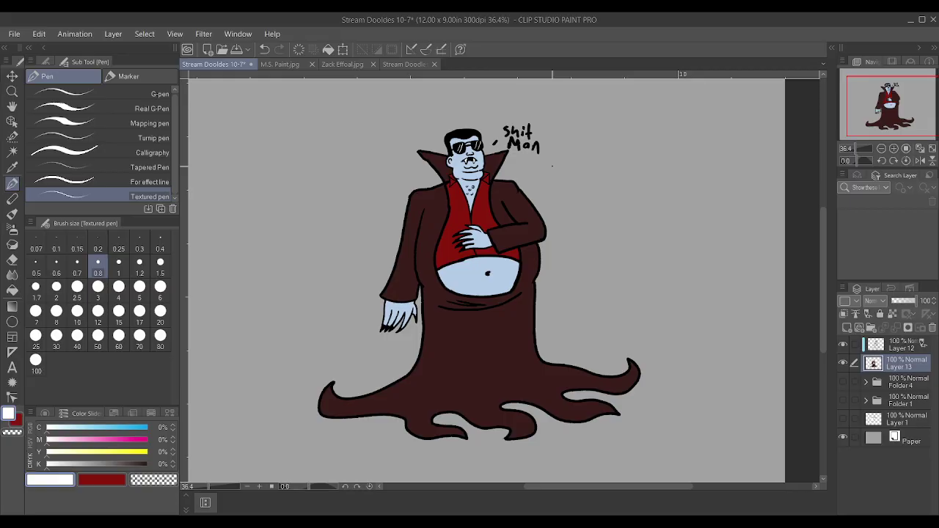
{"action": "scroll", "coordinate": [552, 165], "scroll_direction": "up", "scroll_amount": 1}
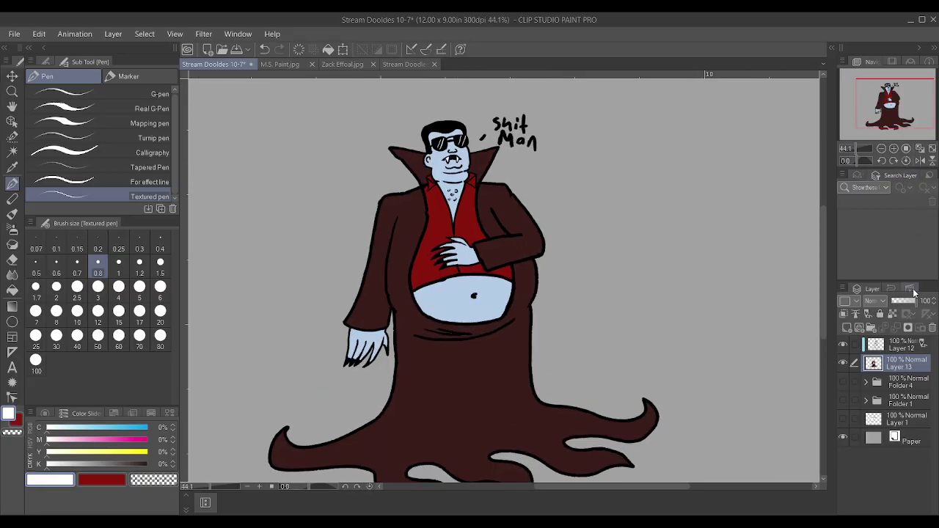
Group the line art Layer 12 and the colour Layer 13 into a new folder.
{"action": "left_click", "coordinate": [899, 344]}
{"action": "left_click", "coordinate": [882, 362], "text": "ctrl"}
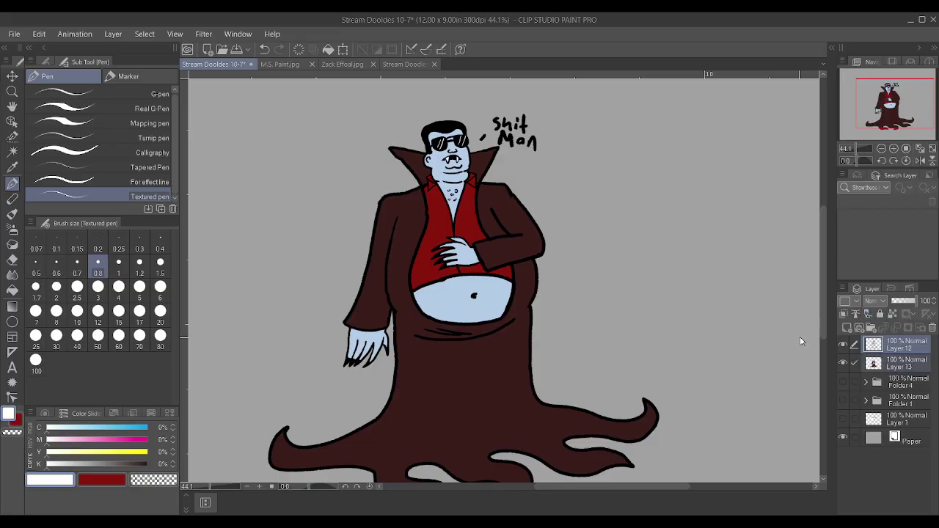
{"action": "key", "text": "ctrl+g"}
Transform the grouped character: shift it toward the canvas centre, enlarge it to nearly the full page height, and rotate it slightly clockwise.
{"action": "scroll", "coordinate": [572, 162], "scroll_direction": "down", "scroll_amount": 2}
{"action": "scroll", "coordinate": [513, 291], "scroll_direction": "up", "scroll_amount": 1}
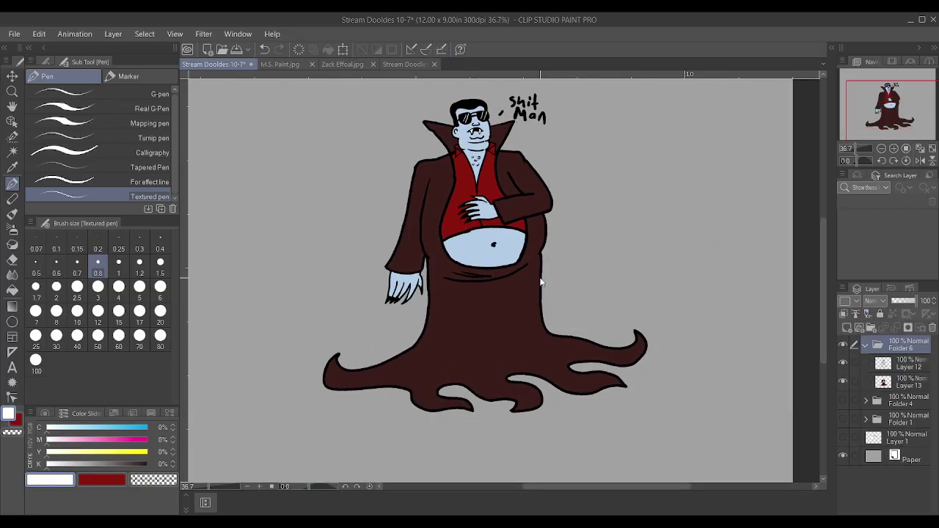
{"action": "key", "text": "ctrl+t"}
{"action": "scroll", "coordinate": [339, 280], "scroll_direction": "up", "scroll_amount": 1}
{"action": "left_click_drag", "start_coordinate": [308, 246], "coordinate": [254, 247]}
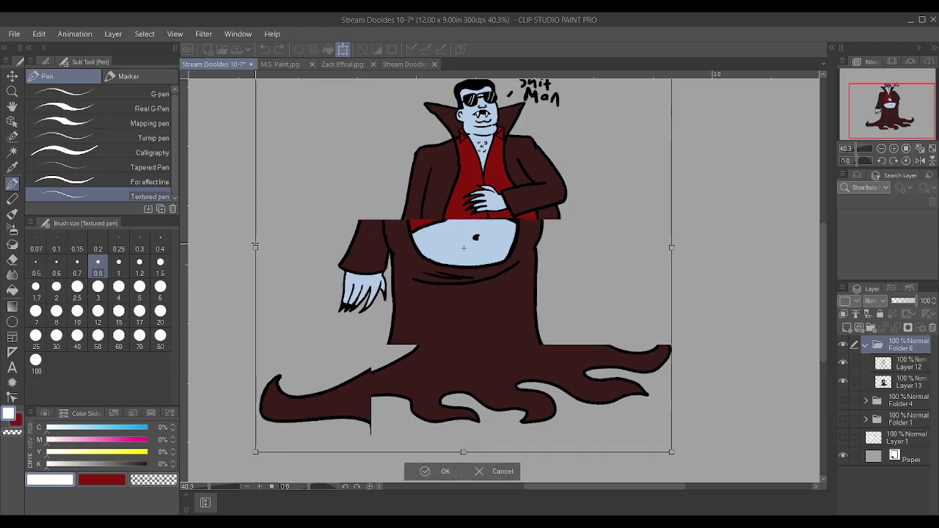
{"action": "scroll", "coordinate": [389, 241], "scroll_direction": "down", "scroll_amount": 2}
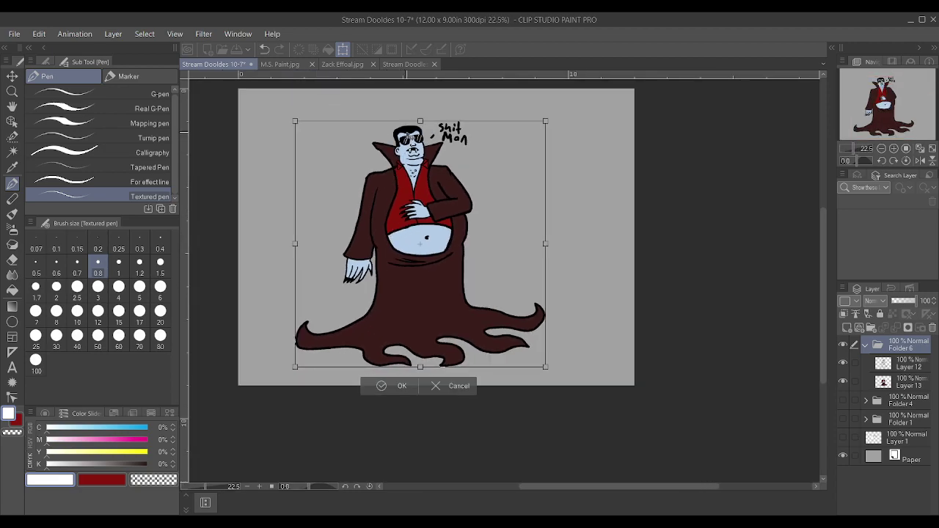
{"action": "mouse_move", "coordinate": [421, 121]}
{"action": "left_mouse_down"}
{"action": "mouse_move", "coordinate": [425, 95]}
{"action": "mouse_move", "coordinate": [423, 148]}
{"action": "left_mouse_up"}
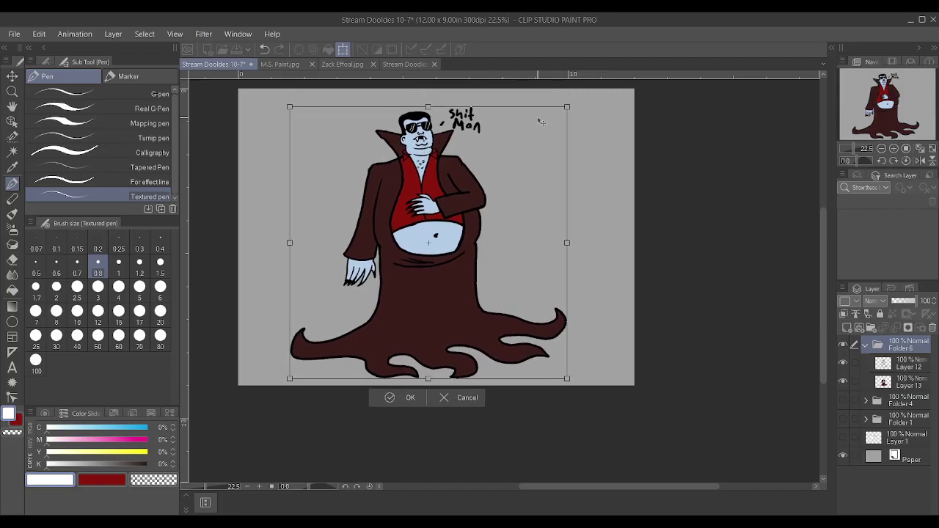
{"action": "left_click_drag", "start_coordinate": [608, 104], "coordinate": [612, 114]}
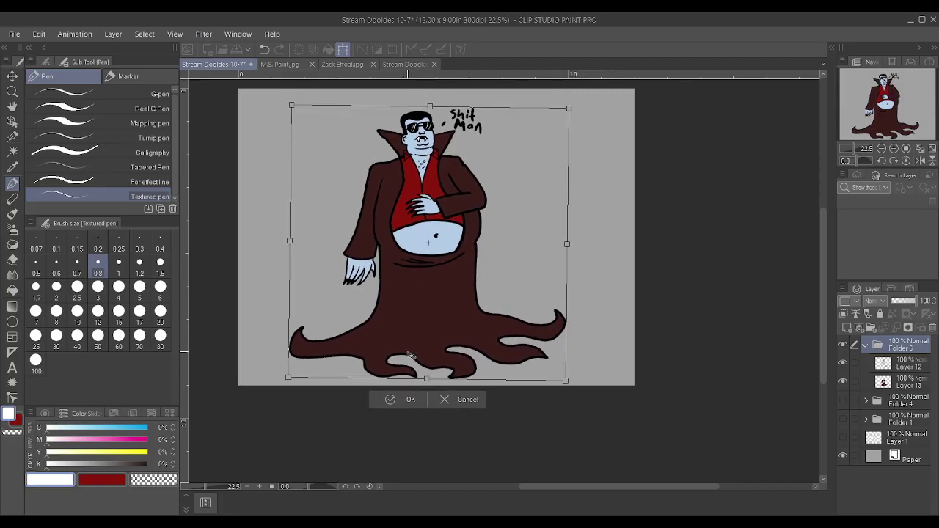
{"action": "left_click", "coordinate": [408, 399]}
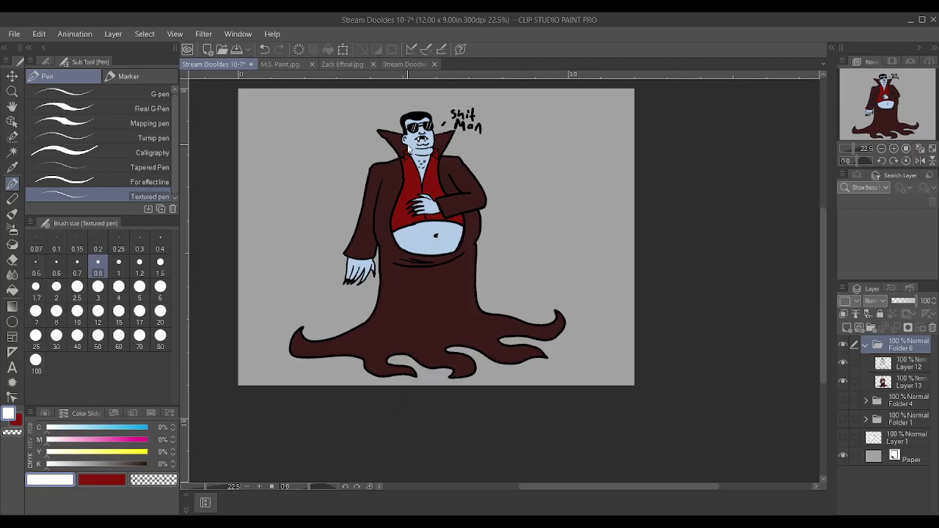
Examine the coloured vampire character on Layer 13, both close up and as a whole.
{"action": "scroll", "coordinate": [454, 132], "scroll_direction": "up", "scroll_amount": 3}
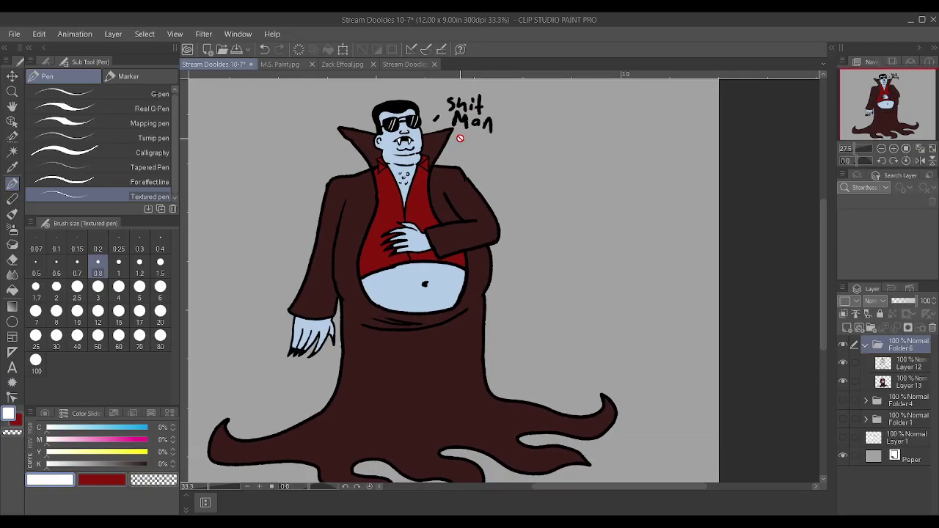
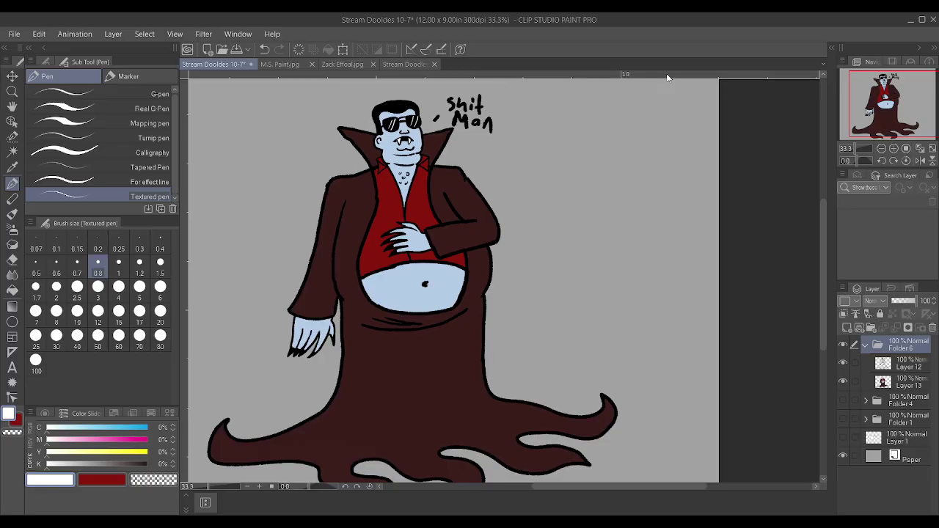
{"action": "scroll", "coordinate": [668, 78], "scroll_direction": "up", "scroll_amount": 1}
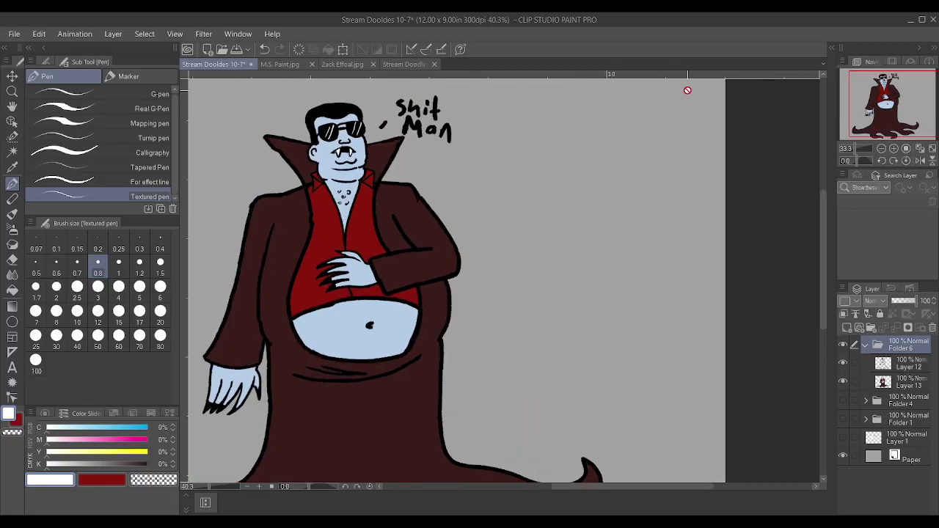
{"action": "left_click", "coordinate": [360, 391], "text": "alt"}
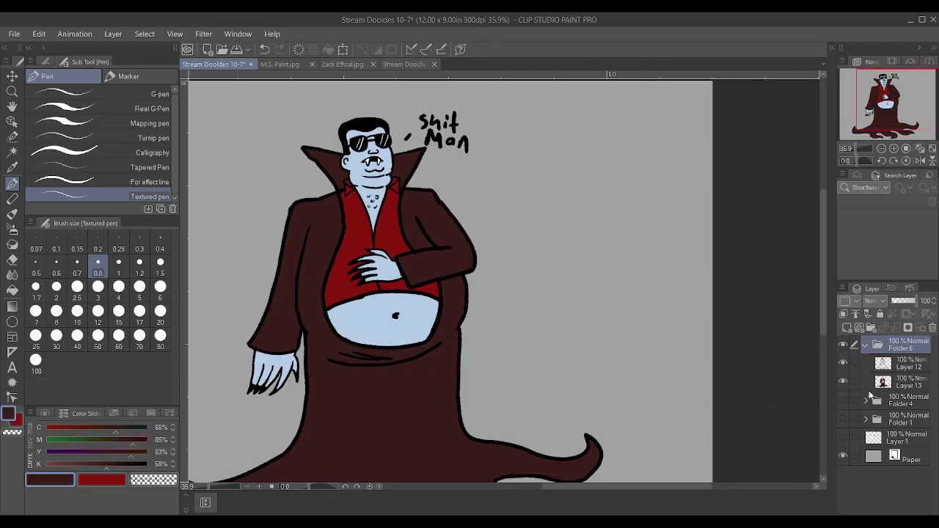
{"action": "left_click", "coordinate": [898, 383]}
{"action": "scroll", "coordinate": [440, 396], "scroll_direction": "up", "scroll_amount": 3}
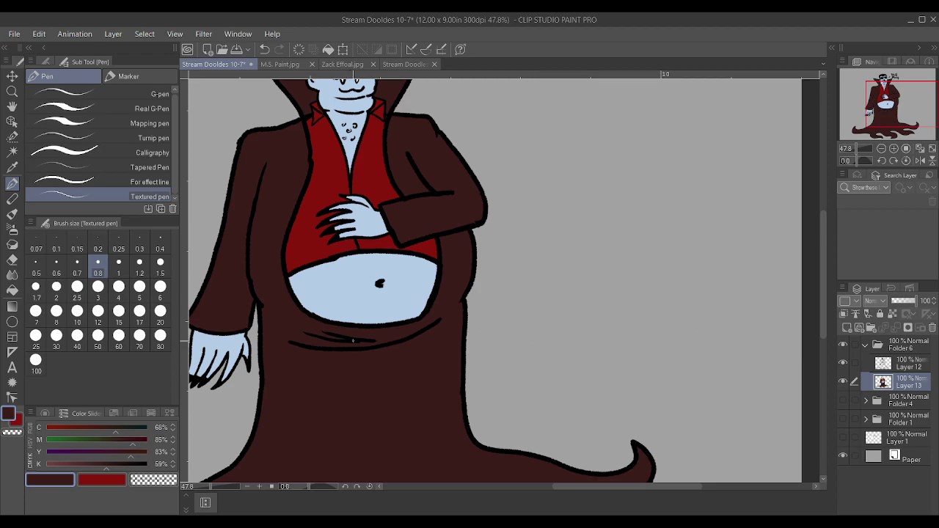
{"action": "scroll", "coordinate": [269, 257], "scroll_direction": "down", "scroll_amount": 5}
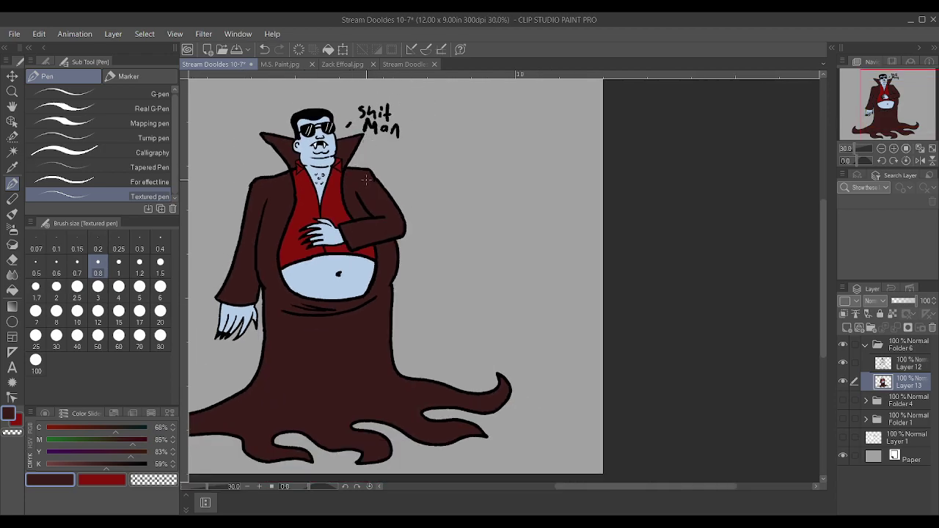
{"action": "scroll", "coordinate": [423, 262], "scroll_direction": "down", "scroll_amount": 2}
{"action": "scroll", "coordinate": [423, 411], "scroll_direction": "up", "scroll_amount": 1}
{"action": "scroll", "coordinate": [424, 412], "scroll_direction": "down", "scroll_amount": 2}
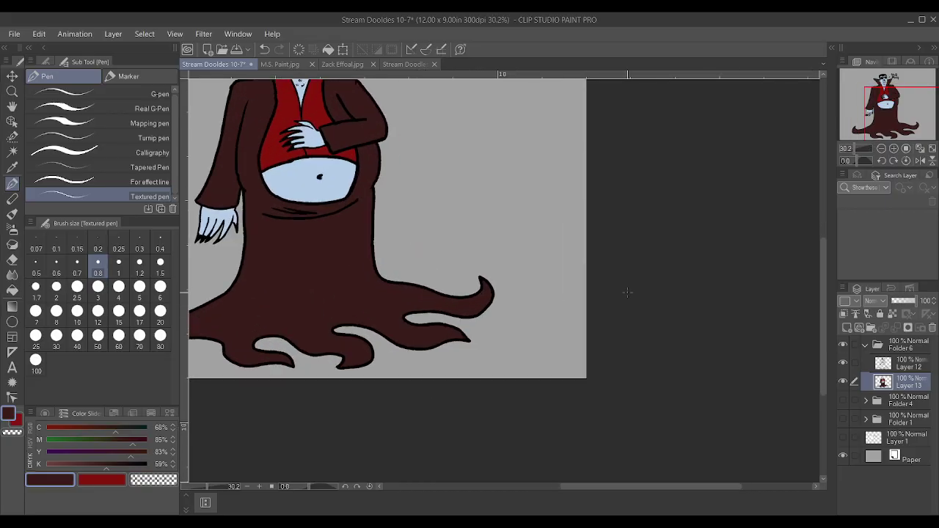
{"action": "scroll", "coordinate": [465, 345], "scroll_direction": "up", "scroll_amount": 1}
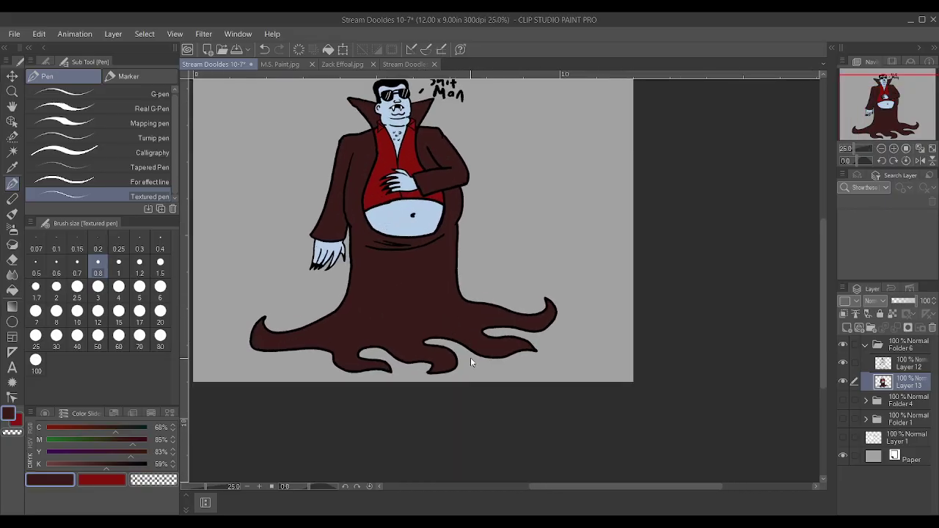
Save the drawing, then put the canvas in a blank state by hiding Folder 6 and adding a new layer above it.
{"action": "key", "text": "ctrl+s"}
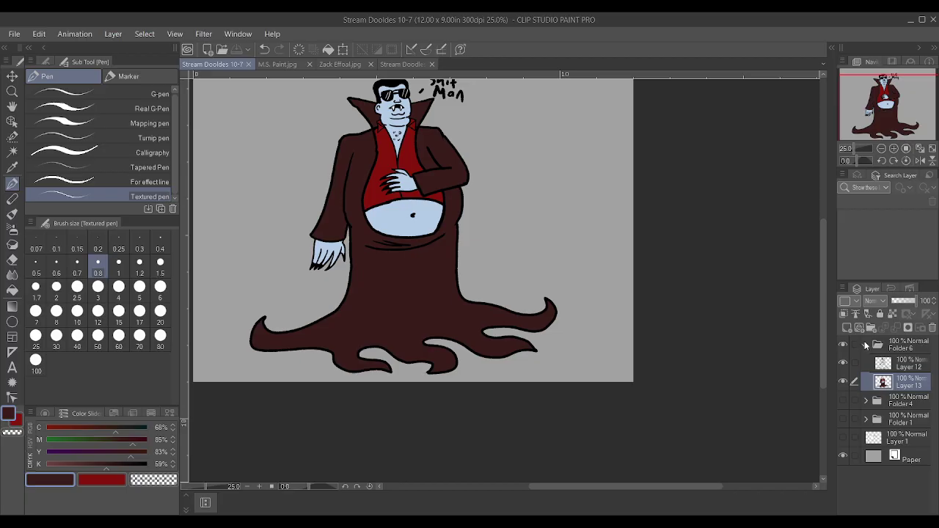
{"action": "left_click", "coordinate": [866, 344]}
{"action": "left_click", "coordinate": [843, 343]}
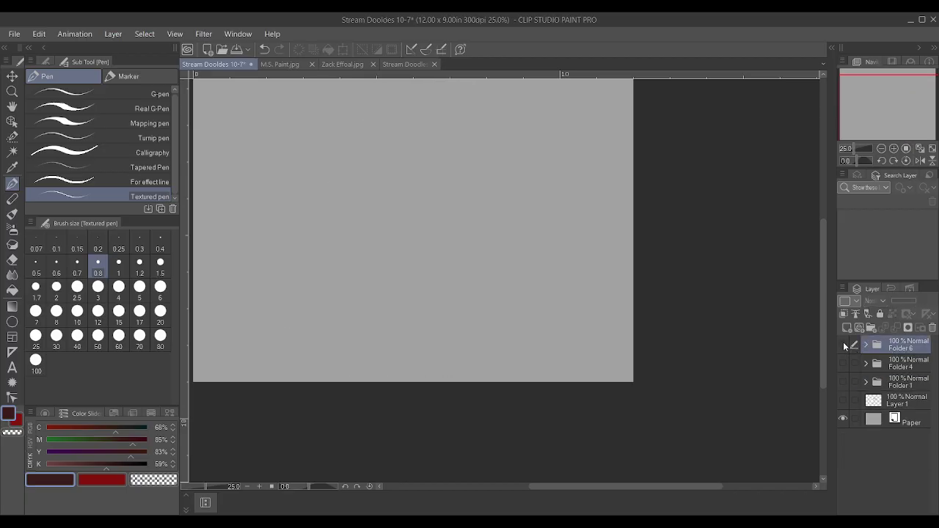
{"action": "left_click", "coordinate": [842, 325]}
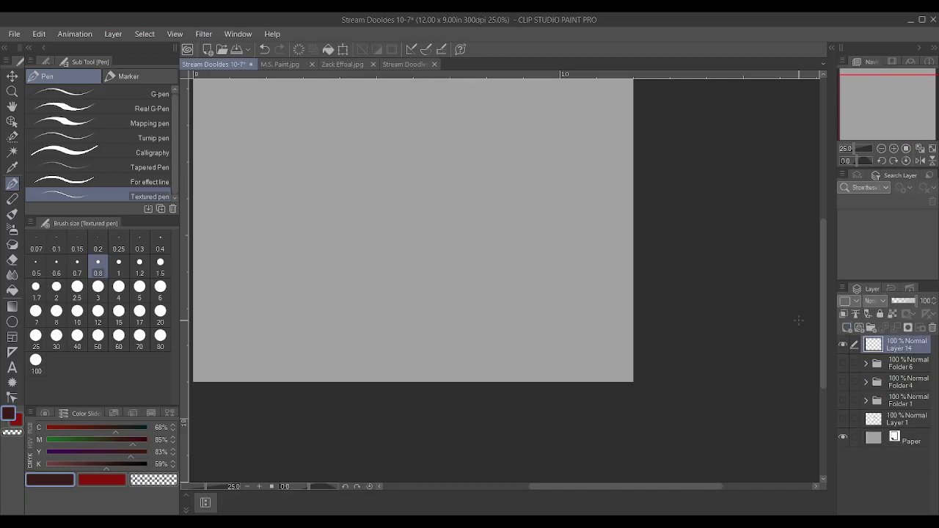
Set the drawing colour to near-black with C, M and Y at 100% and K at 98%.
{"action": "key", "text": "ctrl+0"}
{"action": "left_click", "coordinate": [143, 464]}
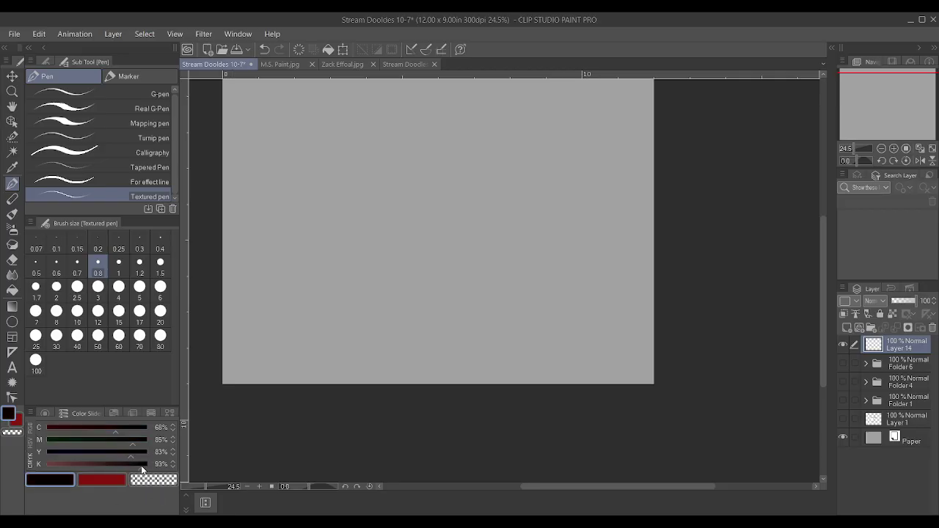
{"action": "left_click_drag", "start_coordinate": [139, 451], "coordinate": [153, 451]}
{"action": "left_click", "coordinate": [147, 427]}
Draw the front curve of a hat brim with its upturned end on Layer 14, using the Textured pen at size 1.5.
{"action": "scroll", "coordinate": [555, 207], "scroll_direction": "down", "scroll_amount": 3}
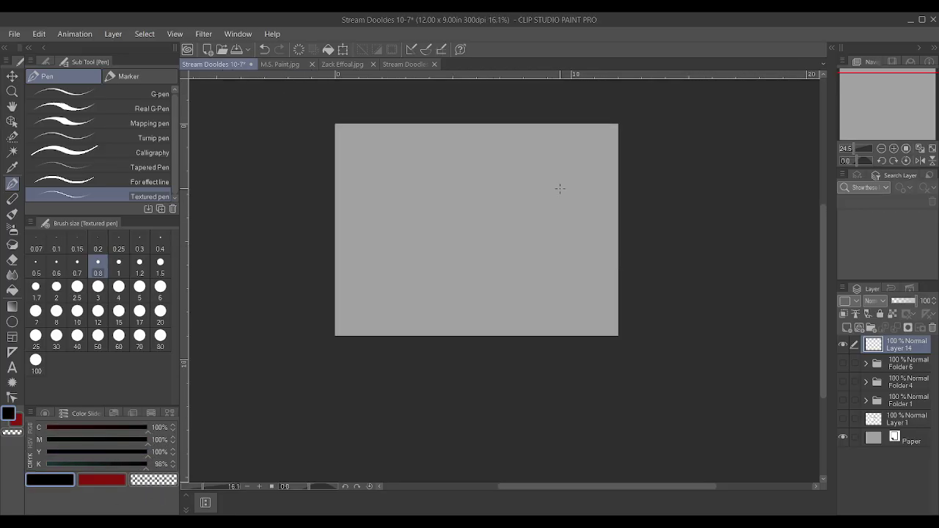
{"action": "scroll", "coordinate": [542, 212], "scroll_direction": "up", "scroll_amount": 5}
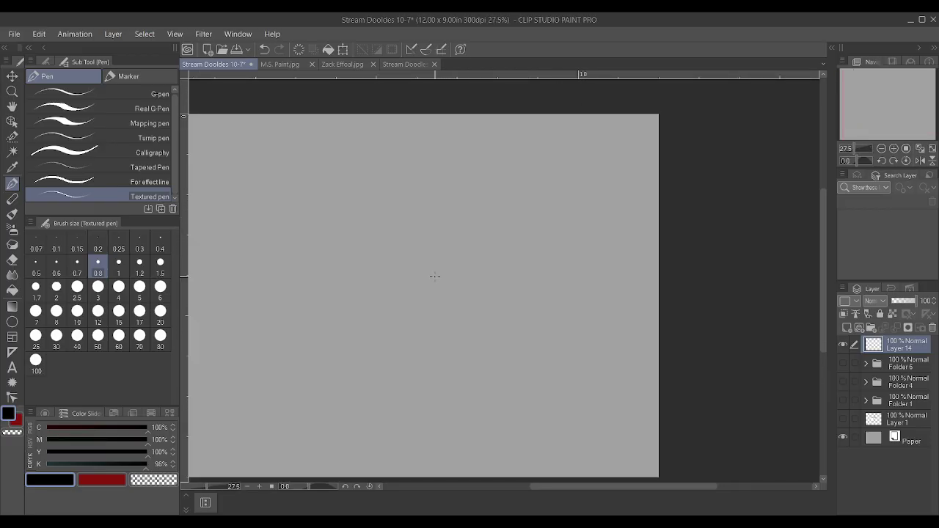
{"action": "key", "text": "bracketright"}
{"action": "key", "text": "bracketright"}
{"action": "key", "text": "bracketright"}
{"action": "key", "text": "bracketright"}
{"action": "key", "text": "bracketright"}
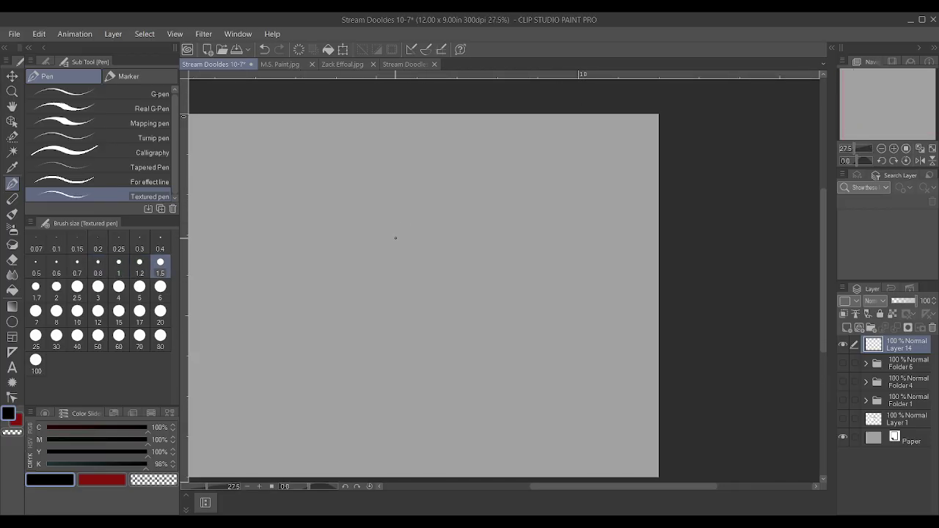
{"action": "key", "text": "bracketleft"}
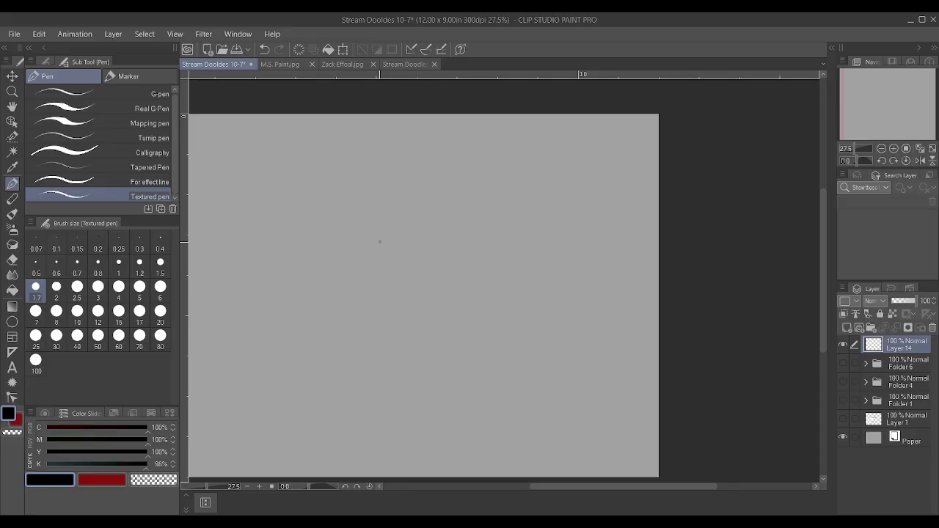
{"action": "key", "text": "bracketleft"}
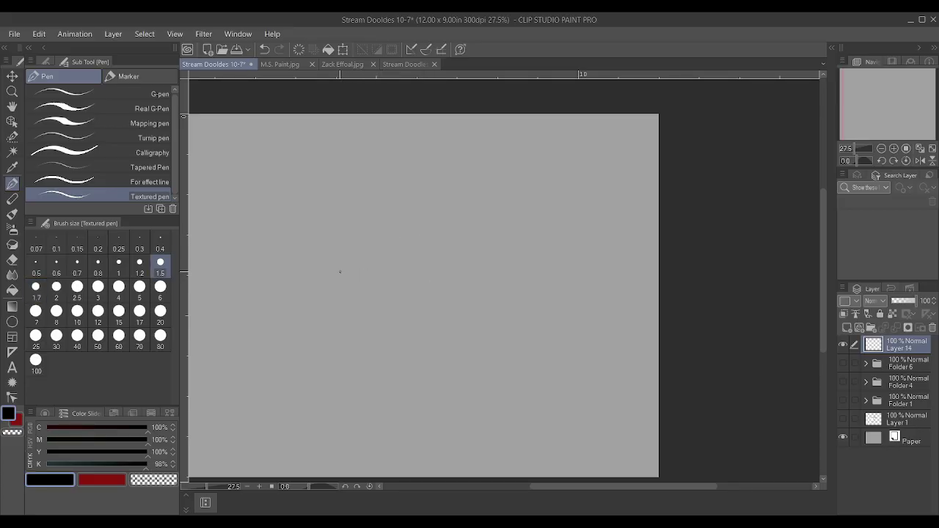
{"action": "mouse_move", "coordinate": [333, 277]}
{"action": "left_mouse_down"}
{"action": "mouse_move", "coordinate": [384, 276]}
{"action": "mouse_move", "coordinate": [443, 257]}
{"action": "mouse_move", "coordinate": [455, 242]}
{"action": "mouse_move", "coordinate": [425, 239]}
{"action": "left_mouse_up"}
{"action": "scroll", "coordinate": [322, 273], "scroll_direction": "up", "scroll_amount": 1}
{"action": "mouse_move", "coordinate": [336, 275]}
{"action": "left_mouse_down"}
{"action": "mouse_move", "coordinate": [333, 261]}
{"action": "mouse_move", "coordinate": [357, 247]}
{"action": "left_mouse_up"}
{"action": "key", "text": "ctrl+z"}
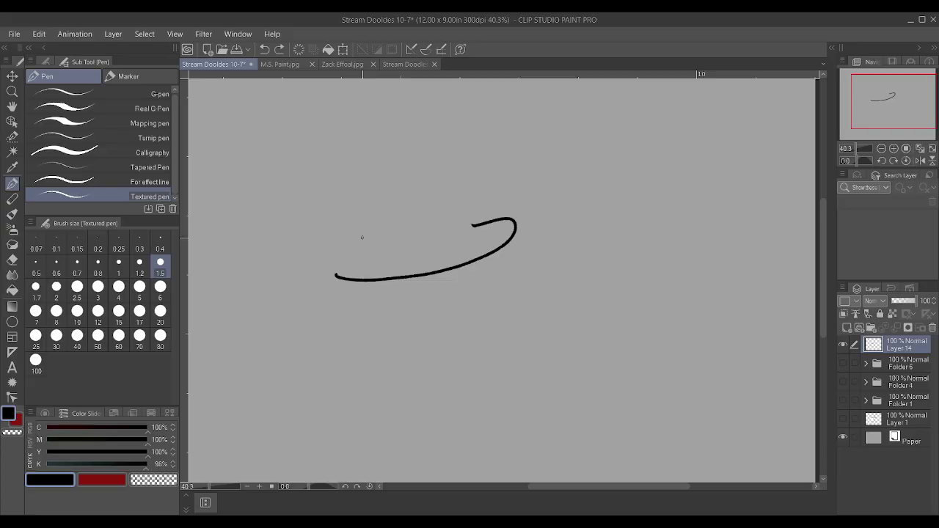
{"action": "scroll", "coordinate": [362, 237], "scroll_direction": "up", "scroll_amount": 1}
{"action": "mouse_move", "coordinate": [330, 281]}
{"action": "left_mouse_down"}
{"action": "mouse_move", "coordinate": [327, 262]}
{"action": "mouse_move", "coordinate": [382, 247]}
{"action": "left_mouse_up"}
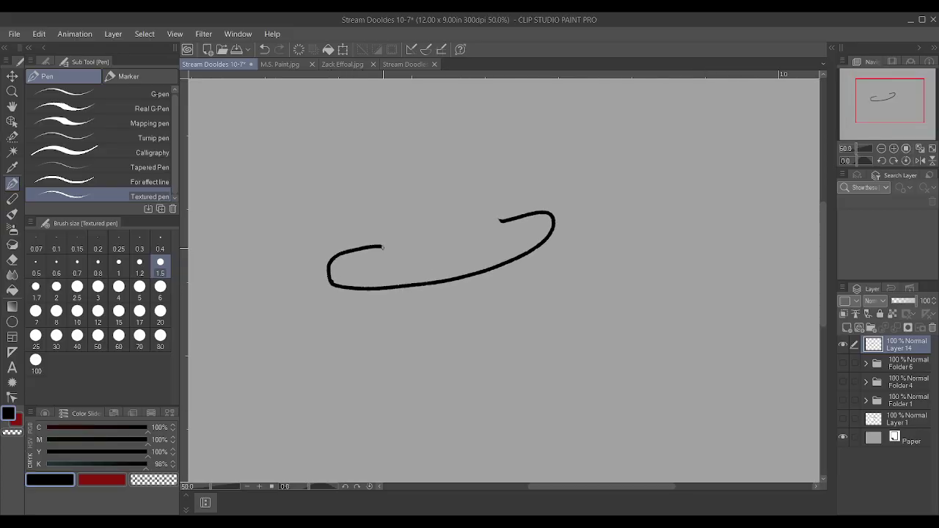
{"action": "left_click_drag", "start_coordinate": [506, 231], "coordinate": [482, 167]}
{"action": "left_click_drag", "start_coordinate": [379, 267], "coordinate": [381, 194]}
{"action": "scroll", "coordinate": [401, 192], "scroll_direction": "up", "scroll_amount": 3}
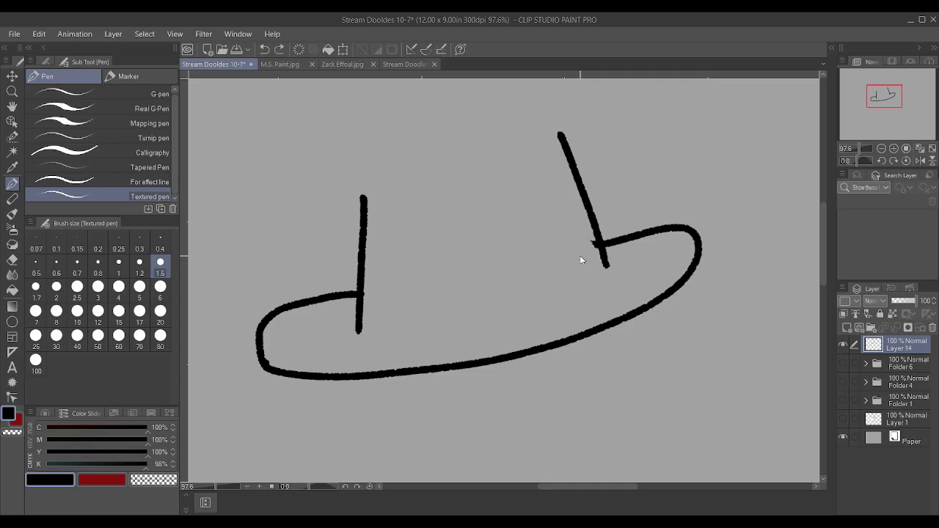
{"action": "key", "text": "ctrl+z"}
{"action": "key", "text": "ctrl+z"}
{"action": "key", "text": "ctrl+z"}
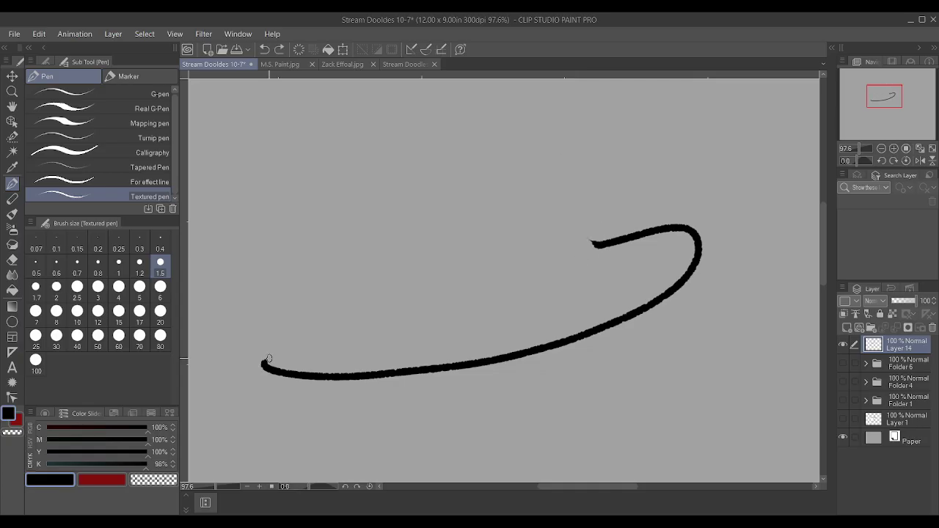
Draw the brim's other rounded end, the two sides of the hat's crown, and the curve where the crown meets the brim.
{"action": "mouse_move", "coordinate": [264, 365]}
{"action": "left_mouse_down"}
{"action": "mouse_move", "coordinate": [286, 324]}
{"action": "mouse_move", "coordinate": [338, 306]}
{"action": "mouse_move", "coordinate": [341, 332]}
{"action": "mouse_move", "coordinate": [342, 198]}
{"action": "left_mouse_up"}
{"action": "left_click_drag", "start_coordinate": [600, 283], "coordinate": [562, 150]}
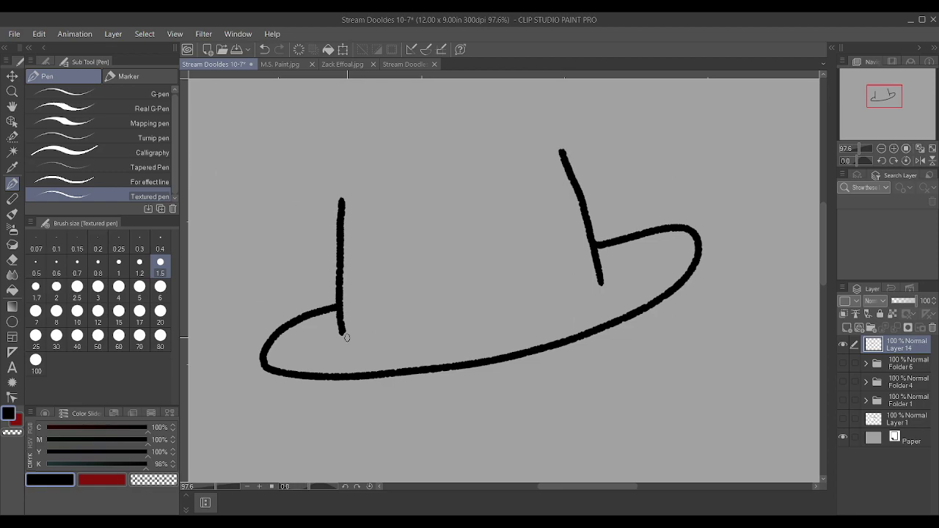
{"action": "mouse_move", "coordinate": [340, 331]}
{"action": "left_mouse_down"}
{"action": "mouse_move", "coordinate": [487, 326]}
{"action": "mouse_move", "coordinate": [575, 301]}
{"action": "mouse_move", "coordinate": [603, 280]}
{"action": "left_mouse_up"}
Draw the upper edge of the hat band with the pen at size 1.2 and close the crown with a pinched, dented top.
{"action": "mouse_move", "coordinate": [340, 293]}
{"action": "left_mouse_down"}
{"action": "mouse_move", "coordinate": [417, 296]}
{"action": "mouse_move", "coordinate": [471, 286]}
{"action": "mouse_move", "coordinate": [523, 270]}
{"action": "mouse_move", "coordinate": [557, 246]}
{"action": "left_mouse_up"}
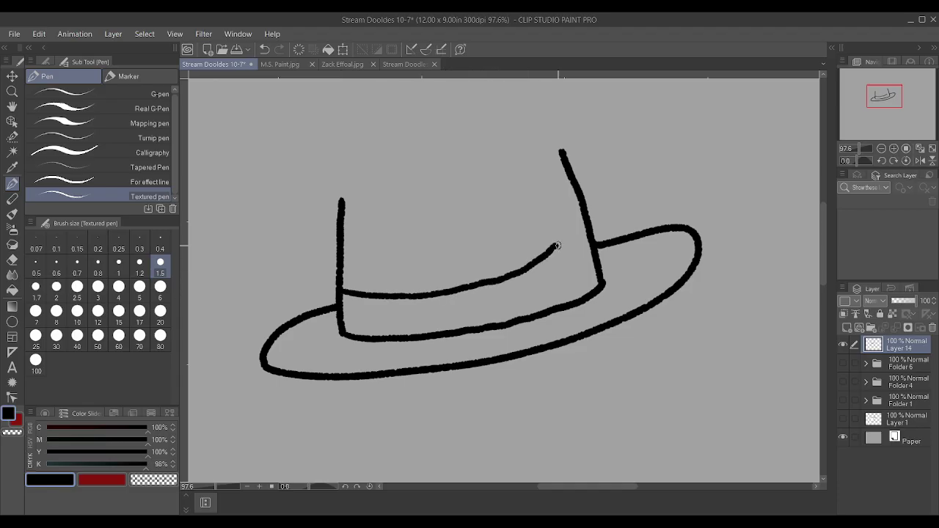
{"action": "key", "text": "ctrl+z"}
{"action": "key", "text": "bracketleft"}
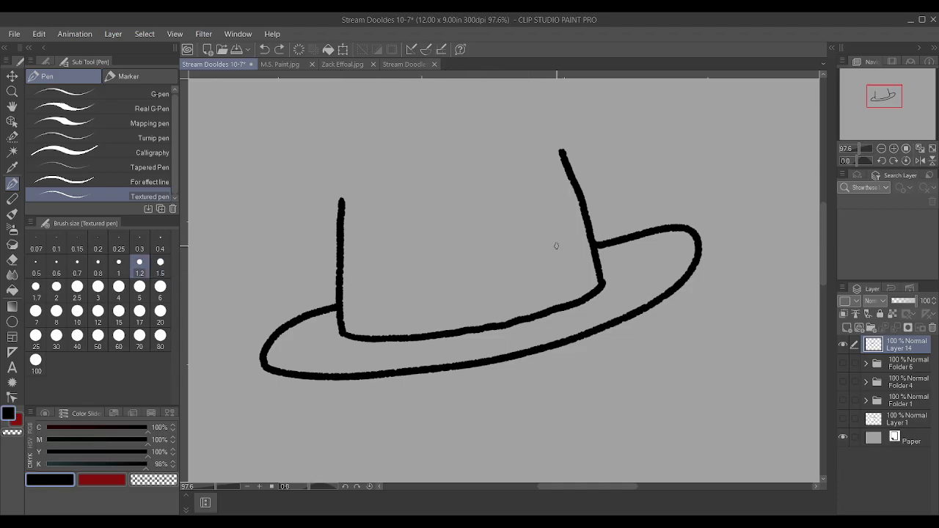
{"action": "mouse_move", "coordinate": [342, 286]}
{"action": "left_mouse_down"}
{"action": "mouse_move", "coordinate": [499, 269]}
{"action": "mouse_move", "coordinate": [564, 244]}
{"action": "mouse_move", "coordinate": [587, 220]}
{"action": "left_mouse_up"}
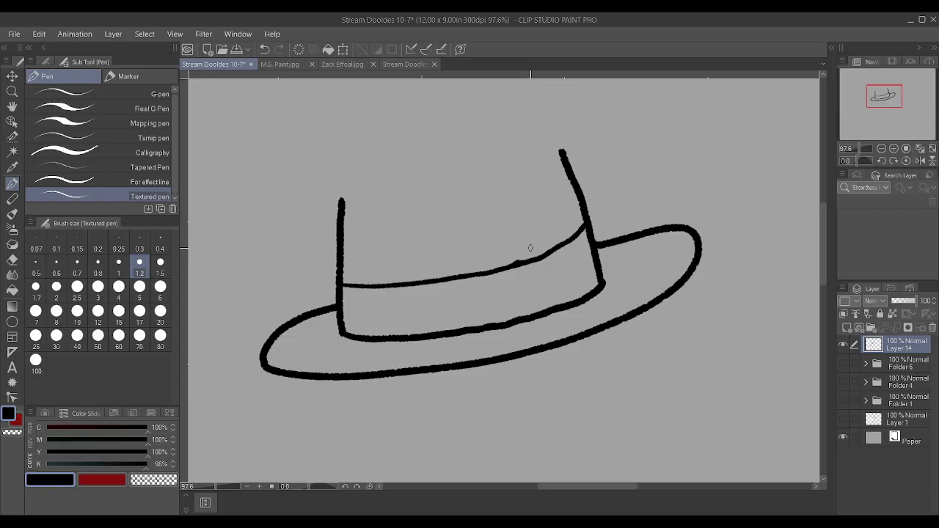
{"action": "scroll", "coordinate": [531, 248], "scroll_direction": "down", "scroll_amount": 1}
{"action": "mouse_move", "coordinate": [359, 207]}
{"action": "left_mouse_down"}
{"action": "mouse_move", "coordinate": [374, 171]}
{"action": "mouse_move", "coordinate": [467, 189]}
{"action": "mouse_move", "coordinate": [491, 167]}
{"action": "mouse_move", "coordinate": [537, 150]}
{"action": "mouse_move", "coordinate": [559, 158]}
{"action": "left_mouse_up"}
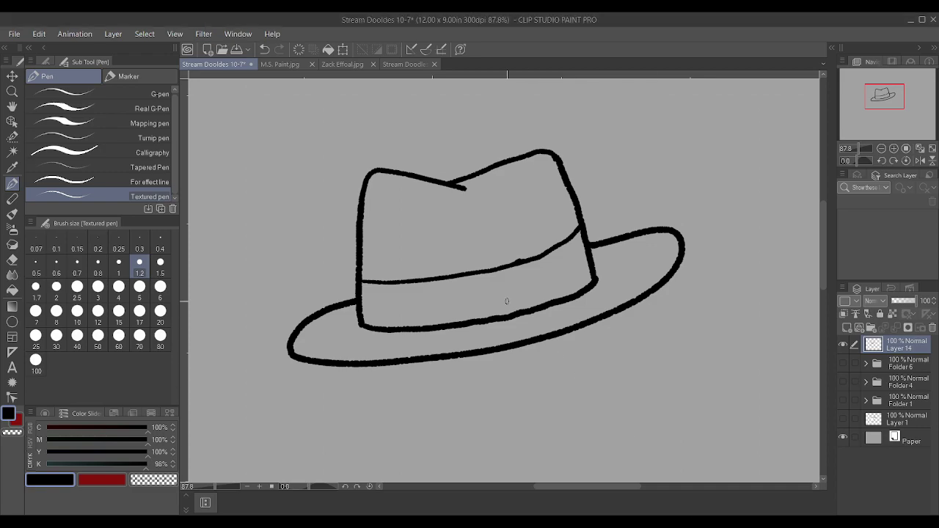
Draw both sides of the head below the hat brim, with an ear on one side and rounded jaws, leaving the chin open.
{"action": "scroll", "coordinate": [445, 245], "scroll_direction": "down", "scroll_amount": 4}
{"action": "scroll", "coordinate": [591, 293], "scroll_direction": "up", "scroll_amount": 2}
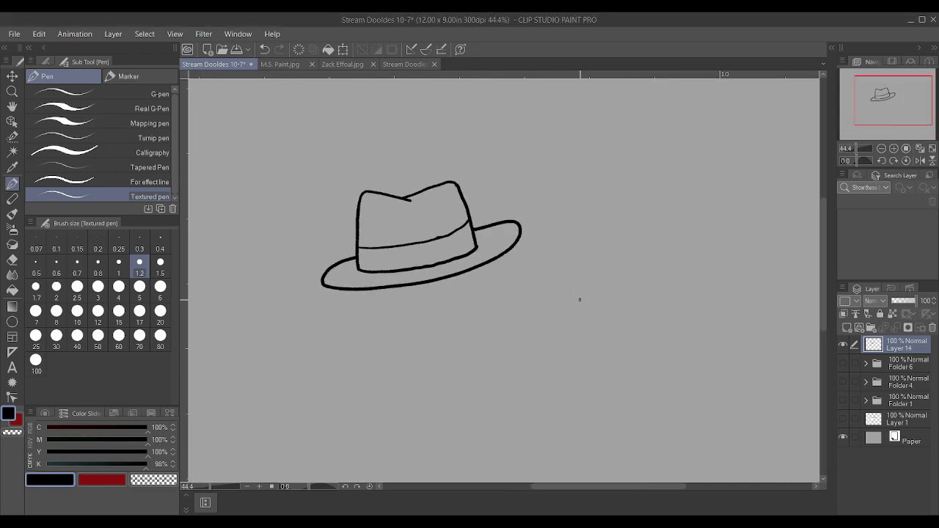
{"action": "scroll", "coordinate": [582, 299], "scroll_direction": "up", "scroll_amount": 1}
{"action": "mouse_move", "coordinate": [468, 264]}
{"action": "left_mouse_down"}
{"action": "mouse_move", "coordinate": [492, 309]}
{"action": "mouse_move", "coordinate": [476, 361]}
{"action": "left_mouse_up"}
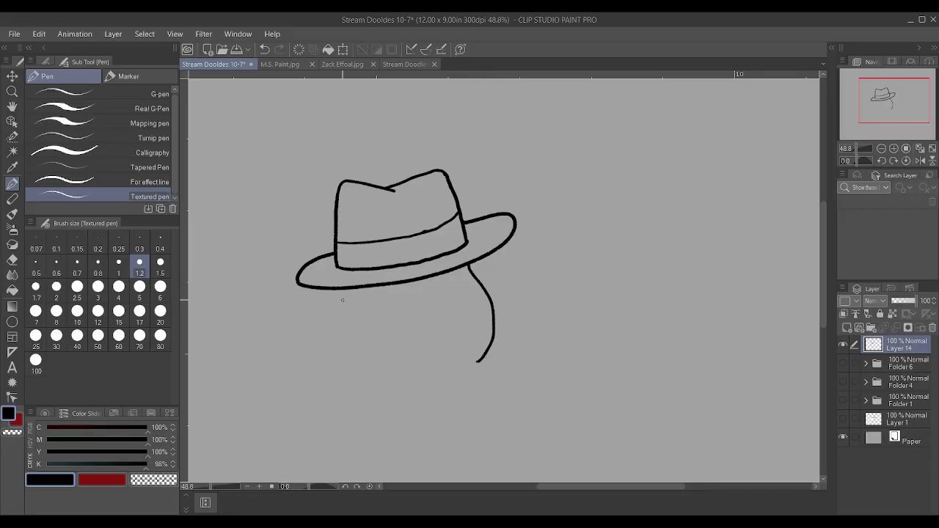
{"action": "mouse_move", "coordinate": [336, 288]}
{"action": "left_mouse_down"}
{"action": "mouse_move", "coordinate": [321, 322]}
{"action": "mouse_move", "coordinate": [338, 362]}
{"action": "mouse_move", "coordinate": [384, 375]}
{"action": "left_mouse_up"}
{"action": "left_click_drag", "start_coordinate": [479, 360], "coordinate": [463, 365]}
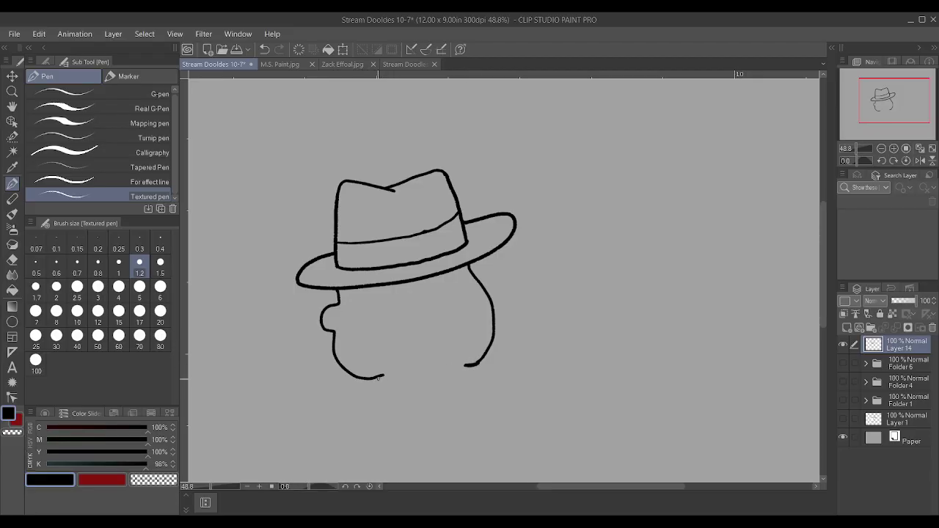
Close the open chin with a scalloped line of rounded bumps between the two jaws, redrawing it once.
{"action": "mouse_move", "coordinate": [381, 377]}
{"action": "left_mouse_down"}
{"action": "mouse_move", "coordinate": [442, 377]}
{"action": "mouse_move", "coordinate": [453, 362]}
{"action": "left_mouse_up"}
{"action": "key", "text": "ctrl+z"}
{"action": "key", "text": "ctrl+z"}
{"action": "scroll", "coordinate": [389, 372], "scroll_direction": "up", "scroll_amount": 1}
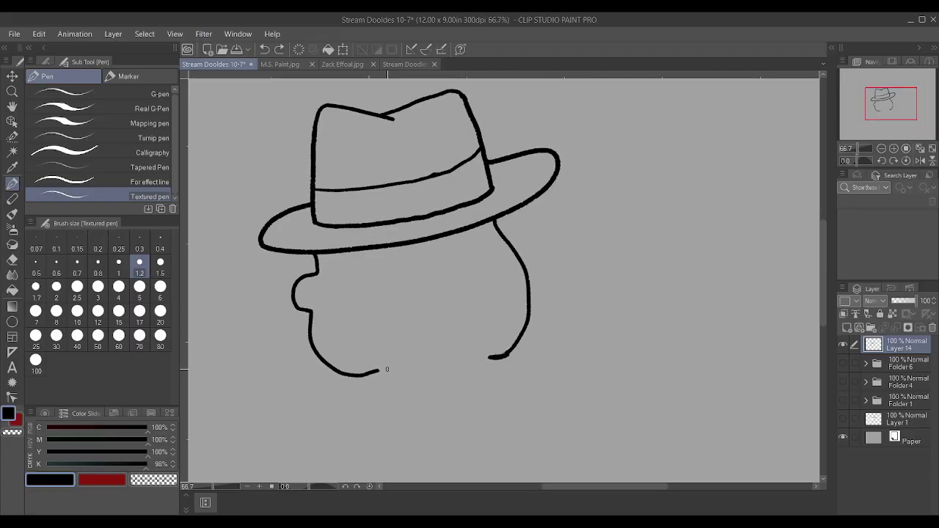
{"action": "scroll", "coordinate": [386, 369], "scroll_direction": "up", "scroll_amount": 1}
{"action": "mouse_move", "coordinate": [388, 365]}
{"action": "left_mouse_down"}
{"action": "mouse_move", "coordinate": [439, 365]}
{"action": "mouse_move", "coordinate": [466, 374]}
{"action": "mouse_move", "coordinate": [506, 354]}
{"action": "left_mouse_up"}
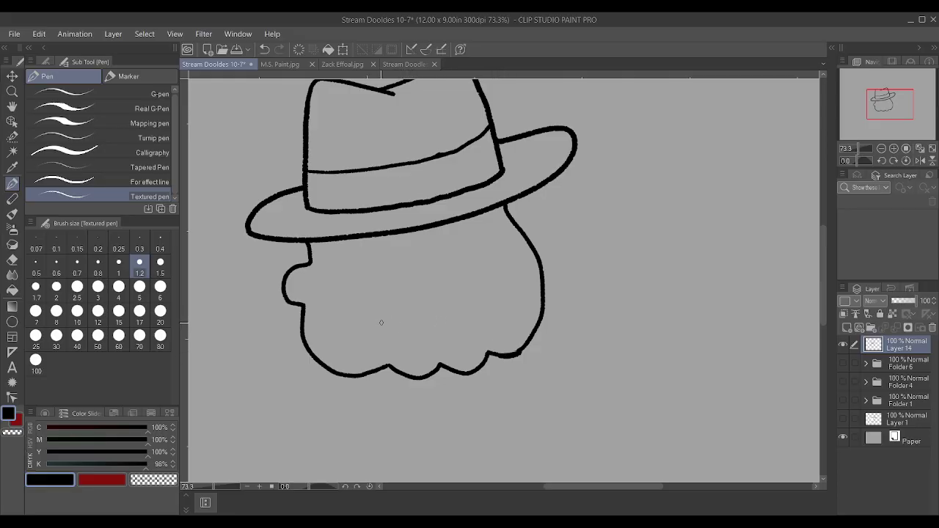
Draw a wide frowning mouth with two pointed fangs and fill the gap between them with black.
{"action": "mouse_move", "coordinate": [352, 328]}
{"action": "left_mouse_down"}
{"action": "mouse_move", "coordinate": [394, 311]}
{"action": "mouse_move", "coordinate": [499, 314]}
{"action": "mouse_move", "coordinate": [457, 332]}
{"action": "mouse_move", "coordinate": [447, 311]}
{"action": "left_mouse_up"}
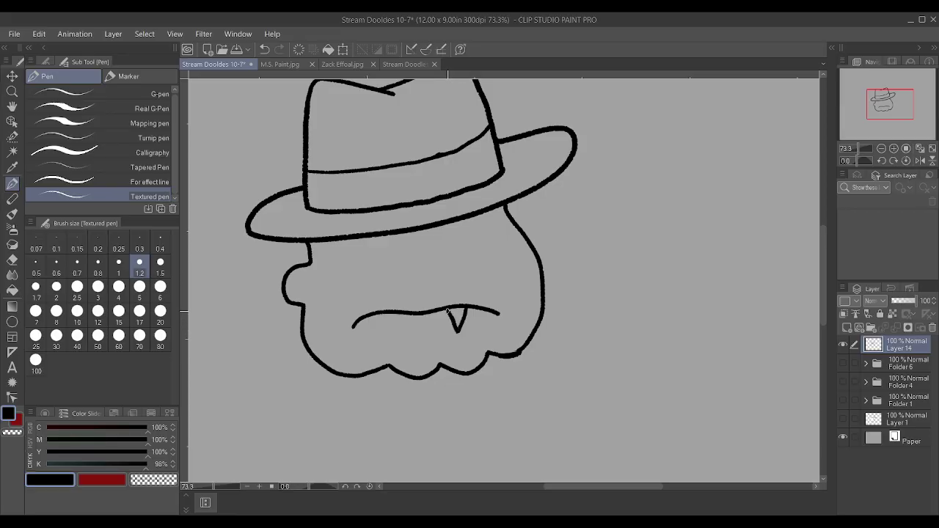
{"action": "mouse_move", "coordinate": [381, 313]}
{"action": "left_mouse_down"}
{"action": "mouse_move", "coordinate": [390, 337]}
{"action": "mouse_move", "coordinate": [404, 314]}
{"action": "mouse_move", "coordinate": [418, 324]}
{"action": "mouse_move", "coordinate": [449, 316]}
{"action": "mouse_move", "coordinate": [409, 319]}
{"action": "mouse_move", "coordinate": [444, 313]}
{"action": "left_mouse_up"}
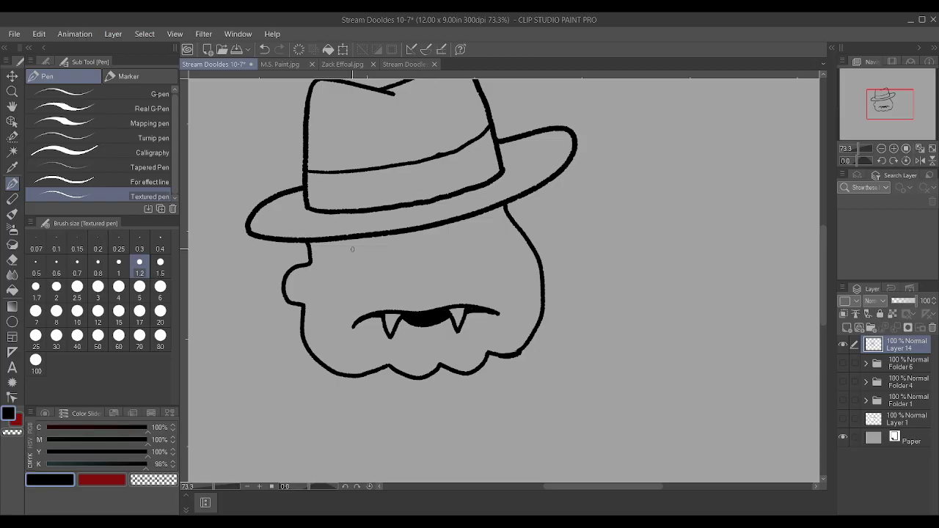
Draw the squinting eyes with rough slanted eyebrows above them and short frown creases between the brows.
{"action": "mouse_move", "coordinate": [340, 258]}
{"action": "left_mouse_down"}
{"action": "mouse_move", "coordinate": [385, 257]}
{"action": "mouse_move", "coordinate": [346, 270]}
{"action": "left_mouse_up"}
{"action": "mouse_move", "coordinate": [485, 234]}
{"action": "left_mouse_down"}
{"action": "mouse_move", "coordinate": [452, 252]}
{"action": "mouse_move", "coordinate": [484, 249]}
{"action": "mouse_move", "coordinate": [448, 237]}
{"action": "mouse_move", "coordinate": [462, 227]}
{"action": "mouse_move", "coordinate": [490, 227]}
{"action": "left_mouse_up"}
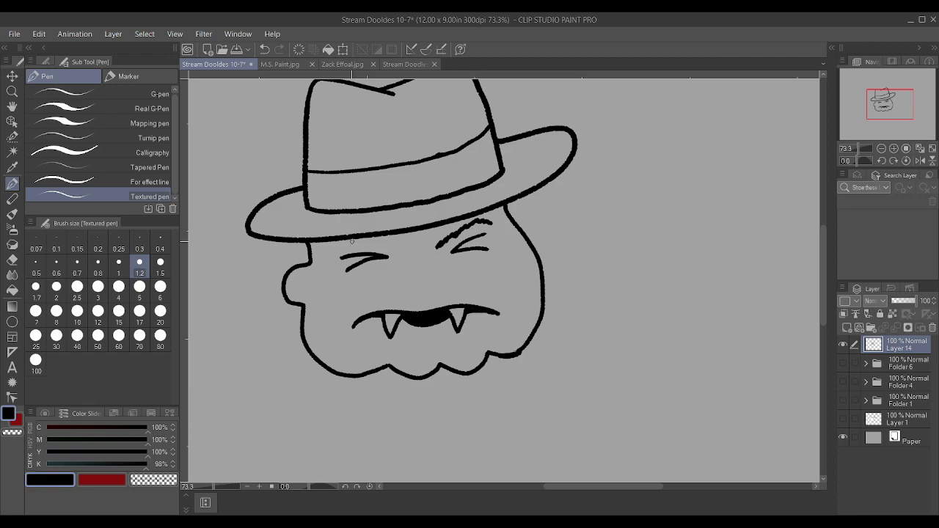
{"action": "mouse_move", "coordinate": [338, 247]}
{"action": "left_mouse_down"}
{"action": "mouse_move", "coordinate": [428, 247]}
{"action": "mouse_move", "coordinate": [417, 251]}
{"action": "left_mouse_up"}
Draw a thin two-part moustache above the mouth and a curved cheek fold on each side of it.
{"action": "mouse_move", "coordinate": [366, 305]}
{"action": "left_mouse_down"}
{"action": "mouse_move", "coordinate": [471, 296]}
{"action": "mouse_move", "coordinate": [497, 304]}
{"action": "left_mouse_up"}
{"action": "mouse_move", "coordinate": [341, 343]}
{"action": "left_mouse_down"}
{"action": "mouse_move", "coordinate": [339, 323]}
{"action": "mouse_move", "coordinate": [365, 294]}
{"action": "left_mouse_up"}
{"action": "mouse_move", "coordinate": [491, 331]}
{"action": "left_mouse_down"}
{"action": "mouse_move", "coordinate": [507, 307]}
{"action": "mouse_move", "coordinate": [494, 287]}
{"action": "left_mouse_up"}
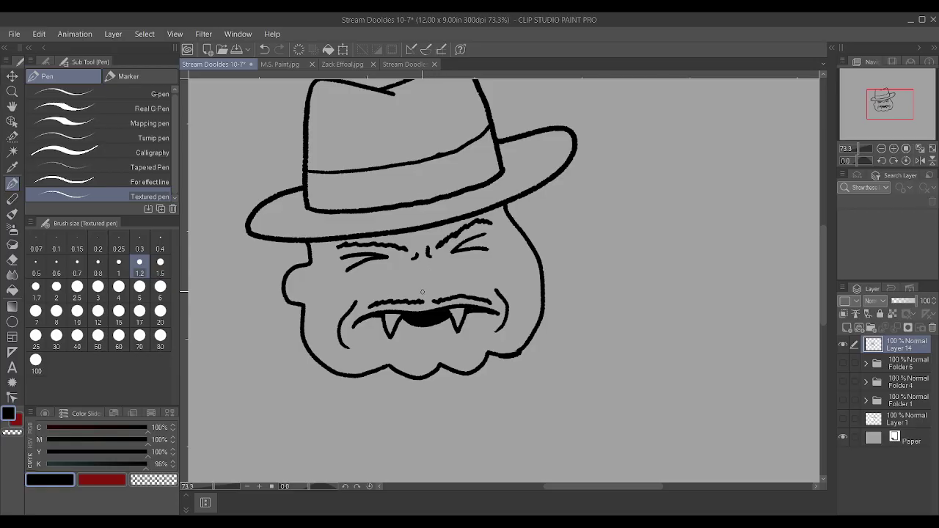
Draw a broad bulbous nose above the moustache and add a short crease beneath each squinting eye.
{"action": "mouse_move", "coordinate": [408, 287]}
{"action": "left_mouse_down"}
{"action": "mouse_move", "coordinate": [456, 280]}
{"action": "mouse_move", "coordinate": [395, 288]}
{"action": "mouse_move", "coordinate": [393, 279]}
{"action": "mouse_move", "coordinate": [454, 282]}
{"action": "mouse_move", "coordinate": [436, 263]}
{"action": "left_mouse_up"}
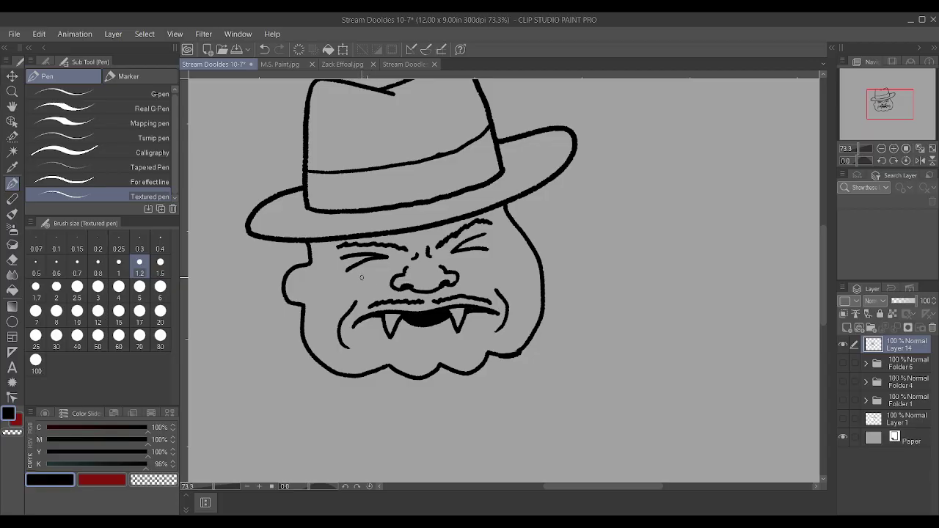
{"action": "left_click_drag", "start_coordinate": [361, 278], "coordinate": [387, 265]}
{"action": "left_click_drag", "start_coordinate": [451, 260], "coordinate": [471, 263]}
Draw a pointed sideburn under the hat brim on each side, then add the missing ear and the inner-ear lines.
{"action": "mouse_move", "coordinate": [309, 251]}
{"action": "left_mouse_down"}
{"action": "mouse_move", "coordinate": [321, 281]}
{"action": "mouse_move", "coordinate": [327, 242]}
{"action": "left_mouse_up"}
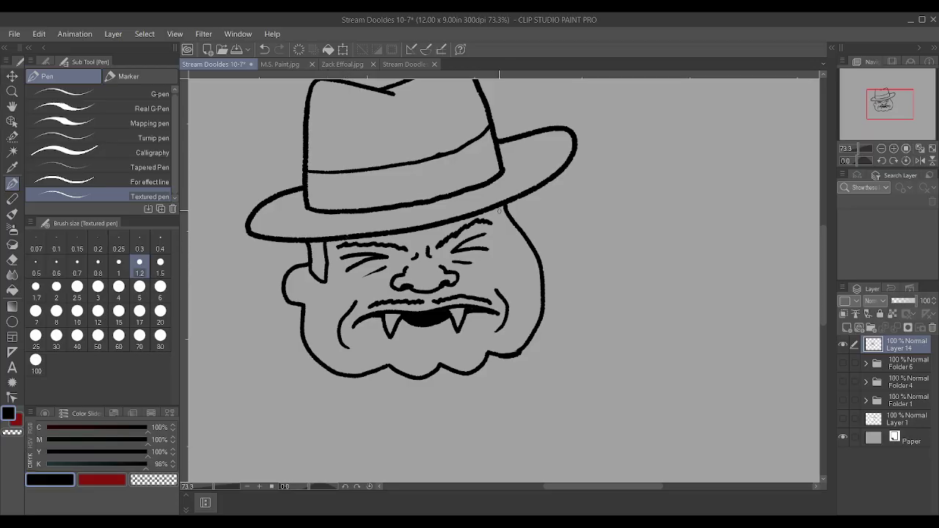
{"action": "mouse_move", "coordinate": [501, 206]}
{"action": "left_mouse_down"}
{"action": "mouse_move", "coordinate": [510, 233]}
{"action": "mouse_move", "coordinate": [554, 230]}
{"action": "mouse_move", "coordinate": [561, 257]}
{"action": "mouse_move", "coordinate": [544, 272]}
{"action": "left_mouse_up"}
{"action": "mouse_move", "coordinate": [301, 295]}
{"action": "left_mouse_down"}
{"action": "mouse_move", "coordinate": [294, 276]}
{"action": "mouse_move", "coordinate": [304, 278]}
{"action": "mouse_move", "coordinate": [299, 287]}
{"action": "left_mouse_up"}
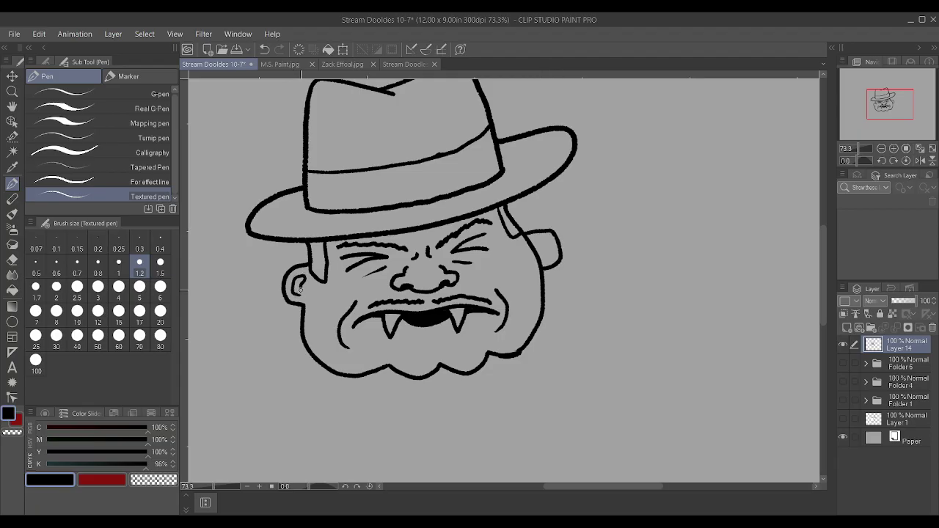
{"action": "left_click_drag", "start_coordinate": [538, 243], "coordinate": [547, 248]}
Draw a wide shirt collar with two pointed tips below the chin and a tie knot in its centre opening.
{"action": "scroll", "coordinate": [540, 228], "scroll_direction": "down", "scroll_amount": 1}
{"action": "scroll", "coordinate": [539, 229], "scroll_direction": "down", "scroll_amount": 3}
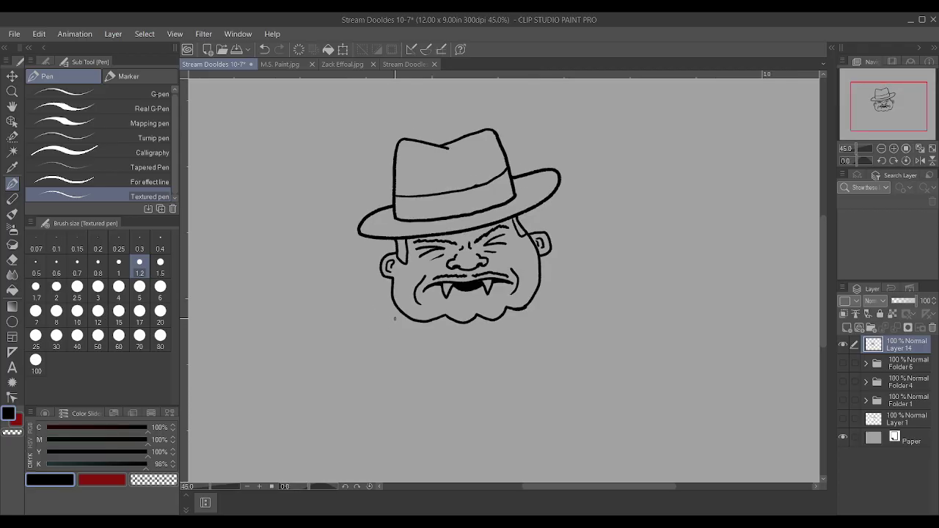
{"action": "mouse_move", "coordinate": [401, 314]}
{"action": "left_mouse_down"}
{"action": "mouse_move", "coordinate": [408, 368]}
{"action": "mouse_move", "coordinate": [464, 327]}
{"action": "mouse_move", "coordinate": [500, 338]}
{"action": "mouse_move", "coordinate": [528, 363]}
{"action": "mouse_move", "coordinate": [533, 303]}
{"action": "left_mouse_up"}
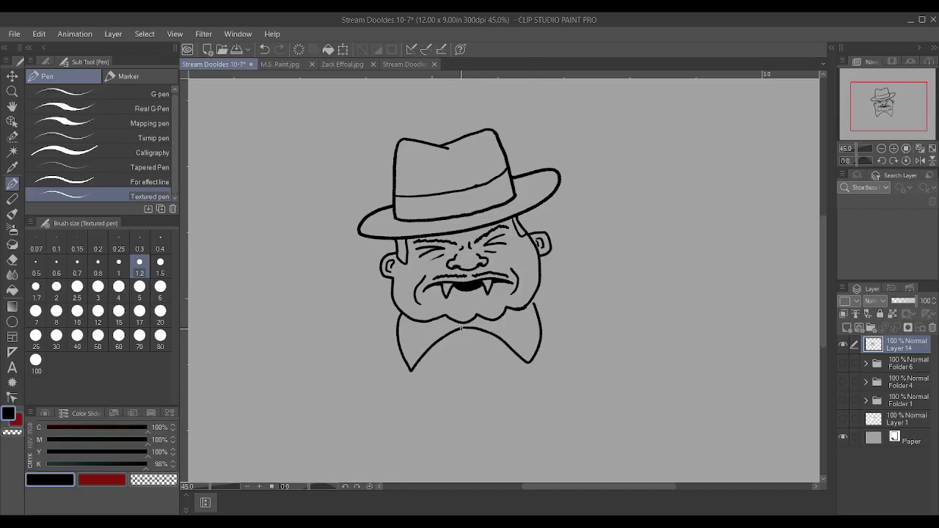
{"action": "scroll", "coordinate": [460, 327], "scroll_direction": "up", "scroll_amount": 1}
{"action": "mouse_move", "coordinate": [434, 343]}
{"action": "left_mouse_down"}
{"action": "mouse_move", "coordinate": [458, 360]}
{"action": "mouse_move", "coordinate": [482, 357]}
{"action": "mouse_move", "coordinate": [489, 332]}
{"action": "left_mouse_up"}
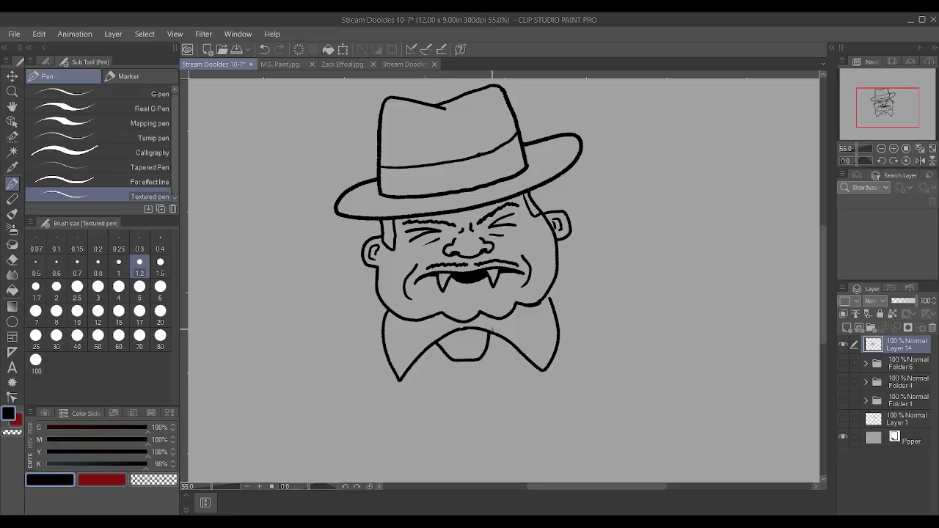
{"action": "scroll", "coordinate": [473, 329], "scroll_direction": "up", "scroll_amount": 1}
{"action": "scroll", "coordinate": [471, 330], "scroll_direction": "down", "scroll_amount": 4}
{"action": "scroll", "coordinate": [472, 329], "scroll_direction": "up", "scroll_amount": 2}
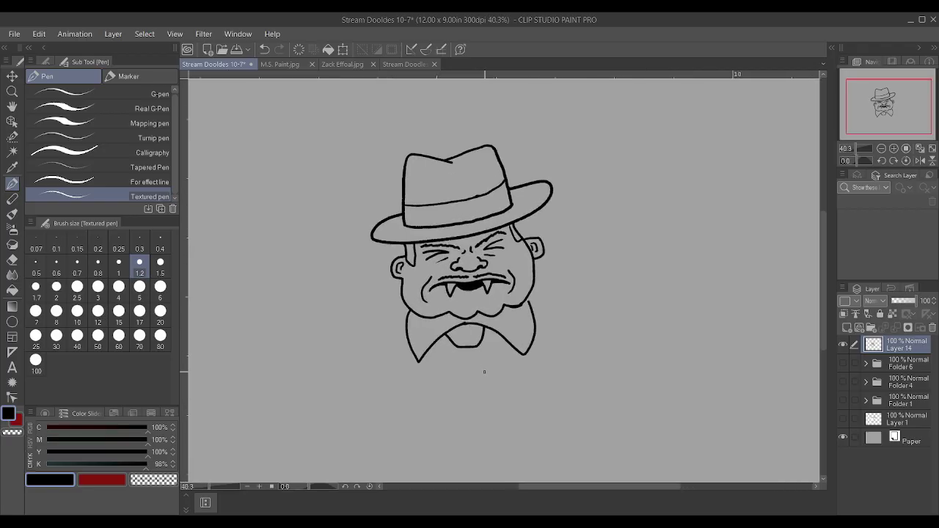
{"action": "left_click_drag", "start_coordinate": [488, 467], "coordinate": [476, 343]}
{"action": "scroll", "coordinate": [478, 344], "scroll_direction": "down", "scroll_amount": 3}
{"action": "scroll", "coordinate": [503, 378], "scroll_direction": "up", "scroll_amount": 1}
{"action": "key", "text": "ctrl+z"}
{"action": "scroll", "coordinate": [502, 378], "scroll_direction": "up", "scroll_amount": 2}
{"action": "scroll", "coordinate": [501, 378], "scroll_direction": "up", "scroll_amount": 1}
{"action": "mouse_move", "coordinate": [482, 419]}
{"action": "left_mouse_down"}
{"action": "mouse_move", "coordinate": [473, 349]}
{"action": "mouse_move", "coordinate": [447, 280]}
{"action": "left_mouse_up"}
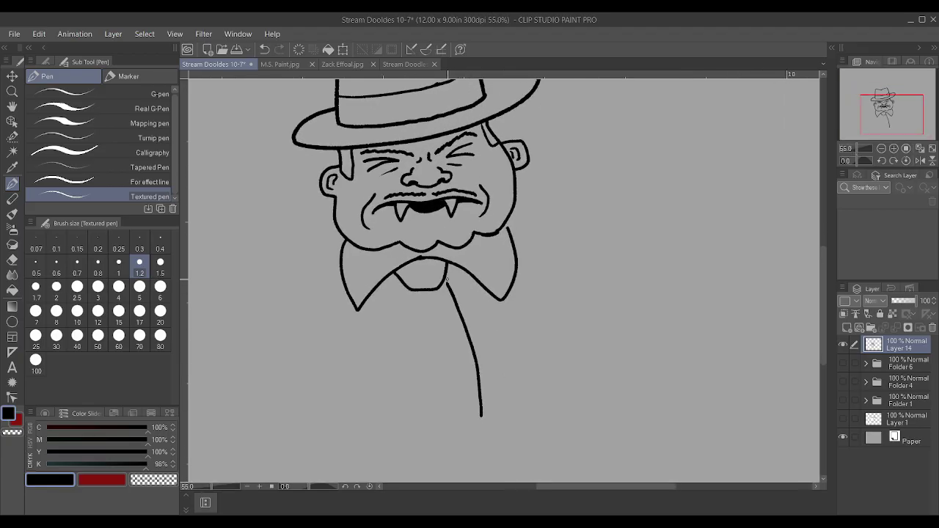
{"action": "key", "text": "ctrl+z"}
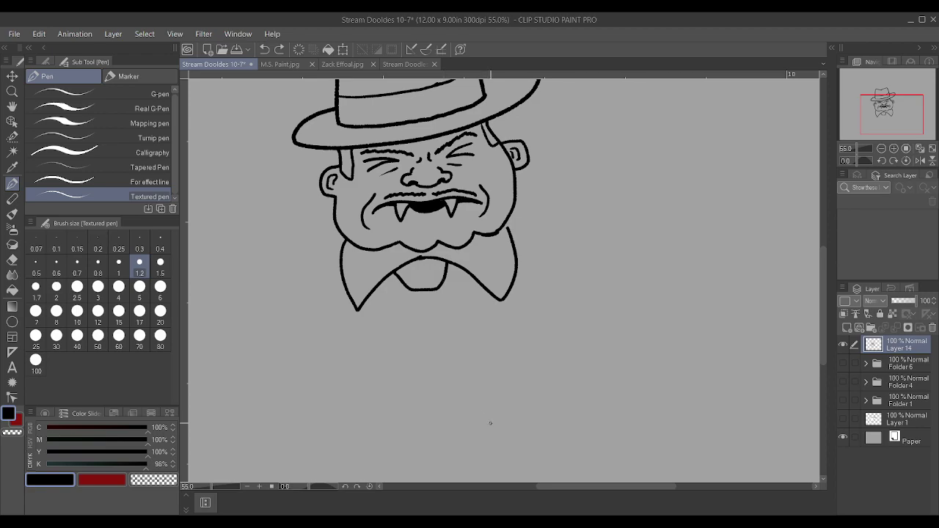
{"action": "left_click_drag", "start_coordinate": [489, 417], "coordinate": [442, 284]}
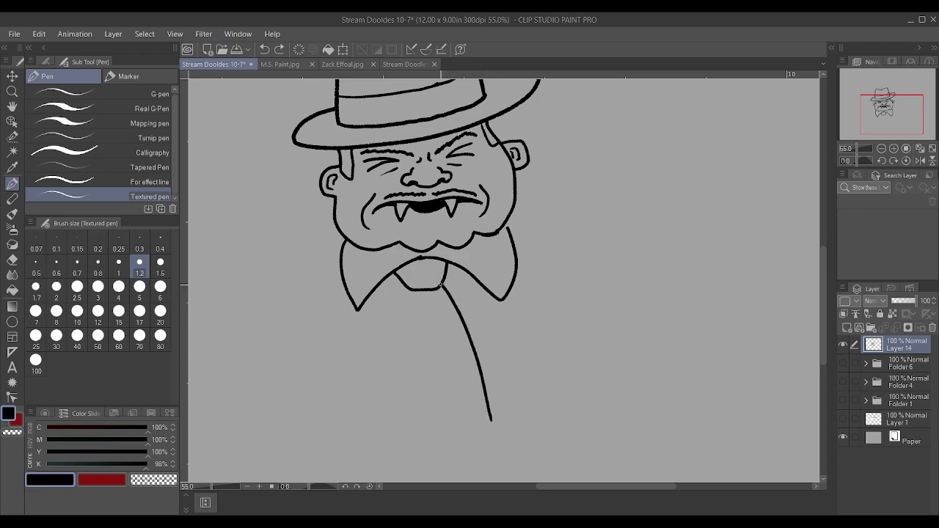
{"action": "left_click_drag", "start_coordinate": [396, 411], "coordinate": [403, 290]}
{"action": "key", "text": "ctrl+z"}
{"action": "key", "text": "ctrl+z"}
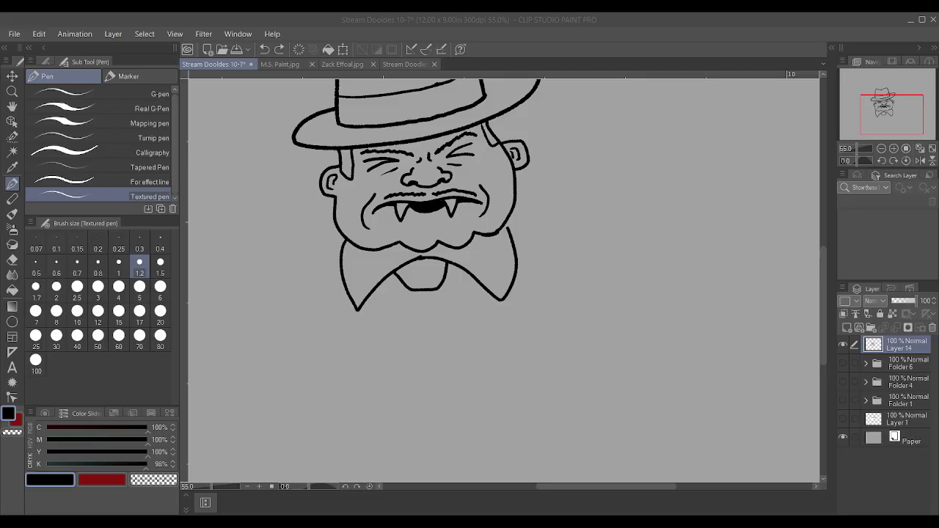
Draw a long necktie with a pointed end below the knot and a V-shaped jacket opening around it from the collar sides.
{"action": "left_click_drag", "start_coordinate": [440, 291], "coordinate": [470, 392]}
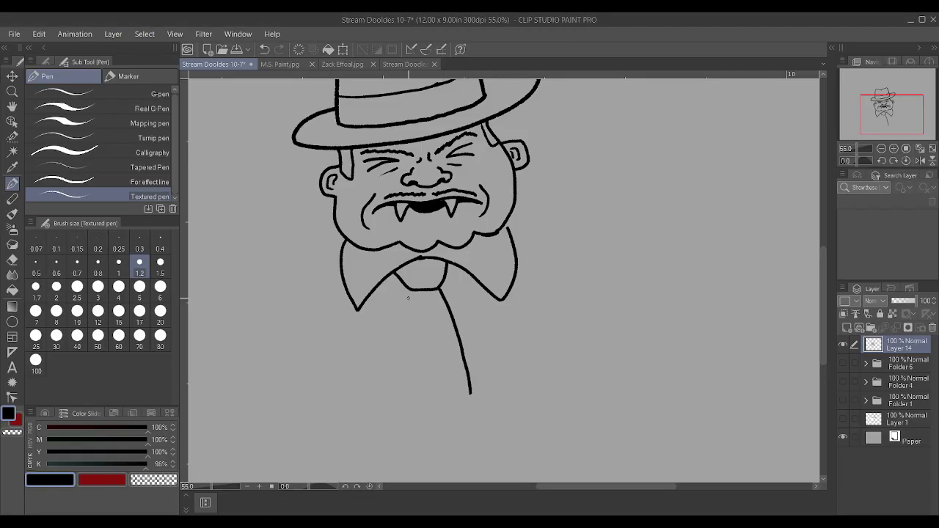
{"action": "mouse_move", "coordinate": [407, 290]}
{"action": "left_mouse_down"}
{"action": "mouse_move", "coordinate": [399, 382]}
{"action": "mouse_move", "coordinate": [391, 382]}
{"action": "mouse_move", "coordinate": [434, 412]}
{"action": "mouse_move", "coordinate": [470, 393]}
{"action": "left_mouse_up"}
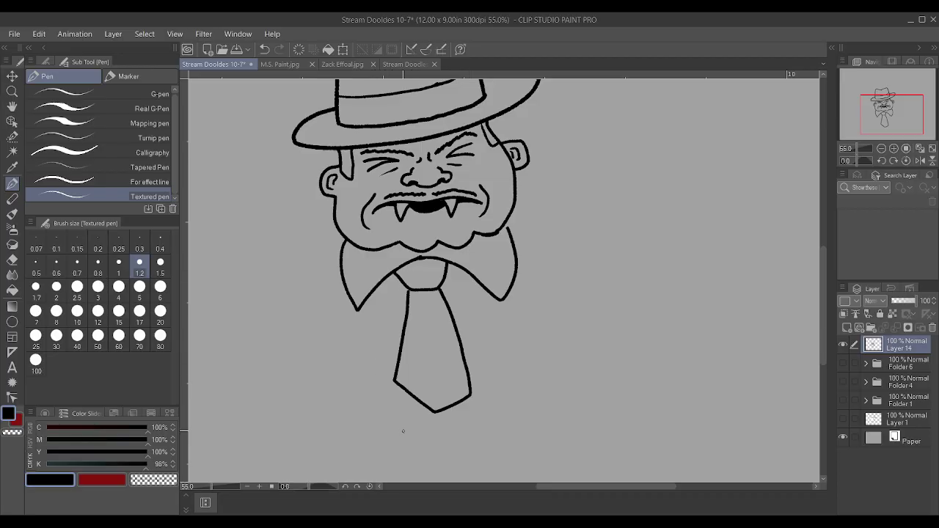
{"action": "left_click_drag", "start_coordinate": [415, 464], "coordinate": [343, 283]}
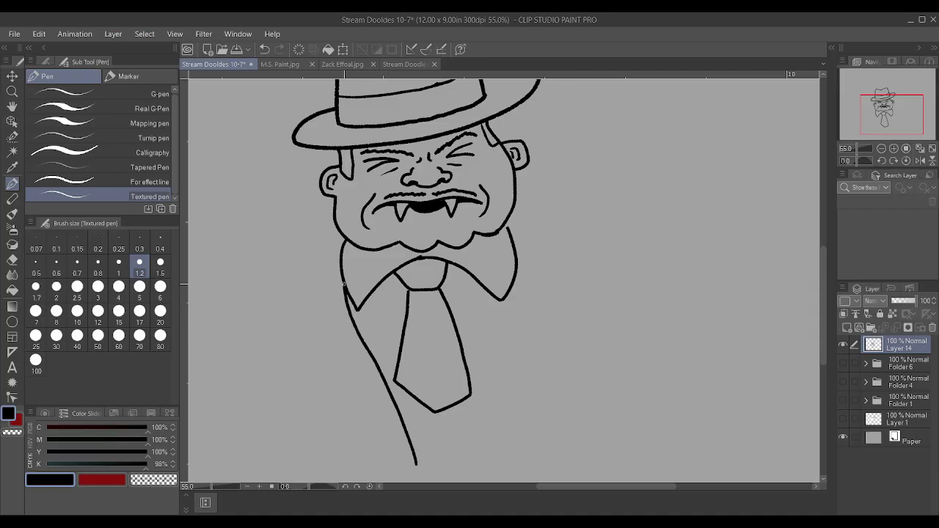
{"action": "mouse_move", "coordinate": [416, 465]}
{"action": "left_mouse_down"}
{"action": "mouse_move", "coordinate": [495, 363]}
{"action": "mouse_move", "coordinate": [515, 272]}
{"action": "left_mouse_up"}
{"action": "scroll", "coordinate": [512, 268], "scroll_direction": "up", "scroll_amount": 2}
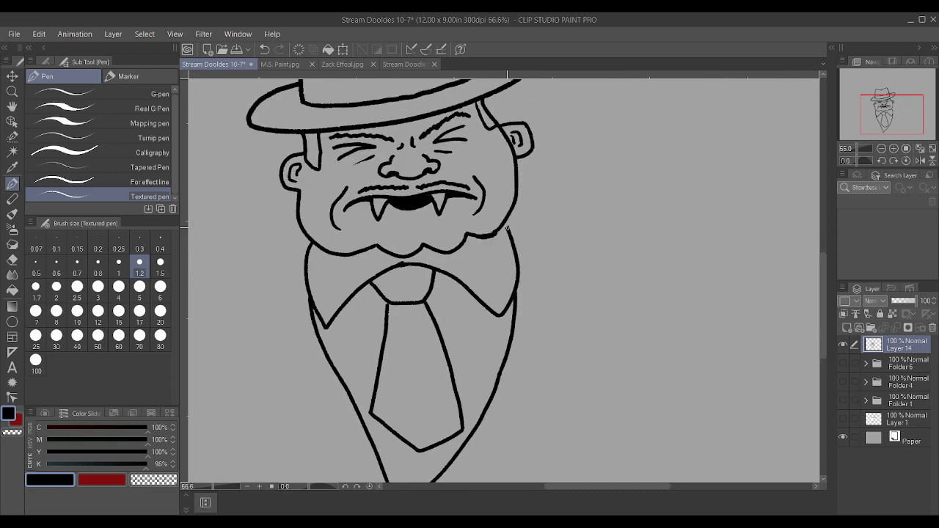
Draw an angular shoulder flap of the coat on each side of the collar.
{"action": "scroll", "coordinate": [321, 329], "scroll_direction": "down", "scroll_amount": 3}
{"action": "mouse_move", "coordinate": [350, 354]}
{"action": "left_mouse_down"}
{"action": "mouse_move", "coordinate": [301, 333]}
{"action": "mouse_move", "coordinate": [341, 235]}
{"action": "left_mouse_up"}
{"action": "mouse_move", "coordinate": [512, 350]}
{"action": "left_mouse_down"}
{"action": "mouse_move", "coordinate": [555, 319]}
{"action": "mouse_move", "coordinate": [542, 261]}
{"action": "mouse_move", "coordinate": [509, 216]}
{"action": "left_mouse_up"}
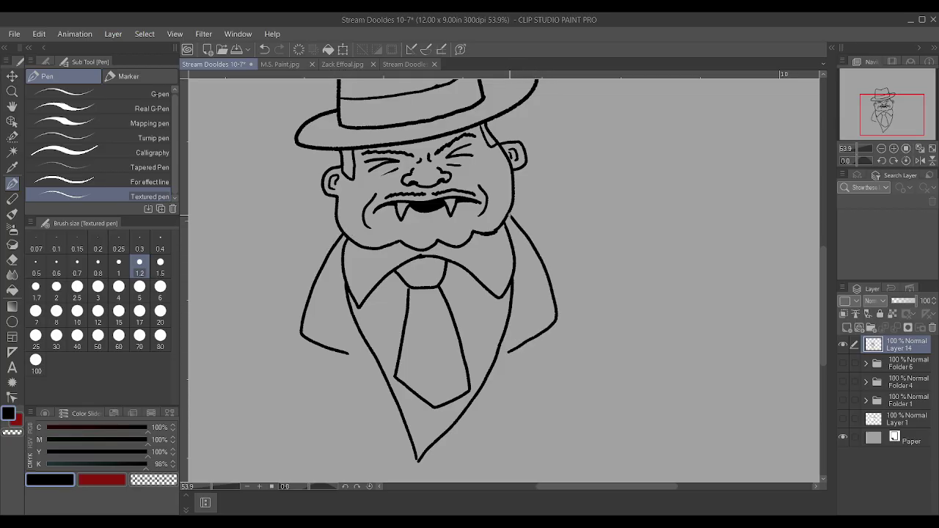
Move the layer with the character upward on the canvas to gain room below.
{"action": "scroll", "coordinate": [509, 216], "scroll_direction": "down", "scroll_amount": 4}
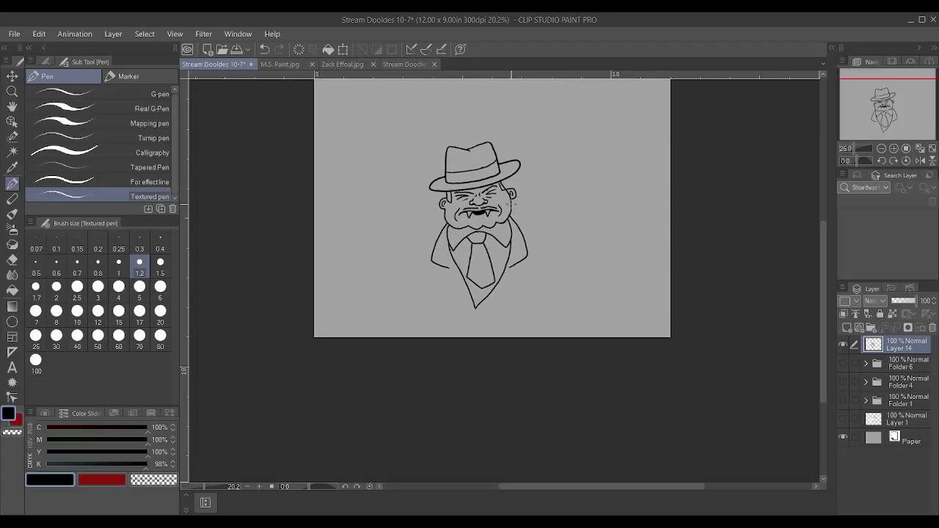
{"action": "scroll", "coordinate": [512, 215], "scroll_direction": "up", "scroll_amount": 1}
{"action": "scroll", "coordinate": [506, 215], "scroll_direction": "up", "scroll_amount": 2}
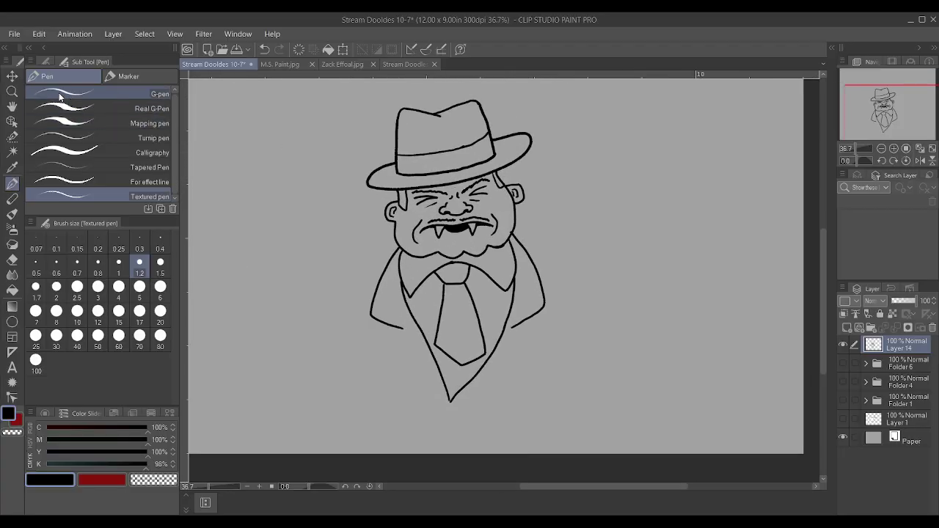
{"action": "left_click", "coordinate": [6, 79]}
{"action": "left_click_drag", "start_coordinate": [411, 243], "coordinate": [410, 176]}
{"action": "scroll", "coordinate": [457, 203], "scroll_direction": "down", "scroll_amount": 1}
{"action": "scroll", "coordinate": [457, 203], "scroll_direction": "up", "scroll_amount": 4}
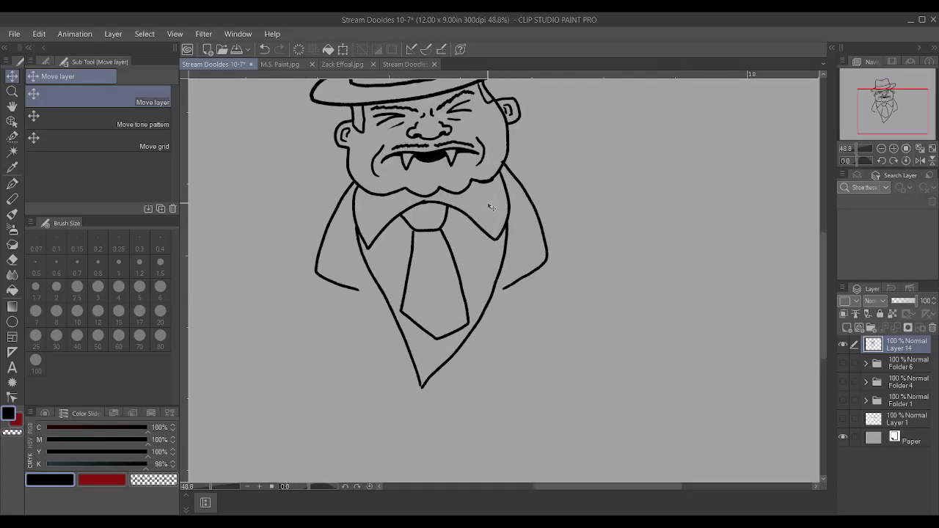
{"action": "scroll", "coordinate": [491, 208], "scroll_direction": "up", "scroll_amount": 1}
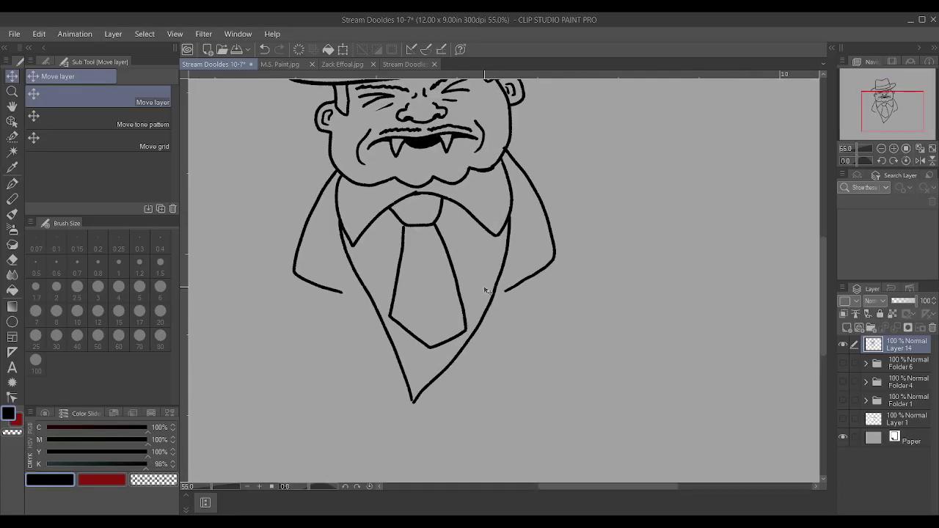
Undo the layer move together with the coat, jacket-opening and necktie strokes, back to the collar and tie knot.
{"action": "key", "text": "p"}
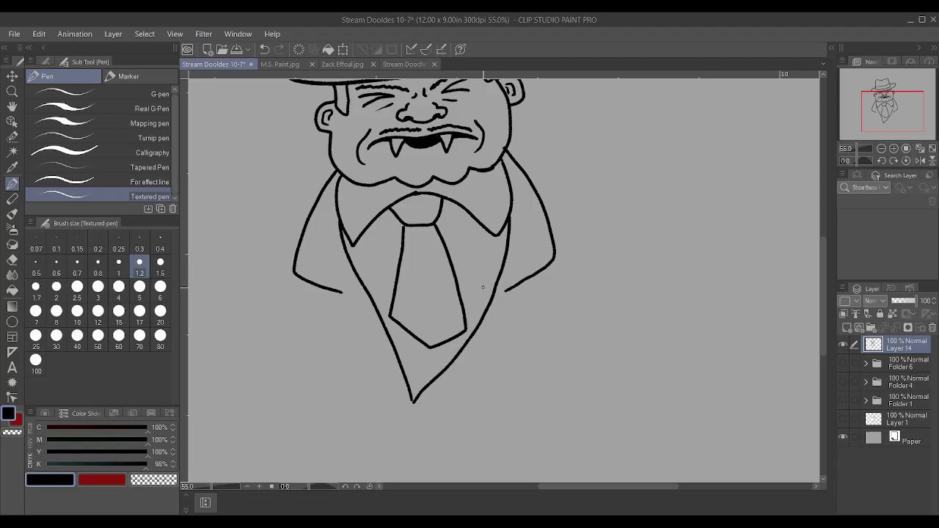
{"action": "scroll", "coordinate": [482, 286], "scroll_direction": "up", "scroll_amount": 3}
{"action": "key", "text": "ctrl+z"}
{"action": "key", "text": "ctrl+z"}
{"action": "key", "text": "ctrl+z"}
{"action": "key", "text": "ctrl+z"}
{"action": "key", "text": "ctrl+z"}
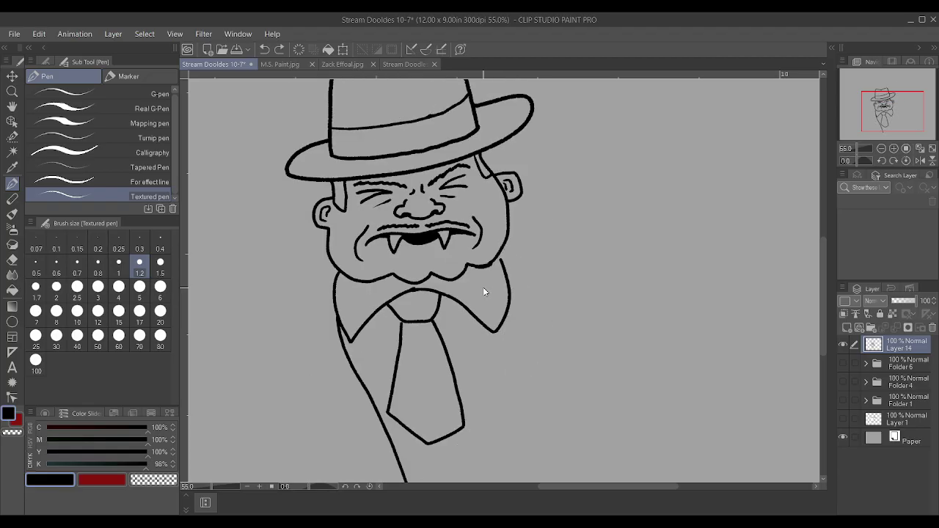
{"action": "key", "text": "ctrl+z"}
{"action": "key", "text": "ctrl+z"}
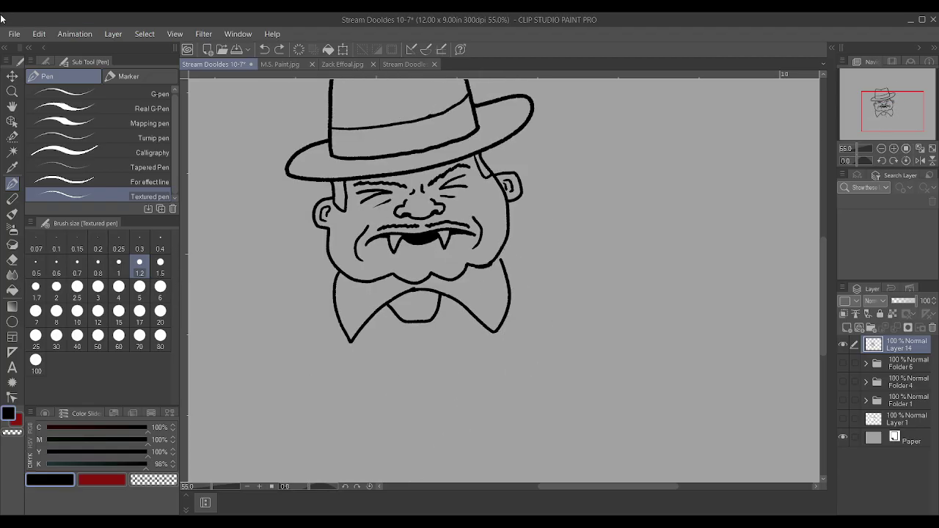
Move the layer with the head and collar up towards the upper edge of the canvas.
{"action": "scroll", "coordinate": [190, 143], "scroll_direction": "down", "scroll_amount": 3}
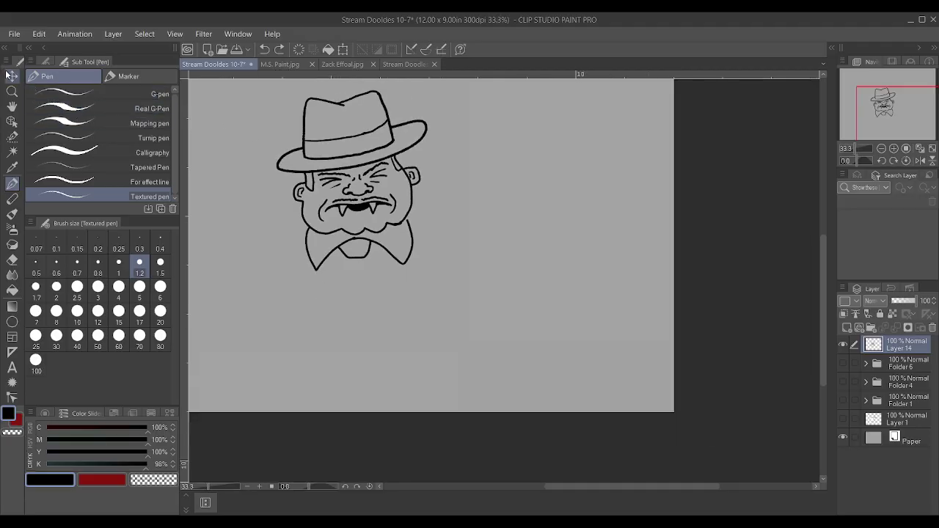
{"action": "left_click", "coordinate": [12, 76]}
{"action": "scroll", "coordinate": [319, 187], "scroll_direction": "down", "scroll_amount": 2}
{"action": "scroll", "coordinate": [320, 187], "scroll_direction": "down", "scroll_amount": 1}
{"action": "left_click_drag", "start_coordinate": [319, 187], "coordinate": [322, 151]}
{"action": "scroll", "coordinate": [360, 139], "scroll_direction": "down", "scroll_amount": 2}
{"action": "scroll", "coordinate": [364, 166], "scroll_direction": "up", "scroll_amount": 1}
{"action": "scroll", "coordinate": [364, 166], "scroll_direction": "up", "scroll_amount": 5}
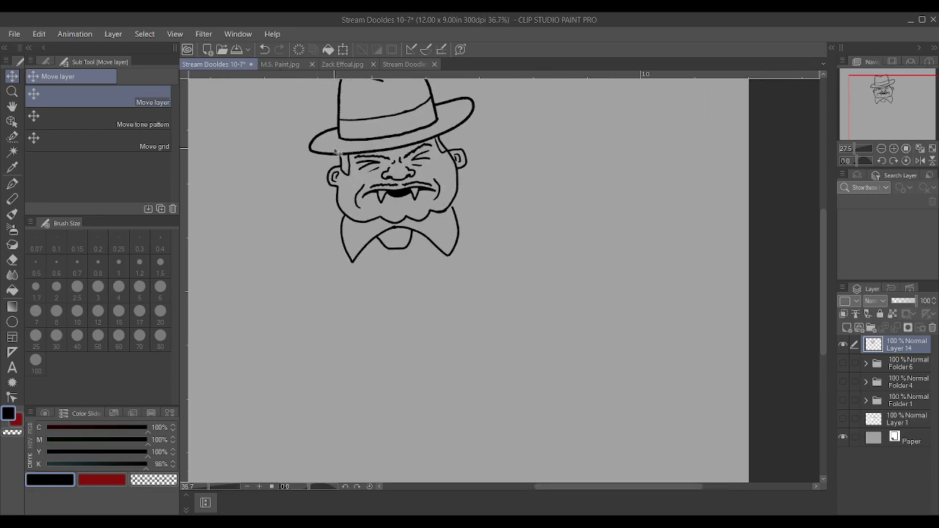
{"action": "left_click_drag", "start_coordinate": [375, 195], "coordinate": [380, 211]}
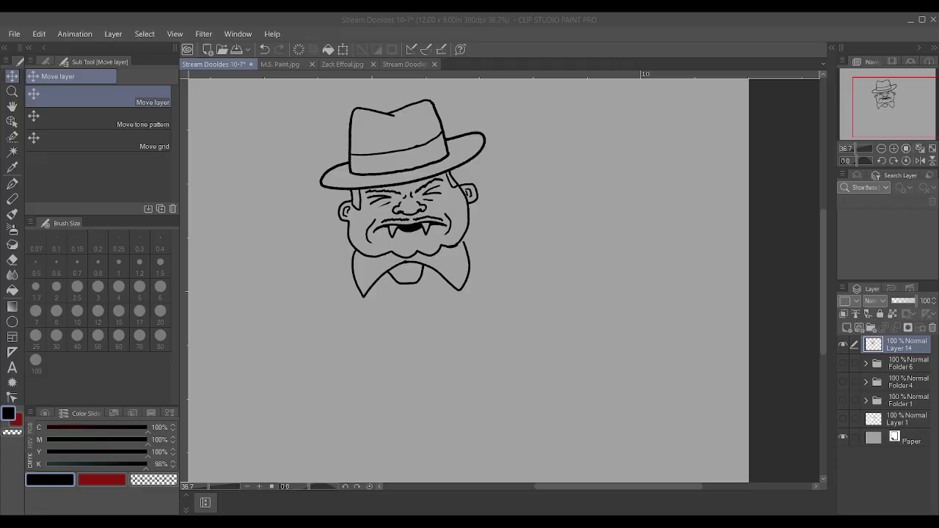
Thicken both slanted eyebrows with the textured pen.
{"action": "scroll", "coordinate": [438, 203], "scroll_direction": "up", "scroll_amount": 2}
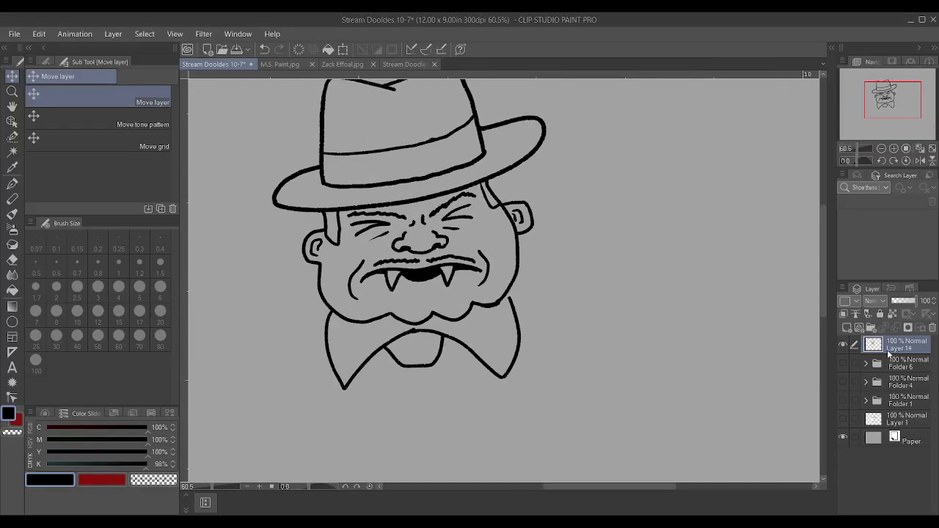
{"action": "scroll", "coordinate": [425, 211], "scroll_direction": "up", "scroll_amount": 1}
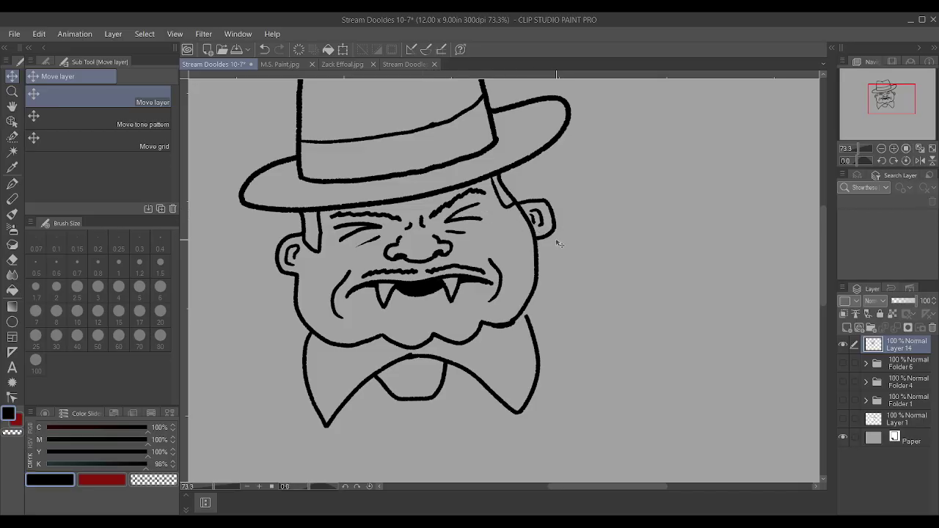
{"action": "key", "text": "p"}
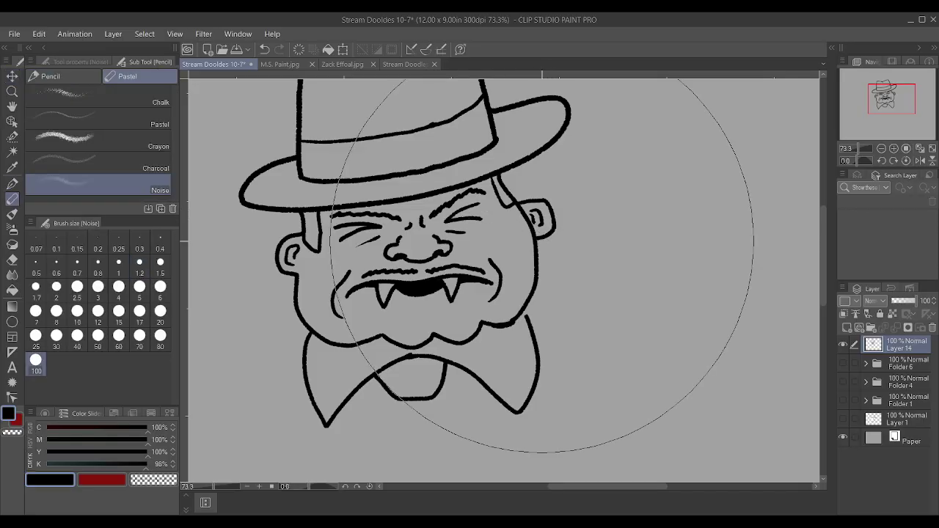
{"action": "left_click_drag", "start_coordinate": [432, 216], "coordinate": [480, 187]}
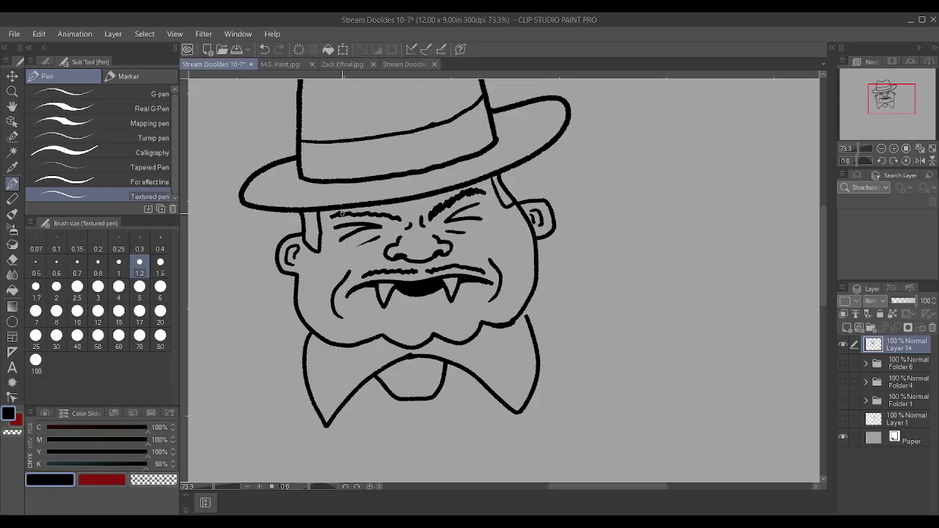
{"action": "left_click_drag", "start_coordinate": [335, 214], "coordinate": [350, 212]}
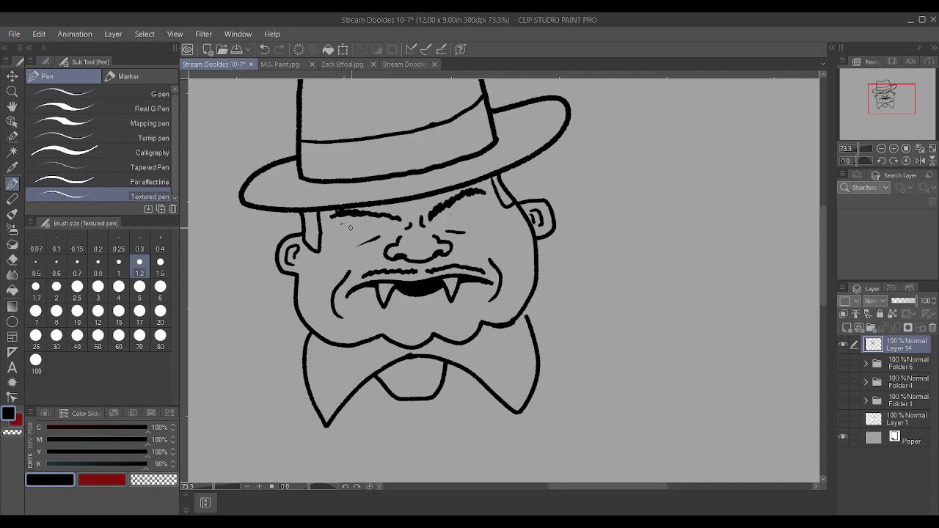
Replace the squinting eye lines with open eyes, drawing curved upper lids and round irises with pupils.
{"action": "left_click_drag", "start_coordinate": [440, 214], "coordinate": [460, 212]}
{"action": "mouse_move", "coordinate": [331, 242]}
{"action": "left_mouse_down"}
{"action": "mouse_move", "coordinate": [344, 226]}
{"action": "mouse_move", "coordinate": [374, 219]}
{"action": "left_mouse_up"}
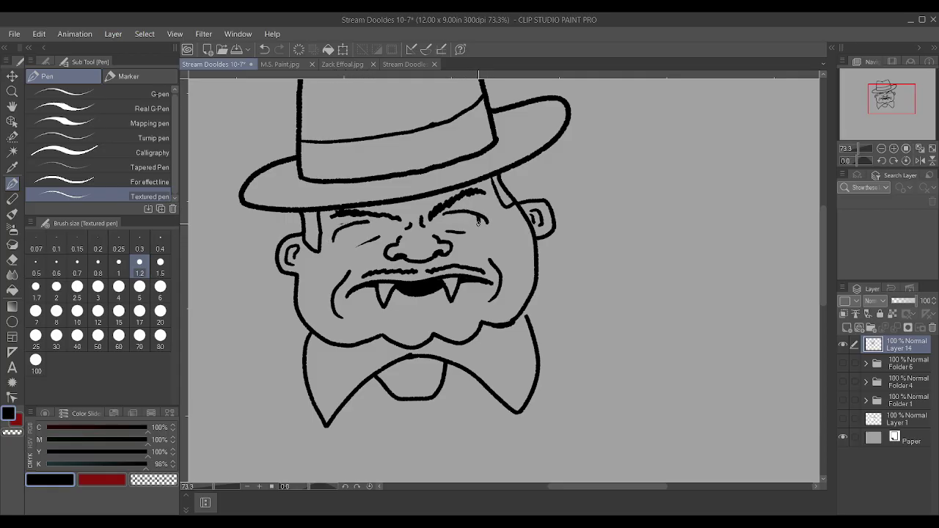
{"action": "mouse_move", "coordinate": [352, 228]}
{"action": "left_mouse_down"}
{"action": "mouse_move", "coordinate": [347, 241]}
{"action": "mouse_move", "coordinate": [336, 231]}
{"action": "left_mouse_up"}
{"action": "scroll", "coordinate": [349, 214], "scroll_direction": "up", "scroll_amount": 2}
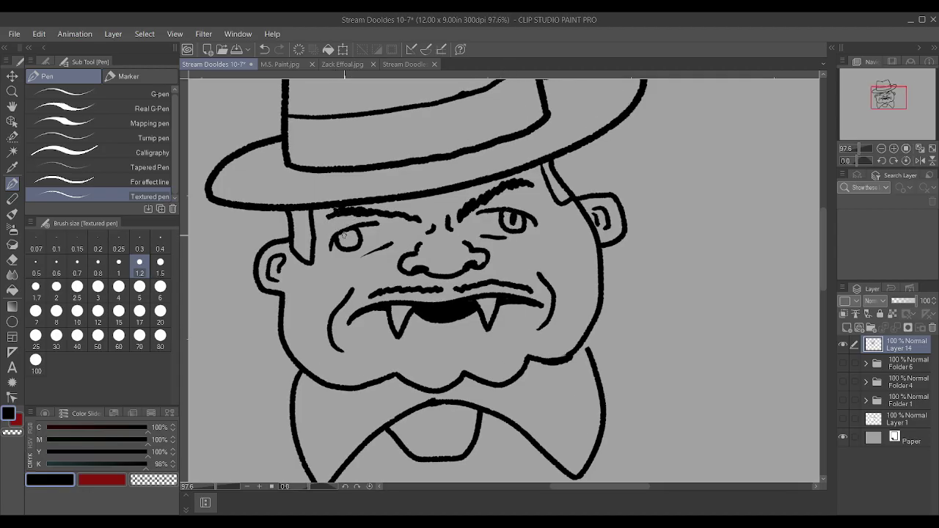
{"action": "scroll", "coordinate": [349, 236], "scroll_direction": "down", "scroll_amount": 2}
{"action": "scroll", "coordinate": [345, 201], "scroll_direction": "down", "scroll_amount": 1}
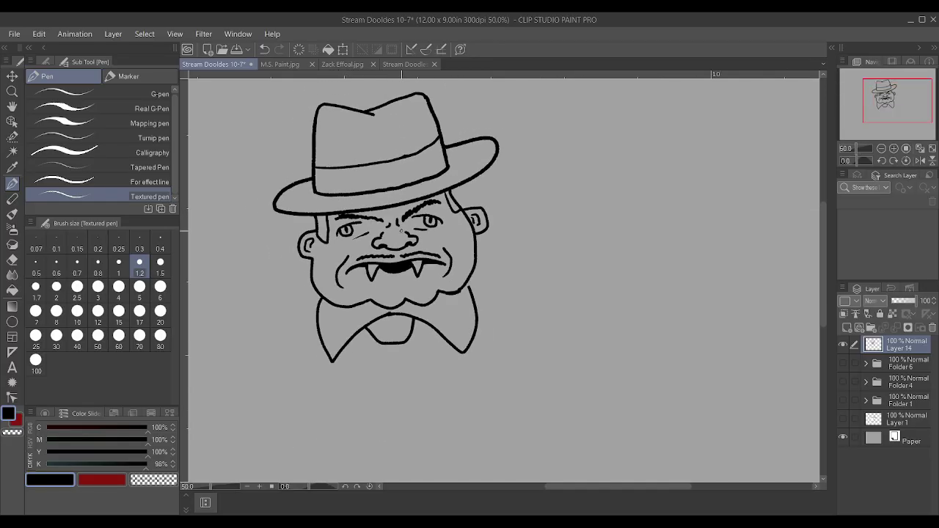
Draw a shoulder line out from each side of the collar and move the whole figure slightly upward.
{"action": "left_click_drag", "start_coordinate": [316, 311], "coordinate": [251, 340]}
{"action": "left_click_drag", "start_coordinate": [473, 298], "coordinate": [534, 310]}
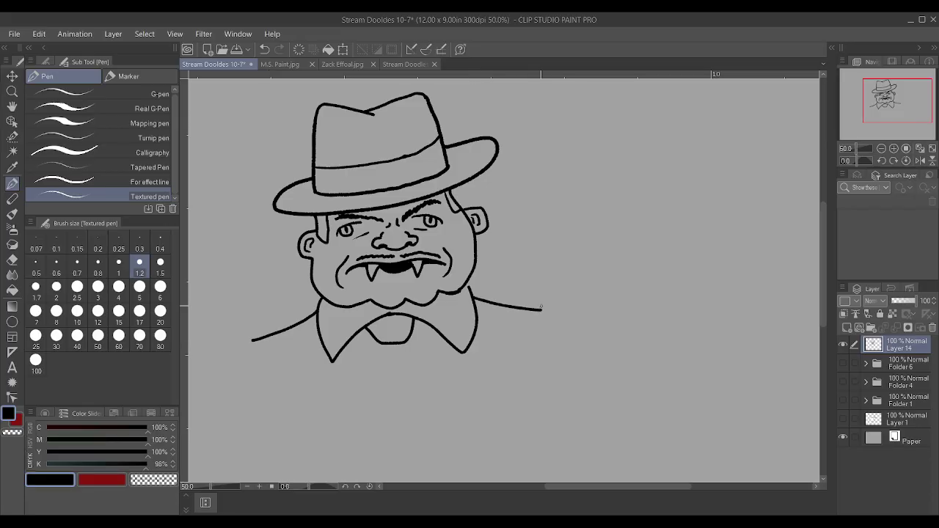
{"action": "scroll", "coordinate": [541, 307], "scroll_direction": "up", "scroll_amount": 1}
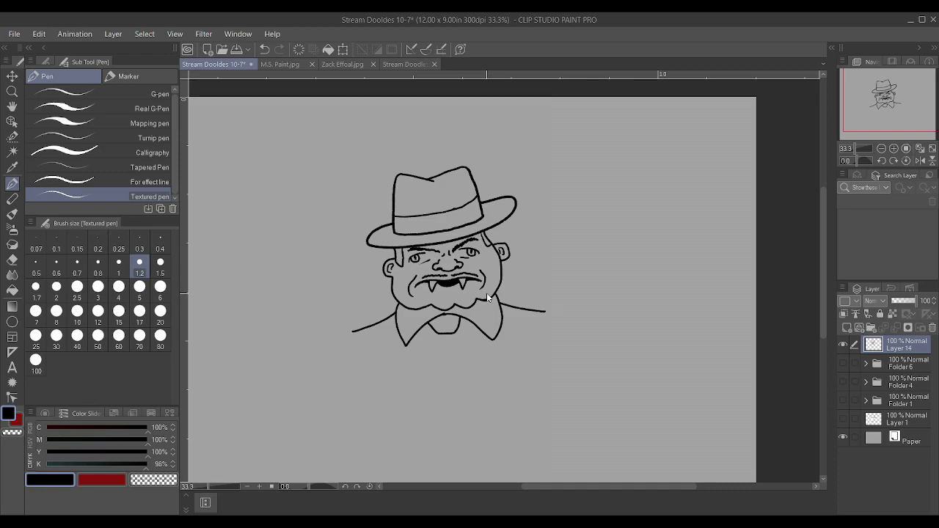
{"action": "key", "text": "ctrl+t"}
{"action": "left_click_drag", "start_coordinate": [458, 339], "coordinate": [453, 314]}
{"action": "left_click", "coordinate": [445, 336]}
{"action": "scroll", "coordinate": [444, 334], "scroll_direction": "up", "scroll_amount": 4}
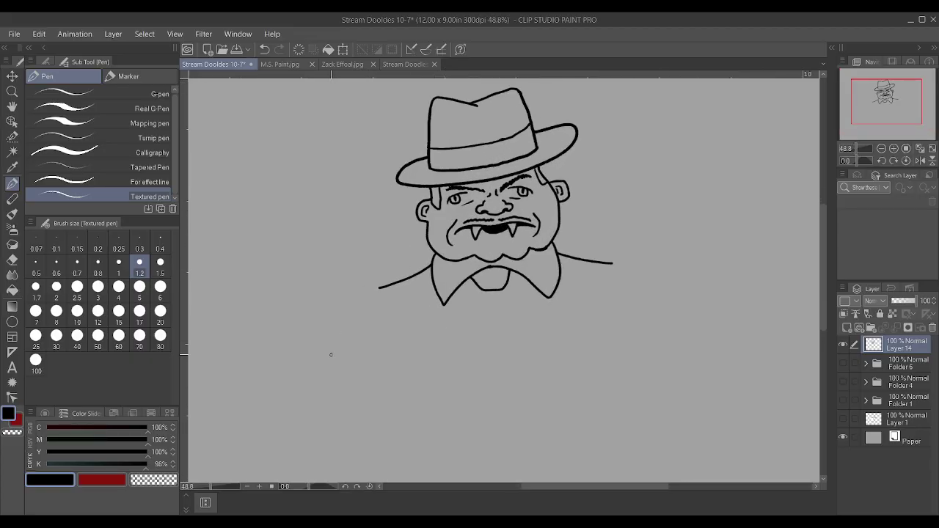
Draw the curved outer arm outlines descending from the ends of both shoulder lines.
{"action": "mouse_move", "coordinate": [317, 377]}
{"action": "left_mouse_down"}
{"action": "mouse_move", "coordinate": [355, 283]}
{"action": "mouse_move", "coordinate": [407, 281]}
{"action": "left_mouse_up"}
{"action": "scroll", "coordinate": [357, 292], "scroll_direction": "up", "scroll_amount": 4}
{"action": "scroll", "coordinate": [408, 280], "scroll_direction": "down", "scroll_amount": 5}
{"action": "scroll", "coordinate": [409, 279], "scroll_direction": "up", "scroll_amount": 2}
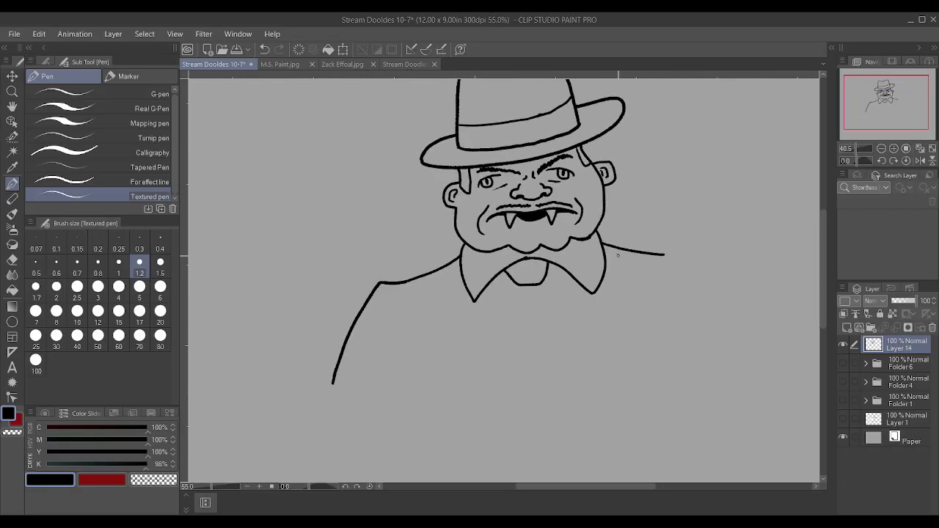
{"action": "scroll", "coordinate": [662, 253], "scroll_direction": "up", "scroll_amount": 1}
{"action": "mouse_move", "coordinate": [664, 254]}
{"action": "left_mouse_down"}
{"action": "mouse_move", "coordinate": [696, 253]}
{"action": "mouse_move", "coordinate": [720, 288]}
{"action": "mouse_move", "coordinate": [744, 380]}
{"action": "left_mouse_up"}
{"action": "scroll", "coordinate": [745, 382], "scroll_direction": "down", "scroll_amount": 1}
{"action": "scroll", "coordinate": [745, 381], "scroll_direction": "down", "scroll_amount": 4}
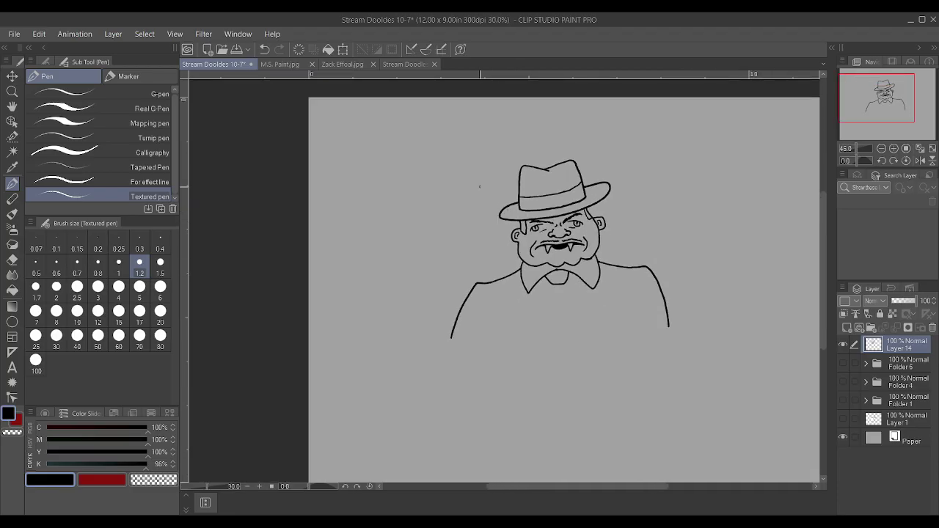
Draw the slanted top edge of a gun body below the chest, with short vertical edges at its rear and front.
{"action": "scroll", "coordinate": [660, 315], "scroll_direction": "up", "scroll_amount": 2}
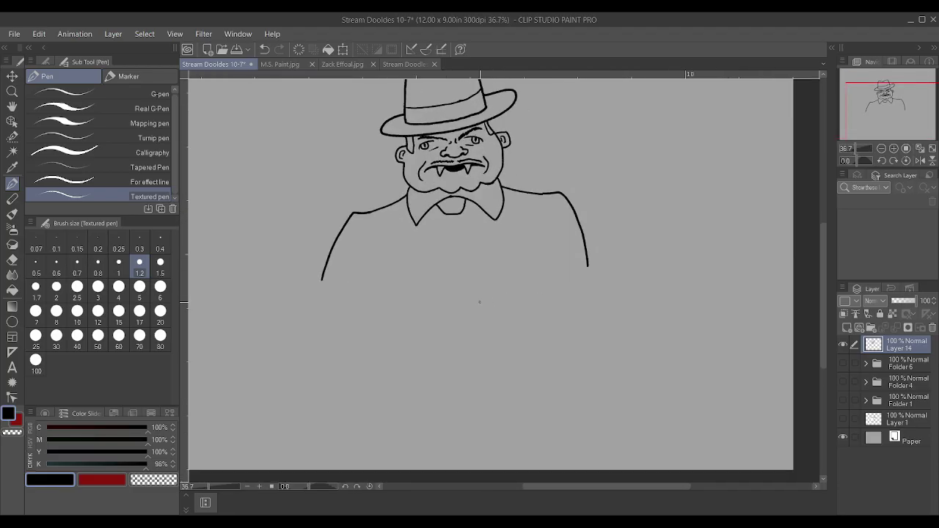
{"action": "left_click_drag", "start_coordinate": [484, 298], "coordinate": [584, 284]}
{"action": "scroll", "coordinate": [469, 301], "scroll_direction": "up", "scroll_amount": 2}
{"action": "left_click_drag", "start_coordinate": [470, 312], "coordinate": [471, 323]}
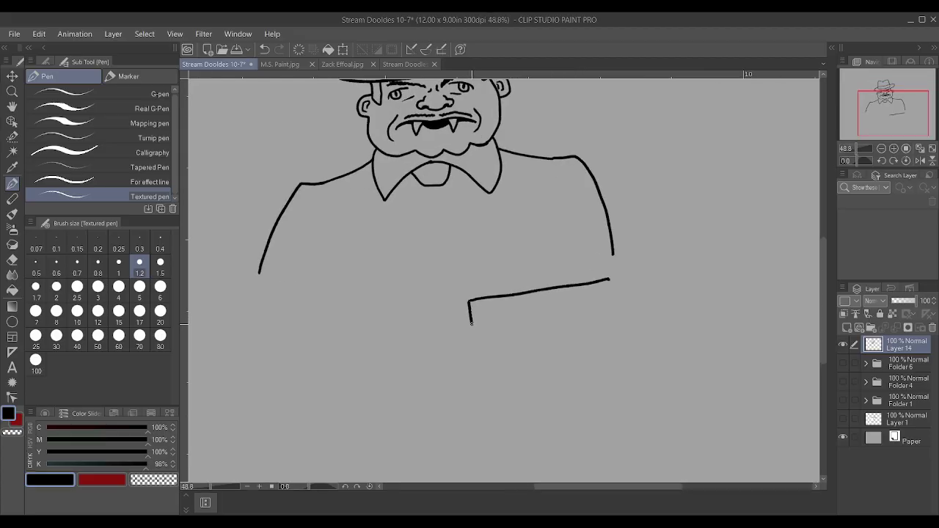
{"action": "left_click_drag", "start_coordinate": [609, 278], "coordinate": [615, 279]}
{"action": "left_click_drag", "start_coordinate": [619, 284], "coordinate": [713, 284]}
{"action": "left_click_drag", "start_coordinate": [618, 299], "coordinate": [712, 289]}
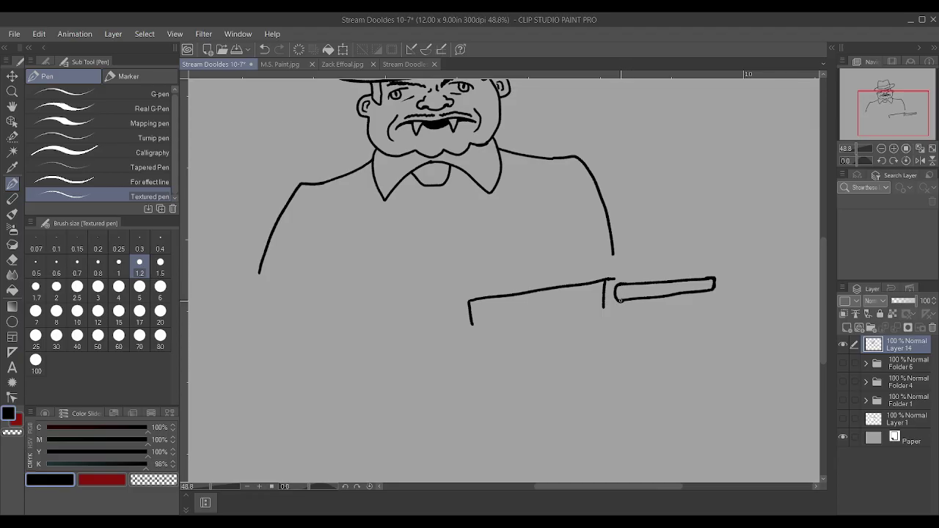
{"action": "scroll", "coordinate": [639, 288], "scroll_direction": "down", "scroll_amount": 2}
{"action": "scroll", "coordinate": [702, 298], "scroll_direction": "up", "scroll_amount": 2}
{"action": "key", "text": "ctrl+z"}
{"action": "key", "text": "ctrl+z"}
{"action": "key", "text": "ctrl+z"}
Extend the gun body's front corner and draw two parallel barrel lines rising toward the muzzle.
{"action": "scroll", "coordinate": [702, 299], "scroll_direction": "up", "scroll_amount": 1}
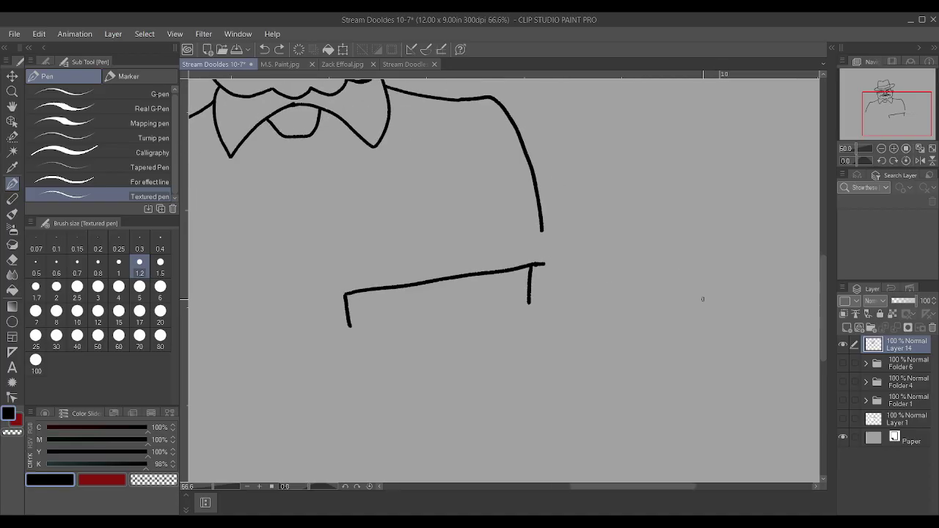
{"action": "left_click_drag", "start_coordinate": [534, 264], "coordinate": [551, 266]}
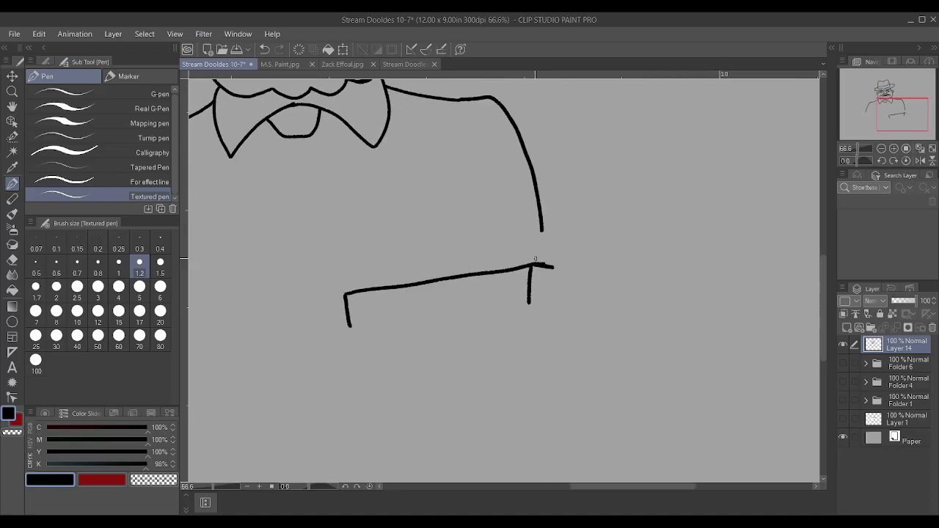
{"action": "scroll", "coordinate": [534, 259], "scroll_direction": "up", "scroll_amount": 1}
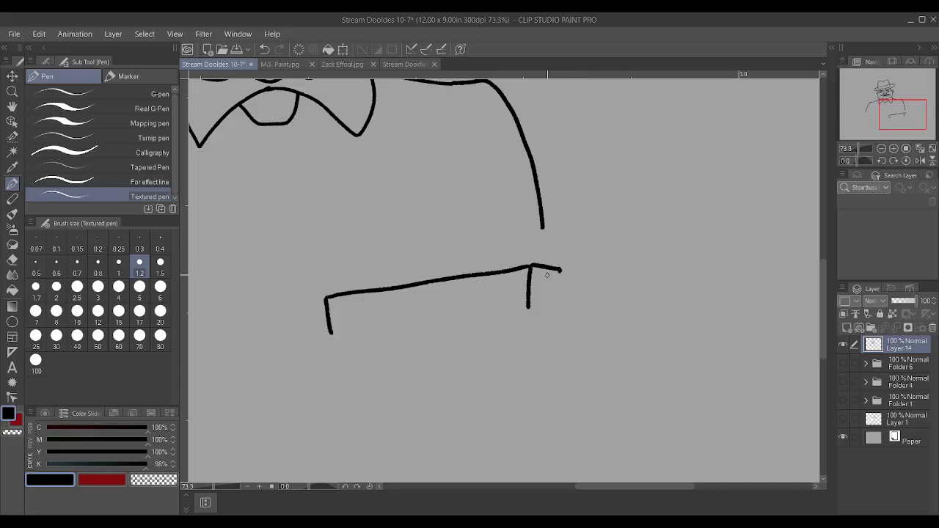
{"action": "left_click_drag", "start_coordinate": [561, 272], "coordinate": [676, 257]}
{"action": "key", "text": "ctrl+z"}
{"action": "scroll", "coordinate": [560, 269], "scroll_direction": "up", "scroll_amount": 1}
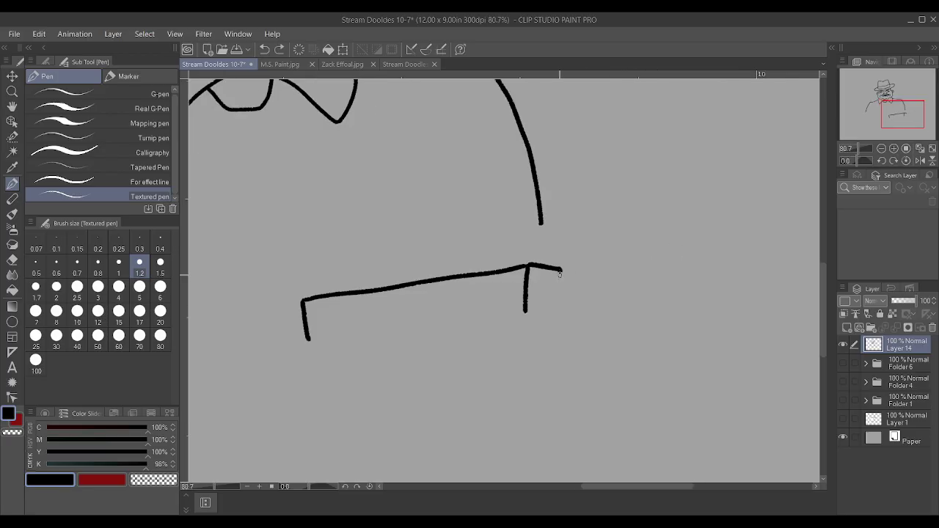
{"action": "left_click_drag", "start_coordinate": [544, 279], "coordinate": [700, 251]}
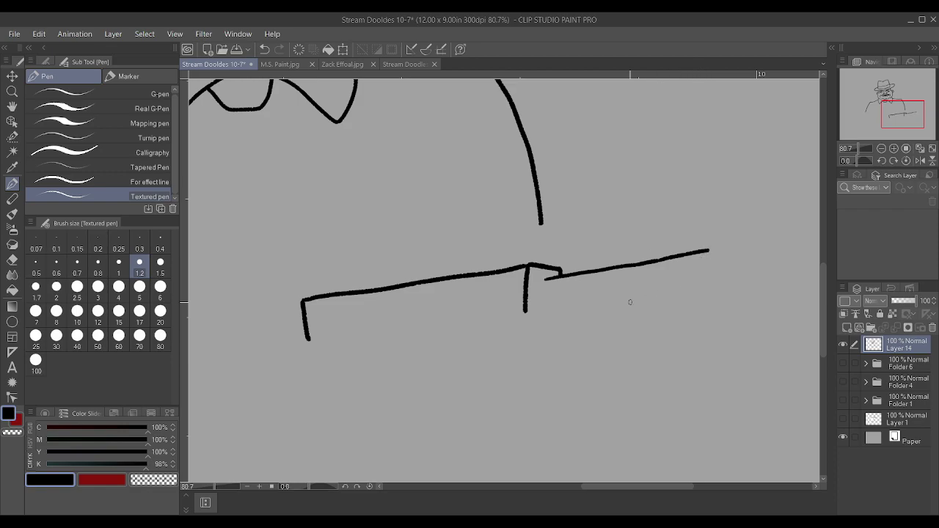
{"action": "mouse_move", "coordinate": [547, 301]}
{"action": "left_mouse_down"}
{"action": "mouse_move", "coordinate": [717, 262]}
{"action": "mouse_move", "coordinate": [703, 249]}
{"action": "mouse_move", "coordinate": [718, 252]}
{"action": "mouse_move", "coordinate": [718, 266]}
{"action": "mouse_move", "coordinate": [713, 244]}
{"action": "mouse_move", "coordinate": [756, 235]}
{"action": "left_mouse_up"}
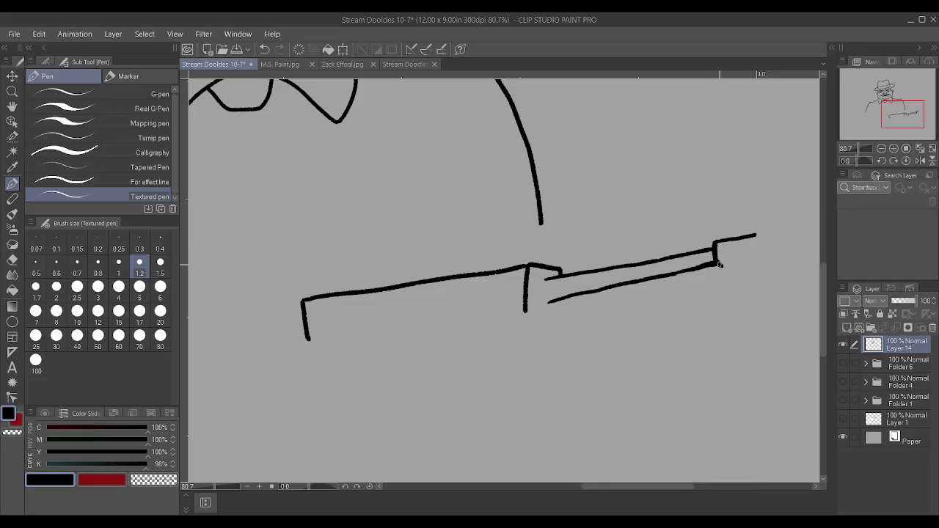
Draw the cylindrical muzzle with a round end face and black bore, and add the front sight behind it.
{"action": "mouse_move", "coordinate": [726, 263]}
{"action": "left_mouse_down"}
{"action": "mouse_move", "coordinate": [767, 248]}
{"action": "mouse_move", "coordinate": [756, 261]}
{"action": "mouse_move", "coordinate": [748, 236]}
{"action": "mouse_move", "coordinate": [762, 235]}
{"action": "mouse_move", "coordinate": [748, 261]}
{"action": "mouse_move", "coordinate": [755, 240]}
{"action": "left_mouse_up"}
{"action": "key", "text": "ctrl+z"}
{"action": "scroll", "coordinate": [800, 232], "scroll_direction": "up", "scroll_amount": 2}
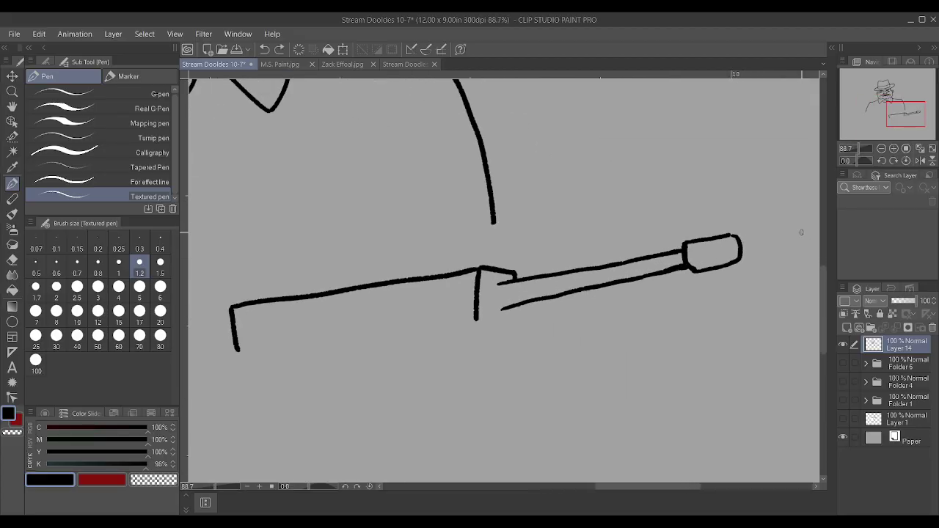
{"action": "scroll", "coordinate": [798, 230], "scroll_direction": "up", "scroll_amount": 1}
{"action": "mouse_move", "coordinate": [654, 255]}
{"action": "left_mouse_down"}
{"action": "mouse_move", "coordinate": [657, 227]}
{"action": "mouse_move", "coordinate": [670, 220]}
{"action": "mouse_move", "coordinate": [672, 253]}
{"action": "mouse_move", "coordinate": [709, 249]}
{"action": "mouse_move", "coordinate": [726, 266]}
{"action": "mouse_move", "coordinate": [733, 236]}
{"action": "left_mouse_up"}
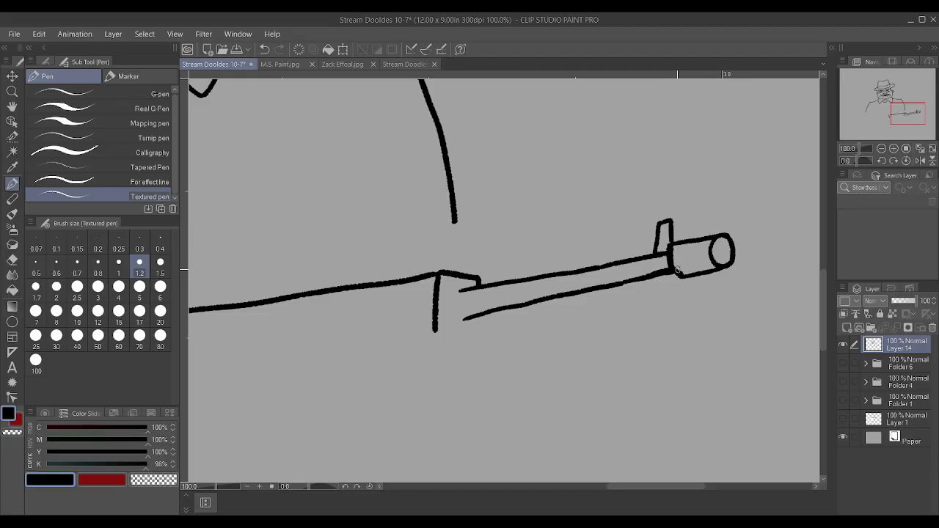
{"action": "scroll", "coordinate": [680, 273], "scroll_direction": "up", "scroll_amount": 2}
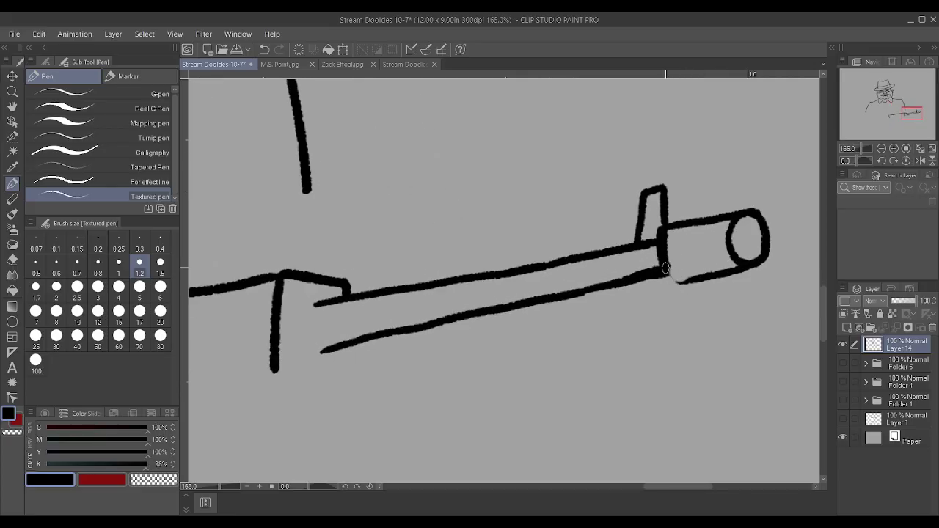
{"action": "left_click_drag", "start_coordinate": [664, 268], "coordinate": [684, 281]}
{"action": "left_click_drag", "start_coordinate": [748, 233], "coordinate": [746, 242]}
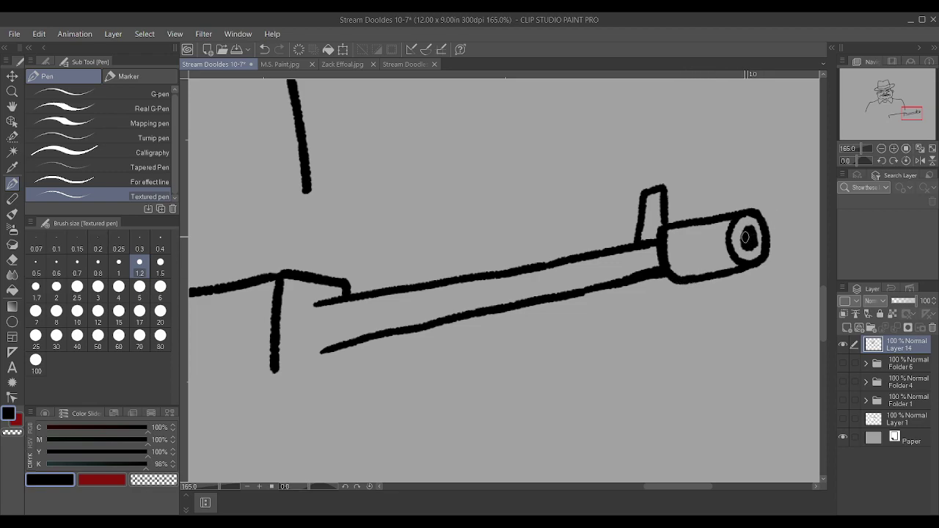
Draw evenly spaced curved ring lines along the barrel and close its rear end with a rounded edge.
{"action": "scroll", "coordinate": [745, 241], "scroll_direction": "down", "scroll_amount": 2}
{"action": "left_click_drag", "start_coordinate": [644, 272], "coordinate": [642, 248]}
{"action": "left_click_drag", "start_coordinate": [609, 280], "coordinate": [613, 255]}
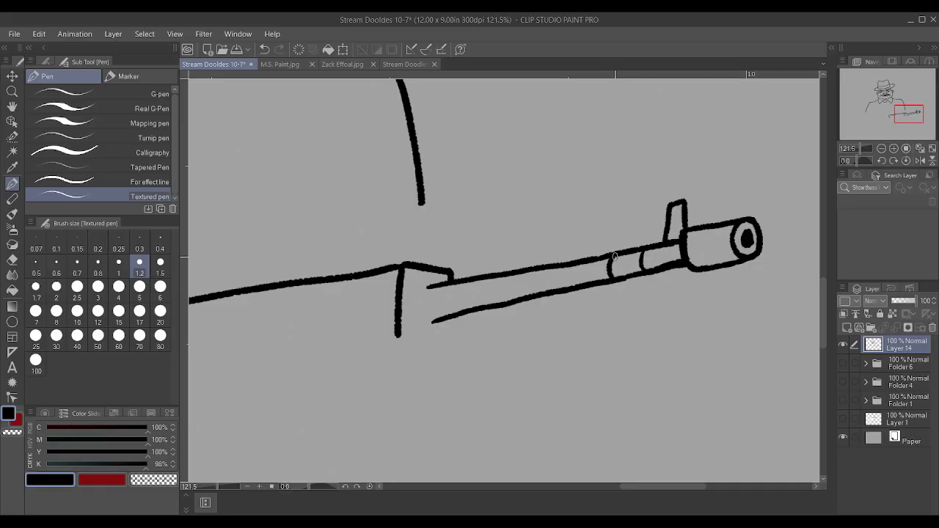
{"action": "left_click_drag", "start_coordinate": [577, 286], "coordinate": [580, 262]}
{"action": "left_click_drag", "start_coordinate": [545, 291], "coordinate": [544, 267]}
{"action": "left_click_drag", "start_coordinate": [511, 298], "coordinate": [508, 273]}
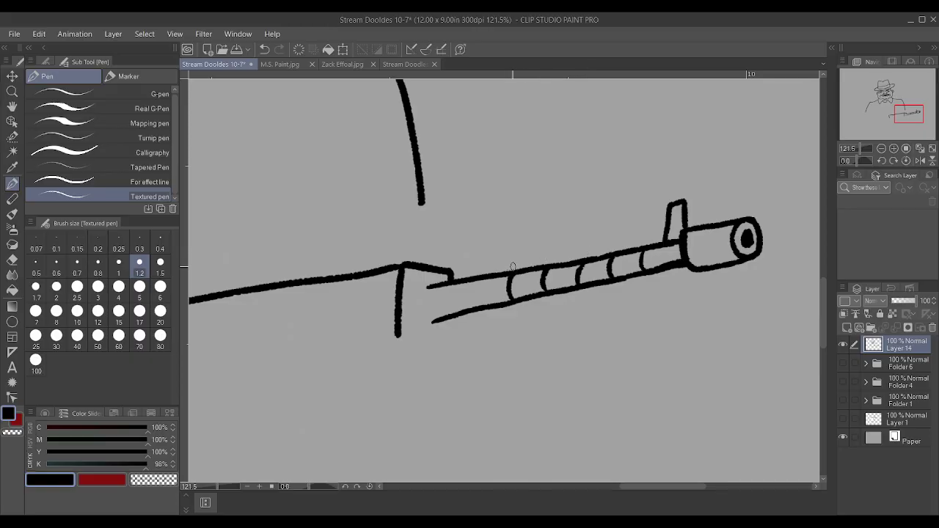
{"action": "left_click_drag", "start_coordinate": [474, 307], "coordinate": [471, 281]}
{"action": "mouse_move", "coordinate": [435, 321]}
{"action": "left_mouse_down"}
{"action": "mouse_move", "coordinate": [422, 308]}
{"action": "mouse_move", "coordinate": [440, 284]}
{"action": "left_mouse_up"}
Close the gun body's front block beneath the rear end of the barrel.
{"action": "scroll", "coordinate": [440, 284], "scroll_direction": "down", "scroll_amount": 2}
{"action": "scroll", "coordinate": [440, 284], "scroll_direction": "up", "scroll_amount": 1}
{"action": "left_click_drag", "start_coordinate": [450, 324], "coordinate": [450, 317]}
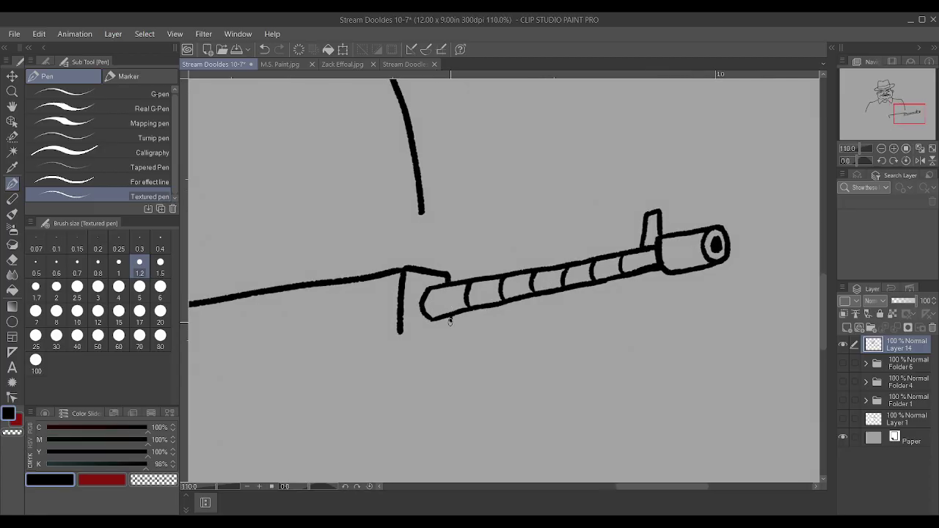
{"action": "mouse_move", "coordinate": [399, 331]}
{"action": "left_mouse_down"}
{"action": "mouse_move", "coordinate": [446, 330]}
{"action": "mouse_move", "coordinate": [452, 317]}
{"action": "left_mouse_up"}
Draw the angled gun stock extending backward and down from the rear edge of the gun body.
{"action": "scroll", "coordinate": [437, 335], "scroll_direction": "down", "scroll_amount": 2}
{"action": "scroll", "coordinate": [438, 333], "scroll_direction": "down", "scroll_amount": 2}
{"action": "scroll", "coordinate": [337, 337], "scroll_direction": "up", "scroll_amount": 2}
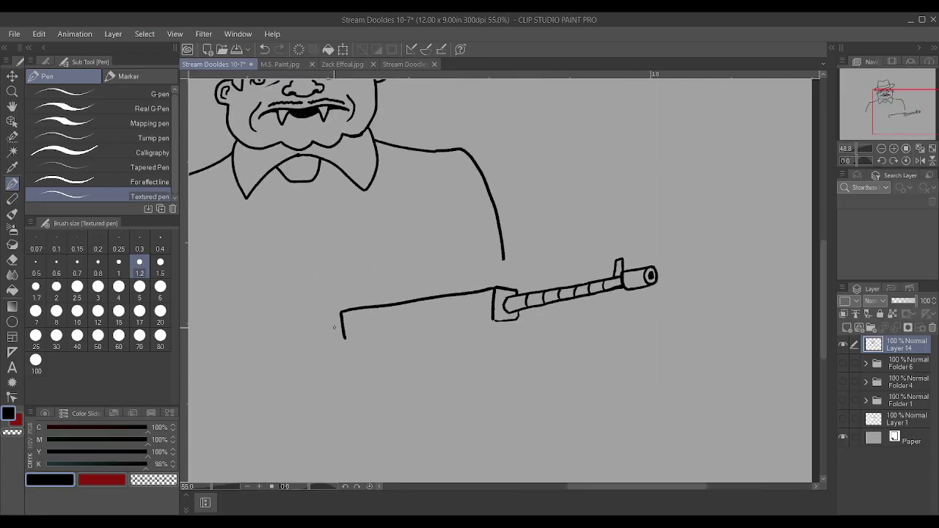
{"action": "left_click_drag", "start_coordinate": [289, 359], "coordinate": [343, 336]}
{"action": "mouse_move", "coordinate": [289, 359]}
{"action": "left_mouse_down"}
{"action": "mouse_move", "coordinate": [243, 358]}
{"action": "mouse_move", "coordinate": [244, 409]}
{"action": "mouse_move", "coordinate": [345, 366]}
{"action": "mouse_move", "coordinate": [344, 333]}
{"action": "left_mouse_up"}
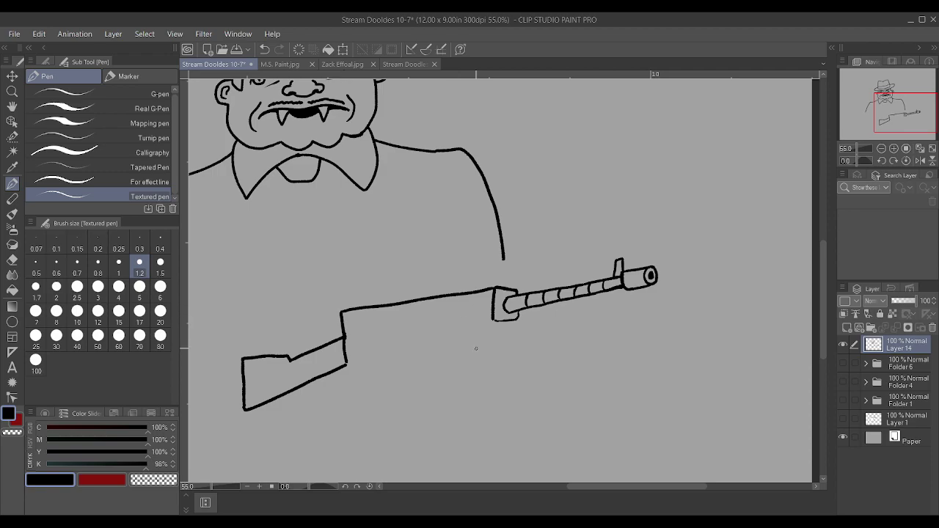
Draw the foregrip line forward under the barrel, and undo the rough hand outline below it.
{"action": "mouse_move", "coordinate": [493, 320]}
{"action": "left_mouse_down"}
{"action": "mouse_move", "coordinate": [570, 311]}
{"action": "mouse_move", "coordinate": [571, 321]}
{"action": "mouse_move", "coordinate": [552, 325]}
{"action": "mouse_move", "coordinate": [575, 333]}
{"action": "mouse_move", "coordinate": [536, 371]}
{"action": "left_mouse_up"}
{"action": "scroll", "coordinate": [531, 362], "scroll_direction": "down", "scroll_amount": 3}
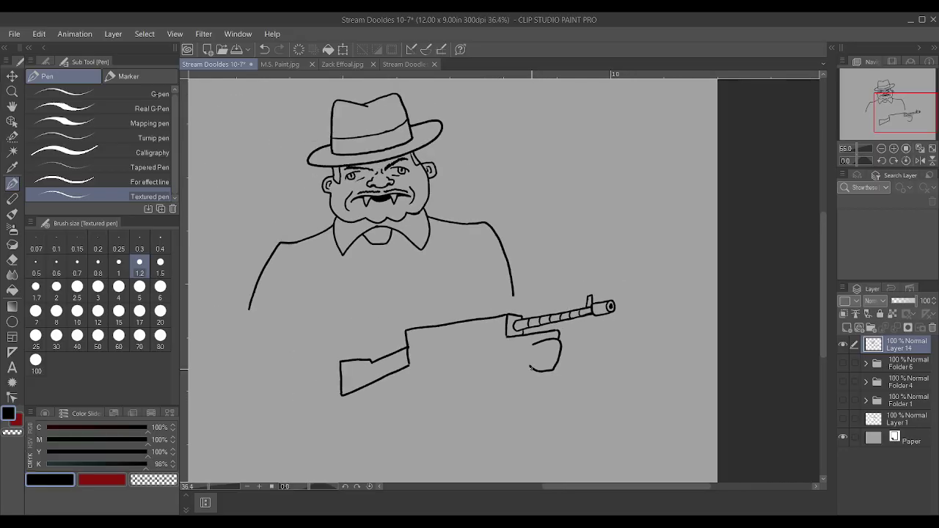
{"action": "key", "text": "ctrl+z"}
{"action": "scroll", "coordinate": [531, 366], "scroll_direction": "up", "scroll_amount": 2}
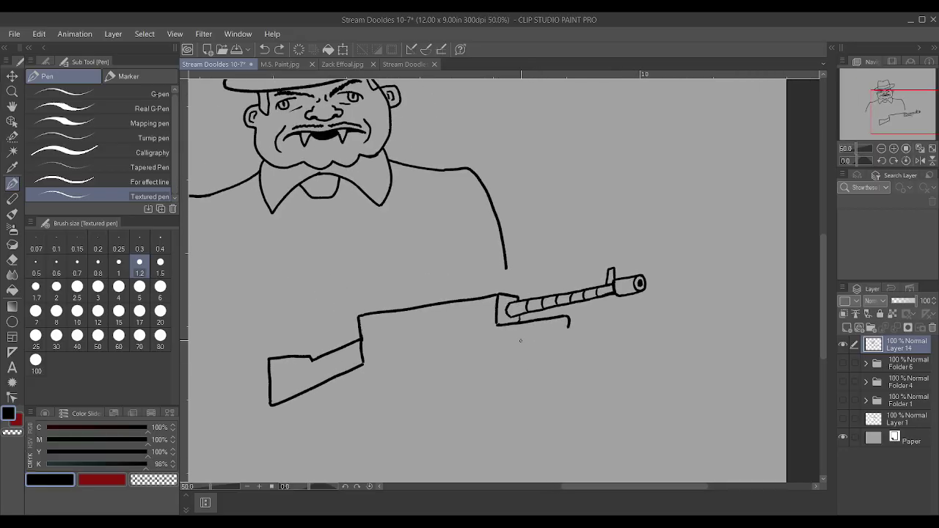
{"action": "mouse_move", "coordinate": [516, 341]}
{"action": "left_mouse_down"}
{"action": "mouse_move", "coordinate": [567, 327]}
{"action": "mouse_move", "coordinate": [527, 340]}
{"action": "mouse_move", "coordinate": [555, 338]}
{"action": "mouse_move", "coordinate": [522, 360]}
{"action": "mouse_move", "coordinate": [545, 355]}
{"action": "mouse_move", "coordinate": [527, 373]}
{"action": "mouse_move", "coordinate": [556, 377]}
{"action": "left_mouse_up"}
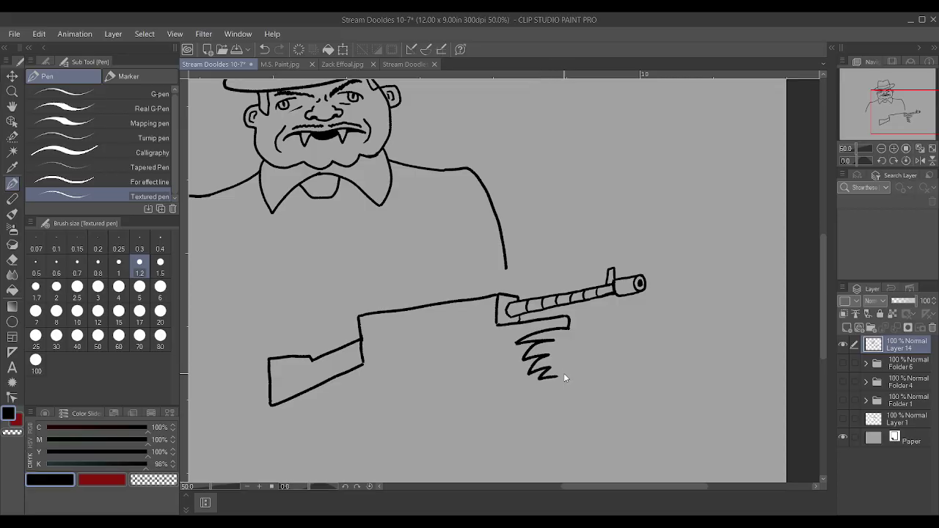
{"action": "key", "text": "ctrl+z"}
{"action": "key", "text": "ctrl+z"}
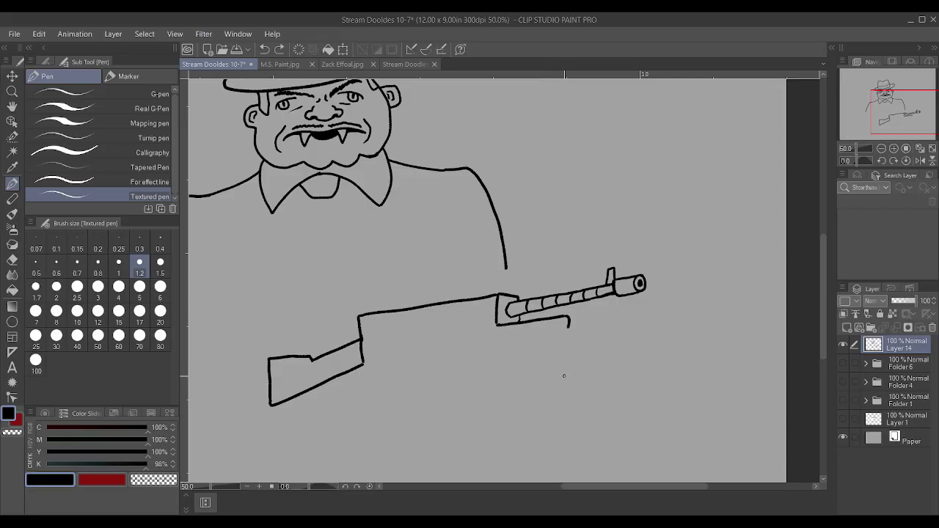
Draw four stacked, curled fingers with pointed tips beneath the foregrip.
{"action": "mouse_move", "coordinate": [566, 331]}
{"action": "left_mouse_down"}
{"action": "mouse_move", "coordinate": [540, 337]}
{"action": "mouse_move", "coordinate": [572, 337]}
{"action": "mouse_move", "coordinate": [564, 331]}
{"action": "mouse_move", "coordinate": [564, 347]}
{"action": "mouse_move", "coordinate": [541, 357]}
{"action": "mouse_move", "coordinate": [570, 356]}
{"action": "mouse_move", "coordinate": [572, 342]}
{"action": "left_mouse_up"}
{"action": "scroll", "coordinate": [566, 334], "scroll_direction": "up", "scroll_amount": 1}
{"action": "mouse_move", "coordinate": [527, 369]}
{"action": "left_mouse_down"}
{"action": "mouse_move", "coordinate": [568, 355]}
{"action": "mouse_move", "coordinate": [528, 371]}
{"action": "mouse_move", "coordinate": [561, 370]}
{"action": "mouse_move", "coordinate": [569, 361]}
{"action": "mouse_move", "coordinate": [524, 382]}
{"action": "mouse_move", "coordinate": [564, 358]}
{"action": "left_mouse_up"}
{"action": "scroll", "coordinate": [538, 281], "scroll_direction": "down", "scroll_amount": 1}
{"action": "scroll", "coordinate": [557, 330], "scroll_direction": "up", "scroll_amount": 4}
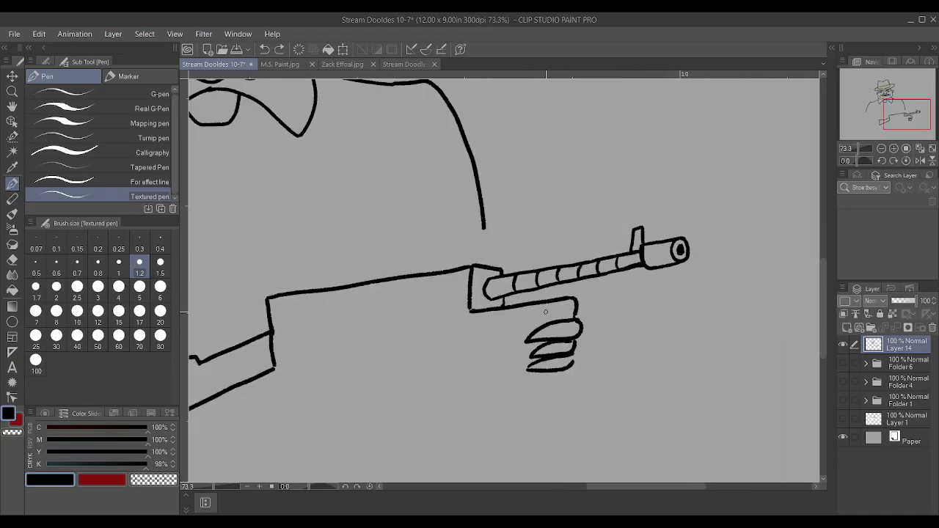
{"action": "mouse_move", "coordinate": [574, 363]}
{"action": "left_mouse_down"}
{"action": "mouse_move", "coordinate": [578, 370]}
{"action": "mouse_move", "coordinate": [513, 397]}
{"action": "mouse_move", "coordinate": [547, 401]}
{"action": "mouse_move", "coordinate": [579, 382]}
{"action": "left_mouse_up"}
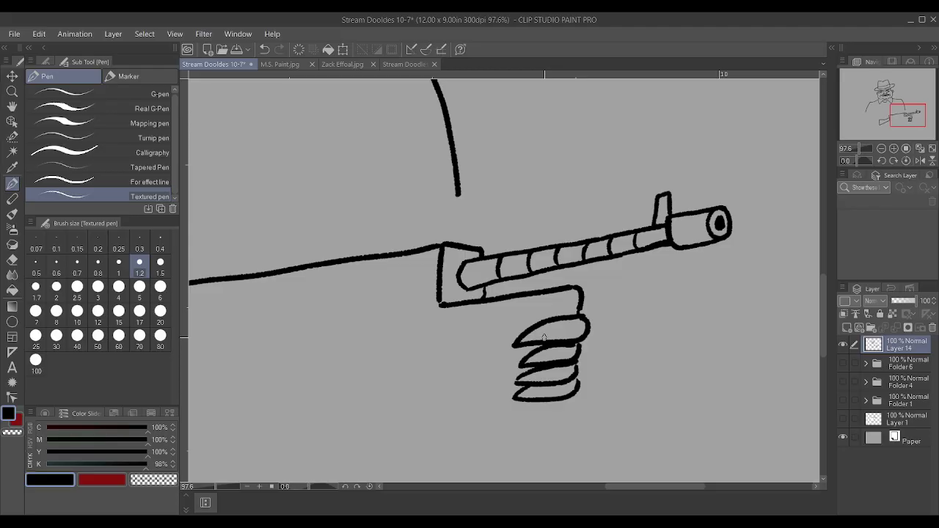
Separate the pointed nails from the four fingers and fill them in solid black.
{"action": "mouse_move", "coordinate": [538, 354]}
{"action": "left_mouse_down"}
{"action": "mouse_move", "coordinate": [534, 354]}
{"action": "mouse_move", "coordinate": [513, 368]}
{"action": "mouse_move", "coordinate": [531, 362]}
{"action": "mouse_move", "coordinate": [533, 340]}
{"action": "mouse_move", "coordinate": [536, 329]}
{"action": "left_mouse_up"}
{"action": "mouse_move", "coordinate": [526, 374]}
{"action": "left_mouse_down"}
{"action": "mouse_move", "coordinate": [509, 381]}
{"action": "mouse_move", "coordinate": [527, 390]}
{"action": "mouse_move", "coordinate": [506, 397]}
{"action": "mouse_move", "coordinate": [528, 387]}
{"action": "left_mouse_up"}
{"action": "scroll", "coordinate": [528, 387], "scroll_direction": "down", "scroll_amount": 2}
{"action": "scroll", "coordinate": [528, 386], "scroll_direction": "up", "scroll_amount": 1}
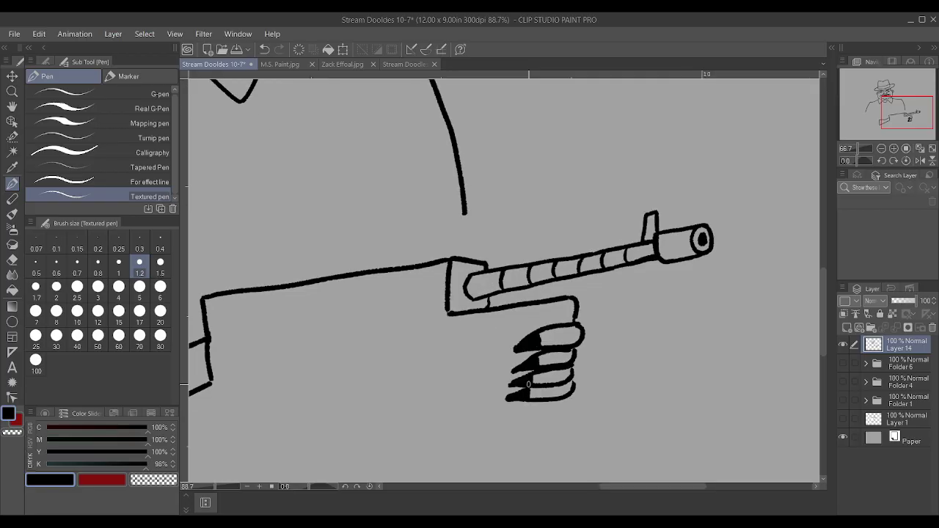
Draw the thumb with a black pointed nail and outline the palm and heel of the hand below the gun.
{"action": "mouse_move", "coordinate": [469, 345]}
{"action": "left_mouse_down"}
{"action": "mouse_move", "coordinate": [501, 337]}
{"action": "mouse_move", "coordinate": [511, 358]}
{"action": "mouse_move", "coordinate": [499, 389]}
{"action": "mouse_move", "coordinate": [493, 368]}
{"action": "mouse_move", "coordinate": [501, 369]}
{"action": "mouse_move", "coordinate": [497, 387]}
{"action": "mouse_move", "coordinate": [489, 365]}
{"action": "mouse_move", "coordinate": [471, 384]}
{"action": "mouse_move", "coordinate": [462, 378]}
{"action": "left_mouse_up"}
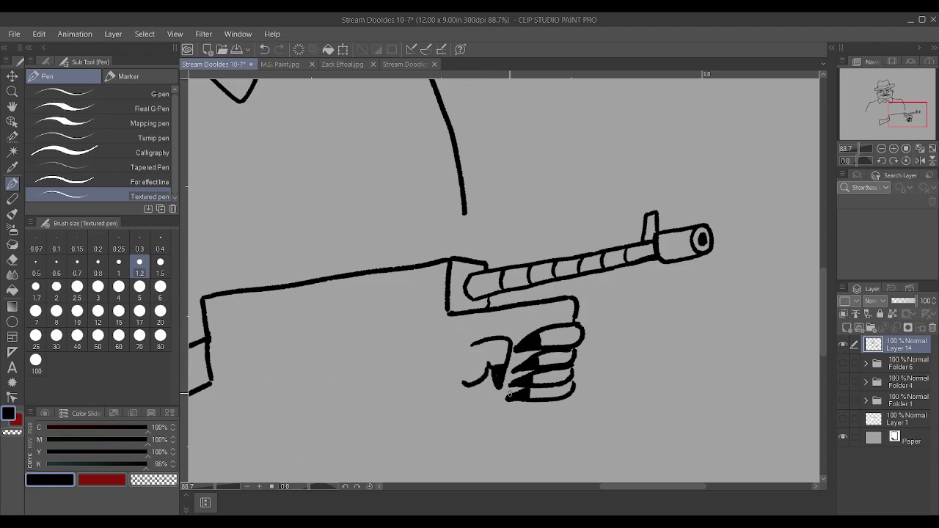
{"action": "mouse_move", "coordinate": [529, 400]}
{"action": "left_mouse_down"}
{"action": "mouse_move", "coordinate": [522, 422]}
{"action": "mouse_move", "coordinate": [466, 430]}
{"action": "mouse_move", "coordinate": [477, 382]}
{"action": "left_mouse_up"}
{"action": "scroll", "coordinate": [478, 381], "scroll_direction": "down", "scroll_amount": 3}
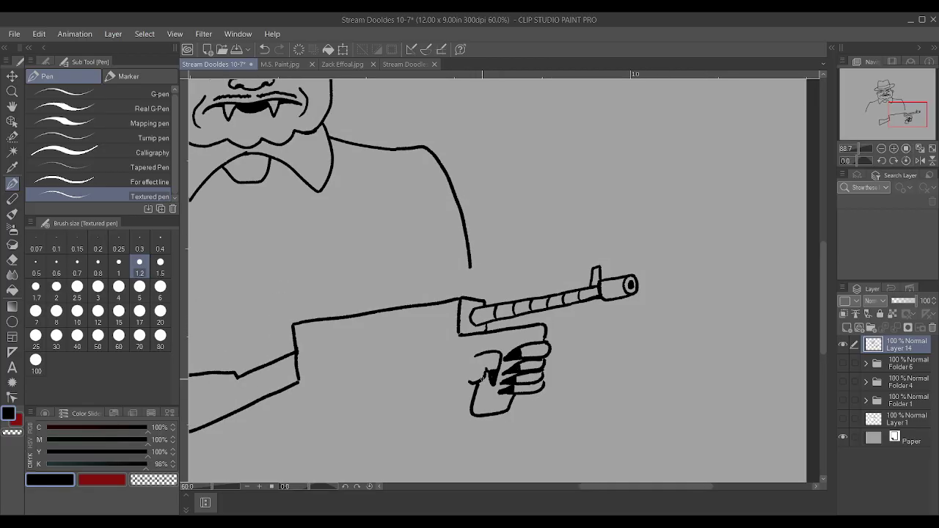
{"action": "scroll", "coordinate": [477, 382], "scroll_direction": "up", "scroll_amount": 3}
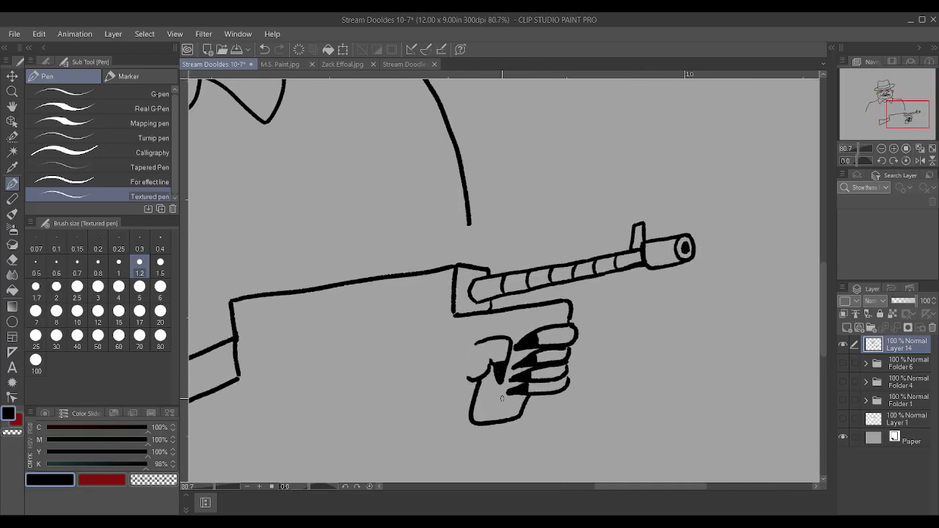
{"action": "left_click_drag", "start_coordinate": [475, 341], "coordinate": [466, 343]}
{"action": "scroll", "coordinate": [492, 338], "scroll_direction": "down", "scroll_amount": 2}
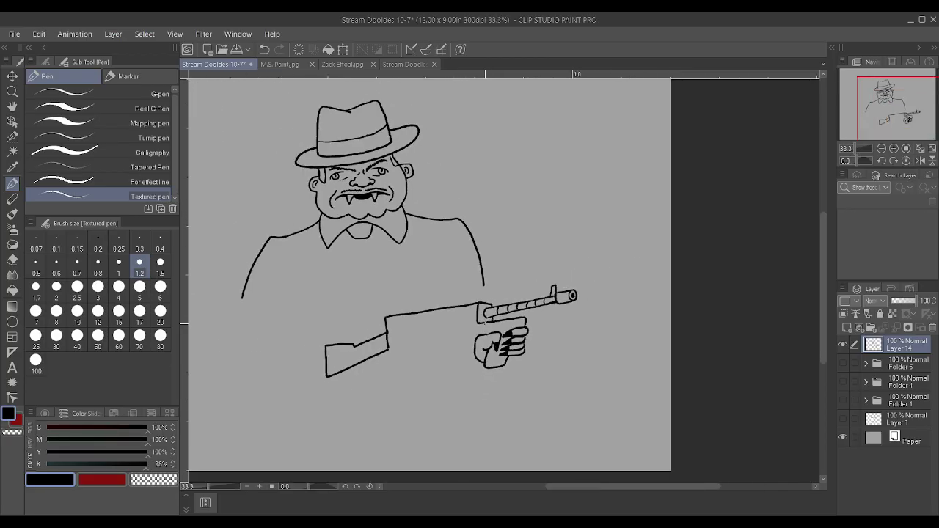
{"action": "scroll", "coordinate": [484, 323], "scroll_direction": "up", "scroll_amount": 1}
{"action": "key", "text": "ctrl+t"}
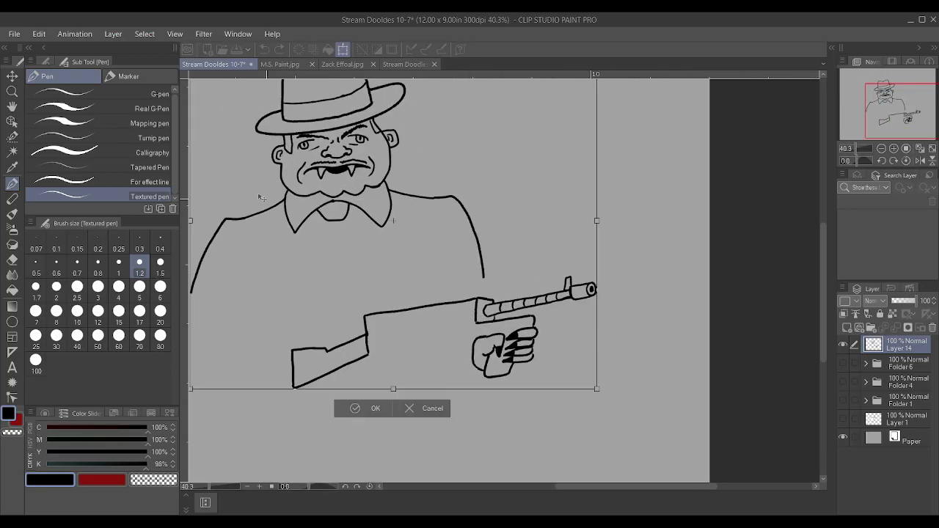
{"action": "left_click", "coordinate": [434, 409]}
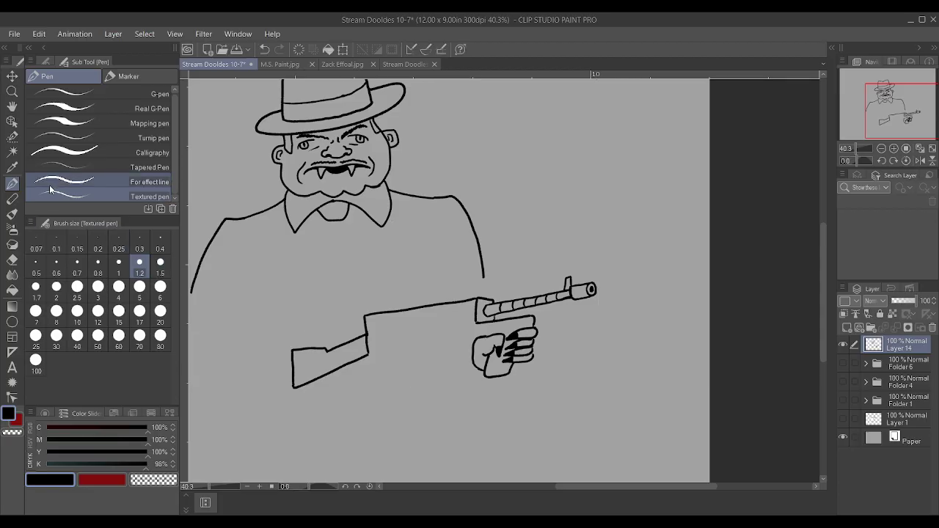
Select the whole gun together with its front hand using a closed polyline selection.
{"action": "left_click", "coordinate": [11, 136]}
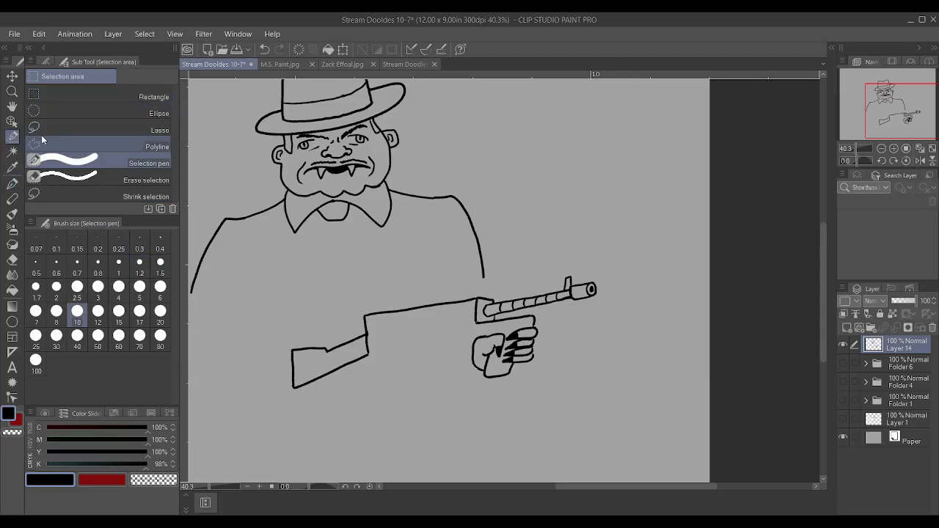
{"action": "left_click", "coordinate": [44, 145]}
{"action": "left_click", "coordinate": [601, 265]}
{"action": "left_click", "coordinate": [548, 266]}
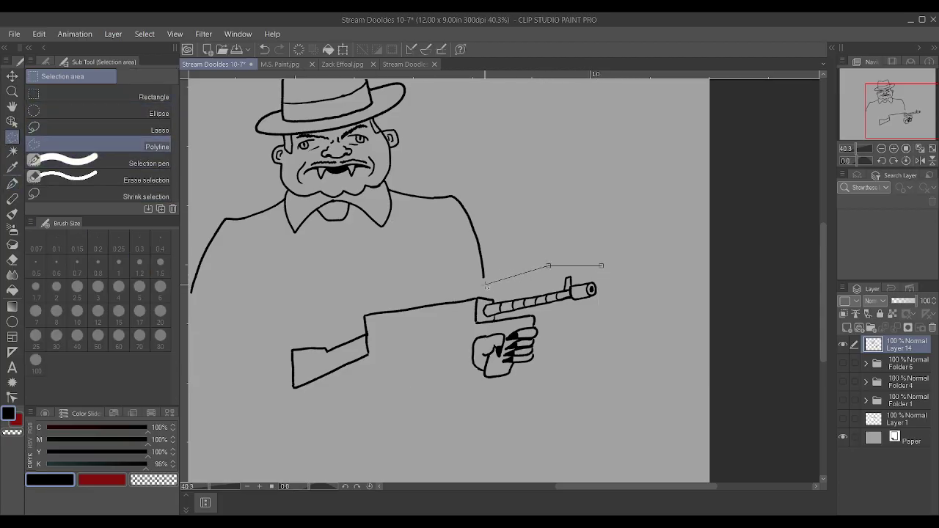
{"action": "left_click", "coordinate": [479, 287]}
{"action": "left_click", "coordinate": [386, 292]}
{"action": "left_click", "coordinate": [297, 303]}
{"action": "left_click", "coordinate": [251, 336]}
{"action": "left_click", "coordinate": [244, 392]}
{"action": "left_click", "coordinate": [272, 417]}
{"action": "left_click", "coordinate": [396, 416]}
{"action": "left_click", "coordinate": [507, 403]}
{"action": "left_click", "coordinate": [559, 355]}
{"action": "left_click", "coordinate": [582, 340]}
{"action": "left_click", "coordinate": [613, 271]}
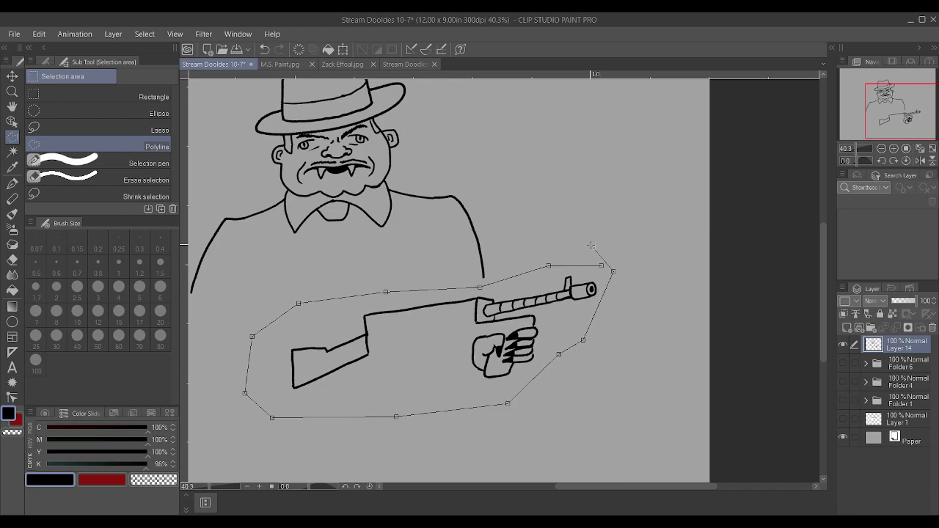
{"action": "left_click", "coordinate": [599, 266]}
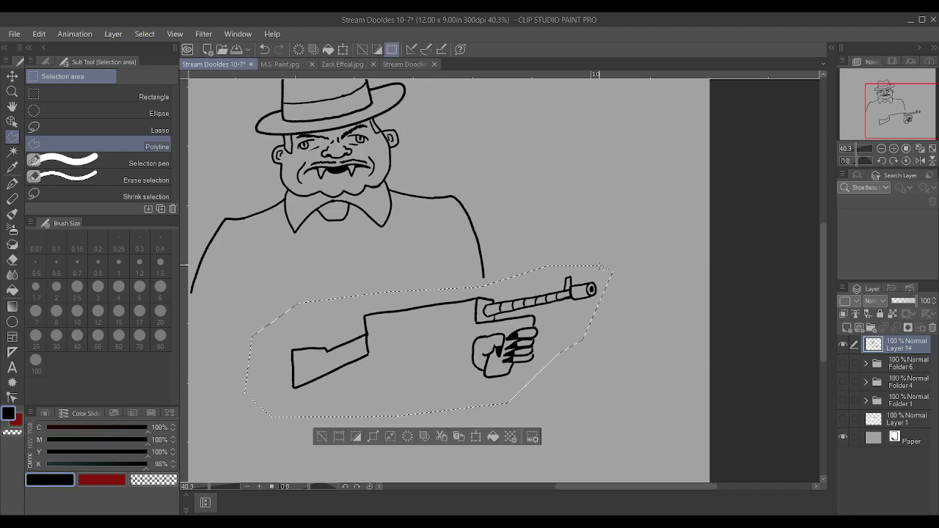
Scale the selected gun and hand up slightly and nudge them upward.
{"action": "key", "text": "ctrl+t"}
{"action": "key", "text": "ctrl+minus"}
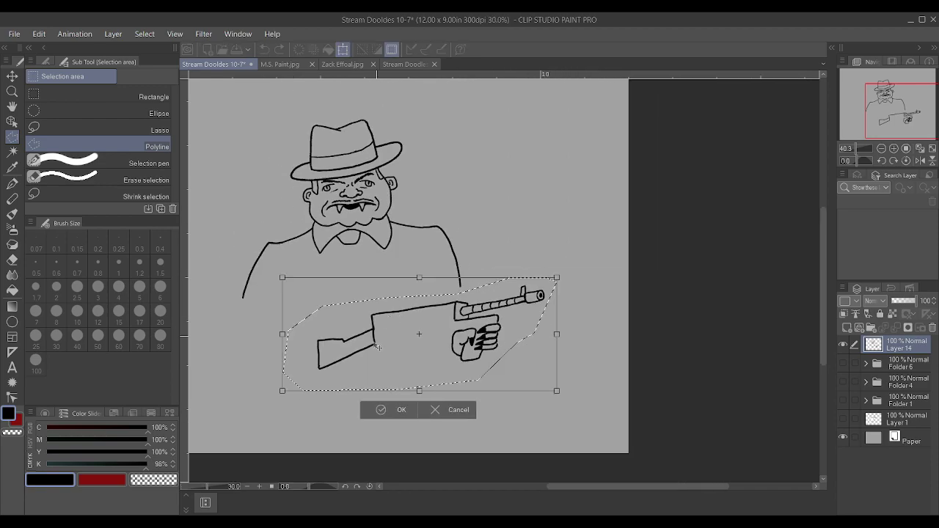
{"action": "left_click_drag", "start_coordinate": [282, 390], "coordinate": [233, 411]}
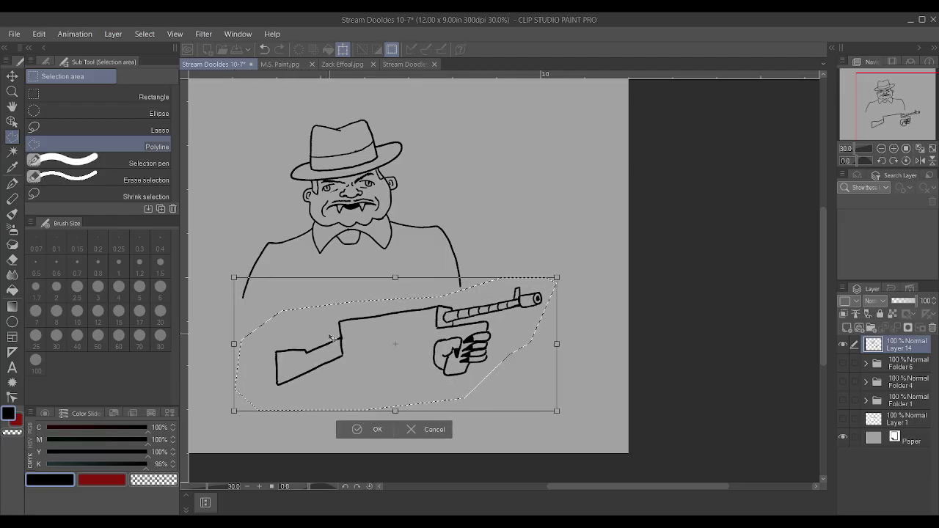
{"action": "mouse_move", "coordinate": [558, 416]}
{"action": "left_mouse_down"}
{"action": "mouse_move", "coordinate": [565, 418]}
{"action": "mouse_move", "coordinate": [555, 406]}
{"action": "left_mouse_up"}
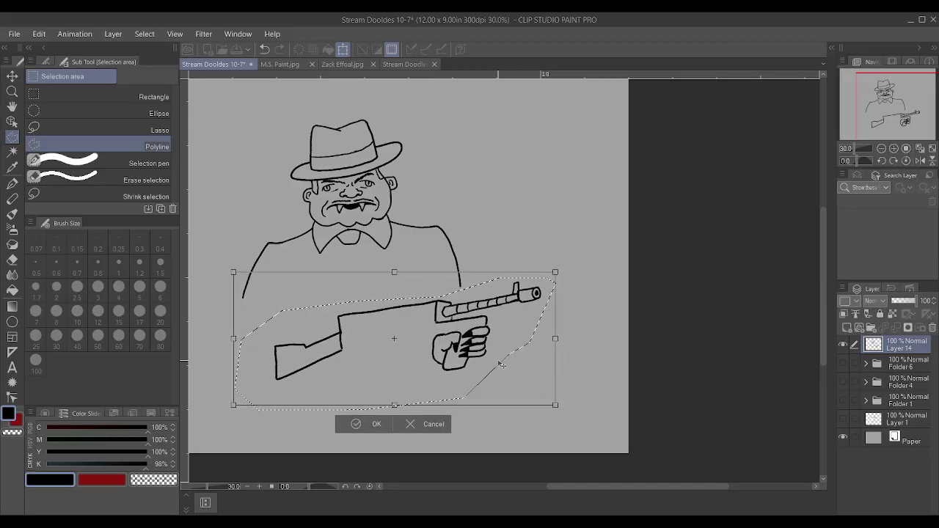
{"action": "left_click", "coordinate": [371, 425]}
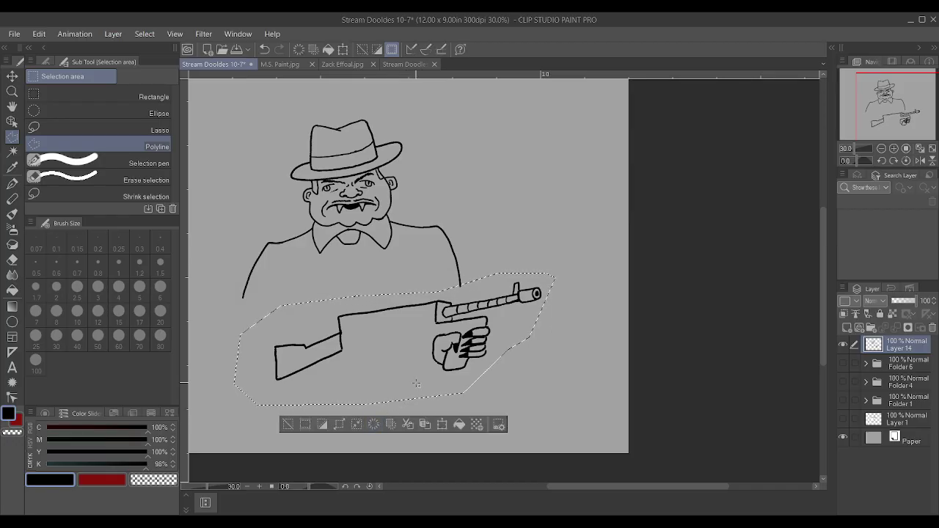
Move the selected gun and hand up and to the right, closer to the far arm, and deselect them.
{"action": "key", "text": "ctrl+d"}
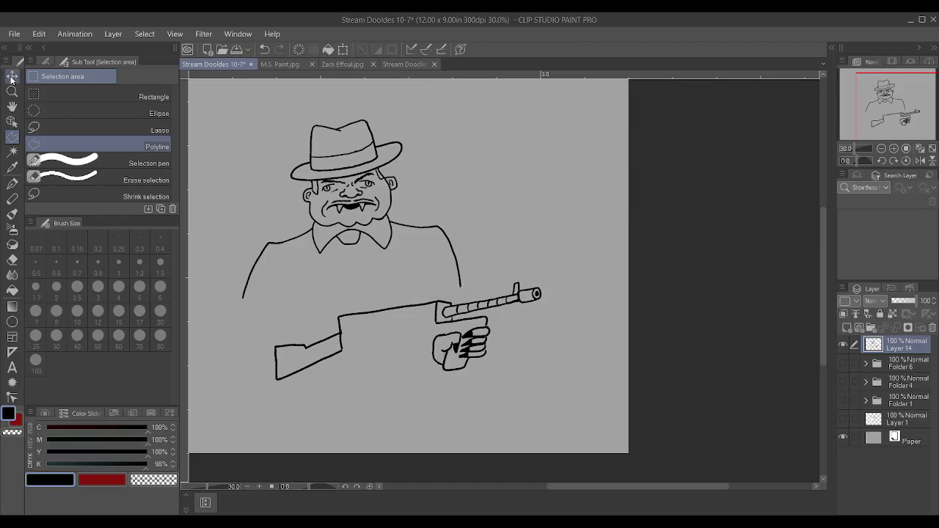
{"action": "key", "text": "ctrl+z"}
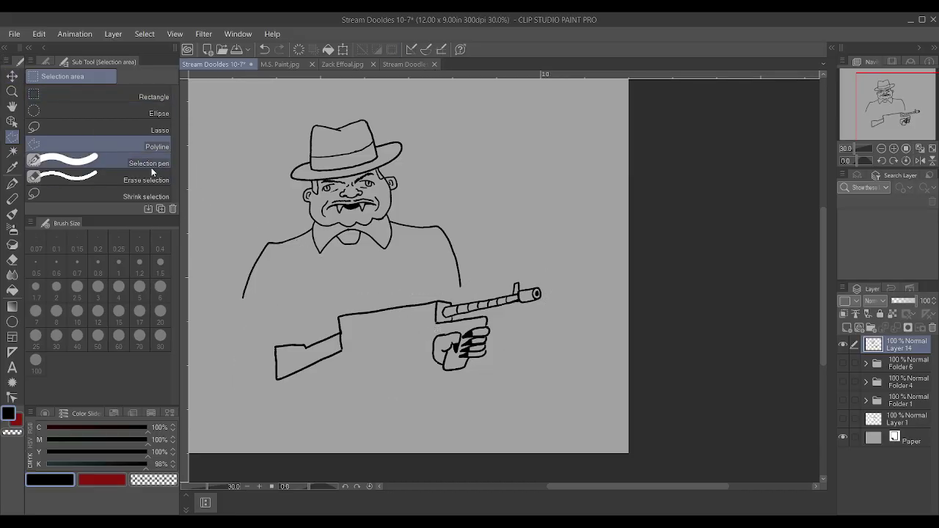
{"action": "left_click", "coordinate": [11, 76]}
{"action": "left_click_drag", "start_coordinate": [357, 317], "coordinate": [392, 299]}
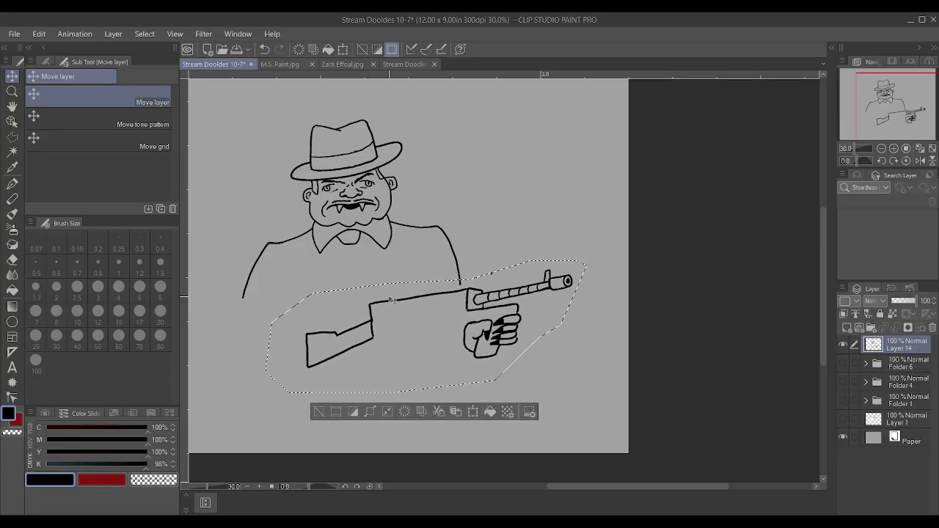
{"action": "key", "text": "ctrl+d"}
Draw the trigger hand below the rear of the receiver, with an extended index finger, curled fingers and a rounded palm.
{"action": "scroll", "coordinate": [430, 340], "scroll_direction": "down", "scroll_amount": 1}
{"action": "scroll", "coordinate": [433, 352], "scroll_direction": "up", "scroll_amount": 4}
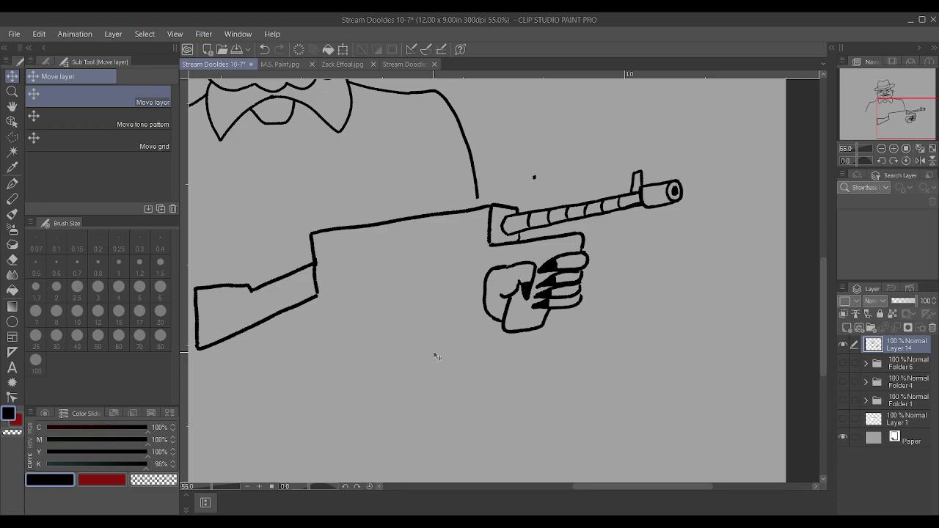
{"action": "key", "text": "p"}
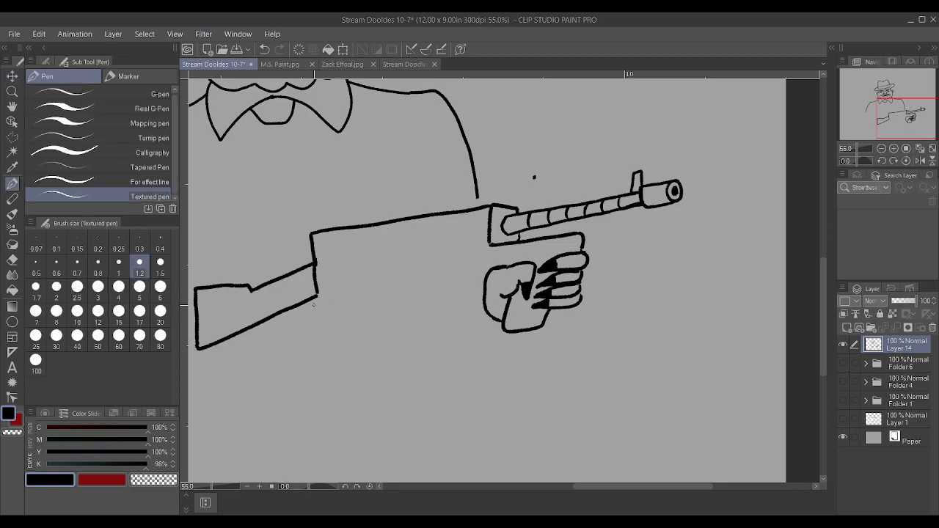
{"action": "mouse_move", "coordinate": [313, 299]}
{"action": "left_mouse_down"}
{"action": "mouse_move", "coordinate": [368, 285]}
{"action": "mouse_move", "coordinate": [377, 293]}
{"action": "mouse_move", "coordinate": [360, 302]}
{"action": "left_mouse_up"}
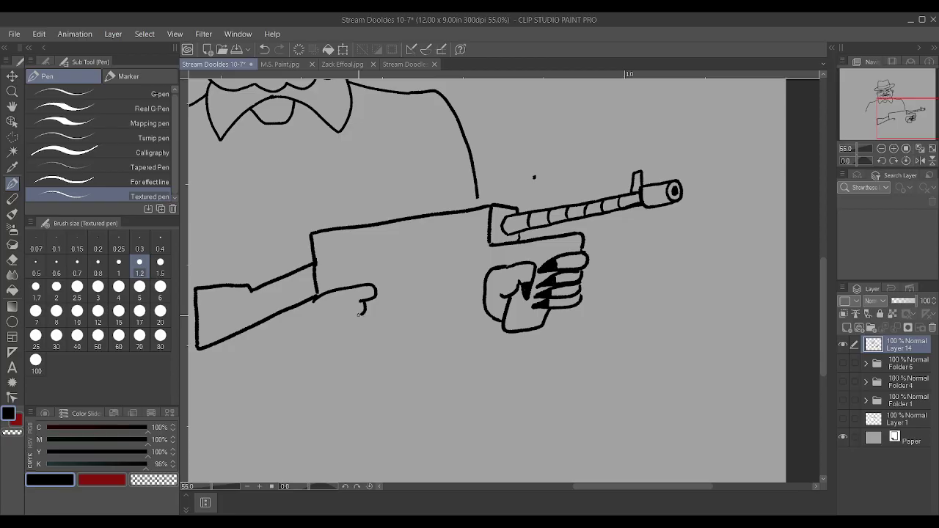
{"action": "mouse_move", "coordinate": [359, 316]}
{"action": "left_mouse_down"}
{"action": "mouse_move", "coordinate": [353, 342]}
{"action": "mouse_move", "coordinate": [338, 348]}
{"action": "left_mouse_up"}
{"action": "mouse_move", "coordinate": [328, 348]}
{"action": "left_mouse_down"}
{"action": "mouse_move", "coordinate": [295, 332]}
{"action": "mouse_move", "coordinate": [298, 306]}
{"action": "left_mouse_up"}
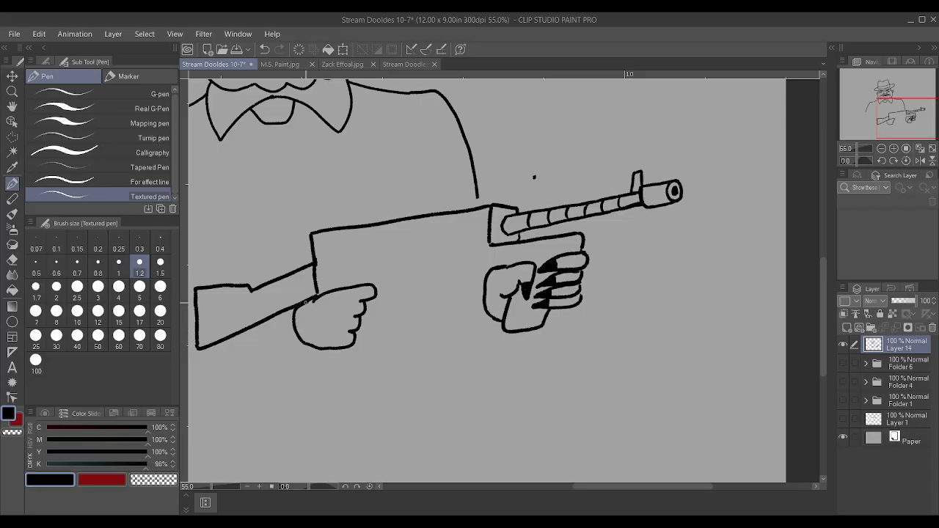
Round off the foregrip's rear end, add a short receiver underside line beside it, and start the trigger guard at the index finger.
{"action": "scroll", "coordinate": [316, 301], "scroll_direction": "down", "scroll_amount": 4}
{"action": "scroll", "coordinate": [367, 282], "scroll_direction": "up", "scroll_amount": 3}
{"action": "scroll", "coordinate": [371, 280], "scroll_direction": "up", "scroll_amount": 1}
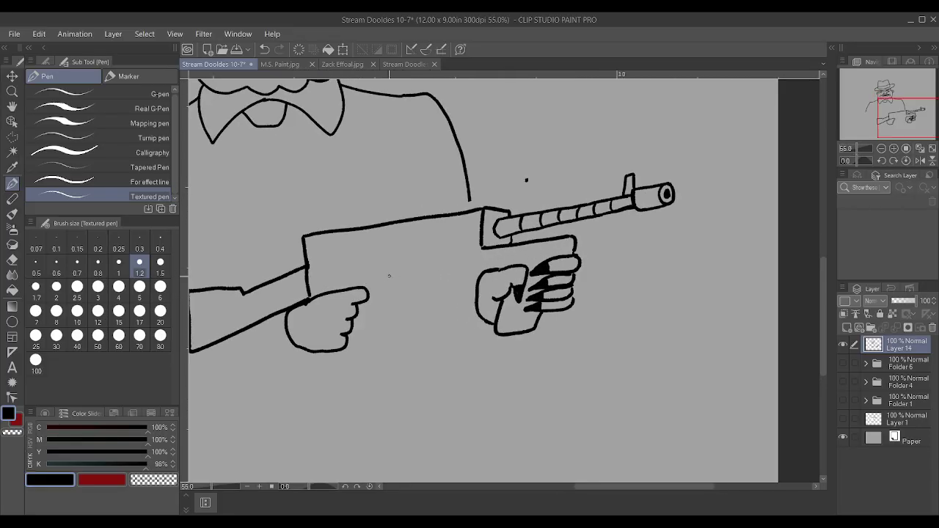
{"action": "left_click_drag", "start_coordinate": [474, 274], "coordinate": [484, 245]}
{"action": "left_click_drag", "start_coordinate": [443, 281], "coordinate": [472, 275]}
{"action": "left_click_drag", "start_coordinate": [369, 301], "coordinate": [380, 285]}
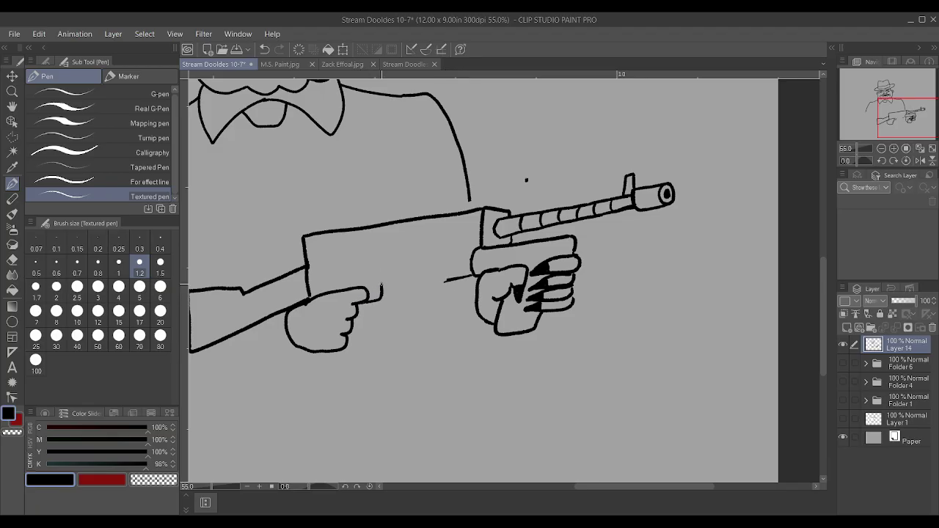
Draw a large round drum magazine under the receiver, with a thick side rim and a small oval hub.
{"action": "mouse_move", "coordinate": [407, 380]}
{"action": "left_mouse_down"}
{"action": "mouse_move", "coordinate": [383, 342]}
{"action": "mouse_move", "coordinate": [382, 300]}
{"action": "mouse_move", "coordinate": [390, 273]}
{"action": "mouse_move", "coordinate": [434, 249]}
{"action": "left_mouse_up"}
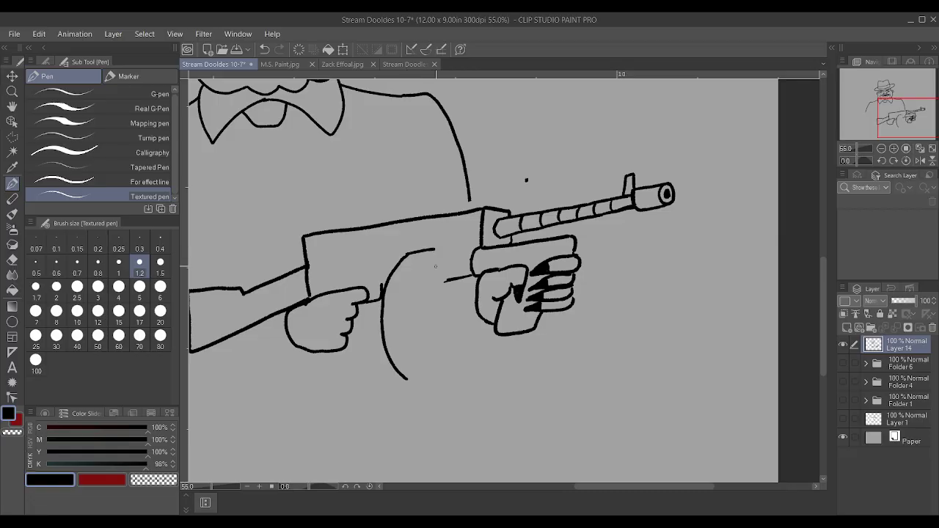
{"action": "mouse_move", "coordinate": [406, 378]}
{"action": "left_mouse_down"}
{"action": "mouse_move", "coordinate": [431, 386]}
{"action": "mouse_move", "coordinate": [466, 367]}
{"action": "mouse_move", "coordinate": [476, 320]}
{"action": "mouse_move", "coordinate": [465, 285]}
{"action": "left_mouse_up"}
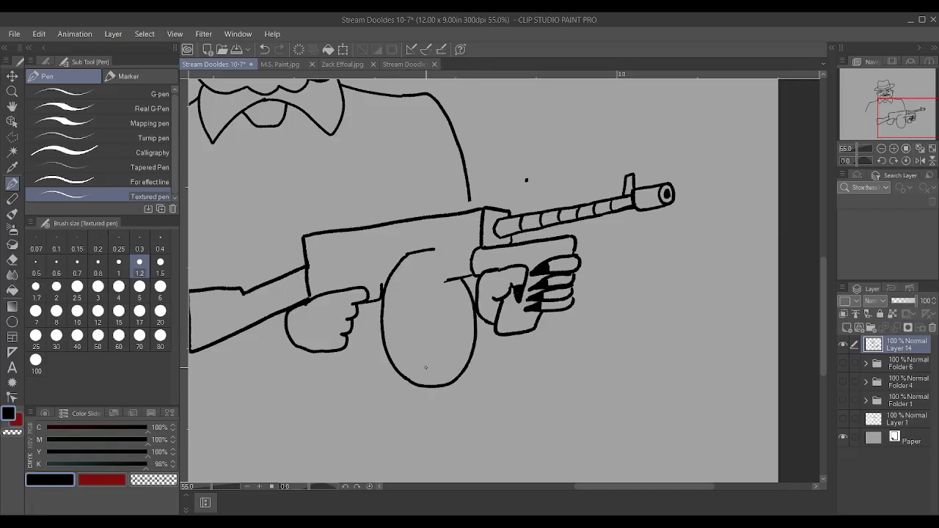
{"action": "mouse_move", "coordinate": [440, 385]}
{"action": "left_mouse_down"}
{"action": "mouse_move", "coordinate": [415, 359]}
{"action": "mouse_move", "coordinate": [408, 303]}
{"action": "mouse_move", "coordinate": [437, 251]}
{"action": "mouse_move", "coordinate": [439, 279]}
{"action": "mouse_move", "coordinate": [464, 280]}
{"action": "left_mouse_up"}
{"action": "mouse_move", "coordinate": [448, 314]}
{"action": "left_mouse_down"}
{"action": "mouse_move", "coordinate": [438, 312]}
{"action": "mouse_move", "coordinate": [437, 339]}
{"action": "mouse_move", "coordinate": [444, 309]}
{"action": "left_mouse_up"}
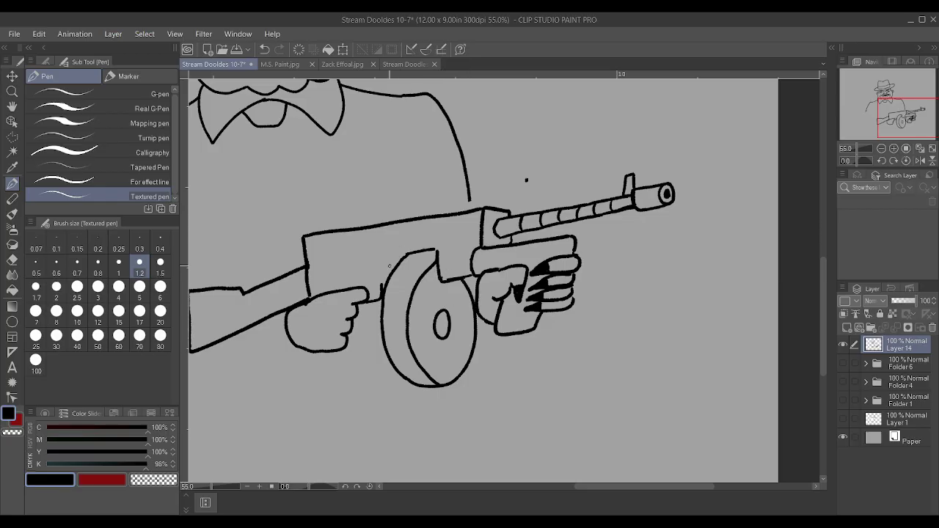
Draw the receiver's lower edge and the trigger above the index finger, and add a lengthwise line along the receiver's side.
{"action": "left_click_drag", "start_coordinate": [348, 286], "coordinate": [387, 277]}
{"action": "scroll", "coordinate": [382, 284], "scroll_direction": "up", "scroll_amount": 3}
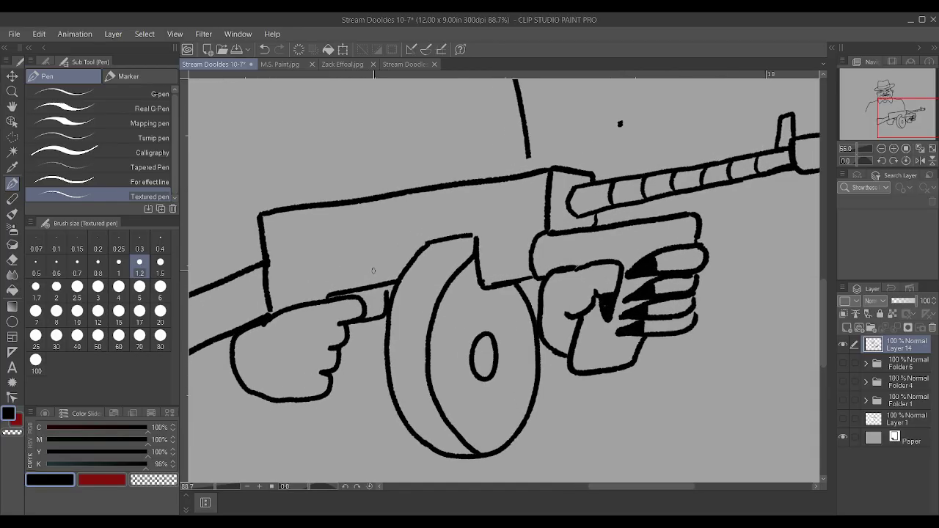
{"action": "mouse_move", "coordinate": [388, 301]}
{"action": "left_mouse_down"}
{"action": "mouse_move", "coordinate": [379, 335]}
{"action": "mouse_move", "coordinate": [388, 287]}
{"action": "left_mouse_up"}
{"action": "left_click_drag", "start_coordinate": [363, 342], "coordinate": [374, 291]}
{"action": "scroll", "coordinate": [384, 322], "scroll_direction": "down", "scroll_amount": 3}
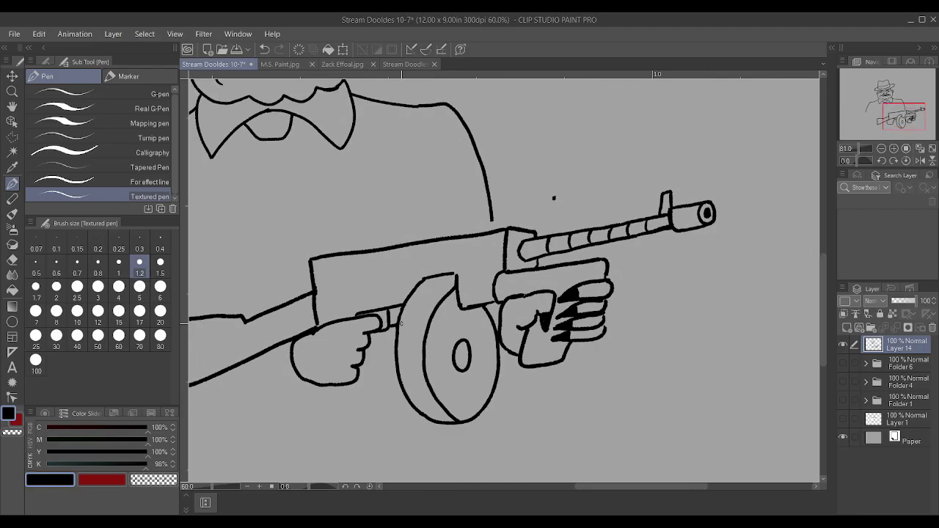
{"action": "mouse_move", "coordinate": [317, 323]}
{"action": "left_mouse_down"}
{"action": "mouse_move", "coordinate": [363, 311]}
{"action": "mouse_move", "coordinate": [313, 292]}
{"action": "mouse_move", "coordinate": [317, 303]}
{"action": "mouse_move", "coordinate": [412, 284]}
{"action": "left_mouse_up"}
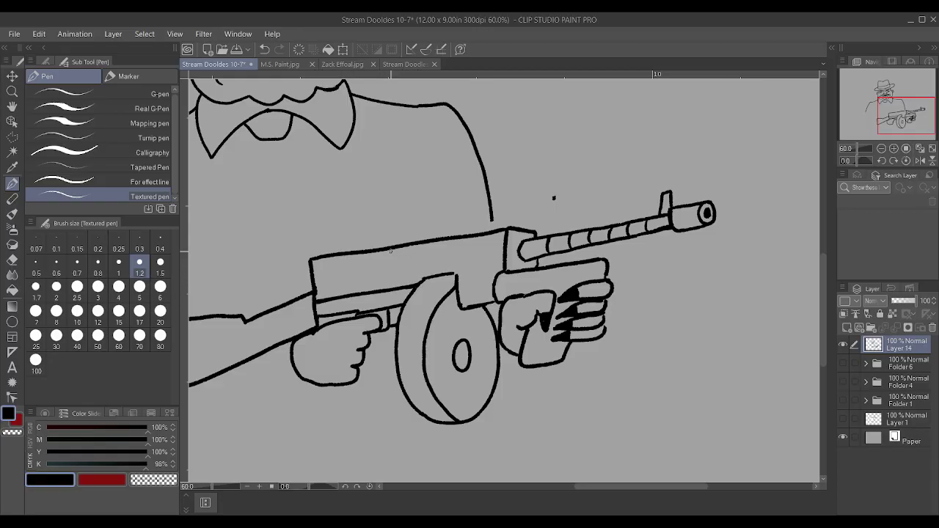
Add a small rear sight on top of the receiver and a short wrist line between the drum and the front hand.
{"action": "scroll", "coordinate": [467, 215], "scroll_direction": "down", "scroll_amount": 1}
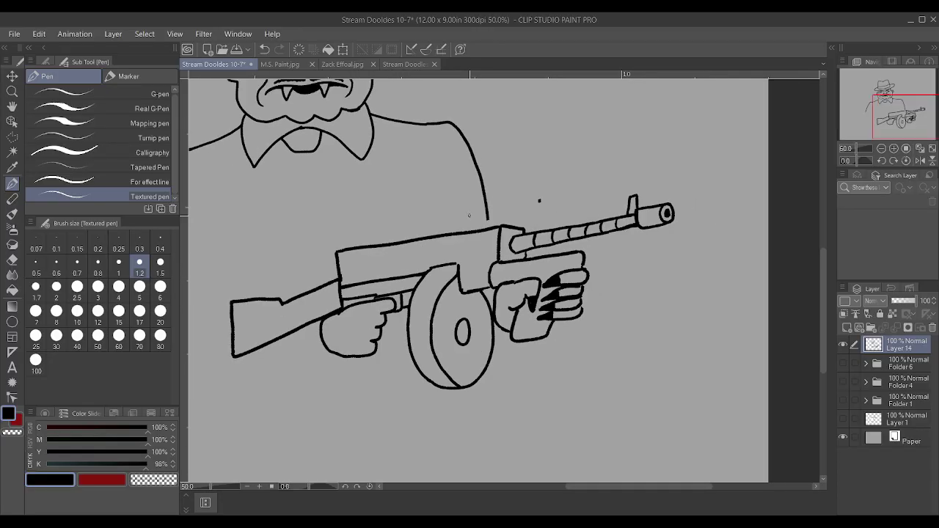
{"action": "left_click_drag", "start_coordinate": [345, 246], "coordinate": [358, 243]}
{"action": "left_click_drag", "start_coordinate": [504, 335], "coordinate": [485, 332]}
{"action": "scroll", "coordinate": [484, 307], "scroll_direction": "down", "scroll_amount": 2}
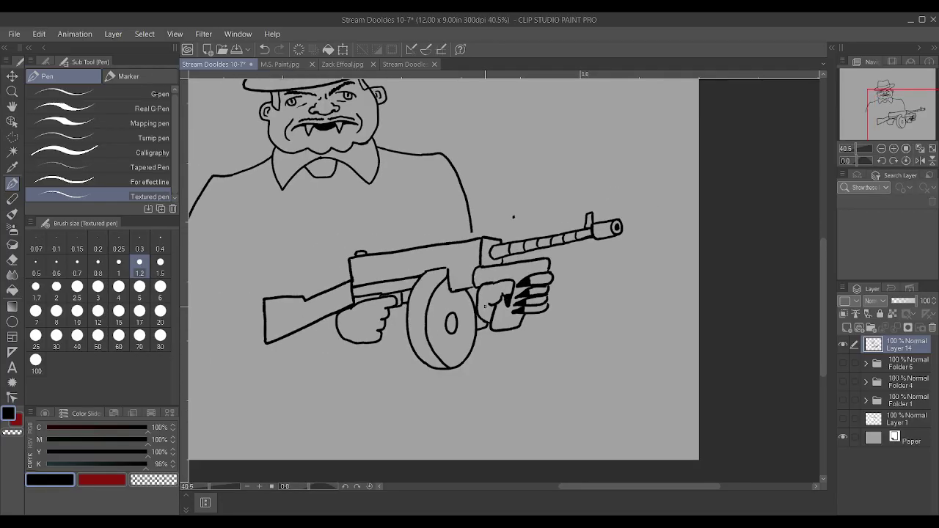
Try to outline the trigger arm with a straight forearm below the stock and a line up to the shoulder.
{"action": "scroll", "coordinate": [330, 273], "scroll_direction": "up", "scroll_amount": 1}
{"action": "scroll", "coordinate": [330, 273], "scroll_direction": "down", "scroll_amount": 1}
{"action": "scroll", "coordinate": [330, 273], "scroll_direction": "up", "scroll_amount": 2}
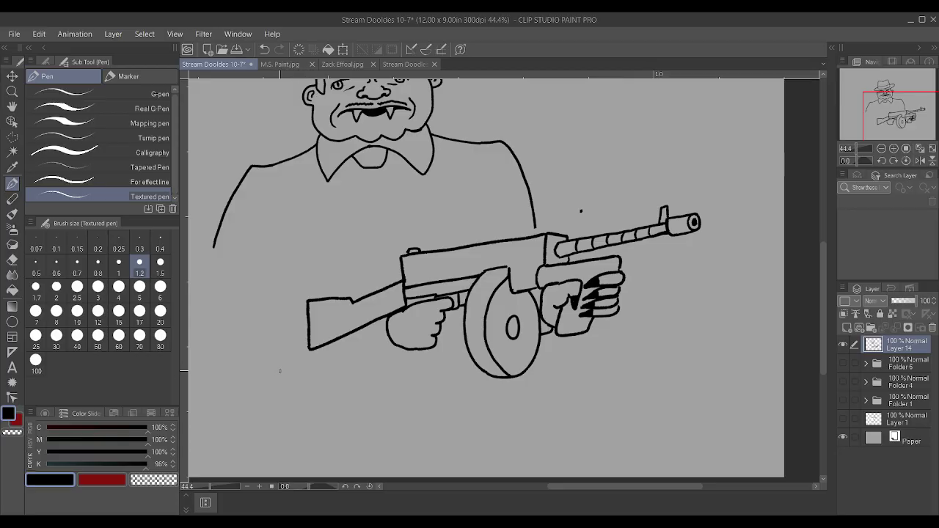
{"action": "left_click_drag", "start_coordinate": [280, 373], "coordinate": [385, 346]}
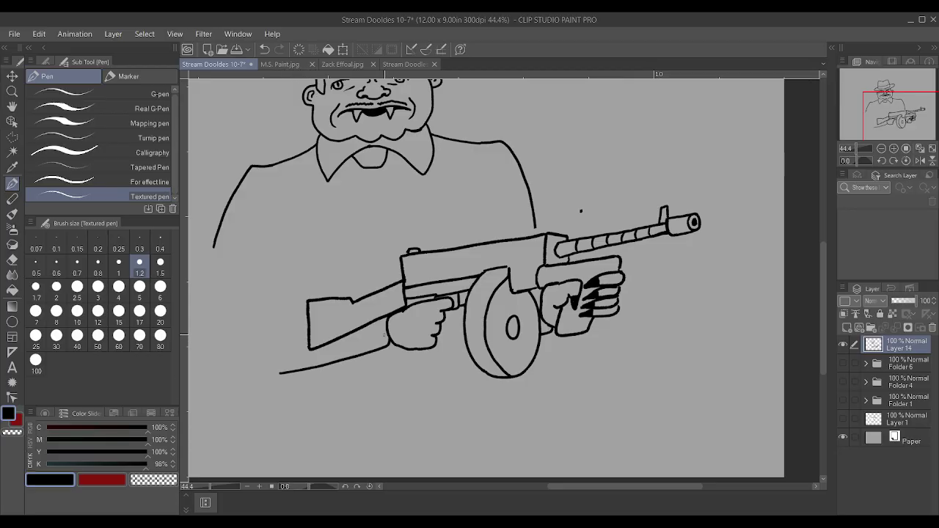
{"action": "left_click_drag", "start_coordinate": [277, 373], "coordinate": [217, 248]}
{"action": "scroll", "coordinate": [225, 229], "scroll_direction": "down", "scroll_amount": 1}
{"action": "scroll", "coordinate": [225, 230], "scroll_direction": "down", "scroll_amount": 3}
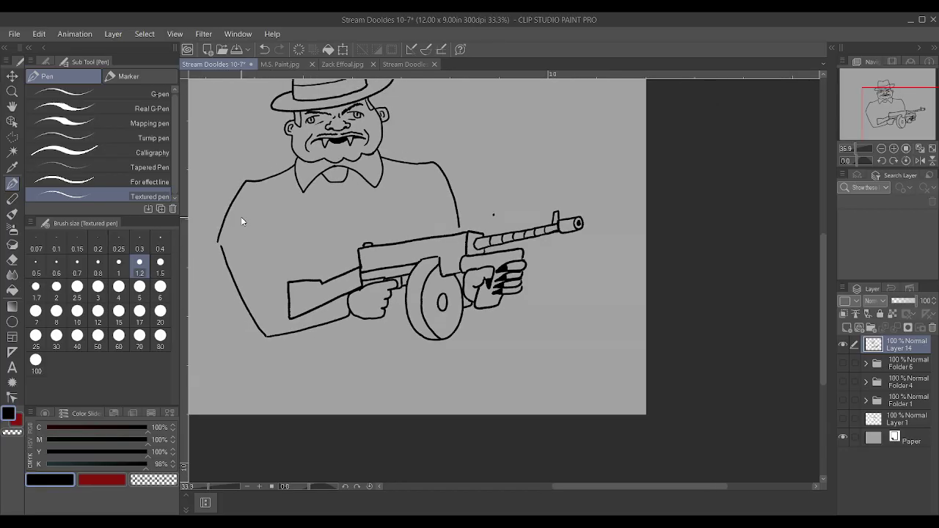
{"action": "scroll", "coordinate": [207, 212], "scroll_direction": "up", "scroll_amount": 5}
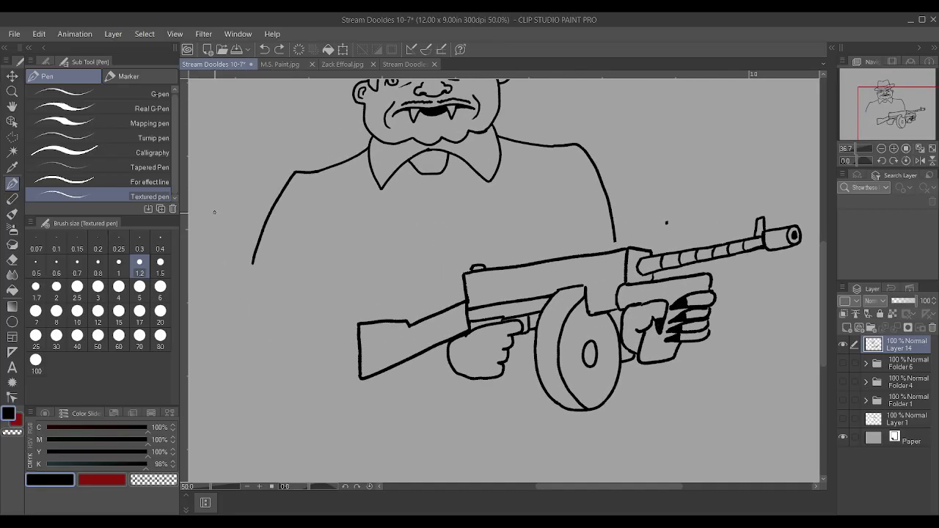
Replace the trigger arm's upper line with a longer one, and outline the bent forearm passing behind the stock to the hand.
{"action": "left_click_drag", "start_coordinate": [300, 160], "coordinate": [282, 195]}
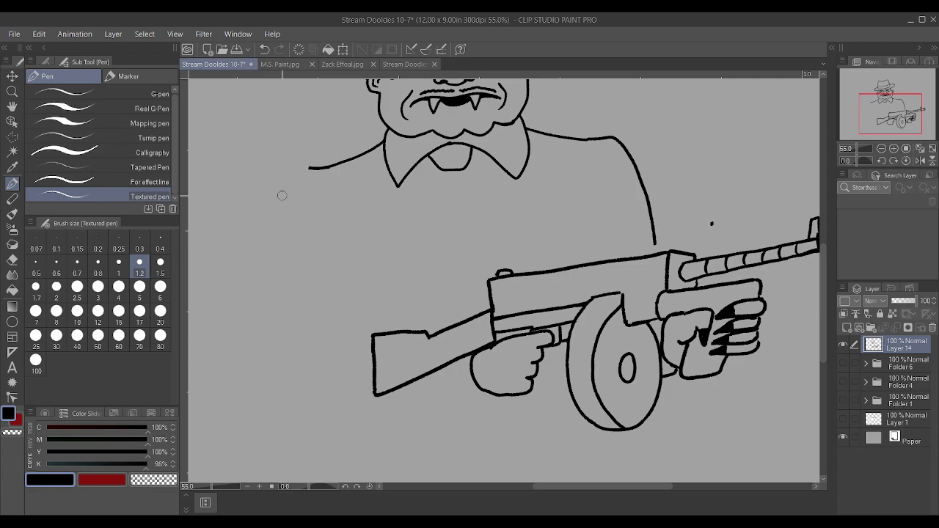
{"action": "left_click_drag", "start_coordinate": [260, 311], "coordinate": [308, 170]}
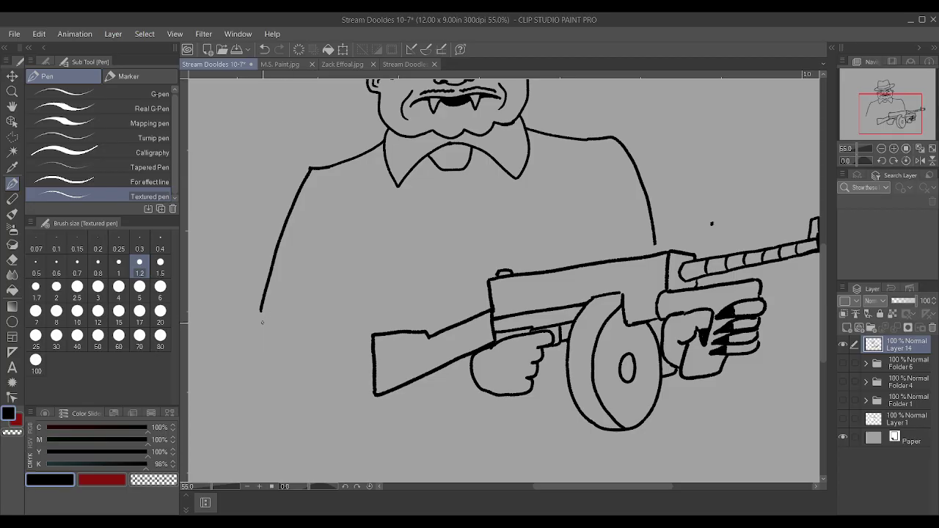
{"action": "mouse_move", "coordinate": [256, 332]}
{"action": "left_mouse_down"}
{"action": "mouse_move", "coordinate": [257, 316]}
{"action": "mouse_move", "coordinate": [302, 359]}
{"action": "mouse_move", "coordinate": [356, 376]}
{"action": "mouse_move", "coordinate": [460, 396]}
{"action": "mouse_move", "coordinate": [483, 391]}
{"action": "left_mouse_up"}
{"action": "scroll", "coordinate": [259, 317], "scroll_direction": "up", "scroll_amount": 1}
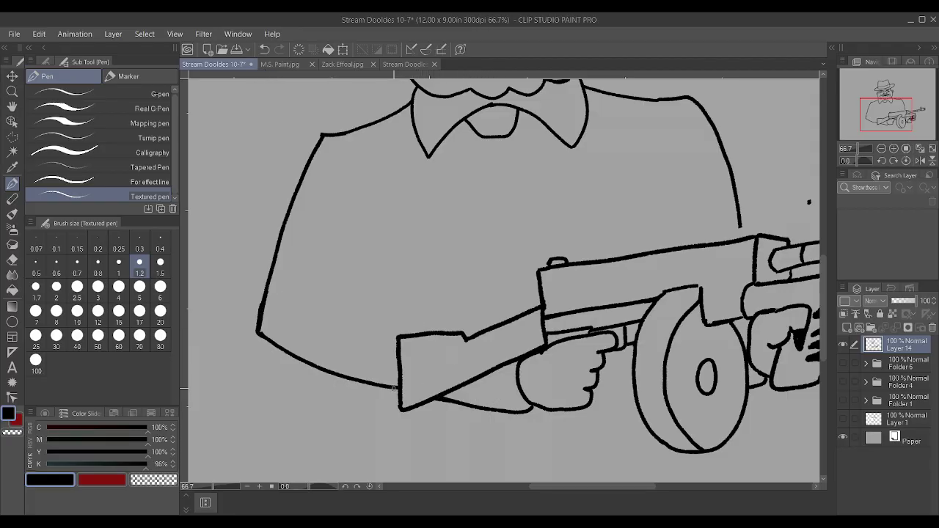
{"action": "left_click_drag", "start_coordinate": [370, 304], "coordinate": [484, 331]}
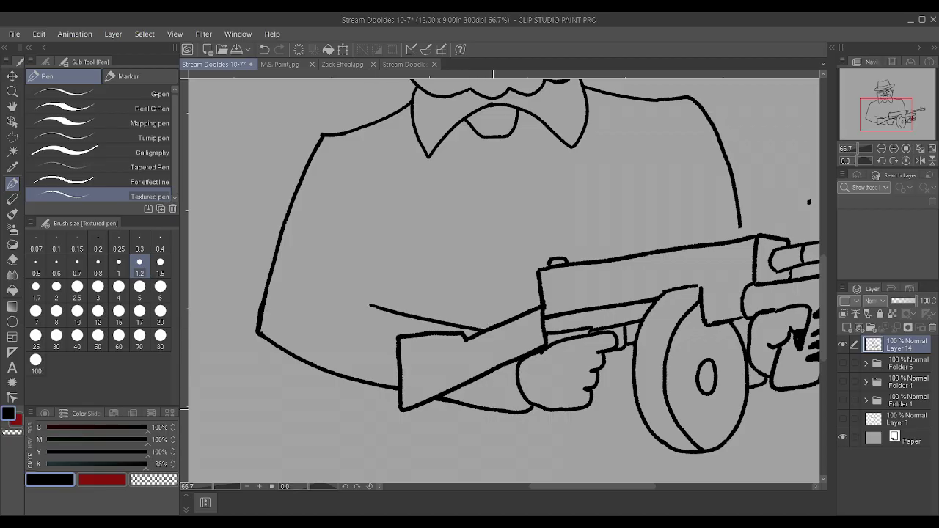
Draw a short curved cuff line across the sleeve at the trigger hand's wrist.
{"action": "left_click_drag", "start_coordinate": [493, 411], "coordinate": [504, 364]}
{"action": "scroll", "coordinate": [495, 409], "scroll_direction": "down", "scroll_amount": 1}
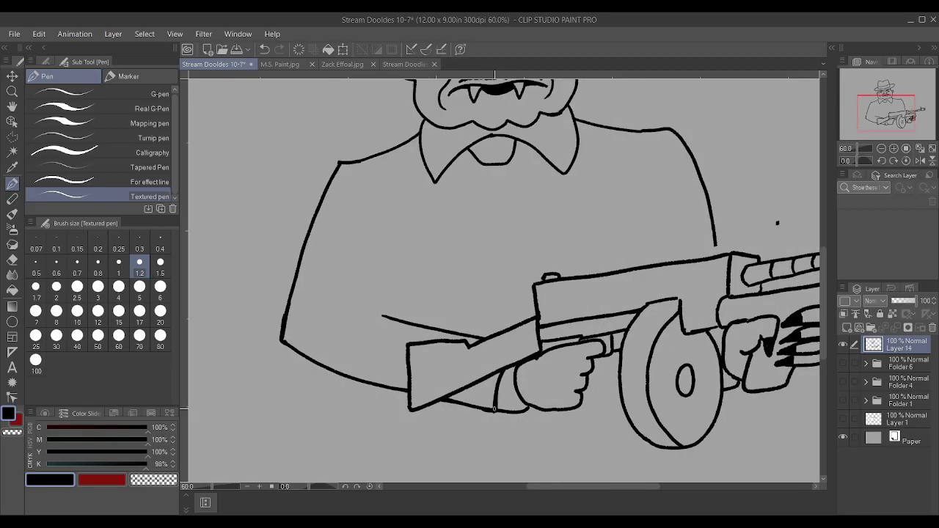
{"action": "scroll", "coordinate": [359, 309], "scroll_direction": "up", "scroll_amount": 1}
Draw the inner upper-arm line with a short crease at the bent elbow, and a matching inner-arm line rising above the receiver.
{"action": "mouse_move", "coordinate": [353, 308]}
{"action": "left_mouse_down"}
{"action": "mouse_move", "coordinate": [389, 318]}
{"action": "mouse_move", "coordinate": [360, 297]}
{"action": "mouse_move", "coordinate": [377, 252]}
{"action": "left_mouse_up"}
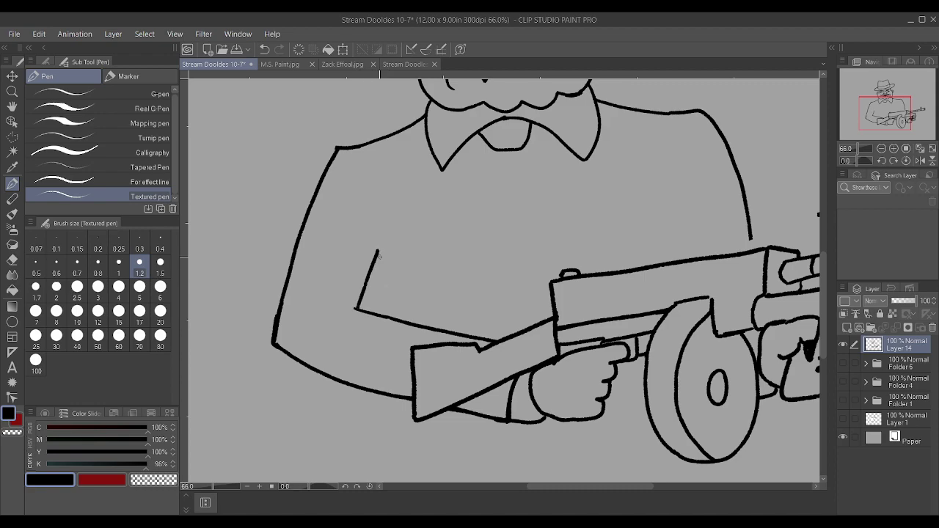
{"action": "left_click_drag", "start_coordinate": [338, 305], "coordinate": [359, 314]}
{"action": "scroll", "coordinate": [359, 313], "scroll_direction": "down", "scroll_amount": 2}
{"action": "scroll", "coordinate": [369, 302], "scroll_direction": "up", "scroll_amount": 1}
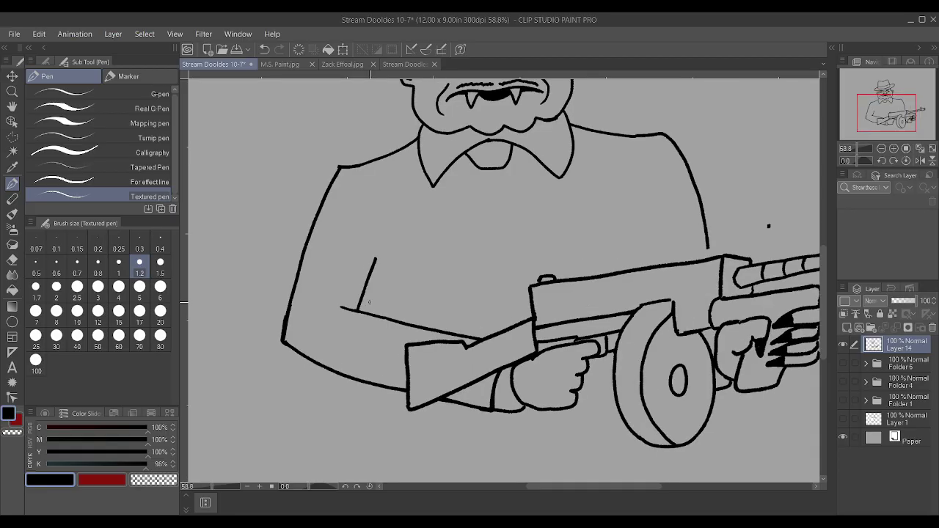
{"action": "scroll", "coordinate": [708, 253], "scroll_direction": "up", "scroll_amount": 2}
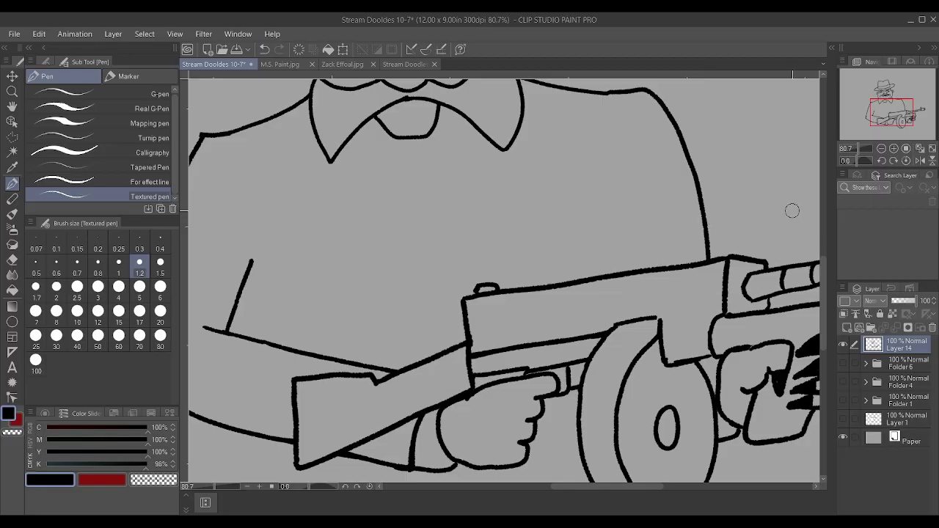
{"action": "scroll", "coordinate": [777, 213], "scroll_direction": "down", "scroll_amount": 2}
{"action": "left_click_drag", "start_coordinate": [652, 258], "coordinate": [643, 220]}
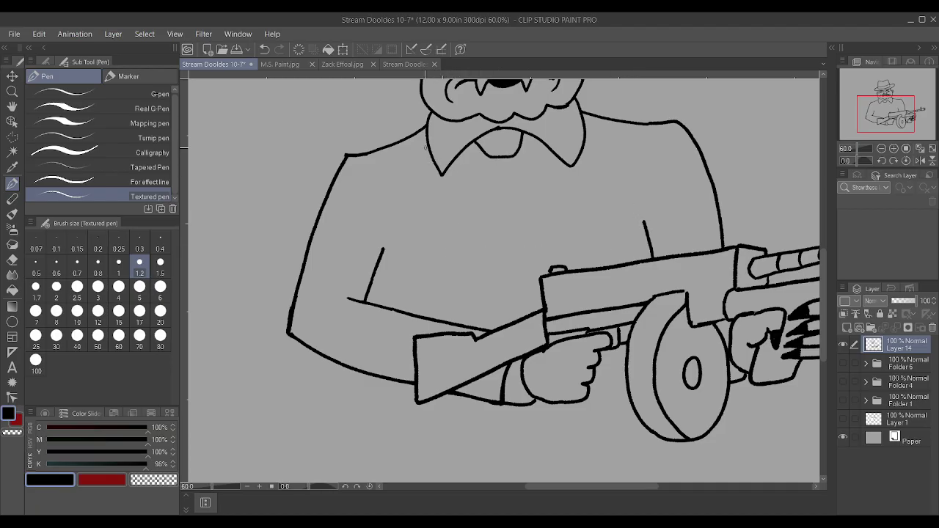
Draw the jacket's V-shaped front opening below the shirt collar and a long pointed necktie hanging from the knot.
{"action": "mouse_move", "coordinate": [440, 173]}
{"action": "left_mouse_down"}
{"action": "mouse_move", "coordinate": [503, 326]}
{"action": "mouse_move", "coordinate": [579, 168]}
{"action": "mouse_move", "coordinate": [583, 136]}
{"action": "left_mouse_up"}
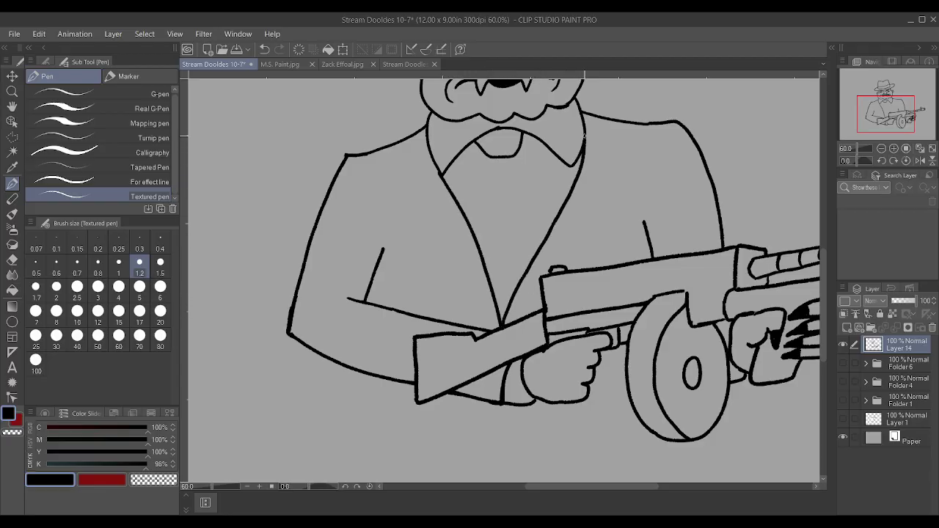
{"action": "key", "text": "ctrl+z"}
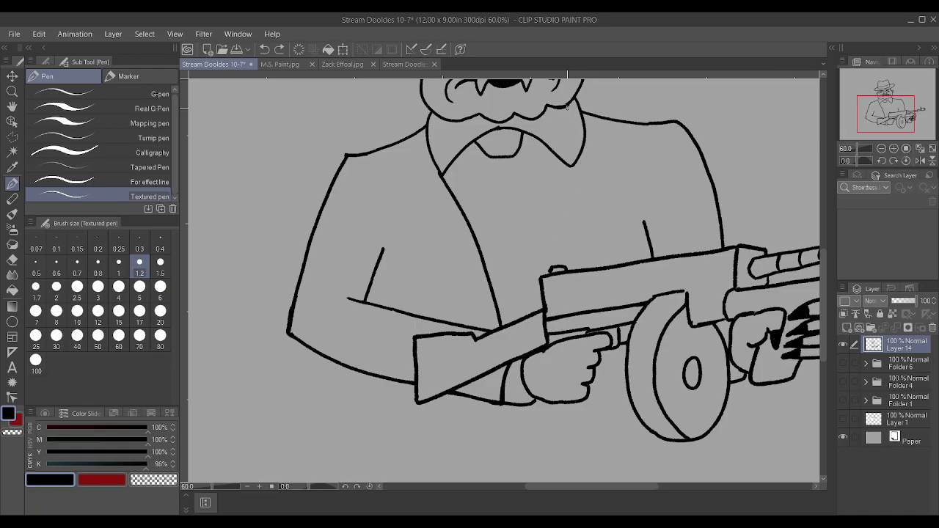
{"action": "mouse_move", "coordinate": [502, 327]}
{"action": "left_mouse_down"}
{"action": "mouse_move", "coordinate": [511, 280]}
{"action": "mouse_move", "coordinate": [583, 137]}
{"action": "left_mouse_up"}
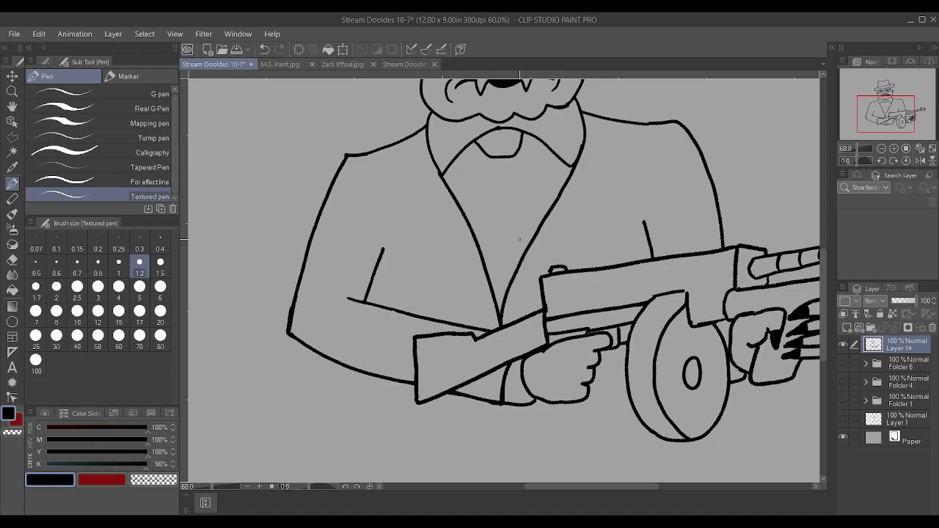
{"action": "left_click_drag", "start_coordinate": [519, 217], "coordinate": [515, 152]}
{"action": "left_click_drag", "start_coordinate": [477, 243], "coordinate": [485, 165]}
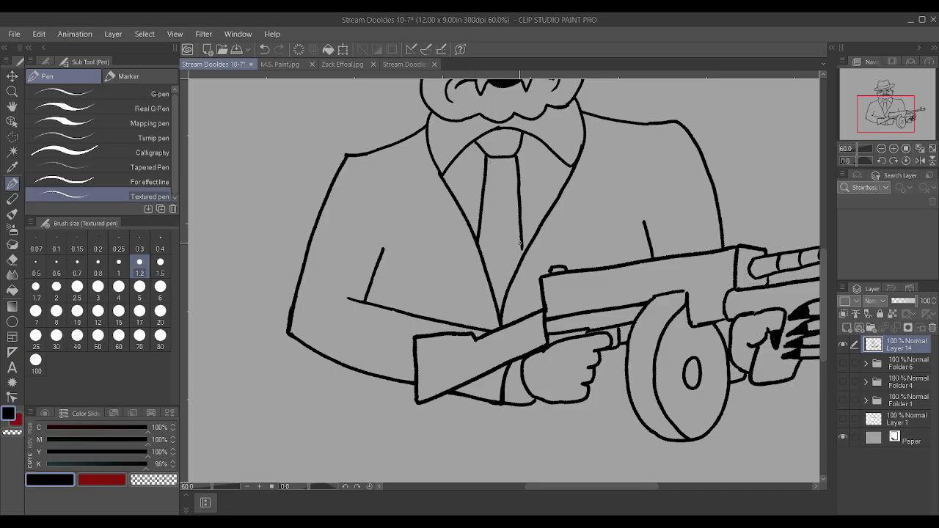
{"action": "left_click_drag", "start_coordinate": [501, 282], "coordinate": [522, 255]}
Outline the curved upper lapel on each side of the jacket and join both to the shirt collar at the neck.
{"action": "mouse_move", "coordinate": [563, 211]}
{"action": "left_mouse_down"}
{"action": "mouse_move", "coordinate": [600, 197]}
{"action": "mouse_move", "coordinate": [615, 174]}
{"action": "mouse_move", "coordinate": [598, 123]}
{"action": "left_mouse_up"}
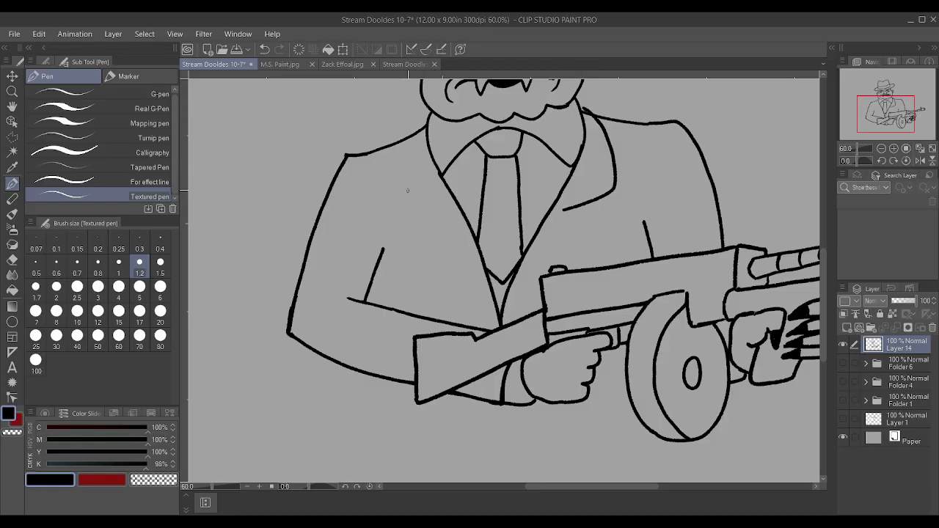
{"action": "left_click_drag", "start_coordinate": [400, 176], "coordinate": [425, 119]}
{"action": "scroll", "coordinate": [430, 118], "scroll_direction": "up", "scroll_amount": 3}
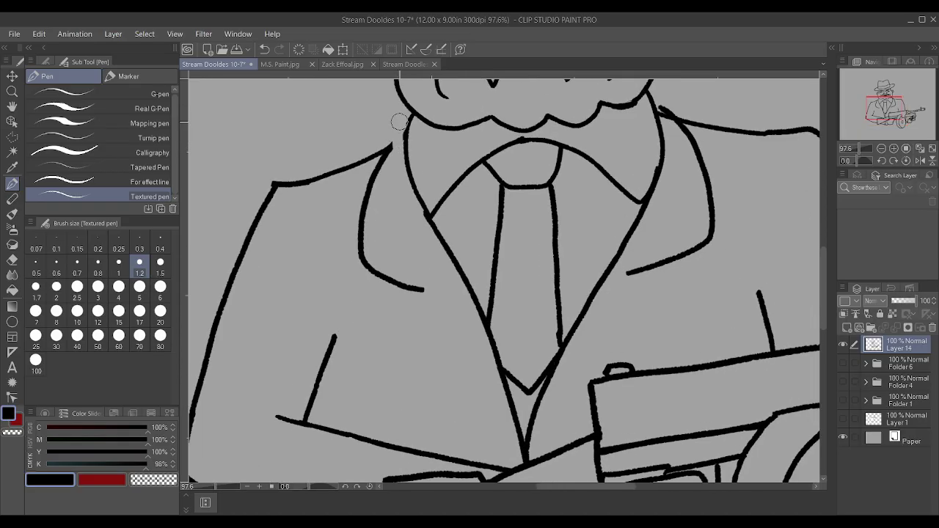
{"action": "left_click_drag", "start_coordinate": [390, 150], "coordinate": [404, 129]}
{"action": "scroll", "coordinate": [405, 129], "scroll_direction": "down", "scroll_amount": 2}
{"action": "scroll", "coordinate": [627, 115], "scroll_direction": "up", "scroll_amount": 3}
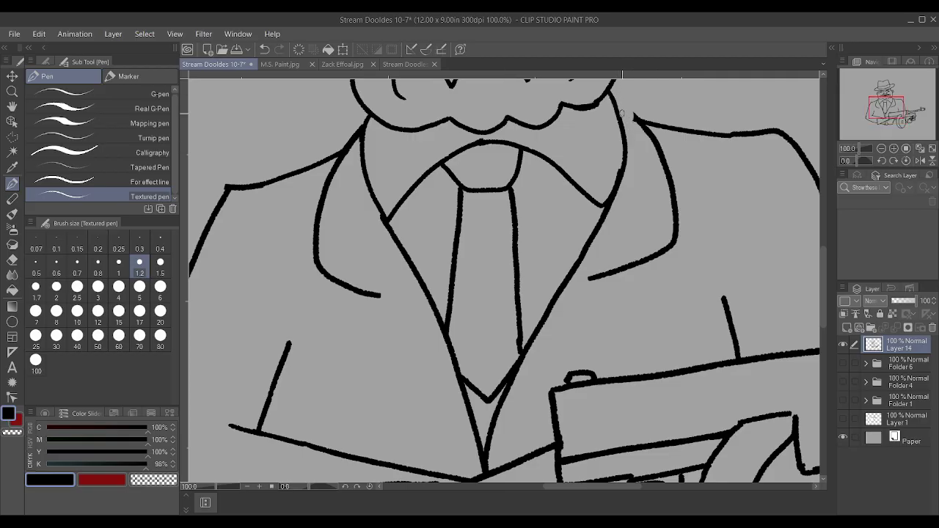
{"action": "left_click_drag", "start_coordinate": [614, 106], "coordinate": [639, 121]}
{"action": "scroll", "coordinate": [658, 134], "scroll_direction": "down", "scroll_amount": 2}
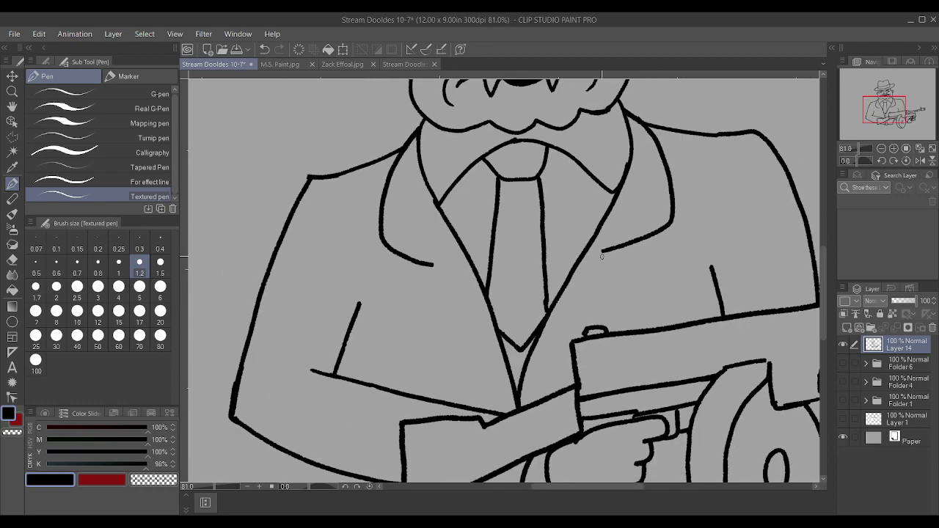
Draw the notched lower lapels, one tapering behind the receiver and the other down to the forearm.
{"action": "mouse_move", "coordinate": [603, 251]}
{"action": "left_mouse_down"}
{"action": "mouse_move", "coordinate": [640, 281]}
{"action": "mouse_move", "coordinate": [618, 330]}
{"action": "left_mouse_up"}
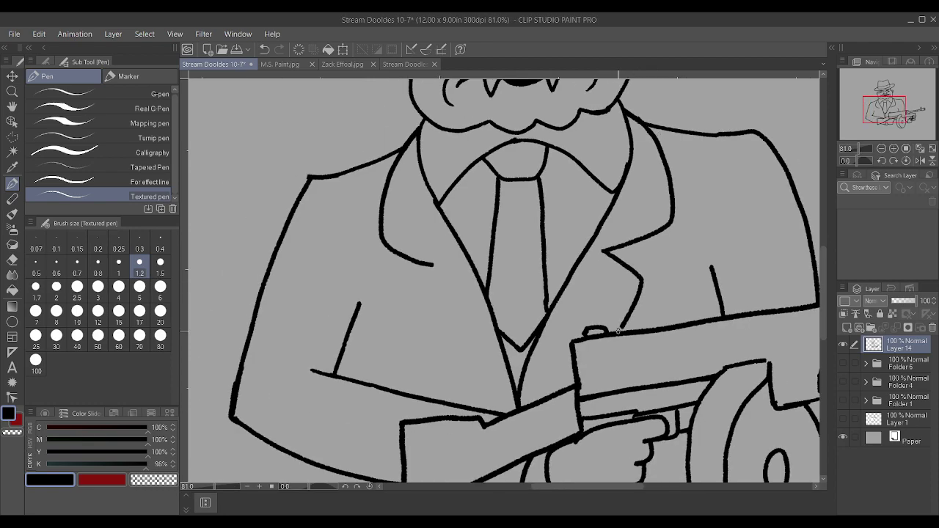
{"action": "mouse_move", "coordinate": [430, 269]}
{"action": "left_mouse_down"}
{"action": "mouse_move", "coordinate": [401, 285]}
{"action": "mouse_move", "coordinate": [399, 303]}
{"action": "mouse_move", "coordinate": [461, 405]}
{"action": "left_mouse_up"}
{"action": "scroll", "coordinate": [465, 404], "scroll_direction": "down", "scroll_amount": 6}
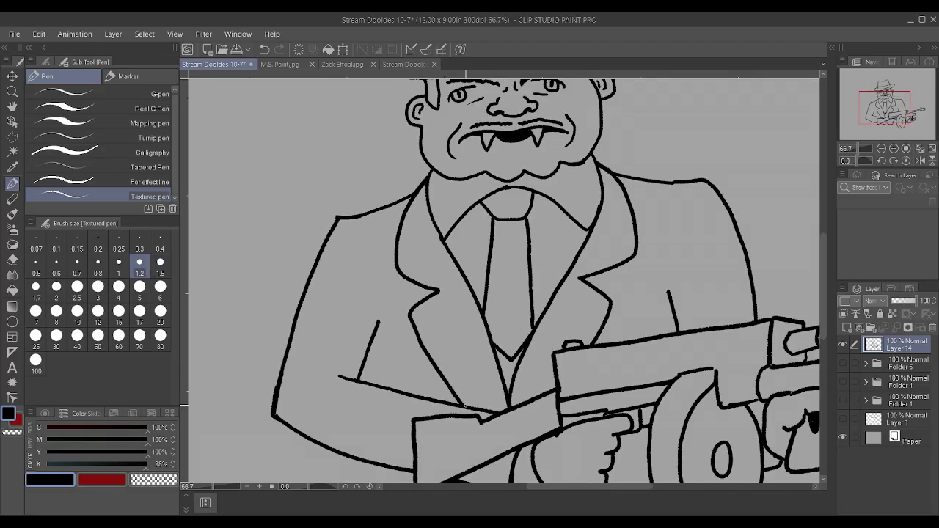
{"action": "scroll", "coordinate": [469, 377], "scroll_direction": "down", "scroll_amount": 2}
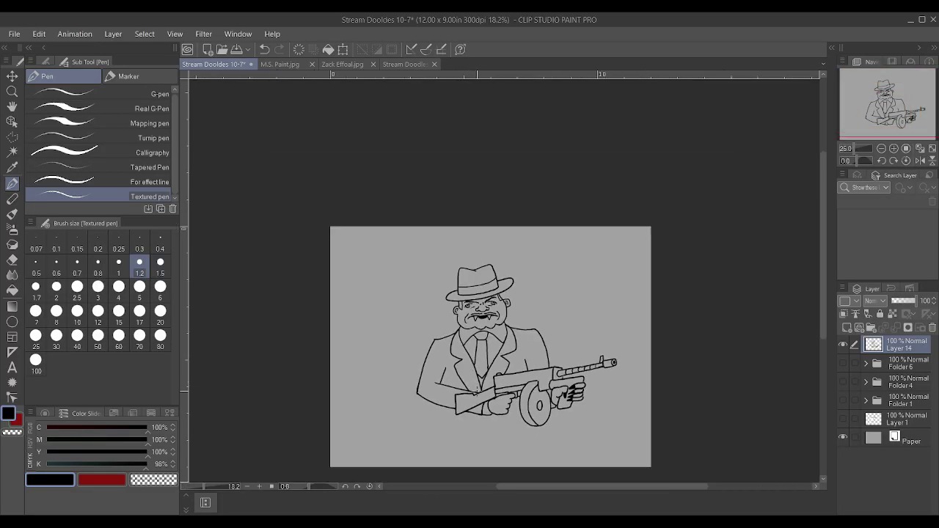
Erase the gun's stock and the trigger hand's fist, keeping the index finger and part of the cuff line.
{"action": "scroll", "coordinate": [471, 388], "scroll_direction": "up", "scroll_amount": 5}
{"action": "scroll", "coordinate": [473, 409], "scroll_direction": "up", "scroll_amount": 2}
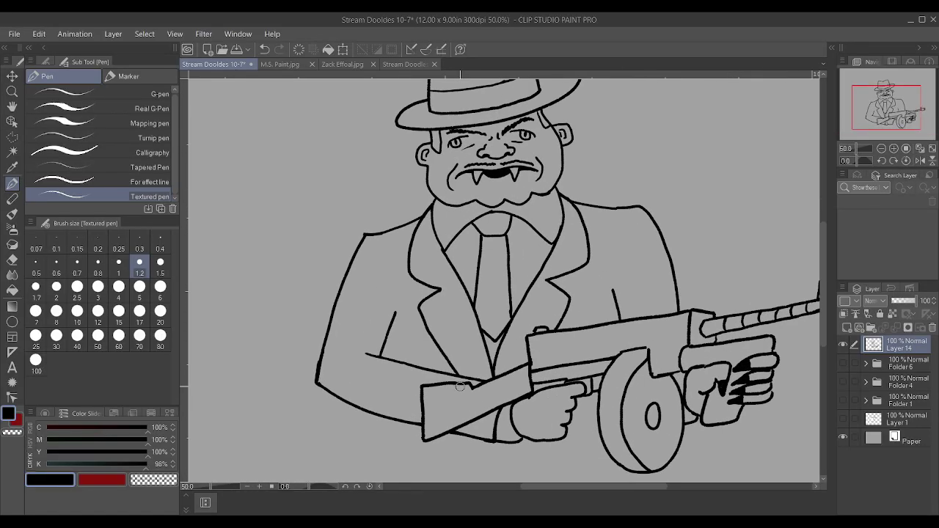
{"action": "mouse_move", "coordinate": [486, 405]}
{"action": "left_mouse_down"}
{"action": "mouse_move", "coordinate": [433, 423]}
{"action": "mouse_move", "coordinate": [423, 440]}
{"action": "mouse_move", "coordinate": [422, 385]}
{"action": "left_mouse_up"}
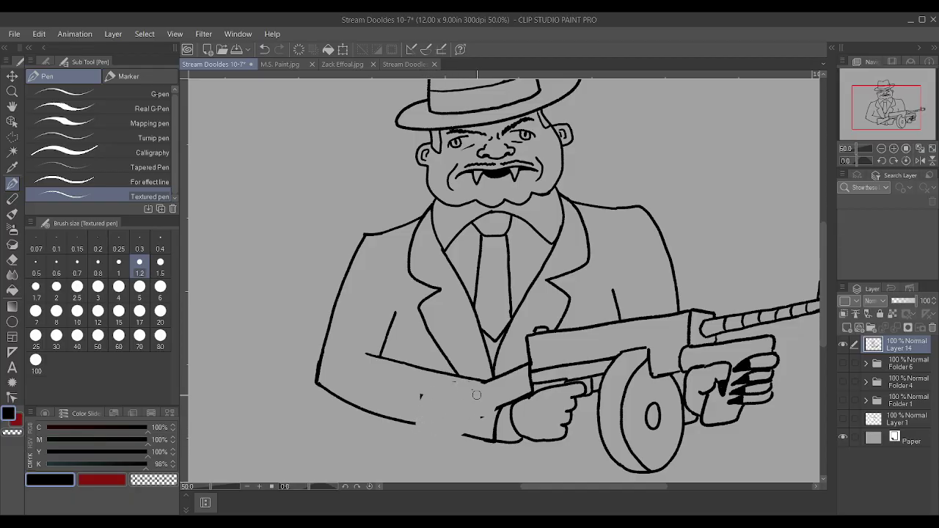
{"action": "mouse_move", "coordinate": [487, 403]}
{"action": "left_mouse_down"}
{"action": "mouse_move", "coordinate": [516, 443]}
{"action": "mouse_move", "coordinate": [511, 407]}
{"action": "mouse_move", "coordinate": [526, 396]}
{"action": "mouse_move", "coordinate": [534, 404]}
{"action": "mouse_move", "coordinate": [522, 437]}
{"action": "mouse_move", "coordinate": [531, 429]}
{"action": "mouse_move", "coordinate": [527, 439]}
{"action": "mouse_move", "coordinate": [569, 443]}
{"action": "mouse_move", "coordinate": [571, 397]}
{"action": "left_mouse_up"}
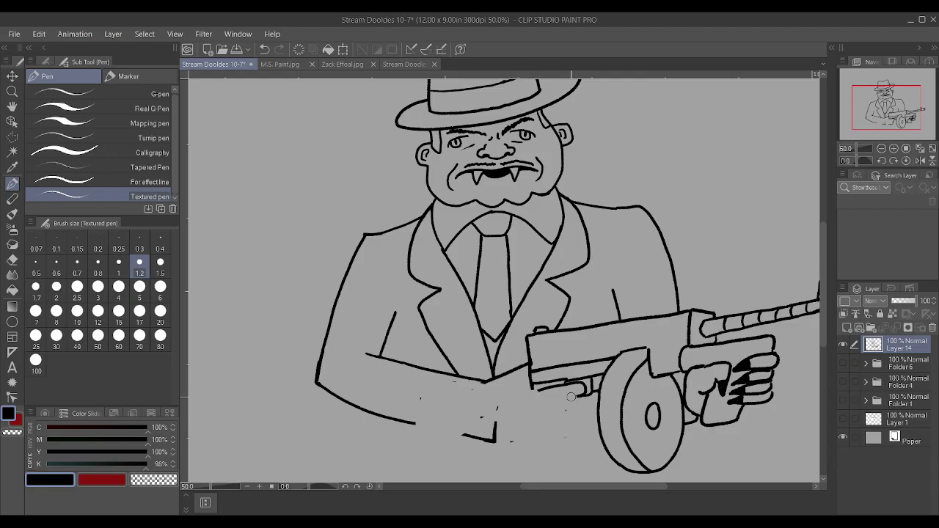
{"action": "scroll", "coordinate": [565, 411], "scroll_direction": "up", "scroll_amount": 5}
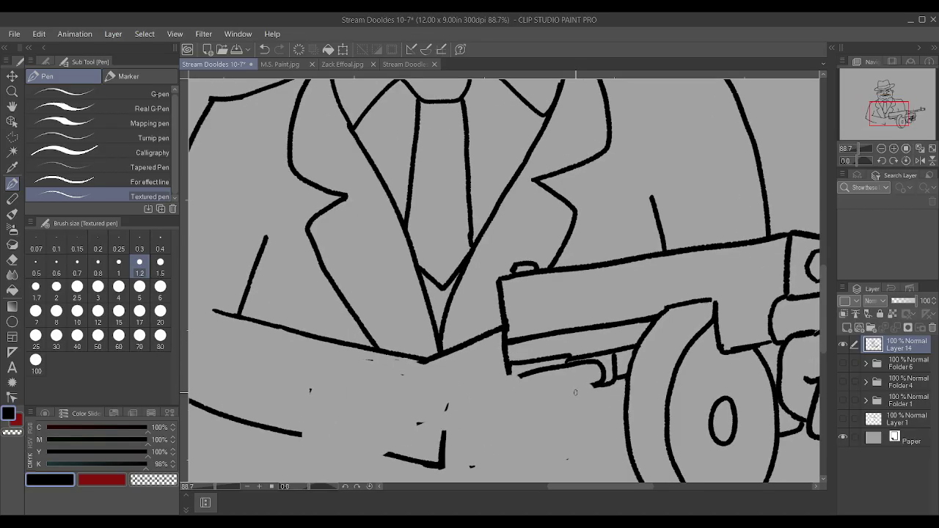
Draw the underside of the index finger and erase the stray specks left around the removed stock and hand.
{"action": "left_click_drag", "start_coordinate": [569, 393], "coordinate": [592, 388]}
{"action": "left_click", "coordinate": [310, 390]}
{"action": "left_click", "coordinate": [369, 360]}
{"action": "left_click", "coordinate": [471, 466]}
{"action": "left_click", "coordinate": [567, 459]}
{"action": "scroll", "coordinate": [572, 414], "scroll_direction": "down", "scroll_amount": 7}
Redraw the trigger hand as a larger fist with curled fingers, a lower edge running to the wrist, and a top edge.
{"action": "scroll", "coordinate": [568, 396], "scroll_direction": "up", "scroll_amount": 7}
{"action": "mouse_move", "coordinate": [566, 373]}
{"action": "left_mouse_down"}
{"action": "mouse_move", "coordinate": [562, 402]}
{"action": "mouse_move", "coordinate": [543, 409]}
{"action": "mouse_move", "coordinate": [553, 431]}
{"action": "mouse_move", "coordinate": [516, 438]}
{"action": "left_mouse_up"}
{"action": "left_click_drag", "start_coordinate": [429, 421], "coordinate": [517, 442]}
{"action": "left_click_drag", "start_coordinate": [425, 422], "coordinate": [416, 415]}
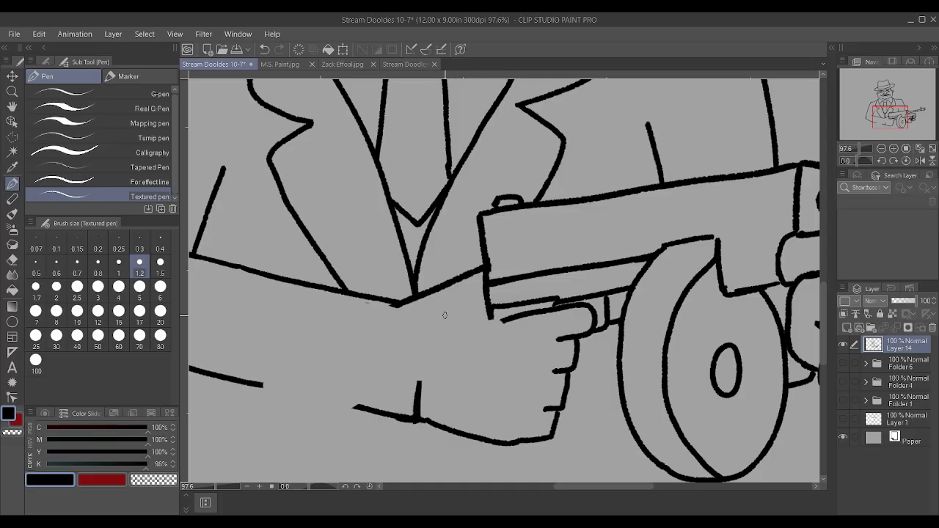
{"action": "left_click_drag", "start_coordinate": [453, 317], "coordinate": [511, 317]}
{"action": "scroll", "coordinate": [434, 310], "scroll_direction": "down", "scroll_amount": 4}
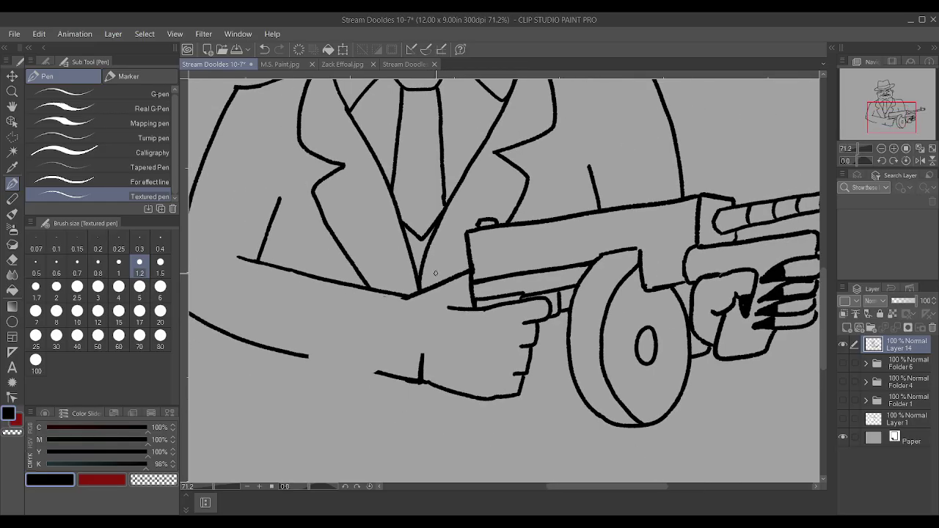
Extend the forearm's upper line to the top of the fist and continue the cuff line up to meet it.
{"action": "scroll", "coordinate": [435, 311], "scroll_direction": "up", "scroll_amount": 4}
{"action": "left_click_drag", "start_coordinate": [400, 297], "coordinate": [456, 313]}
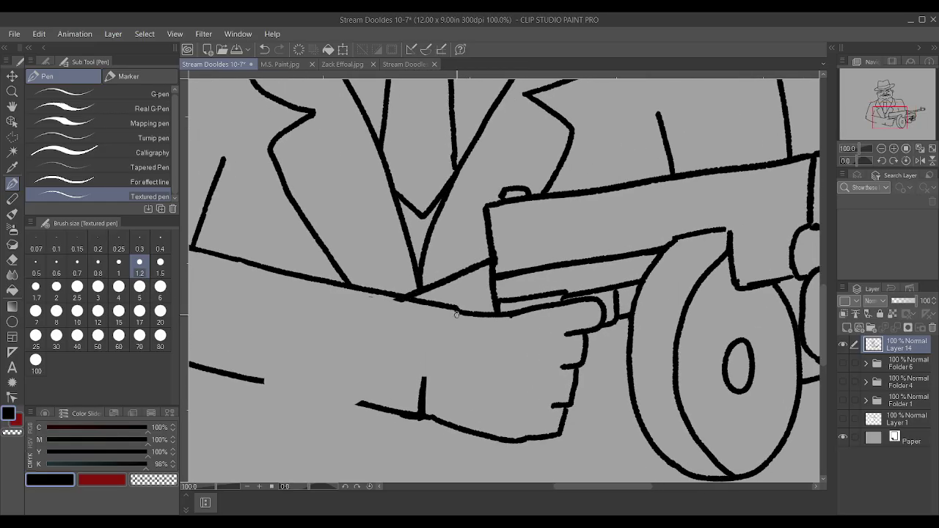
{"action": "left_click_drag", "start_coordinate": [424, 385], "coordinate": [459, 313]}
{"action": "scroll", "coordinate": [393, 290], "scroll_direction": "down", "scroll_amount": 4}
{"action": "scroll", "coordinate": [404, 293], "scroll_direction": "up", "scroll_amount": 4}
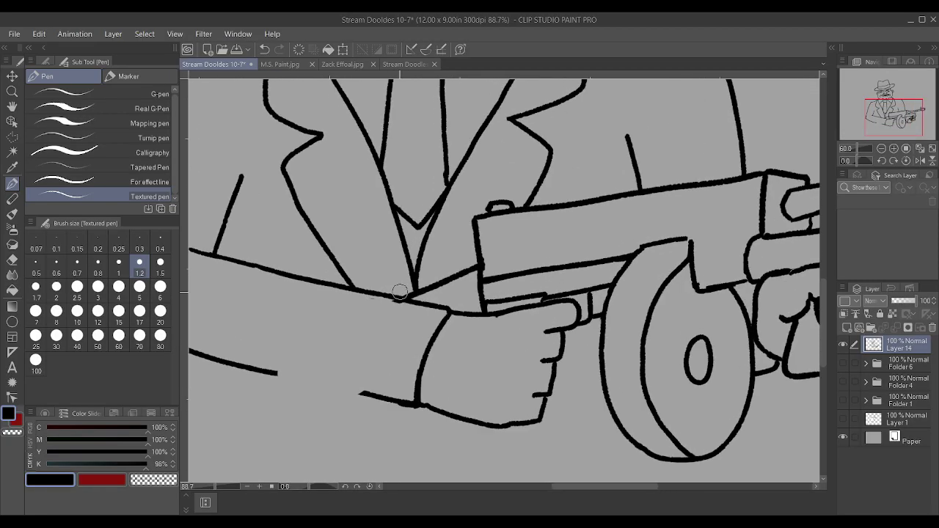
Clean up the overlapping line at the jacket opening's point and draw a second curved line across the sleeve for a shirt cuff.
{"action": "mouse_move", "coordinate": [406, 296]}
{"action": "left_mouse_down"}
{"action": "mouse_move", "coordinate": [394, 293]}
{"action": "mouse_move", "coordinate": [372, 315]}
{"action": "left_mouse_up"}
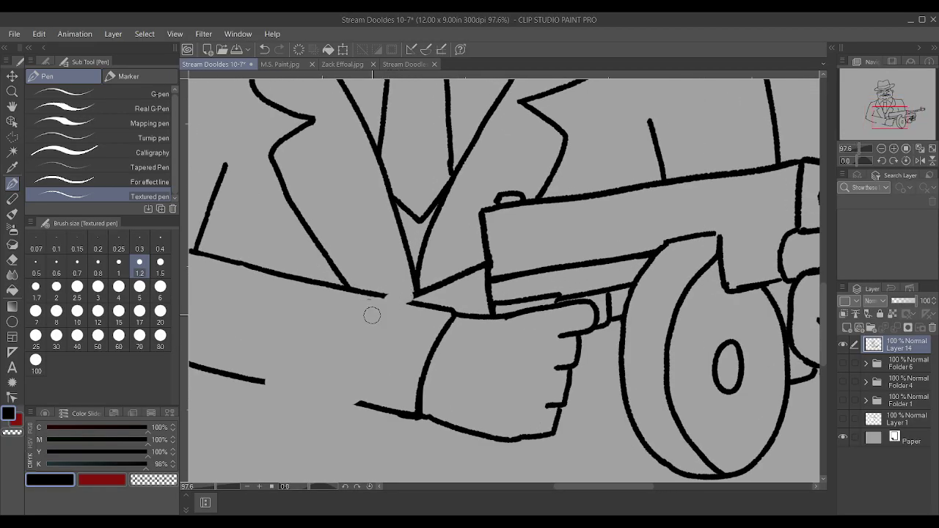
{"action": "mouse_move", "coordinate": [376, 417]}
{"action": "left_mouse_down"}
{"action": "mouse_move", "coordinate": [381, 358]}
{"action": "mouse_move", "coordinate": [417, 287]}
{"action": "mouse_move", "coordinate": [394, 297]}
{"action": "mouse_move", "coordinate": [412, 301]}
{"action": "left_mouse_up"}
{"action": "scroll", "coordinate": [410, 273], "scroll_direction": "down", "scroll_amount": 3}
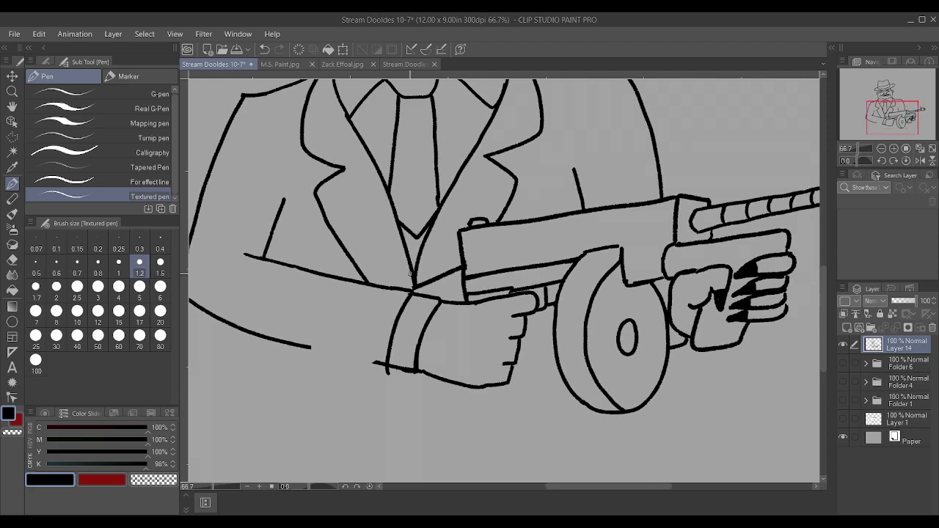
Erase the forearm's old lower edge and elbow, and draw a straighter lower edge running to the cuff.
{"action": "scroll", "coordinate": [377, 367], "scroll_direction": "up", "scroll_amount": 1}
{"action": "scroll", "coordinate": [378, 356], "scroll_direction": "down", "scroll_amount": 2}
{"action": "scroll", "coordinate": [378, 355], "scroll_direction": "up", "scroll_amount": 2}
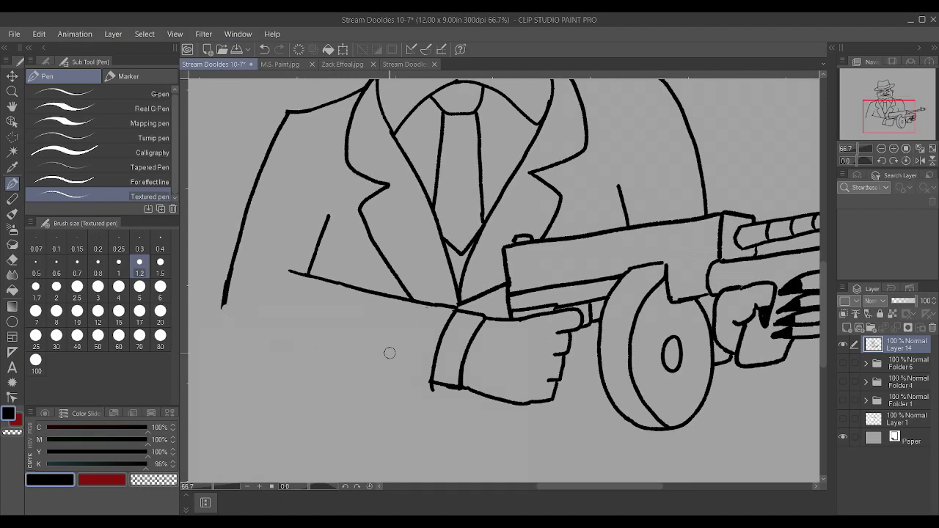
{"action": "left_click_drag", "start_coordinate": [281, 343], "coordinate": [425, 387]}
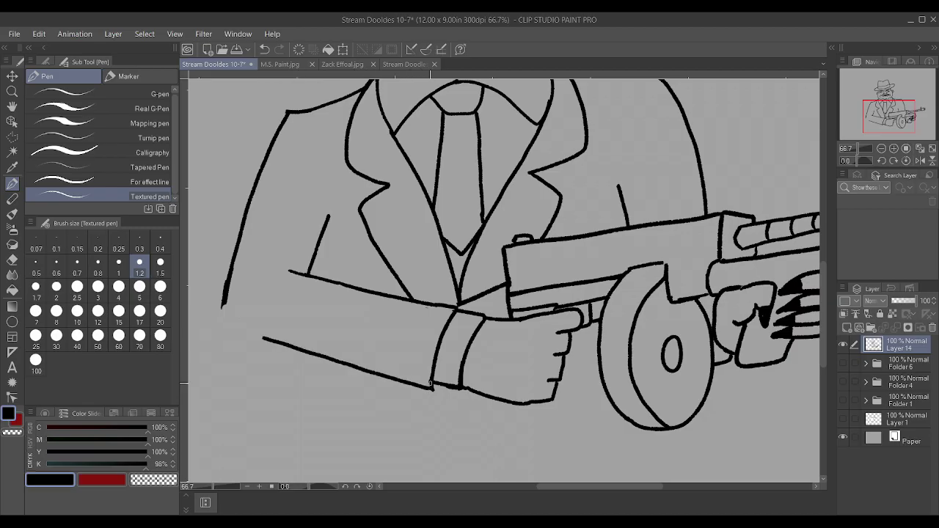
{"action": "scroll", "coordinate": [406, 335], "scroll_direction": "down", "scroll_amount": 1}
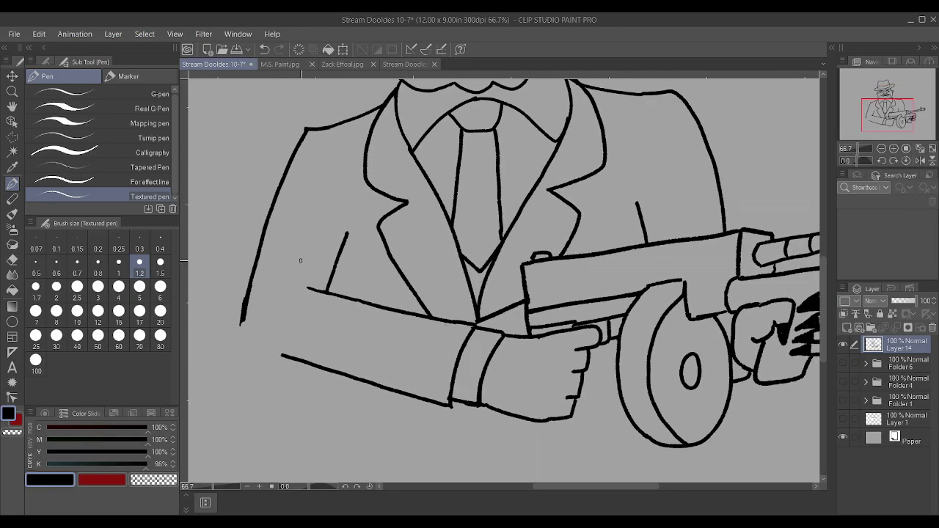
{"action": "scroll", "coordinate": [181, 294], "scroll_direction": "up", "scroll_amount": 2}
{"action": "scroll", "coordinate": [346, 315], "scroll_direction": "down", "scroll_amount": 8}
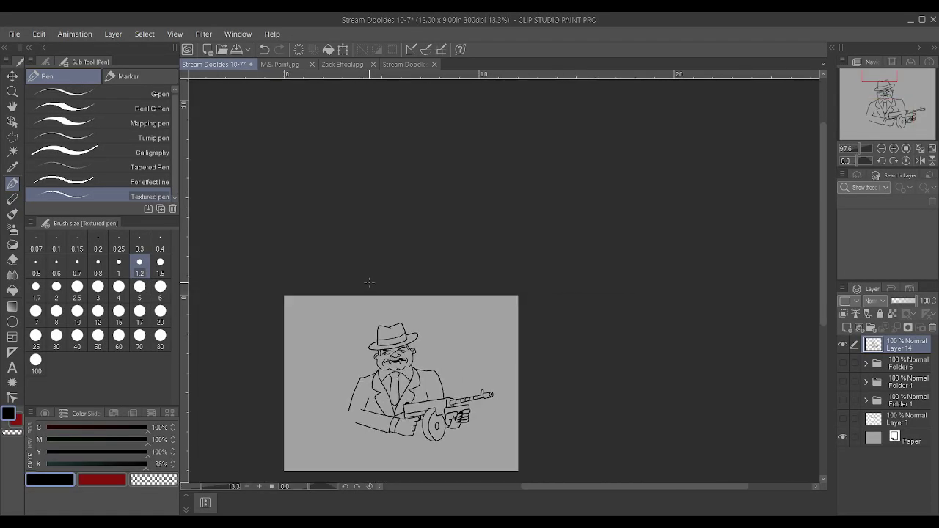
{"action": "scroll", "coordinate": [355, 375], "scroll_direction": "up", "scroll_amount": 5}
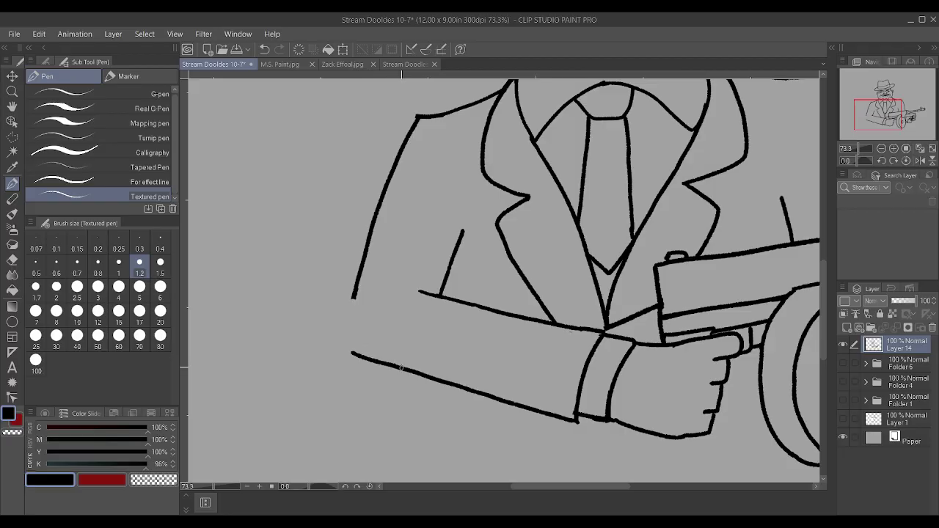
Erase the trigger arm's outer upper-arm line and redraw it from the forearm's lower edge up to the shoulder.
{"action": "left_click_drag", "start_coordinate": [353, 296], "coordinate": [420, 114]}
{"action": "left_click_drag", "start_coordinate": [394, 170], "coordinate": [360, 253]}
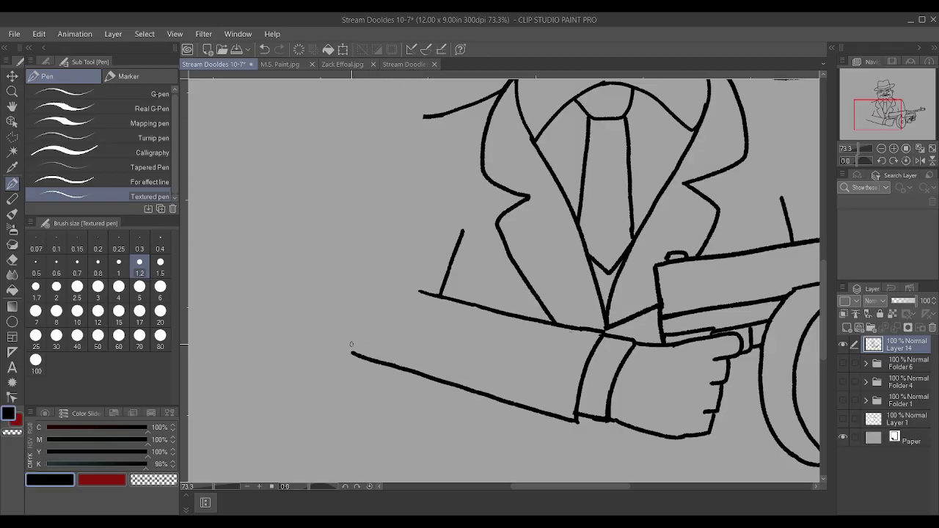
{"action": "mouse_move", "coordinate": [351, 353]}
{"action": "left_mouse_down"}
{"action": "mouse_move", "coordinate": [358, 290]}
{"action": "mouse_move", "coordinate": [417, 116]}
{"action": "left_mouse_up"}
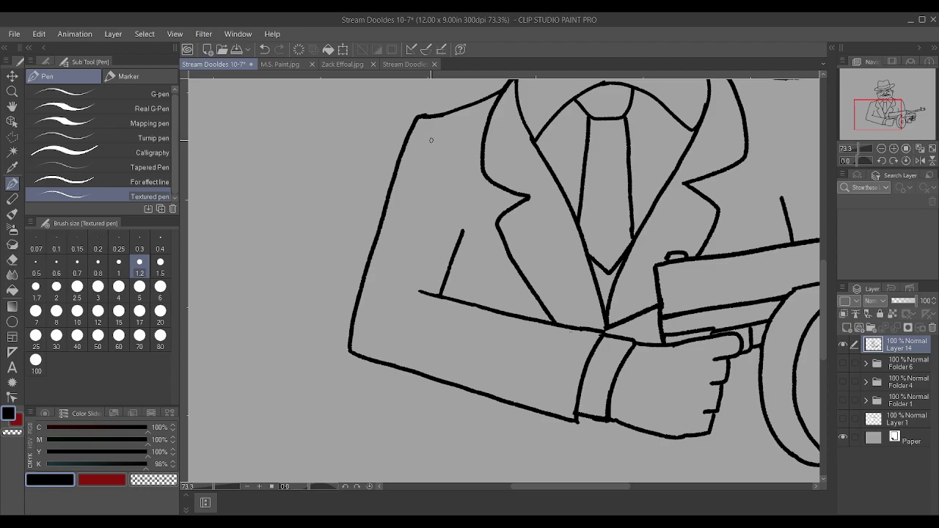
Rework the short crease at the inner elbow of the trigger arm.
{"action": "left_click_drag", "start_coordinate": [419, 287], "coordinate": [430, 297]}
{"action": "scroll", "coordinate": [421, 306], "scroll_direction": "down", "scroll_amount": 2}
{"action": "scroll", "coordinate": [440, 299], "scroll_direction": "up", "scroll_amount": 4}
{"action": "scroll", "coordinate": [437, 296], "scroll_direction": "down", "scroll_amount": 5}
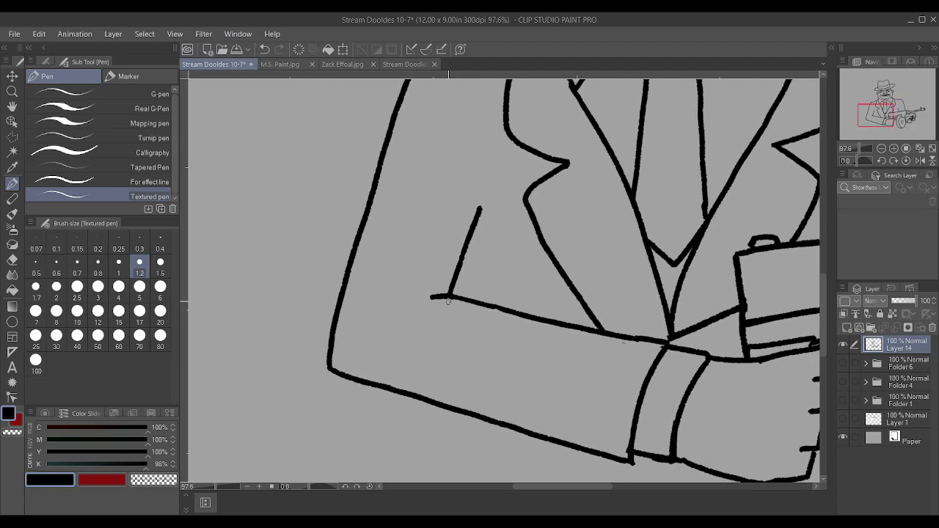
{"action": "scroll", "coordinate": [407, 321], "scroll_direction": "up", "scroll_amount": 2}
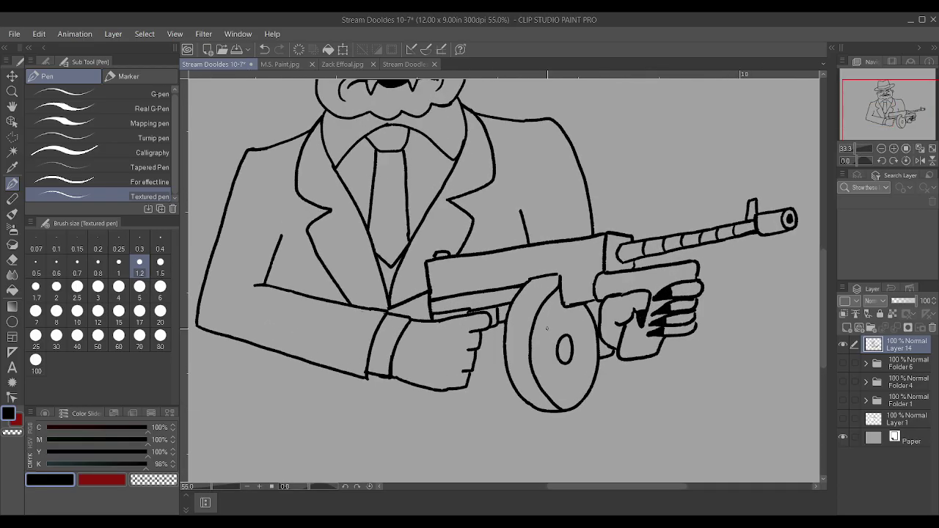
Redraw the trigger hand's upper edge from the cuff to the index finger and clear the overlapping gun lines beneath the receiver.
{"action": "left_click_drag", "start_coordinate": [397, 321], "coordinate": [437, 318]}
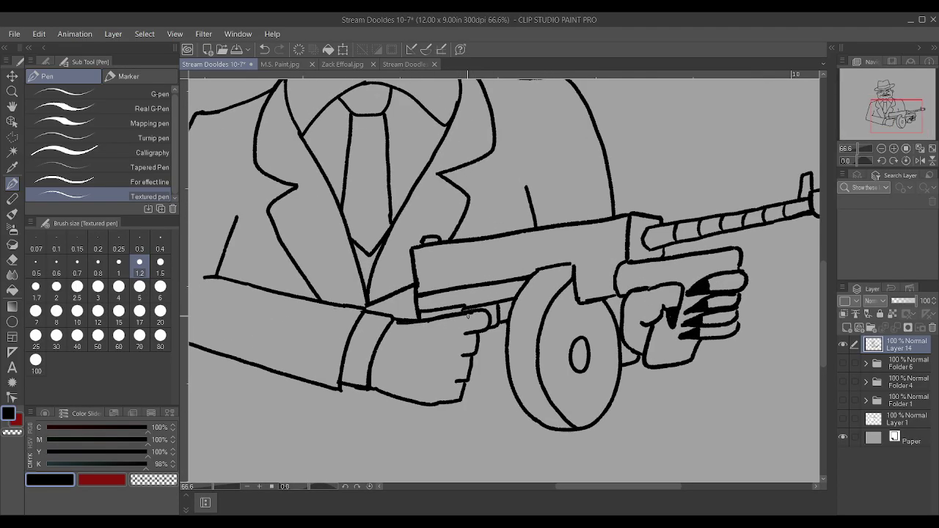
{"action": "scroll", "coordinate": [396, 323], "scroll_direction": "down", "scroll_amount": 1}
{"action": "scroll", "coordinate": [396, 323], "scroll_direction": "up", "scroll_amount": 2}
{"action": "key", "text": "ctrl+z"}
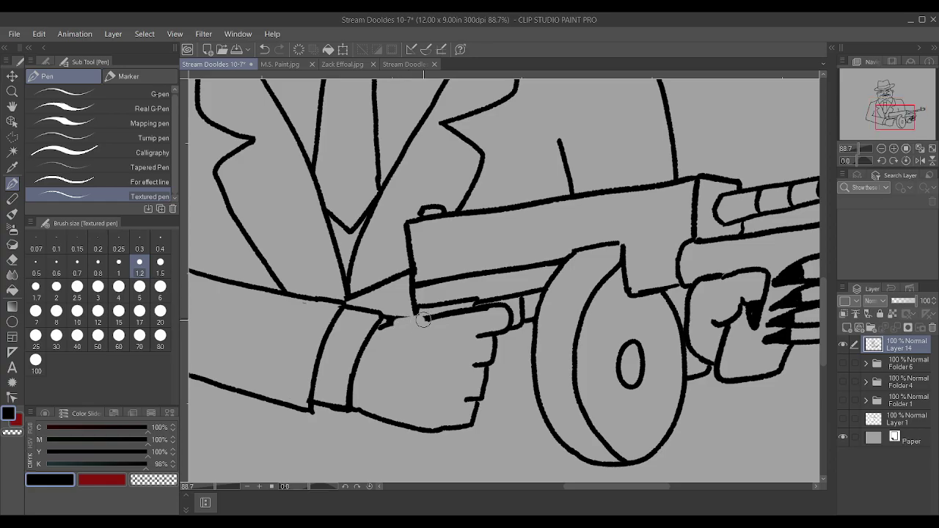
{"action": "key", "text": "ctrl+z"}
{"action": "left_click_drag", "start_coordinate": [416, 307], "coordinate": [477, 302]}
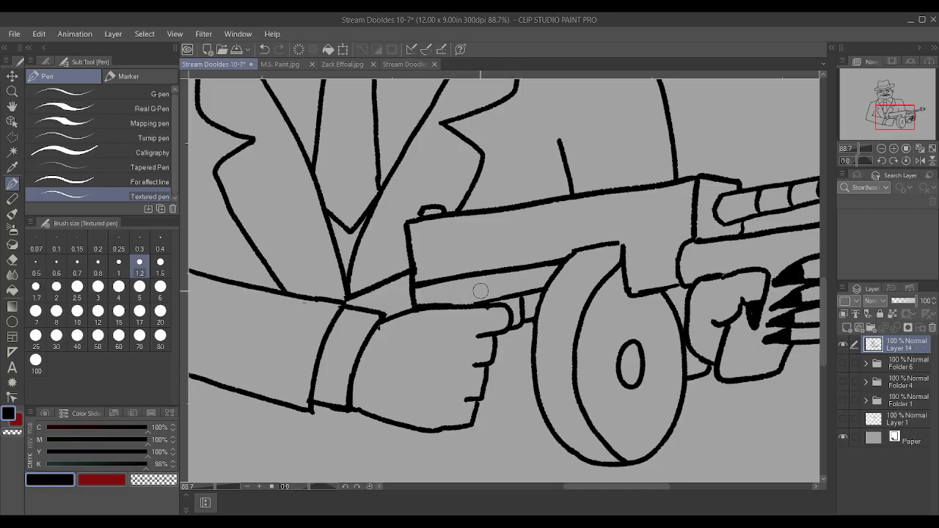
{"action": "left_click_drag", "start_coordinate": [487, 301], "coordinate": [499, 299]}
{"action": "scroll", "coordinate": [338, 312], "scroll_direction": "up", "scroll_amount": 1}
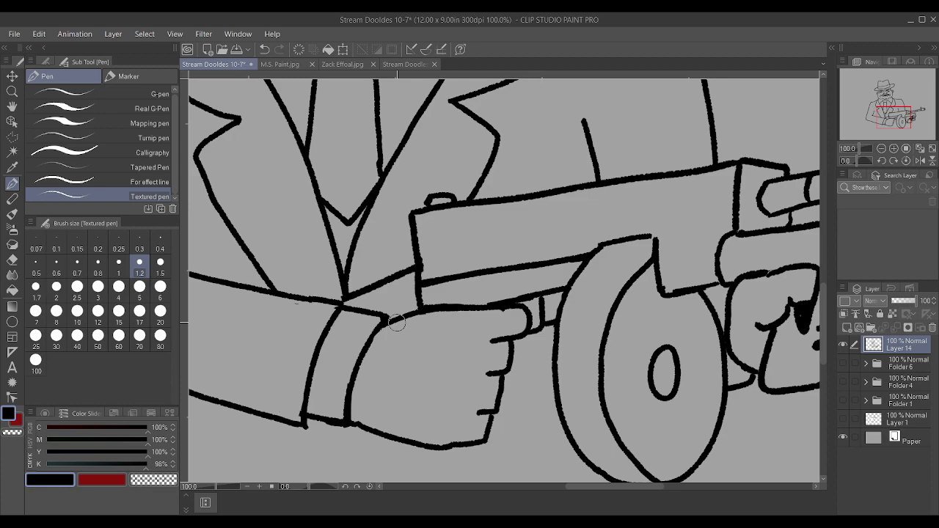
Draw a small cylindrical cocking knob on the side of the gun's receiver with a short slot line ahead of it.
{"action": "mouse_move", "coordinate": [623, 203]}
{"action": "left_mouse_down"}
{"action": "mouse_move", "coordinate": [606, 203]}
{"action": "mouse_move", "coordinate": [614, 219]}
{"action": "mouse_move", "coordinate": [625, 201]}
{"action": "left_mouse_up"}
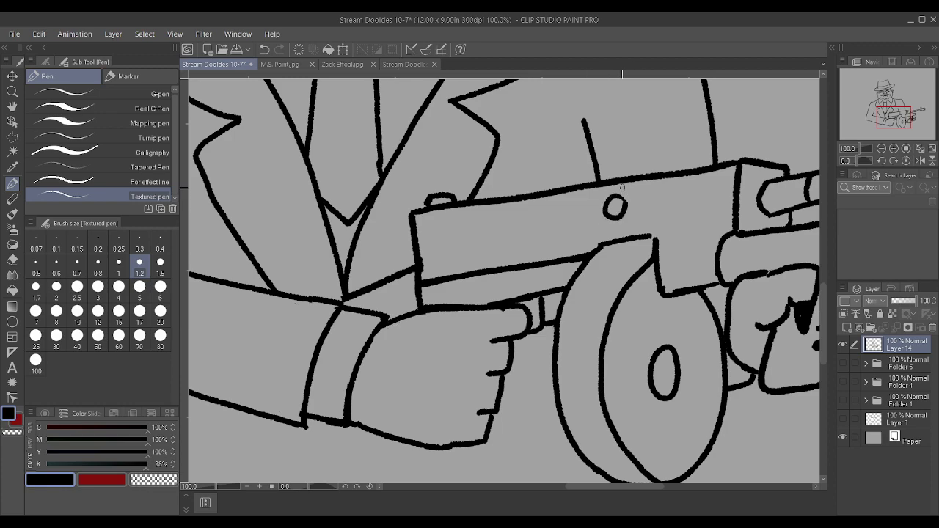
{"action": "key", "text": "ctrl+z"}
{"action": "scroll", "coordinate": [595, 164], "scroll_direction": "down", "scroll_amount": 3}
{"action": "scroll", "coordinate": [649, 128], "scroll_direction": "up", "scroll_amount": 5}
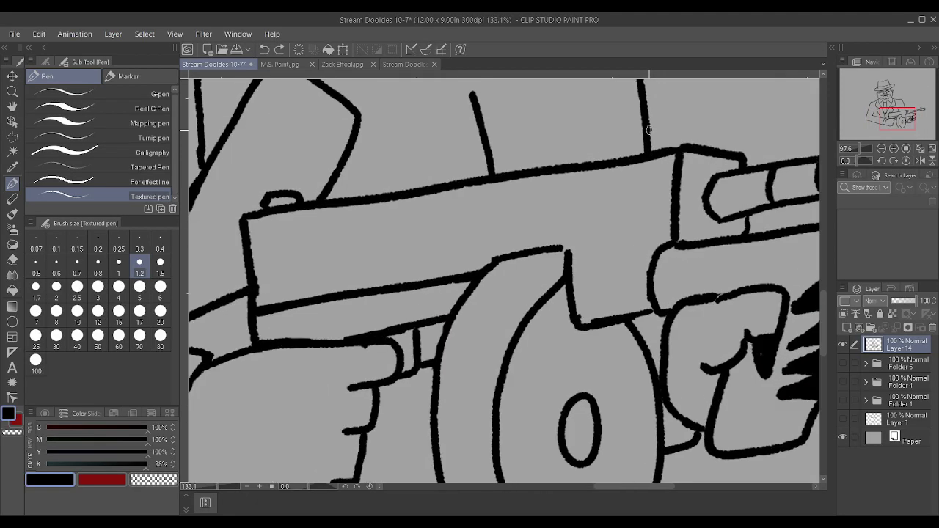
{"action": "left_click_drag", "start_coordinate": [511, 191], "coordinate": [541, 198]}
{"action": "mouse_move", "coordinate": [509, 225]}
{"action": "left_mouse_down"}
{"action": "mouse_move", "coordinate": [534, 220]}
{"action": "mouse_move", "coordinate": [544, 198]}
{"action": "left_mouse_up"}
{"action": "mouse_move", "coordinate": [509, 223]}
{"action": "left_mouse_down"}
{"action": "mouse_move", "coordinate": [502, 197]}
{"action": "mouse_move", "coordinate": [515, 190]}
{"action": "mouse_move", "coordinate": [518, 211]}
{"action": "mouse_move", "coordinate": [508, 222]}
{"action": "mouse_move", "coordinate": [587, 200]}
{"action": "left_mouse_up"}
Draw a long slot line along the receiver's side from near the rear end up to the cocking knob.
{"action": "left_click_drag", "start_coordinate": [322, 246], "coordinate": [500, 220]}
{"action": "scroll", "coordinate": [501, 220], "scroll_direction": "down", "scroll_amount": 2}
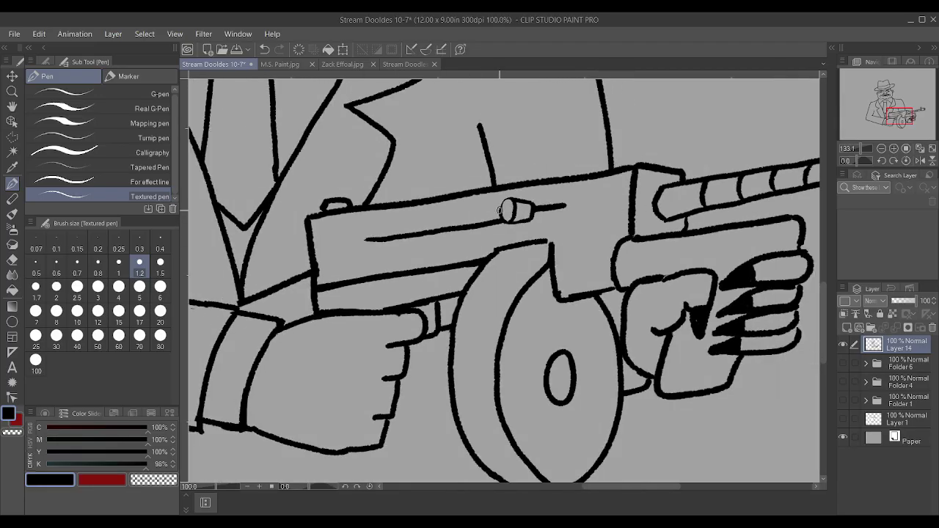
{"action": "key", "text": "ctrl+z"}
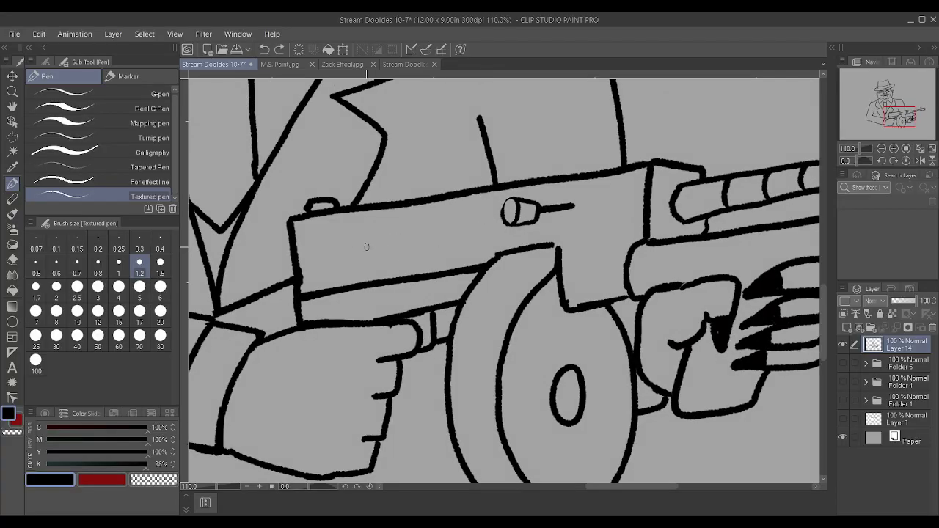
{"action": "left_click_drag", "start_coordinate": [349, 242], "coordinate": [501, 212]}
{"action": "scroll", "coordinate": [502, 213], "scroll_direction": "down", "scroll_amount": 2}
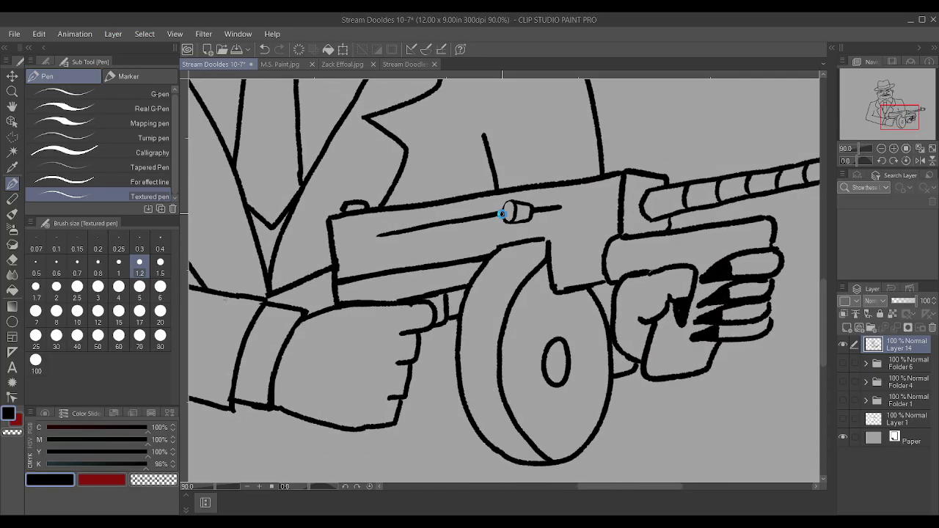
{"action": "scroll", "coordinate": [503, 213], "scroll_direction": "up", "scroll_amount": 3}
Retrace the receiver's lower edge toward the drum and add a small curl inside the cocking knob's end face.
{"action": "mouse_move", "coordinate": [407, 278]}
{"action": "left_mouse_down"}
{"action": "mouse_move", "coordinate": [464, 268]}
{"action": "mouse_move", "coordinate": [482, 248]}
{"action": "mouse_move", "coordinate": [403, 284]}
{"action": "mouse_move", "coordinate": [368, 289]}
{"action": "mouse_move", "coordinate": [382, 270]}
{"action": "mouse_move", "coordinate": [362, 281]}
{"action": "mouse_move", "coordinate": [497, 254]}
{"action": "left_mouse_up"}
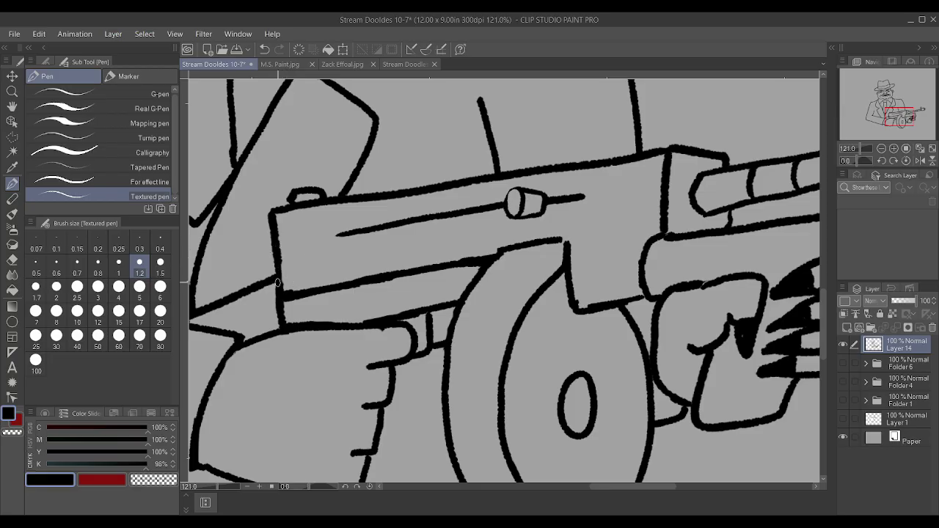
{"action": "scroll", "coordinate": [271, 230], "scroll_direction": "down", "scroll_amount": 1}
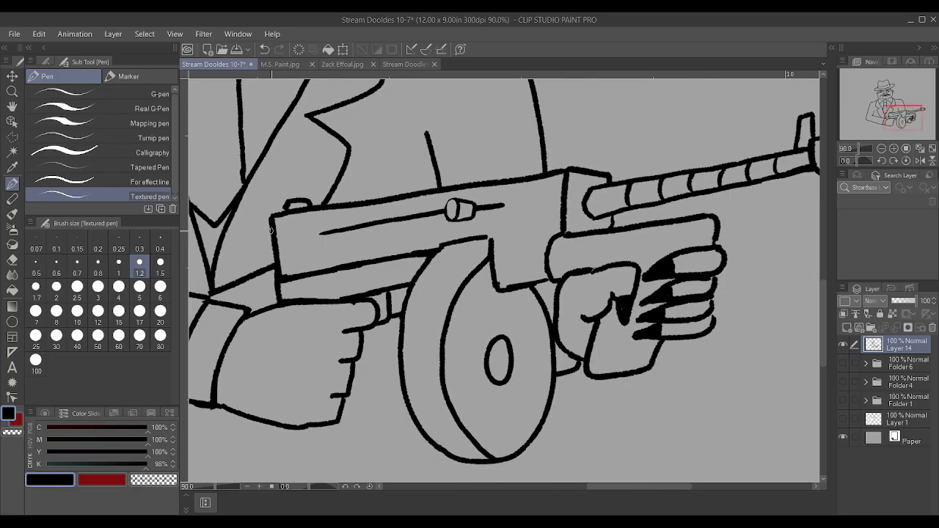
{"action": "scroll", "coordinate": [453, 198], "scroll_direction": "up", "scroll_amount": 2}
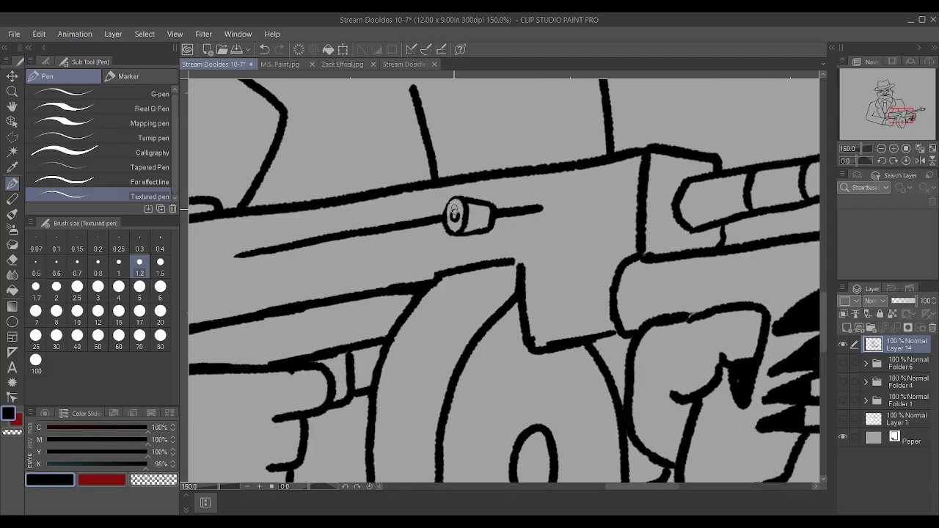
{"action": "scroll", "coordinate": [455, 211], "scroll_direction": "down", "scroll_amount": 2}
{"action": "scroll", "coordinate": [496, 161], "scroll_direction": "down", "scroll_amount": 1}
{"action": "scroll", "coordinate": [509, 305], "scroll_direction": "up", "scroll_amount": 3}
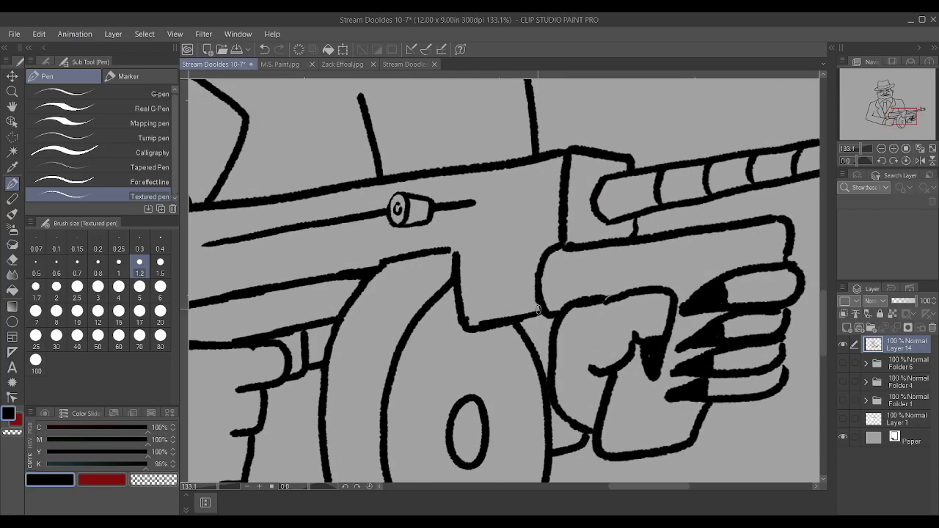
Erase and redraw the short upright line beneath the barrel at the receiver's front block.
{"action": "left_click_drag", "start_coordinate": [632, 239], "coordinate": [637, 212]}
{"action": "scroll", "coordinate": [631, 194], "scroll_direction": "up", "scroll_amount": 1}
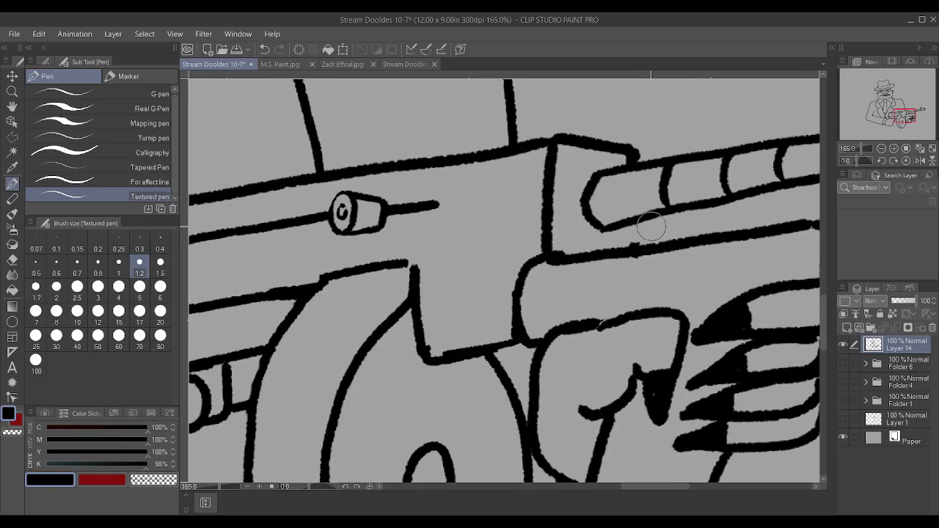
{"action": "mouse_move", "coordinate": [627, 227]}
{"action": "left_mouse_down"}
{"action": "mouse_move", "coordinate": [627, 251]}
{"action": "mouse_move", "coordinate": [631, 225]}
{"action": "left_mouse_up"}
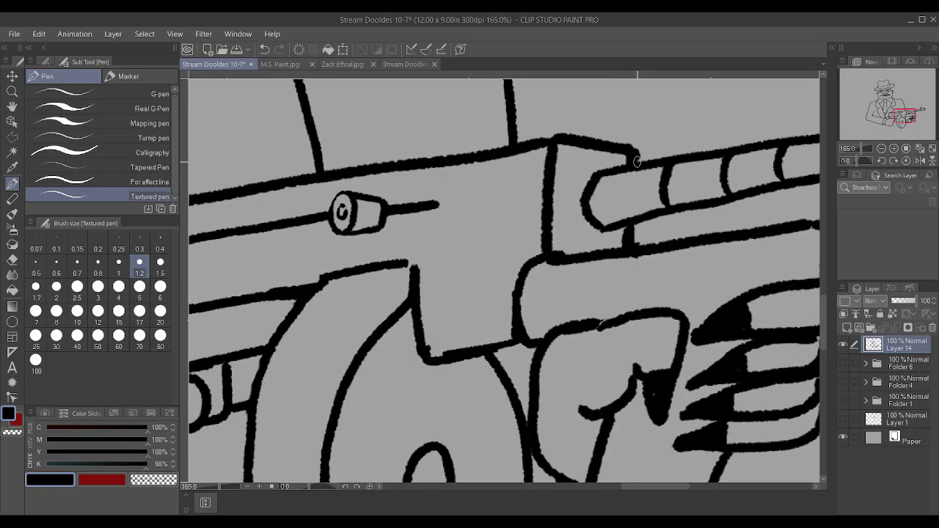
Add a second upright edge to the front sight above the muzzle to give it thickness.
{"action": "scroll", "coordinate": [636, 124], "scroll_direction": "down", "scroll_amount": 8}
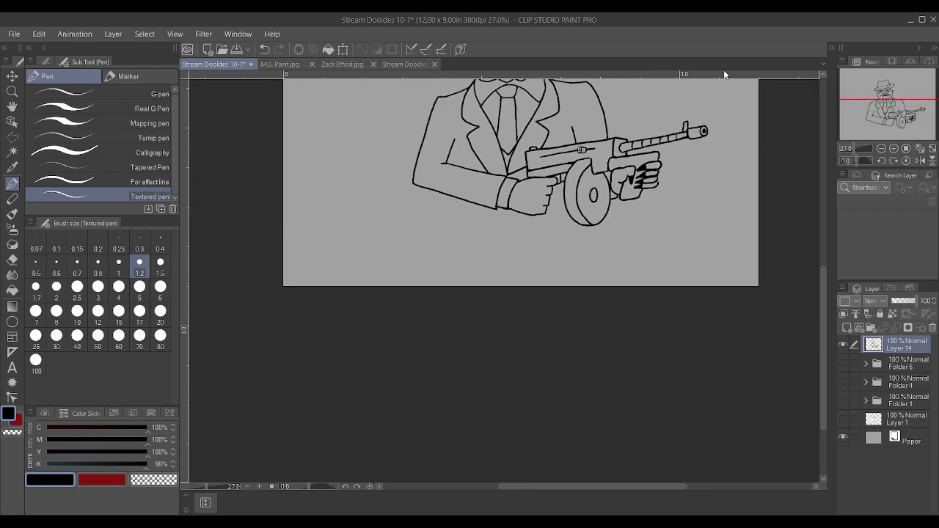
{"action": "scroll", "coordinate": [726, 121], "scroll_direction": "up", "scroll_amount": 8}
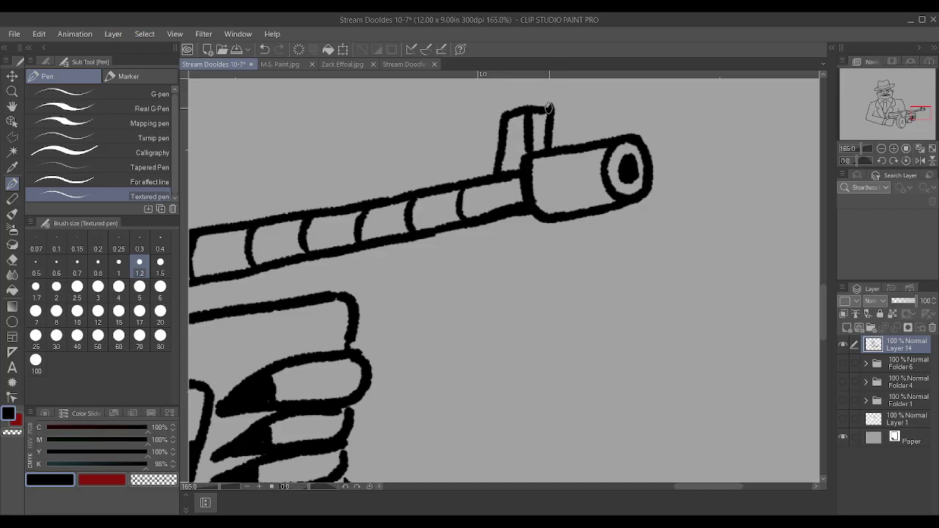
{"action": "scroll", "coordinate": [545, 161], "scroll_direction": "down", "scroll_amount": 3}
{"action": "scroll", "coordinate": [544, 161], "scroll_direction": "down", "scroll_amount": 2}
{"action": "scroll", "coordinate": [496, 142], "scroll_direction": "up", "scroll_amount": 2}
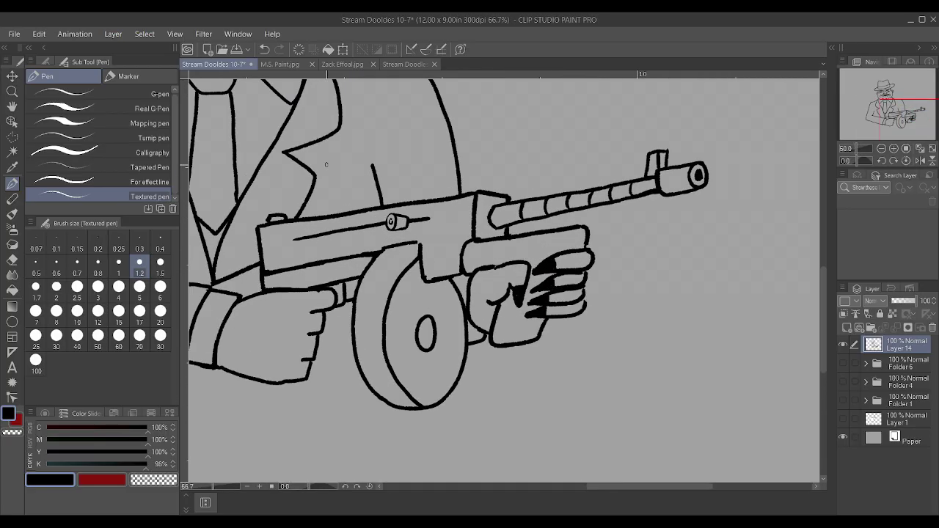
Erase the trigger arm's outer upper-arm line, its elbow corner and the inner-elbow crease.
{"action": "scroll", "coordinate": [326, 165], "scroll_direction": "down", "scroll_amount": 2}
{"action": "scroll", "coordinate": [327, 165], "scroll_direction": "down", "scroll_amount": 2}
{"action": "scroll", "coordinate": [256, 208], "scroll_direction": "up", "scroll_amount": 3}
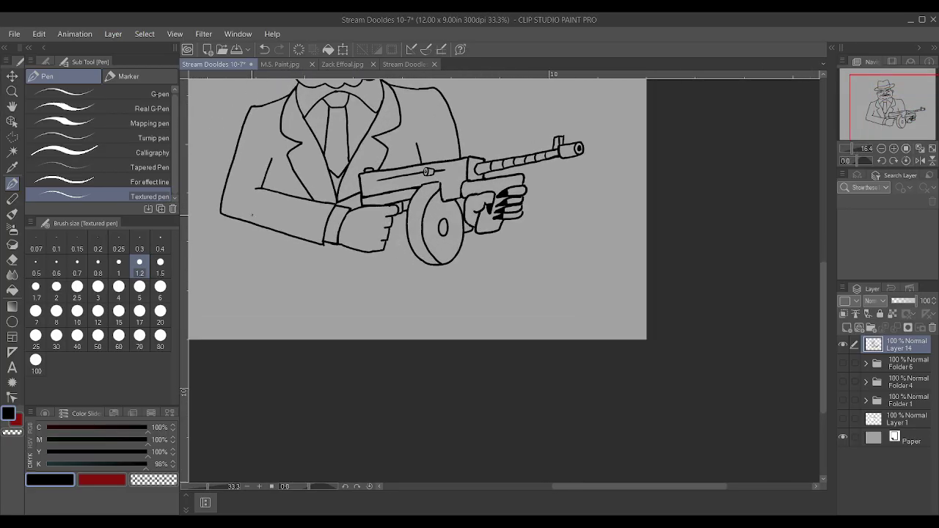
{"action": "scroll", "coordinate": [256, 209], "scroll_direction": "down", "scroll_amount": 2}
{"action": "scroll", "coordinate": [256, 209], "scroll_direction": "up", "scroll_amount": 3}
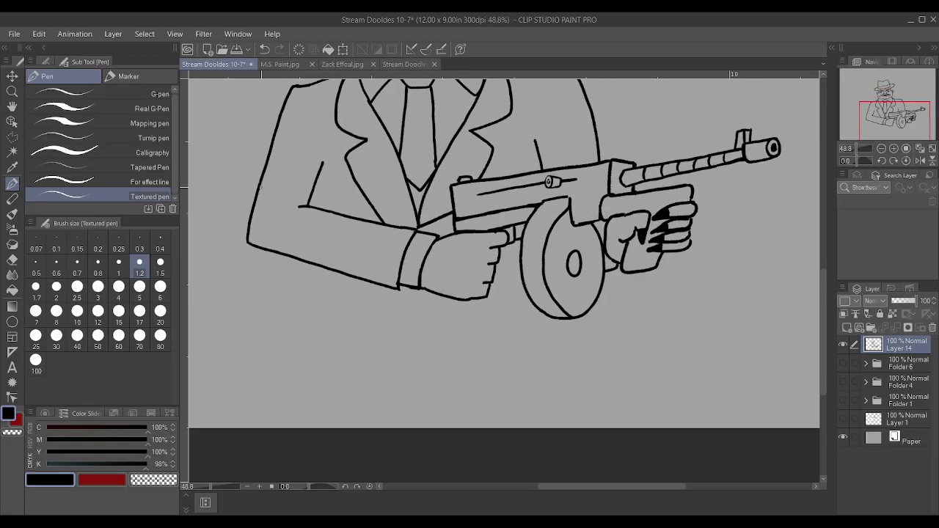
{"action": "mouse_move", "coordinate": [317, 179]}
{"action": "left_mouse_down"}
{"action": "mouse_move", "coordinate": [265, 188]}
{"action": "mouse_move", "coordinate": [246, 233]}
{"action": "mouse_move", "coordinate": [288, 103]}
{"action": "mouse_move", "coordinate": [245, 251]}
{"action": "mouse_move", "coordinate": [257, 263]}
{"action": "mouse_move", "coordinate": [320, 153]}
{"action": "left_mouse_up"}
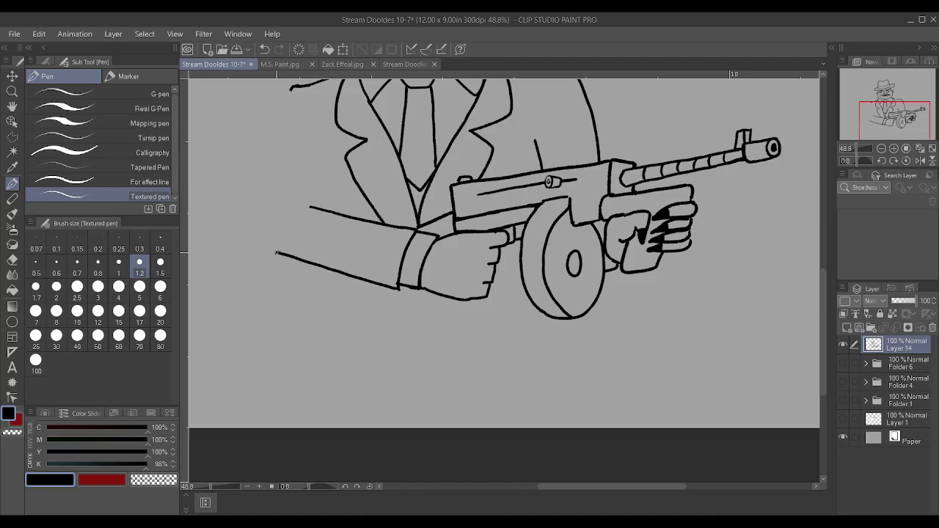
Set the pen size to 1.5 and redraw the trigger arm's outer line from the elbow up to the shoulder.
{"action": "left_click_drag", "start_coordinate": [264, 218], "coordinate": [291, 86]}
{"action": "scroll", "coordinate": [327, 170], "scroll_direction": "down", "scroll_amount": 3}
{"action": "scroll", "coordinate": [327, 170], "scroll_direction": "up", "scroll_amount": 3}
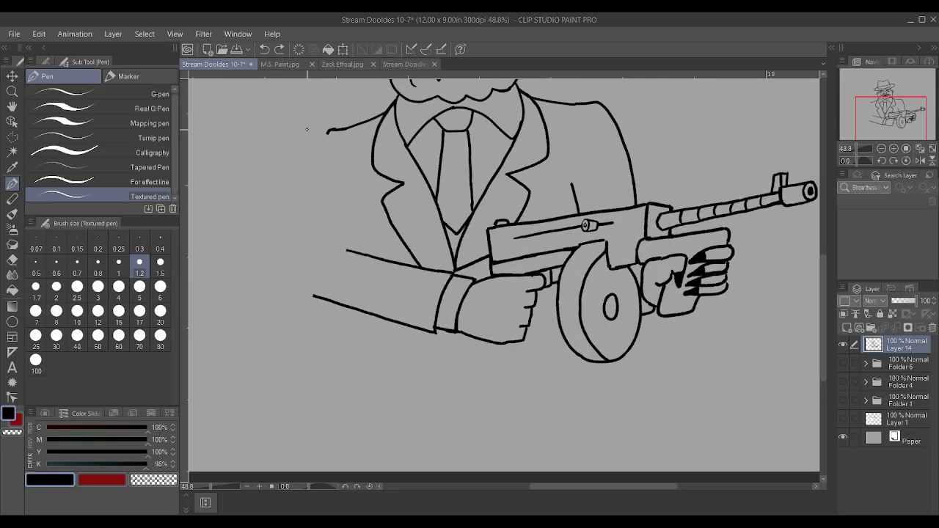
{"action": "key", "text": "bracketright"}
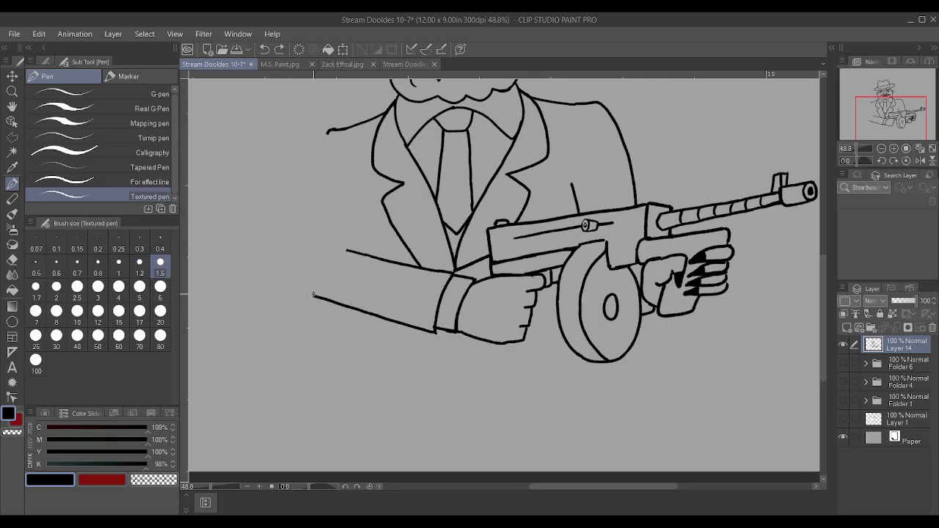
{"action": "left_click_drag", "start_coordinate": [303, 290], "coordinate": [330, 132]}
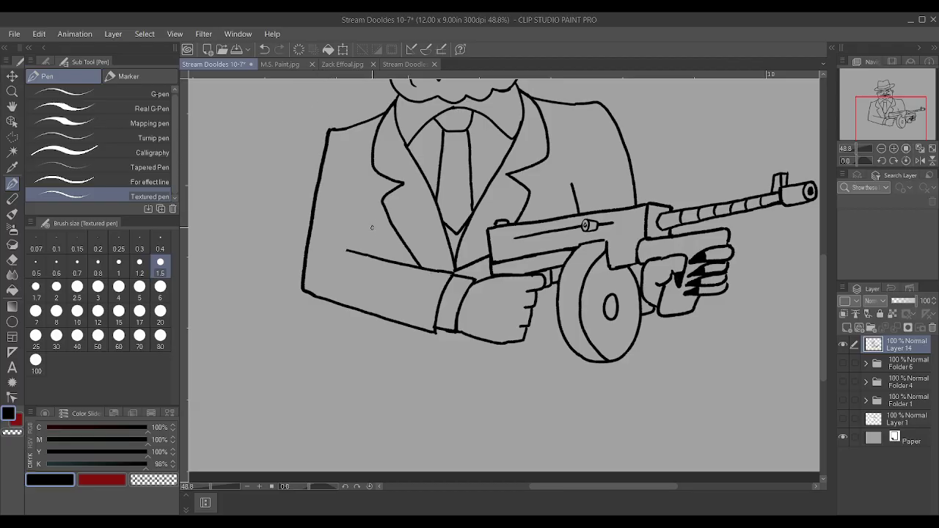
Draw a vertical inner upper-arm line rising from the forearm's upper edge and join the two at the corner.
{"action": "left_click_drag", "start_coordinate": [364, 251], "coordinate": [364, 211]}
{"action": "left_click_drag", "start_coordinate": [346, 248], "coordinate": [360, 258]}
{"action": "scroll", "coordinate": [325, 121], "scroll_direction": "down", "scroll_amount": 2}
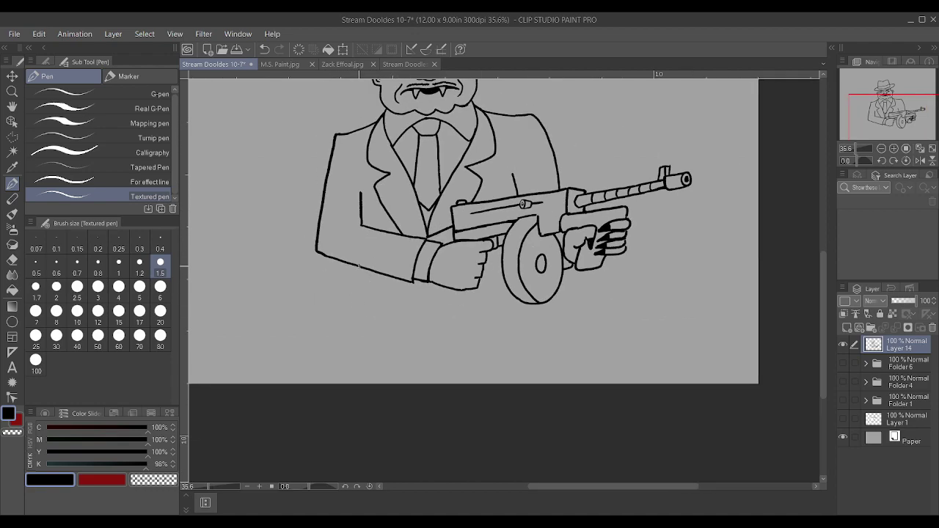
Draw the jacket's two side edges running down below the trigger forearm and the drum magazine.
{"action": "left_click_drag", "start_coordinate": [359, 285], "coordinate": [355, 321]}
{"action": "left_click_drag", "start_coordinate": [558, 348], "coordinate": [552, 301]}
{"action": "scroll", "coordinate": [550, 304], "scroll_direction": "down", "scroll_amount": 2}
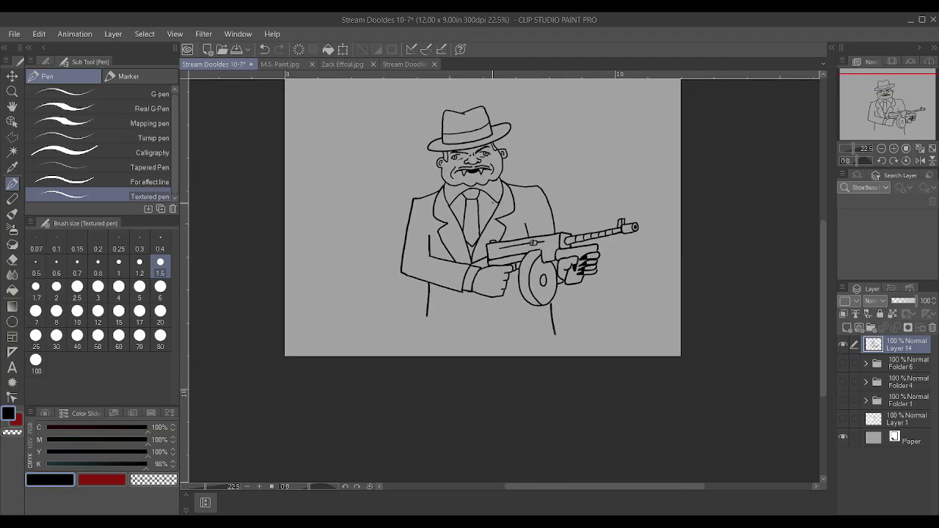
{"action": "scroll", "coordinate": [496, 176], "scroll_direction": "up", "scroll_amount": 2}
{"action": "scroll", "coordinate": [496, 177], "scroll_direction": "up", "scroll_amount": 1}
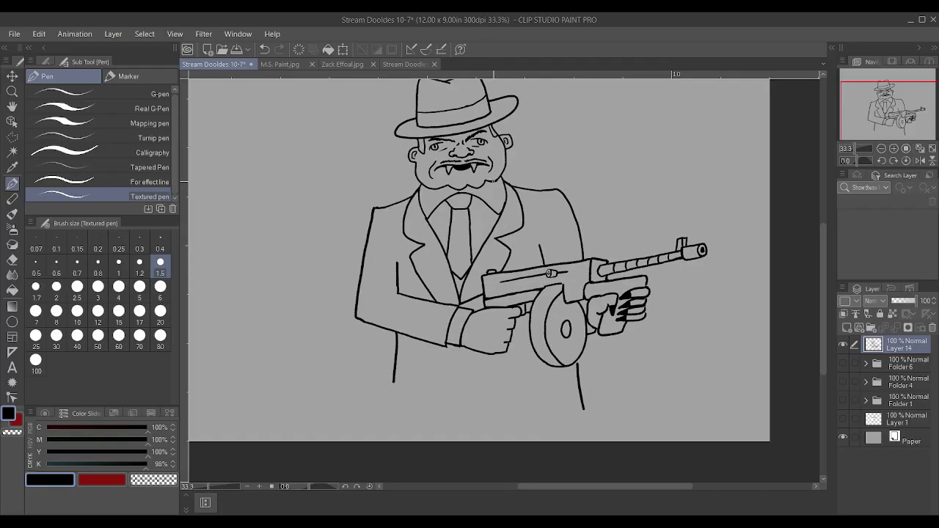
{"action": "scroll", "coordinate": [495, 178], "scroll_direction": "down", "scroll_amount": 1}
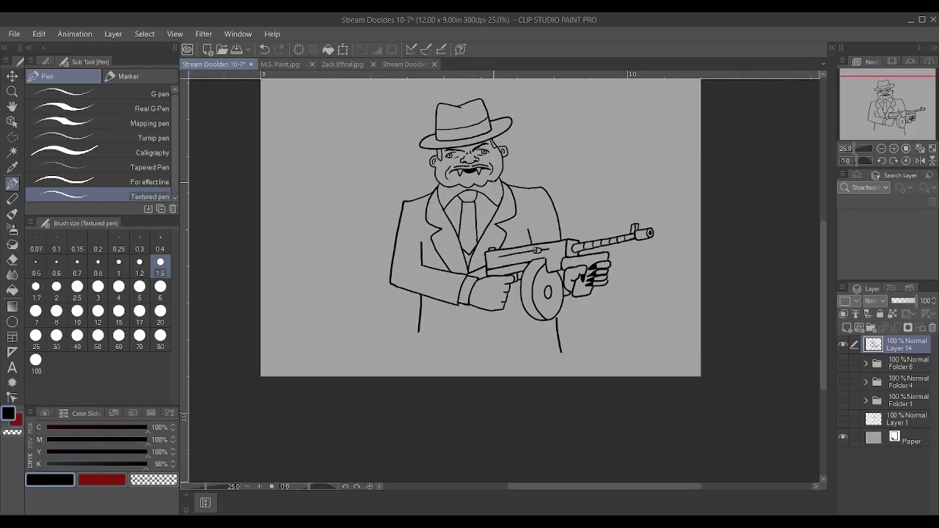
{"action": "scroll", "coordinate": [496, 177], "scroll_direction": "up", "scroll_amount": 1}
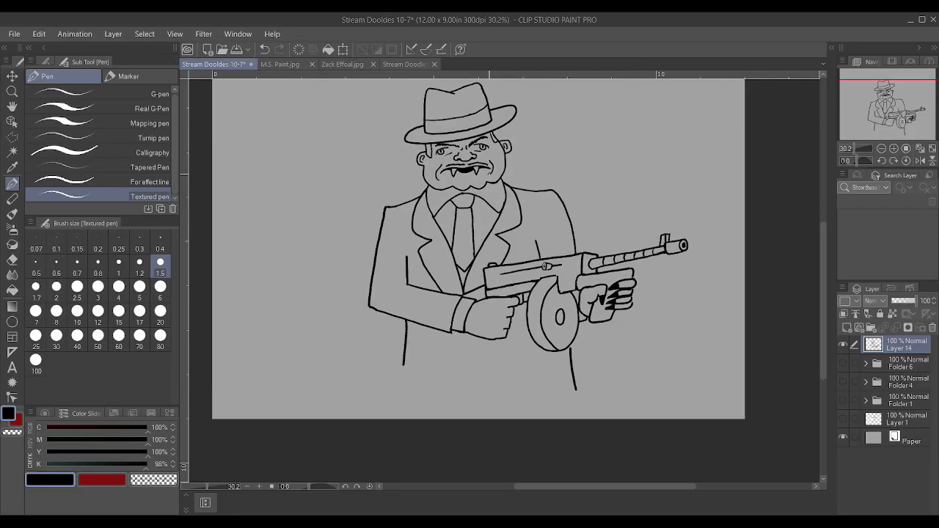
{"action": "scroll", "coordinate": [400, 350], "scroll_direction": "up", "scroll_amount": 1}
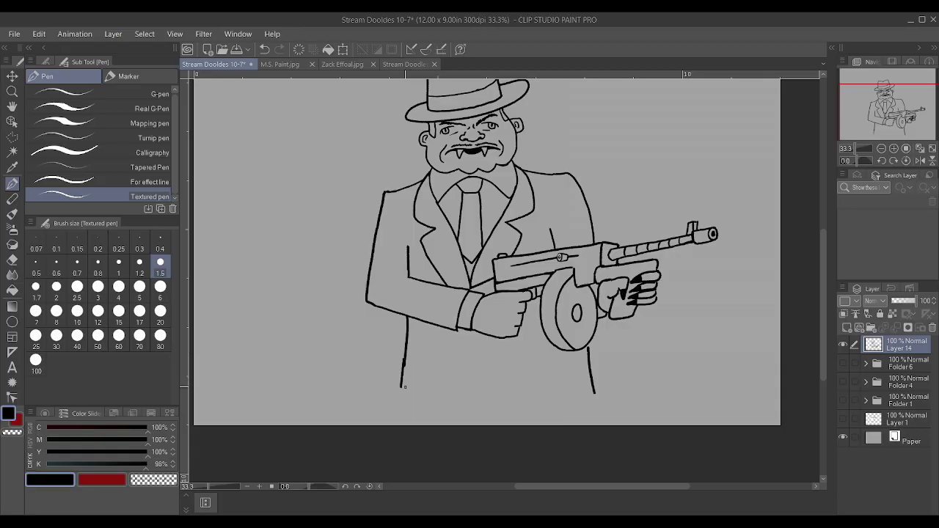
Draw the jacket's curved hem with a central notch and a front opening line from the notch up to the trigger hand.
{"action": "mouse_move", "coordinate": [408, 388]}
{"action": "left_mouse_down"}
{"action": "mouse_move", "coordinate": [481, 404]}
{"action": "mouse_move", "coordinate": [497, 386]}
{"action": "mouse_move", "coordinate": [519, 405]}
{"action": "mouse_move", "coordinate": [593, 387]}
{"action": "left_mouse_up"}
{"action": "scroll", "coordinate": [594, 389], "scroll_direction": "up", "scroll_amount": 2}
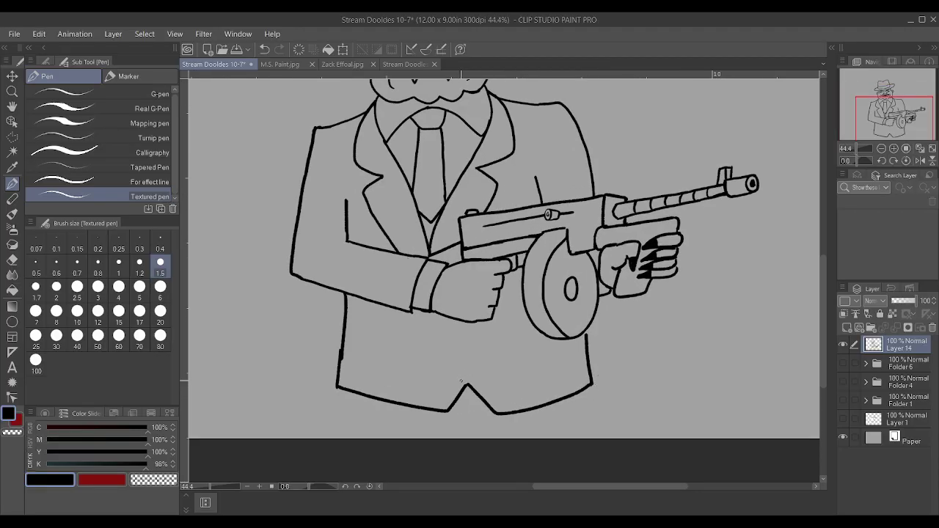
{"action": "left_click_drag", "start_coordinate": [464, 382], "coordinate": [451, 320]}
{"action": "scroll", "coordinate": [450, 324], "scroll_direction": "down", "scroll_amount": 1}
{"action": "scroll", "coordinate": [357, 302], "scroll_direction": "up", "scroll_amount": 3}
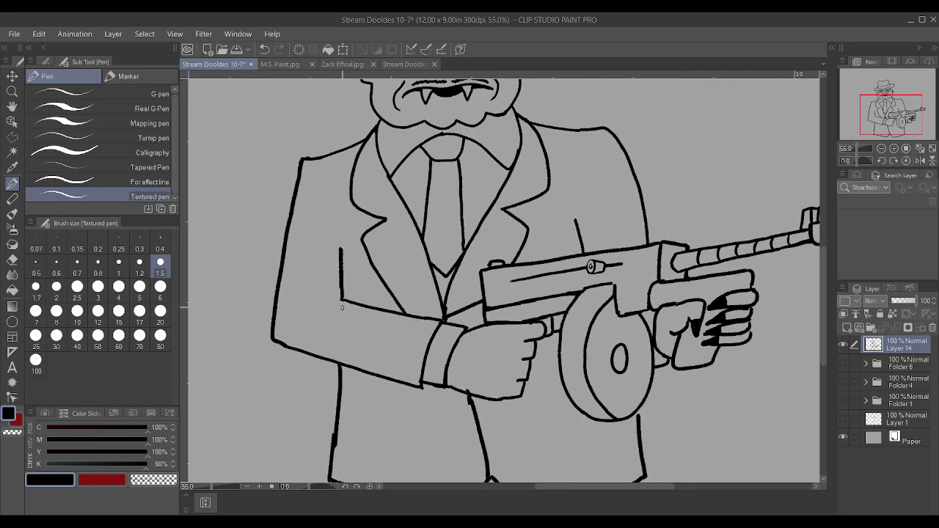
Add a short fold line at the trigger arm's inner elbow and retouch the inner-arm and shoulder lines.
{"action": "left_click_drag", "start_coordinate": [339, 301], "coordinate": [315, 300]}
{"action": "left_click_drag", "start_coordinate": [340, 253], "coordinate": [341, 239]}
{"action": "left_click_drag", "start_coordinate": [311, 157], "coordinate": [363, 139]}
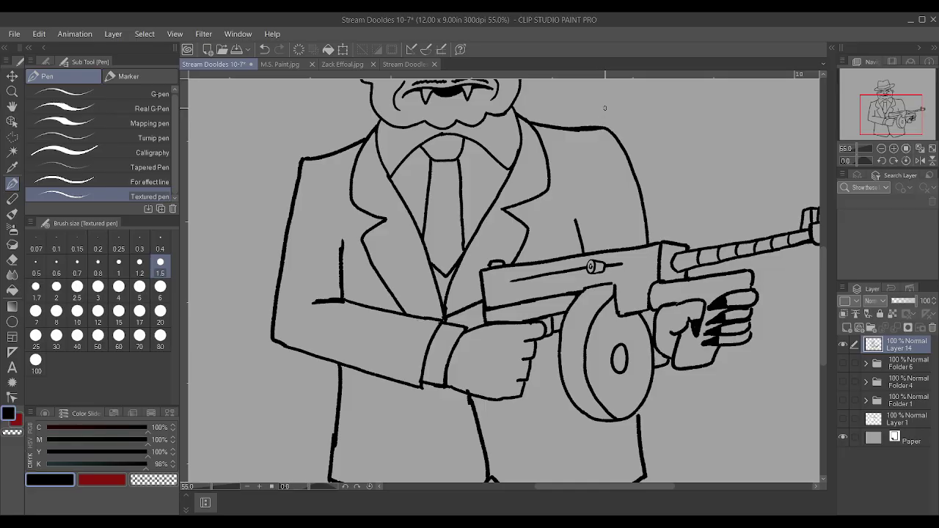
Clean up the trigger hand's lower edge and extend the jacket's front opening line up to meet it.
{"action": "scroll", "coordinate": [608, 116], "scroll_direction": "up", "scroll_amount": 2}
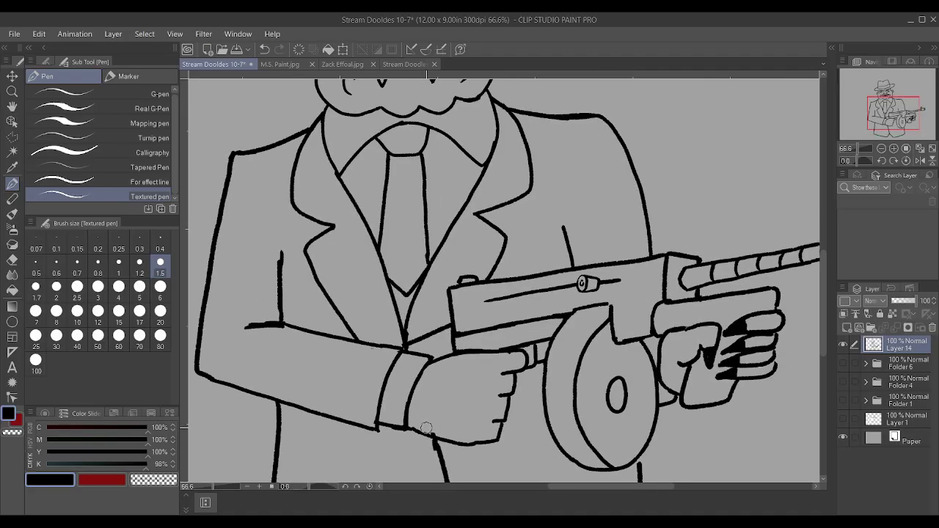
{"action": "mouse_move", "coordinate": [443, 433]}
{"action": "left_mouse_down"}
{"action": "mouse_move", "coordinate": [467, 443]}
{"action": "mouse_move", "coordinate": [415, 426]}
{"action": "mouse_move", "coordinate": [433, 443]}
{"action": "mouse_move", "coordinate": [443, 417]}
{"action": "mouse_move", "coordinate": [475, 437]}
{"action": "mouse_move", "coordinate": [407, 426]}
{"action": "mouse_move", "coordinate": [470, 443]}
{"action": "left_mouse_up"}
{"action": "scroll", "coordinate": [430, 404], "scroll_direction": "down", "scroll_amount": 3}
{"action": "scroll", "coordinate": [429, 405], "scroll_direction": "up", "scroll_amount": 3}
{"action": "scroll", "coordinate": [427, 405], "scroll_direction": "up", "scroll_amount": 5}
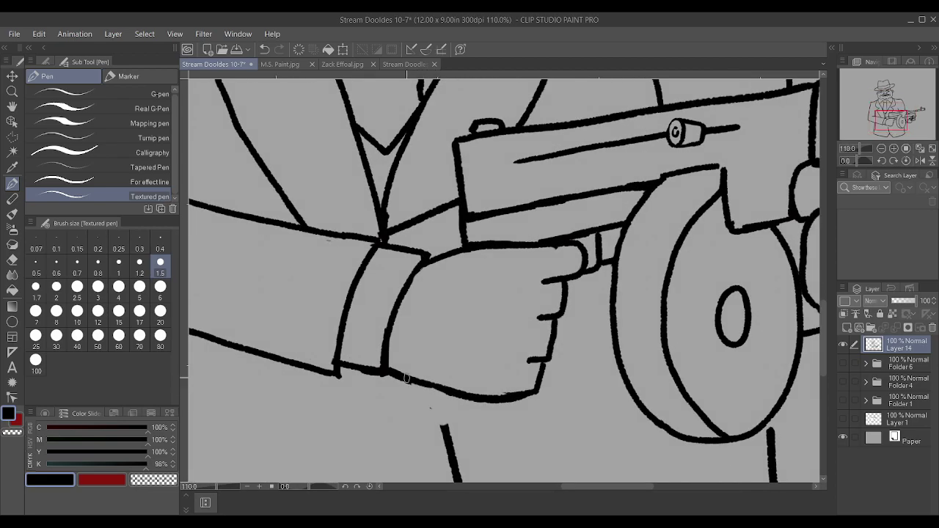
{"action": "left_click_drag", "start_coordinate": [448, 422], "coordinate": [439, 386]}
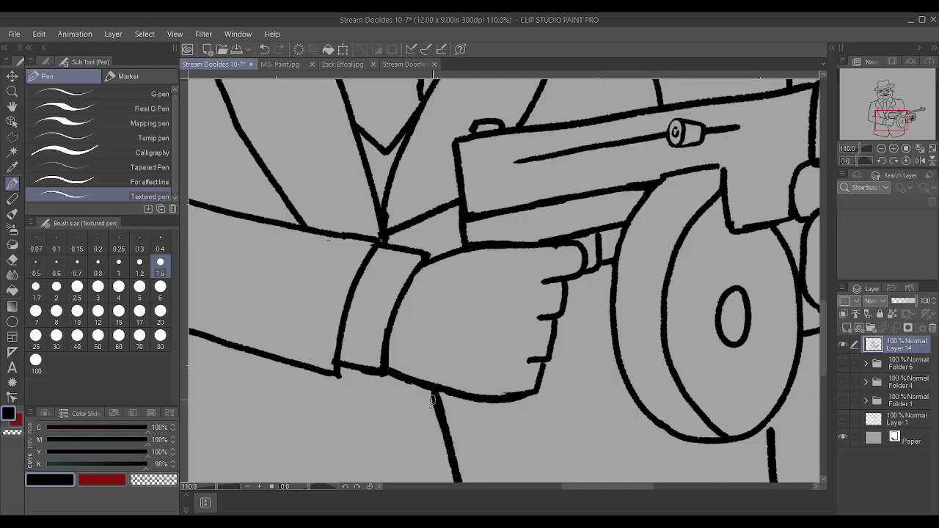
{"action": "left_click_drag", "start_coordinate": [433, 389], "coordinate": [428, 386]}
{"action": "scroll", "coordinate": [427, 360], "scroll_direction": "down", "scroll_amount": 2}
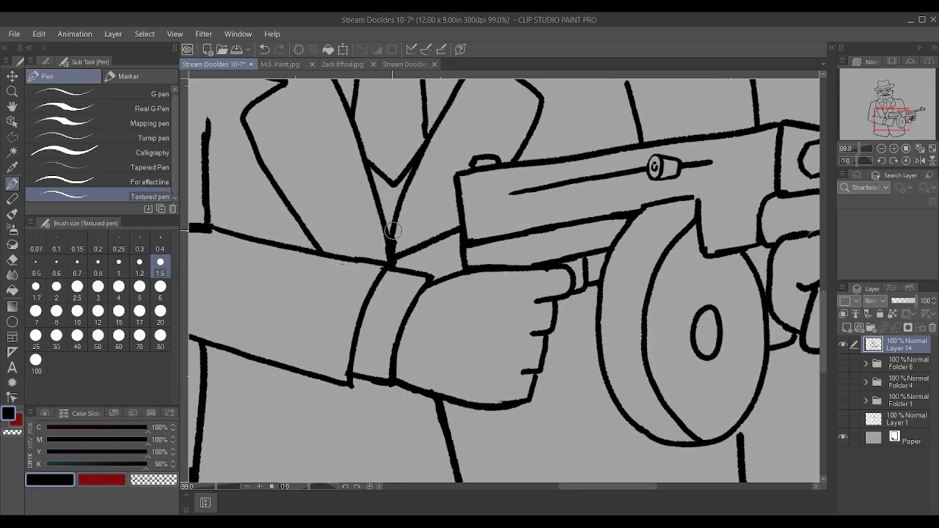
Undo the last lapel stroke and redraw the lapel lines where they converge above the trigger hand's cuff.
{"action": "key", "text": "ctrl+z"}
{"action": "left_click_drag", "start_coordinate": [401, 254], "coordinate": [387, 266]}
{"action": "left_click_drag", "start_coordinate": [394, 213], "coordinate": [389, 233]}
{"action": "scroll", "coordinate": [394, 226], "scroll_direction": "down", "scroll_amount": 4}
{"action": "scroll", "coordinate": [398, 173], "scroll_direction": "up", "scroll_amount": 4}
{"action": "scroll", "coordinate": [398, 172], "scroll_direction": "down", "scroll_amount": 3}
{"action": "scroll", "coordinate": [339, 199], "scroll_direction": "up", "scroll_amount": 5}
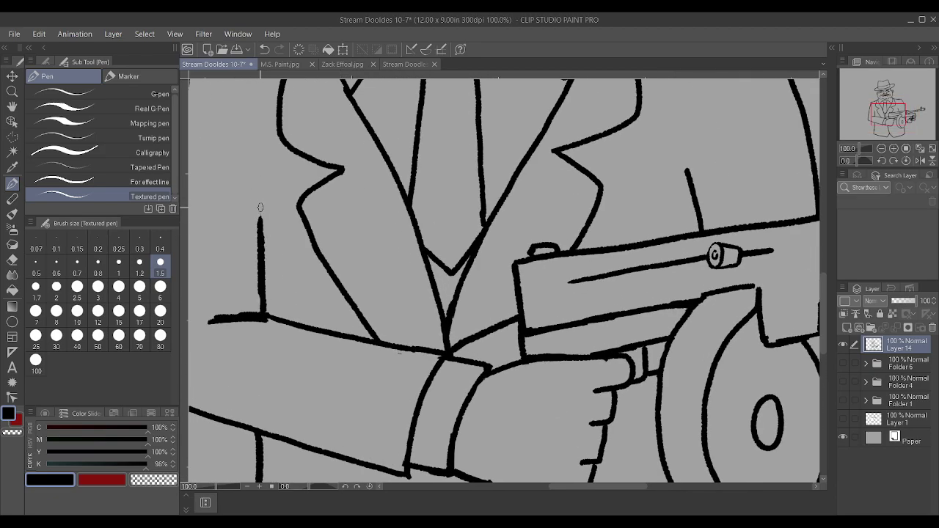
Move the Layer 14 line art up and slightly left on the canvas.
{"action": "scroll", "coordinate": [258, 202], "scroll_direction": "down", "scroll_amount": 5}
{"action": "scroll", "coordinate": [368, 228], "scroll_direction": "up", "scroll_amount": 1}
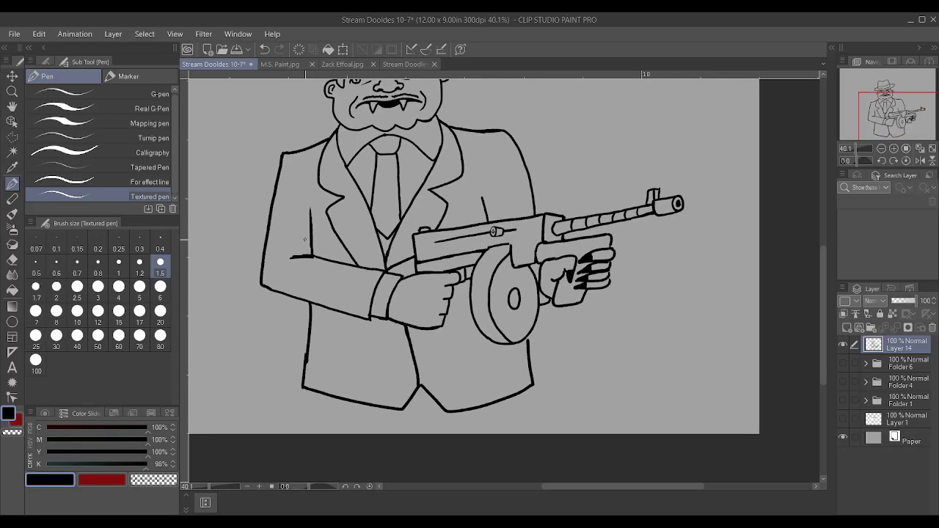
{"action": "scroll", "coordinate": [368, 228], "scroll_direction": "down", "scroll_amount": 3}
{"action": "scroll", "coordinate": [367, 141], "scroll_direction": "up", "scroll_amount": 1}
{"action": "scroll", "coordinate": [367, 141], "scroll_direction": "up", "scroll_amount": 1}
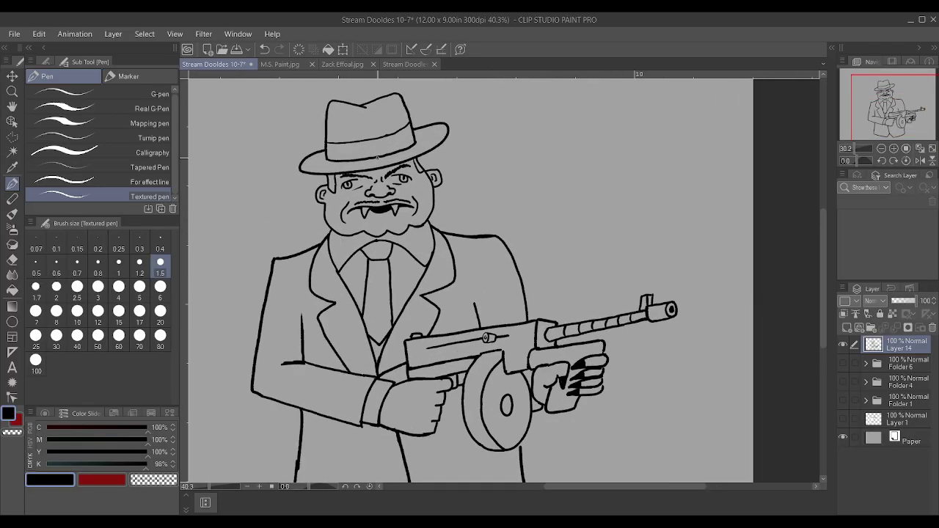
{"action": "key", "text": "k"}
{"action": "scroll", "coordinate": [482, 161], "scroll_direction": "down", "scroll_amount": 2}
{"action": "scroll", "coordinate": [482, 162], "scroll_direction": "down", "scroll_amount": 1}
{"action": "mouse_move", "coordinate": [488, 236]}
{"action": "left_mouse_down"}
{"action": "mouse_move", "coordinate": [460, 167]}
{"action": "mouse_move", "coordinate": [467, 189]}
{"action": "left_mouse_up"}
{"action": "scroll", "coordinate": [432, 233], "scroll_direction": "up", "scroll_amount": 5}
{"action": "scroll", "coordinate": [434, 288], "scroll_direction": "up", "scroll_amount": 2}
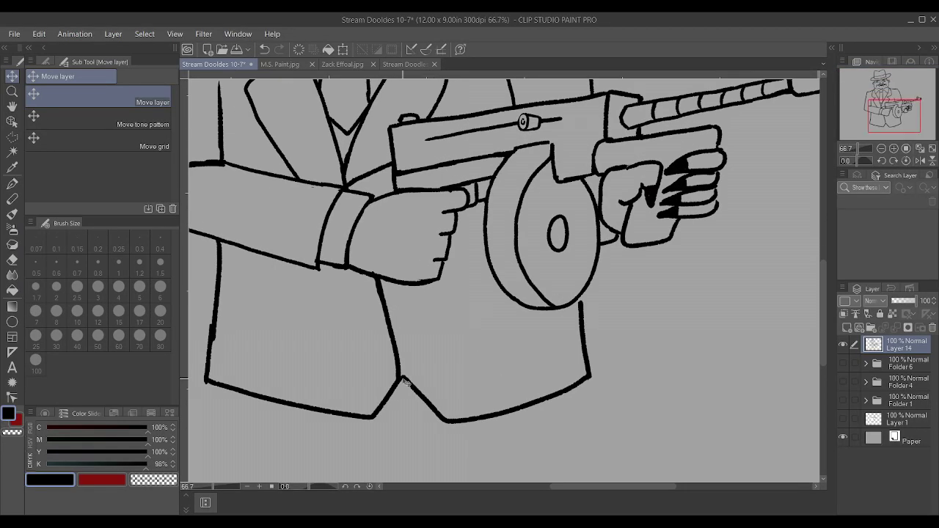
{"action": "left_click_drag", "start_coordinate": [406, 354], "coordinate": [404, 353]}
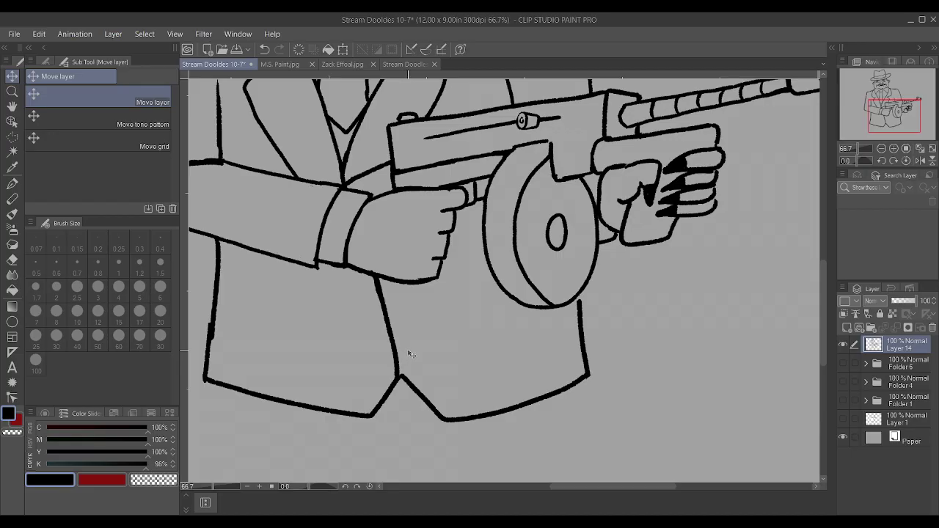
Draw a small round jacket button beside the front opening, just below the trigger hand.
{"action": "key", "text": "p"}
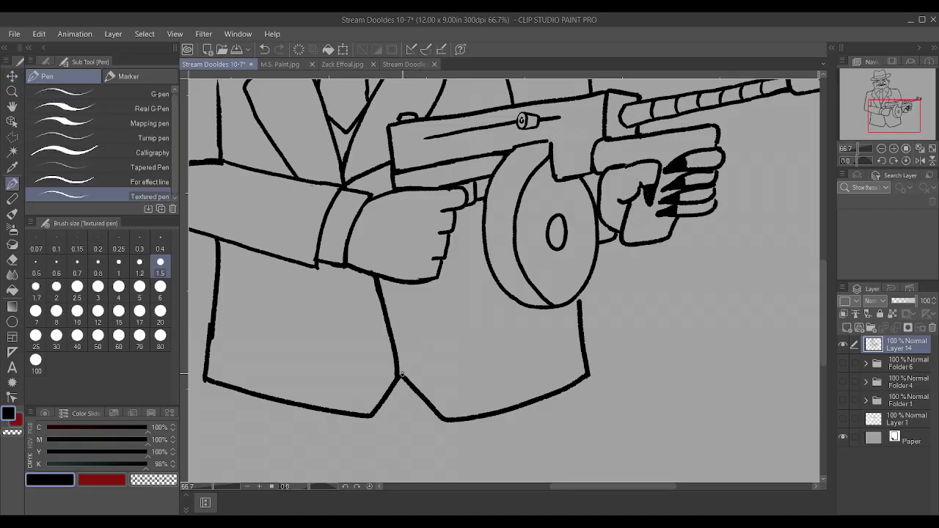
{"action": "scroll", "coordinate": [399, 373], "scroll_direction": "down", "scroll_amount": 4}
{"action": "scroll", "coordinate": [412, 336], "scroll_direction": "up", "scroll_amount": 4}
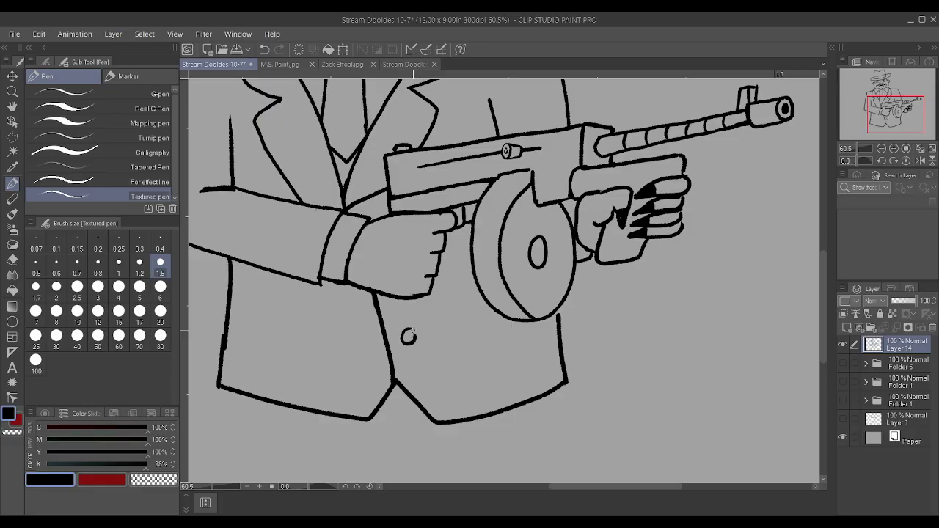
{"action": "scroll", "coordinate": [415, 331], "scroll_direction": "down", "scroll_amount": 3}
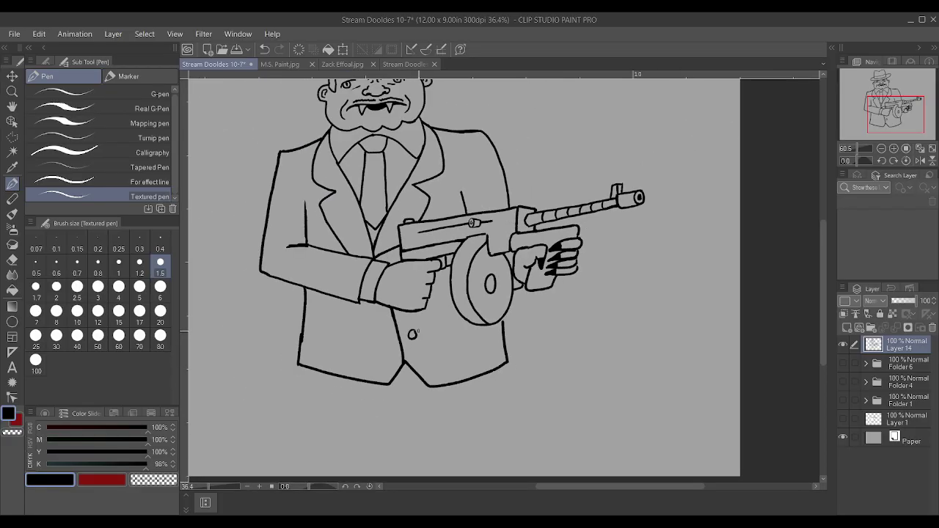
Lock Layer 14, add a new layer directly beneath it, and make Layer 14 active again.
{"action": "left_click", "coordinate": [11, 151]}
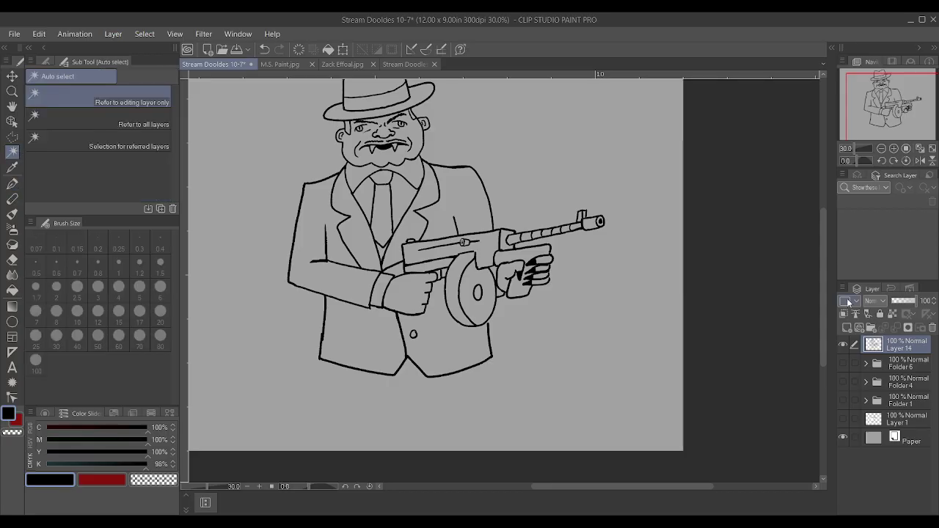
{"action": "left_click", "coordinate": [880, 314]}
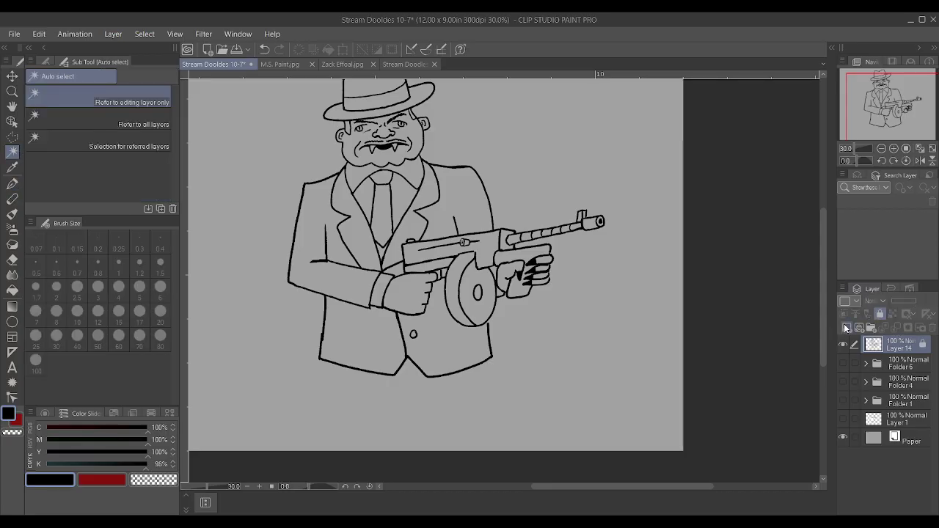
{"action": "left_click", "coordinate": [846, 327]}
{"action": "left_click_drag", "start_coordinate": [896, 351], "coordinate": [901, 370]}
{"action": "left_click", "coordinate": [899, 350]}
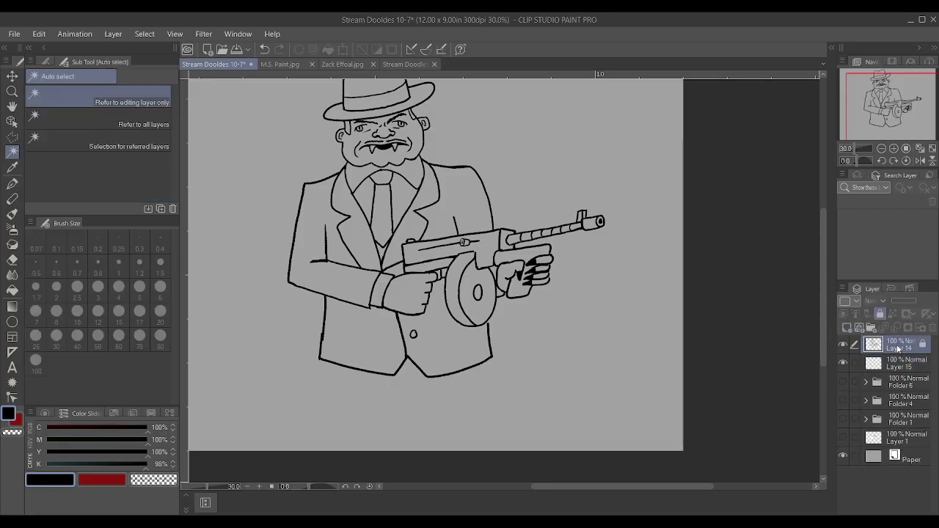
Try to auto-select the jacket's sleeve, chest and lower front areas on Layer 14.
{"action": "left_click", "coordinate": [12, 136]}
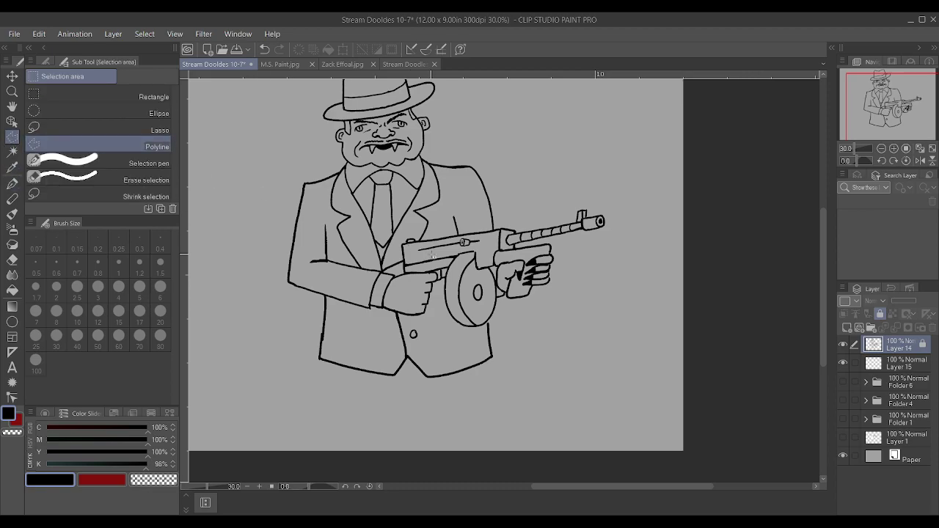
{"action": "left_click", "coordinate": [11, 150]}
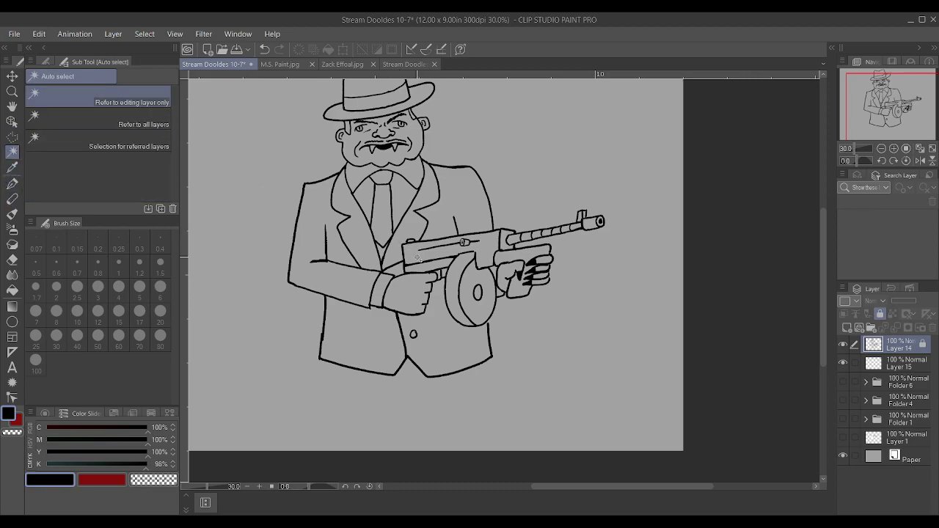
{"action": "left_click", "coordinate": [358, 284]}
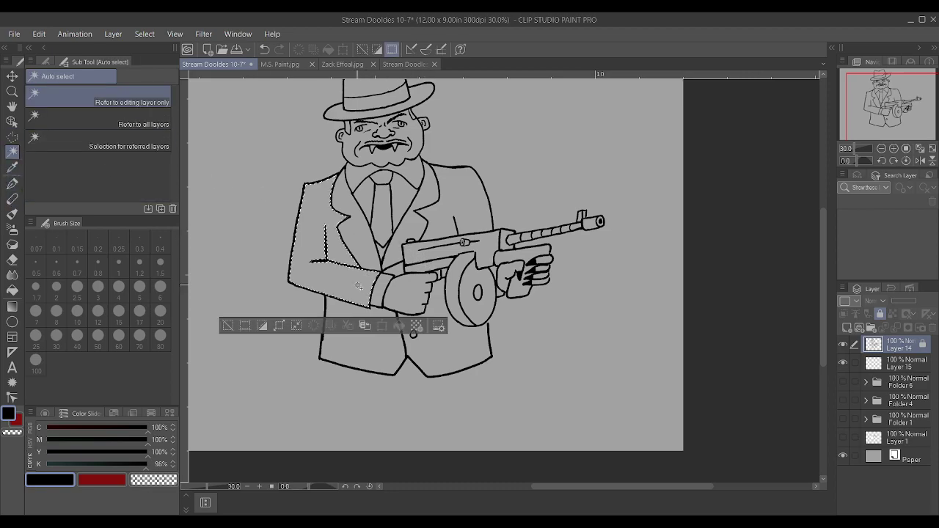
{"action": "left_click", "coordinate": [398, 351]}
{"action": "left_click", "coordinate": [459, 345]}
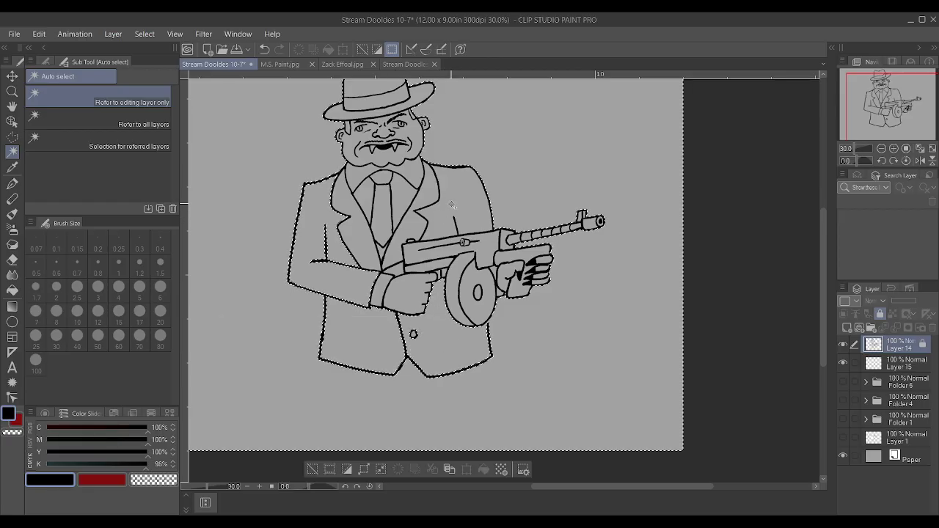
{"action": "key", "text": "ctrl+z"}
{"action": "left_click", "coordinate": [458, 343]}
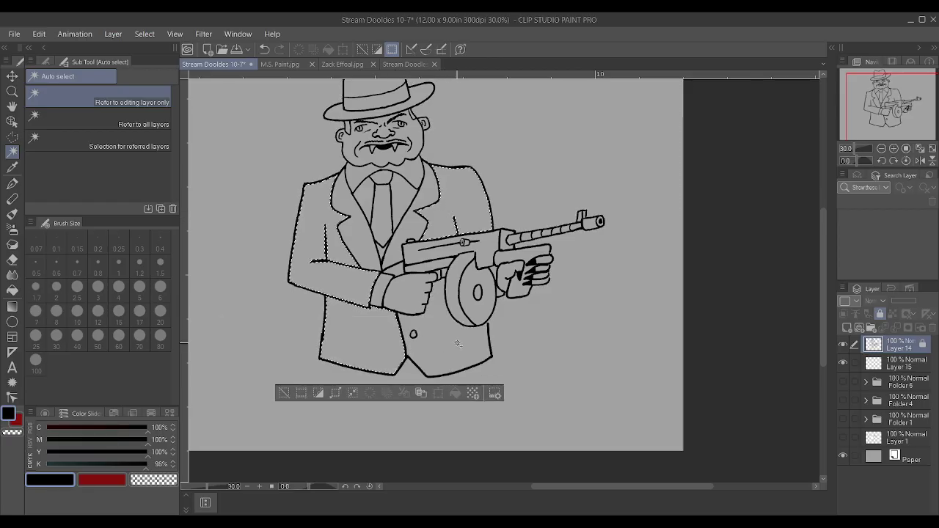
{"action": "left_click", "coordinate": [577, 360]}
{"action": "key", "text": "ctrl+d"}
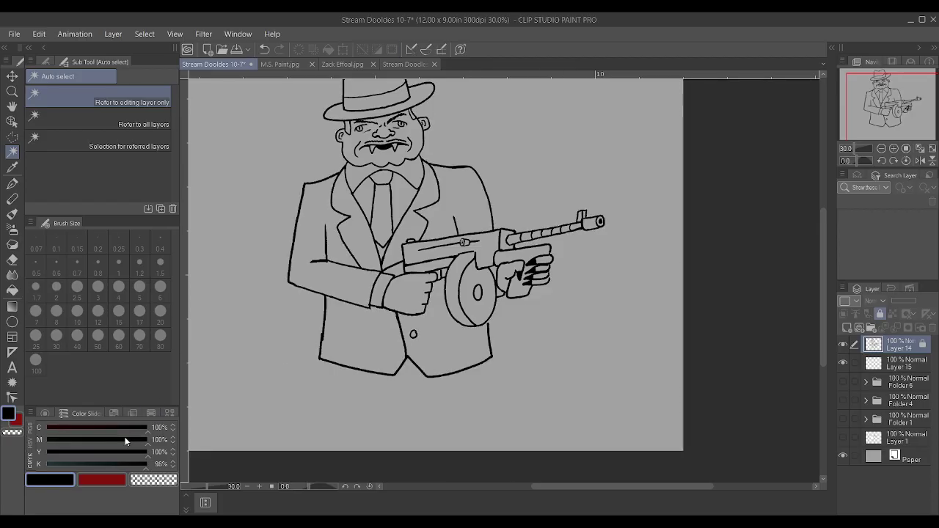
Unlock Layer 14 and extend the jacket's side edge up to close the gap below the drum magazine.
{"action": "left_click", "coordinate": [878, 314]}
{"action": "scroll", "coordinate": [641, 315], "scroll_direction": "up", "scroll_amount": 3}
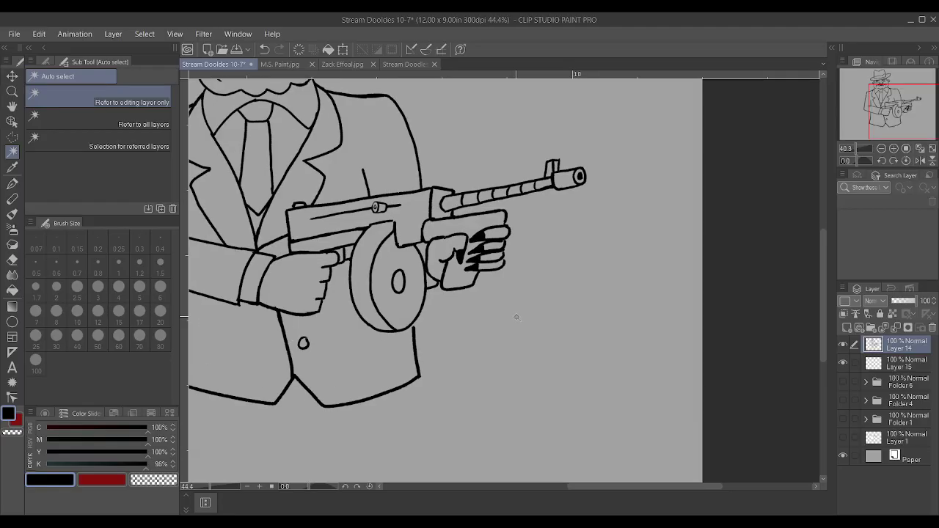
{"action": "scroll", "coordinate": [517, 316], "scroll_direction": "up", "scroll_amount": 4}
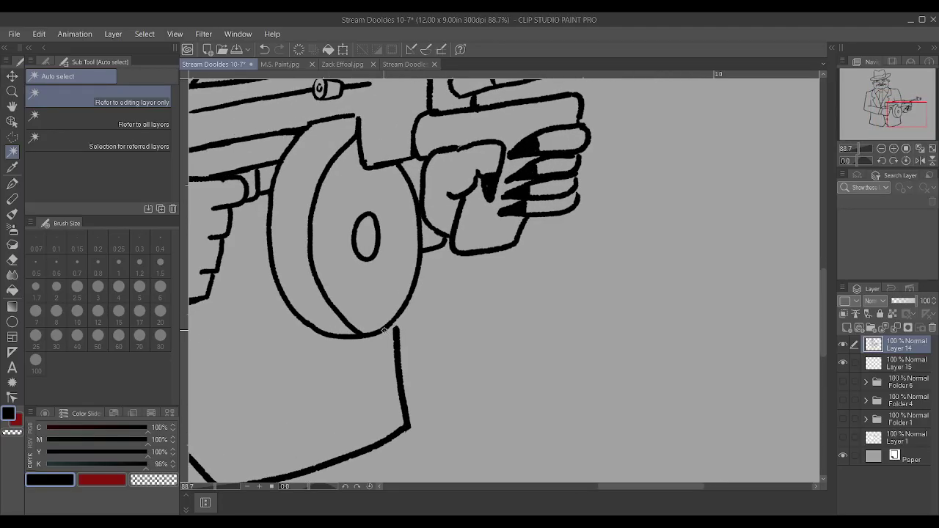
{"action": "key", "text": "p"}
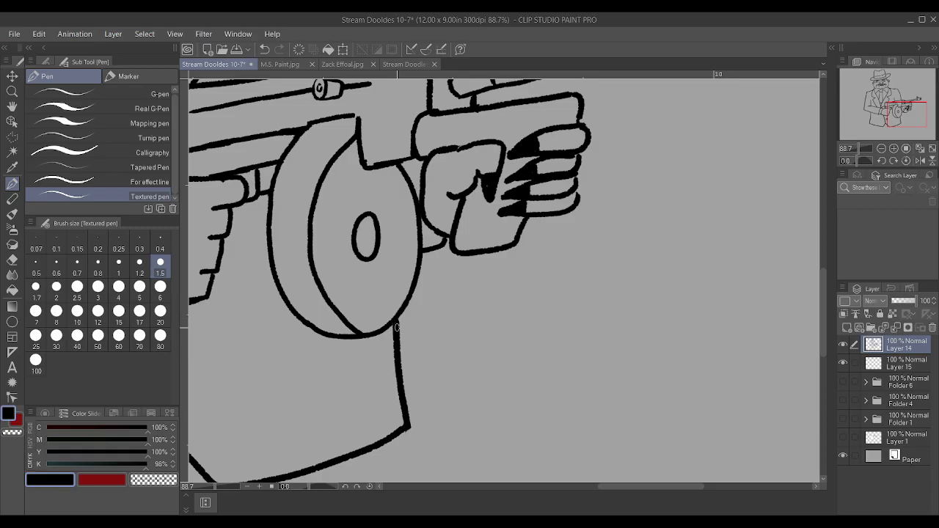
{"action": "scroll", "coordinate": [393, 280], "scroll_direction": "down", "scroll_amount": 3}
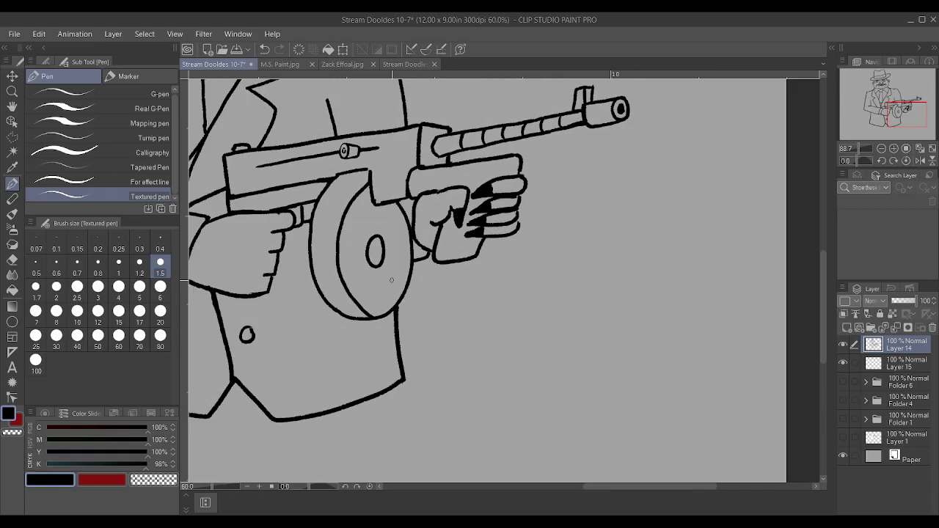
Draw a narrow pointed spike rising from the oval hub on the drum magazine's face.
{"action": "scroll", "coordinate": [380, 237], "scroll_direction": "up", "scroll_amount": 2}
{"action": "left_click_drag", "start_coordinate": [379, 243], "coordinate": [379, 226]}
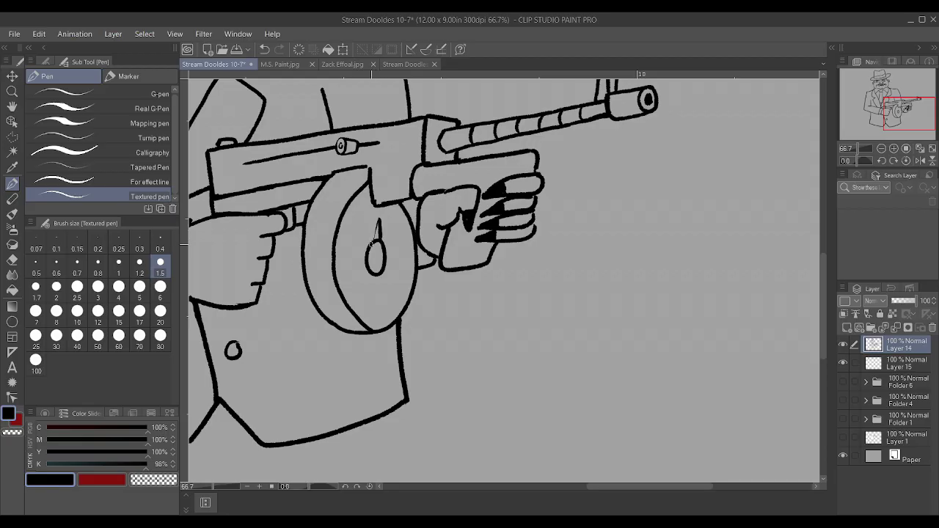
{"action": "scroll", "coordinate": [379, 217], "scroll_direction": "down", "scroll_amount": 4}
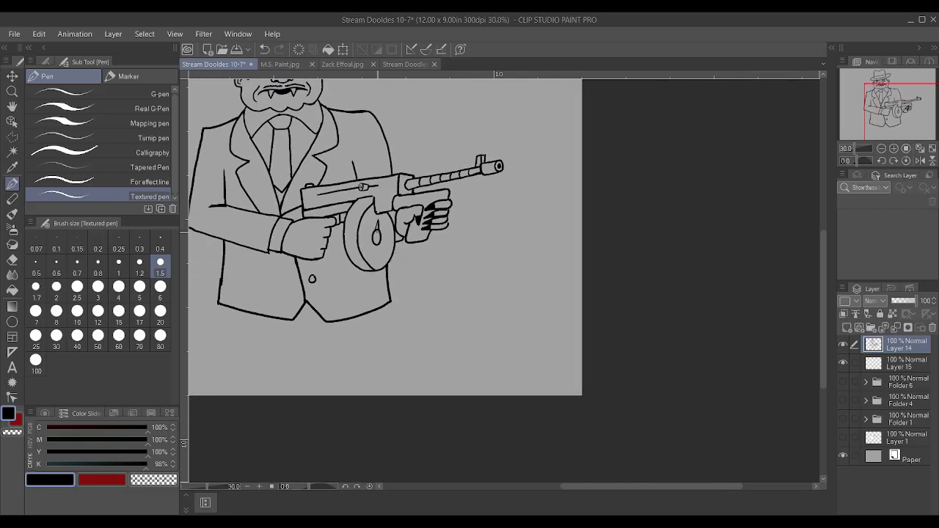
Redraw the trigger hand's lower contour from the cuff and rework its corner up to the lowest finger.
{"action": "scroll", "coordinate": [331, 250], "scroll_direction": "up", "scroll_amount": 2}
{"action": "scroll", "coordinate": [332, 250], "scroll_direction": "up", "scroll_amount": 5}
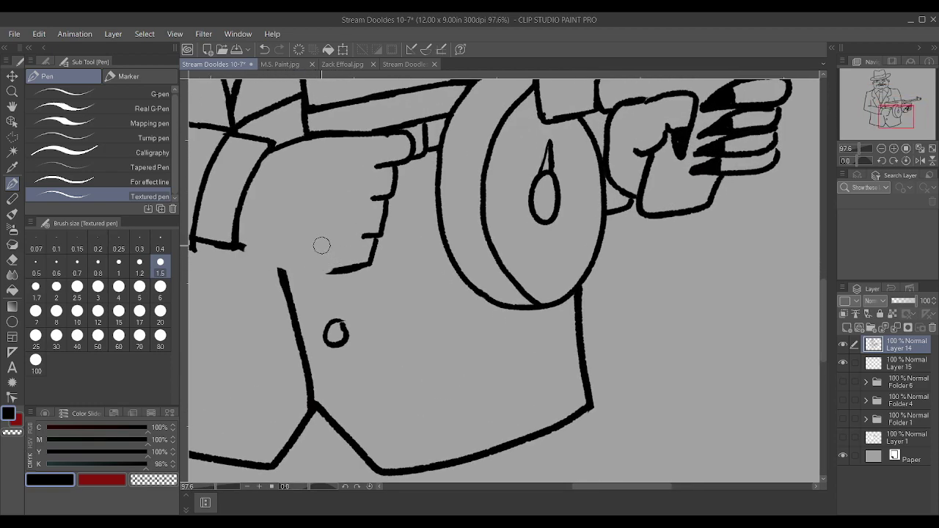
{"action": "key", "text": "ctrl+z"}
{"action": "mouse_move", "coordinate": [233, 247]}
{"action": "left_mouse_down"}
{"action": "mouse_move", "coordinate": [259, 261]}
{"action": "mouse_move", "coordinate": [345, 271]}
{"action": "left_mouse_up"}
{"action": "scroll", "coordinate": [345, 269], "scroll_direction": "down", "scroll_amount": 3}
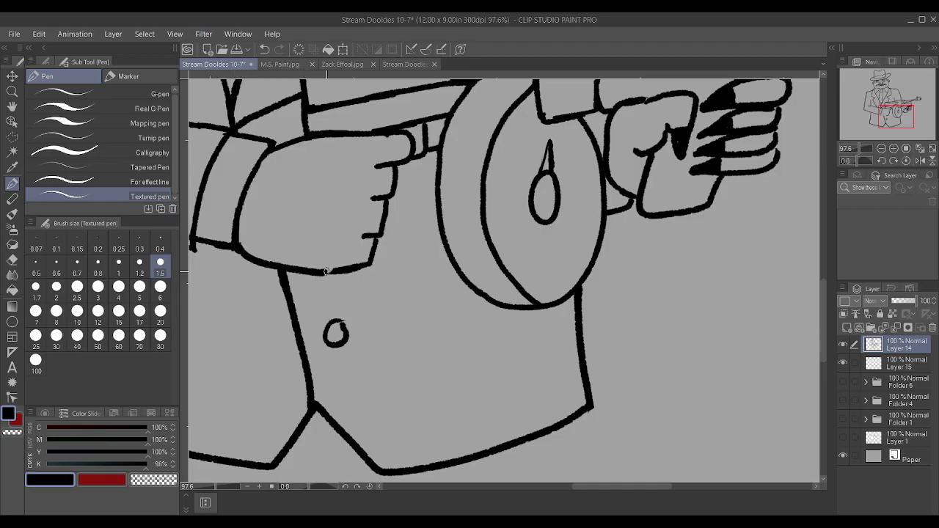
{"action": "scroll", "coordinate": [349, 256], "scroll_direction": "down", "scroll_amount": 2}
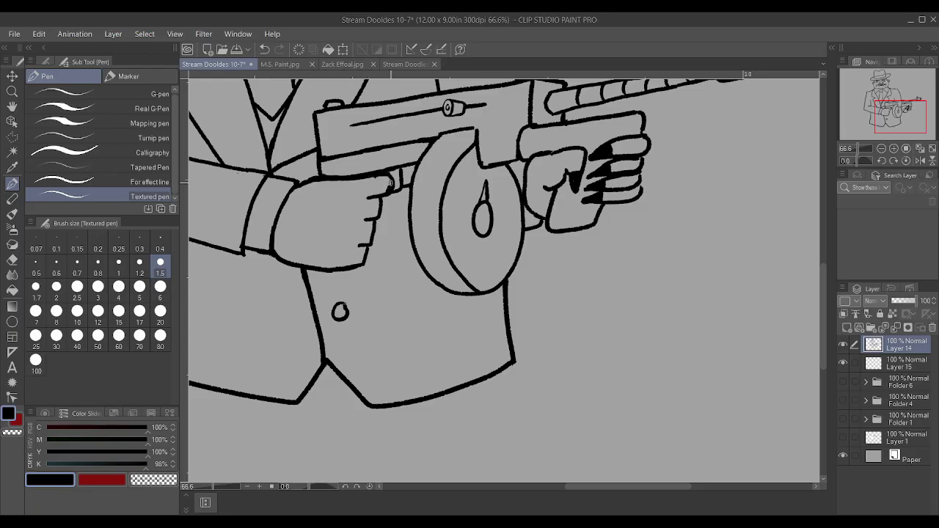
{"action": "scroll", "coordinate": [382, 173], "scroll_direction": "down", "scroll_amount": 2}
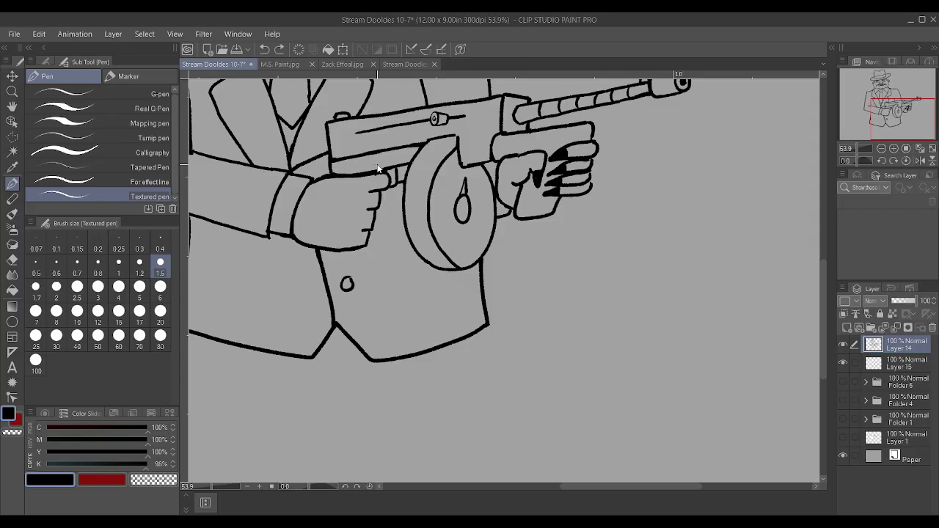
{"action": "scroll", "coordinate": [381, 201], "scroll_direction": "up", "scroll_amount": 4}
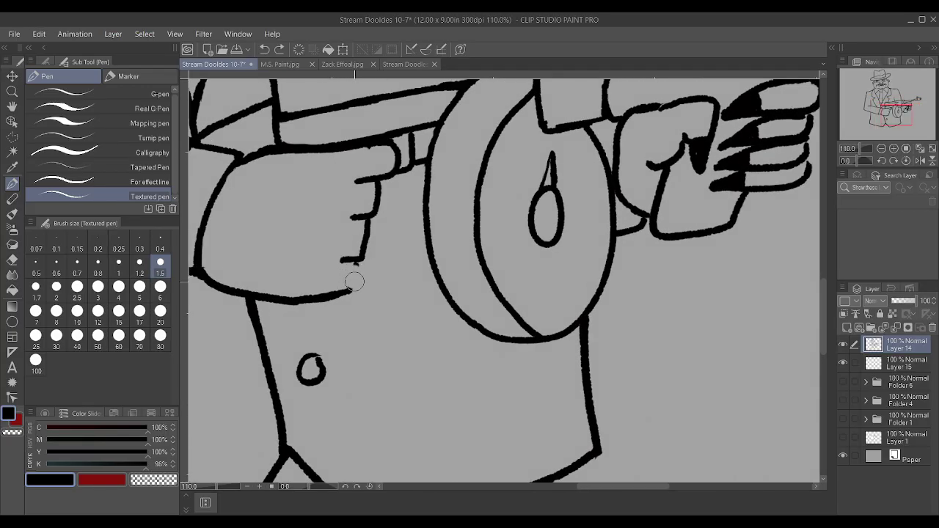
{"action": "mouse_move", "coordinate": [342, 290]}
{"action": "left_mouse_down"}
{"action": "mouse_move", "coordinate": [358, 272]}
{"action": "mouse_move", "coordinate": [345, 259]}
{"action": "left_mouse_up"}
Redraw the lower part of the jacket's side edge beneath the trigger forearm, smoothing its uneven bump.
{"action": "scroll", "coordinate": [371, 208], "scroll_direction": "down", "scroll_amount": 6}
{"action": "scroll", "coordinate": [476, 257], "scroll_direction": "up", "scroll_amount": 5}
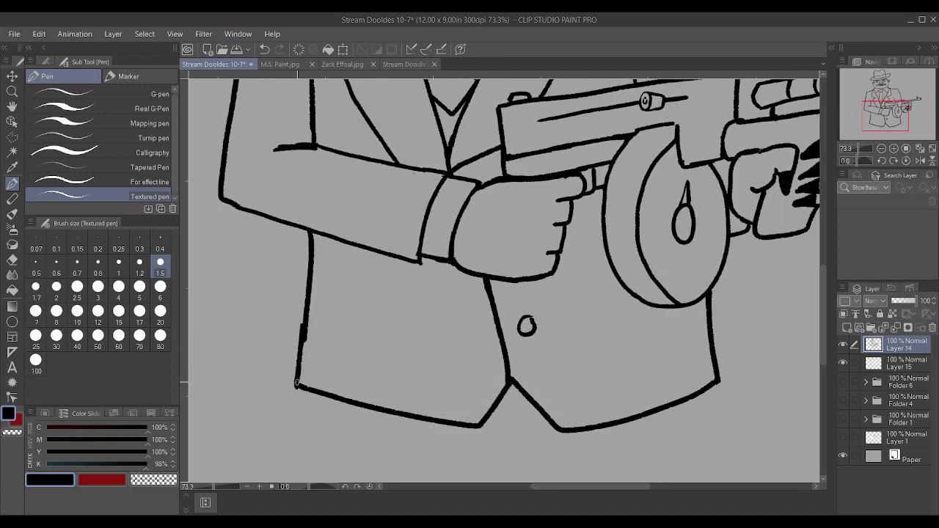
{"action": "left_click_drag", "start_coordinate": [301, 364], "coordinate": [302, 339]}
{"action": "key", "text": "ctrl+z"}
{"action": "left_click_drag", "start_coordinate": [296, 379], "coordinate": [304, 313]}
{"action": "scroll", "coordinate": [379, 320], "scroll_direction": "down", "scroll_amount": 5}
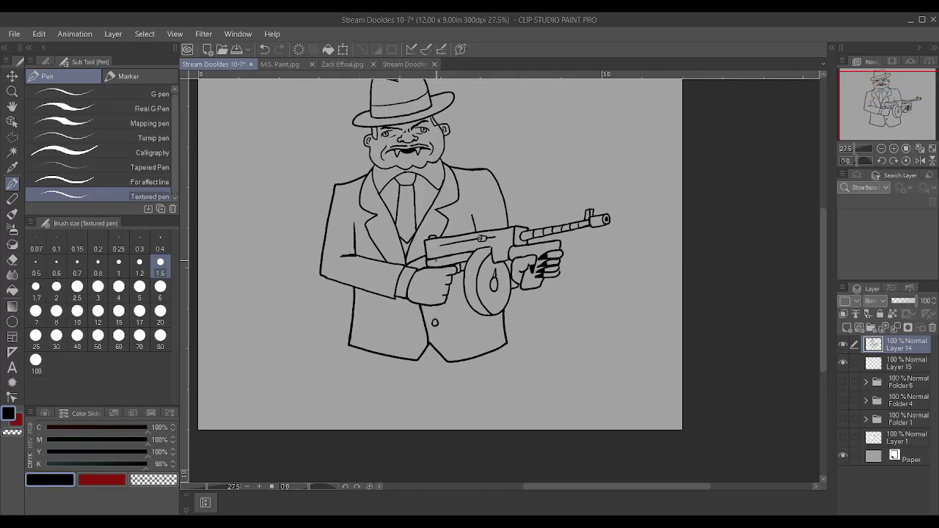
{"action": "left_click", "coordinate": [11, 151]}
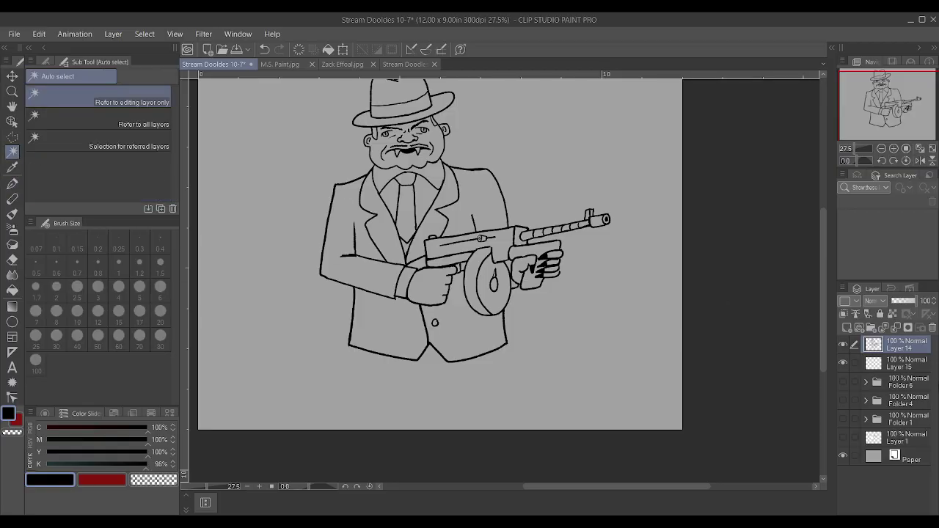
{"action": "left_click", "coordinate": [880, 314]}
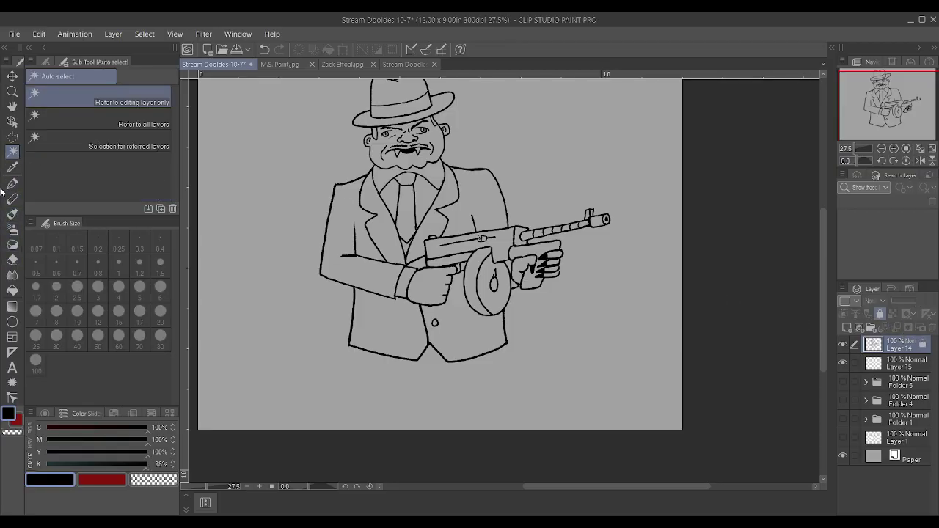
{"action": "left_click", "coordinate": [452, 207]}
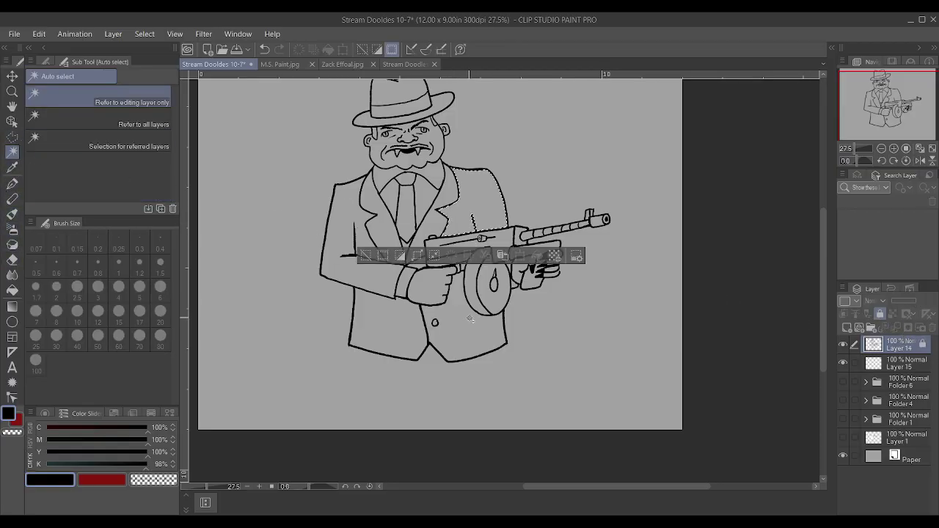
{"action": "left_click", "coordinate": [382, 288], "text": "shift"}
{"action": "left_click", "coordinate": [380, 283], "text": "shift"}
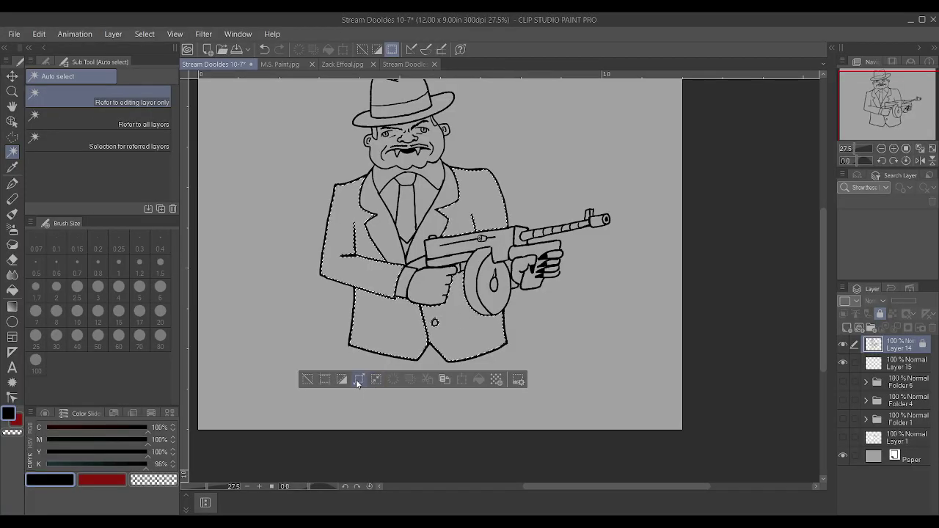
{"action": "key", "text": "ctrl+d"}
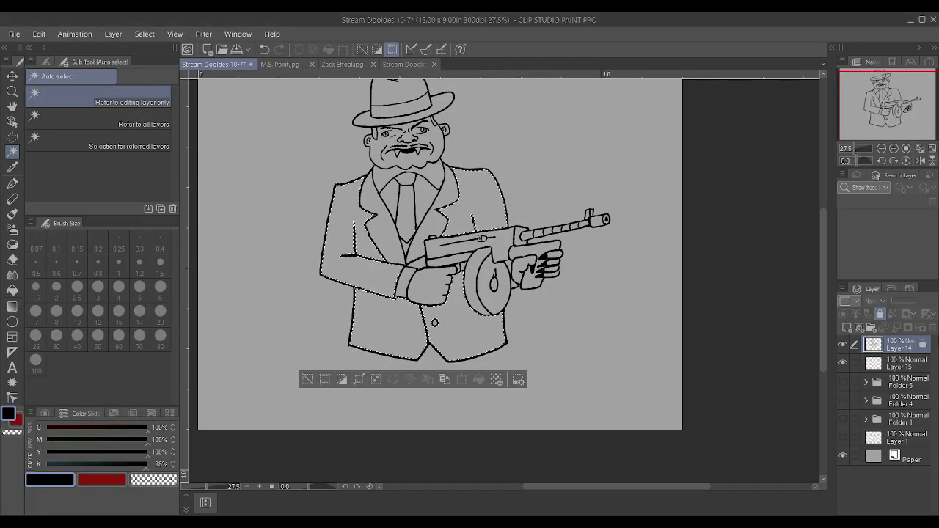
Draw the gun stock's corner below the trigger forearm and its upper edge above the sleeve, and thicken the sleeve's end.
{"action": "scroll", "coordinate": [338, 226], "scroll_direction": "up", "scroll_amount": 3}
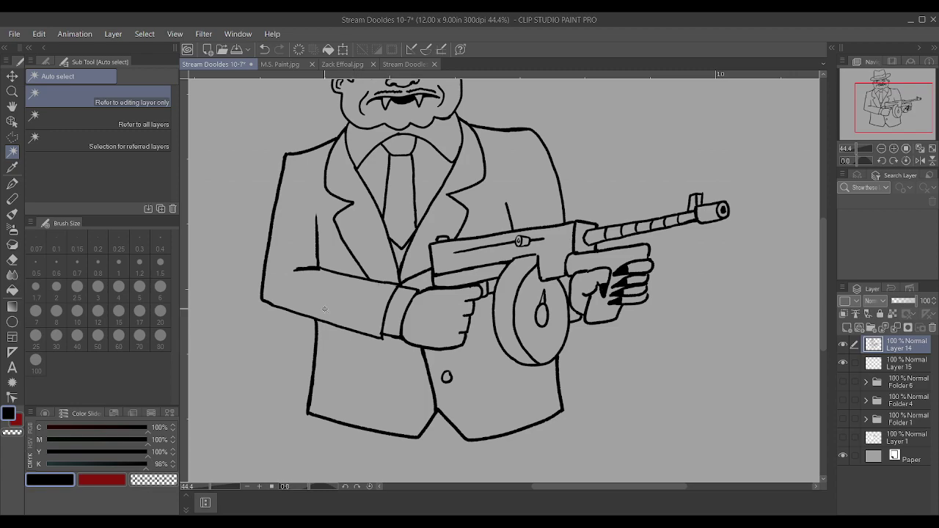
{"action": "key", "text": "p"}
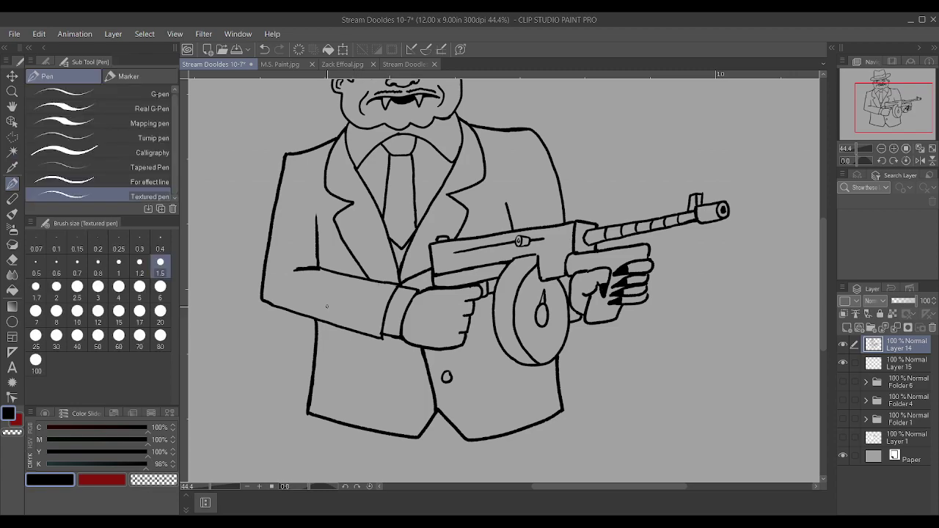
{"action": "scroll", "coordinate": [381, 336], "scroll_direction": "up", "scroll_amount": 1}
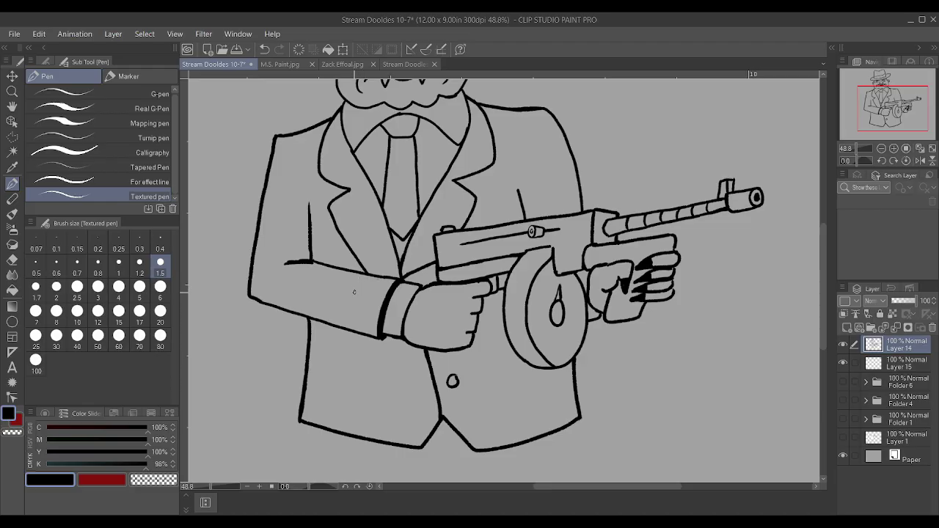
{"action": "left_click_drag", "start_coordinate": [323, 346], "coordinate": [329, 343]}
{"action": "scroll", "coordinate": [407, 267], "scroll_direction": "up", "scroll_amount": 1}
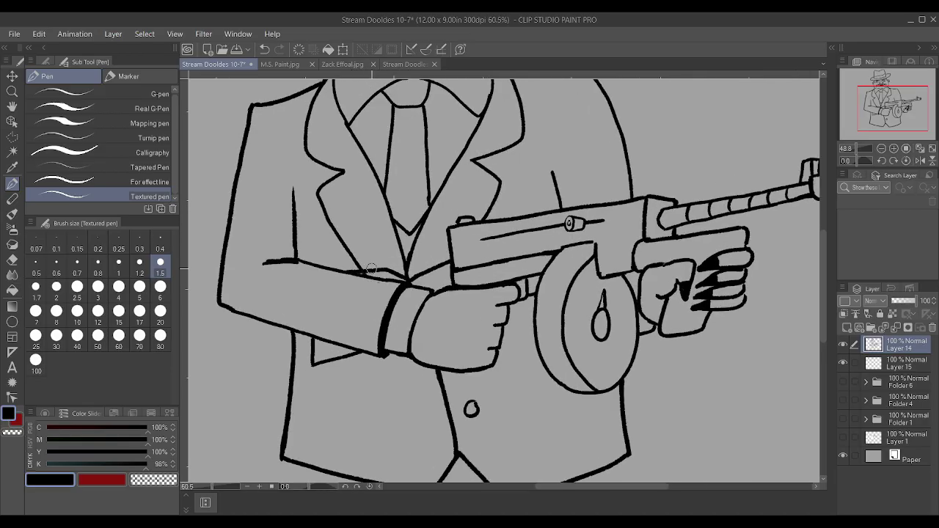
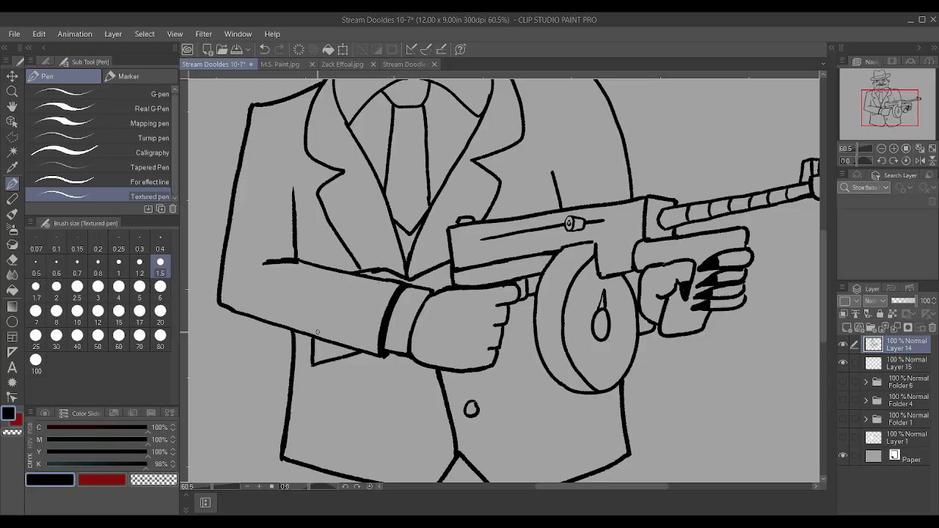
Lock Layer 14 and auto-select the gun stock's areas above and below the trigger forearm.
{"action": "scroll", "coordinate": [313, 342], "scroll_direction": "down", "scroll_amount": 3}
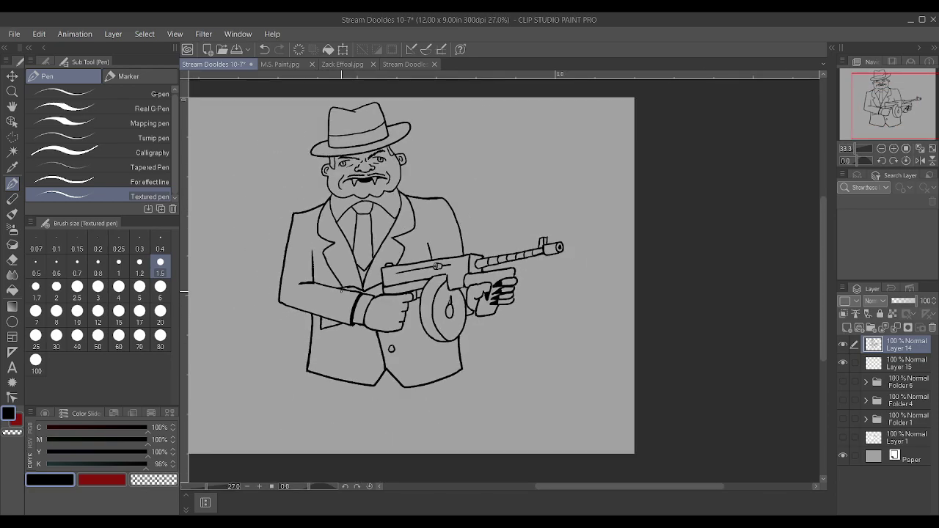
{"action": "left_click", "coordinate": [11, 152]}
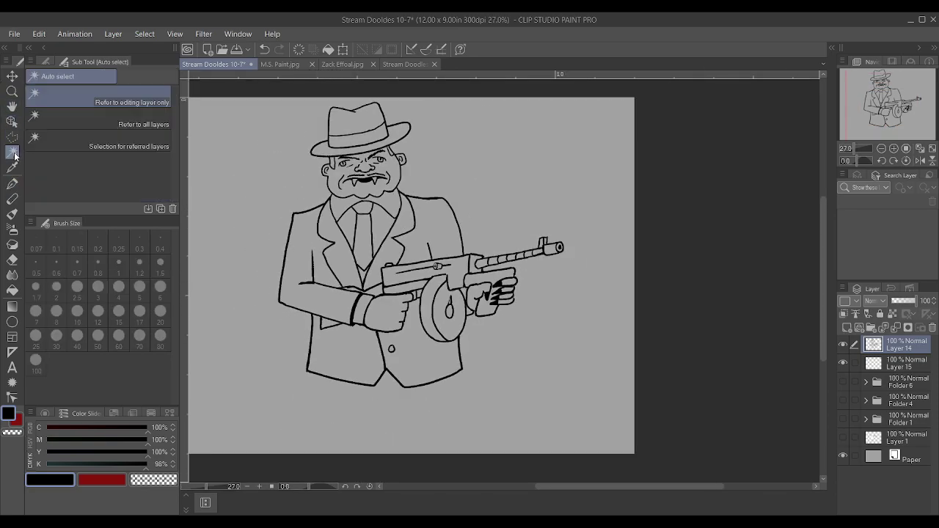
{"action": "left_click", "coordinate": [879, 314]}
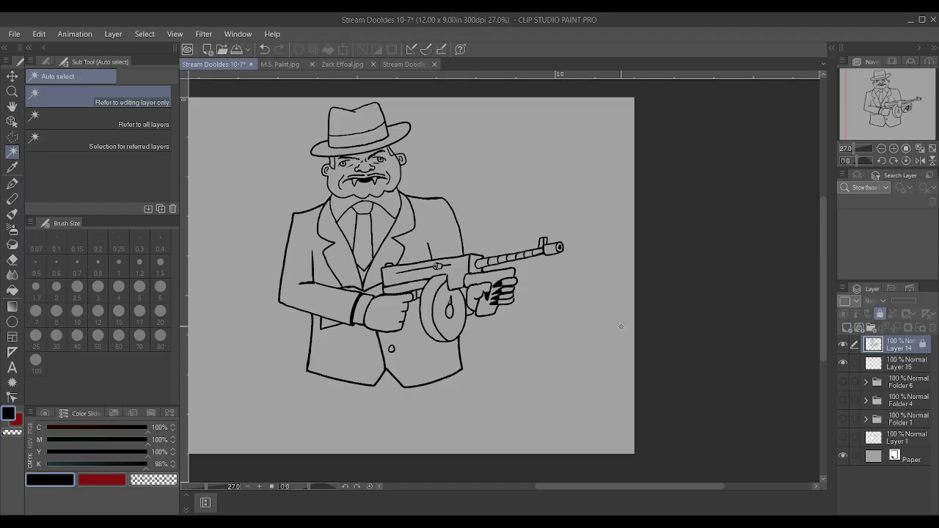
{"action": "scroll", "coordinate": [438, 308], "scroll_direction": "up", "scroll_amount": 3}
{"action": "left_click", "coordinate": [297, 277]}
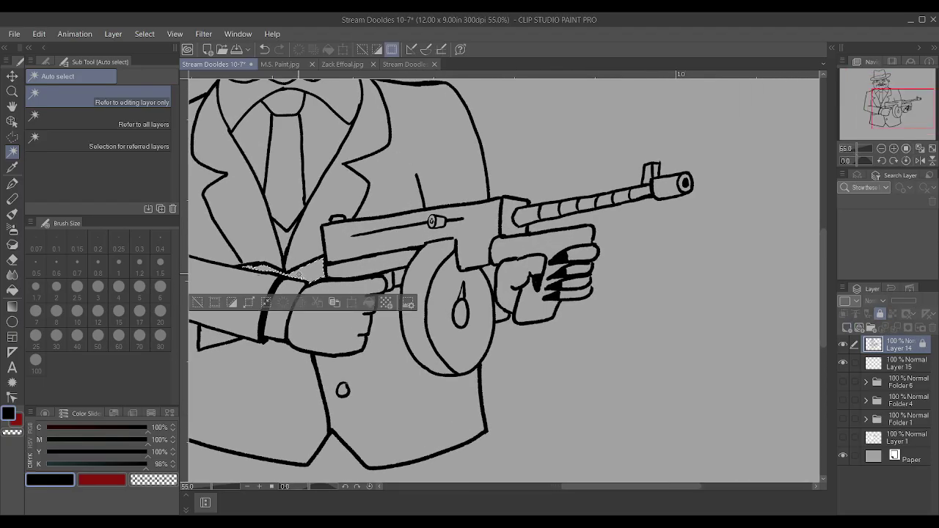
{"action": "left_click", "coordinate": [209, 338], "text": "shift"}
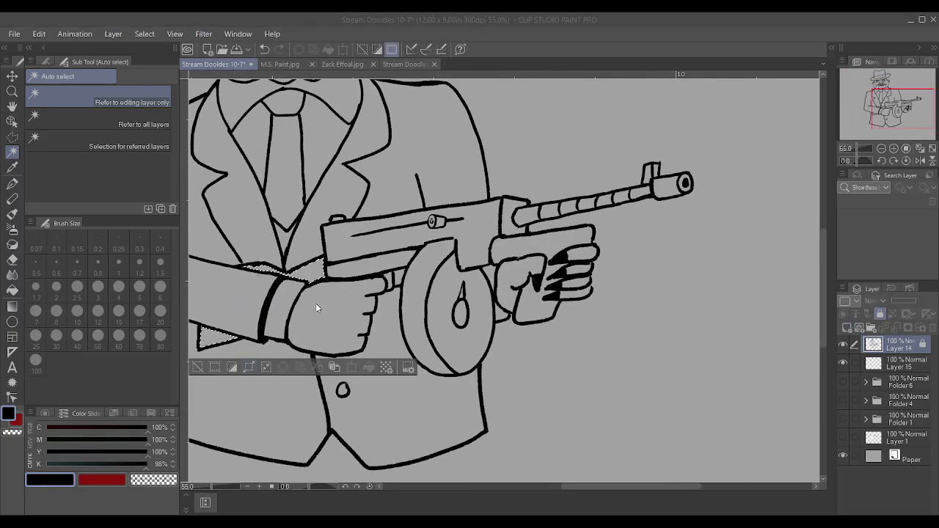
Mix a brown secondary colour with C 49, M 81, Y 100 and K 29.
{"action": "scroll", "coordinate": [670, 304], "scroll_direction": "down", "scroll_amount": 2}
{"action": "scroll", "coordinate": [670, 304], "scroll_direction": "up", "scroll_amount": 1}
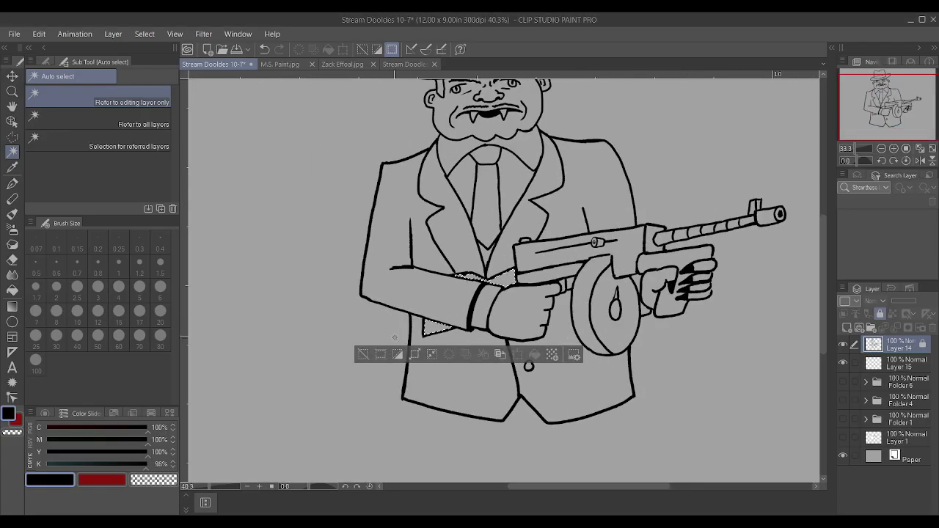
{"action": "left_click", "coordinate": [106, 481]}
{"action": "left_click_drag", "start_coordinate": [62, 435], "coordinate": [120, 436]}
{"action": "left_click", "coordinate": [125, 441]}
{"action": "left_click", "coordinate": [127, 441]}
{"action": "left_click_drag", "start_coordinate": [123, 465], "coordinate": [76, 465]}
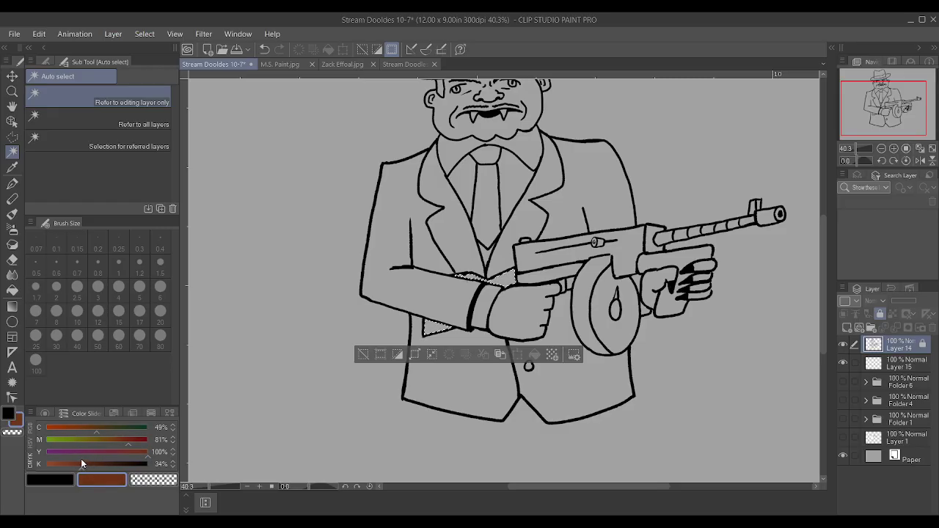
{"action": "left_click", "coordinate": [75, 462]}
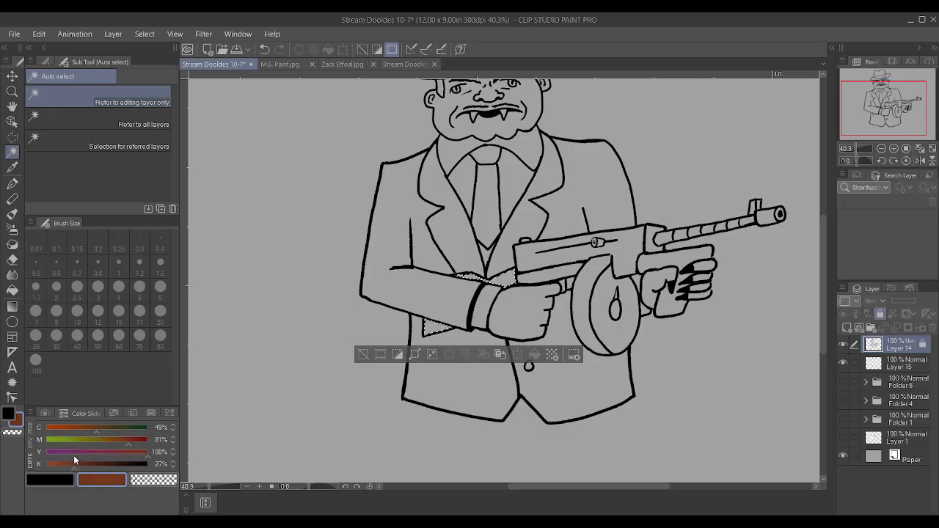
Paint the selected gun stock areas brown on Layer 15 with the Textured pen enlarged to size 100, and clear the selection.
{"action": "left_click", "coordinate": [909, 365]}
{"action": "key", "text": "p"}
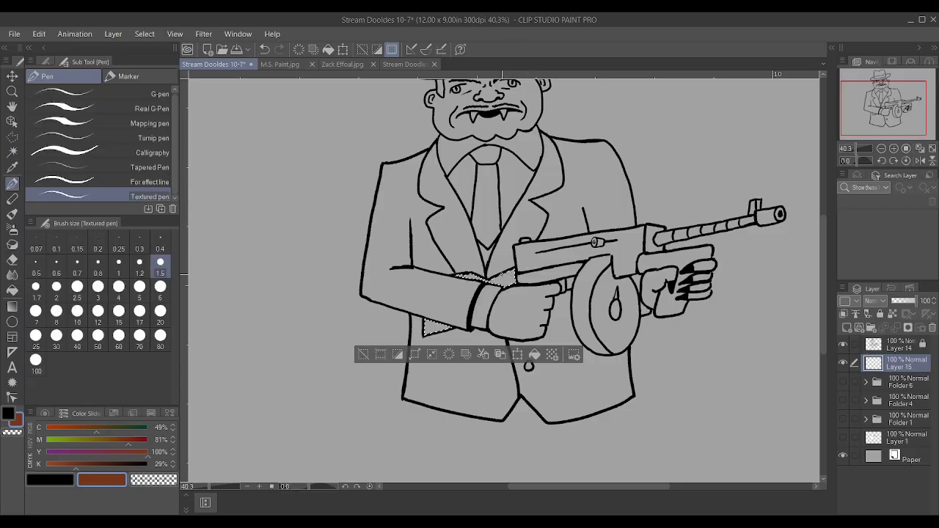
{"action": "key", "text": "bracketright"}
{"action": "key", "text": "bracketright"}
{"action": "key", "text": "bracketright"}
{"action": "key", "text": "bracketright"}
{"action": "key", "text": "bracketright"}
{"action": "key", "text": "bracketright"}
{"action": "key", "text": "bracketright"}
{"action": "key", "text": "bracketright"}
{"action": "key", "text": "bracketright"}
{"action": "key", "text": "bracketright"}
{"action": "key", "text": "bracketright"}
{"action": "key", "text": "bracketright"}
{"action": "key", "text": "bracketright"}
{"action": "key", "text": "bracketright"}
{"action": "key", "text": "bracketright"}
{"action": "key", "text": "bracketright"}
{"action": "key", "text": "bracketright"}
{"action": "key", "text": "bracketright"}
{"action": "key", "text": "bracketright"}
{"action": "key", "text": "bracketright"}
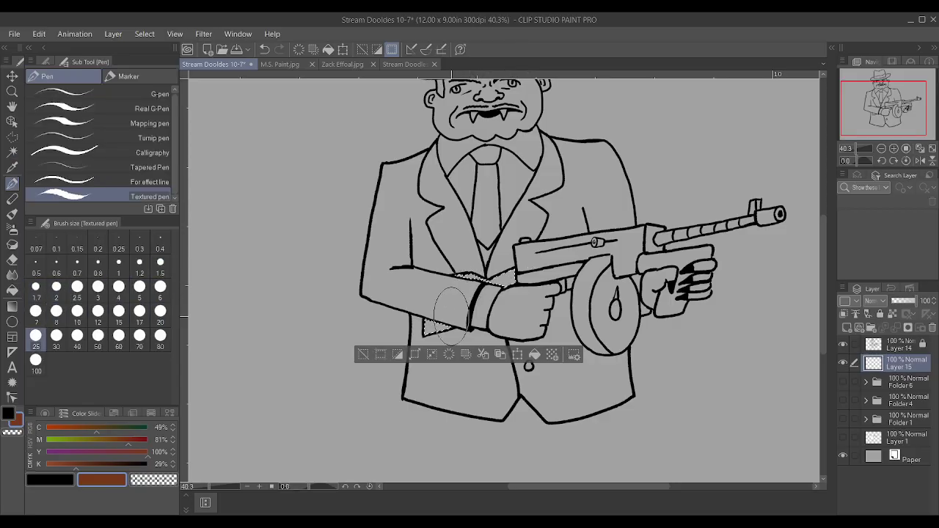
{"action": "left_click_drag", "start_coordinate": [427, 371], "coordinate": [567, 205]}
{"action": "key", "text": "ctrl+d"}
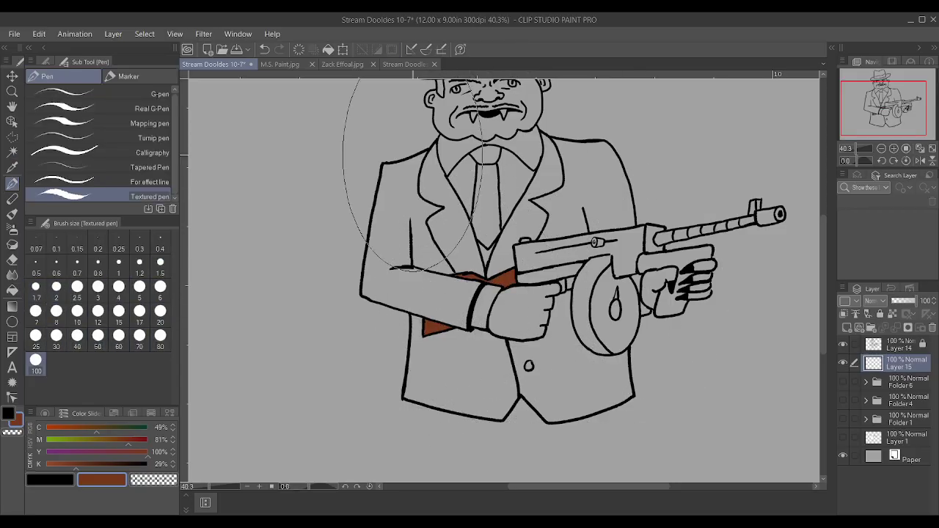
Auto-select the gun's foregrip areas on Layer 14, paint them brown on Layer 15, and clear the selection.
{"action": "left_click", "coordinate": [12, 152]}
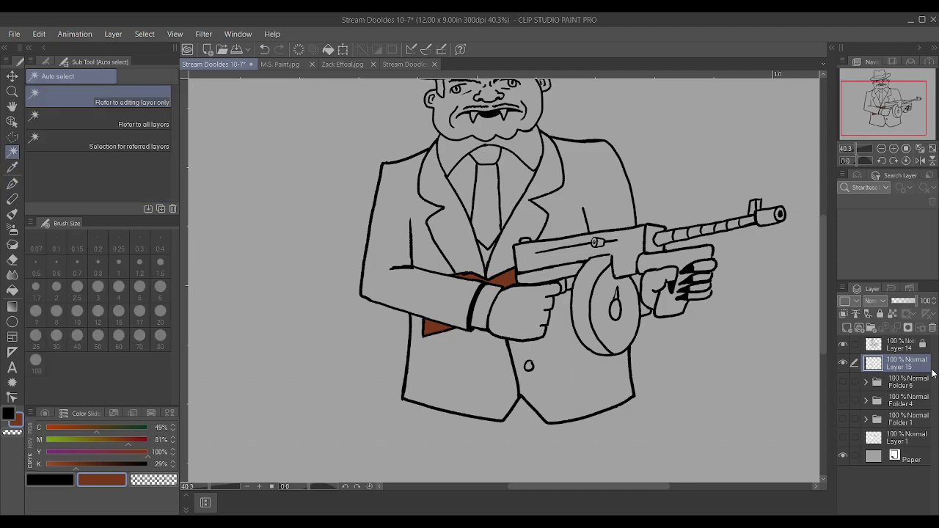
{"action": "left_click", "coordinate": [905, 347]}
{"action": "left_click", "coordinate": [679, 266]}
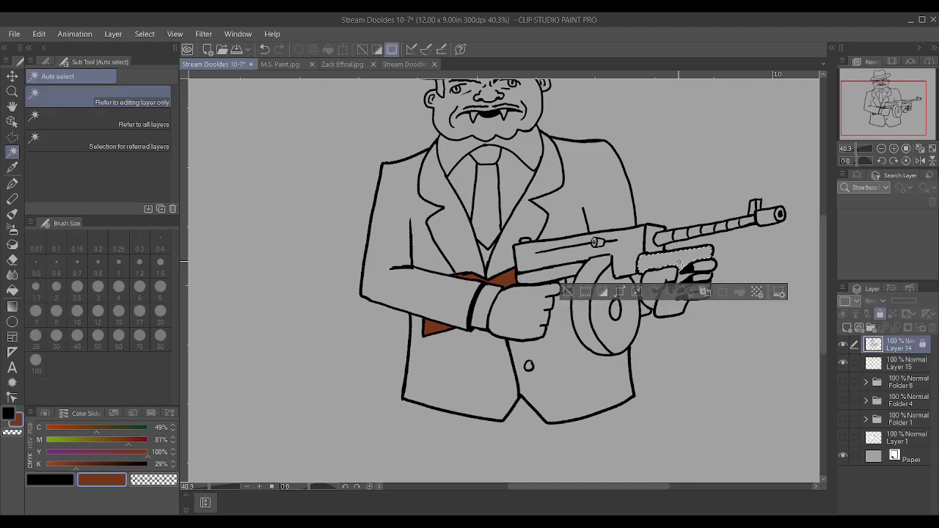
{"action": "left_click", "coordinate": [681, 297], "text": "shift"}
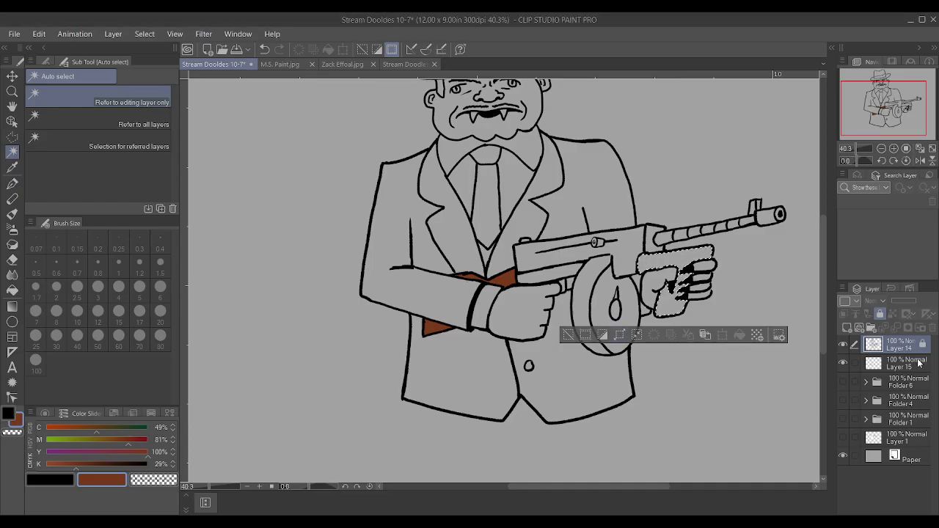
{"action": "left_click", "coordinate": [910, 364]}
{"action": "key", "text": "p"}
{"action": "mouse_move", "coordinate": [723, 283]}
{"action": "left_mouse_down"}
{"action": "mouse_move", "coordinate": [668, 285]}
{"action": "mouse_move", "coordinate": [740, 299]}
{"action": "left_mouse_up"}
{"action": "key", "text": "ctrl+d"}
Auto-select the jacket's body, sleeve and shoulder areas on Layer 14, leaving out the lapels, and expand the selection.
{"action": "scroll", "coordinate": [686, 230], "scroll_direction": "down", "scroll_amount": 2}
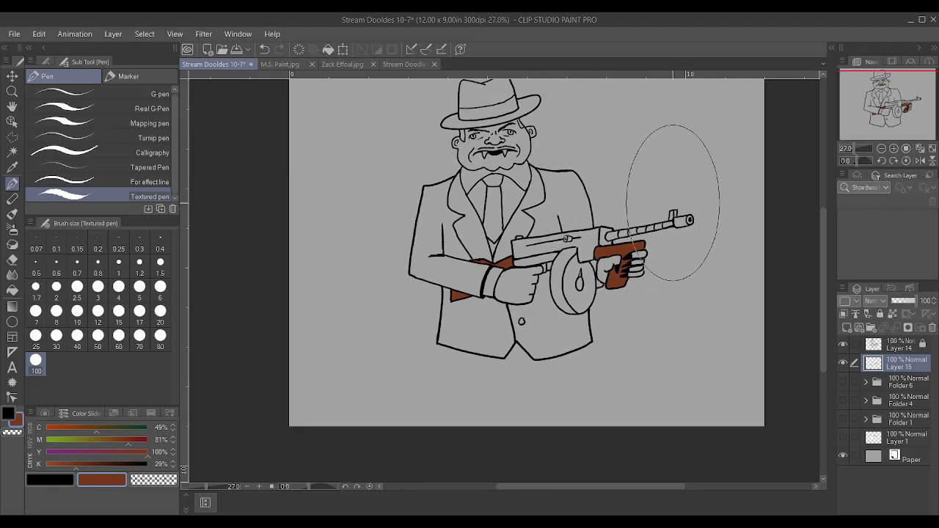
{"action": "scroll", "coordinate": [514, 163], "scroll_direction": "up", "scroll_amount": 2}
{"action": "left_click", "coordinate": [12, 151]}
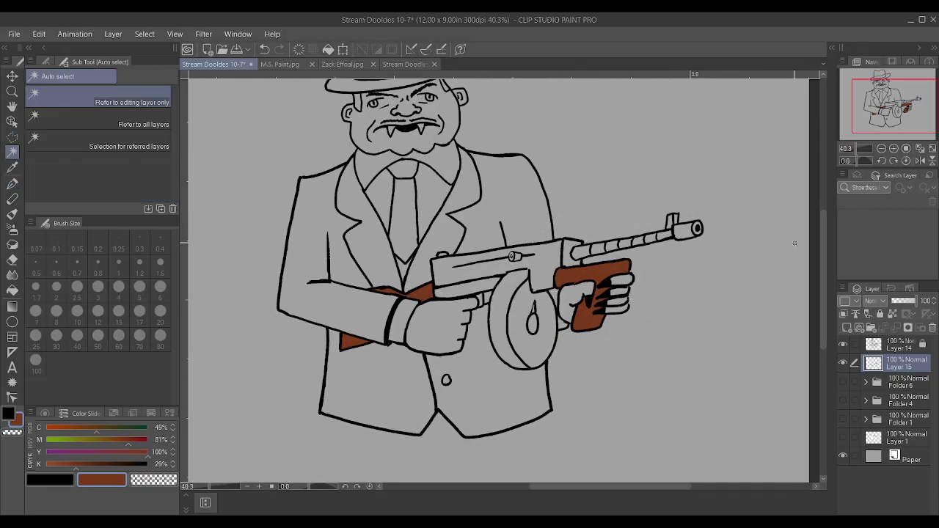
{"action": "left_click", "coordinate": [902, 345]}
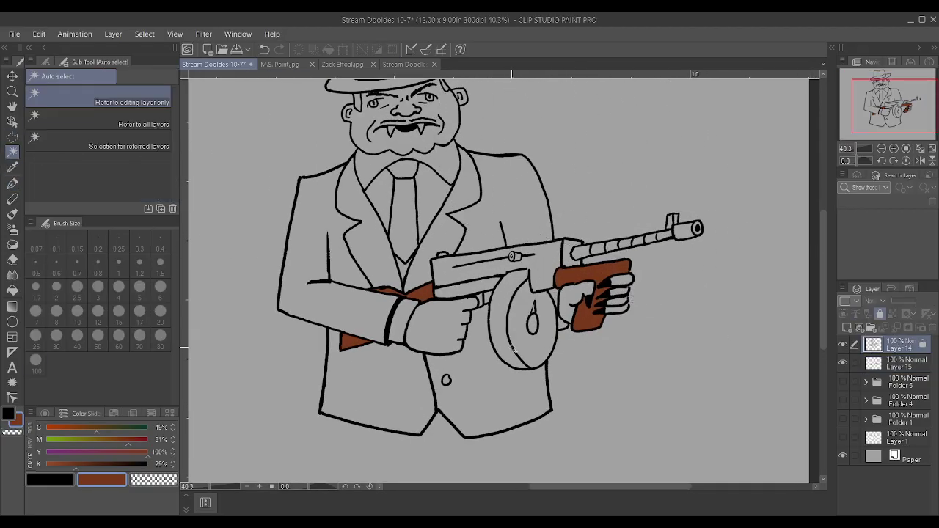
{"action": "left_click", "coordinate": [473, 364]}
{"action": "left_click", "coordinate": [355, 291], "text": "shift"}
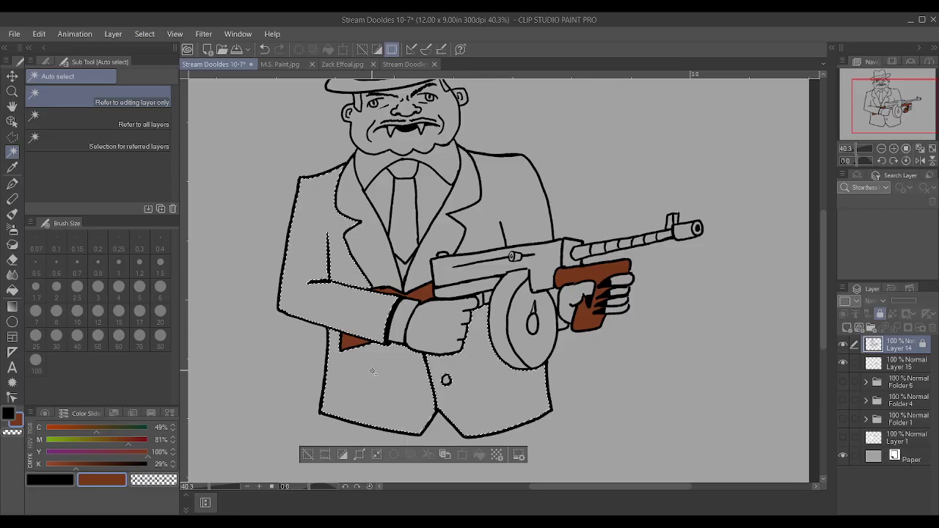
{"action": "left_click", "coordinate": [501, 199], "text": "shift"}
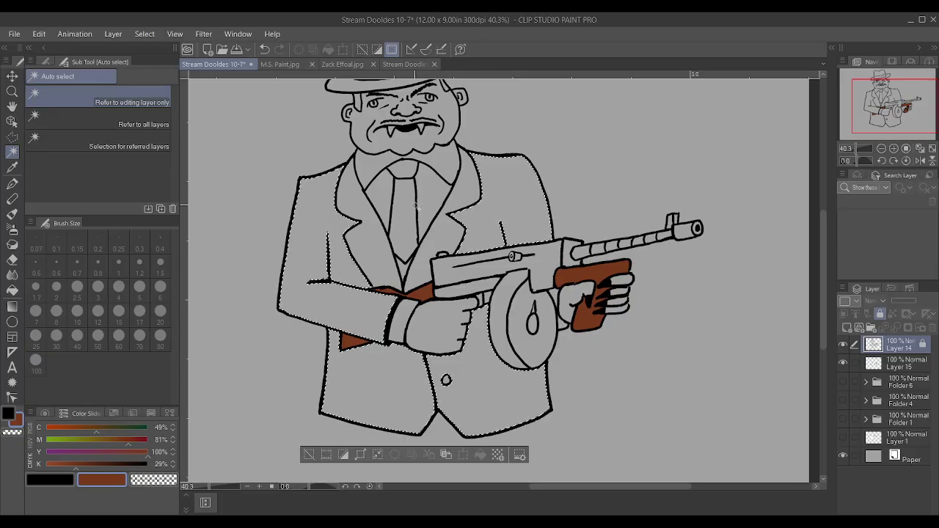
{"action": "left_click", "coordinate": [359, 456]}
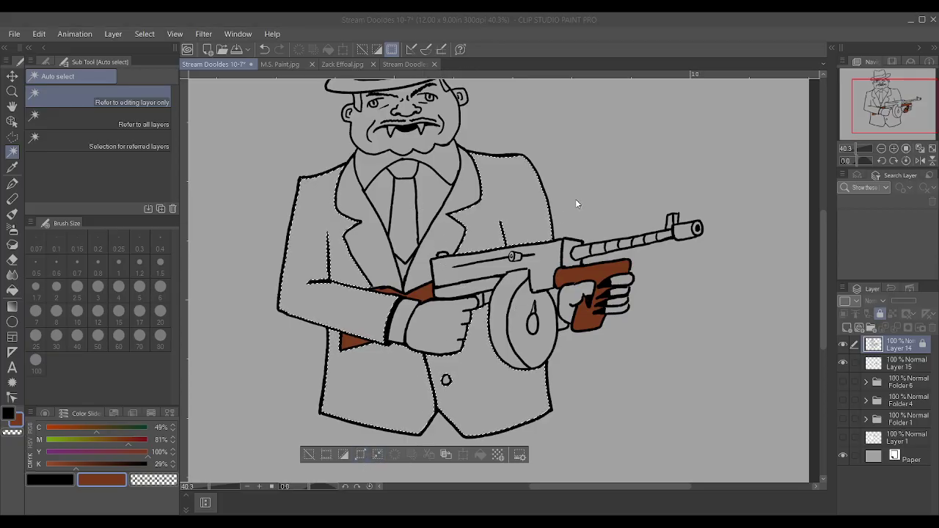
Set the main colour to C 84, M 100, Y 100, K 42 and paint the selected jacket with it on Layer 15.
{"action": "left_click", "coordinate": [58, 484]}
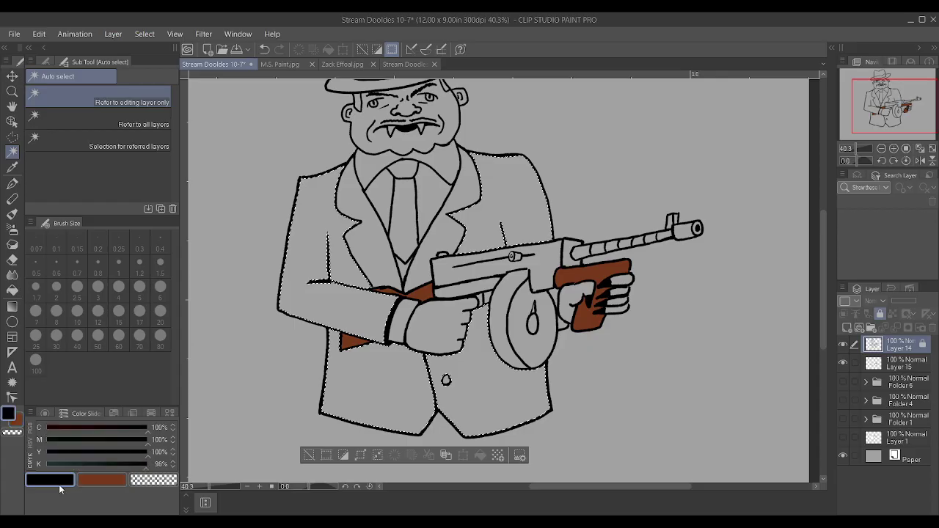
{"action": "left_click_drag", "start_coordinate": [85, 465], "coordinate": [89, 465]}
{"action": "left_click_drag", "start_coordinate": [110, 427], "coordinate": [128, 433]}
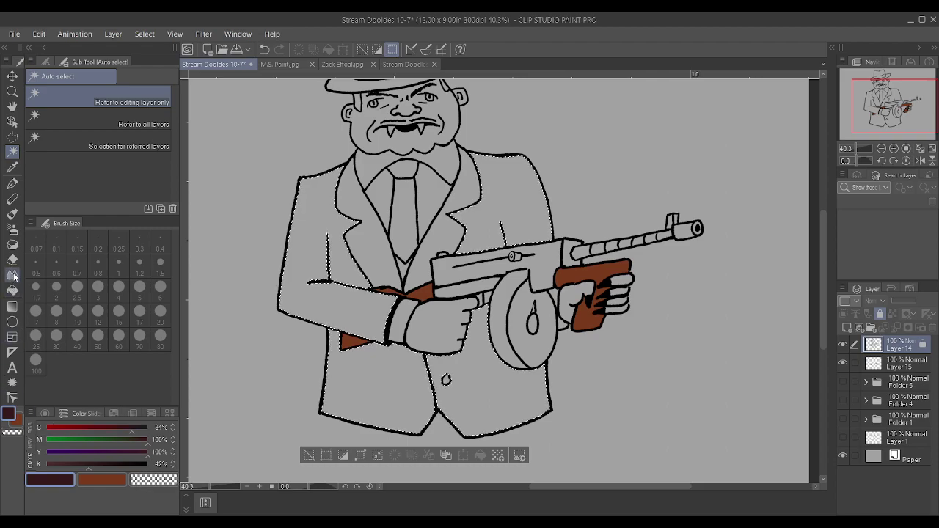
{"action": "left_click", "coordinate": [896, 363]}
{"action": "key", "text": "p"}
{"action": "mouse_move", "coordinate": [545, 186]}
{"action": "left_mouse_down"}
{"action": "mouse_move", "coordinate": [262, 213]}
{"action": "mouse_move", "coordinate": [666, 265]}
{"action": "mouse_move", "coordinate": [608, 387]}
{"action": "left_mouse_up"}
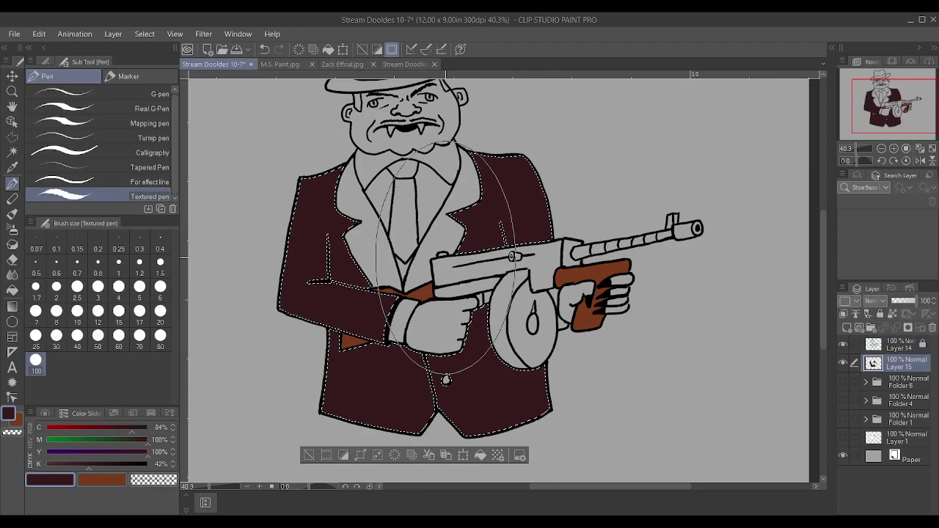
Adjust the main colour to Y 92 and K 51 and repaint the selected jacket, undoing a stray stroke.
{"action": "left_click_drag", "start_coordinate": [146, 451], "coordinate": [140, 451]}
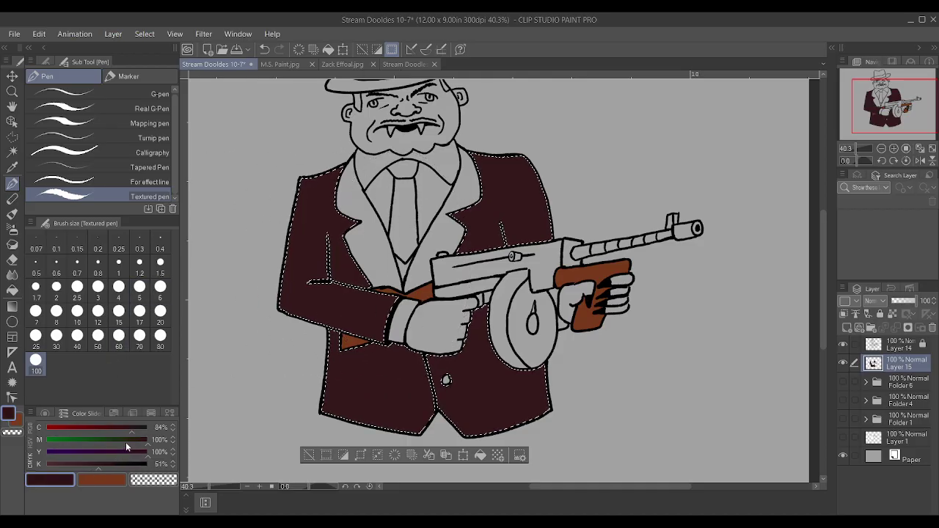
{"action": "left_click_drag", "start_coordinate": [308, 246], "coordinate": [338, 282]}
{"action": "key", "text": "ctrl+z"}
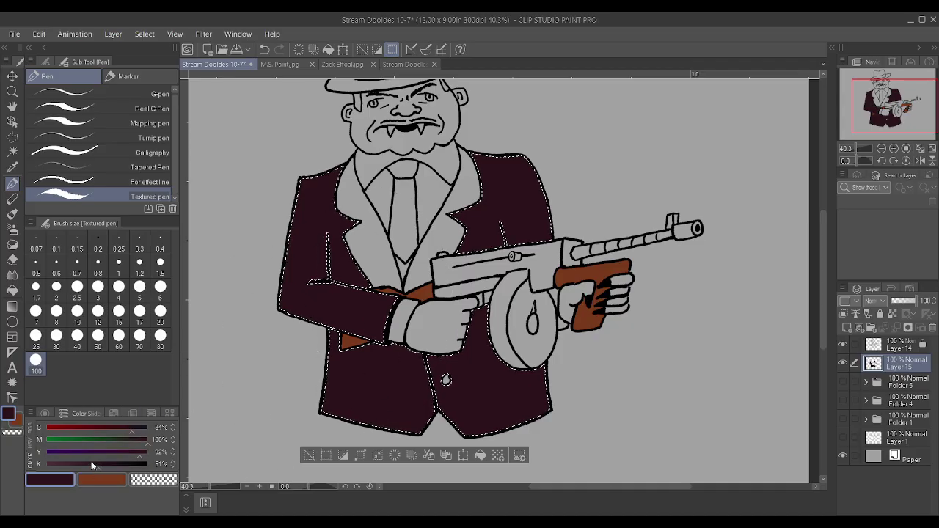
Set the main colour's K to 36 and repaint the selected jacket with it on Layer 15.
{"action": "left_click_drag", "start_coordinate": [94, 462], "coordinate": [83, 463]}
{"action": "left_click_drag", "start_coordinate": [609, 168], "coordinate": [232, 374]}
{"action": "key", "text": "ctrl+z"}
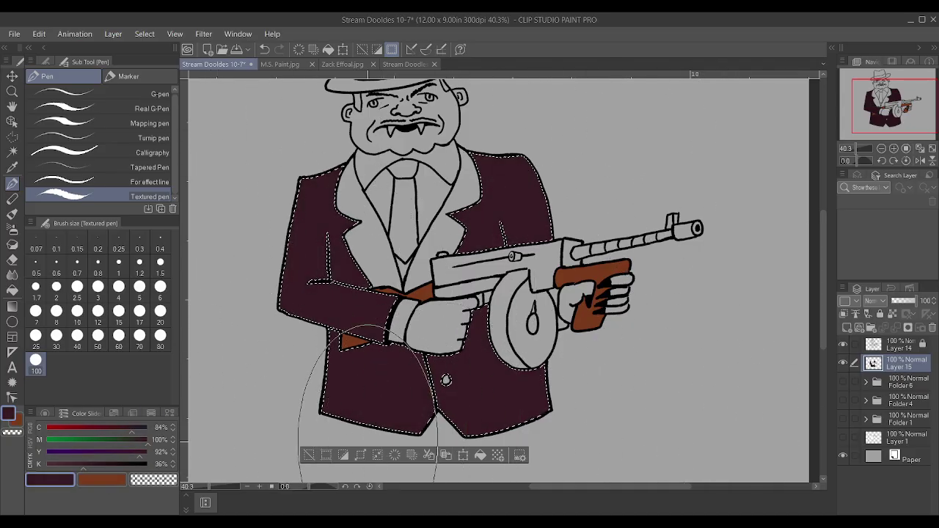
{"action": "scroll", "coordinate": [499, 345], "scroll_direction": "down", "scroll_amount": 3}
{"action": "scroll", "coordinate": [497, 381], "scroll_direction": "up", "scroll_amount": 2}
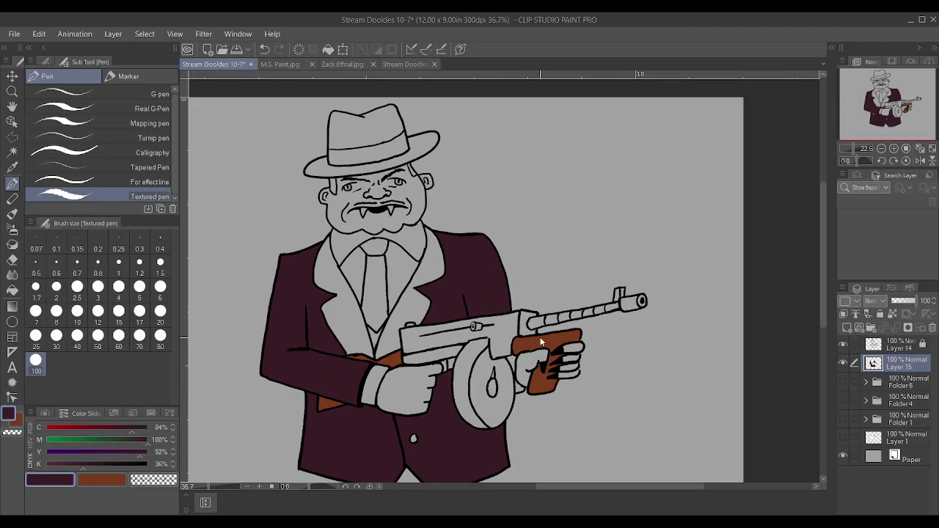
{"action": "scroll", "coordinate": [272, 399], "scroll_direction": "down", "scroll_amount": 3}
{"action": "scroll", "coordinate": [272, 398], "scroll_direction": "up", "scroll_amount": 2}
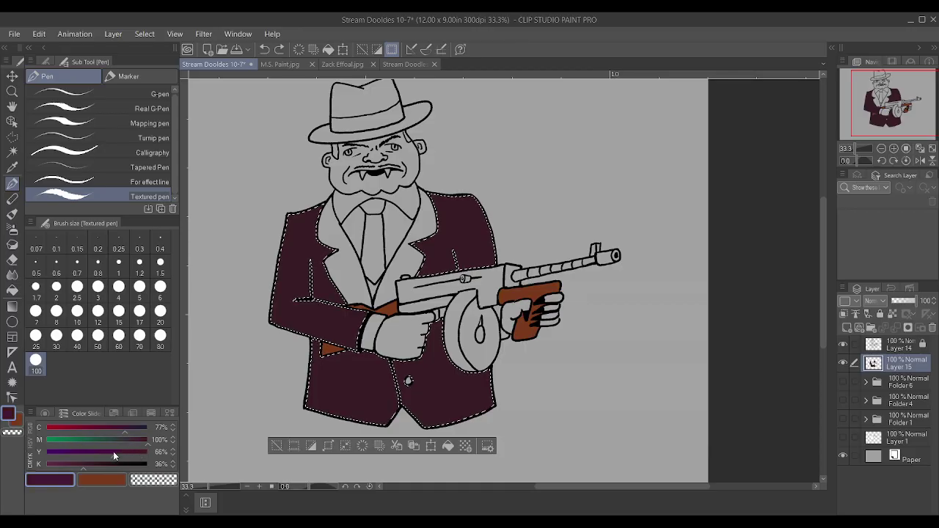
Adjust the main colour to C 77, M 80 and Y 67, repaint the selected jacket with it, and clear the selection.
{"action": "left_click", "coordinate": [123, 440]}
{"action": "left_click", "coordinate": [127, 441]}
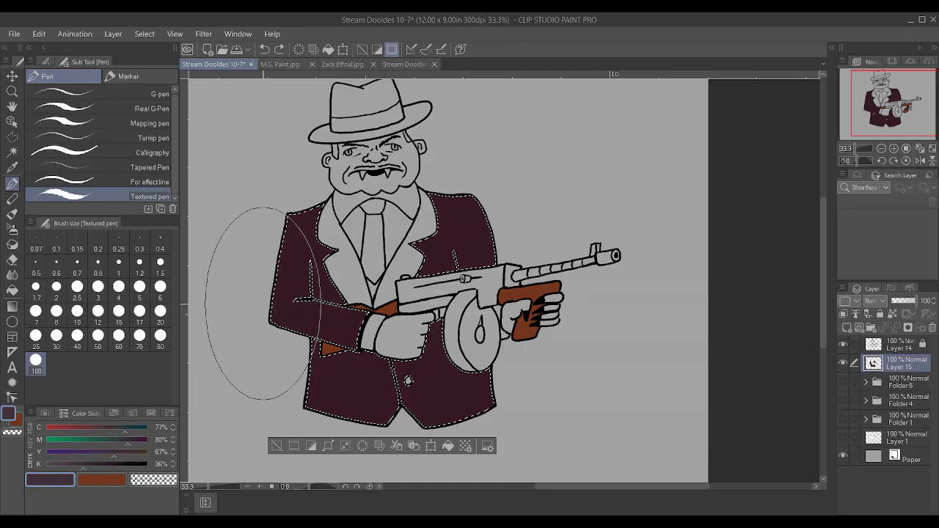
{"action": "left_click_drag", "start_coordinate": [220, 311], "coordinate": [316, 279]}
{"action": "mouse_move", "coordinate": [737, 212]}
{"action": "left_mouse_down"}
{"action": "mouse_move", "coordinate": [565, 346]}
{"action": "mouse_move", "coordinate": [451, 455]}
{"action": "left_mouse_up"}
{"action": "key", "text": "ctrl+d"}
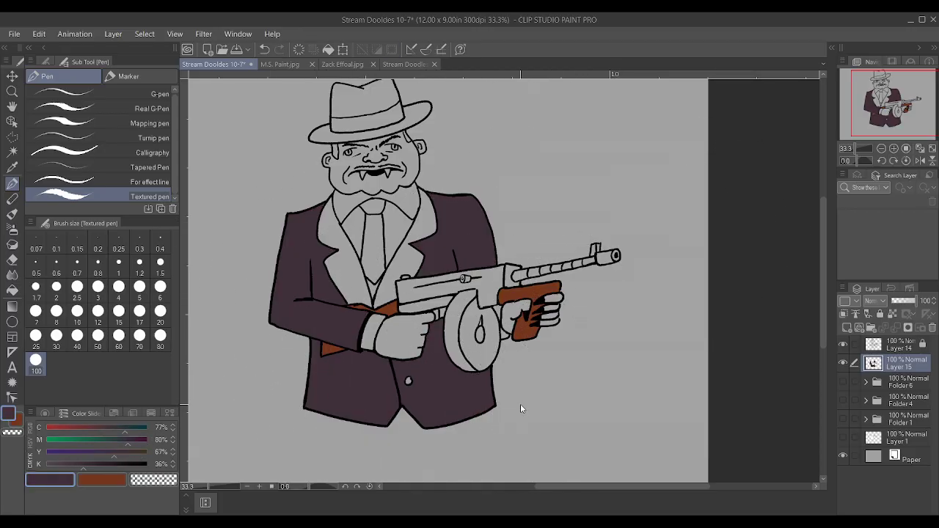
Auto-select the jacket's lapels on Layer 14, set the main colour's K to 0, and paint the lapels on Layer 15.
{"action": "left_click", "coordinate": [12, 151]}
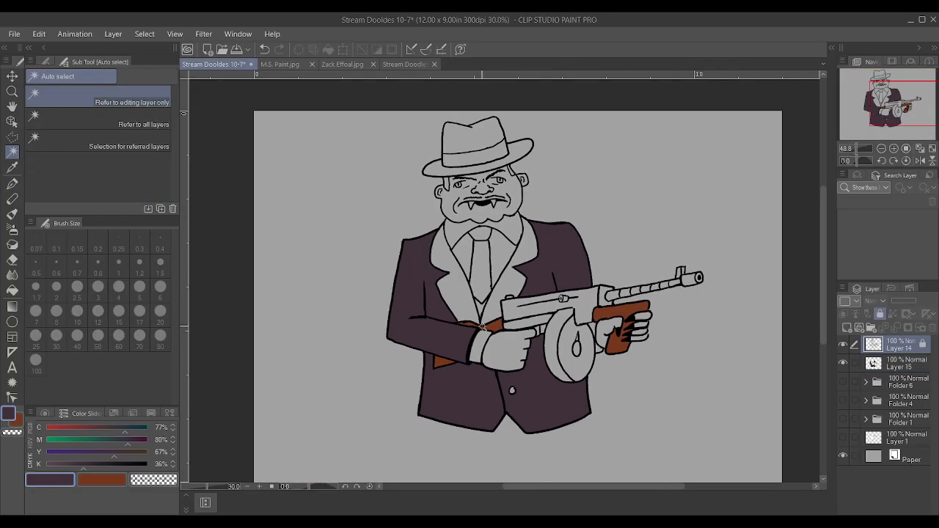
{"action": "scroll", "coordinate": [495, 328], "scroll_direction": "up", "scroll_amount": 2}
{"action": "left_click", "coordinate": [459, 286]}
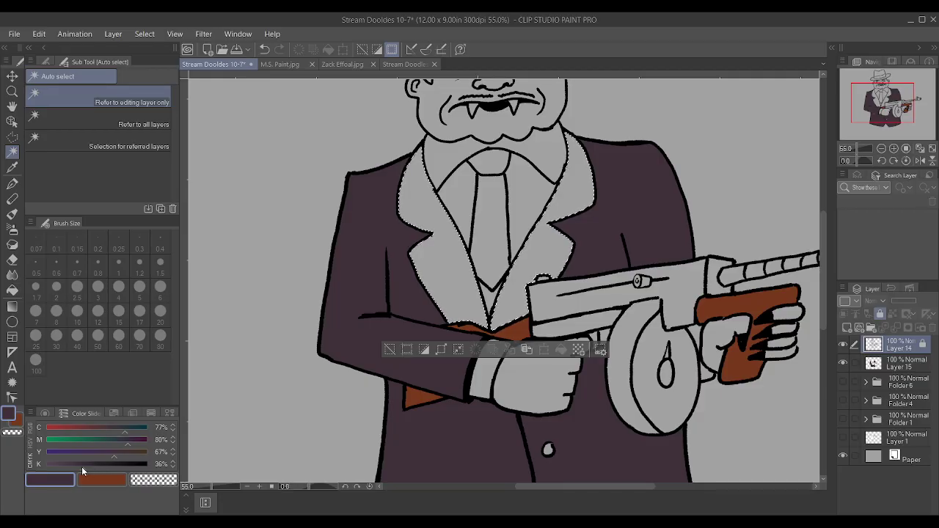
{"action": "left_click_drag", "start_coordinate": [70, 463], "coordinate": [40, 463]}
{"action": "left_click", "coordinate": [889, 364]}
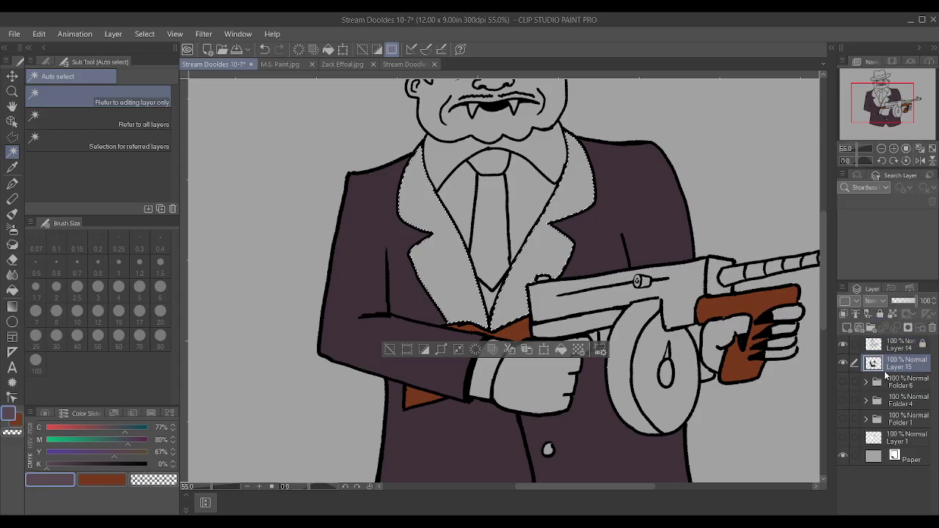
{"action": "key", "text": "p"}
{"action": "mouse_move", "coordinate": [572, 147]}
{"action": "left_mouse_down"}
{"action": "mouse_move", "coordinate": [528, 220]}
{"action": "mouse_move", "coordinate": [440, 242]}
{"action": "left_mouse_up"}
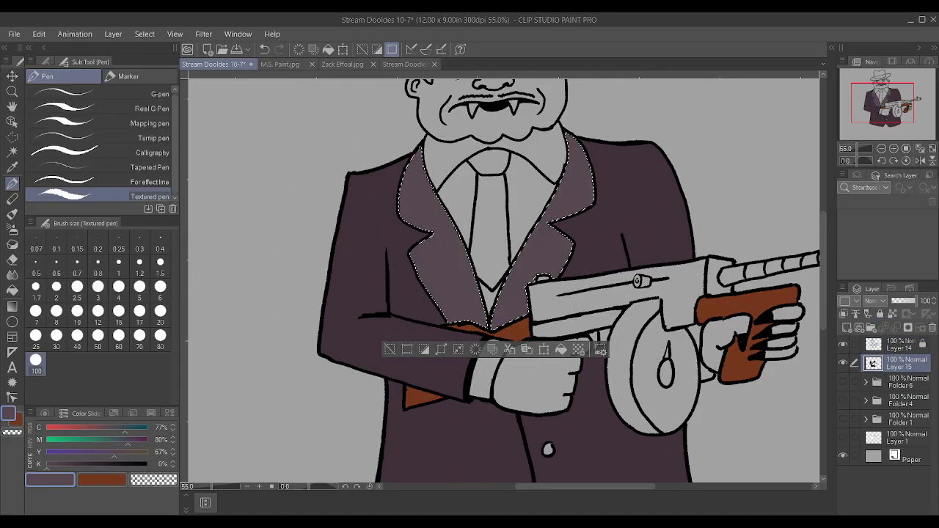
Adjust the main colour to C 72, M 71 and Y 63, repaint the selected lapels, and clear the selection.
{"action": "left_click", "coordinate": [119, 427]}
{"action": "left_click", "coordinate": [119, 442]}
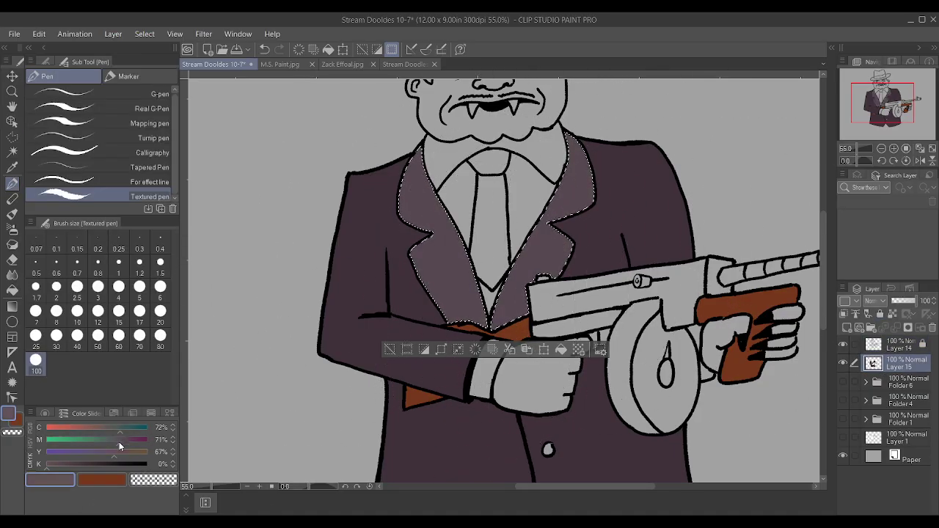
{"action": "left_click_drag", "start_coordinate": [115, 456], "coordinate": [110, 456]}
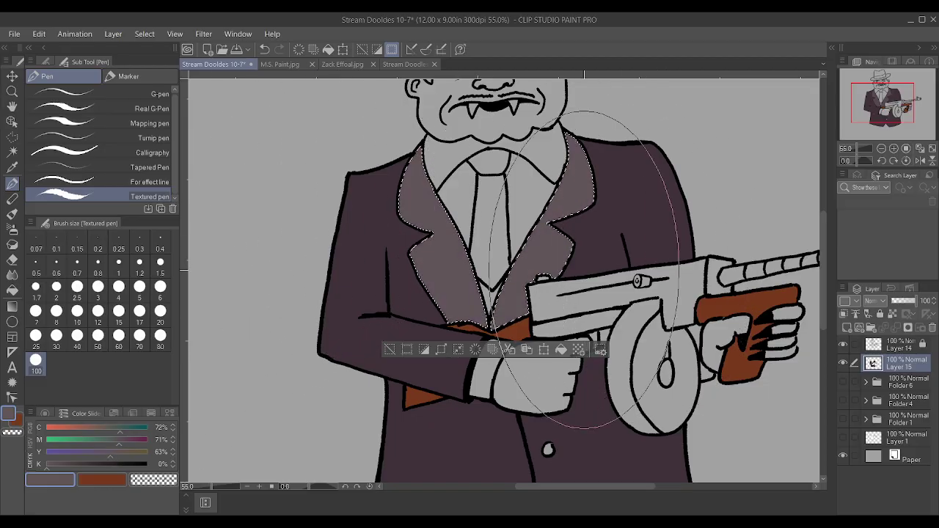
{"action": "key", "text": "ctrl+d"}
{"action": "scroll", "coordinate": [749, 302], "scroll_direction": "down", "scroll_amount": 2}
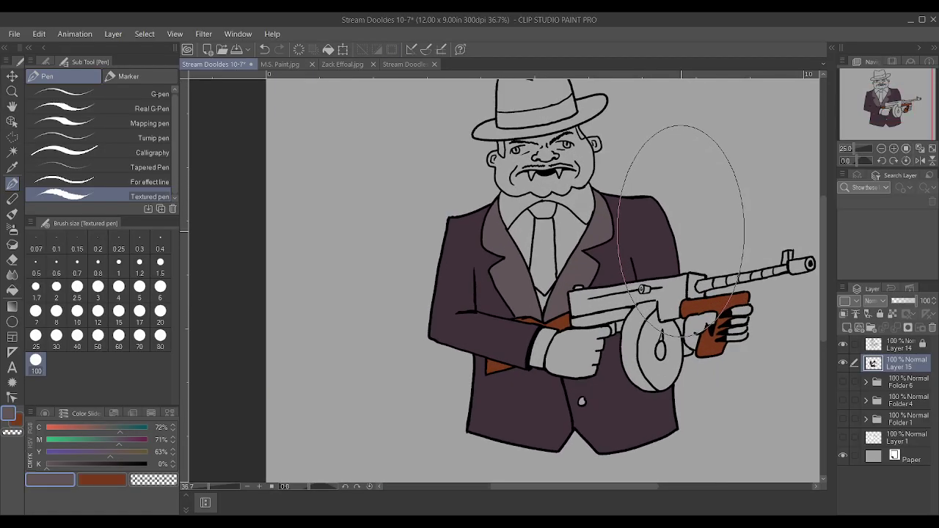
Auto-select the shirt and collar areas around the tie on Layer 14, leaving out the tie.
{"action": "left_click", "coordinate": [13, 151]}
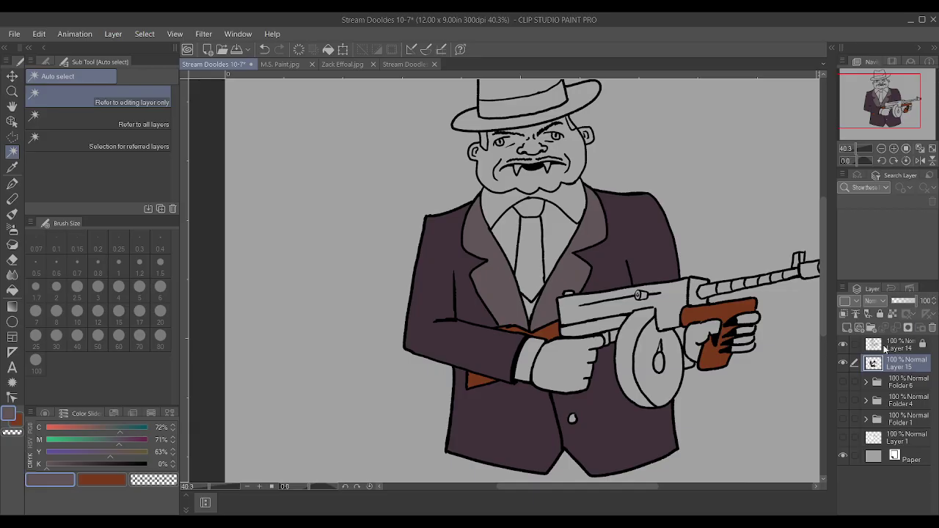
{"action": "left_click", "coordinate": [886, 349]}
{"action": "scroll", "coordinate": [557, 249], "scroll_direction": "up", "scroll_amount": 2}
{"action": "left_click", "coordinate": [485, 231]}
{"action": "left_click", "coordinate": [470, 197], "text": "shift"}
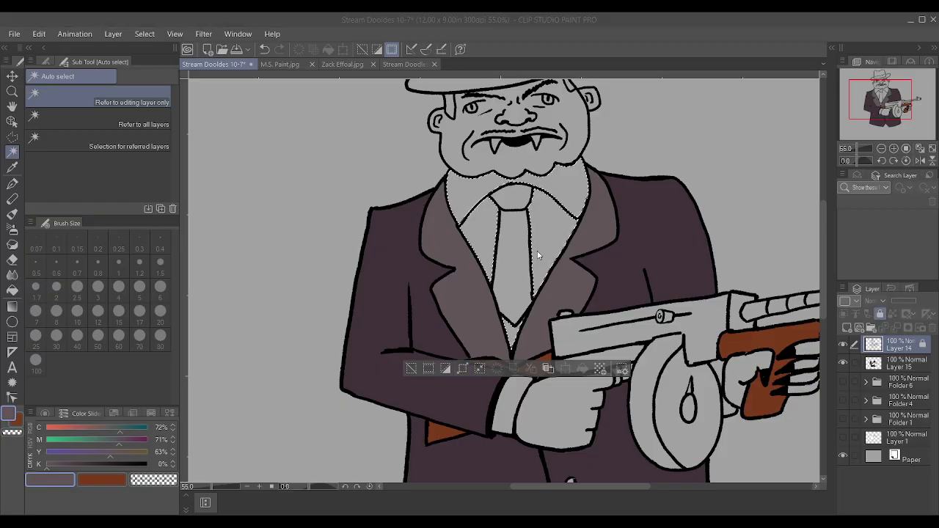
Set the sub colour to C 0, M 100, Y 100, K 39, paint the selected shirt and collar on Layer 15, and clear the selection.
{"action": "left_click", "coordinate": [877, 364]}
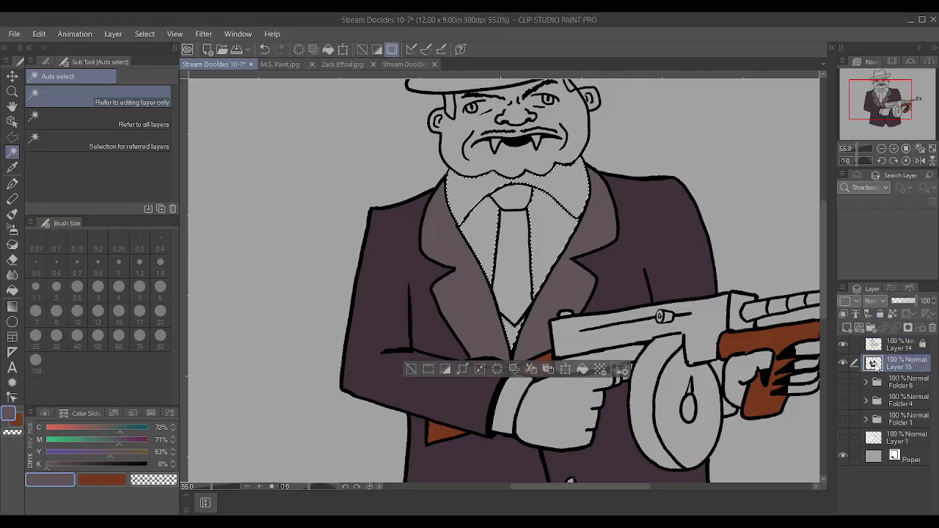
{"action": "left_click", "coordinate": [109, 463]}
{"action": "left_click", "coordinate": [109, 480]}
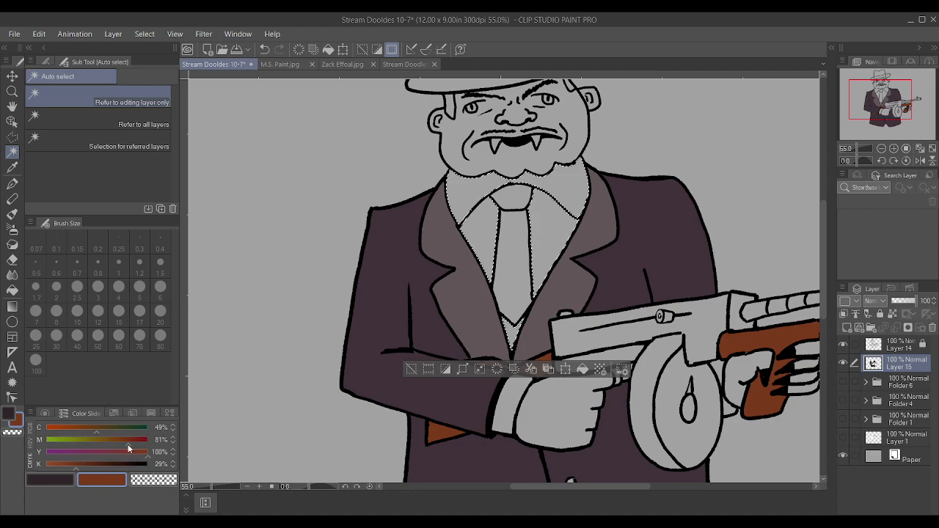
{"action": "left_click_drag", "start_coordinate": [128, 448], "coordinate": [148, 442]}
{"action": "left_click_drag", "start_coordinate": [97, 428], "coordinate": [47, 429]}
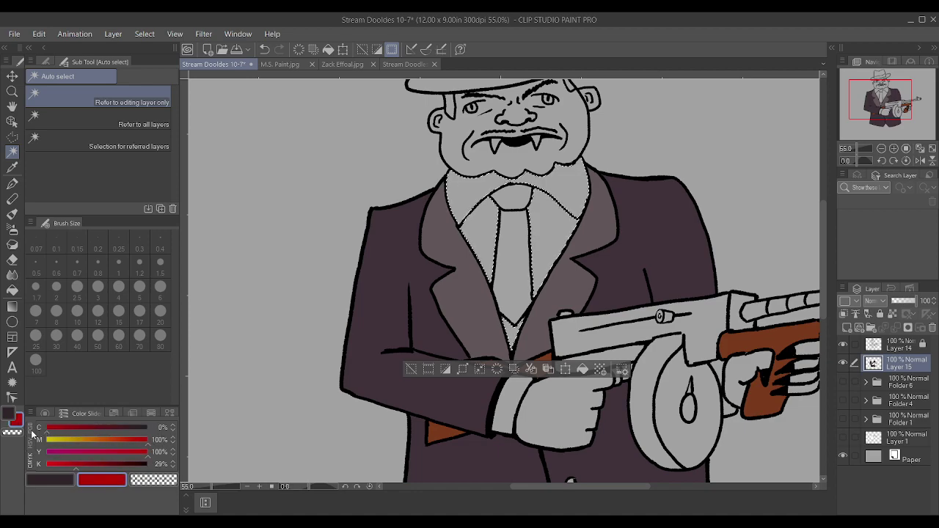
{"action": "left_click", "coordinate": [85, 464]}
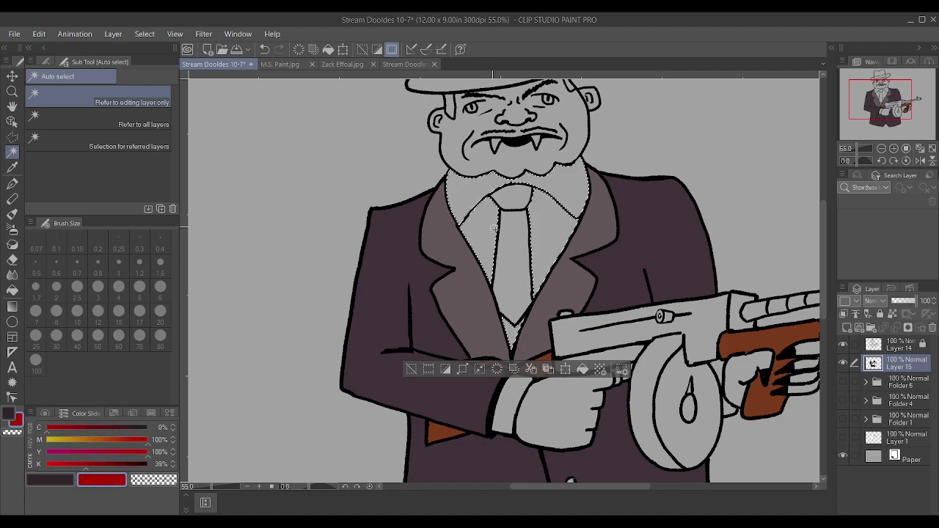
{"action": "key", "text": "p"}
{"action": "left_click_drag", "start_coordinate": [513, 249], "coordinate": [676, 257]}
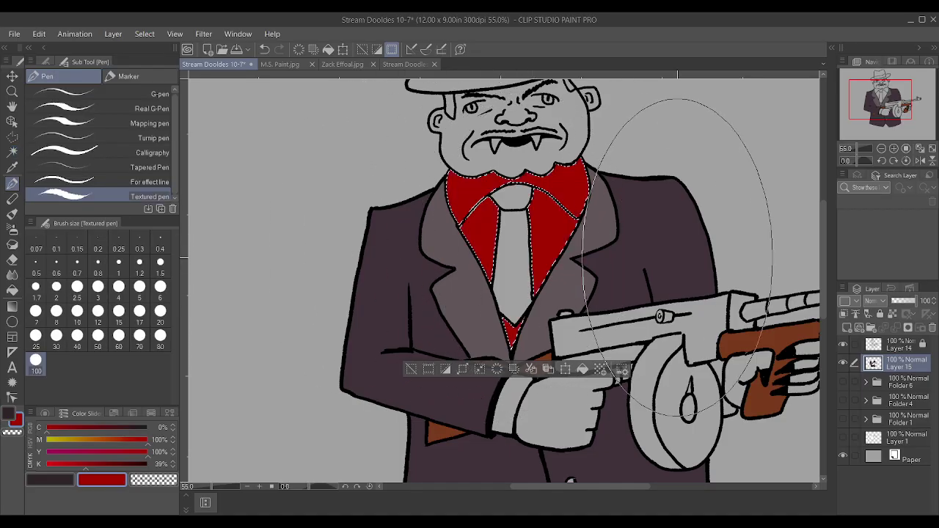
{"action": "key", "text": "ctrl+d"}
{"action": "scroll", "coordinate": [636, 396], "scroll_direction": "down", "scroll_amount": 2}
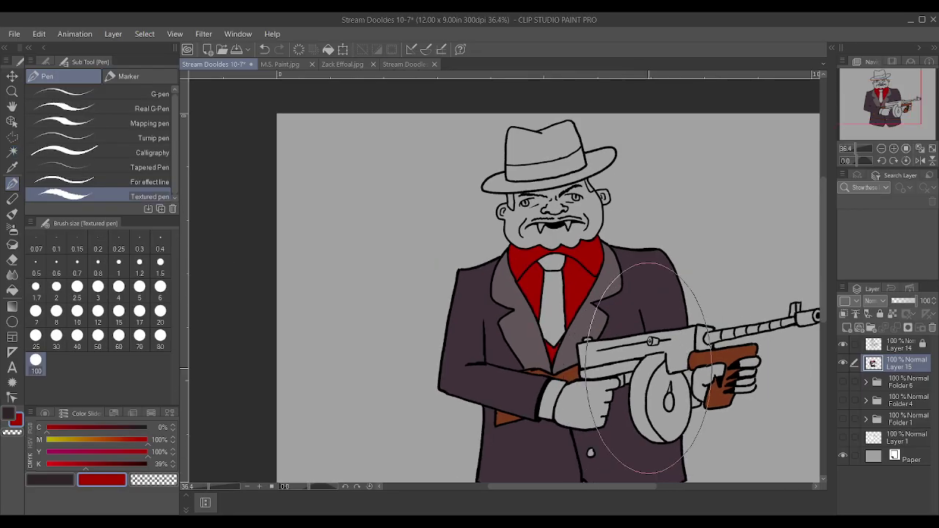
{"action": "scroll", "coordinate": [638, 370], "scroll_direction": "up", "scroll_amount": 2}
{"action": "scroll", "coordinate": [645, 363], "scroll_direction": "down", "scroll_amount": 3}
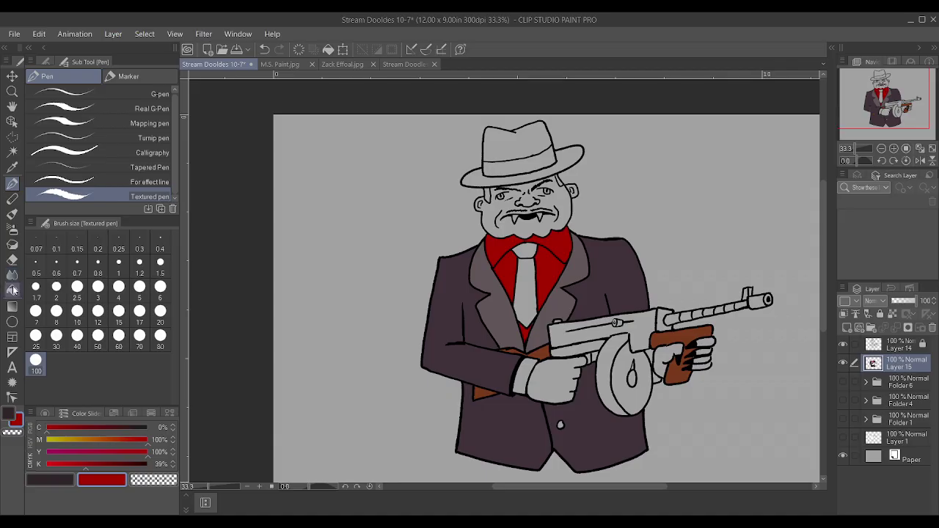
Save the document and make Layer 14 the editing layer with the Auto select tool active.
{"action": "left_click", "coordinate": [12, 151]}
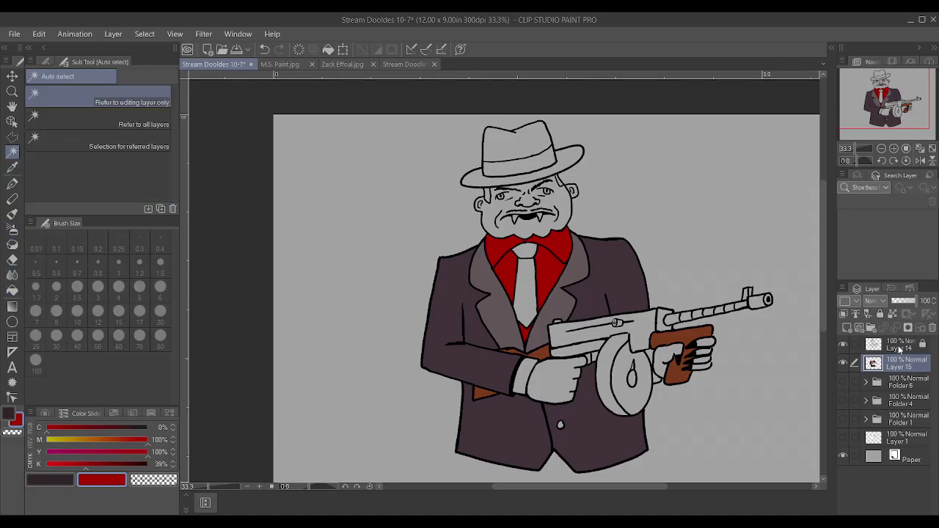
{"action": "left_click", "coordinate": [900, 347]}
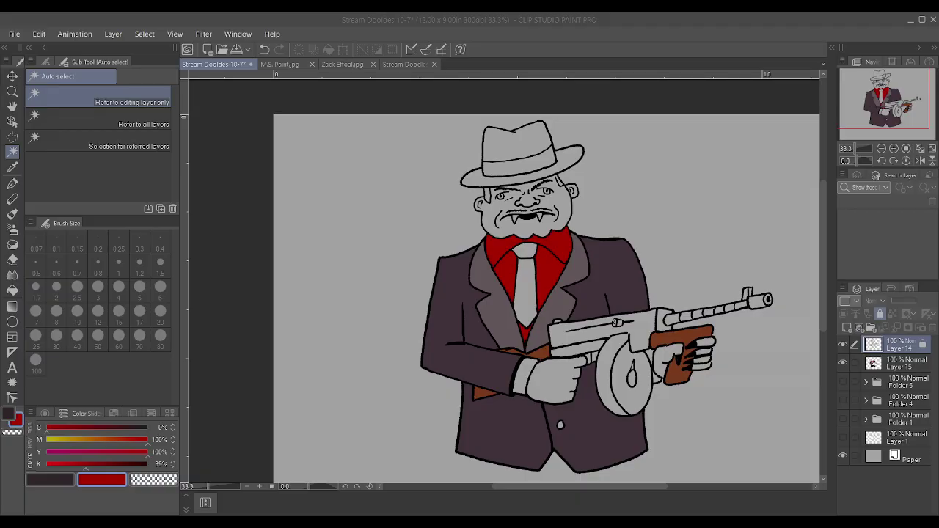
{"action": "scroll", "coordinate": [547, 297], "scroll_direction": "down", "scroll_amount": 1}
{"action": "scroll", "coordinate": [587, 330], "scroll_direction": "up", "scroll_amount": 3}
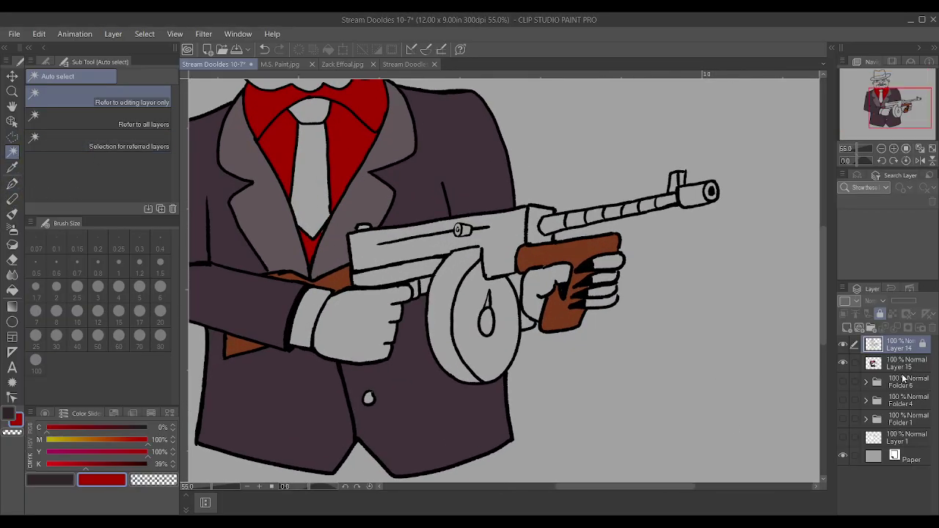
{"action": "left_click", "coordinate": [903, 377]}
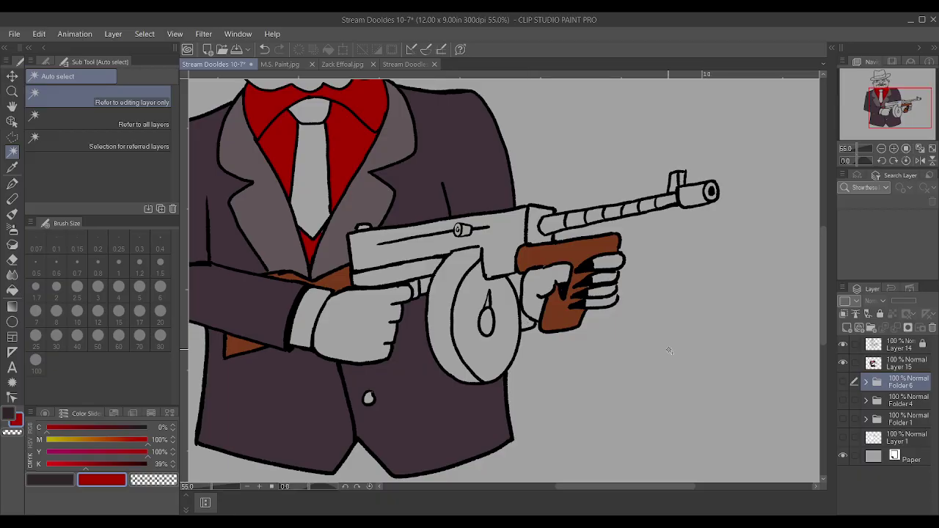
{"action": "left_click", "coordinate": [891, 342], "text": "ctrl"}
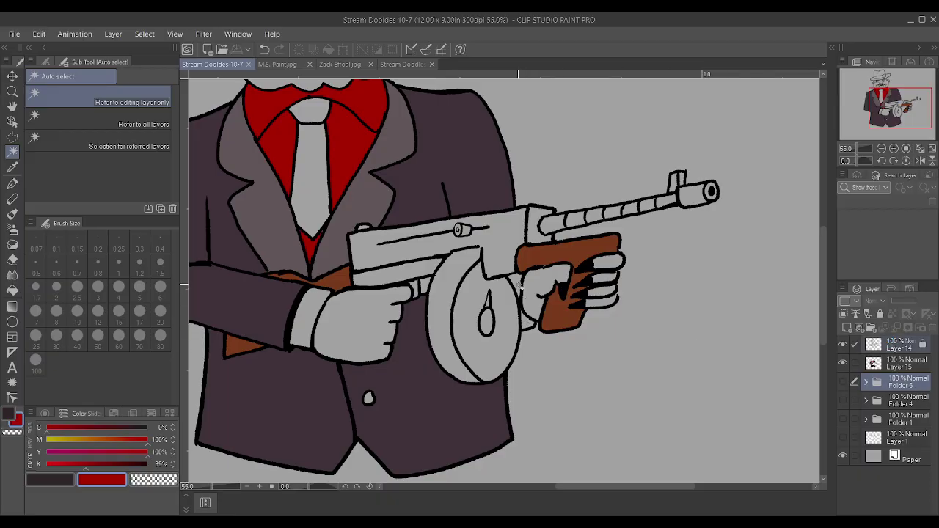
{"action": "left_click", "coordinate": [903, 345]}
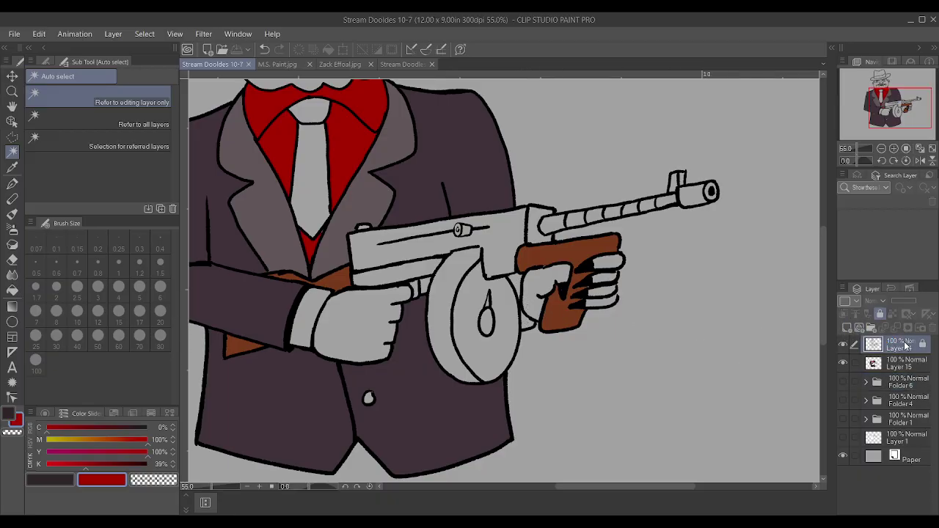
Auto-select the shirt cuffs at both wrists on Layer 14, fill them with the red sub colour on Layer 15, and clear the selection.
{"action": "left_click", "coordinate": [519, 284]}
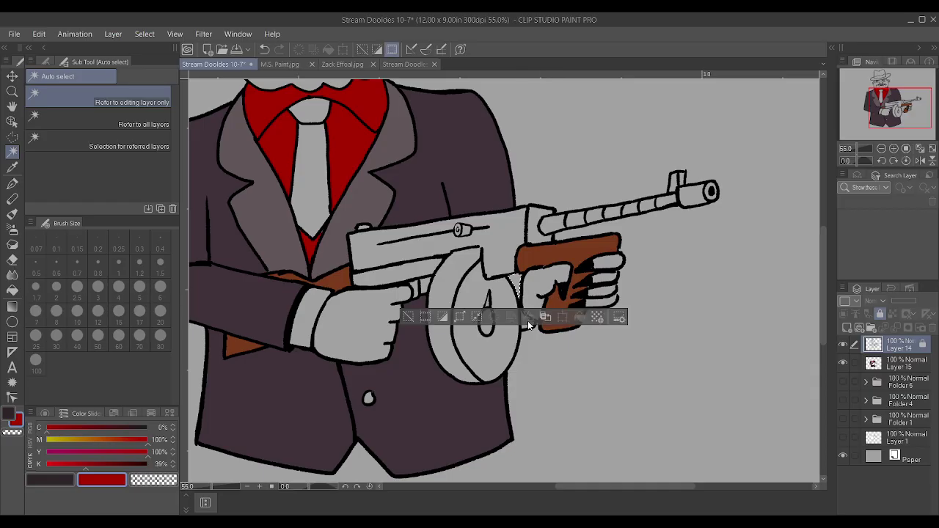
{"action": "left_click", "coordinate": [529, 327]}
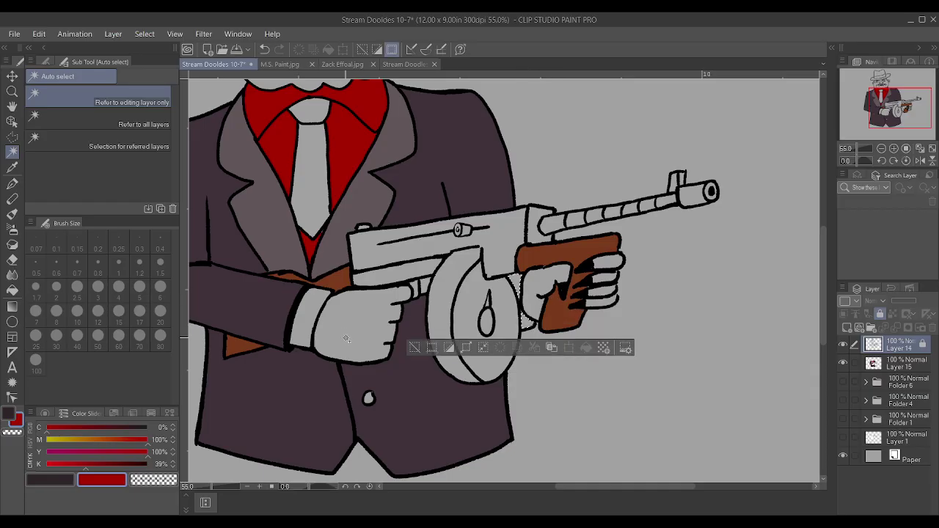
{"action": "left_click", "coordinate": [308, 320]}
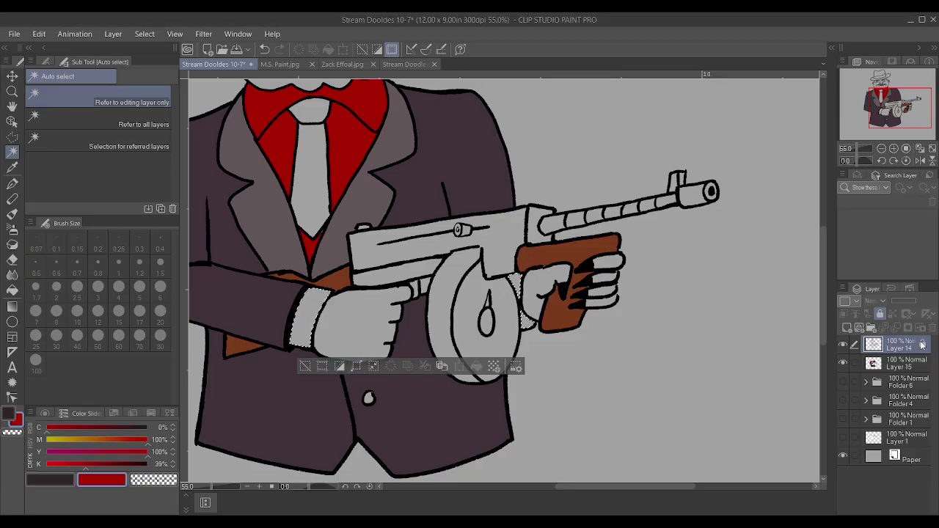
{"action": "left_click", "coordinate": [906, 363]}
{"action": "key", "text": "alt+BackSpace"}
{"action": "key", "text": "p"}
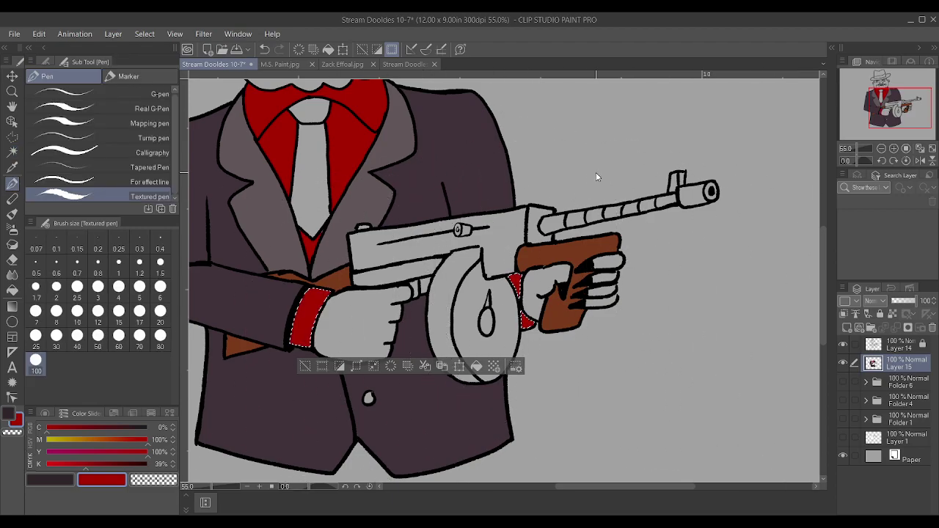
{"action": "key", "text": "ctrl+d"}
{"action": "scroll", "coordinate": [544, 231], "scroll_direction": "up", "scroll_amount": 5}
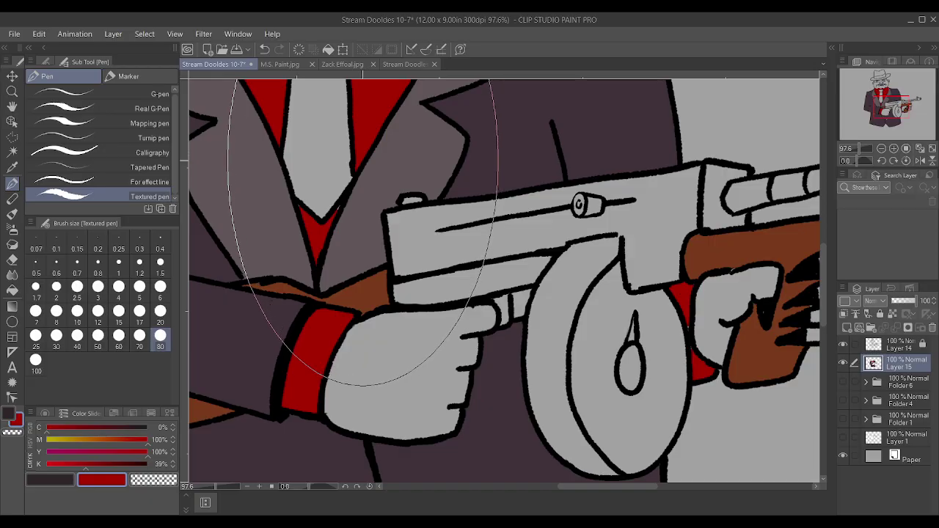
Auto-select the tie and its knot on Layer 14.
{"action": "left_click", "coordinate": [139, 262]}
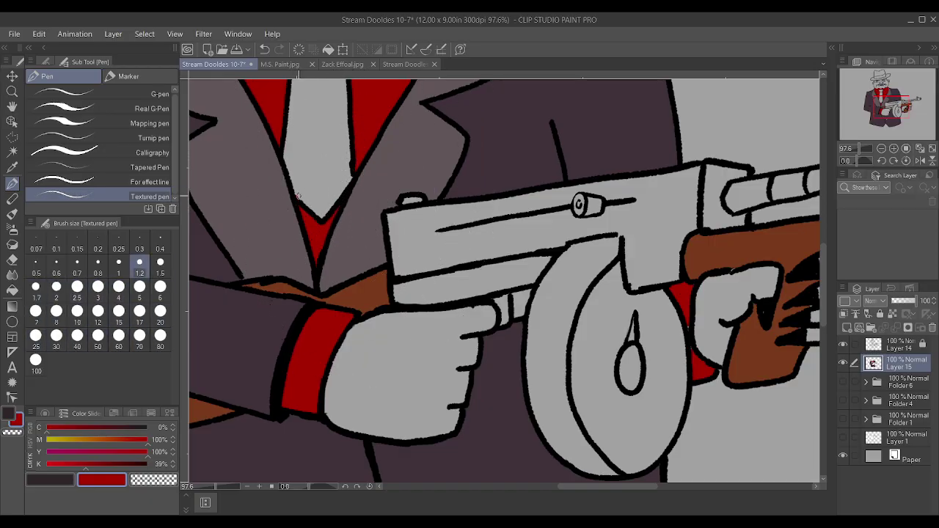
{"action": "scroll", "coordinate": [298, 195], "scroll_direction": "down", "scroll_amount": 3}
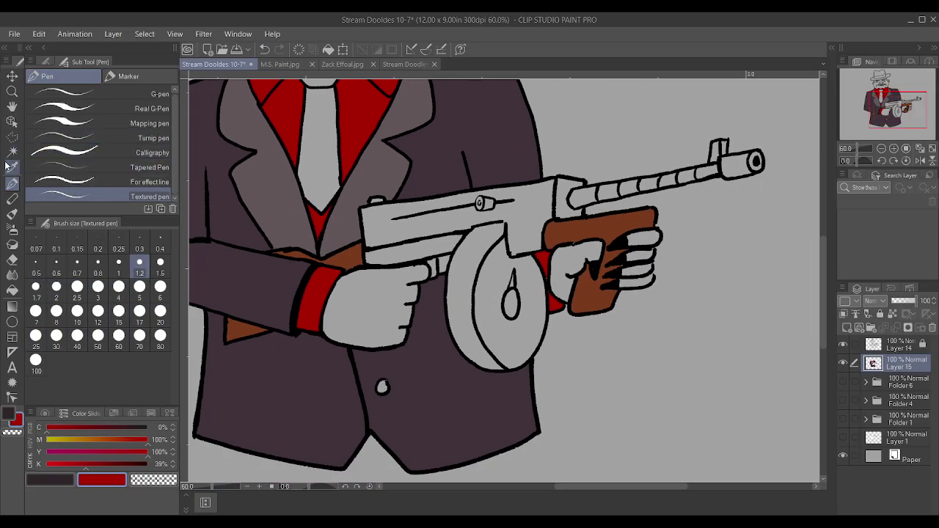
{"action": "left_click", "coordinate": [12, 151]}
{"action": "scroll", "coordinate": [303, 183], "scroll_direction": "down", "scroll_amount": 3}
{"action": "scroll", "coordinate": [503, 279], "scroll_direction": "up", "scroll_amount": 3}
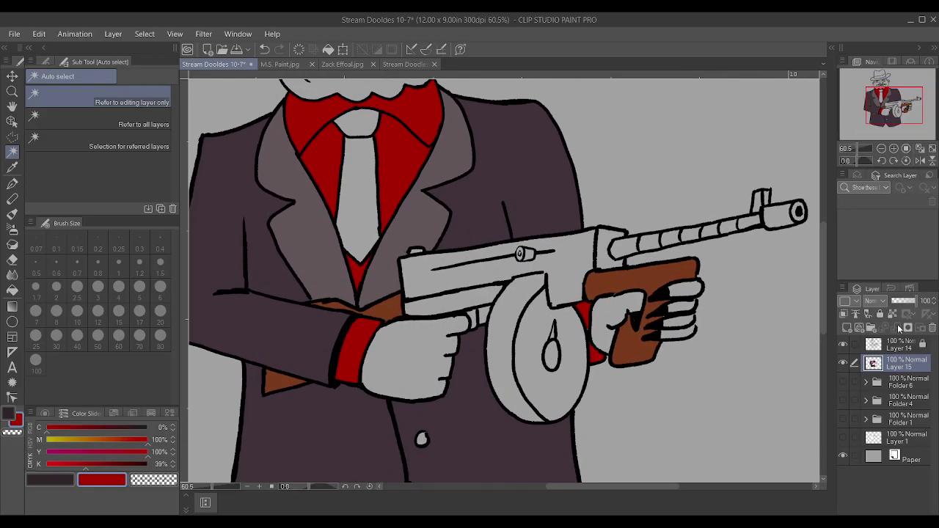
{"action": "left_click", "coordinate": [889, 349]}
{"action": "left_click", "coordinate": [359, 214]}
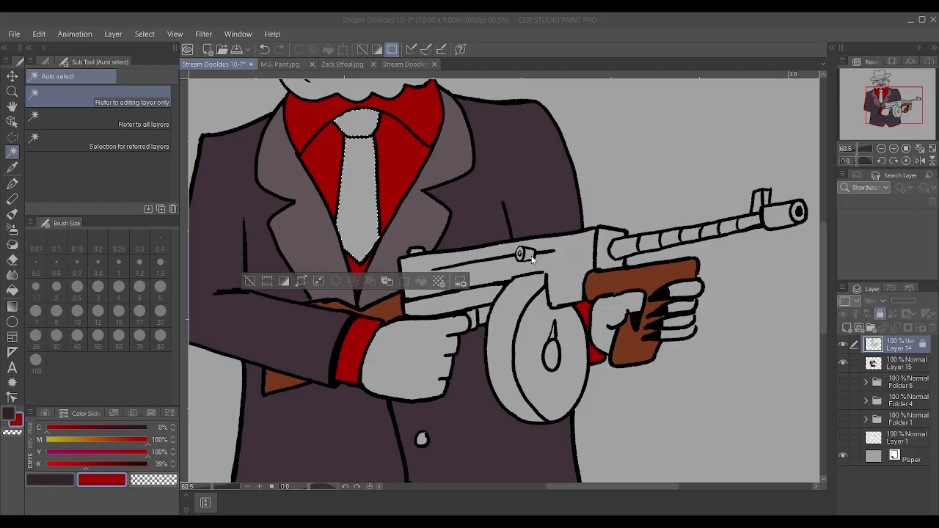
Set the sub colour to C 75, M 79, Y 66, K 57, paint the selected tie on Layer 15 at brush size 50, and clear the selection.
{"action": "left_click", "coordinate": [507, 200], "text": "alt"}
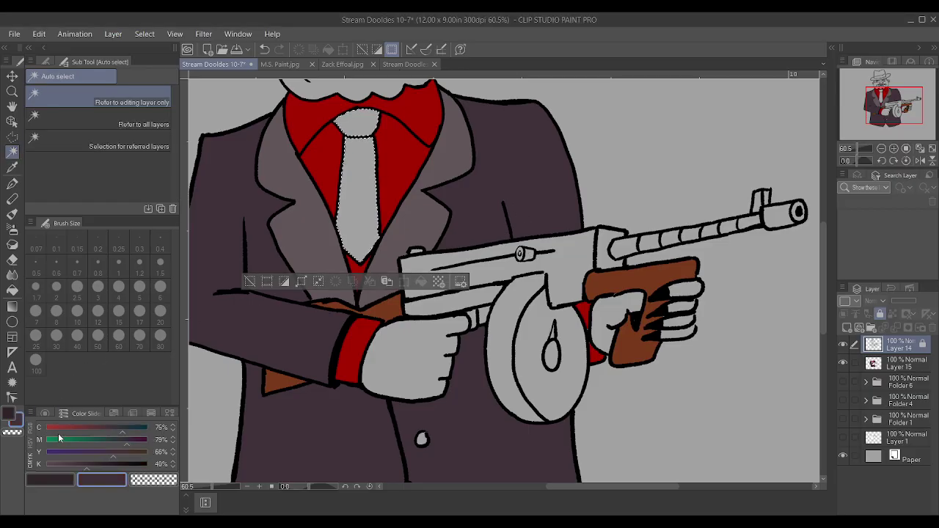
{"action": "left_click_drag", "start_coordinate": [95, 467], "coordinate": [105, 472]}
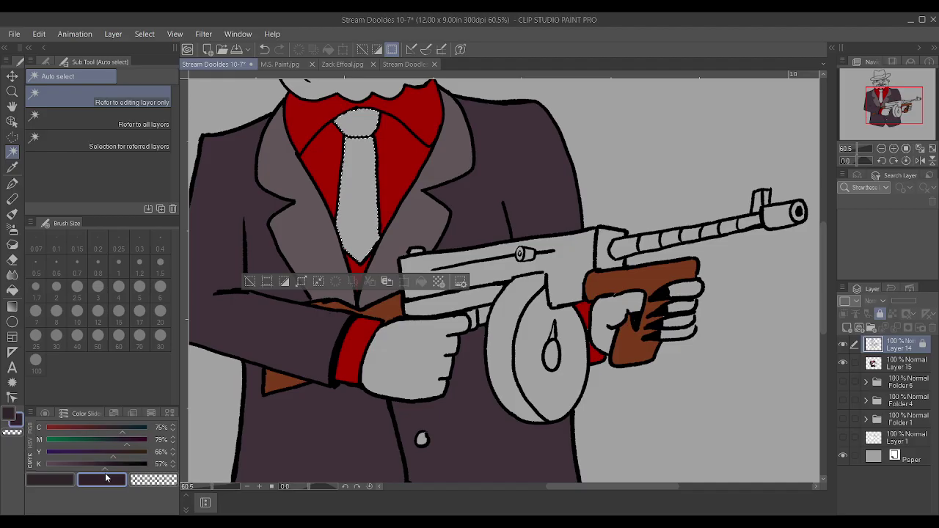
{"action": "left_click", "coordinate": [898, 365]}
{"action": "key", "text": "p"}
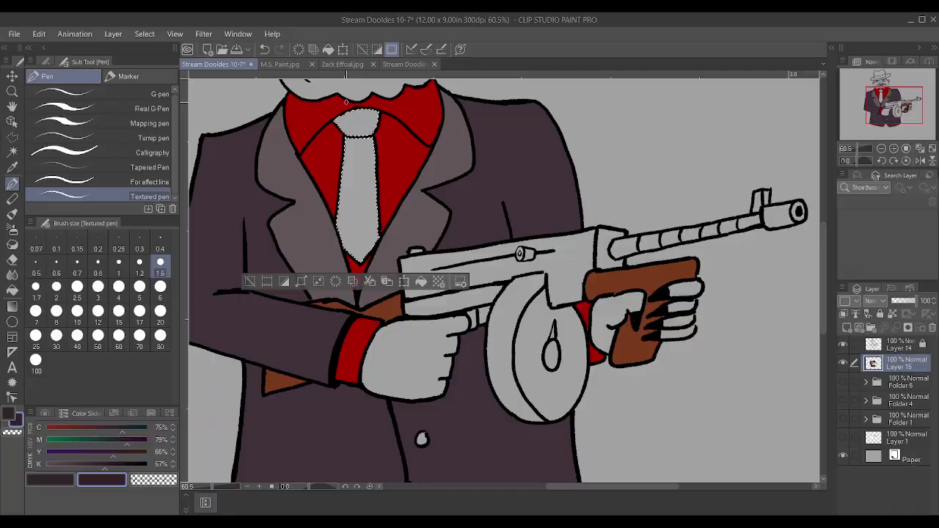
{"action": "left_click", "coordinate": [98, 335]}
{"action": "left_click_drag", "start_coordinate": [358, 132], "coordinate": [402, 273]}
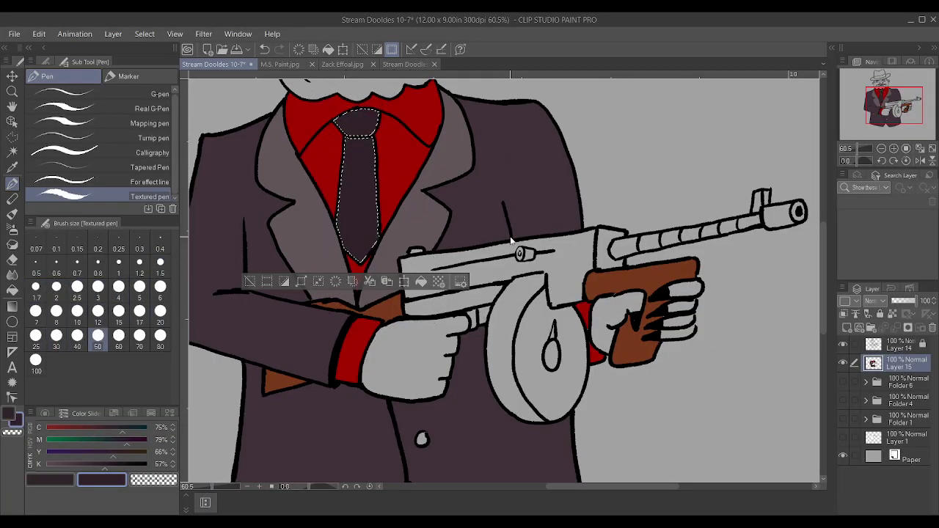
{"action": "key", "text": "ctrl+d"}
Auto-select the tommy gun's drum magazine and receiver areas on Layer 14.
{"action": "scroll", "coordinate": [580, 176], "scroll_direction": "down", "scroll_amount": 2}
{"action": "scroll", "coordinate": [598, 165], "scroll_direction": "up", "scroll_amount": 1}
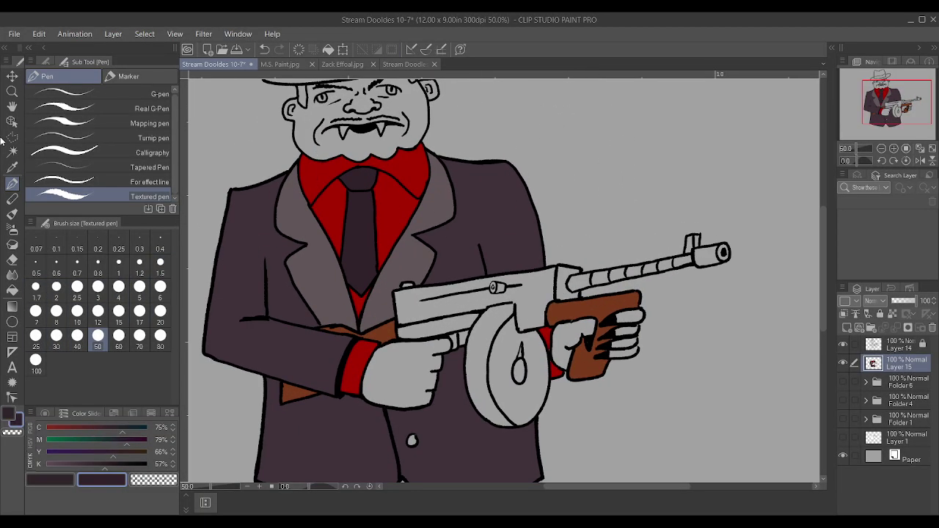
{"action": "scroll", "coordinate": [518, 307], "scroll_direction": "up", "scroll_amount": 1}
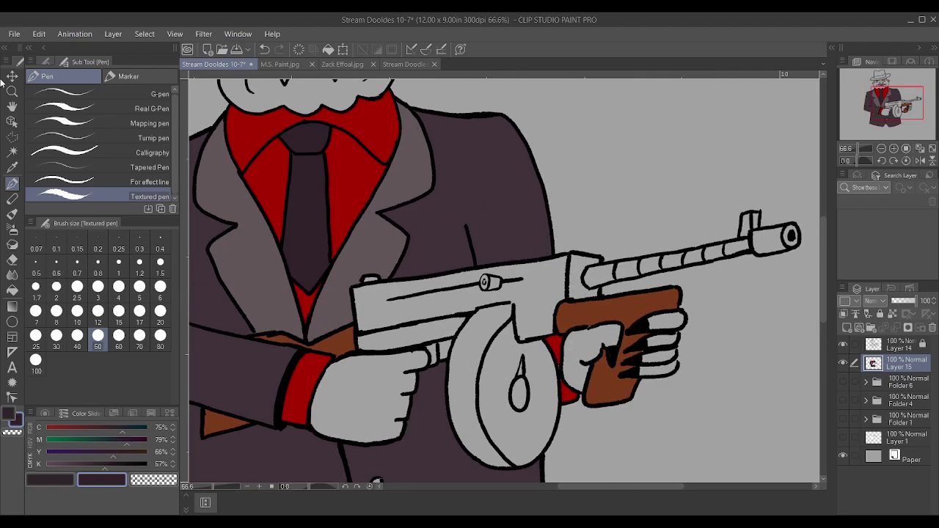
{"action": "left_click", "coordinate": [12, 152]}
{"action": "left_click", "coordinate": [484, 392]}
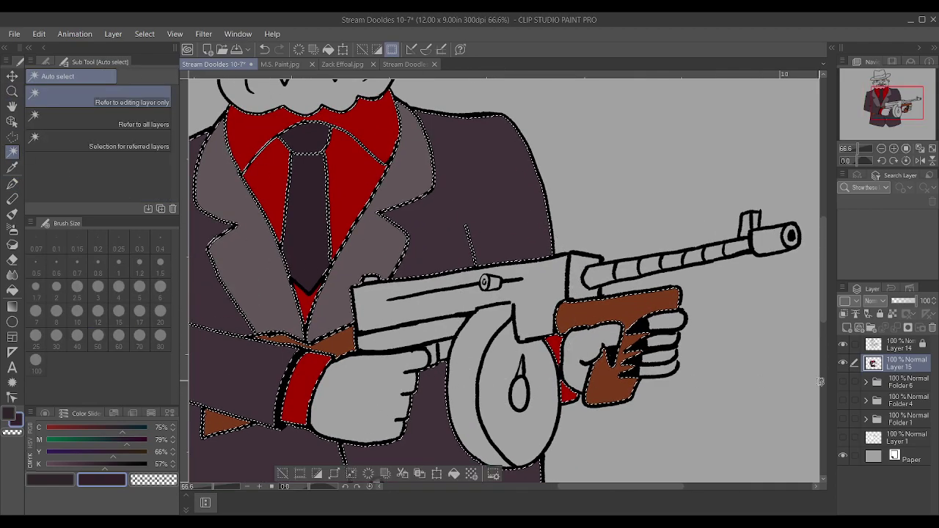
{"action": "key", "text": "ctrl+d"}
{"action": "left_click", "coordinate": [887, 348]}
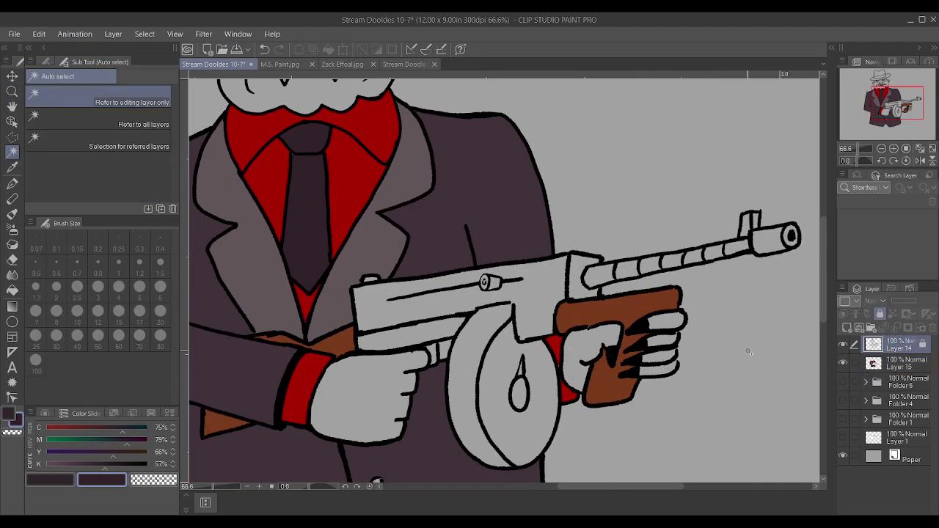
{"action": "left_click", "coordinate": [503, 392]}
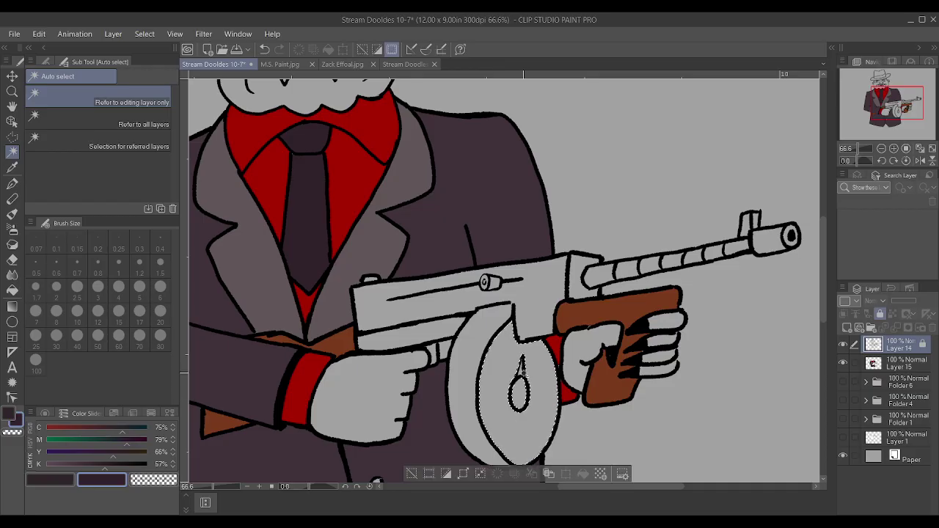
{"action": "left_click", "coordinate": [472, 350], "text": "shift"}
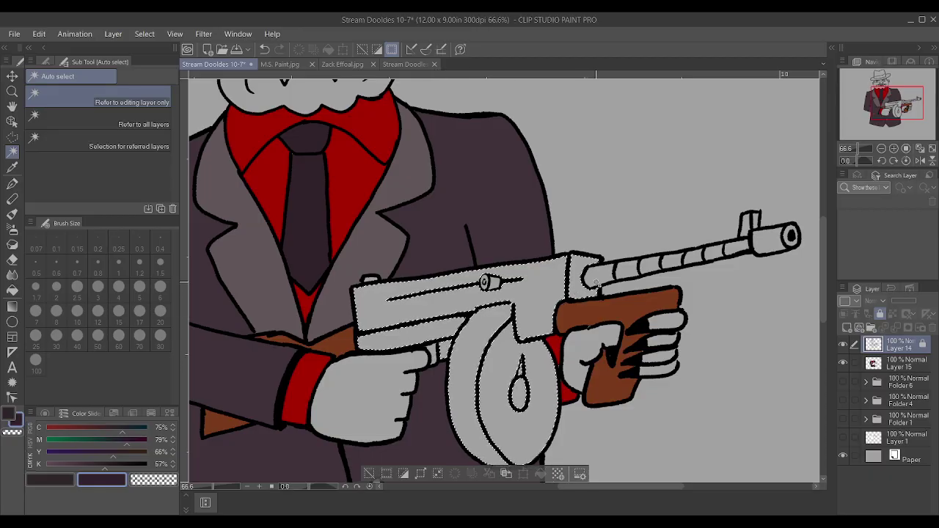
Add the gun barrel's segments to the selection, leaving out the area outside the line art.
{"action": "left_click", "coordinate": [660, 265], "text": "shift"}
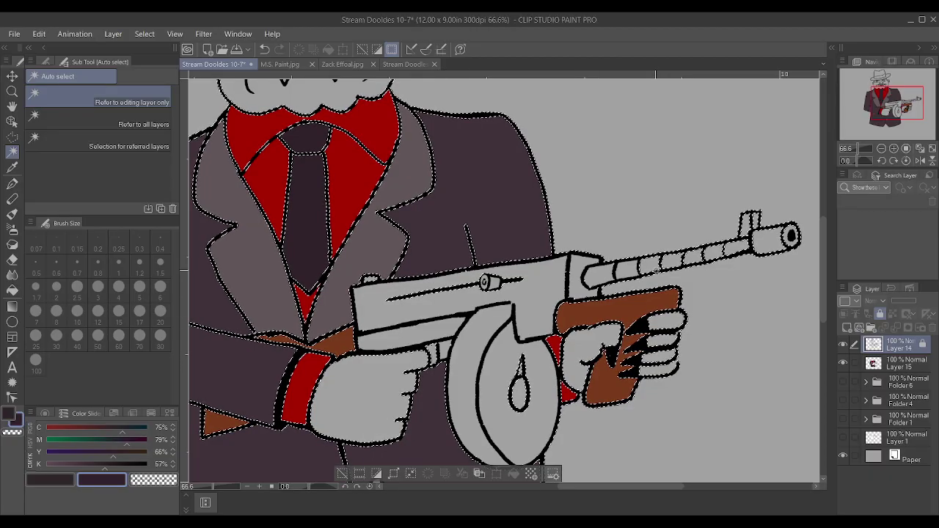
{"action": "key", "text": "ctrl+z"}
{"action": "left_click", "coordinate": [655, 270], "text": "shift"}
{"action": "left_click", "coordinate": [684, 265], "text": "shift"}
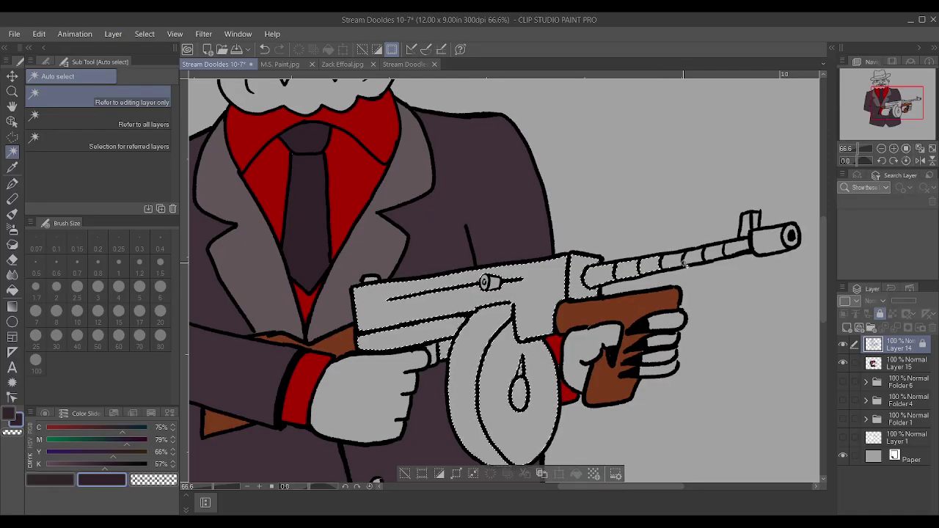
{"action": "left_click", "coordinate": [686, 260], "text": "shift"}
{"action": "left_click", "coordinate": [694, 258], "text": "shift"}
{"action": "left_click", "coordinate": [737, 253], "text": "shift"}
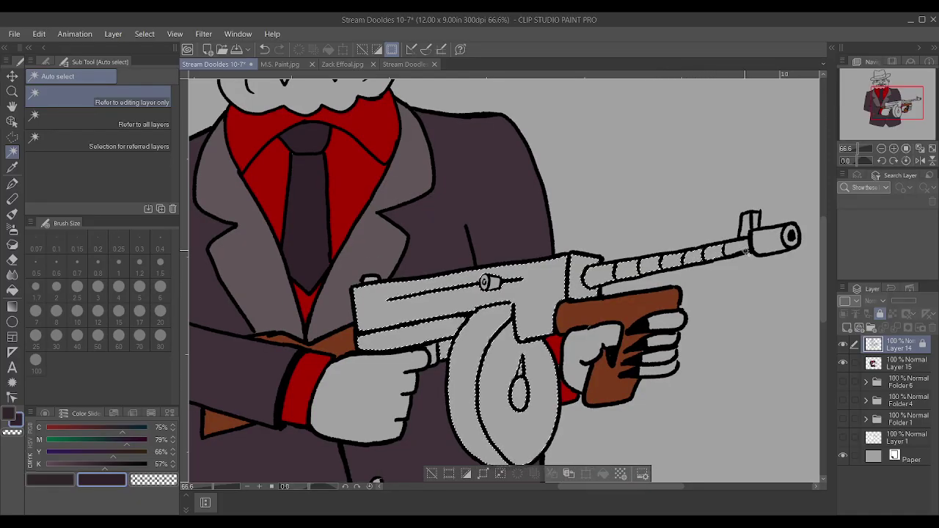
Add the gun's muzzle and front sight to the selection.
{"action": "left_click", "coordinate": [766, 242], "text": "shift"}
{"action": "left_click", "coordinate": [798, 236], "text": "shift"}
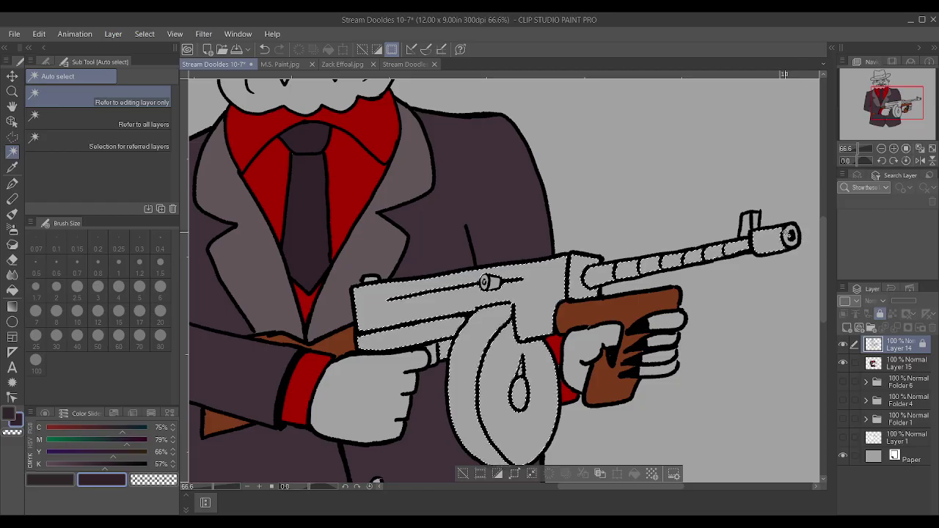
{"action": "left_click", "coordinate": [791, 235], "text": "shift"}
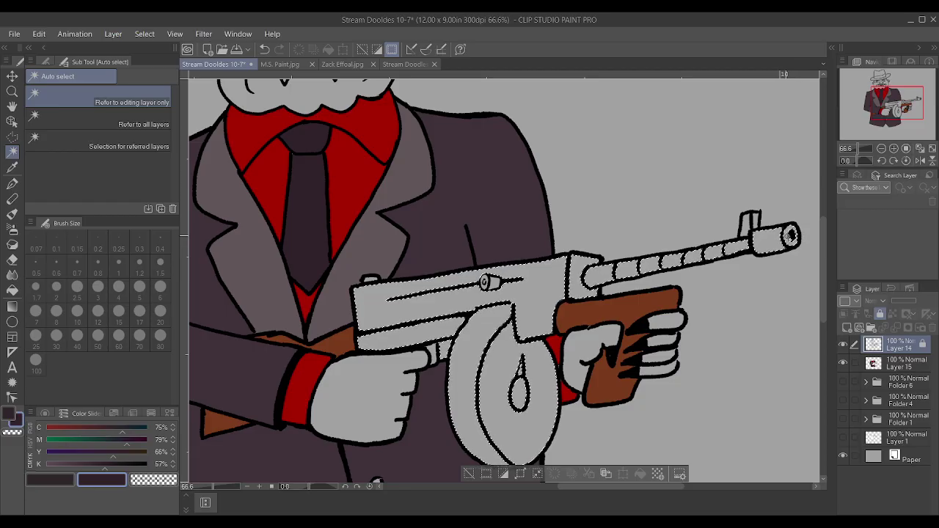
{"action": "left_click", "coordinate": [755, 220], "text": "shift"}
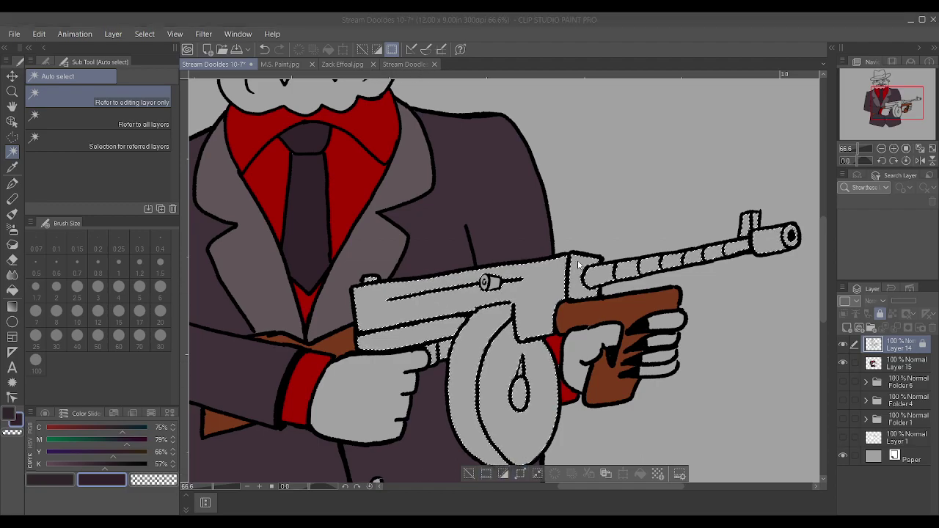
Sample the lapel colour and adjust the sub colour to C 60, M 53, Y 34, K 0.
{"action": "key", "text": "i"}
{"action": "left_click", "coordinate": [336, 312]}
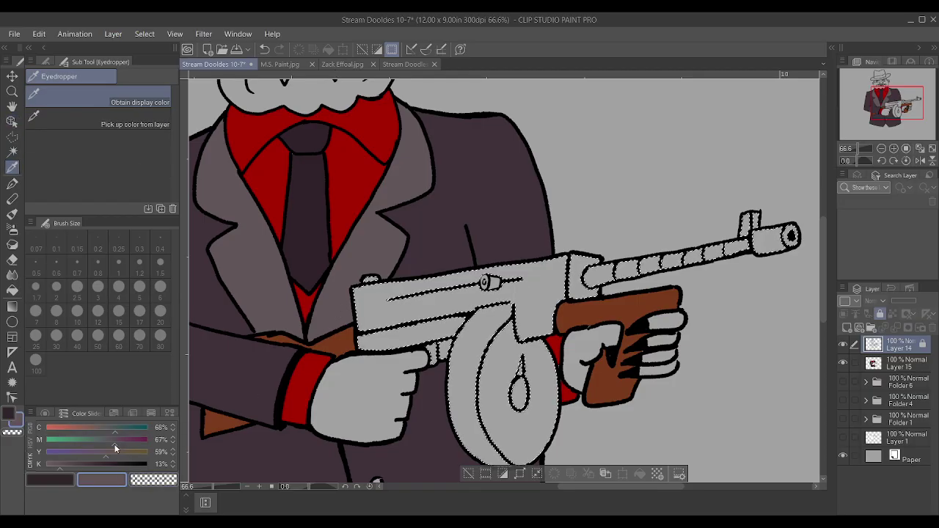
{"action": "left_click", "coordinate": [78, 452]}
{"action": "left_click", "coordinate": [47, 467]}
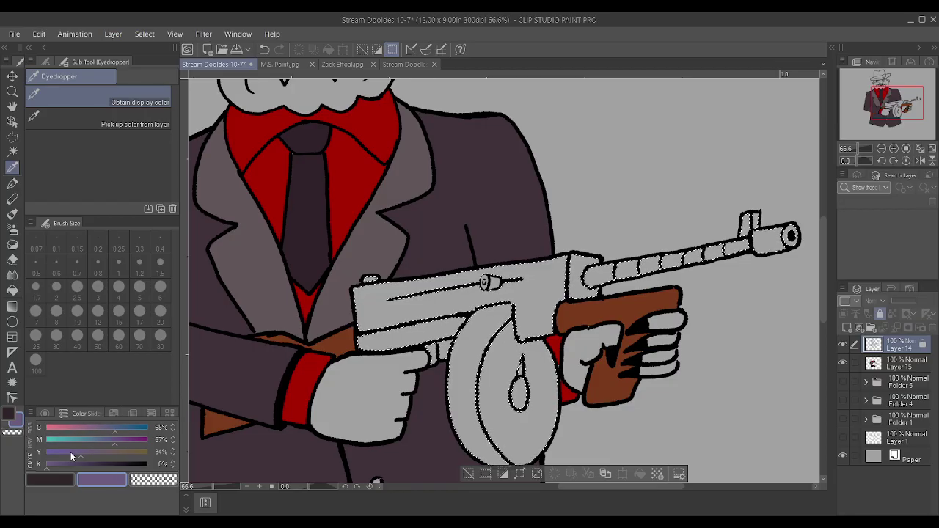
{"action": "left_click_drag", "start_coordinate": [112, 437], "coordinate": [100, 441]}
{"action": "left_click", "coordinate": [106, 427]}
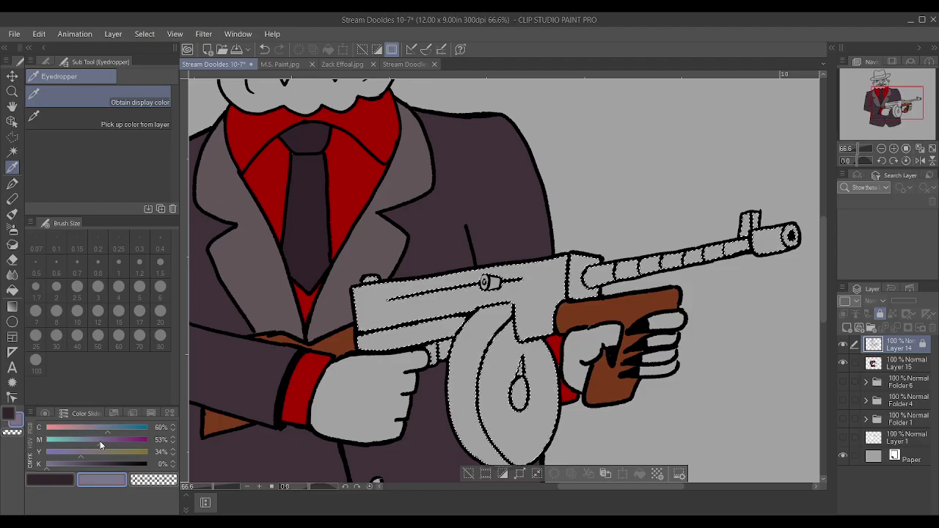
Paint the selected gun parts on Layer 15 with the grey-violet sub colour and clear the selection.
{"action": "left_click", "coordinate": [904, 363]}
{"action": "key", "text": "p"}
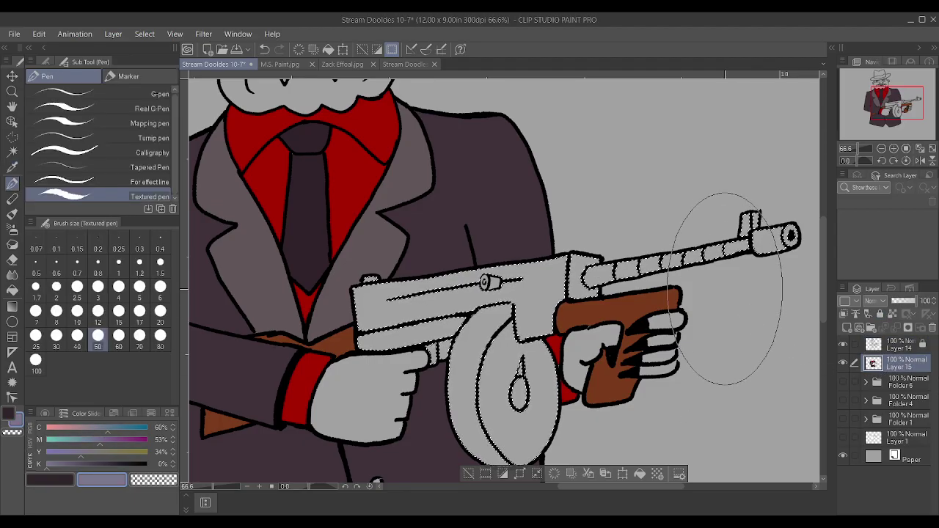
{"action": "mouse_move", "coordinate": [742, 272]}
{"action": "left_mouse_down"}
{"action": "mouse_move", "coordinate": [587, 287]}
{"action": "mouse_move", "coordinate": [312, 305]}
{"action": "mouse_move", "coordinate": [244, 343]}
{"action": "mouse_move", "coordinate": [595, 366]}
{"action": "mouse_move", "coordinate": [629, 419]}
{"action": "left_mouse_up"}
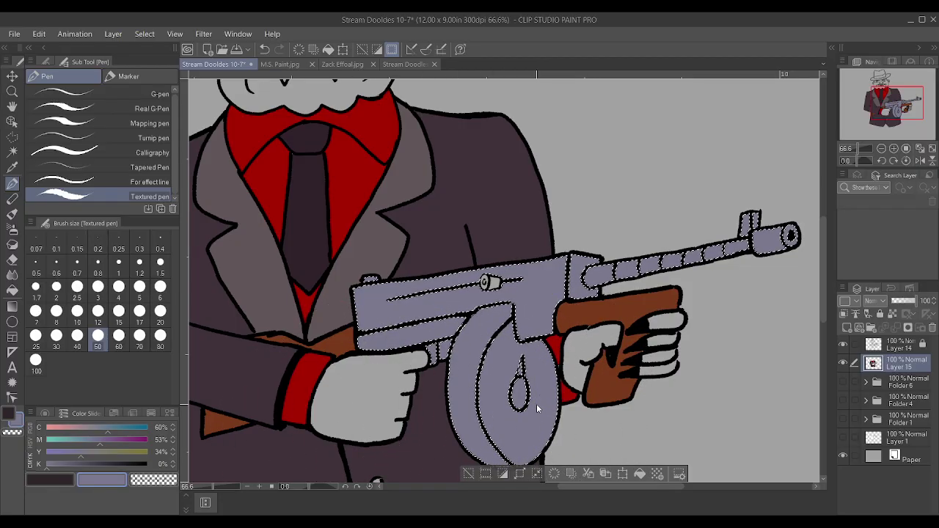
{"action": "key", "text": "ctrl+d"}
Auto-select both hands with their fingers and the face on Layer 14.
{"action": "scroll", "coordinate": [519, 356], "scroll_direction": "down", "scroll_amount": 1}
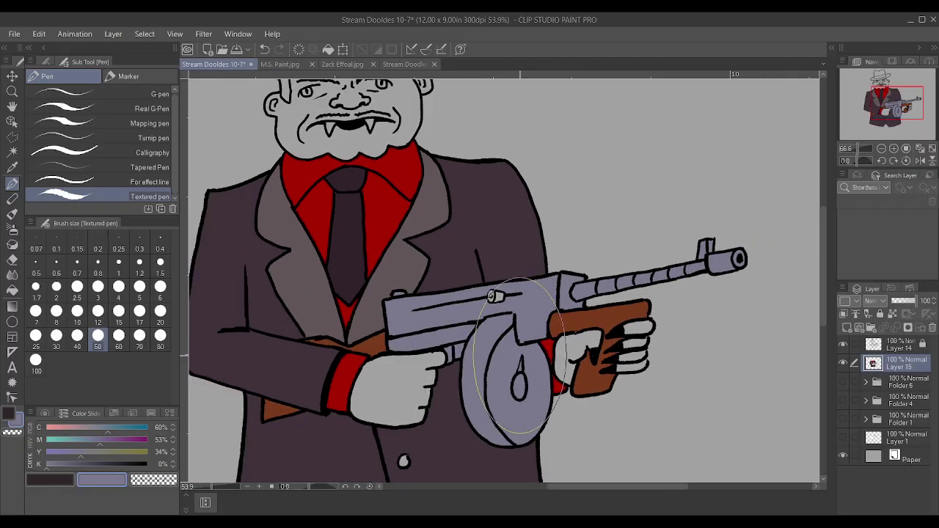
{"action": "left_click", "coordinate": [12, 151]}
{"action": "left_click", "coordinate": [910, 346]}
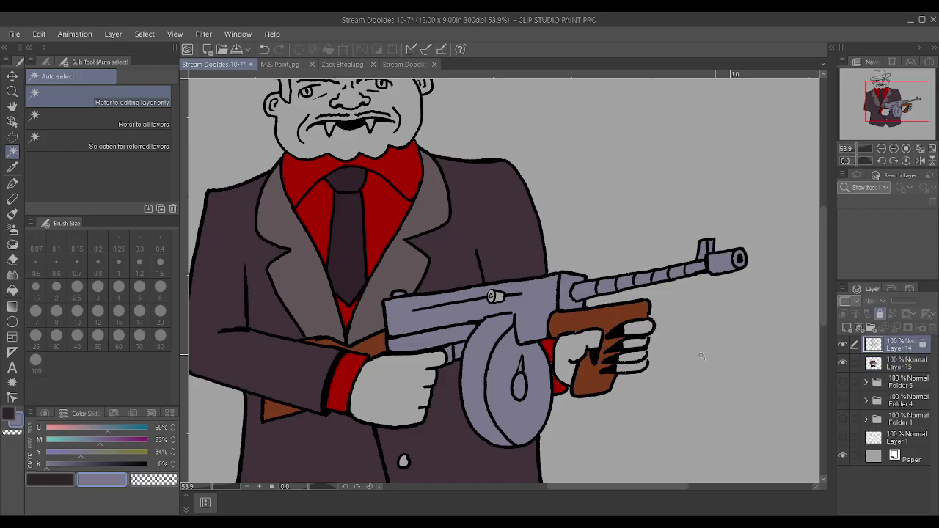
{"action": "left_click", "coordinate": [578, 353]}
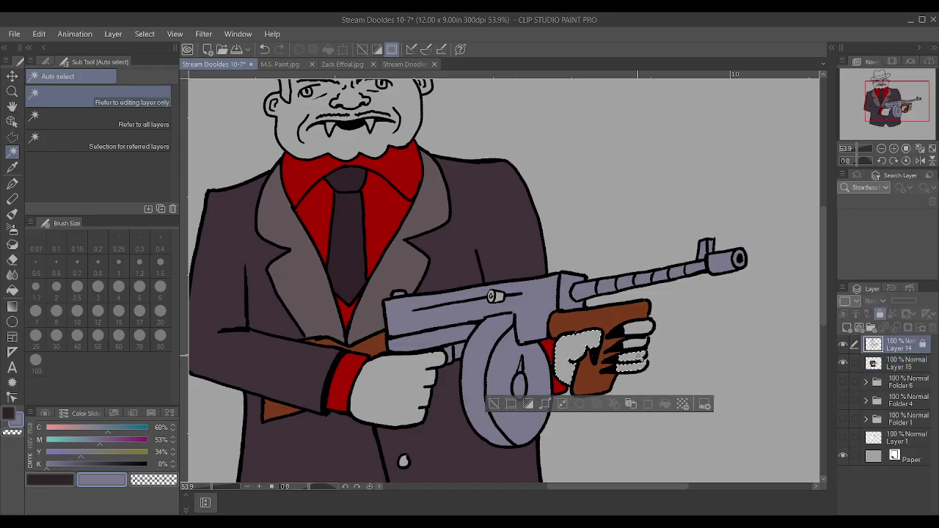
{"action": "left_click", "coordinate": [400, 386], "text": "shift"}
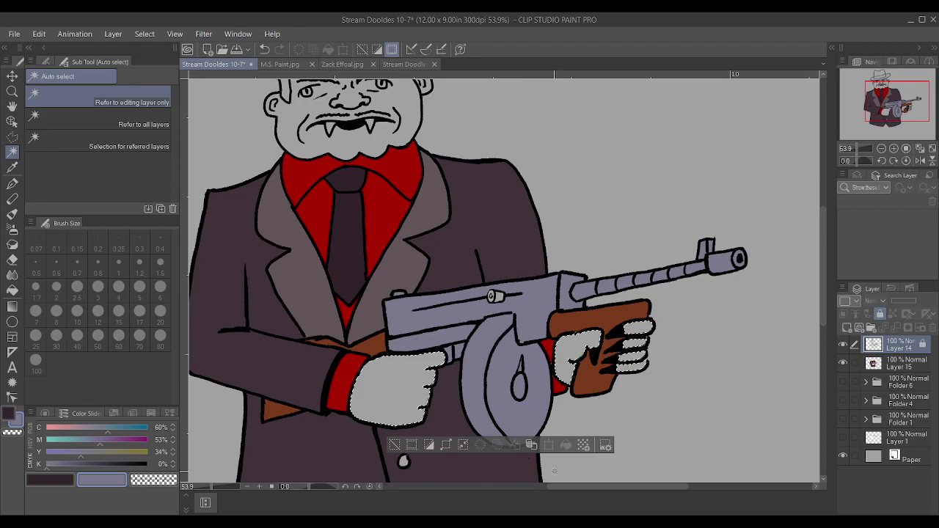
{"action": "scroll", "coordinate": [379, 229], "scroll_direction": "down", "scroll_amount": 1}
{"action": "scroll", "coordinate": [379, 228], "scroll_direction": "up", "scroll_amount": 1}
{"action": "left_click", "coordinate": [404, 163], "text": "shift"}
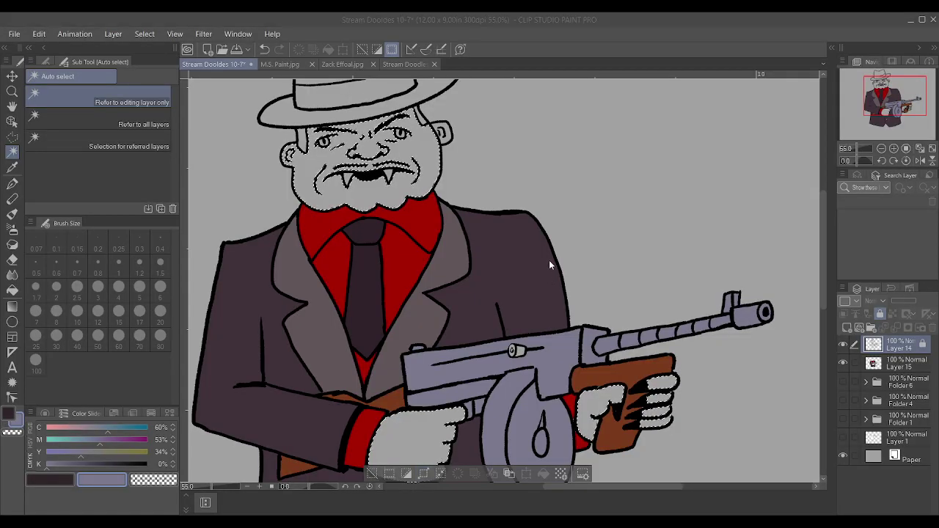
Set the sub colour to C 61, M 45, Y 67, K 0 and paint the selected face and hands on Layer 15.
{"action": "left_click", "coordinate": [113, 451]}
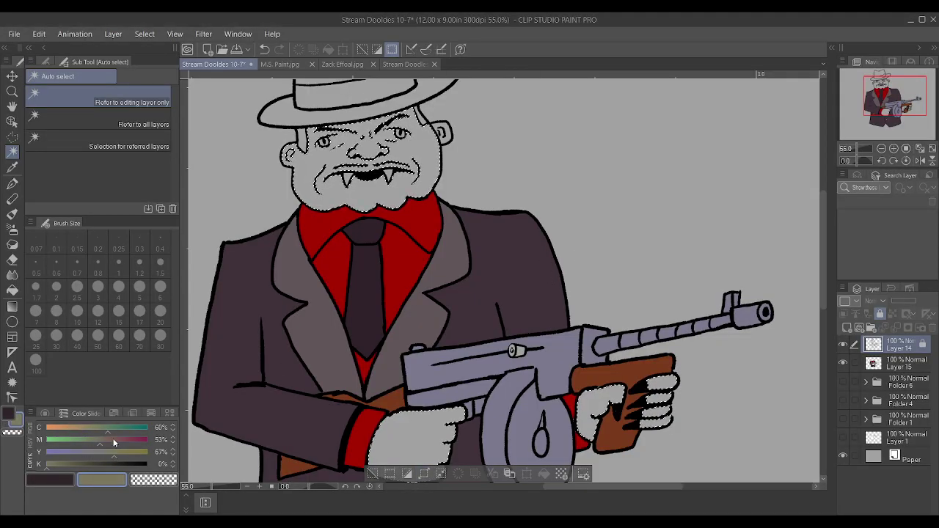
{"action": "left_click_drag", "start_coordinate": [100, 440], "coordinate": [92, 439]}
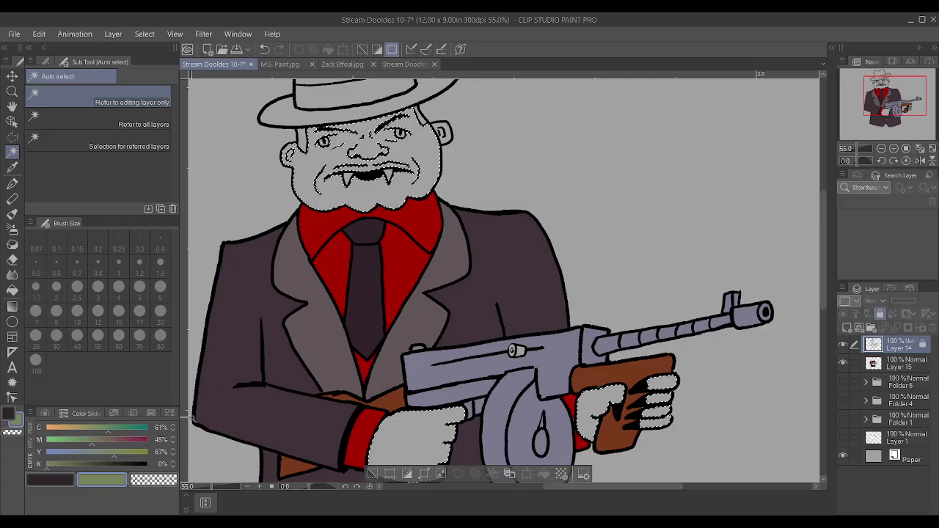
{"action": "left_click", "coordinate": [898, 367]}
{"action": "key", "text": "p"}
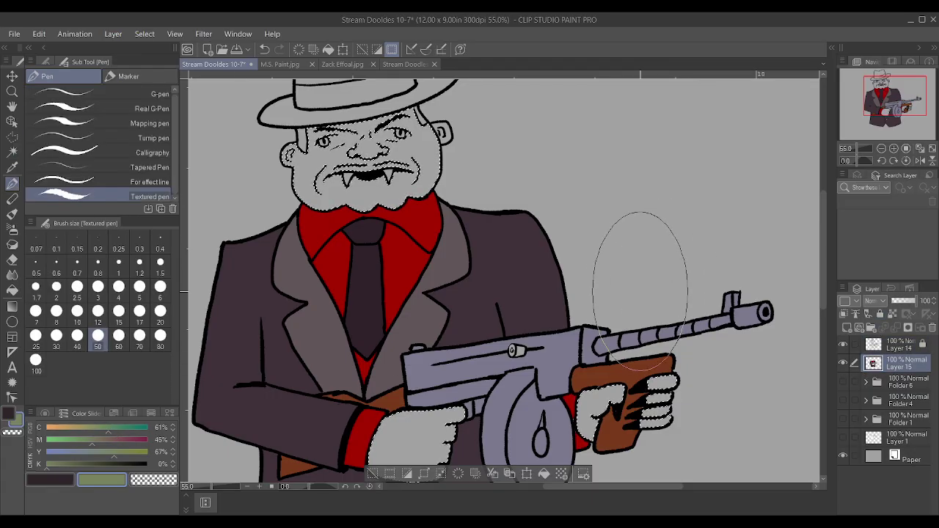
{"action": "left_click_drag", "start_coordinate": [411, 154], "coordinate": [252, 105]}
{"action": "mouse_move", "coordinate": [411, 440]}
{"action": "left_mouse_down"}
{"action": "mouse_move", "coordinate": [631, 403]}
{"action": "mouse_move", "coordinate": [613, 392]}
{"action": "left_mouse_up"}
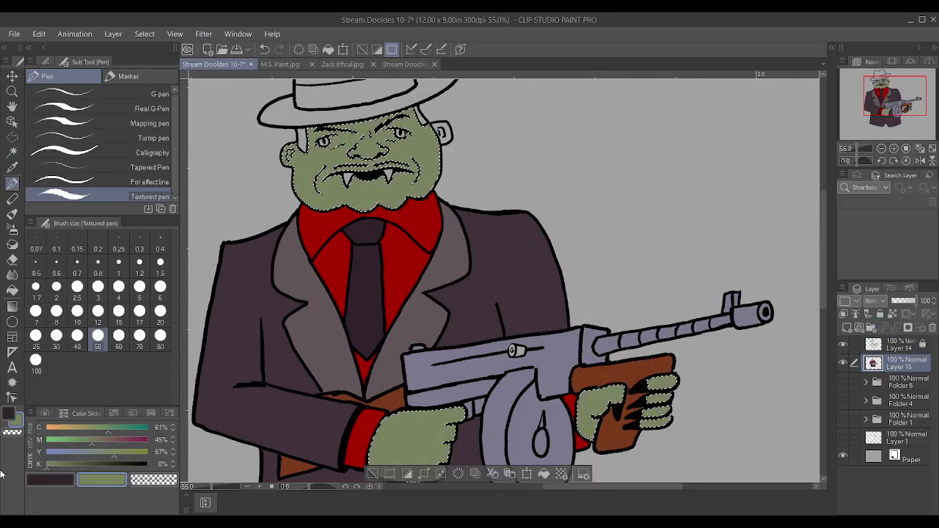
Set the sub colour to C 49, M 34, Y 49, K 0, refill the selected face and hands, and clear the selection.
{"action": "left_click_drag", "start_coordinate": [91, 437], "coordinate": [81, 437]}
{"action": "left_click", "coordinate": [96, 427]}
{"action": "left_click", "coordinate": [91, 450]}
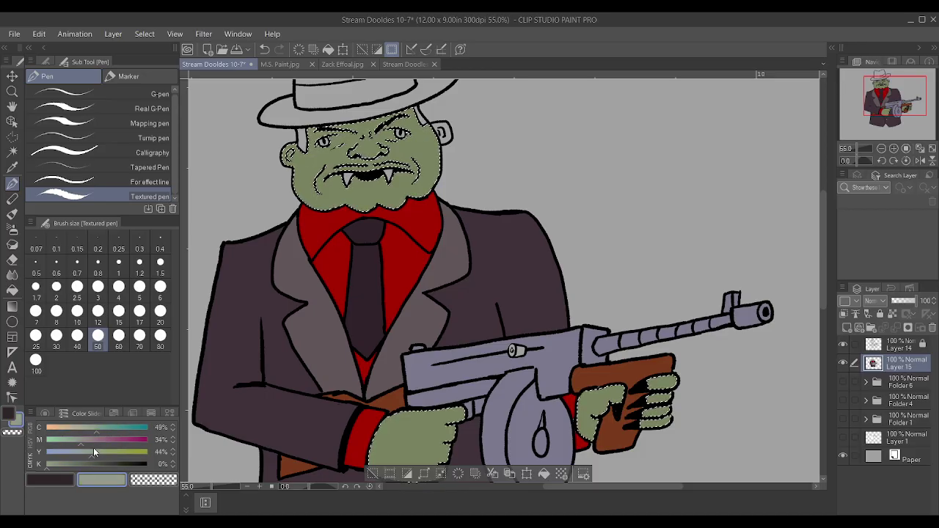
{"action": "key", "text": "alt+Delete"}
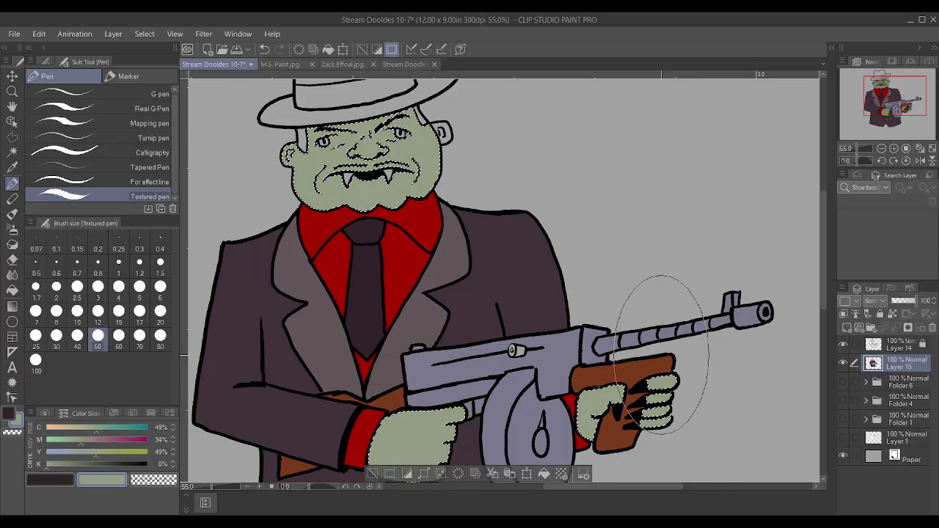
{"action": "key", "text": "ctrl+d"}
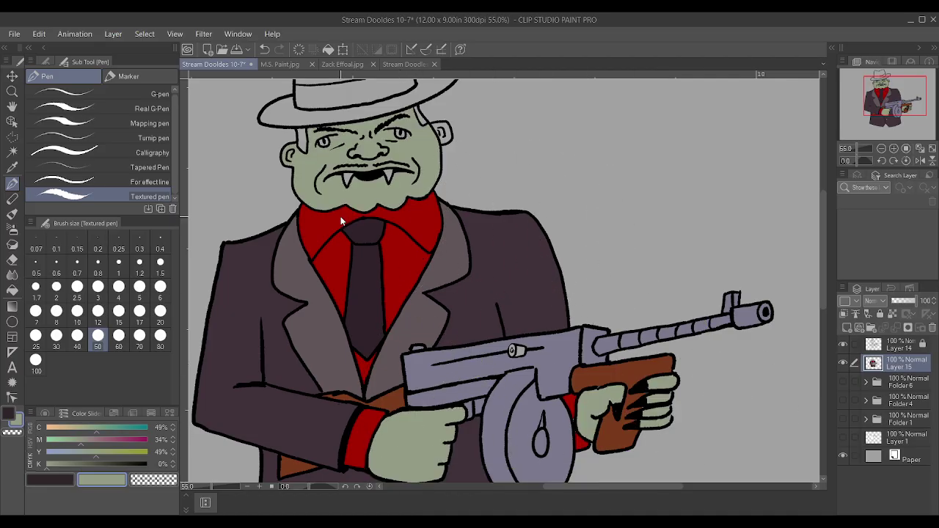
Set the sub colour to white and paint both fangs on Layer 15 with the Textured pen at size 2.
{"action": "left_click", "coordinate": [47, 427]}
{"action": "left_click", "coordinate": [47, 451]}
{"action": "left_click", "coordinate": [47, 439]}
{"action": "scroll", "coordinate": [627, 169], "scroll_direction": "down", "scroll_amount": 1}
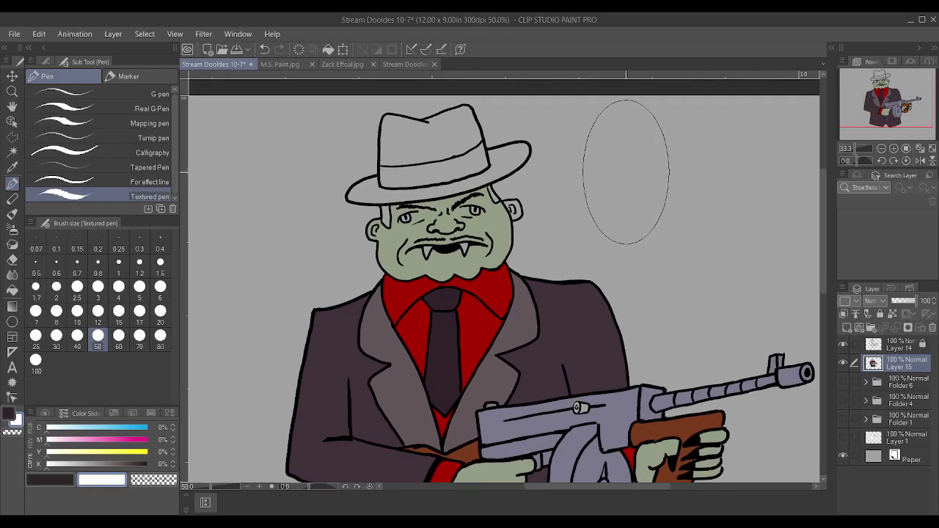
{"action": "scroll", "coordinate": [288, 242], "scroll_direction": "up", "scroll_amount": 1}
{"action": "scroll", "coordinate": [502, 180], "scroll_direction": "up", "scroll_amount": 2}
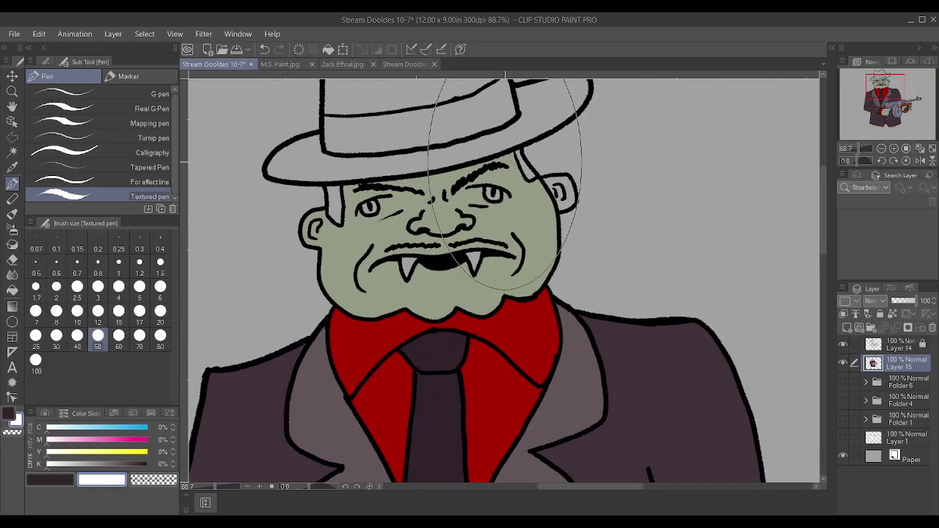
{"action": "left_click", "coordinate": [57, 286]}
{"action": "left_click_drag", "start_coordinate": [403, 272], "coordinate": [411, 261]}
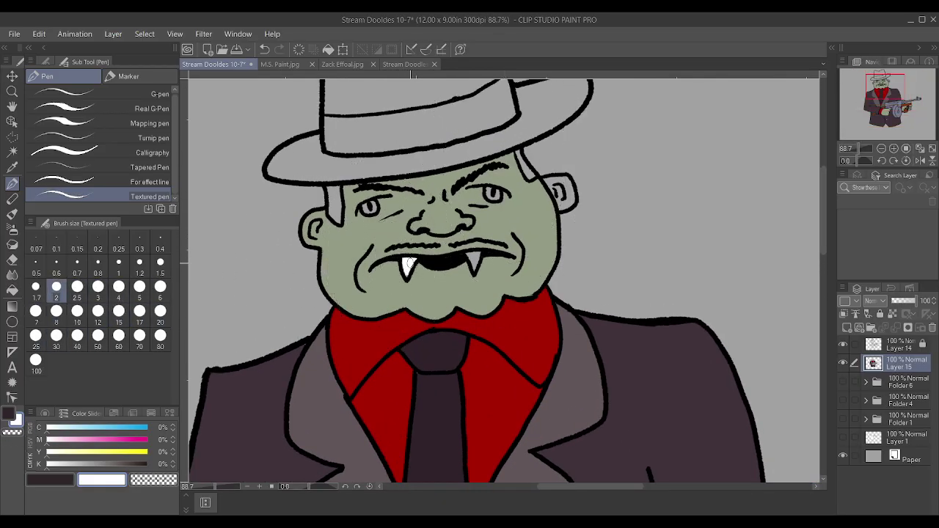
{"action": "left_click_drag", "start_coordinate": [470, 255], "coordinate": [473, 253]}
{"action": "left_click", "coordinate": [873, 350]}
{"action": "left_click", "coordinate": [449, 253], "text": "alt"}
{"action": "left_click", "coordinate": [442, 242], "text": "alt"}
{"action": "left_click_drag", "start_coordinate": [338, 191], "coordinate": [338, 215]}
{"action": "left_click", "coordinate": [449, 258], "text": "alt"}
{"action": "left_click", "coordinate": [442, 249], "text": "alt"}
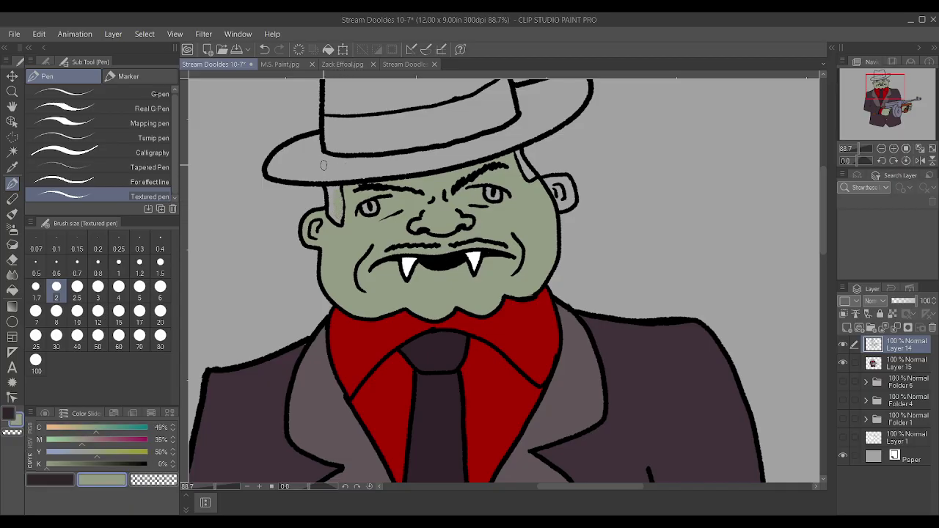
{"action": "key", "text": "ctrl+z"}
{"action": "key", "text": "ctrl+z"}
Sample the black inside the mouth and paint both sideburns with it on Layer 15.
{"action": "left_click", "coordinate": [911, 361]}
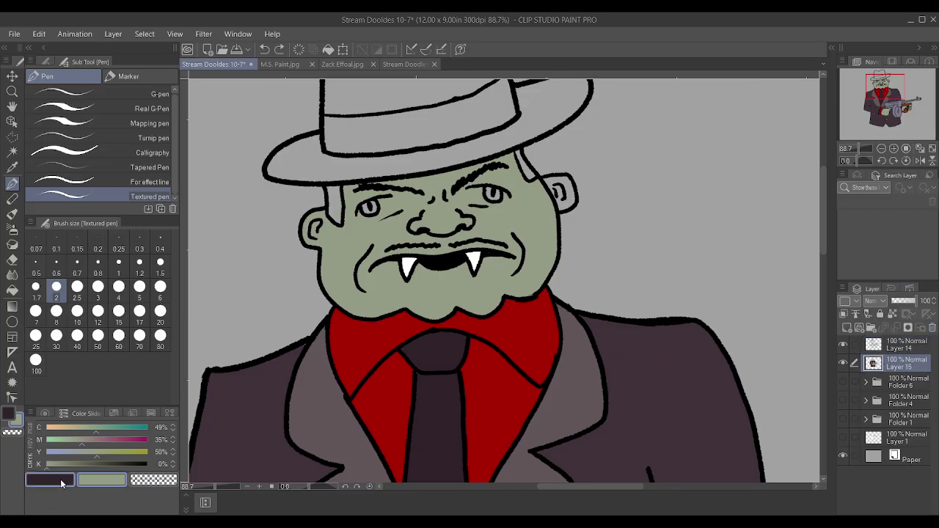
{"action": "left_click", "coordinate": [443, 258], "text": "alt"}
{"action": "mouse_move", "coordinate": [337, 210]}
{"action": "left_mouse_down"}
{"action": "mouse_move", "coordinate": [334, 217]}
{"action": "mouse_move", "coordinate": [329, 193]}
{"action": "mouse_move", "coordinate": [339, 224]}
{"action": "left_mouse_up"}
{"action": "mouse_move", "coordinate": [520, 161]}
{"action": "left_mouse_down"}
{"action": "mouse_move", "coordinate": [531, 177]}
{"action": "mouse_move", "coordinate": [517, 148]}
{"action": "mouse_move", "coordinate": [533, 172]}
{"action": "left_mouse_up"}
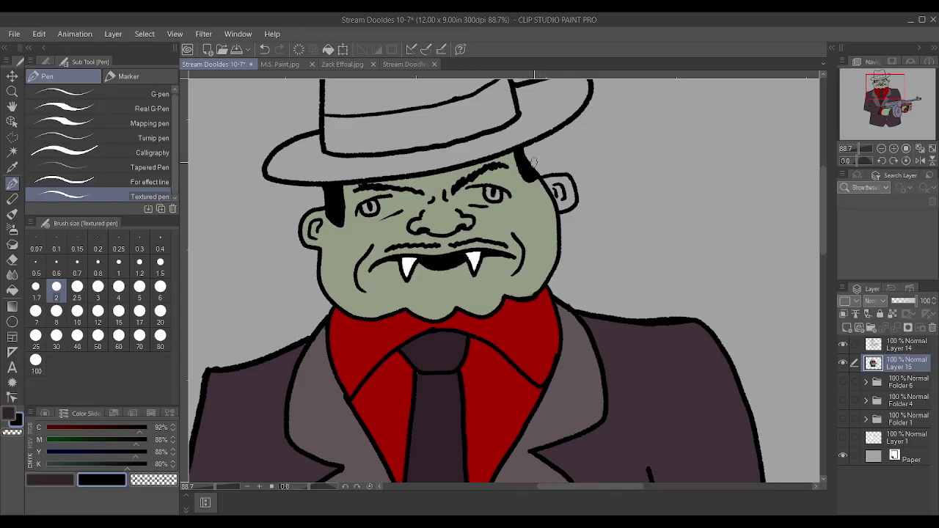
Thicken and fill both eyebrows with the sampled black on Layer 15.
{"action": "scroll", "coordinate": [533, 168], "scroll_direction": "down", "scroll_amount": 2}
{"action": "scroll", "coordinate": [524, 158], "scroll_direction": "up", "scroll_amount": 2}
{"action": "scroll", "coordinate": [517, 150], "scroll_direction": "up", "scroll_amount": 1}
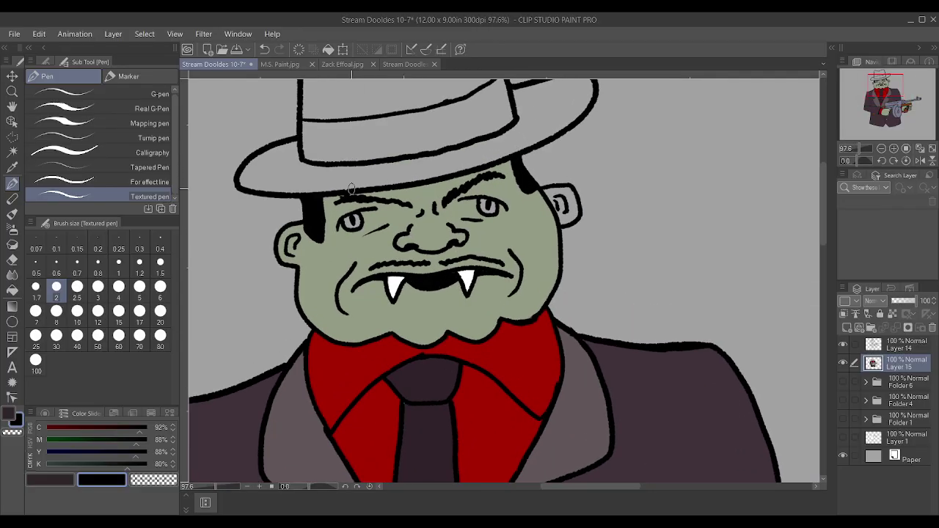
{"action": "mouse_move", "coordinate": [482, 188]}
{"action": "left_mouse_down"}
{"action": "mouse_move", "coordinate": [474, 176]}
{"action": "mouse_move", "coordinate": [499, 167]}
{"action": "left_mouse_up"}
{"action": "left_click_drag", "start_coordinate": [452, 195], "coordinate": [473, 177]}
{"action": "left_click_drag", "start_coordinate": [357, 195], "coordinate": [407, 204]}
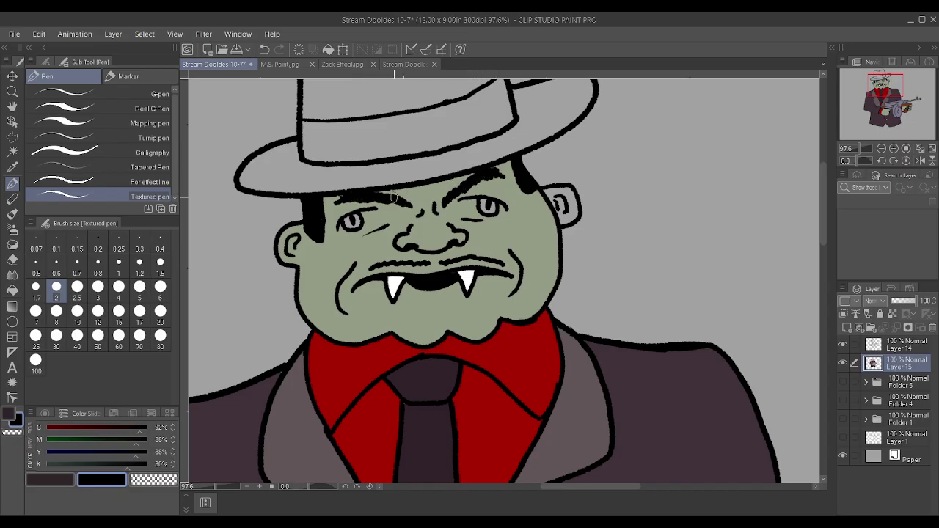
Sample the green skin colour from the hand and ready the Textured pen at size 3 for the ears.
{"action": "scroll", "coordinate": [339, 192], "scroll_direction": "down", "scroll_amount": 4}
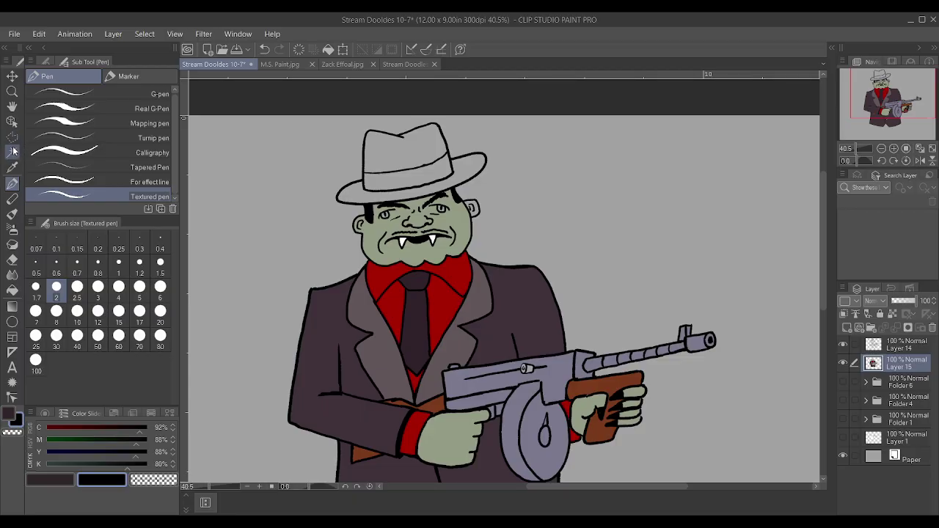
{"action": "left_click", "coordinate": [12, 151]}
{"action": "left_click", "coordinate": [892, 349]}
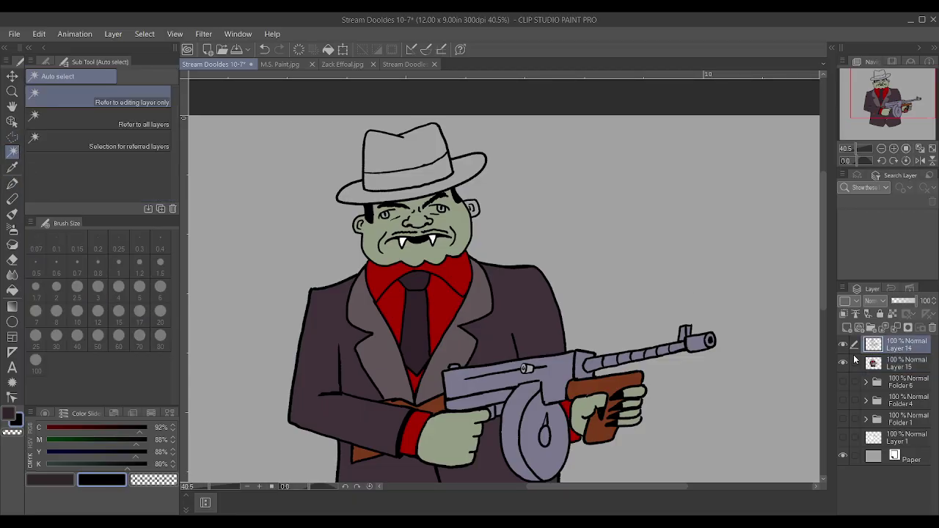
{"action": "left_click", "coordinate": [444, 442], "text": "alt"}
{"action": "scroll", "coordinate": [456, 304], "scroll_direction": "up", "scroll_amount": 4}
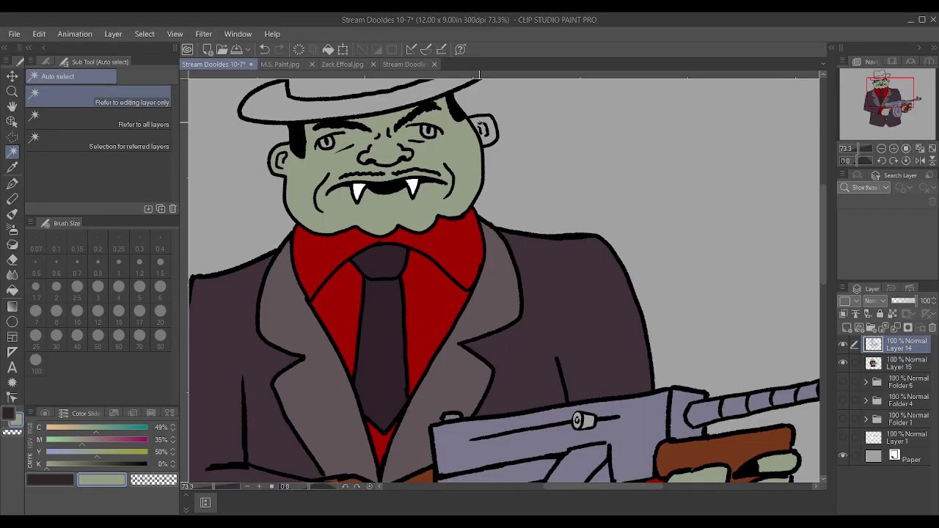
{"action": "key", "text": "p"}
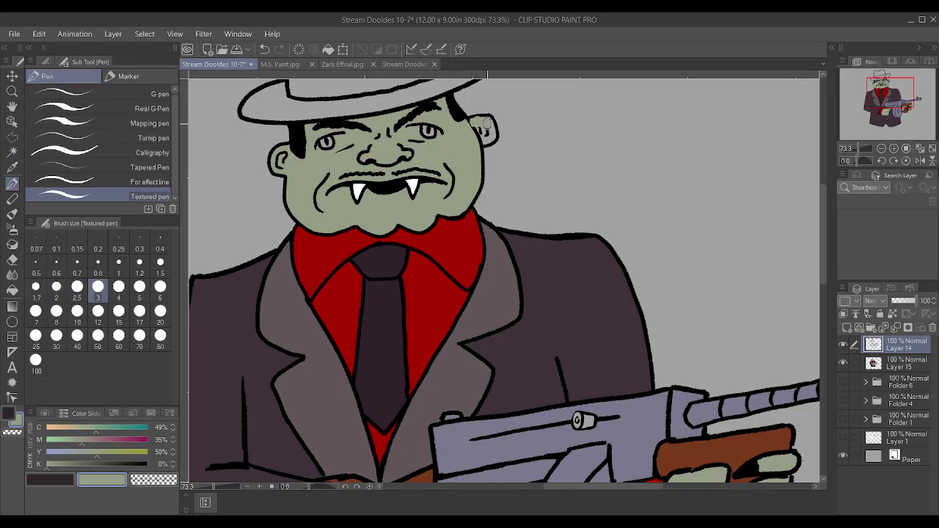
{"action": "key", "text": "ctrl+z"}
Lock Layer 14, unlock Layer 15, and leave Layer 15 active for painting.
{"action": "left_click", "coordinate": [889, 364]}
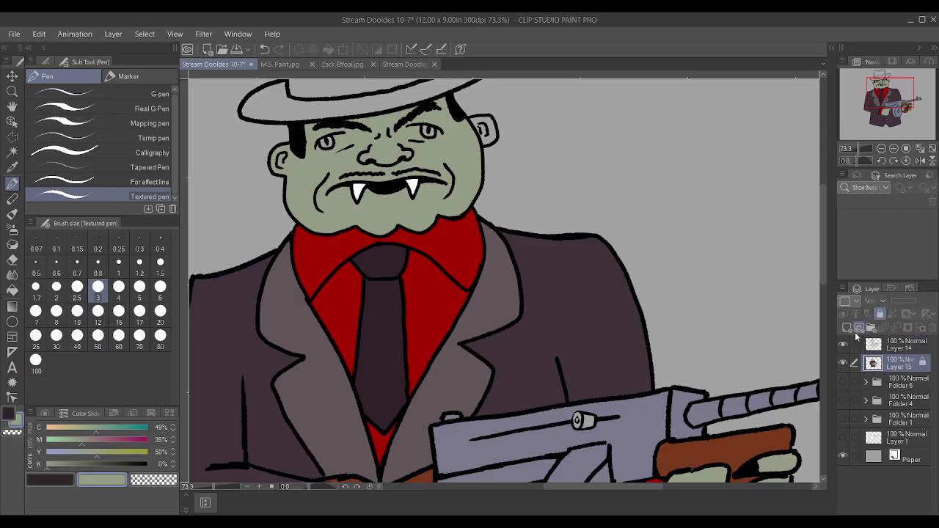
{"action": "left_click", "coordinate": [843, 364]}
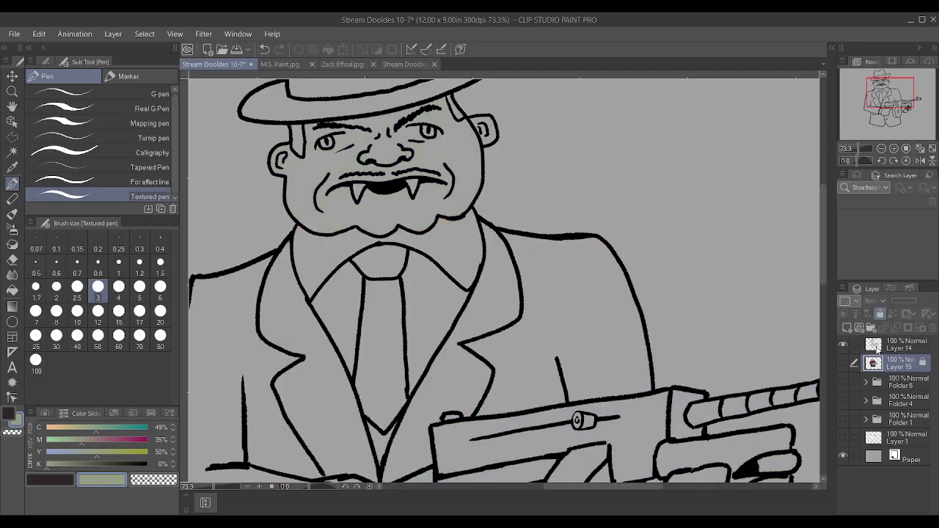
{"action": "left_click", "coordinate": [880, 346]}
{"action": "left_click", "coordinate": [842, 364]}
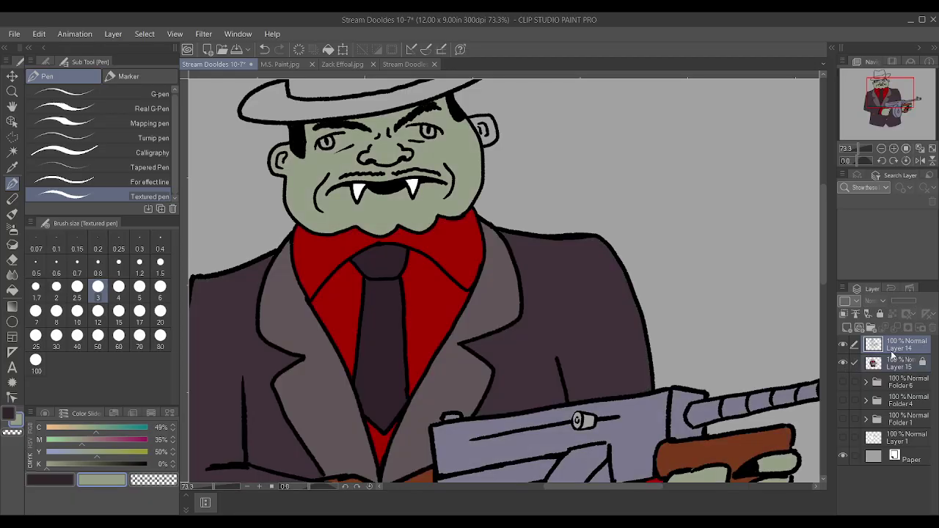
{"action": "left_click", "coordinate": [892, 352]}
{"action": "left_click", "coordinate": [877, 314]}
{"action": "key", "text": "alt+bracketleft"}
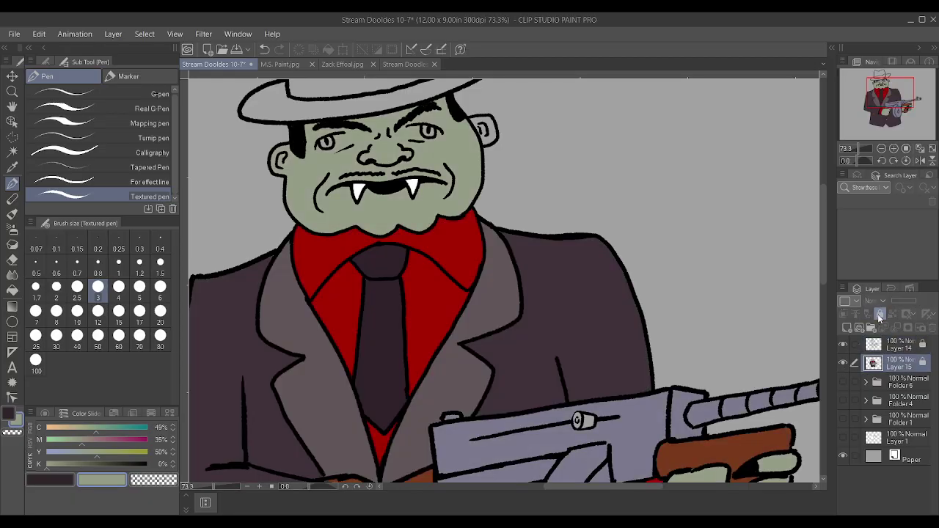
{"action": "left_click", "coordinate": [877, 314]}
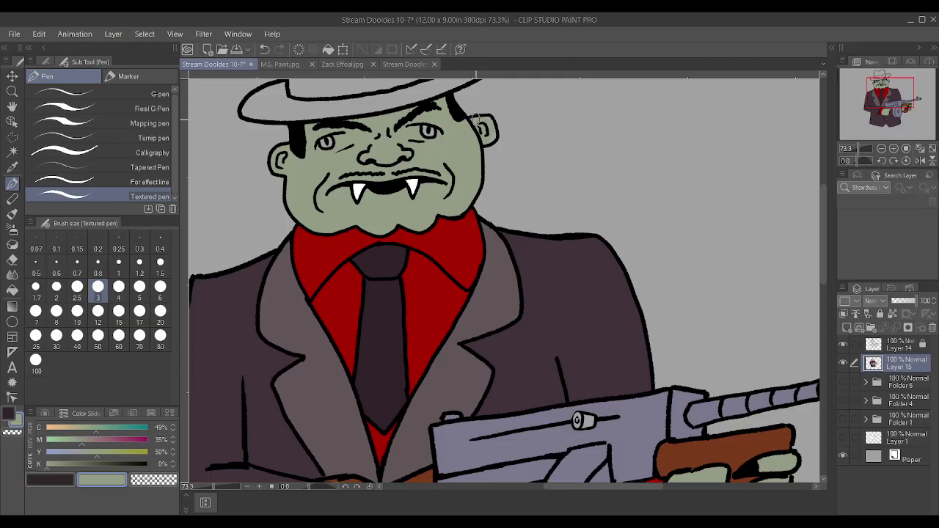
Auto-select the hat's brim and crown from the line art on Layer 14, leaving out the band.
{"action": "scroll", "coordinate": [478, 129], "scroll_direction": "down", "scroll_amount": 1}
{"action": "scroll", "coordinate": [478, 129], "scroll_direction": "down", "scroll_amount": 1}
{"action": "scroll", "coordinate": [429, 162], "scroll_direction": "down", "scroll_amount": 2}
{"action": "key", "text": "w"}
{"action": "left_click", "coordinate": [897, 346]}
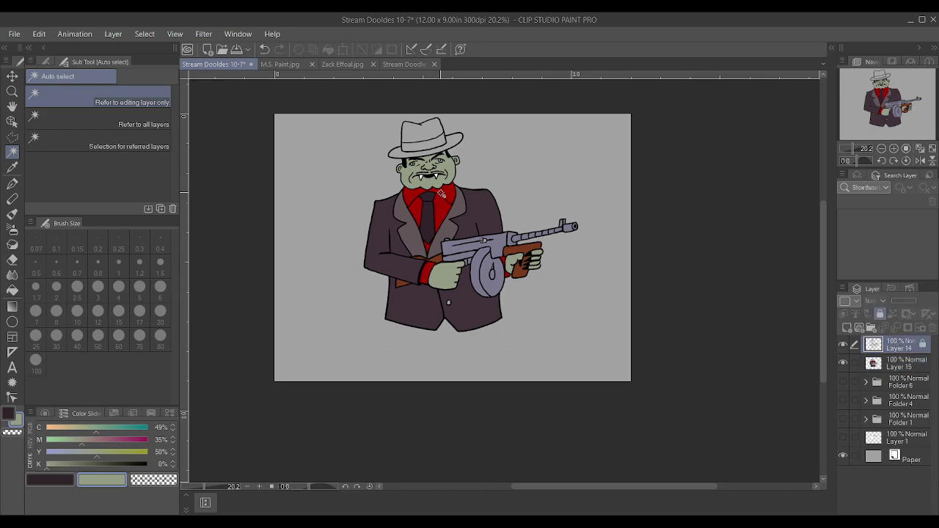
{"action": "left_click", "coordinate": [429, 152]}
{"action": "left_click", "coordinate": [426, 139], "text": "shift"}
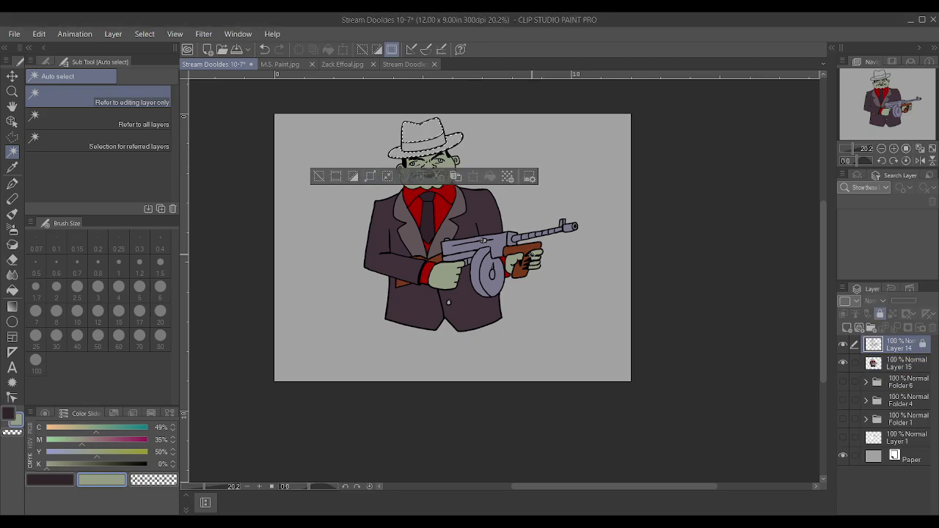
Paint the selected hat areas on Layer 15 with dark purple C 75, M 79, Y 66, K 40 at pen size 80 and clear the selection.
{"action": "left_click", "coordinate": [897, 363]}
{"action": "key", "text": "i"}
{"action": "left_click", "coordinate": [447, 149]}
{"action": "key", "text": "p"}
{"action": "key", "text": "bracketright"}
{"action": "key", "text": "bracketright"}
{"action": "key", "text": "bracketright"}
{"action": "key", "text": "bracketright"}
{"action": "key", "text": "bracketright"}
{"action": "key", "text": "bracketright"}
{"action": "key", "text": "bracketright"}
{"action": "key", "text": "bracketright"}
{"action": "key", "text": "bracketright"}
{"action": "key", "text": "bracketright"}
{"action": "key", "text": "bracketright"}
{"action": "key", "text": "bracketright"}
{"action": "key", "text": "bracketright"}
{"action": "key", "text": "bracketright"}
{"action": "key", "text": "bracketright"}
{"action": "key", "text": "bracketright"}
{"action": "key", "text": "bracketright"}
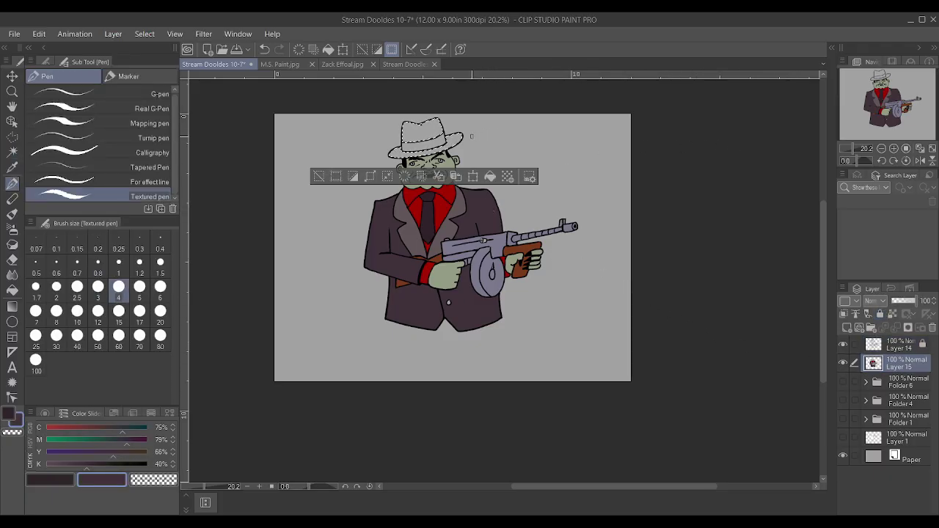
{"action": "left_click_drag", "start_coordinate": [440, 140], "coordinate": [394, 130]}
{"action": "key", "text": "ctrl+d"}
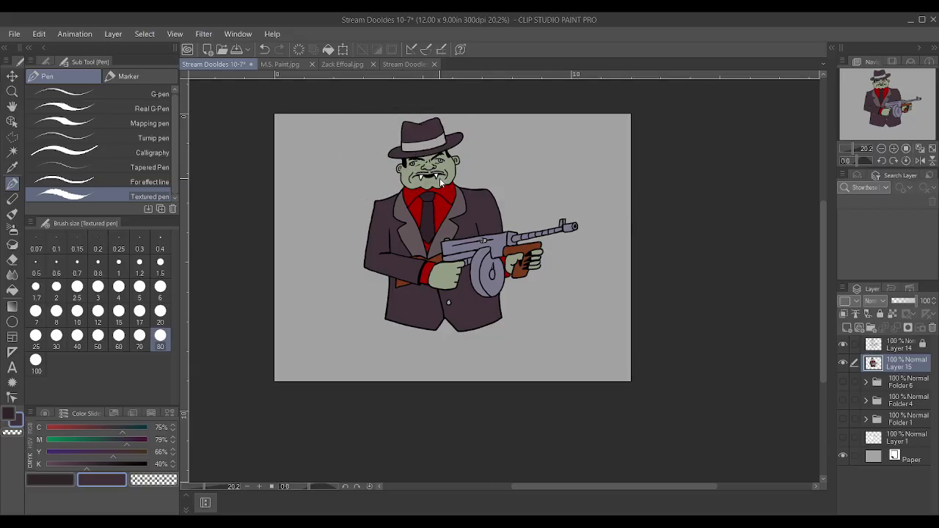
Auto-select the hat band on Layer 14, paint it on Layer 15 with the sampled shirt red, and clear the selection.
{"action": "key", "text": "w"}
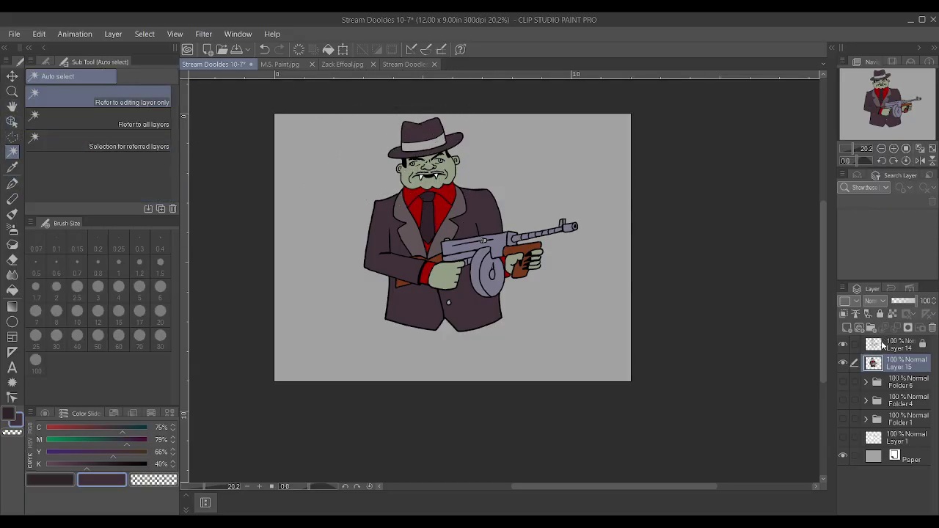
{"action": "left_click", "coordinate": [882, 343]}
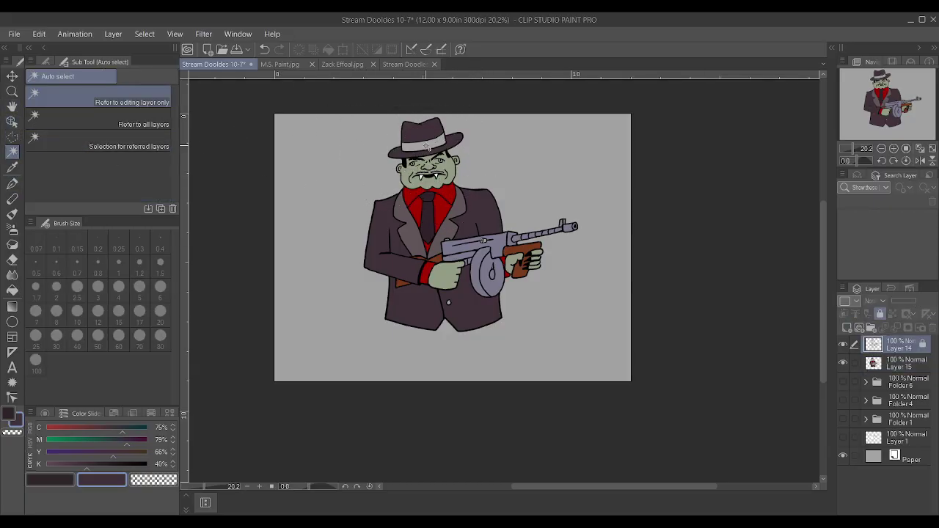
{"action": "left_click", "coordinate": [428, 142]}
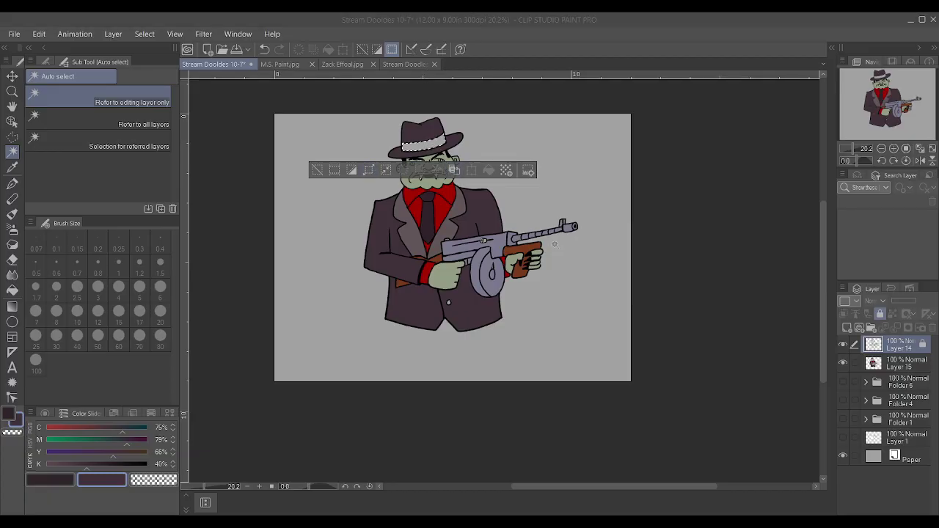
{"action": "left_click", "coordinate": [878, 360]}
{"action": "key", "text": "i"}
{"action": "left_click", "coordinate": [445, 207]}
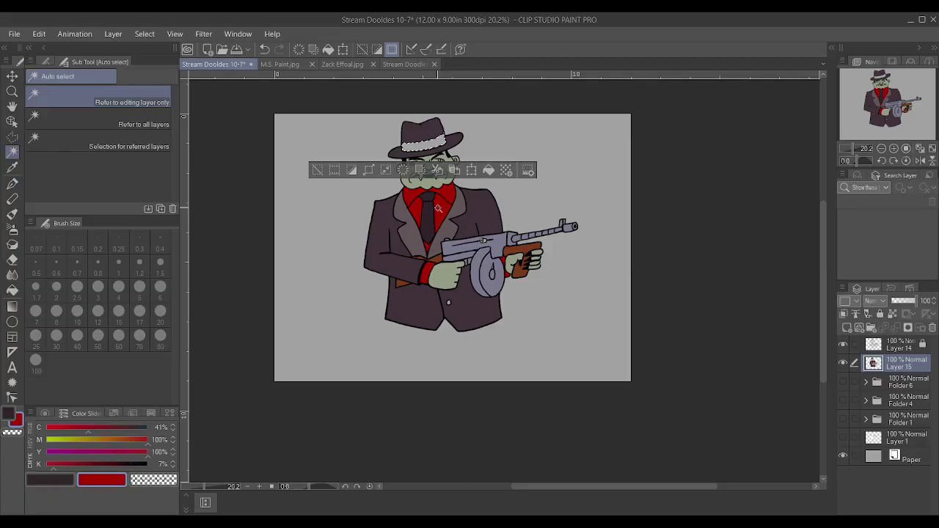
{"action": "key", "text": "p"}
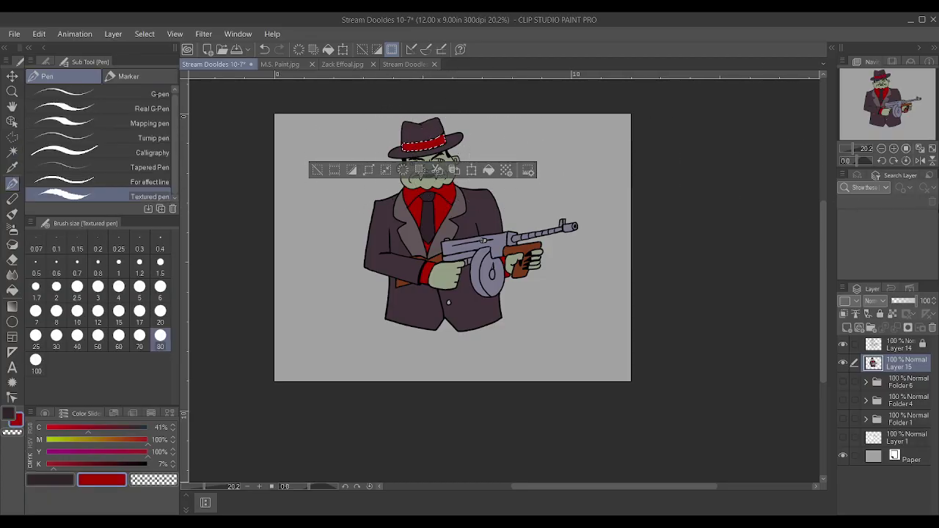
{"action": "key", "text": "ctrl+d"}
Set the sub colour to C 0, M 86, Y 68, K 0 and paint both eyes on Layer 15 at pen size 2.
{"action": "scroll", "coordinate": [443, 159], "scroll_direction": "up", "scroll_amount": 4}
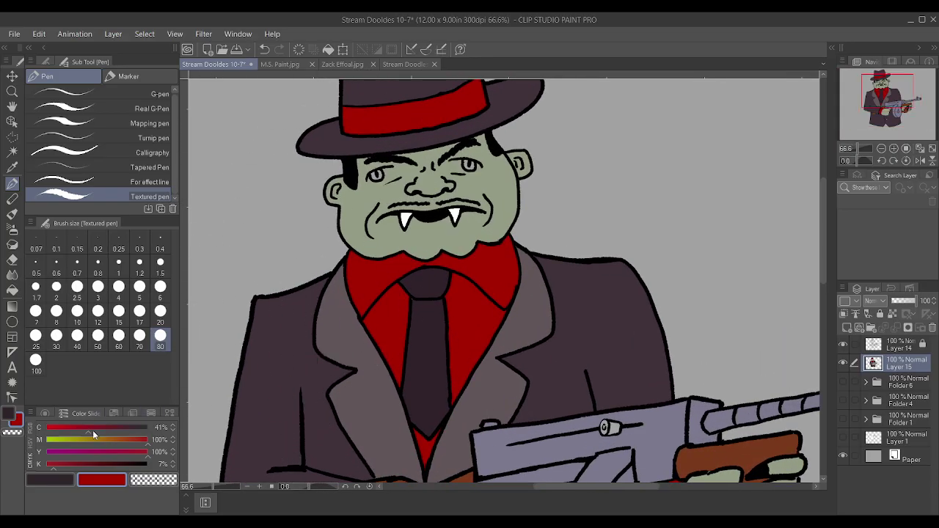
{"action": "left_click", "coordinate": [47, 426]}
{"action": "left_click", "coordinate": [46, 464]}
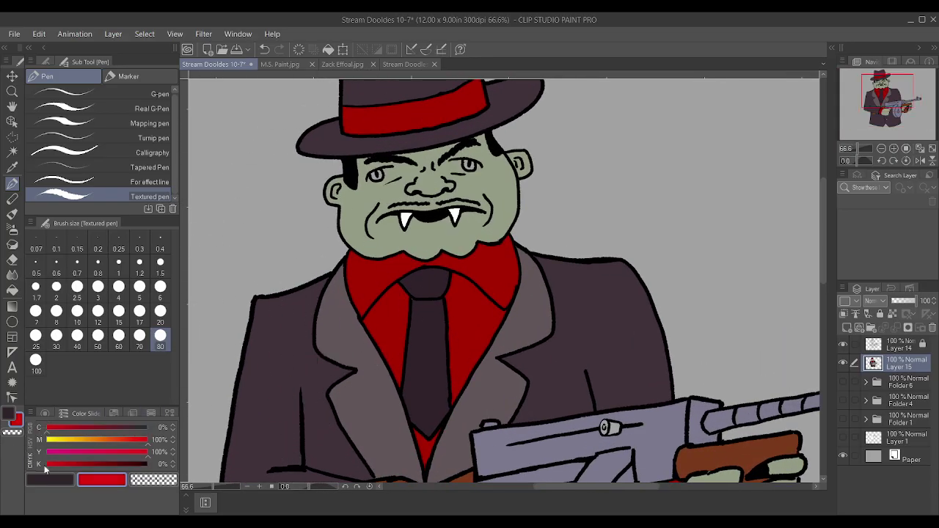
{"action": "left_click_drag", "start_coordinate": [118, 439], "coordinate": [117, 454]}
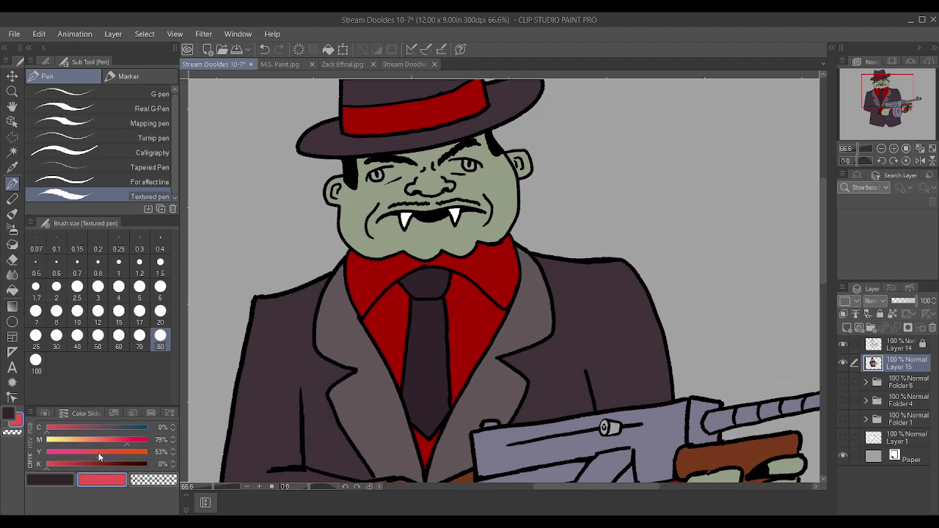
{"action": "left_click", "coordinate": [100, 450]}
{"action": "left_click", "coordinate": [115, 451]}
{"action": "left_click", "coordinate": [133, 444]}
{"action": "scroll", "coordinate": [629, 252], "scroll_direction": "up", "scroll_amount": 2}
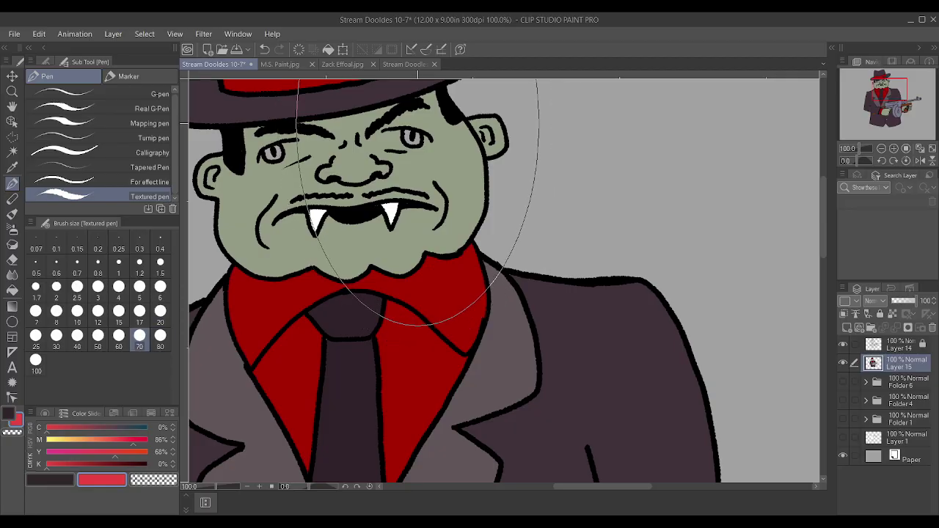
{"action": "left_click", "coordinate": [56, 287]}
{"action": "left_click_drag", "start_coordinate": [408, 134], "coordinate": [413, 136]}
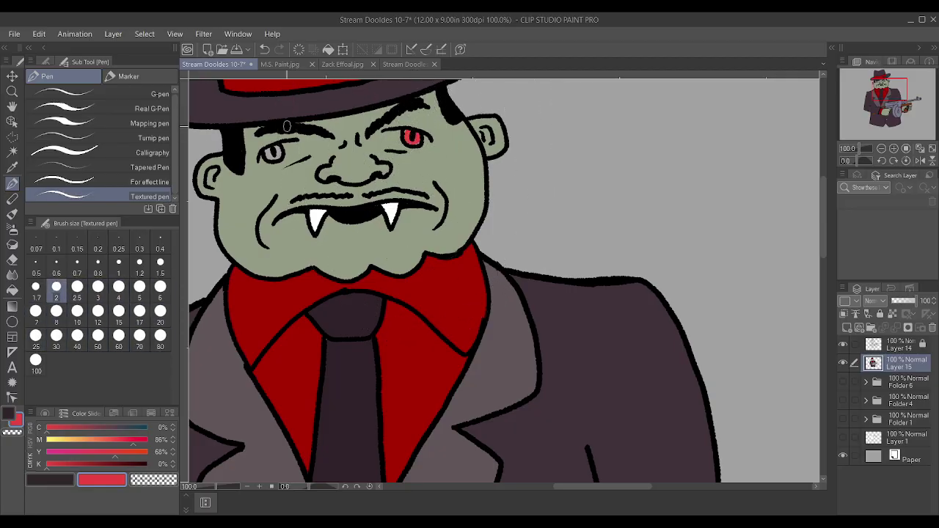
{"action": "left_click_drag", "start_coordinate": [272, 147], "coordinate": [274, 158]}
Set the sub colour to yellow C 0, M 0, Y 68, K 0 and repaint both eyes on Layer 15 at pen size 2.
{"action": "left_click_drag", "start_coordinate": [74, 441], "coordinate": [46, 440]}
{"action": "left_click_drag", "start_coordinate": [269, 150], "coordinate": [279, 155]}
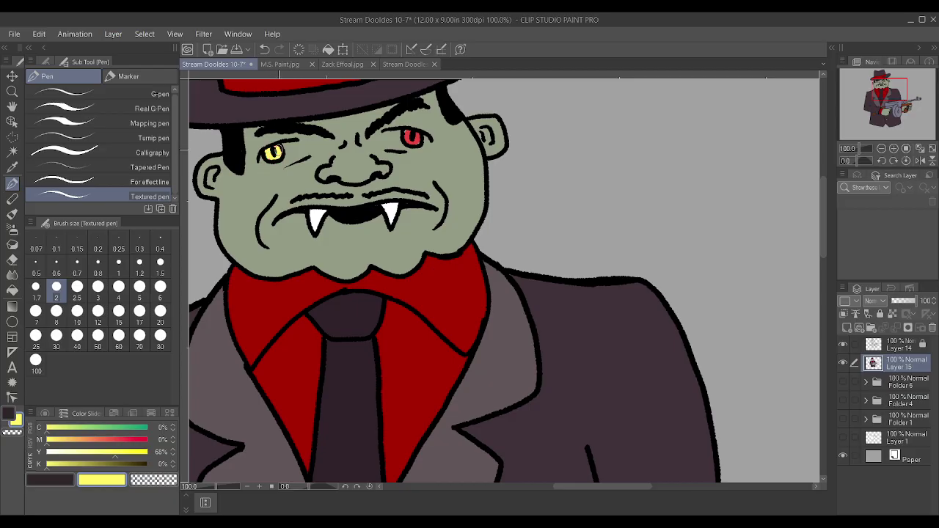
{"action": "mouse_move", "coordinate": [408, 135]}
{"action": "left_mouse_down"}
{"action": "mouse_move", "coordinate": [415, 139]}
{"action": "mouse_move", "coordinate": [409, 134]}
{"action": "left_mouse_up"}
{"action": "scroll", "coordinate": [420, 169], "scroll_direction": "down", "scroll_amount": 4}
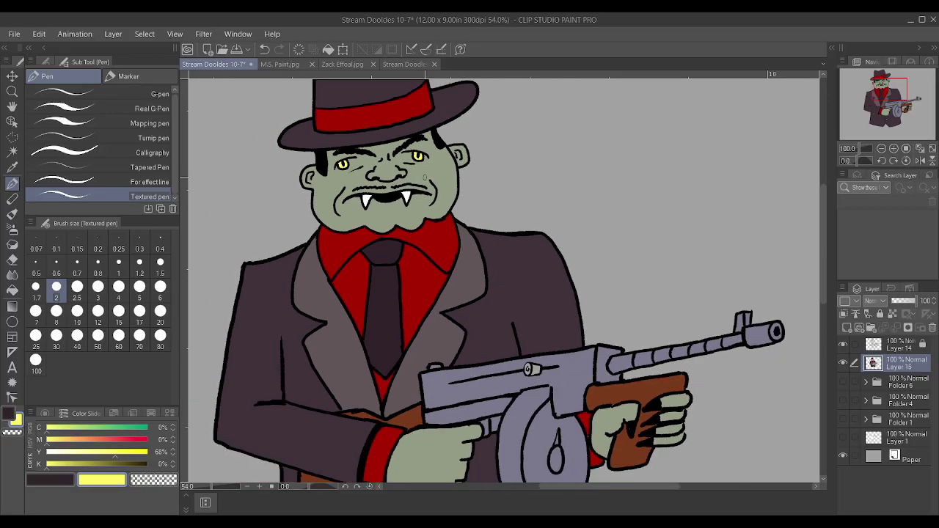
{"action": "scroll", "coordinate": [424, 192], "scroll_direction": "down", "scroll_amount": 1}
{"action": "scroll", "coordinate": [393, 197], "scroll_direction": "up", "scroll_amount": 1}
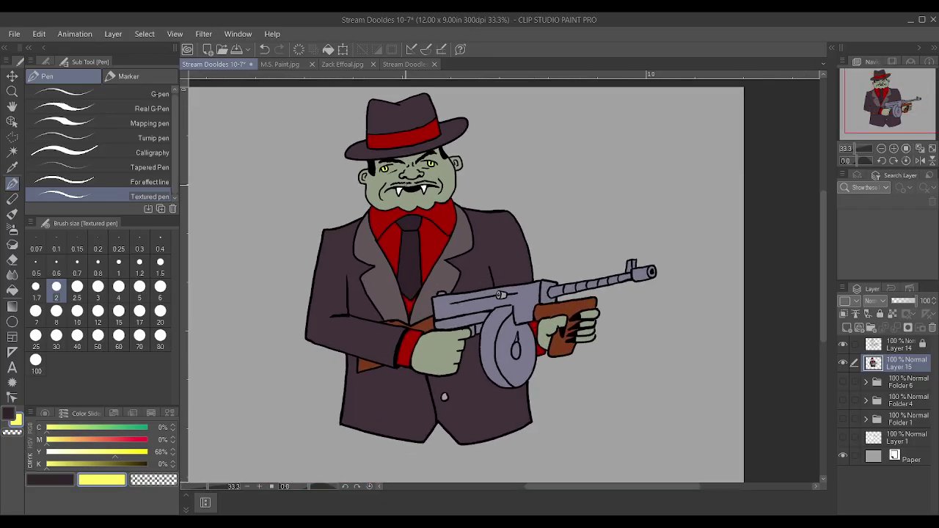
{"action": "scroll", "coordinate": [411, 185], "scroll_direction": "down", "scroll_amount": 1}
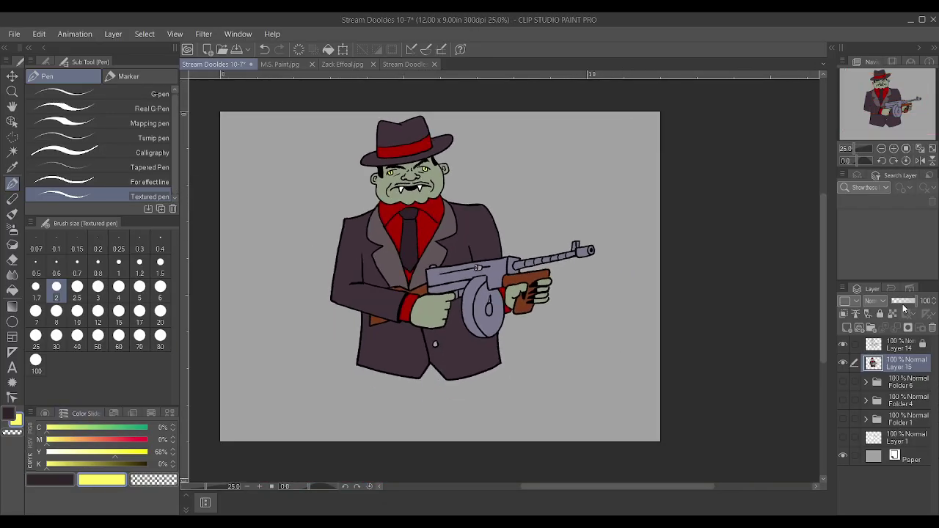
Unlock Layer 14, draw both trouser legs' outlines and the crotch fold with the sampled line-art black at pen size 2, and relock the layer.
{"action": "left_click", "coordinate": [904, 349]}
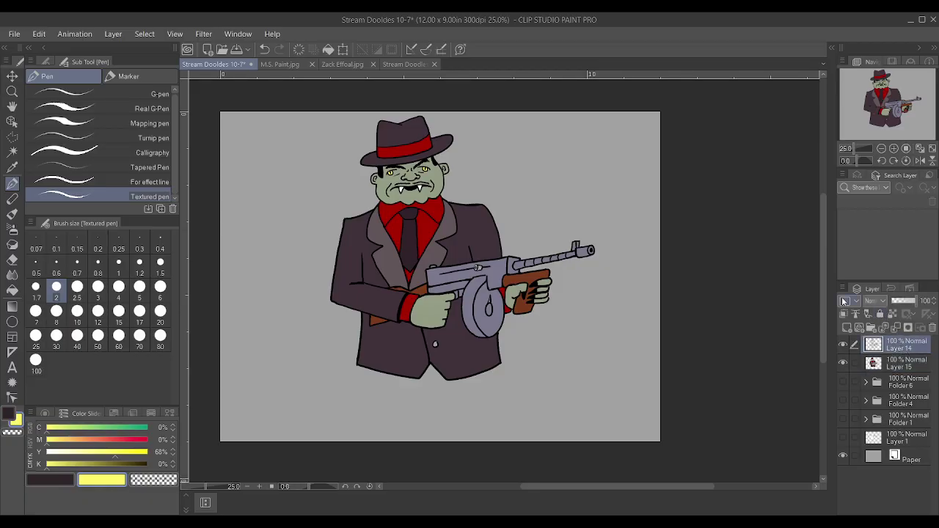
{"action": "scroll", "coordinate": [388, 188], "scroll_direction": "up", "scroll_amount": 3}
{"action": "left_click", "coordinate": [389, 187], "text": "alt"}
{"action": "left_click", "coordinate": [386, 190], "text": "alt"}
{"action": "scroll", "coordinate": [433, 308], "scroll_direction": "down", "scroll_amount": 4}
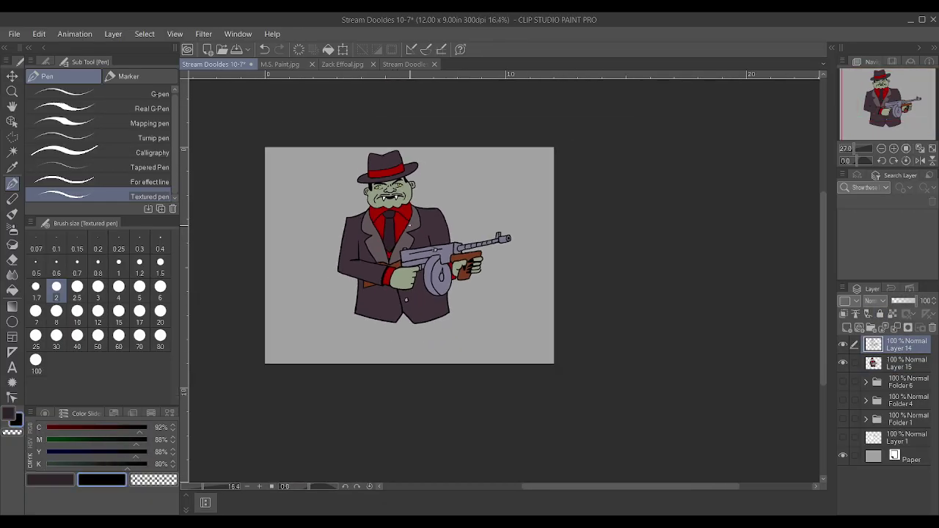
{"action": "scroll", "coordinate": [440, 330], "scroll_direction": "up", "scroll_amount": 3}
{"action": "left_click_drag", "start_coordinate": [468, 477], "coordinate": [471, 400]}
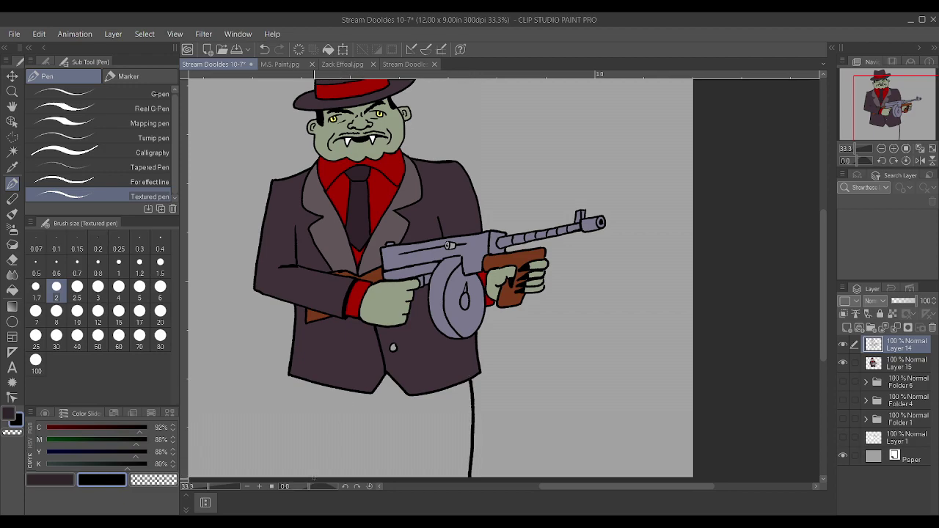
{"action": "left_click_drag", "start_coordinate": [317, 477], "coordinate": [307, 383]}
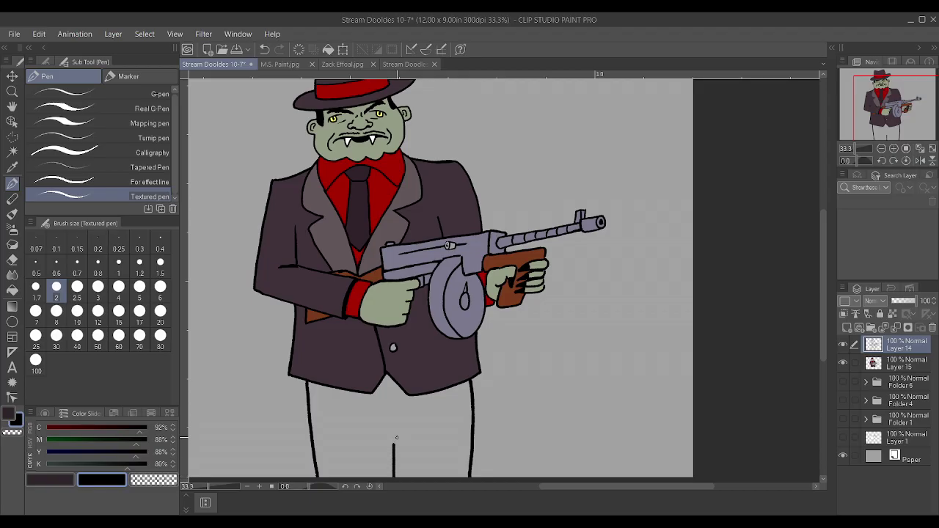
{"action": "left_click_drag", "start_coordinate": [385, 446], "coordinate": [407, 437]}
{"action": "left_click", "coordinate": [880, 313]}
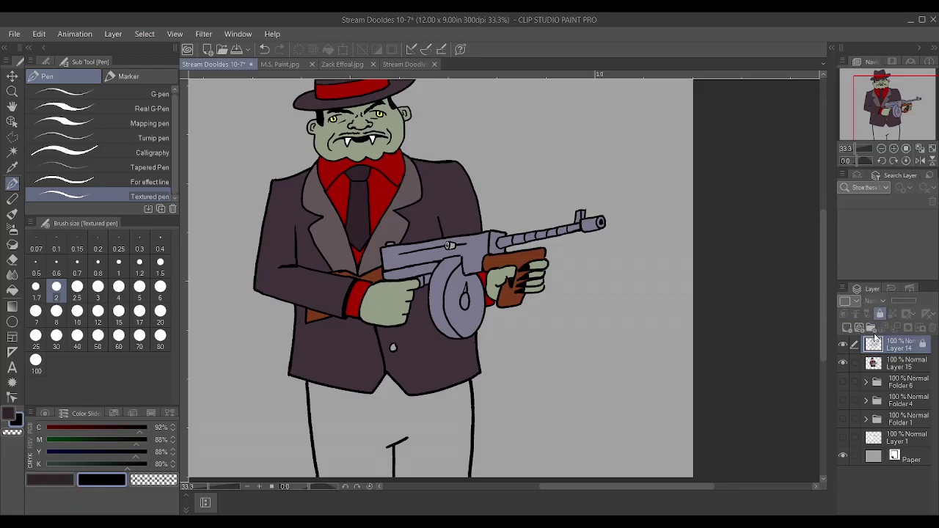
Auto-select the trouser area from the line art on Layer 14 and make Layer 15 the editing layer.
{"action": "left_click", "coordinate": [888, 363]}
{"action": "left_click", "coordinate": [7, 152]}
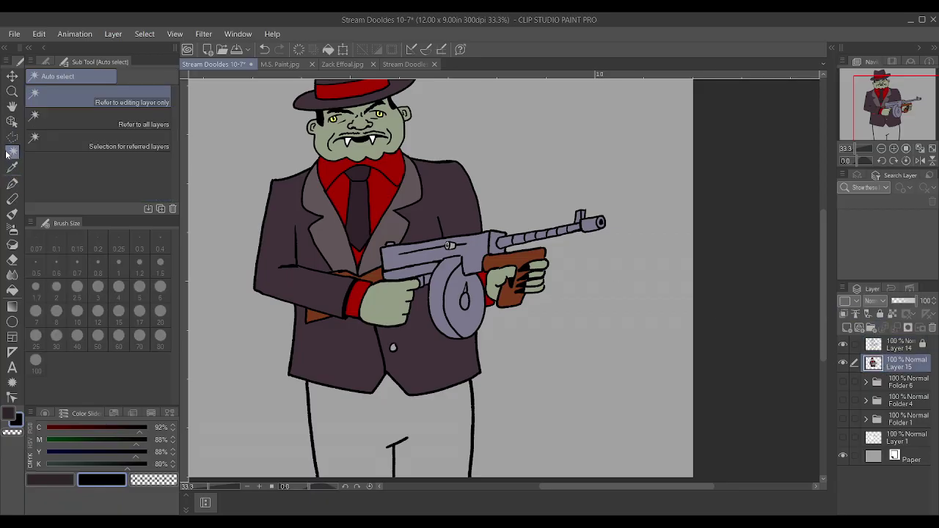
{"action": "left_click", "coordinate": [352, 419]}
{"action": "key", "text": "ctrl+z"}
{"action": "key", "text": "ctrl+z"}
{"action": "left_click", "coordinate": [335, 423]}
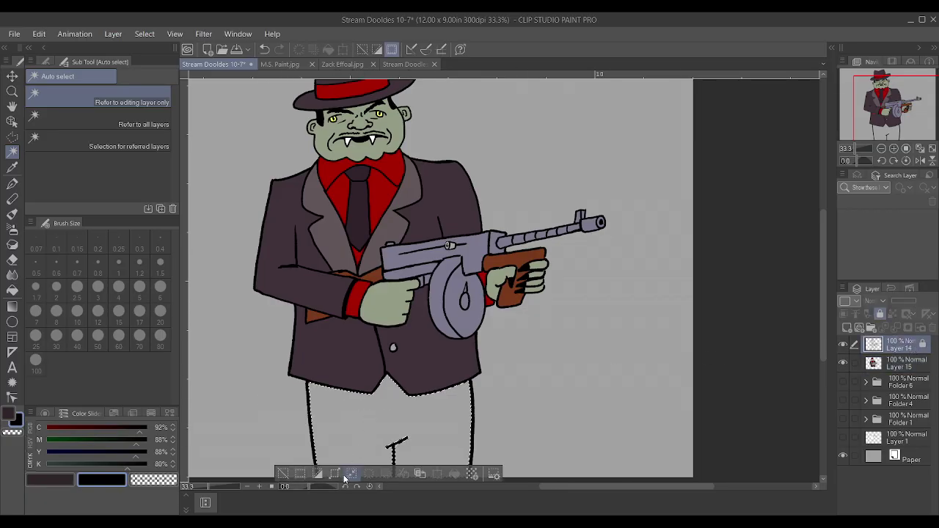
{"action": "left_click", "coordinate": [345, 339], "text": "ctrl+shift"}
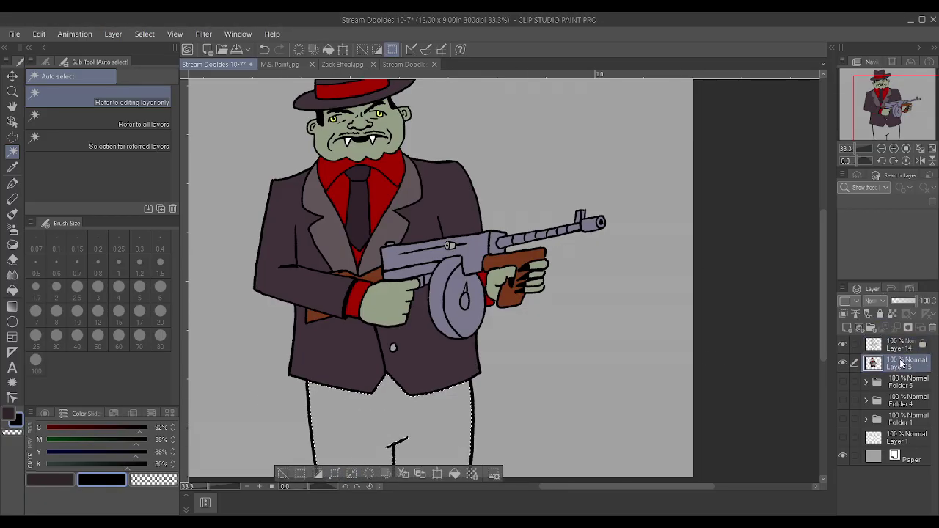
Paint the selected trousers on Layer 15 with the sampled jacket purple C 75, M 79, Y 66, K 40 at pen size 100 and clear the selection.
{"action": "key", "text": "i"}
{"action": "left_click", "coordinate": [422, 354]}
{"action": "key", "text": "p"}
{"action": "scroll", "coordinate": [429, 355], "scroll_direction": "down", "scroll_amount": 2}
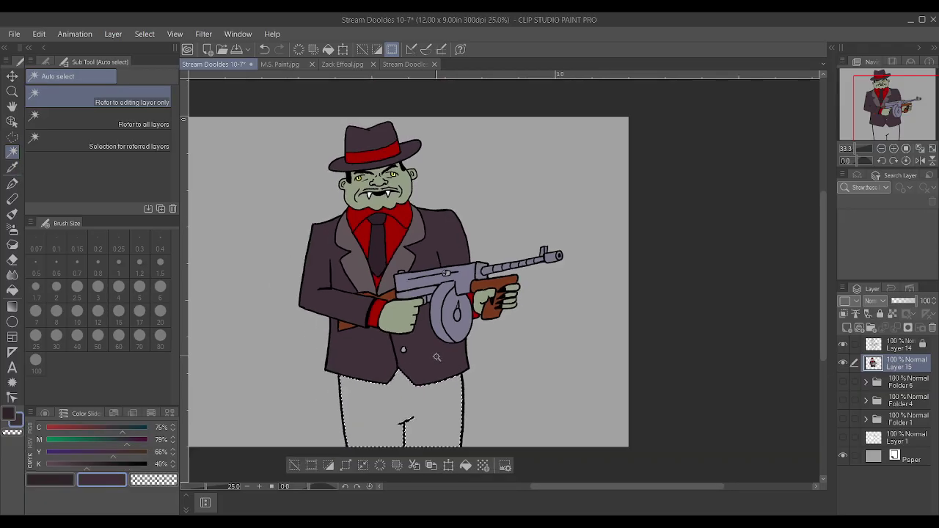
{"action": "key", "text": "bracketright"}
{"action": "key", "text": "bracketright"}
{"action": "key", "text": "bracketright"}
{"action": "key", "text": "bracketright"}
{"action": "key", "text": "bracketright"}
{"action": "key", "text": "bracketright"}
{"action": "key", "text": "bracketright"}
{"action": "key", "text": "bracketright"}
{"action": "key", "text": "bracketright"}
{"action": "key", "text": "bracketright"}
{"action": "key", "text": "bracketright"}
{"action": "key", "text": "bracketright"}
{"action": "key", "text": "bracketright"}
{"action": "key", "text": "bracketright"}
{"action": "key", "text": "bracketright"}
{"action": "key", "text": "bracketright"}
{"action": "key", "text": "bracketright"}
{"action": "key", "text": "bracketright"}
{"action": "key", "text": "bracketright"}
{"action": "key", "text": "bracketright"}
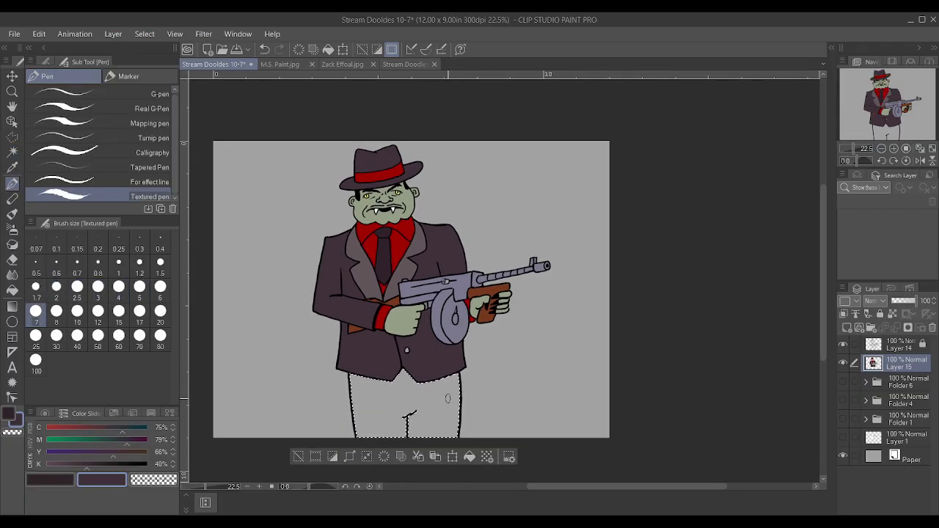
{"action": "left_click_drag", "start_coordinate": [389, 404], "coordinate": [470, 402]}
{"action": "key", "text": "ctrl+d"}
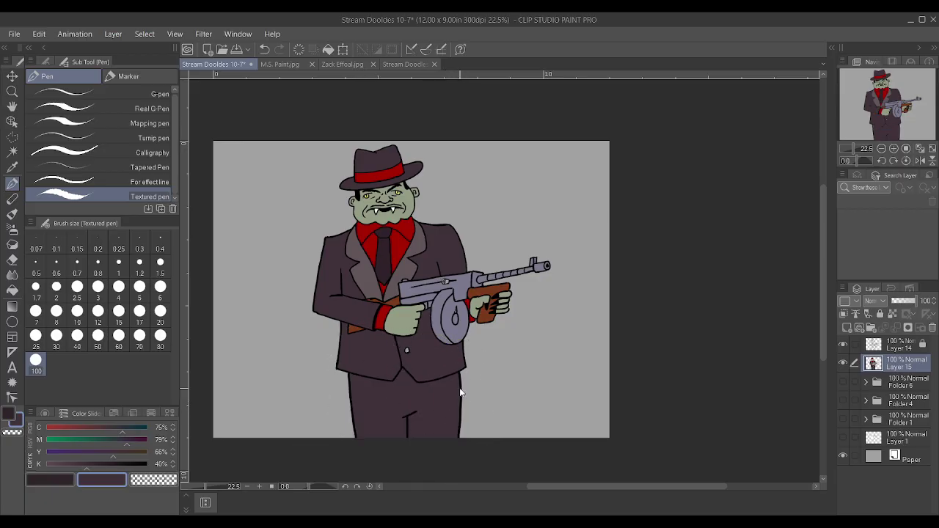
Paint the jacket button on Layer 15 with the sampled gun colour C 60, M 54, Y 36, K 0 at pen size 3, and save the drawing.
{"action": "scroll", "coordinate": [475, 353], "scroll_direction": "up", "scroll_amount": 2}
{"action": "scroll", "coordinate": [464, 296], "scroll_direction": "up", "scroll_amount": 2}
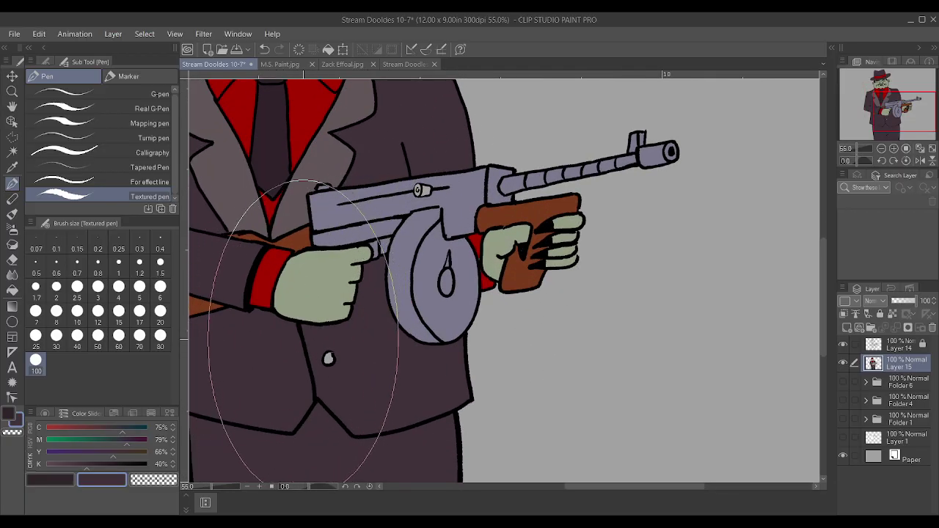
{"action": "scroll", "coordinate": [315, 323], "scroll_direction": "up", "scroll_amount": 2}
{"action": "left_click", "coordinate": [433, 235], "text": "alt"}
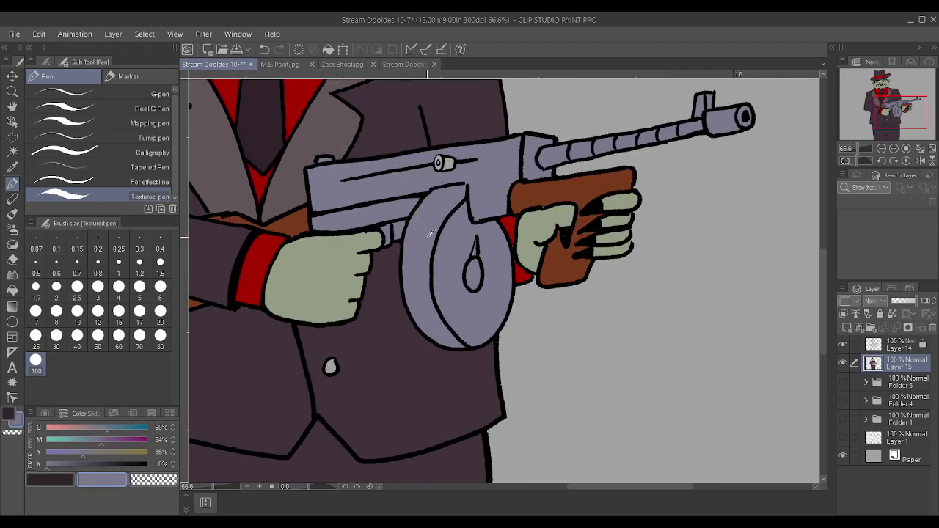
{"action": "key", "text": "bracketleft"}
{"action": "key", "text": "bracketleft"}
{"action": "key", "text": "bracketleft"}
{"action": "key", "text": "bracketleft"}
{"action": "key", "text": "bracketleft"}
{"action": "key", "text": "bracketleft"}
{"action": "key", "text": "bracketleft"}
{"action": "key", "text": "bracketleft"}
{"action": "key", "text": "bracketleft"}
{"action": "key", "text": "bracketleft"}
{"action": "key", "text": "bracketleft"}
{"action": "key", "text": "bracketleft"}
{"action": "key", "text": "bracketleft"}
{"action": "key", "text": "bracketleft"}
{"action": "key", "text": "bracketleft"}
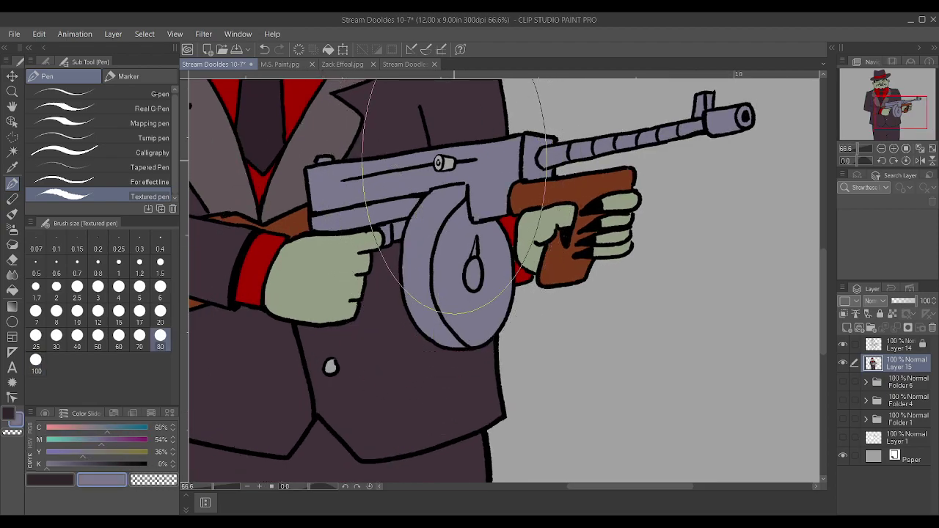
{"action": "key", "text": "bracketleft"}
{"action": "key", "text": "bracketleft"}
{"action": "key", "text": "bracketleft"}
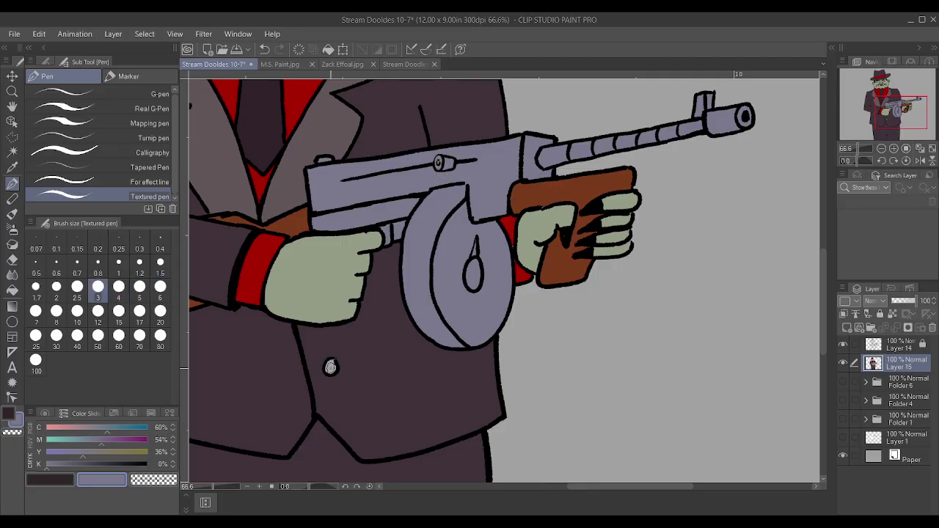
{"action": "scroll", "coordinate": [330, 367], "scroll_direction": "down", "scroll_amount": 3}
{"action": "scroll", "coordinate": [389, 385], "scroll_direction": "down", "scroll_amount": 2}
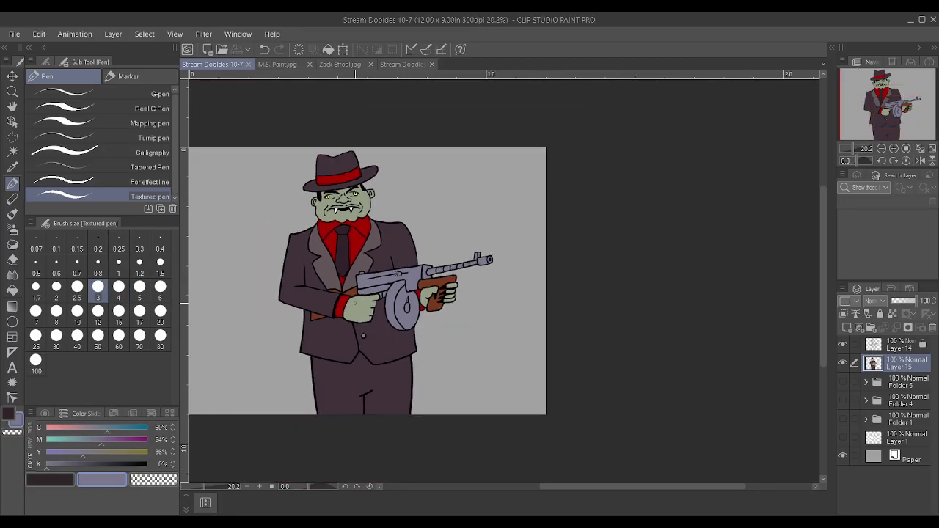
{"action": "scroll", "coordinate": [332, 323], "scroll_direction": "up", "scroll_amount": 1}
{"action": "scroll", "coordinate": [333, 323], "scroll_direction": "up", "scroll_amount": 1}
{"action": "scroll", "coordinate": [347, 329], "scroll_direction": "down", "scroll_amount": 2}
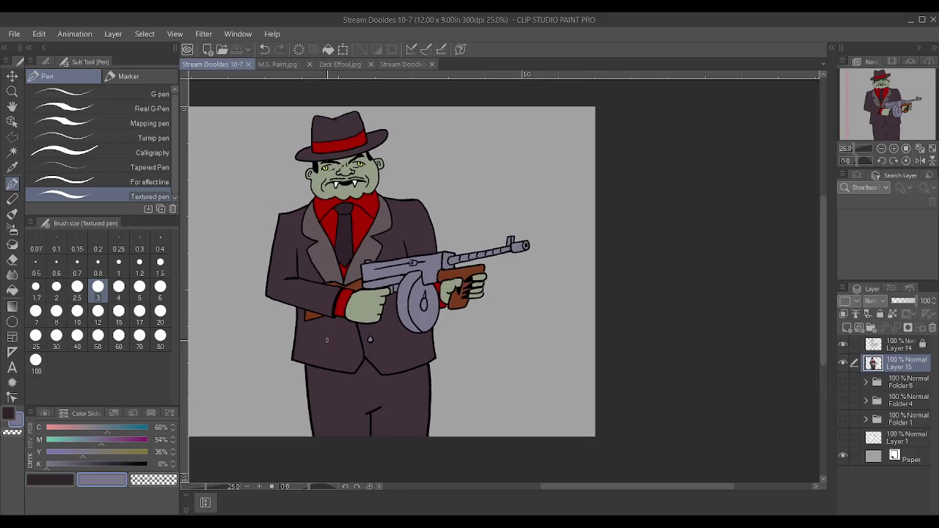
{"action": "scroll", "coordinate": [269, 339], "scroll_direction": "up", "scroll_amount": 1}
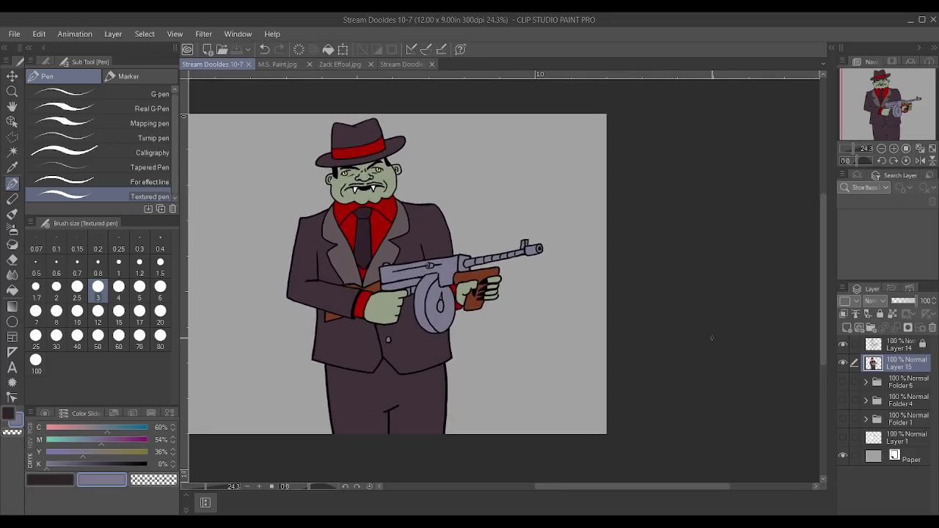
Unlock Layer 14, transform it together with Layer 15 to shrink the gangster slightly, and shift him left with the trousers meeting the canvas's lower edge.
{"action": "left_click", "coordinate": [915, 346]}
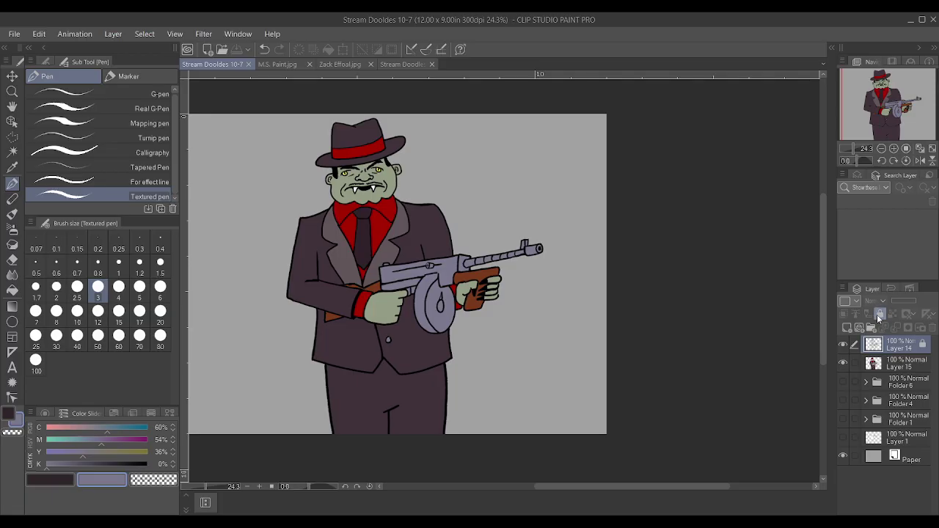
{"action": "left_click", "coordinate": [878, 314]}
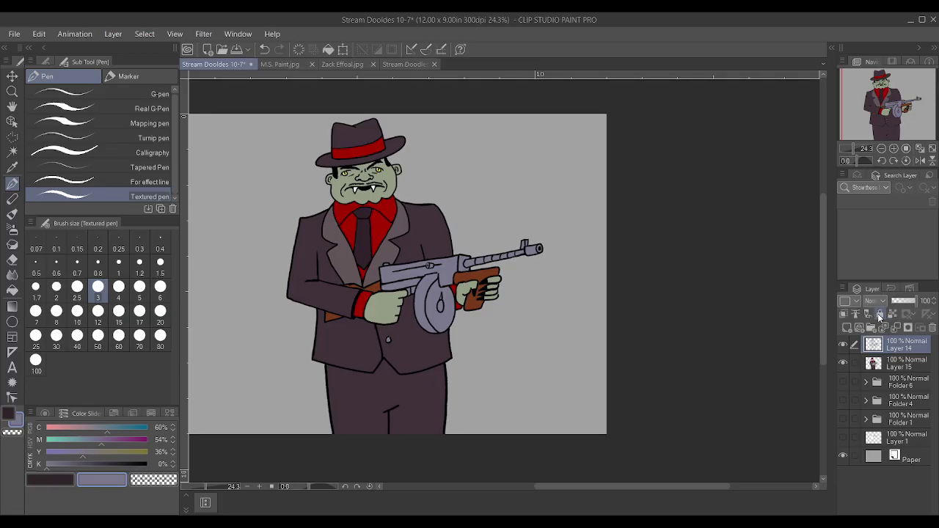
{"action": "left_click", "coordinate": [894, 368], "text": "ctrl"}
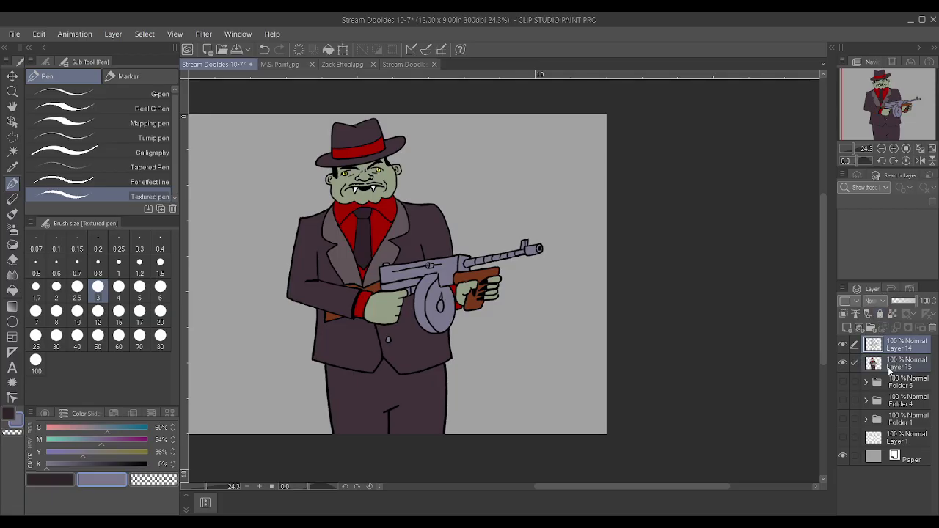
{"action": "key", "text": "ctrl+t"}
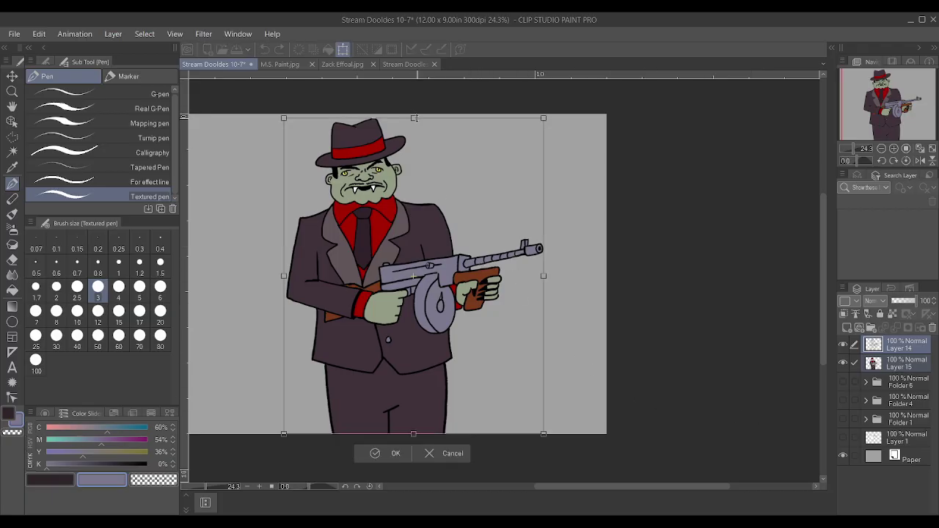
{"action": "left_click_drag", "start_coordinate": [415, 117], "coordinate": [416, 127]}
{"action": "left_click_drag", "start_coordinate": [409, 243], "coordinate": [391, 247]}
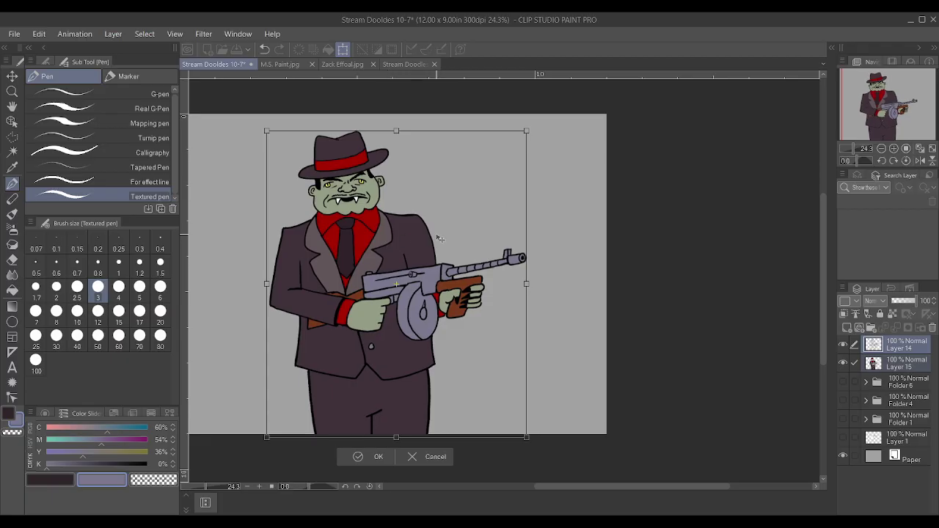
{"action": "scroll", "coordinate": [391, 247], "scroll_direction": "down", "scroll_amount": 1}
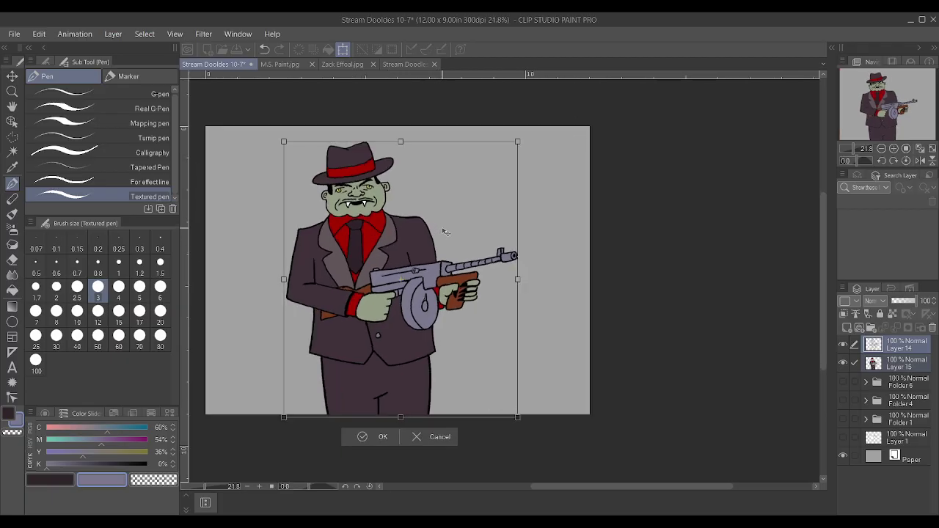
{"action": "left_click_drag", "start_coordinate": [517, 142], "coordinate": [515, 144]}
{"action": "left_click_drag", "start_coordinate": [407, 244], "coordinate": [406, 242]}
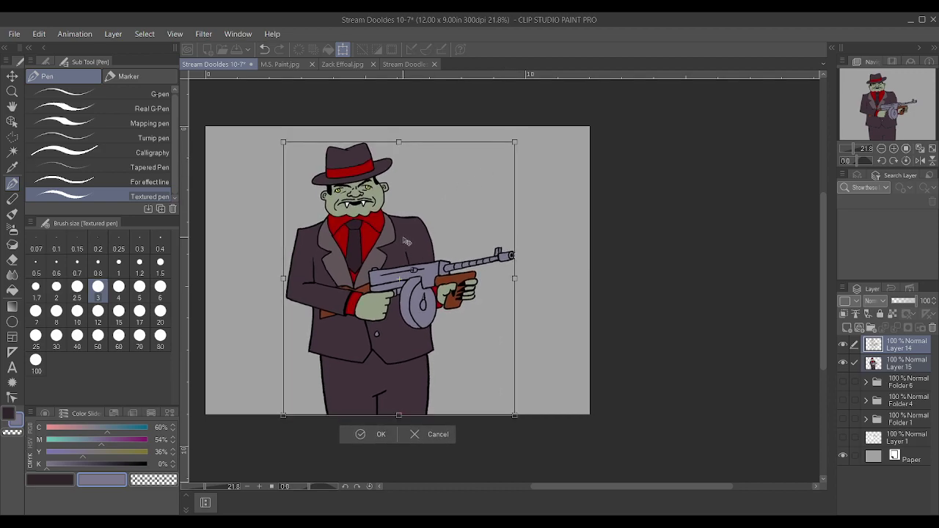
{"action": "left_click", "coordinate": [356, 437]}
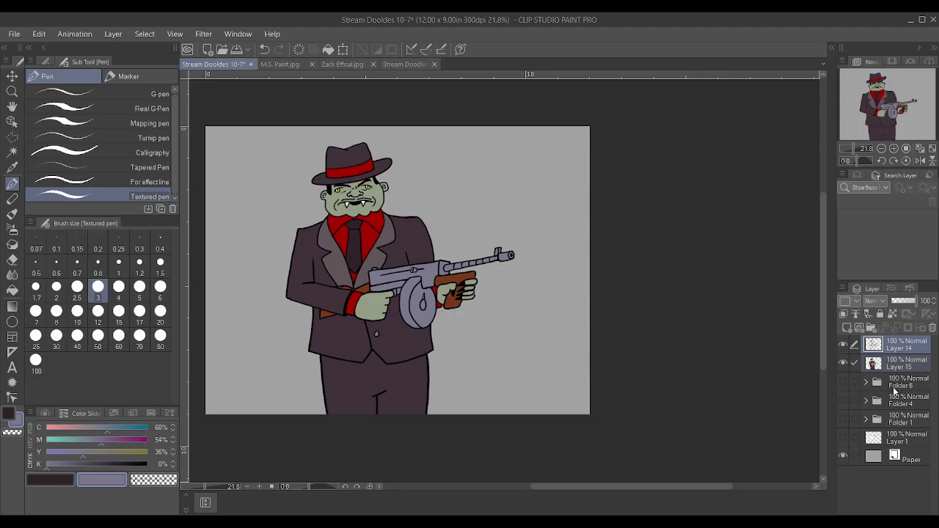
Group Layer 14 and Layer 15 into a new folder and collapse it.
{"action": "key", "text": "ctrl+g"}
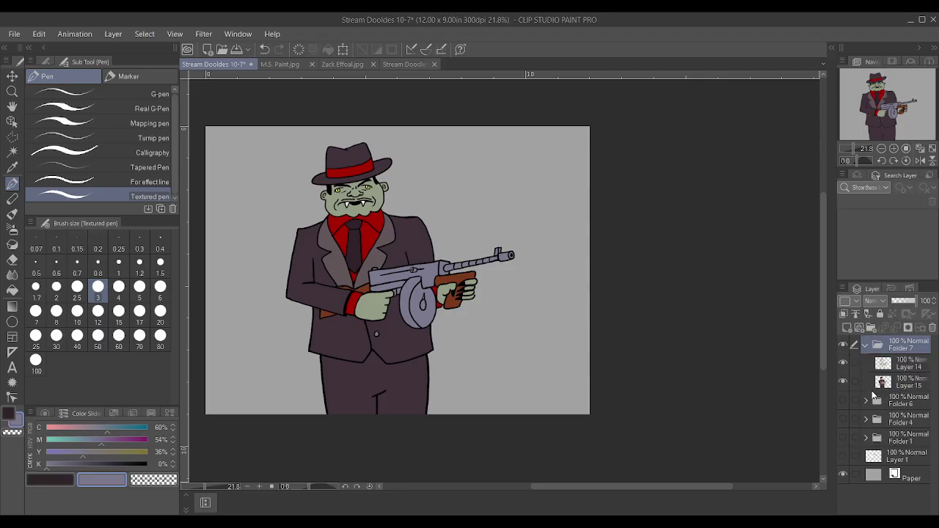
{"action": "left_click", "coordinate": [865, 345]}
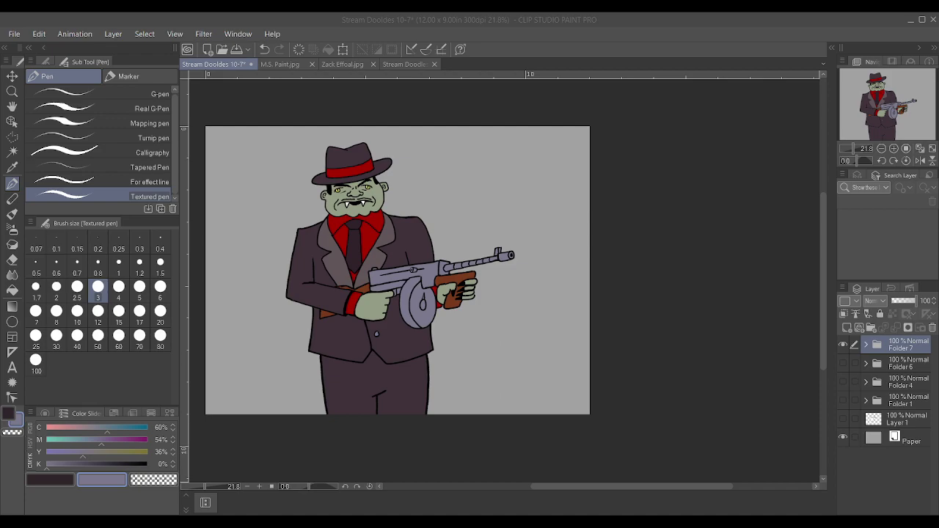
Switch to the Move layer tool with the gangster's folder as the editing target.
{"action": "scroll", "coordinate": [618, 430], "scroll_direction": "up", "scroll_amount": 3}
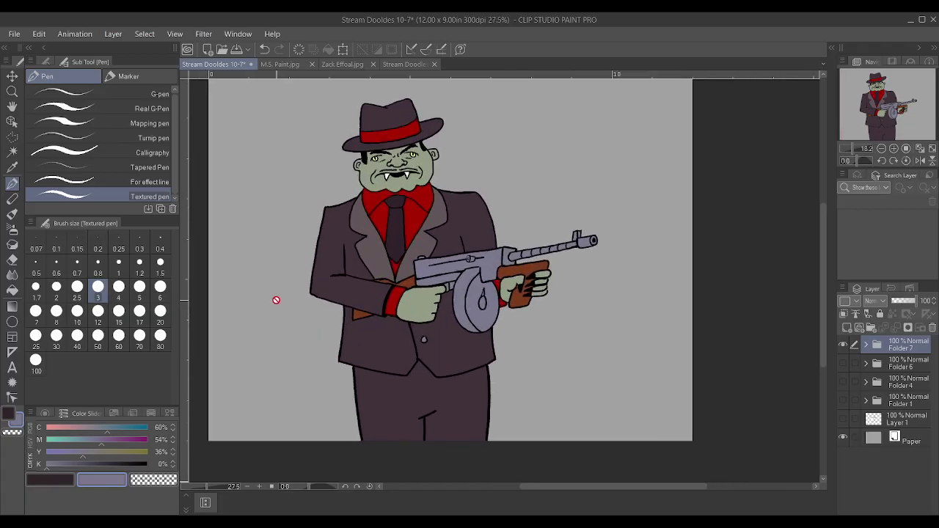
{"action": "left_click", "coordinate": [12, 76]}
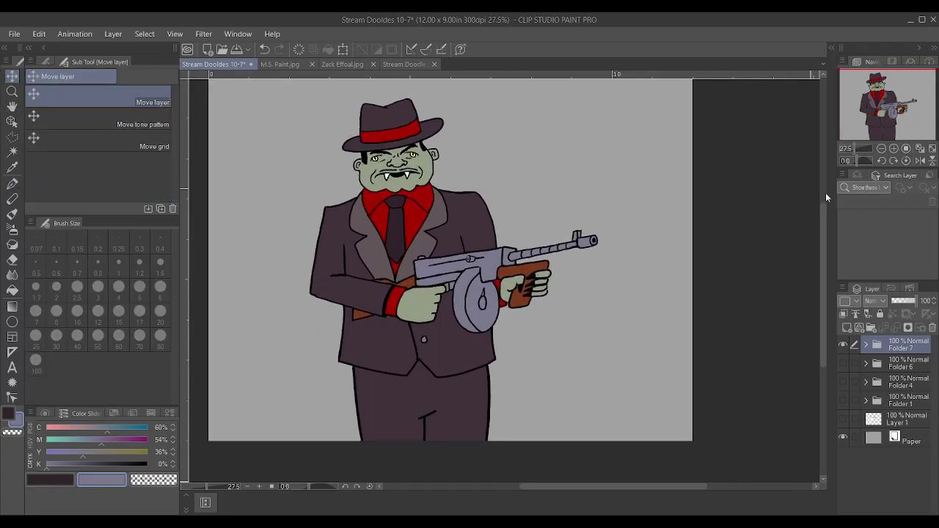